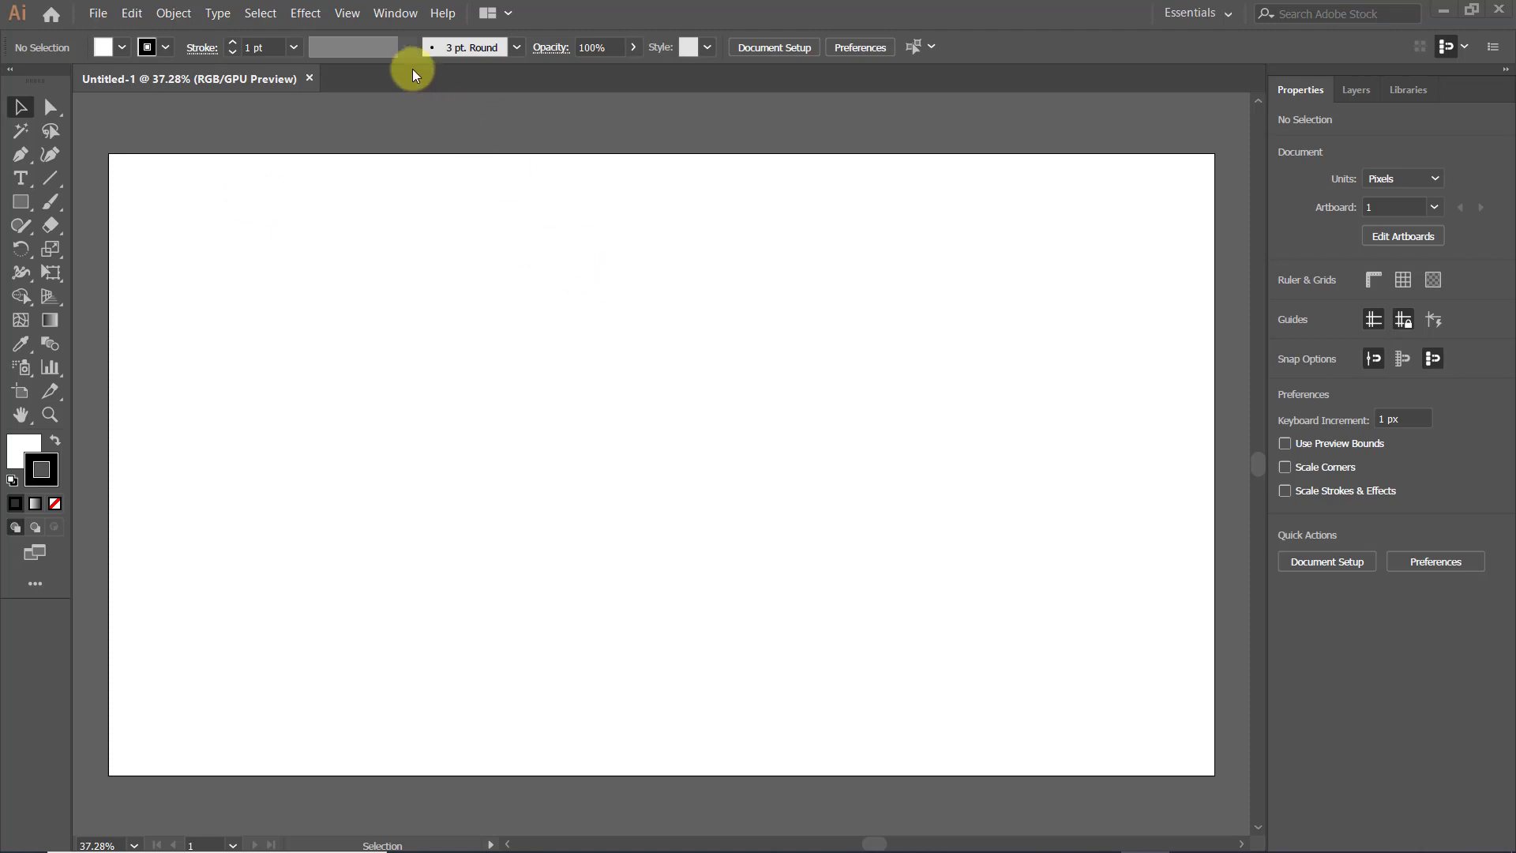
Show the Brushes panel and examine the new brush types and the available brush libraries without creating a brush.
left_click(394, 14)
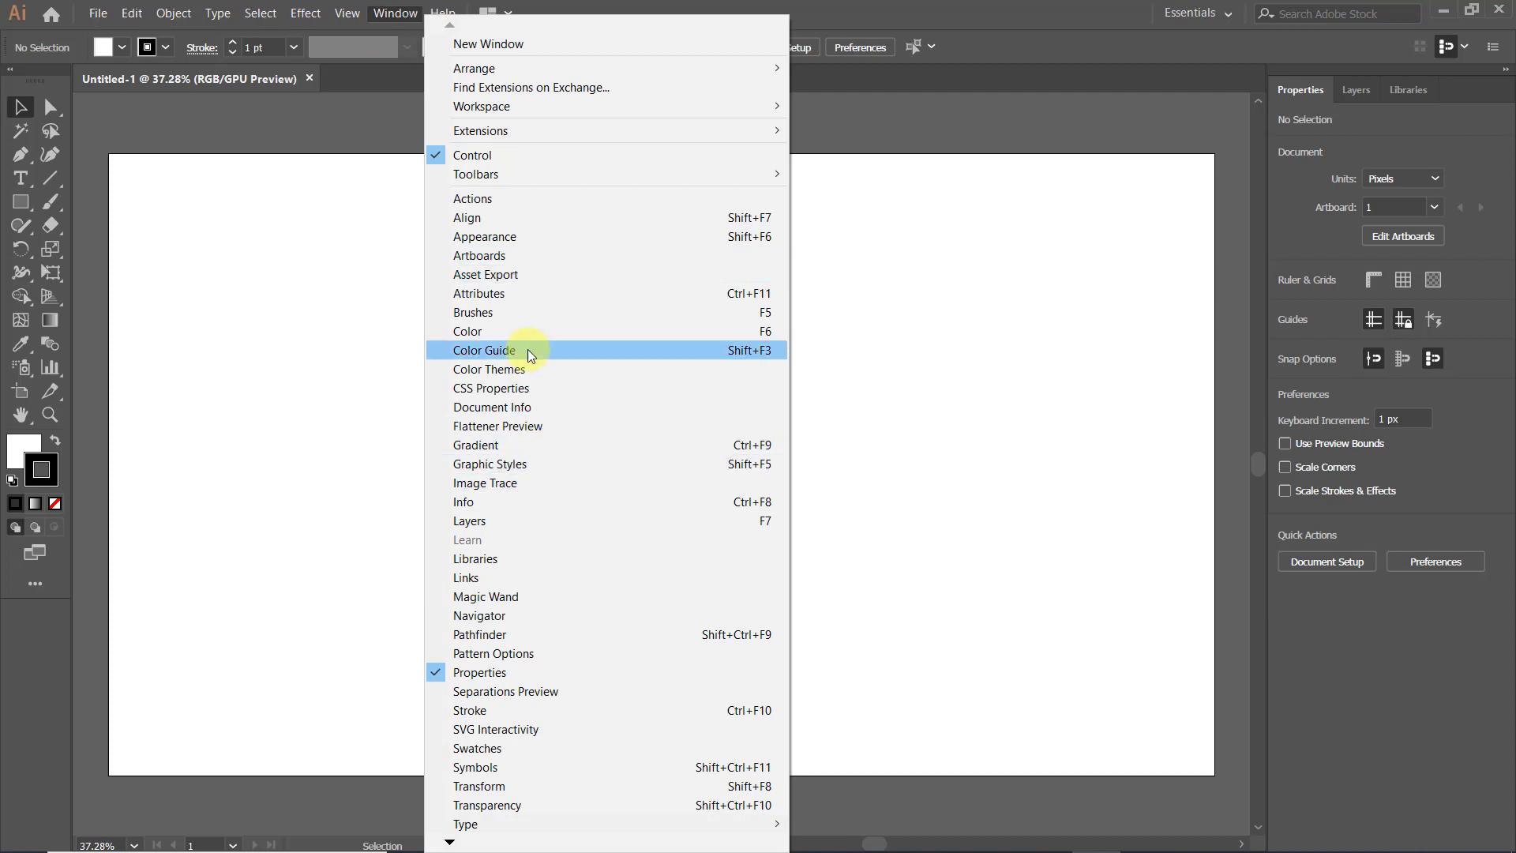
left_click(531, 315)
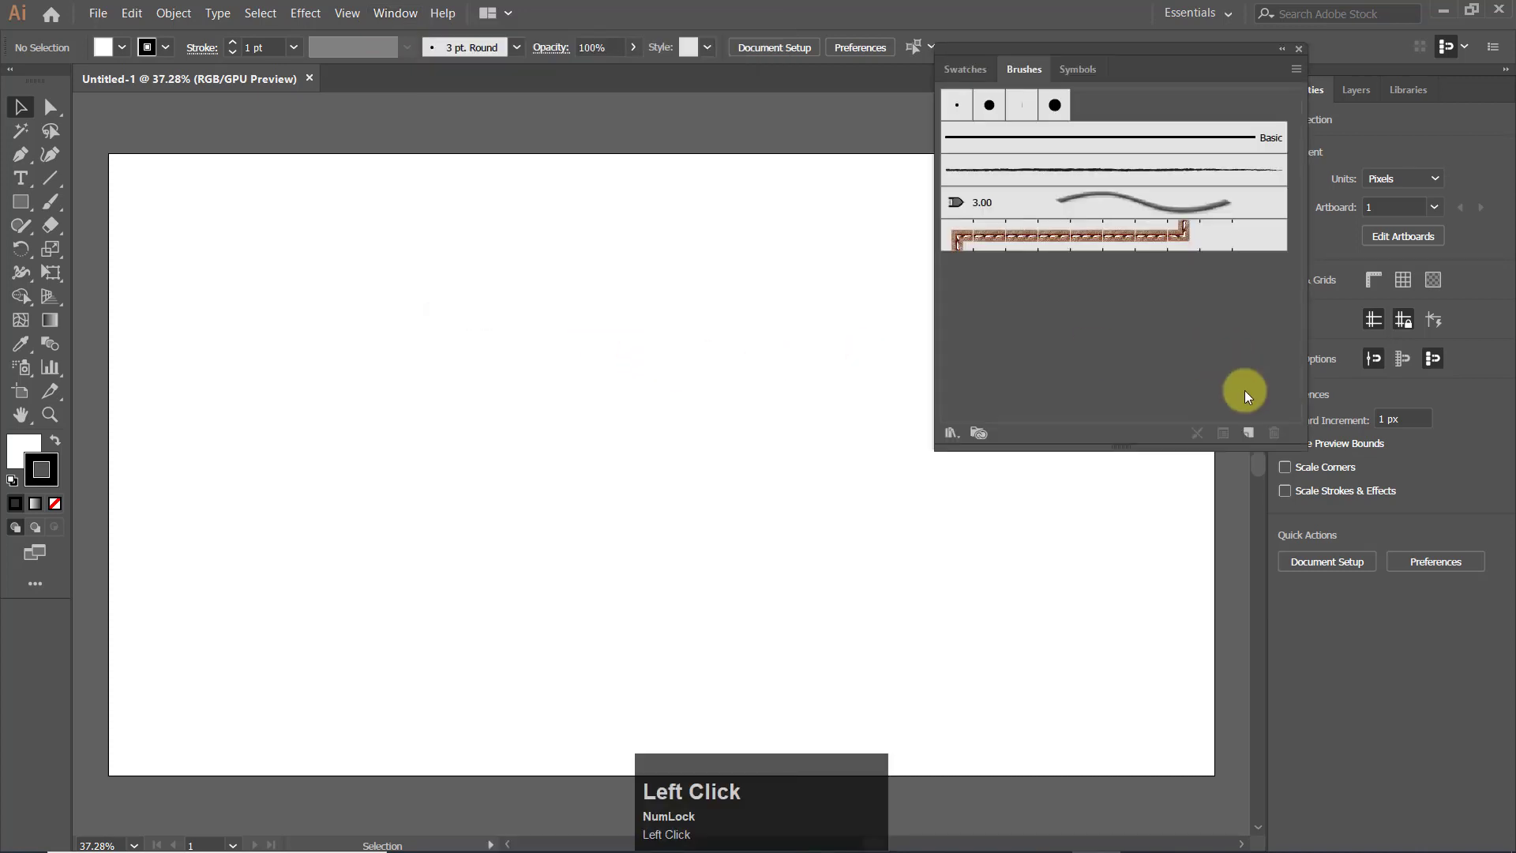
left_click(1245, 433)
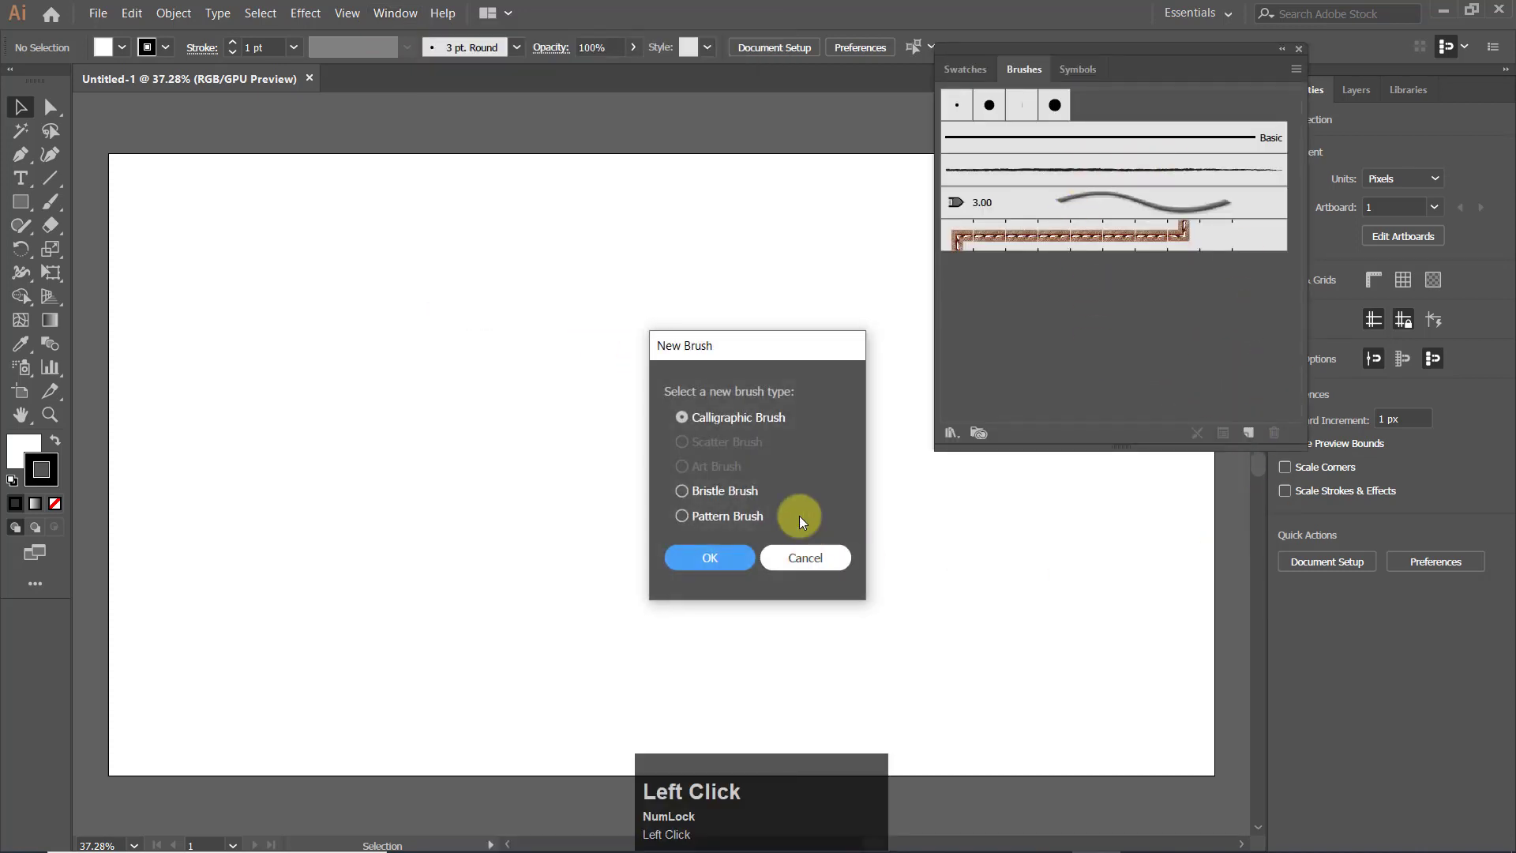
left_click(805, 557)
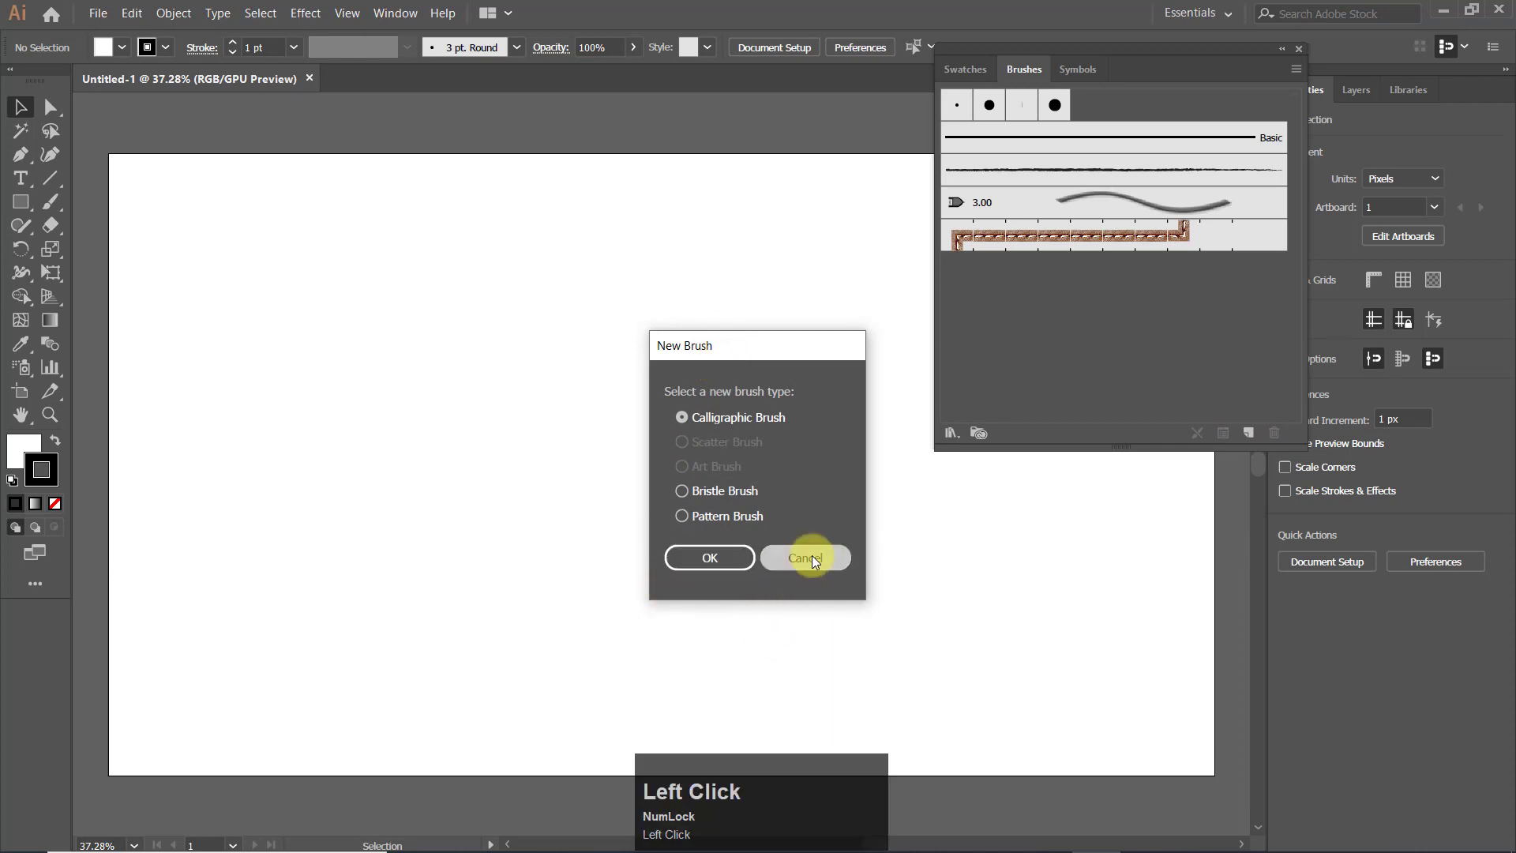
left_click(952, 433)
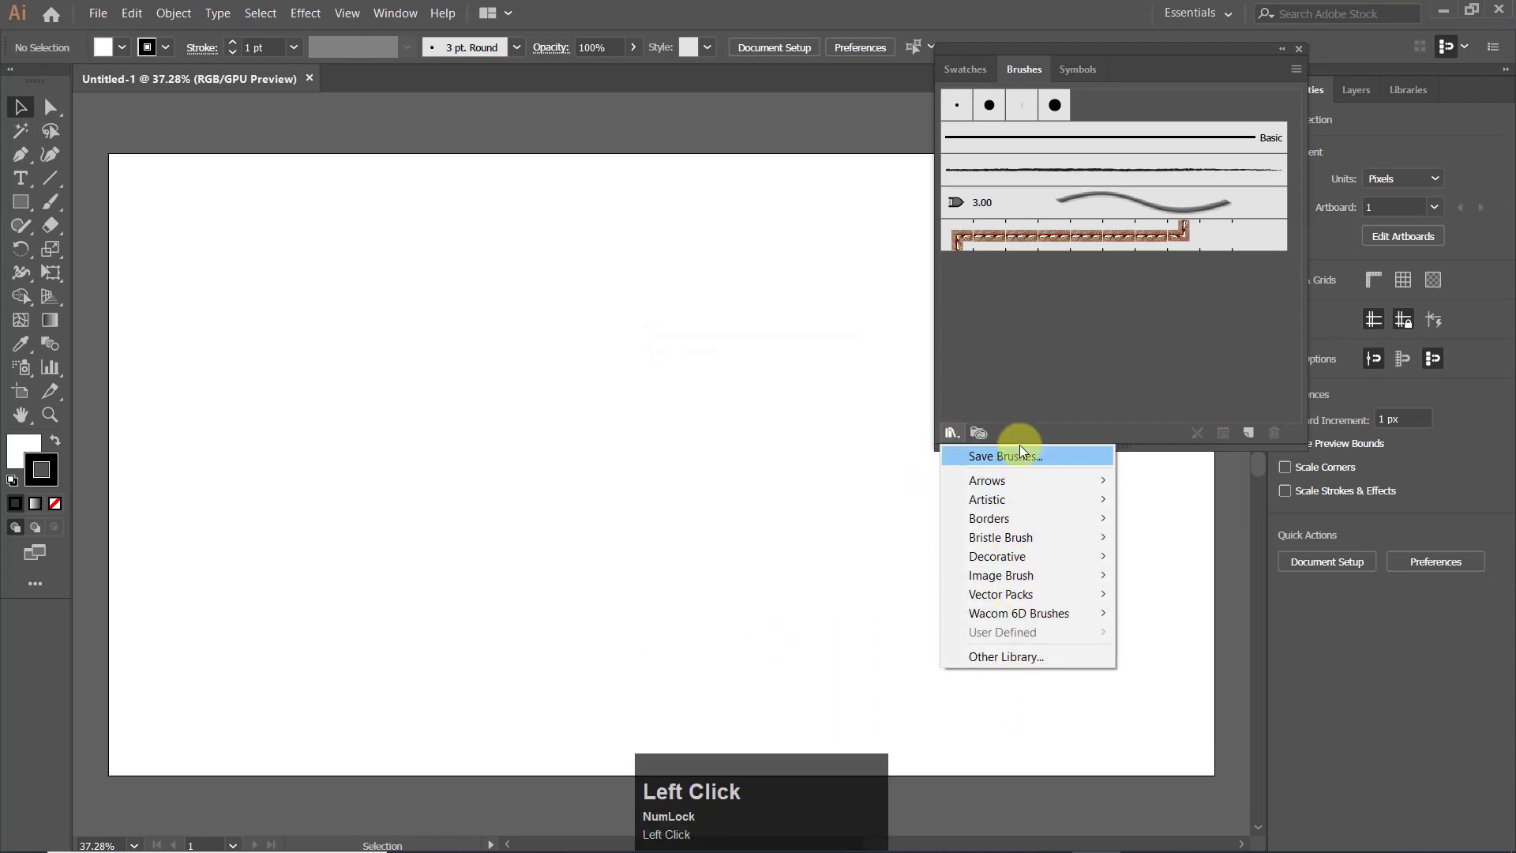
left_click(1153, 53)
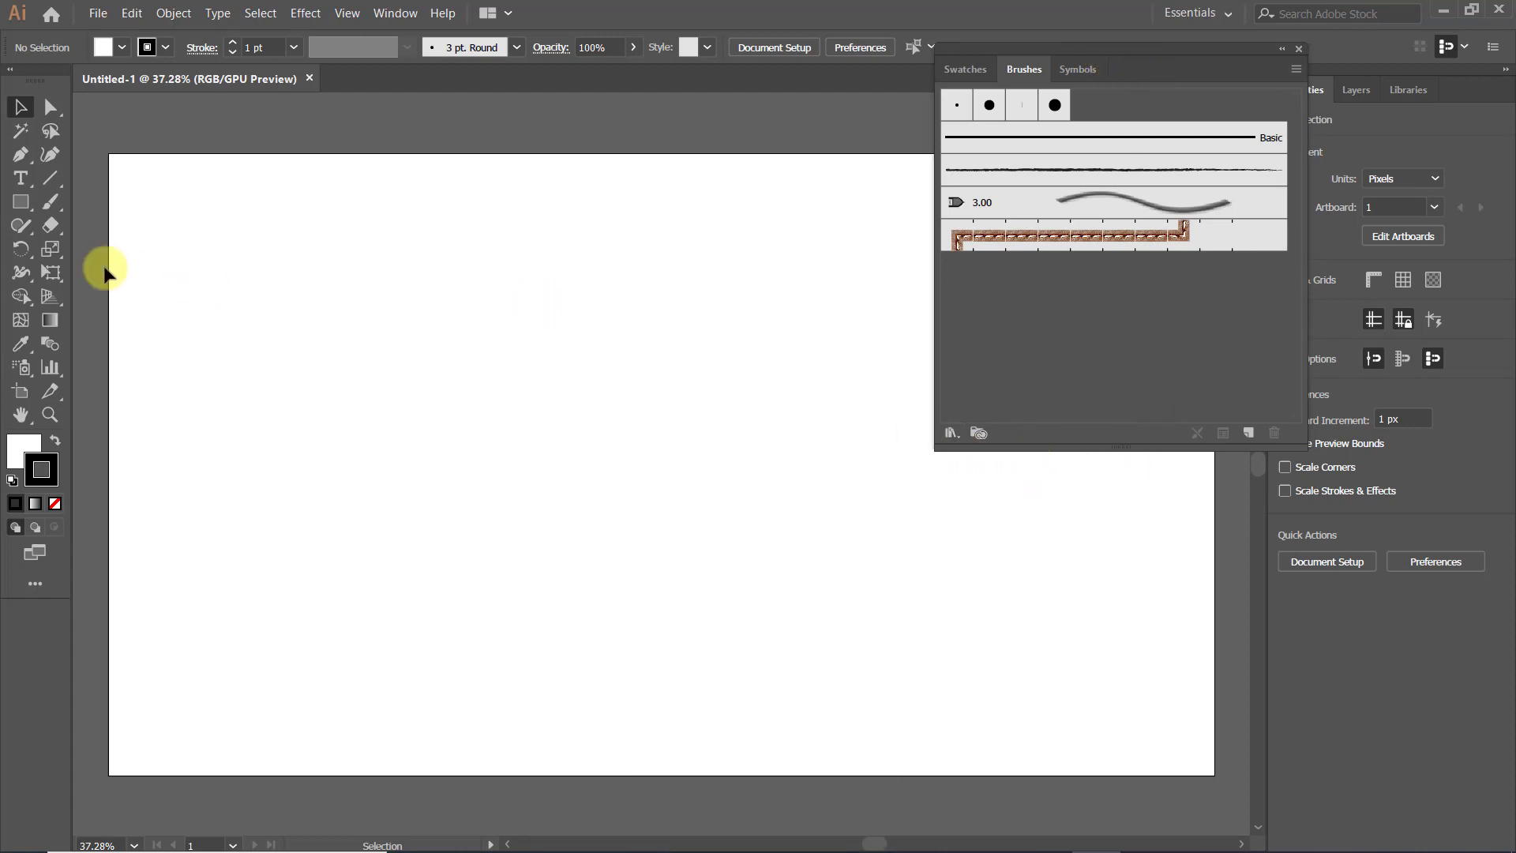
Activate the Paintbrush tool and view the other tool grouped with it.
left_click(53, 200)
right_click(54, 200)
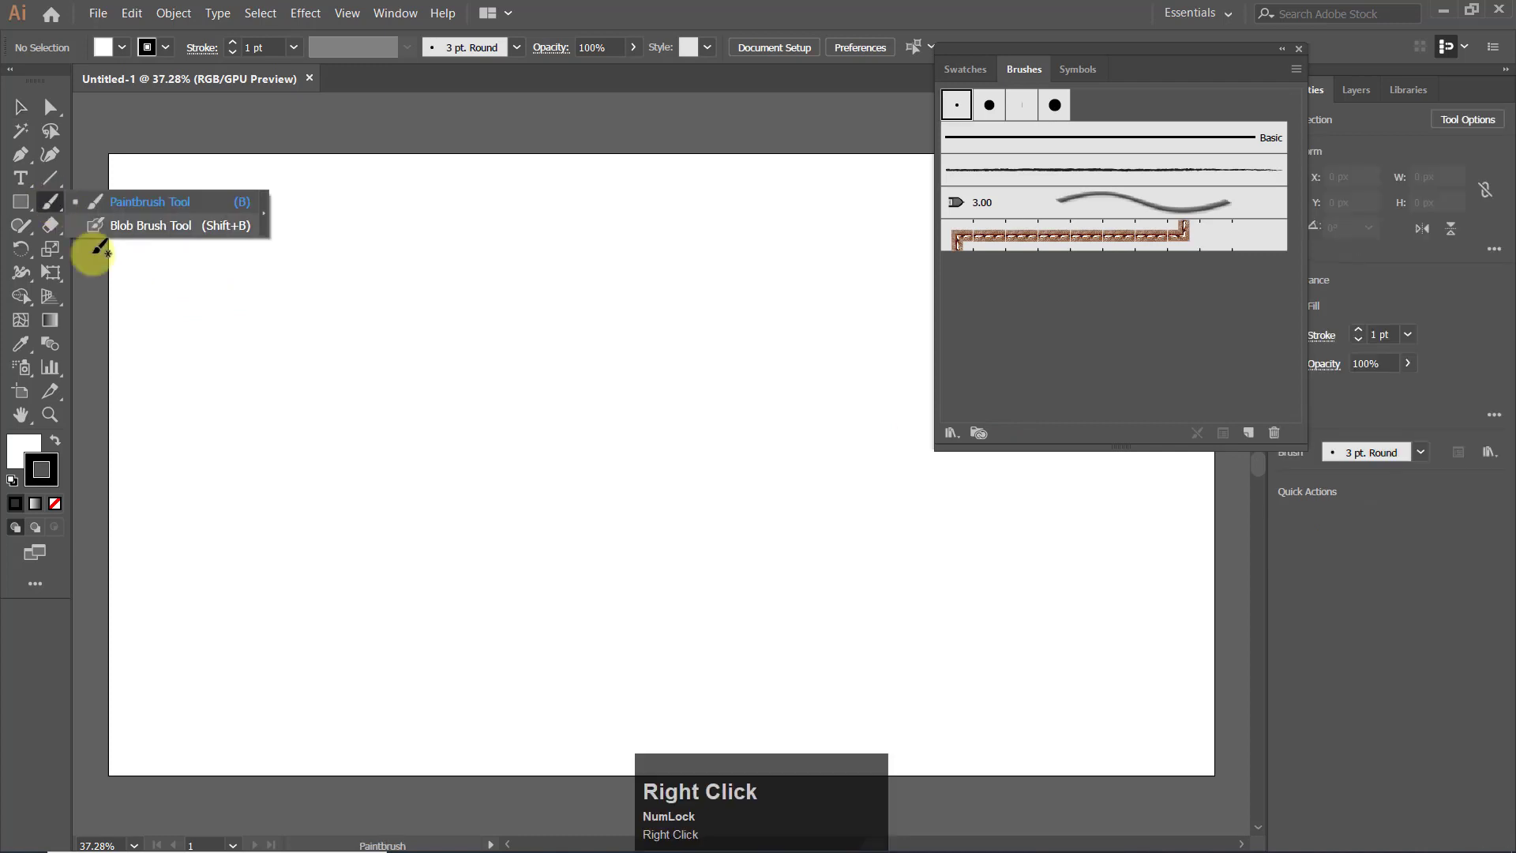
left_click(728, 7)
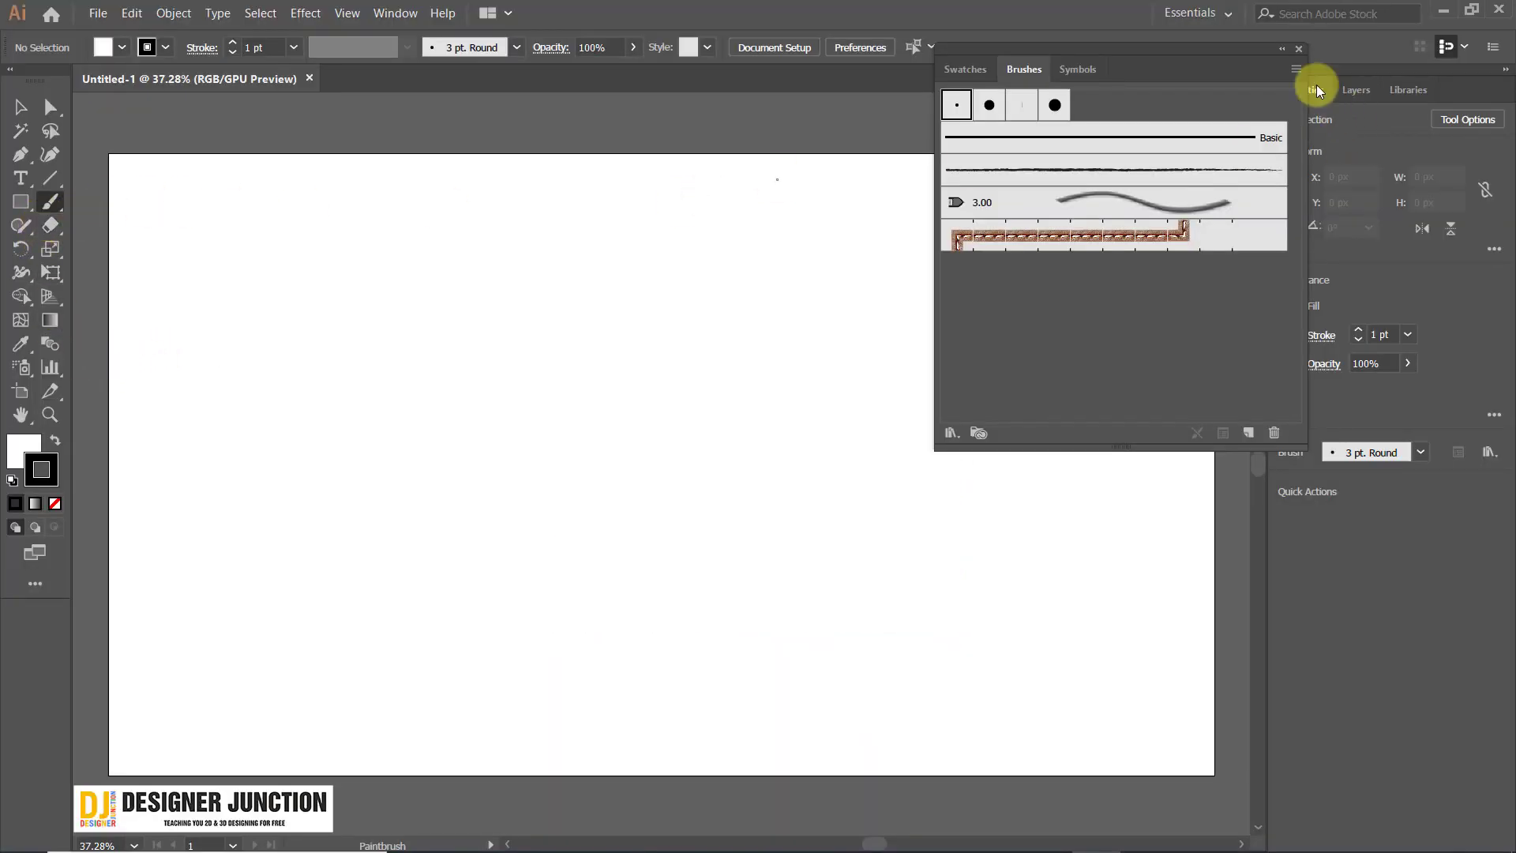
Close the Brushes panel and display it again.
left_click(1300, 49)
left_click(395, 16)
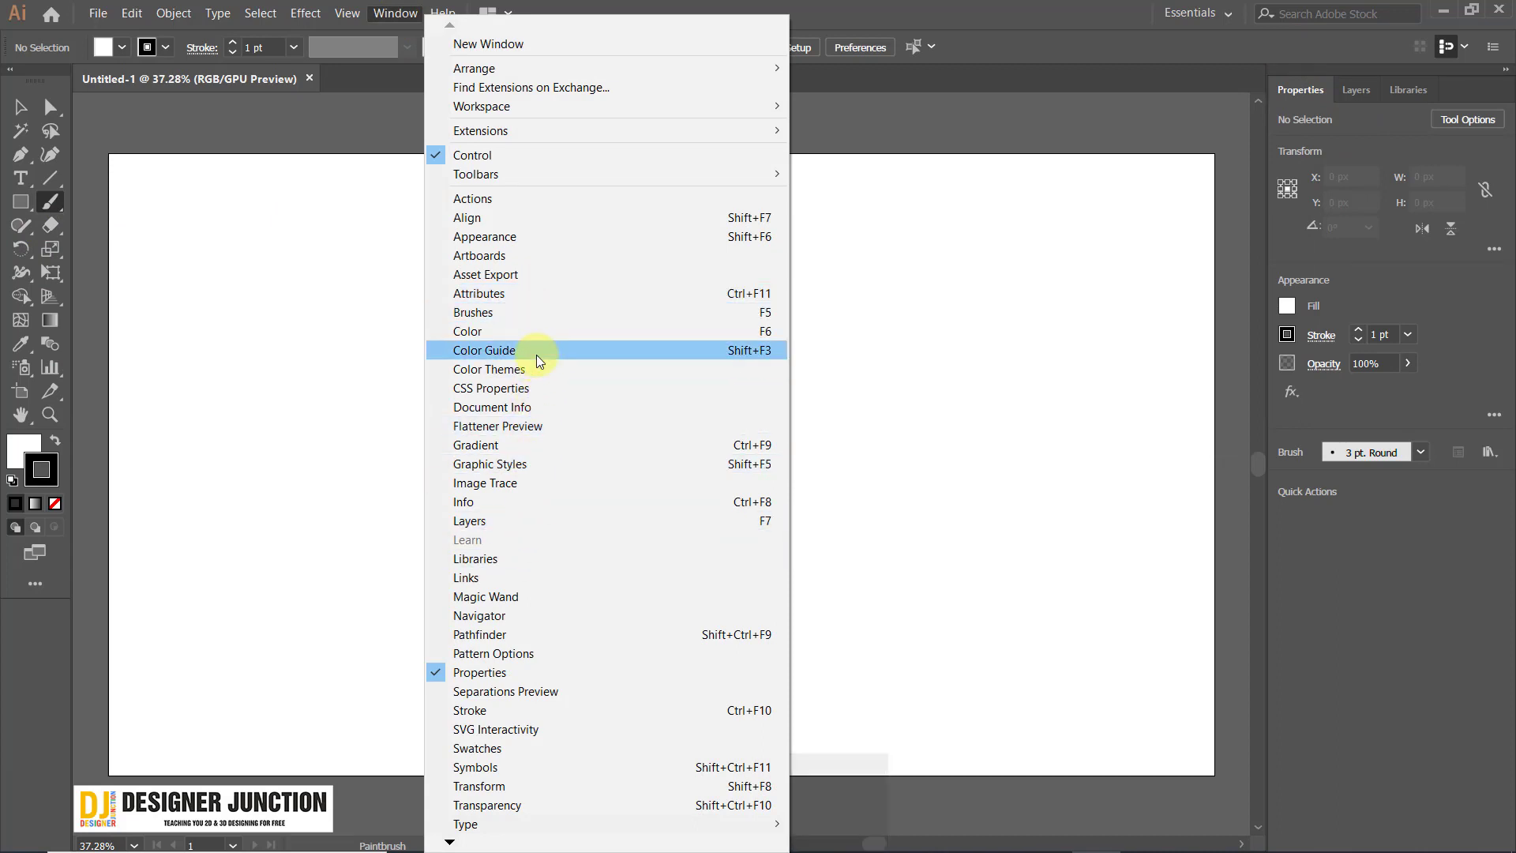
left_click(521, 312)
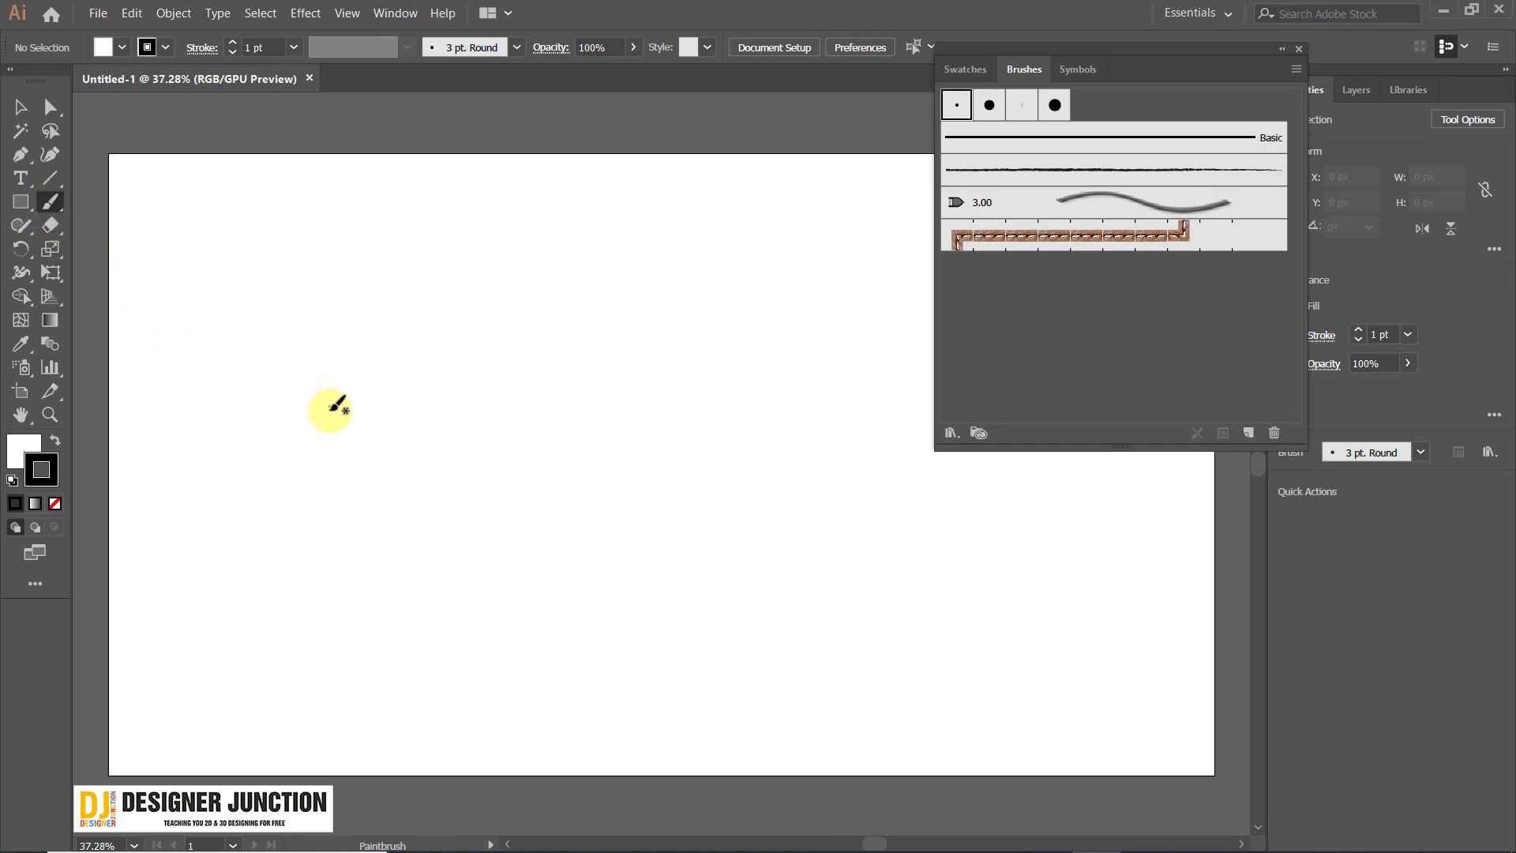
Paint several freehand wavy test strokes on the artboard with the 3 pt. Round brush and undo each of them.
mouse_move(217, 426)
left_mouse_down()
mouse_move(267, 341)
mouse_move(804, 521)
mouse_move(826, 499)
left_mouse_up()
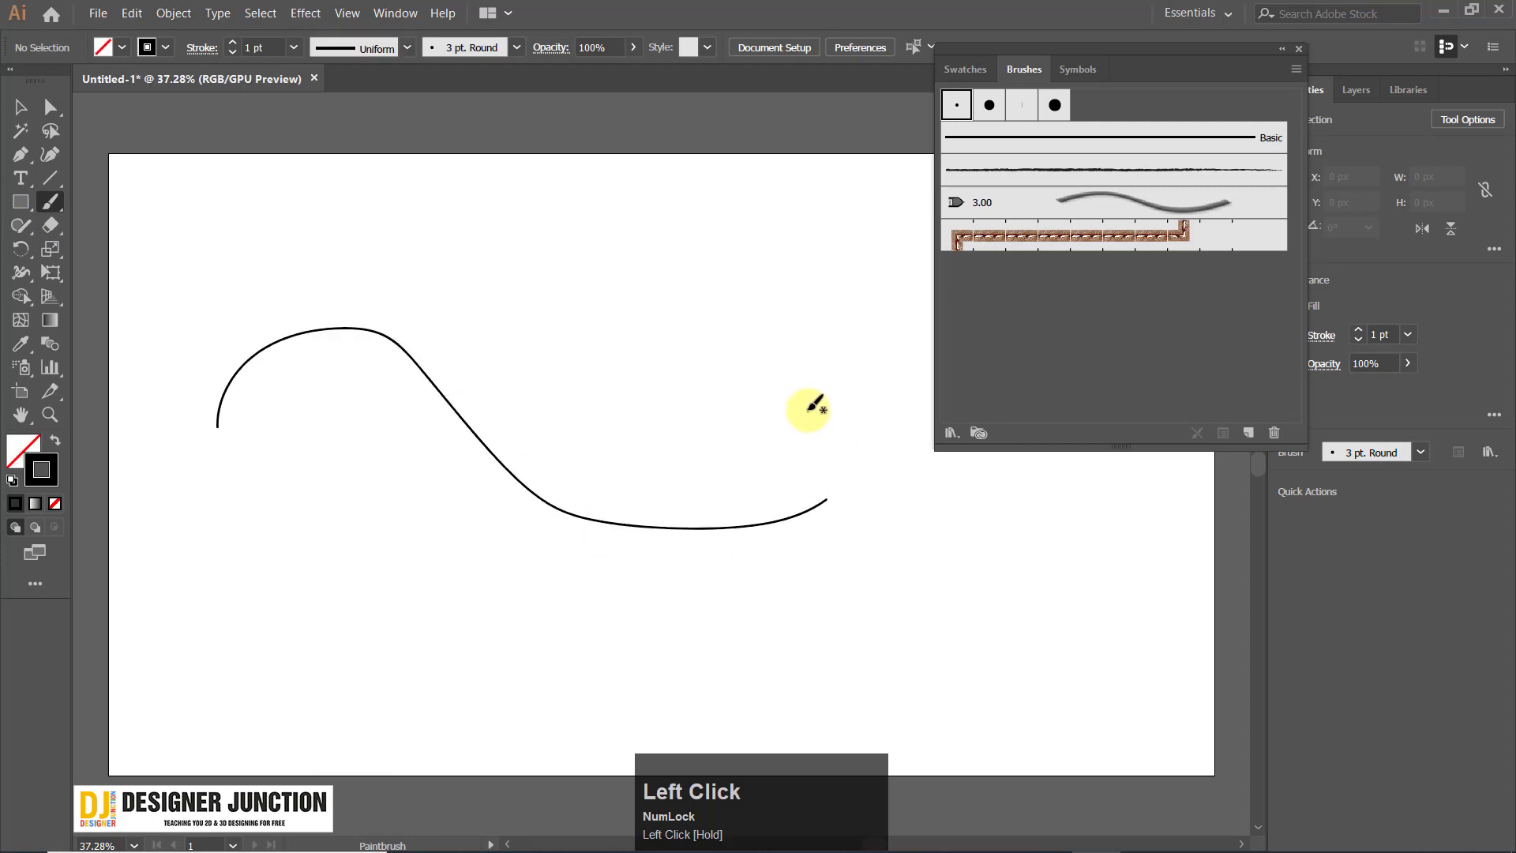
mouse_move(233, 502)
left_mouse_down()
mouse_move(245, 475)
mouse_move(821, 327)
left_mouse_up()
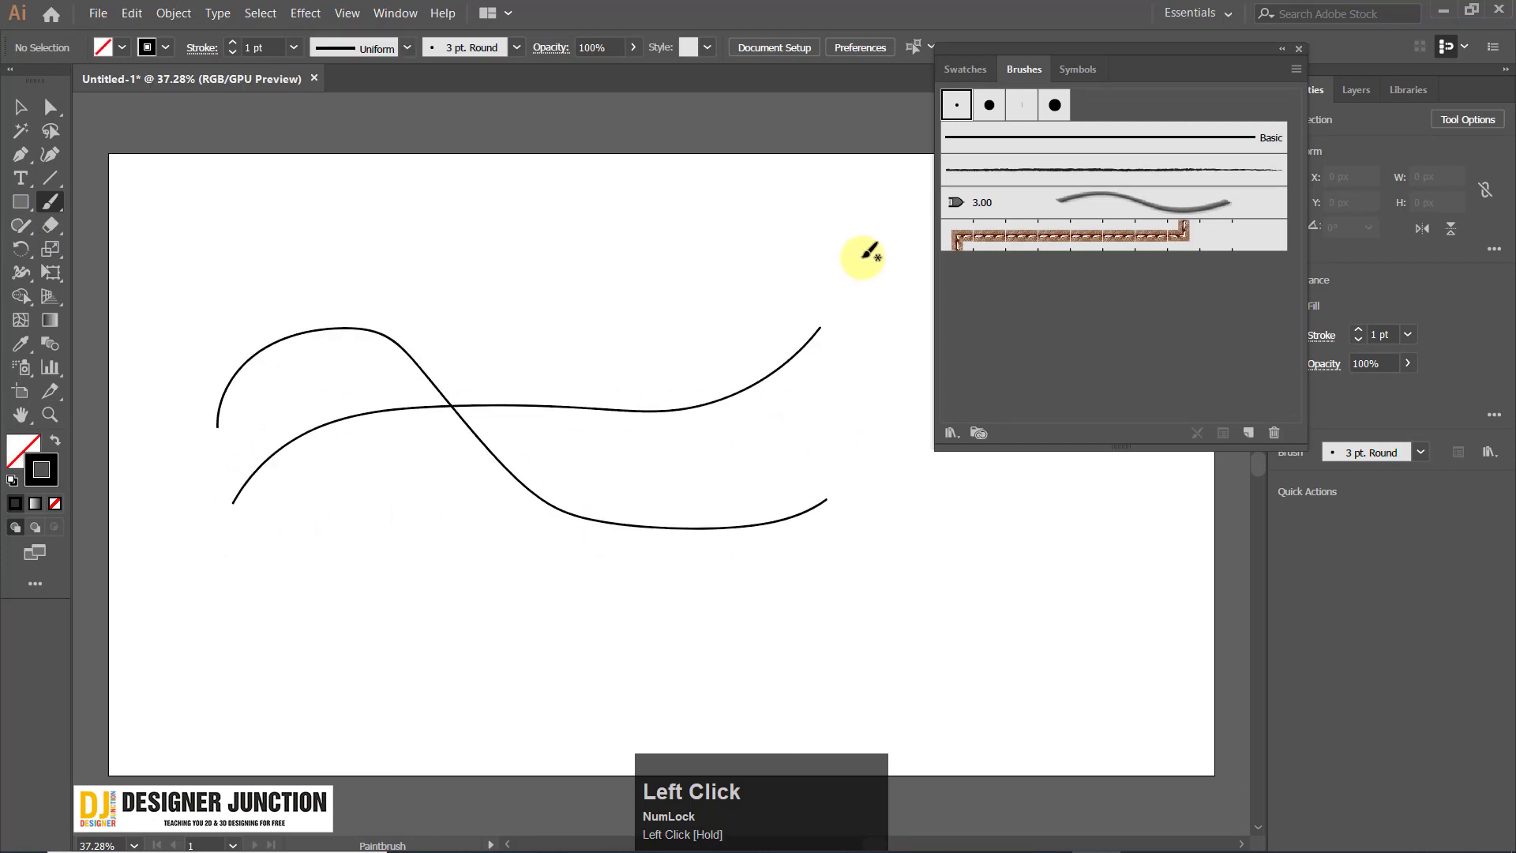
key("ctrl+z")
key("ctrl+z")
mouse_move(169, 502)
left_mouse_down()
mouse_move(716, 304)
mouse_move(717, 331)
left_mouse_up()
key("ctrl+z")
mouse_move(296, 448)
left_mouse_down()
mouse_move(571, 389)
mouse_move(846, 187)
left_mouse_up()
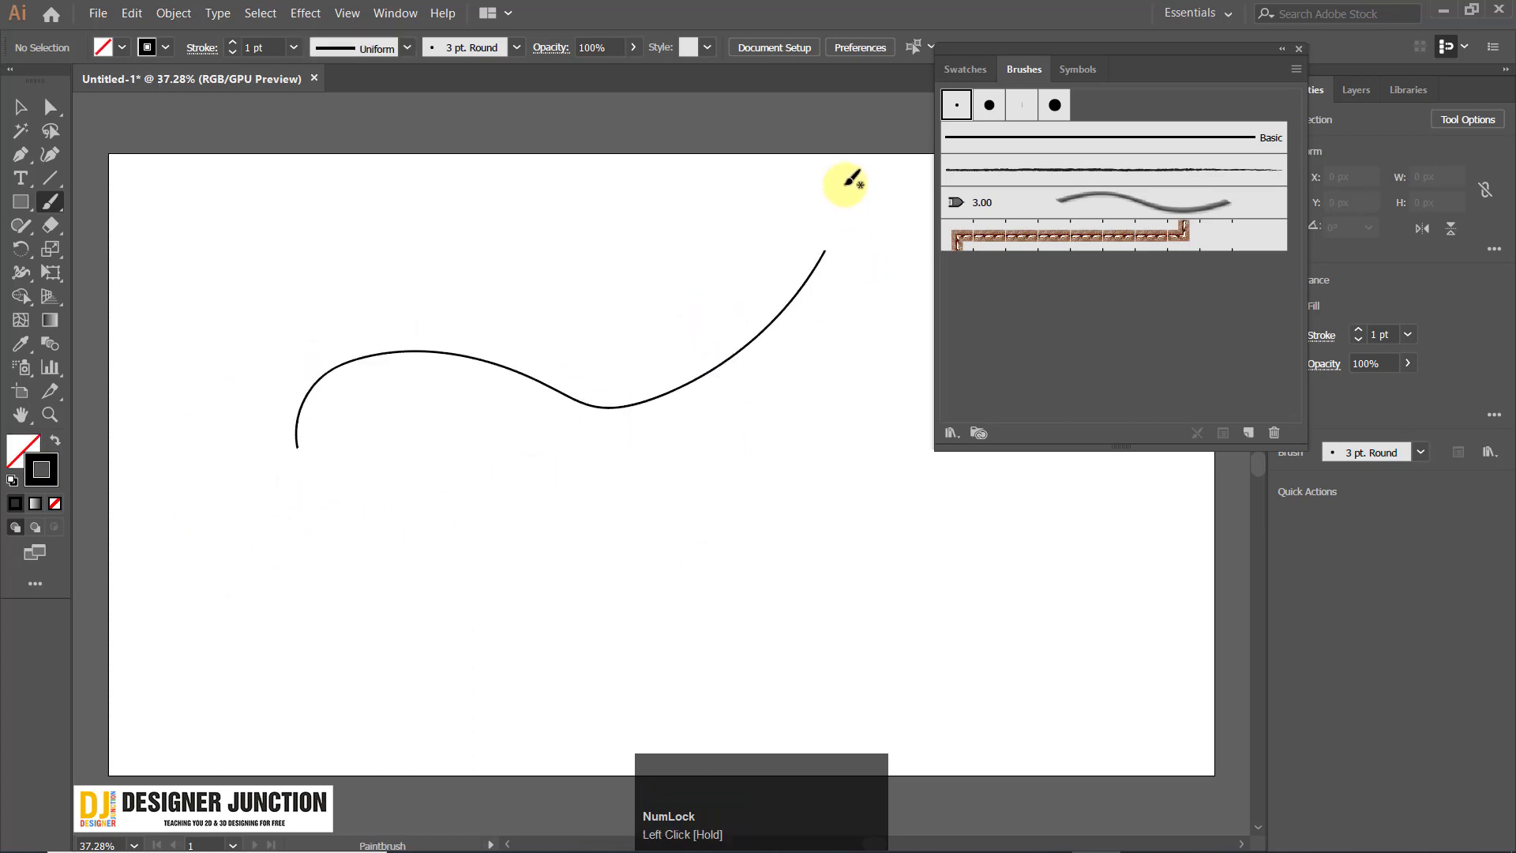
key("ctrl+z")
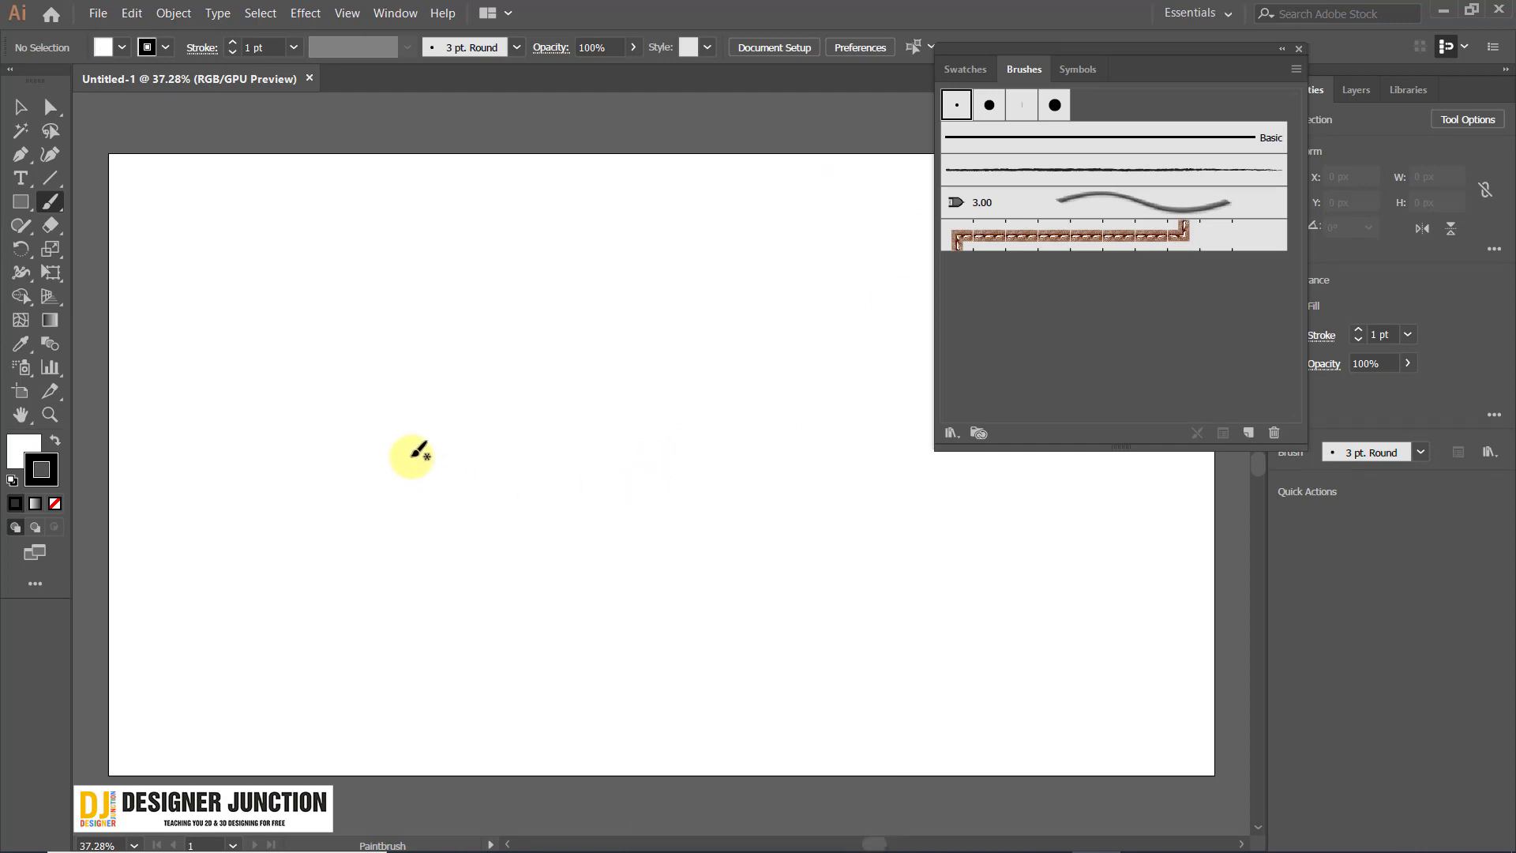
mouse_move(320, 438)
left_mouse_down()
mouse_move(463, 306)
mouse_move(712, 310)
left_mouse_up()
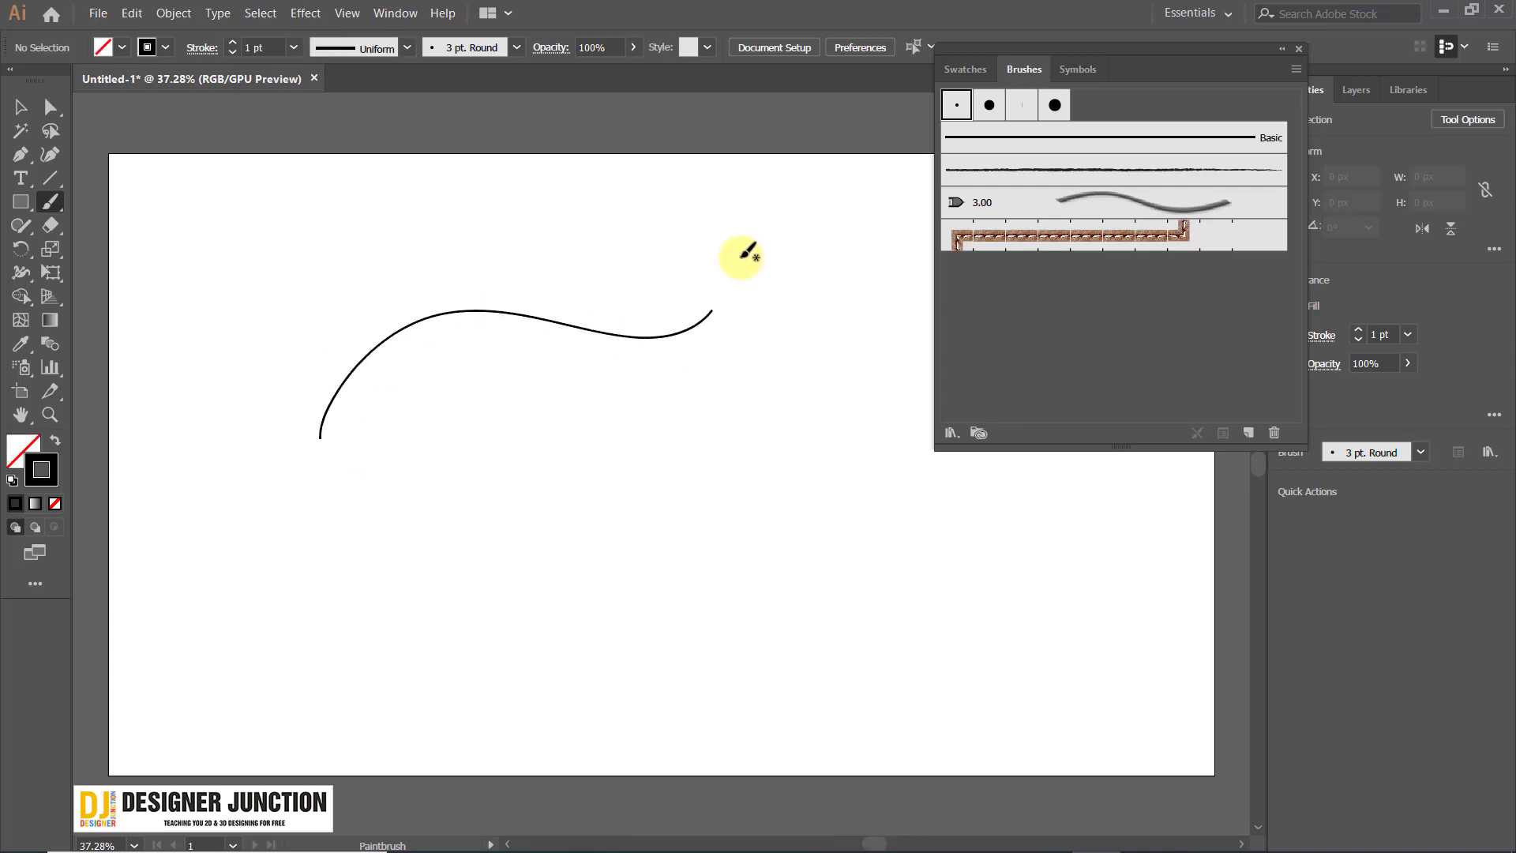
left_click(740, 257, "ctrl")
key("ctrl+z")
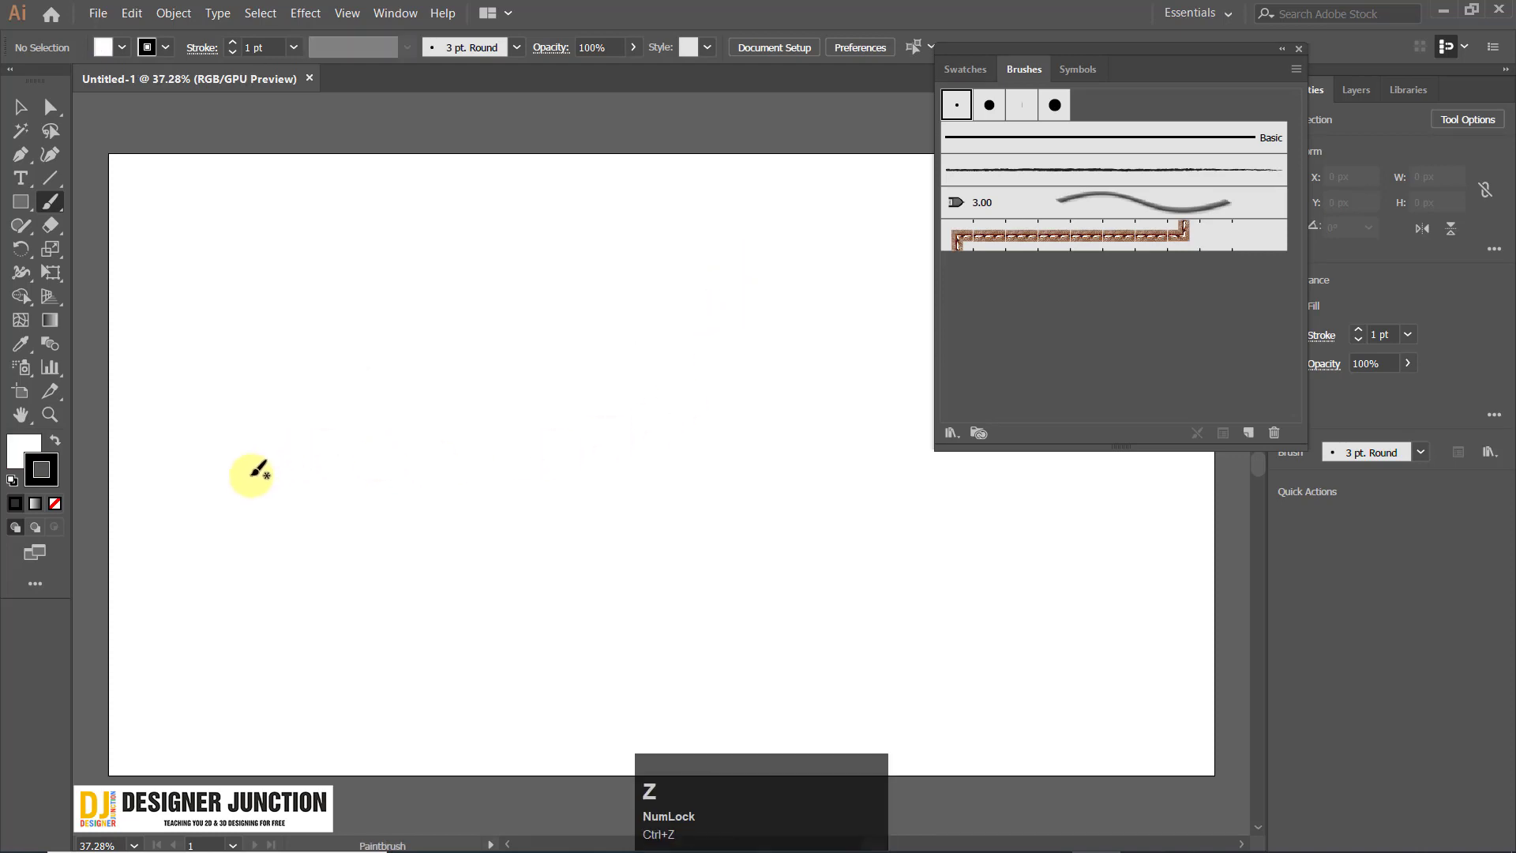
Paint a curved freehand stroke with the 3 pt. Round brush and apply the brown stitched pattern brush to it.
mouse_move(251, 475)
left_mouse_down()
mouse_move(407, 377)
mouse_move(574, 389)
left_mouse_up()
scroll(305, 499, "up", 5)
scroll(441, 422, "down", 2)
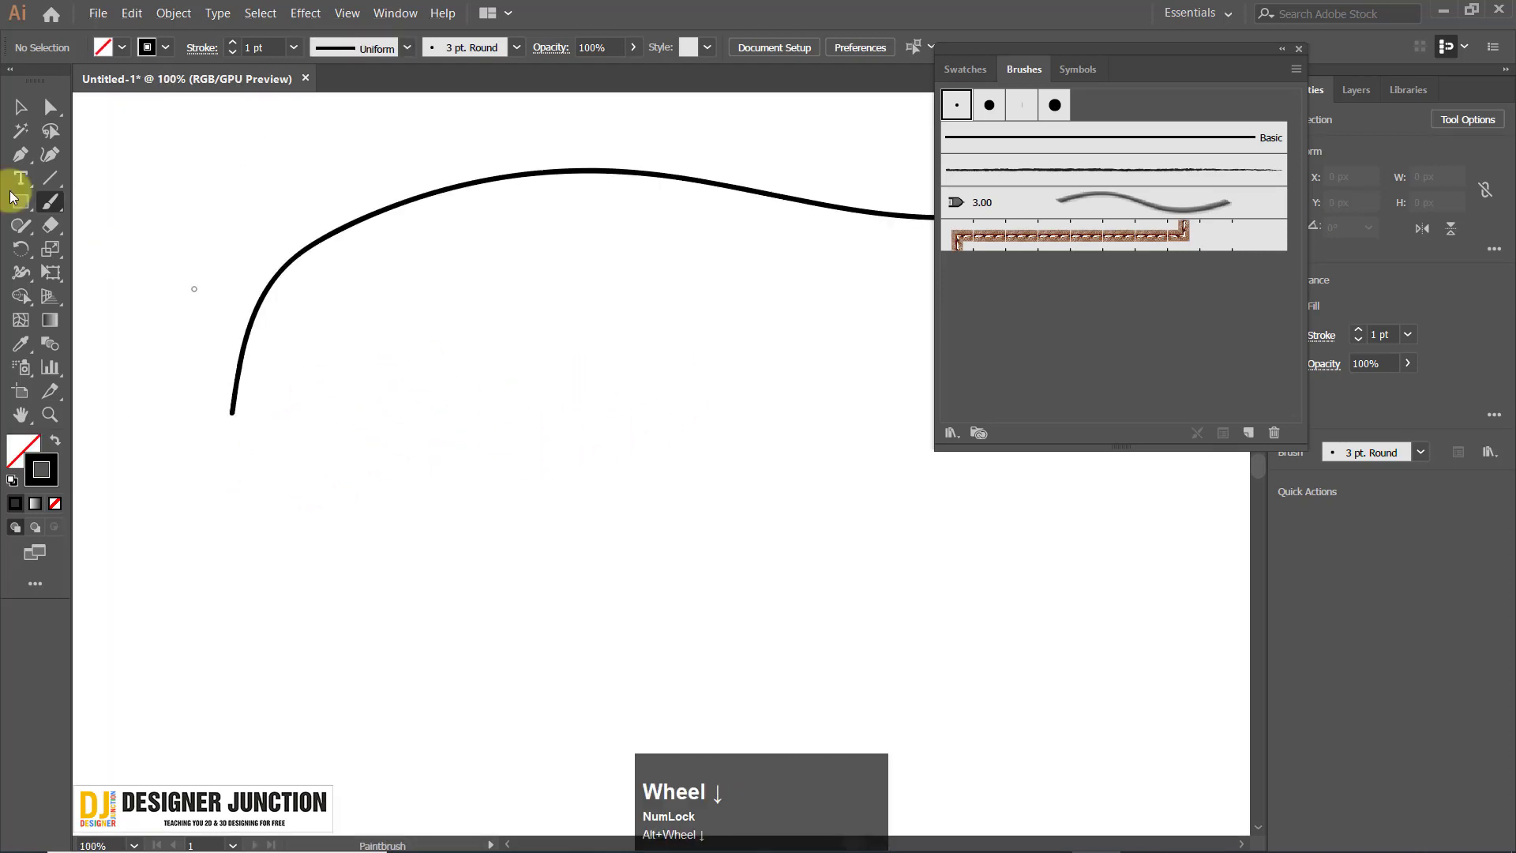
left_click(22, 109)
left_click_drag(342, 161, 549, 360)
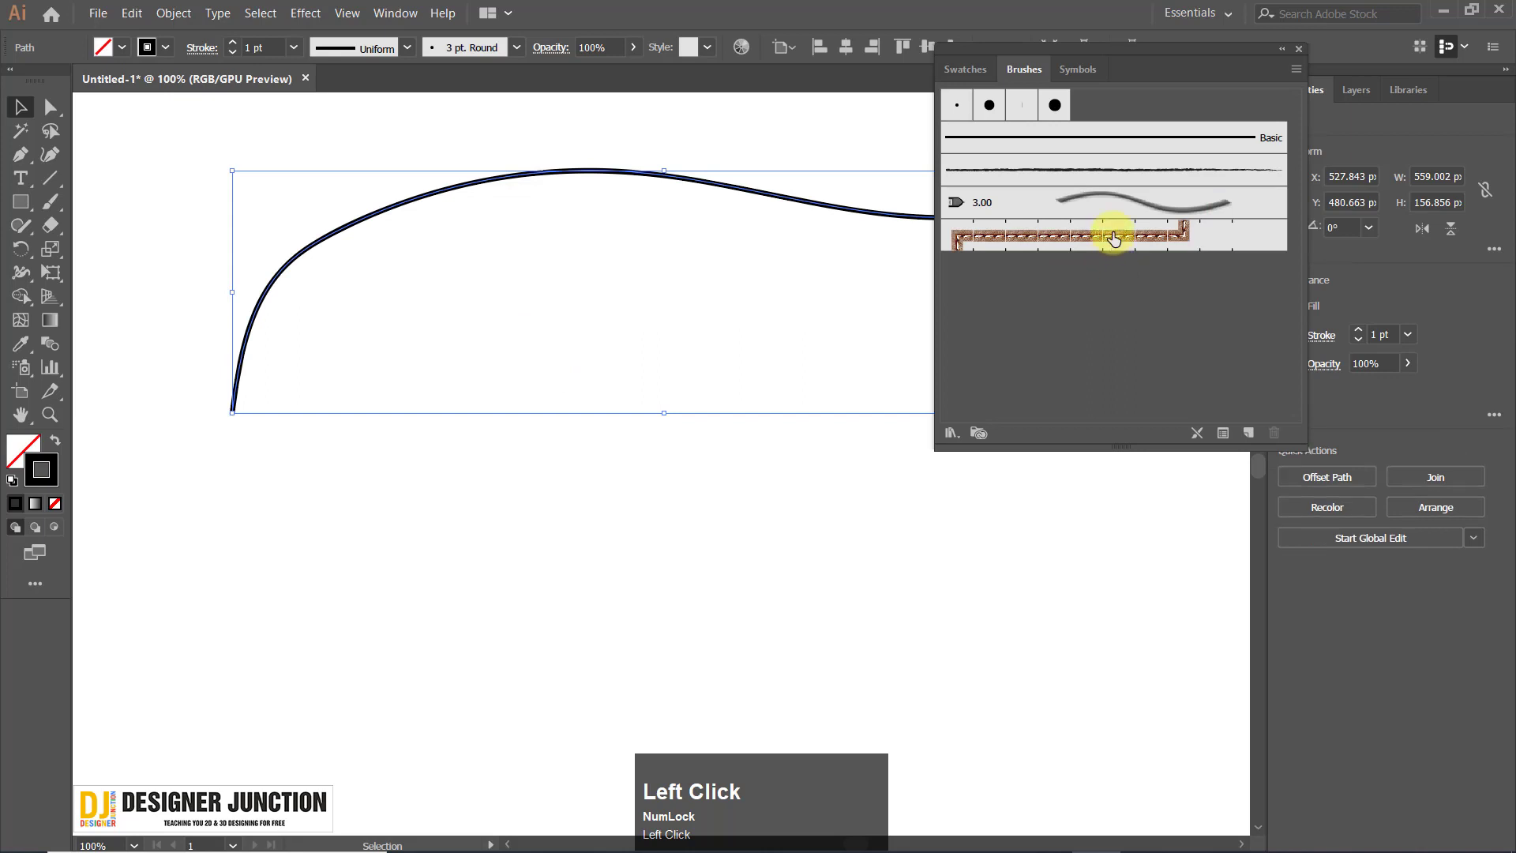
left_click(1110, 235)
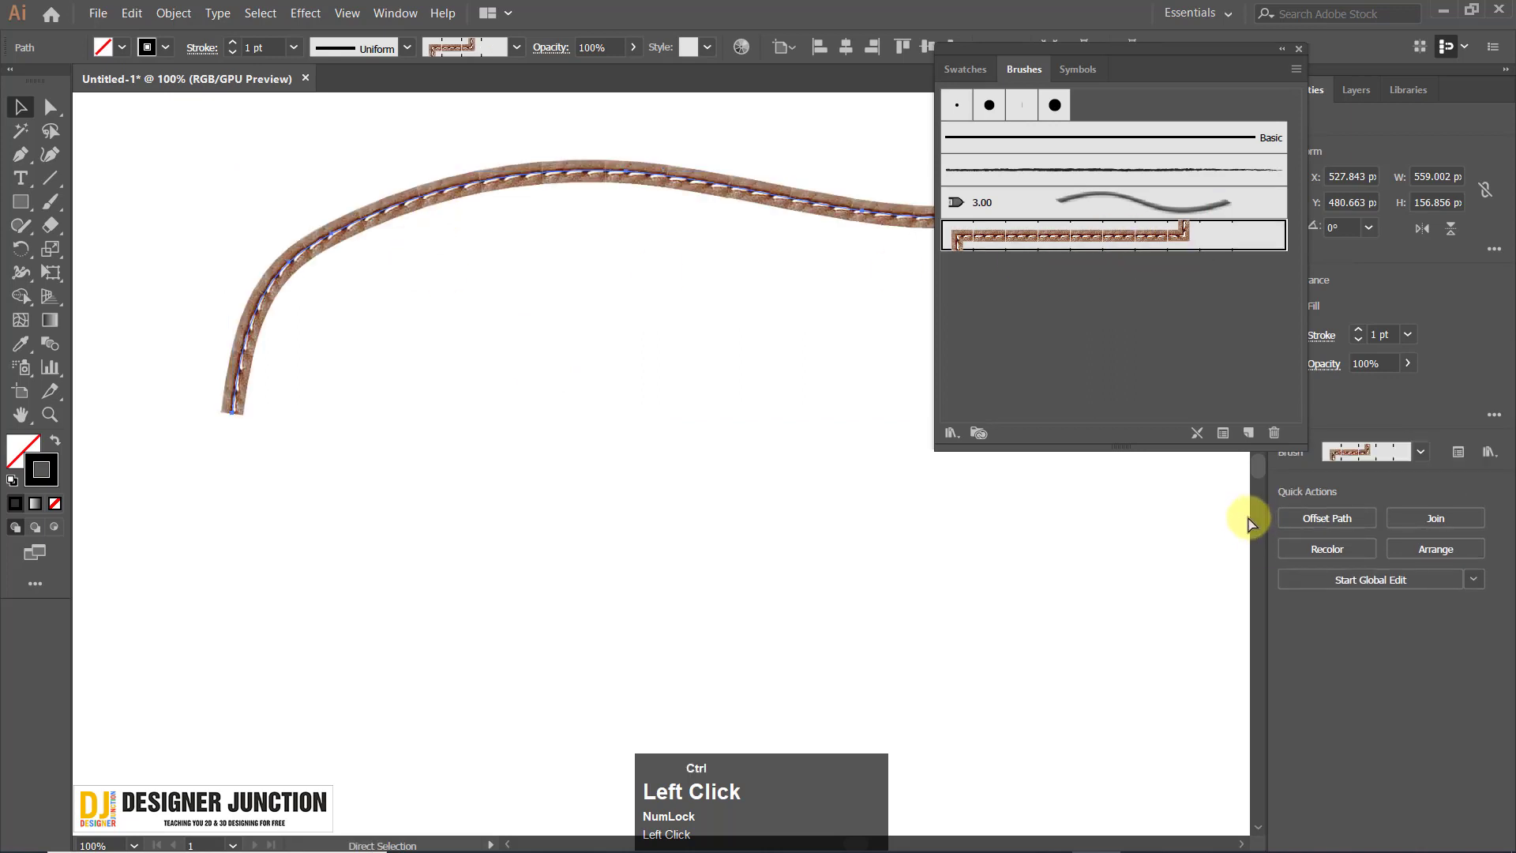
Undo the pattern brush and the painted stroke, leaving the artboard empty.
key("ctrl+z")
scroll(582, 393, "down", 2)
left_click_drag(665, 276, 480, 341)
key("ctrl+z")
scroll(496, 301, "up", 1)
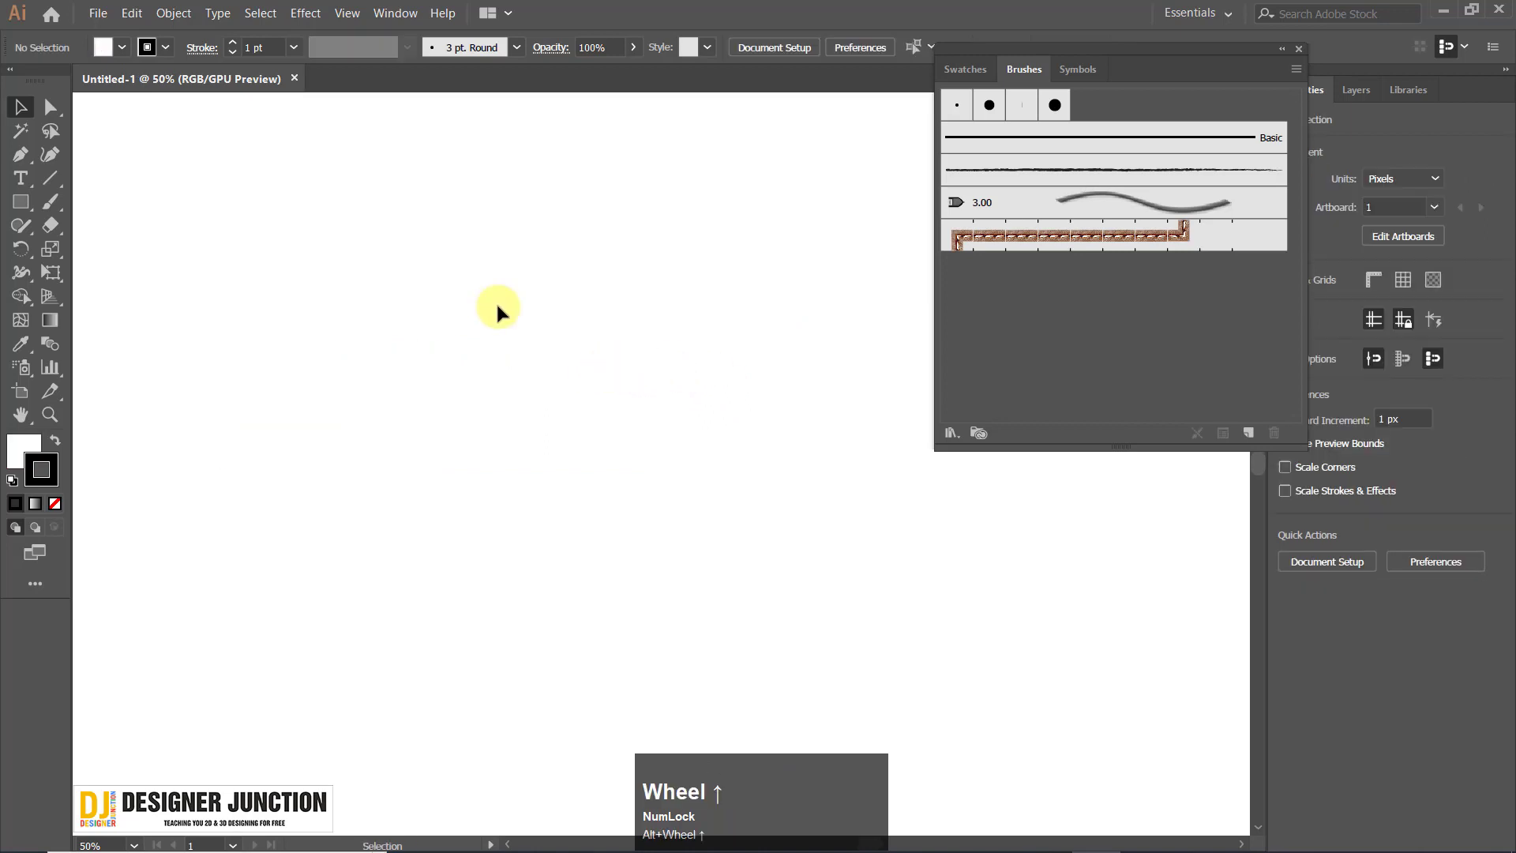
scroll(508, 297, "down", 2)
left_click_drag(546, 290, 561, 334)
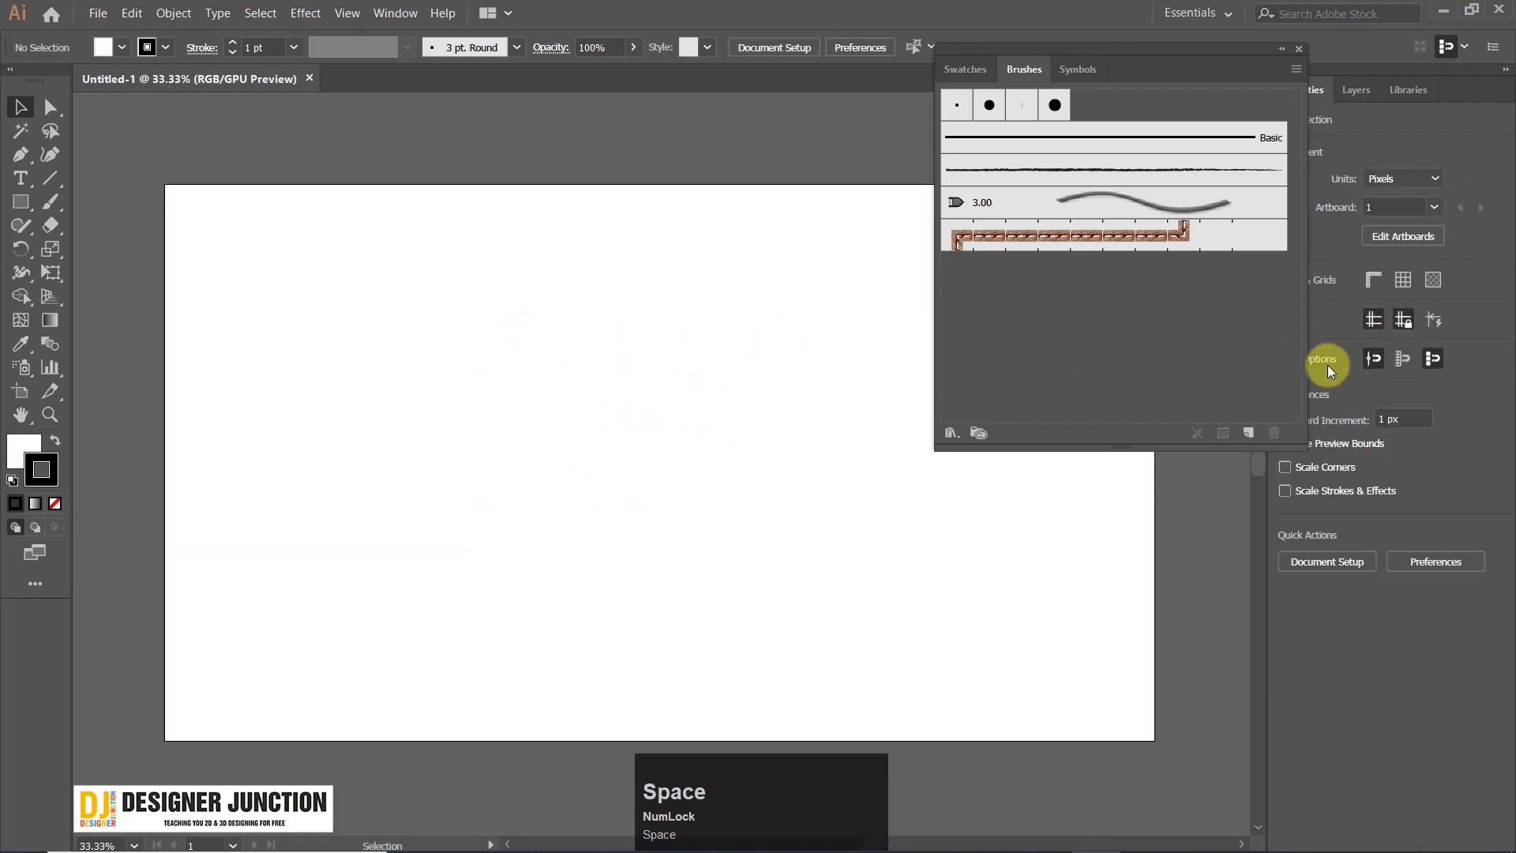
Review the selectable new brush types and the list of brush libraries, cancelling without creating a brush.
left_click(1248, 432)
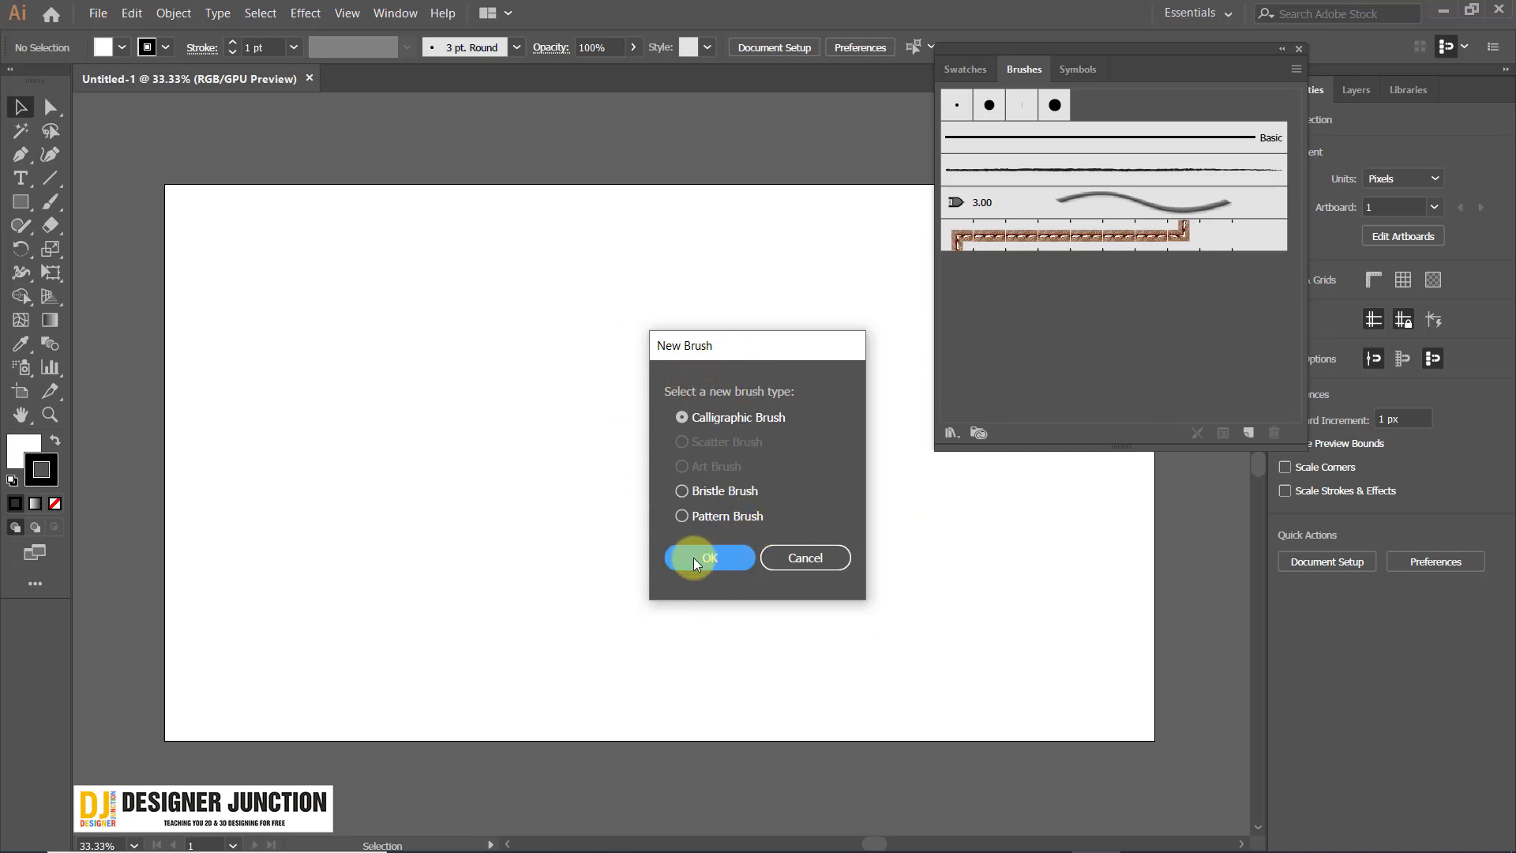
left_click(811, 558)
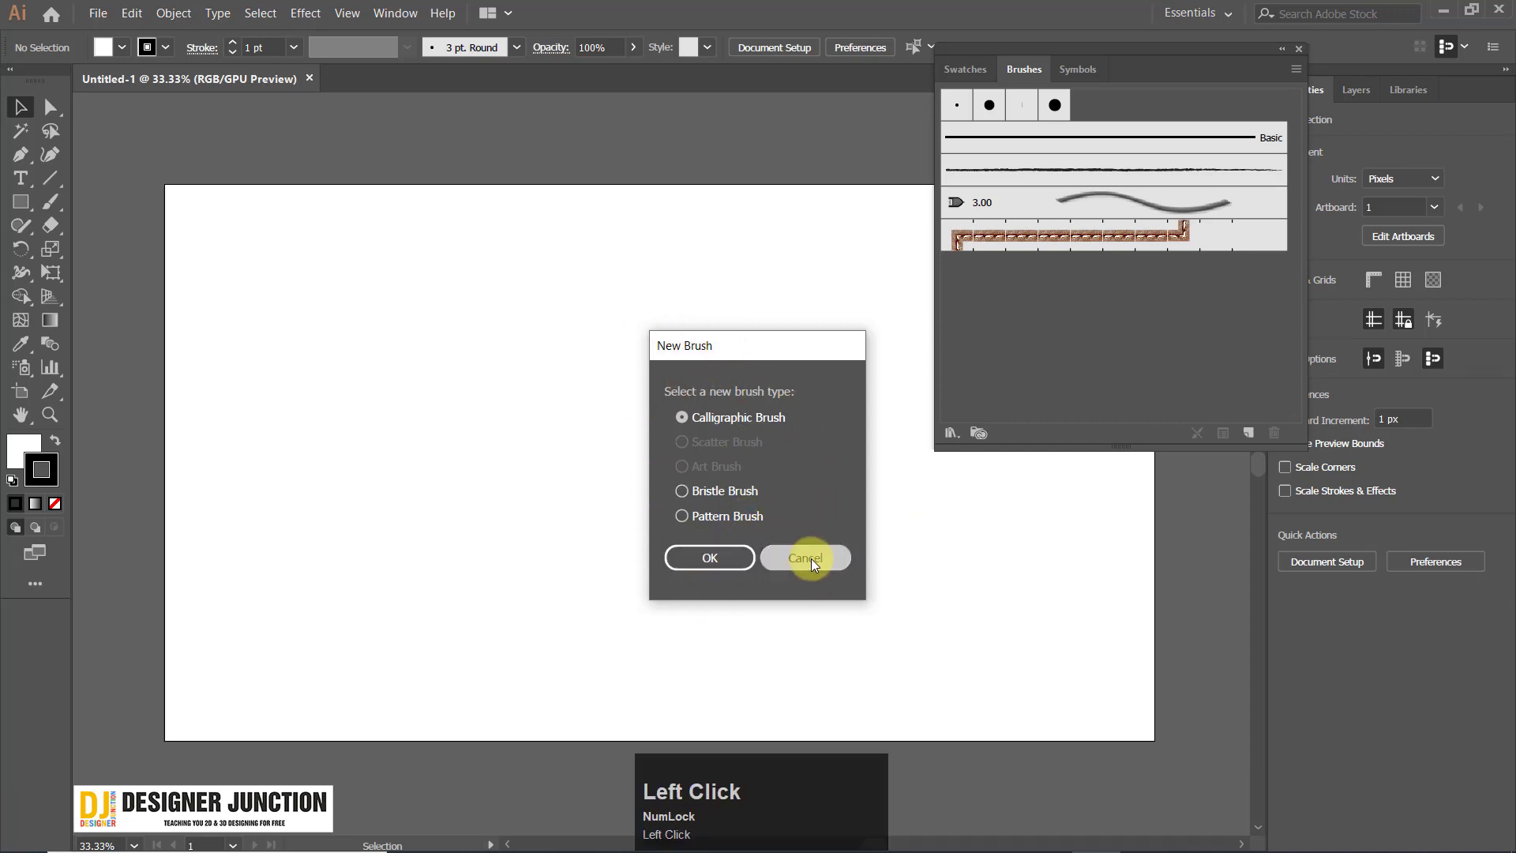
left_click(948, 434)
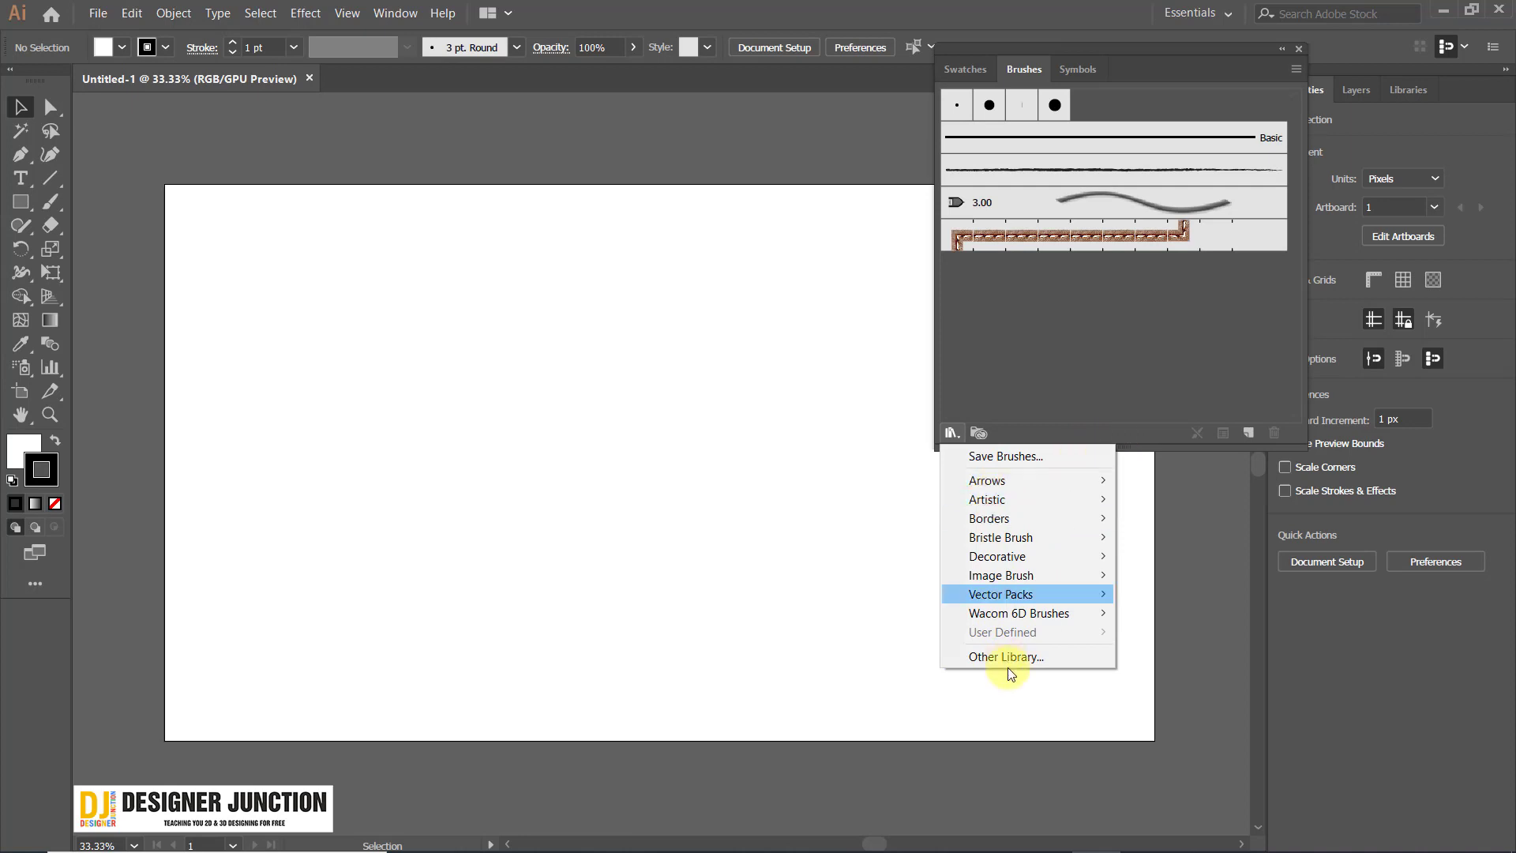
left_click(1144, 437)
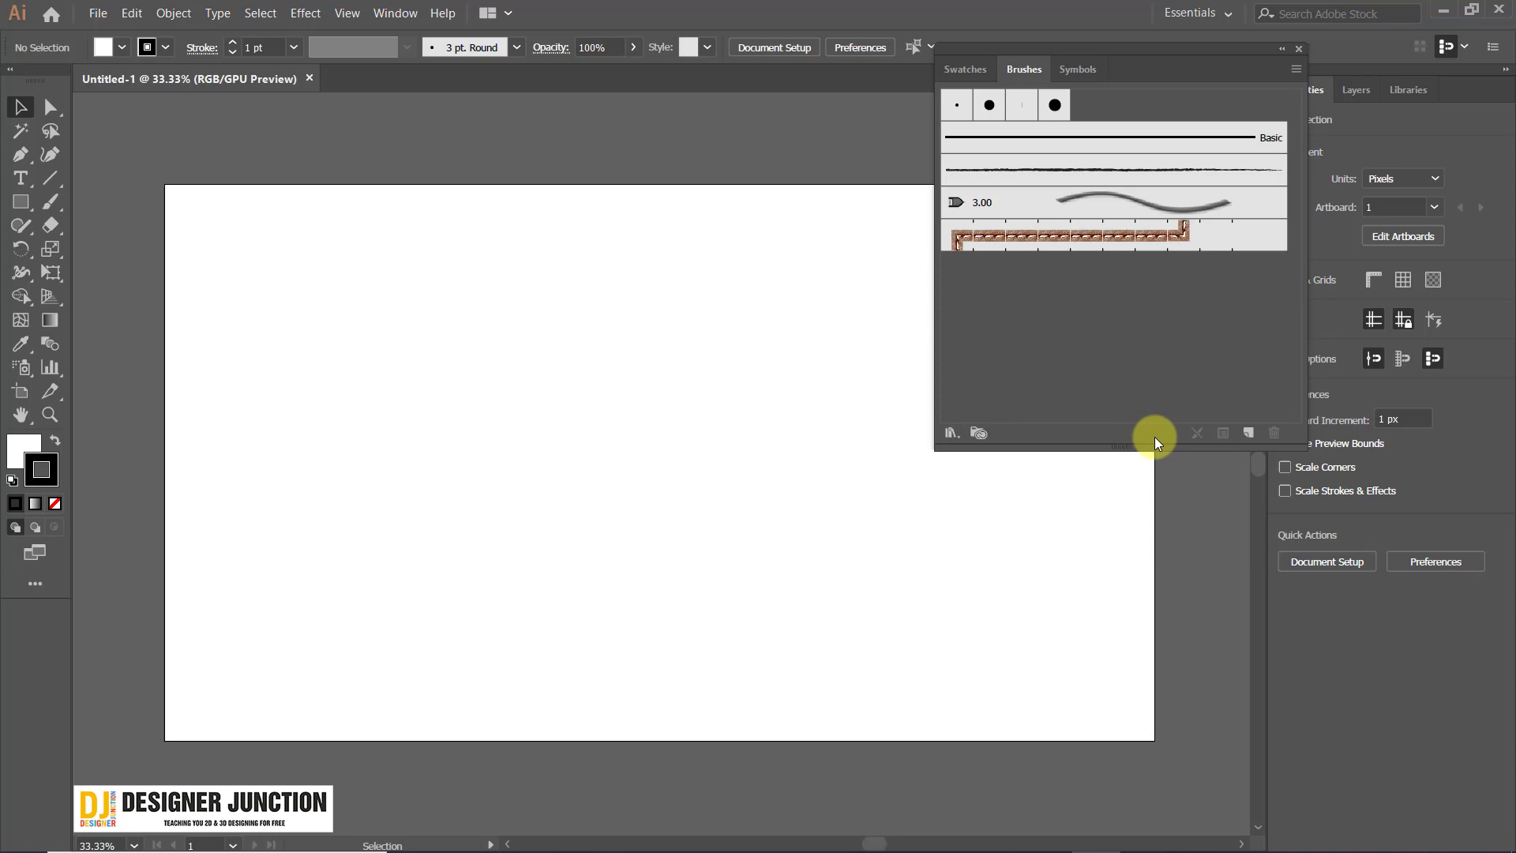
left_click(1249, 433)
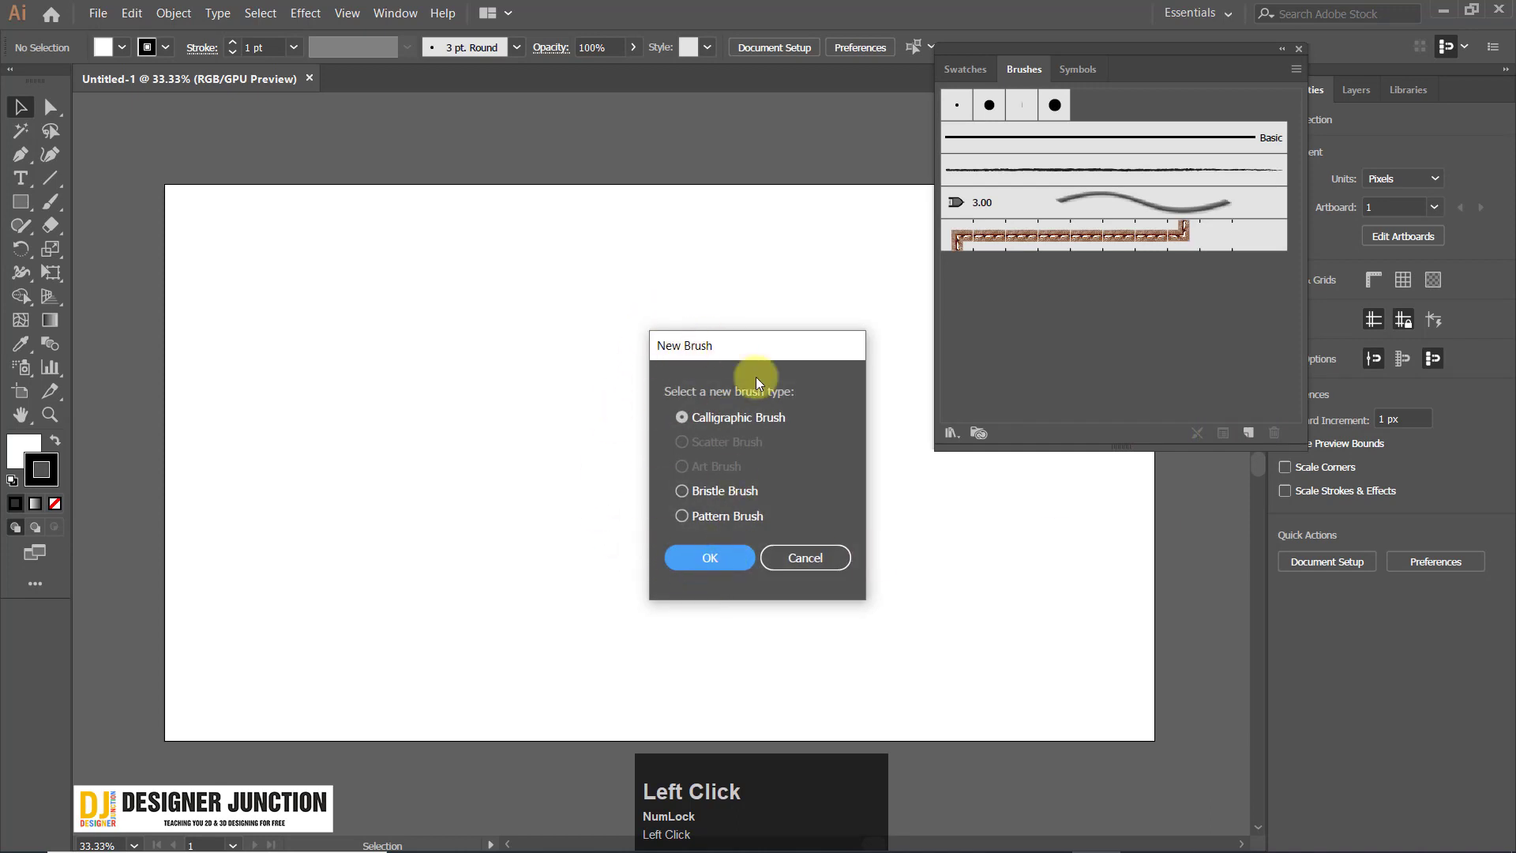
left_click(822, 556)
Enable Keep Selected in the Paintbrush tool options, leaving Edit Selected Paths on within 12 pixels.
left_click(60, 209)
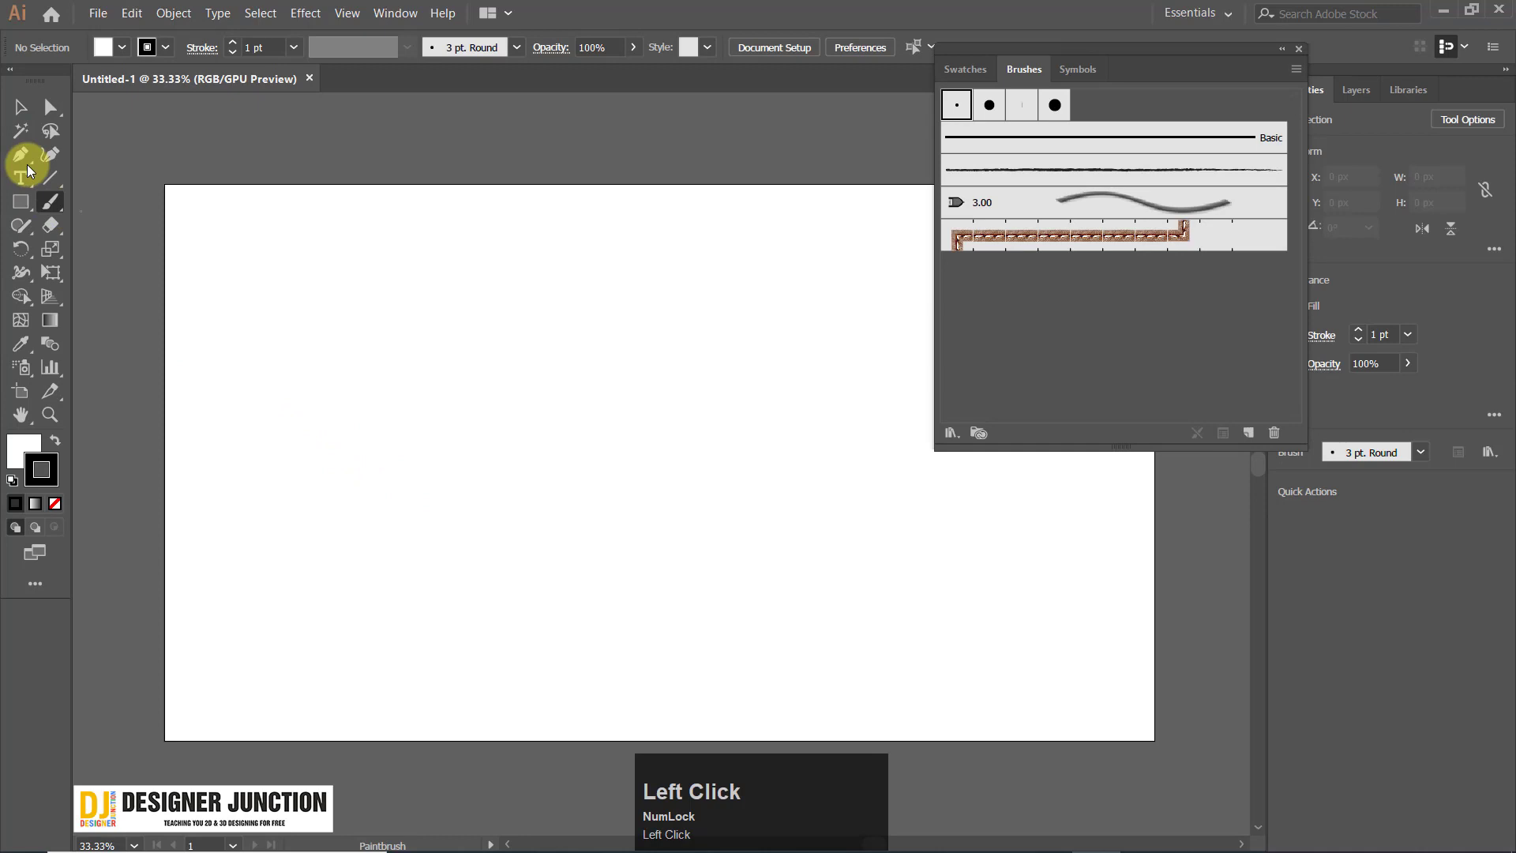
double_click(48, 202)
left_click_drag(626, 250, 577, 170)
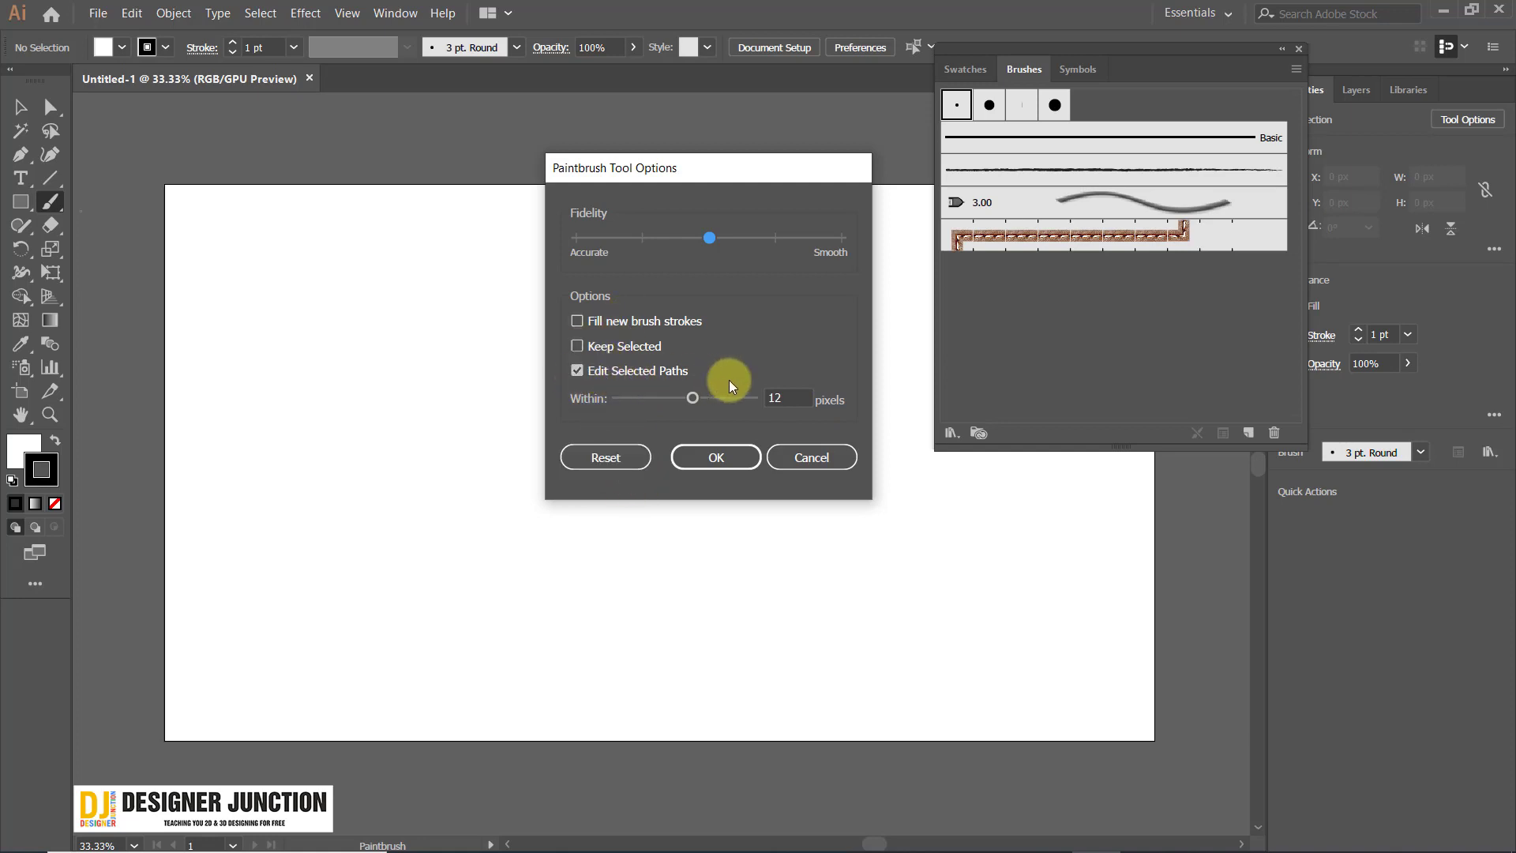
left_click(612, 354)
left_click(588, 372)
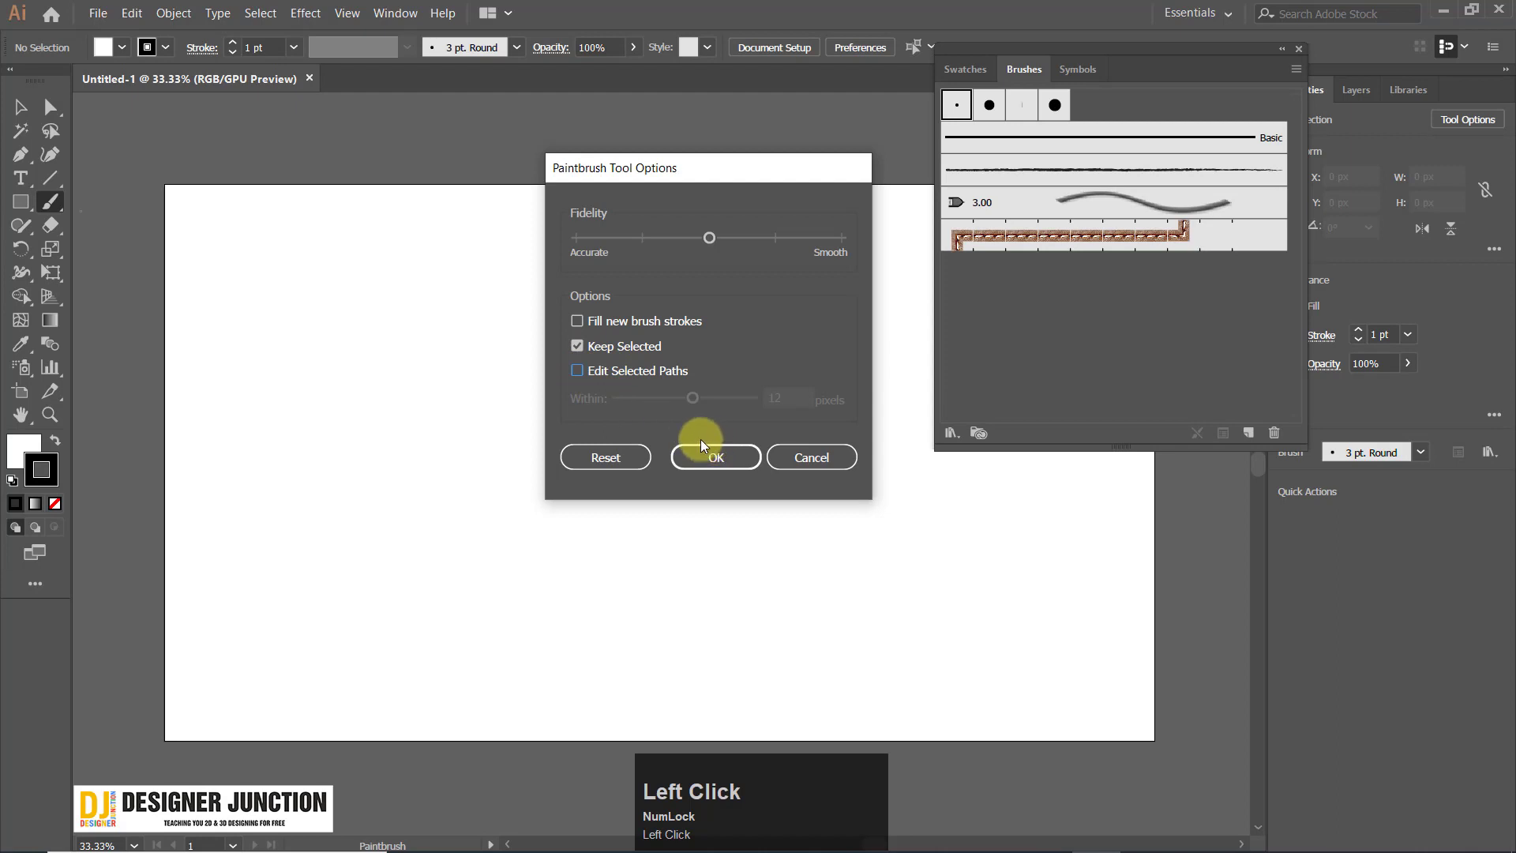
left_click(595, 374)
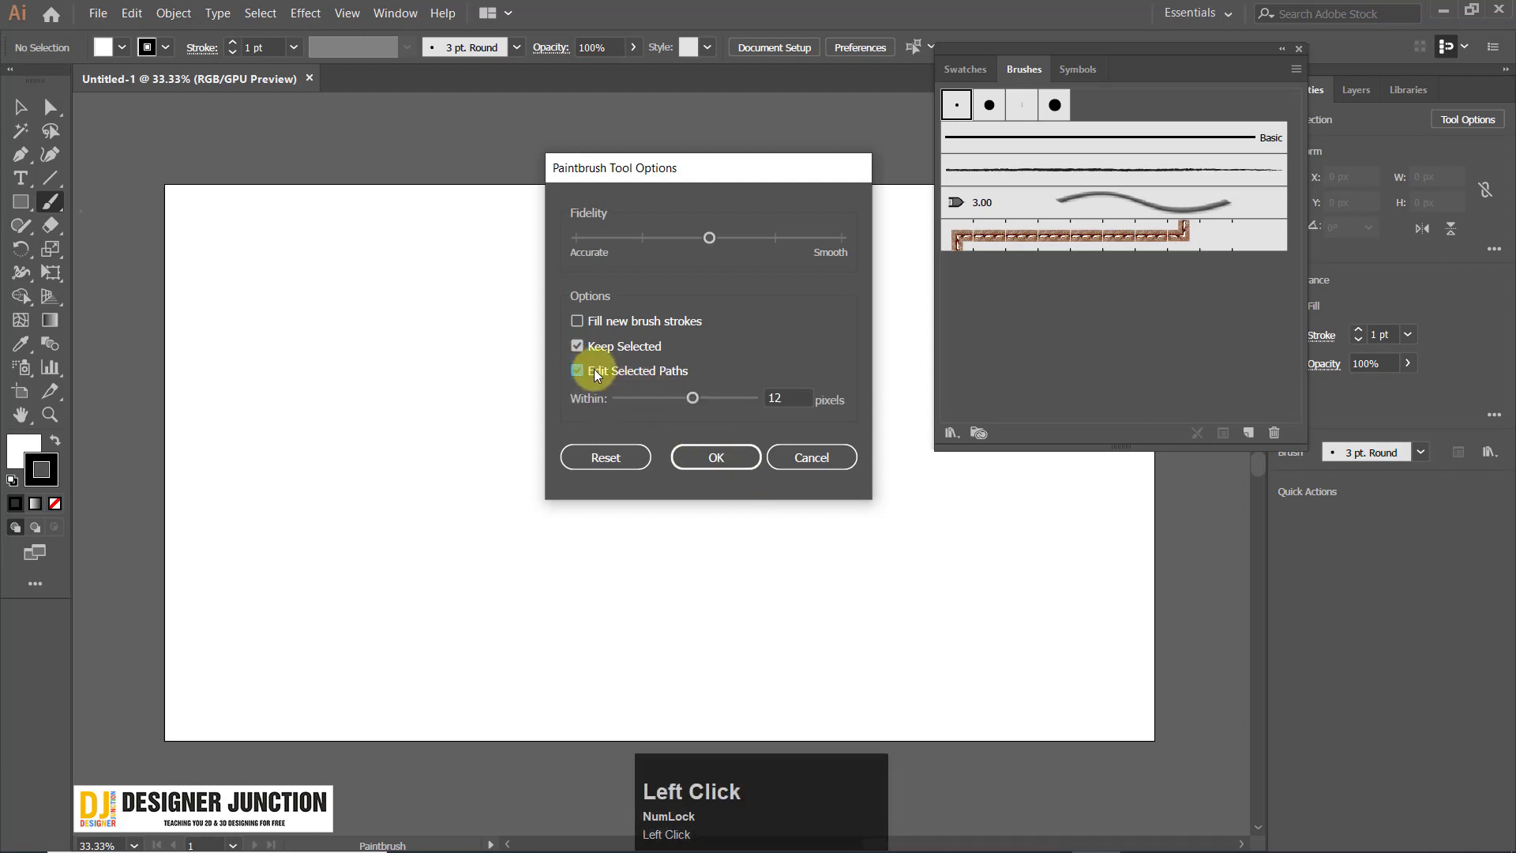
left_click(742, 458)
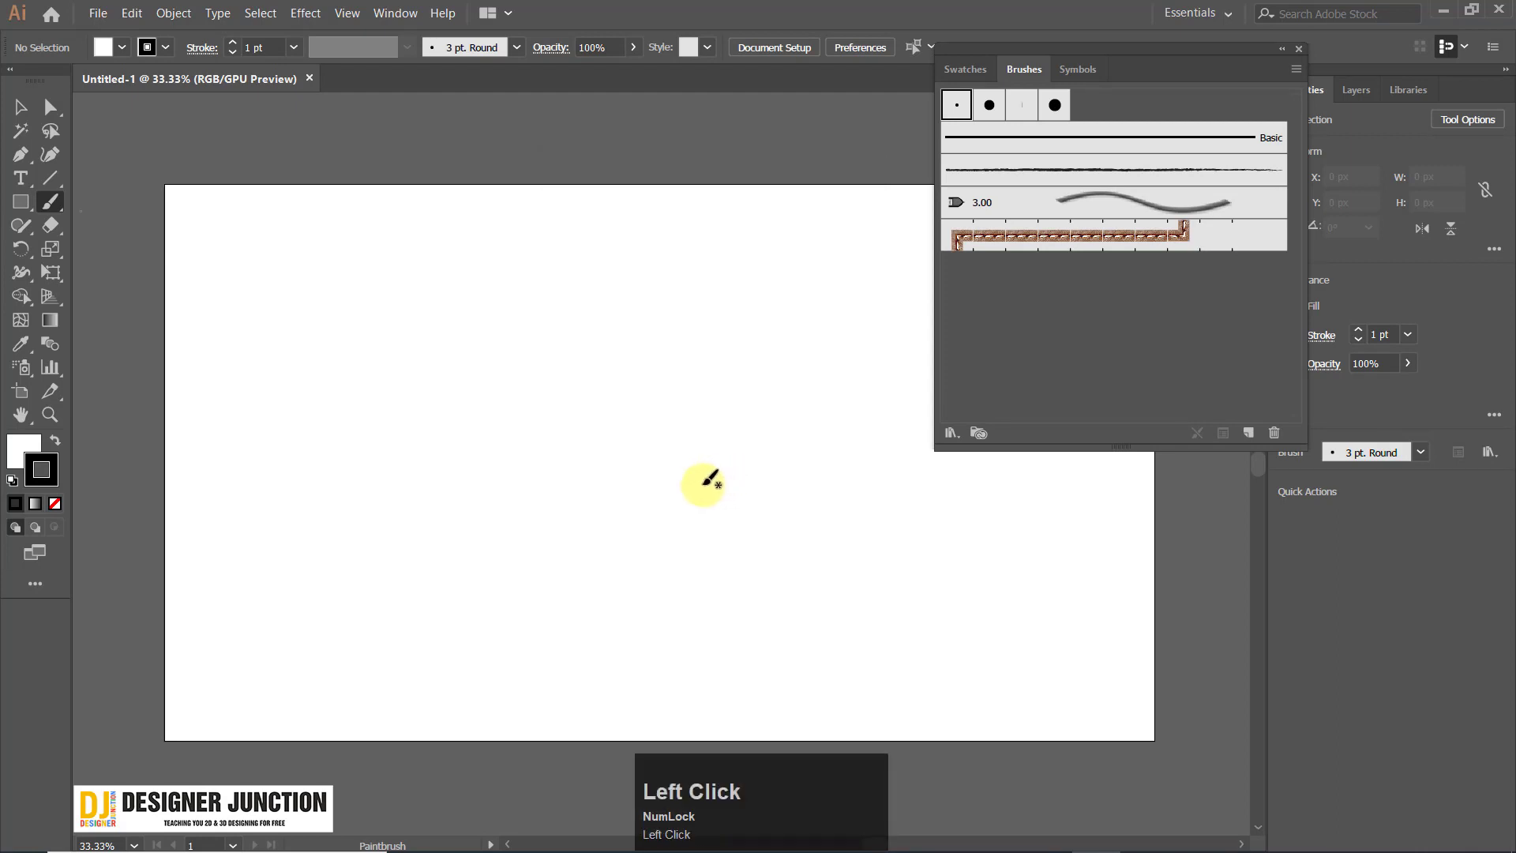
Paint freehand wavy strokes to test the Keep Selected and Edit Selected Paths options, and undo all of them.
mouse_move(262, 412)
left_mouse_down()
mouse_move(307, 378)
mouse_move(443, 455)
mouse_move(523, 454)
mouse_move(567, 432)
left_mouse_up()
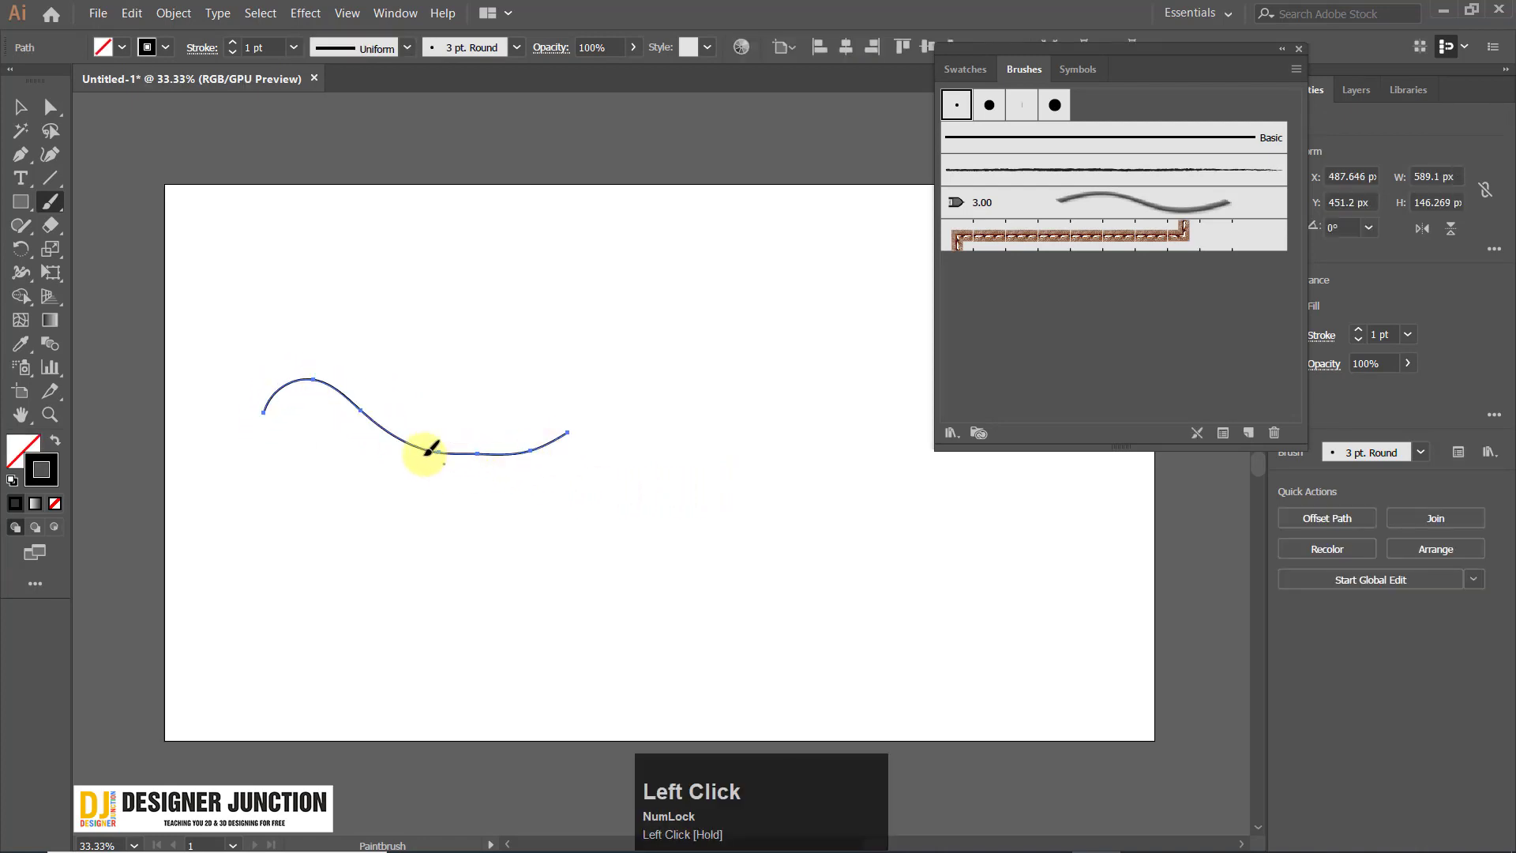
key("ctrl+z")
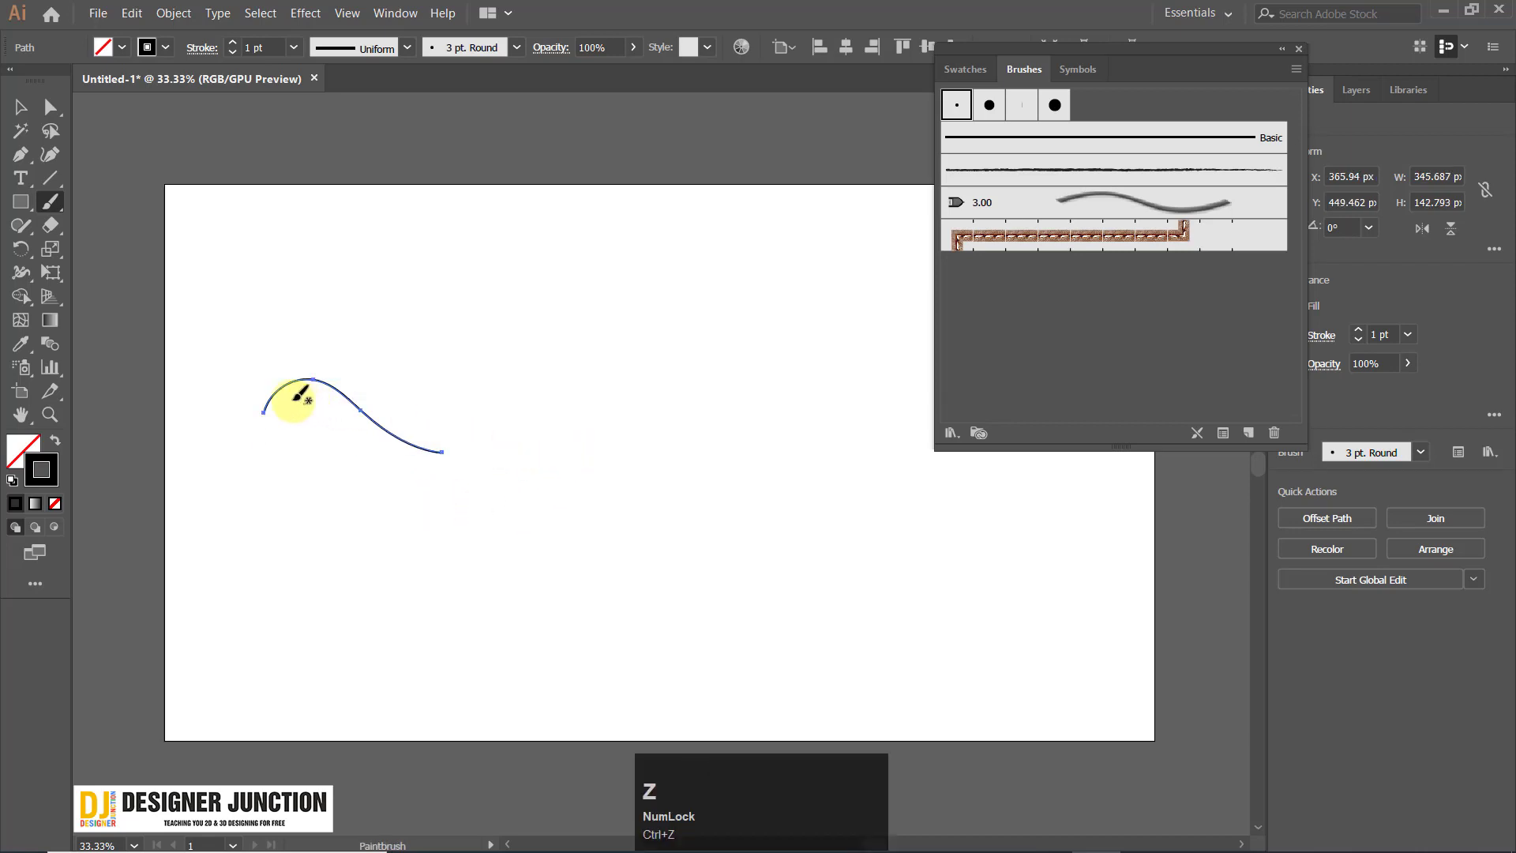
key("ctrl+z")
mouse_move(282, 399)
left_mouse_down()
mouse_move(353, 301)
mouse_move(604, 509)
mouse_move(846, 562)
left_mouse_up()
key("ctrl+z")
mouse_move(251, 345)
left_mouse_down()
mouse_move(316, 354)
mouse_move(324, 375)
mouse_move(386, 406)
mouse_move(421, 381)
mouse_move(464, 383)
mouse_move(507, 429)
left_mouse_up()
key("ctrl+z")
key("ctrl+z")
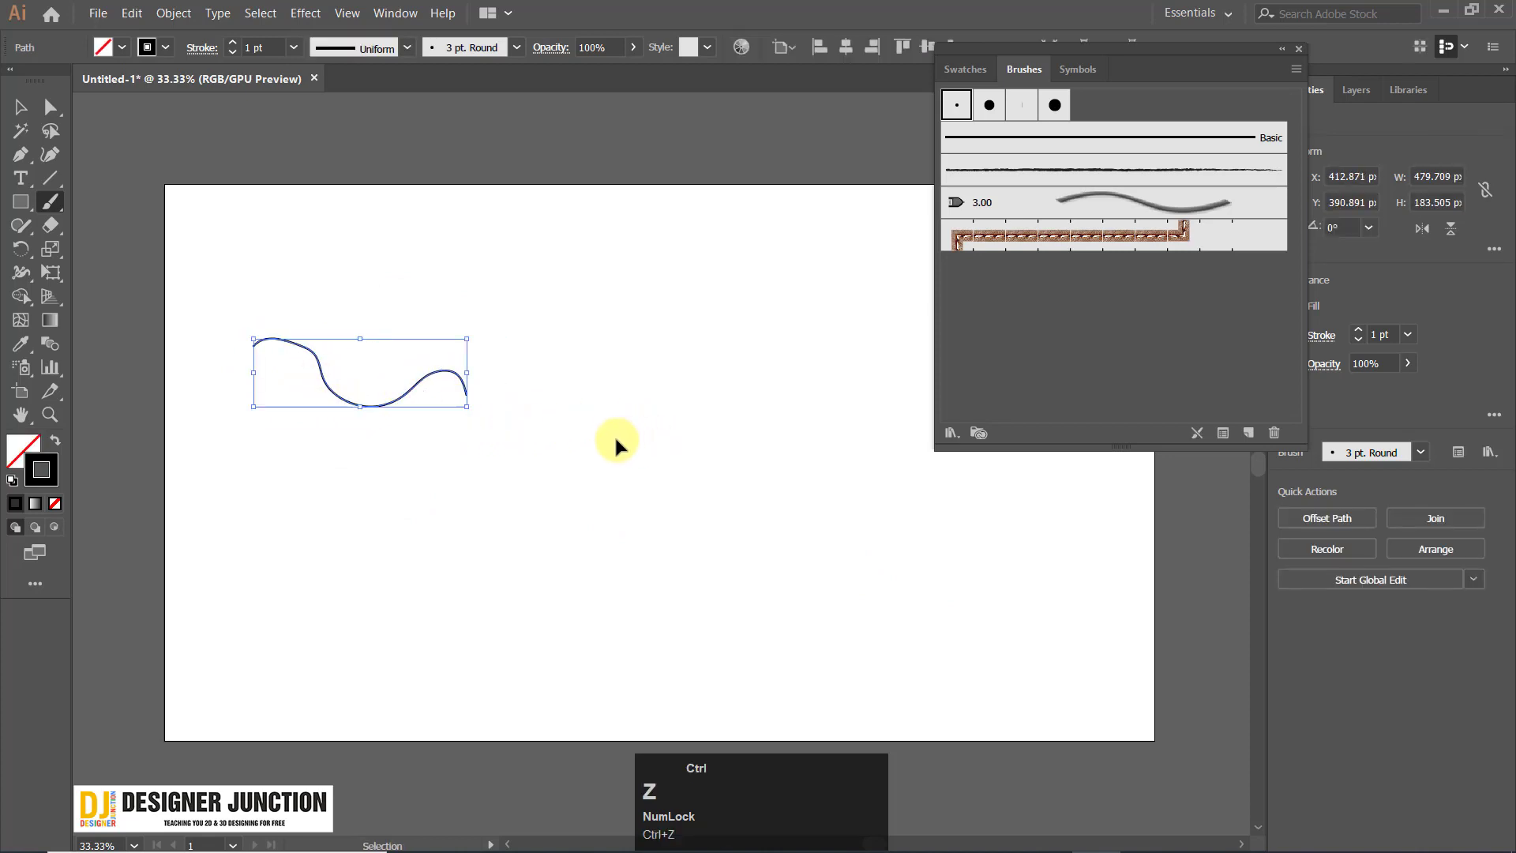
key("ctrl+z")
key("ctrl+z")
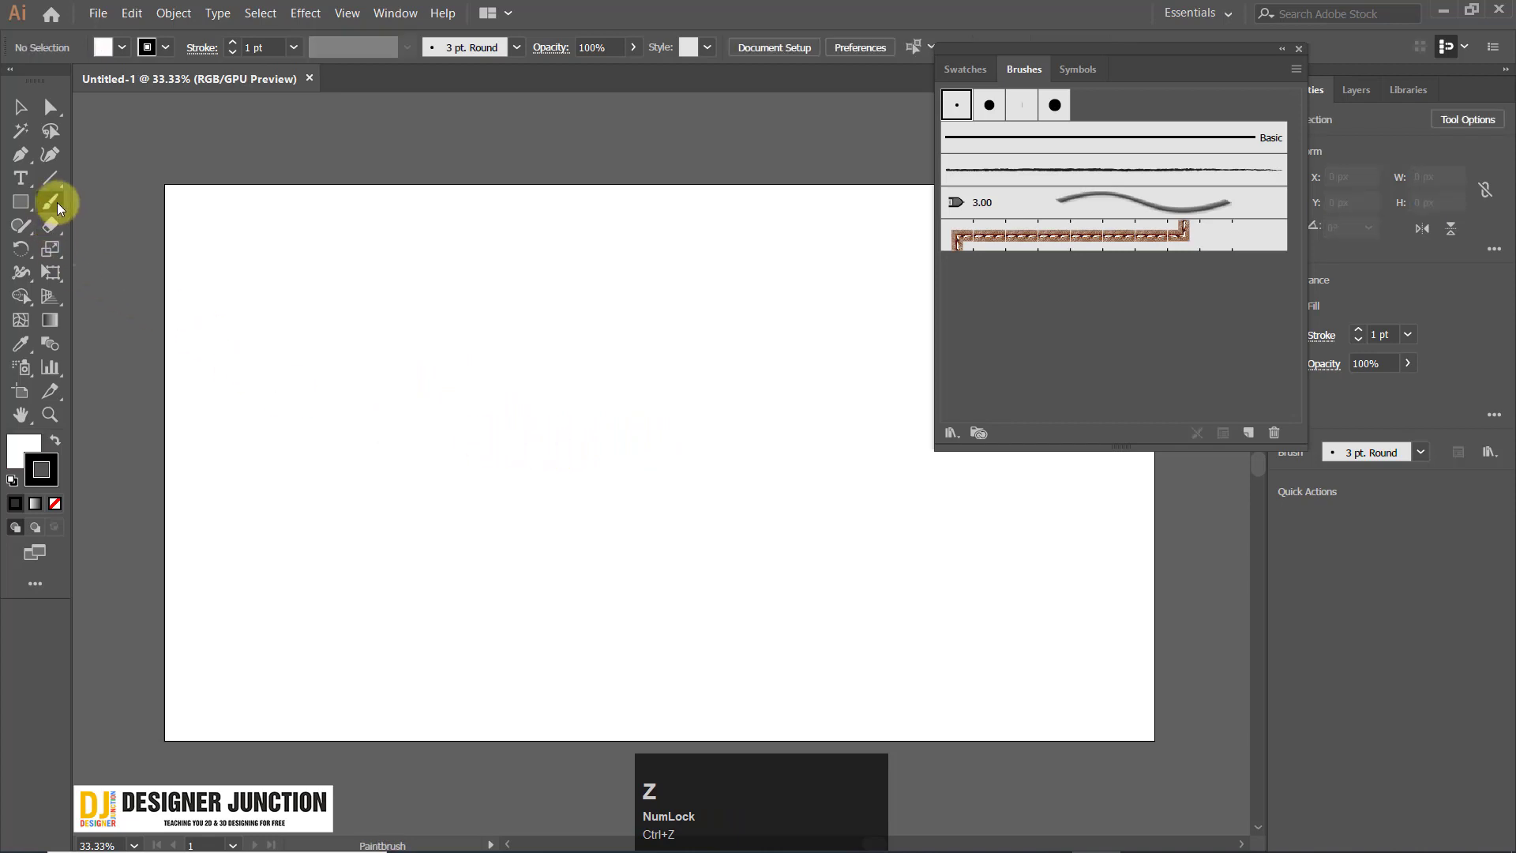
Turn off Keep Selected in the Paintbrush tool options, leaving Edit Selected Paths on within 12 pixels.
right_click(52, 202)
double_click(55, 203)
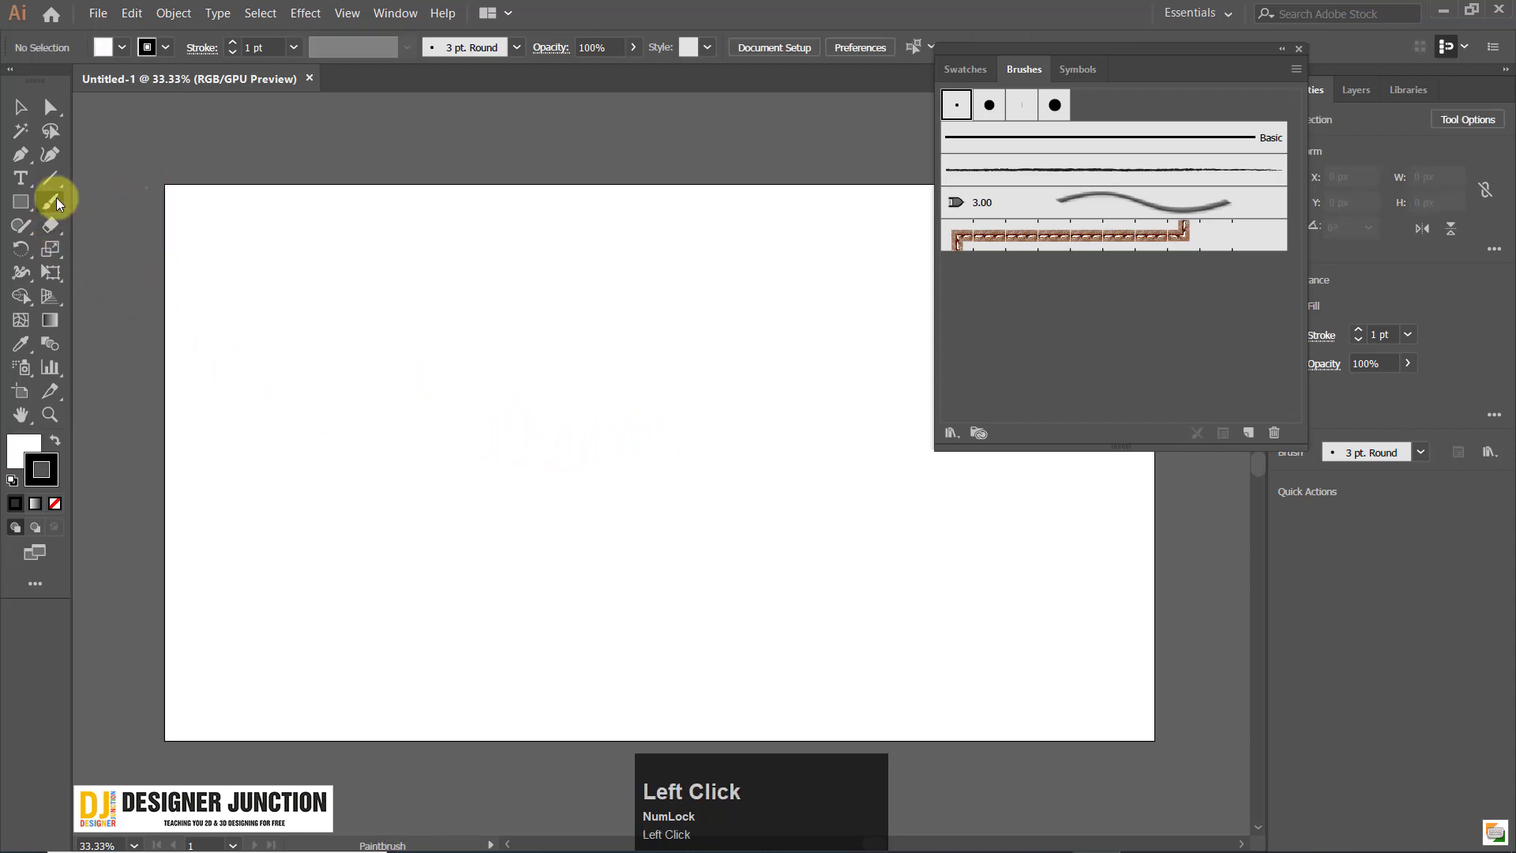
left_click(603, 350)
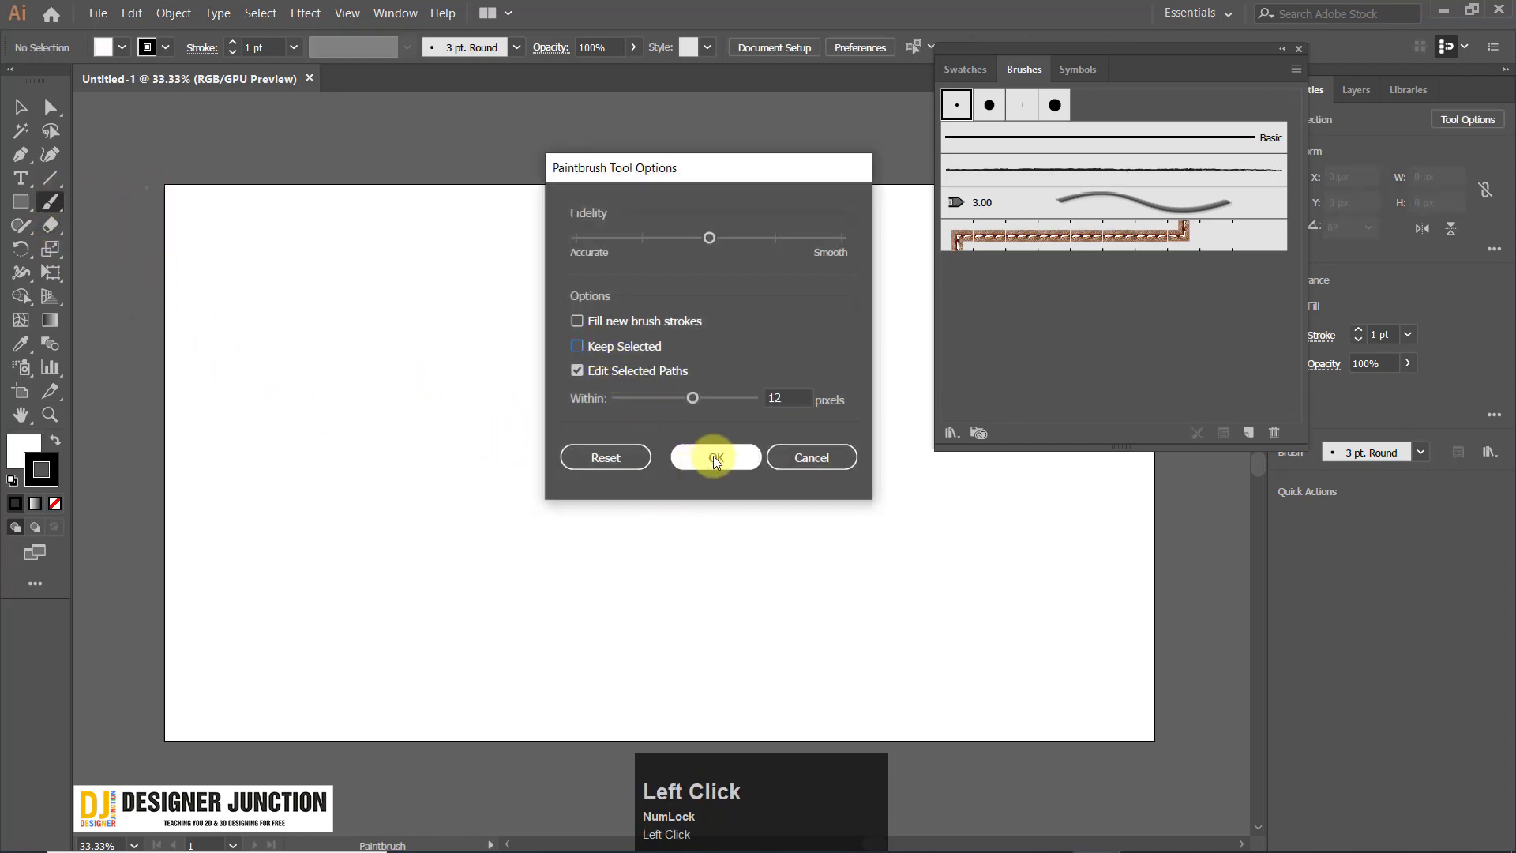
left_click(713, 457)
Paint short freehand curved strokes across the artboard to test the changed option, and undo all of them.
mouse_move(322, 353)
left_mouse_down()
mouse_move(409, 333)
mouse_move(443, 396)
mouse_move(570, 403)
left_mouse_up()
key("ctrl+z")
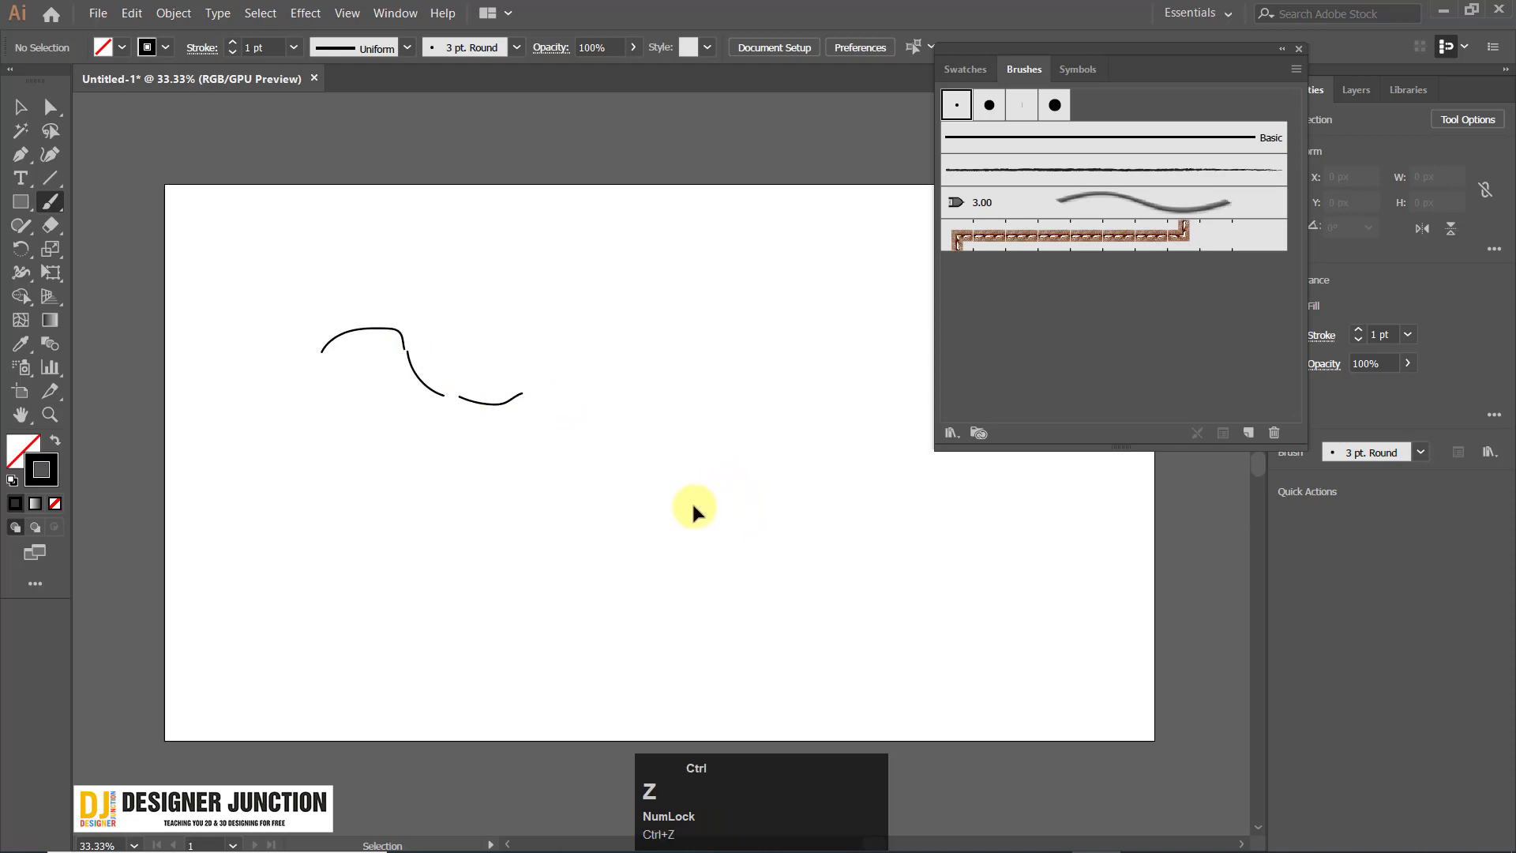
key("ctrl+z")
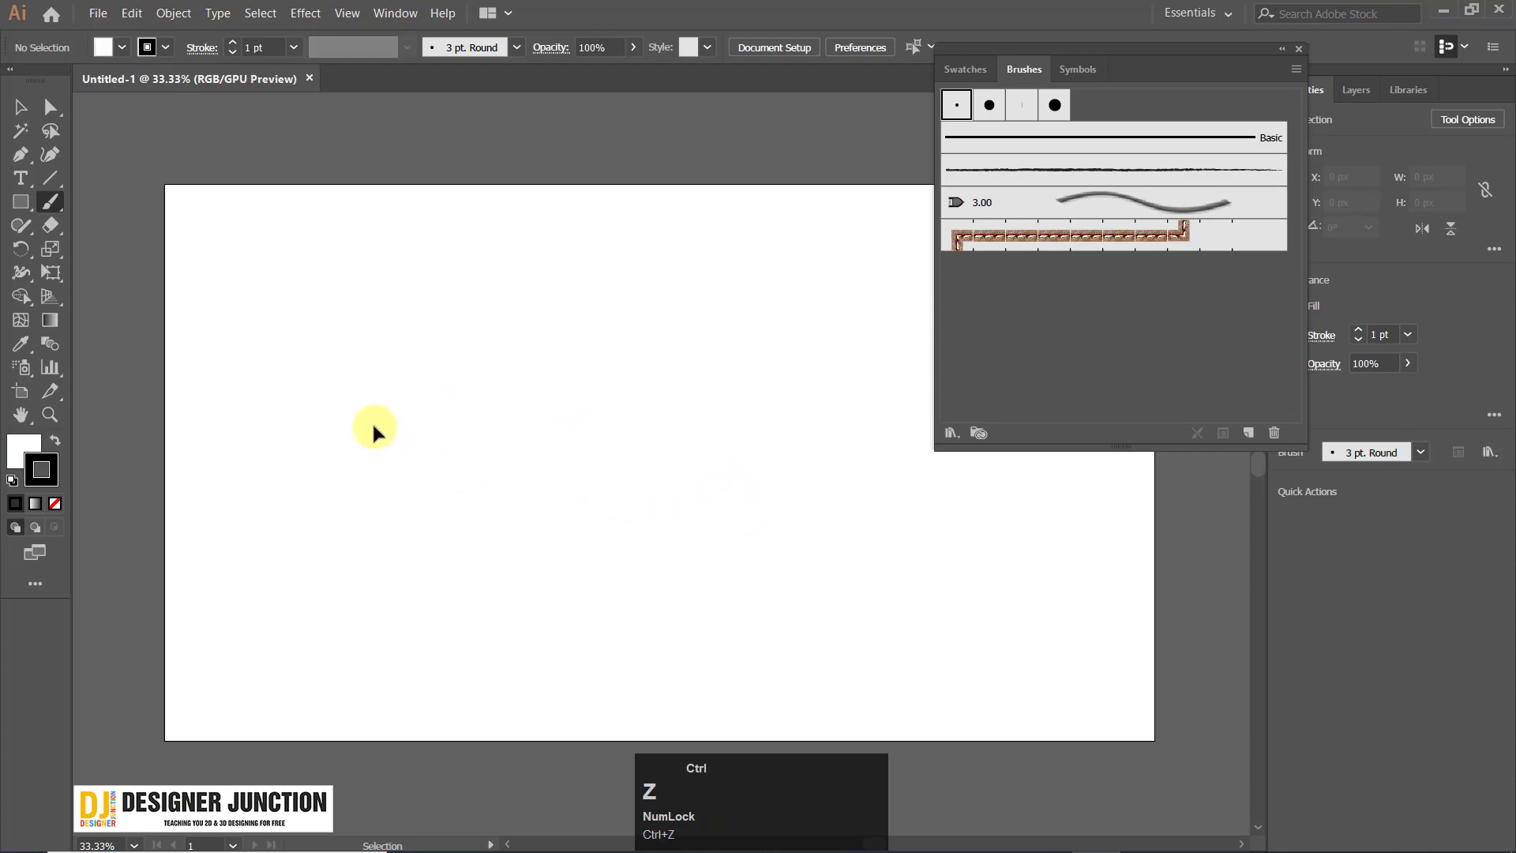
Reactivate the Paintbrush tool, paint one large S-shaped freehand stroke on the artboard, and undo it.
right_click(51, 204)
left_click(644, 6)
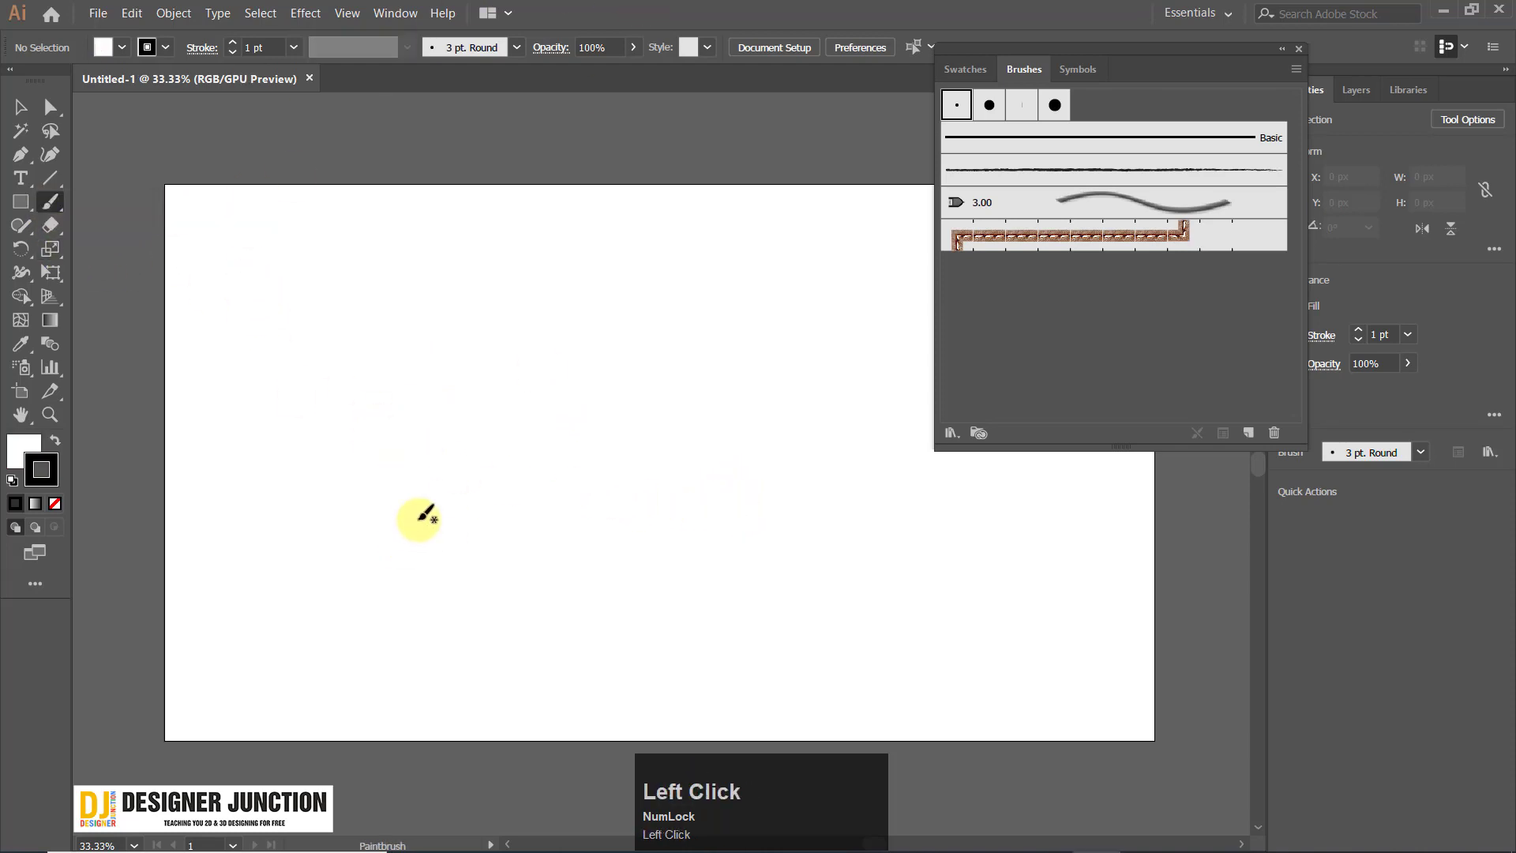
left_click(19, 106)
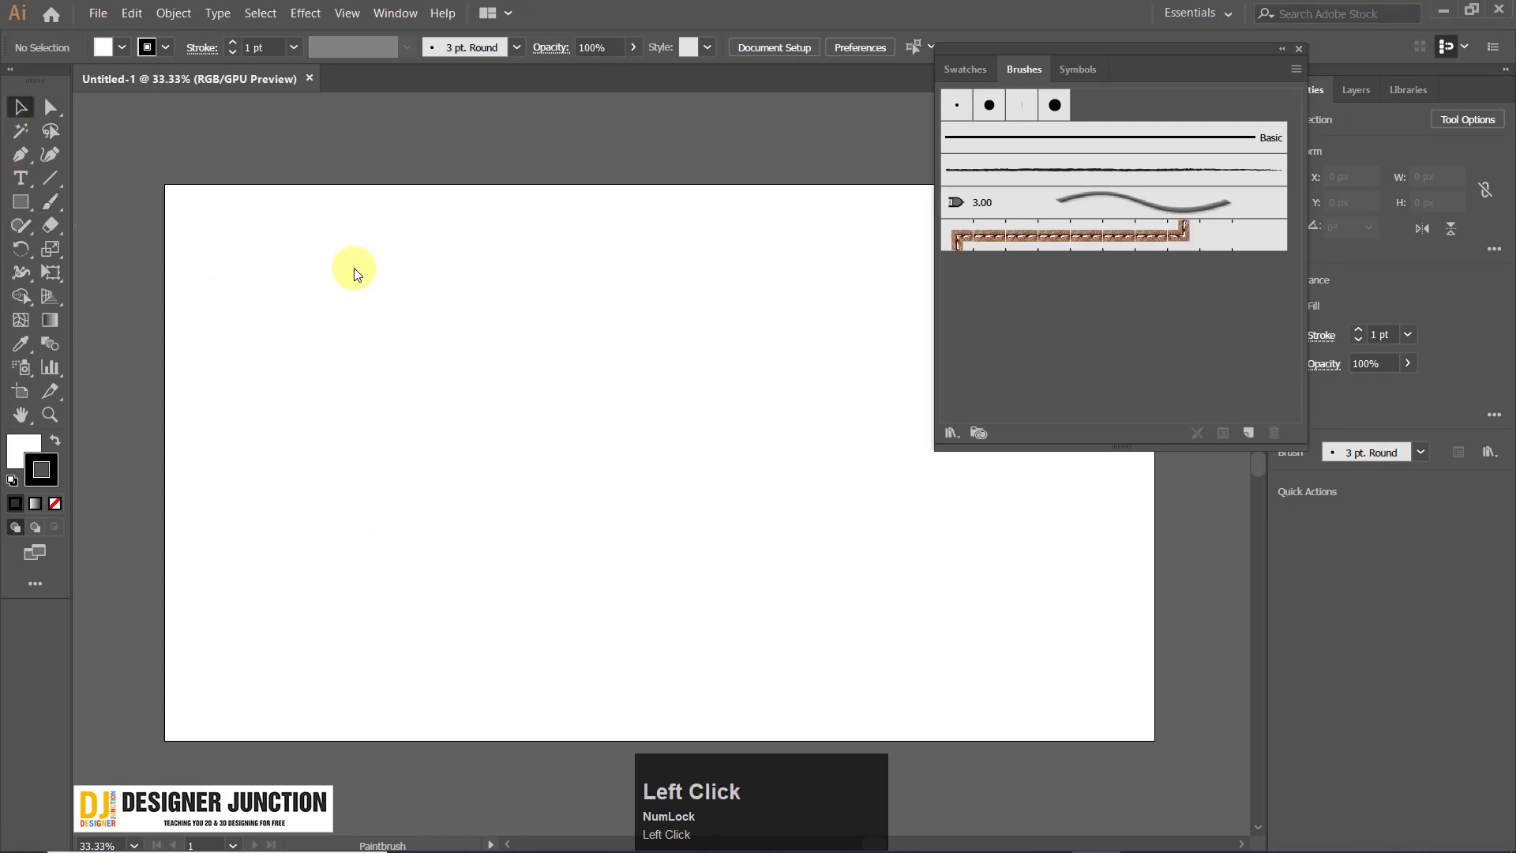
key("b")
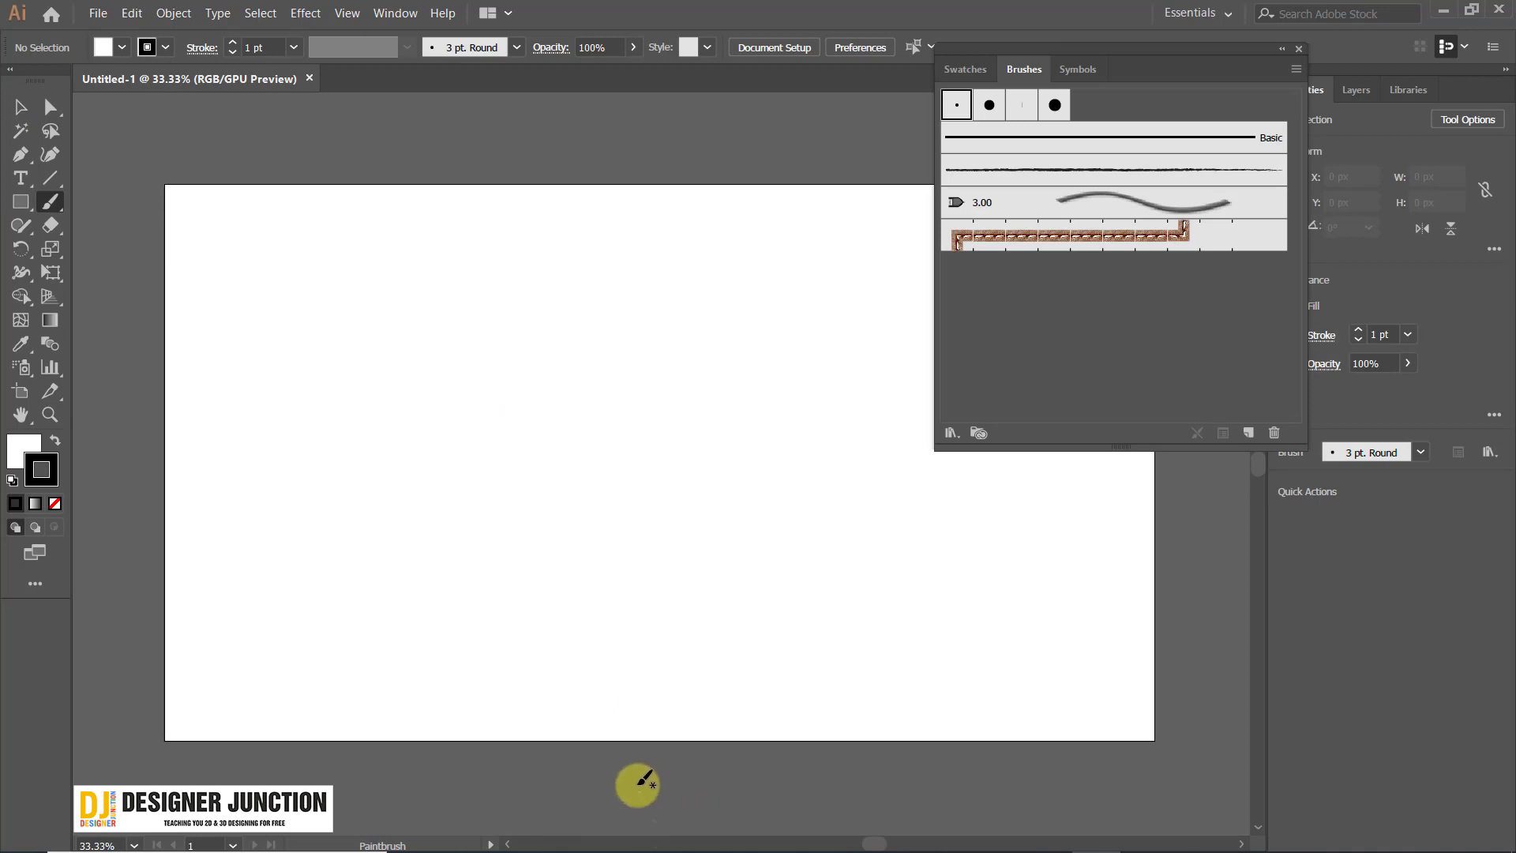
key("ctrl+z")
mouse_move(356, 457)
left_mouse_down()
mouse_move(348, 331)
mouse_move(440, 304)
mouse_move(498, 431)
mouse_move(512, 540)
mouse_move(681, 517)
left_mouse_up()
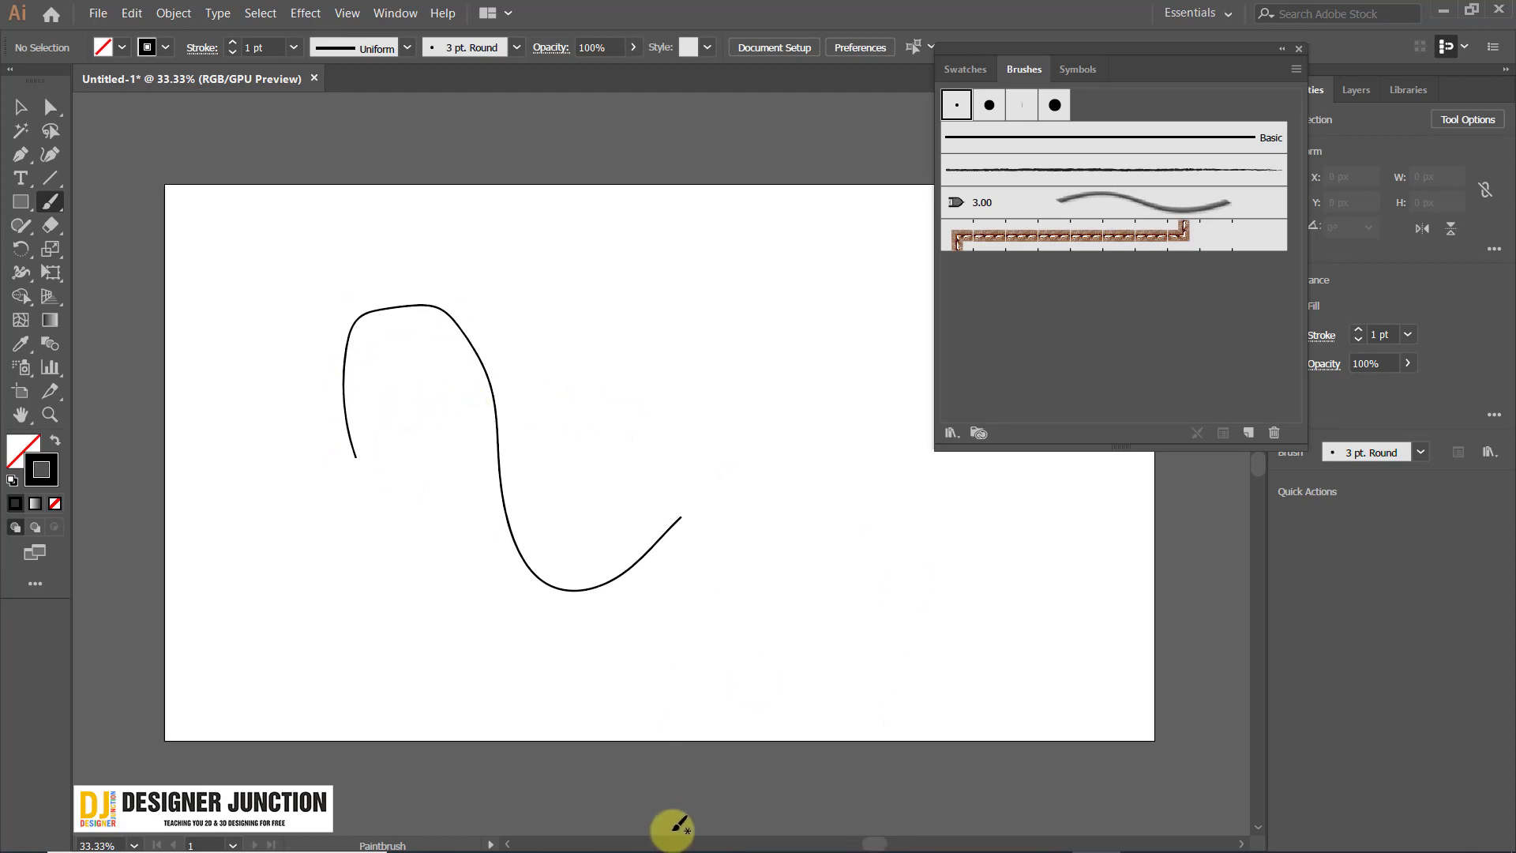
left_click(613, 466)
key("ctrl+z")
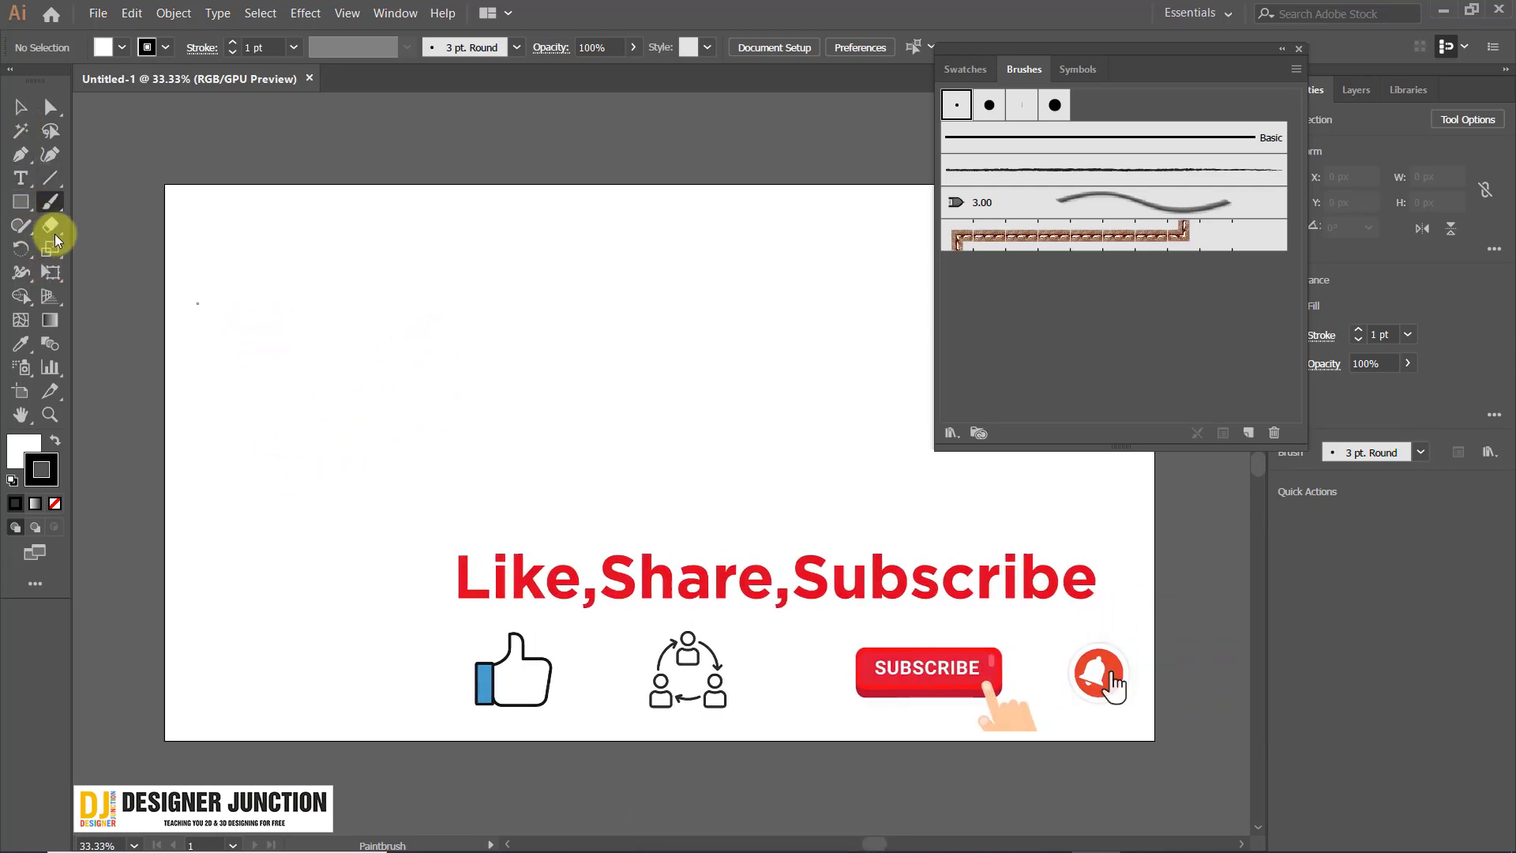
Try drawing a freehand stroke on the empty artboard with the Shaper tool, and undo it.
left_click(24, 153)
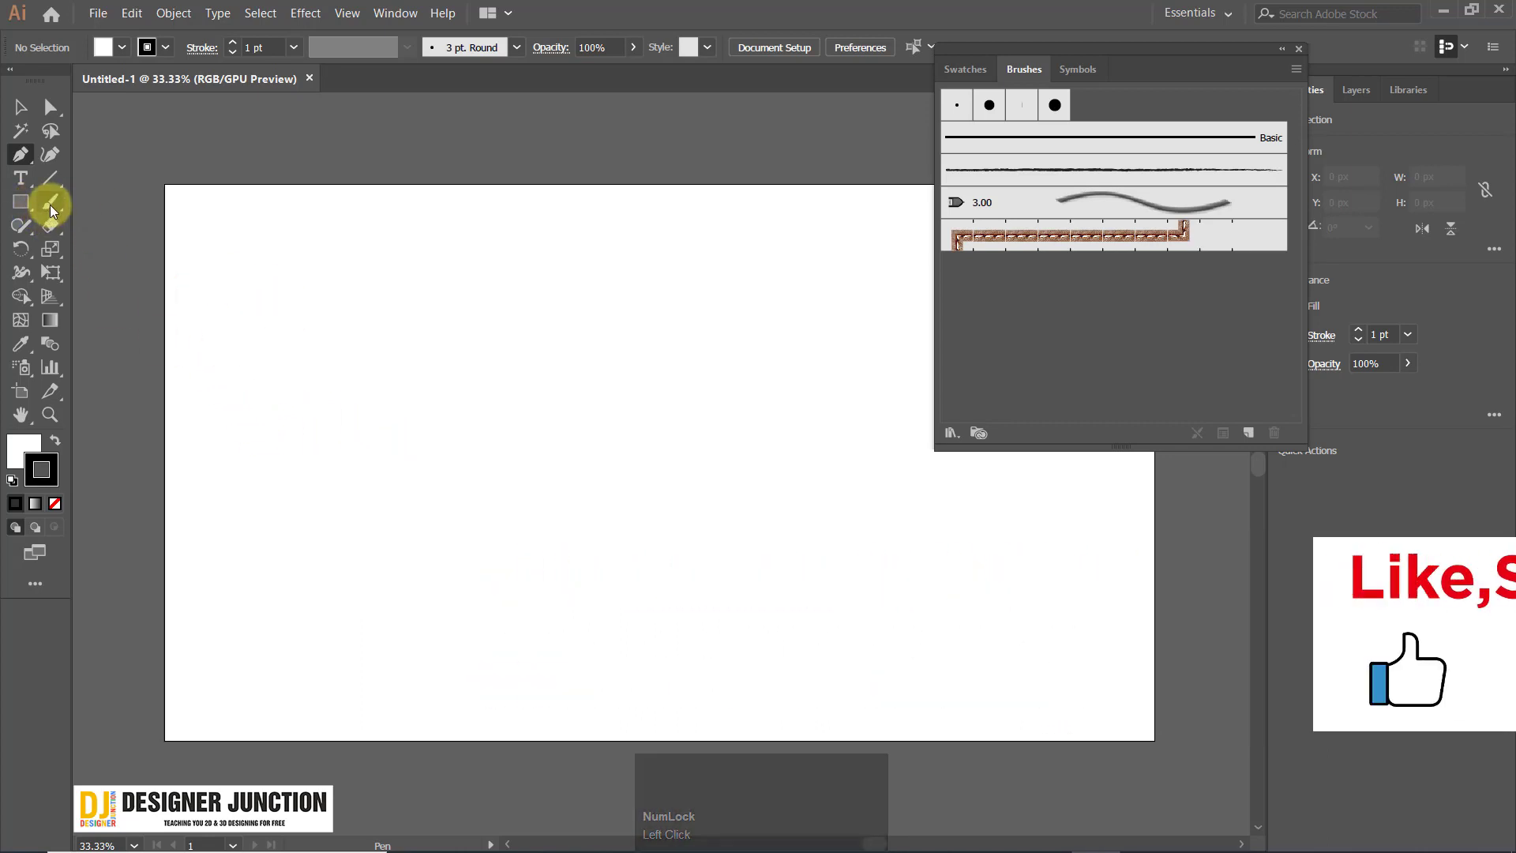
right_click(21, 227)
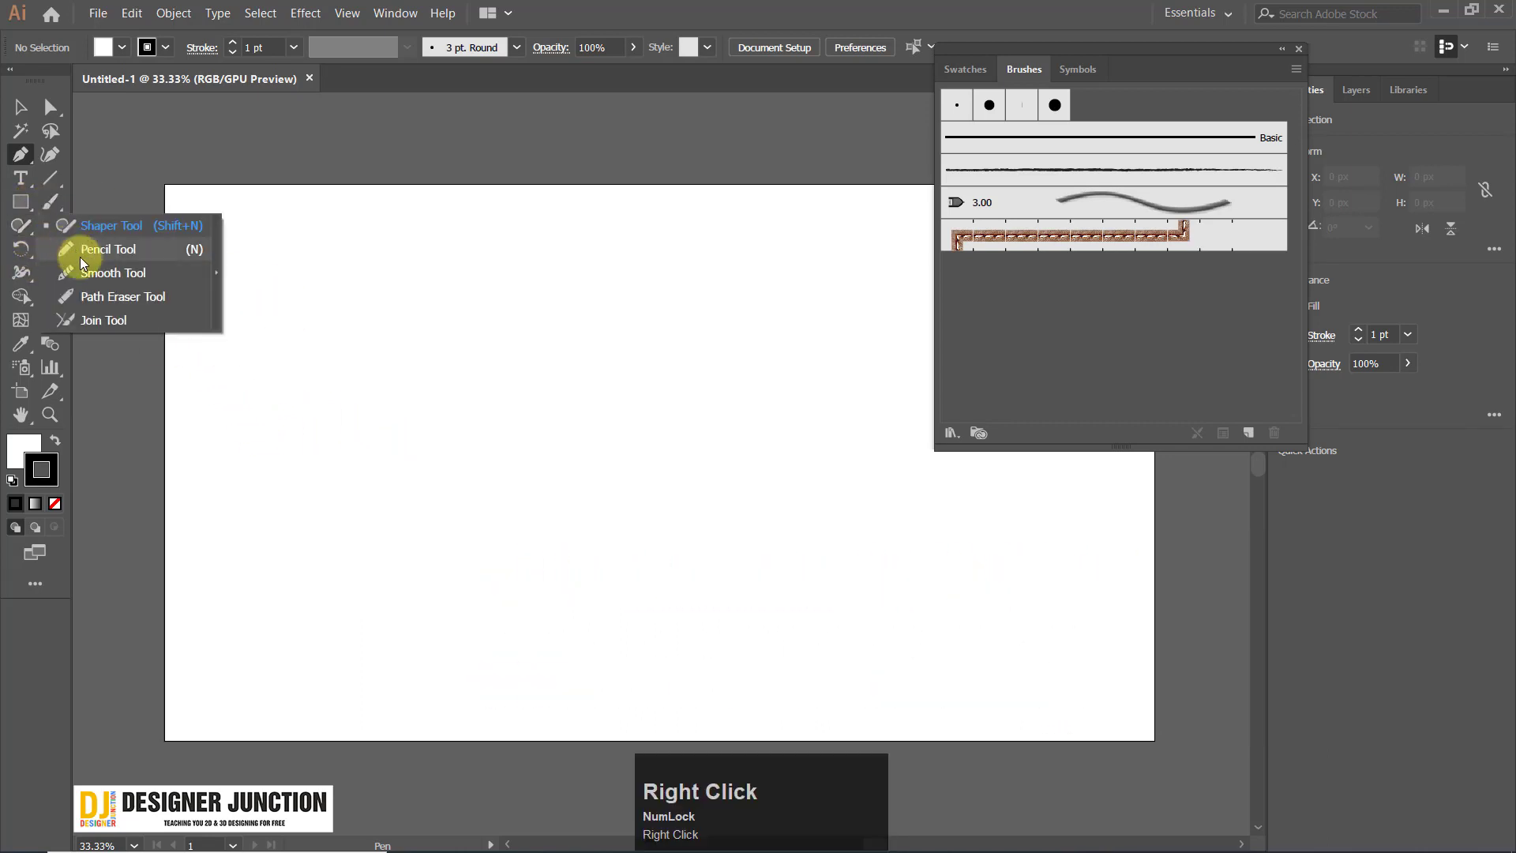
left_click(101, 231)
mouse_move(305, 457)
left_mouse_down()
mouse_move(442, 533)
mouse_move(555, 499)
left_mouse_up()
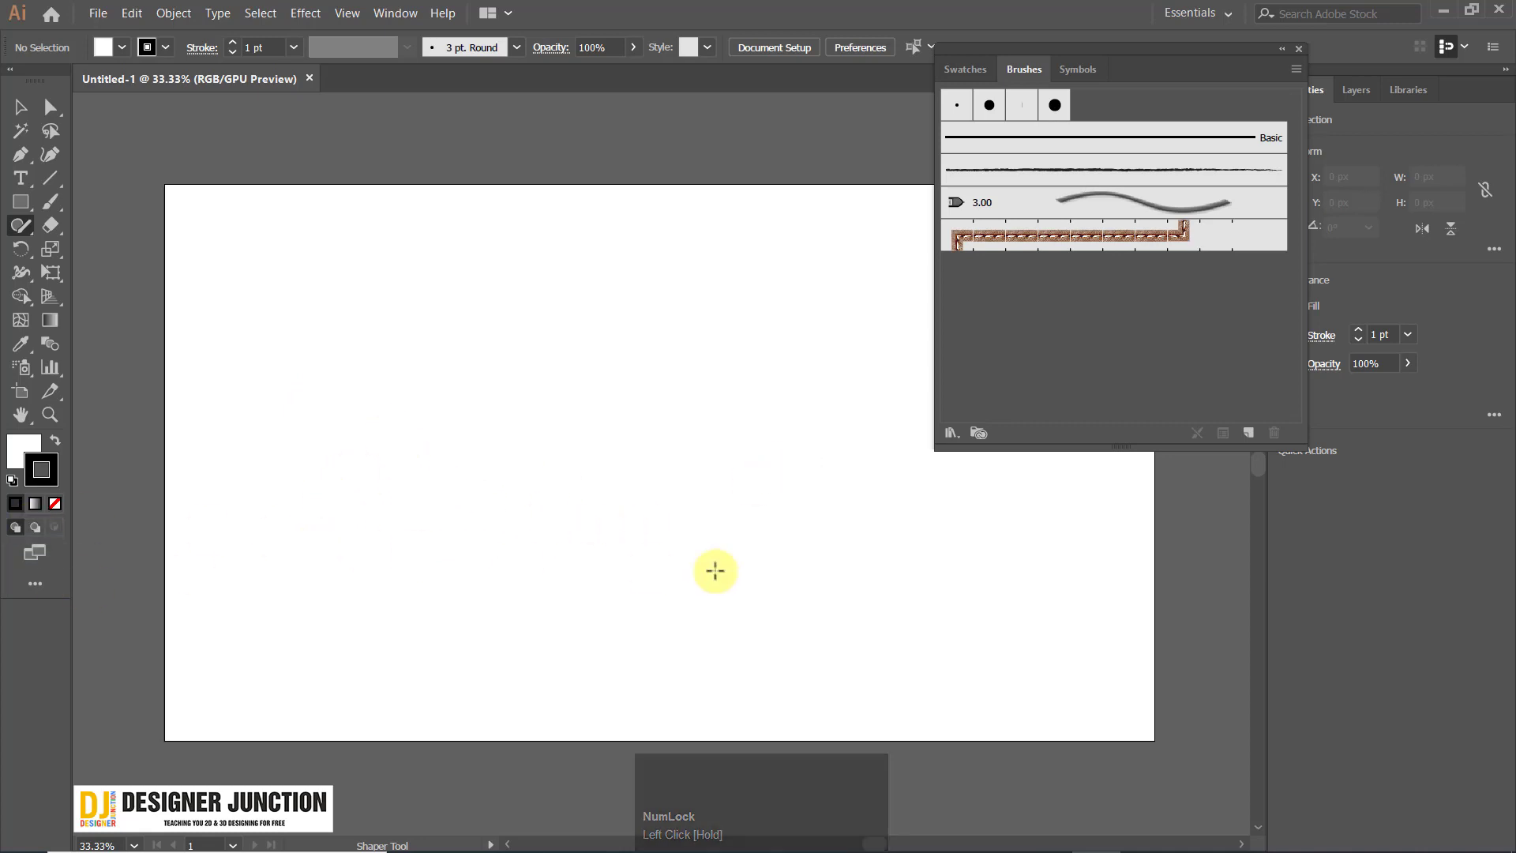
key("ctrl+z")
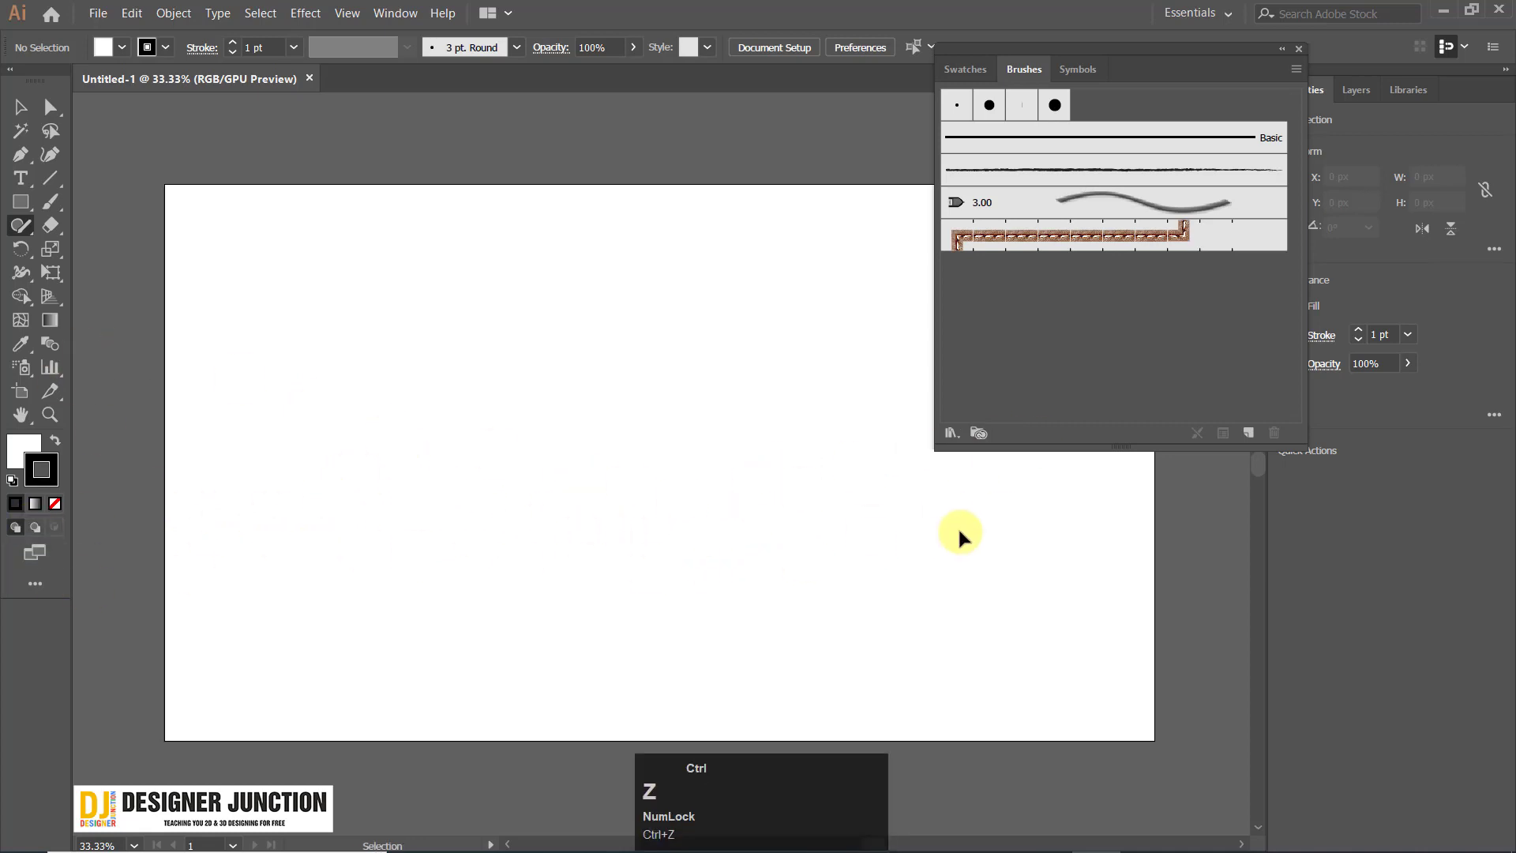
Draw an open curved path through three anchor points with the Pen tool and select the whole path.
left_click(19, 158)
left_click(288, 426)
mouse_move(446, 480)
left_mouse_down()
mouse_move(550, 508)
mouse_move(568, 446)
left_mouse_up()
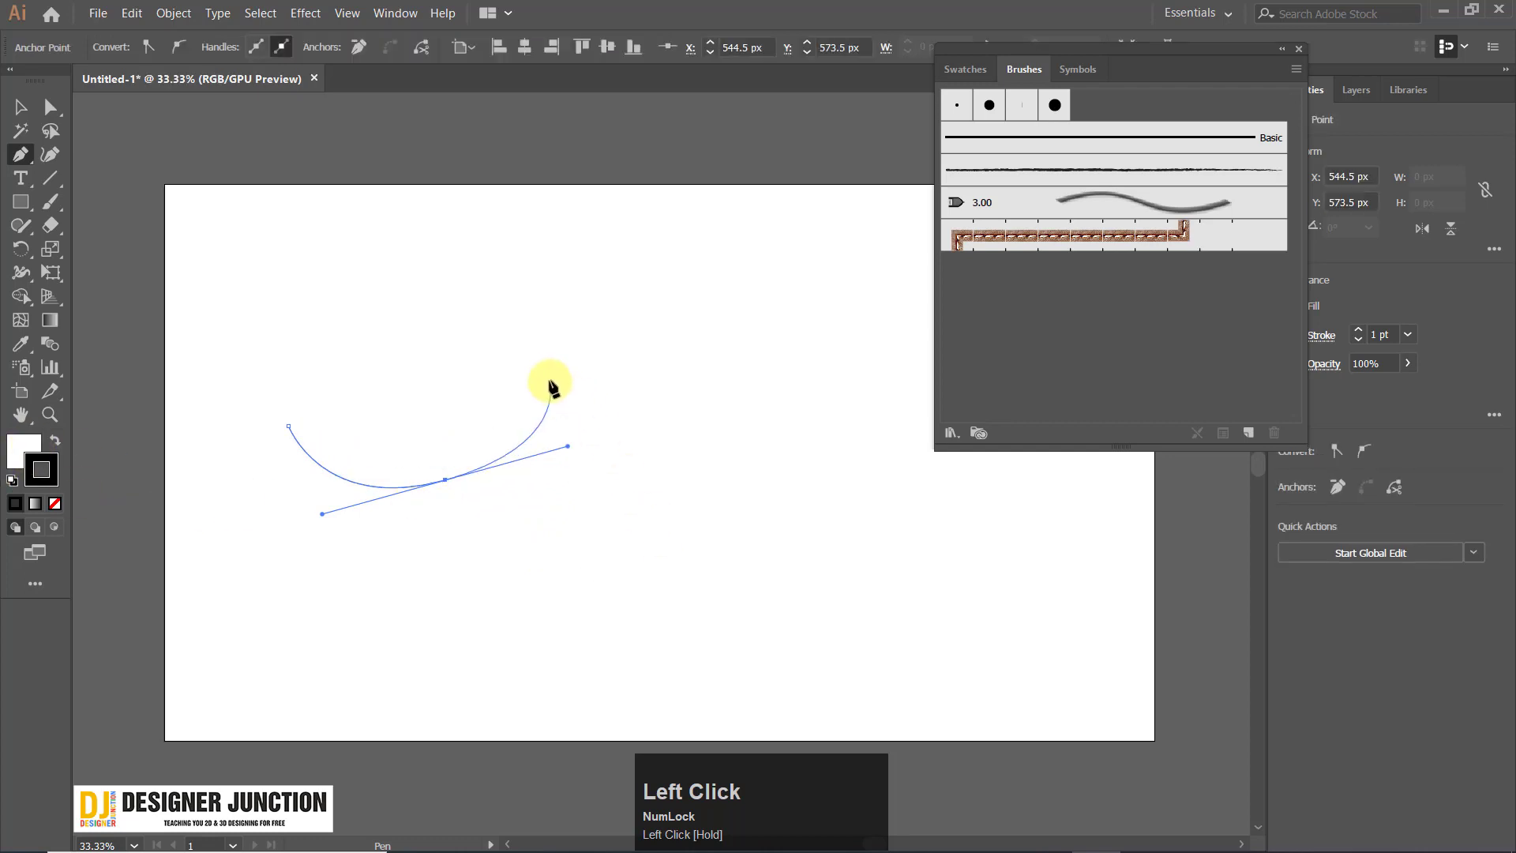
left_click_drag(590, 357, 646, 323)
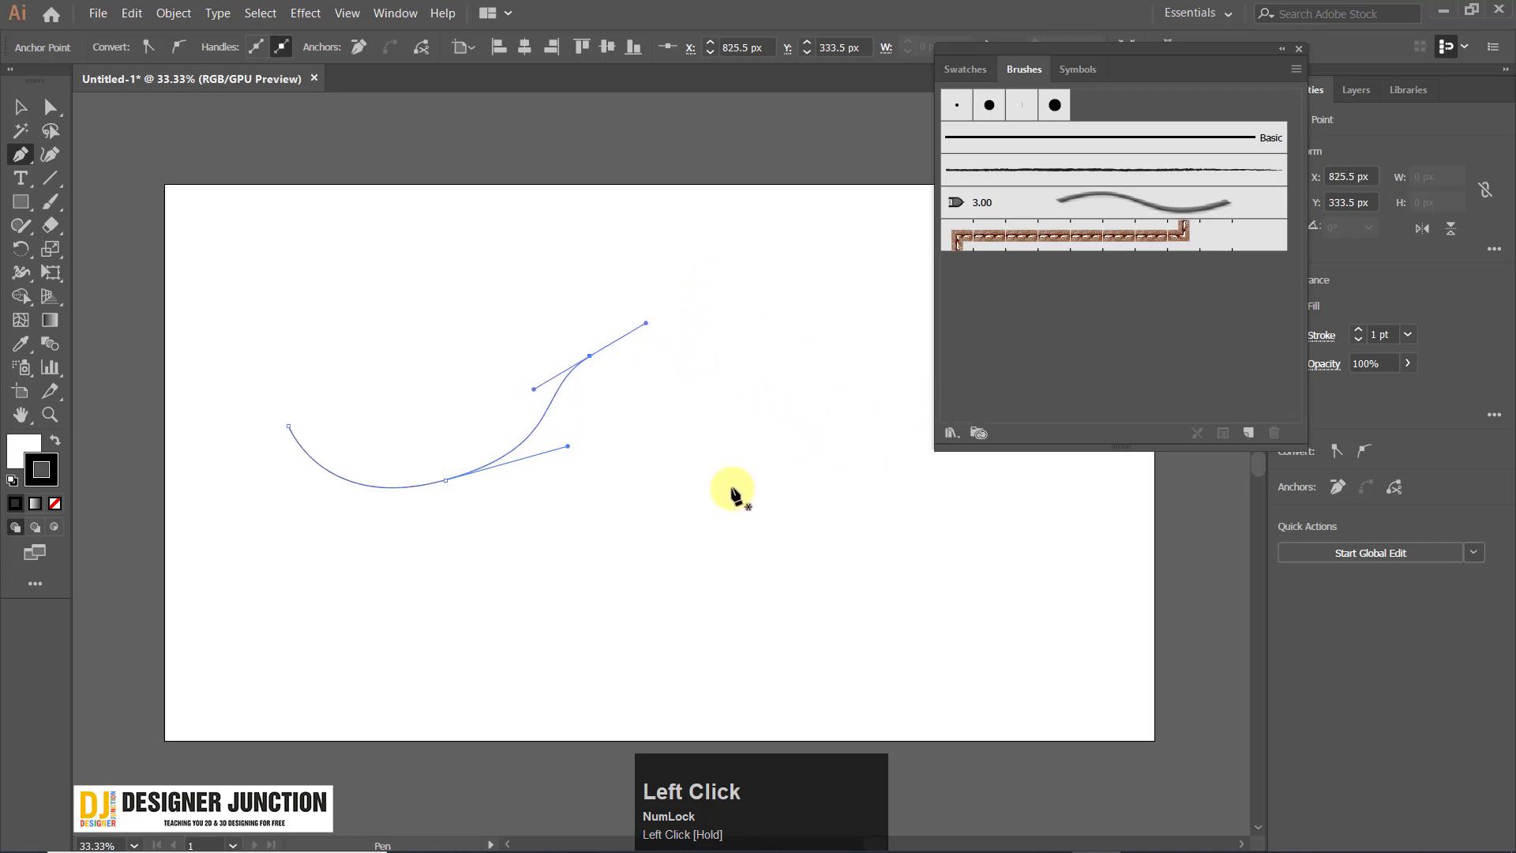
left_click(21, 107)
left_click(521, 440)
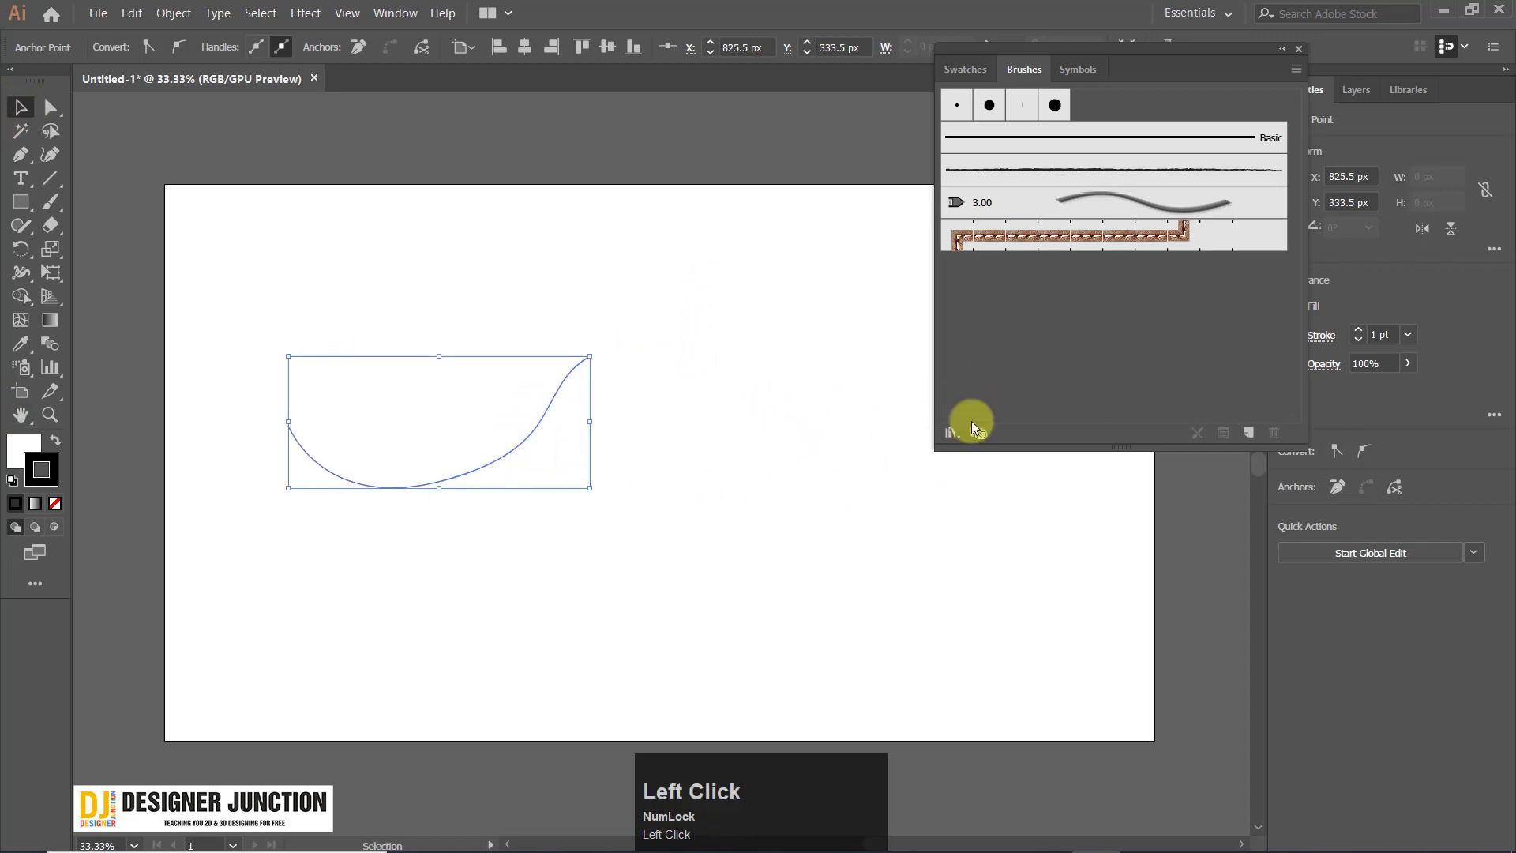
Test the braided pattern brush, the 3.00 bristle brush and the charcoal art brush on the selected curved path, and delete the path.
scroll(362, 474, "up", 1)
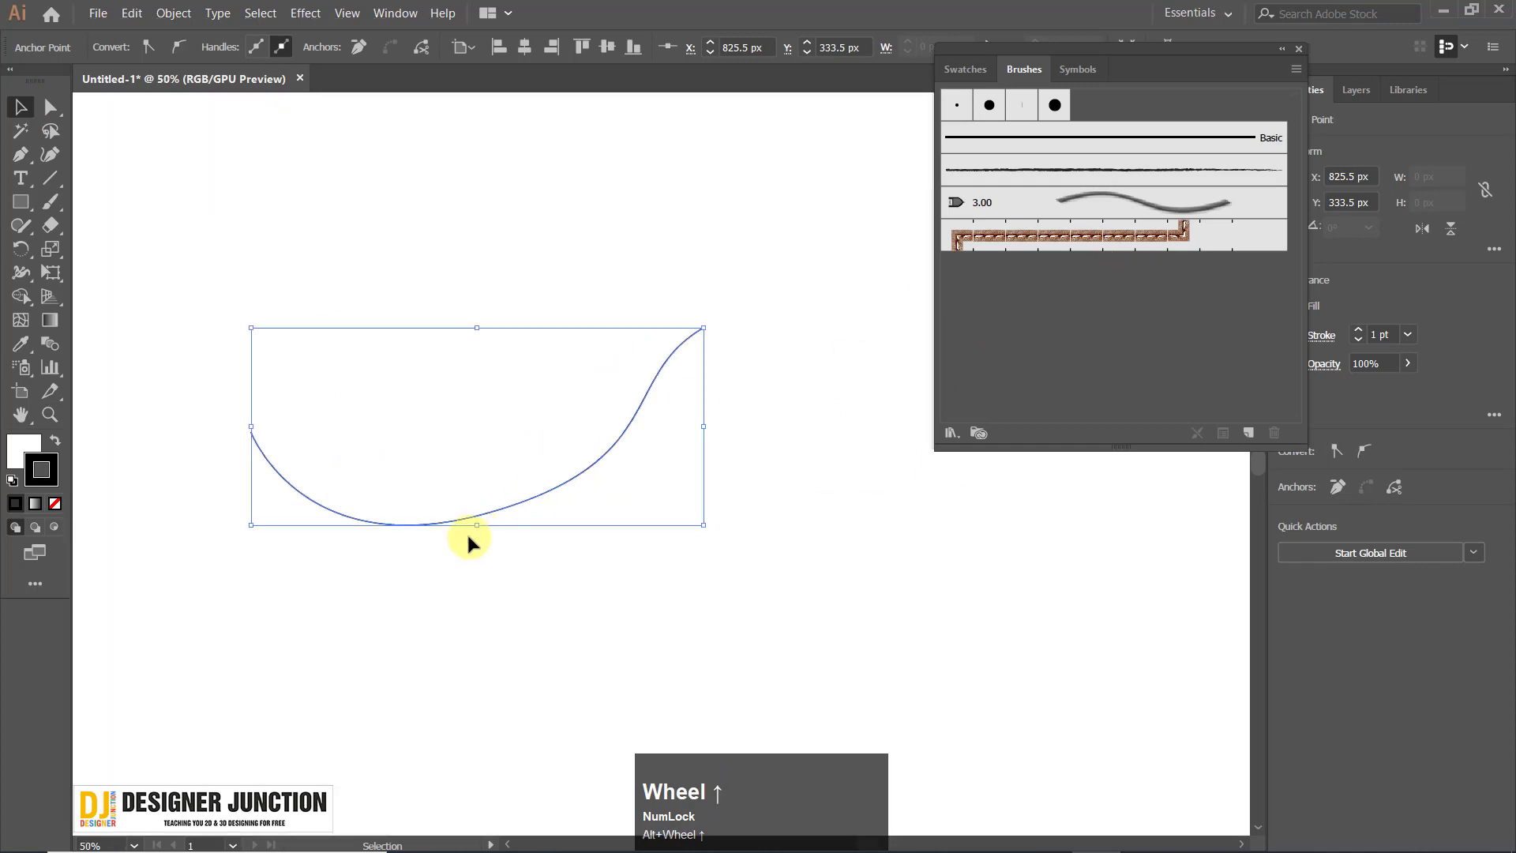
left_click(1069, 240)
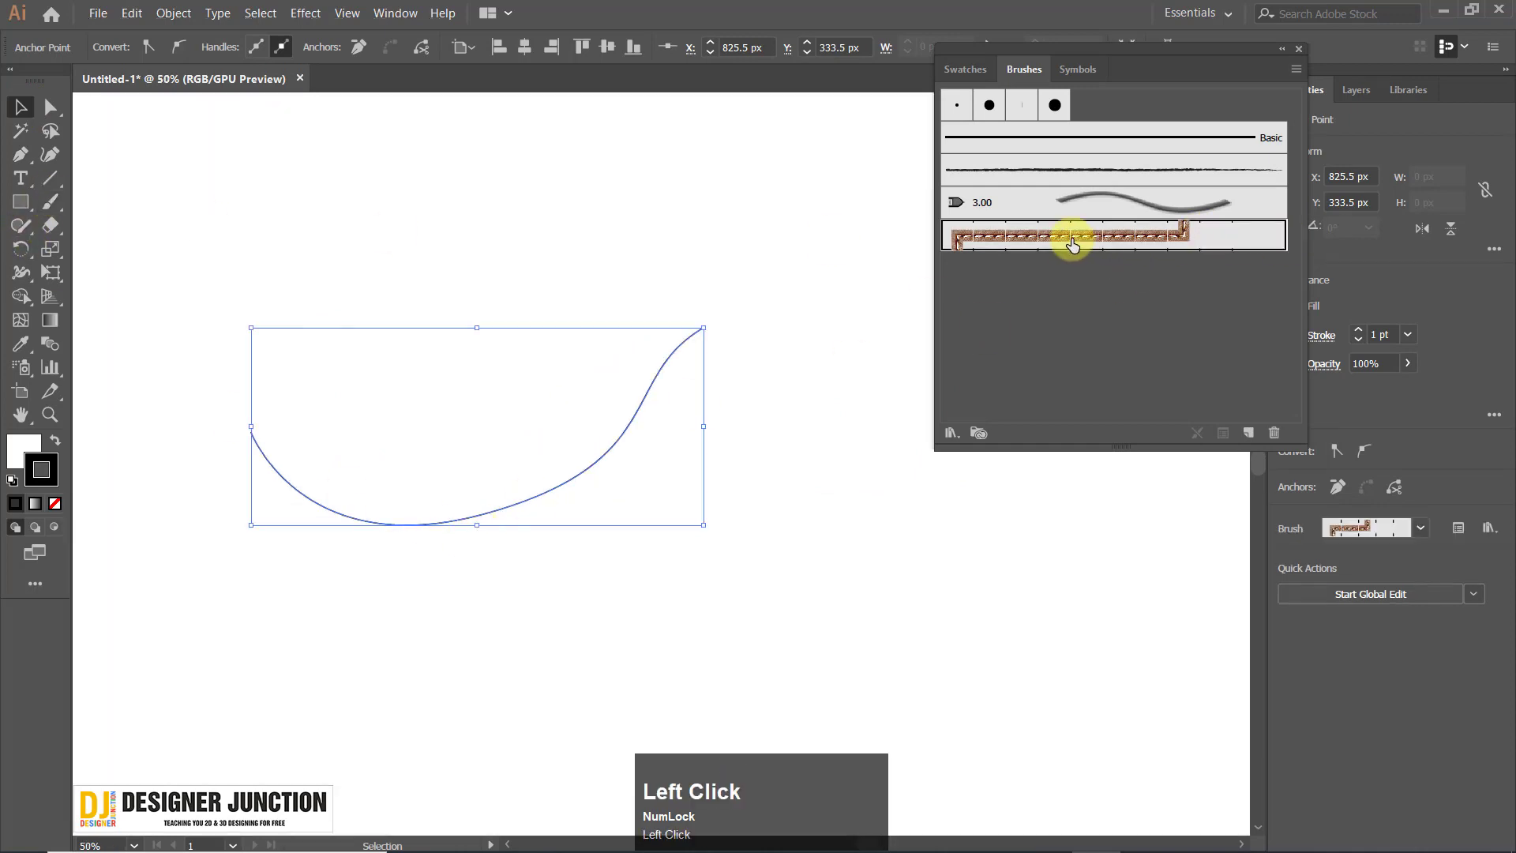
scroll(513, 521, "up", 2)
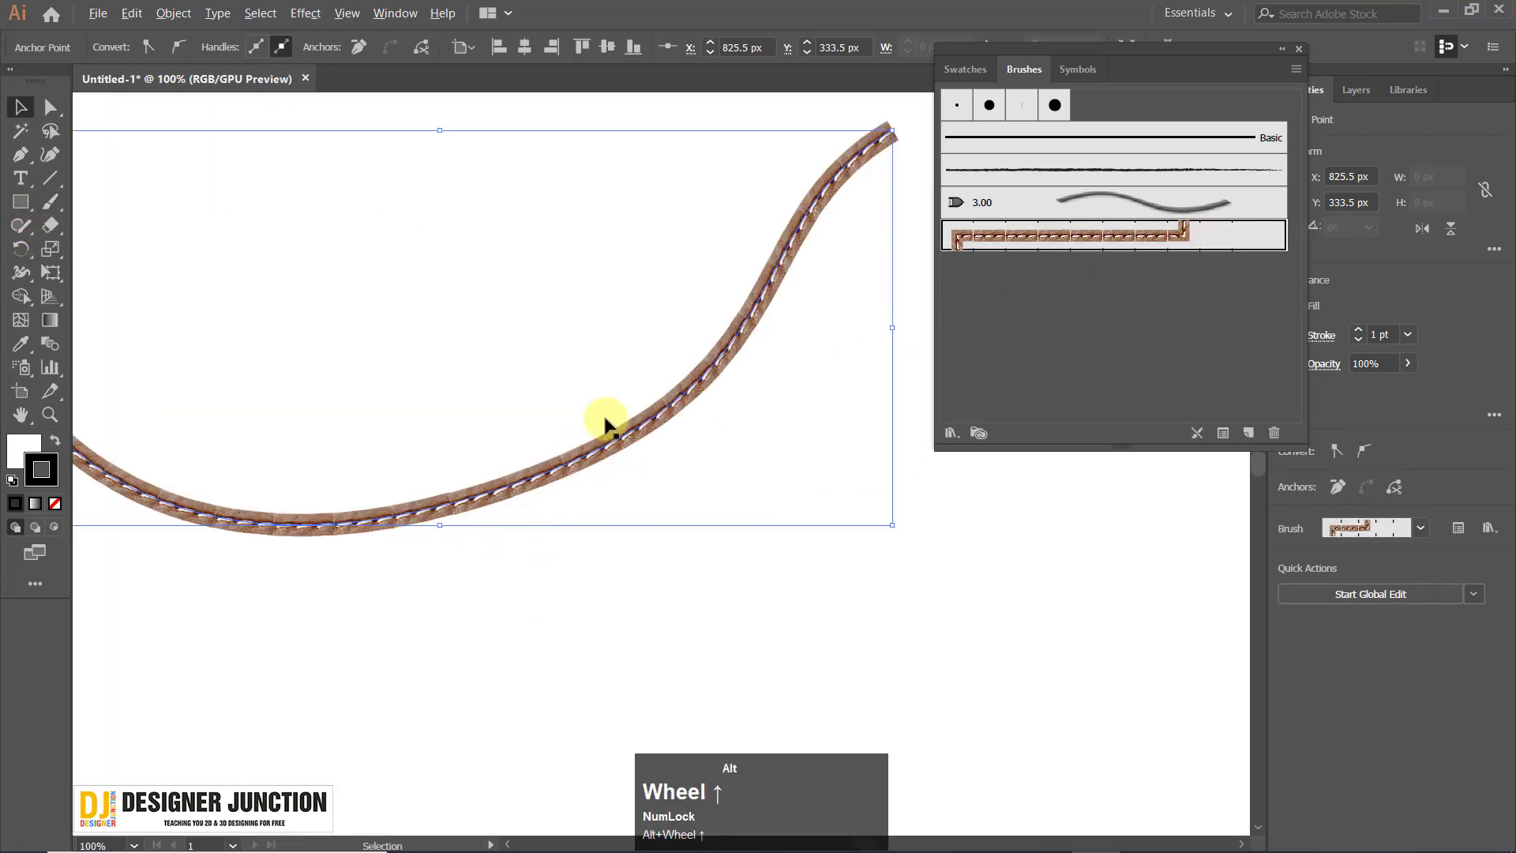
left_click(1119, 199)
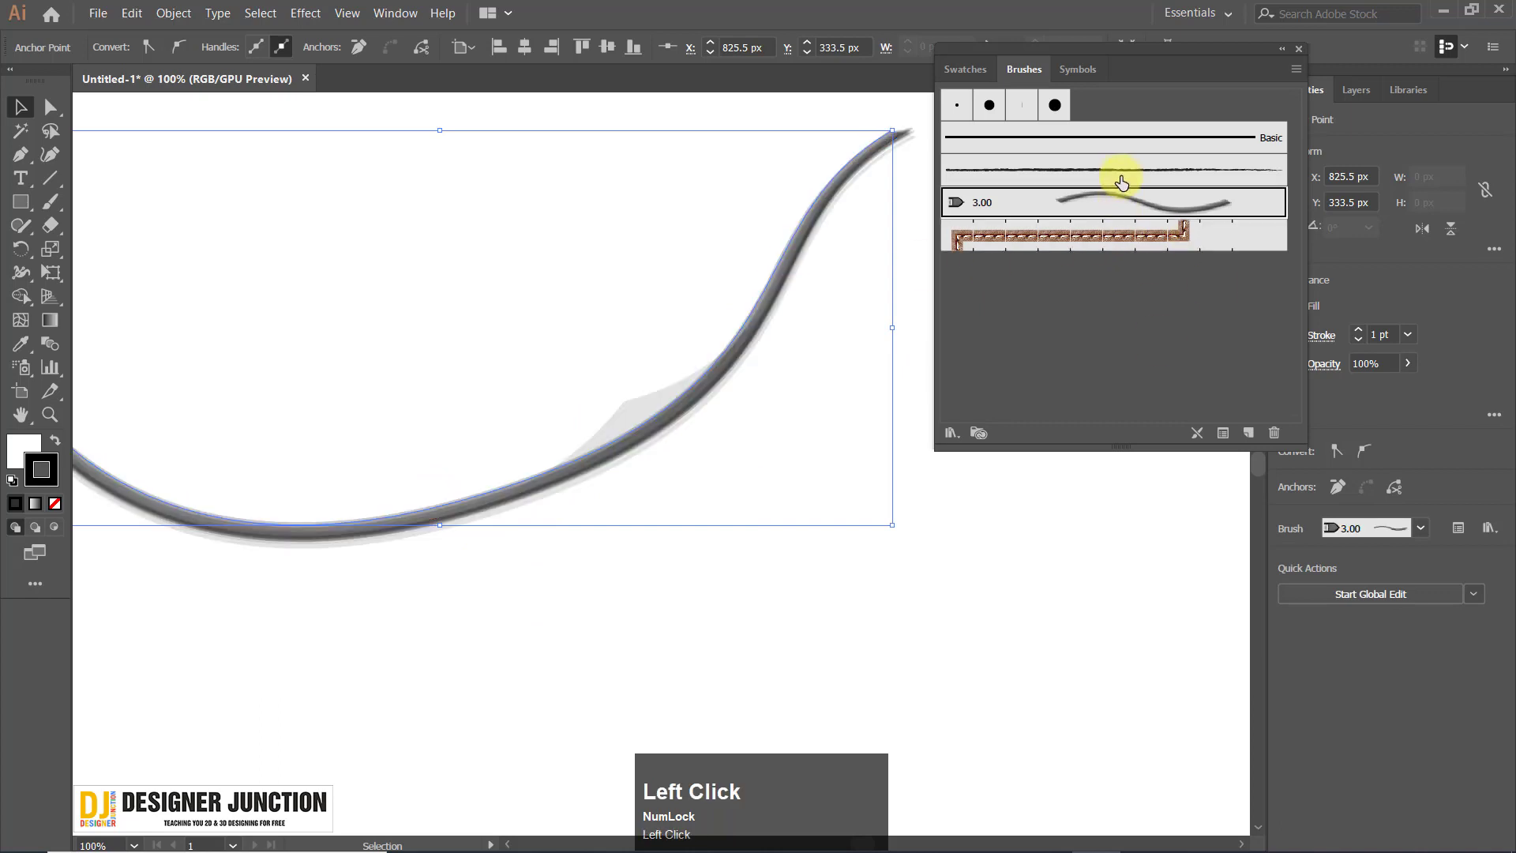
left_click(1145, 174)
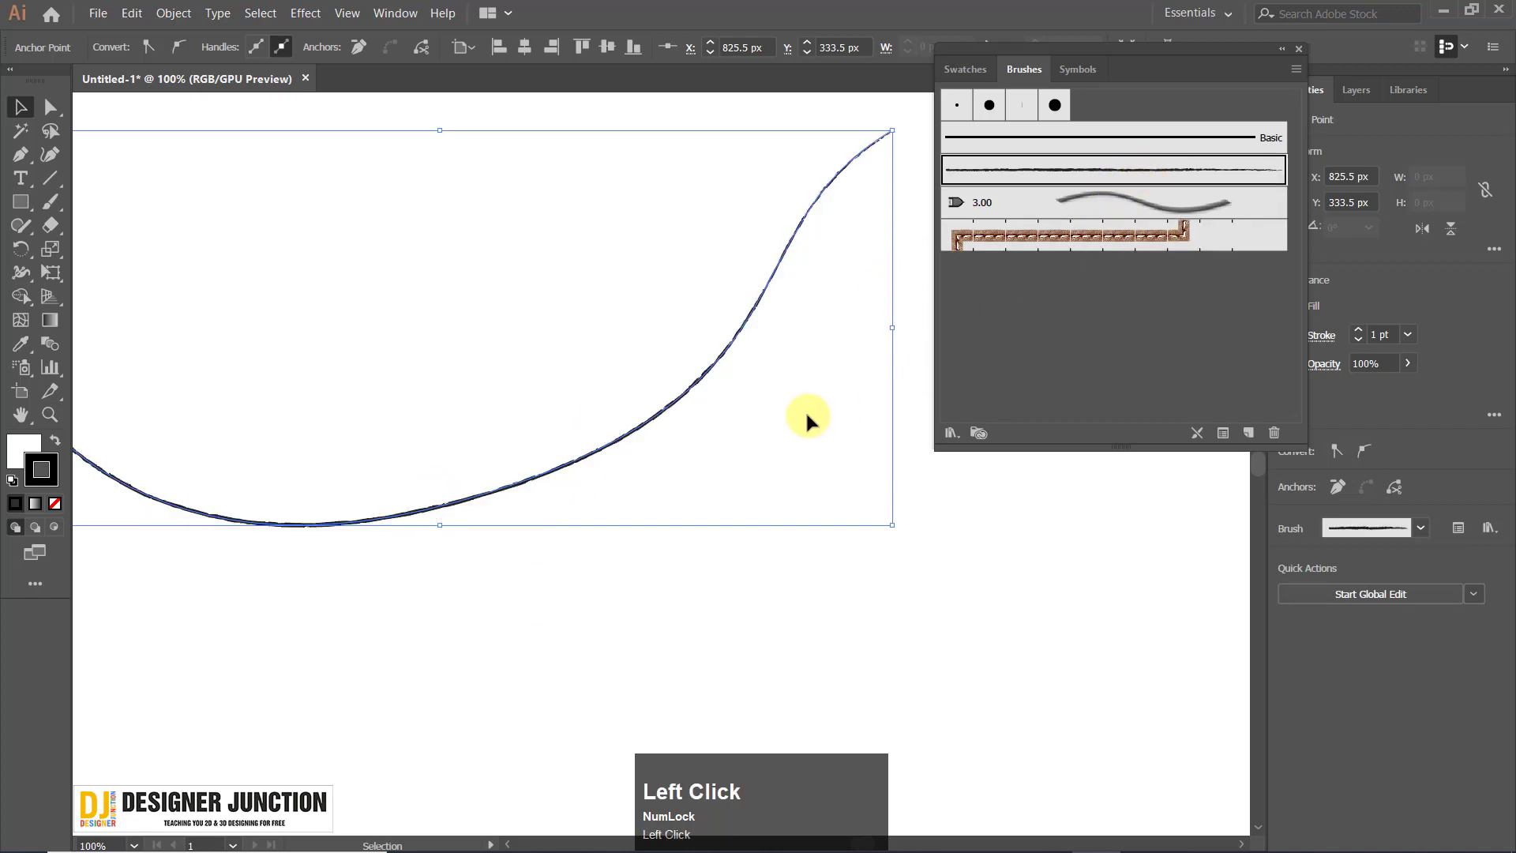
left_click(1136, 207)
scroll(760, 511, "down", 2)
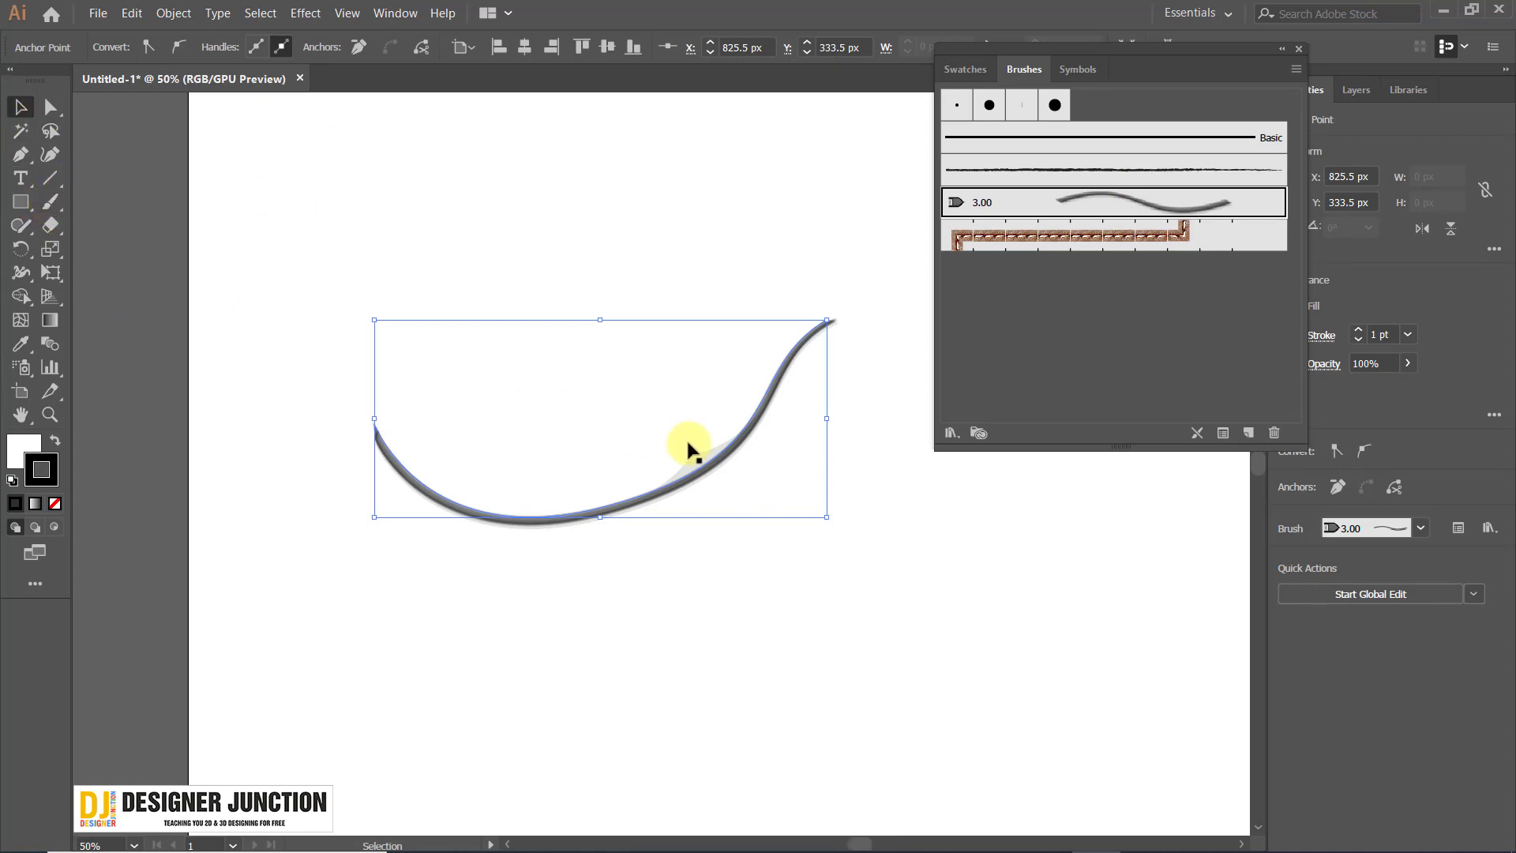
key("Delete")
key("Delete")
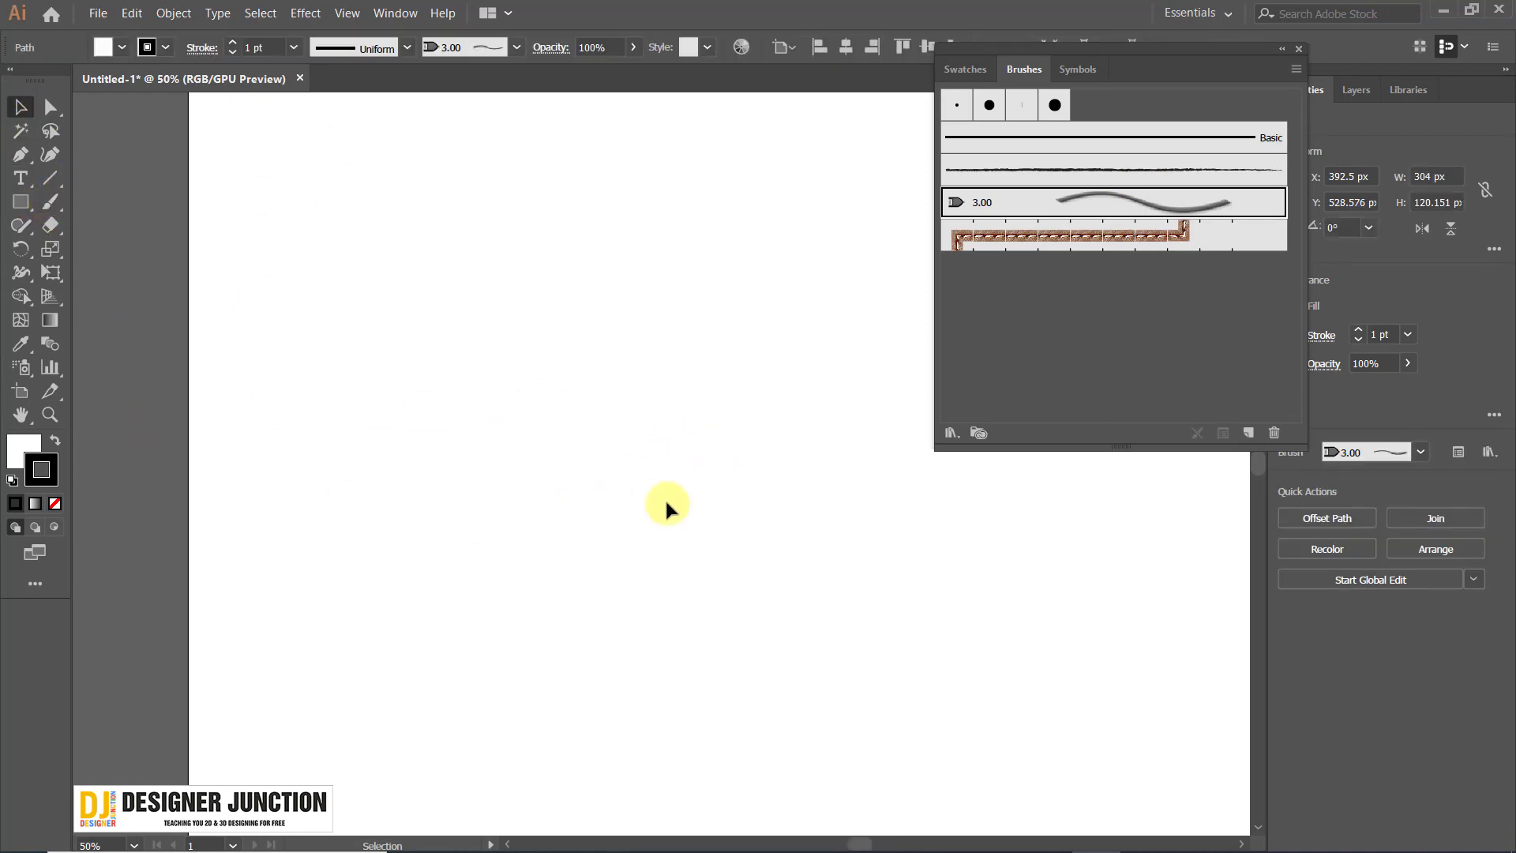
Paint two crossing wavy strokes with the Paintbrush tool and the braided pattern brush, and undo both.
left_click(47, 201)
left_click(1076, 234)
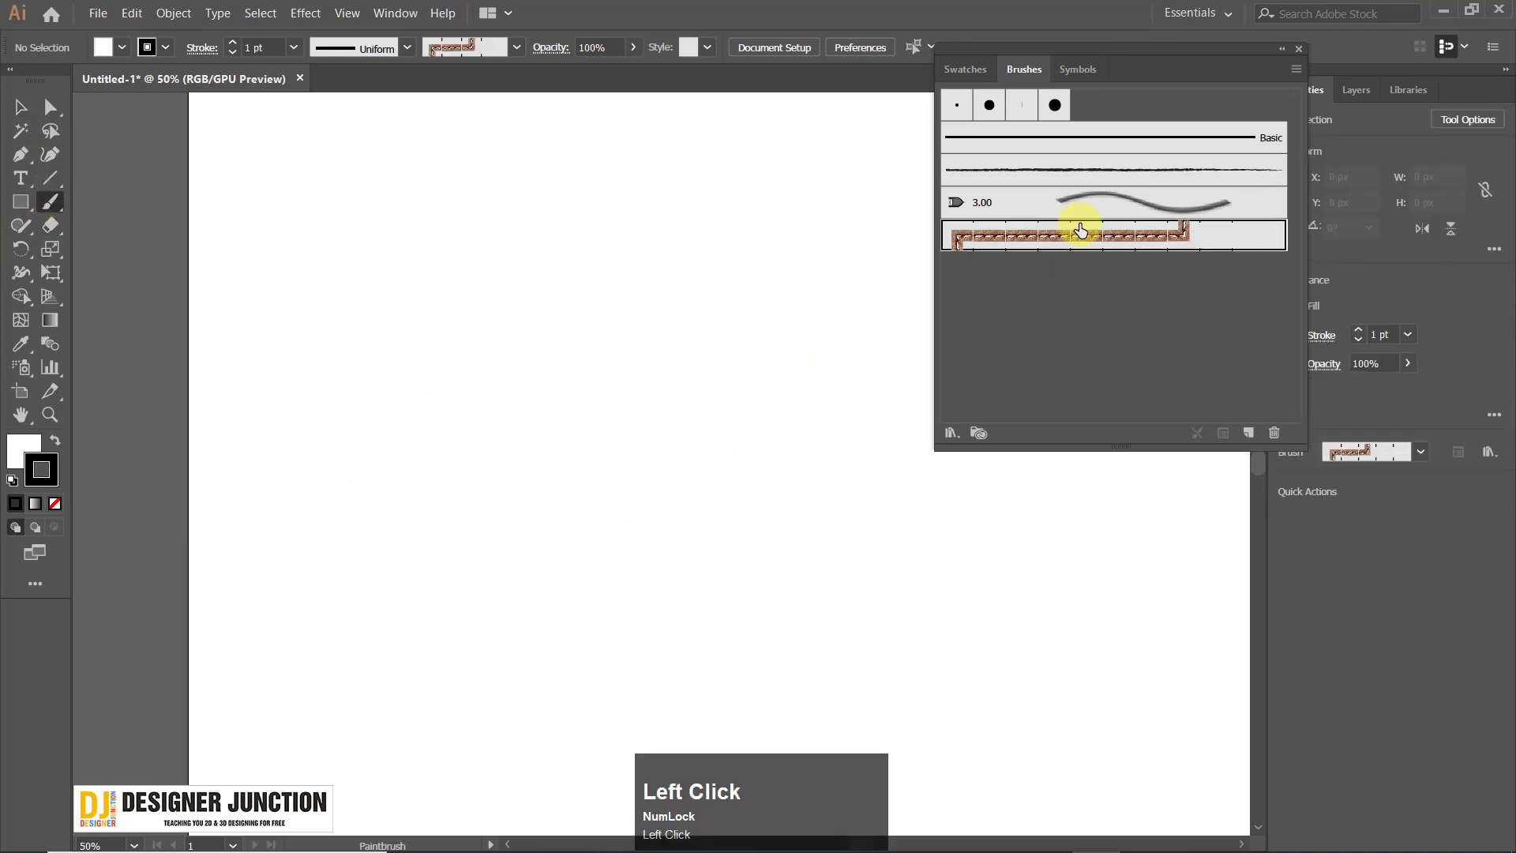
left_click_drag(746, 585, 814, 591)
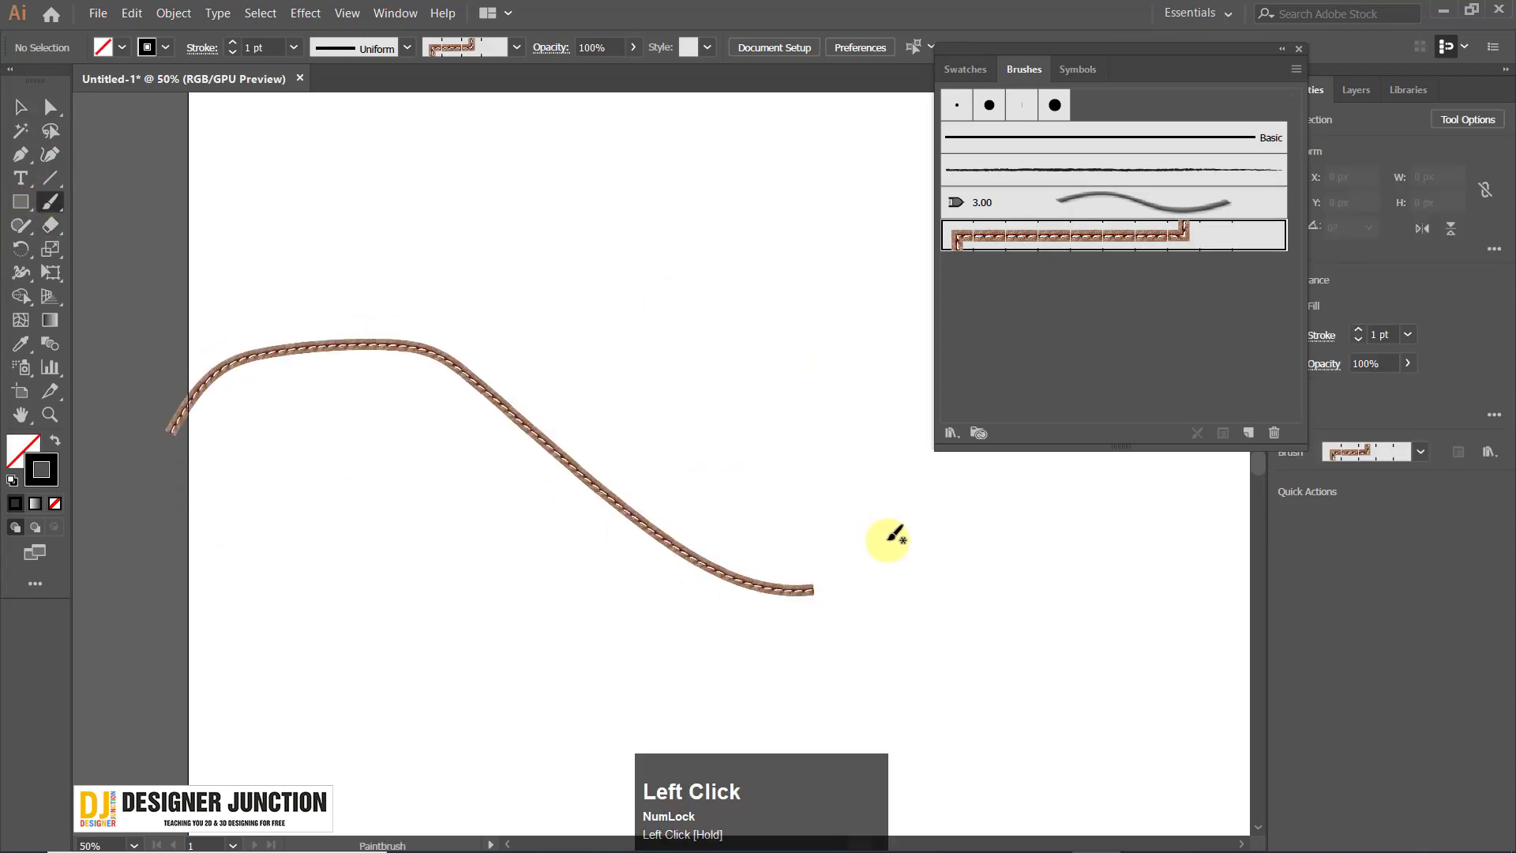
mouse_move(229, 619)
left_mouse_down()
mouse_move(705, 306)
mouse_move(692, 349)
left_mouse_up()
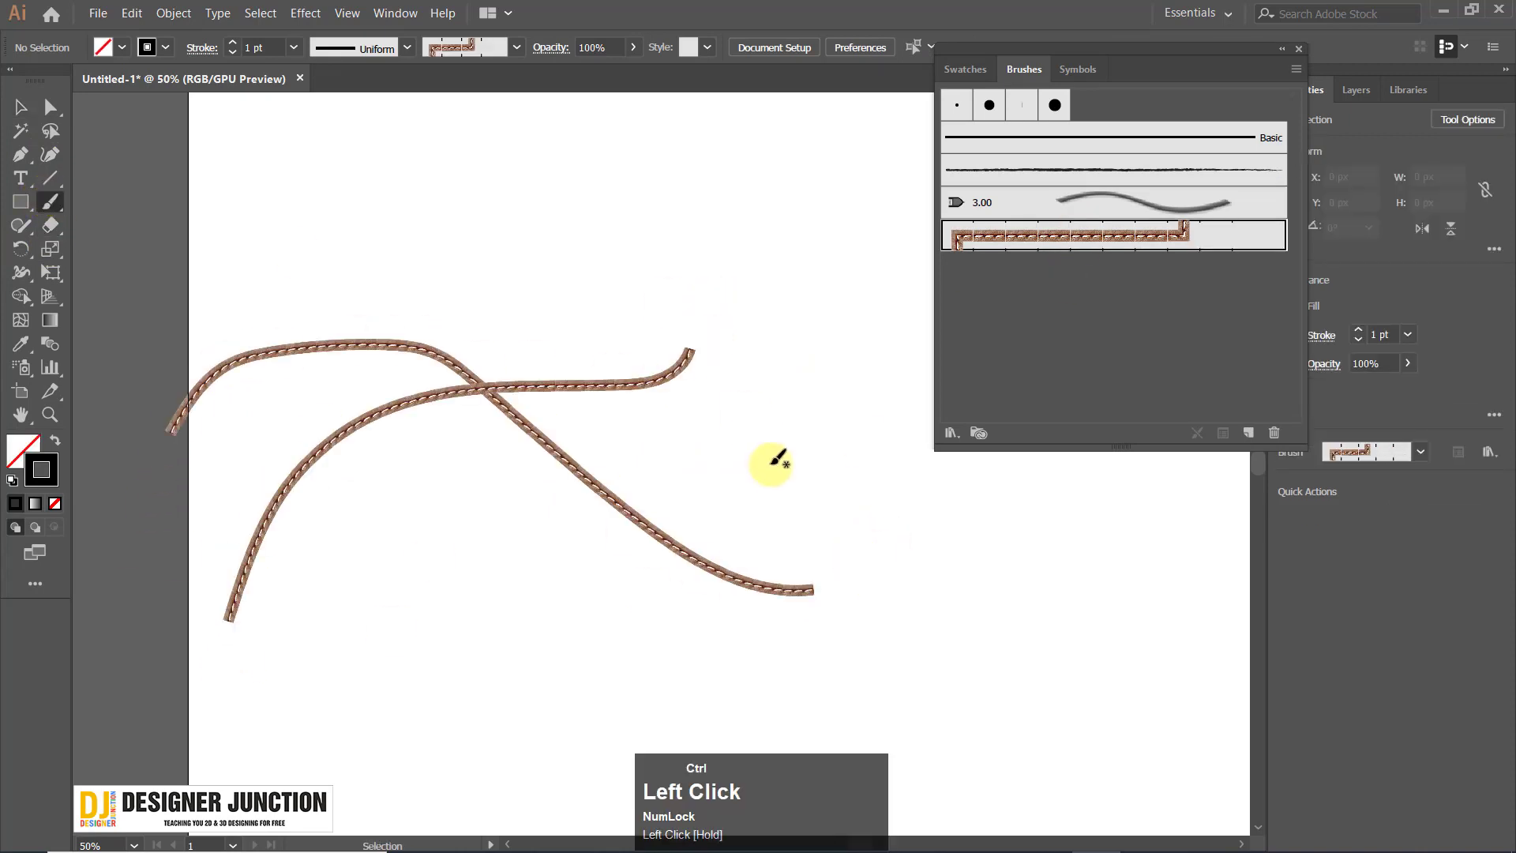
key("ctrl+z")
key("ctrl+z")
With the Paintbrush tool active, start a new brush of the Calligraphic Brush type and open its options.
left_click(21, 107)
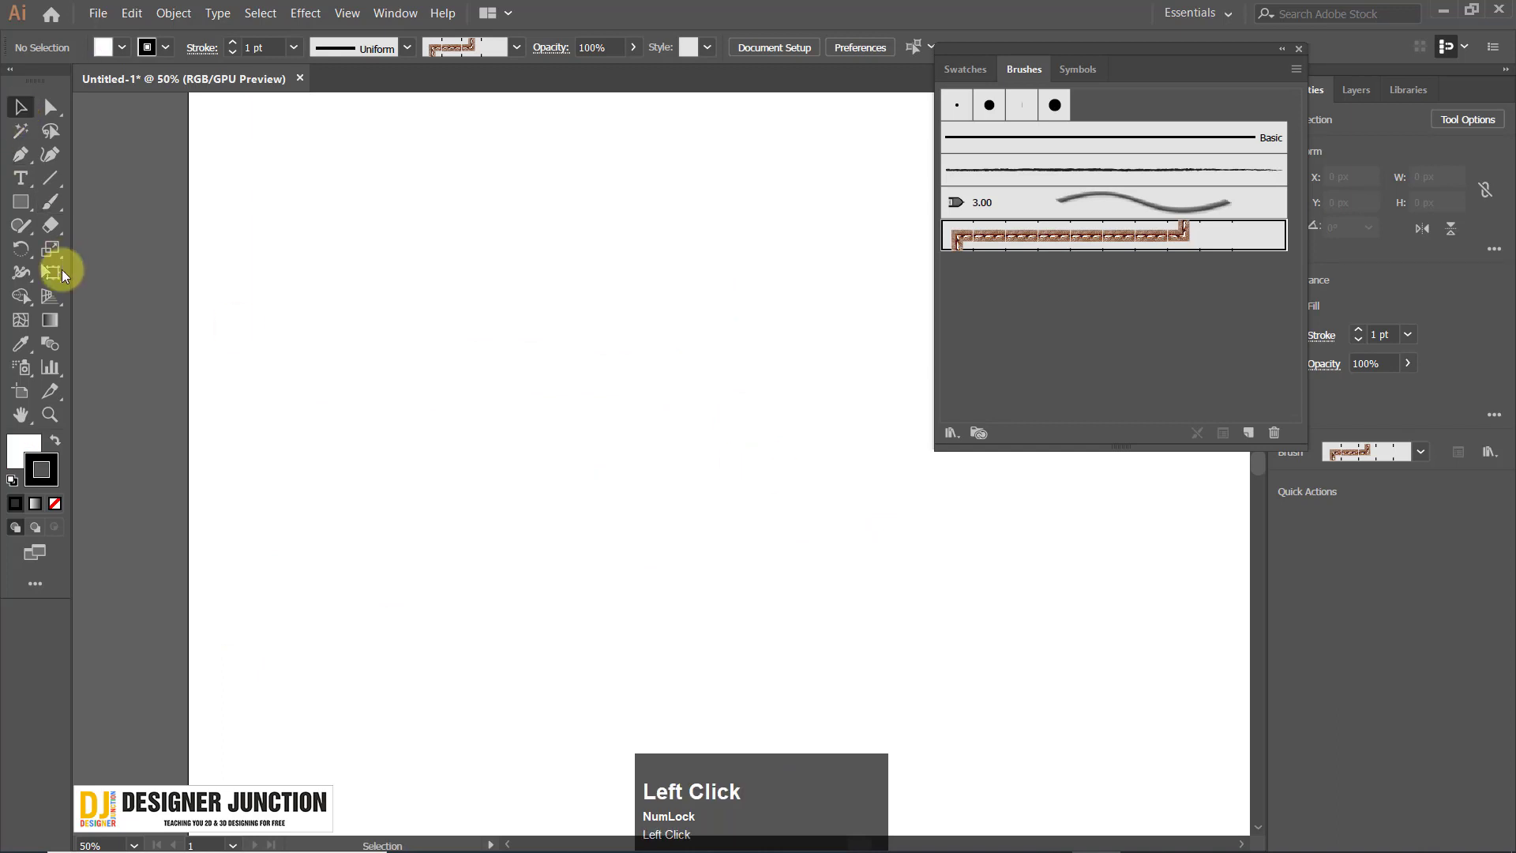
left_click(50, 203)
scroll(442, 399, "down", 1)
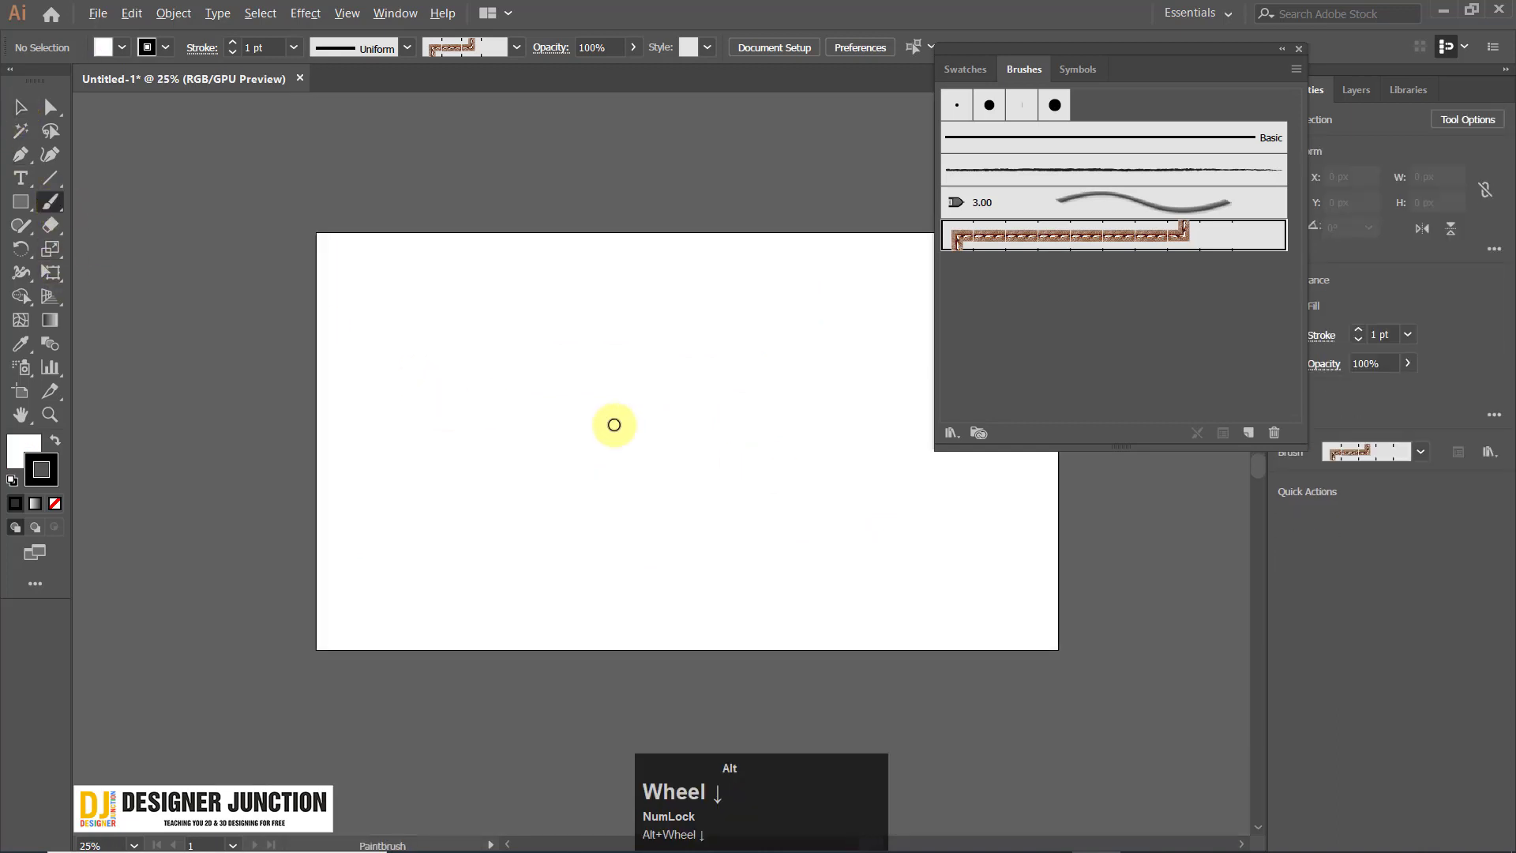
scroll(614, 424, "up", 1)
left_click_drag(596, 338, 529, 357)
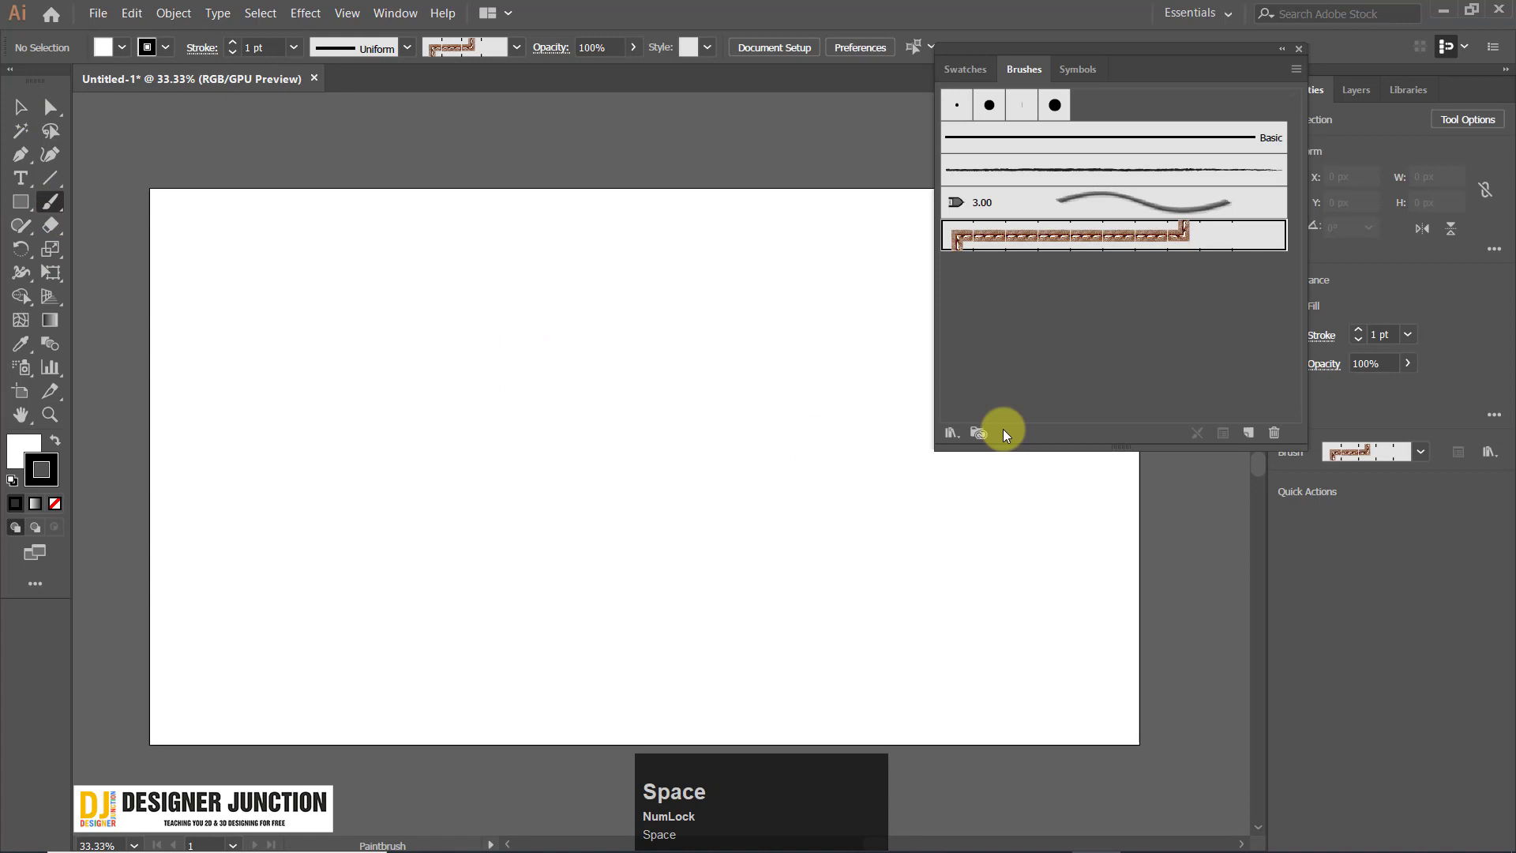
right_click(1251, 434)
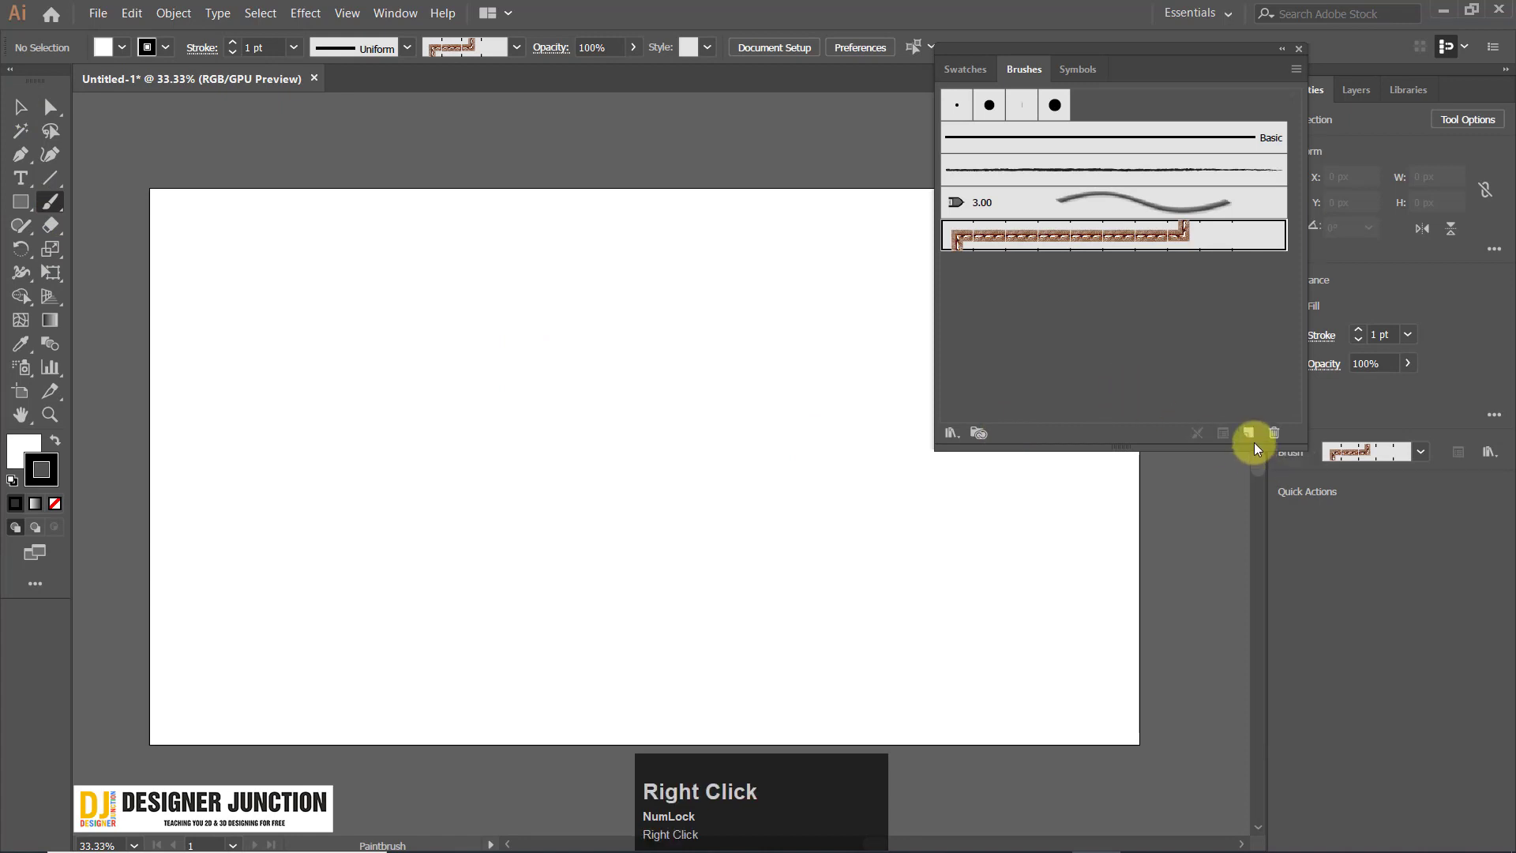
left_click(1254, 442)
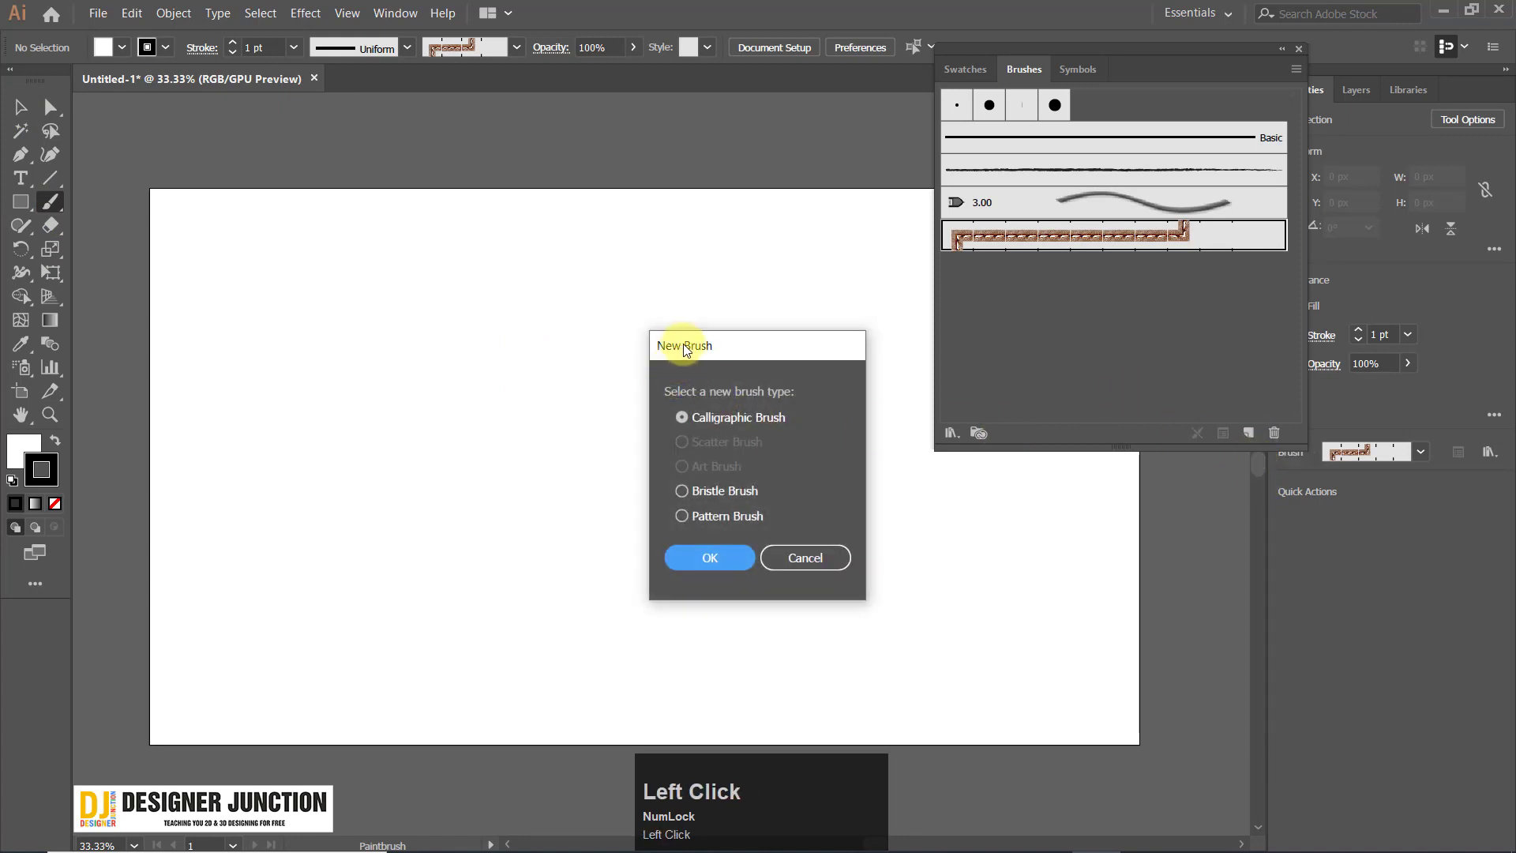
left_click_drag(788, 335, 1177, 283)
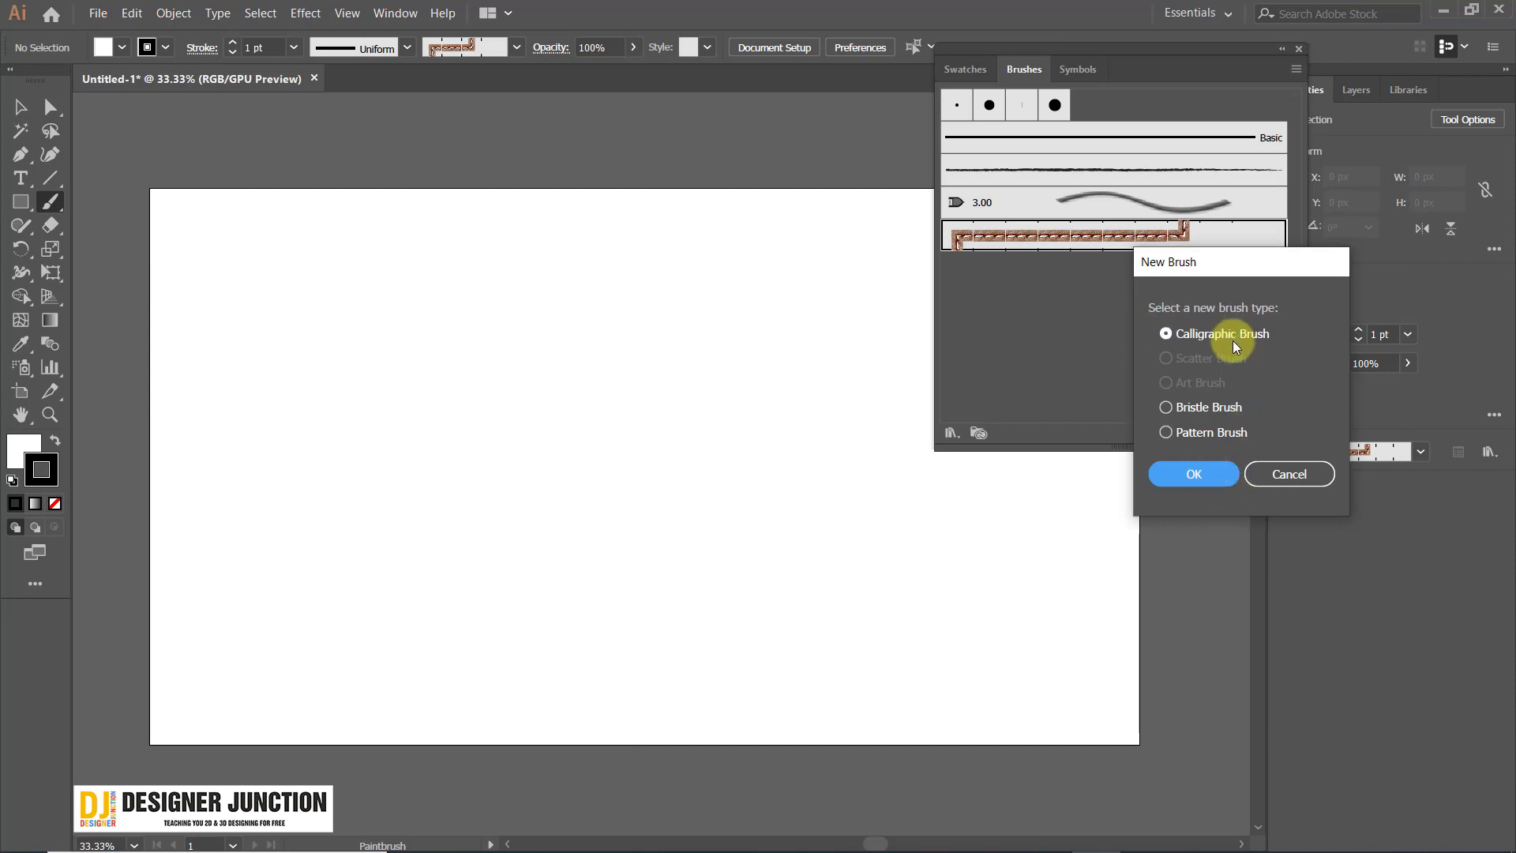
left_click(1191, 472)
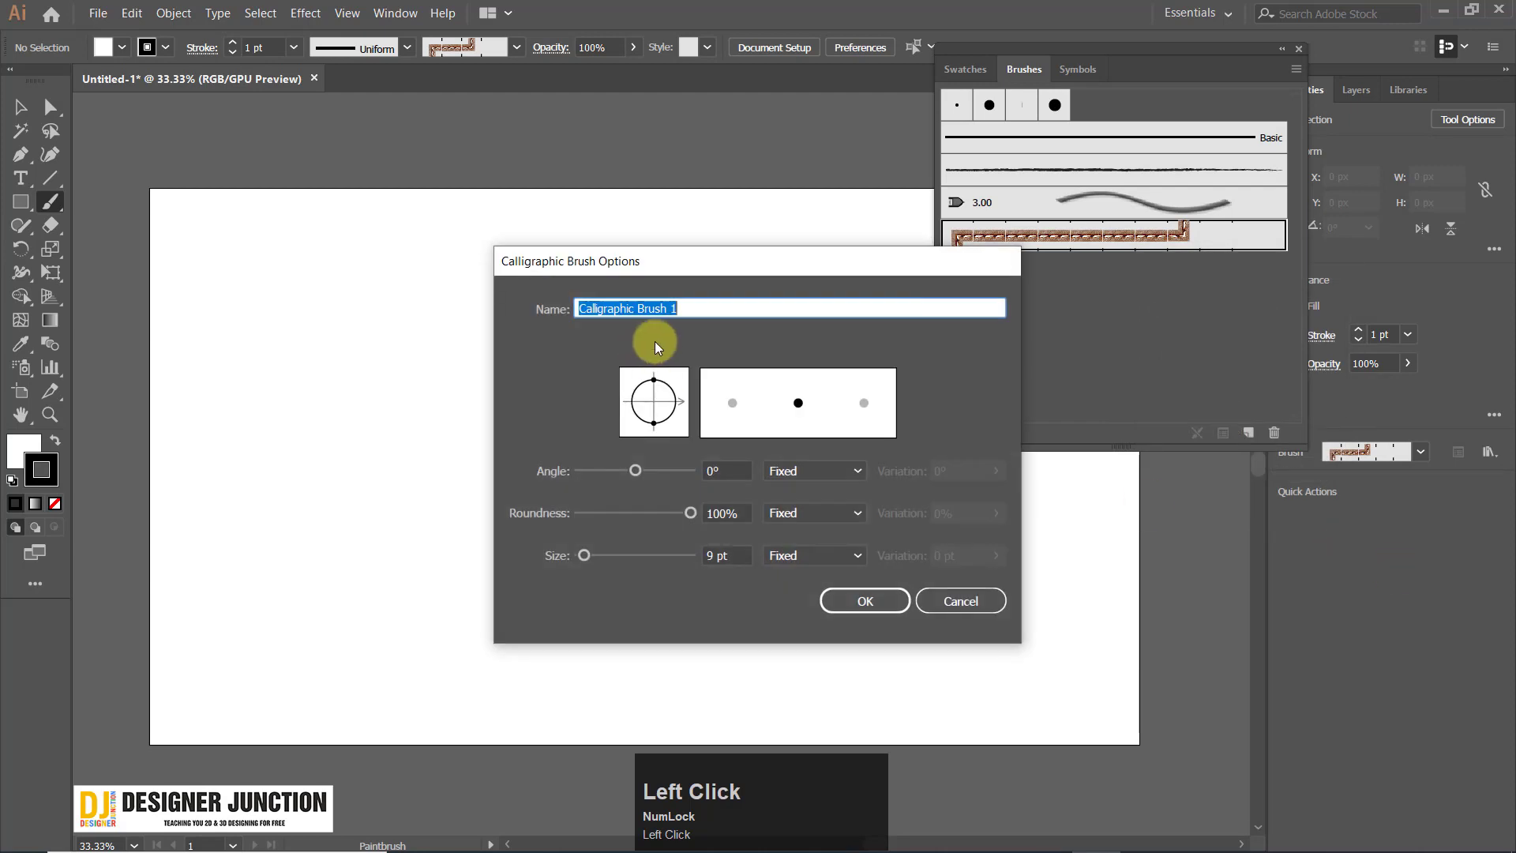
mouse_move(579, 270)
left_mouse_down()
mouse_move(324, 23)
mouse_move(539, 62)
left_mouse_up()
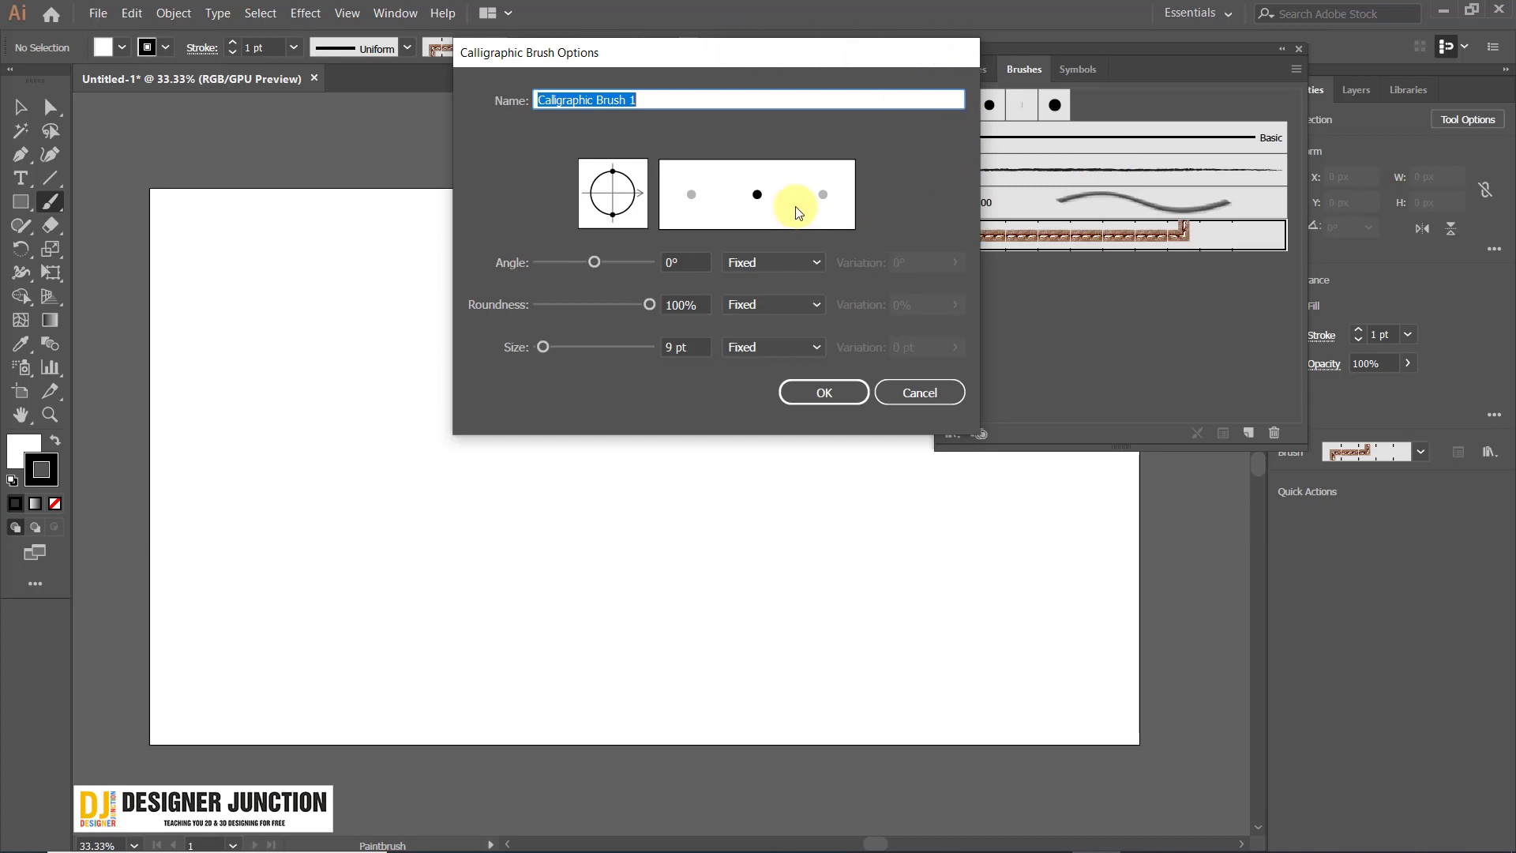
left_click_drag(835, 55, 491, 52)
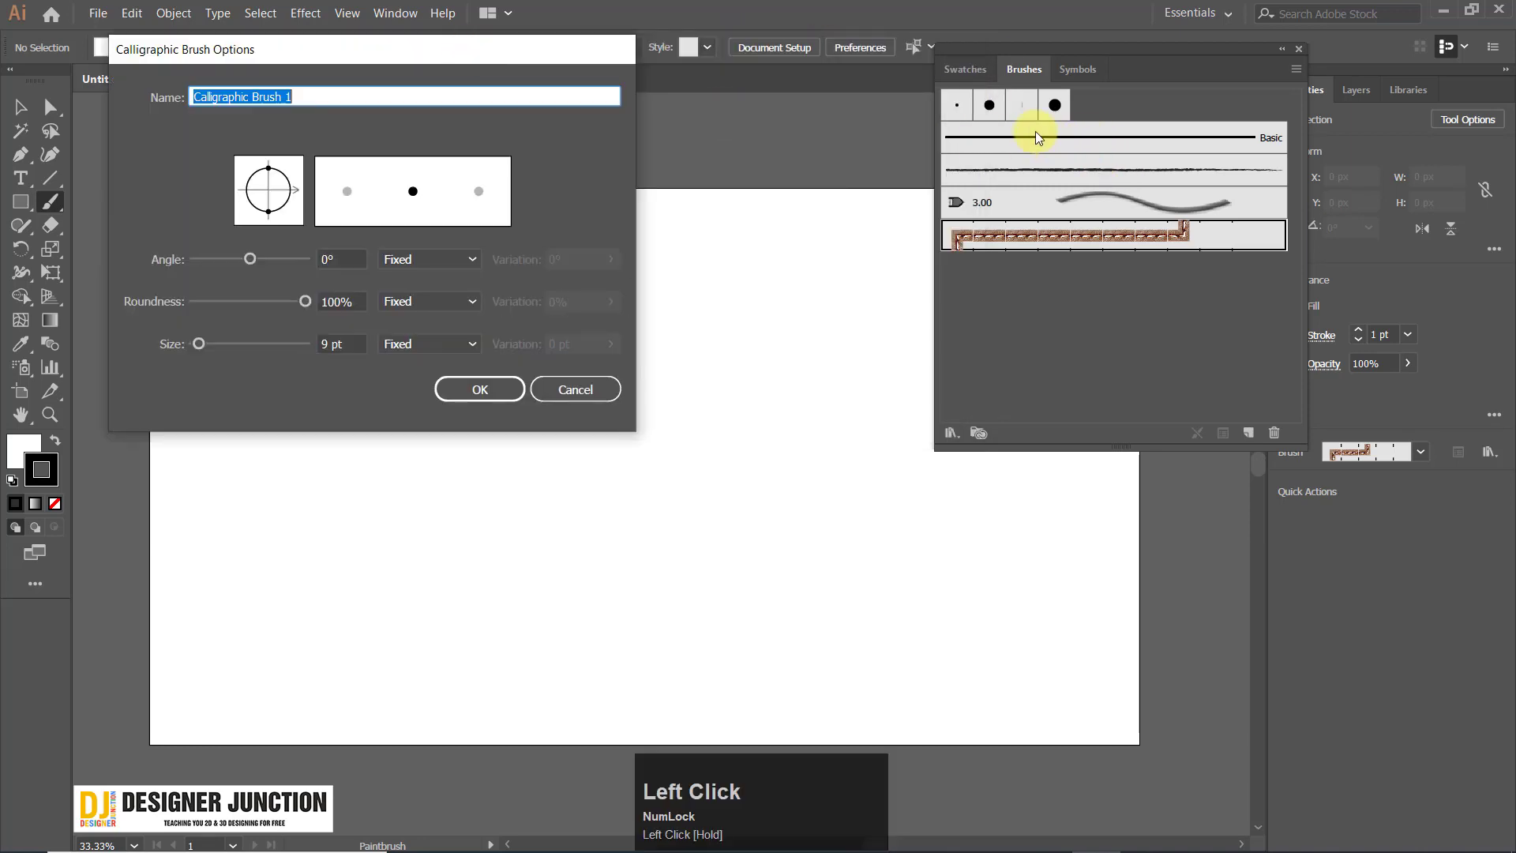
mouse_move(348, 49)
left_mouse_down()
mouse_move(914, 68)
mouse_move(884, 69)
left_mouse_up()
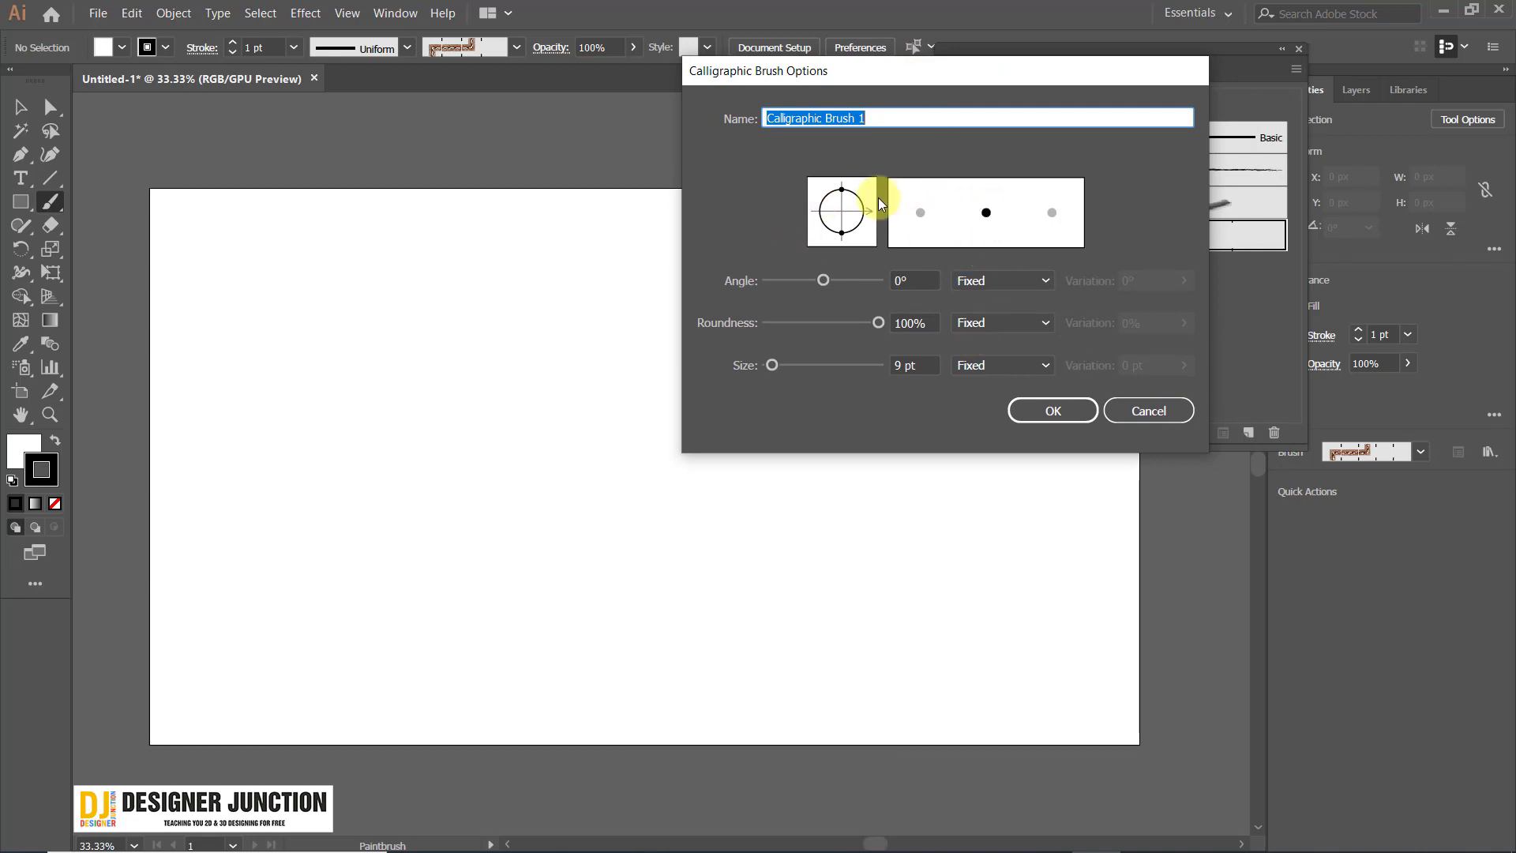
Shape the calligraphic brush tip with a 45° angle, 7% roundness and a size of 30 pt.
left_click_drag(841, 190, 847, 213)
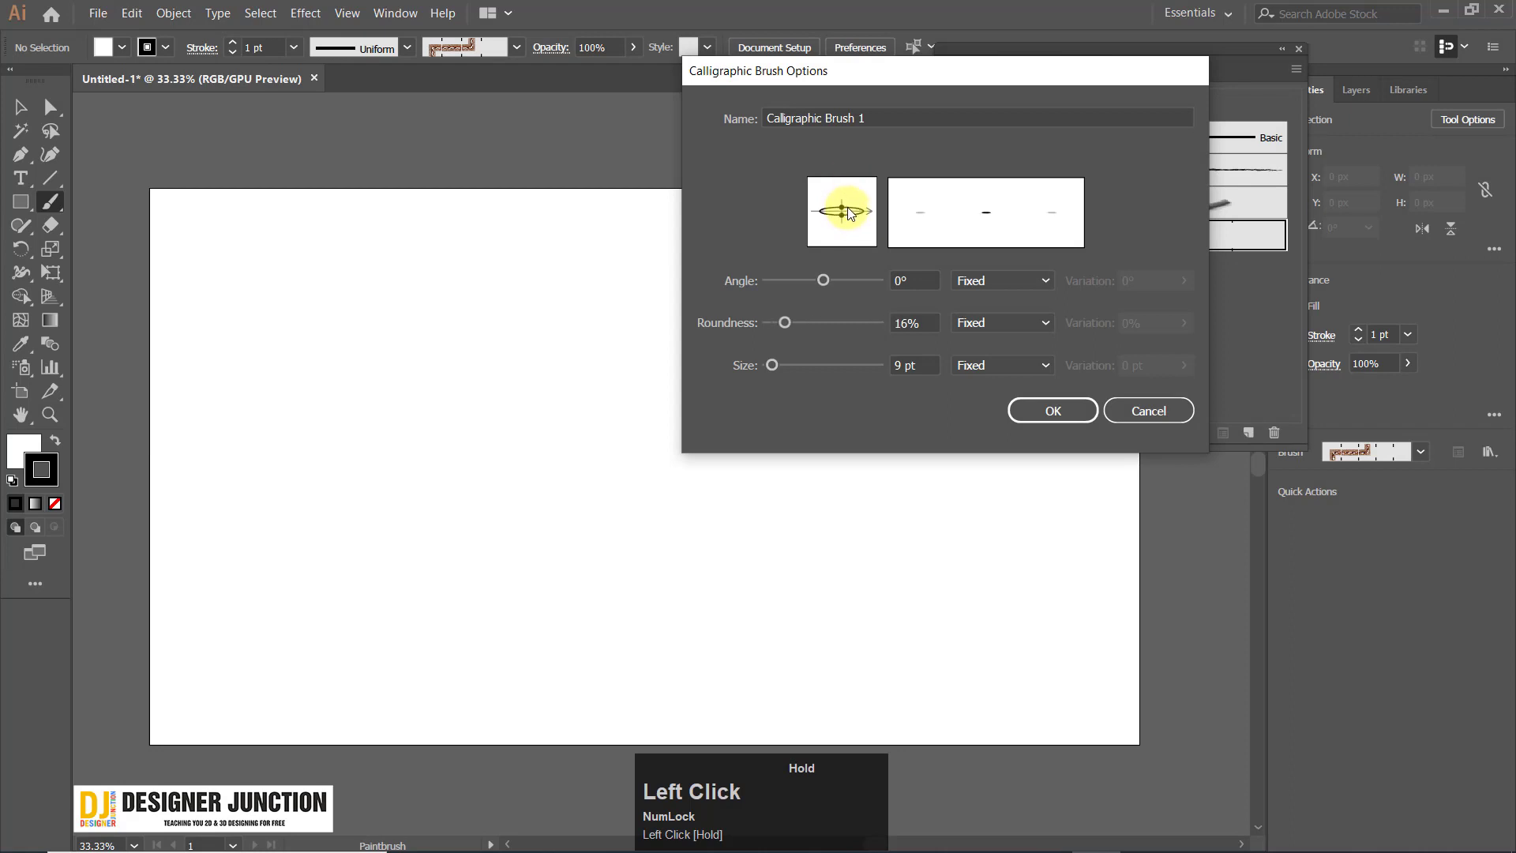
left_click_drag(869, 199, 866, 175)
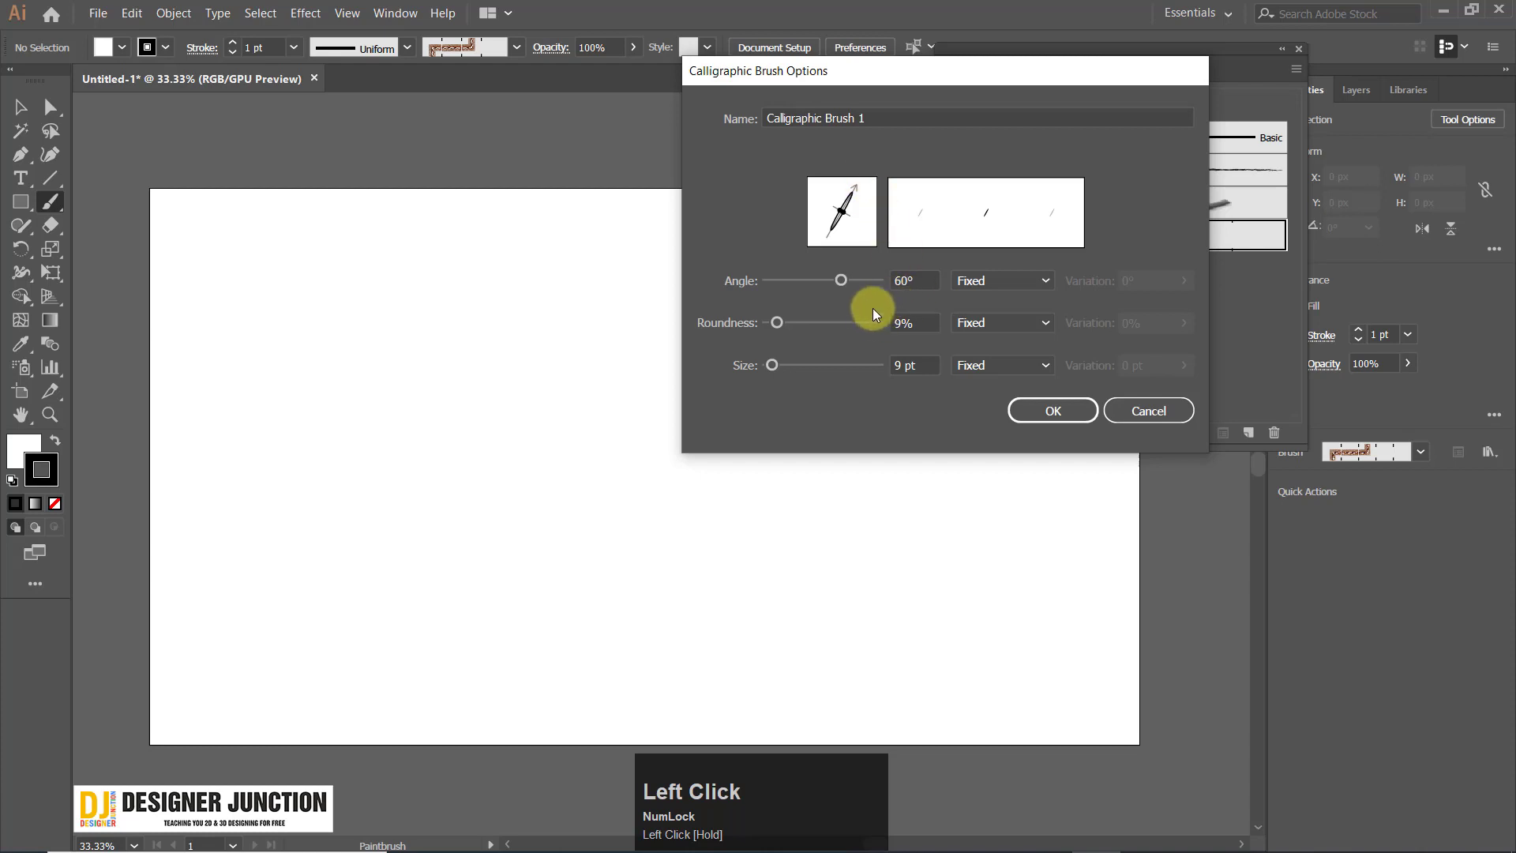
mouse_move(843, 282)
left_mouse_down()
mouse_move(700, 302)
mouse_move(917, 328)
mouse_move(764, 326)
mouse_move(789, 323)
mouse_move(775, 329)
mouse_move(771, 304)
mouse_move(816, 292)
left_mouse_up()
left_click_drag(921, 280, 668, 290)
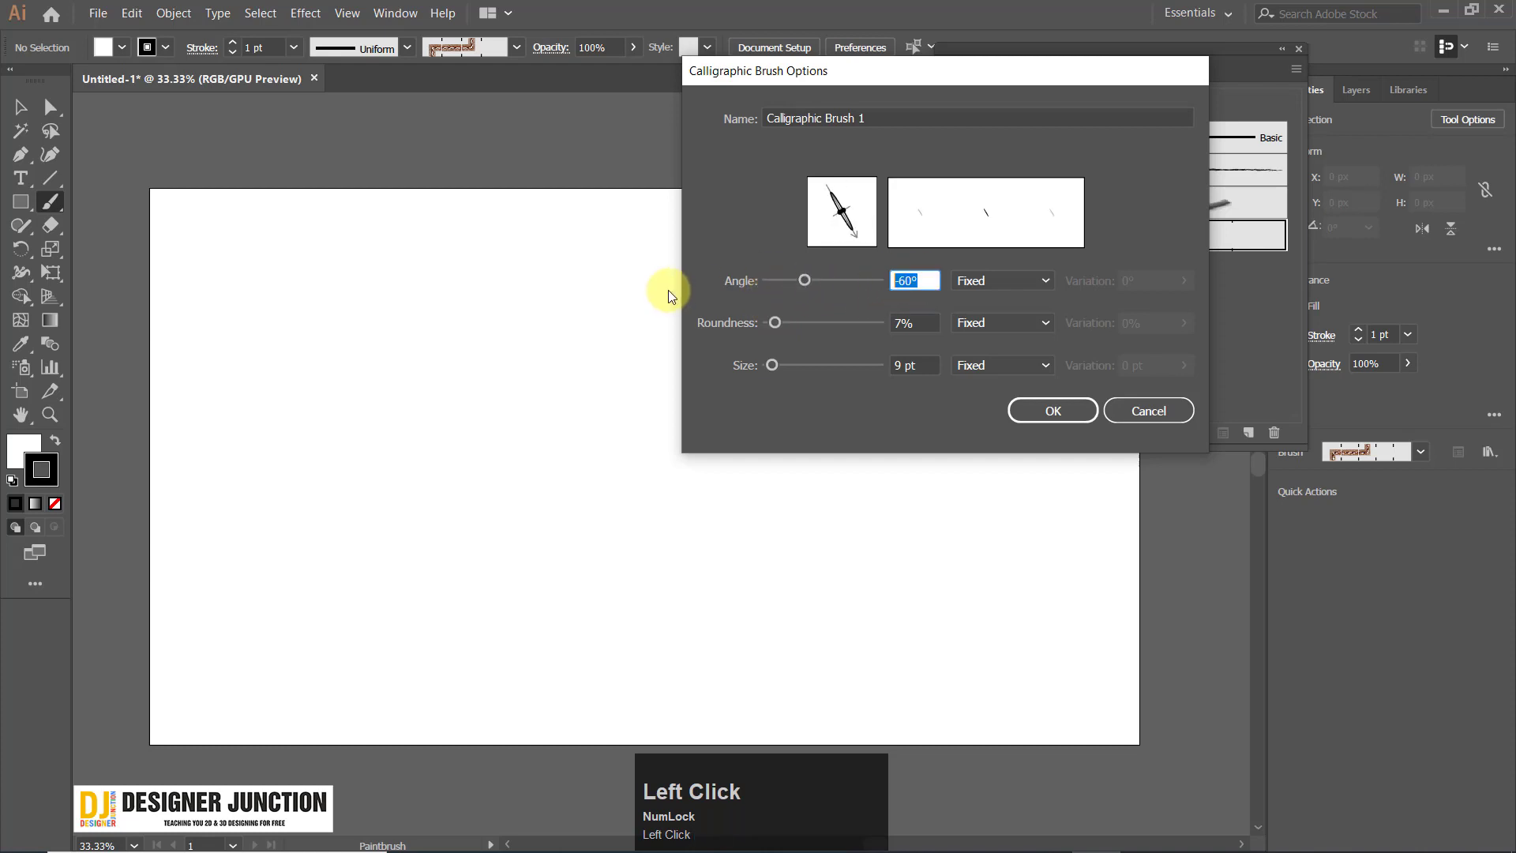
type("45")
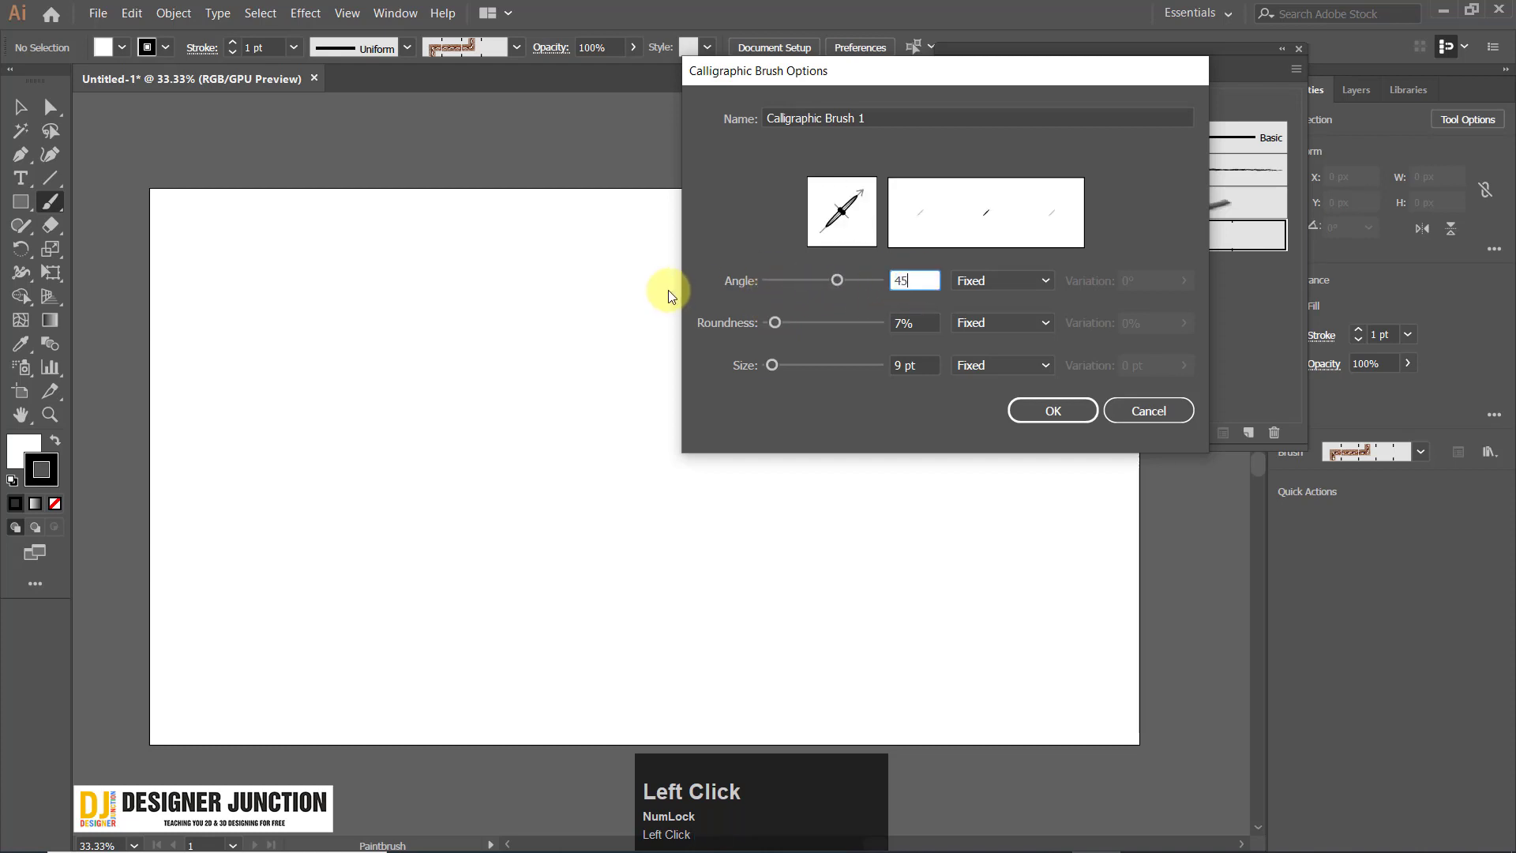
left_click(873, 410)
mouse_move(774, 366)
left_mouse_down()
mouse_move(825, 367)
mouse_move(783, 366)
left_mouse_up()
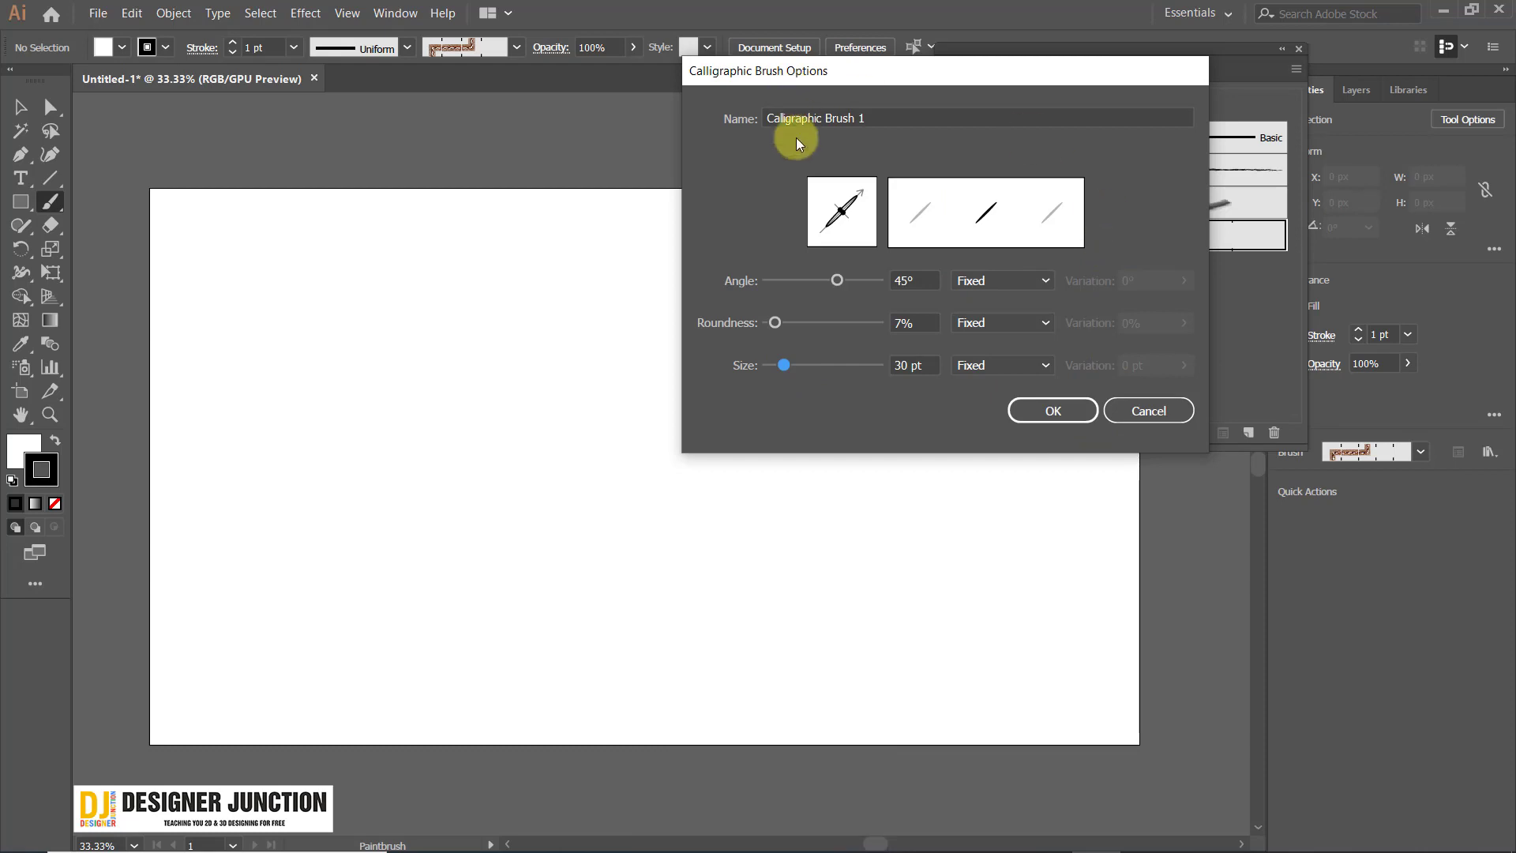
Name the new calligraphic brush DJ.
left_click(901, 117)
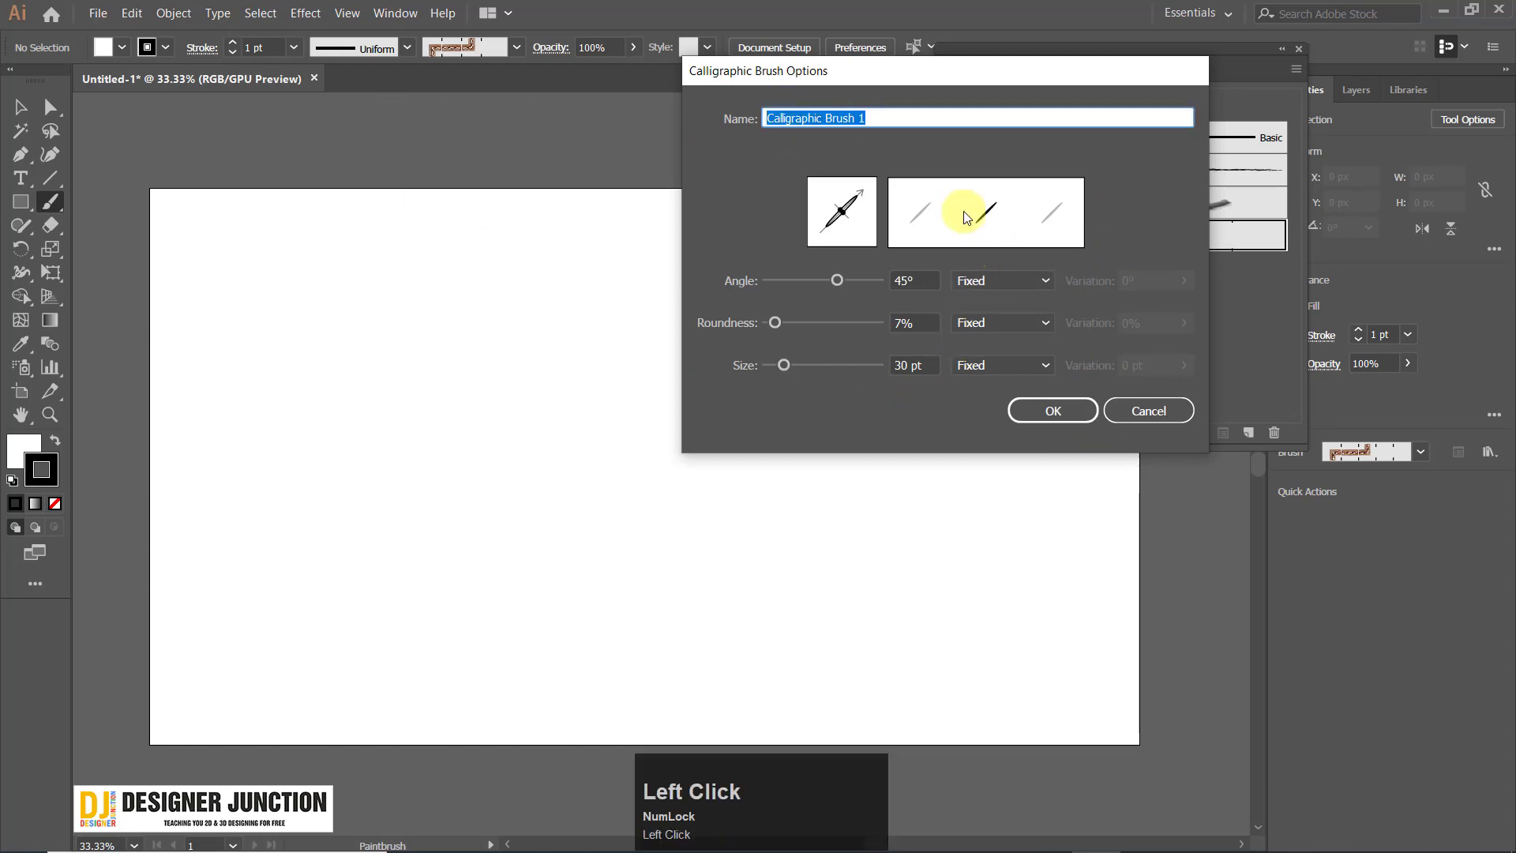
left_click_drag(901, 120, 434, 121)
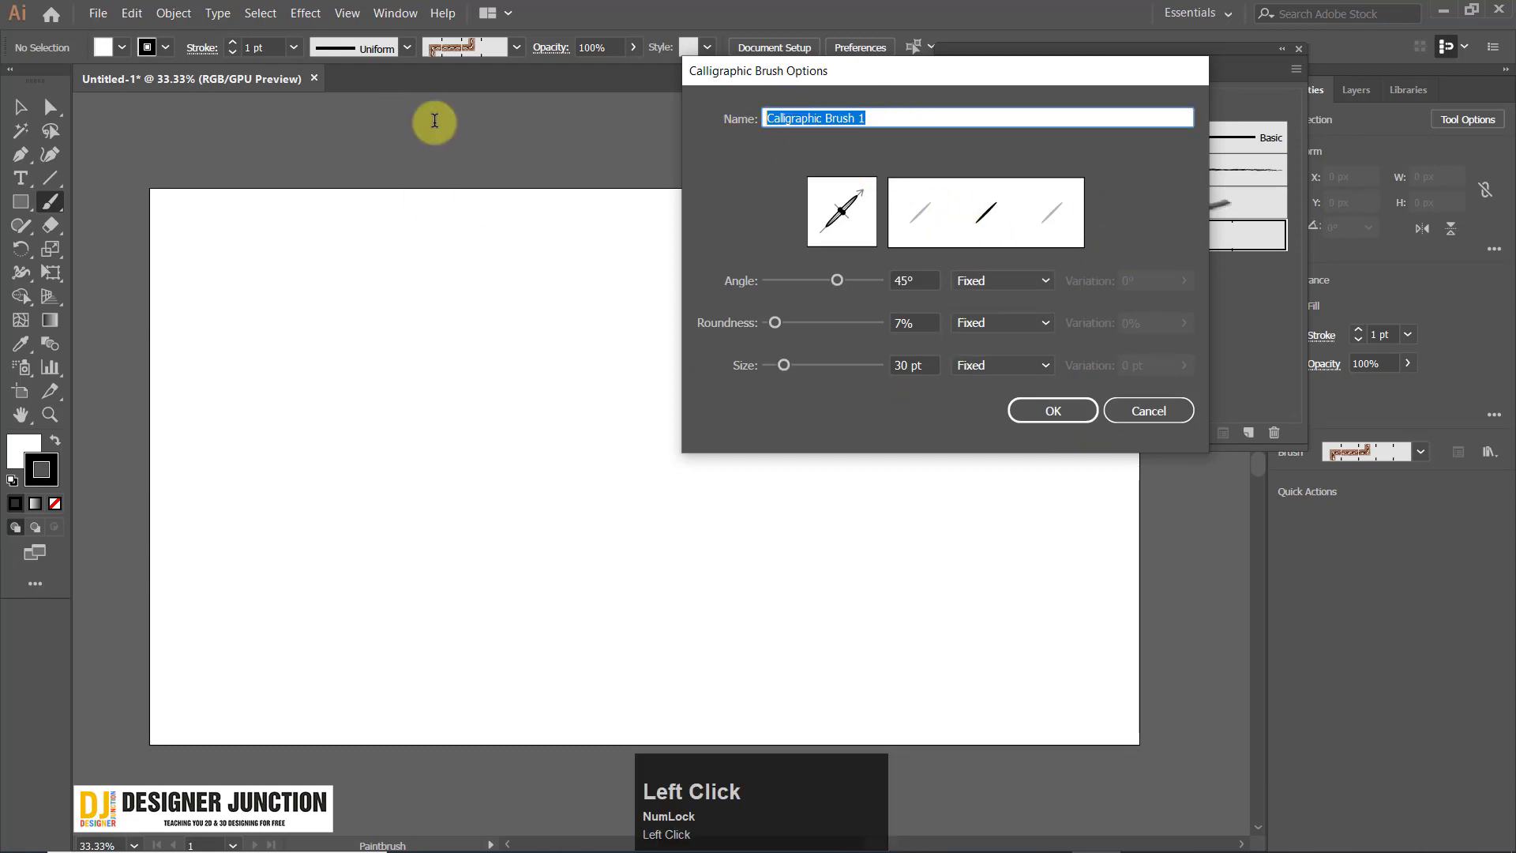
mouse_move(838, 72)
left_mouse_down()
mouse_move(979, 367)
mouse_move(508, 231)
mouse_move(540, 4)
left_mouse_up()
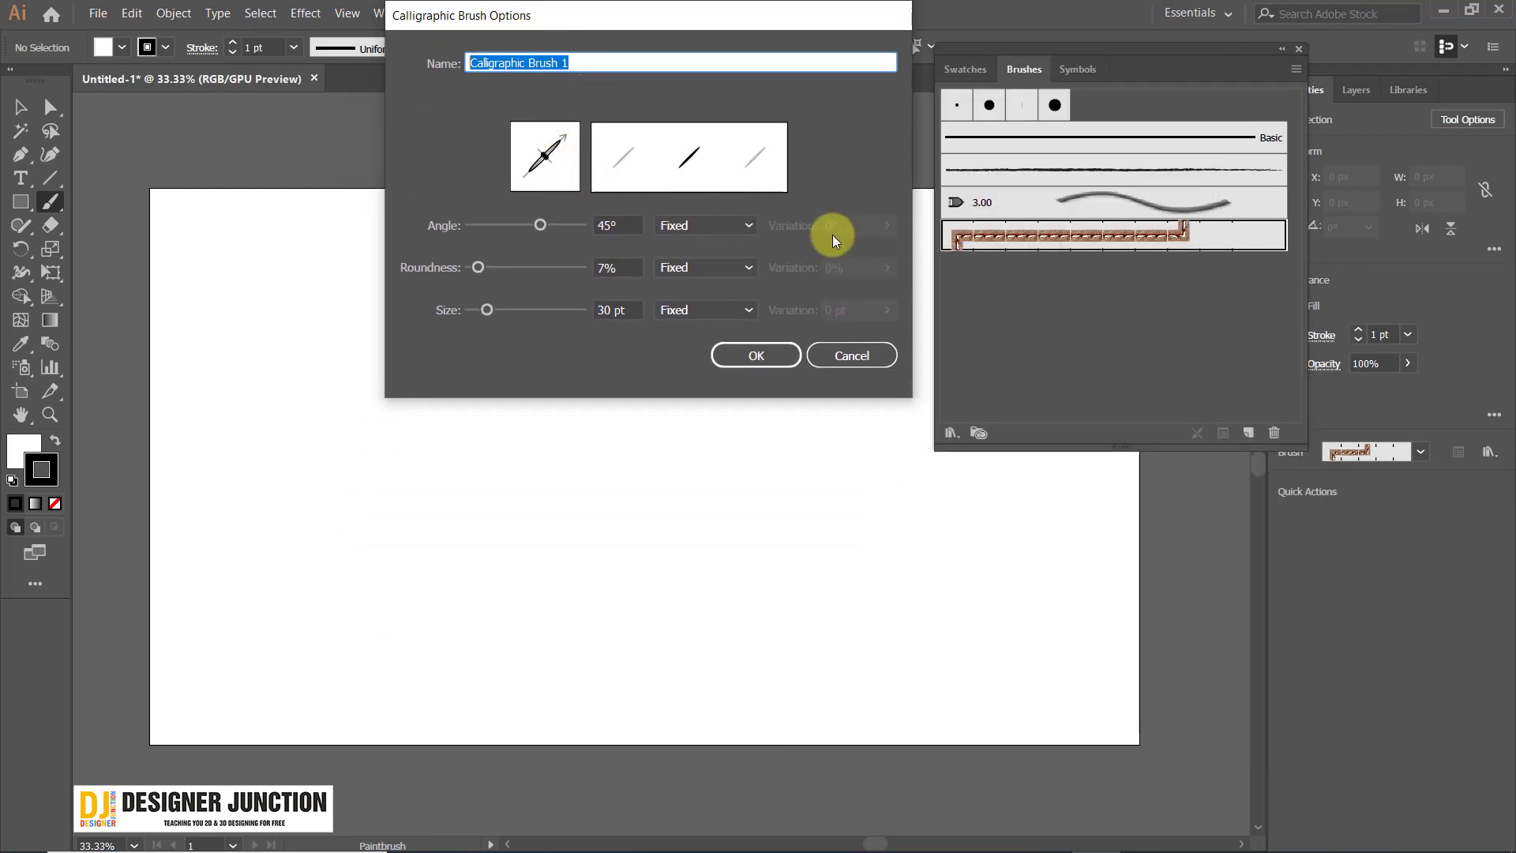
type("DJ")
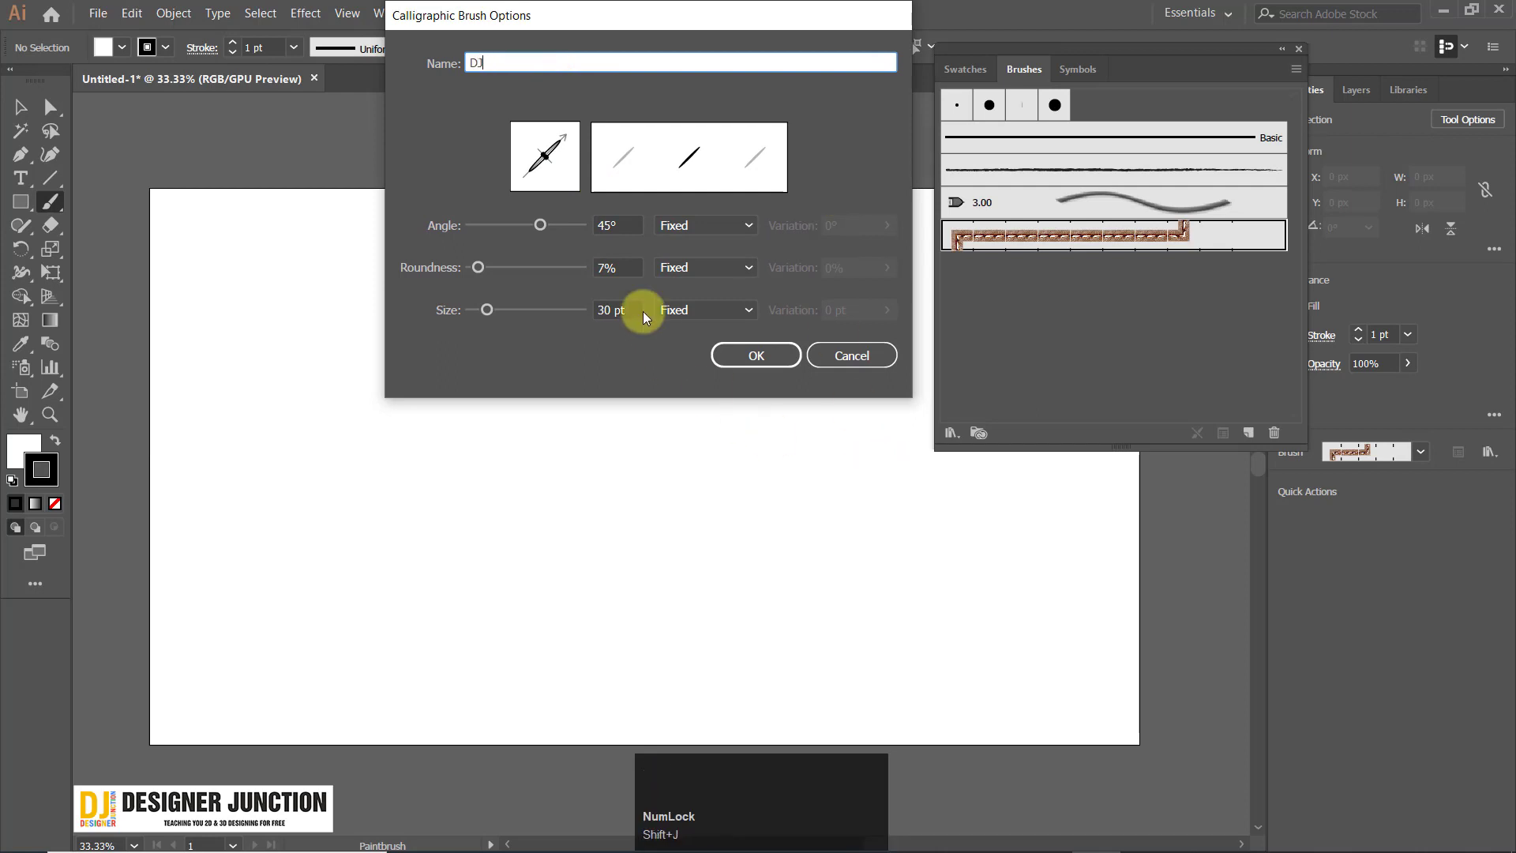
Switch the brush angle from a fixed to a Random setting and adjust the angle to 40°.
left_click(736, 230)
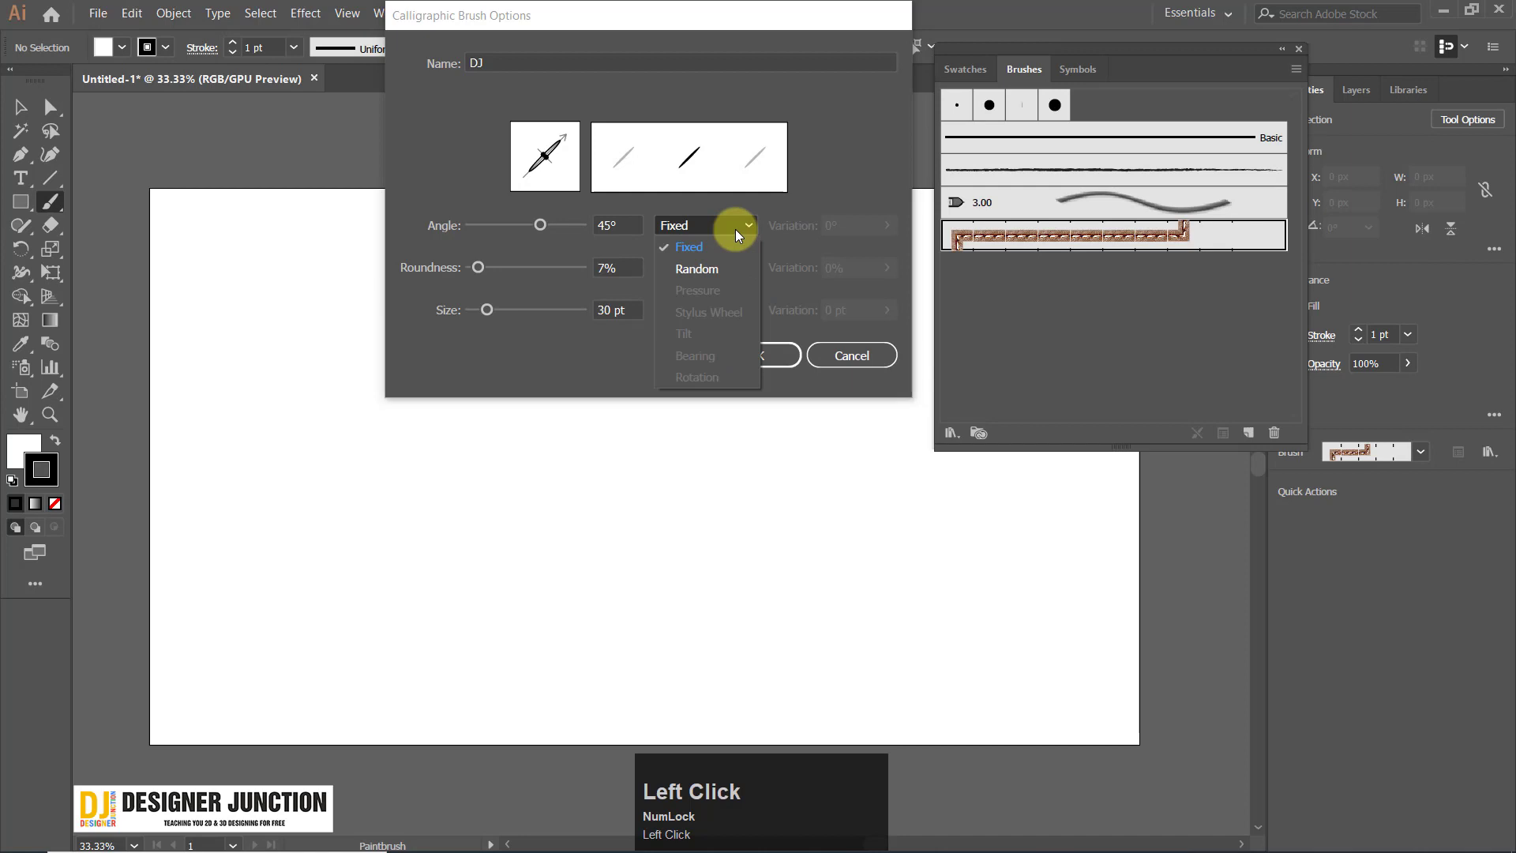
left_click(717, 267)
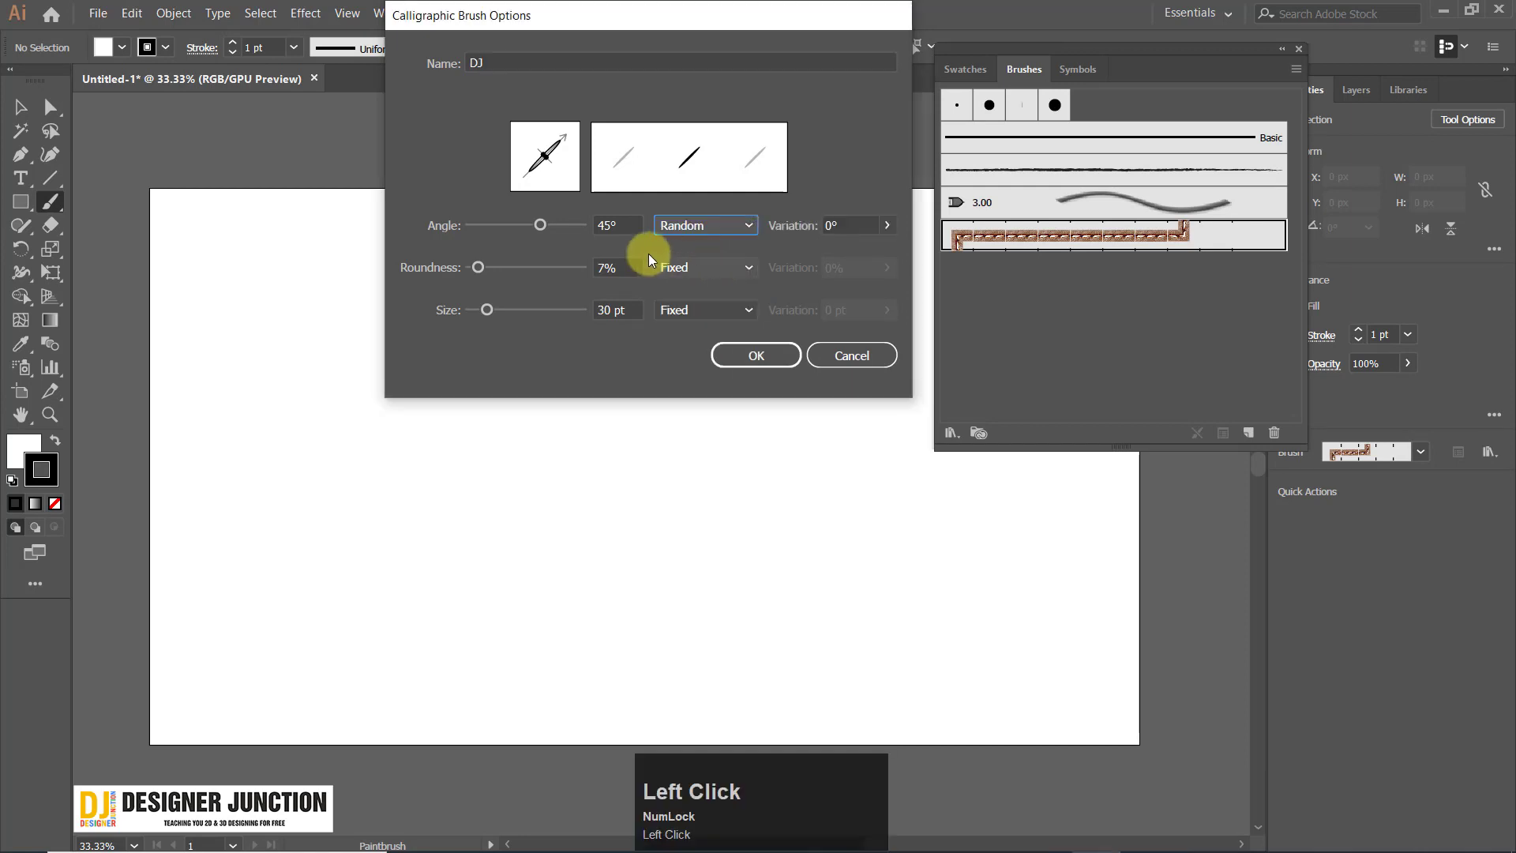
mouse_move(542, 224)
left_mouse_down()
mouse_move(508, 224)
mouse_move(537, 229)
left_mouse_up()
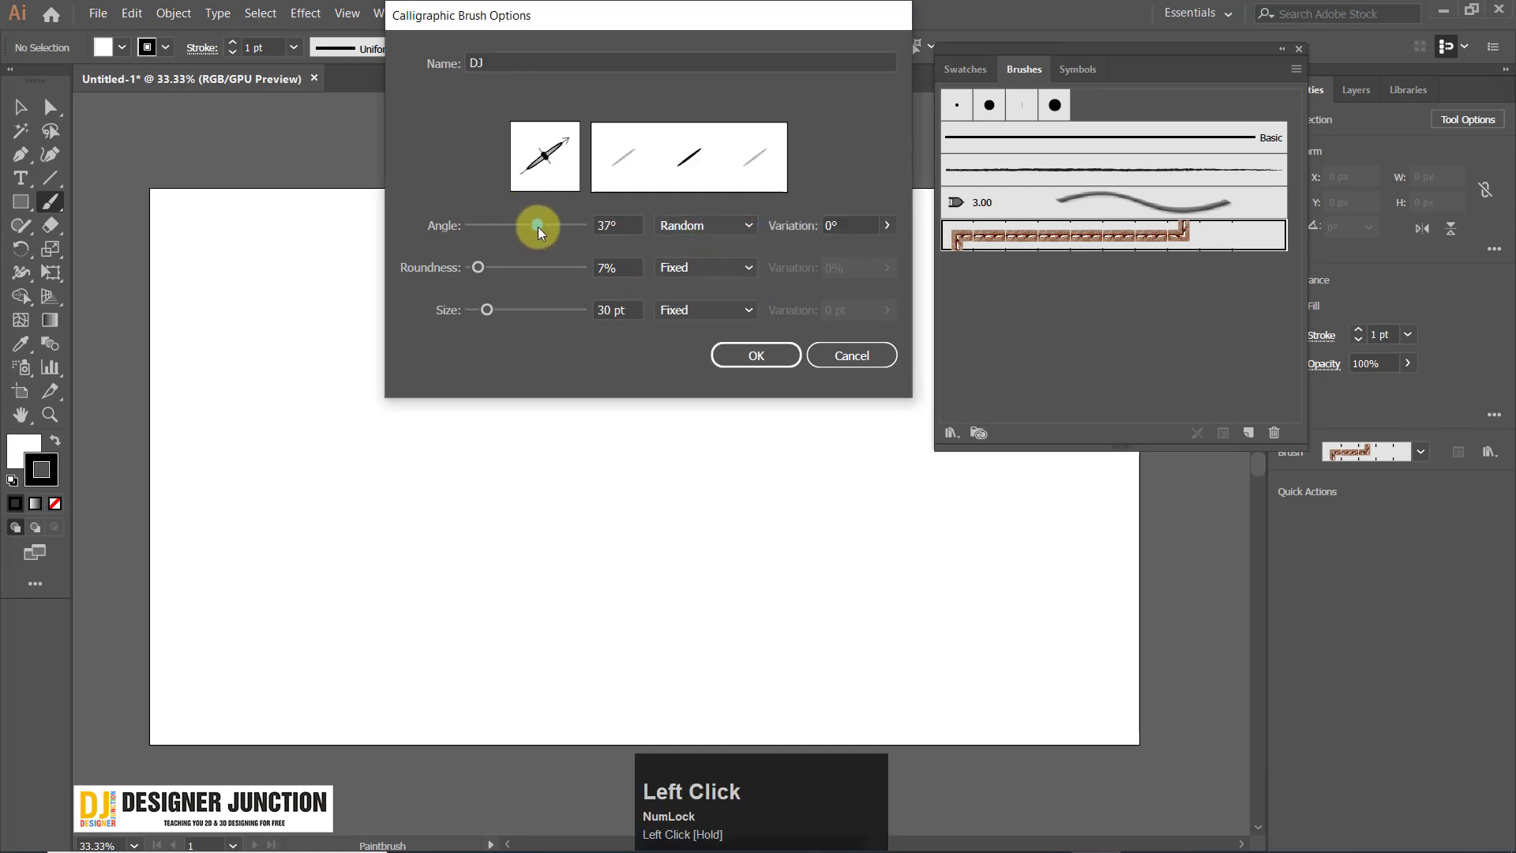
key("ctrl+z")
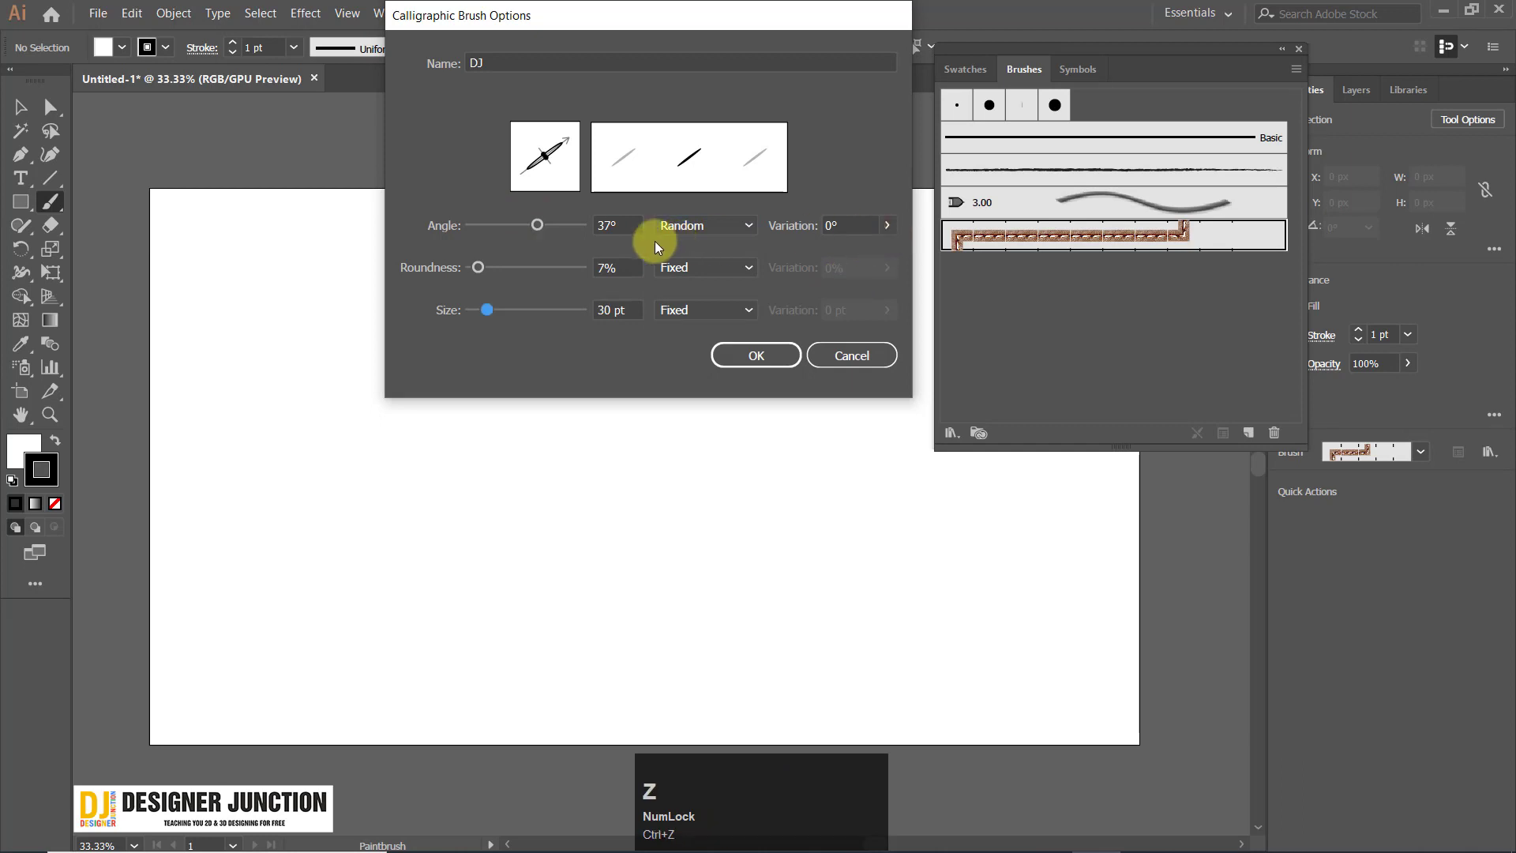
mouse_move(538, 225)
left_mouse_down()
mouse_move(513, 229)
mouse_move(543, 231)
left_mouse_up()
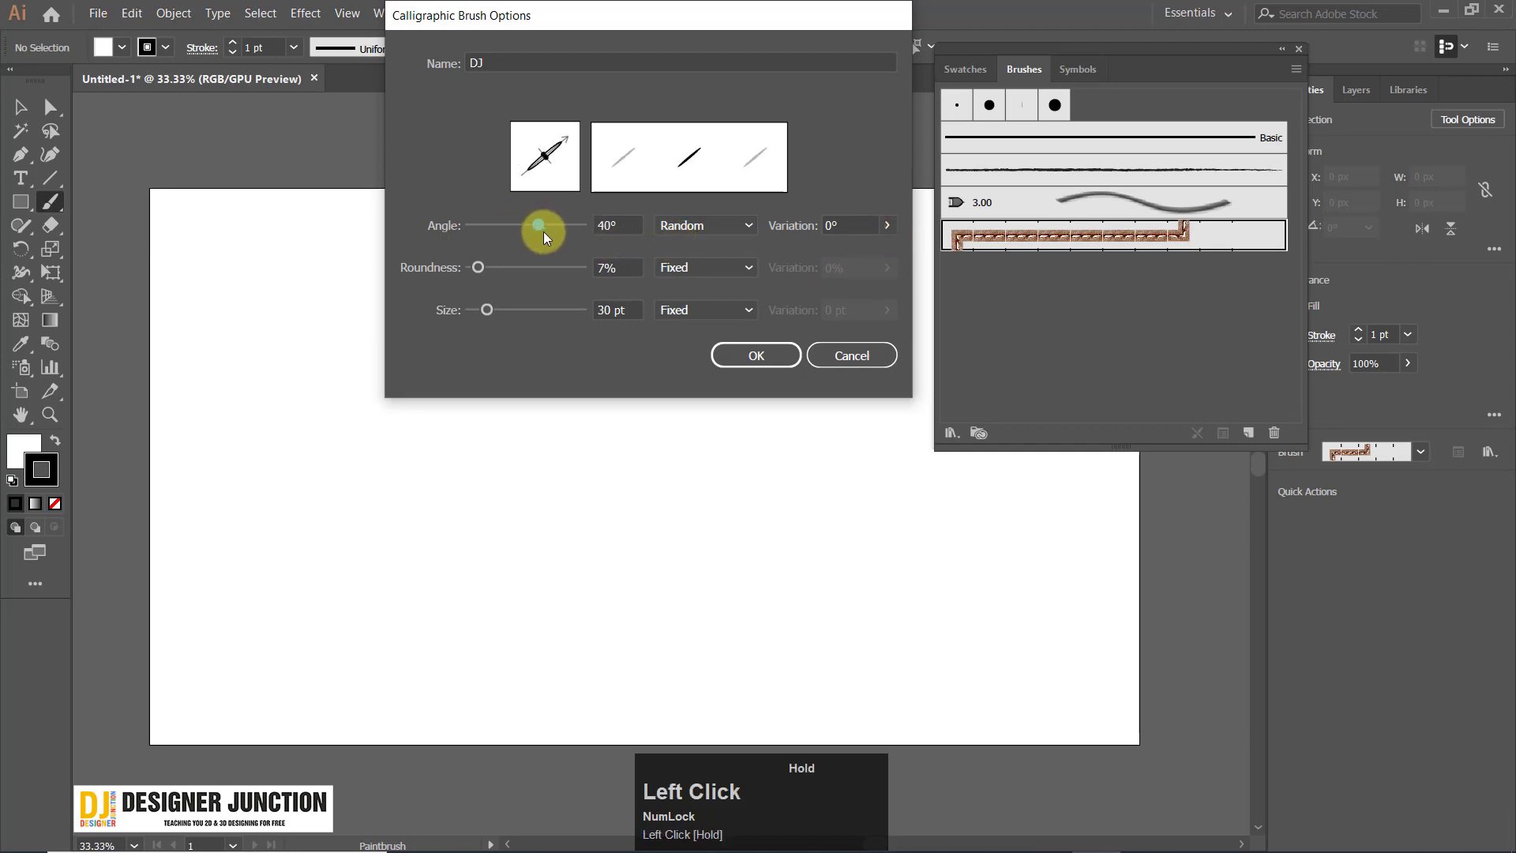
Try angle variations of 99° and 180° for the brush, and return the angle setting to Fixed.
left_click(888, 226)
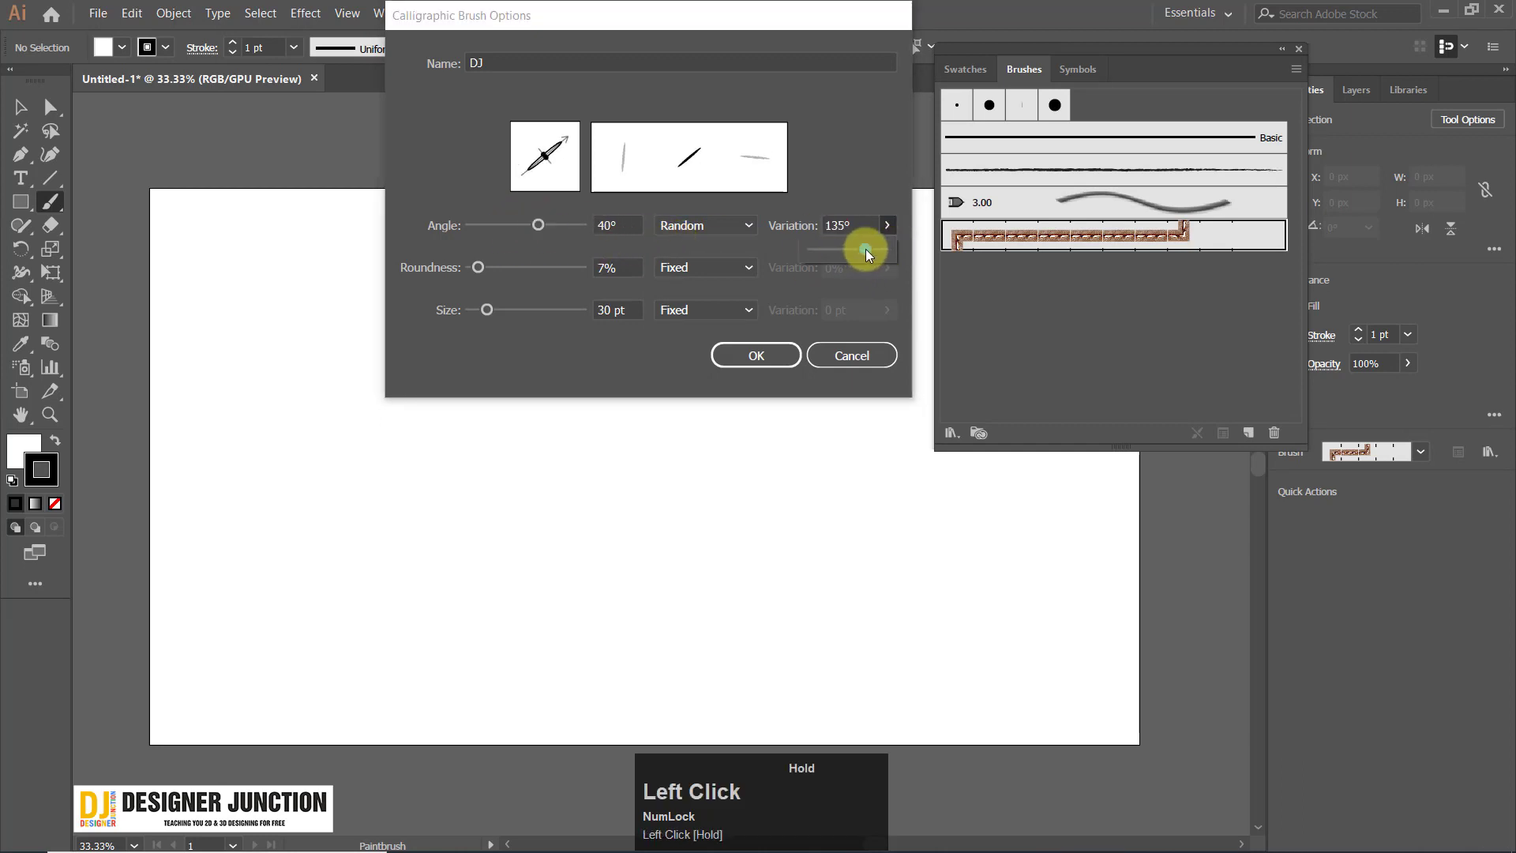
mouse_move(866, 251)
left_mouse_down()
mouse_move(811, 250)
mouse_move(888, 260)
mouse_move(837, 254)
mouse_move(852, 252)
left_mouse_up()
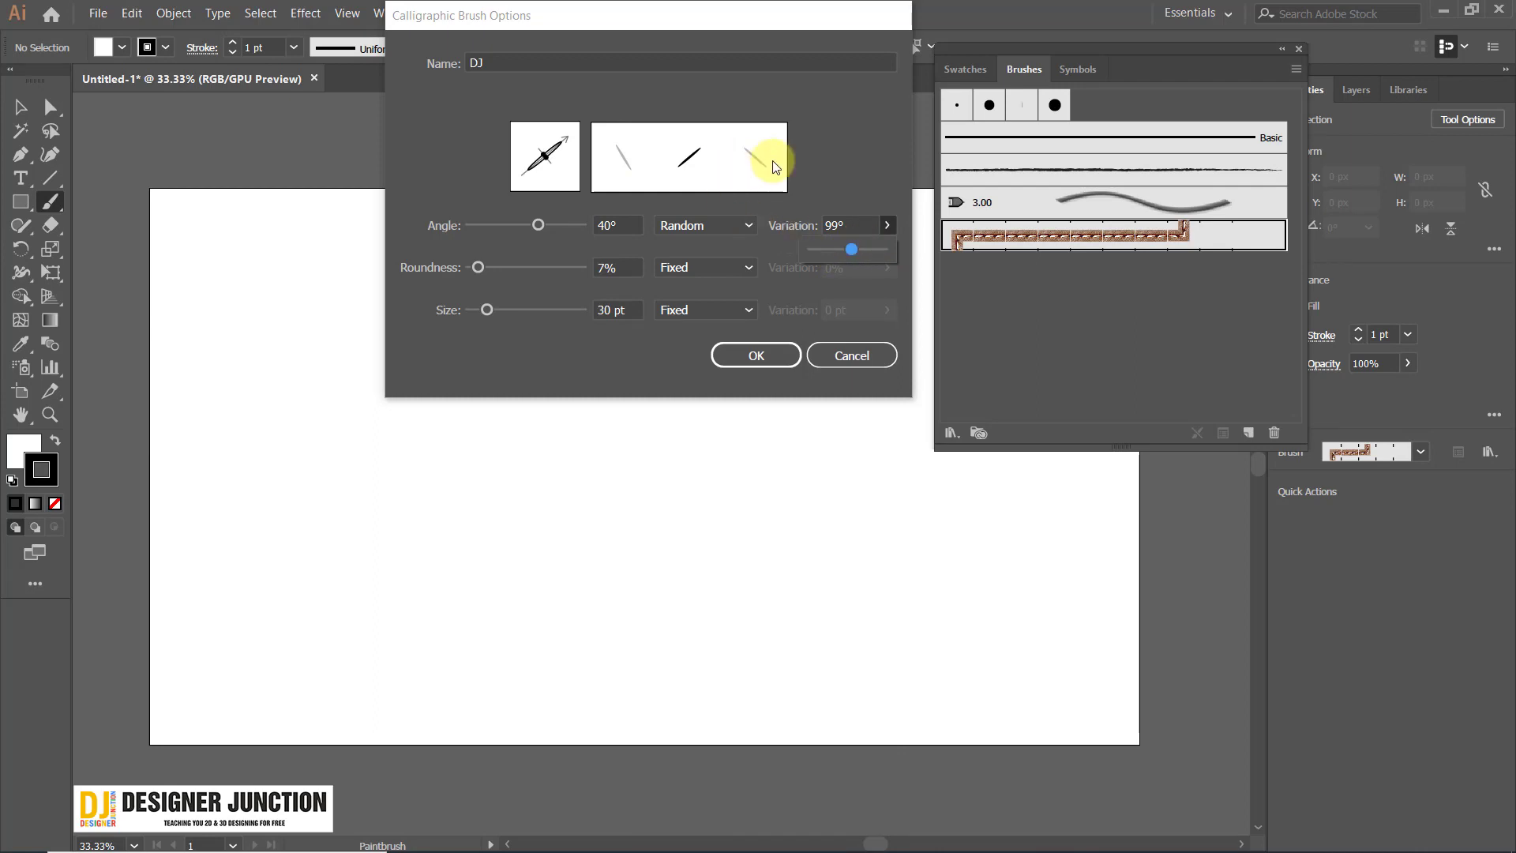
left_click_drag(851, 249, 889, 235)
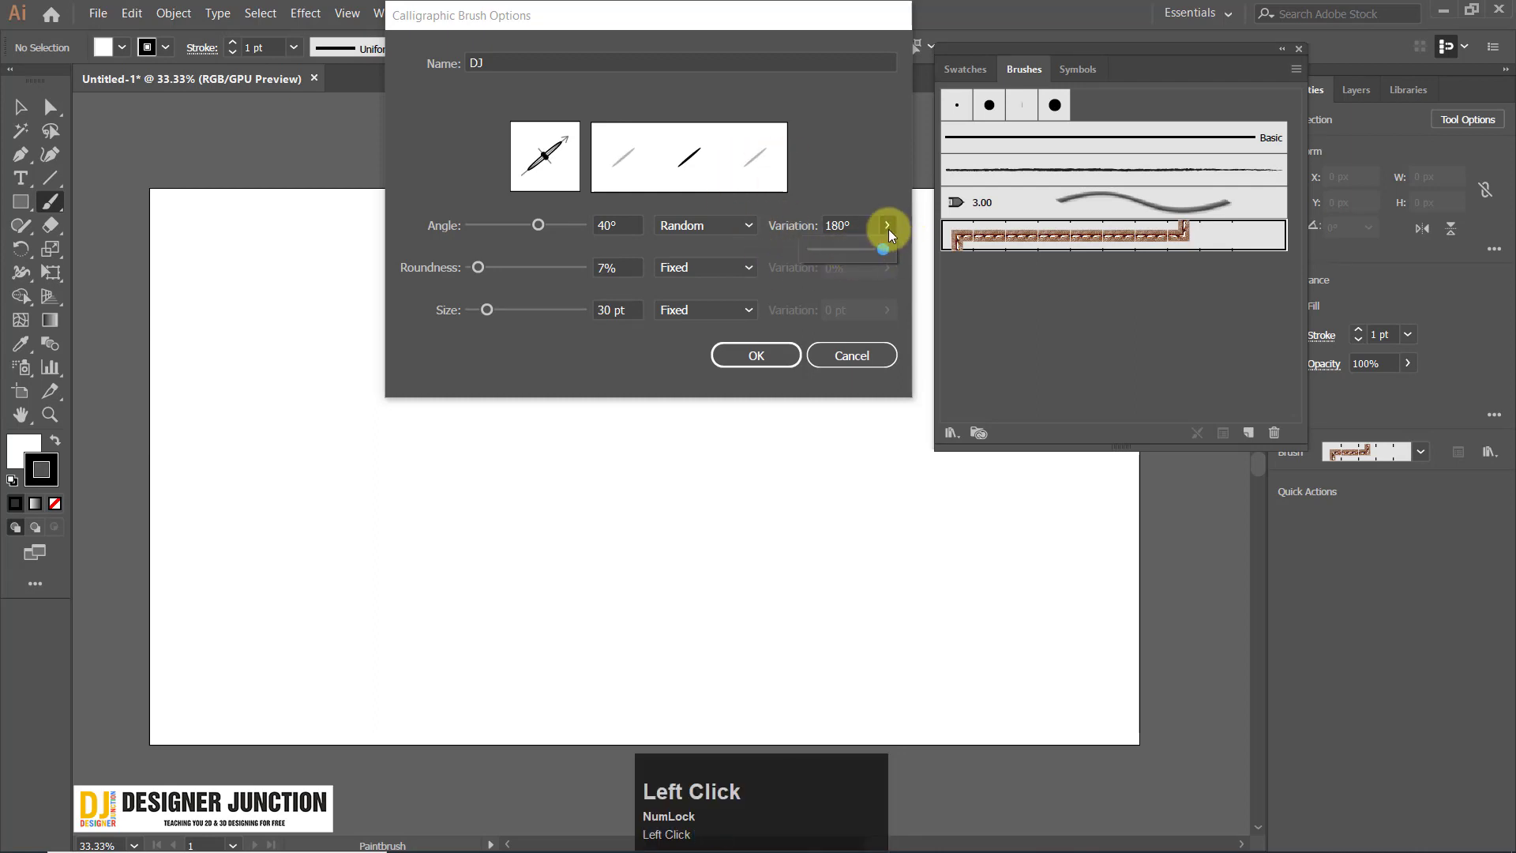
left_click(870, 227)
left_click(887, 229)
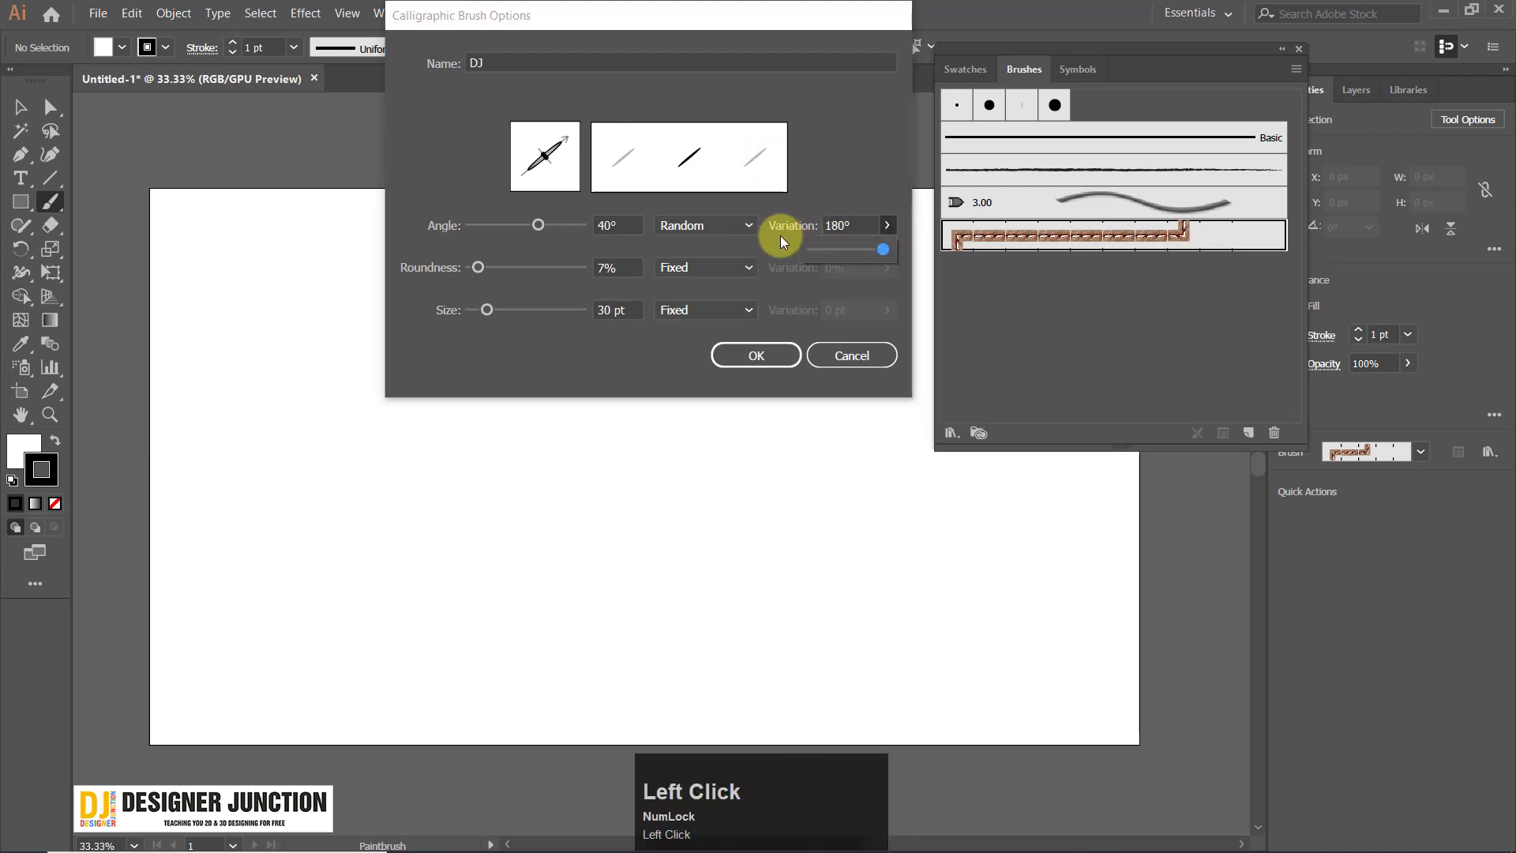
left_click(735, 226)
left_click(715, 245)
Check the control options for roundness, keep it Fixed, and create the DJ brush.
left_click(743, 272)
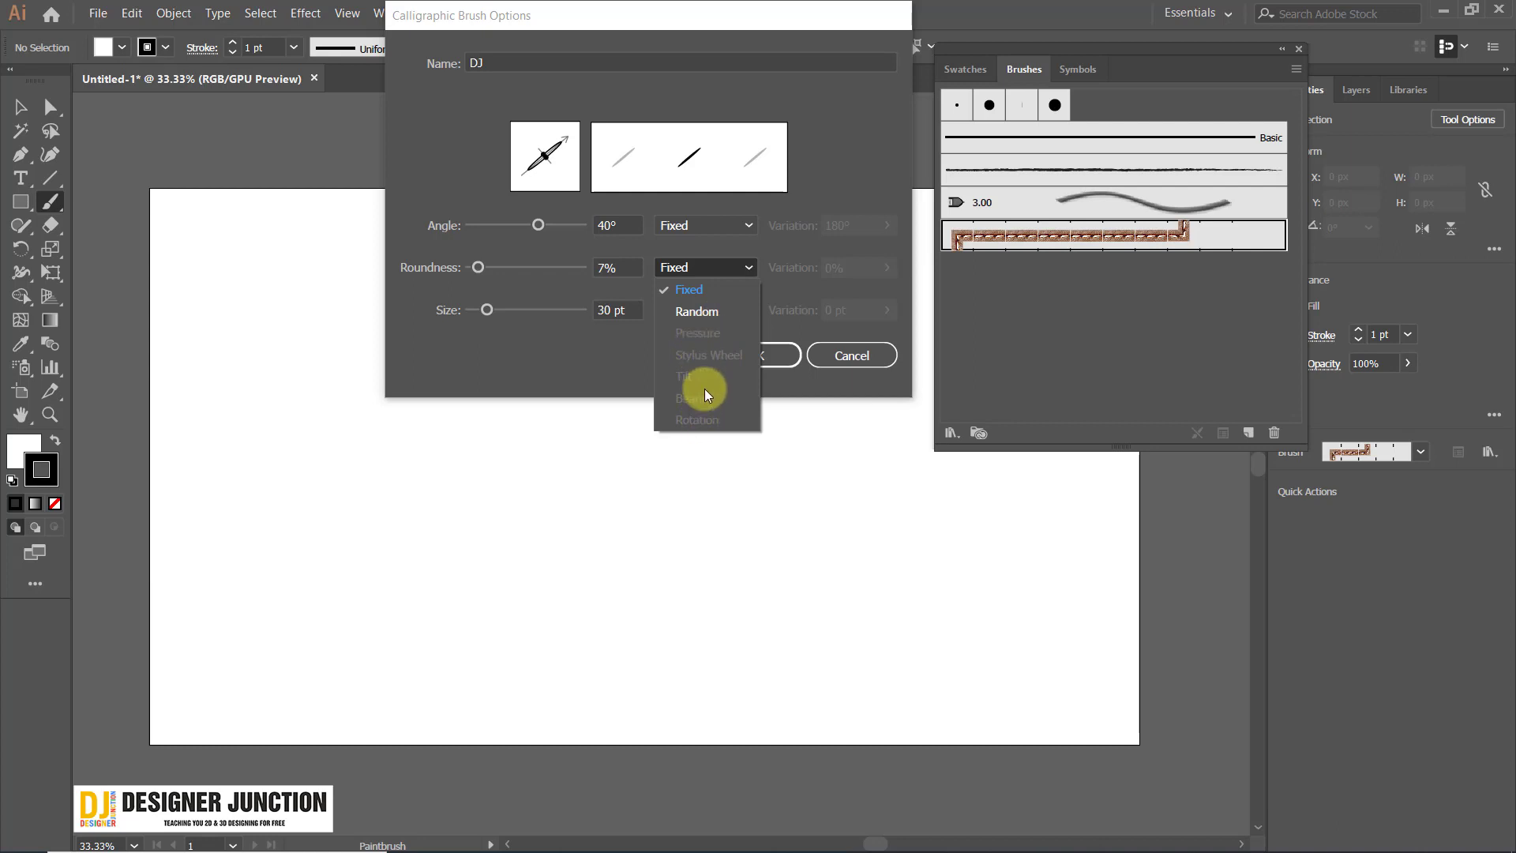
left_click(730, 272)
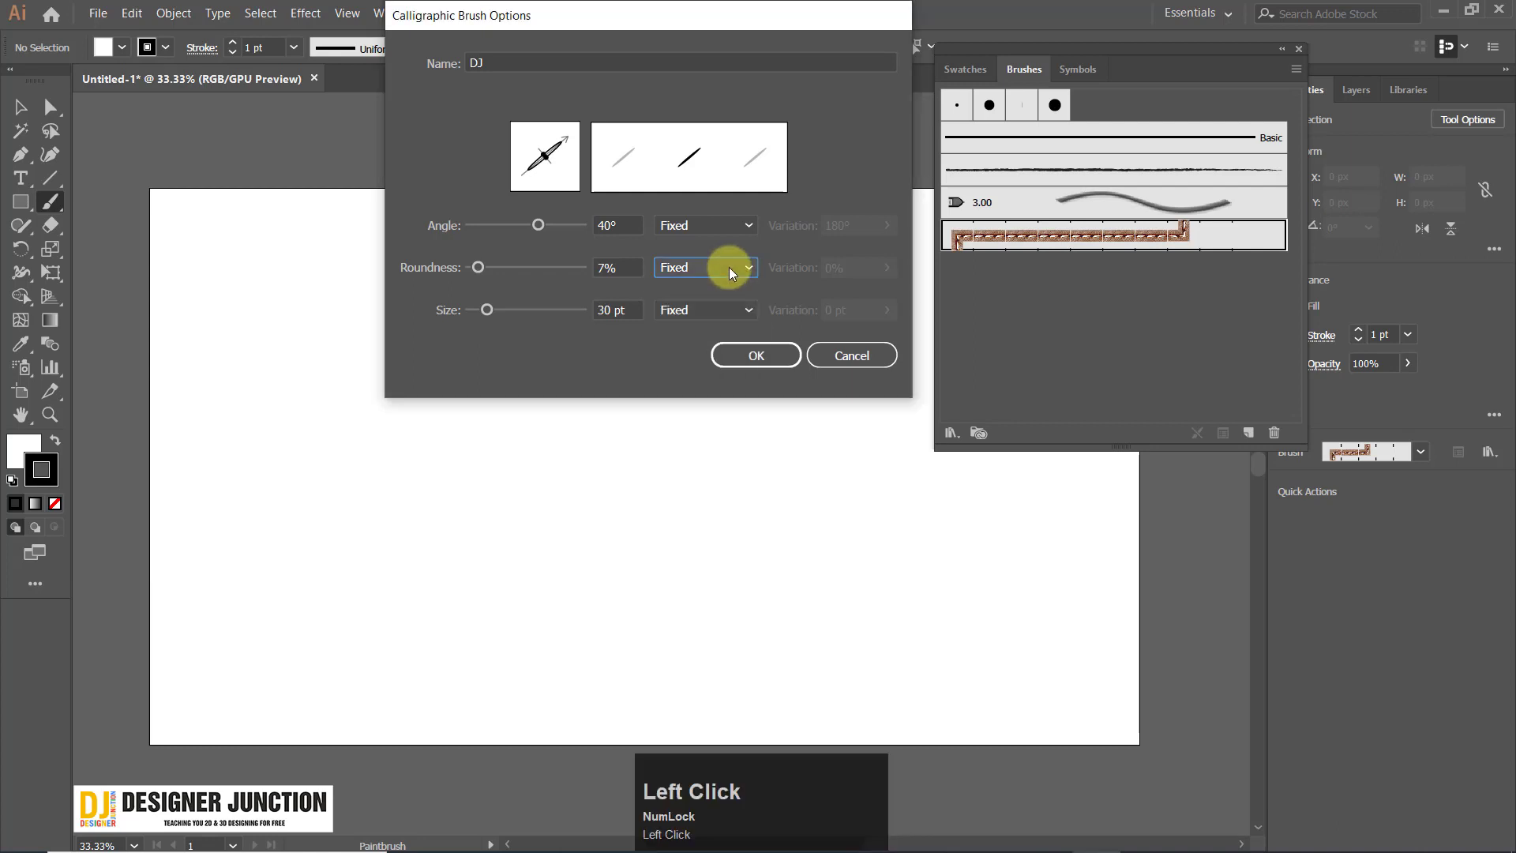
left_click(760, 357)
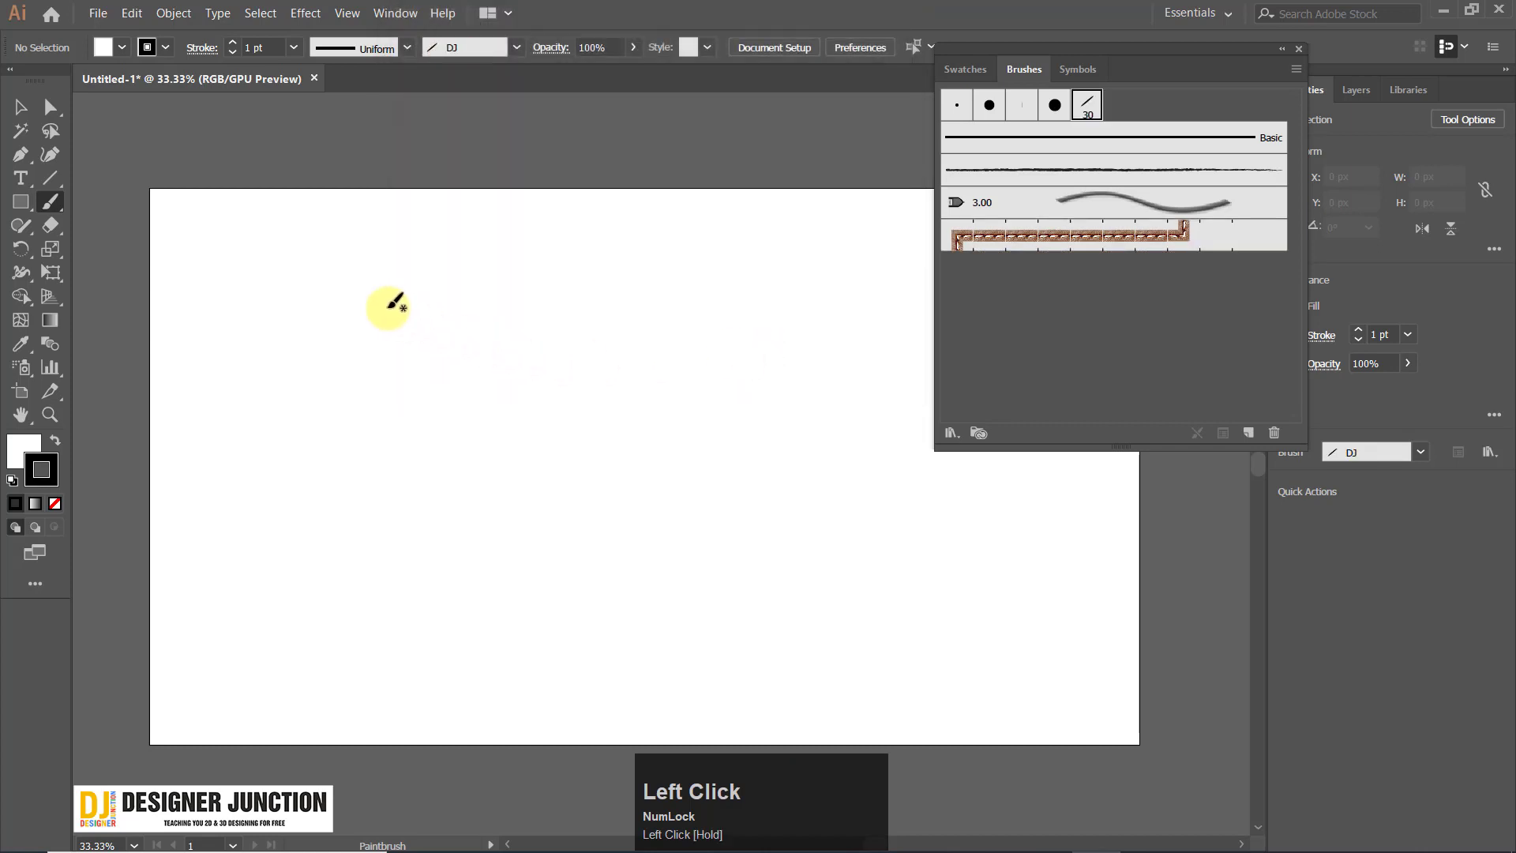
Paint two S-like curves and a Z-shaped stroke with the DJ brush, and undo all three.
mouse_move(342, 312)
left_mouse_down()
mouse_move(402, 301)
mouse_move(386, 416)
mouse_move(324, 484)
mouse_move(344, 541)
mouse_move(394, 520)
left_mouse_up()
mouse_move(543, 291)
left_mouse_down()
mouse_move(511, 591)
mouse_move(626, 600)
left_mouse_up()
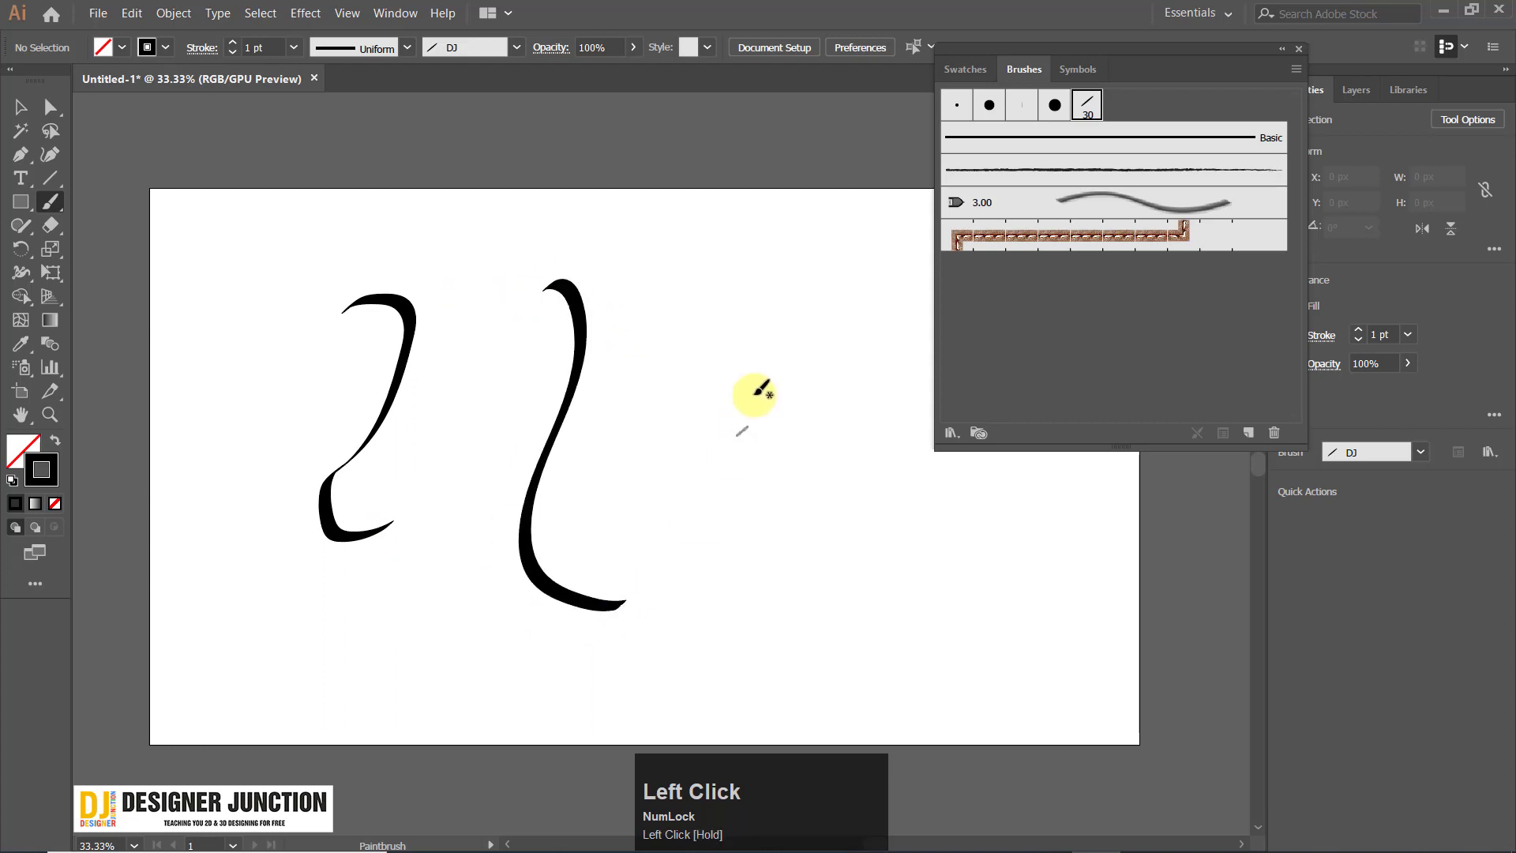
mouse_move(681, 353)
left_mouse_down()
mouse_move(734, 335)
mouse_move(849, 349)
mouse_move(562, 545)
mouse_move(972, 538)
left_mouse_up()
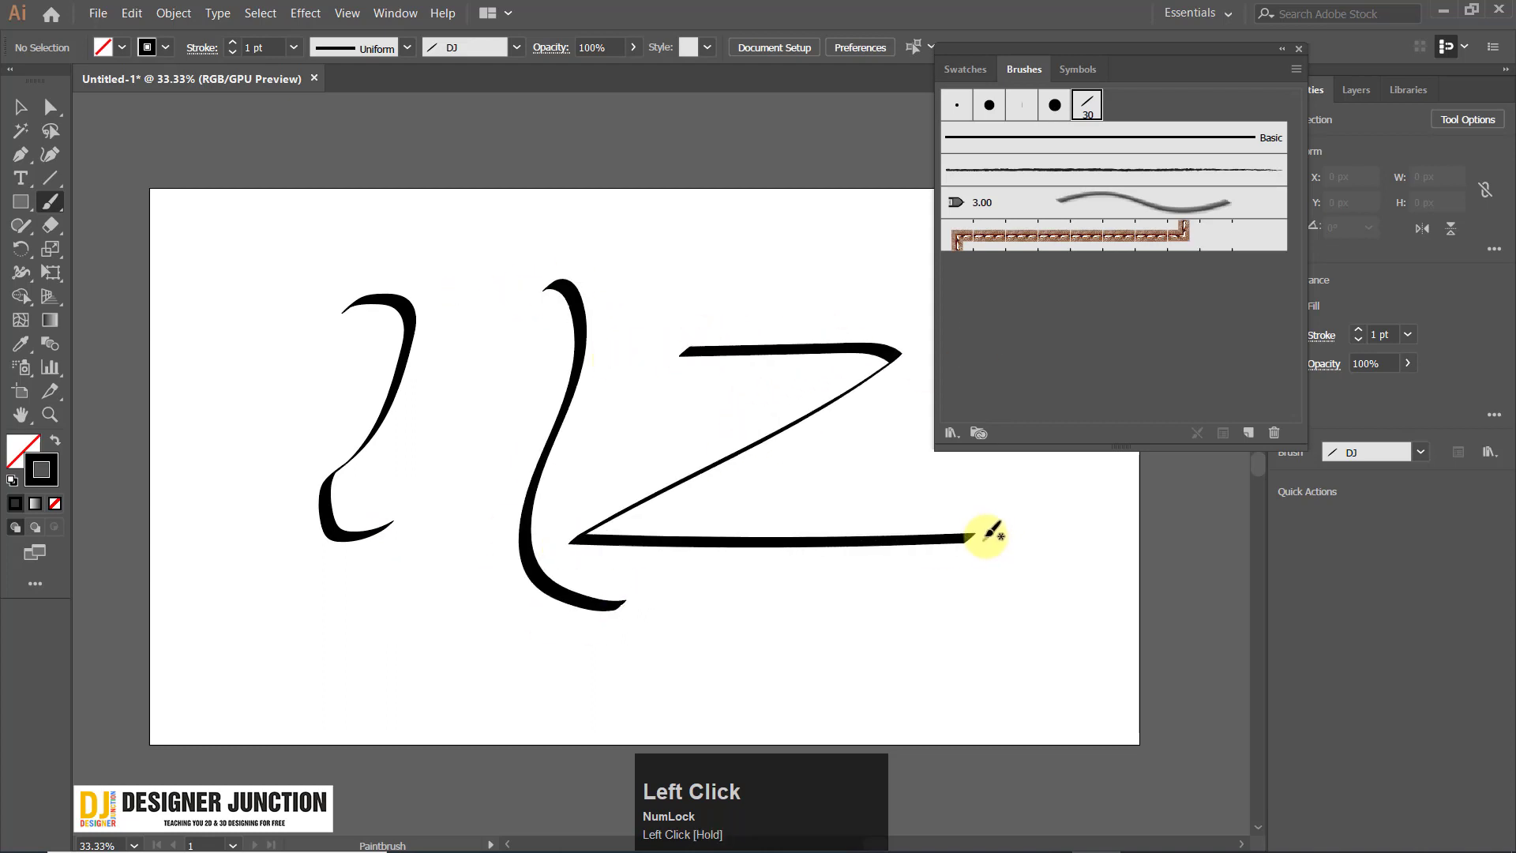
key("ctrl+z")
key("ctrl+z")
key("ctrl+z")
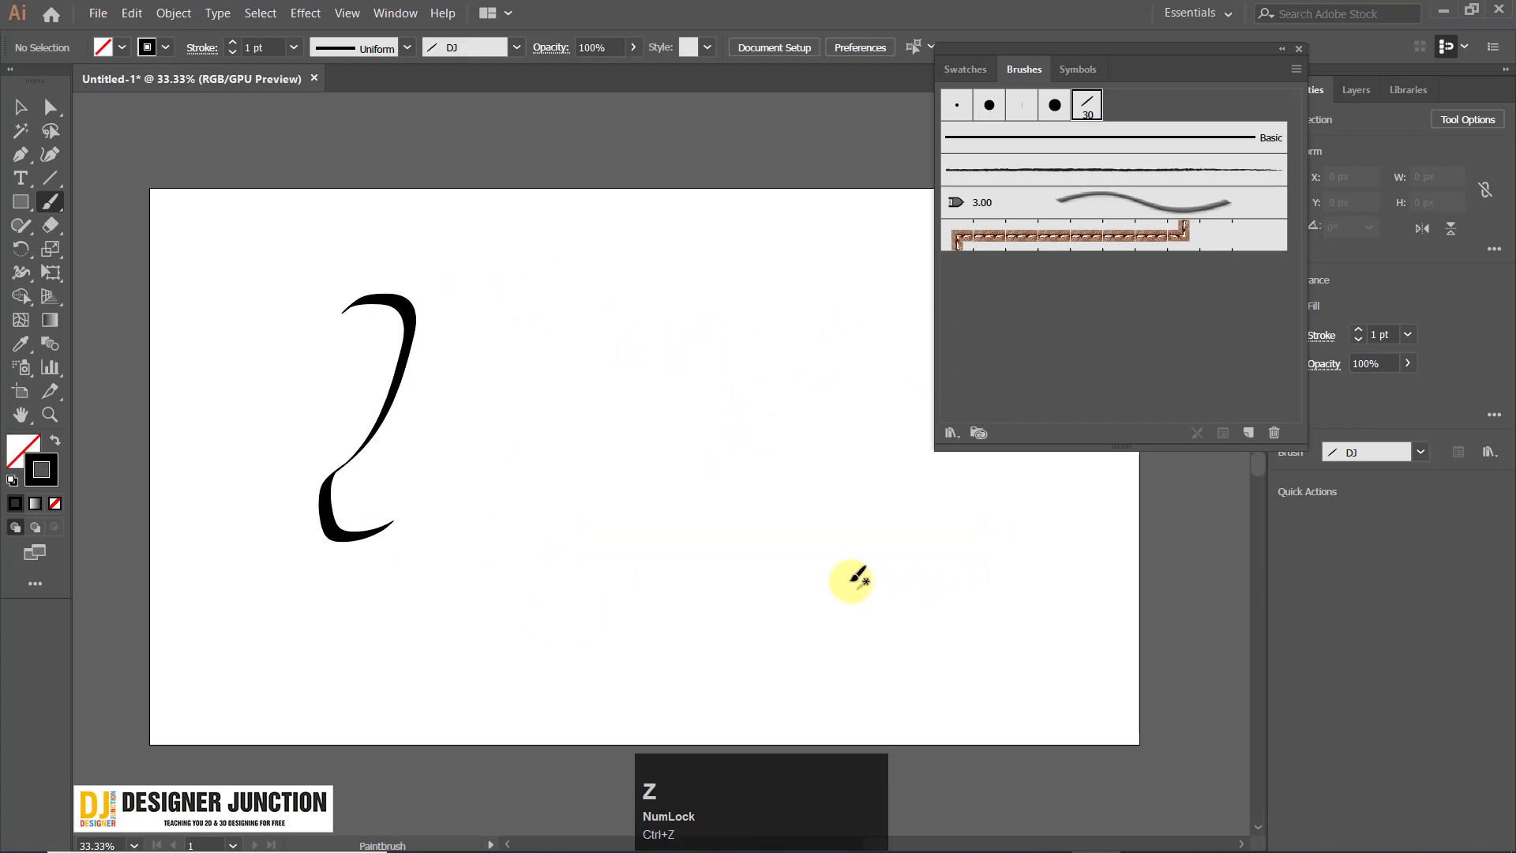
key("alt")
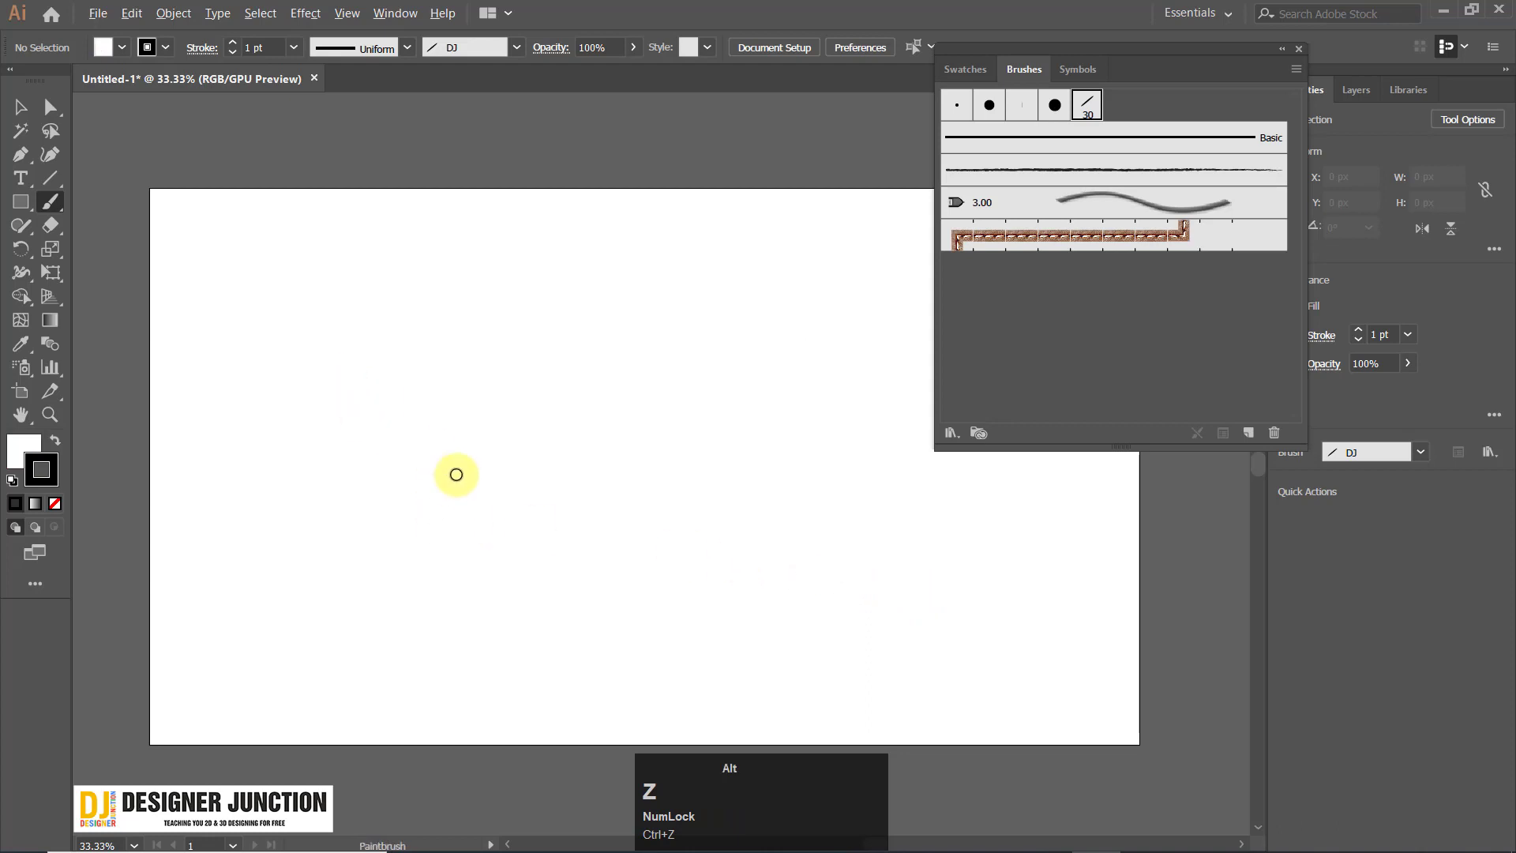
Paint a large letter D, a letter J and a long wavy underline beneath them with the DJ brush.
scroll(456, 474, "up", 3)
scroll(456, 475, "down", 4)
scroll(457, 474, "up", 1)
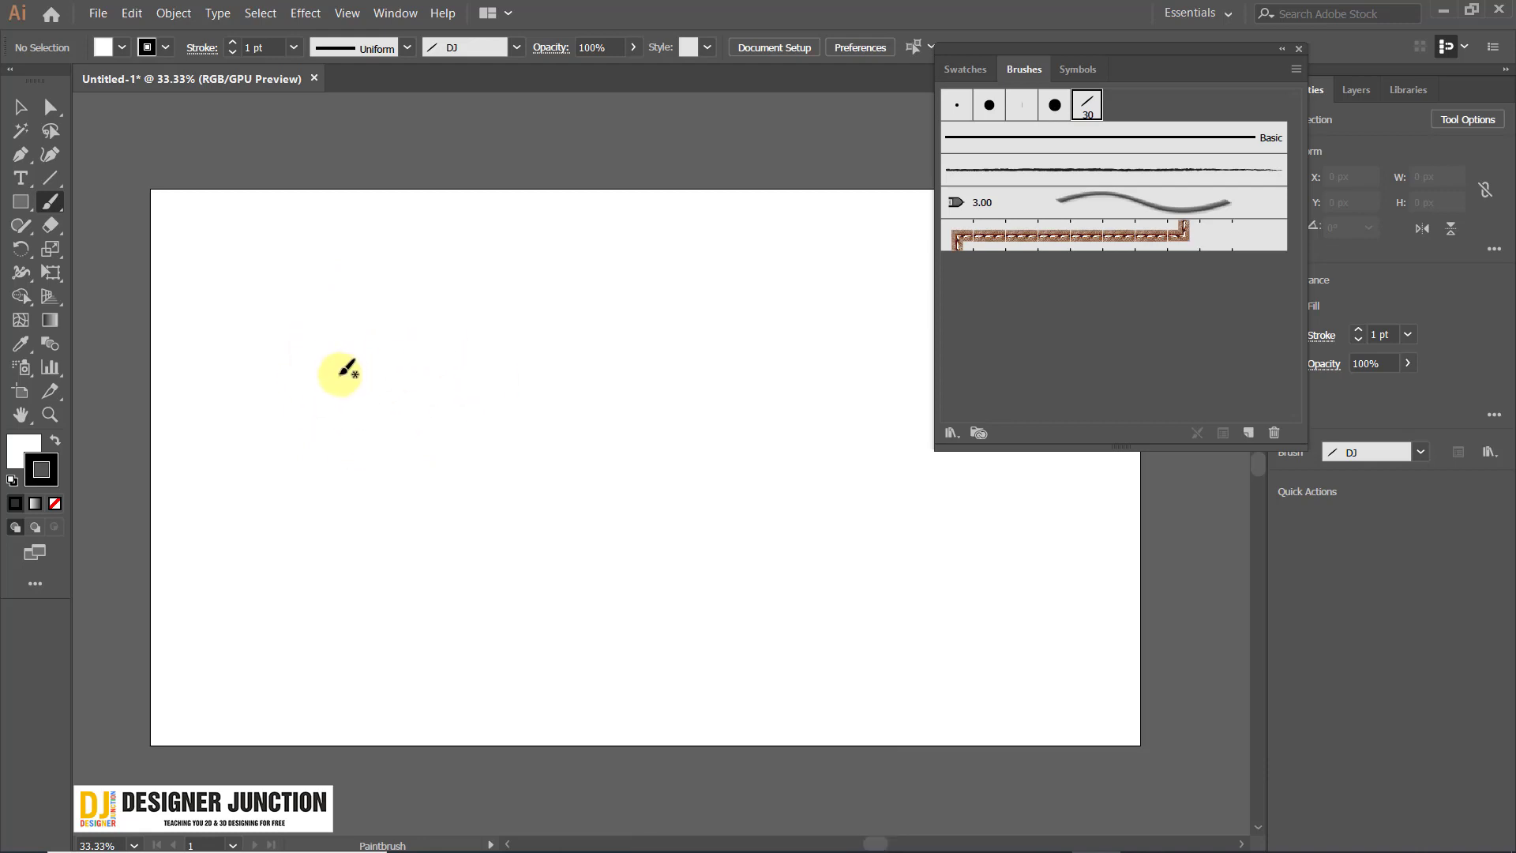
mouse_move(314, 383)
left_mouse_down()
mouse_move(325, 348)
mouse_move(600, 341)
mouse_move(416, 514)
left_mouse_up()
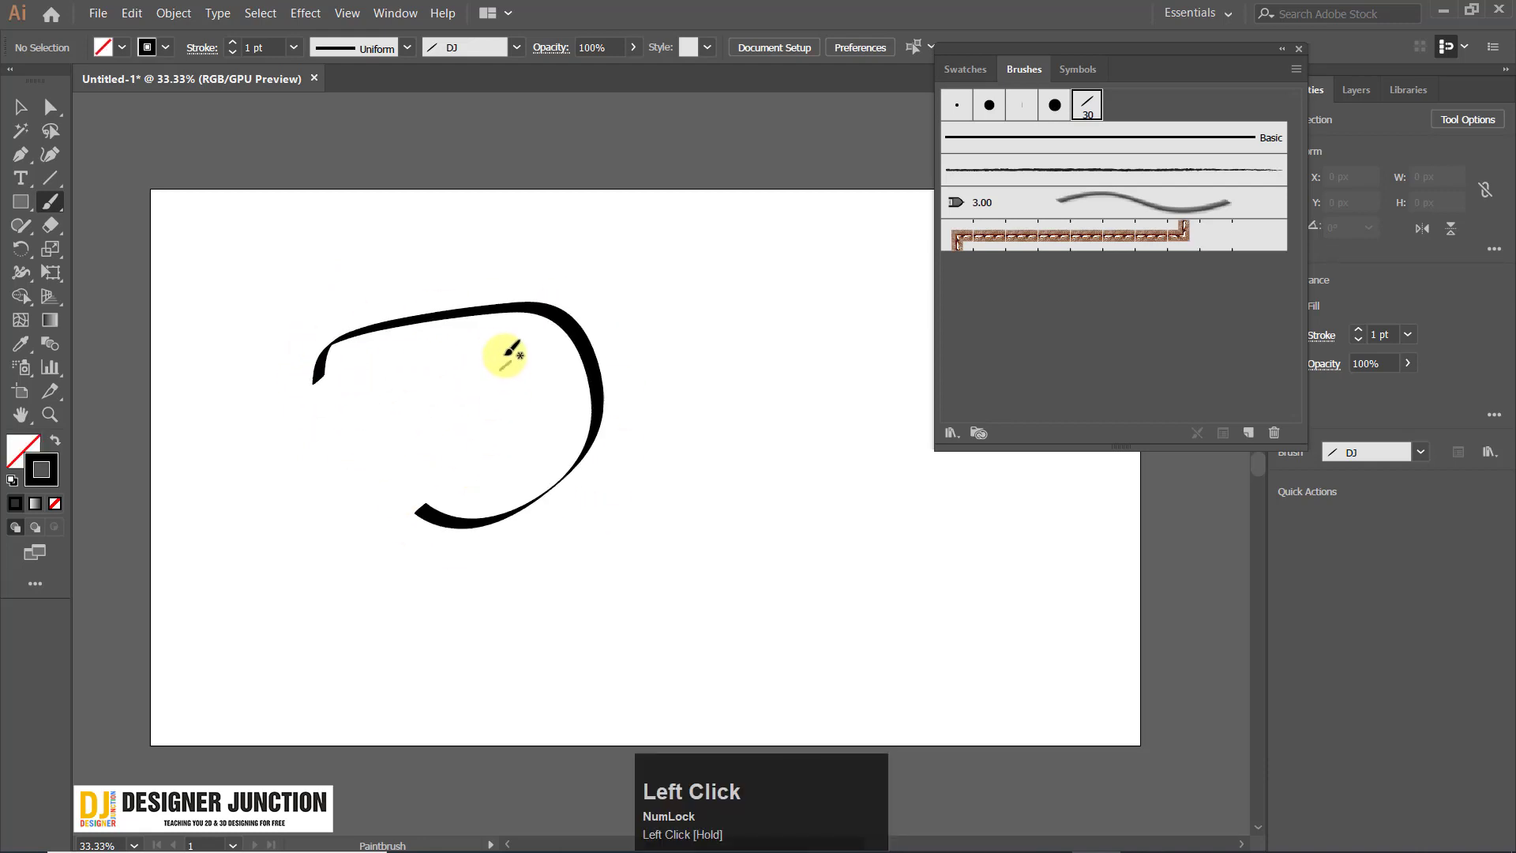
left_click_drag(469, 311, 468, 497)
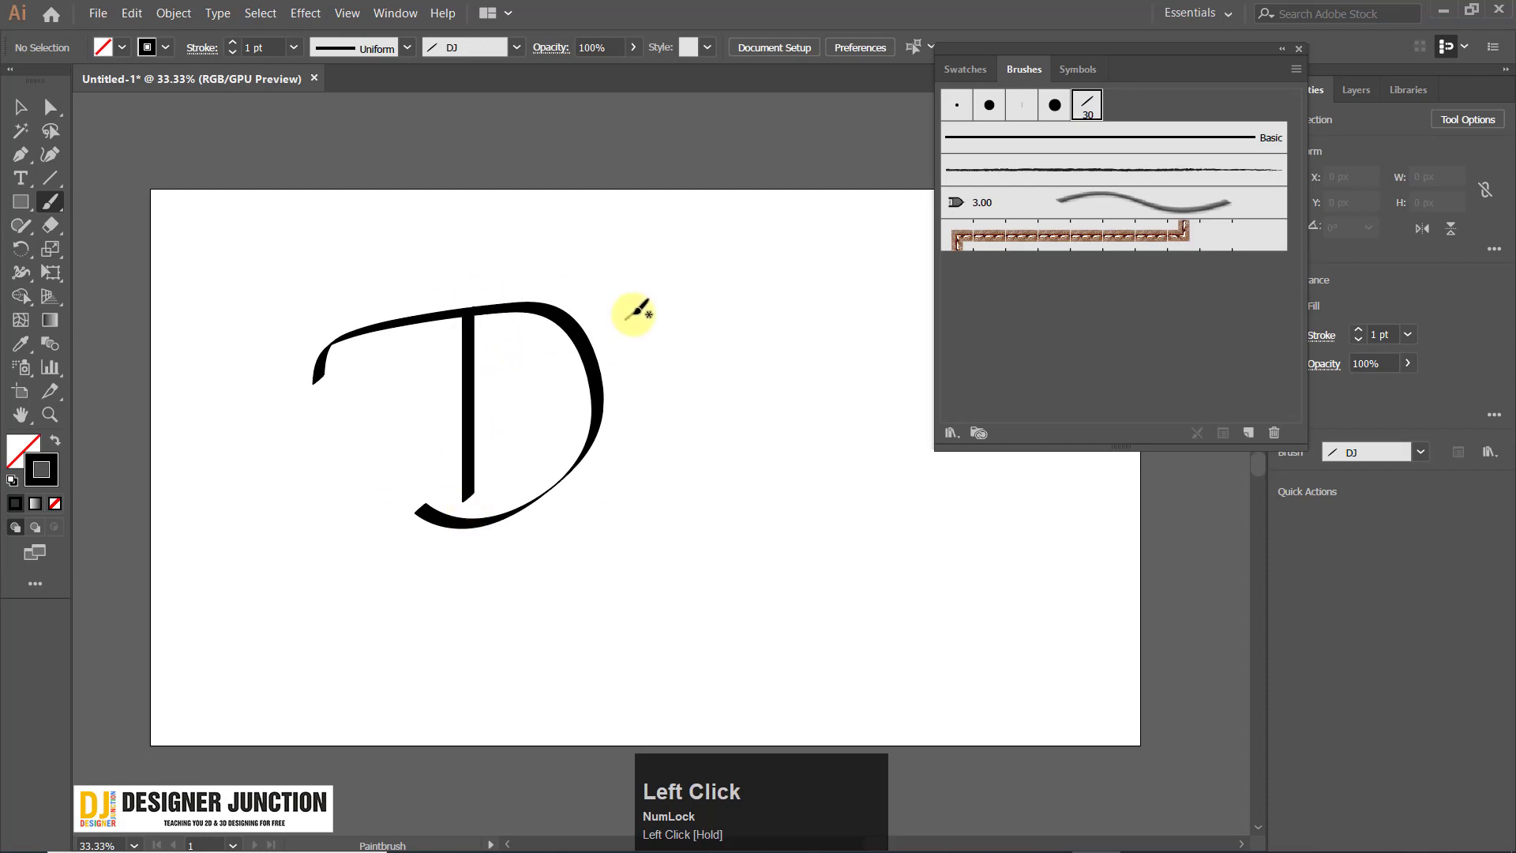
mouse_move(716, 254)
left_mouse_down()
mouse_move(738, 353)
mouse_move(676, 469)
left_mouse_up()
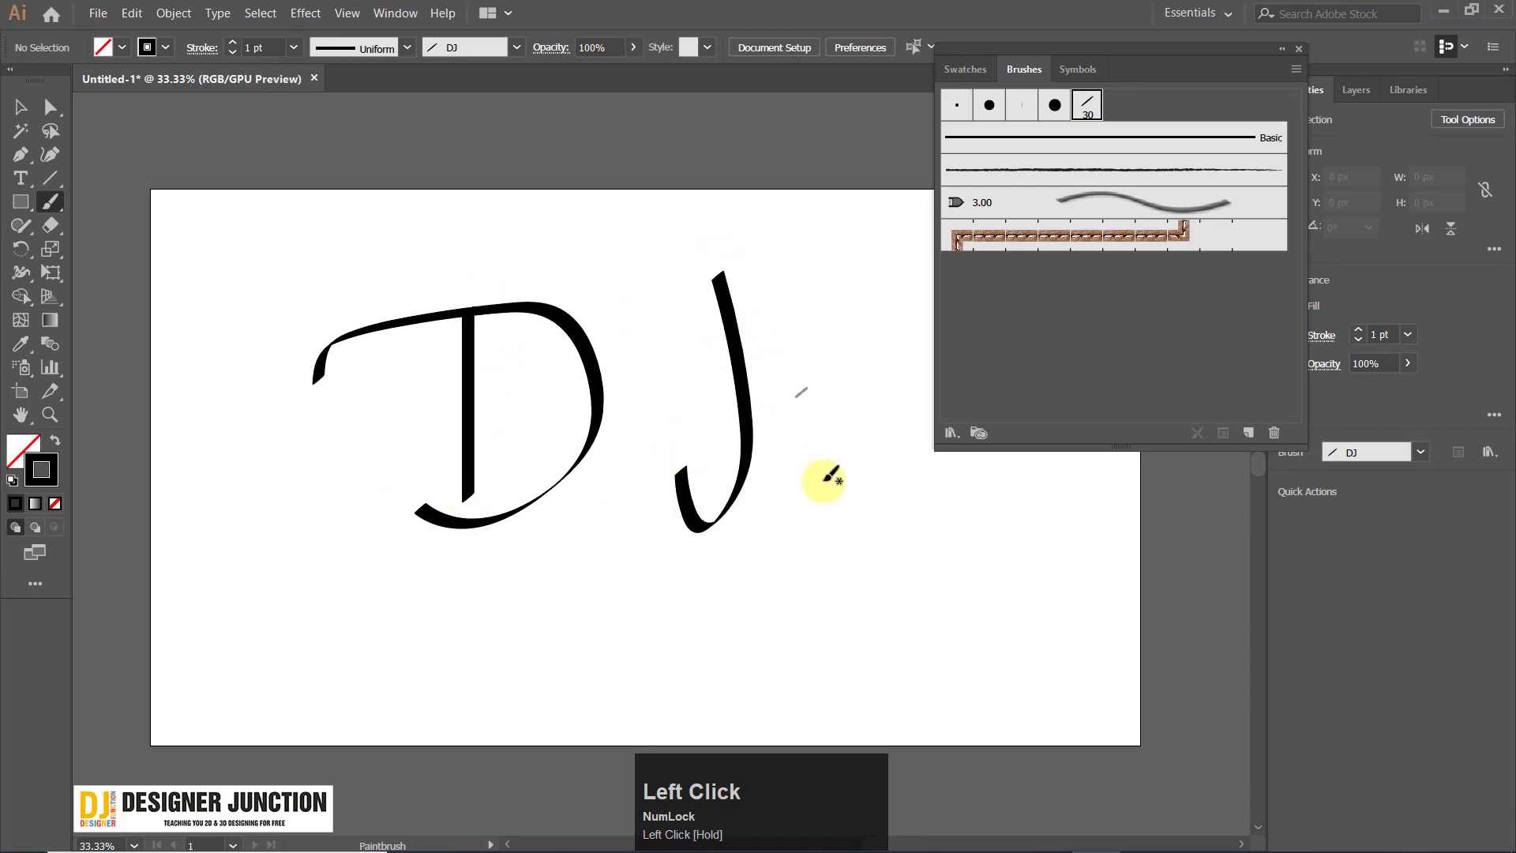
mouse_move(271, 524)
left_mouse_down()
mouse_move(344, 578)
mouse_move(847, 533)
mouse_move(887, 559)
left_mouse_up()
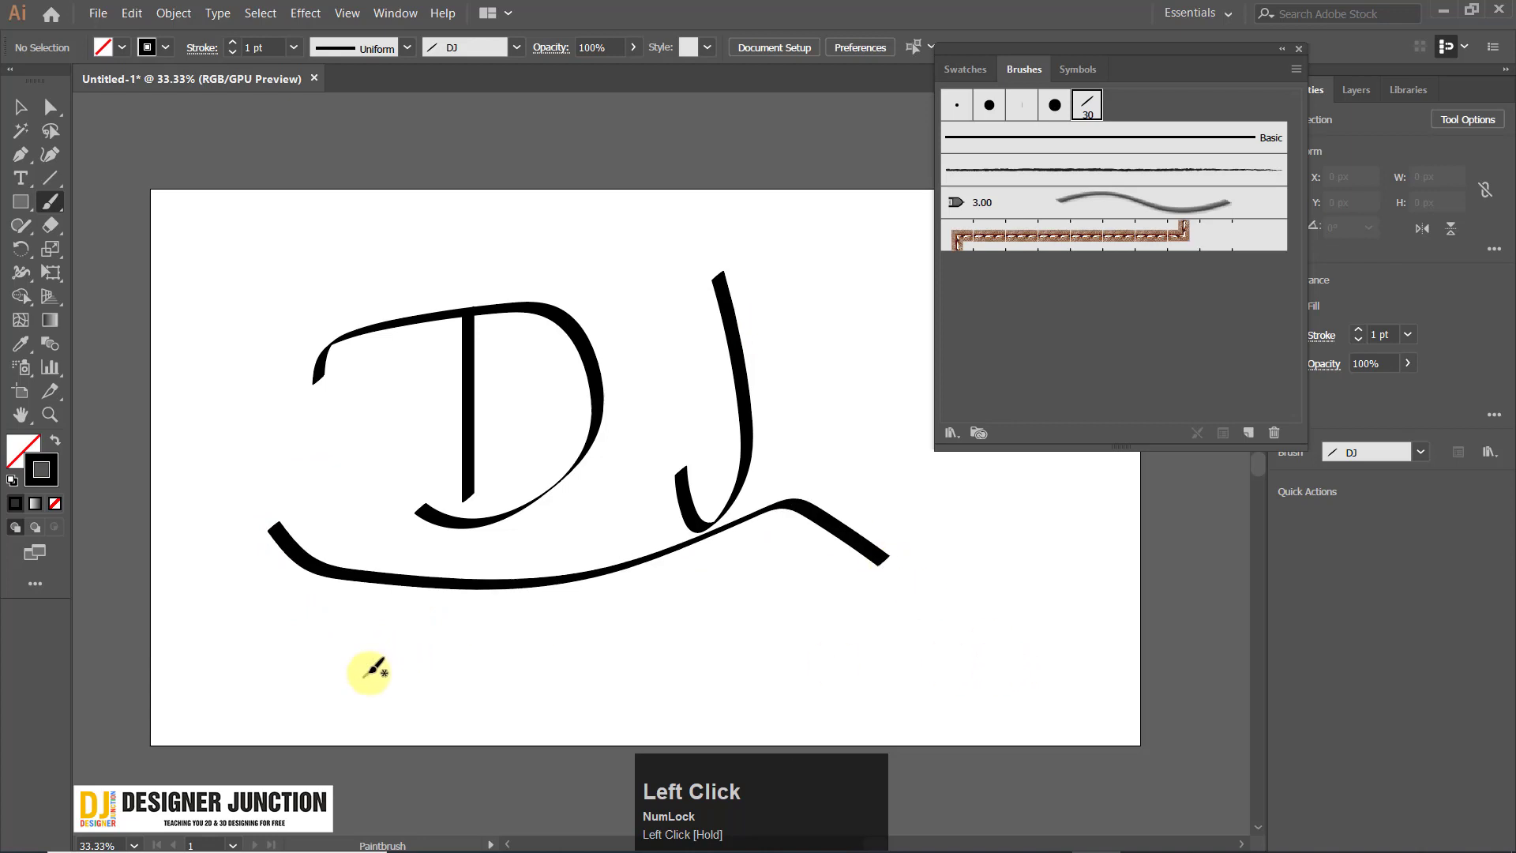
Undo all the brush strokes forming the D, the J and the underline.
key("ctrl")
key("ctrl+z")
key("ctrl+z")
key("ctrl+z")
key("ctrl+z")
key("ctrl+z")
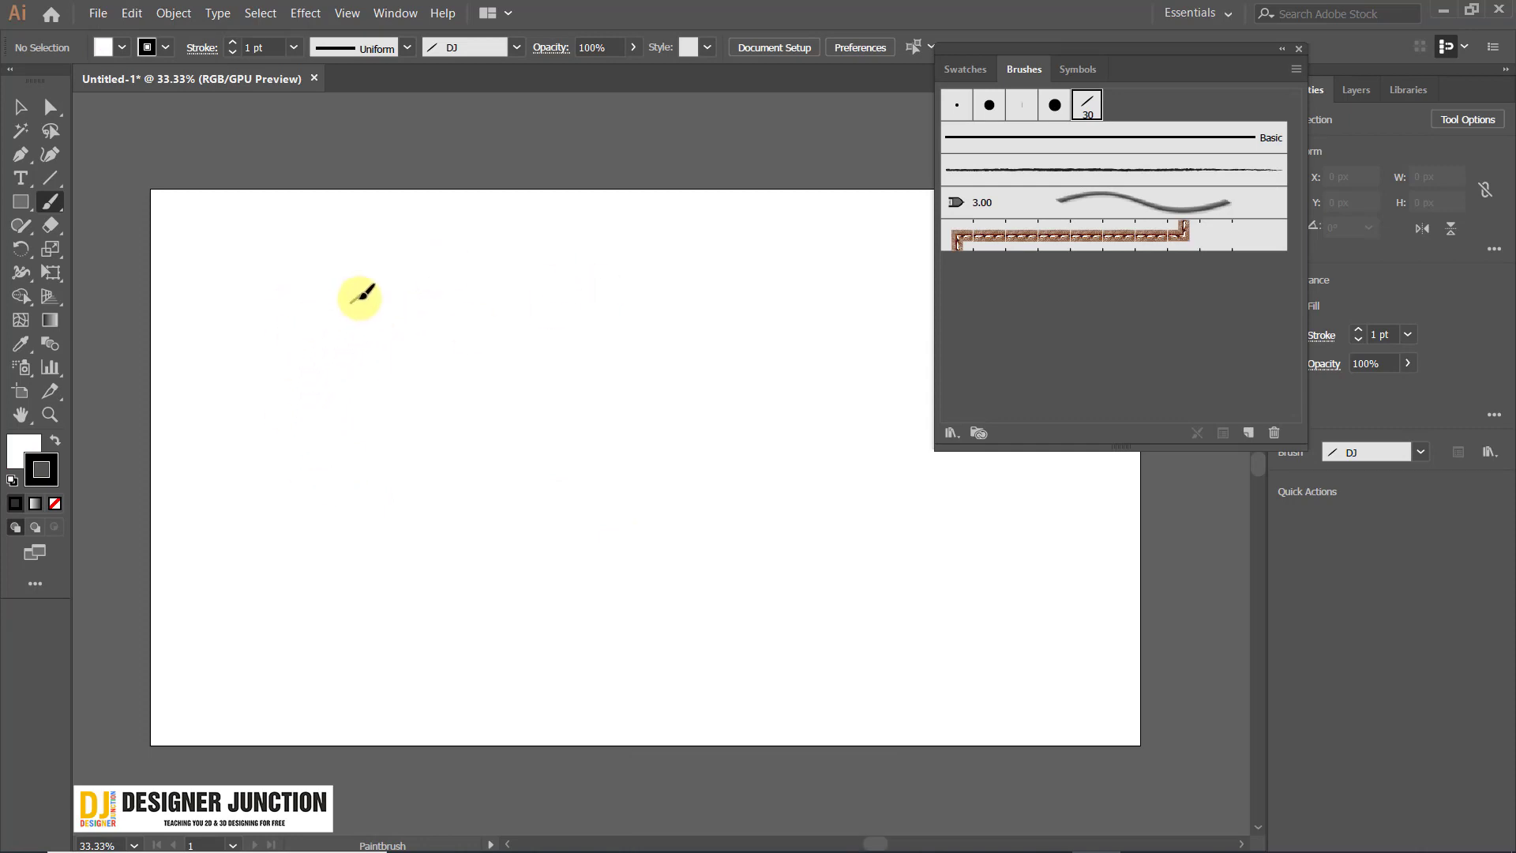
Paint several curved and loop-like test strokes with the DJ brush, and undo them all.
mouse_move(353, 298)
left_mouse_down()
mouse_move(706, 474)
mouse_move(399, 556)
left_mouse_up()
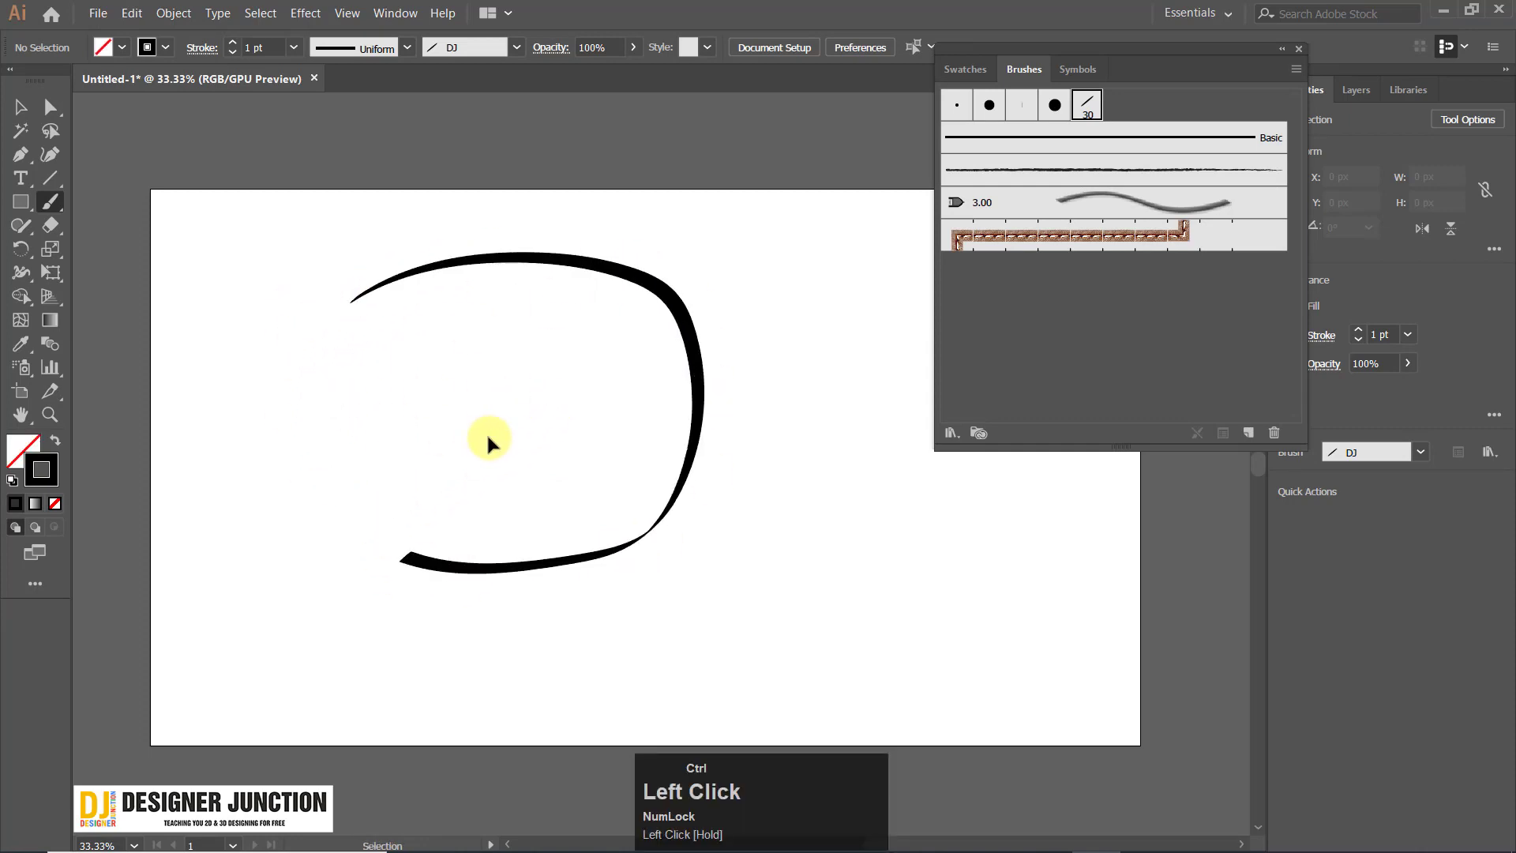
key("ctrl+z")
mouse_move(389, 385)
left_mouse_down()
mouse_move(399, 355)
mouse_move(590, 530)
left_mouse_up()
key("ctrl+z")
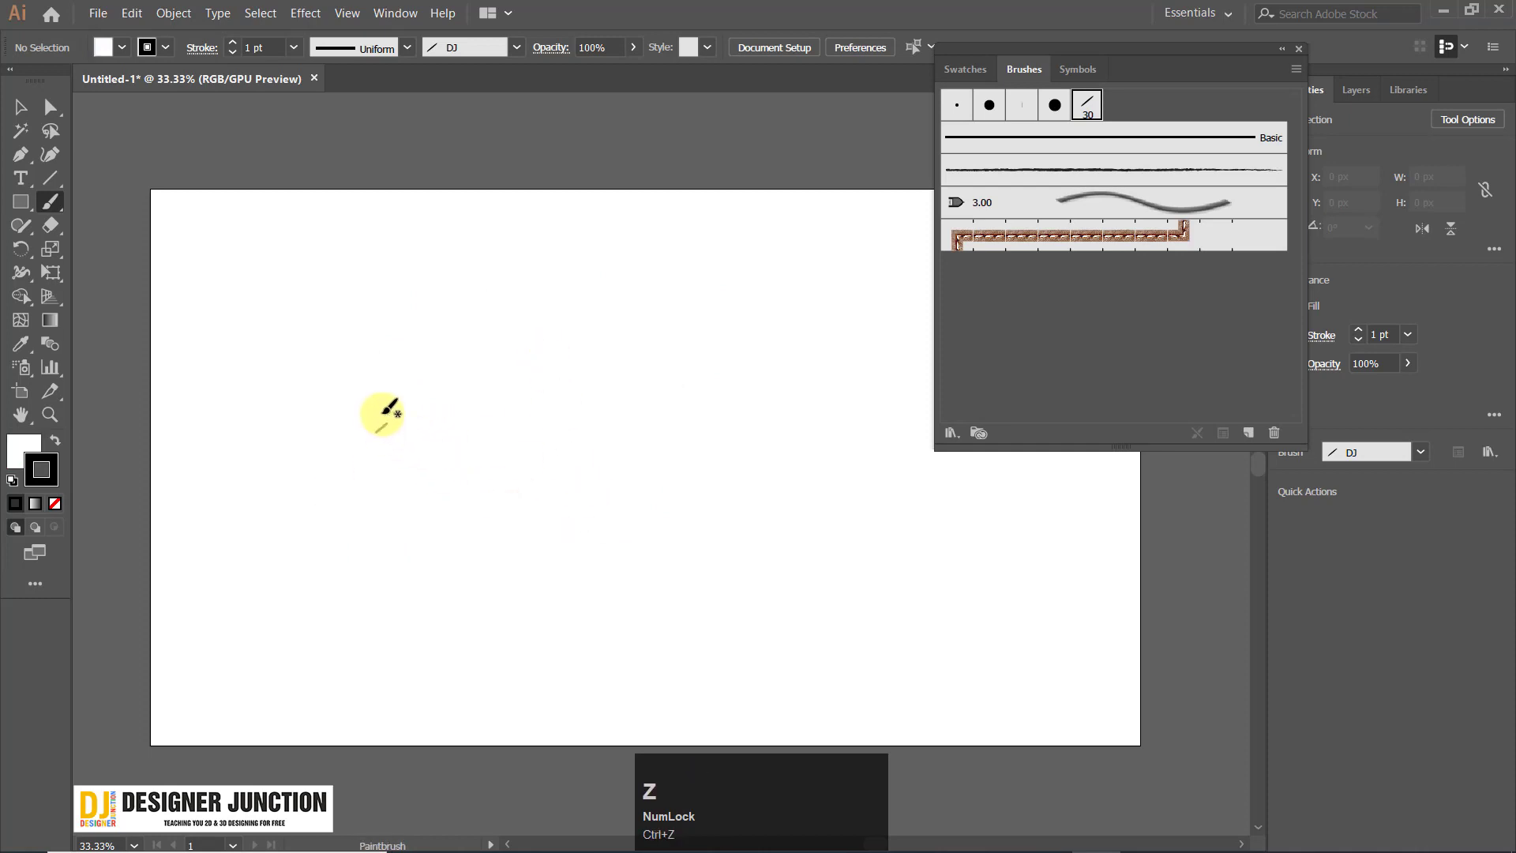
mouse_move(389, 377)
left_mouse_down()
mouse_move(416, 653)
mouse_move(387, 517)
left_mouse_up()
key("ctrl+z")
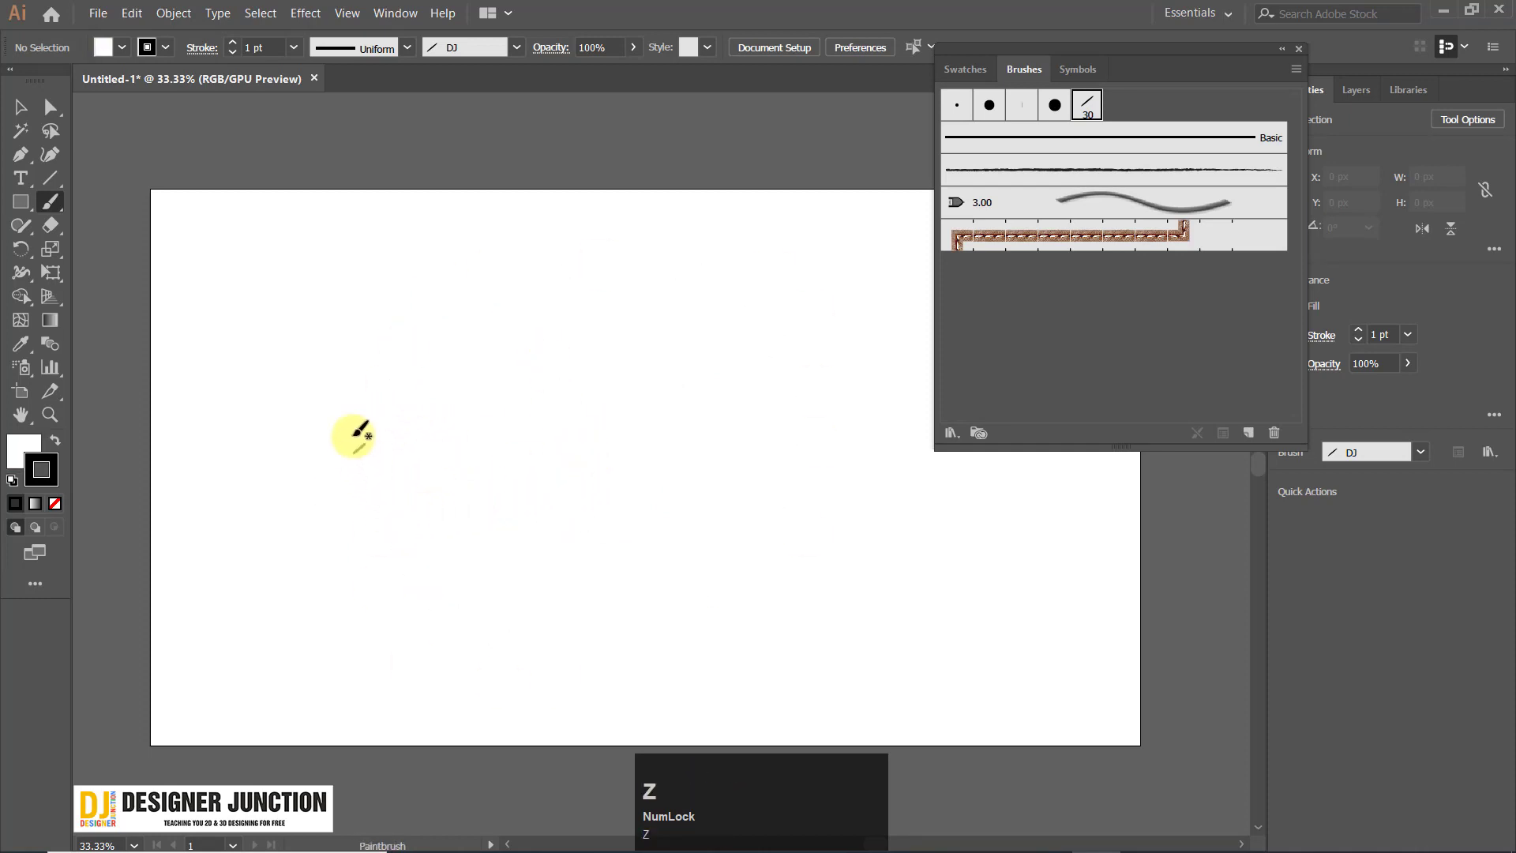
left_click_drag(381, 385, 372, 626)
left_click_drag(501, 298, 463, 524)
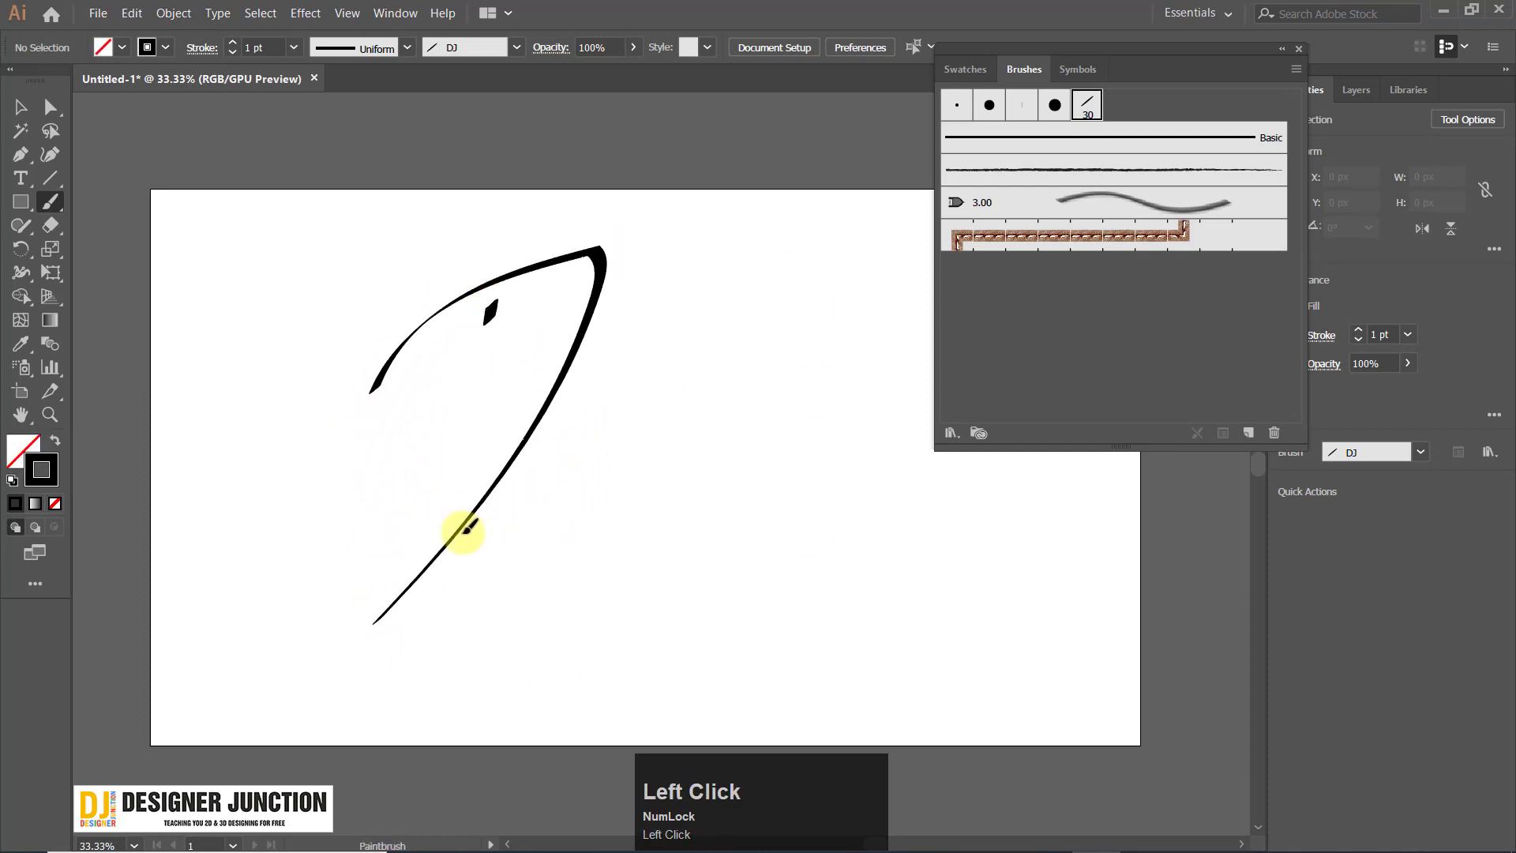
key("ctrl+z")
key("ctrl+z")
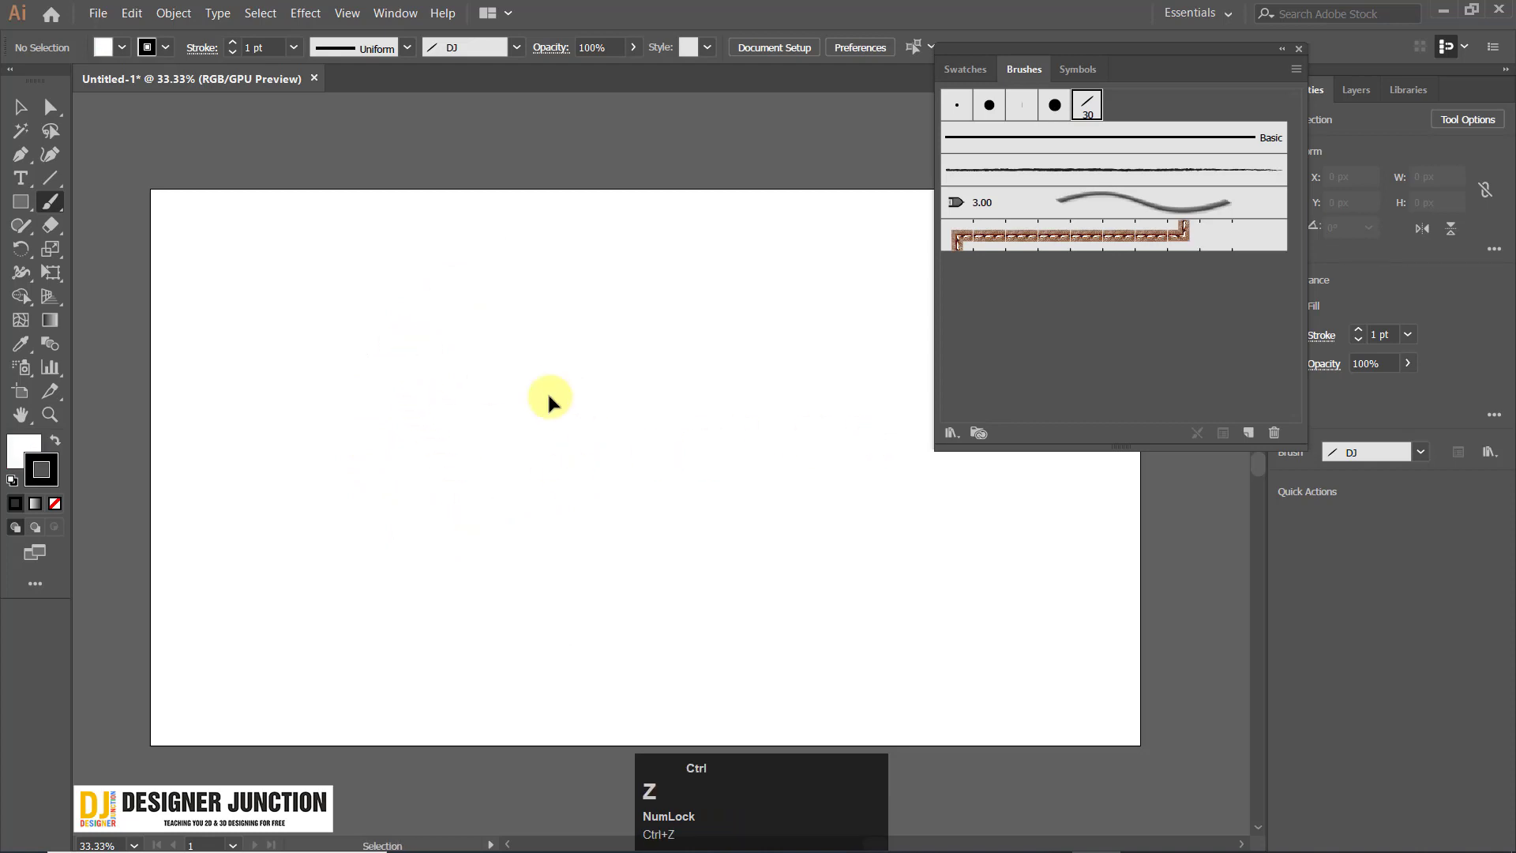
Paint a small two-stroke letter D with the DJ brush, and undo both strokes.
mouse_move(421, 341)
left_mouse_down()
mouse_move(521, 324)
mouse_move(612, 418)
mouse_move(453, 499)
left_mouse_up()
left_click_drag(508, 339, 513, 472)
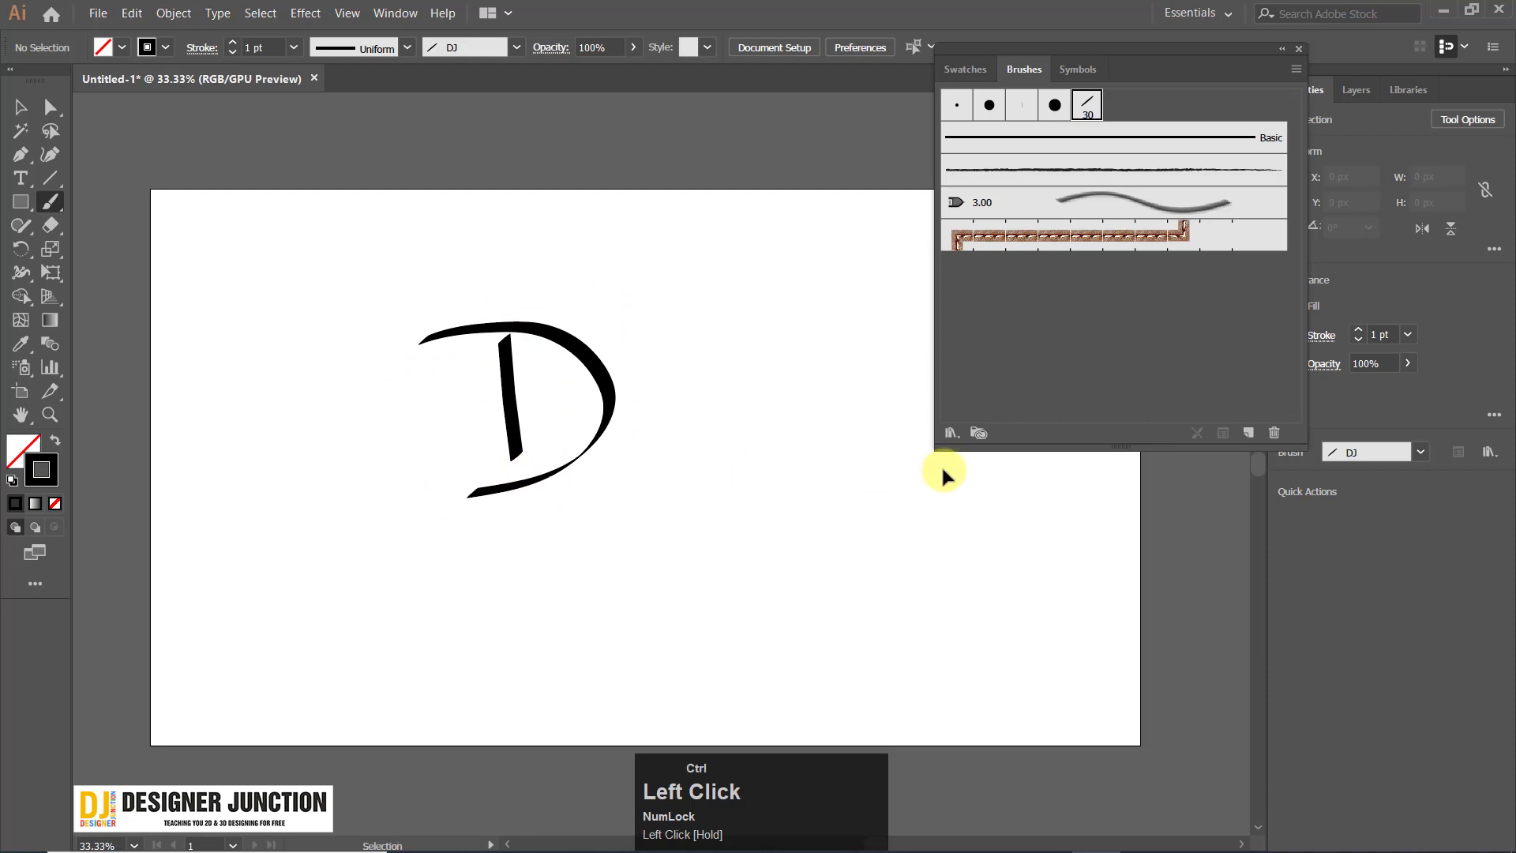
key("ctrl+z")
key("ctrl+z")
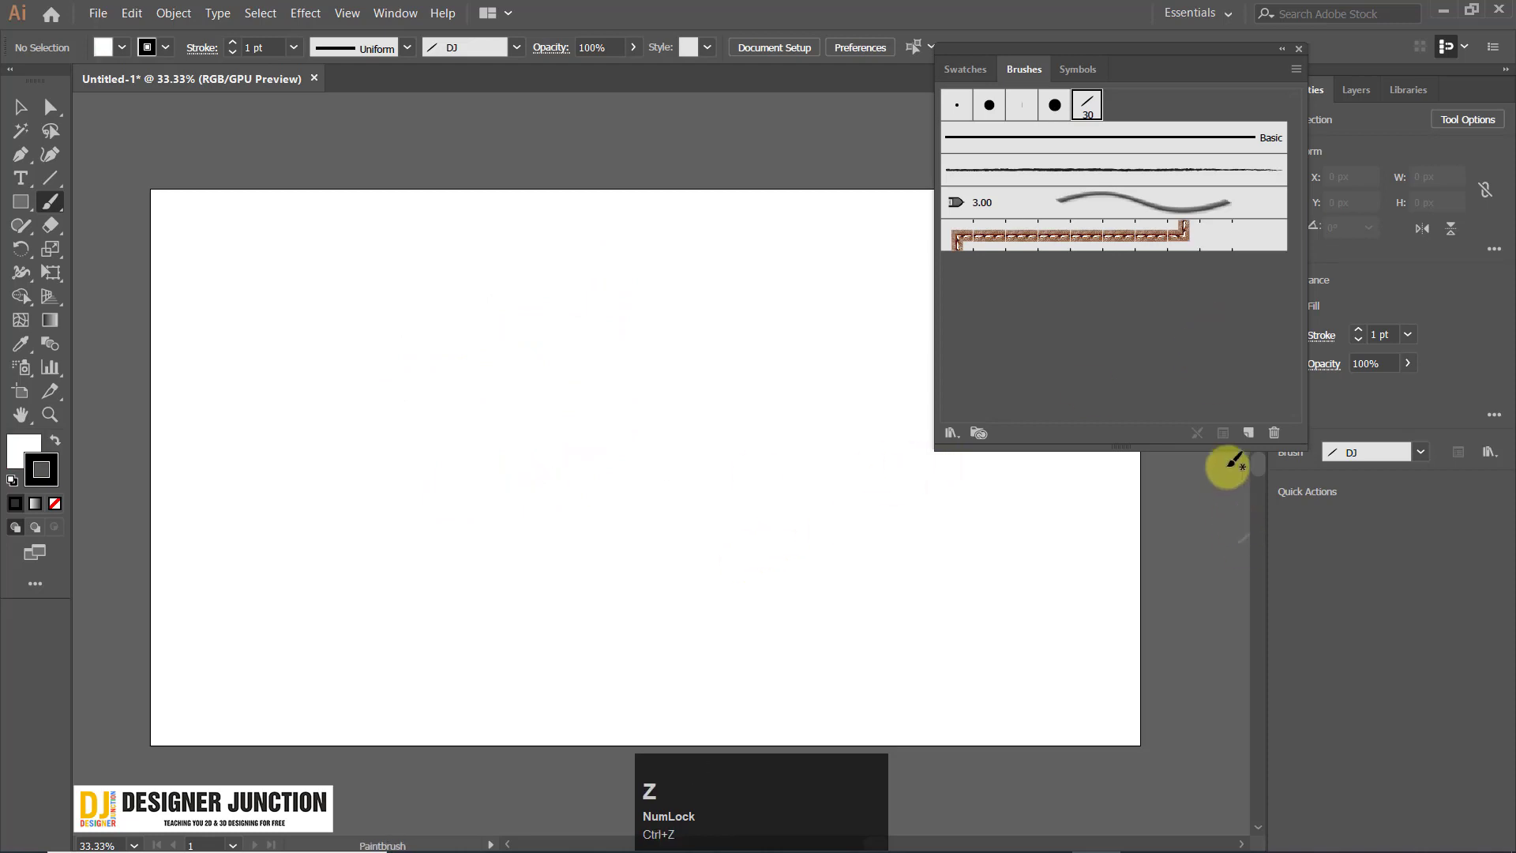
Review the options for a new Calligraphic Brush and those of the DJ brush, cancelling both dialogs.
left_click(1248, 431)
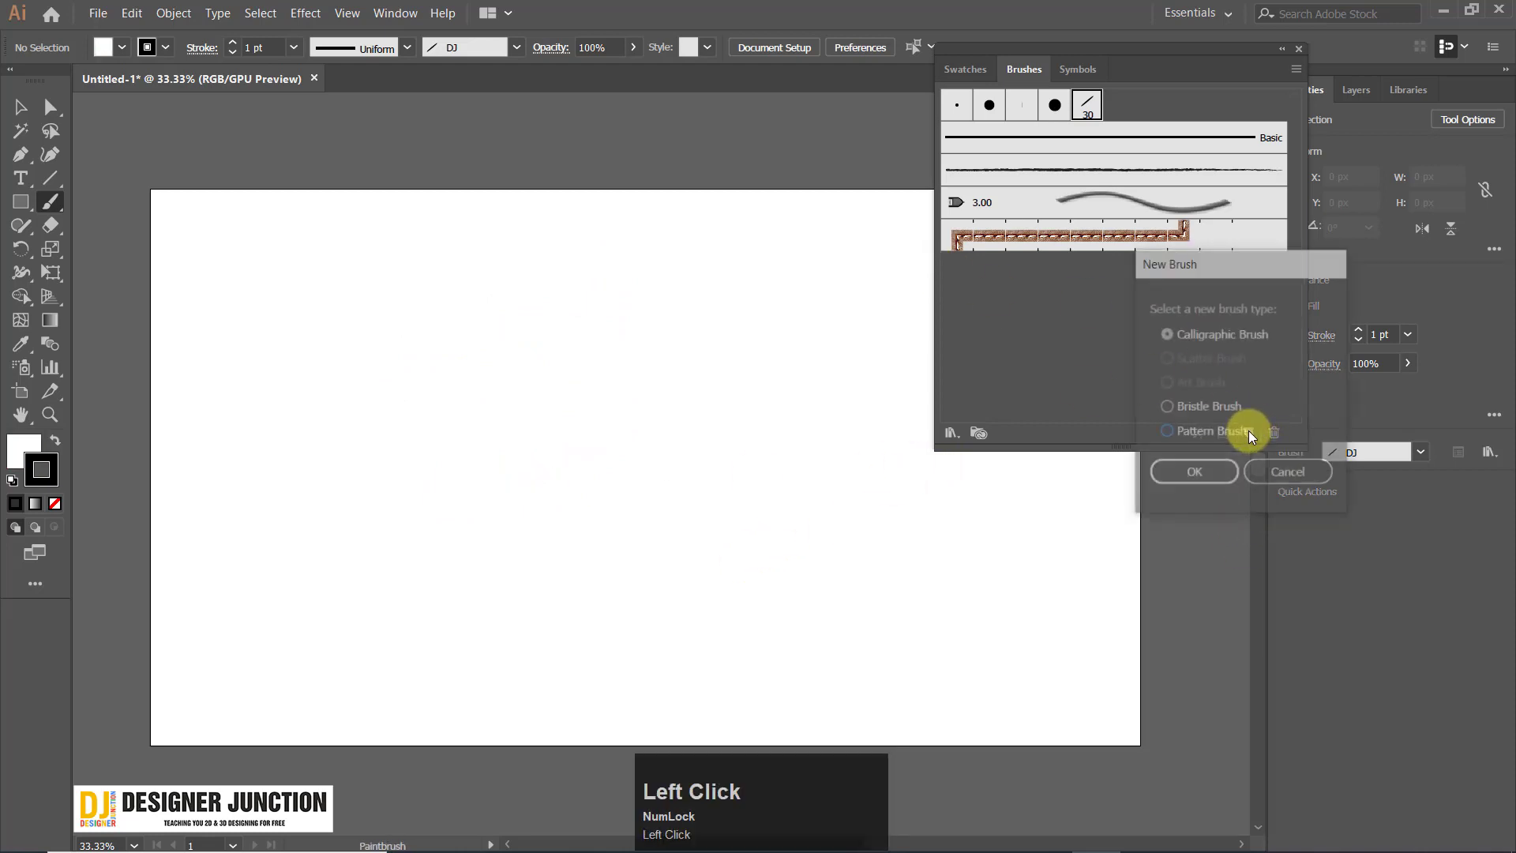
left_click(1201, 333)
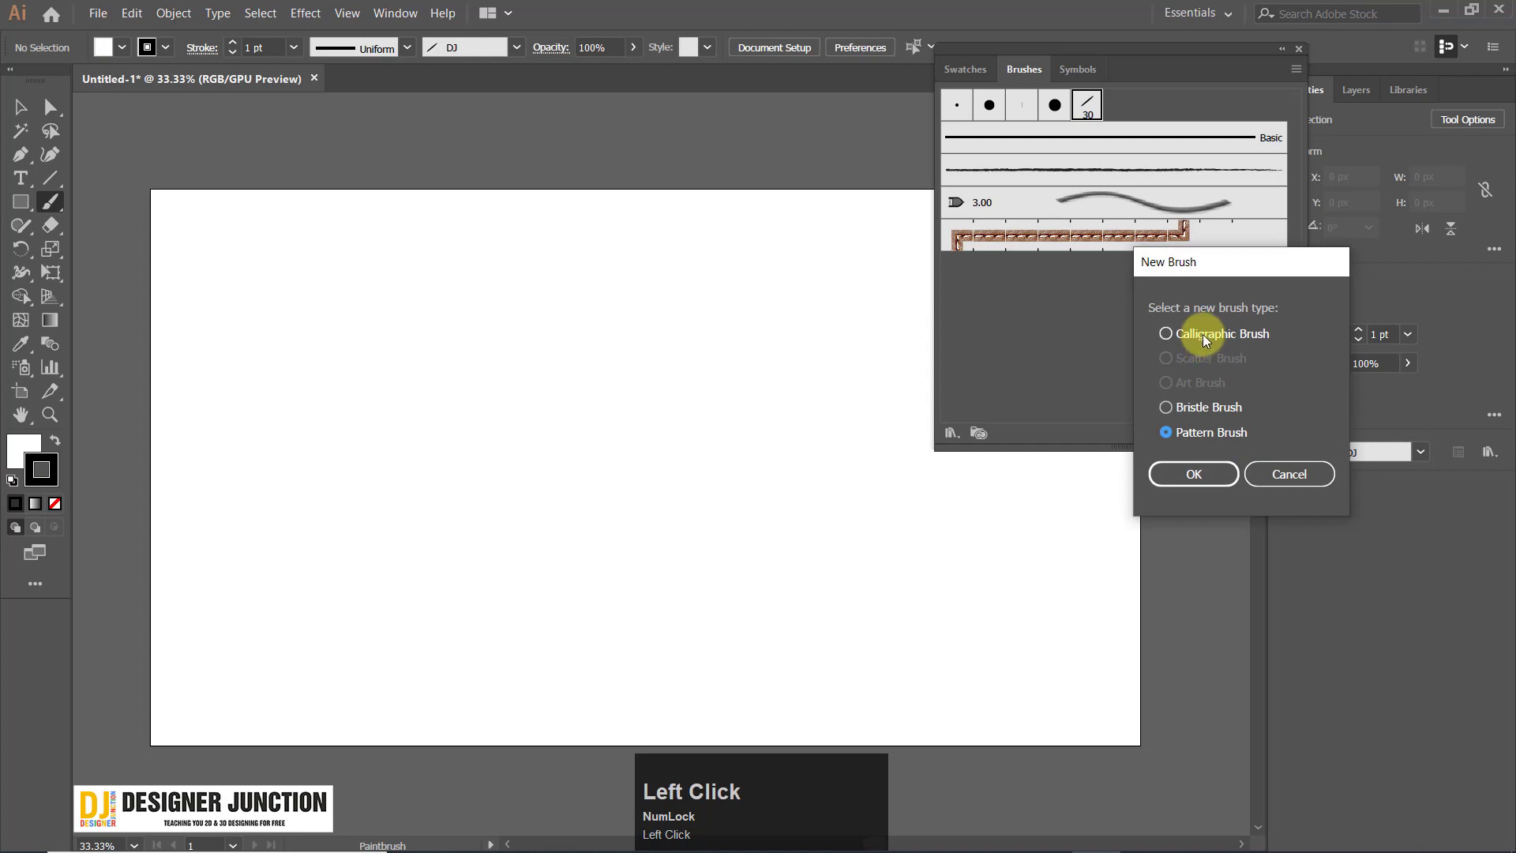
left_click(1222, 476)
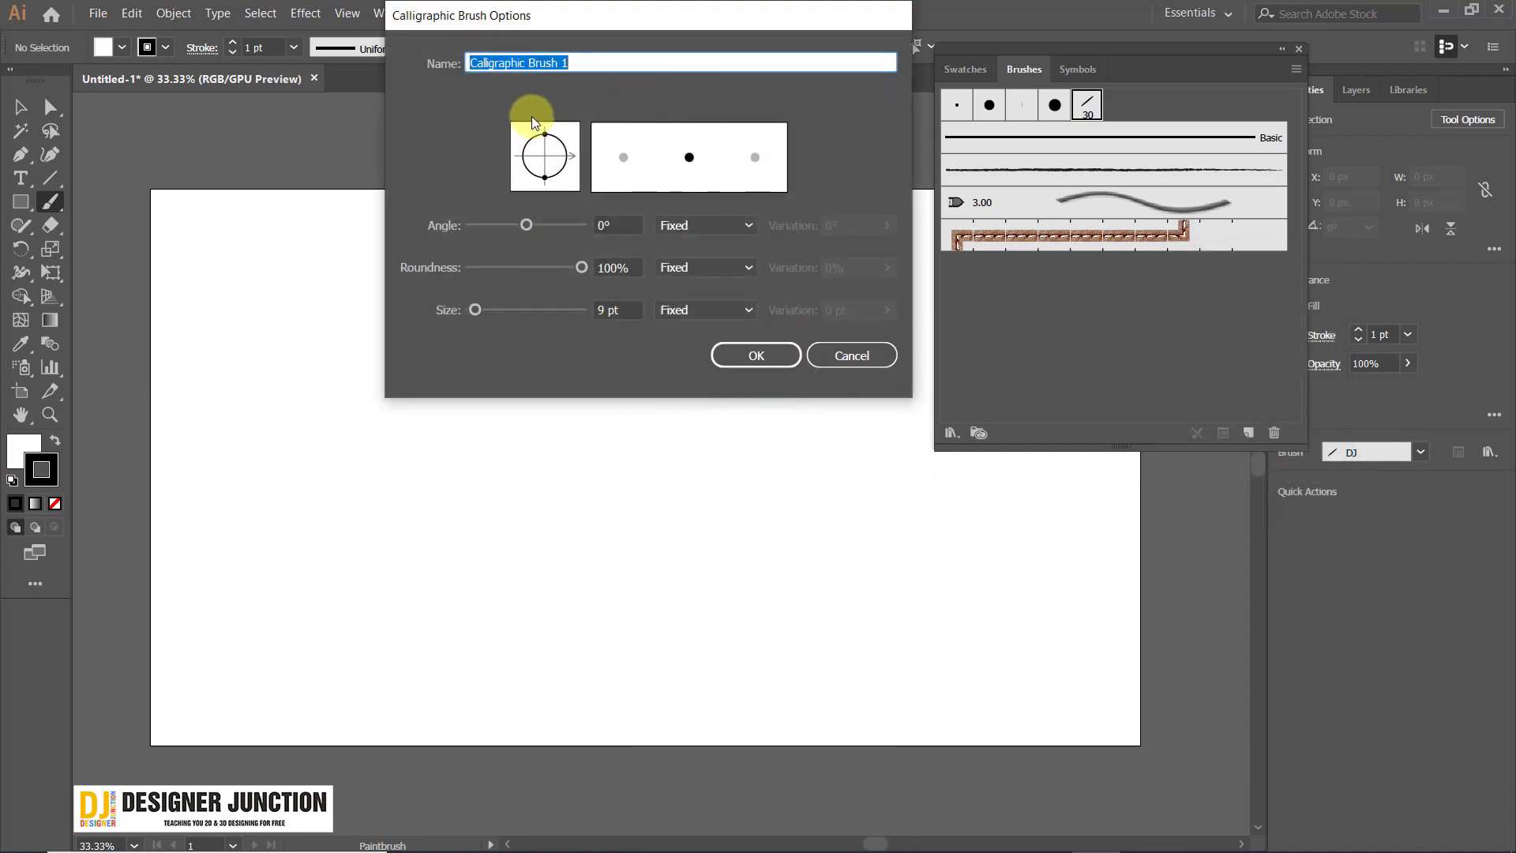
left_click(853, 357)
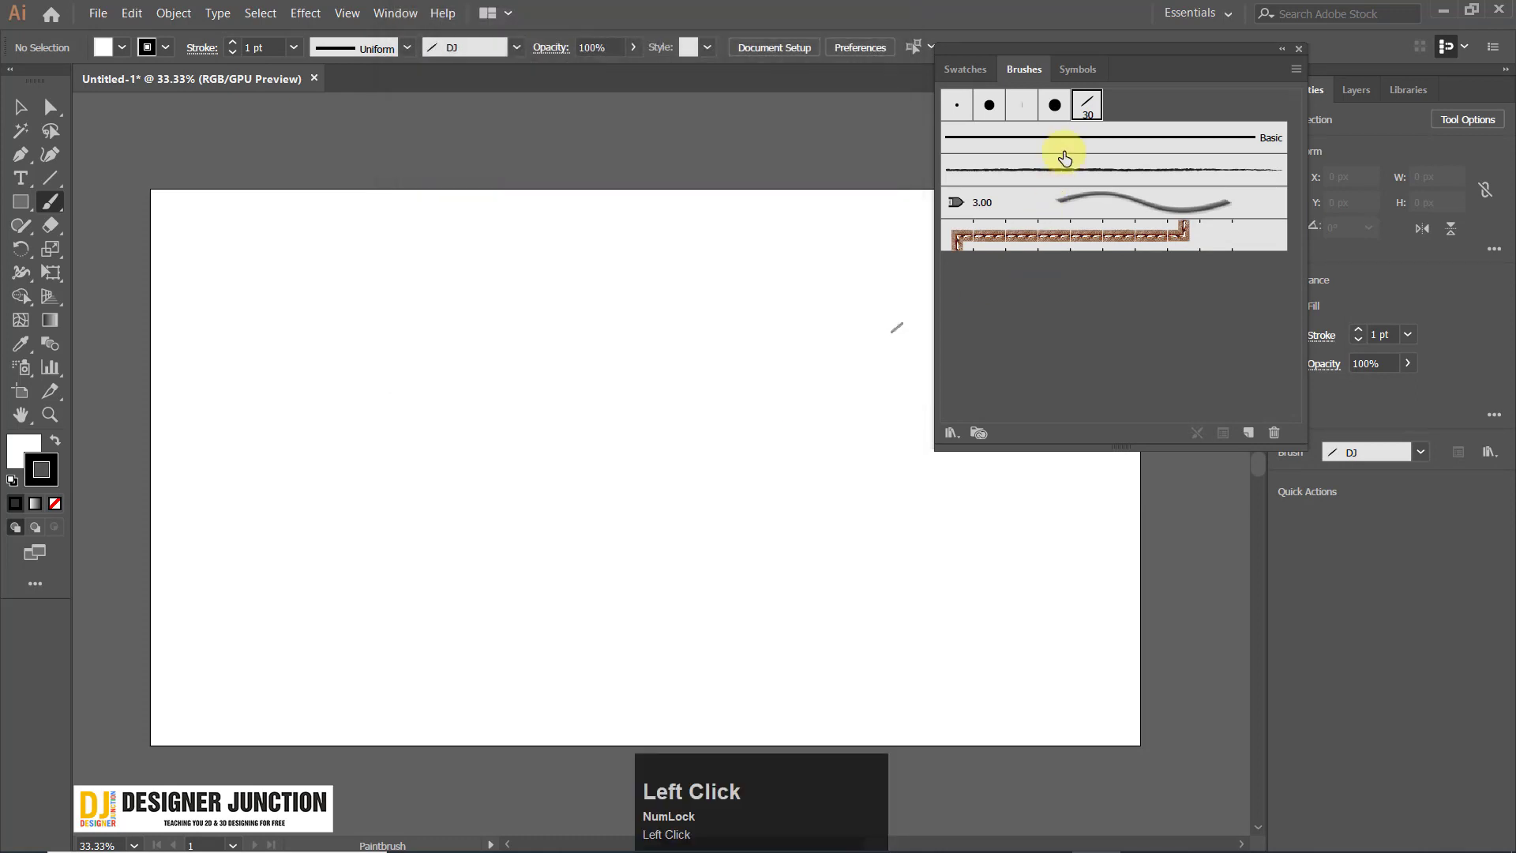
double_click(1090, 111)
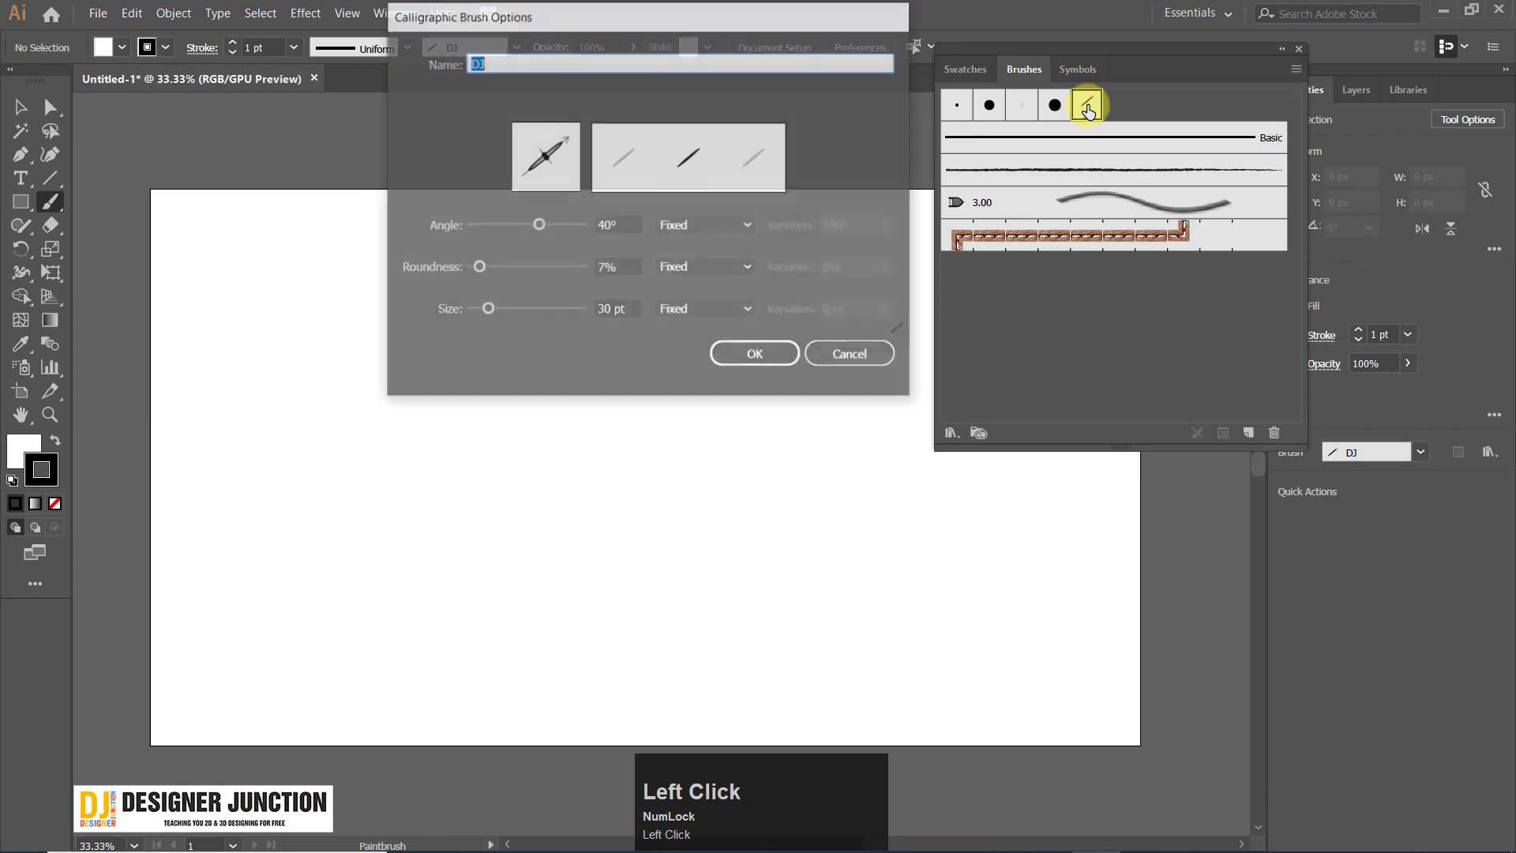
left_click(848, 357)
Paint two Z-shaped strokes side by side with the DJ brush, and review the brush's options without changing them.
mouse_move(286, 332)
left_mouse_down()
mouse_move(444, 361)
mouse_move(318, 482)
mouse_move(496, 491)
left_mouse_up()
mouse_move(628, 361)
left_mouse_down()
mouse_move(742, 523)
mouse_move(783, 516)
left_mouse_up()
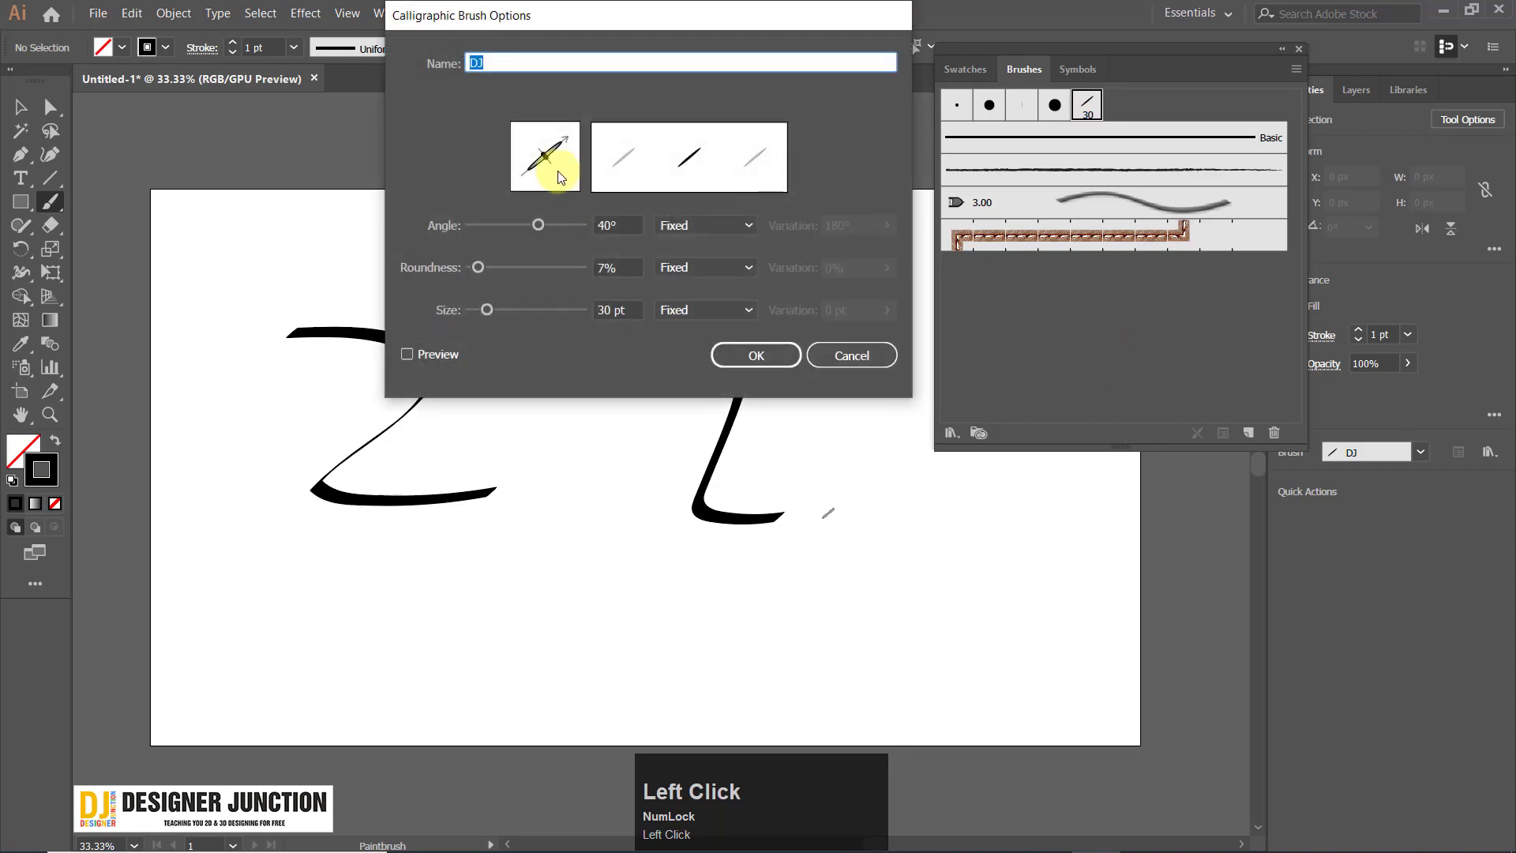
left_click(849, 355)
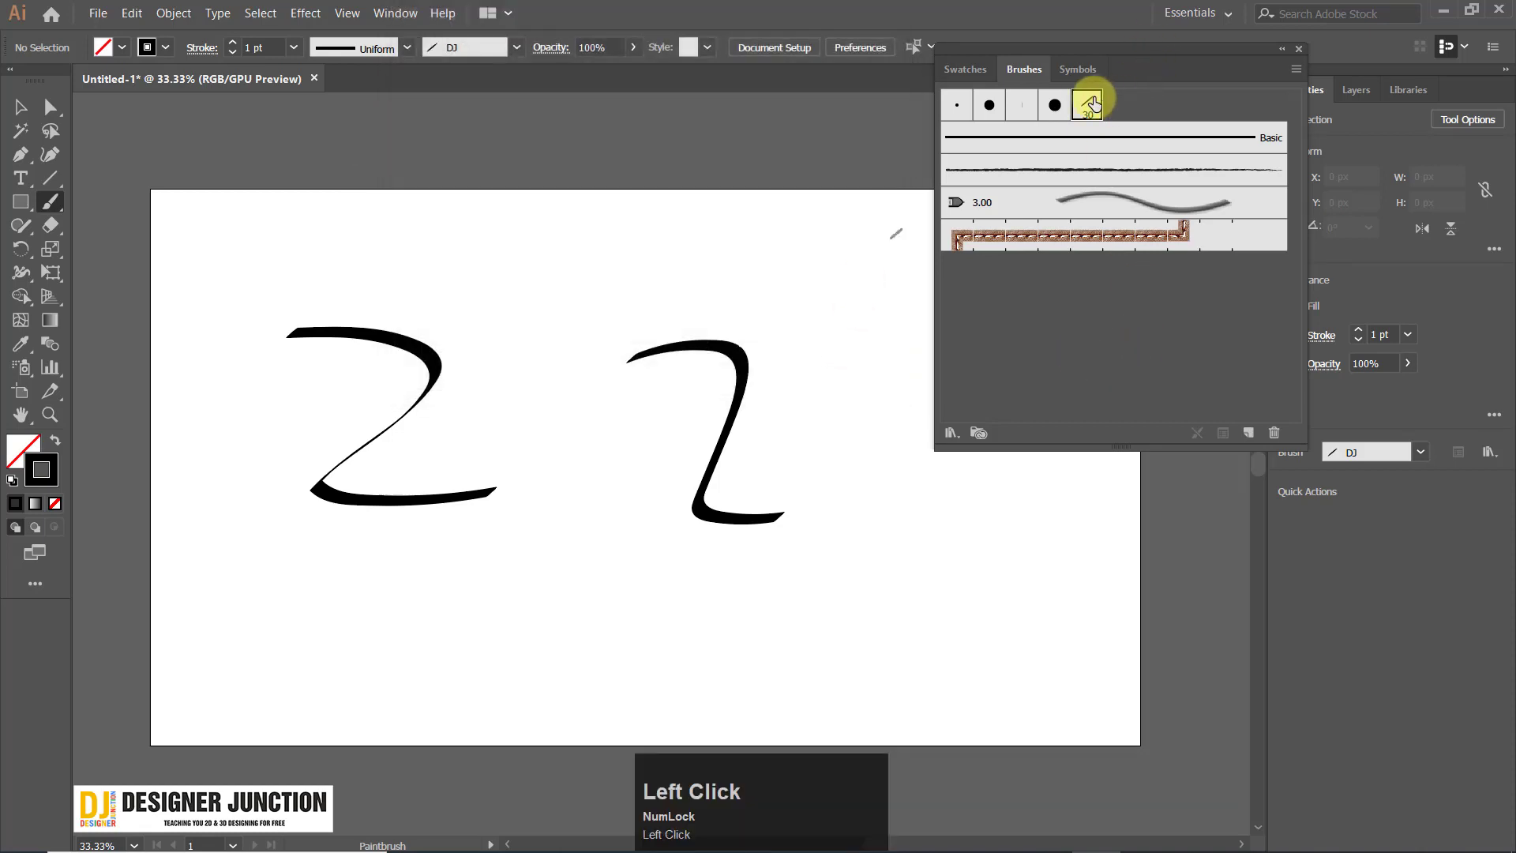
Set the DJ brush size to 22 pt and apply the change to the existing strokes.
double_click(1089, 103)
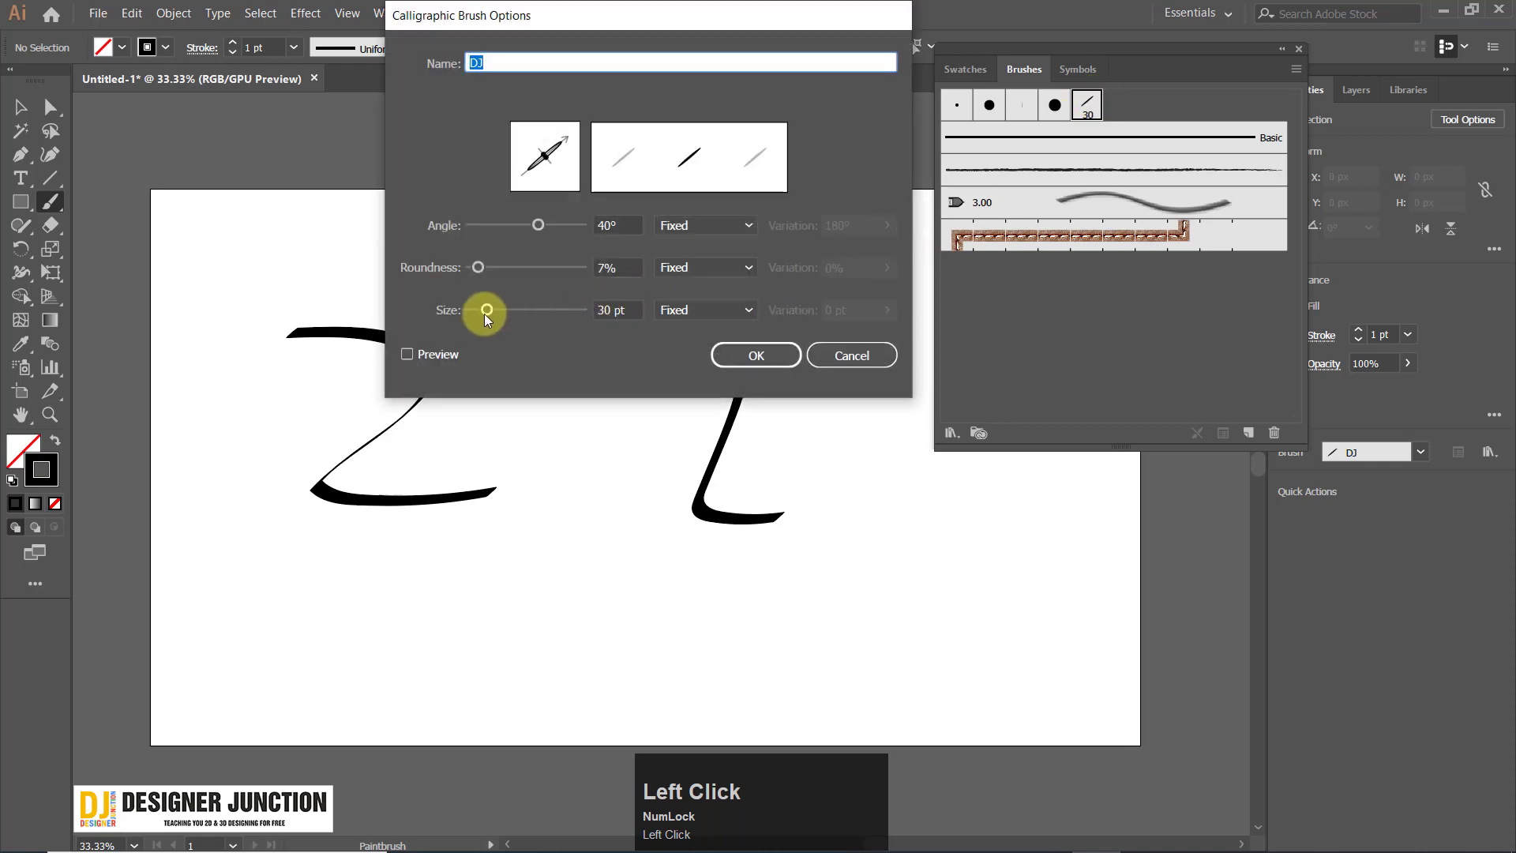
left_click_drag(487, 310, 482, 309)
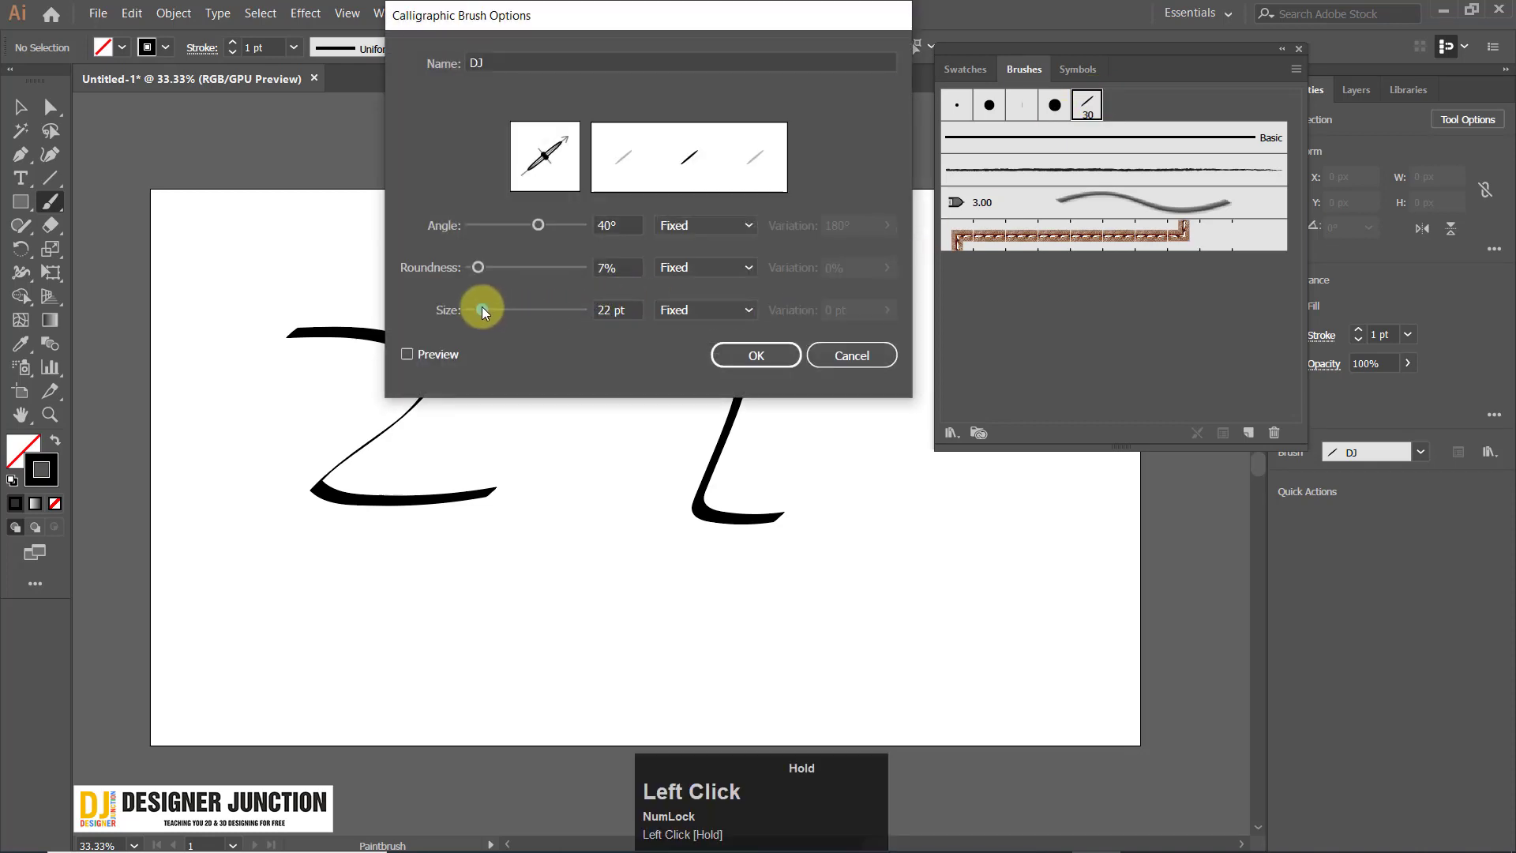
left_click(752, 355)
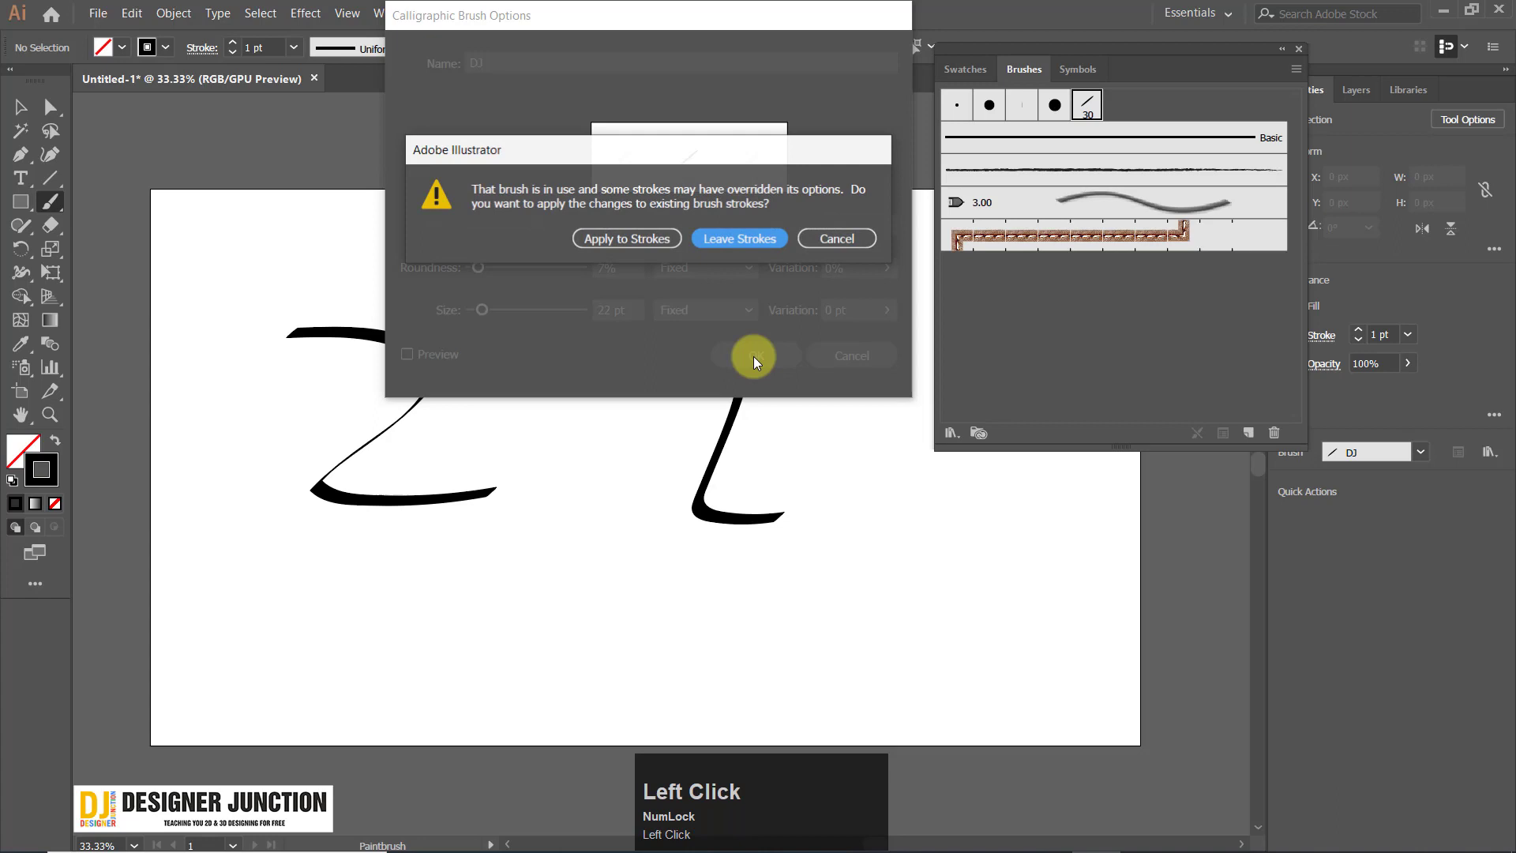
left_click(627, 239)
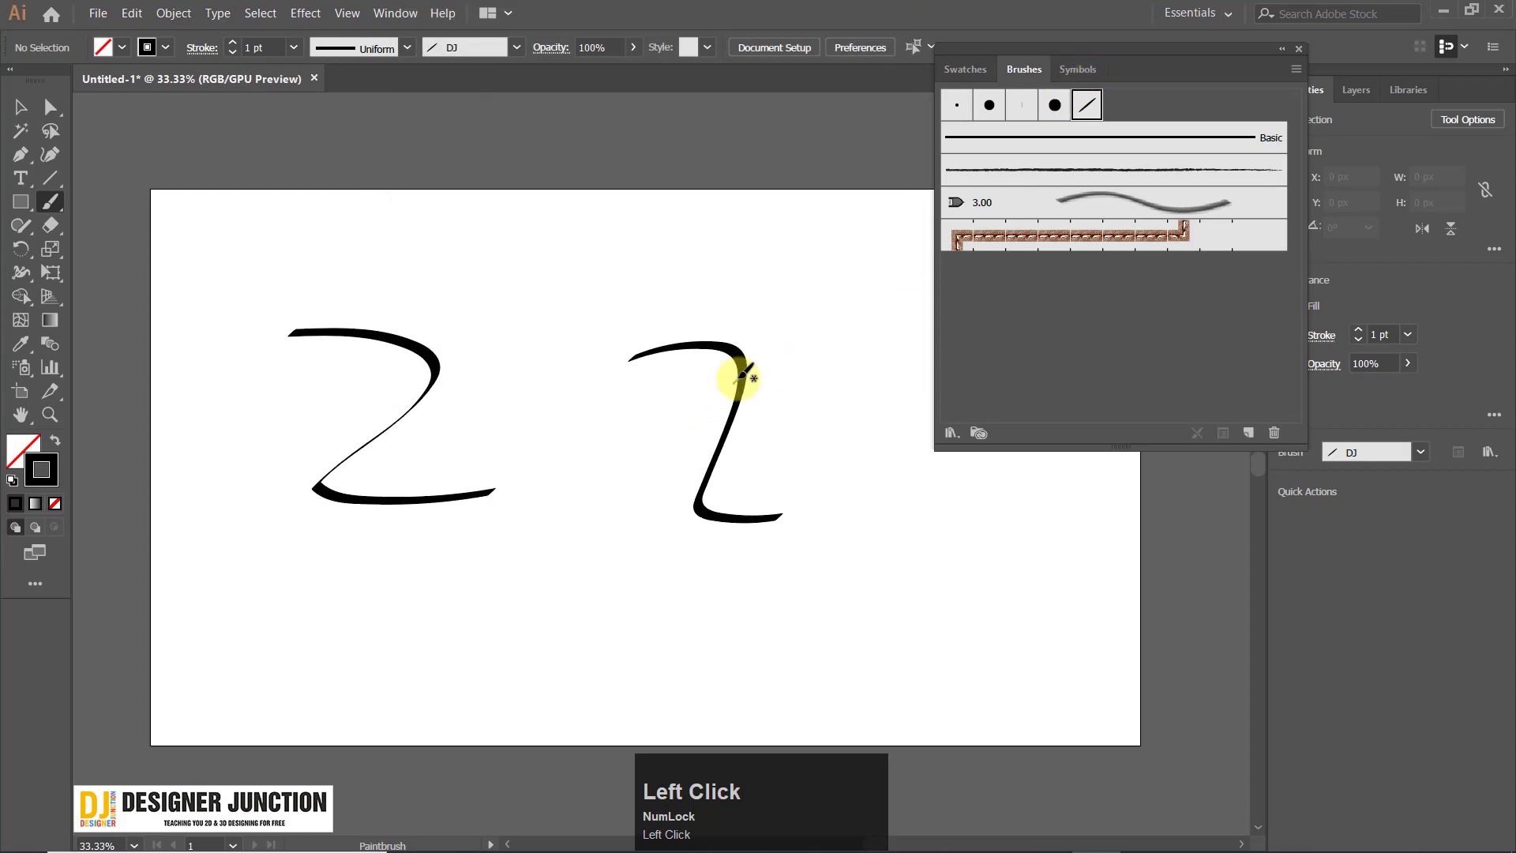
Paint a short test stroke, and undo it together with the brush size change and both Z-shaped strokes.
mouse_move(460, 247)
left_mouse_down()
mouse_move(543, 258)
mouse_move(480, 314)
mouse_move(574, 325)
left_mouse_up()
key("ctrl+z")
key("ctrl+z")
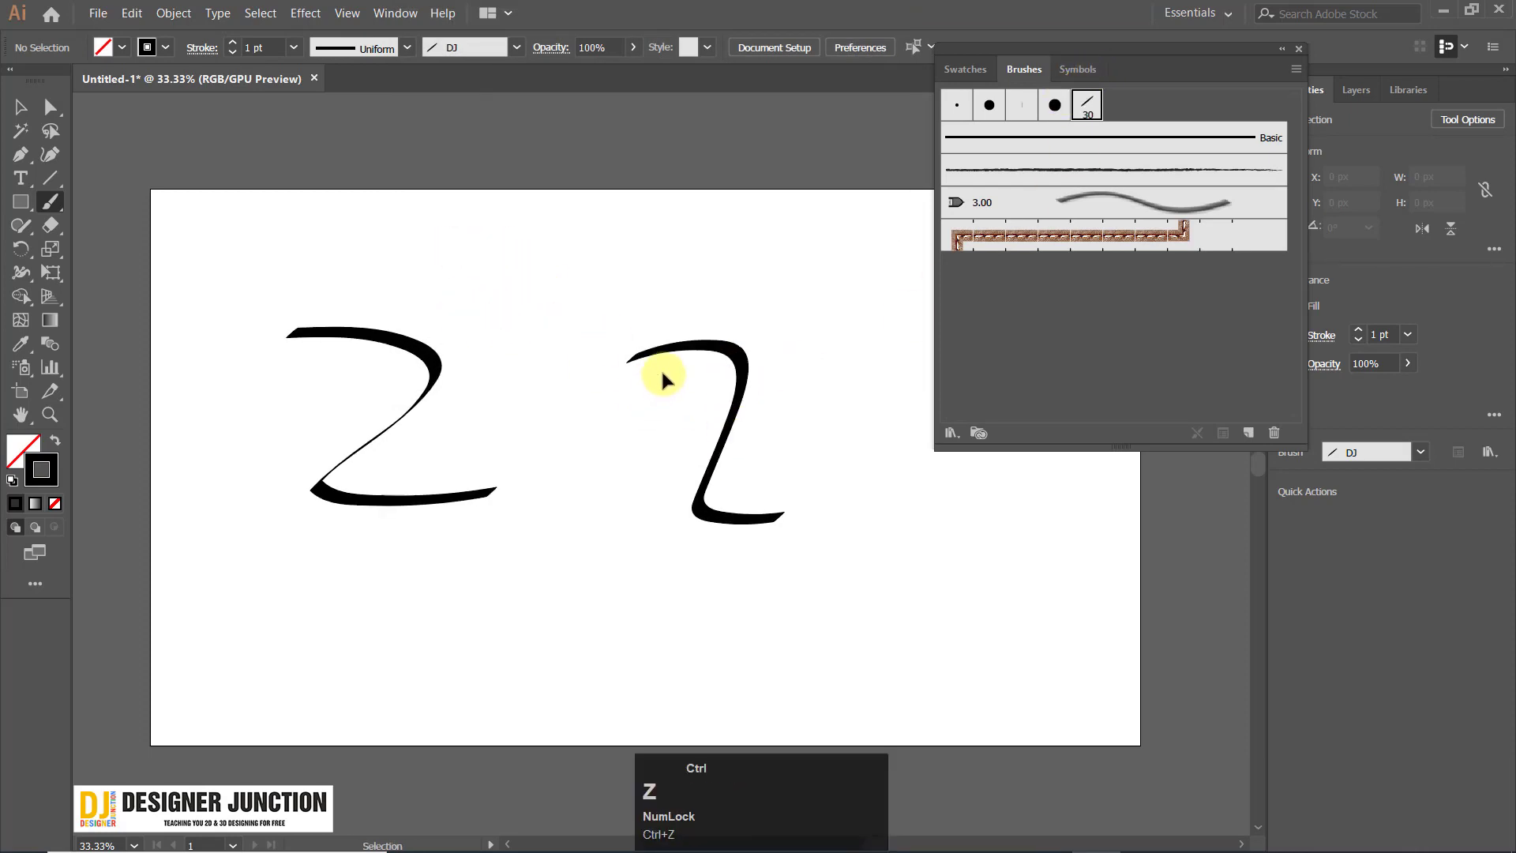
key("ctrl+z")
key("ctrl+z")
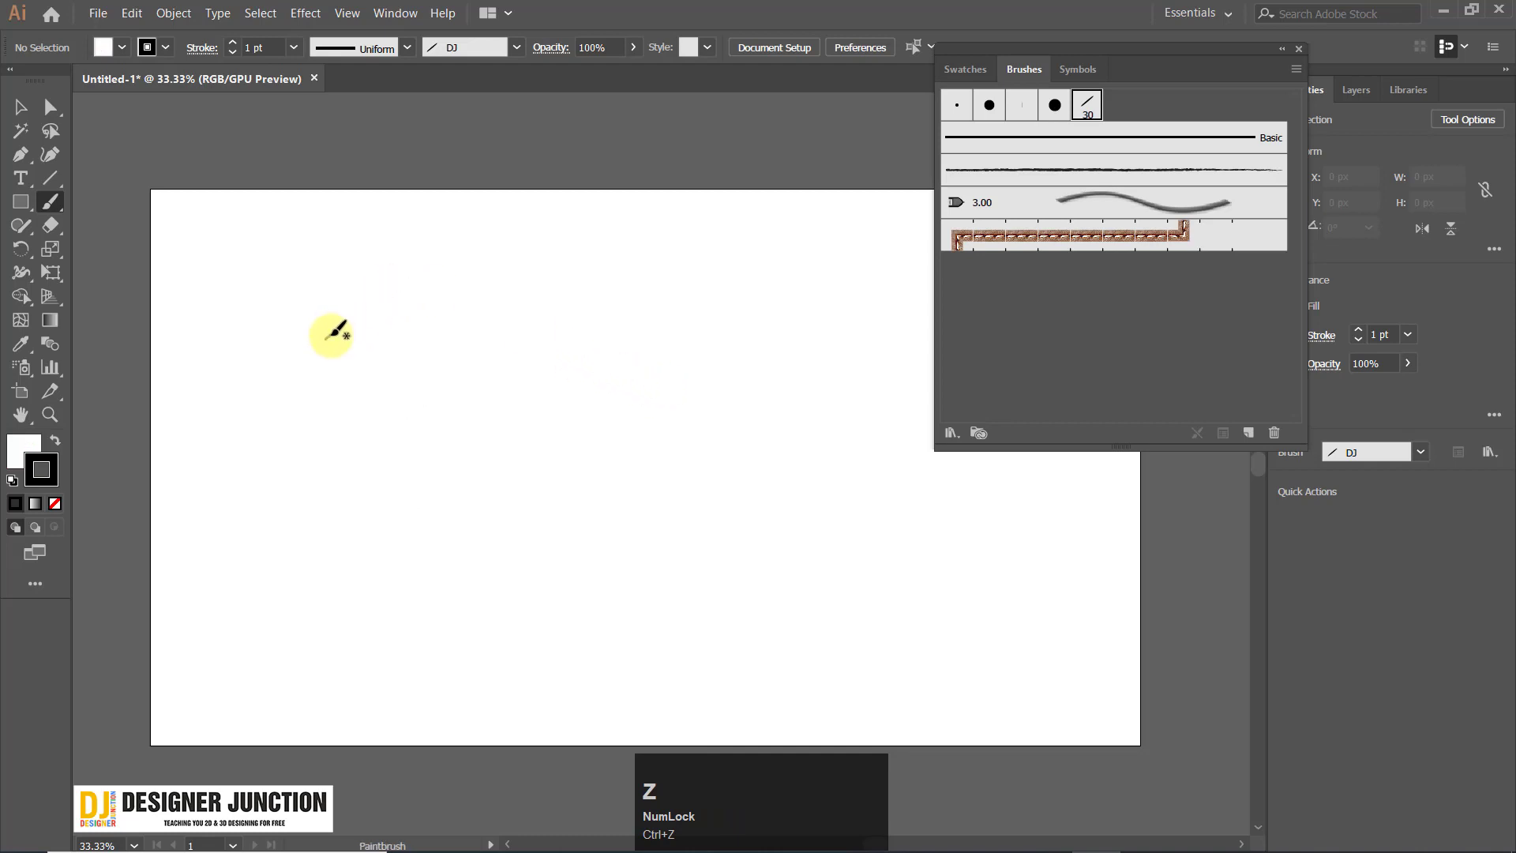
Paint a wide letter D with the DJ brush, and delete its two strokes.
mouse_move(326, 338)
left_mouse_down()
mouse_move(320, 445)
mouse_move(345, 455)
left_mouse_up()
left_click_drag(510, 330, 497, 501)
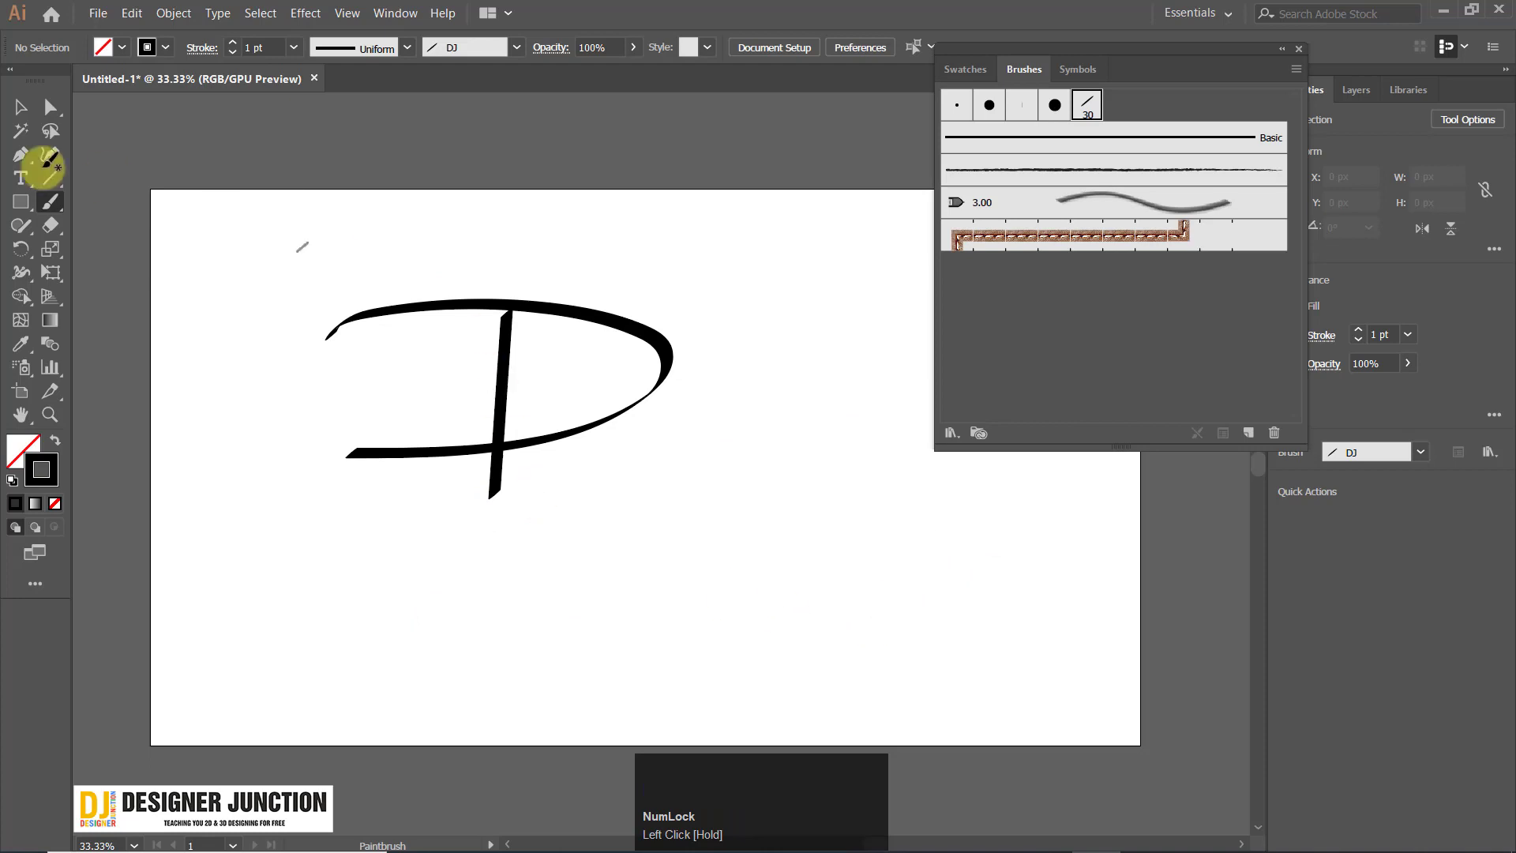
left_click(21, 106)
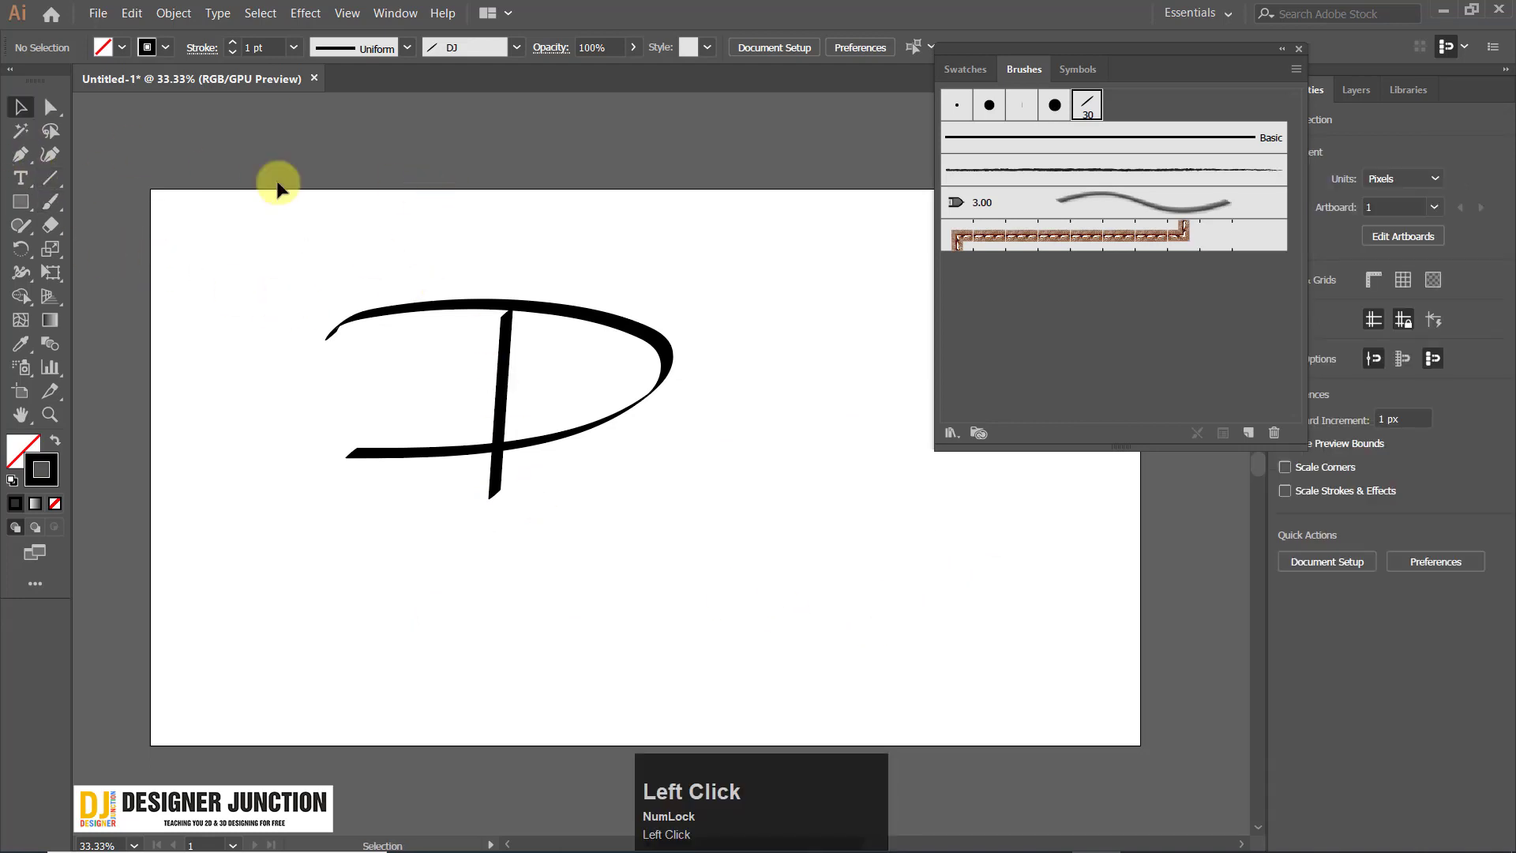
left_click_drag(638, 550, 742, 572)
key("Delete")
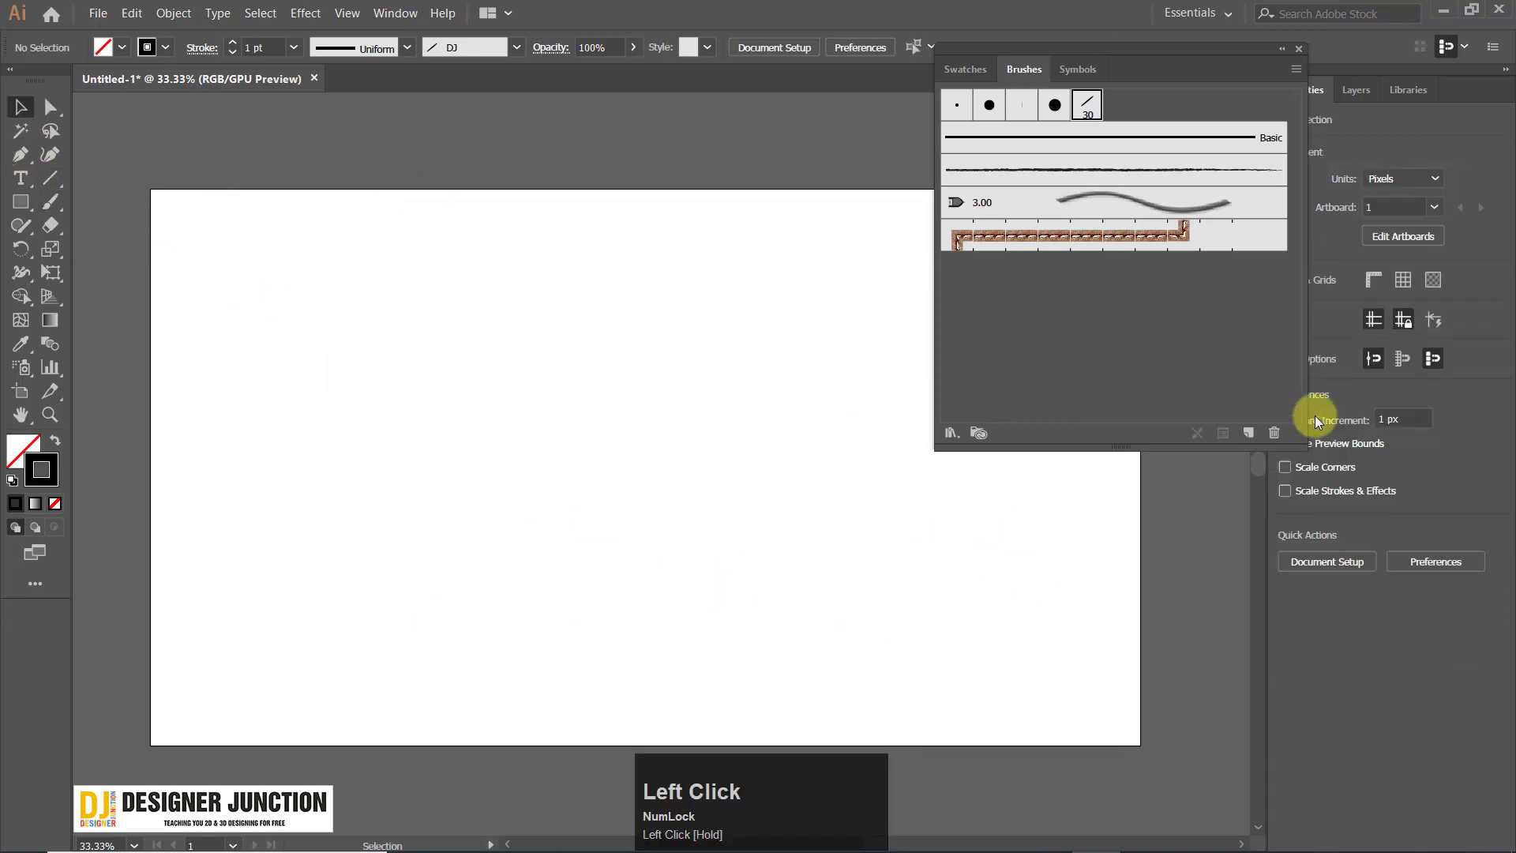
Check which types are available for a new brush, and cancel without creating one.
left_click(1253, 434)
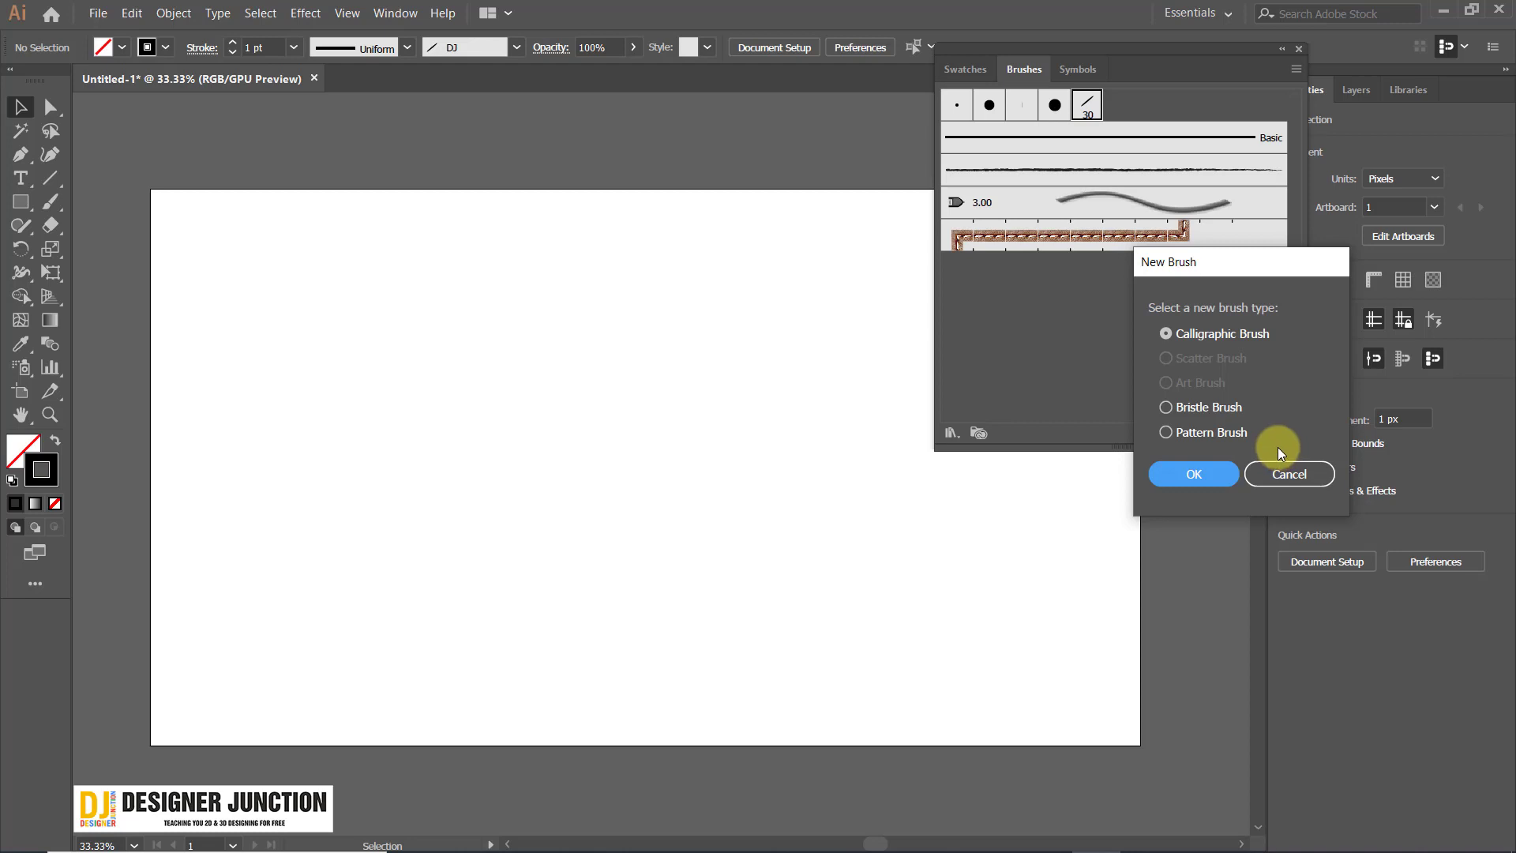
left_click(1306, 484)
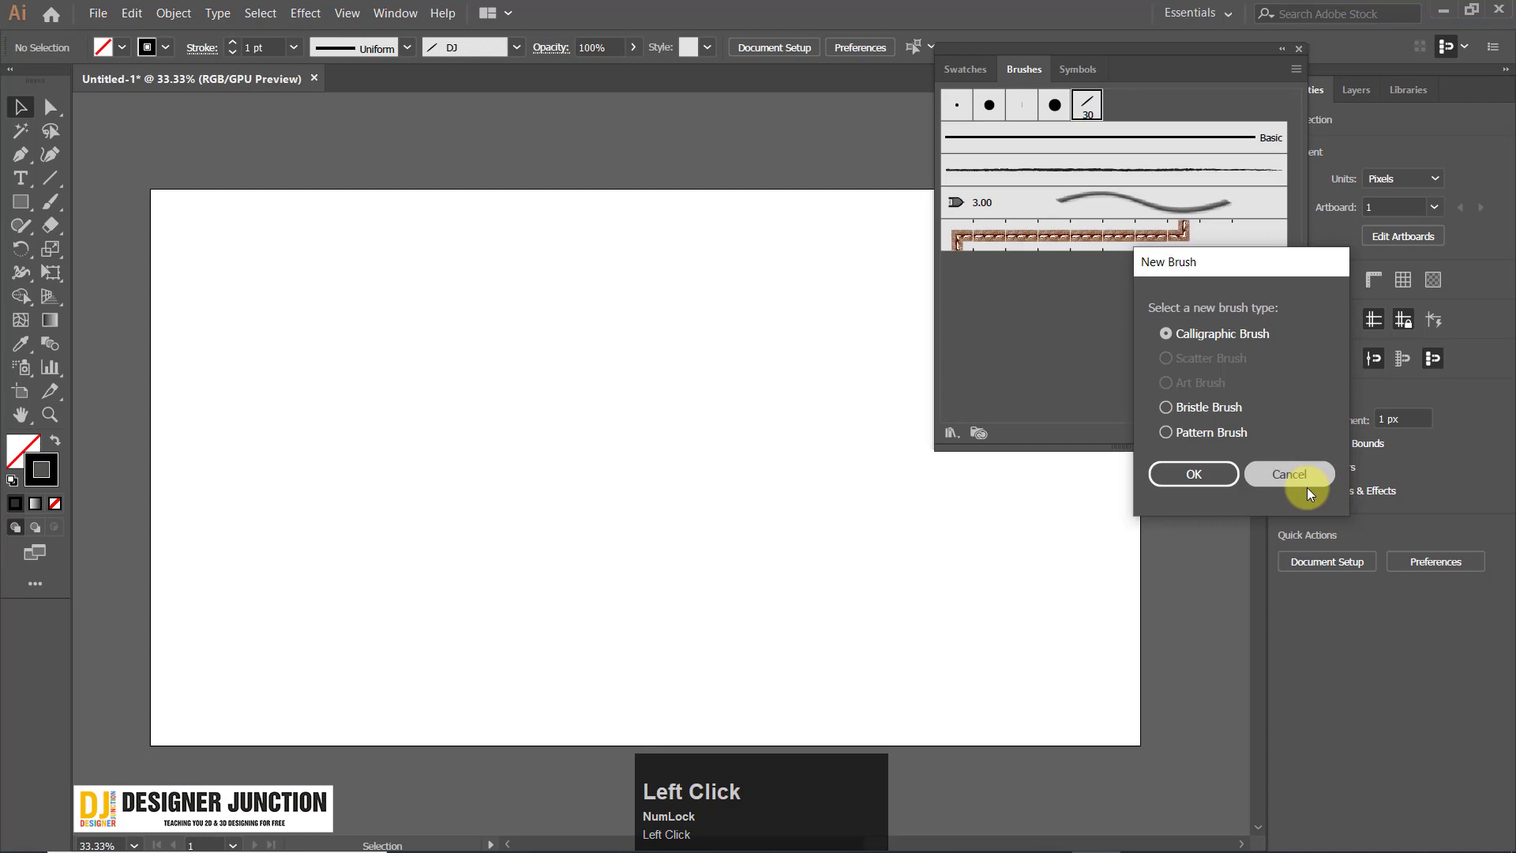
Draw a small five-pointed star about 116 × 110 px in the upper part of the artboard, and deselect it.
right_click(21, 207)
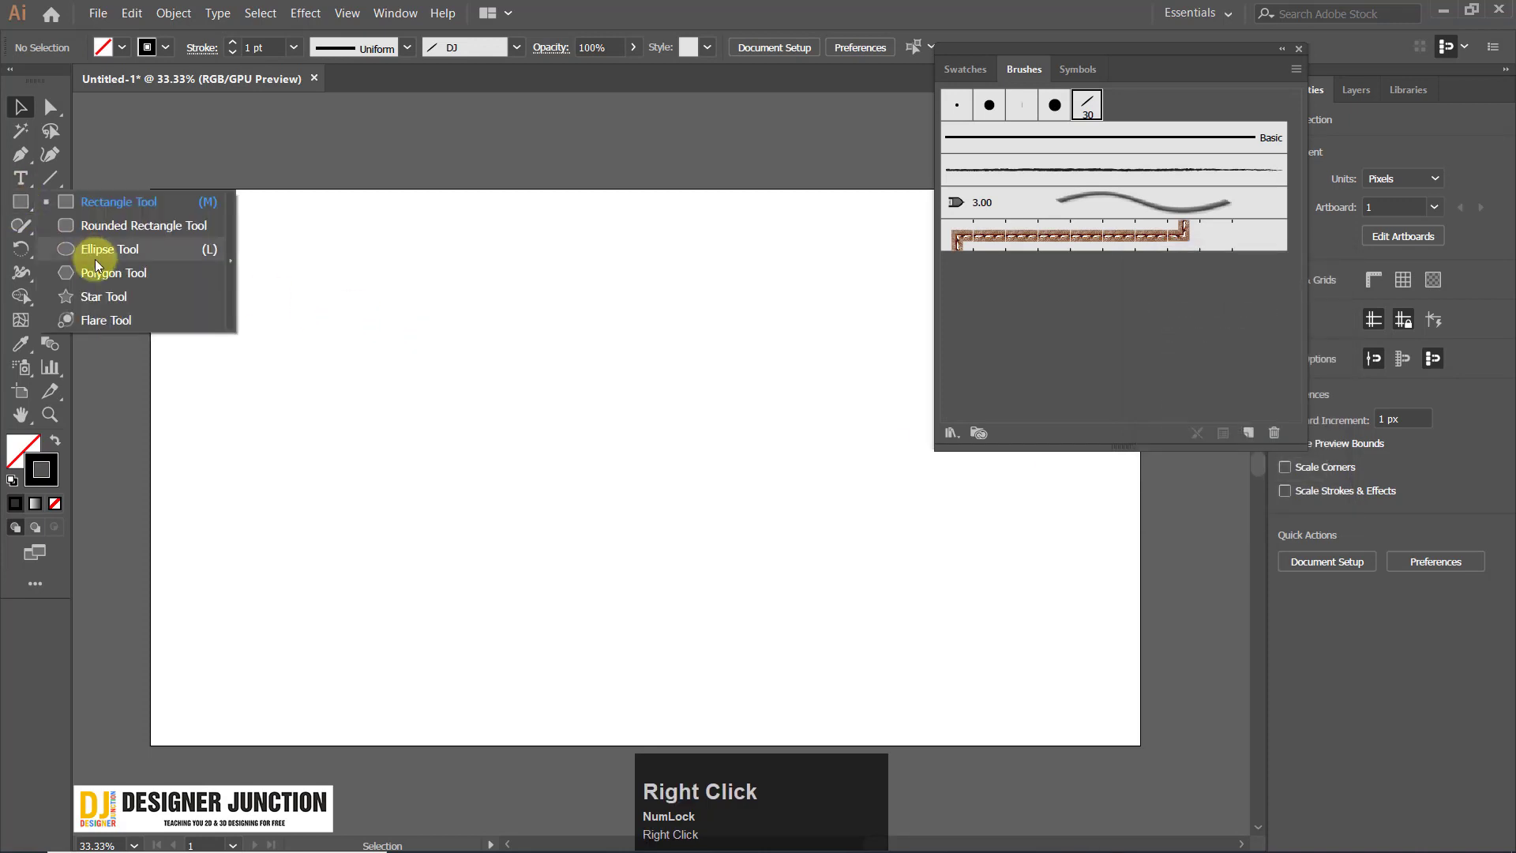
left_click(106, 303)
left_click_drag(414, 319, 421, 352)
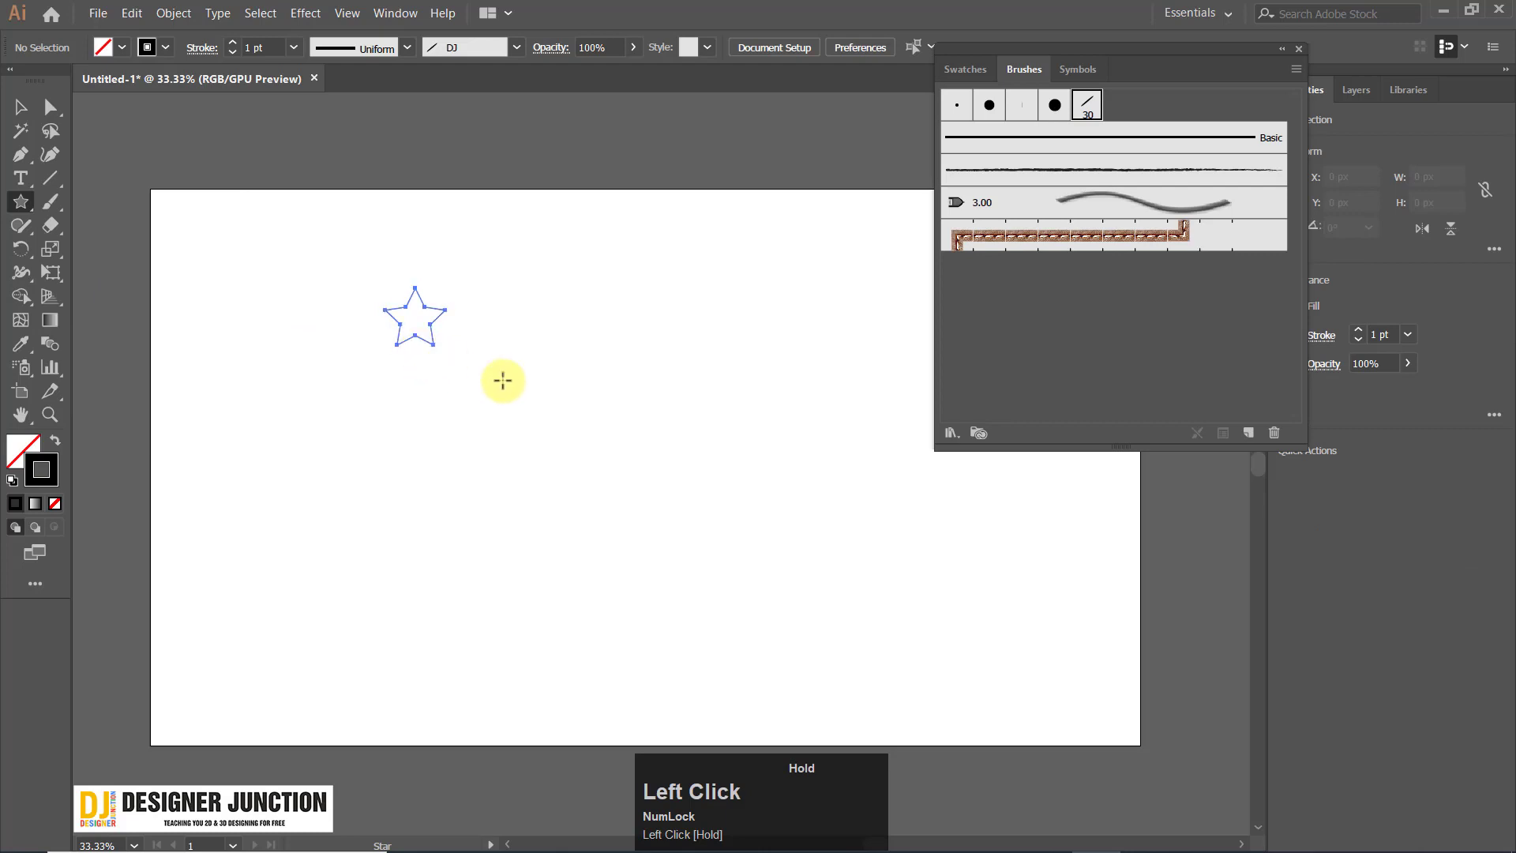
left_click(31, 117)
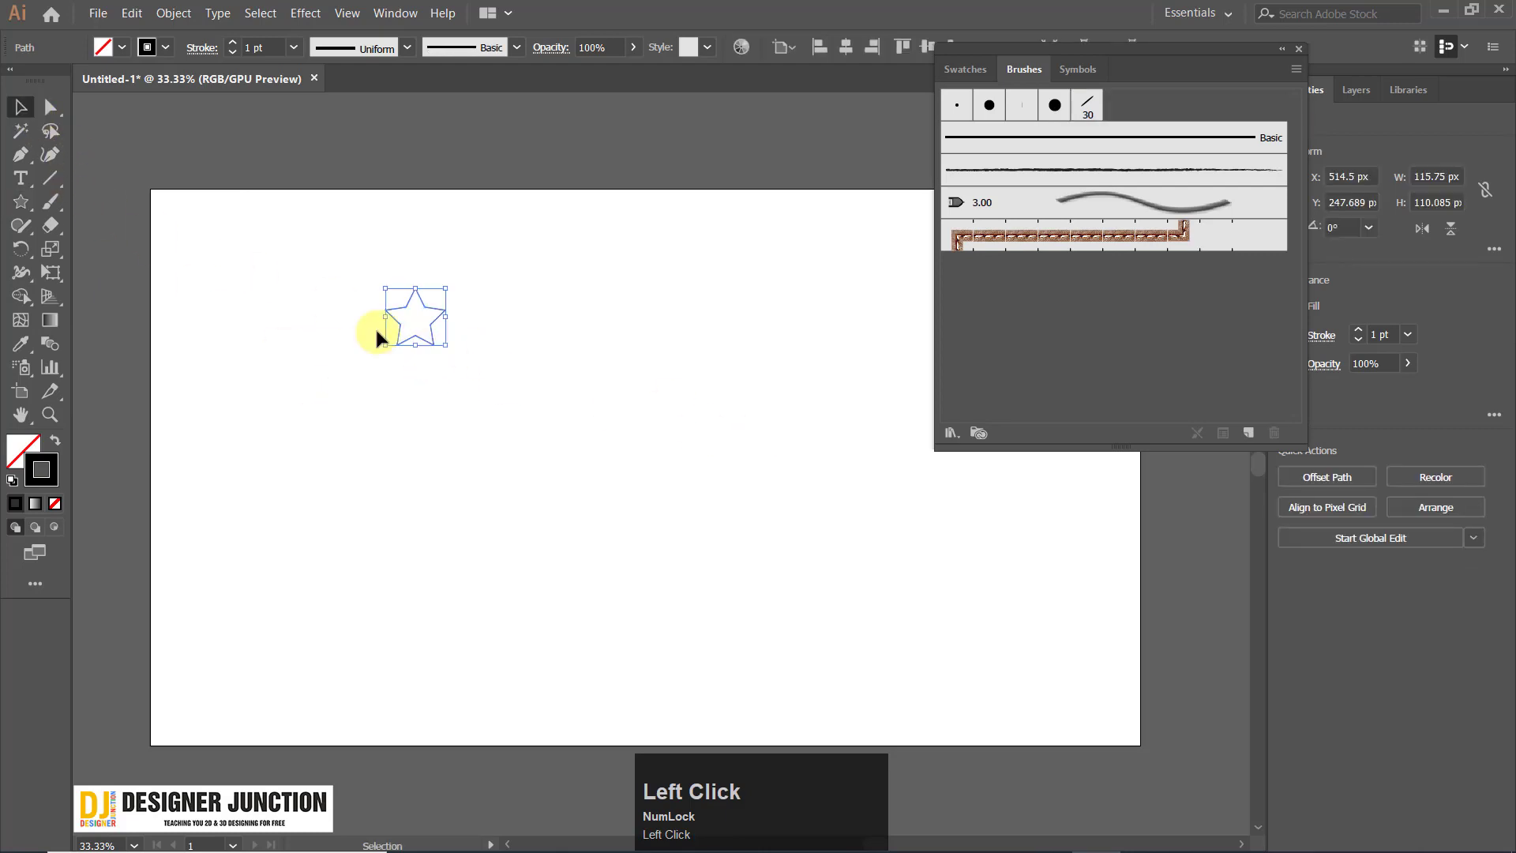
left_click(454, 232)
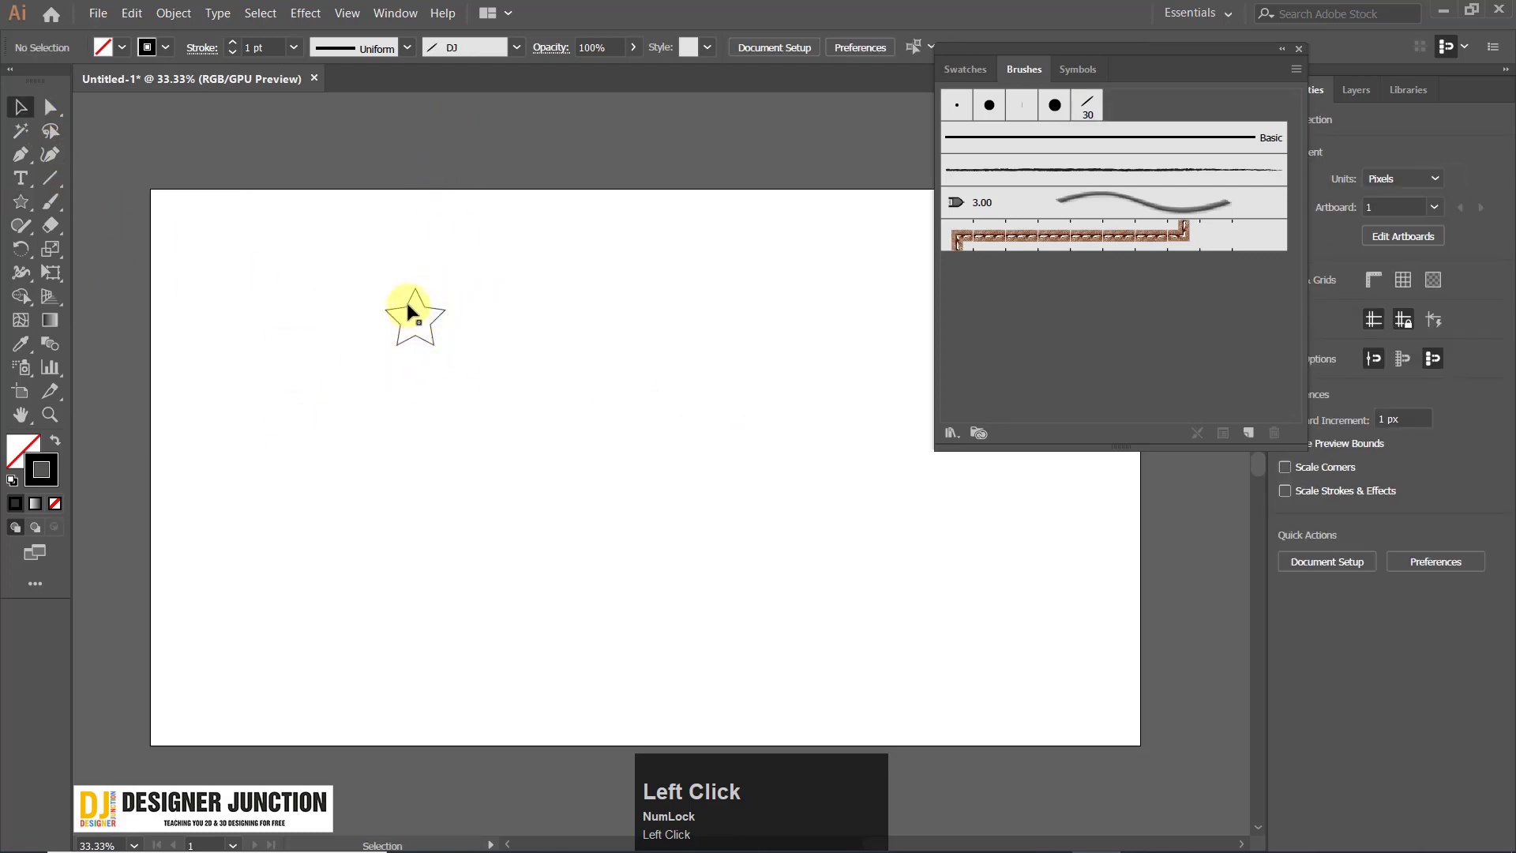
Move the star up near the artboard's top edge, fill it with solid black, and deselect it.
left_click(408, 311)
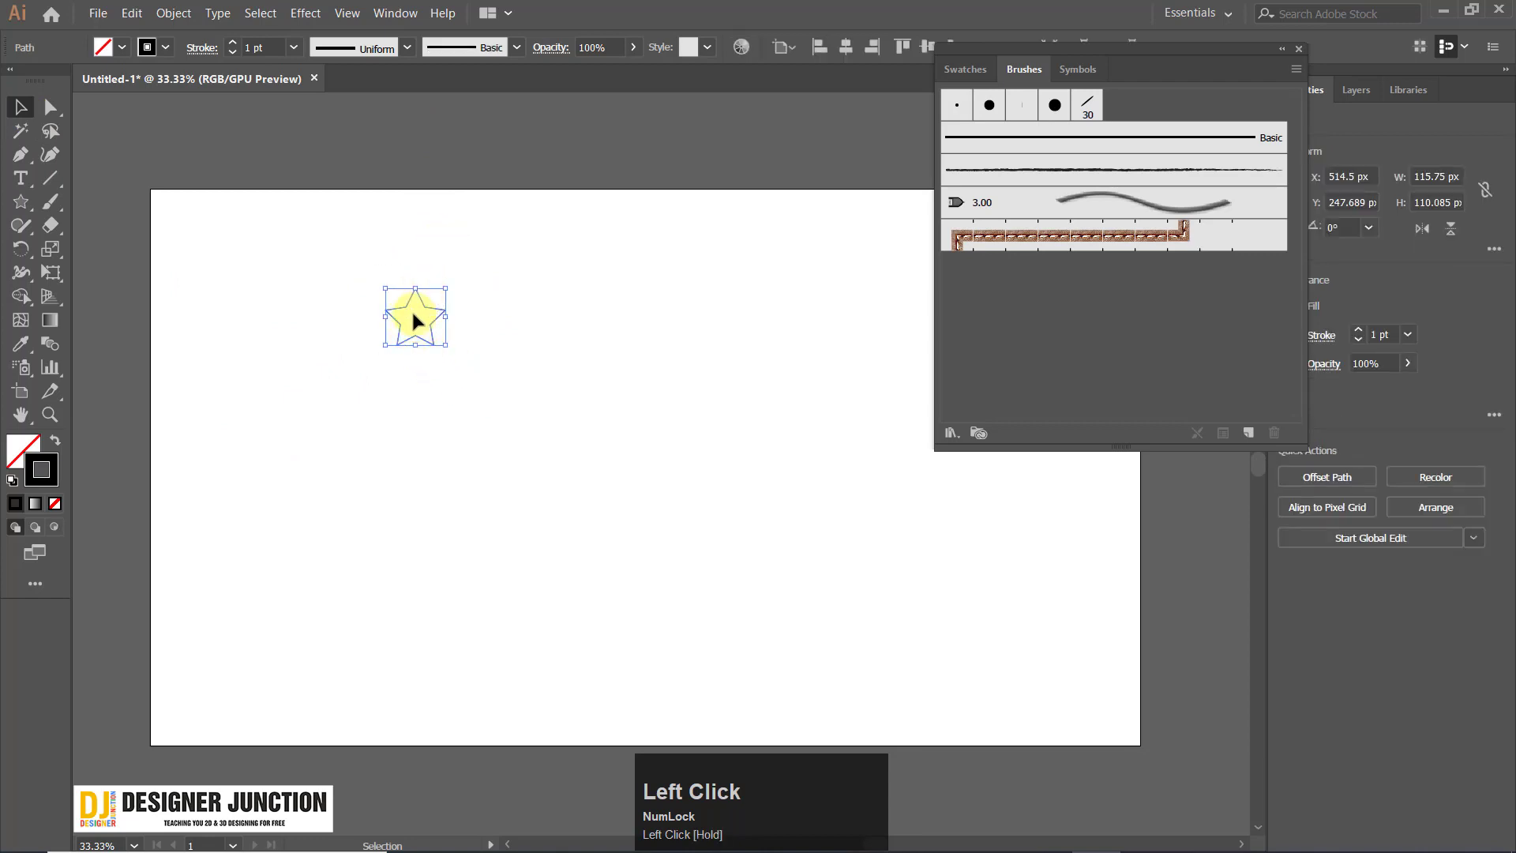
left_click(30, 445)
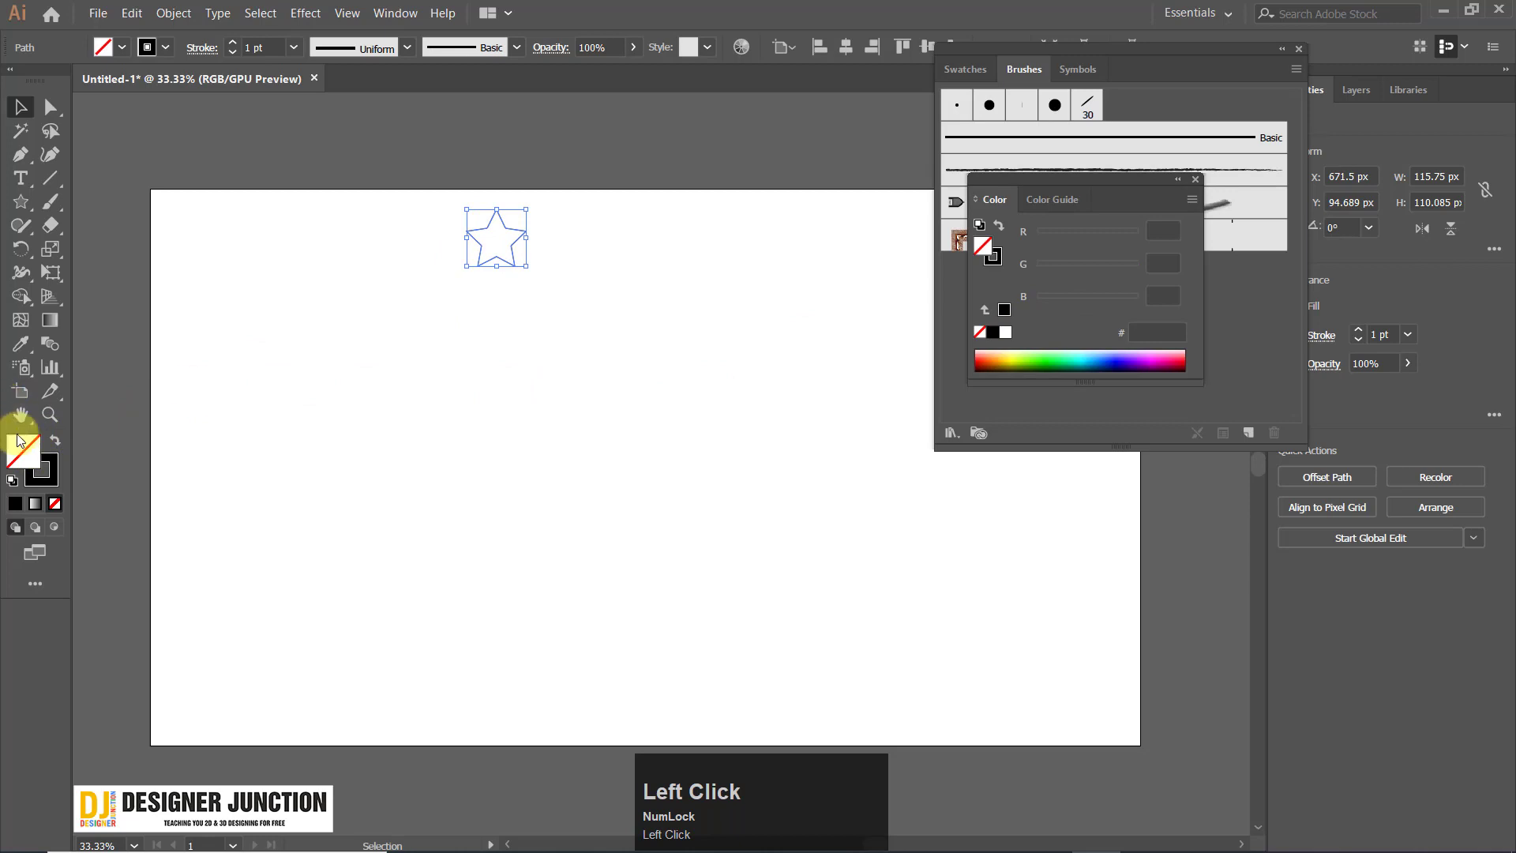
double_click(22, 464)
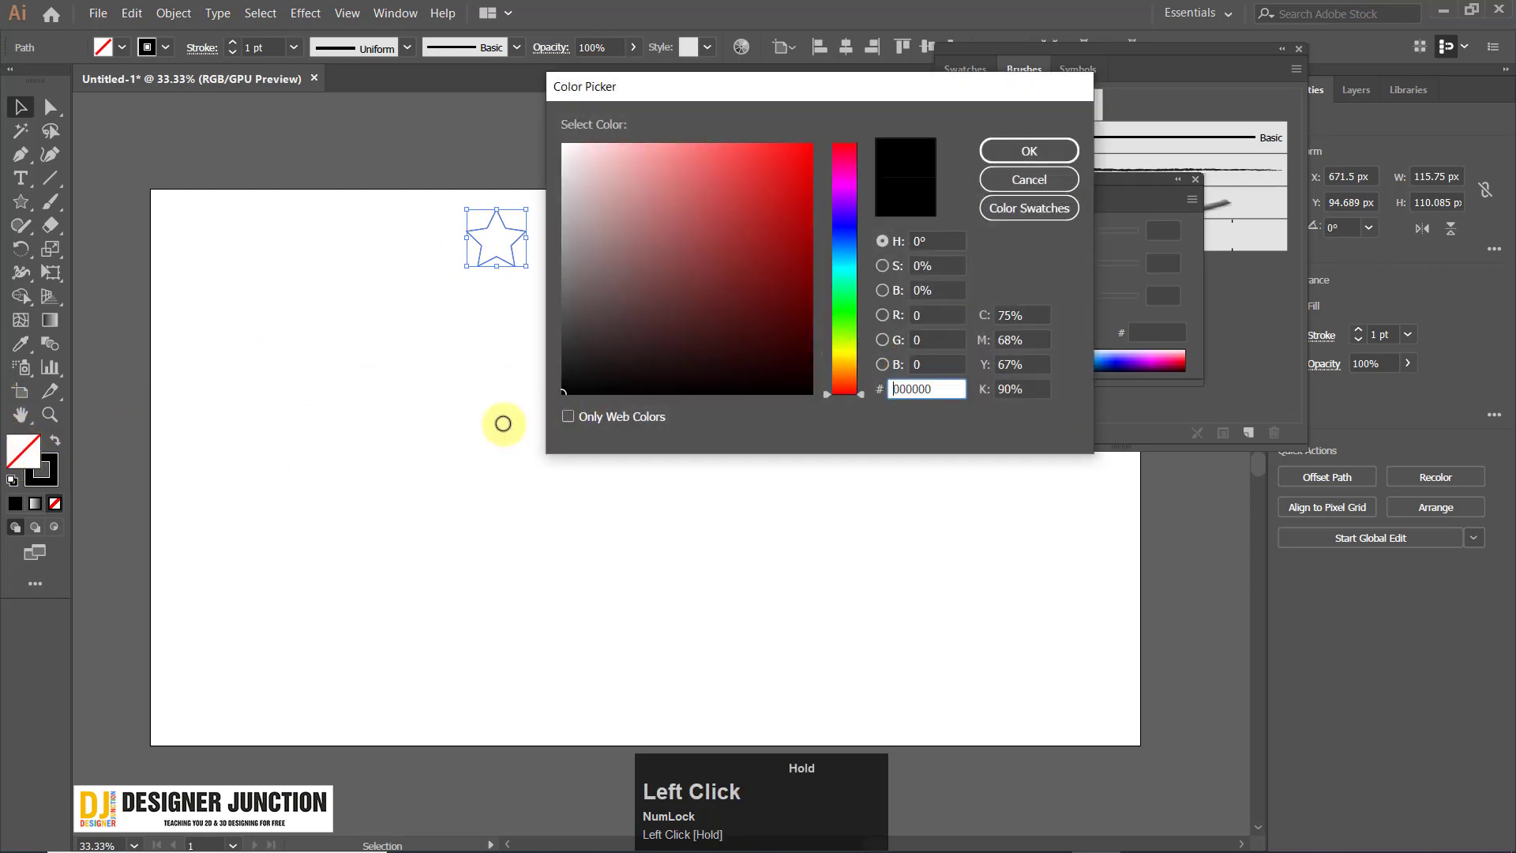
left_click(1027, 150)
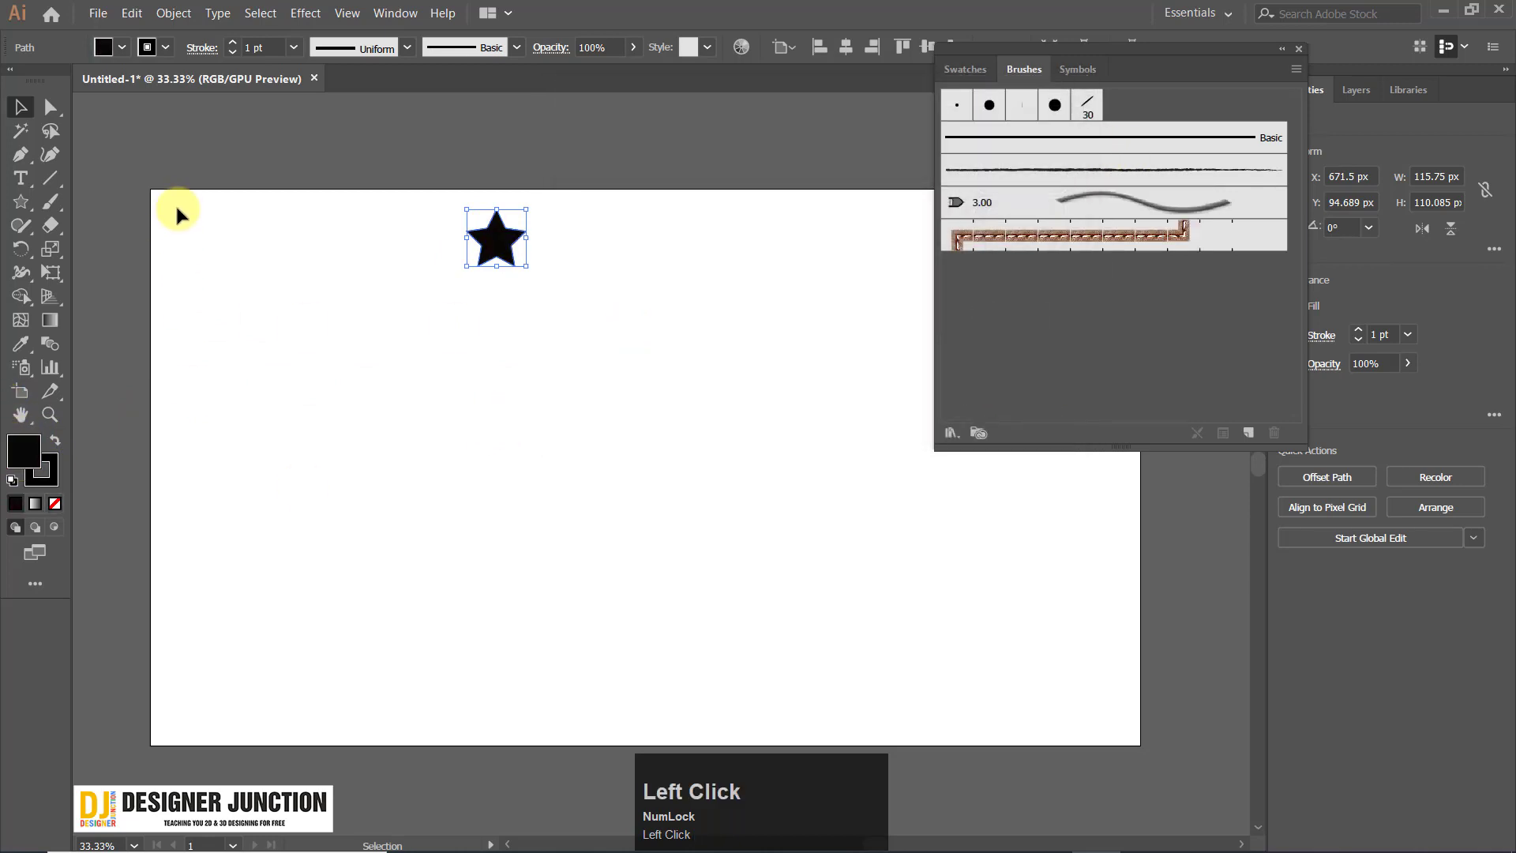
left_click(550, 223)
left_click(501, 242)
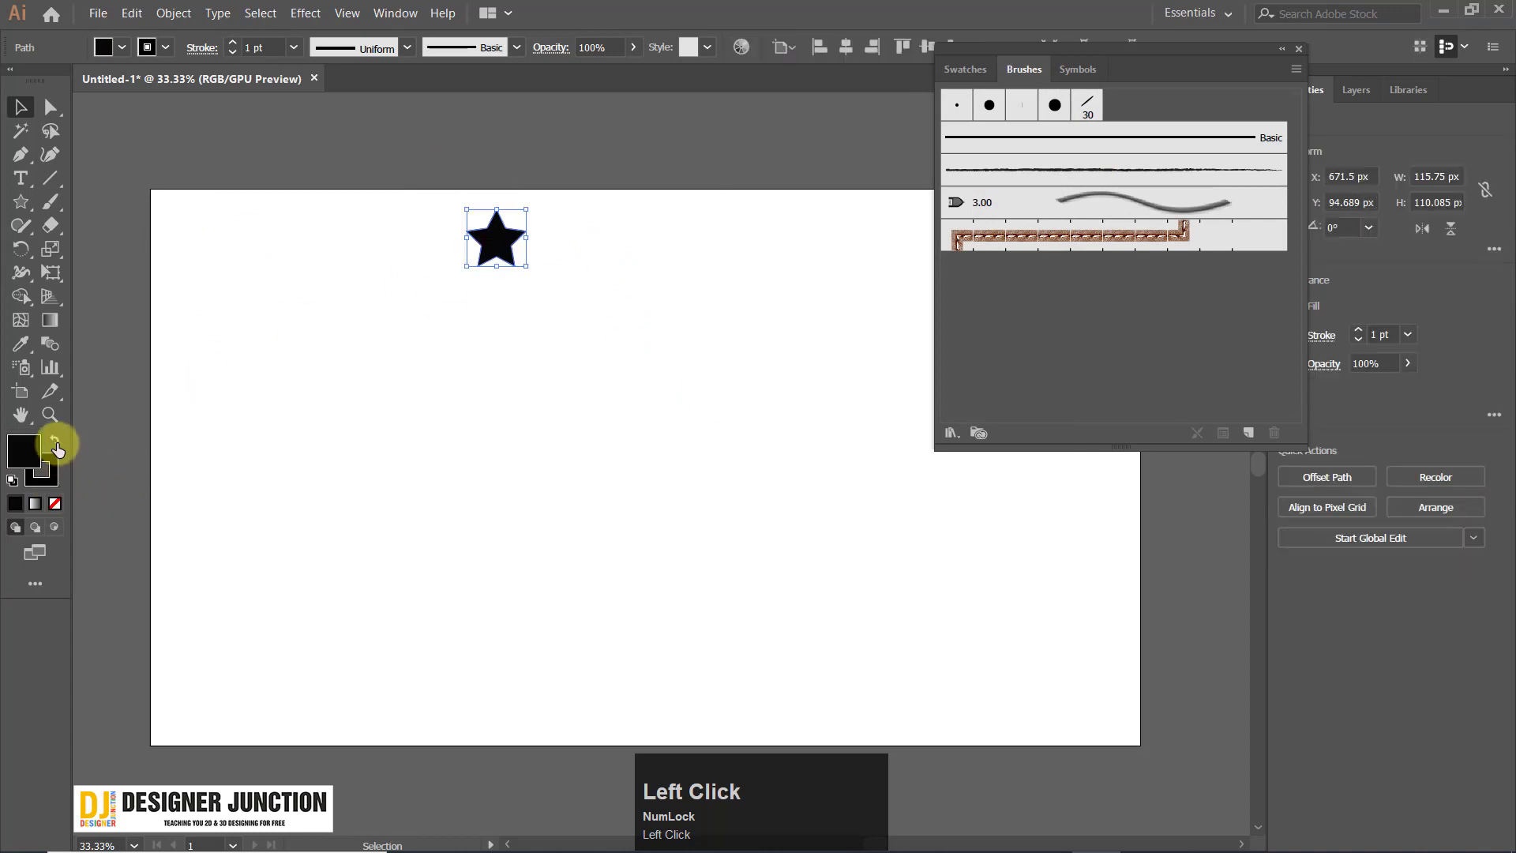
left_click(49, 474)
left_click(418, 174)
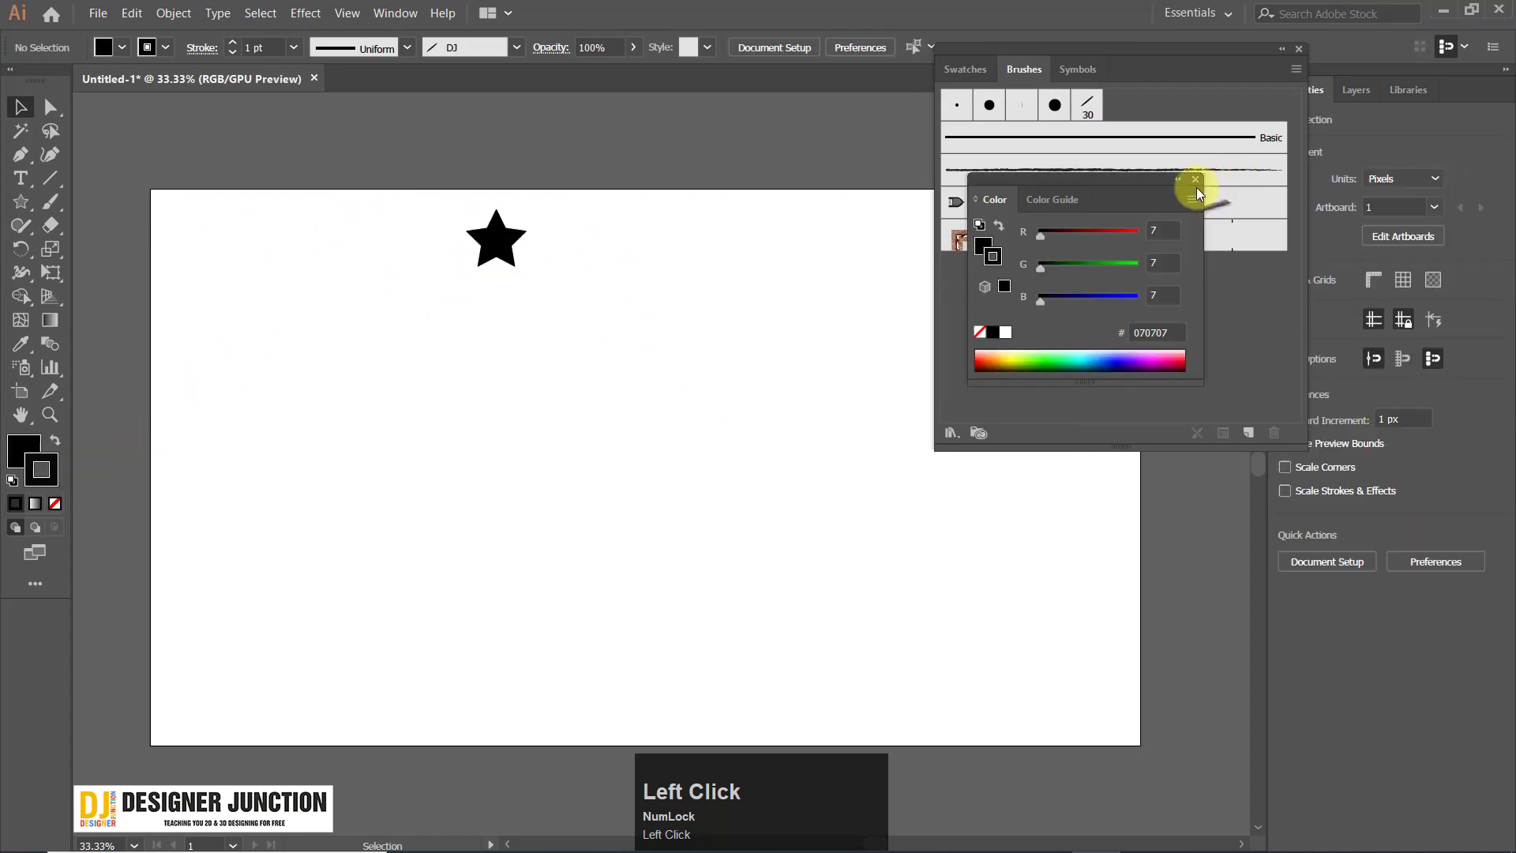
left_click(1195, 180)
Reposition the black star within the upper part of the artboard and scale it down to about 90 × 86 px.
mouse_move(459, 183)
left_mouse_down()
mouse_move(523, 280)
mouse_move(391, 242)
left_mouse_up()
left_click_drag(328, 178, 482, 329)
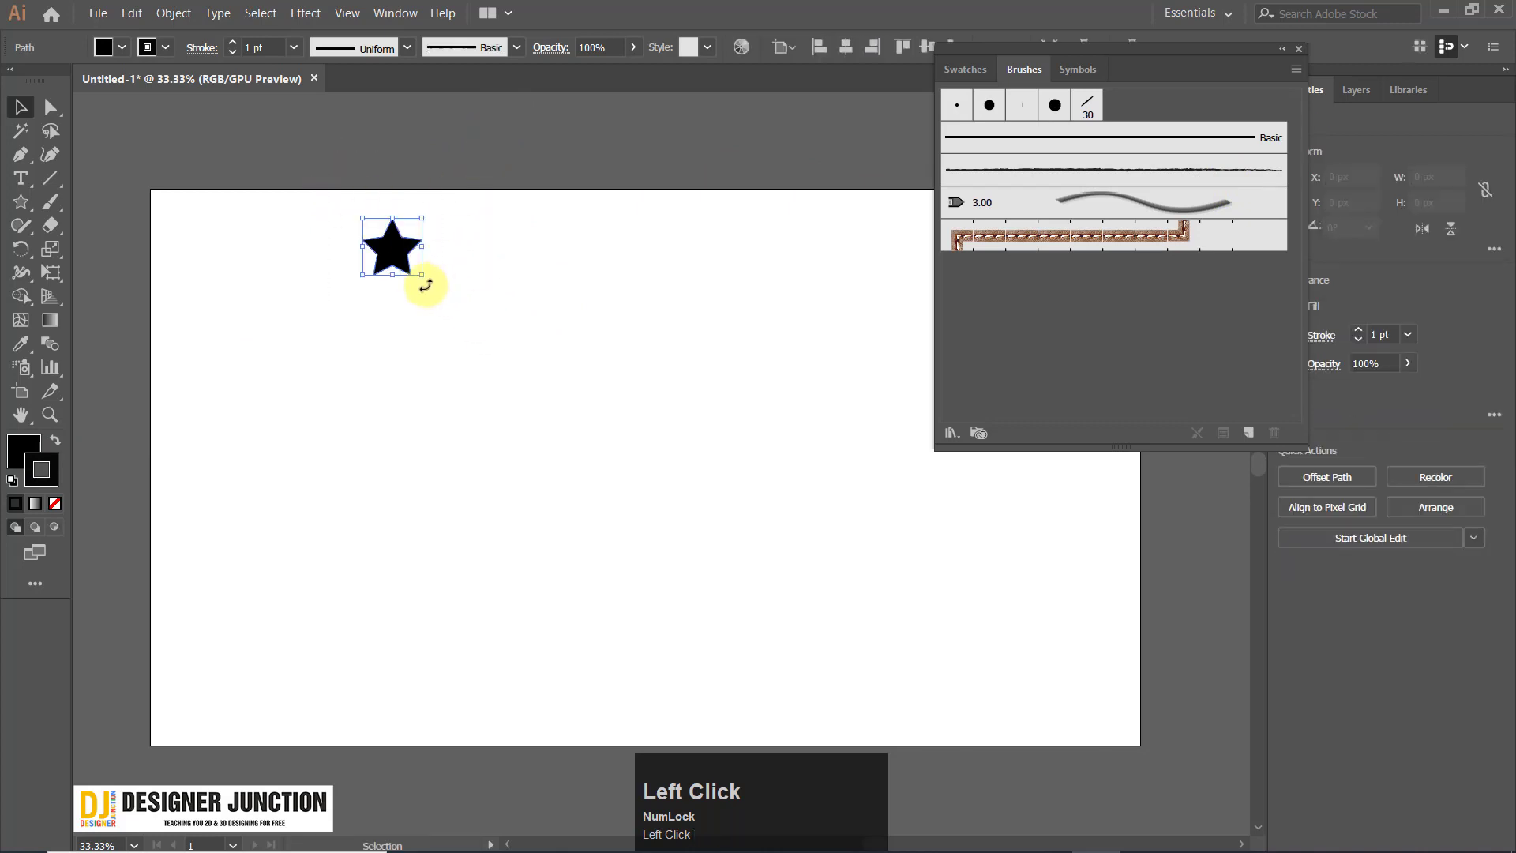
left_click_drag(426, 280, 409, 248)
Create a new Scatter Brush from the selected star with the default options.
left_click(1248, 433)
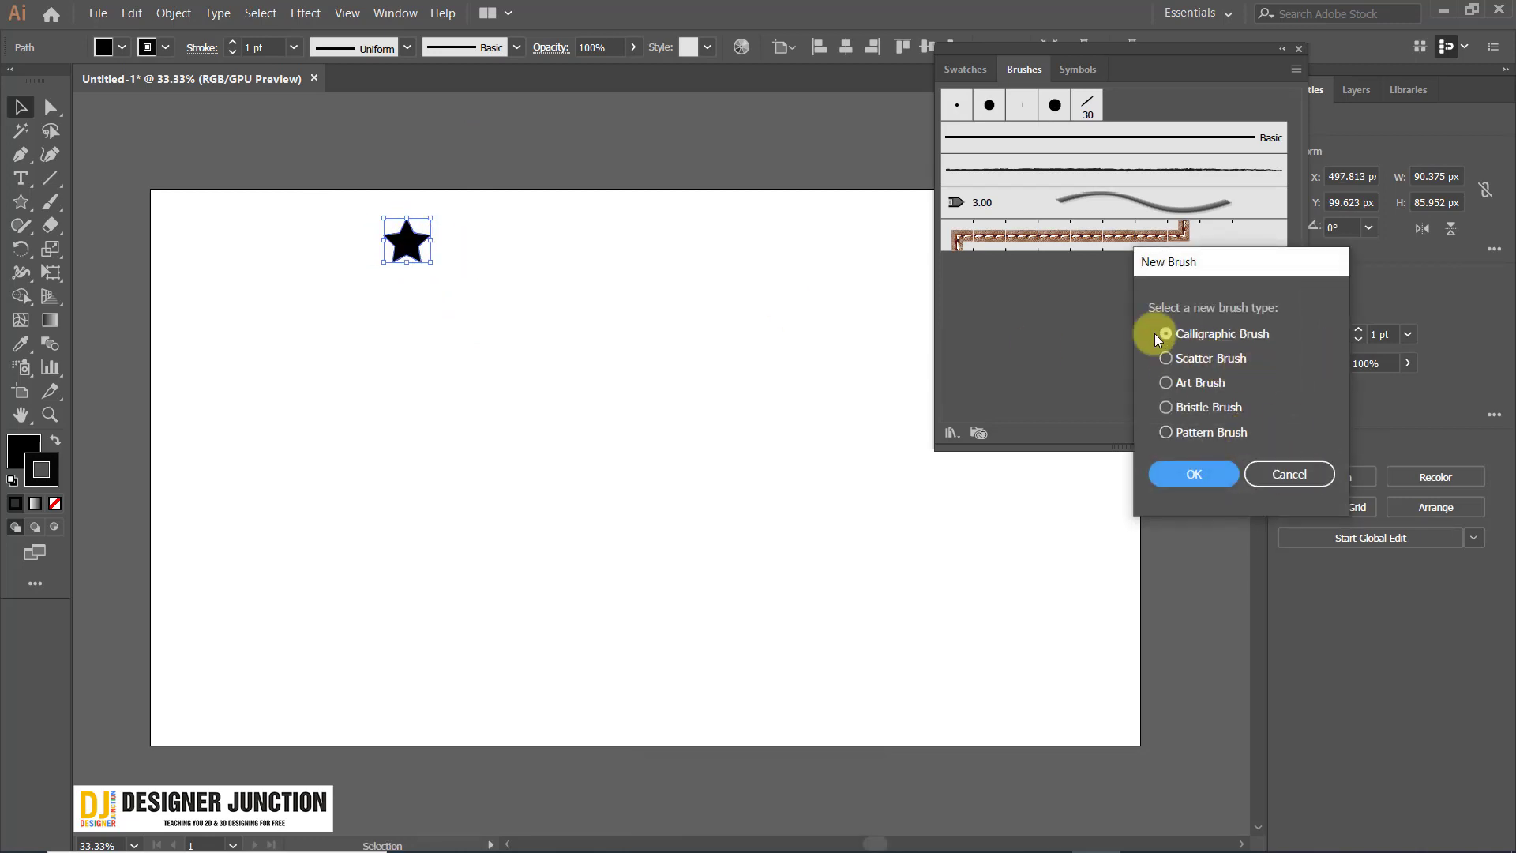
left_click(1204, 360)
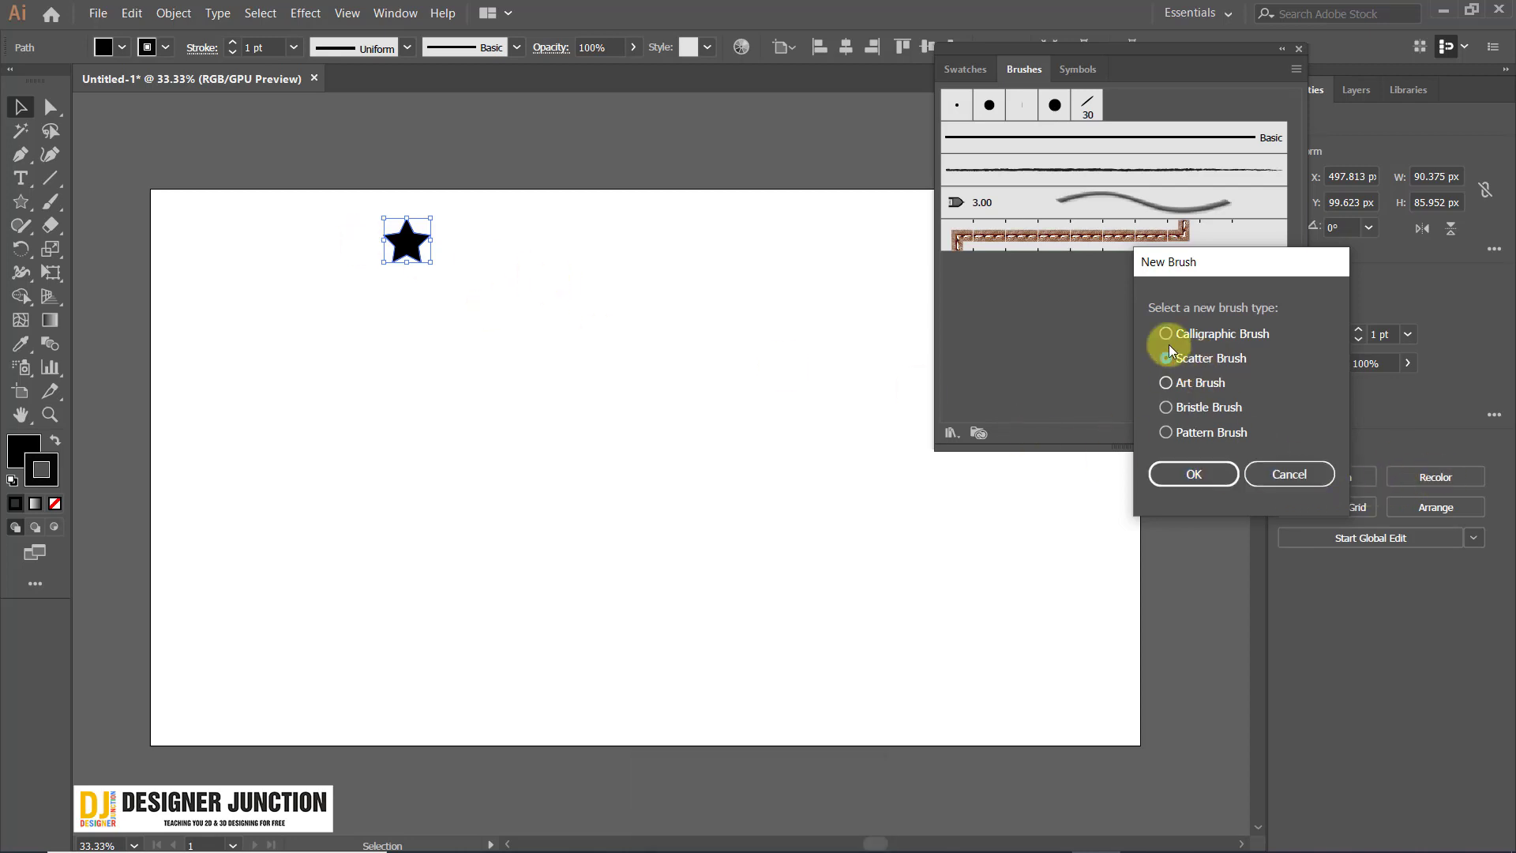
left_click(1190, 474)
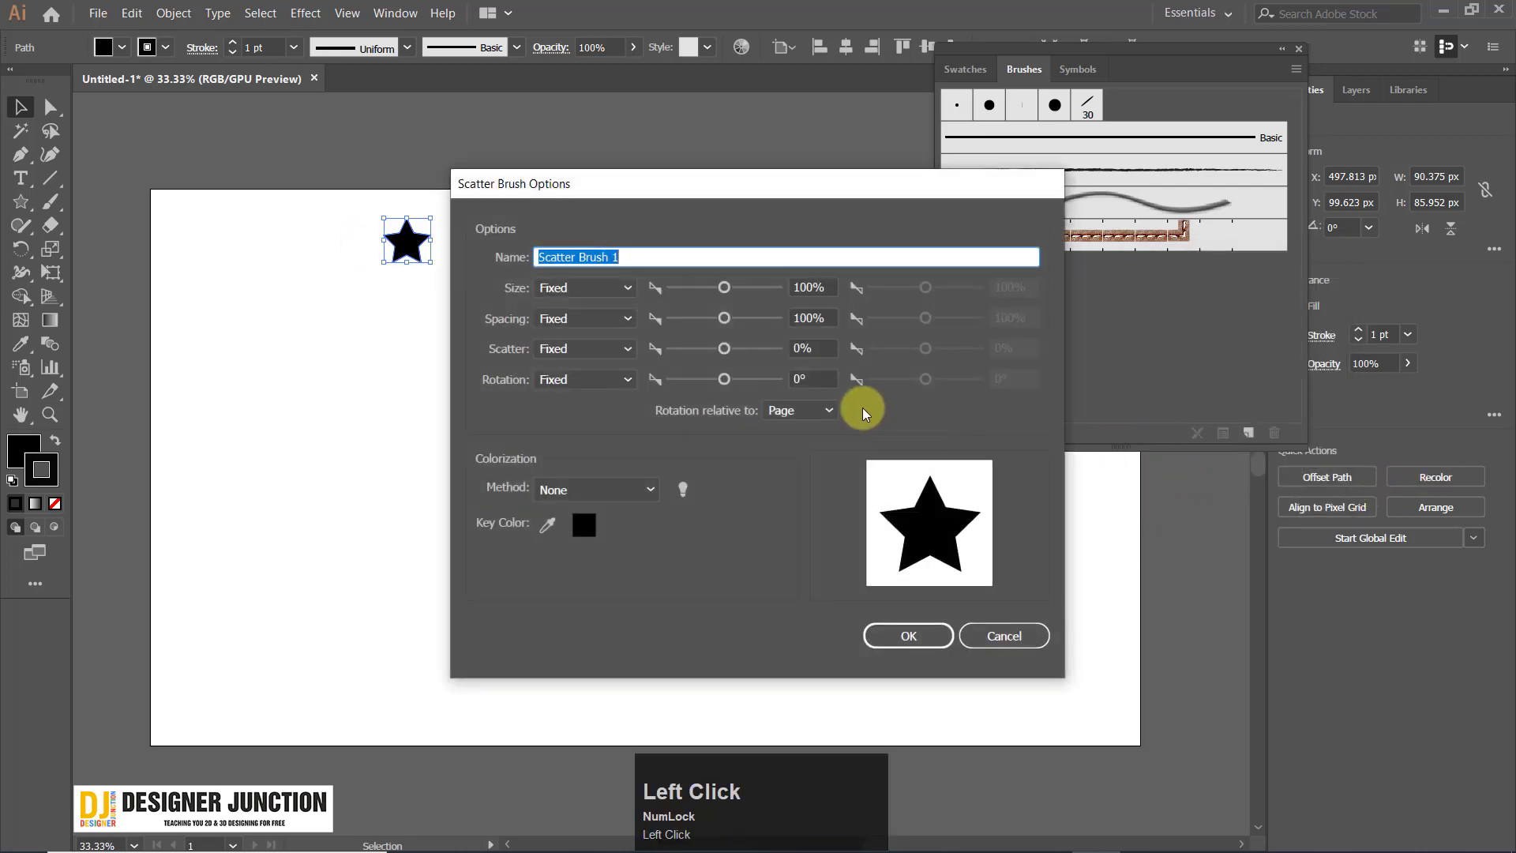
left_click_drag(604, 189, 692, 56)
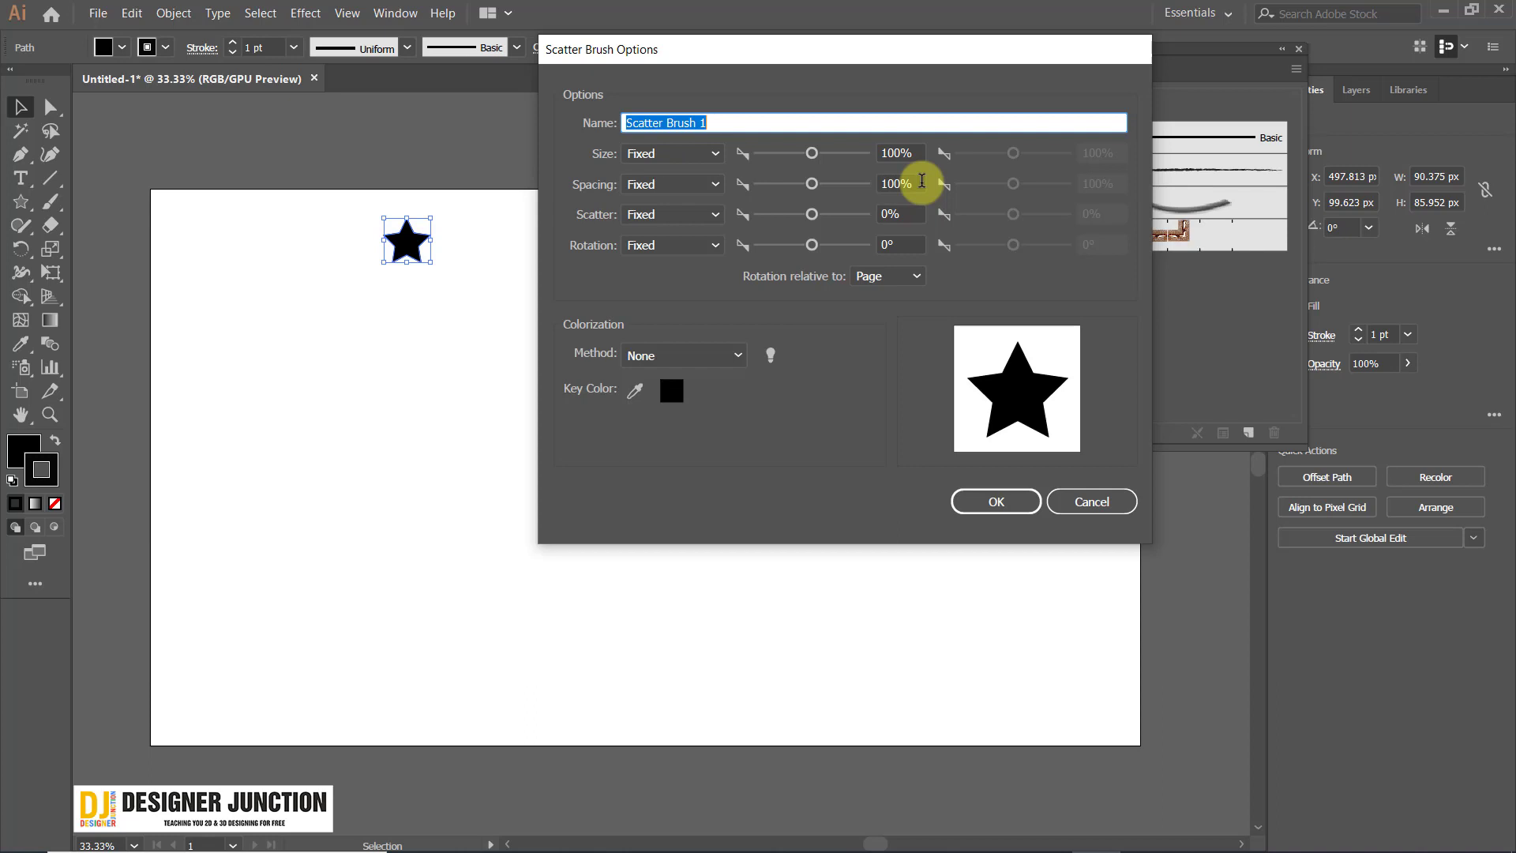
key("Return")
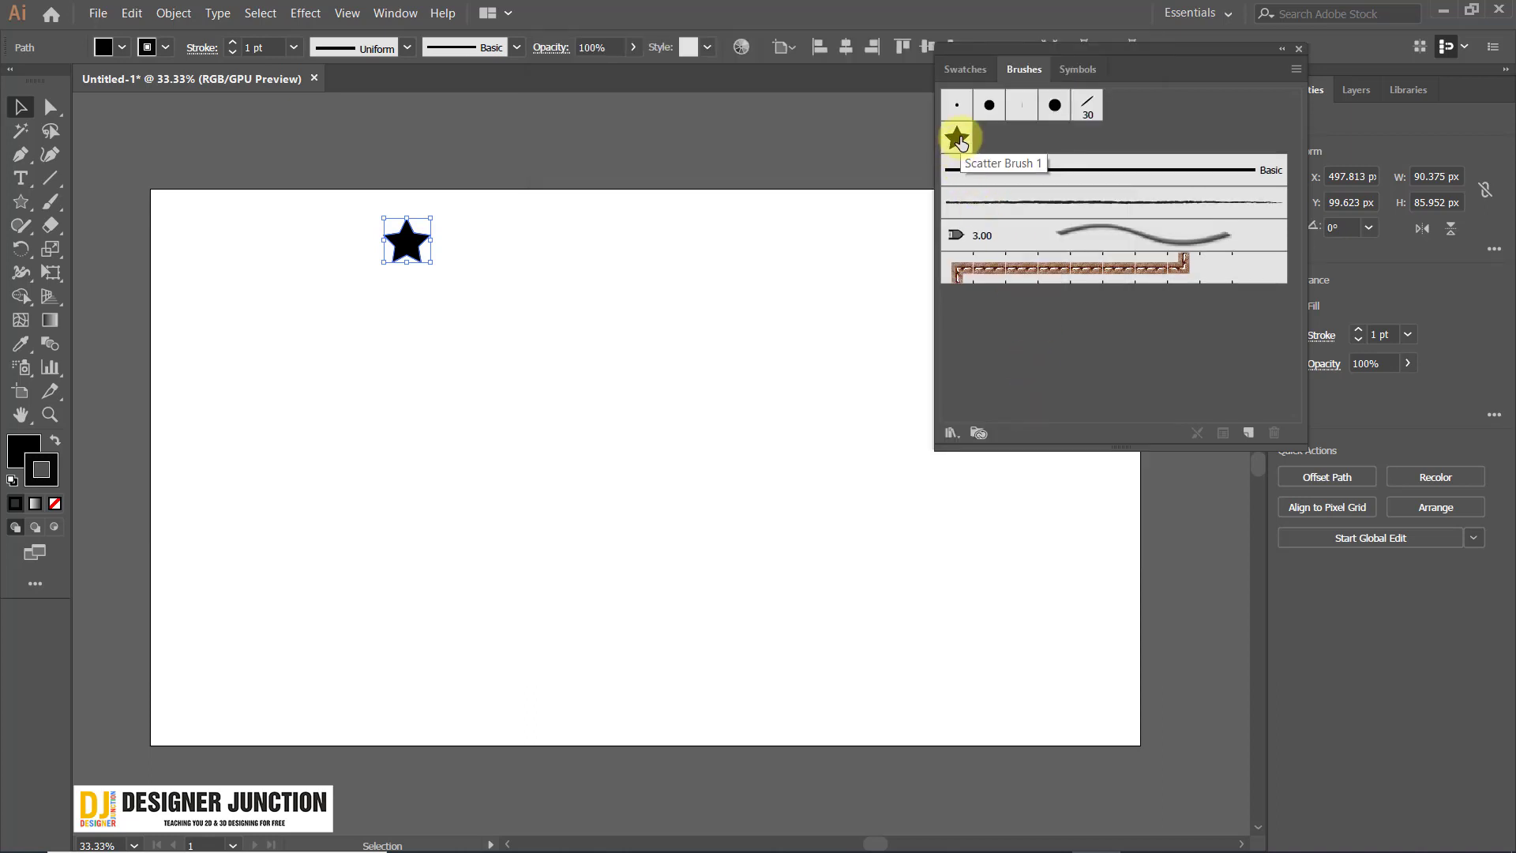
Move the original star off the artboard, just above its top edge, and deselect it.
left_click(326, 138)
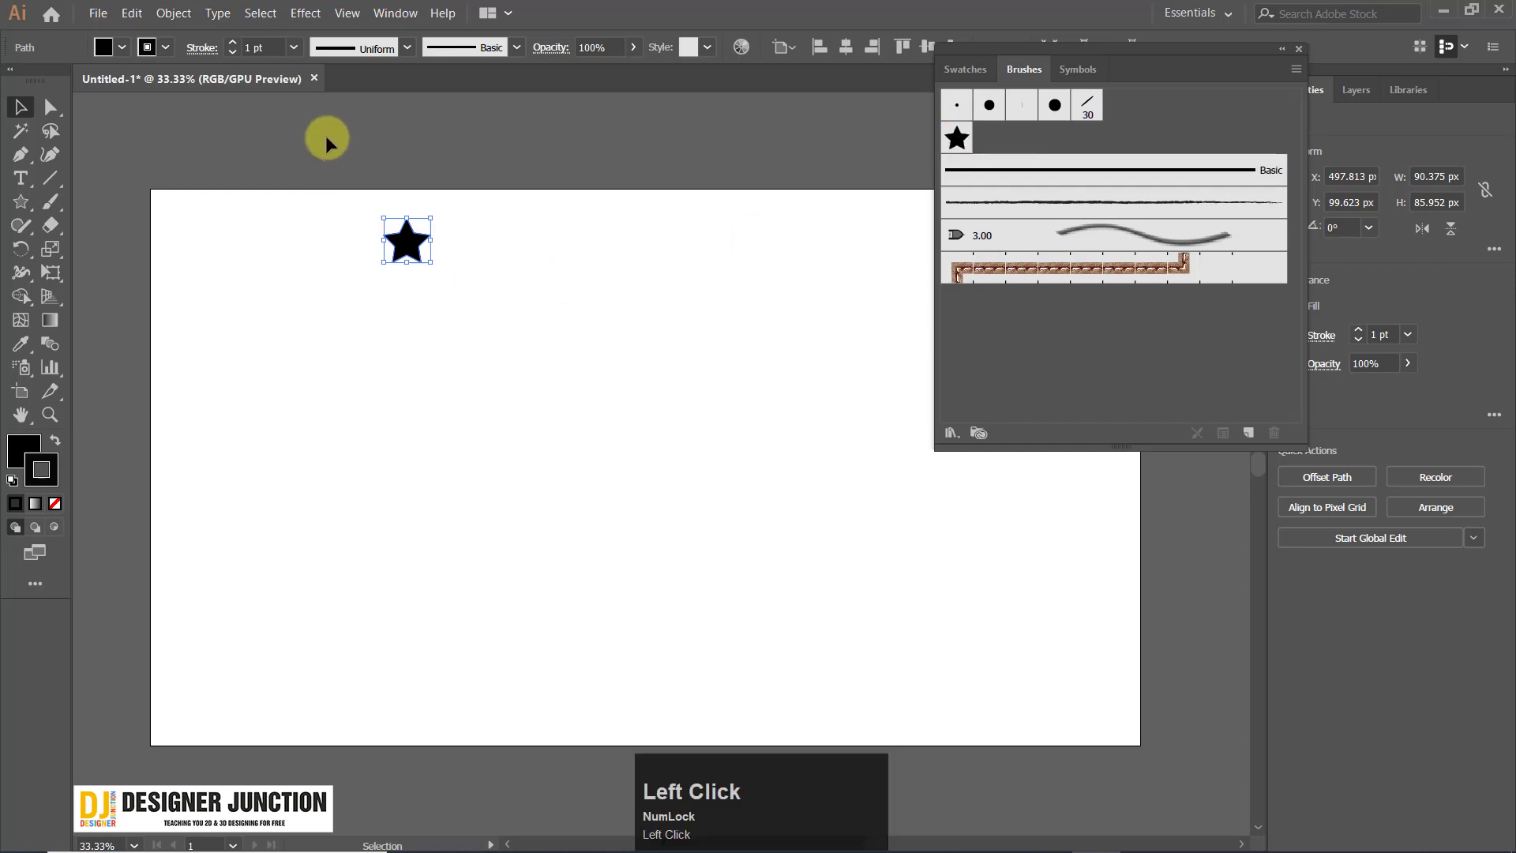
left_click(467, 340)
left_click_drag(407, 258, 461, 102)
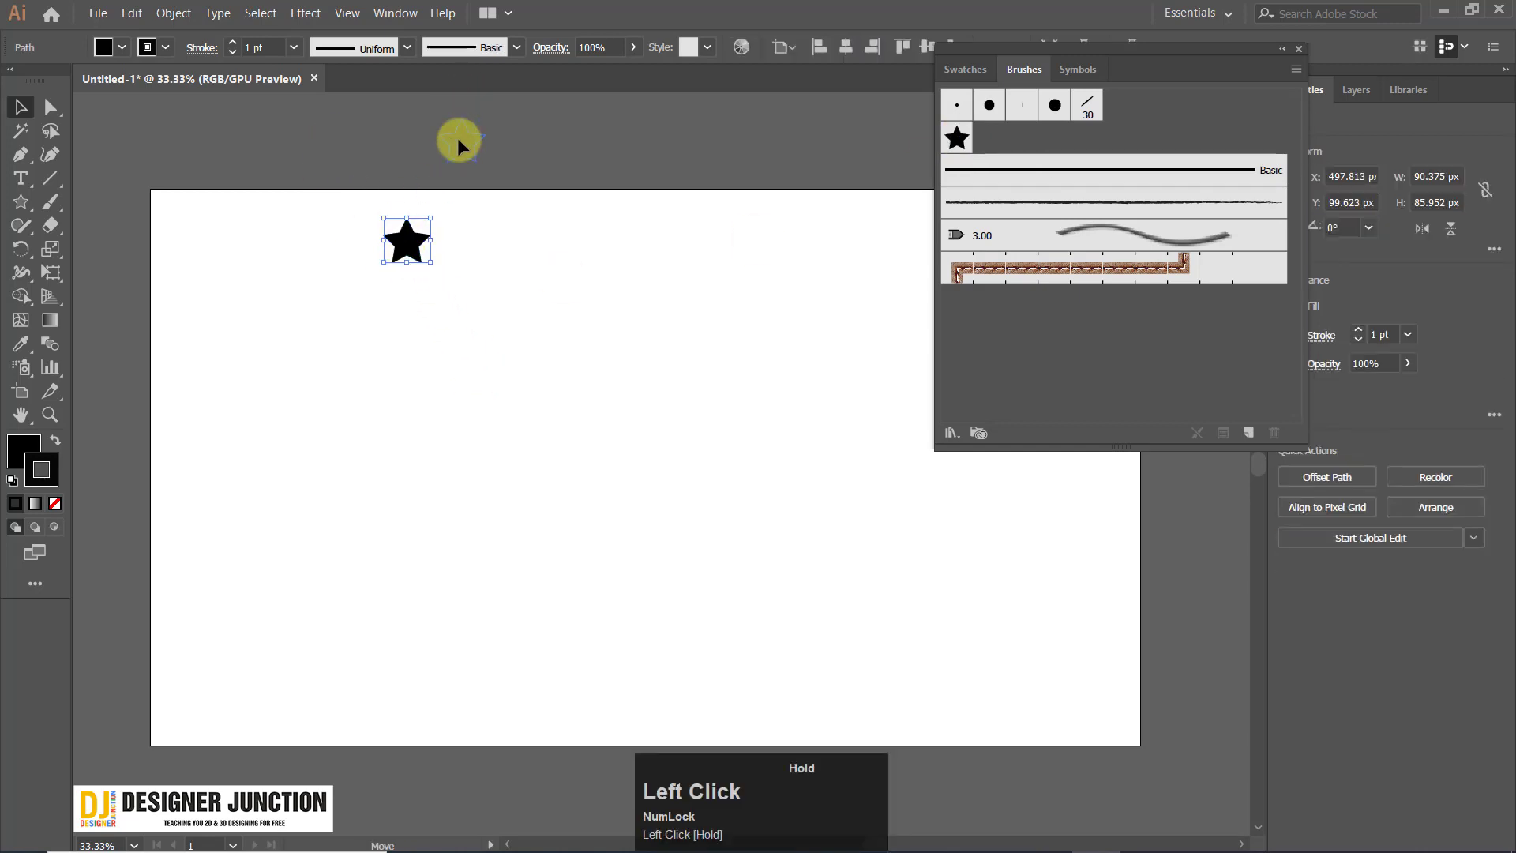
left_click(556, 144)
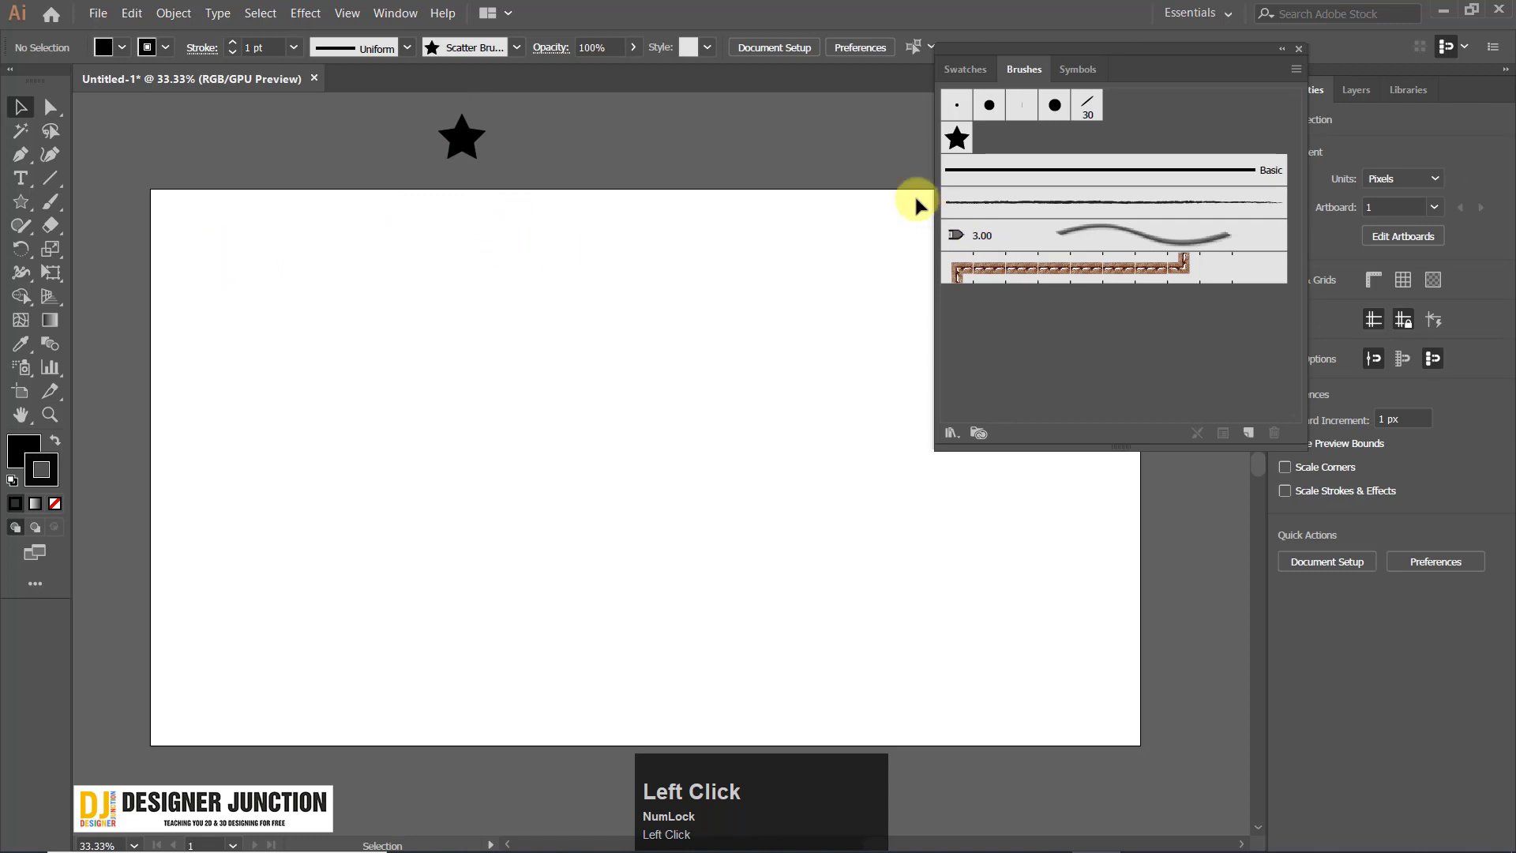
Paint three wavy test strokes with the star scatter brush at 1 pt, undoing each one.
left_click(956, 137)
left_click(50, 202)
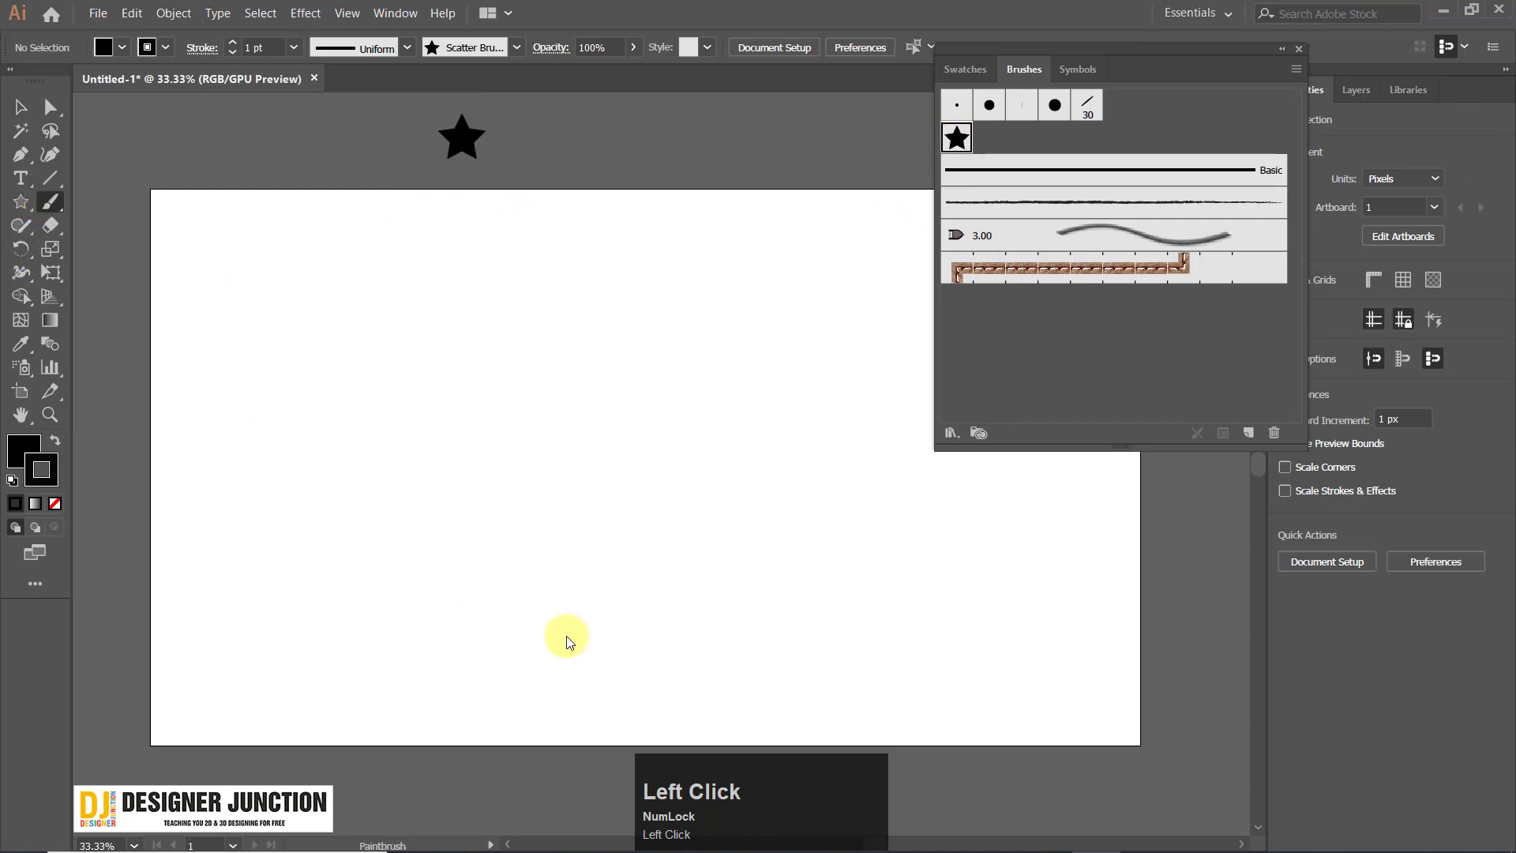
mouse_move(288, 413)
left_mouse_down()
mouse_move(368, 364)
mouse_move(446, 452)
mouse_move(707, 349)
left_mouse_up()
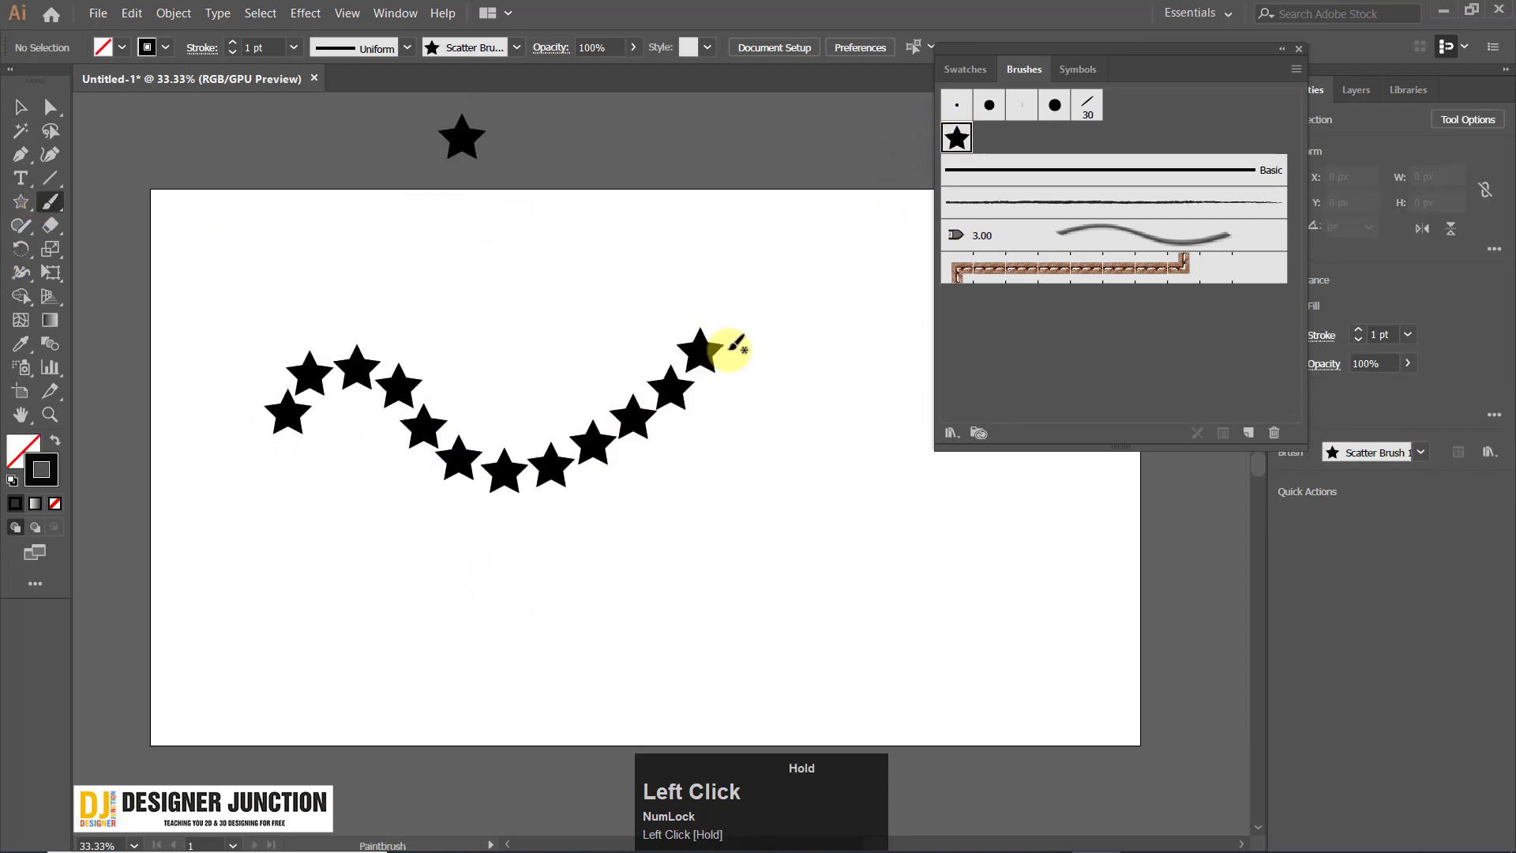
key("ctrl+z")
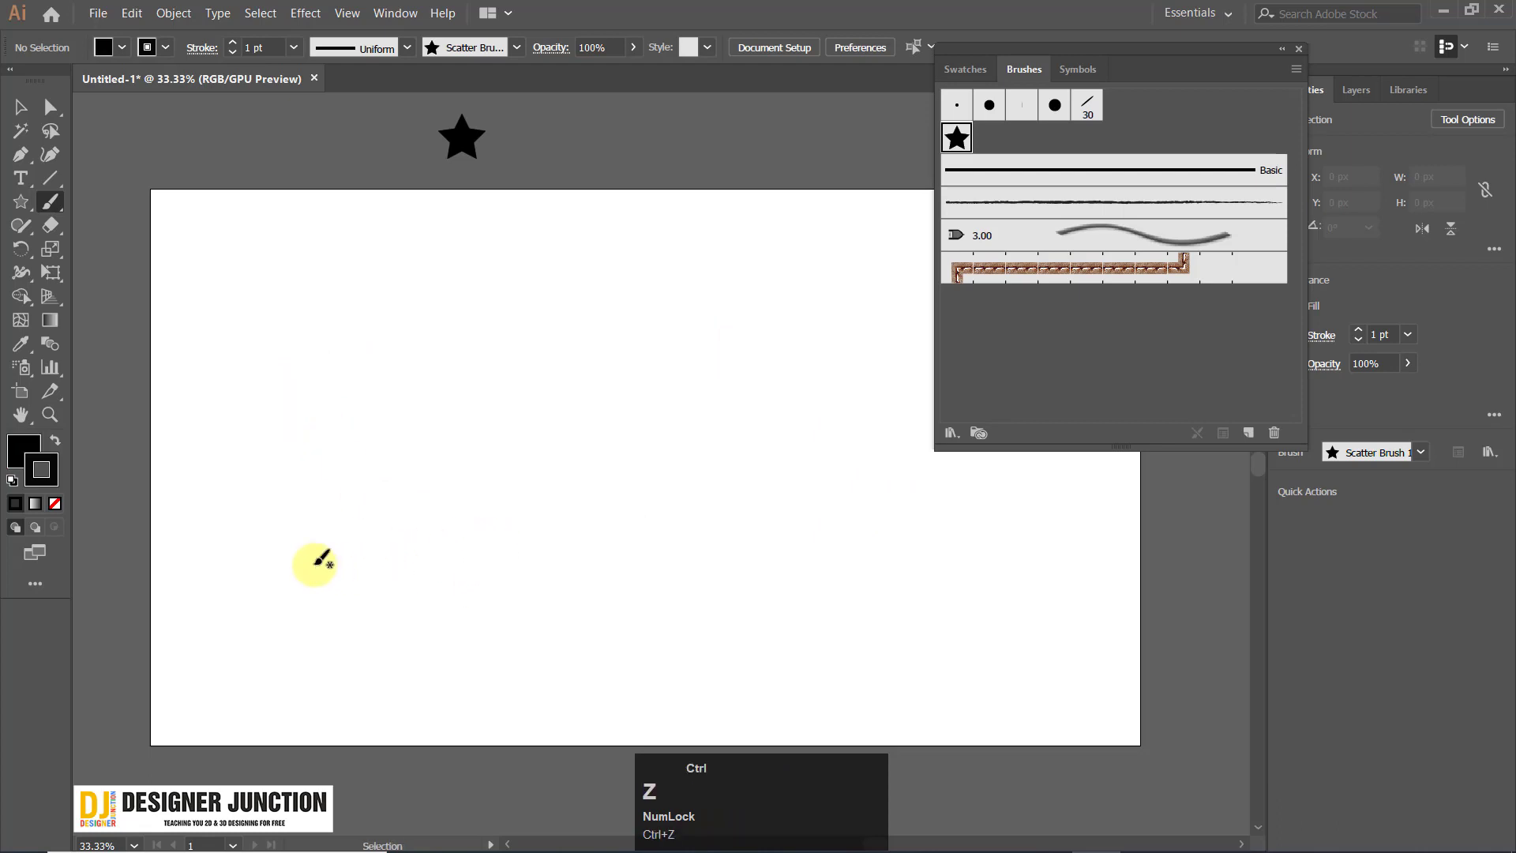
mouse_move(241, 496)
left_mouse_down()
mouse_move(492, 438)
mouse_move(749, 317)
left_mouse_up()
key("ctrl+z")
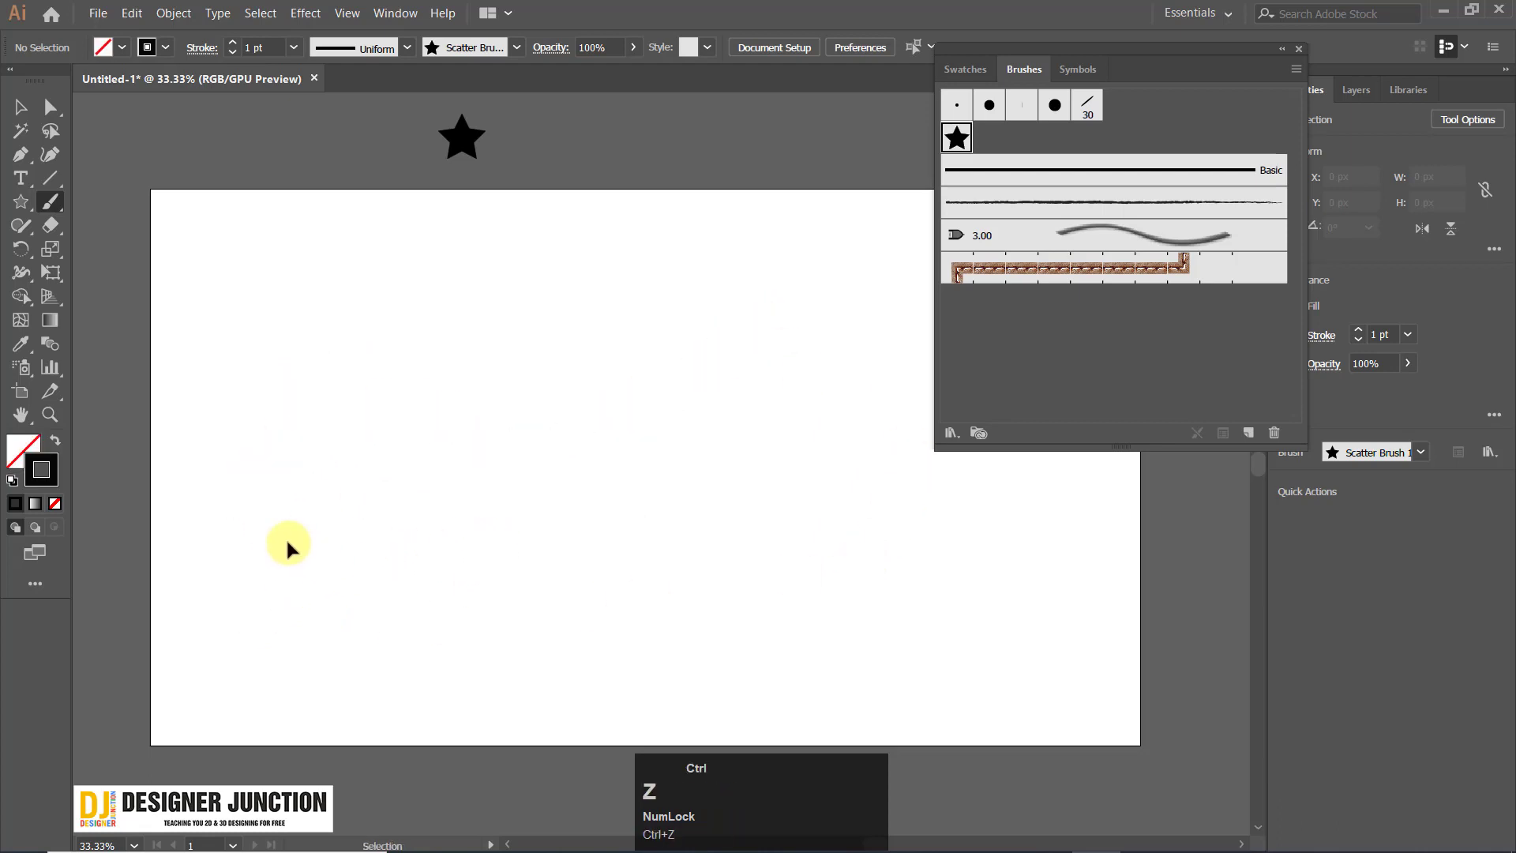
mouse_move(218, 476)
left_mouse_down()
mouse_move(491, 405)
mouse_move(821, 616)
mouse_move(1029, 518)
left_mouse_up()
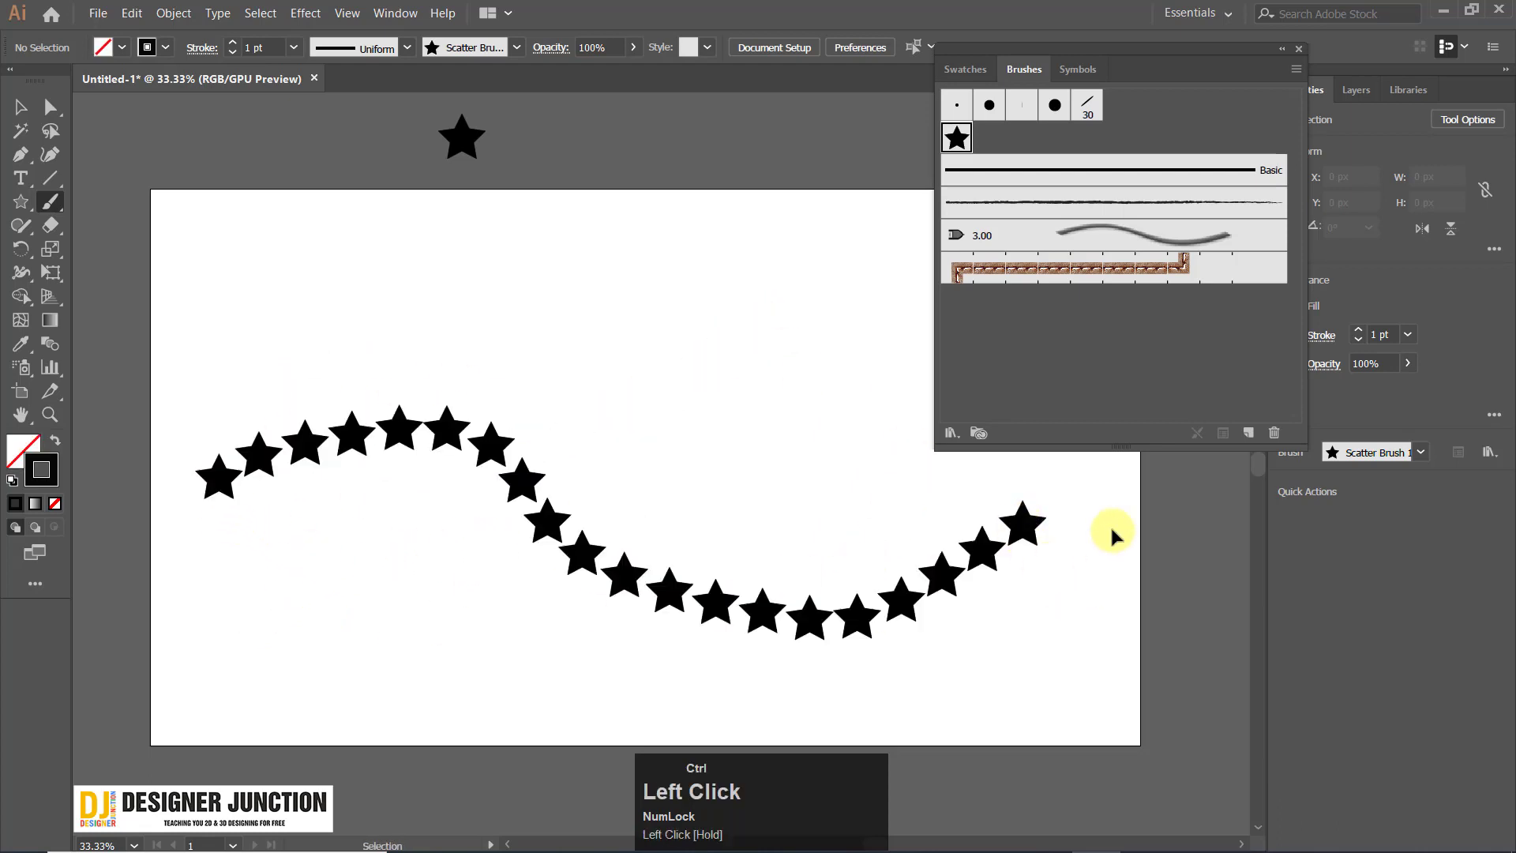
key("ctrl+z")
Set the stroke weight to 0.5 pt and paint a wavy star stroke across the artboard.
left_click(1407, 334)
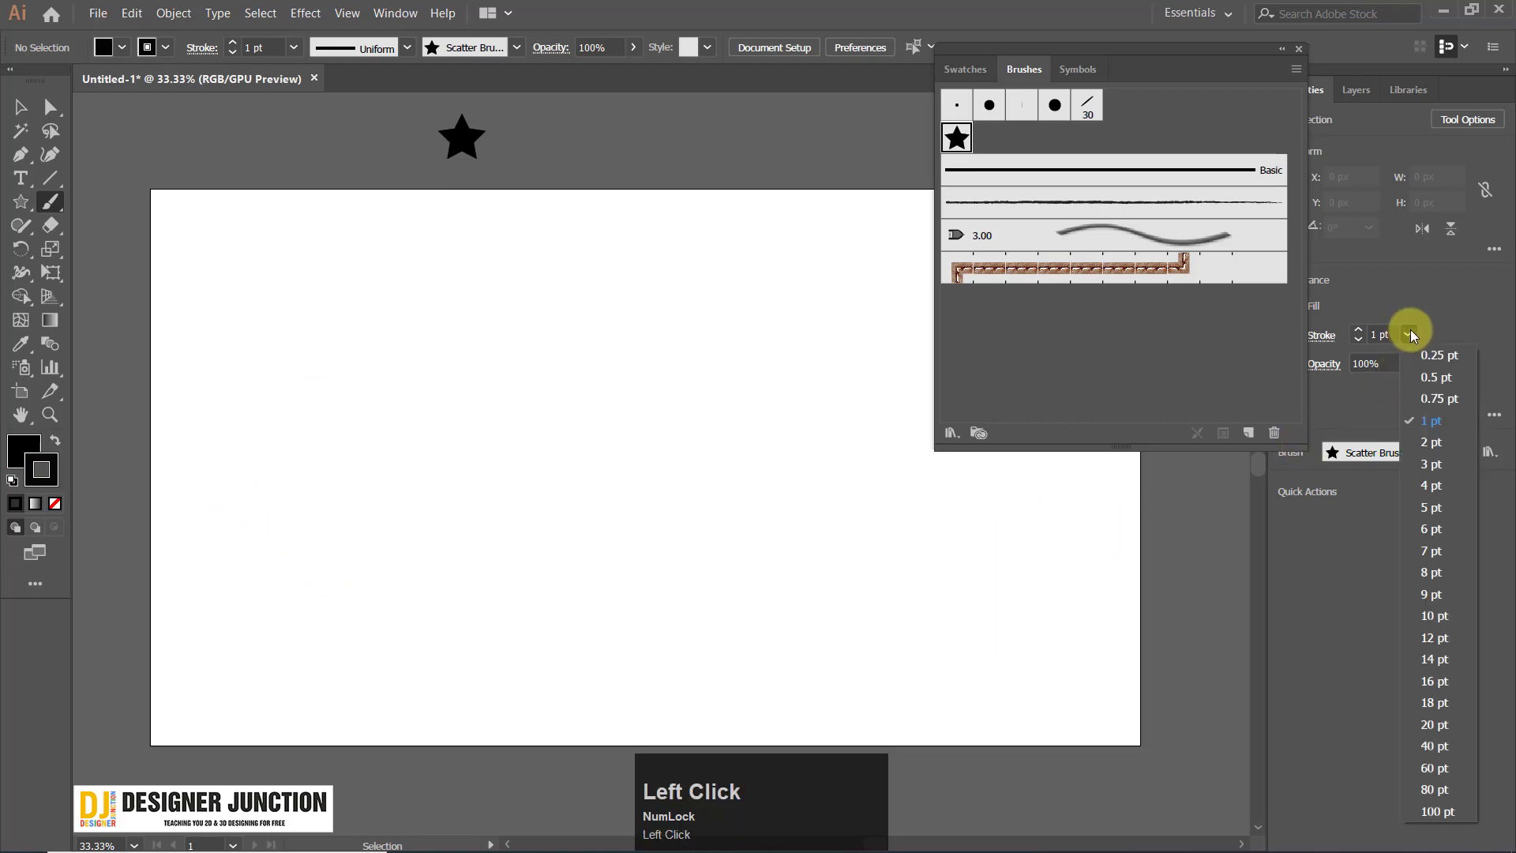
left_click(1448, 387)
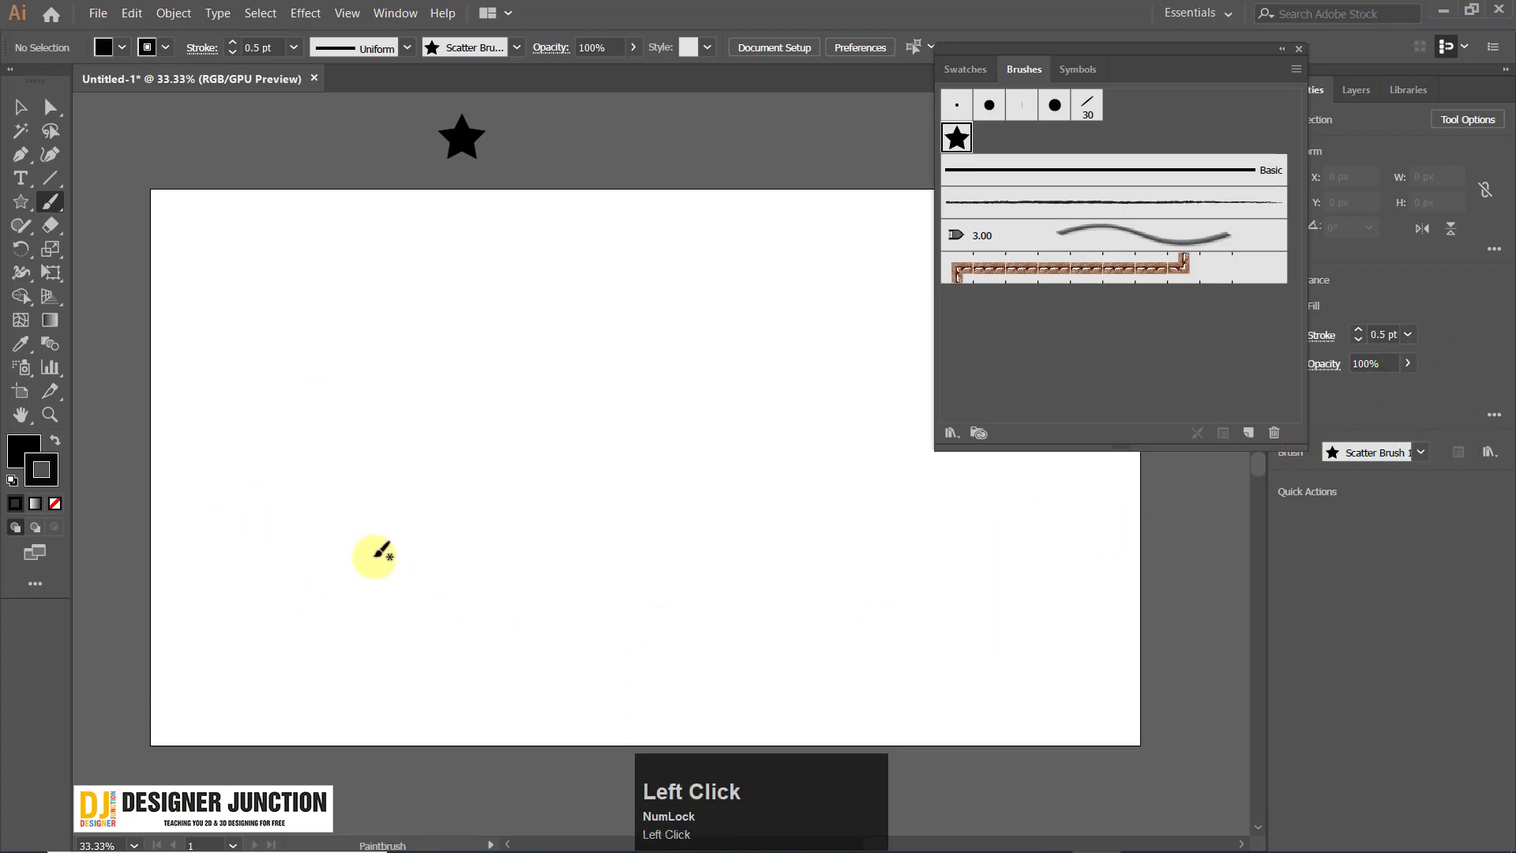
mouse_move(249, 482)
left_mouse_down()
mouse_move(666, 390)
mouse_move(722, 355)
left_mouse_up()
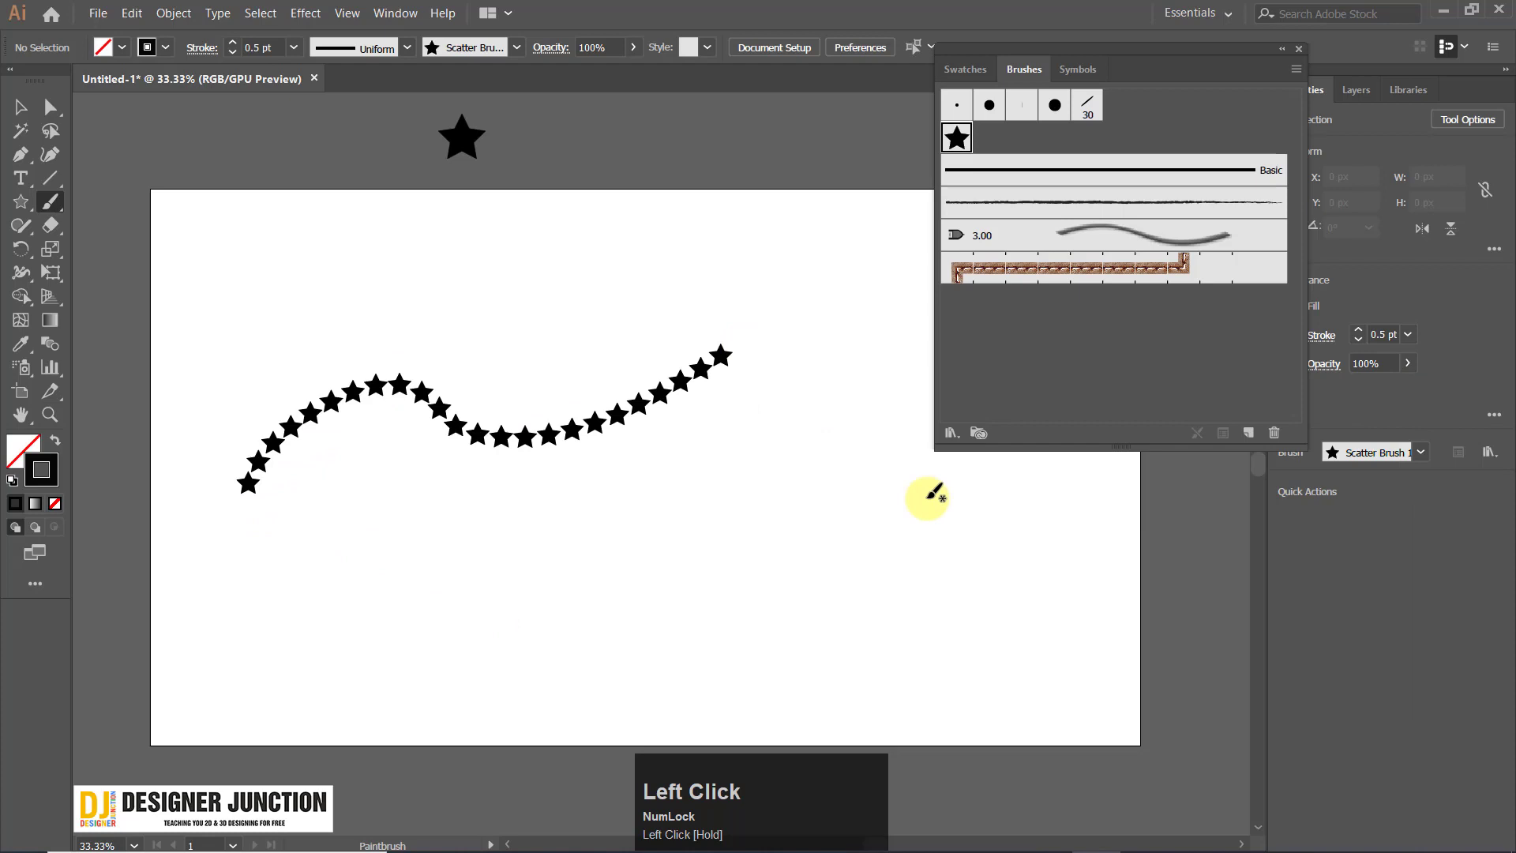
Paint a star test stroke at 12 pt in the lower part of the artboard, and undo it.
left_click(1409, 336)
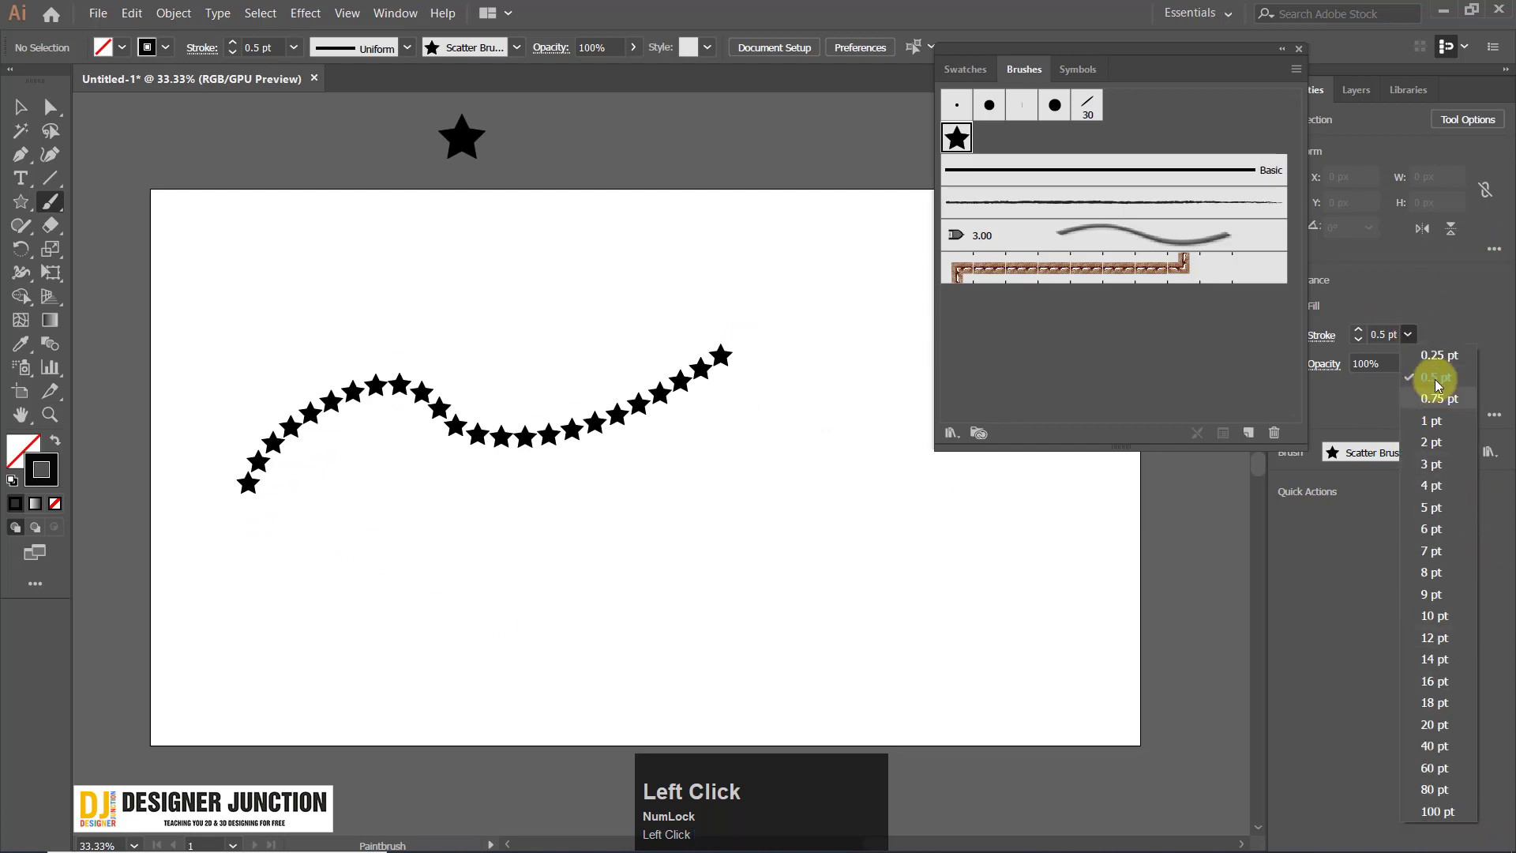
left_click(1433, 636)
mouse_move(279, 581)
left_mouse_down()
mouse_move(400, 529)
mouse_move(864, 609)
mouse_move(876, 538)
left_mouse_up()
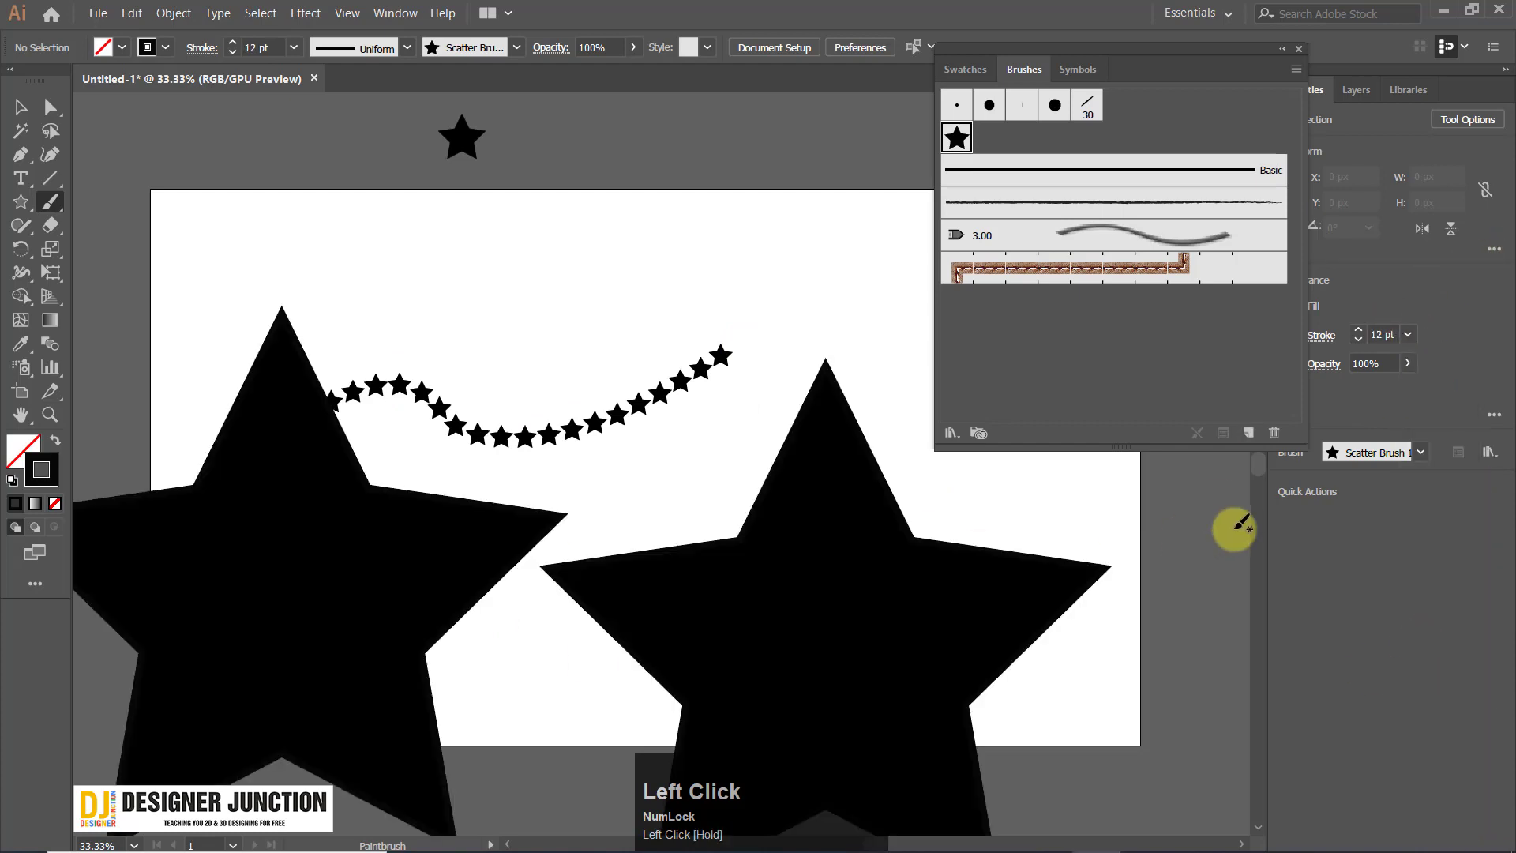
key("ctrl+z")
Paint a star test stroke at 0.75 pt, and undo it together with the earlier 0.5 pt stroke.
left_click(1409, 336)
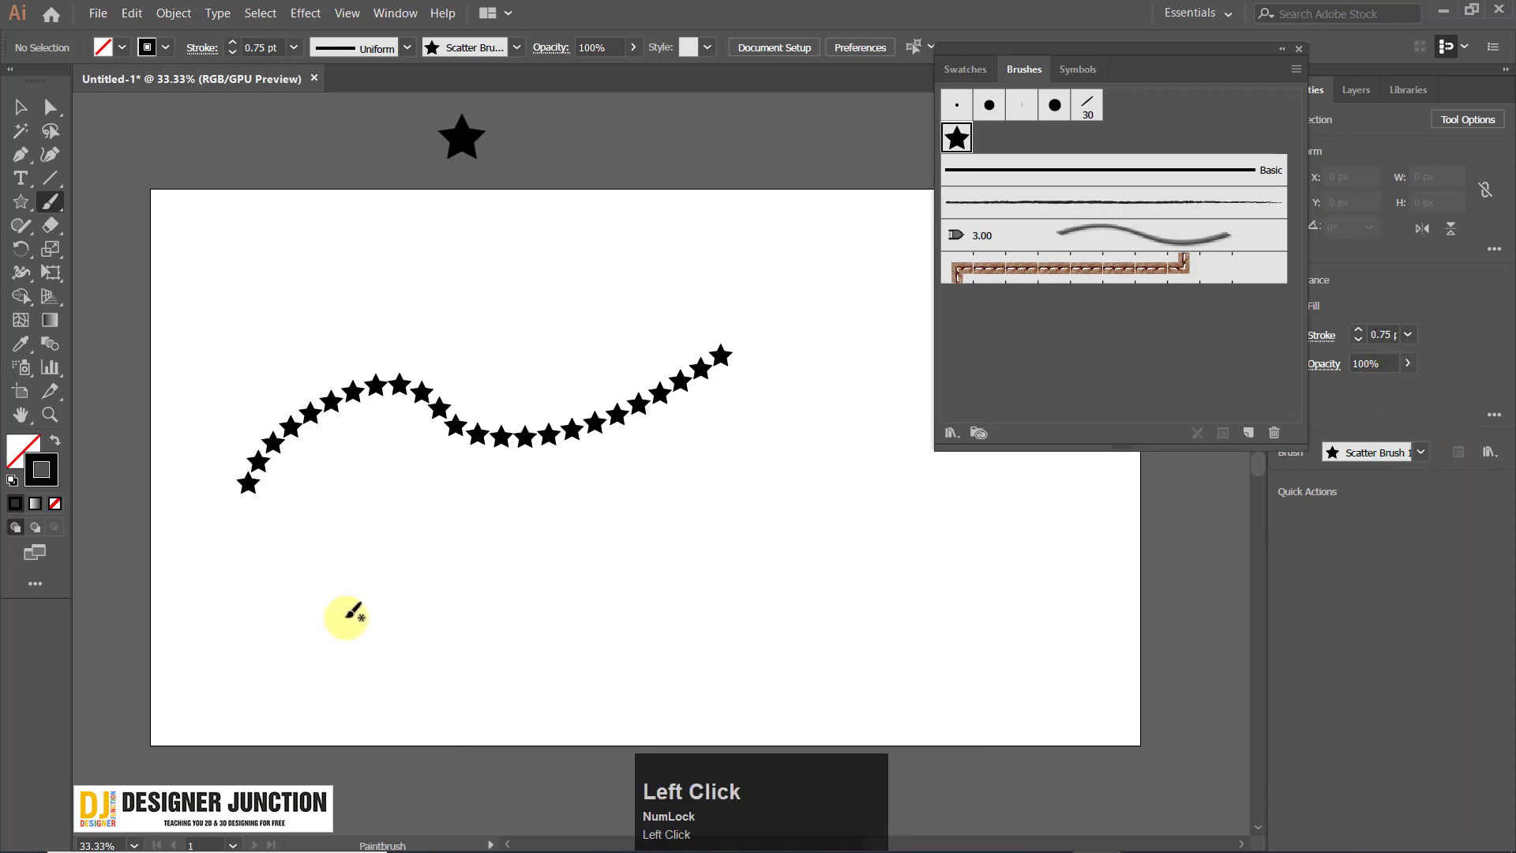
mouse_move(351, 609)
left_mouse_down()
mouse_move(495, 526)
mouse_move(798, 505)
left_mouse_up()
key("ctrl+z")
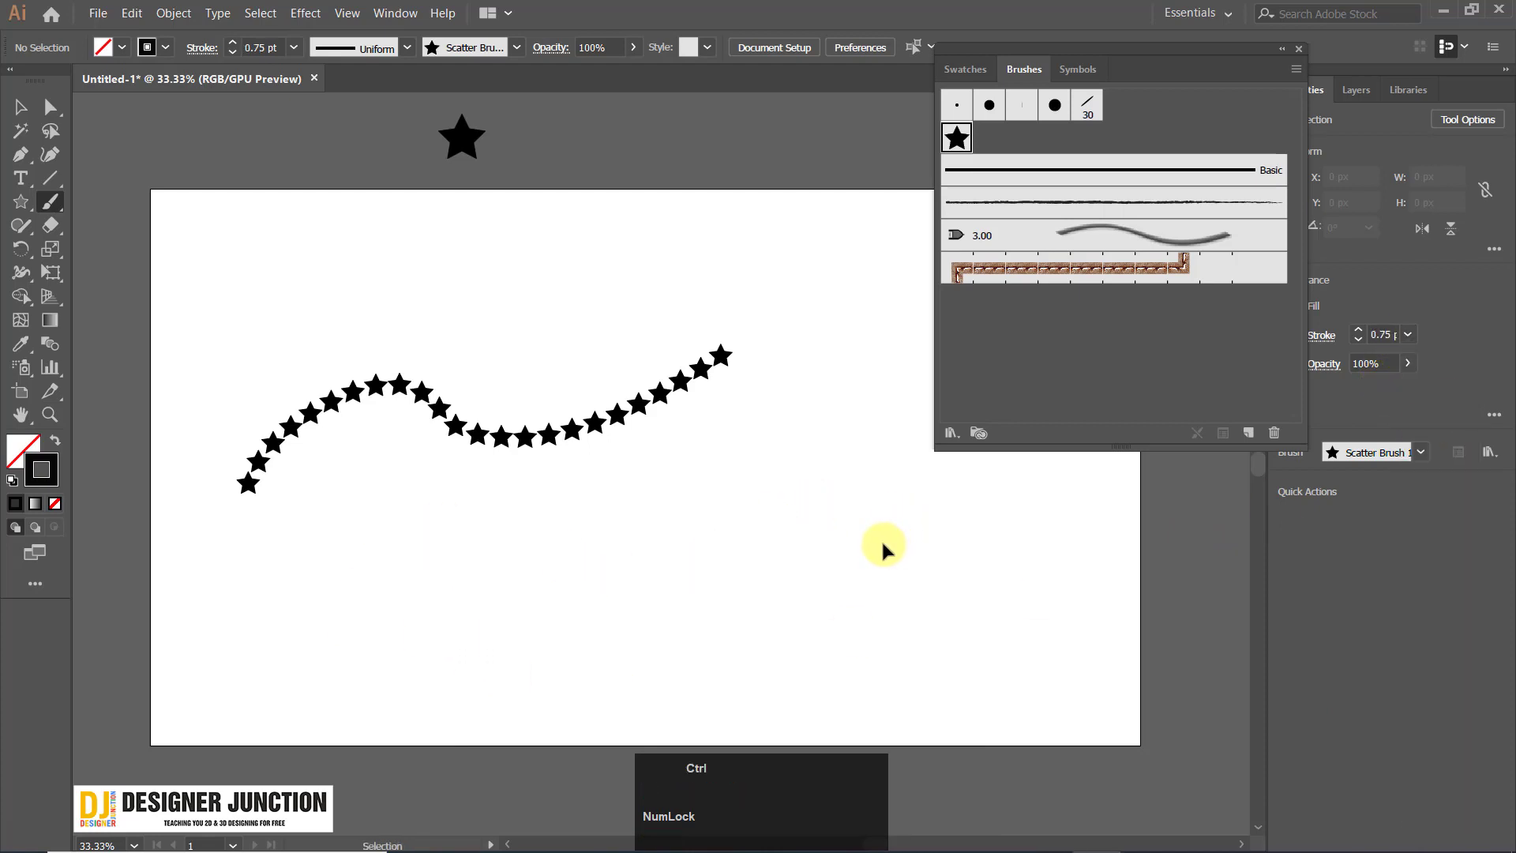
key("ctrl+z")
key("ctrl+z")
Paint three wavy star test strokes at 0.5 pt, undoing each one.
left_click_drag(463, 452, 744, 389)
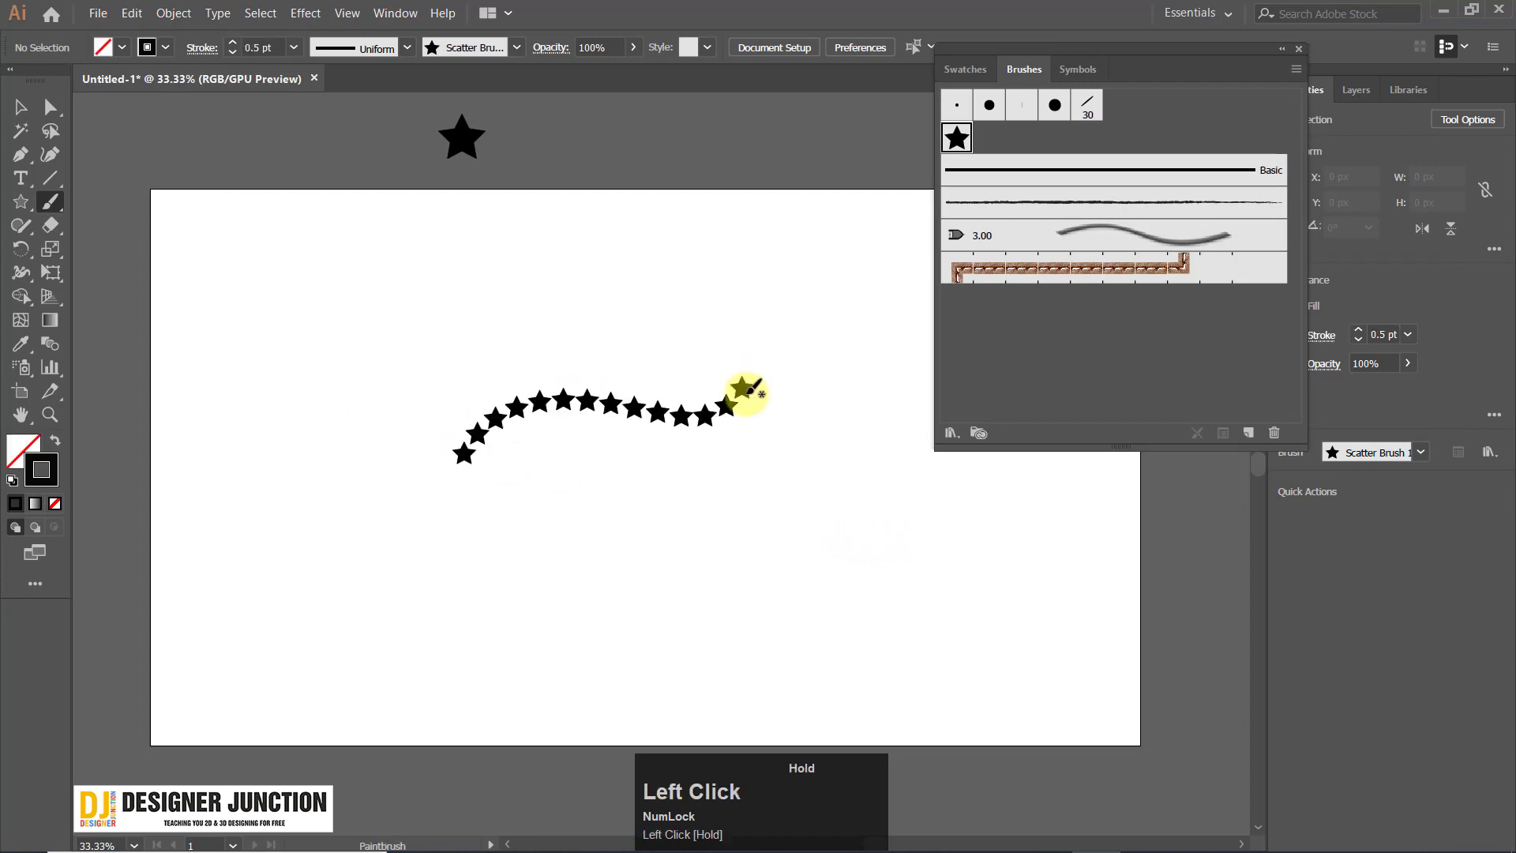
key("ctrl+z")
mouse_move(387, 499)
left_mouse_down()
mouse_move(418, 448)
mouse_move(781, 350)
left_mouse_up()
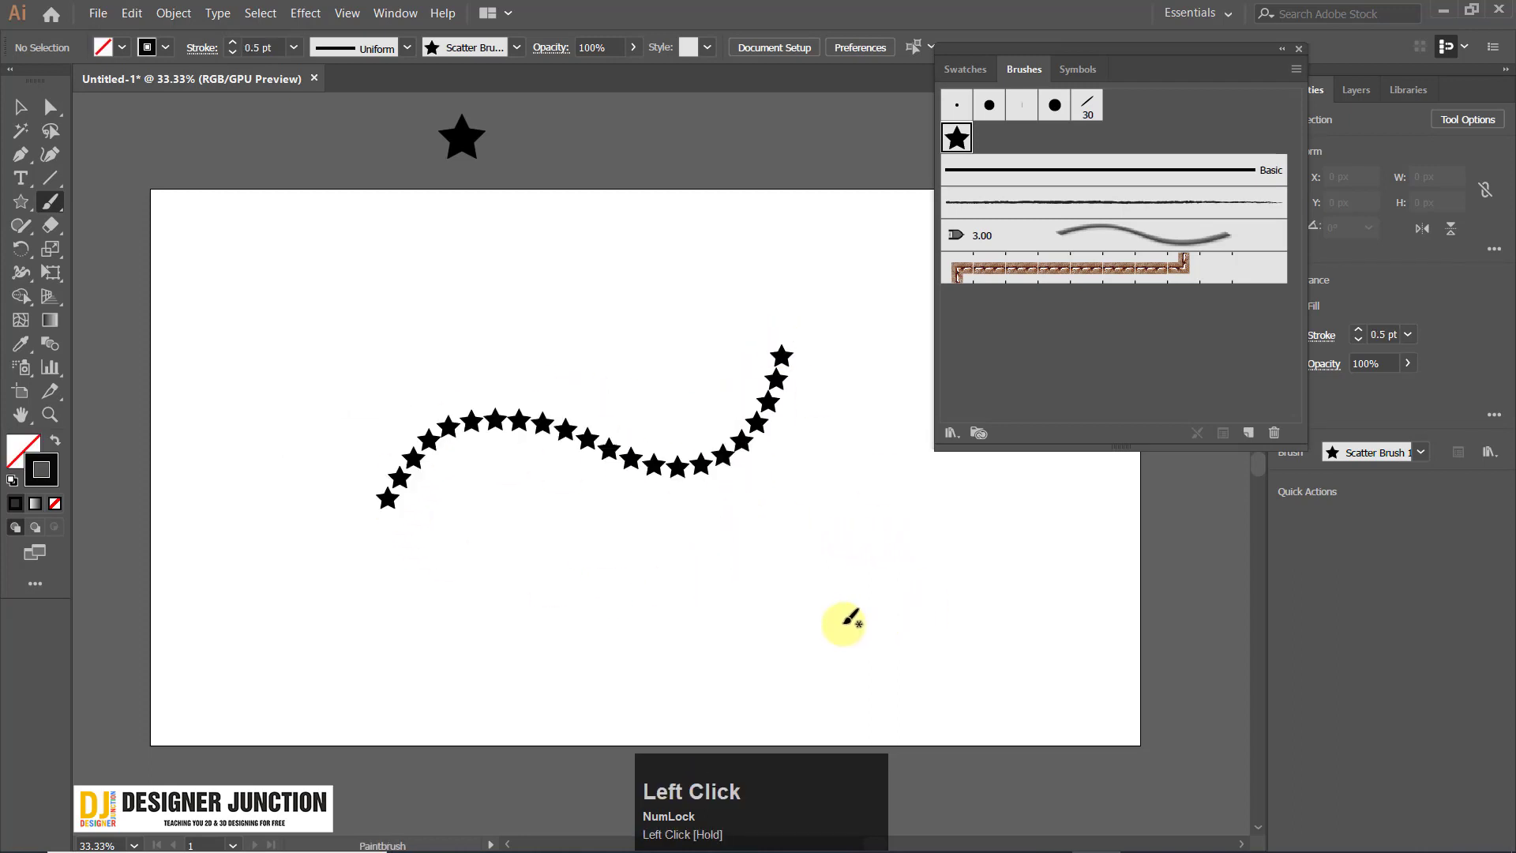
key("ctrl+z")
left_click_drag(288, 437, 754, 365)
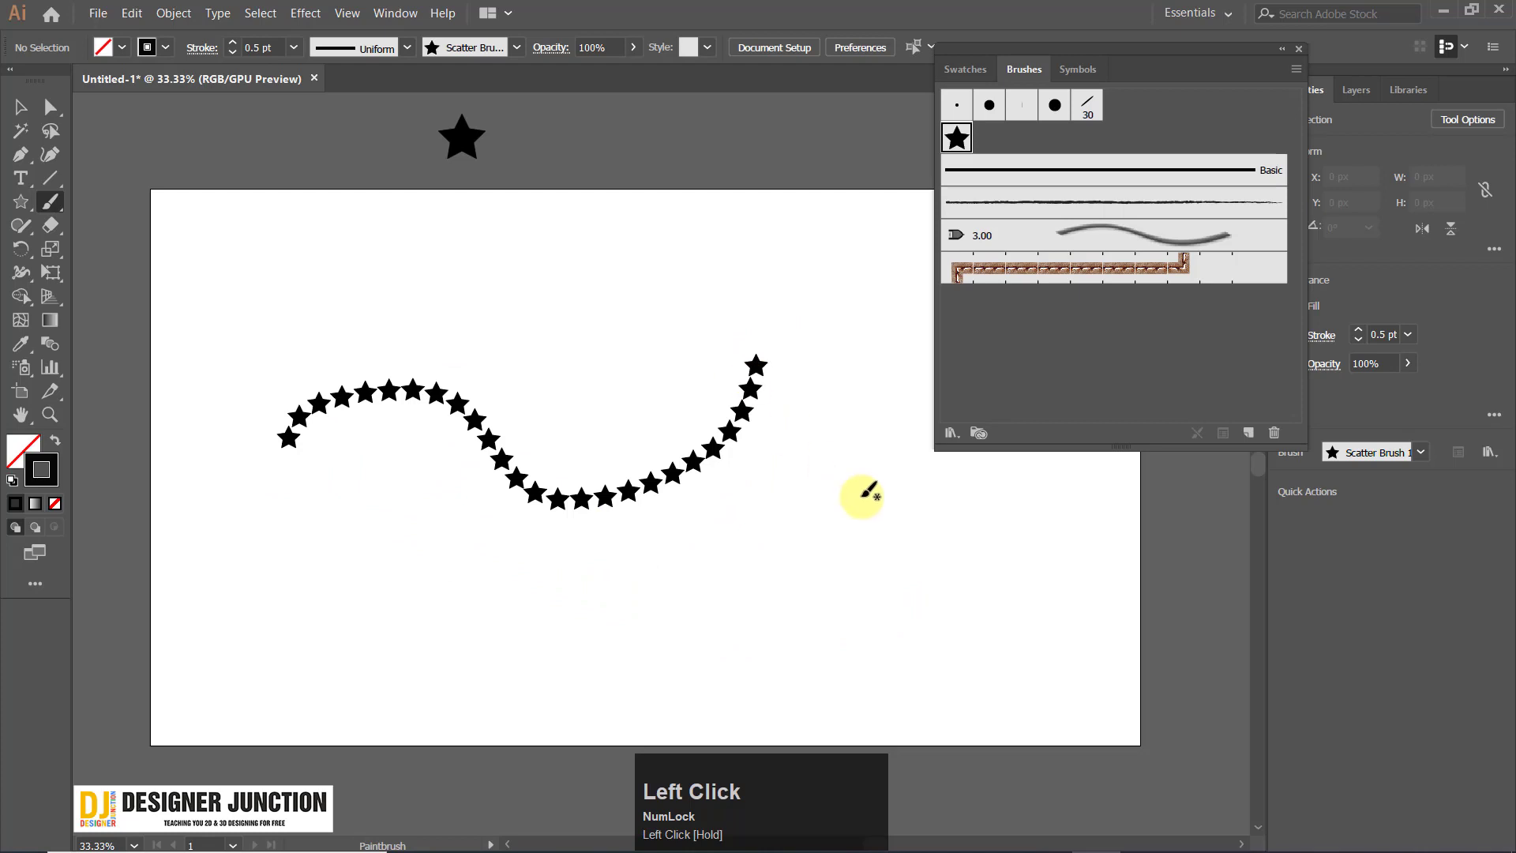
key("ctrl+z")
Set the stroke weight to 1 pt, paint a star test stroke, and undo the stroke.
left_click(1403, 335)
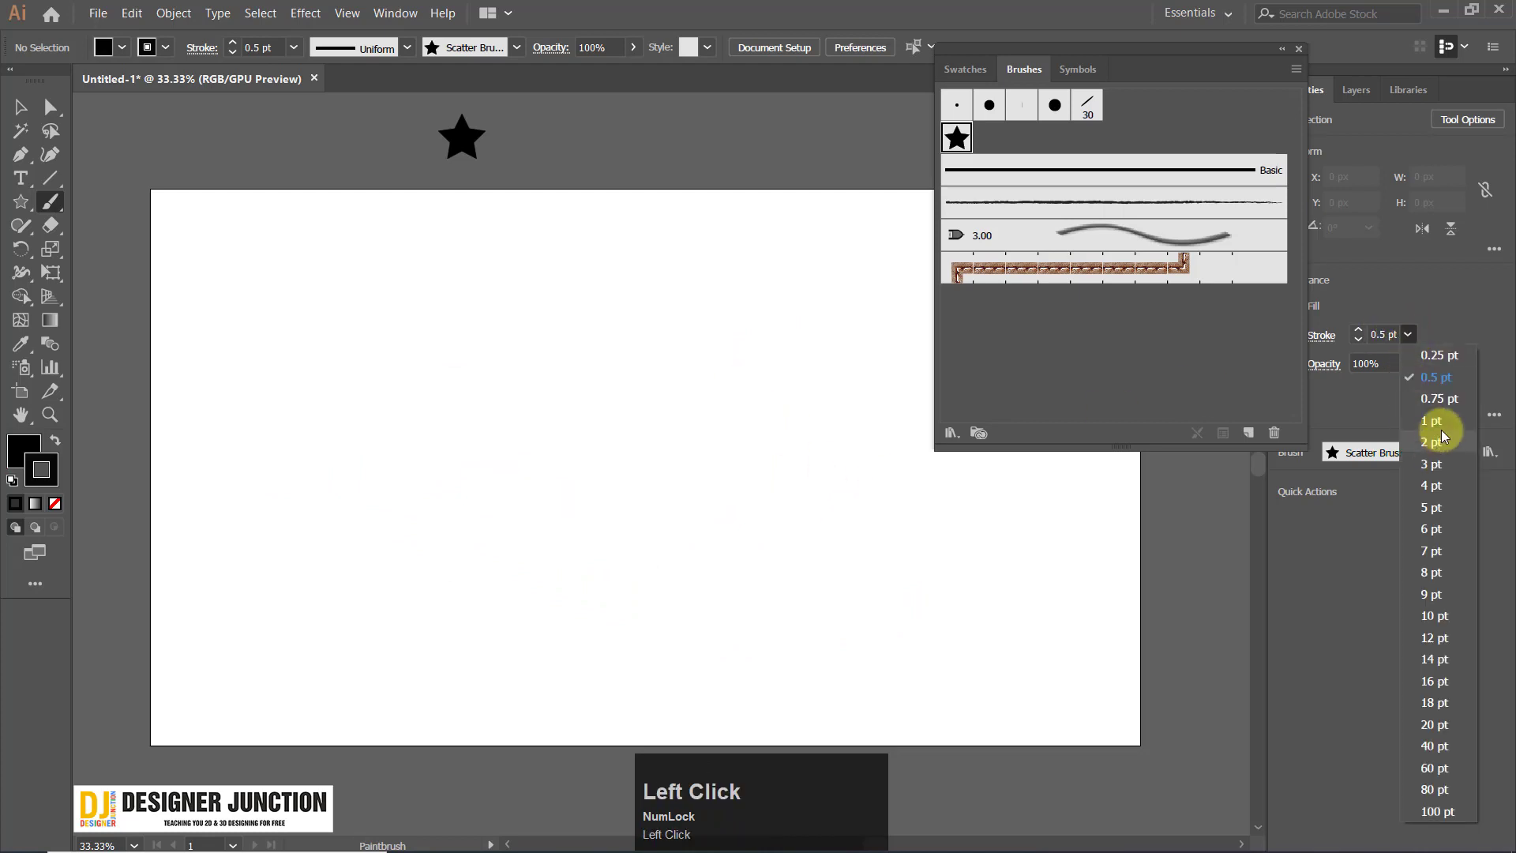
left_click(1435, 432)
left_click_drag(227, 487, 727, 406)
key("ctrl+z")
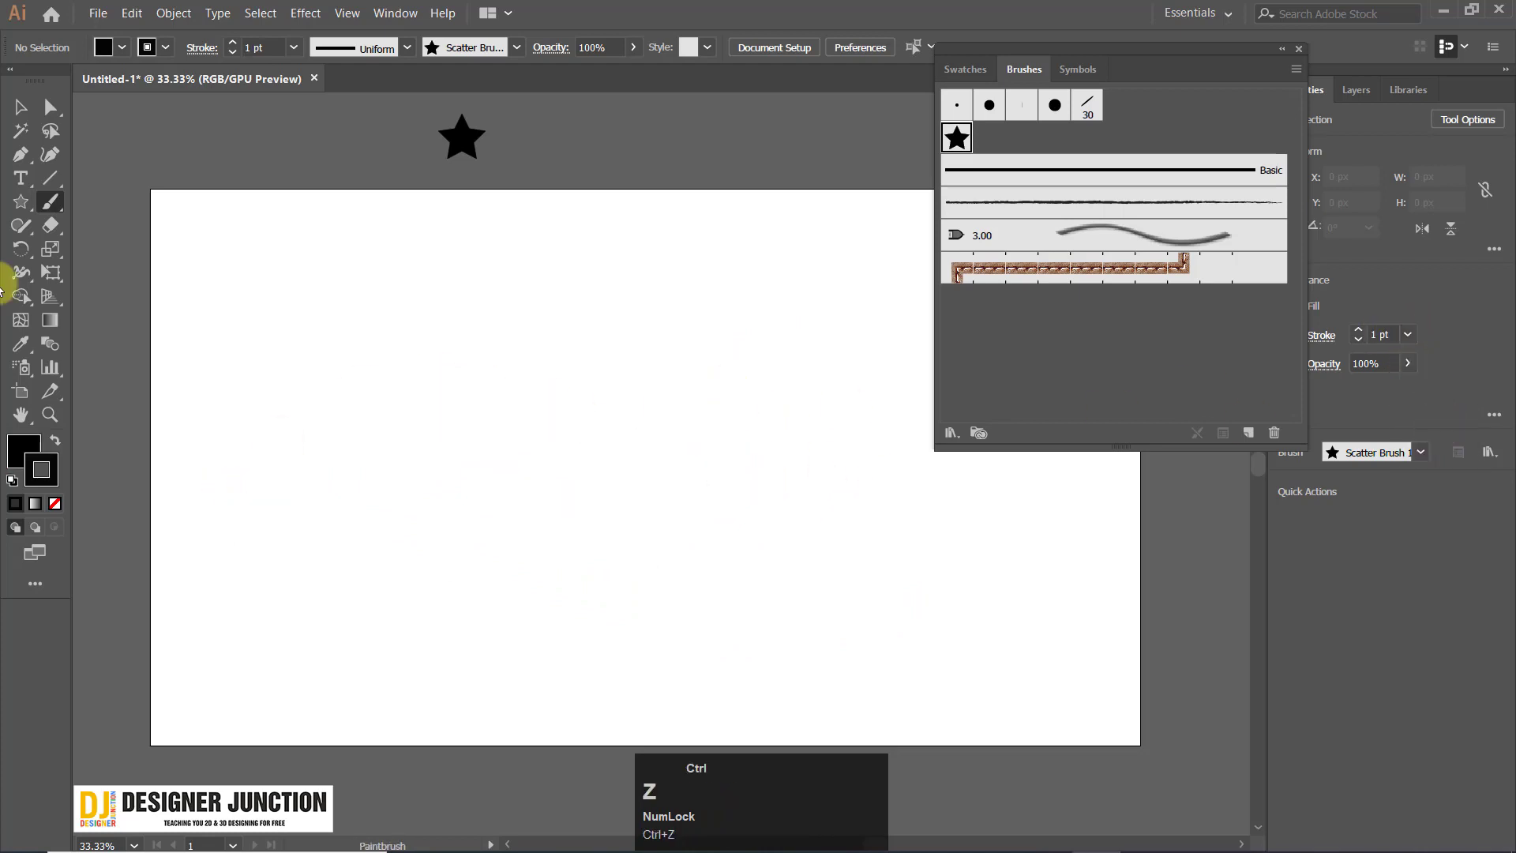
Draw a circle about 368 px in diameter near the artboard's centre and apply the star scatter brush to its outline.
right_click(12, 204)
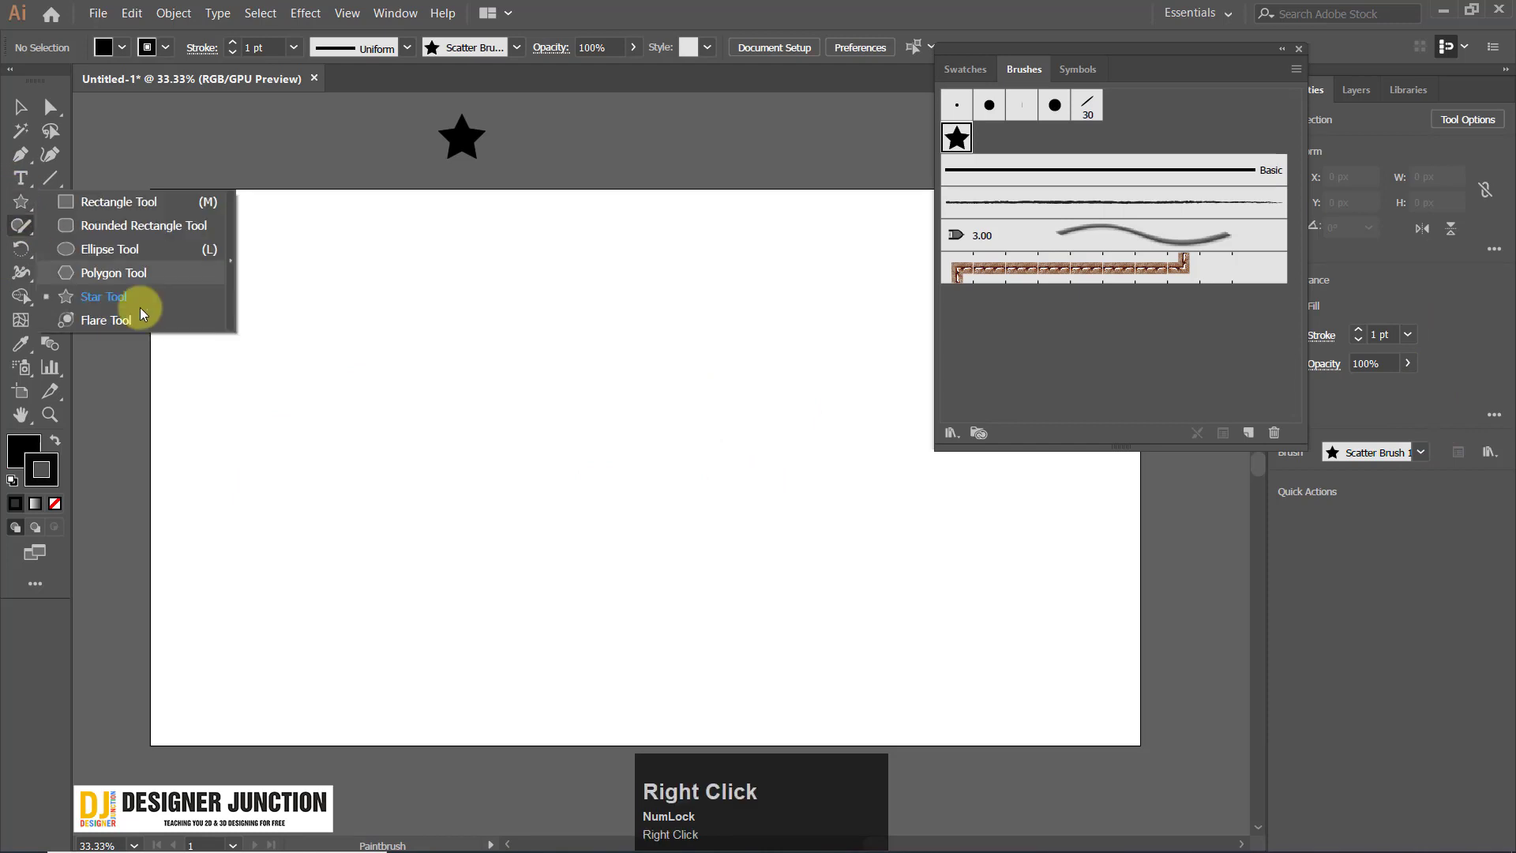
left_click(127, 272)
right_click(22, 210)
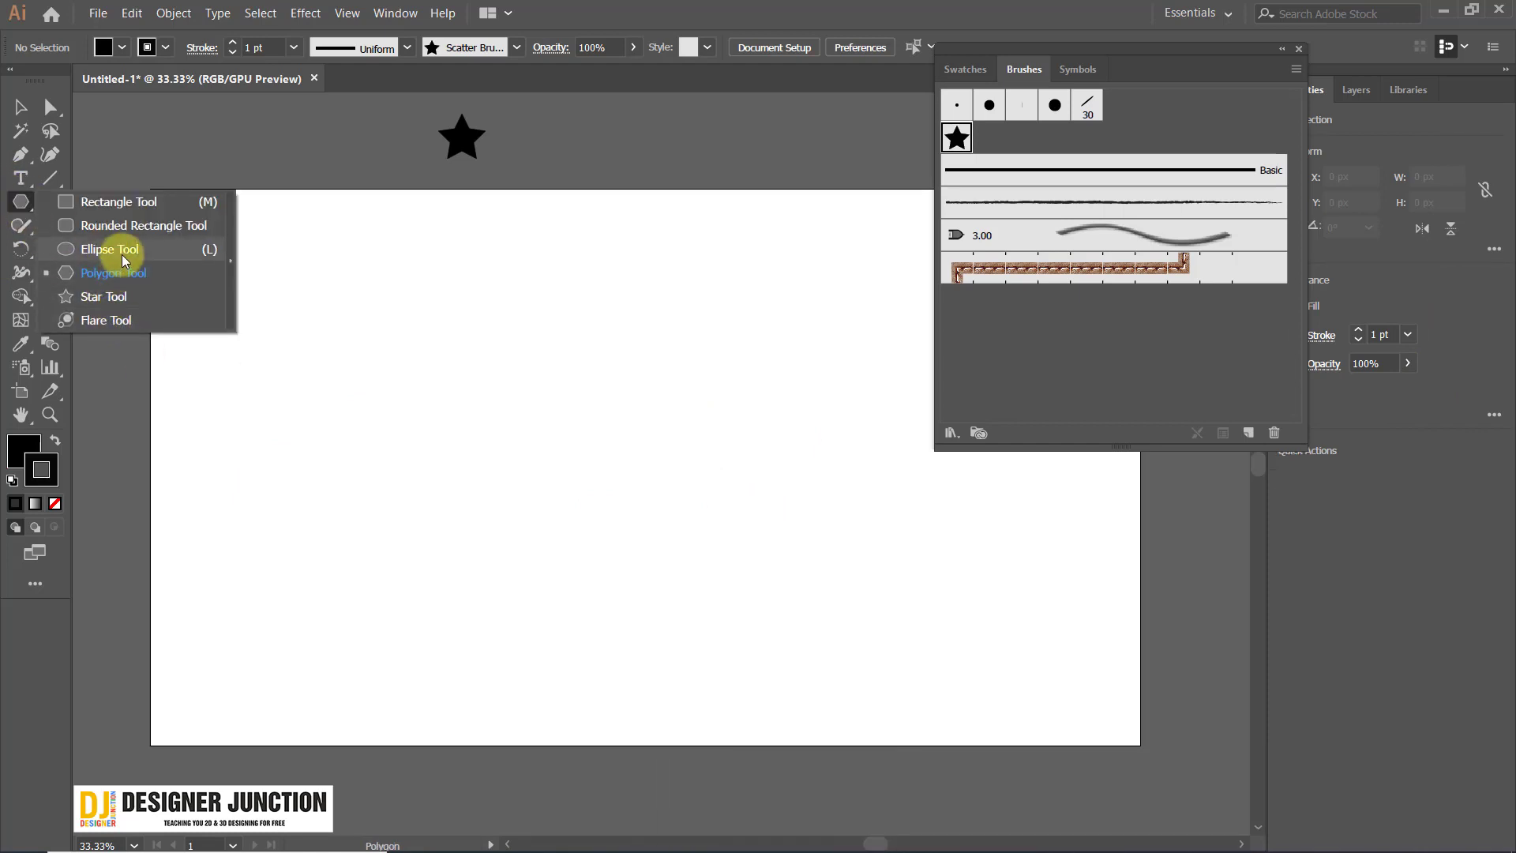
left_click(111, 250)
left_click_drag(454, 363, 645, 553)
left_click(957, 138)
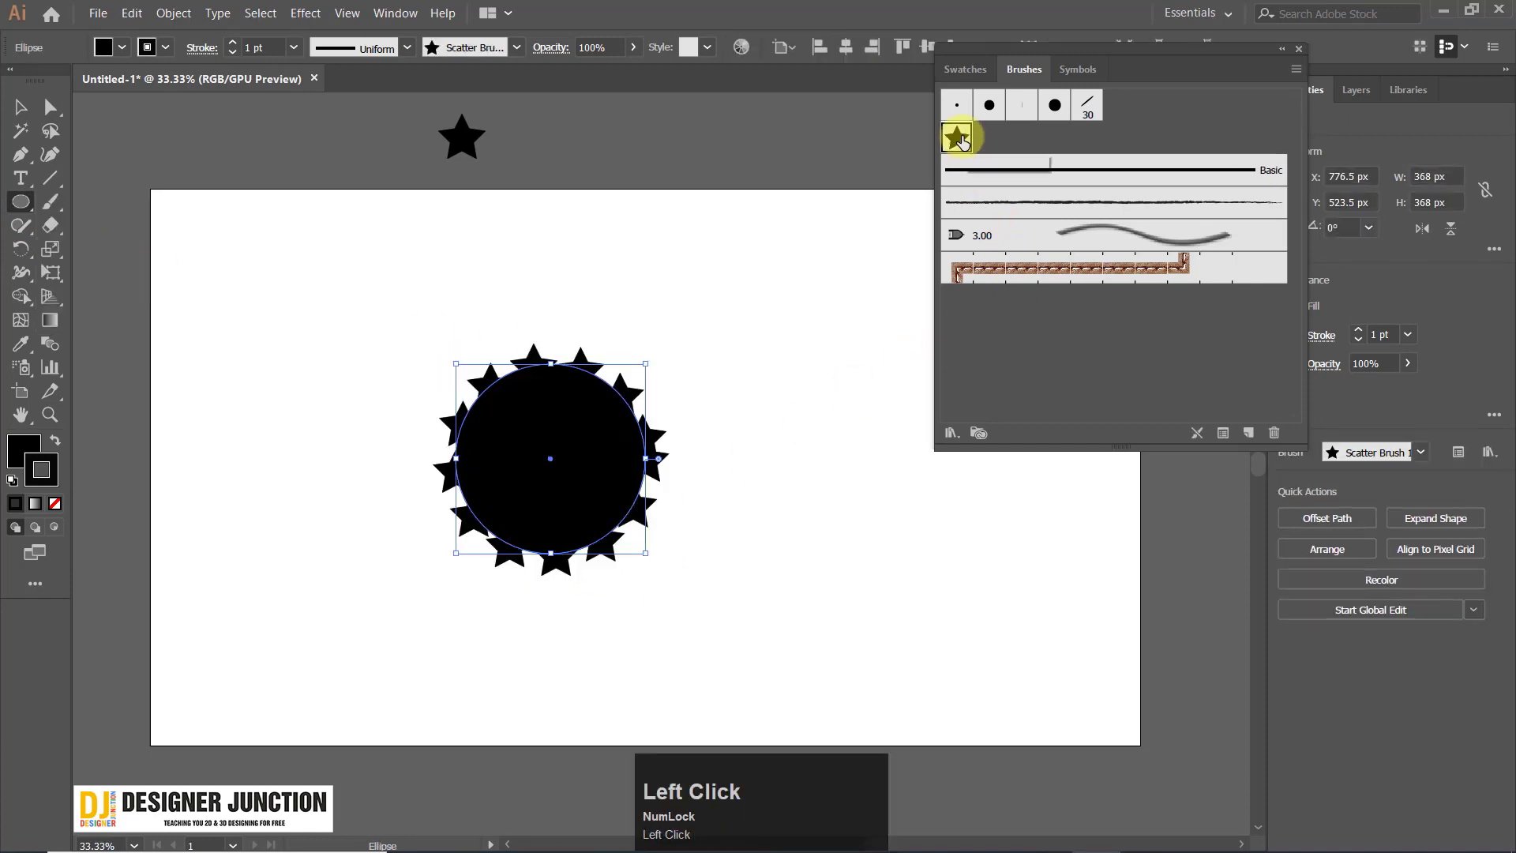
Undo the brush on the circle, remove the circle's fill, and reapply the star scatter brush to its outline.
key("ctrl+z")
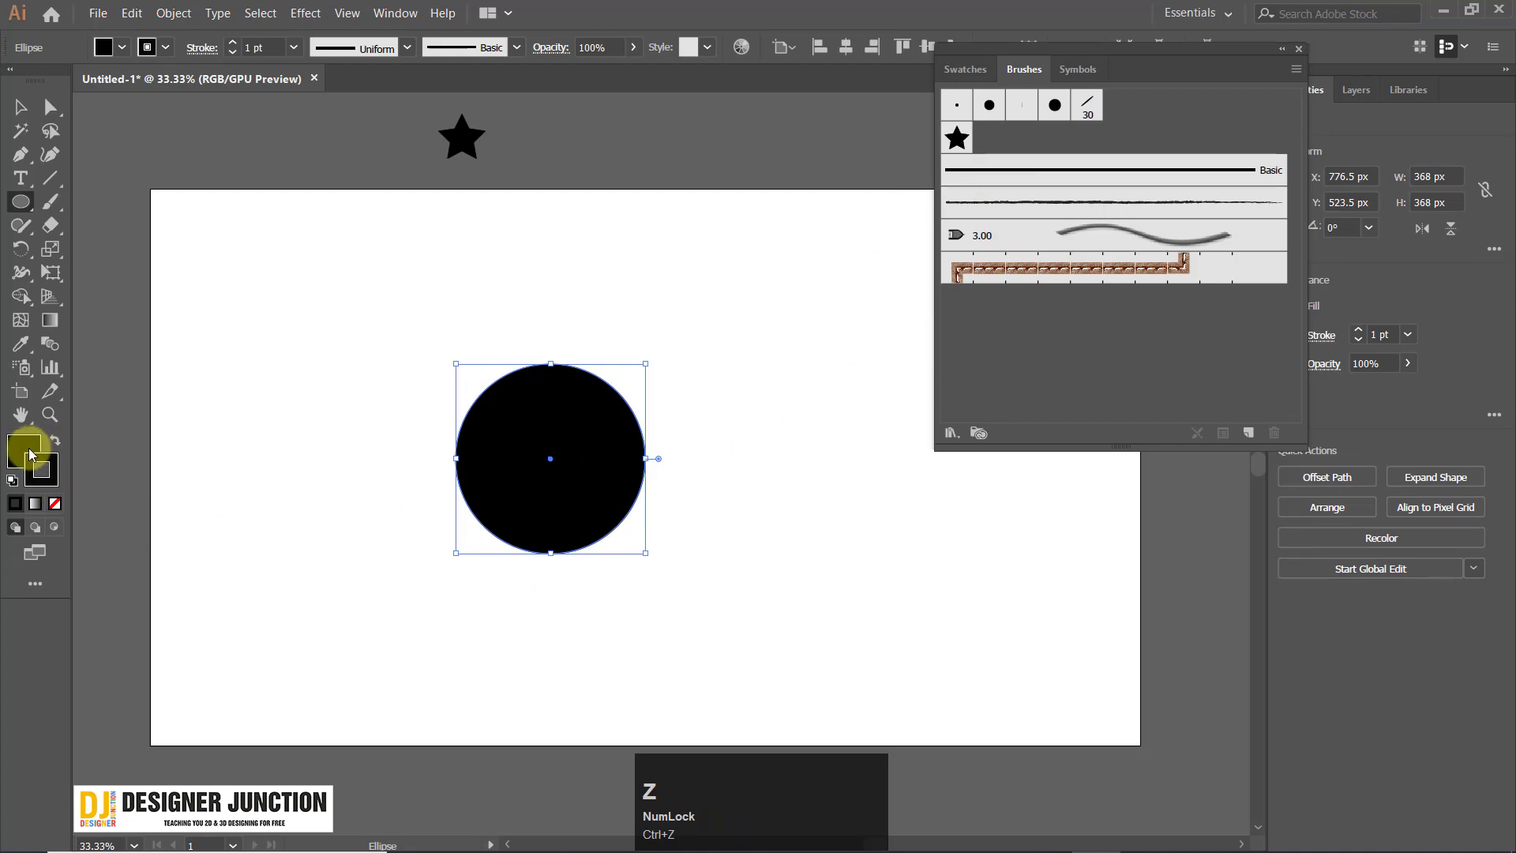
left_click(22, 448)
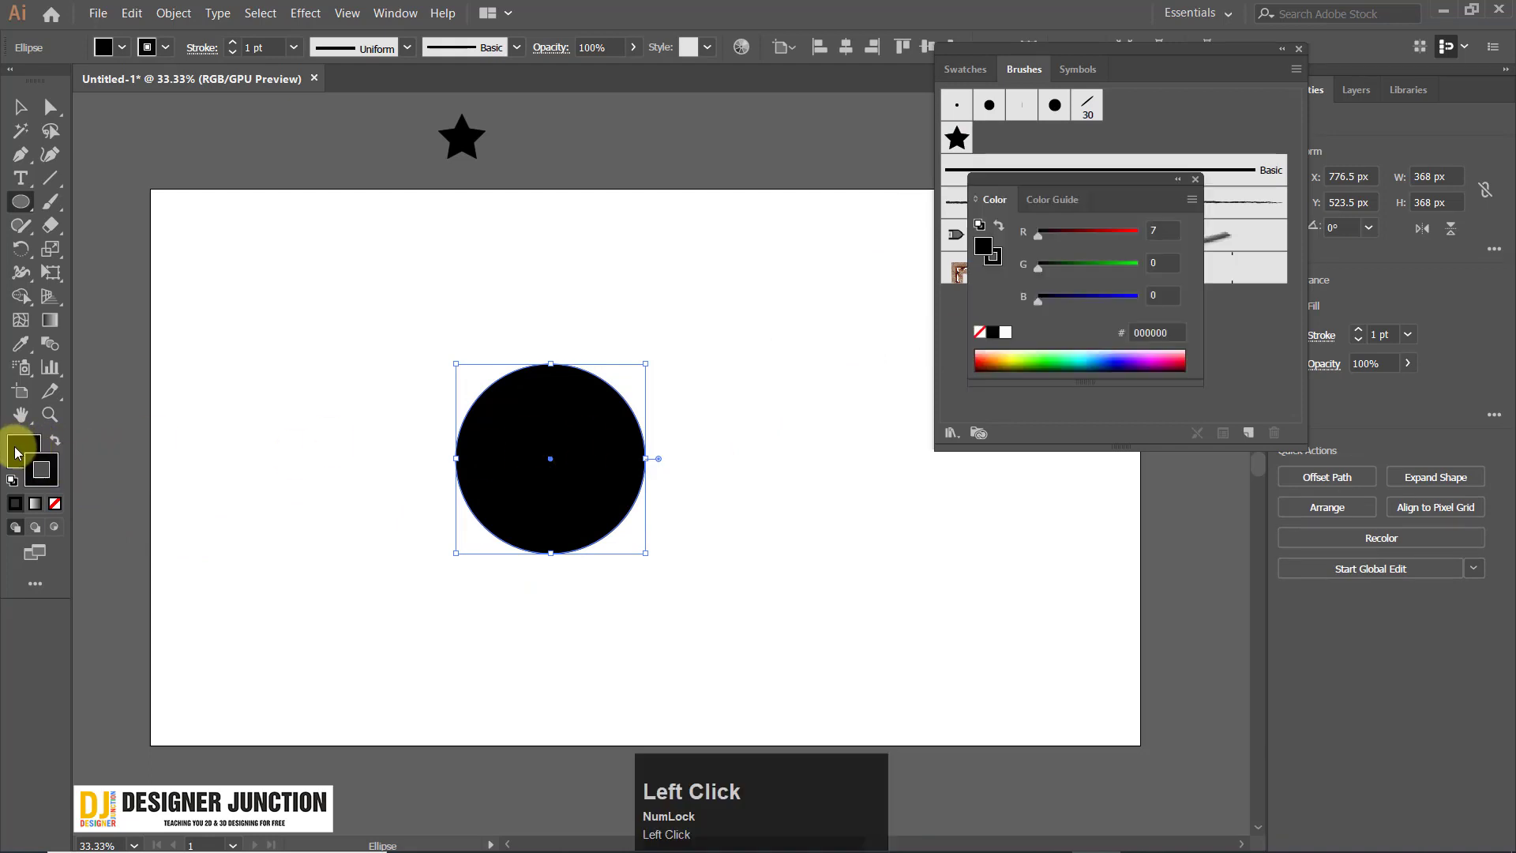
left_click(52, 505)
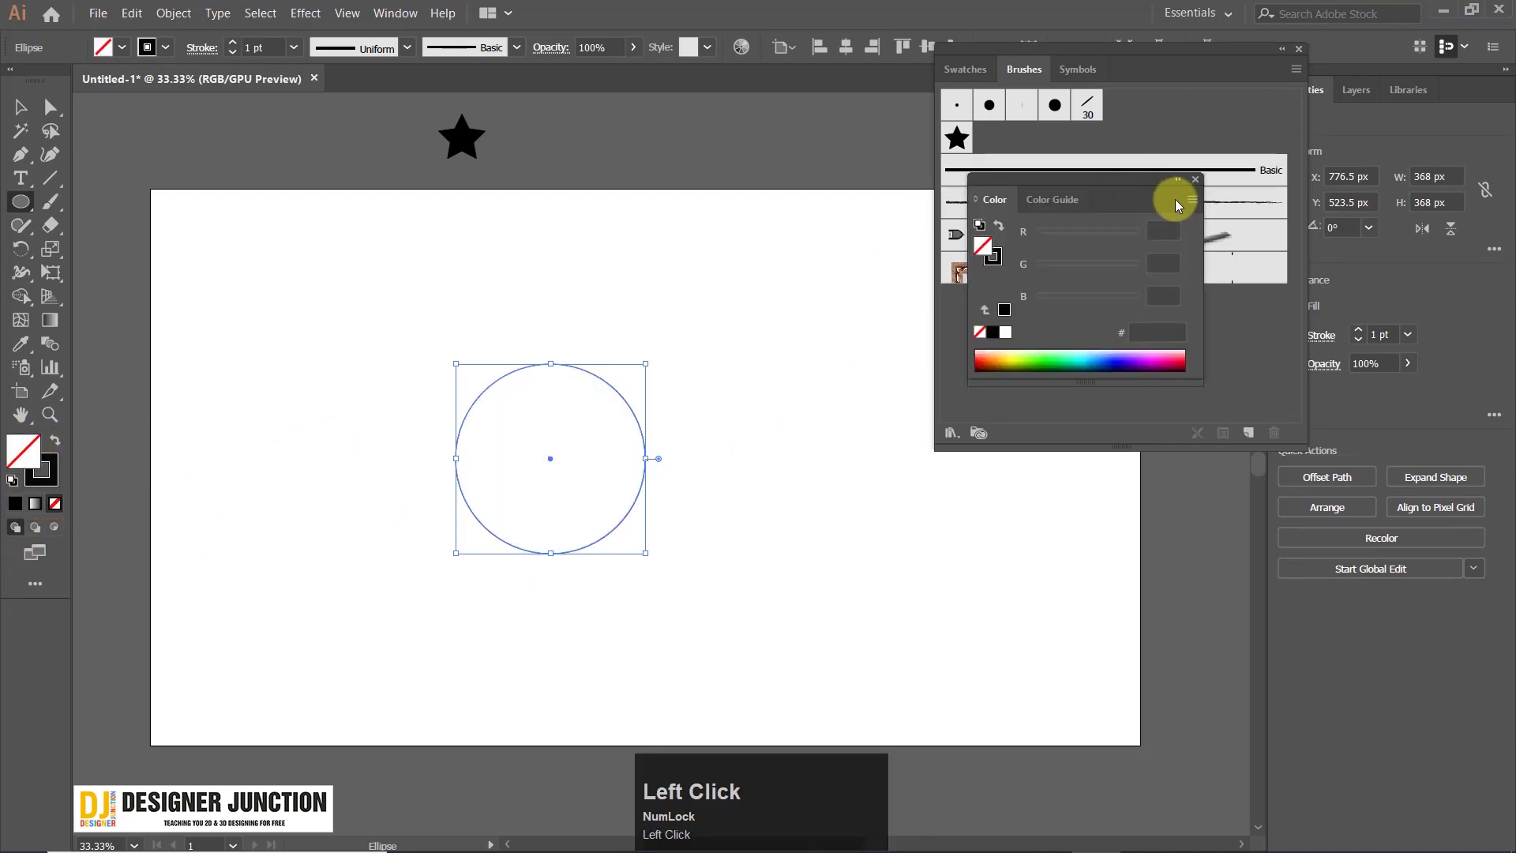
left_click(1197, 180)
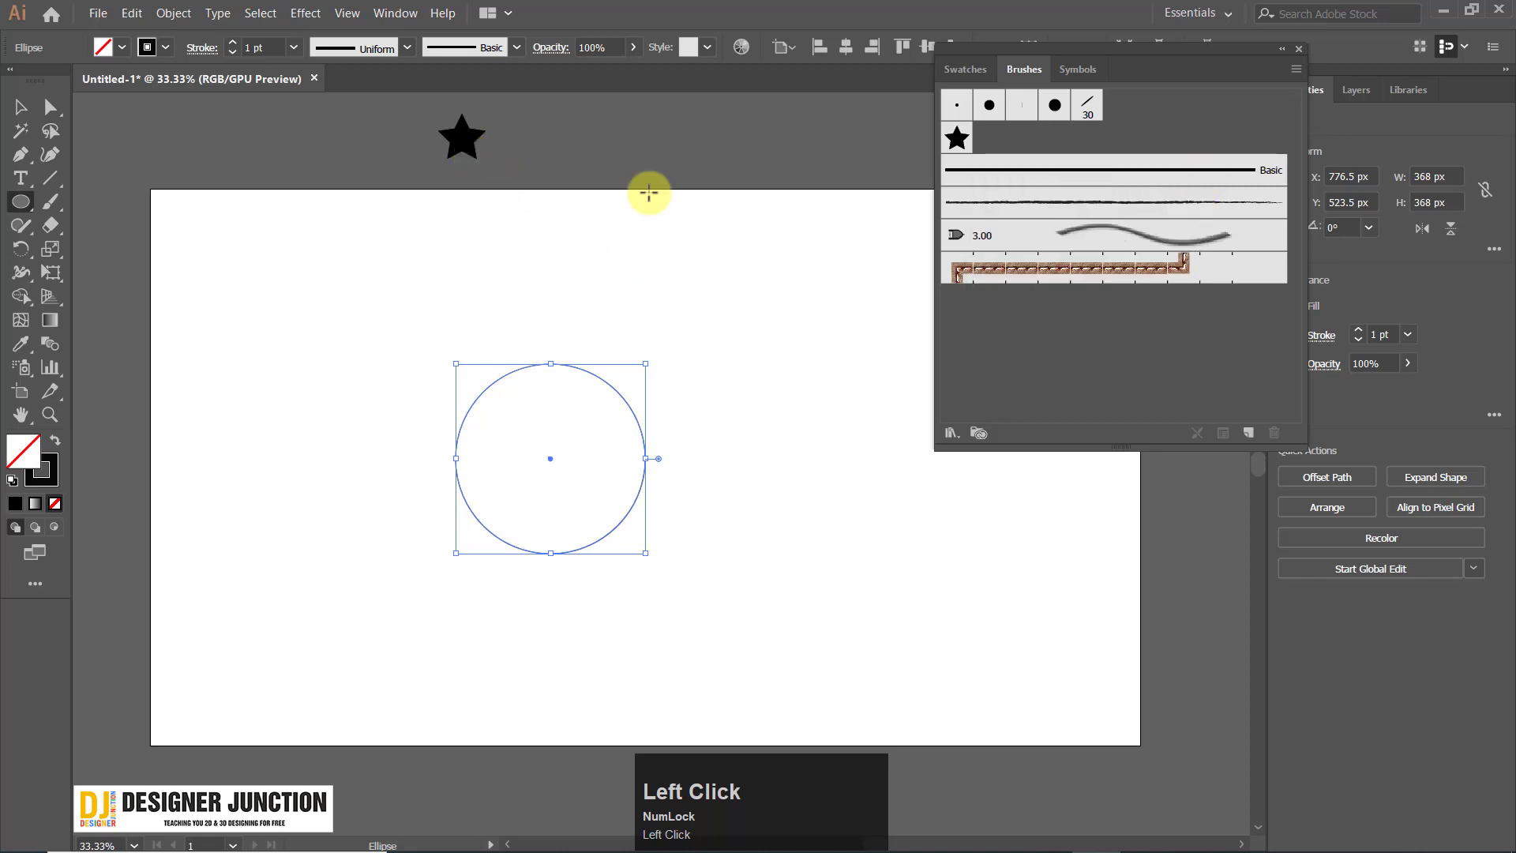
left_click(957, 139)
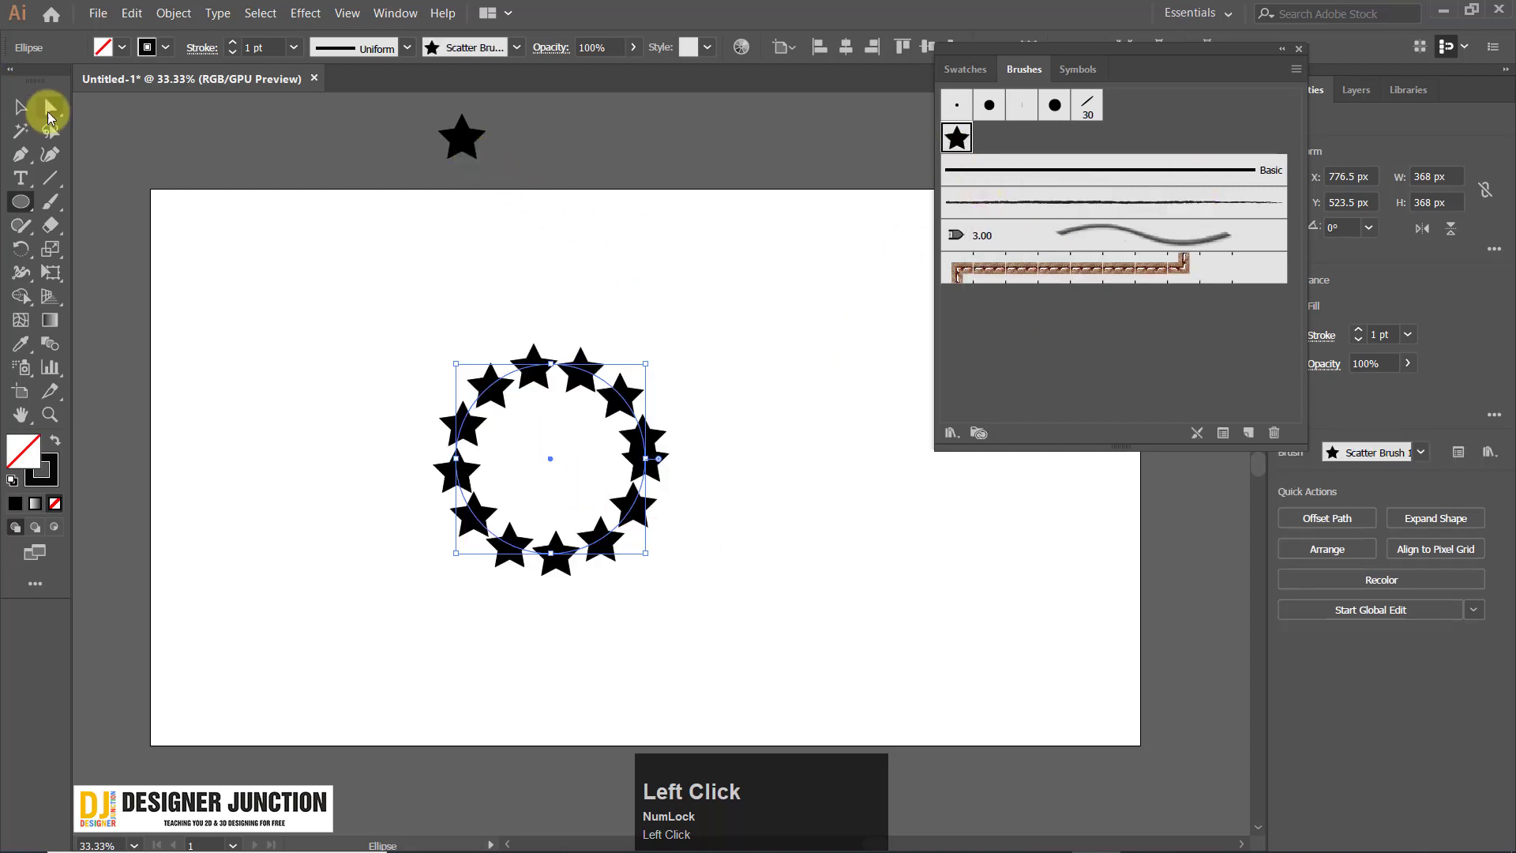
left_click(20, 111)
left_click(171, 126)
Move the circle of stars around the artboard and delete it.
scroll(570, 489, "up", 3)
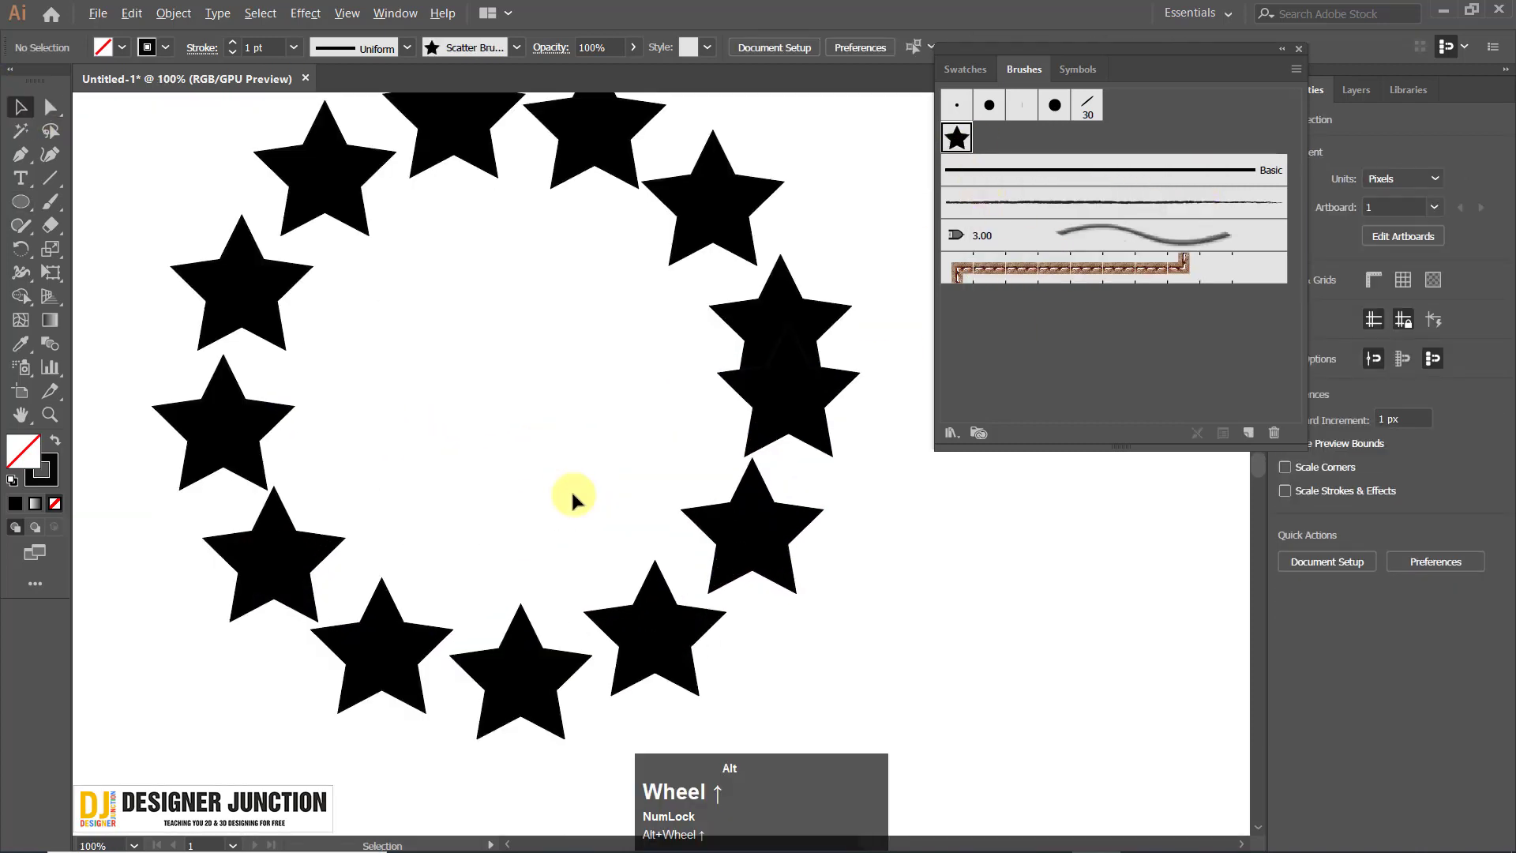
scroll(571, 489, "down", 4)
scroll(571, 489, "up", 2)
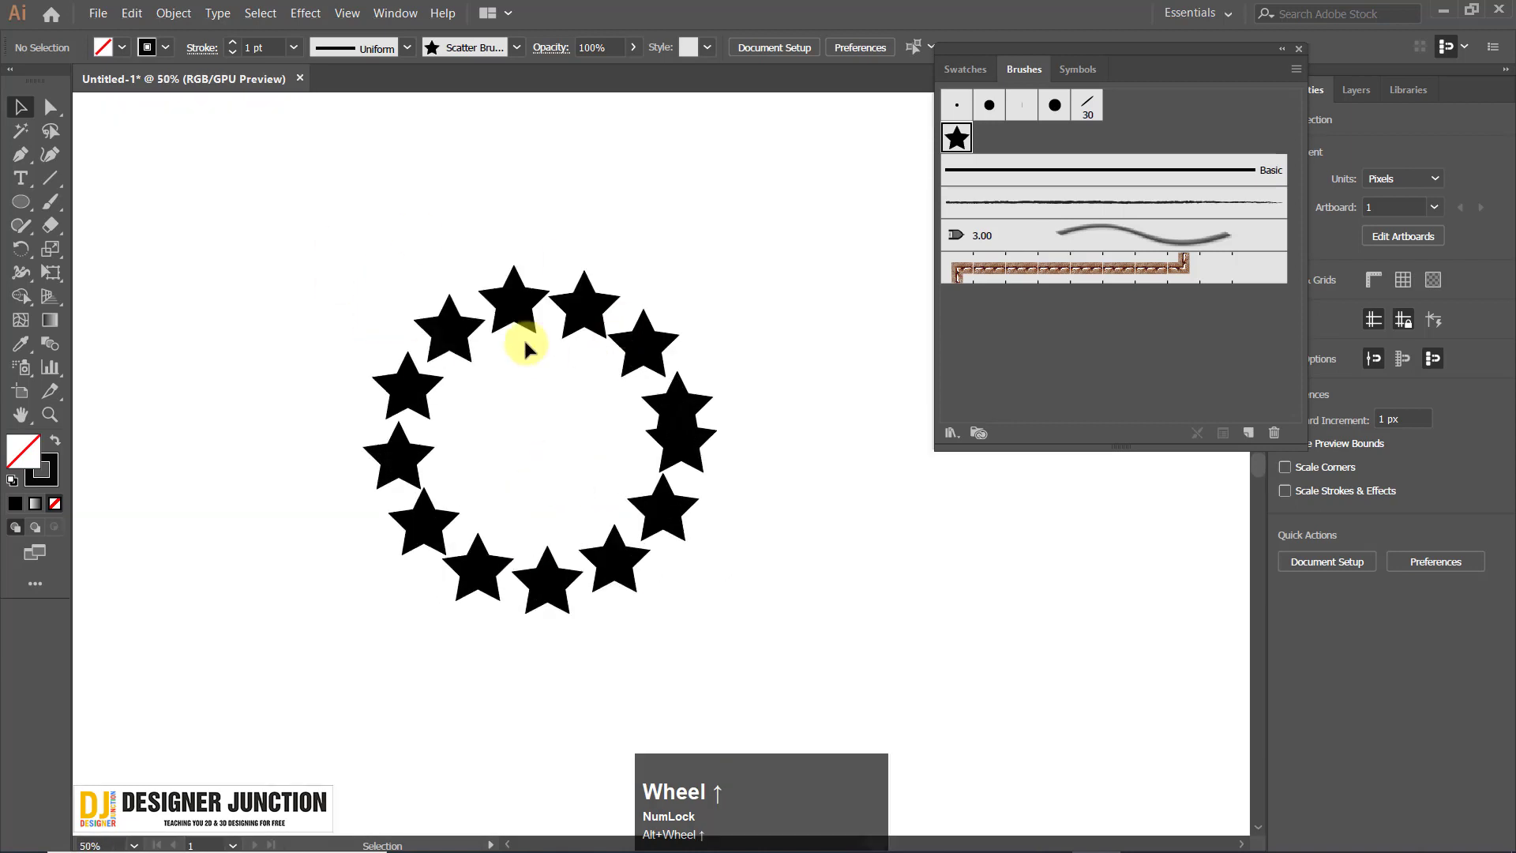
left_click(518, 304)
left_click_drag(431, 250, 420, 237)
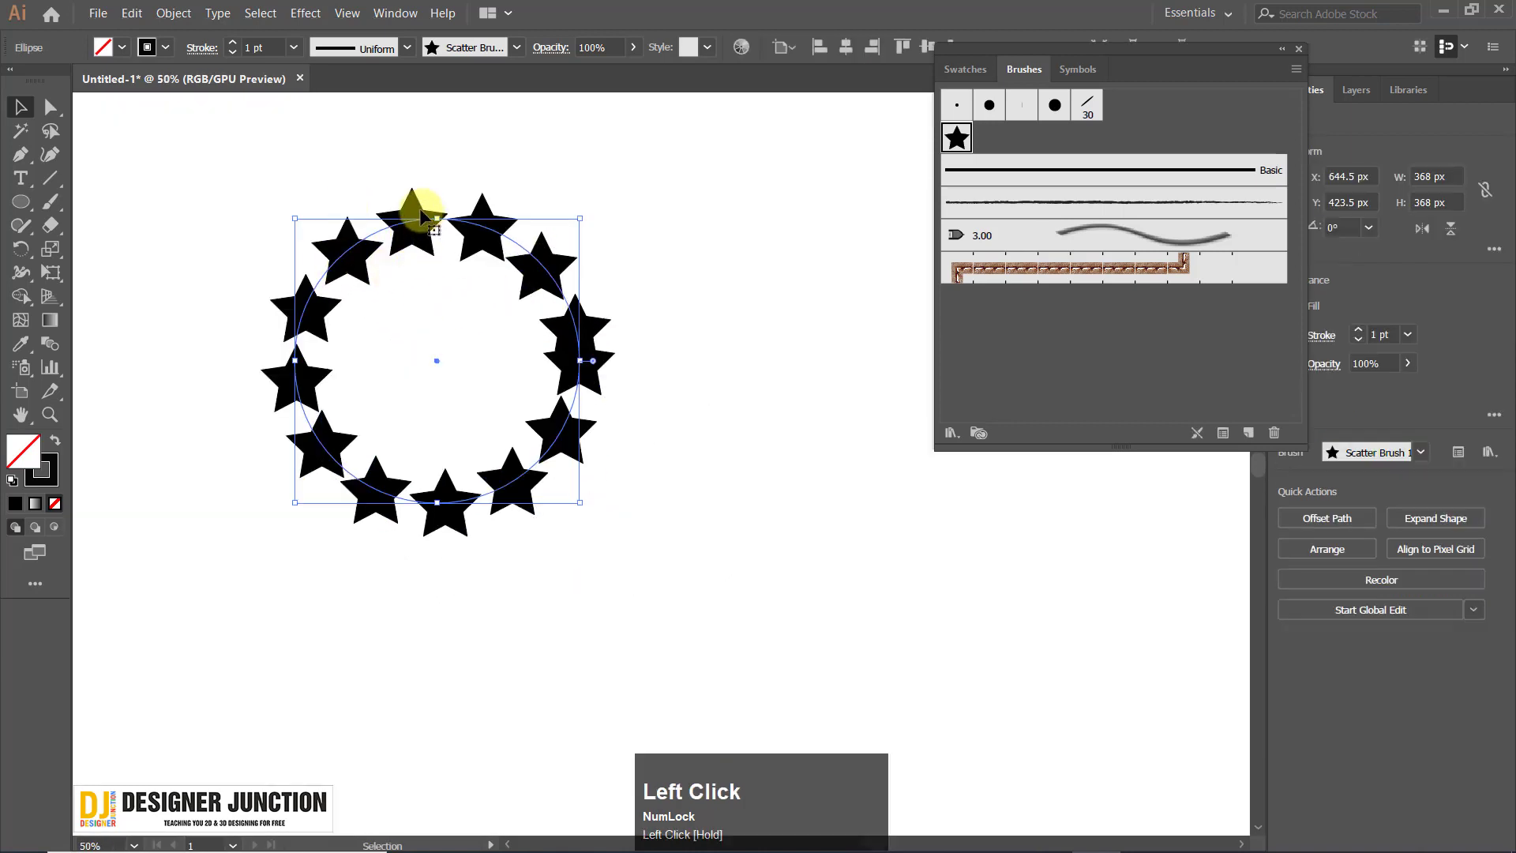
scroll(544, 392, "down", 2)
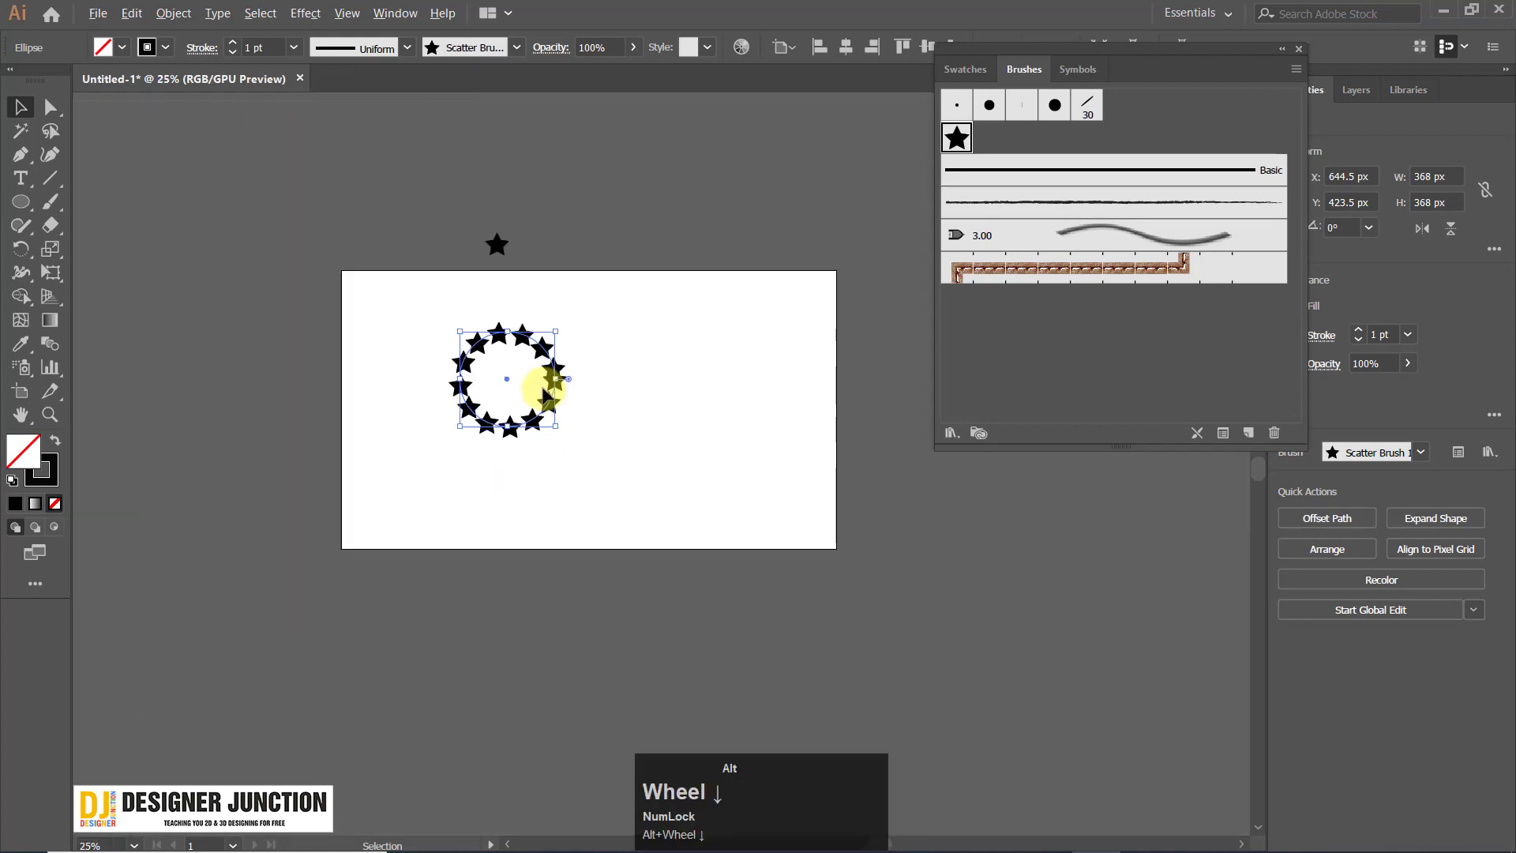
scroll(545, 393, "down", 1)
scroll(545, 393, "up", 3)
scroll(456, 320, "up", 3)
scroll(456, 321, "down", 3)
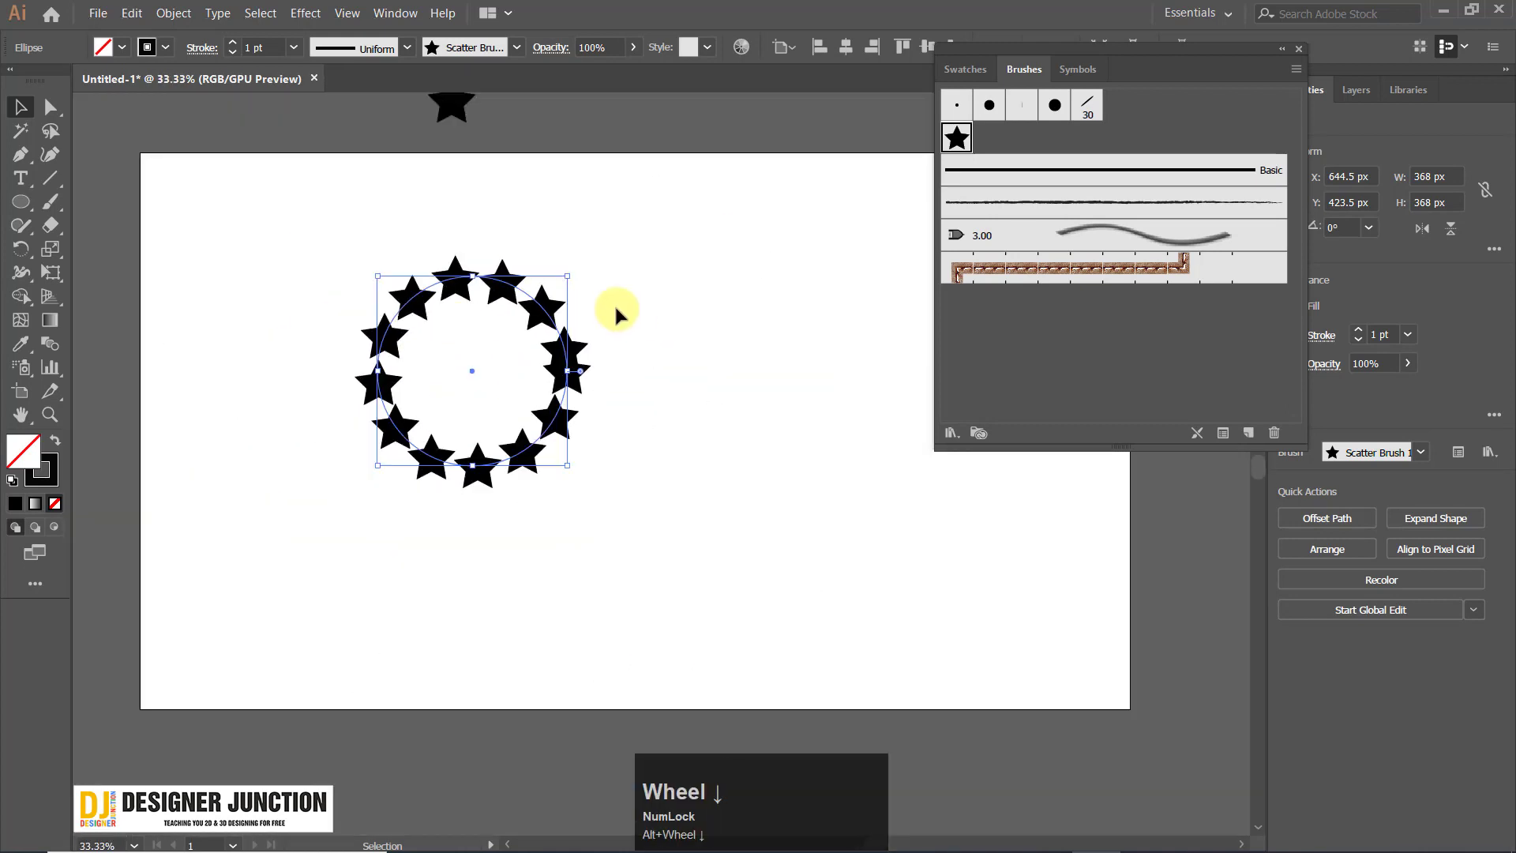
left_click_drag(512, 290, 558, 307)
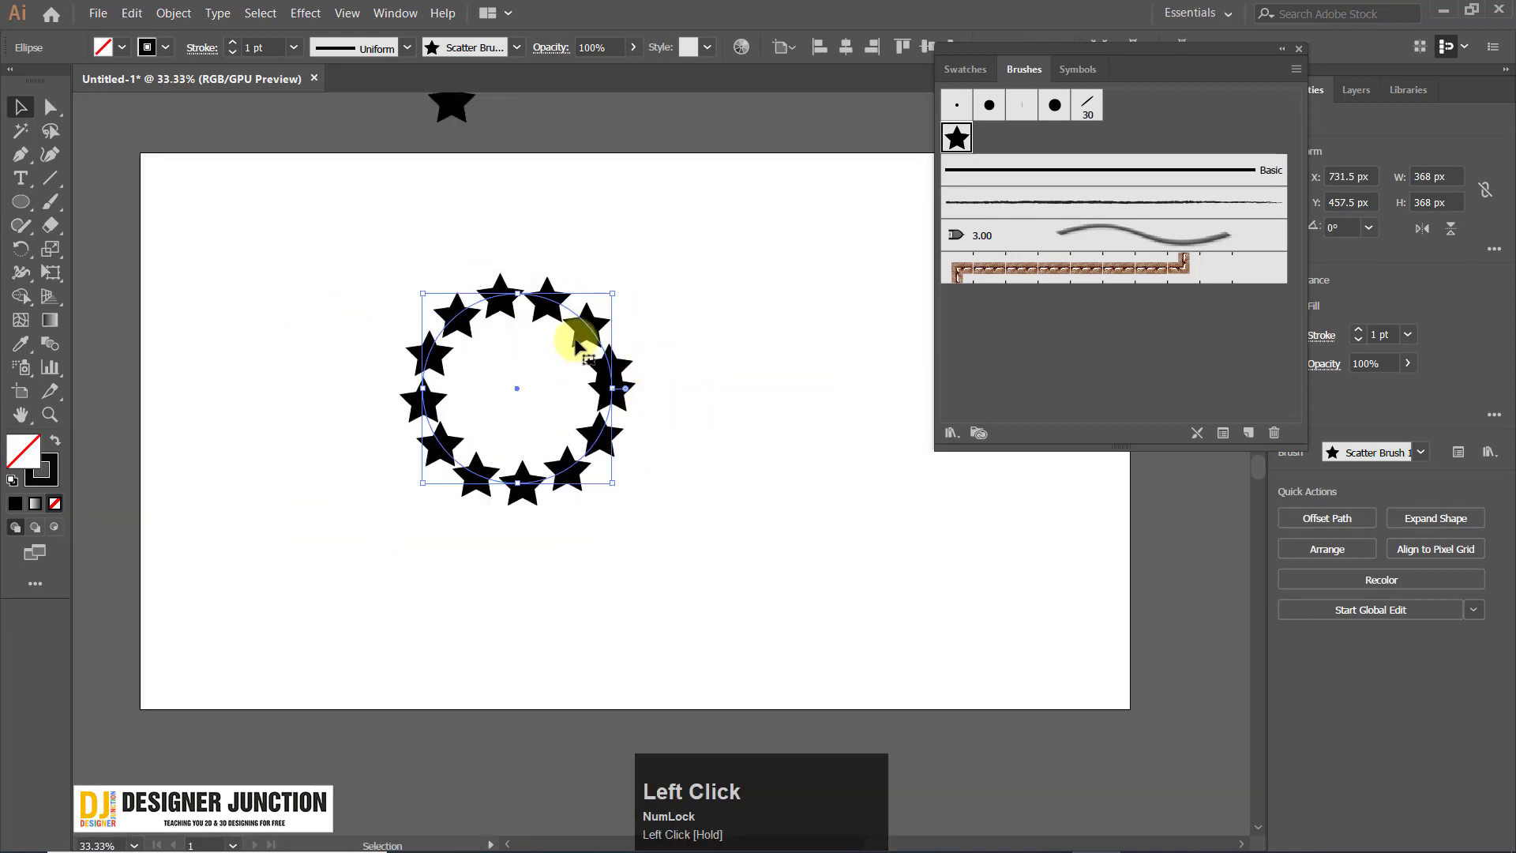
key("Delete")
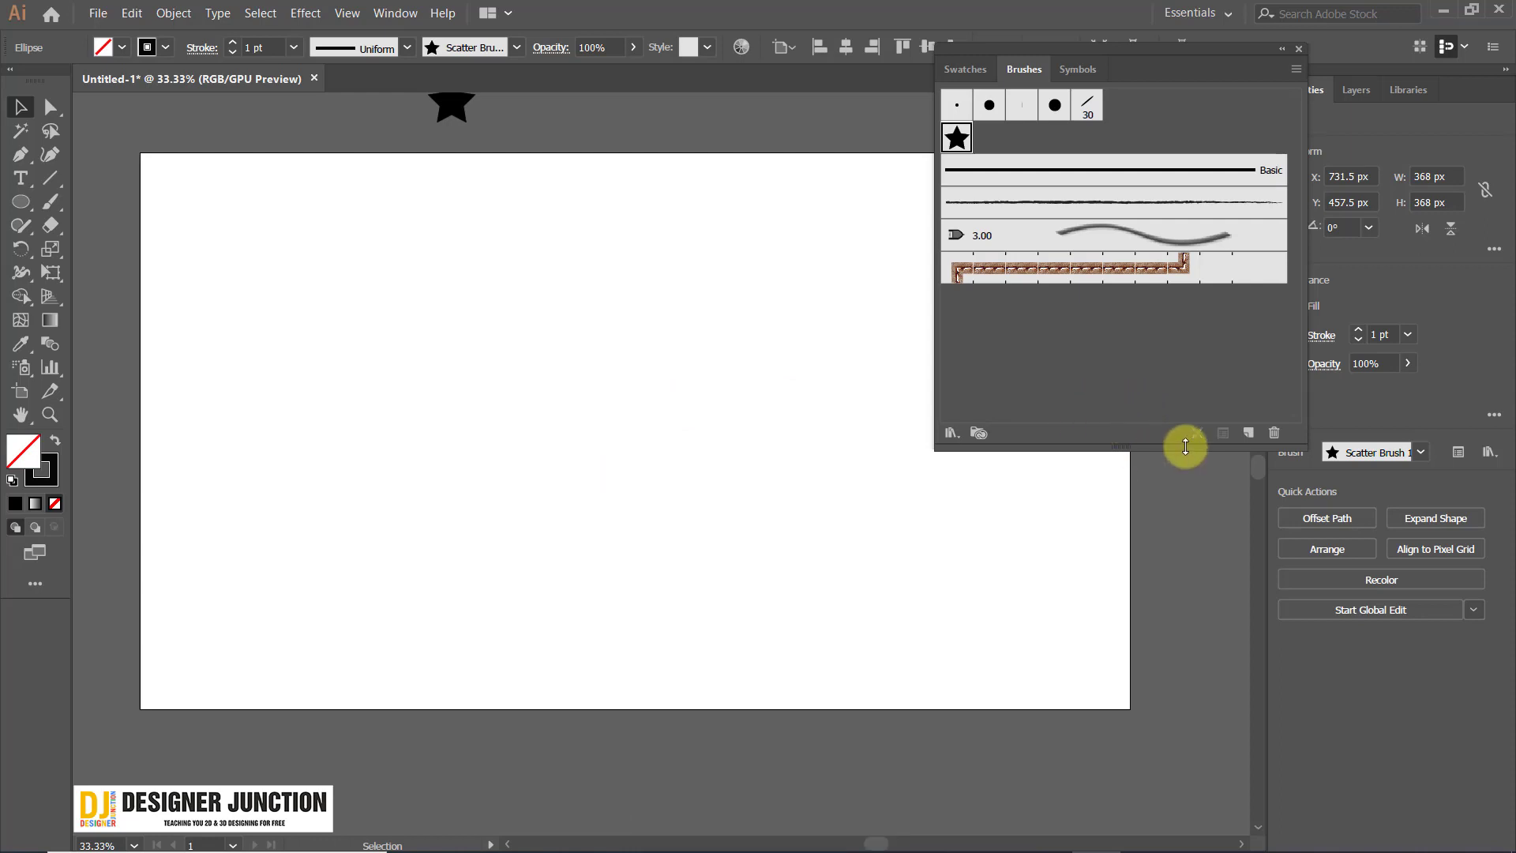
double_click(956, 141)
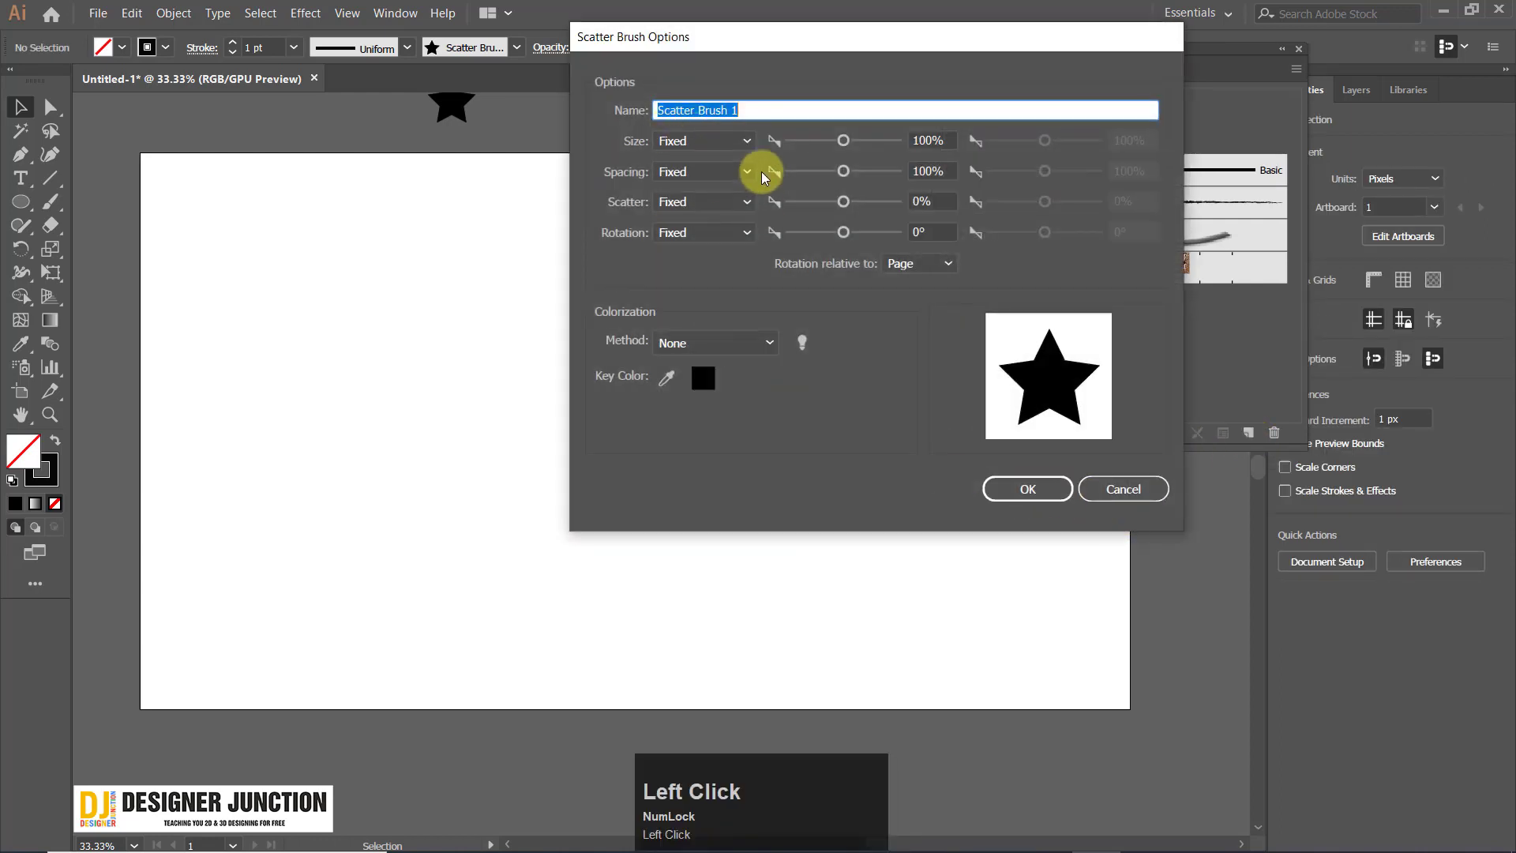
left_click_drag(687, 36, 891, 38)
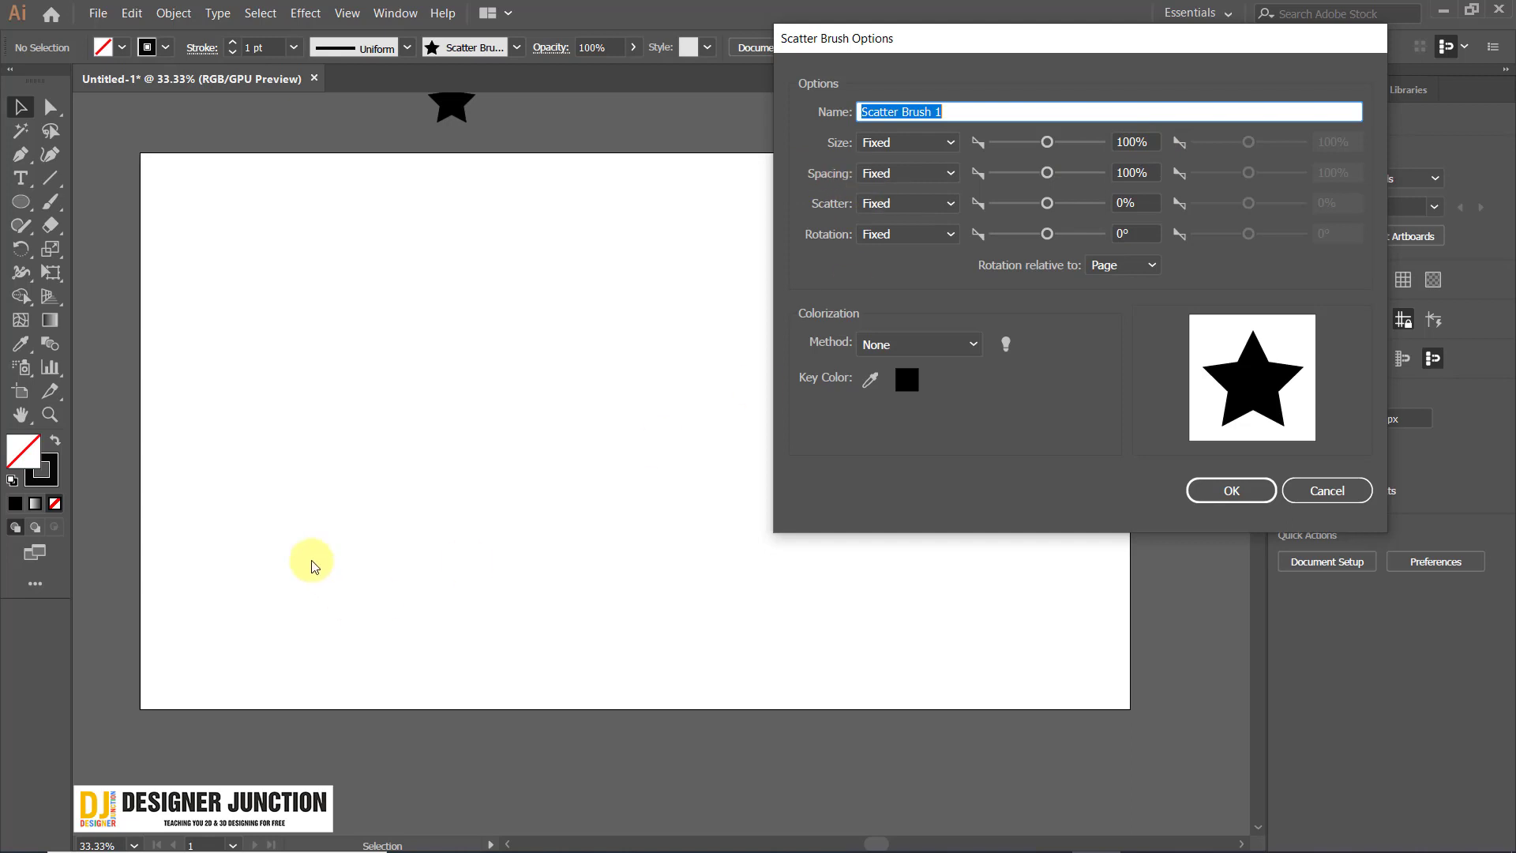
left_click(1333, 500)
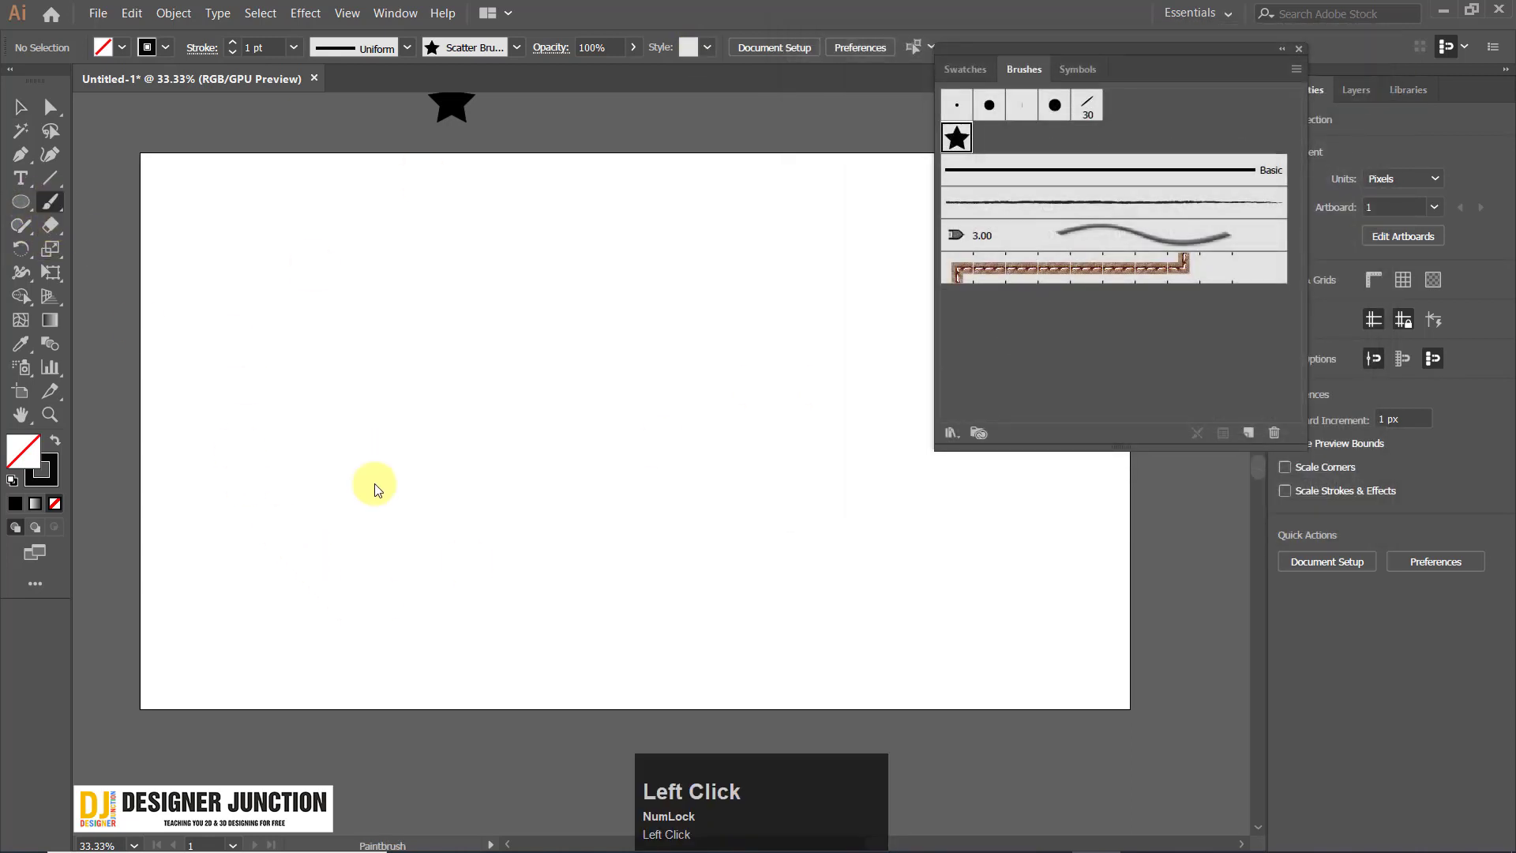
Paint a wavy star stroke about 1188 px wide across the artboard's middle and select it.
mouse_move(186, 433)
left_mouse_down()
mouse_move(216, 379)
mouse_move(443, 399)
mouse_move(808, 325)
mouse_move(833, 379)
left_mouse_up()
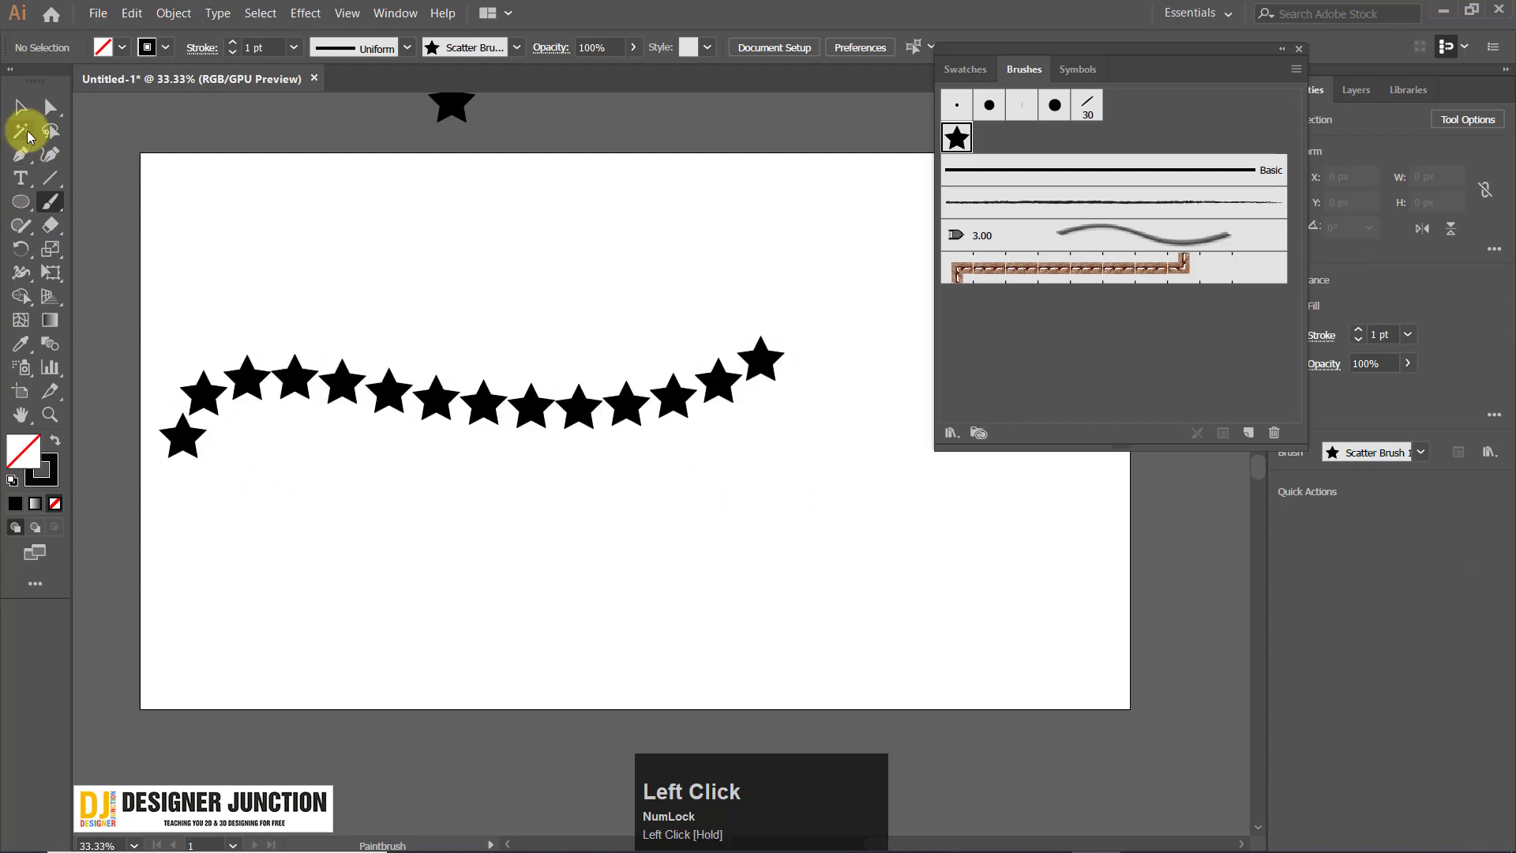
left_click(21, 106)
left_click_drag(568, 533, 569, 529)
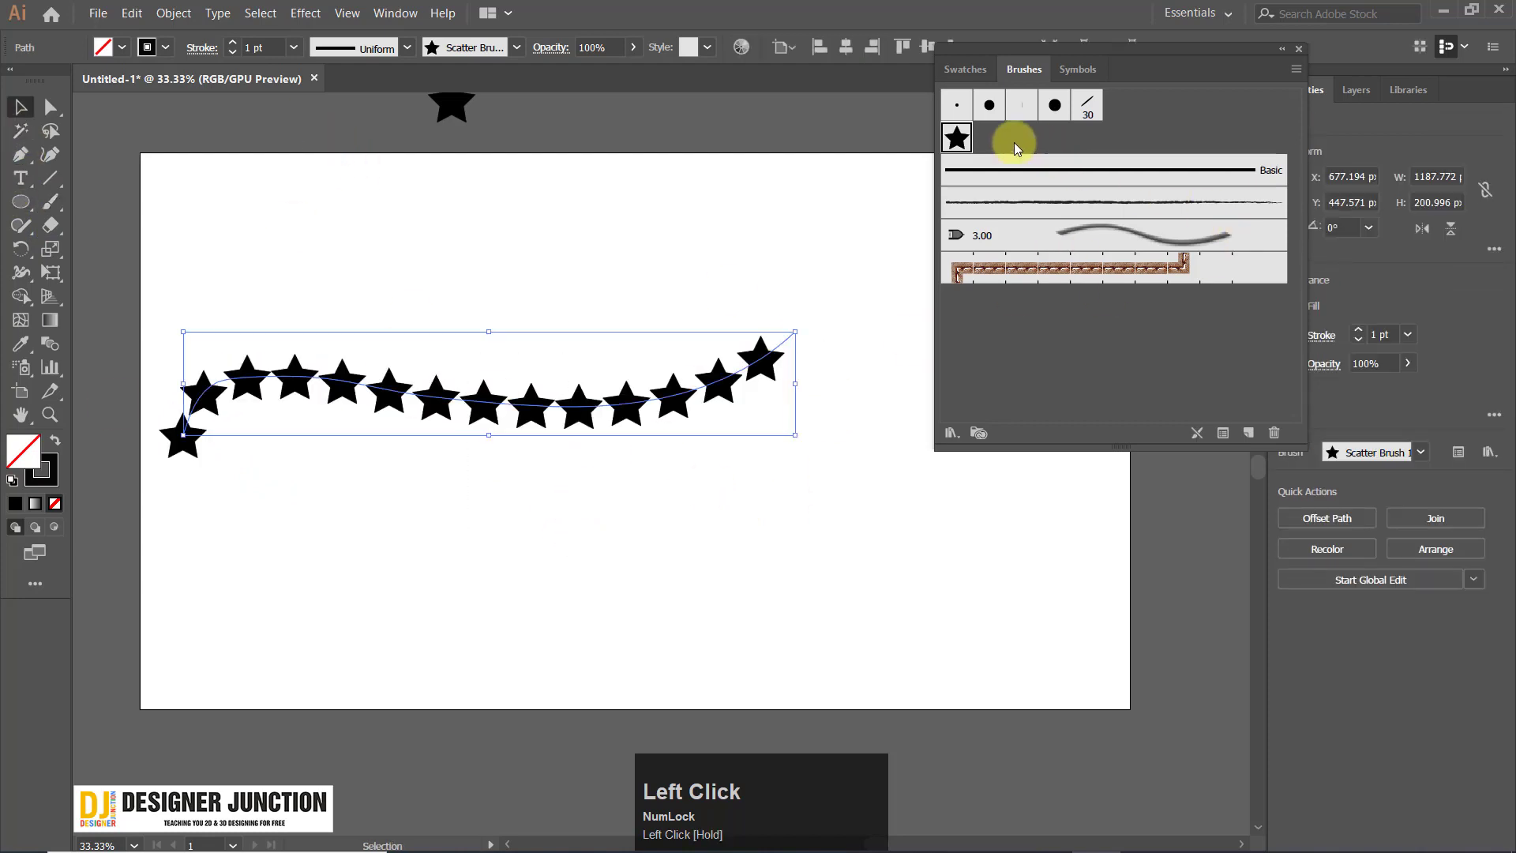
Preview the star brush on the selected stroke with sizes of 203% and 29% and spacings of 577% and 123%.
double_click(957, 136)
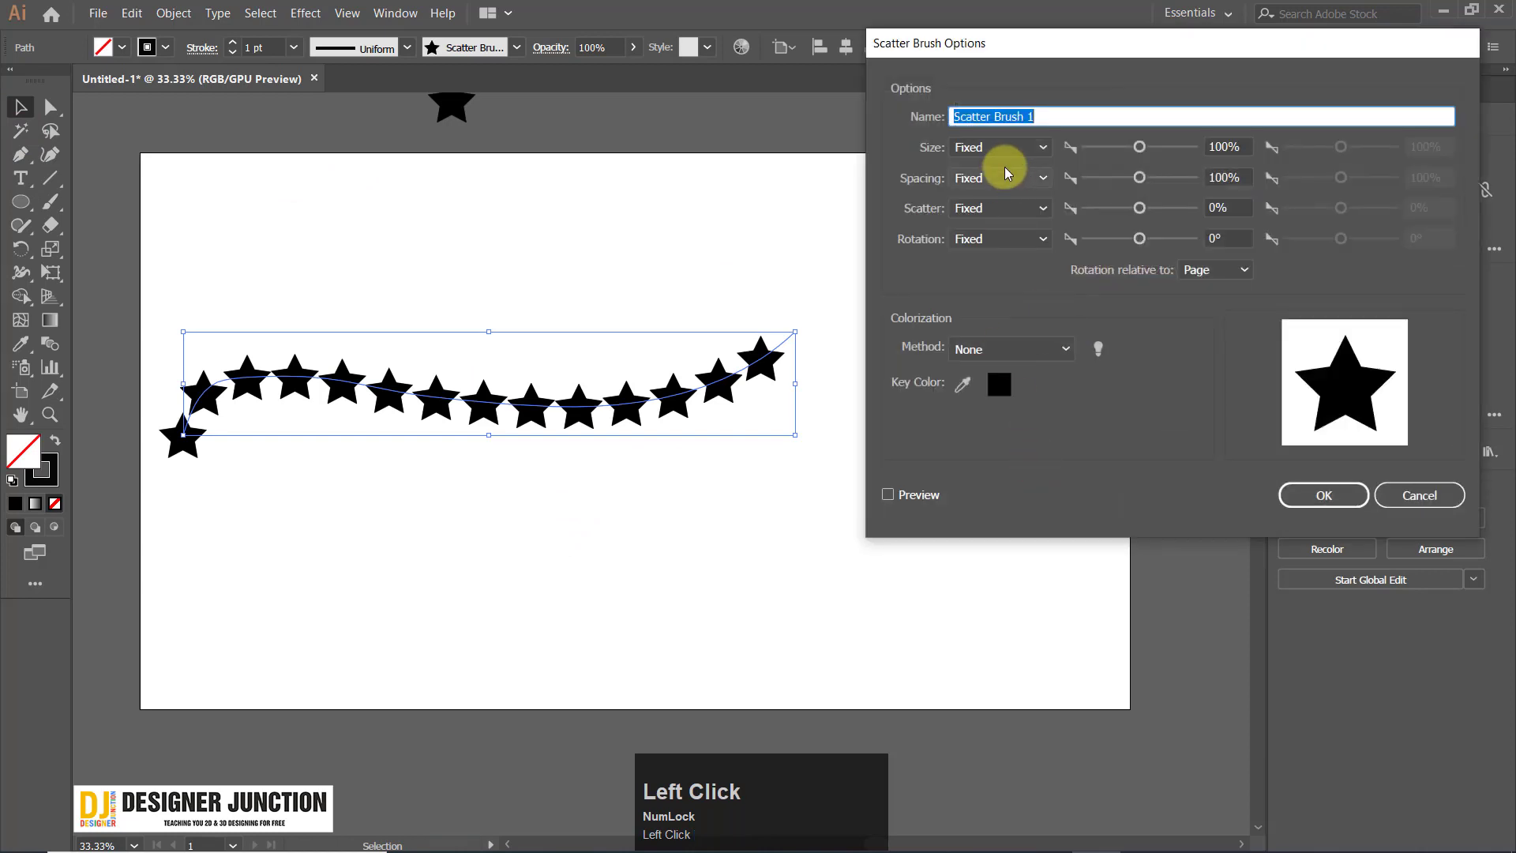
left_click_drag(1140, 147, 1168, 178)
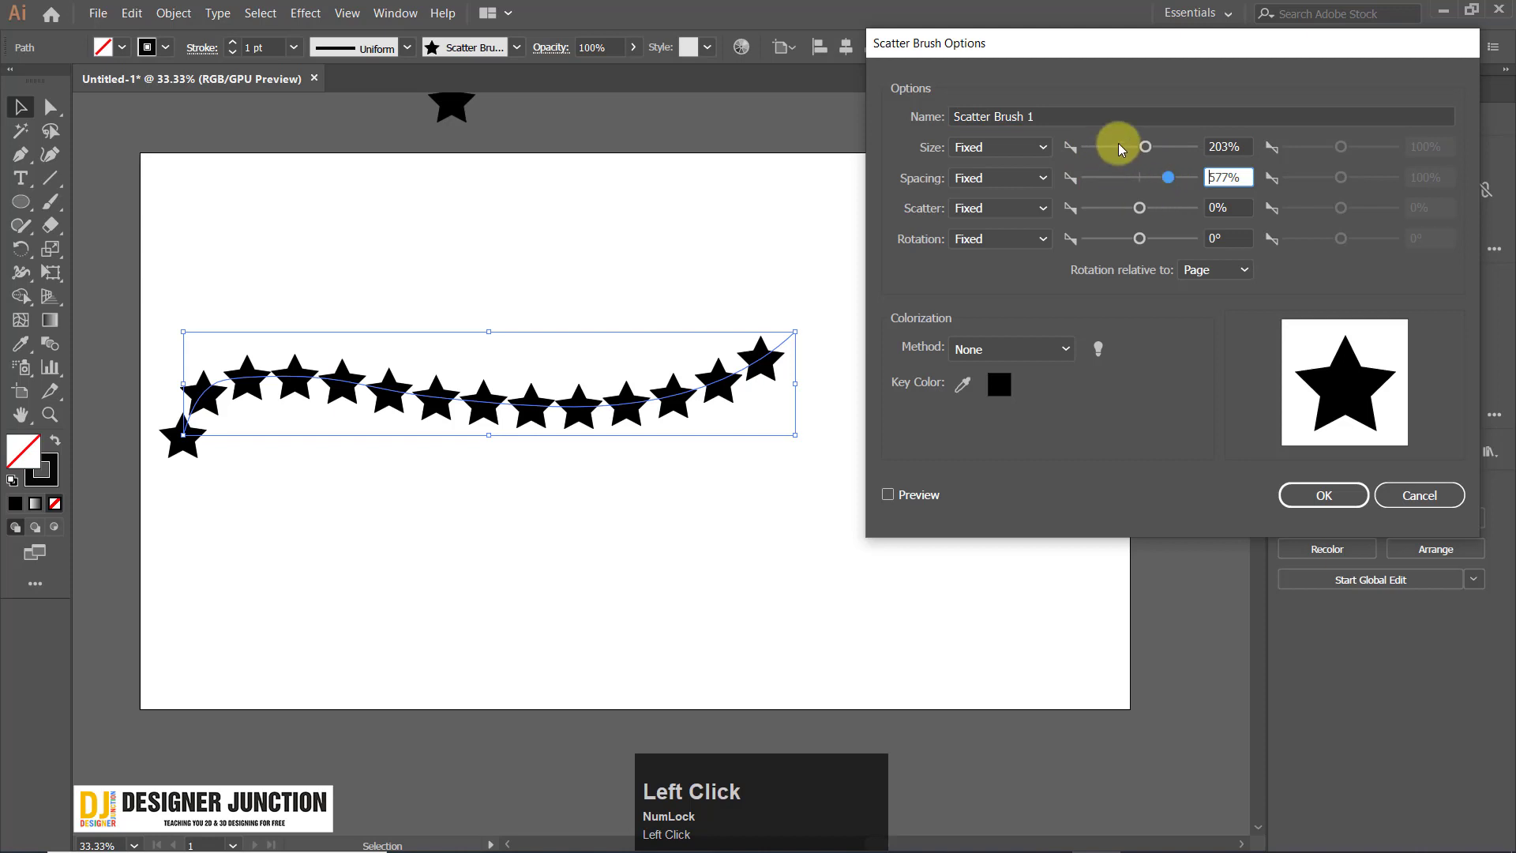
left_click(891, 497)
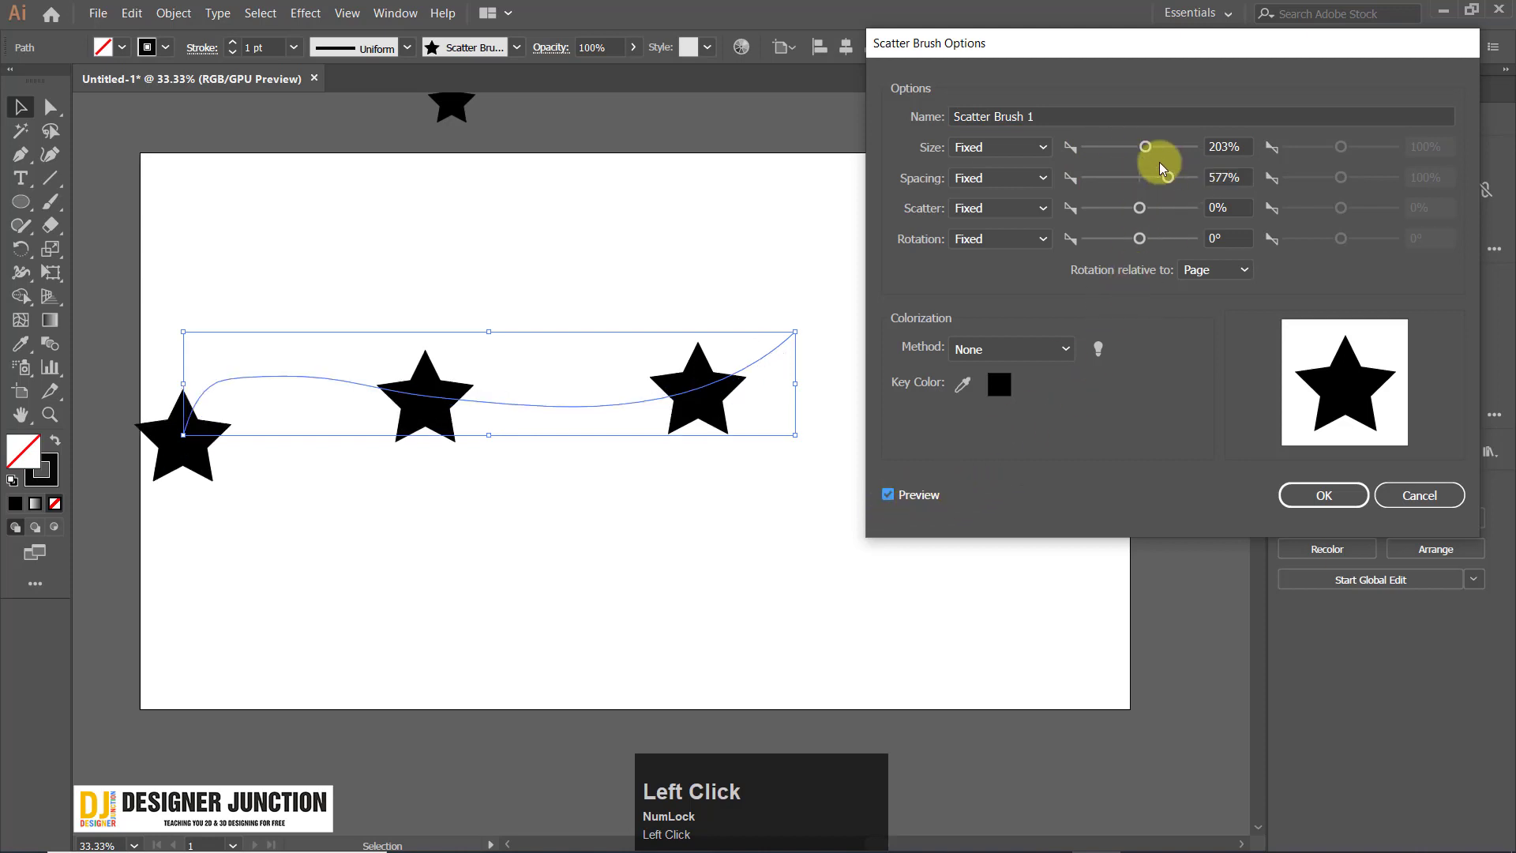
mouse_move(1131, 150)
left_mouse_down()
mouse_move(1113, 150)
mouse_move(1176, 156)
mouse_move(1118, 158)
mouse_move(1140, 190)
mouse_move(1115, 199)
mouse_move(1183, 189)
mouse_move(1141, 182)
mouse_move(1127, 148)
left_mouse_up()
left_click_drag(1128, 148, 1098, 148)
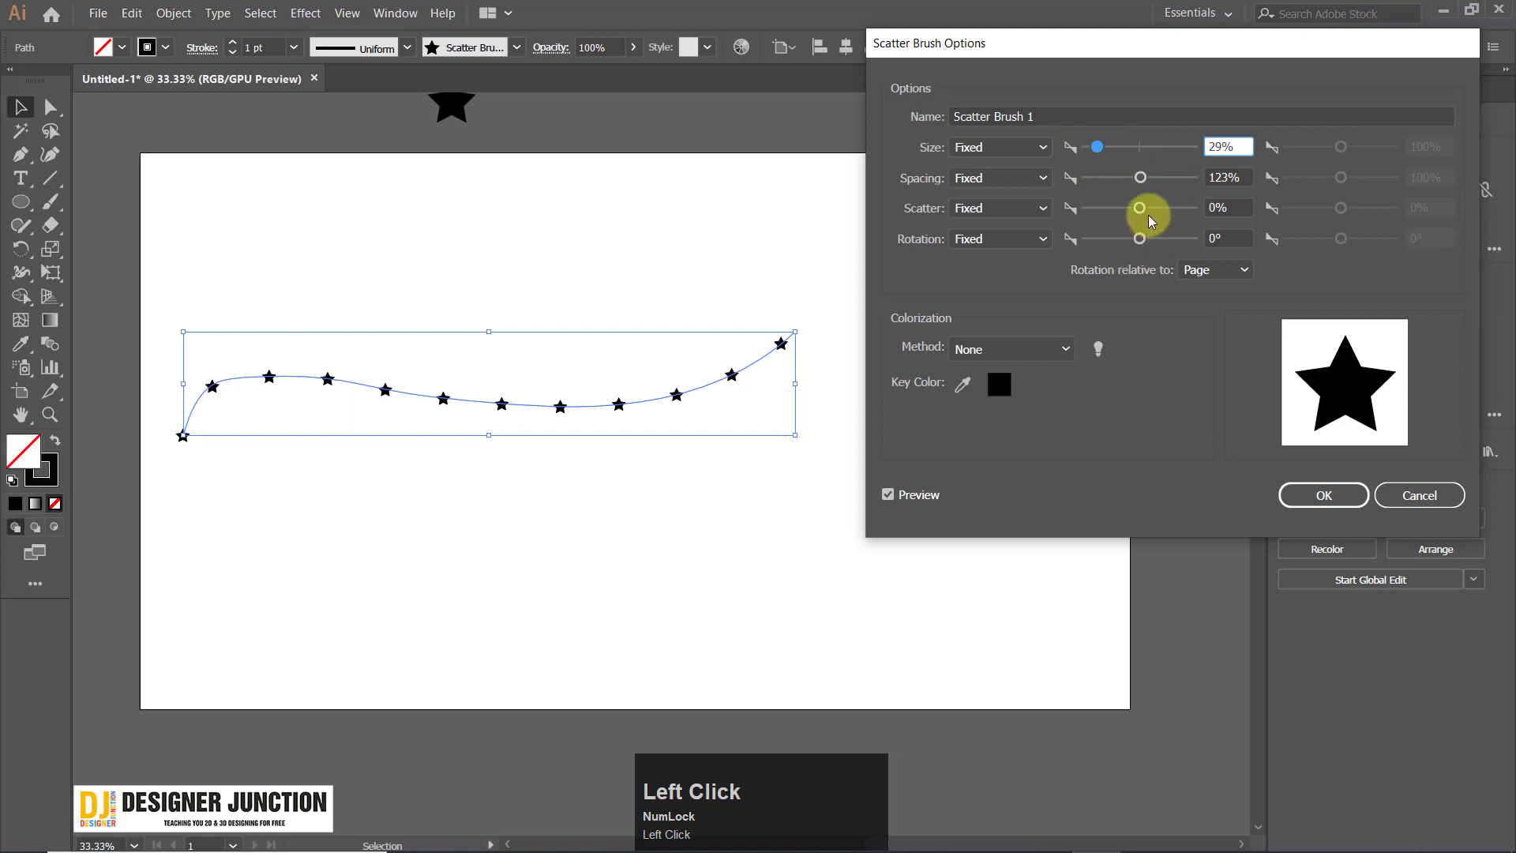
Try a 92% size, -19° rotation, and scatter of -137% and 100% on the star brush, and cancel the changes.
left_click_drag(1139, 208, 1133, 245)
left_click_drag(1097, 149, 1136, 153)
left_click_drag(1123, 210, 1136, 214)
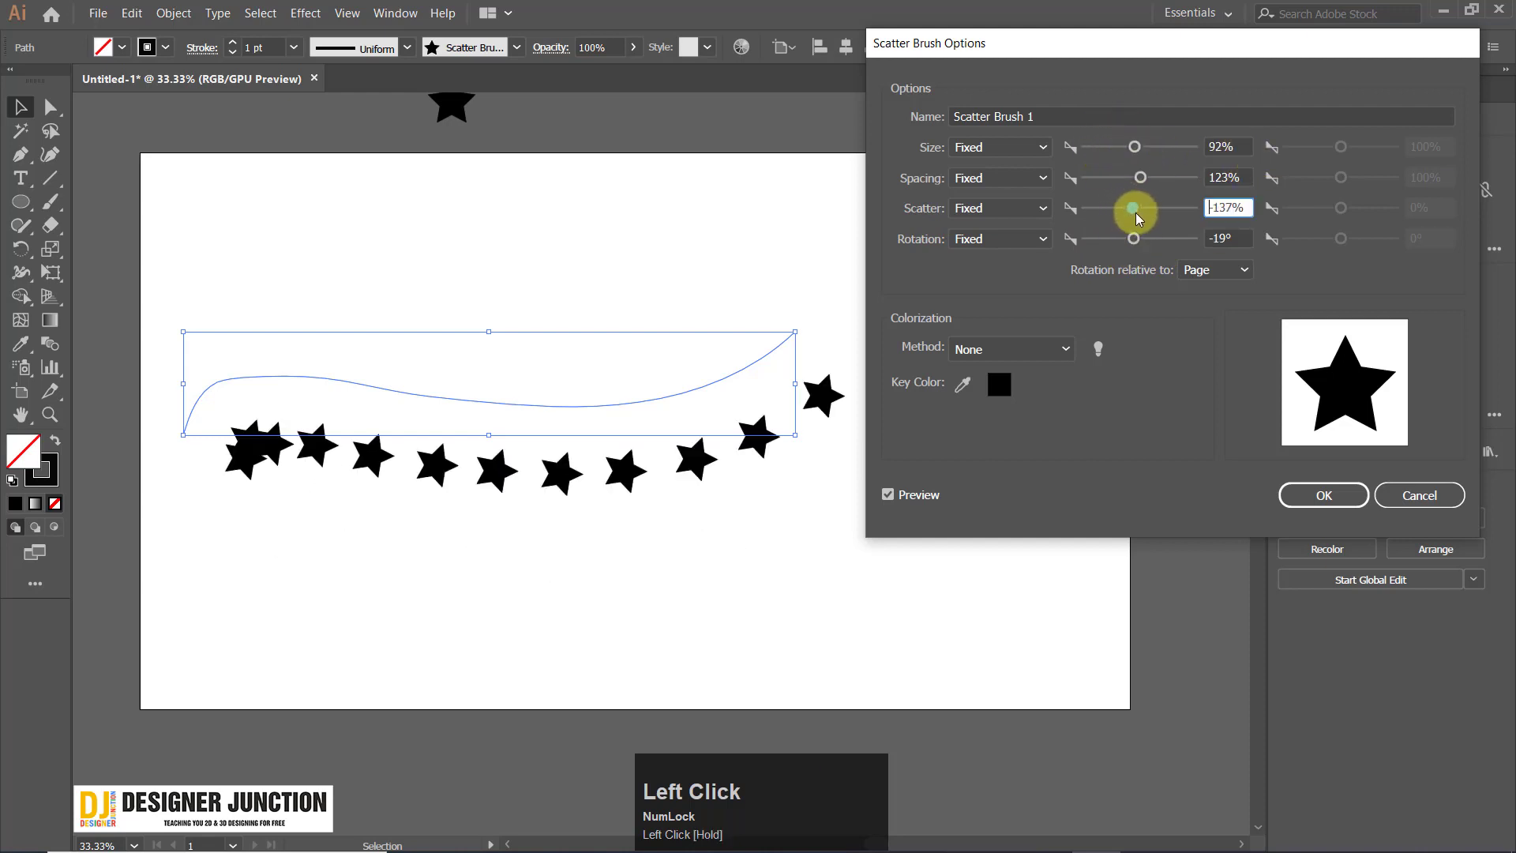
left_click_drag(1245, 210, 1016, 220)
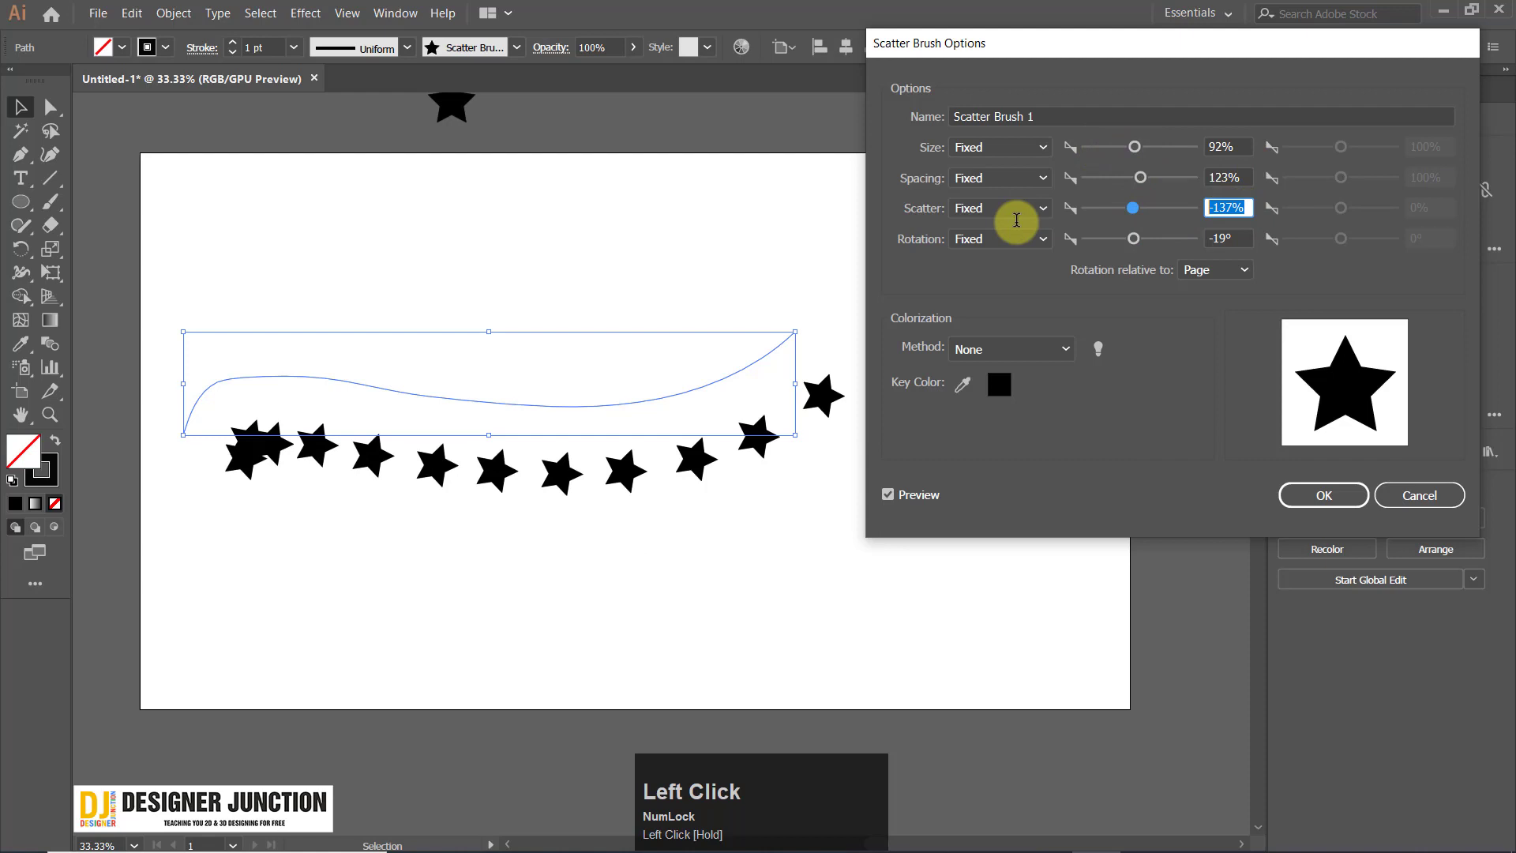
type("100")
key("Return")
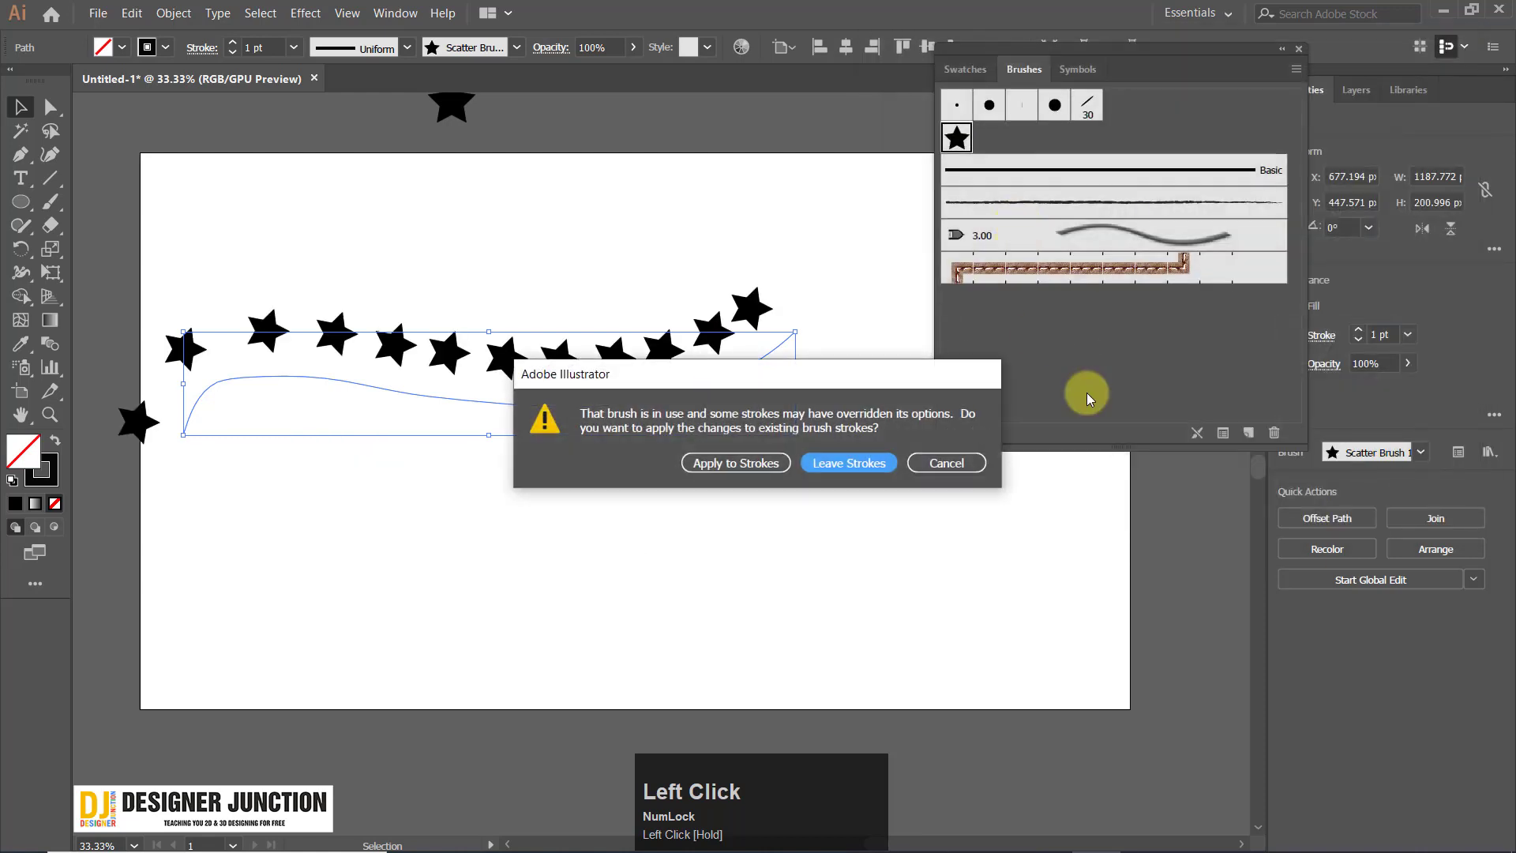
left_click(930, 463)
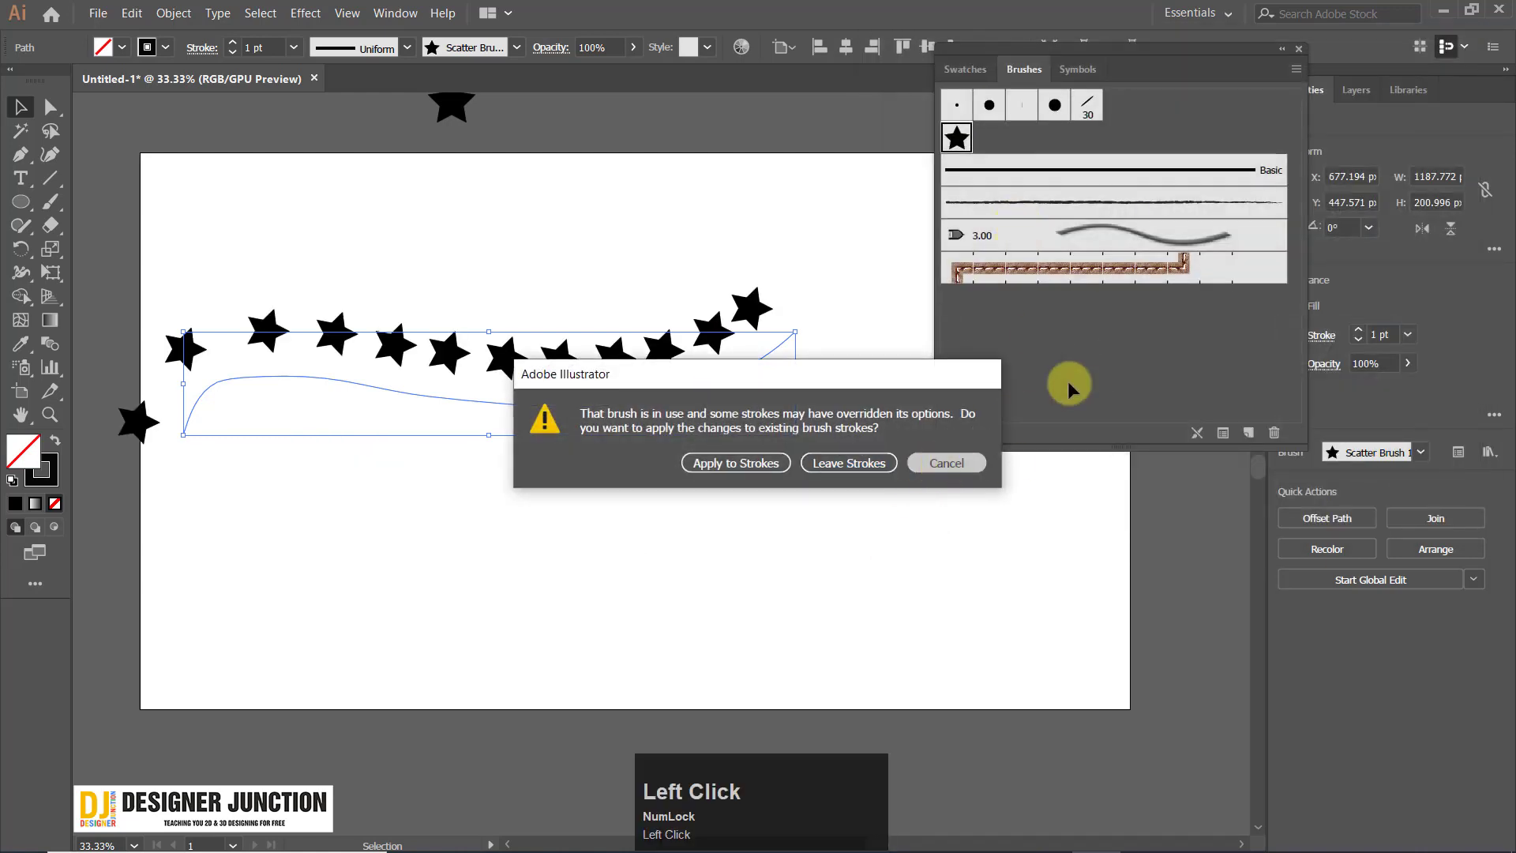
Reopen the star brush's options, set its size to 64%, and switch the size variation from Fixed to Random.
double_click(956, 139)
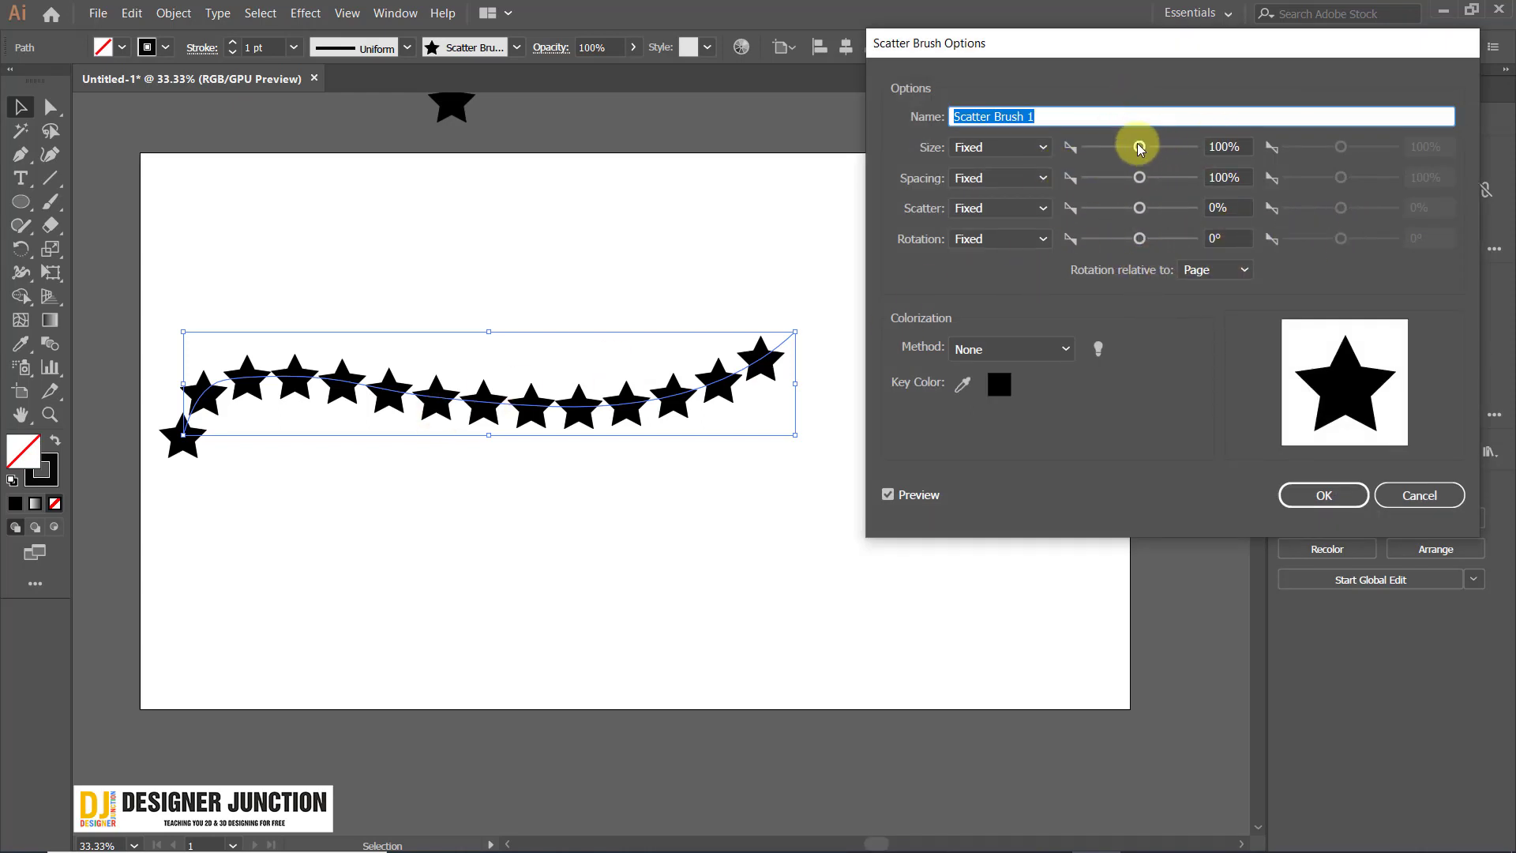
mouse_move(1139, 147)
left_mouse_down()
mouse_move(1164, 145)
mouse_move(1118, 148)
left_mouse_up()
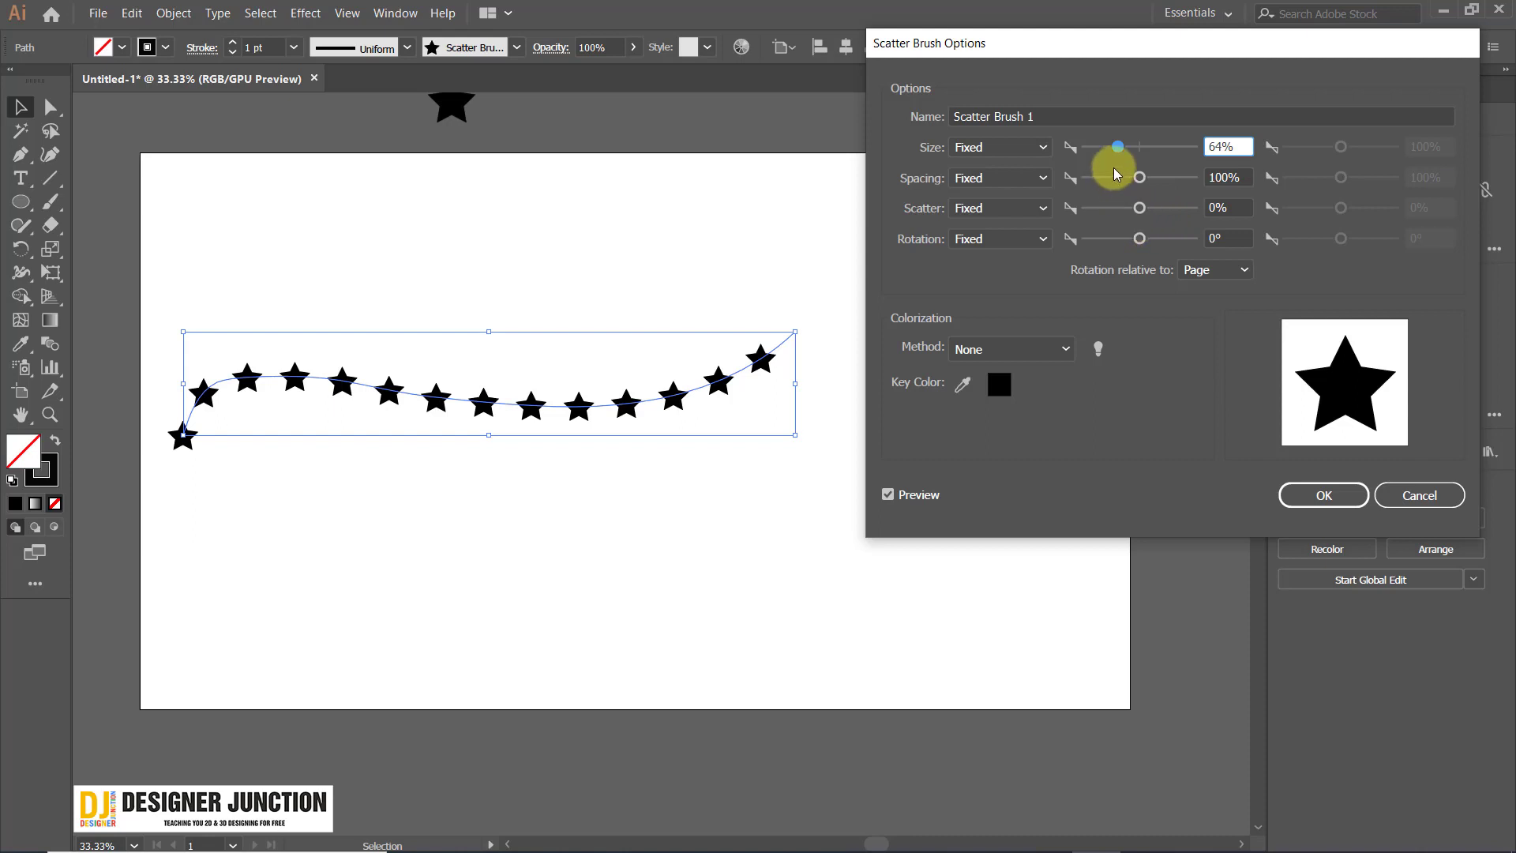
left_click(987, 148)
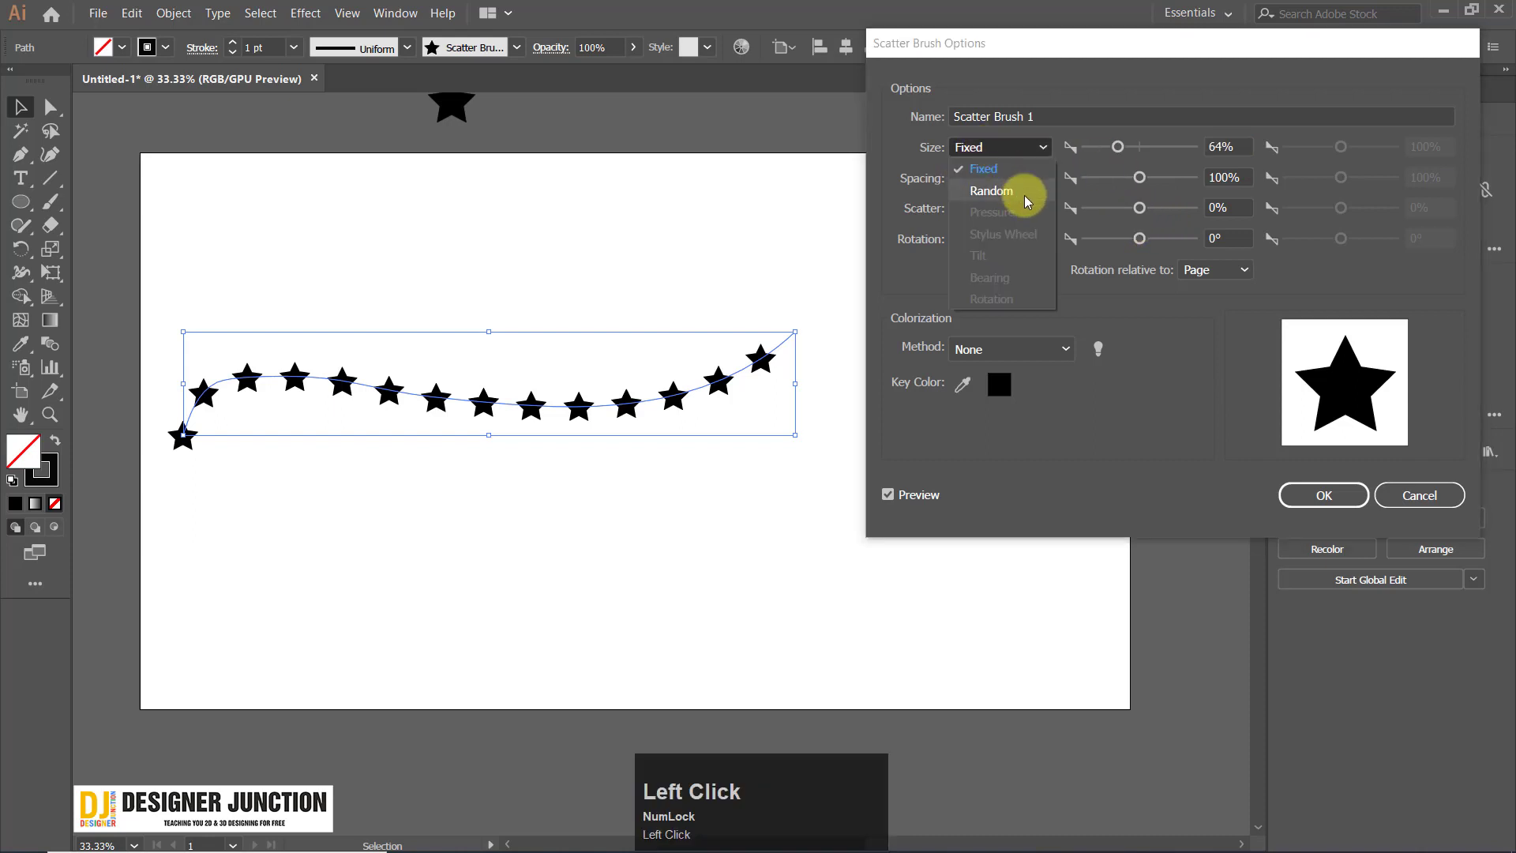
left_click(999, 161)
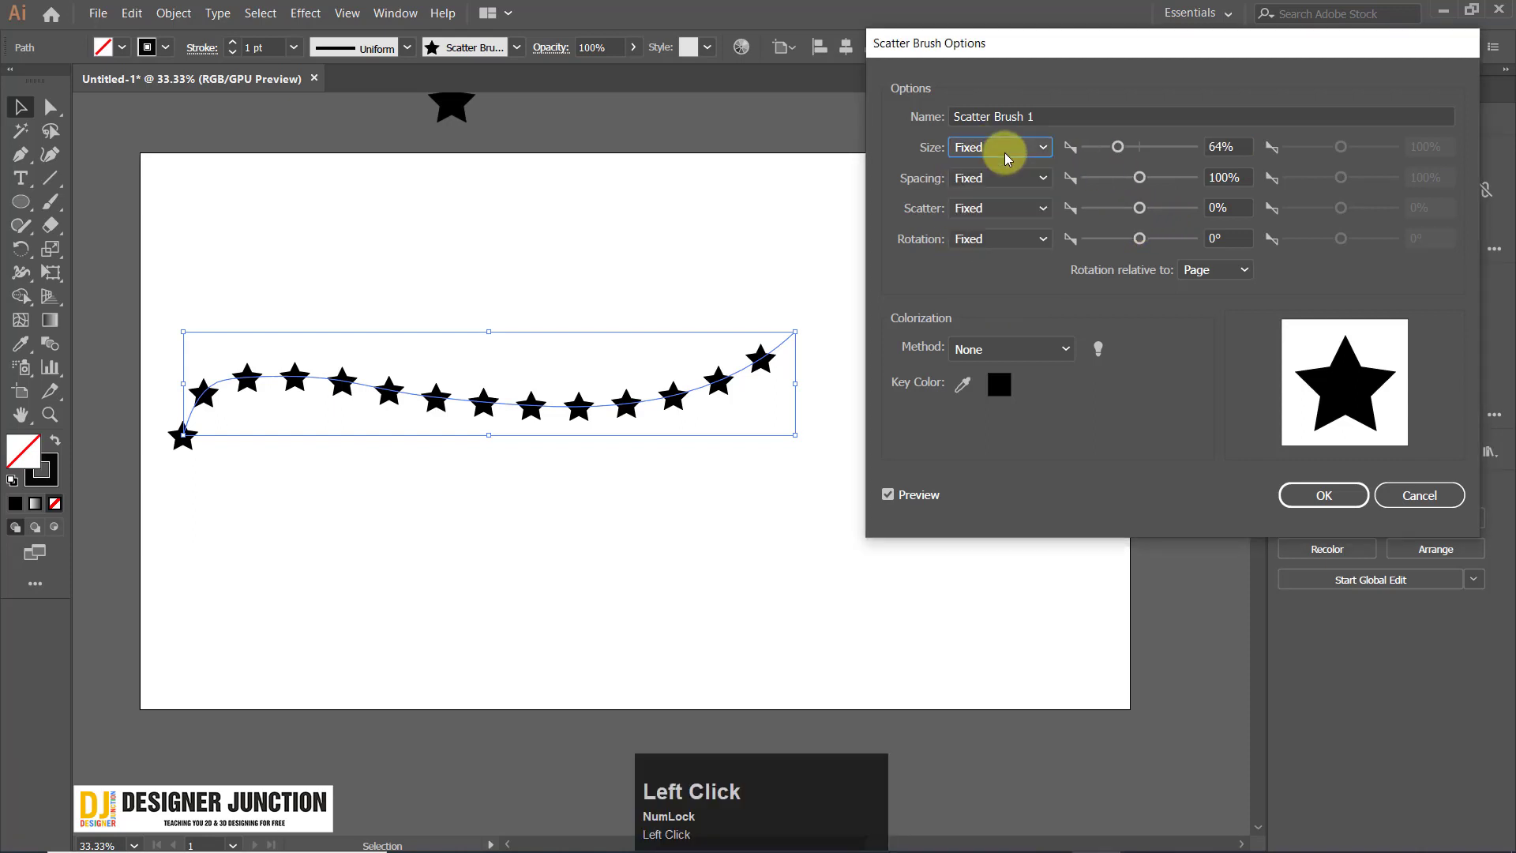
left_click(1011, 145)
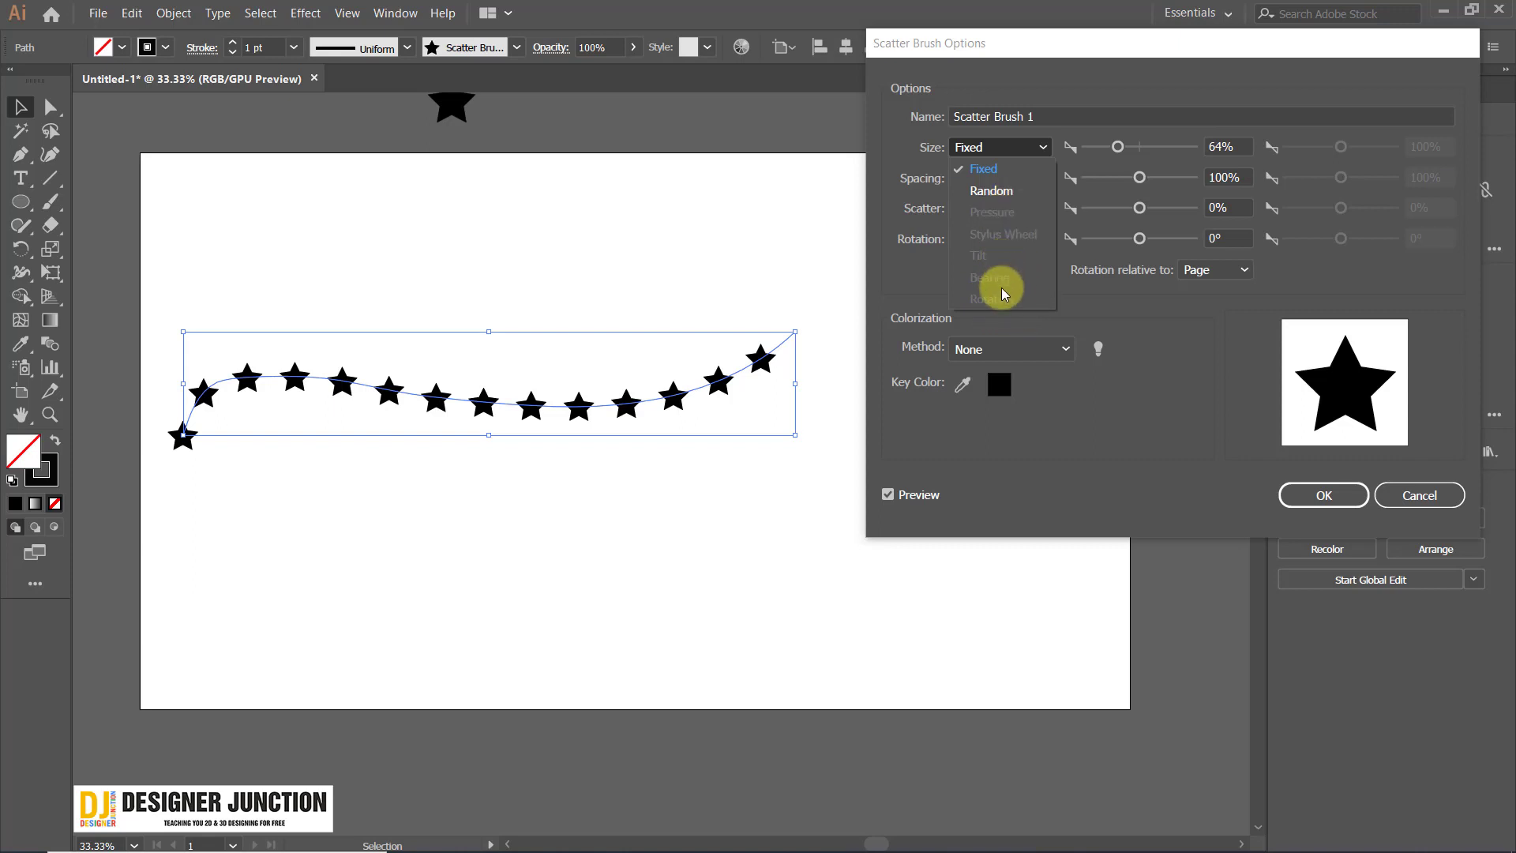
left_click(1003, 193)
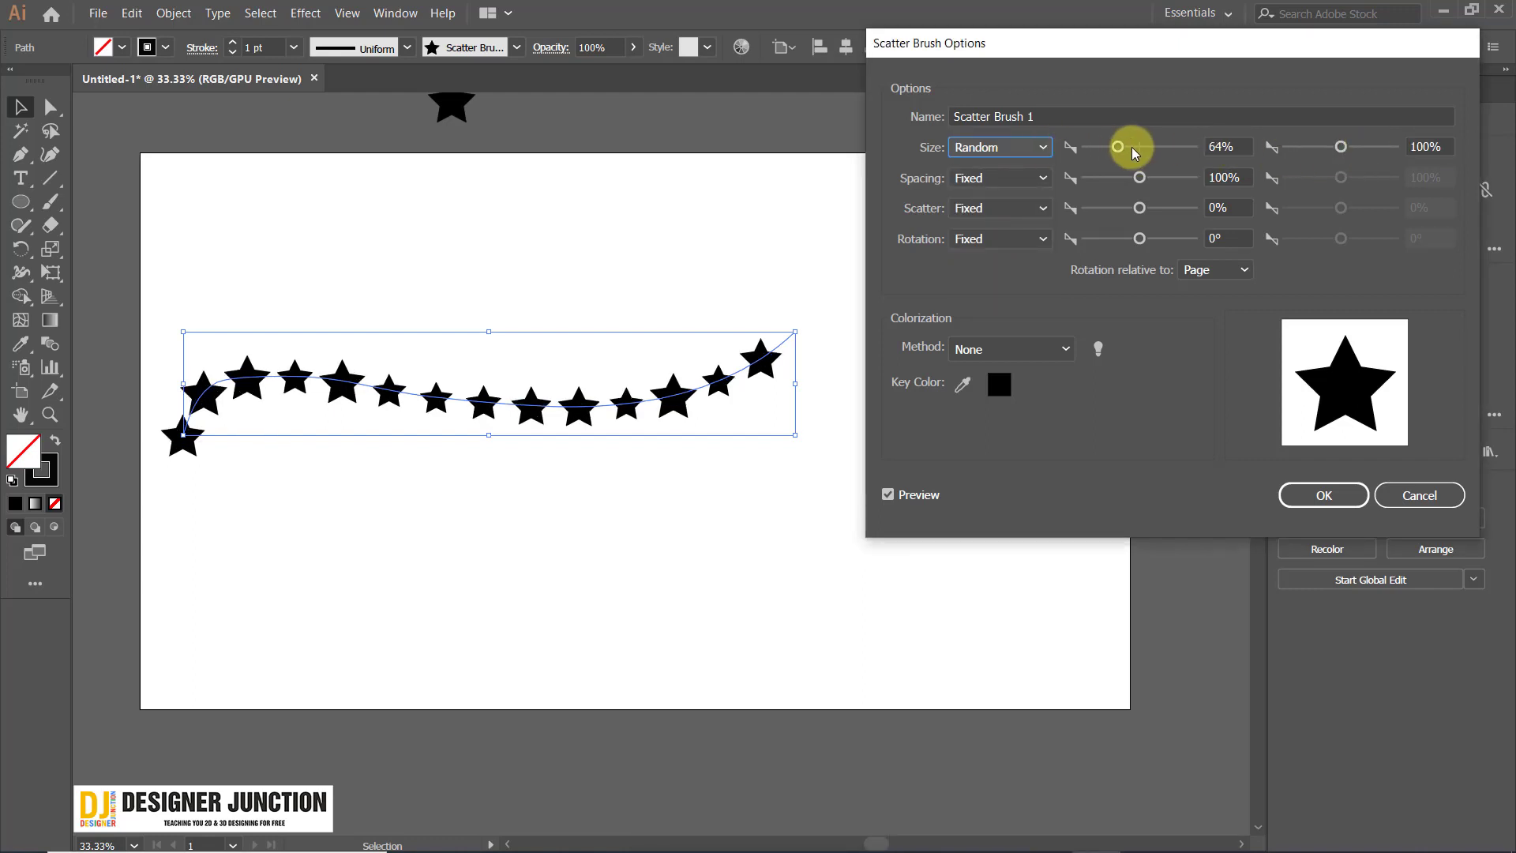
Try minimum random sizes of 30% and 10% for the star brush, and set the minimum to 54%.
left_click_drag(1129, 150, 1098, 154)
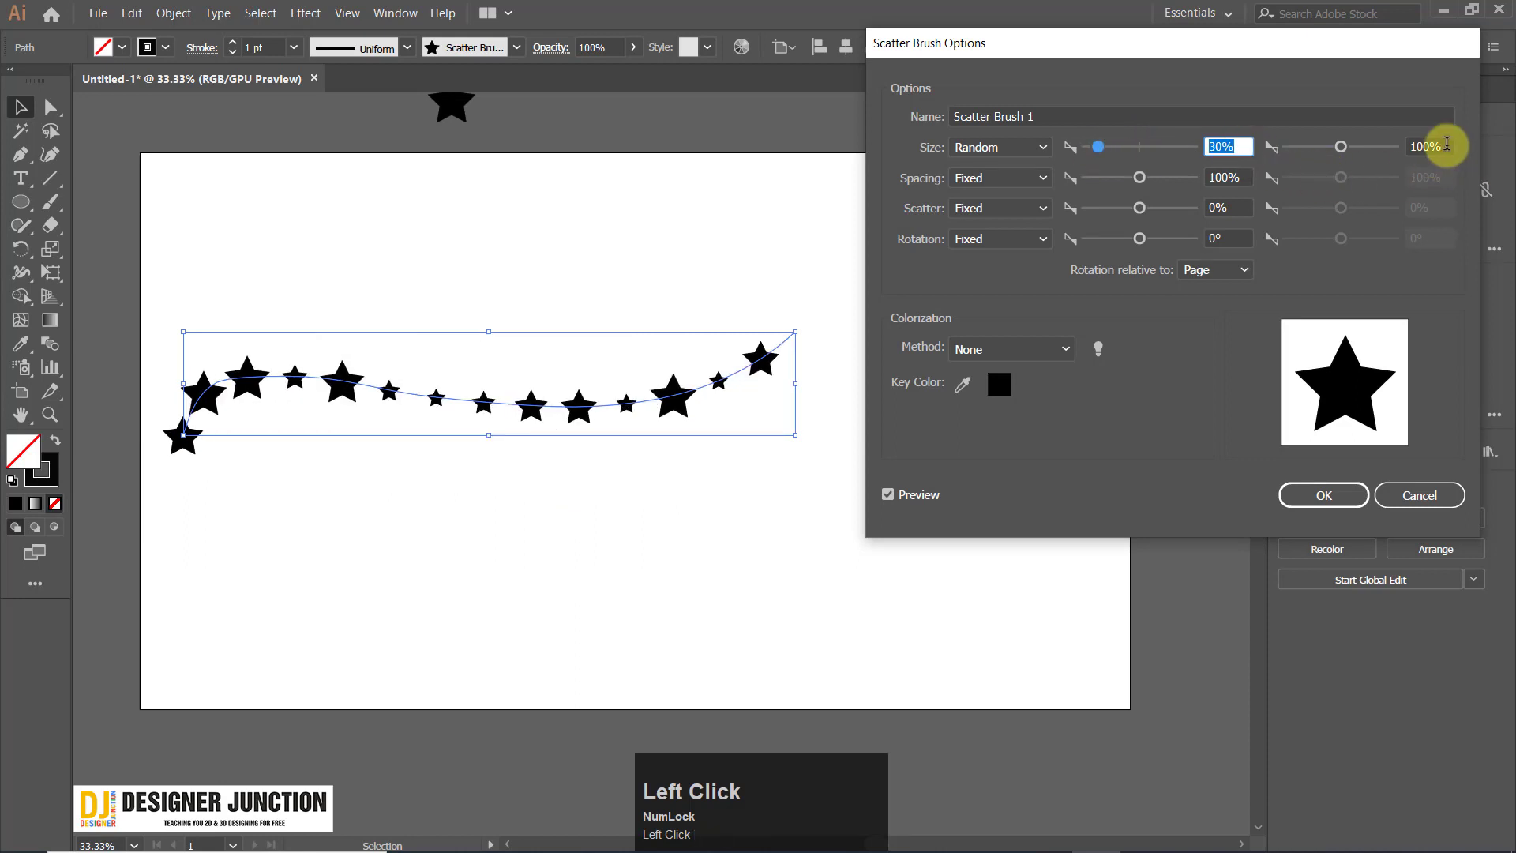
left_click_drag(1448, 147, 1276, 149)
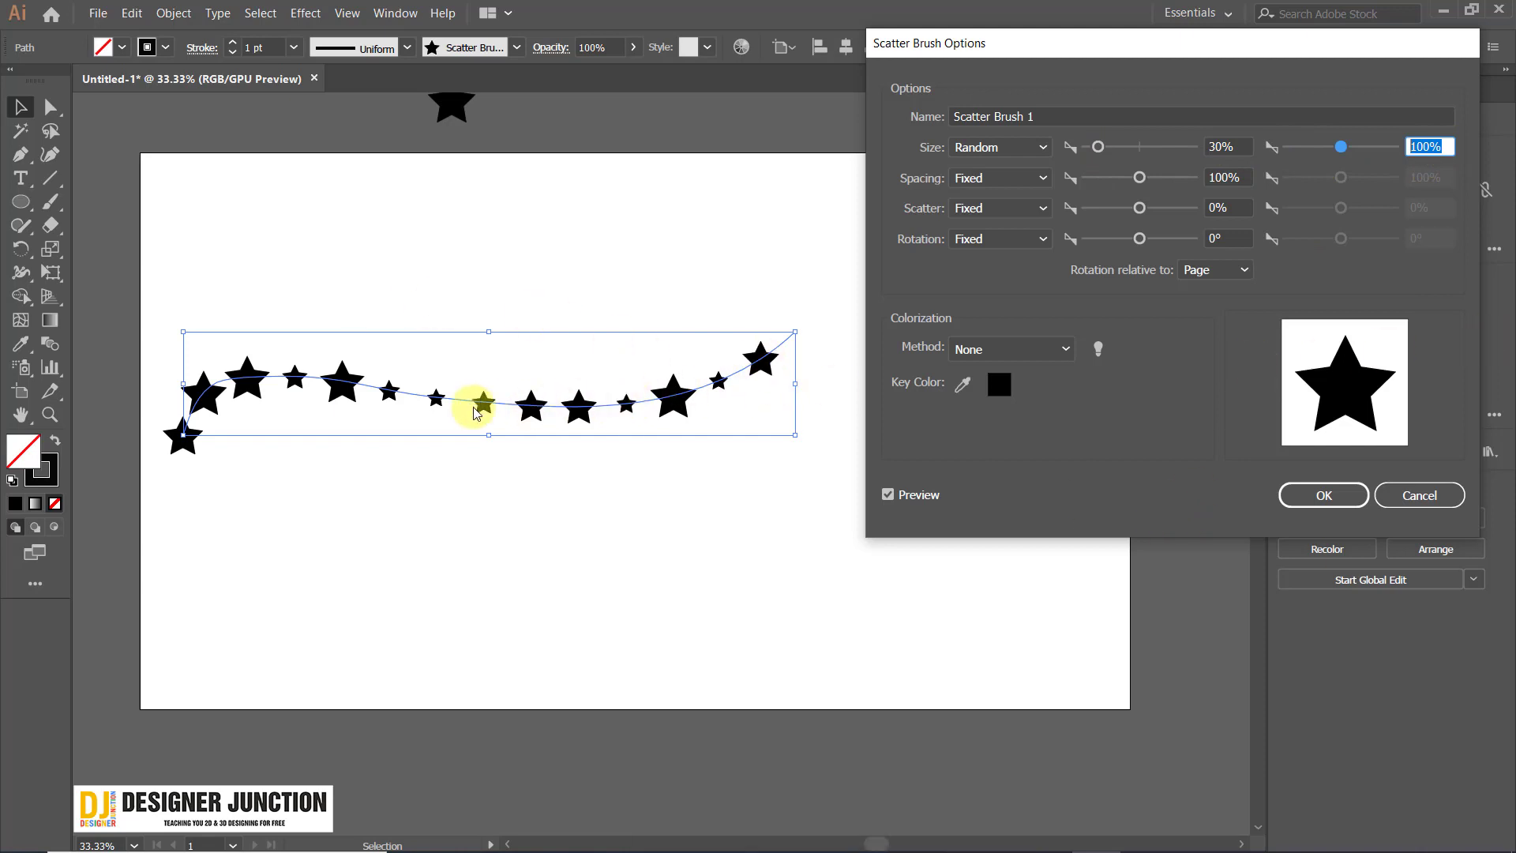
left_click_drag(1099, 147, 1081, 154)
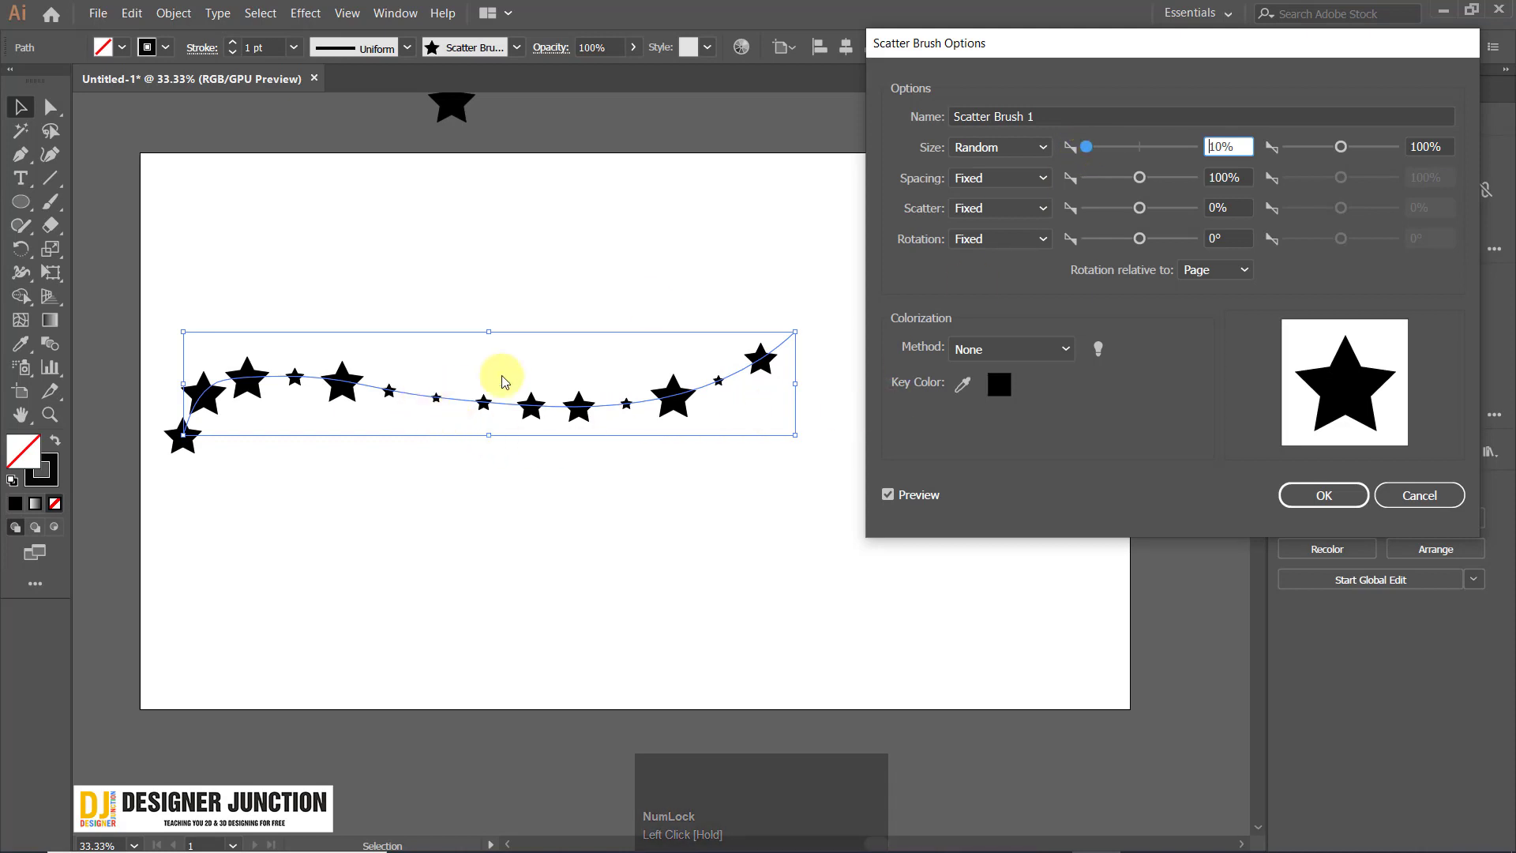
left_click(1113, 148)
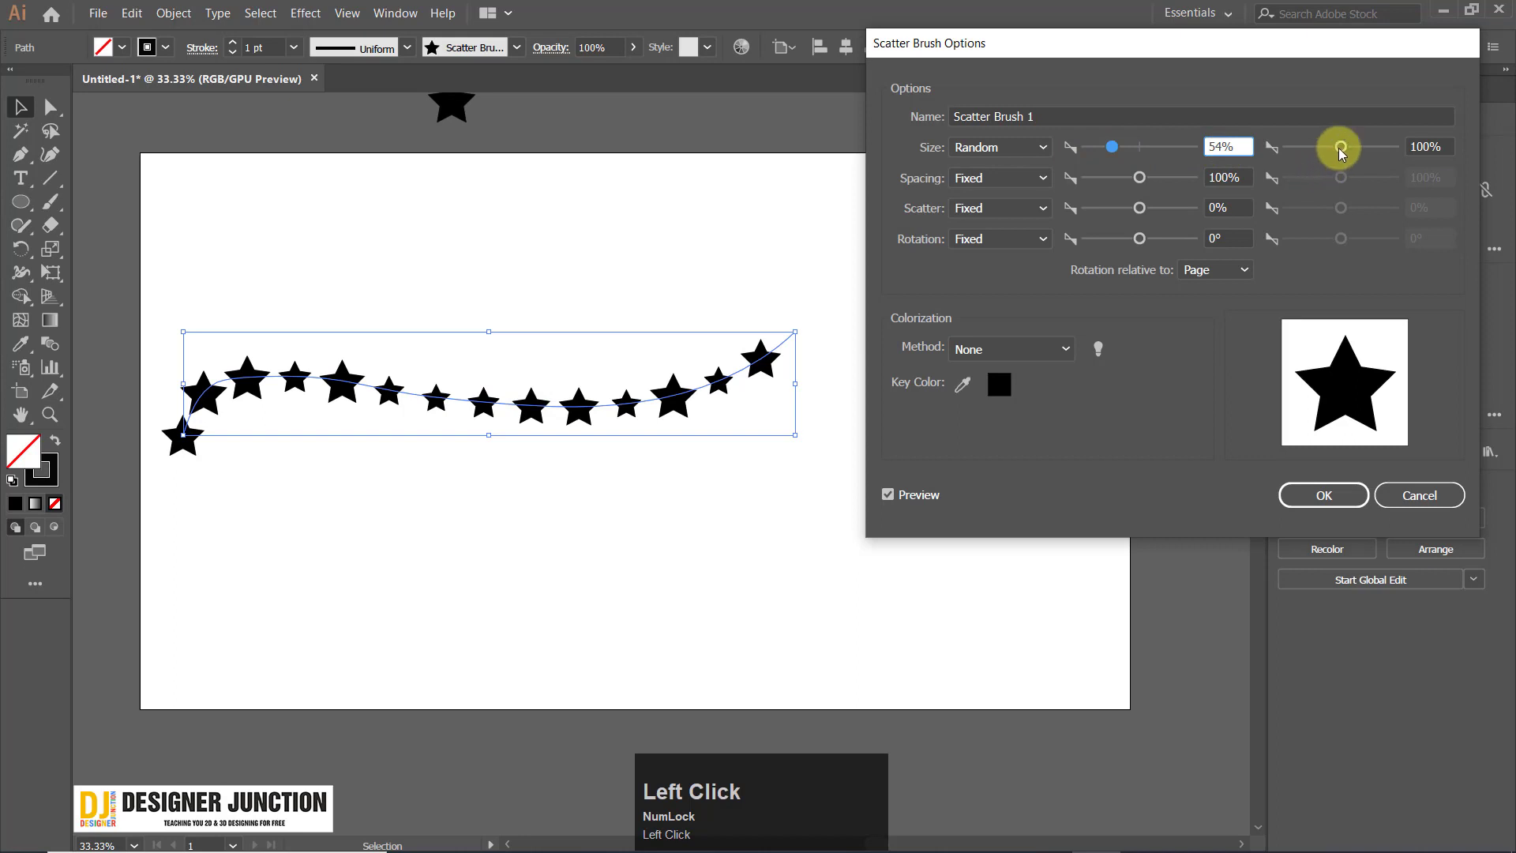
Try a 303% maximum size for the star brush, return it to 100%, and test fixed spacings of 65% and 133%.
mouse_move(1339, 146)
left_mouse_down()
mouse_move(1319, 149)
mouse_move(1391, 154)
mouse_move(1359, 157)
left_mouse_up()
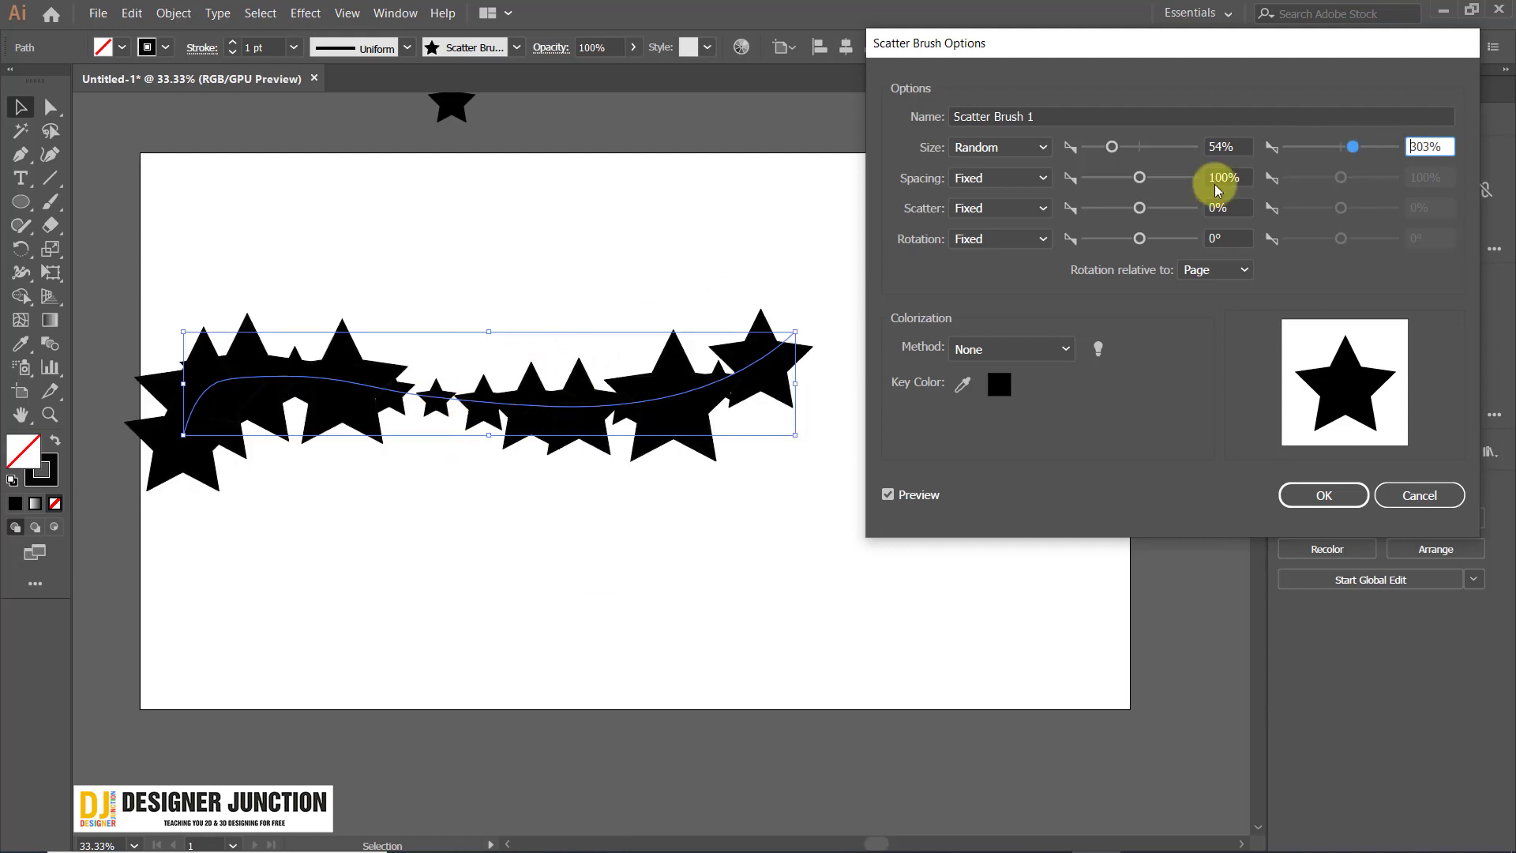
left_click(1443, 146)
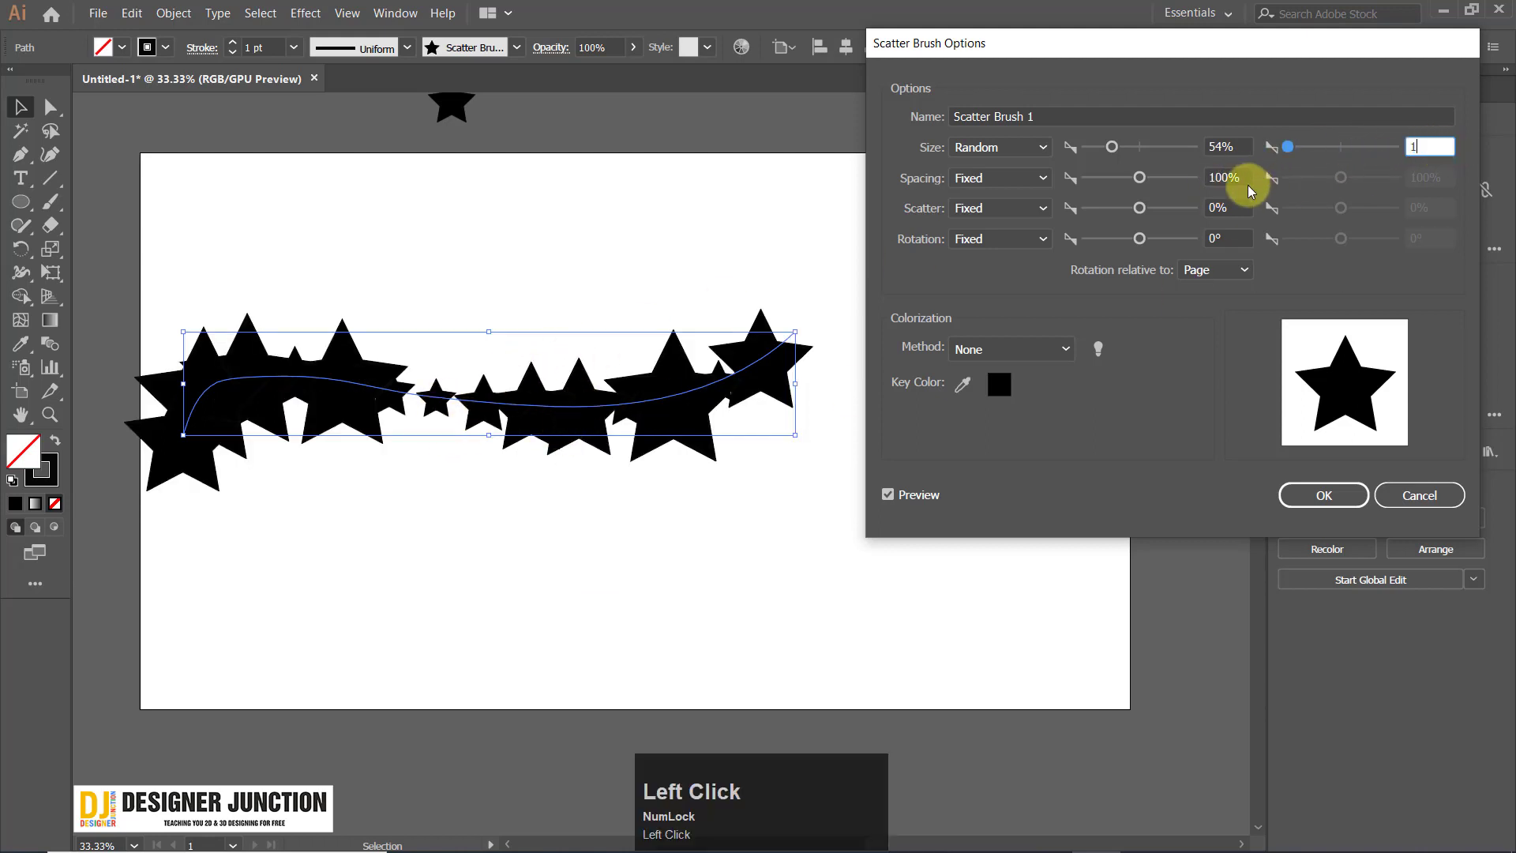
left_click(1137, 178)
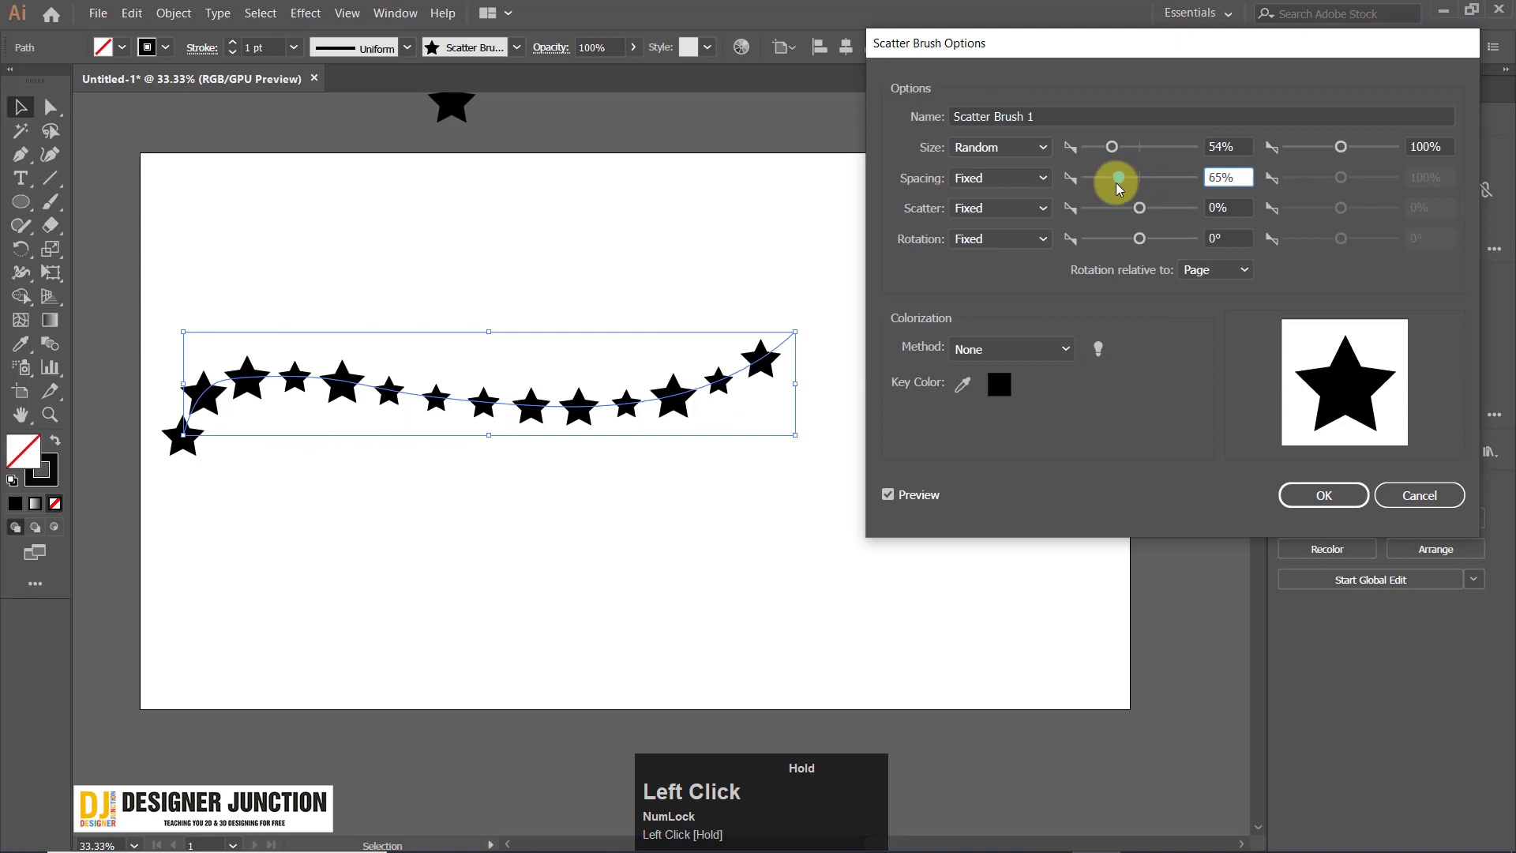
left_click_drag(1116, 184, 1142, 181)
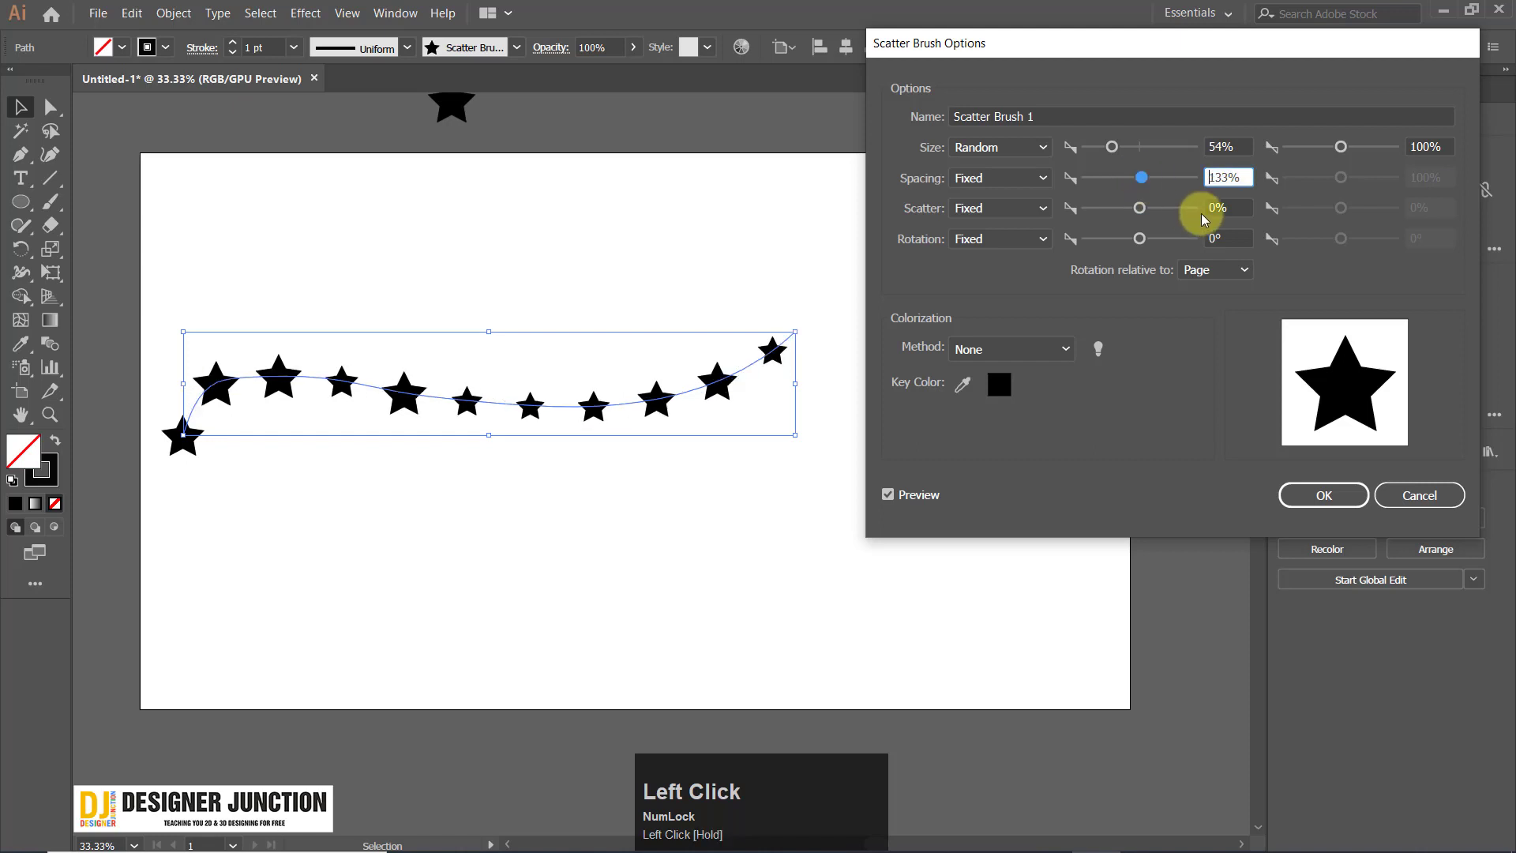
Switch the star brush's spacing to Random, try an 84% minimum, and set the range to 50% minimum and 100% maximum.
left_click(1006, 187)
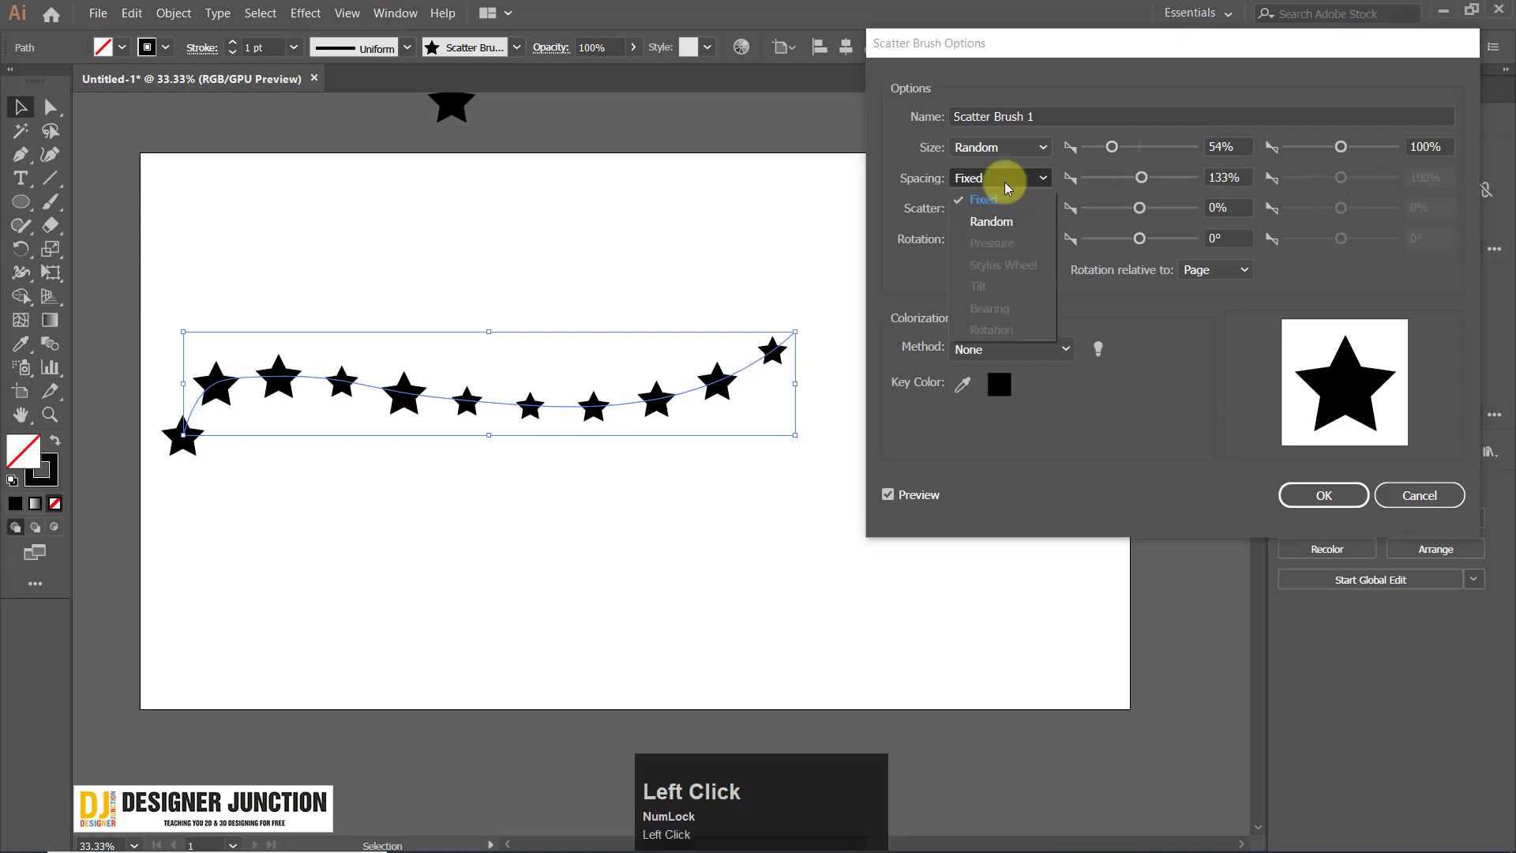
left_click(992, 222)
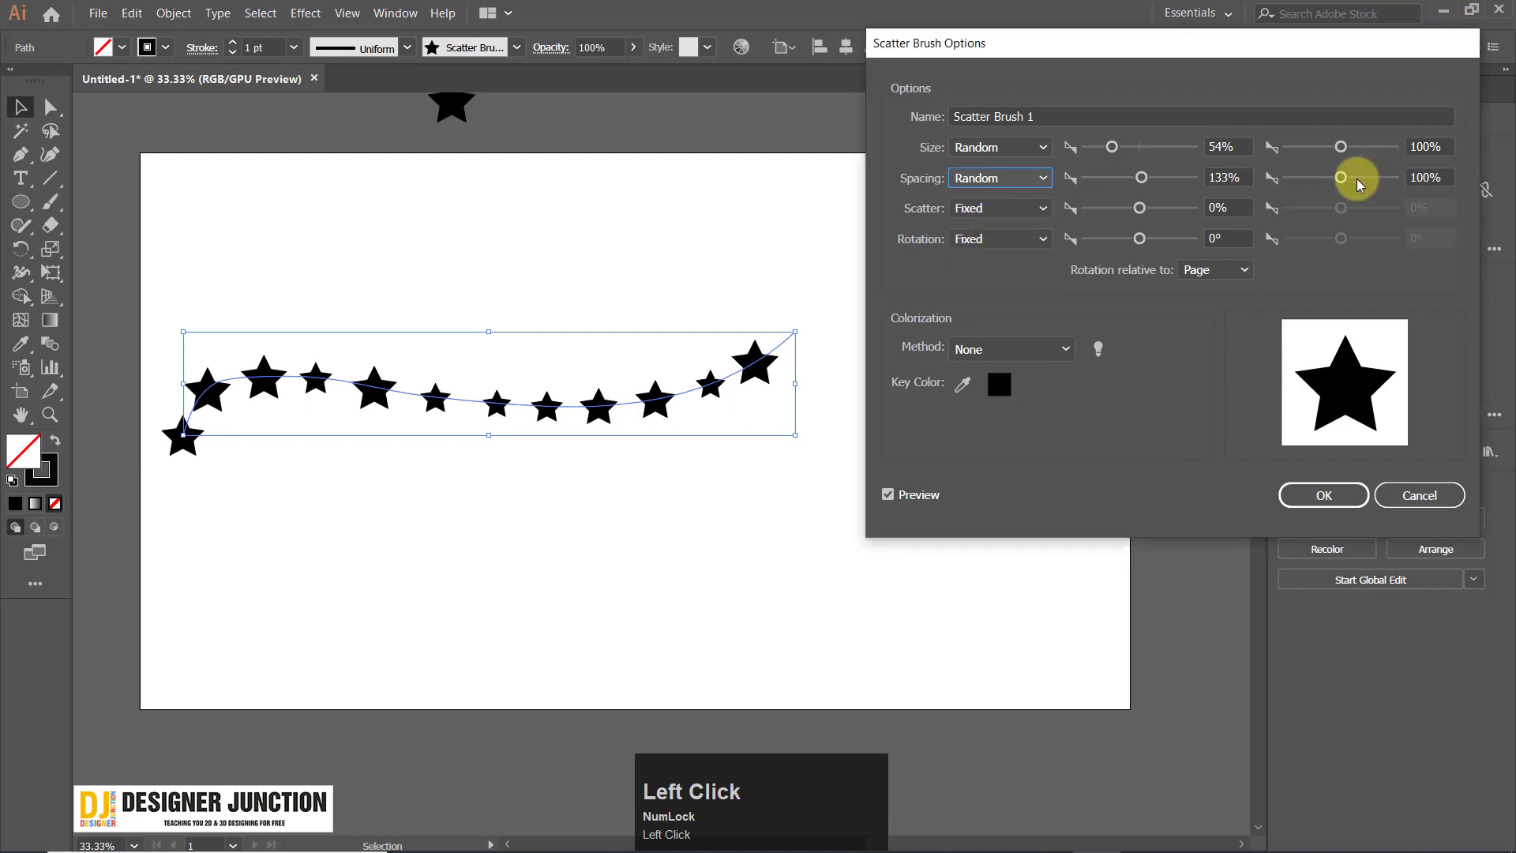
mouse_move(1141, 179)
left_mouse_down()
mouse_move(1112, 192)
mouse_move(1158, 187)
left_mouse_up()
left_click_drag(1144, 180, 1130, 181)
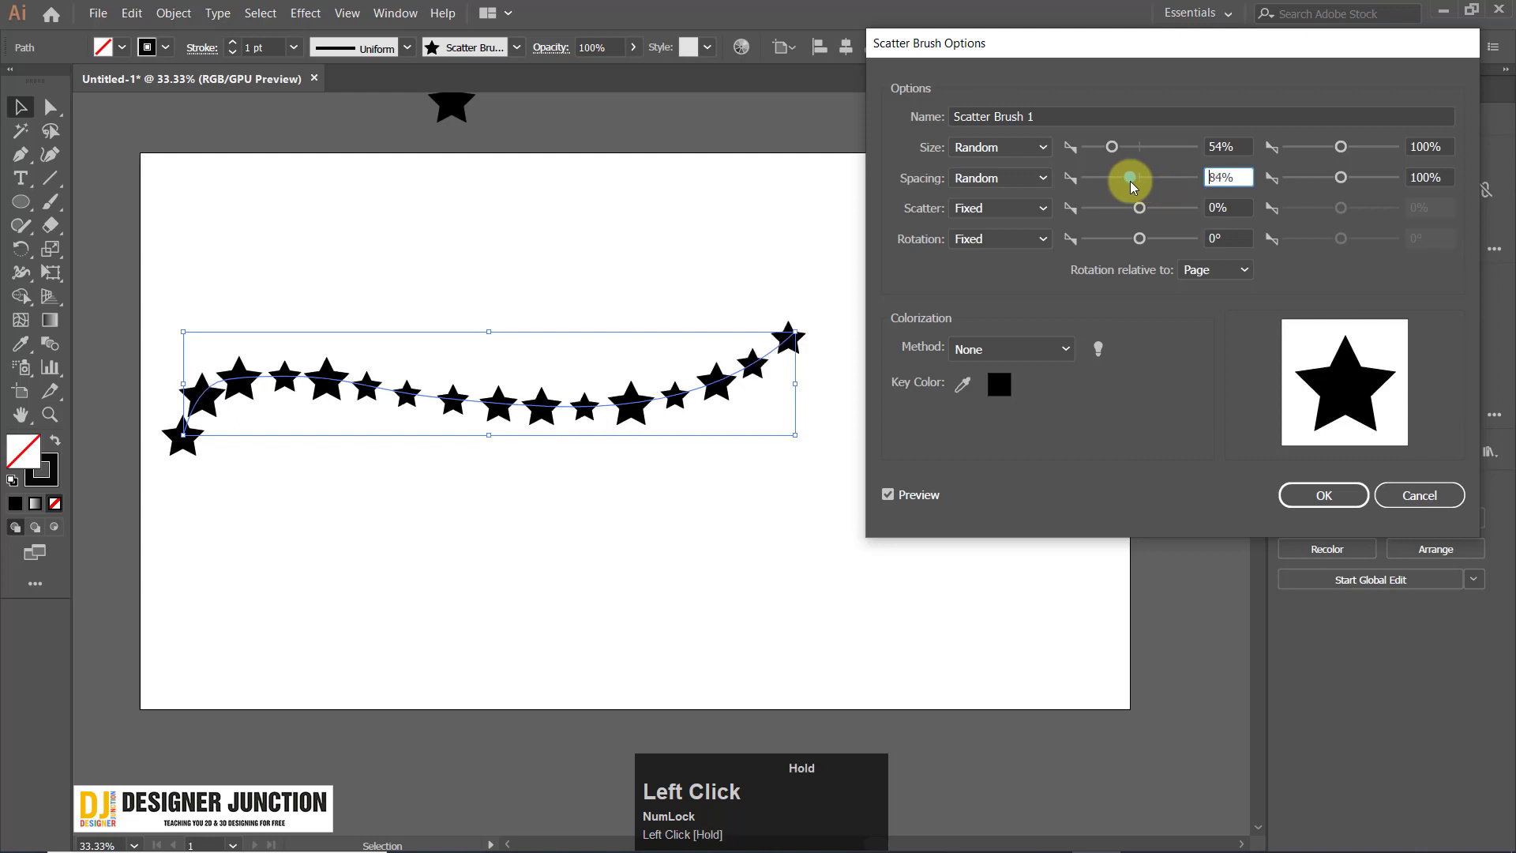
left_click_drag(1234, 179, 1116, 184)
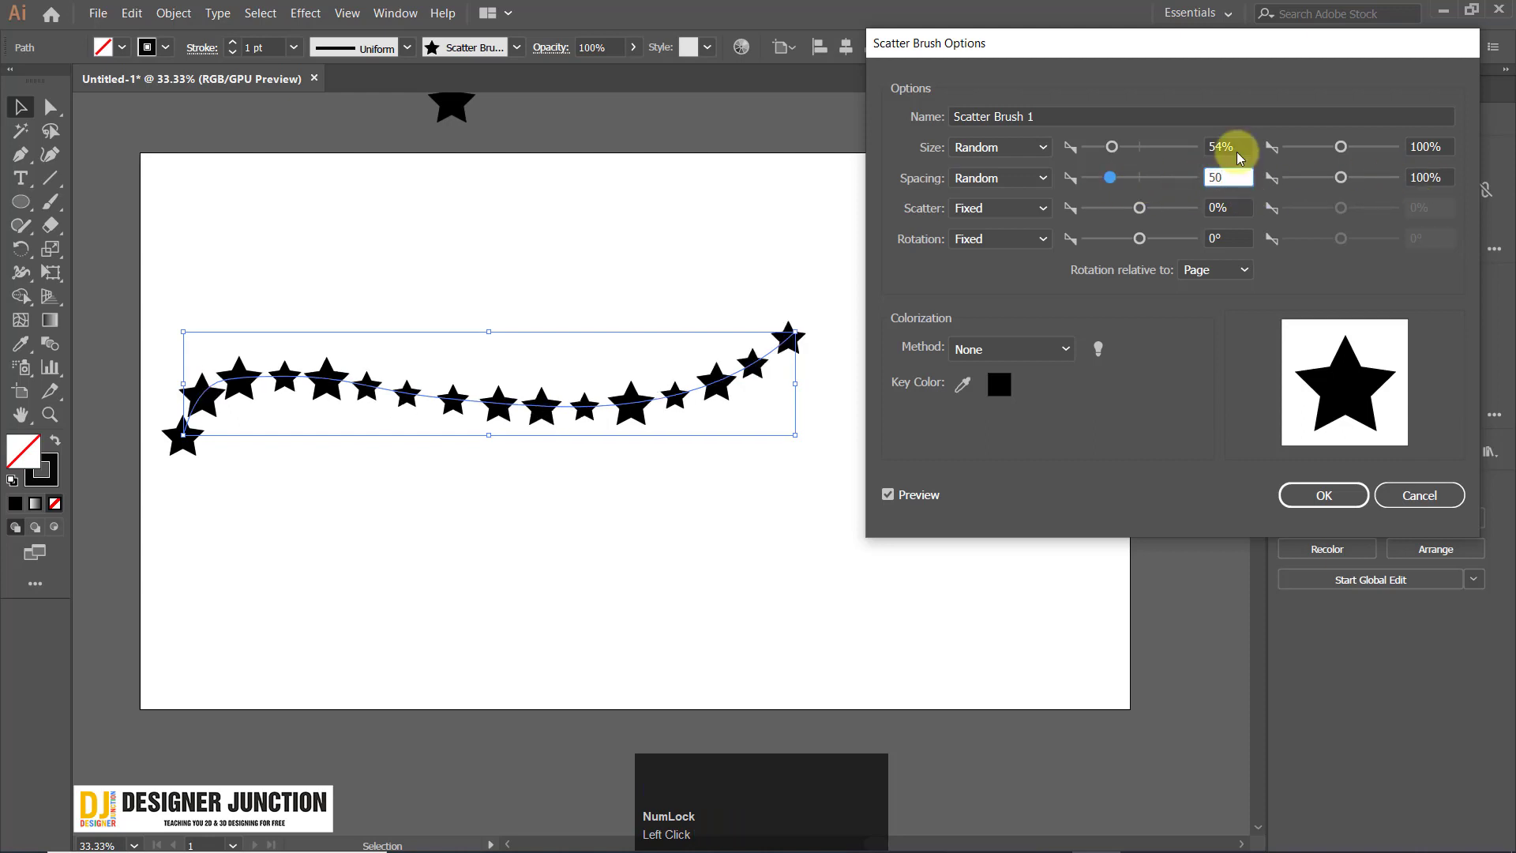
left_click(1439, 178)
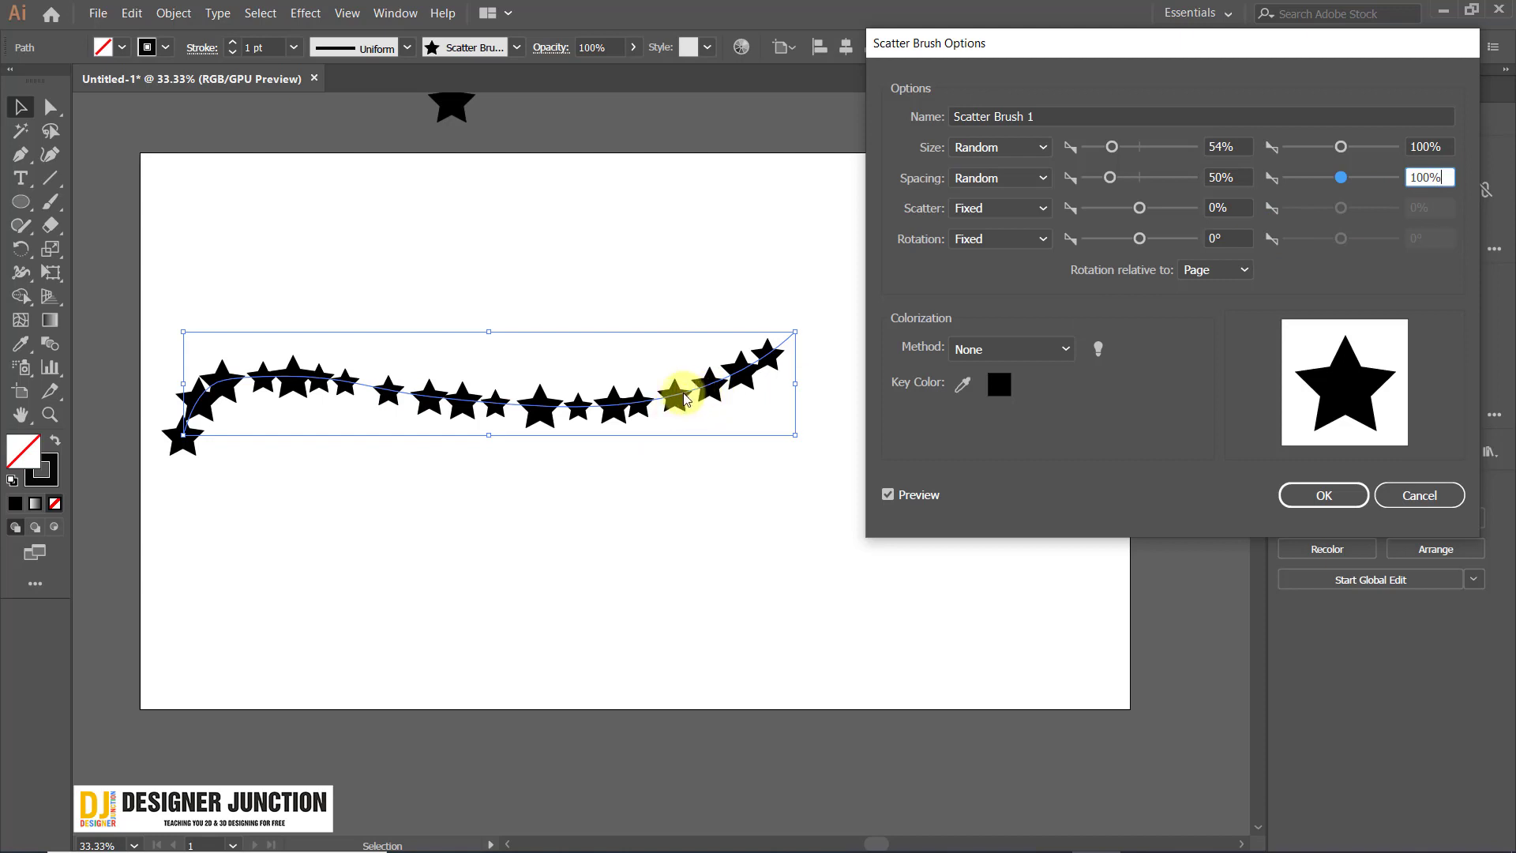
scroll(687, 389, "up", 1)
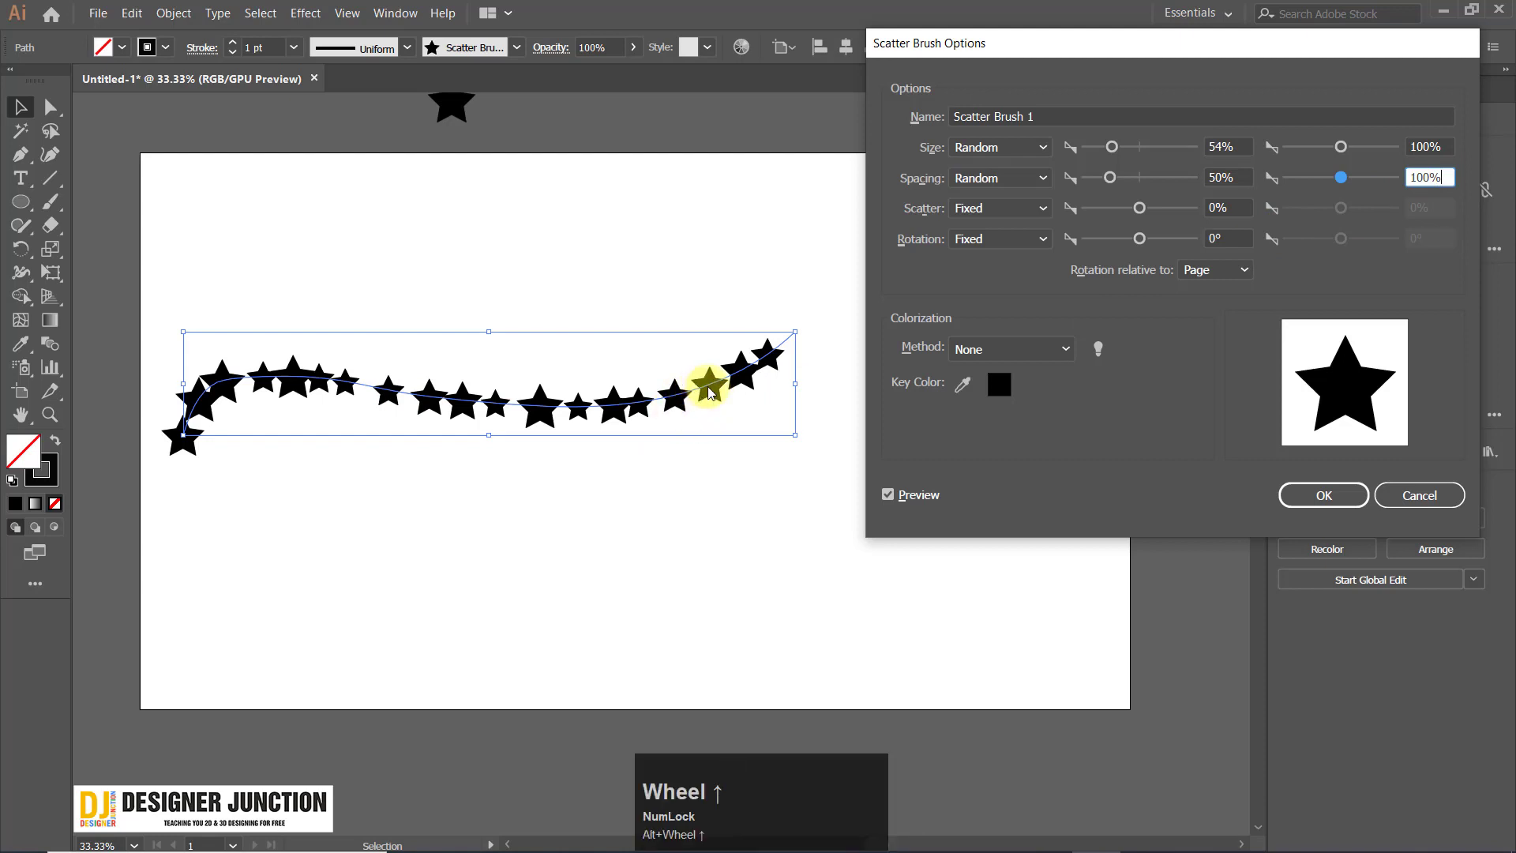
scroll(700, 413, "up", 1)
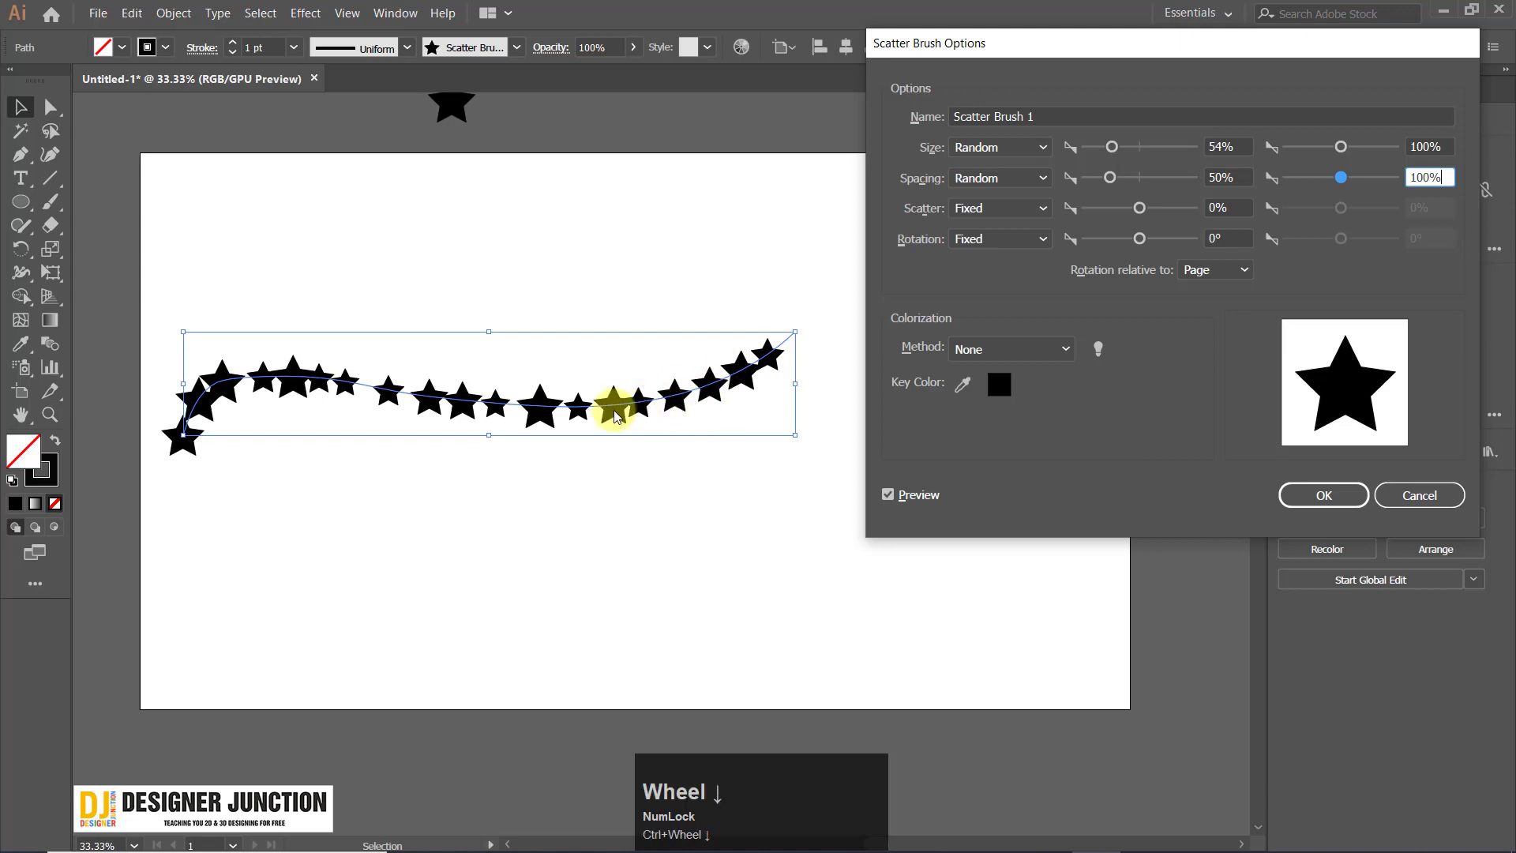
Try minimum random spacings of 35% and 99% for the star brush, and set the minimum to 69%.
left_click(1107, 175)
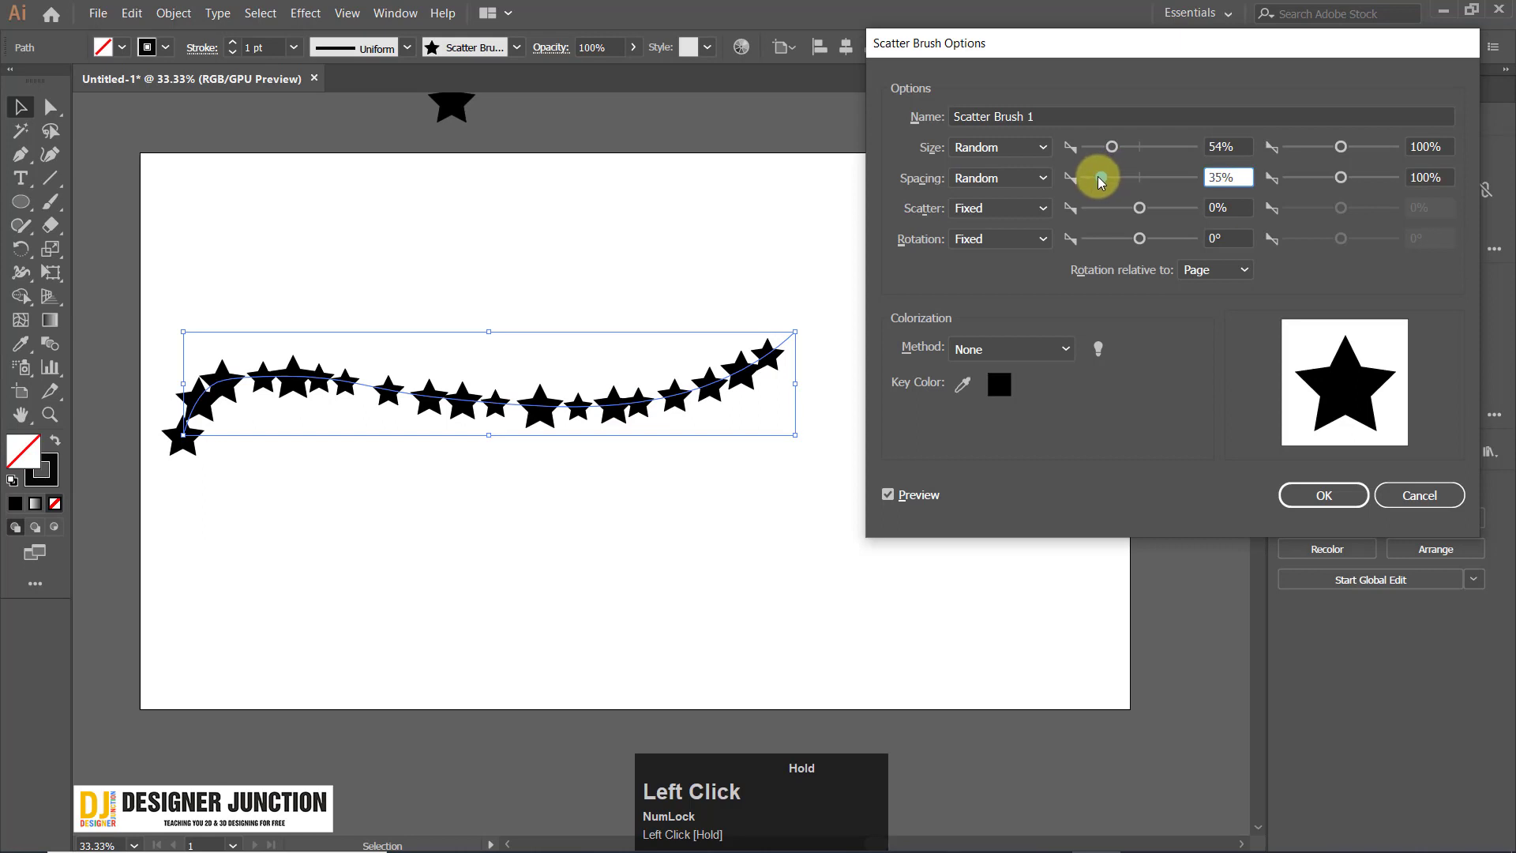
mouse_move(1101, 182)
left_mouse_down()
mouse_move(1087, 182)
mouse_move(1104, 183)
left_mouse_up()
left_click_drag(1103, 181, 1140, 184)
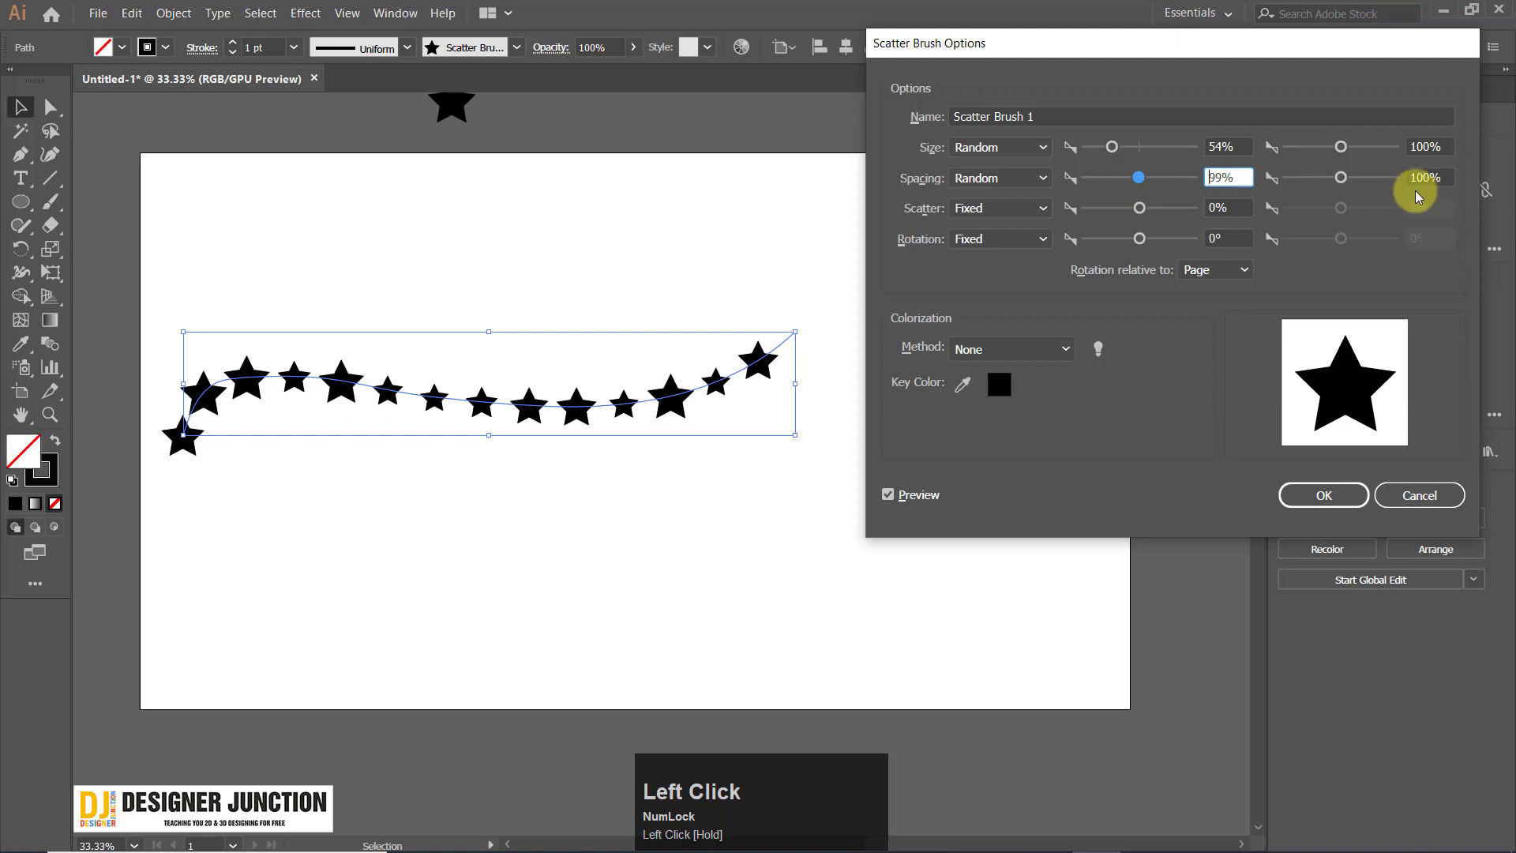
left_click(1134, 179)
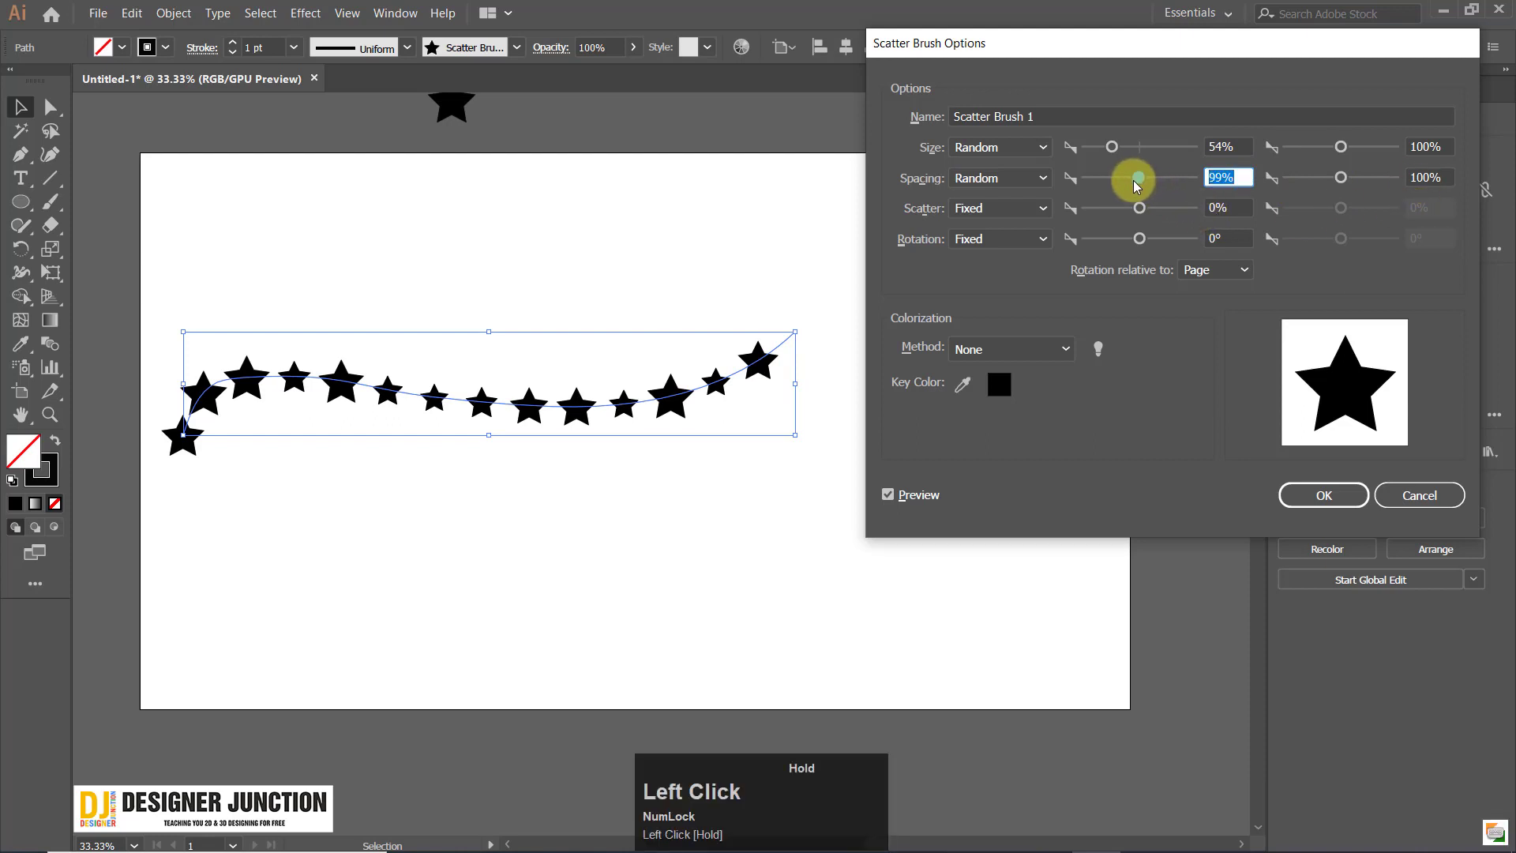
left_click_drag(1136, 188, 1121, 192)
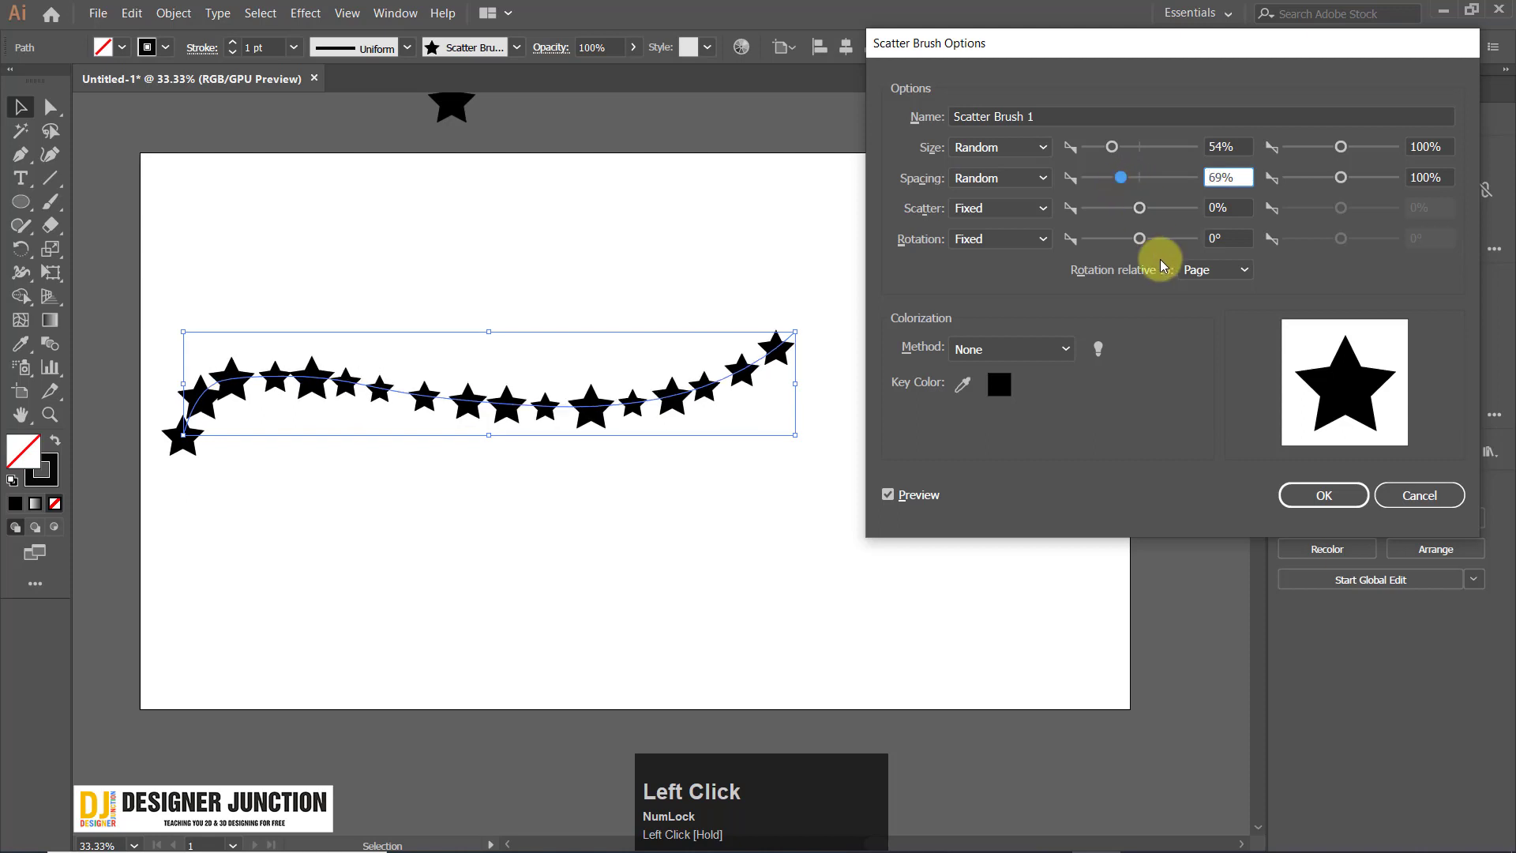
Switch the star brush's scatter variation to Random and set the maximum scatter to 100%.
left_click(1044, 209)
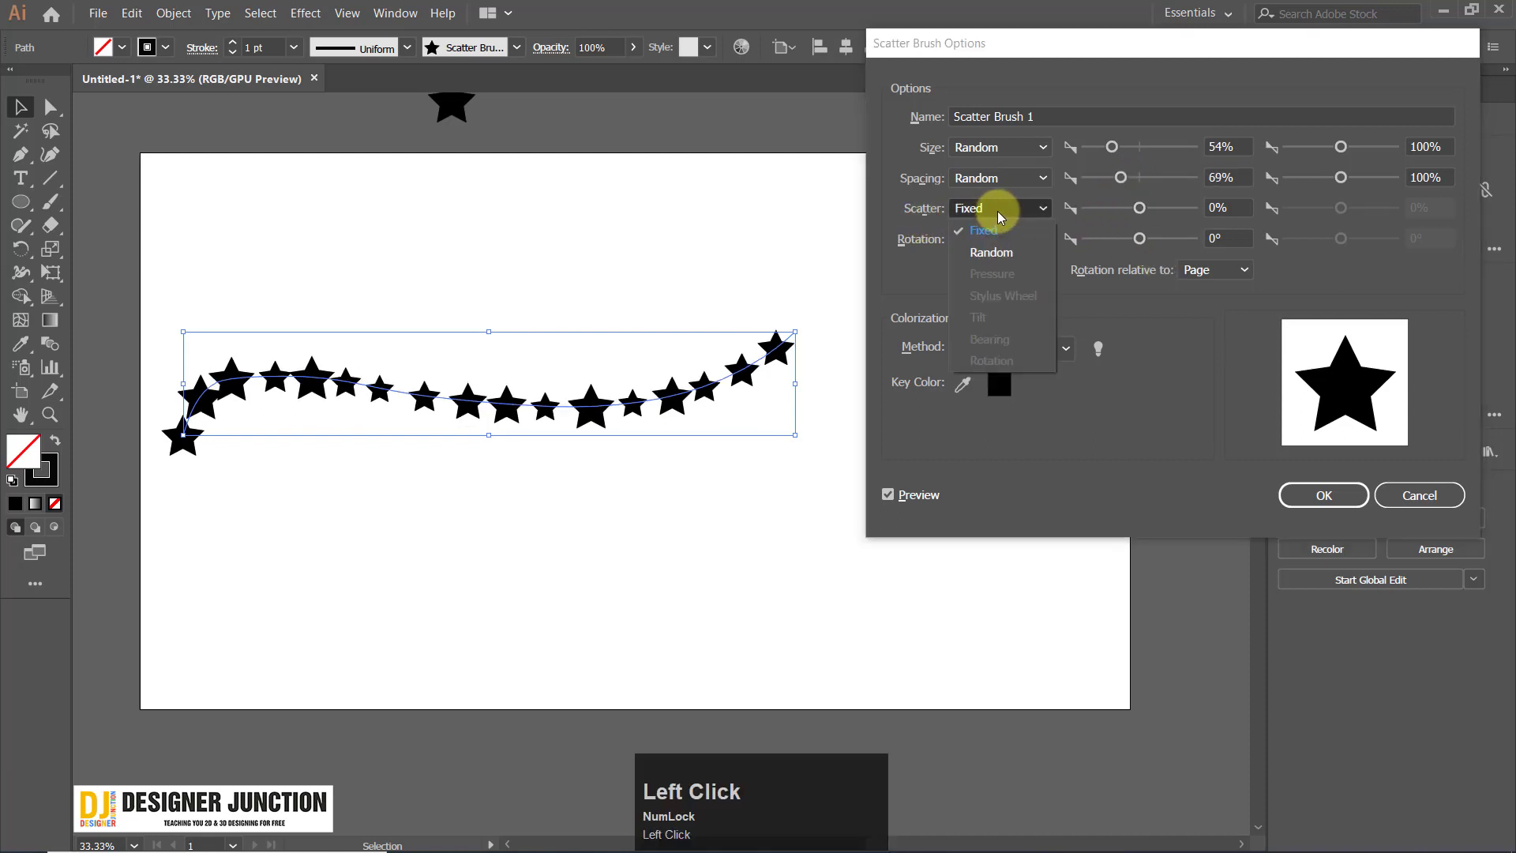
left_click(990, 245)
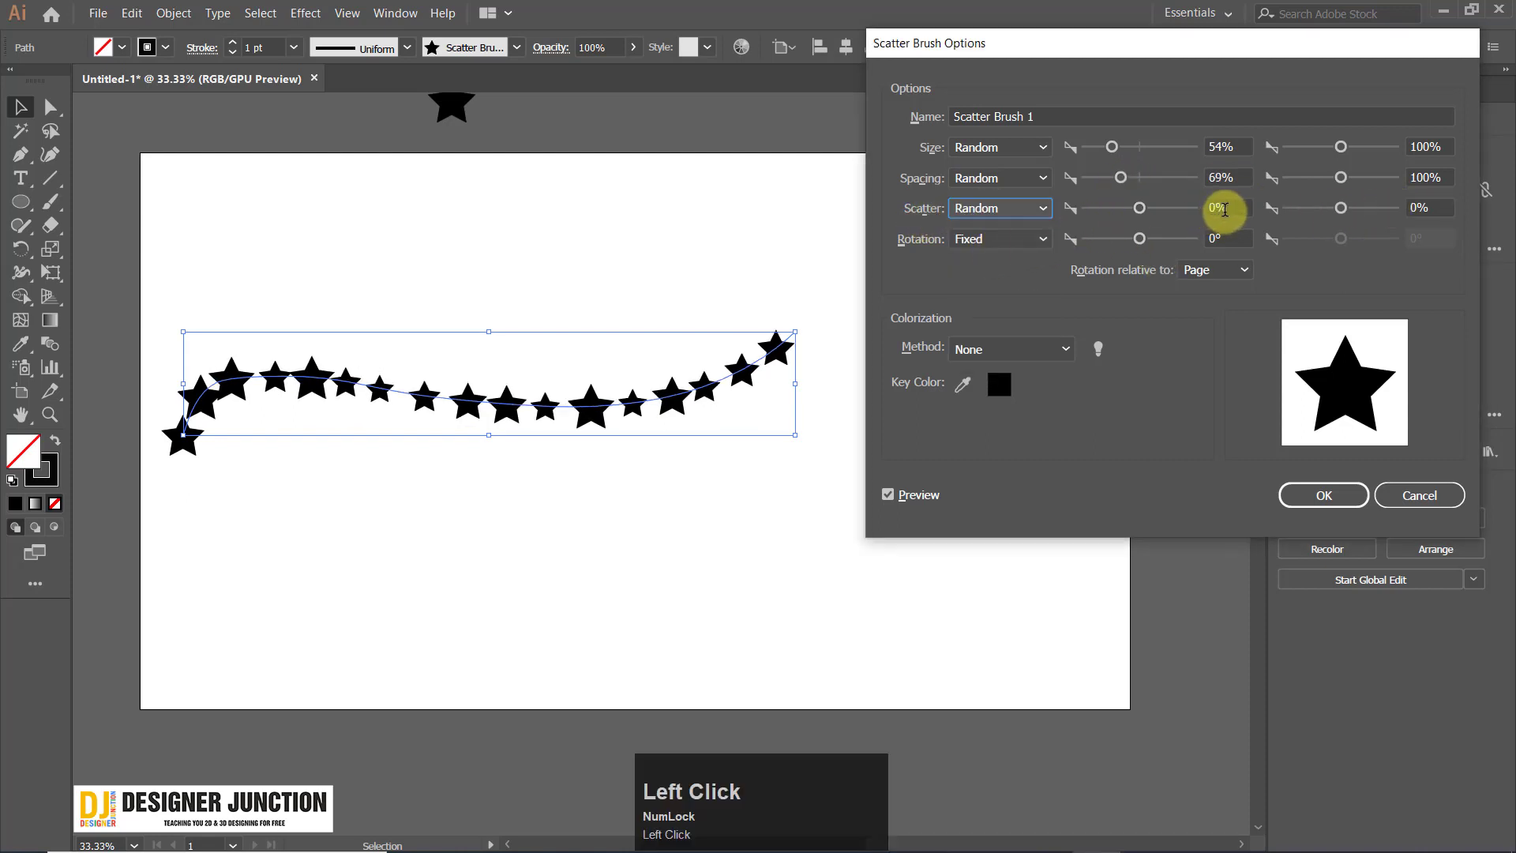
left_click(1425, 208)
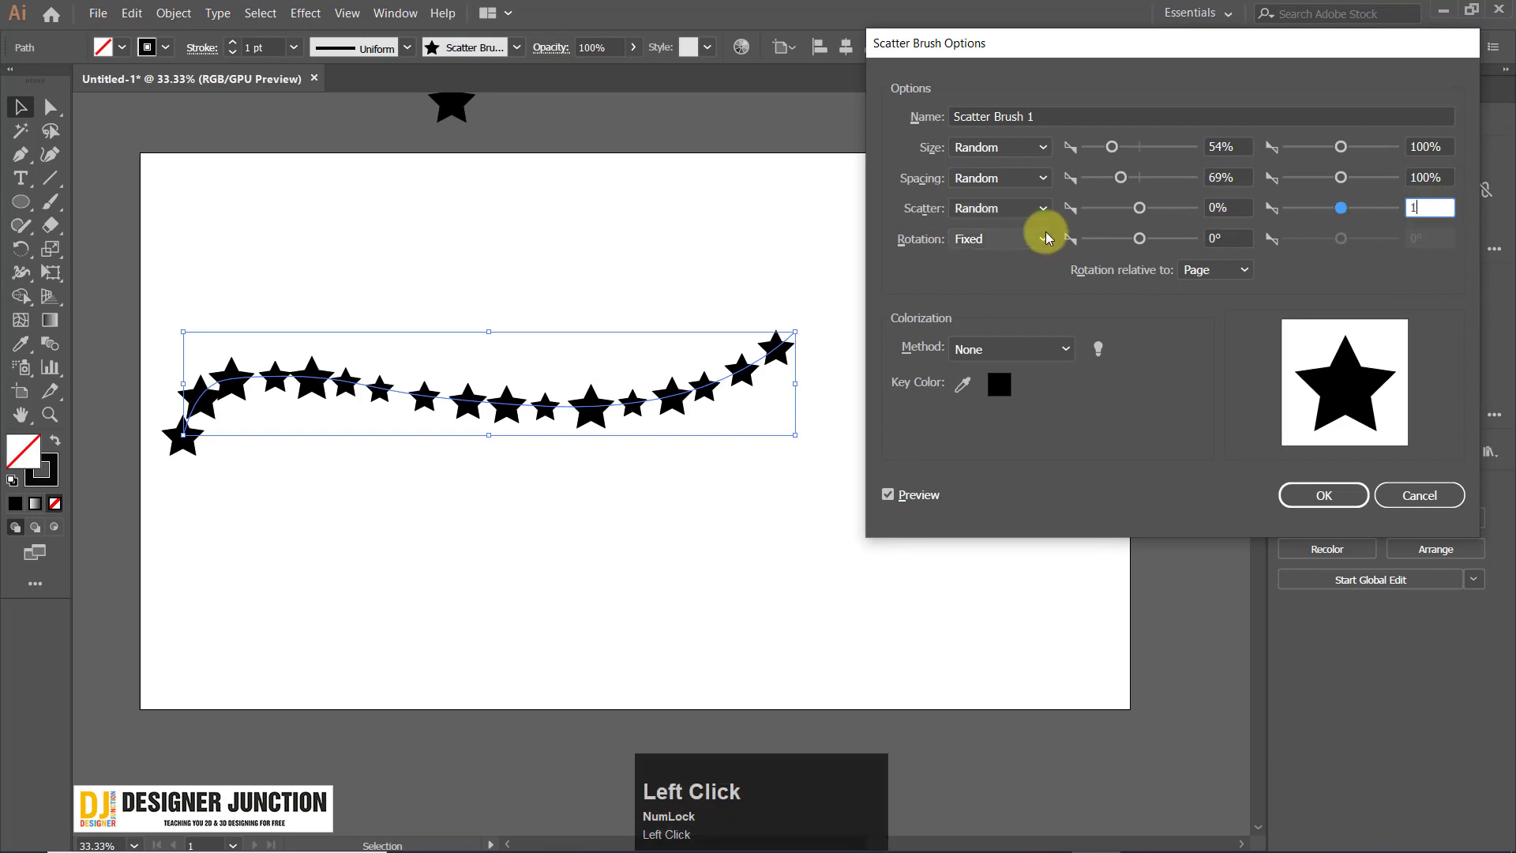
left_click(1222, 209)
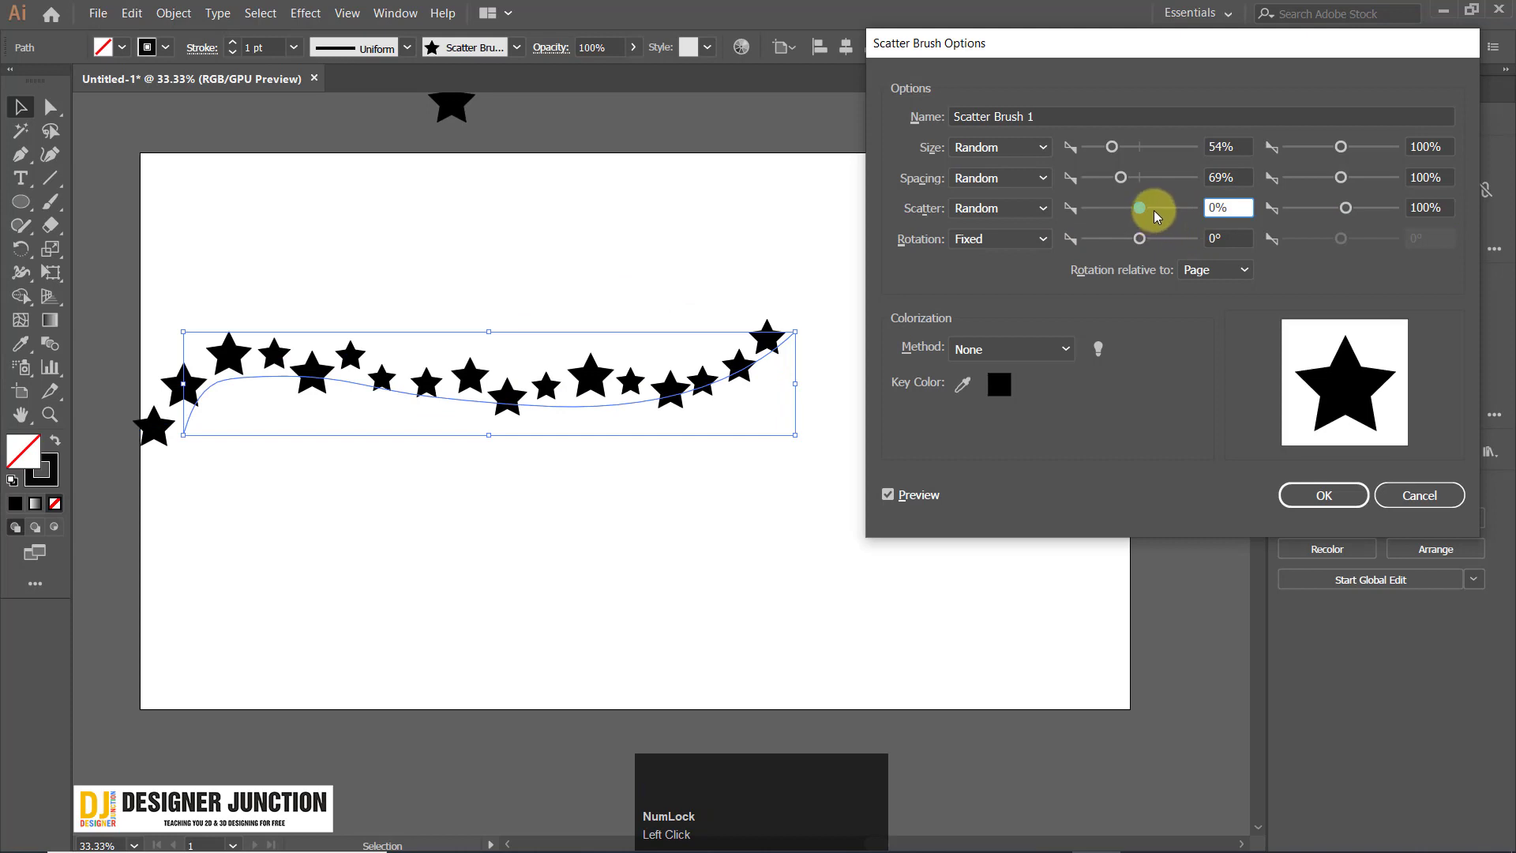
Try a random scatter range with a -419% minimum and a -418% maximum on the star brush.
mouse_move(1145, 210)
left_mouse_down()
mouse_move(1170, 211)
mouse_move(1117, 210)
left_mouse_up()
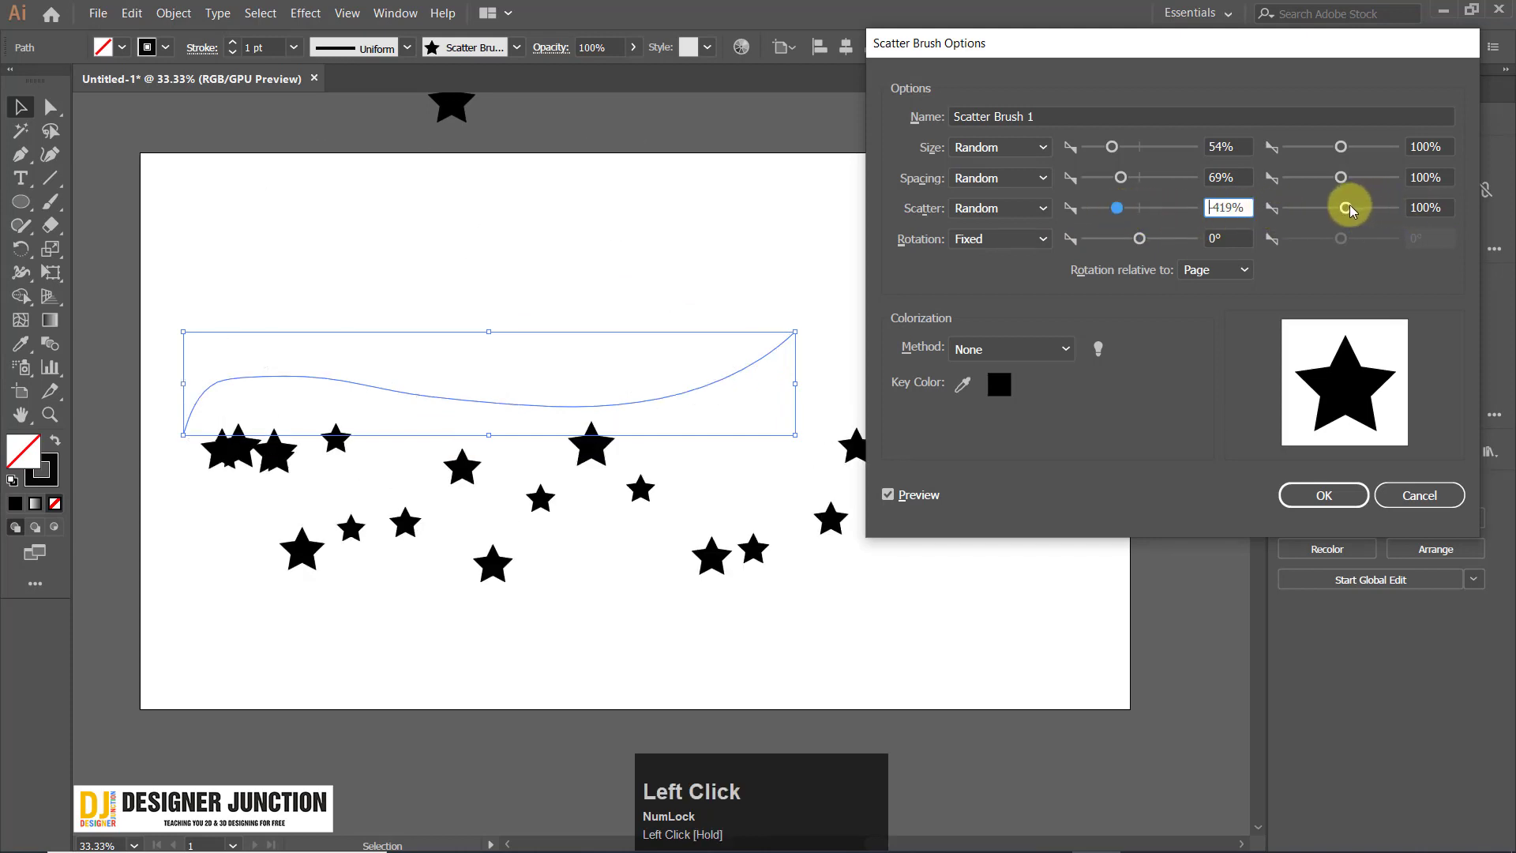
left_click_drag(1346, 208, 1448, 209)
left_click(1320, 209)
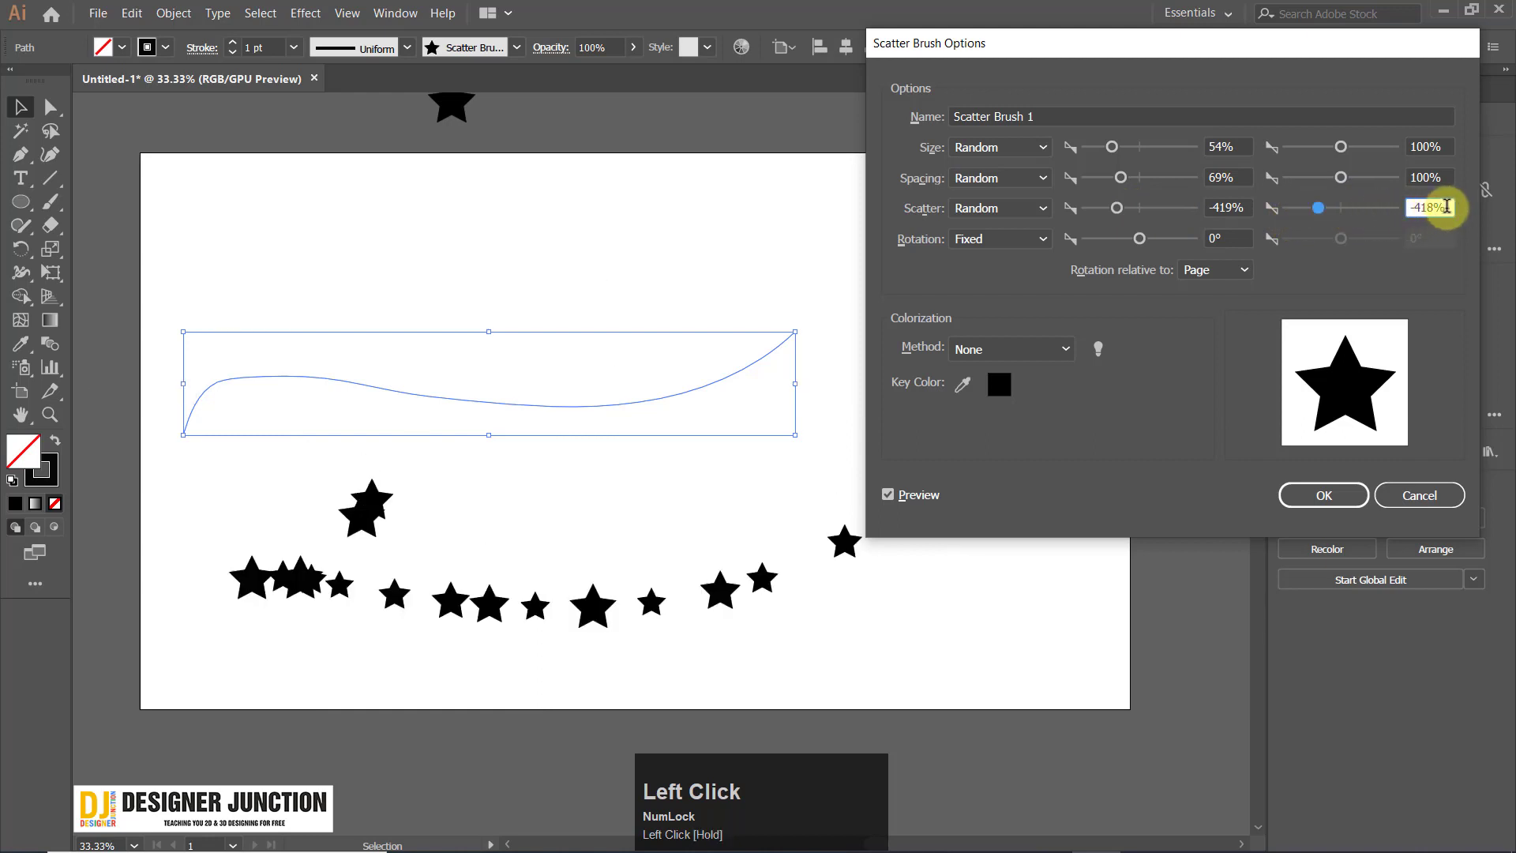
Set the star brush's random scatter to a minimum of -567% and a maximum of 589%.
left_click(1234, 208)
mouse_move(1117, 210)
left_mouse_down()
mouse_move(1144, 211)
mouse_move(1109, 212)
left_mouse_up()
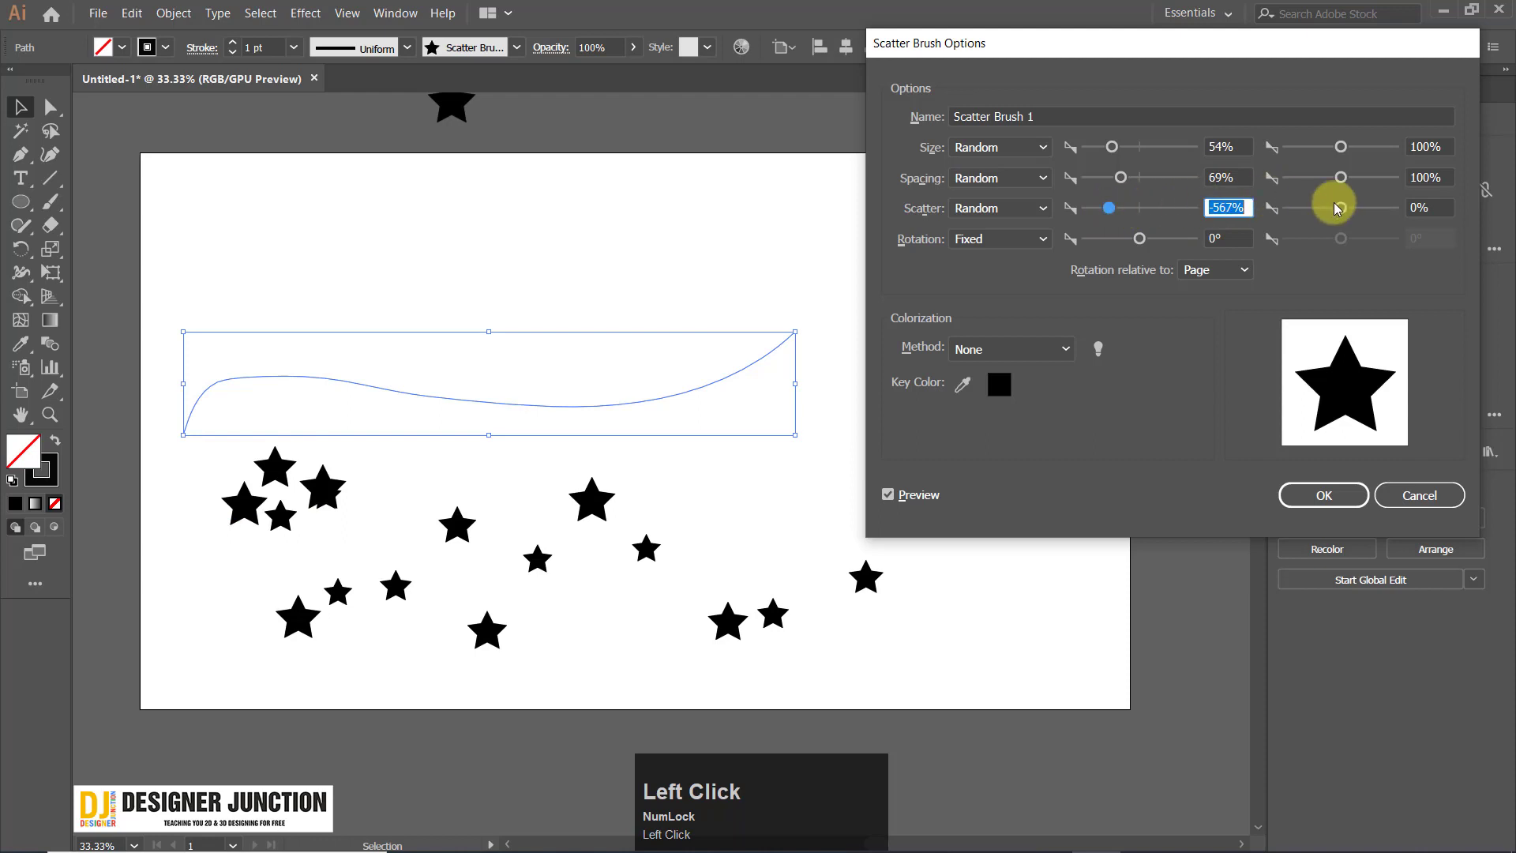
left_click_drag(1341, 207, 1372, 207)
mouse_move(961, 52)
left_mouse_down()
mouse_move(1161, 70)
mouse_move(991, 39)
left_mouse_up()
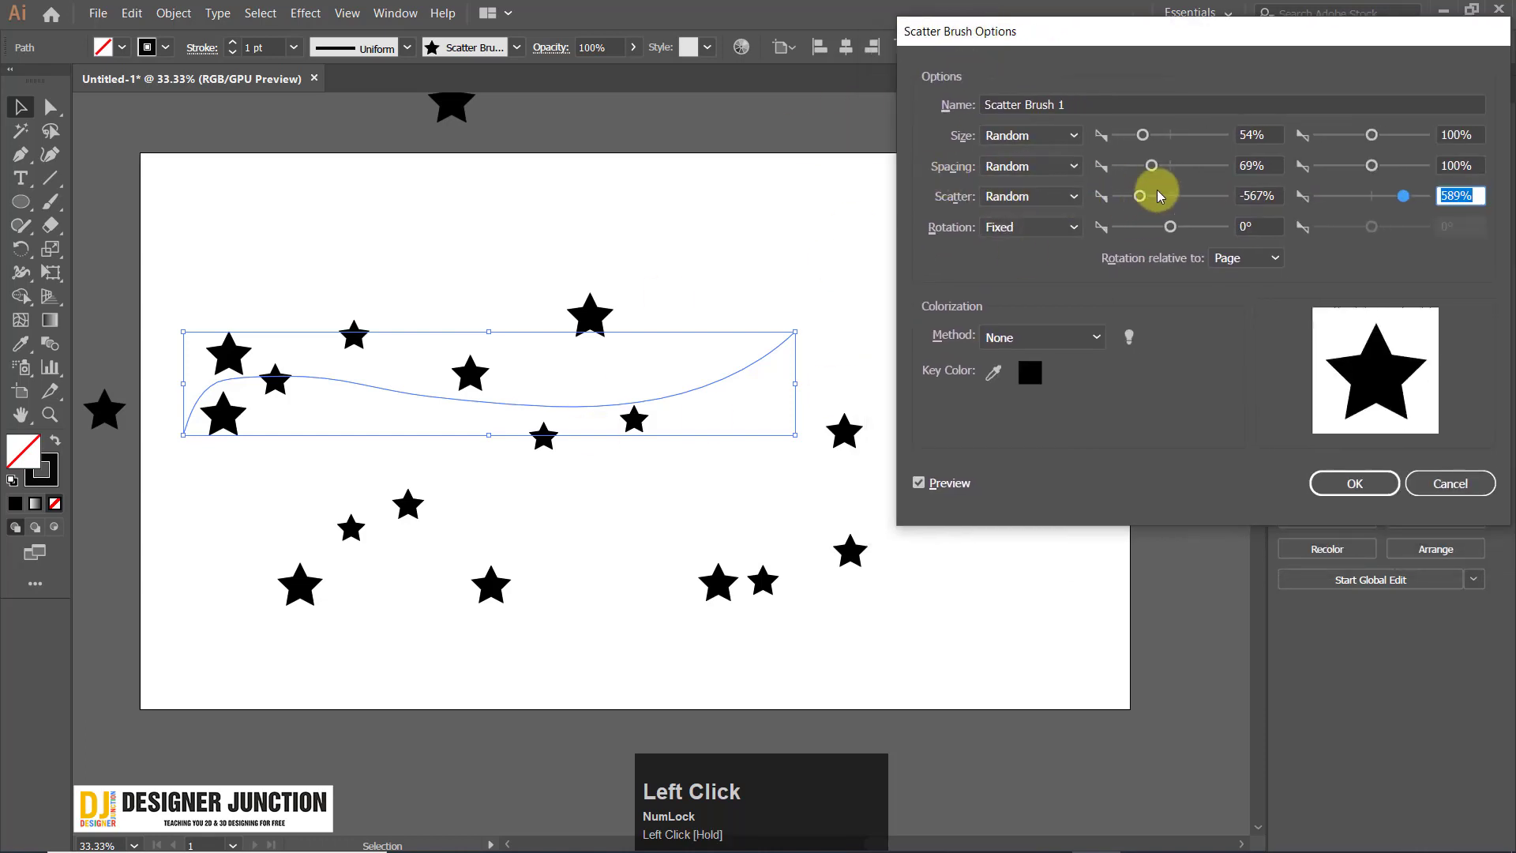
Tighten the star brush's random spacing to a minimum of 51% and a maximum of 59%.
mouse_move(1153, 166)
left_mouse_down()
mouse_move(1165, 166)
mouse_move(1126, 169)
mouse_move(1142, 167)
left_mouse_up()
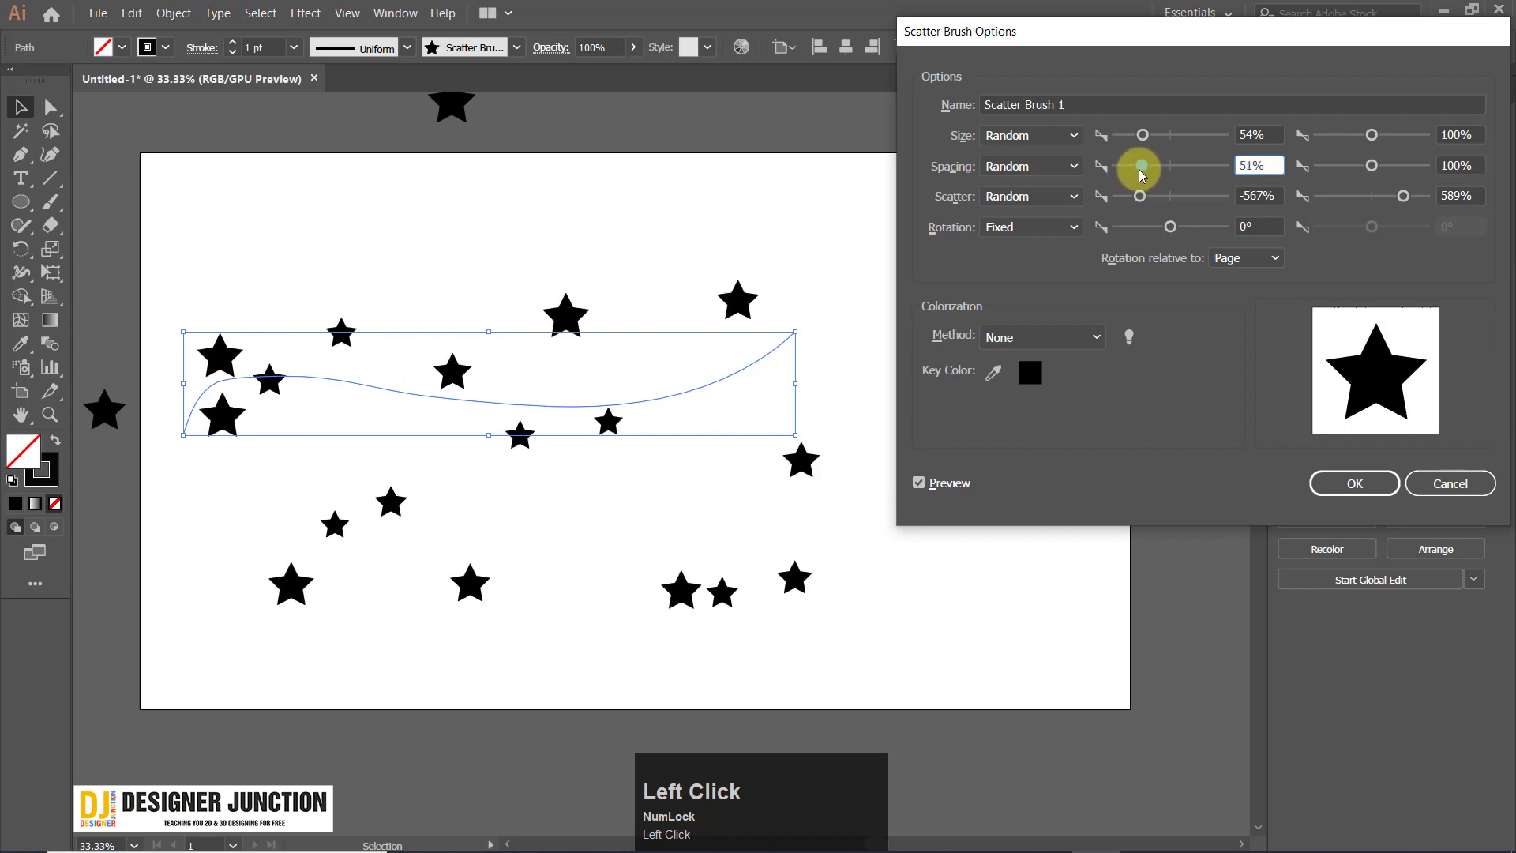
left_click_drag(1382, 176, 1347, 165)
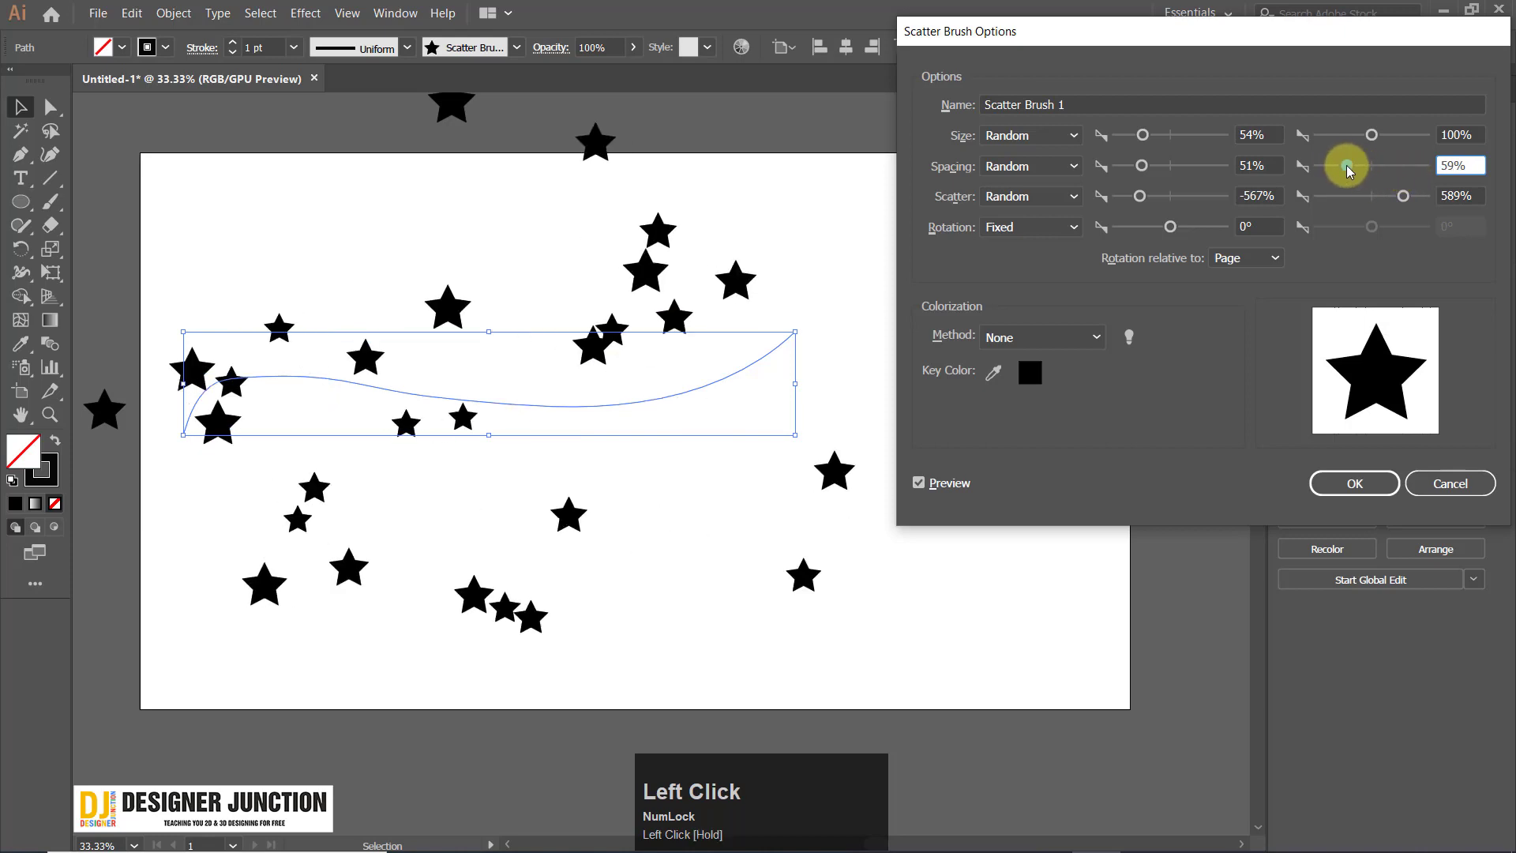
left_click_drag(1069, 43, 1095, 76)
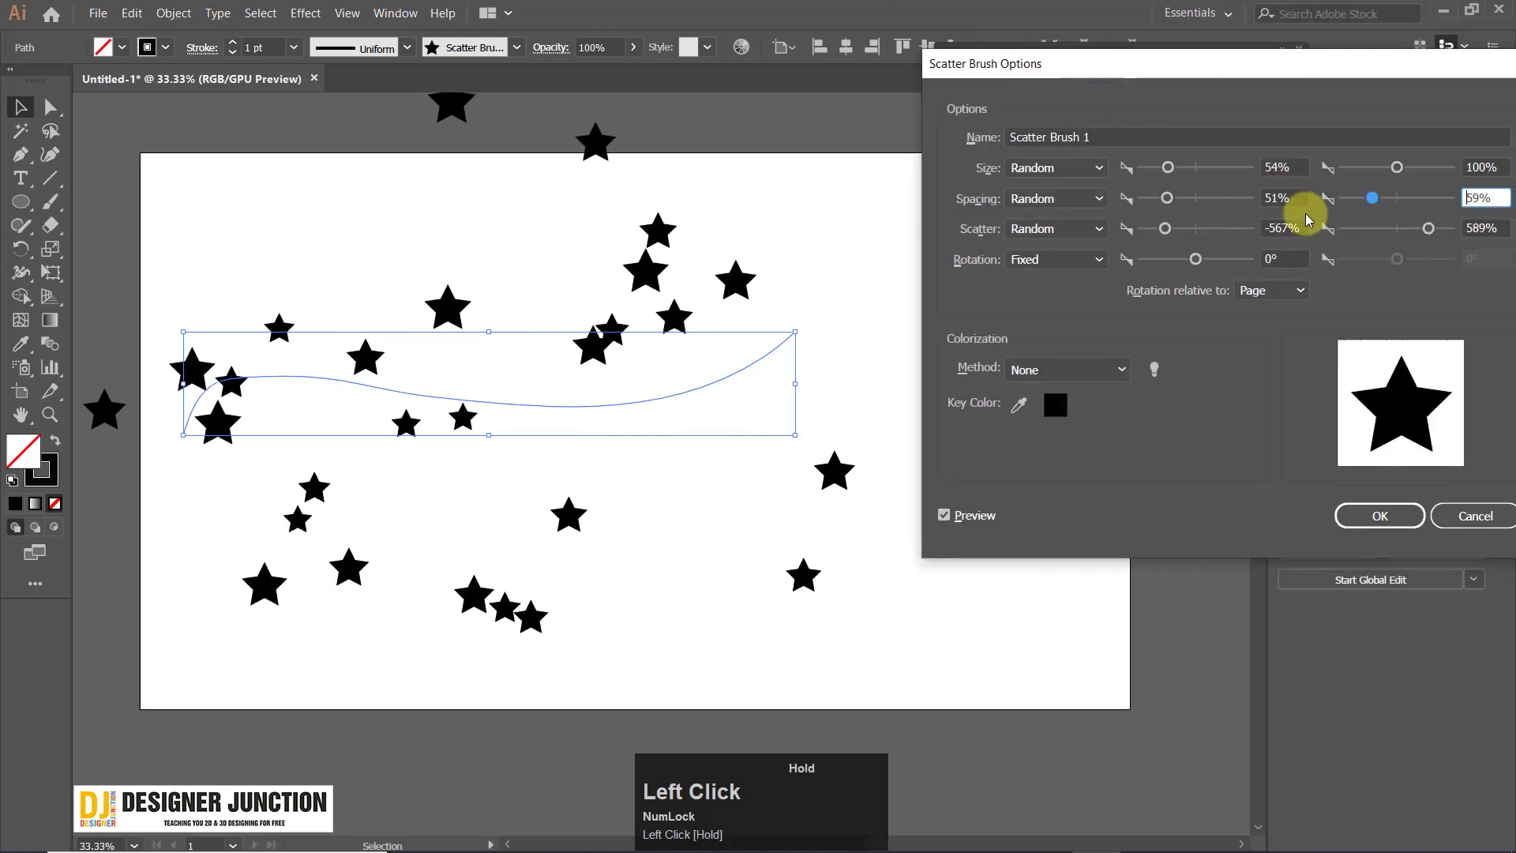
left_click_drag(1188, 66, 1128, 45)
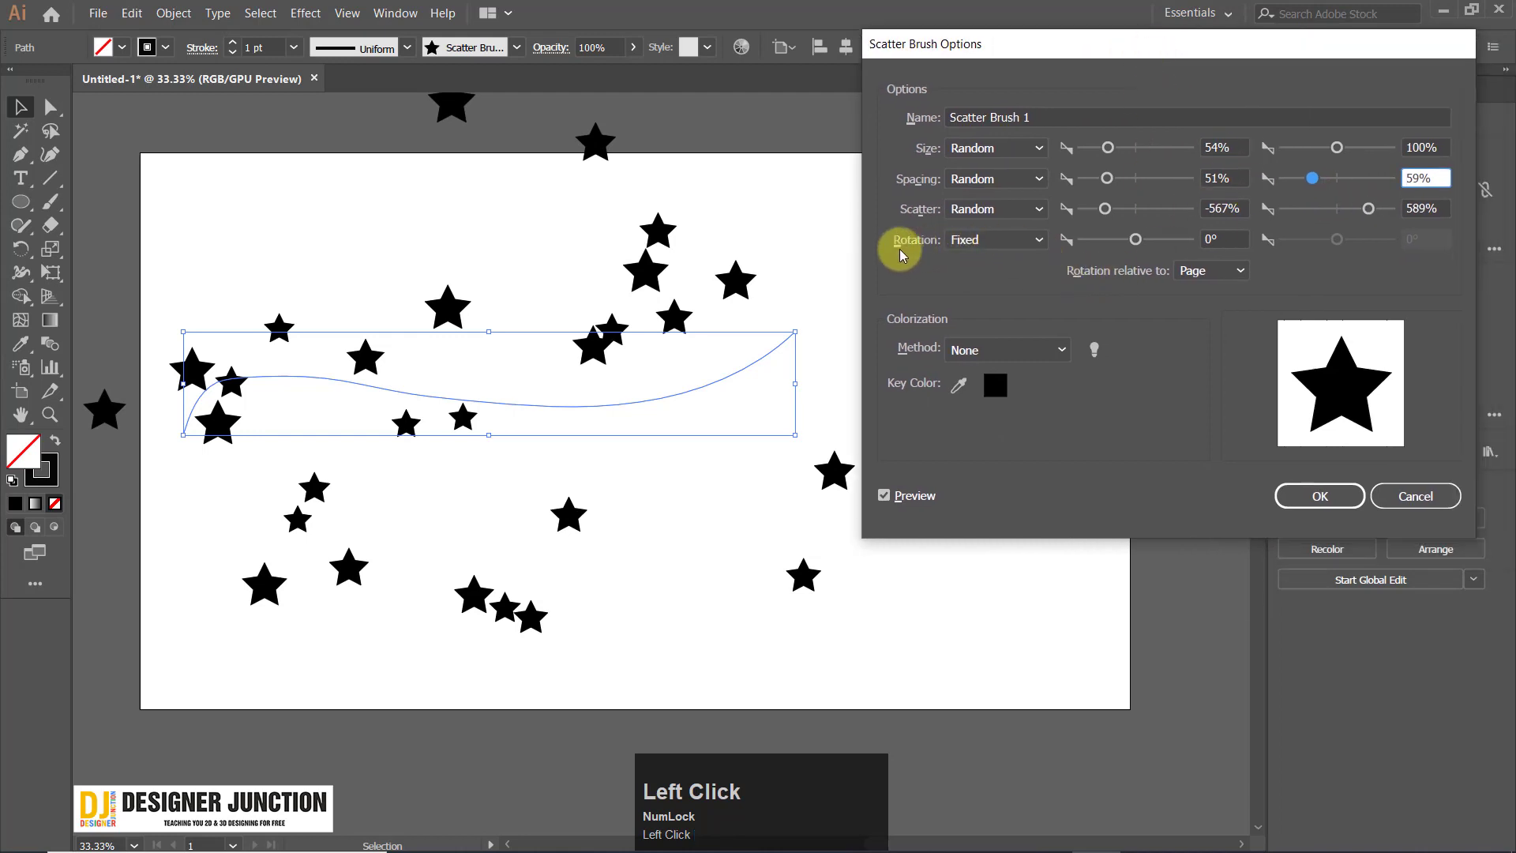
Switch the star brush's rotation to Random, try a 138° minimum, and set the minimum rotation to 114°.
left_click(997, 241)
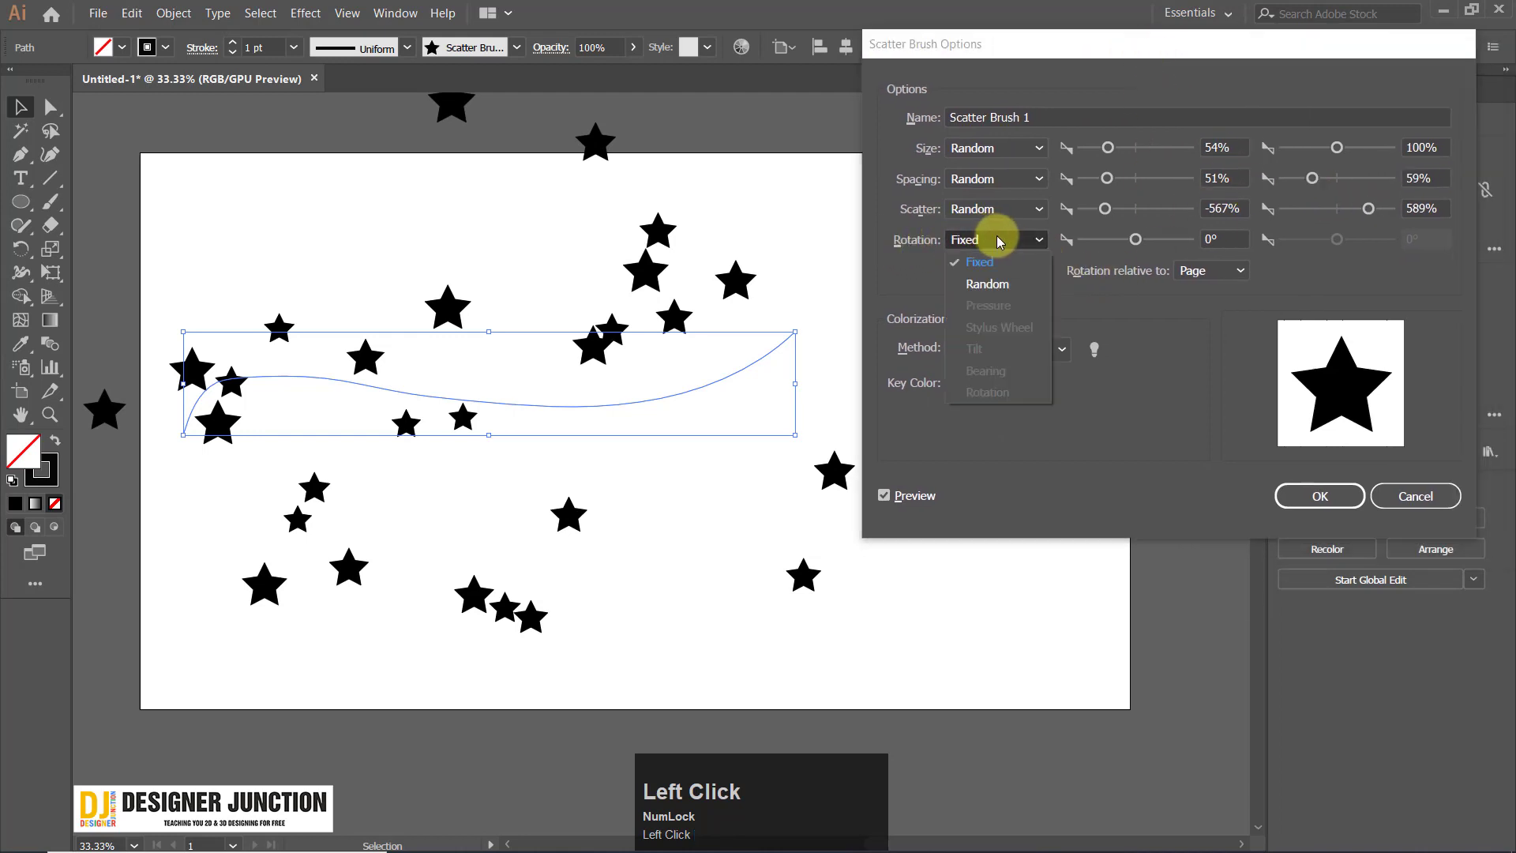
left_click(987, 283)
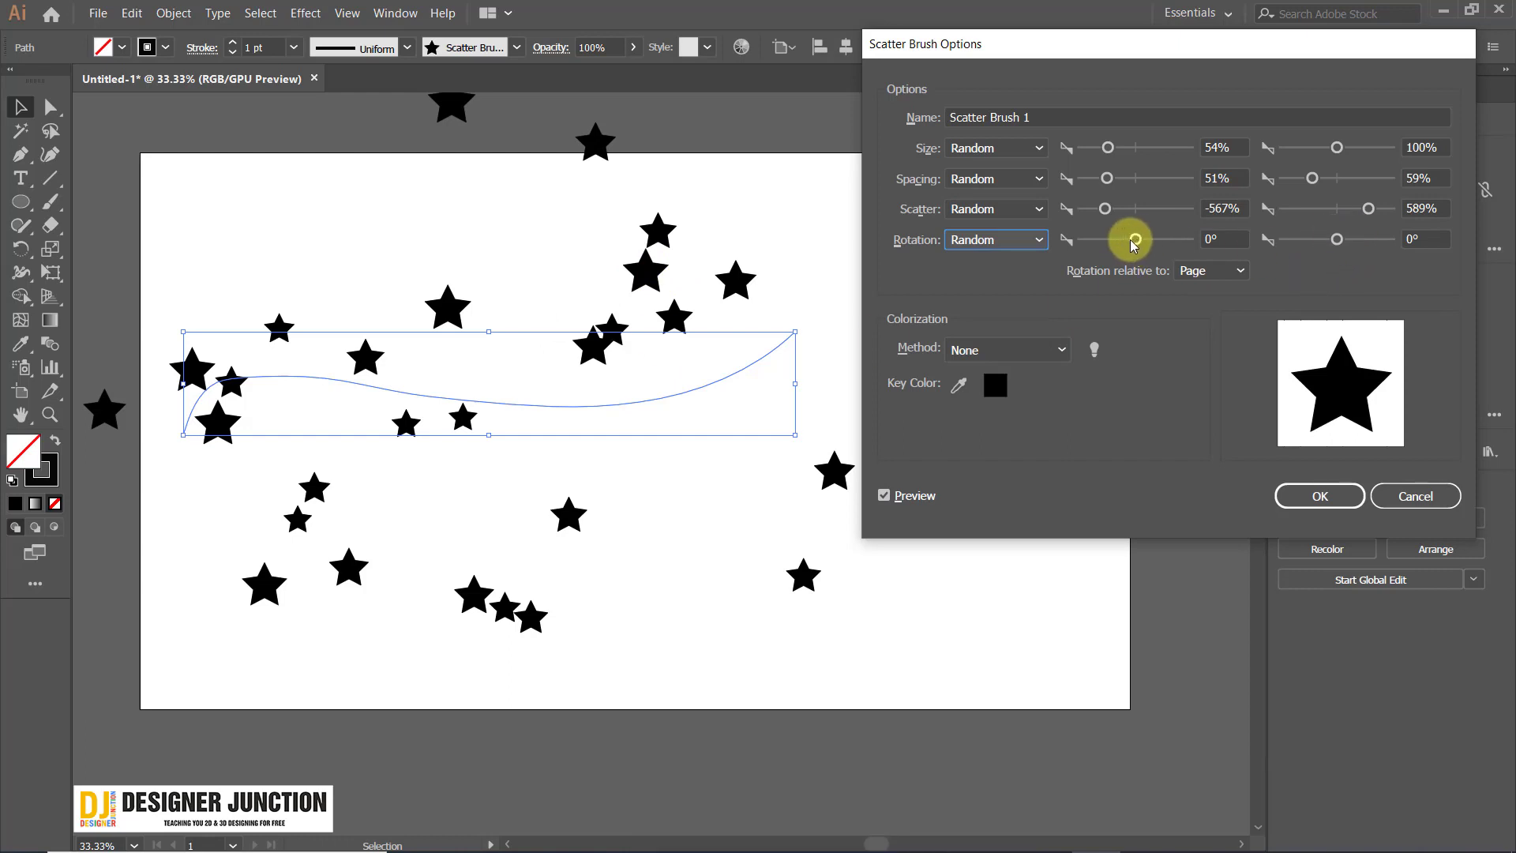
left_click_drag(1134, 239, 1178, 245)
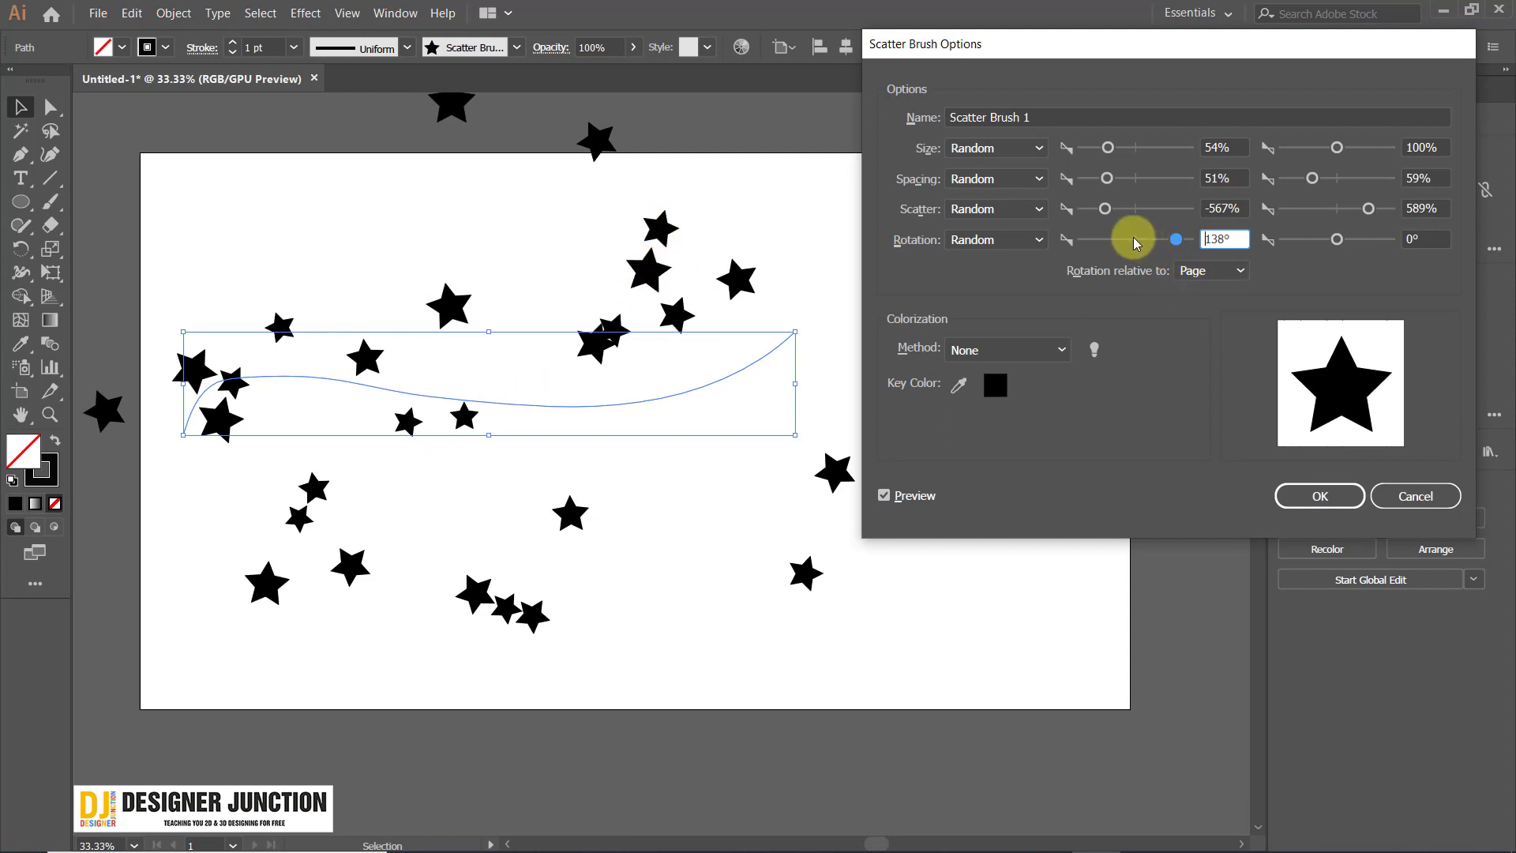
left_click_drag(1110, 239, 1170, 261)
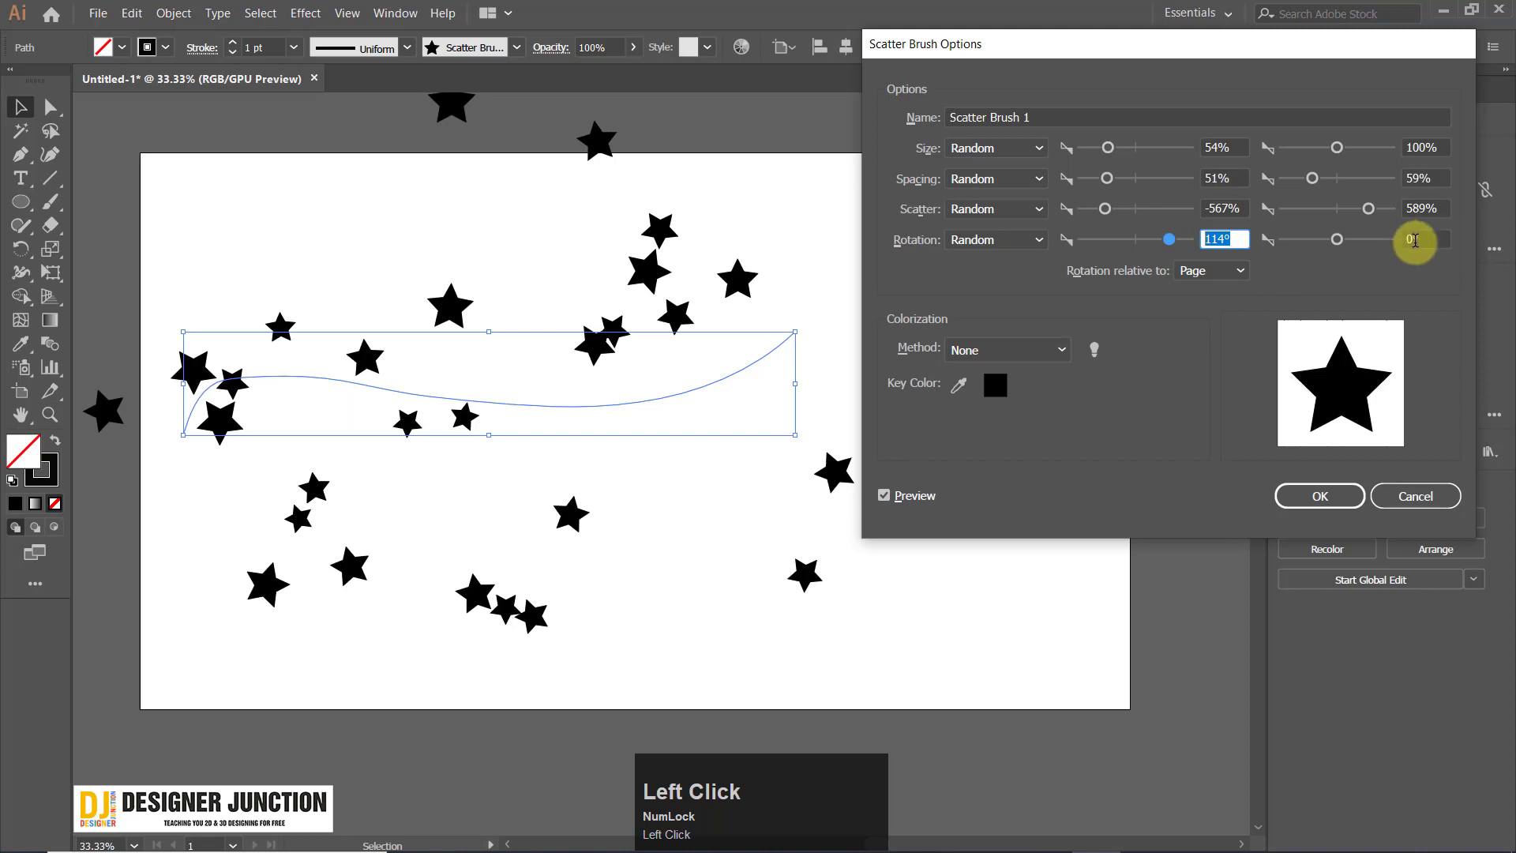
left_click(1419, 238)
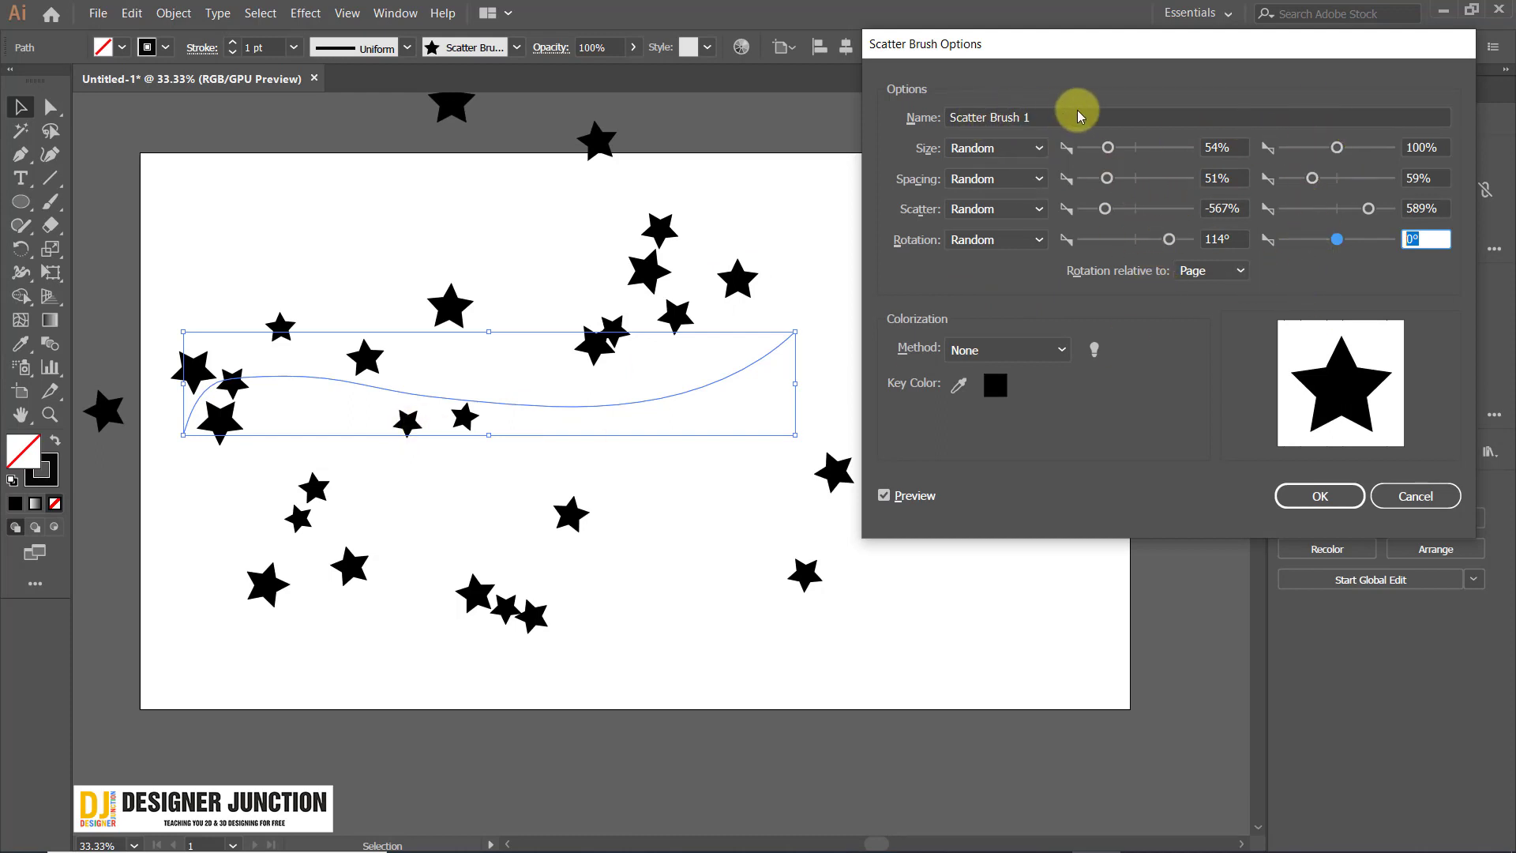
Compare the star brush's rotation relative to Path and relative to Page, ending on Page.
left_click(969, 115)
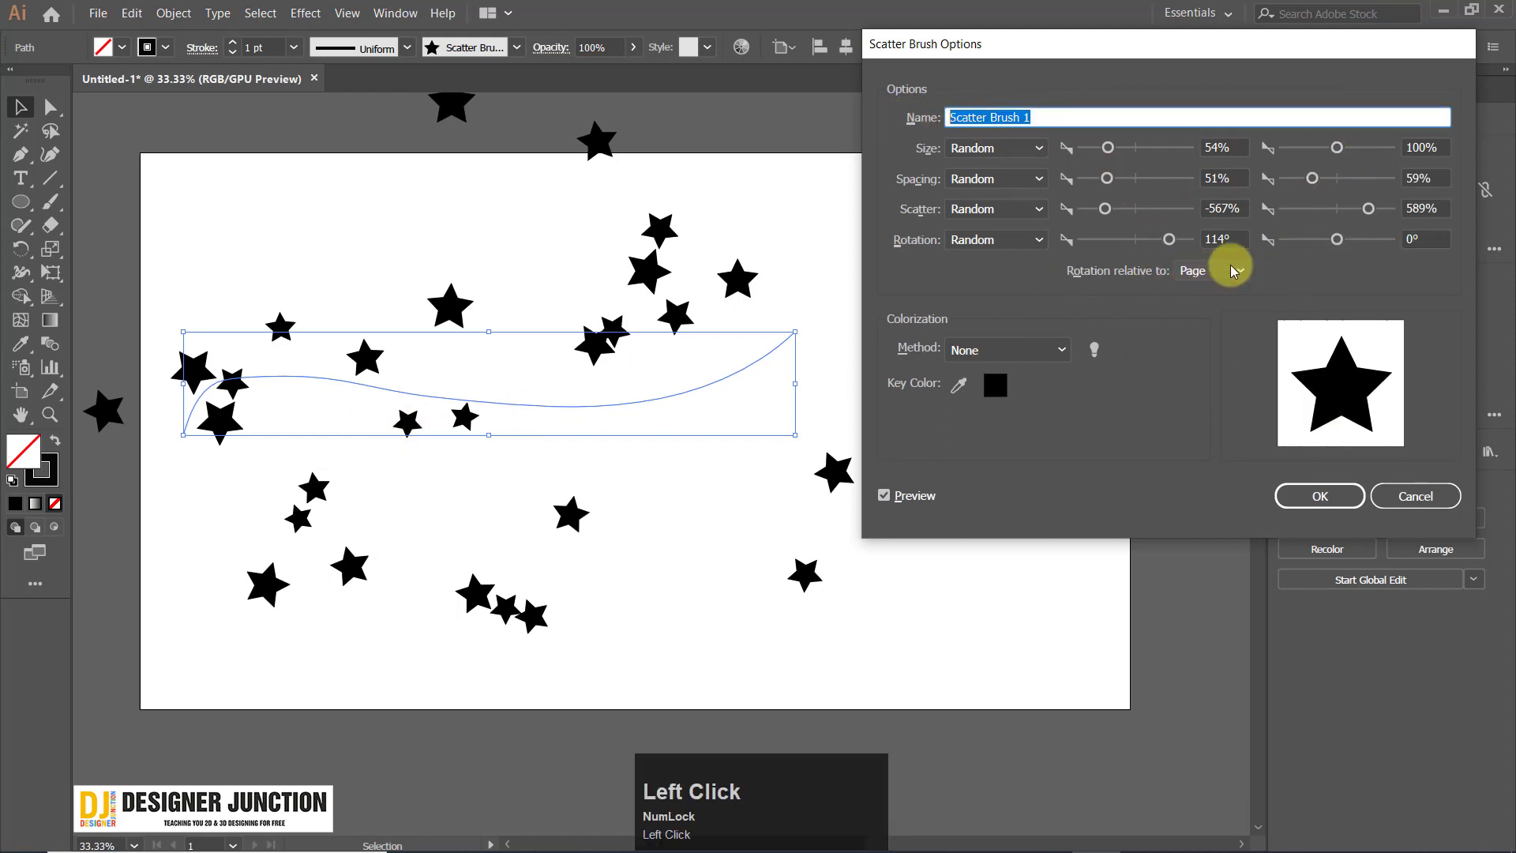
left_click_drag(1100, 40, 1123, 26)
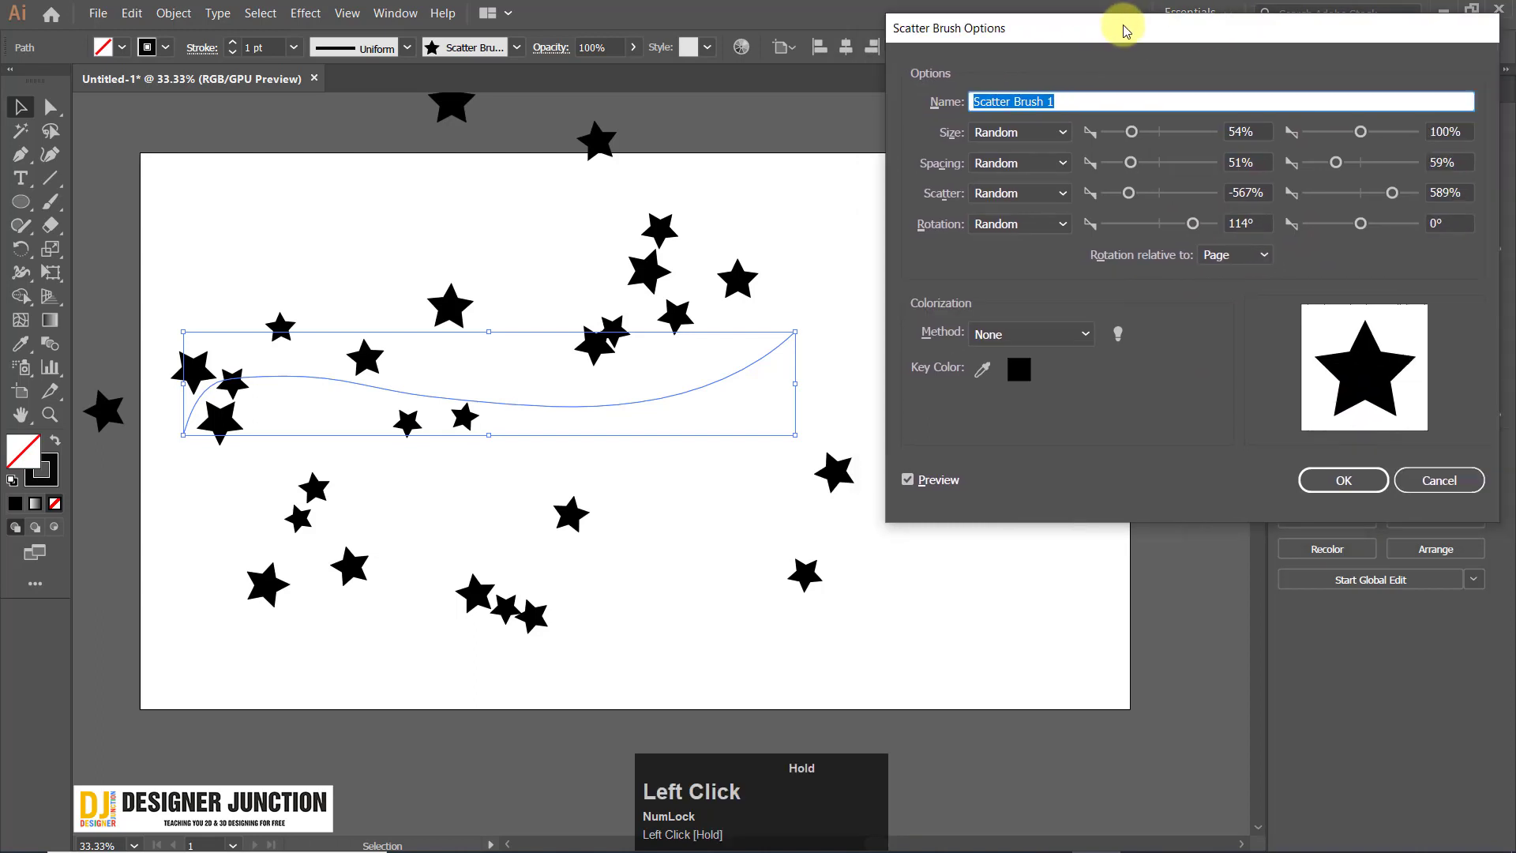
left_click(1245, 265)
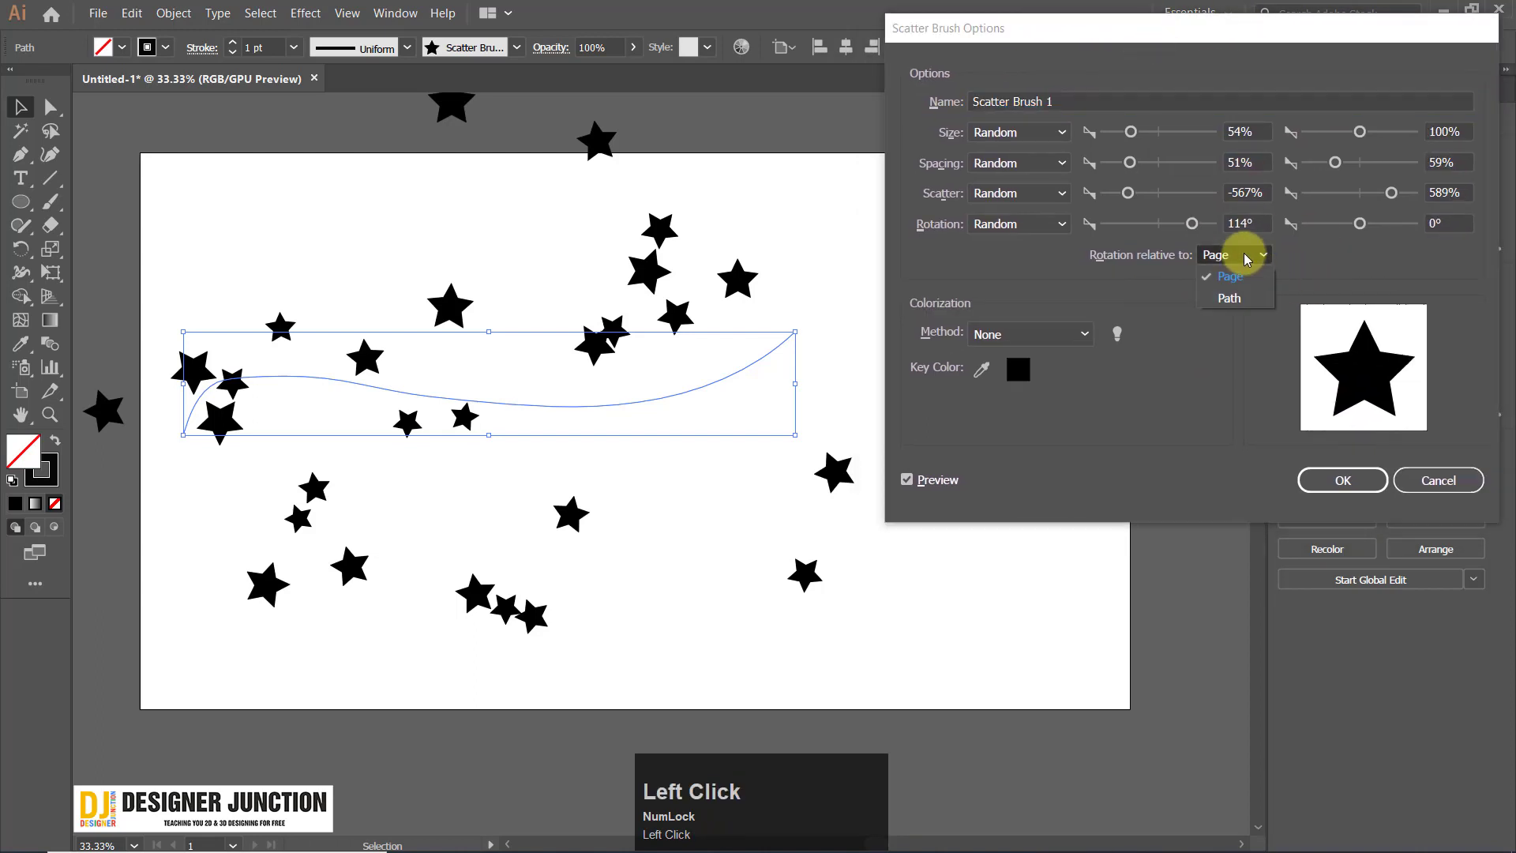
left_click(1245, 296)
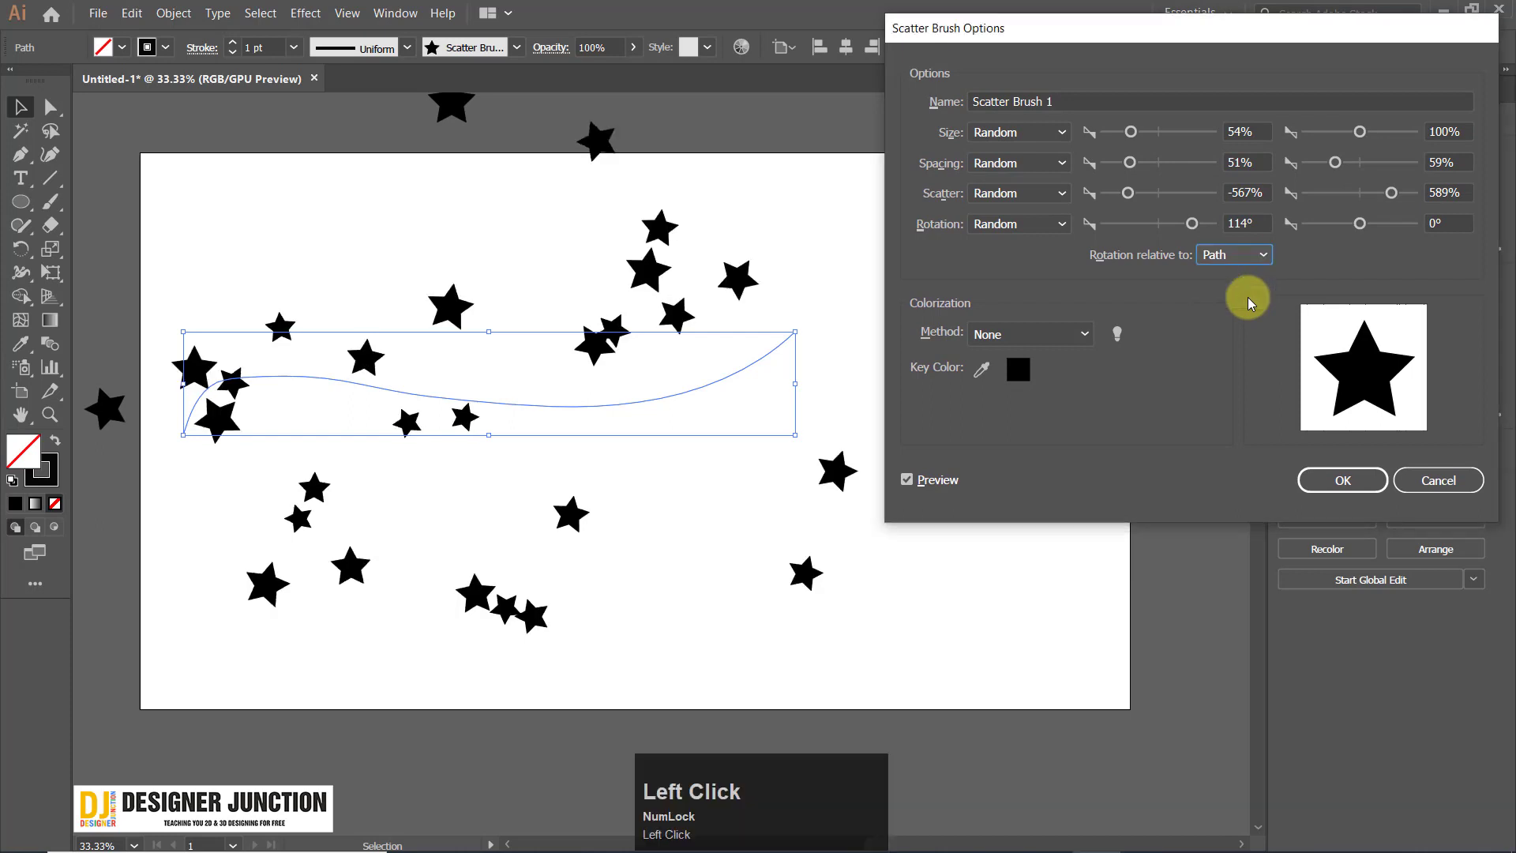
left_click(1257, 258)
left_click(1240, 297)
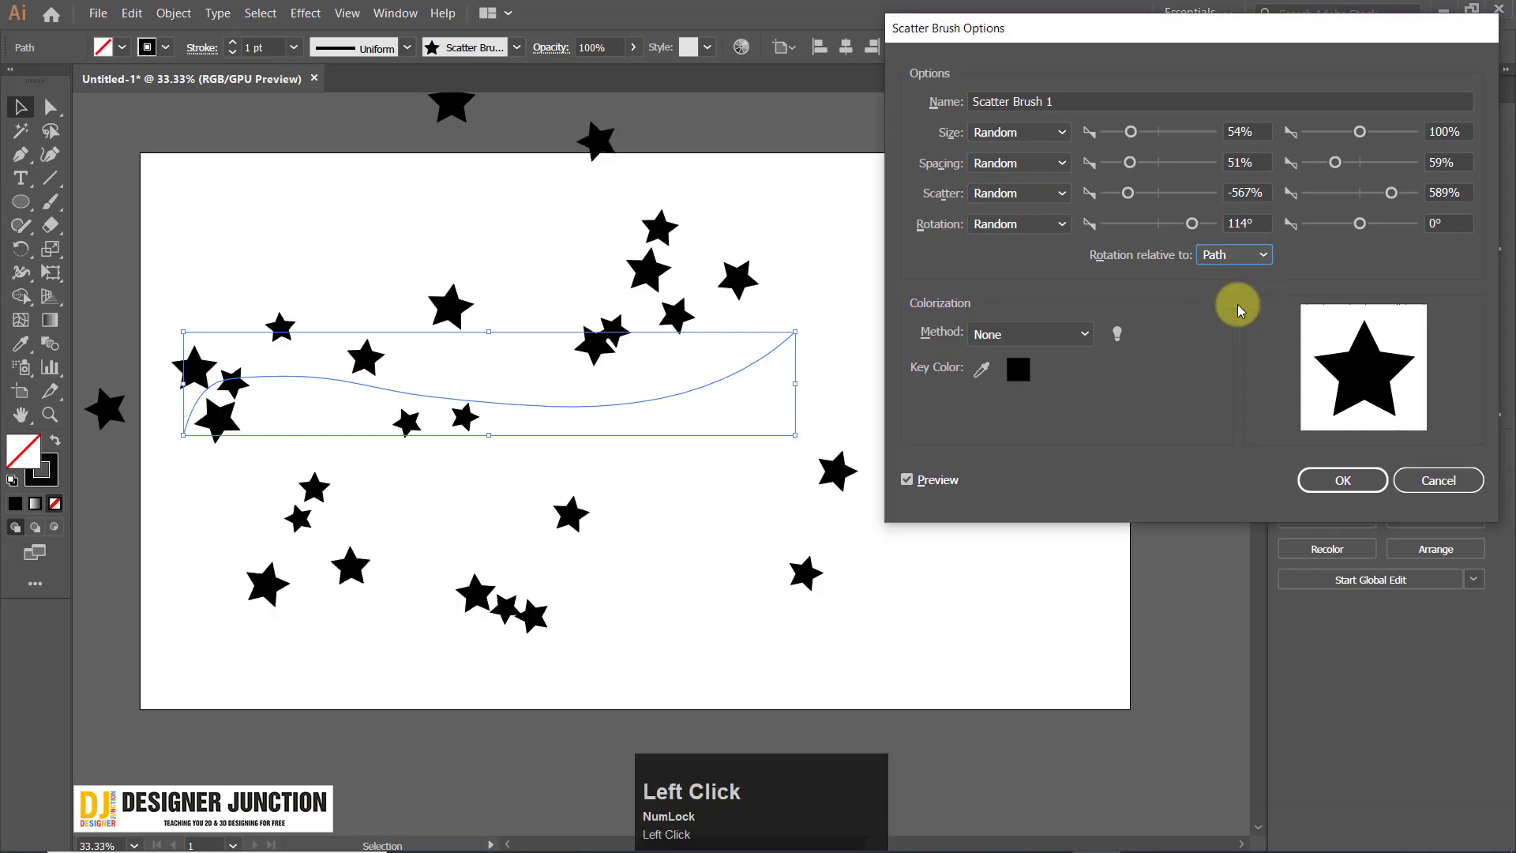
left_click(1223, 255)
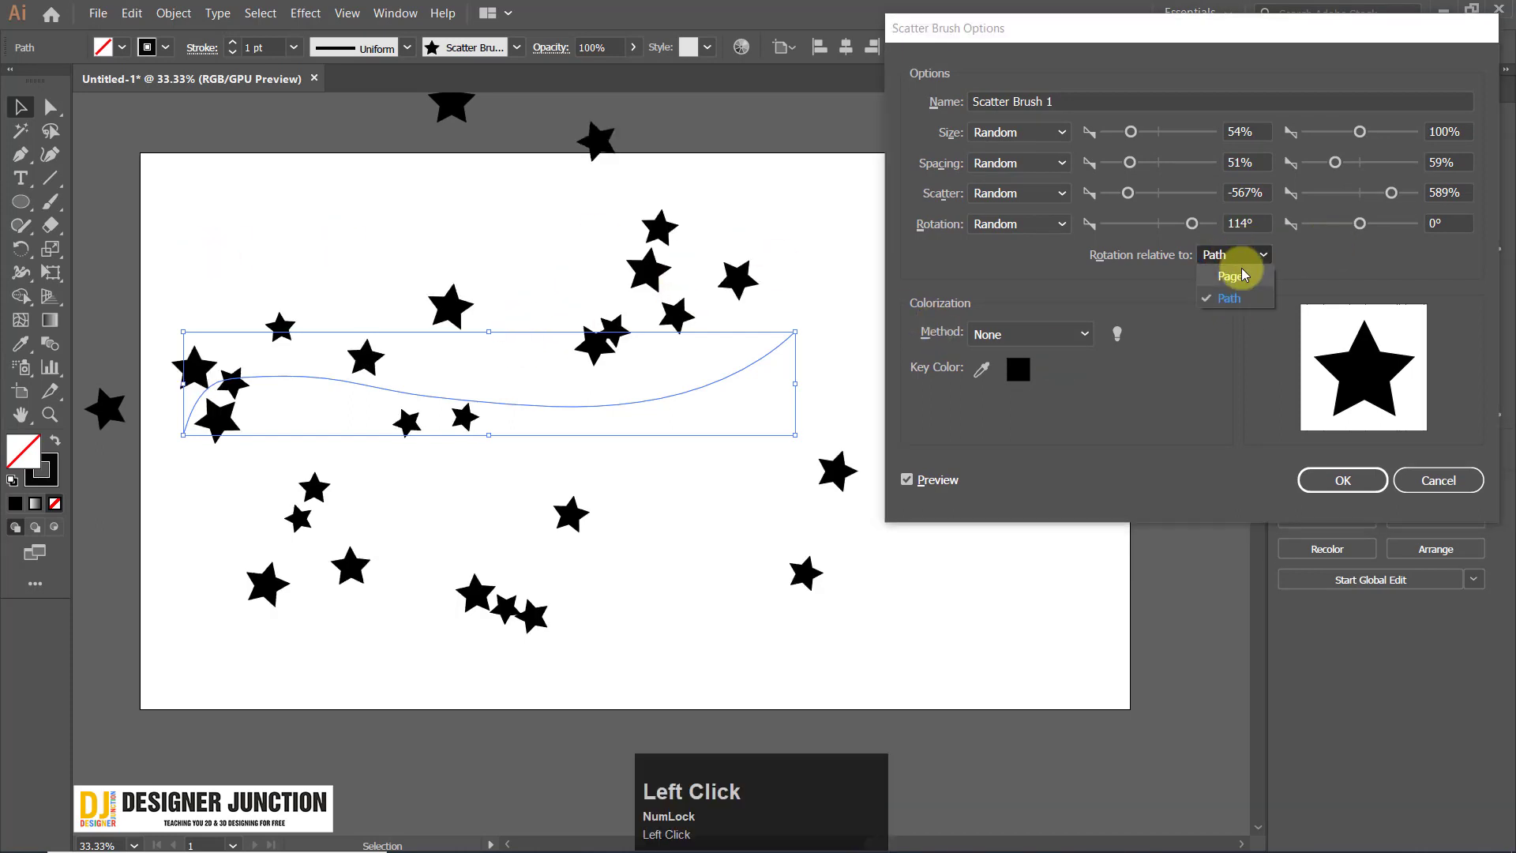
left_click(1240, 278)
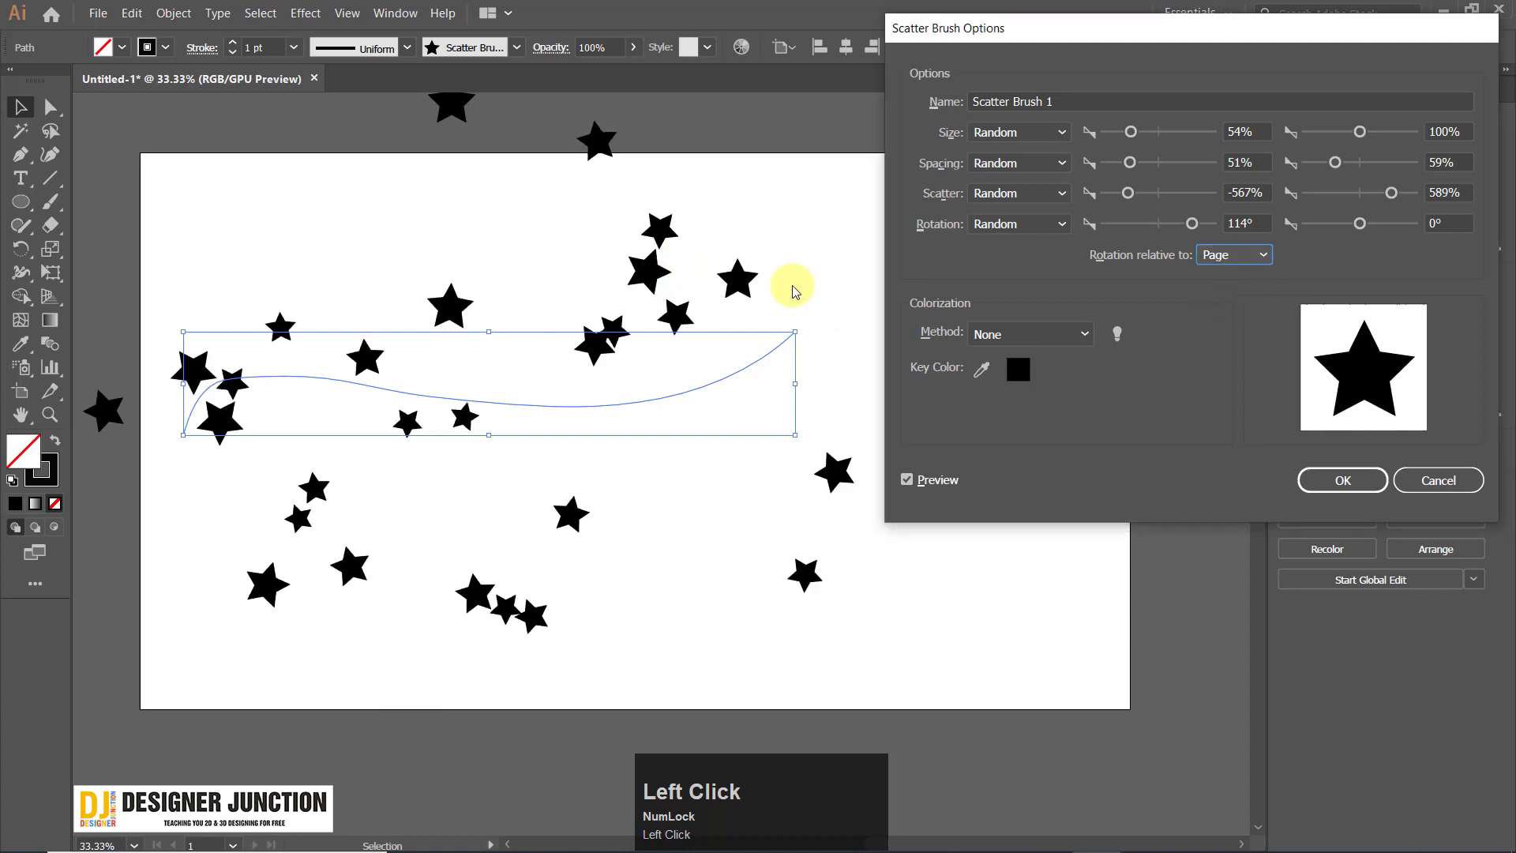
left_click(1239, 260)
left_click(1240, 297)
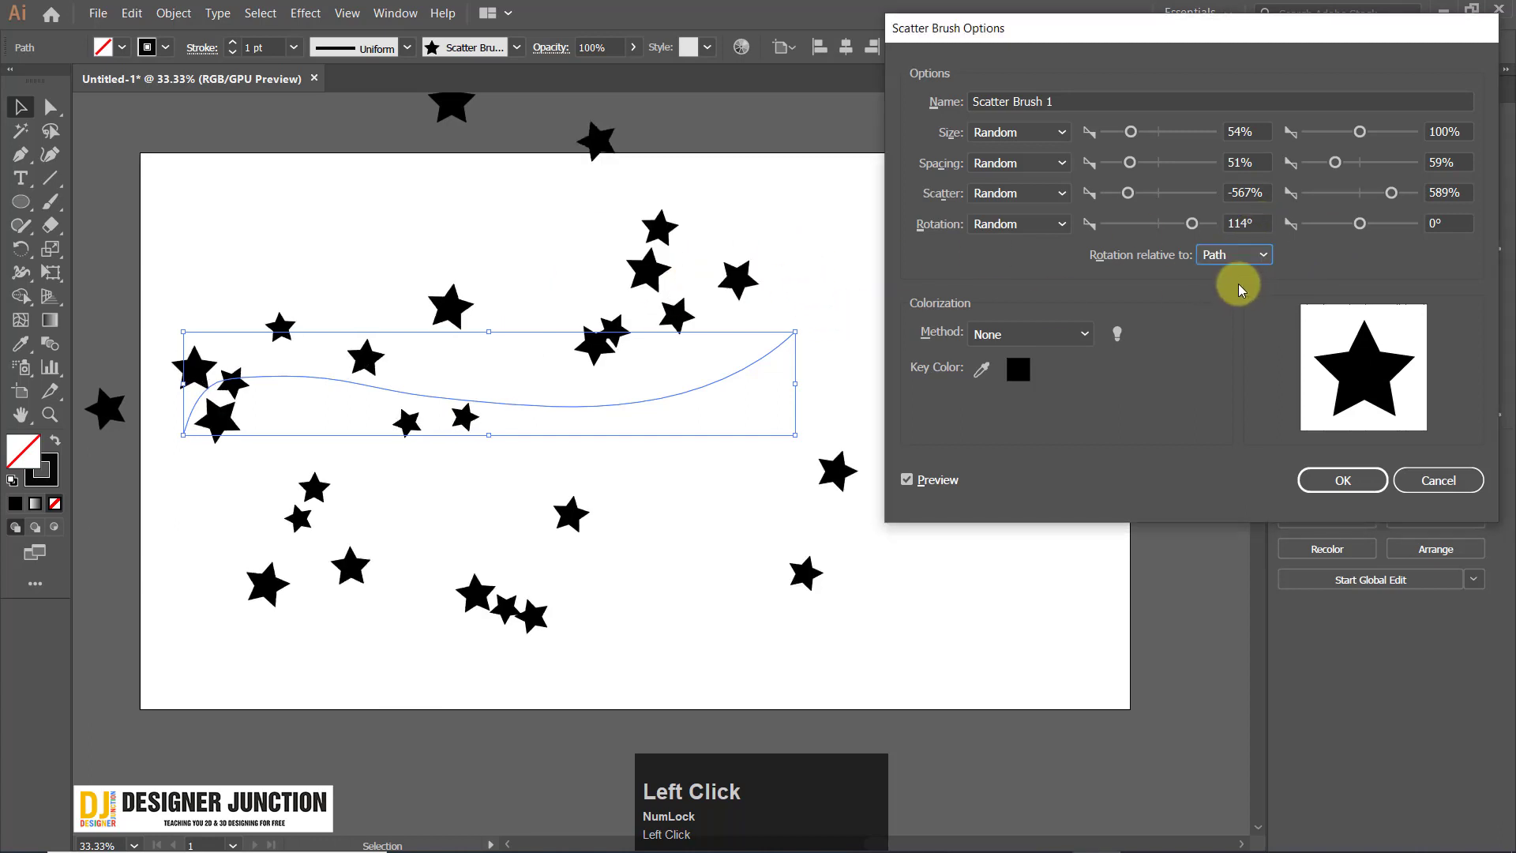
left_click(1238, 253)
left_click(1239, 277)
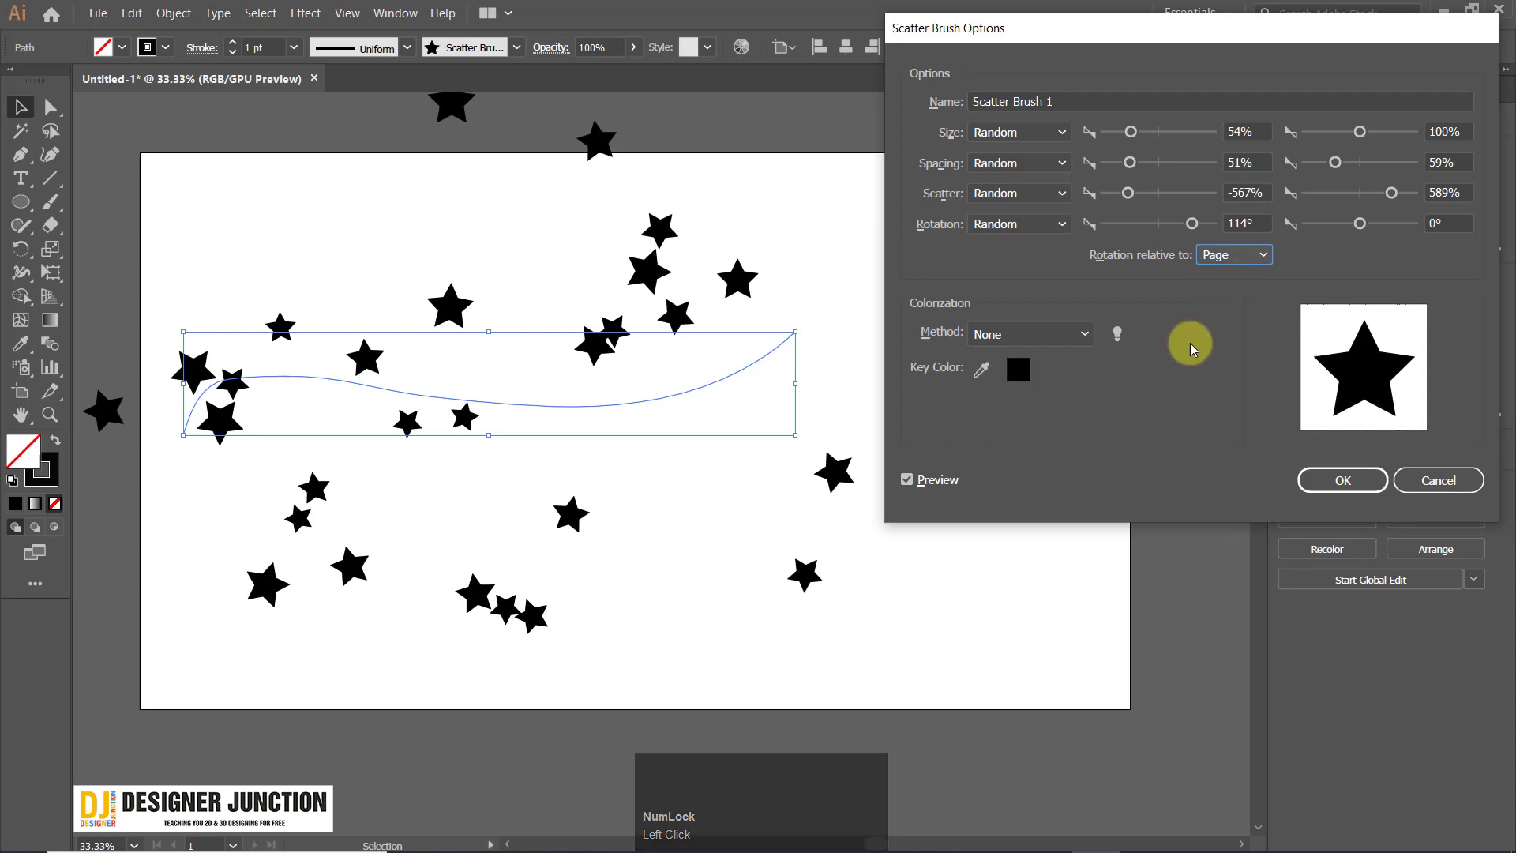
Examine the star brush's colorization methods: None, Tints, Tints and Shades, and Hue Shift.
left_click(993, 338)
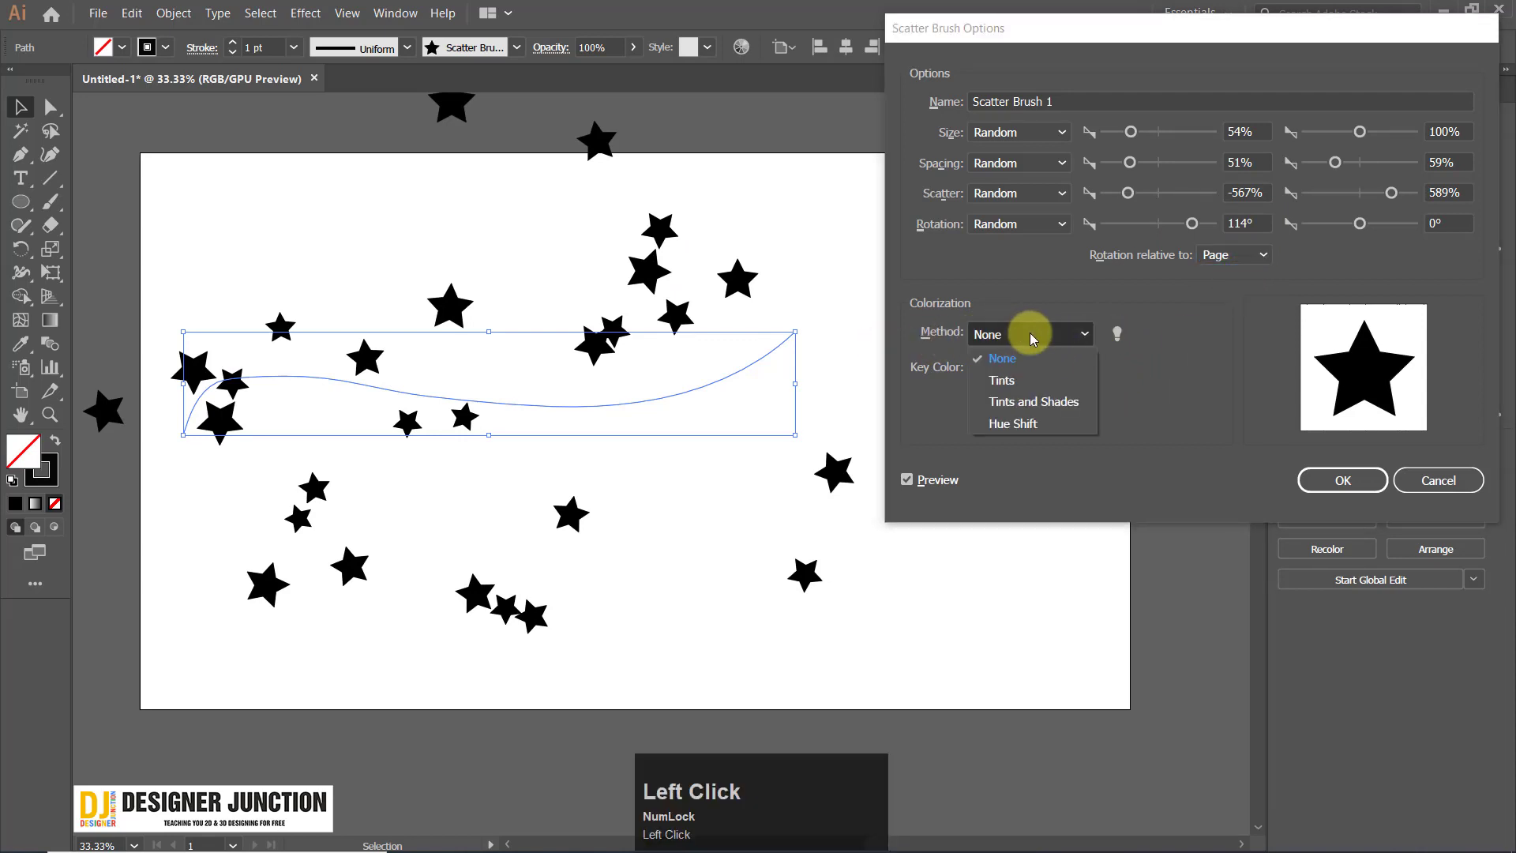
left_click(1034, 336)
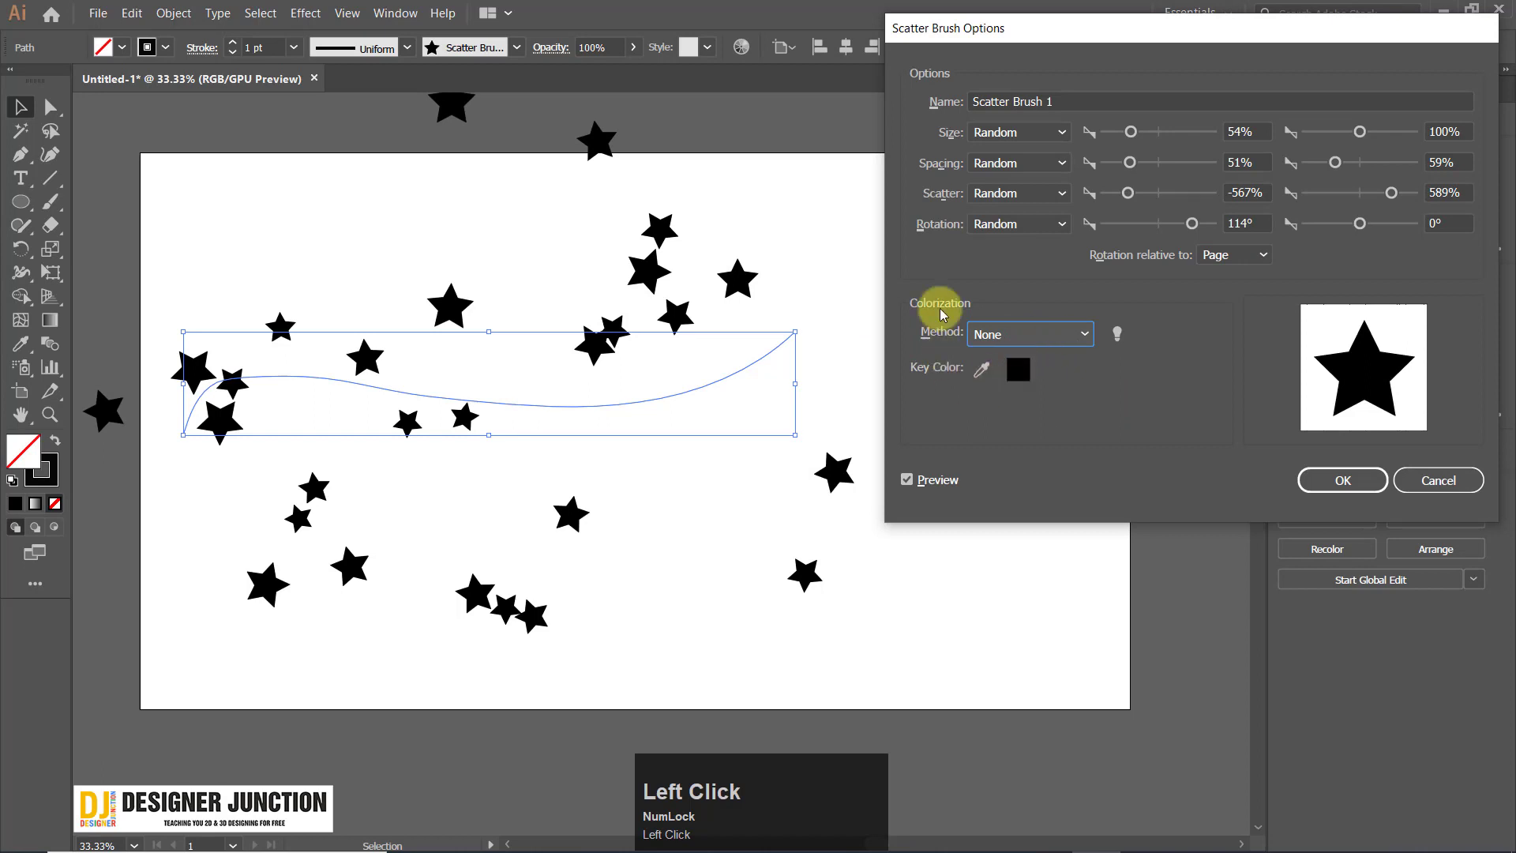
left_click(1061, 334)
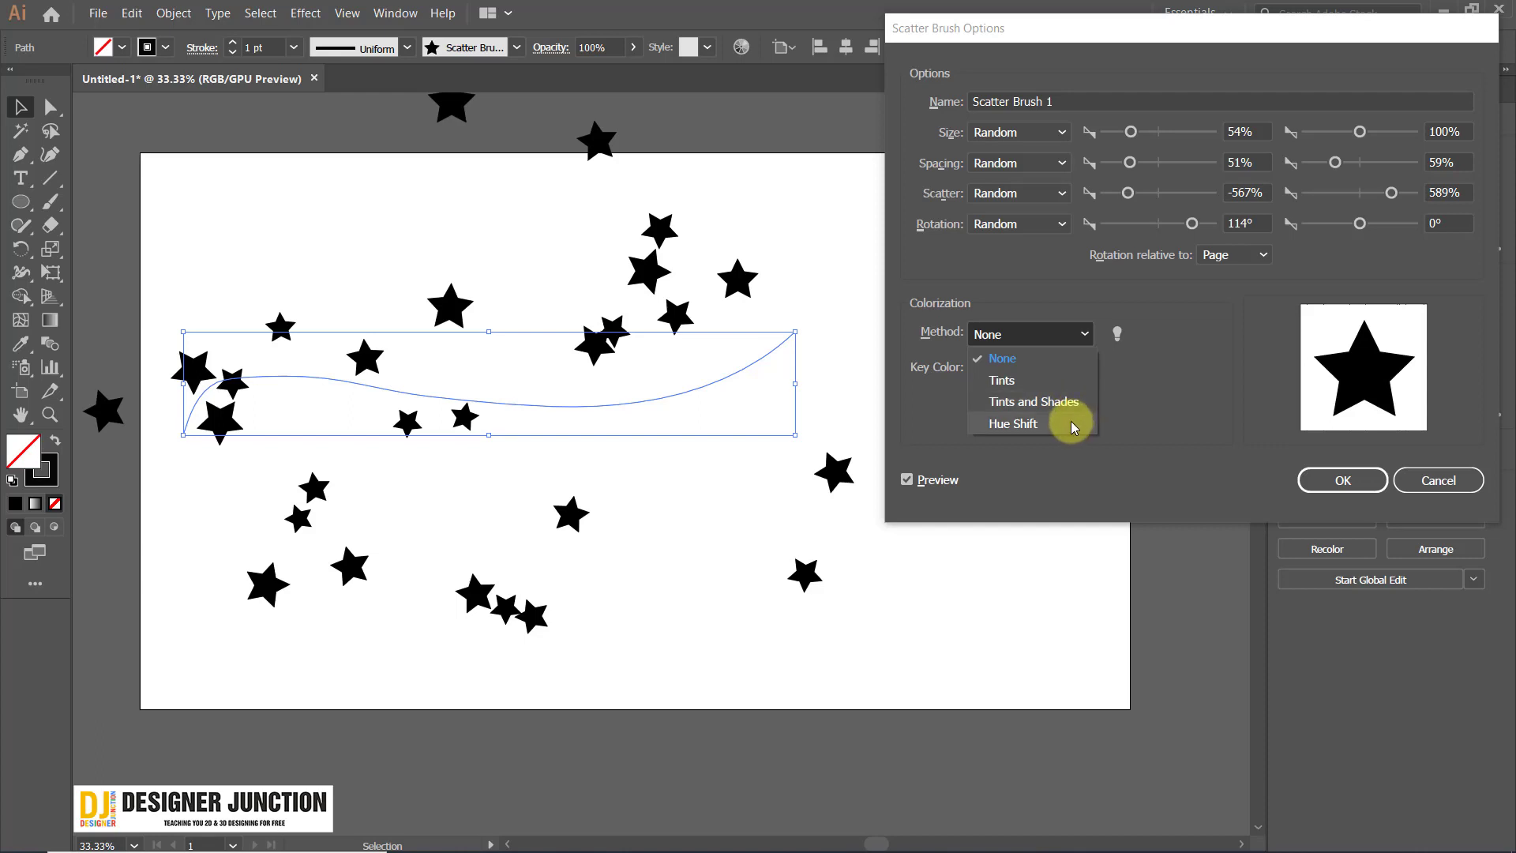
left_click(1170, 383)
left_click(1035, 331)
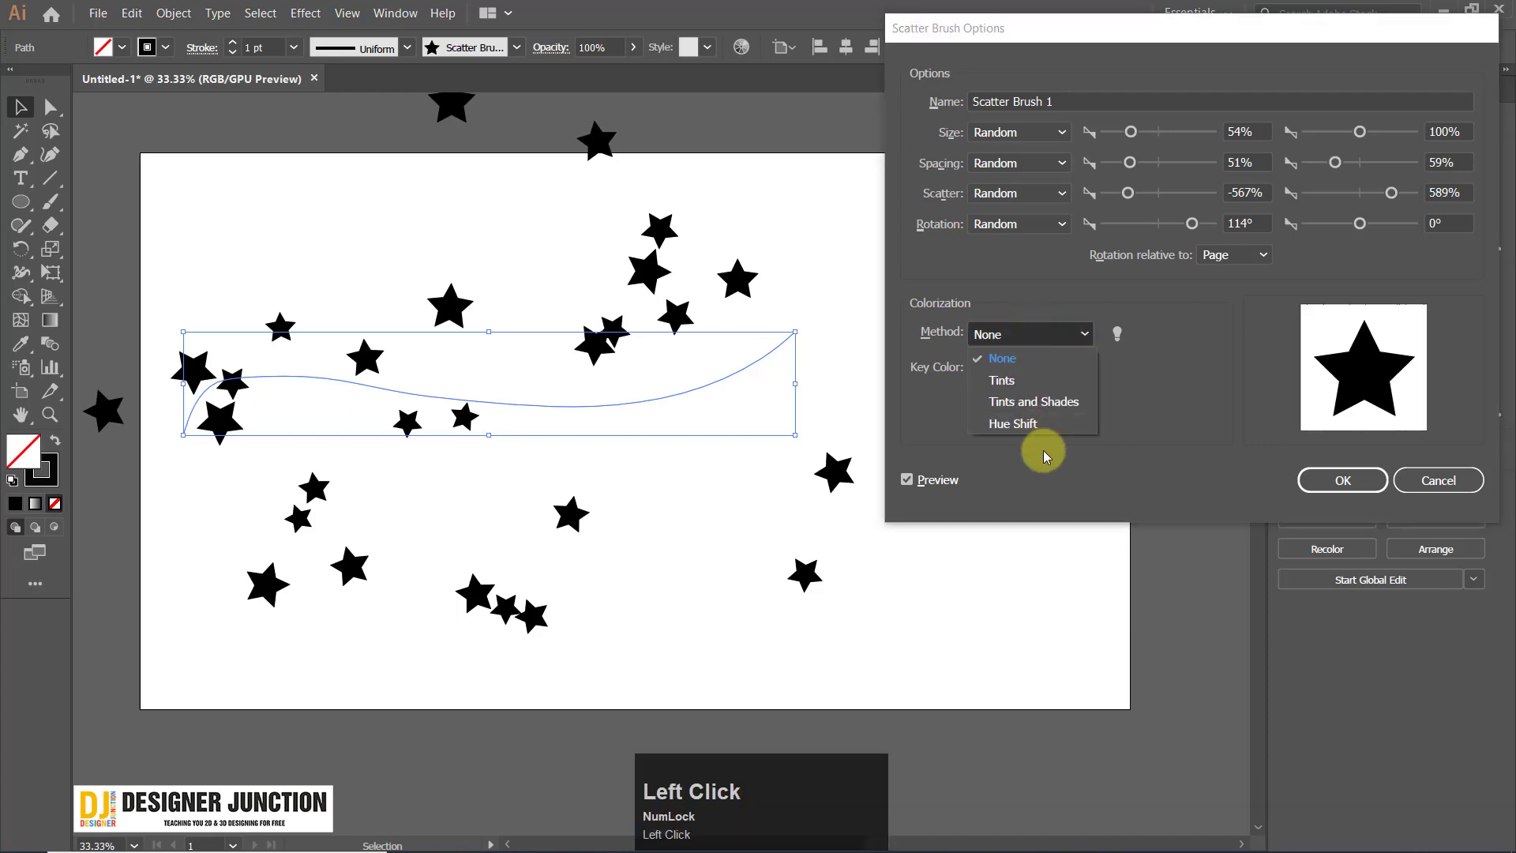
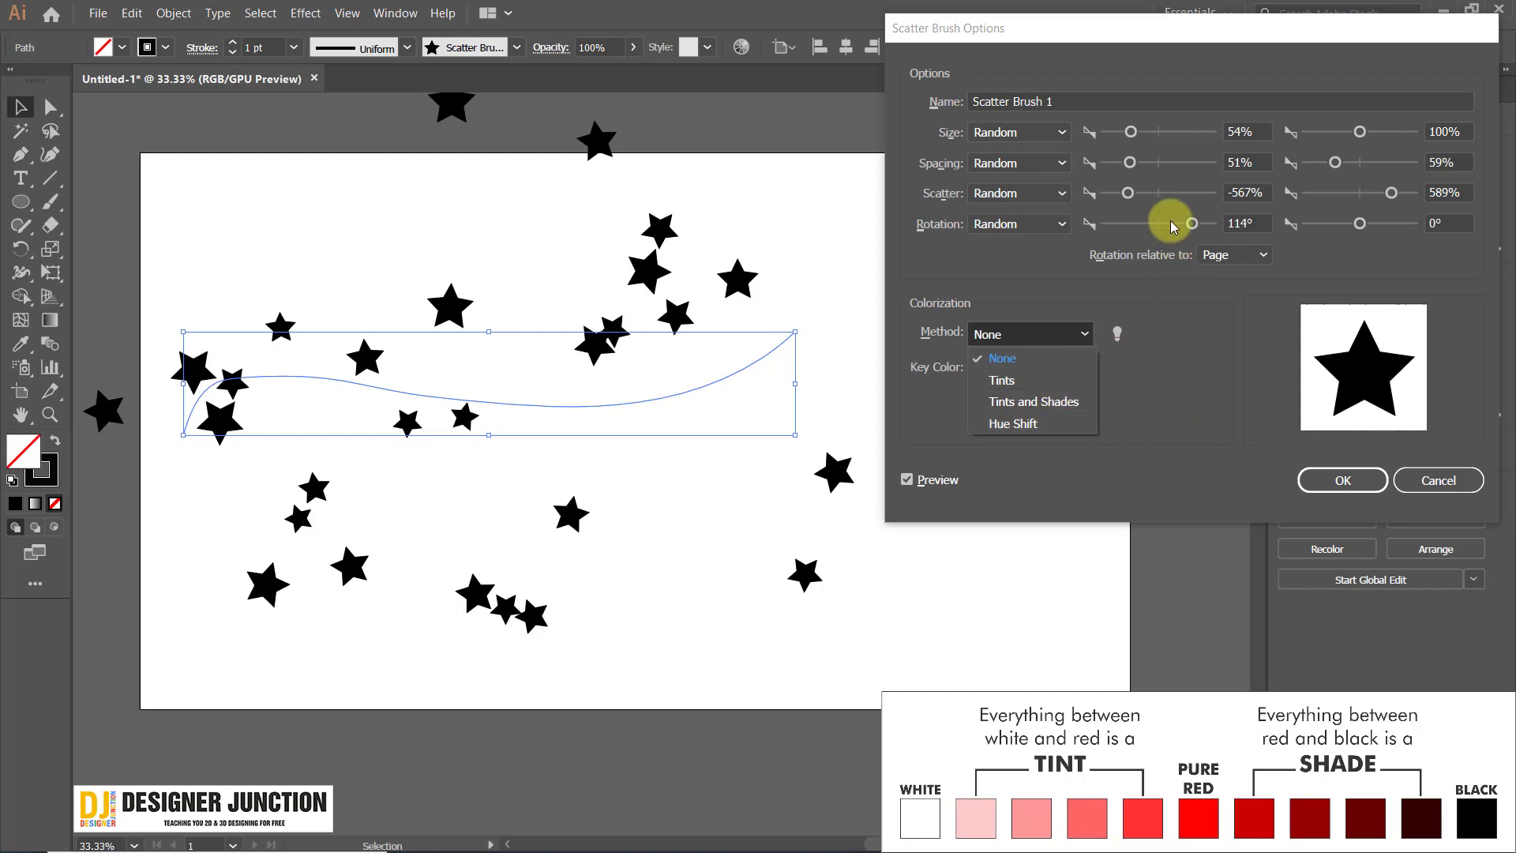
Read the Colorization Tips and recheck the method options, keeping the colorization method at None.
left_click_drag(929, 30, 856, 28)
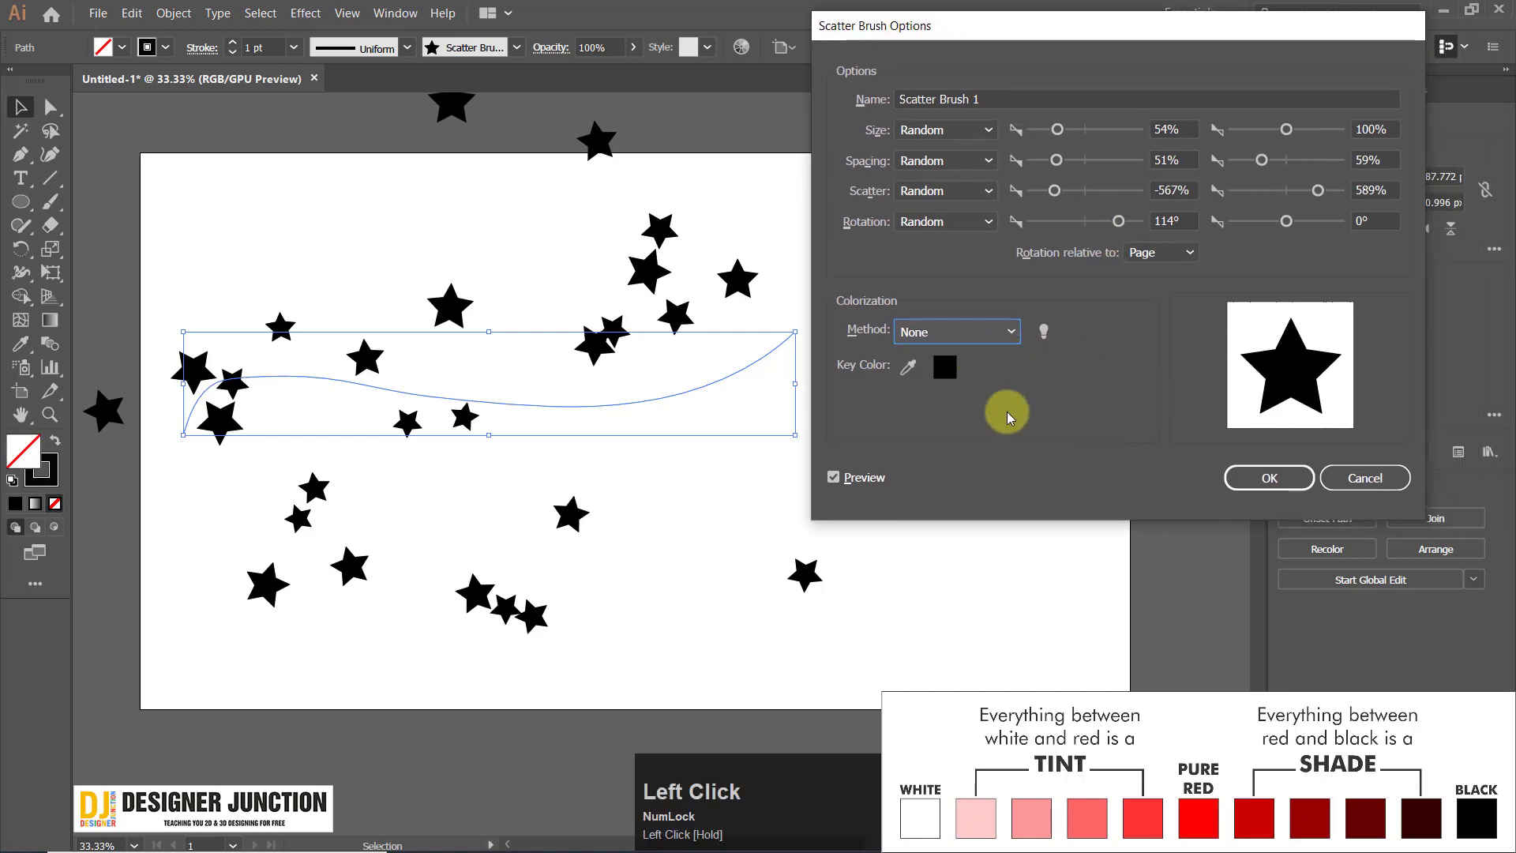
left_click(1050, 342)
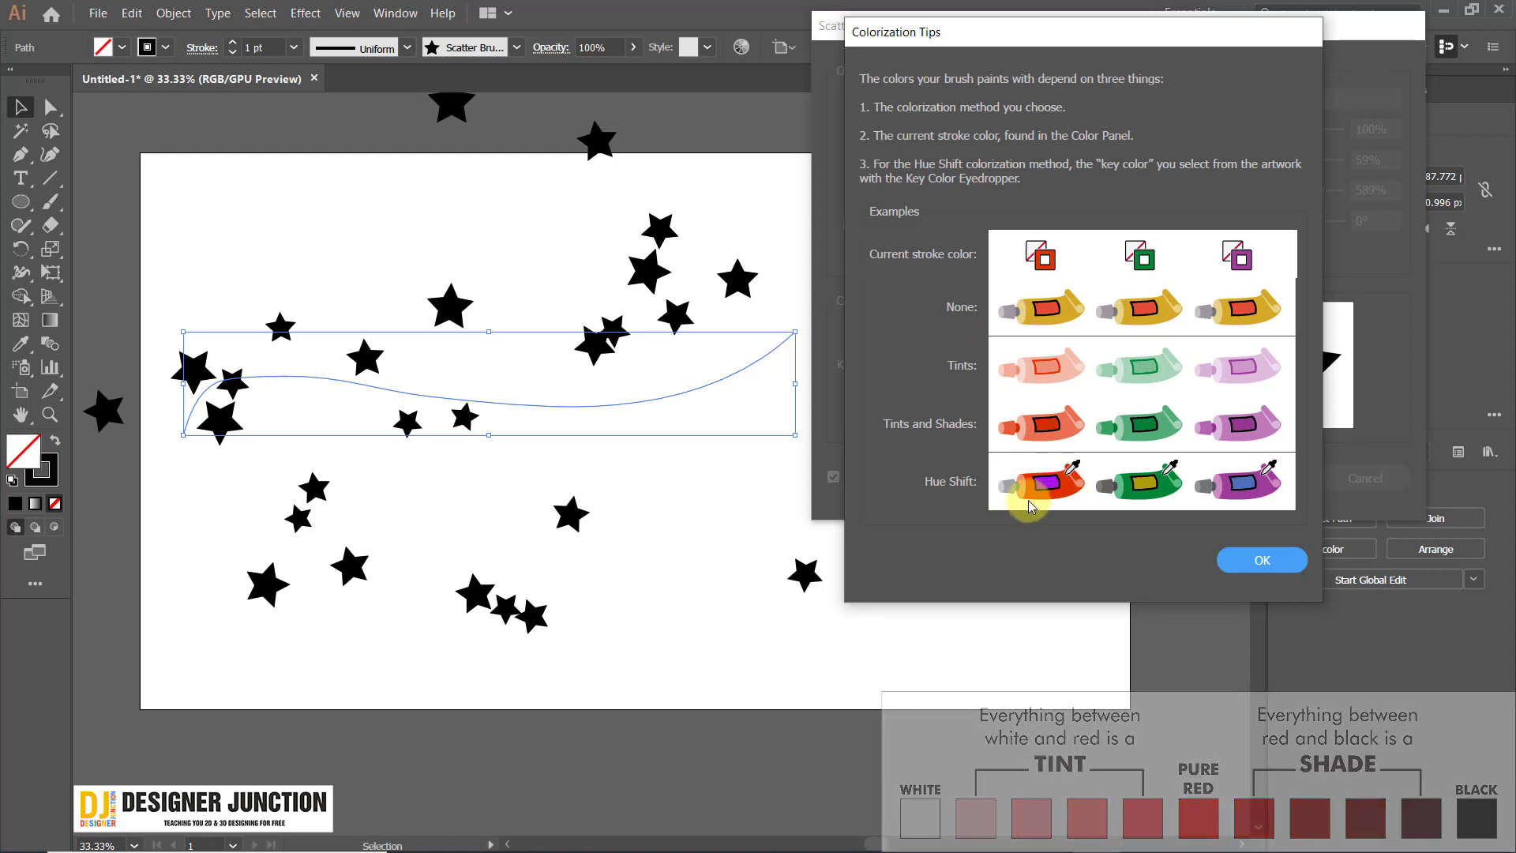
left_click(1255, 559)
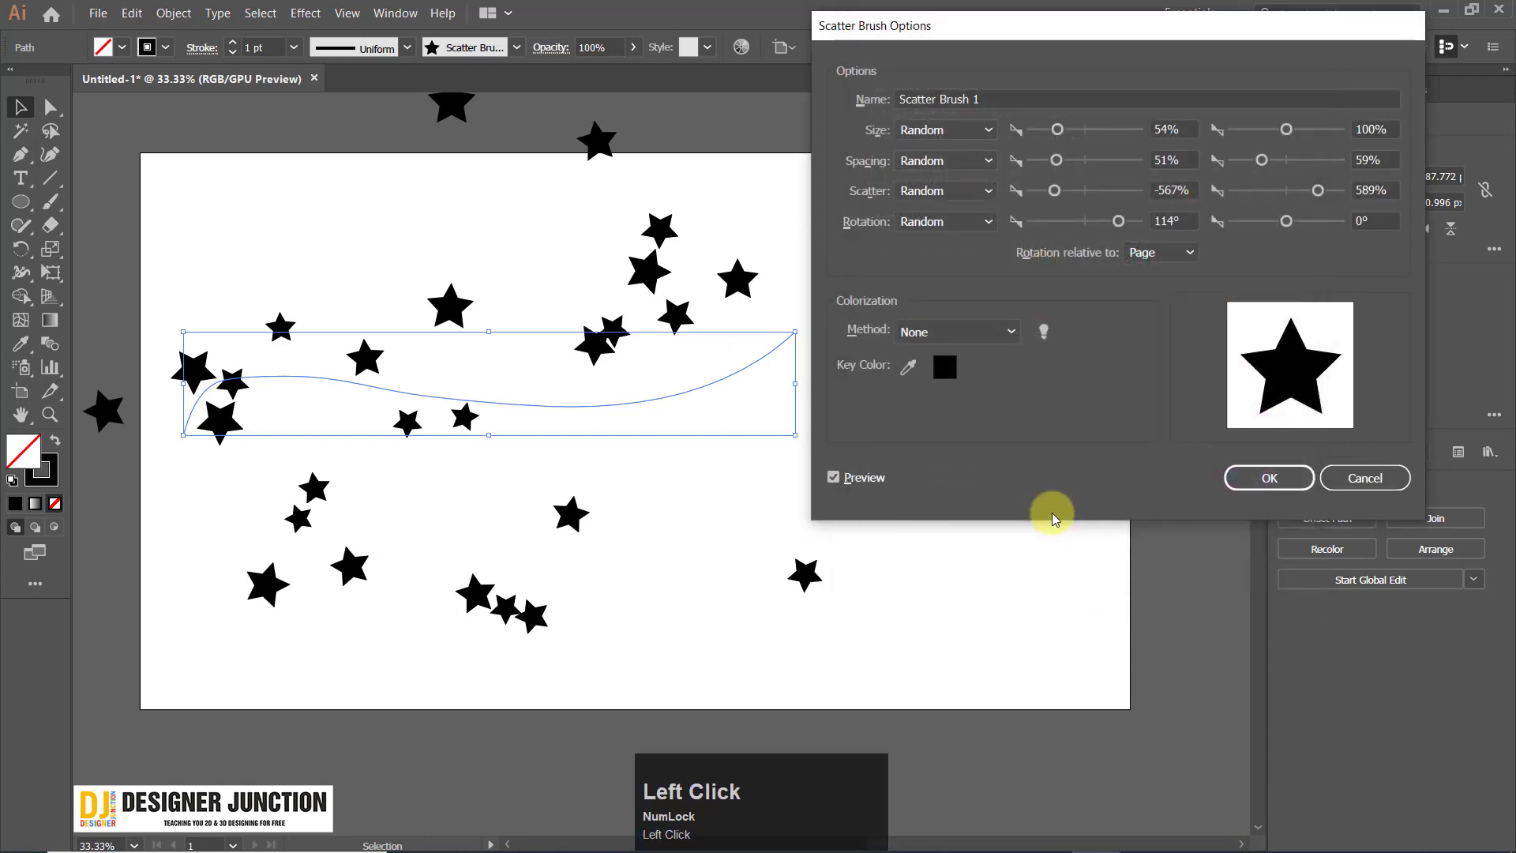
left_click(1011, 329)
left_click(1011, 328)
left_click(993, 330)
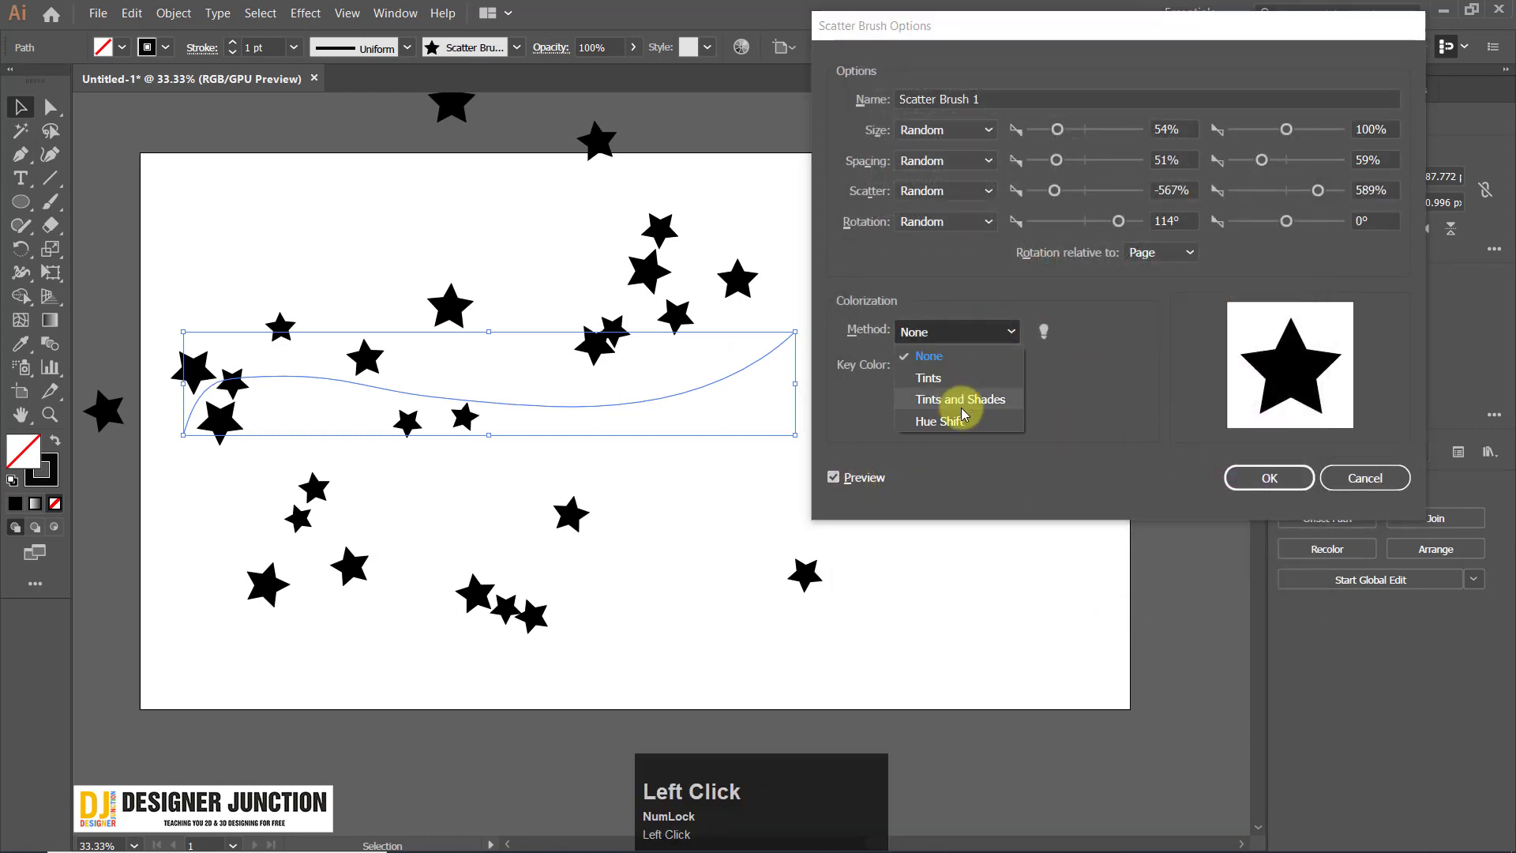
left_click(1126, 415)
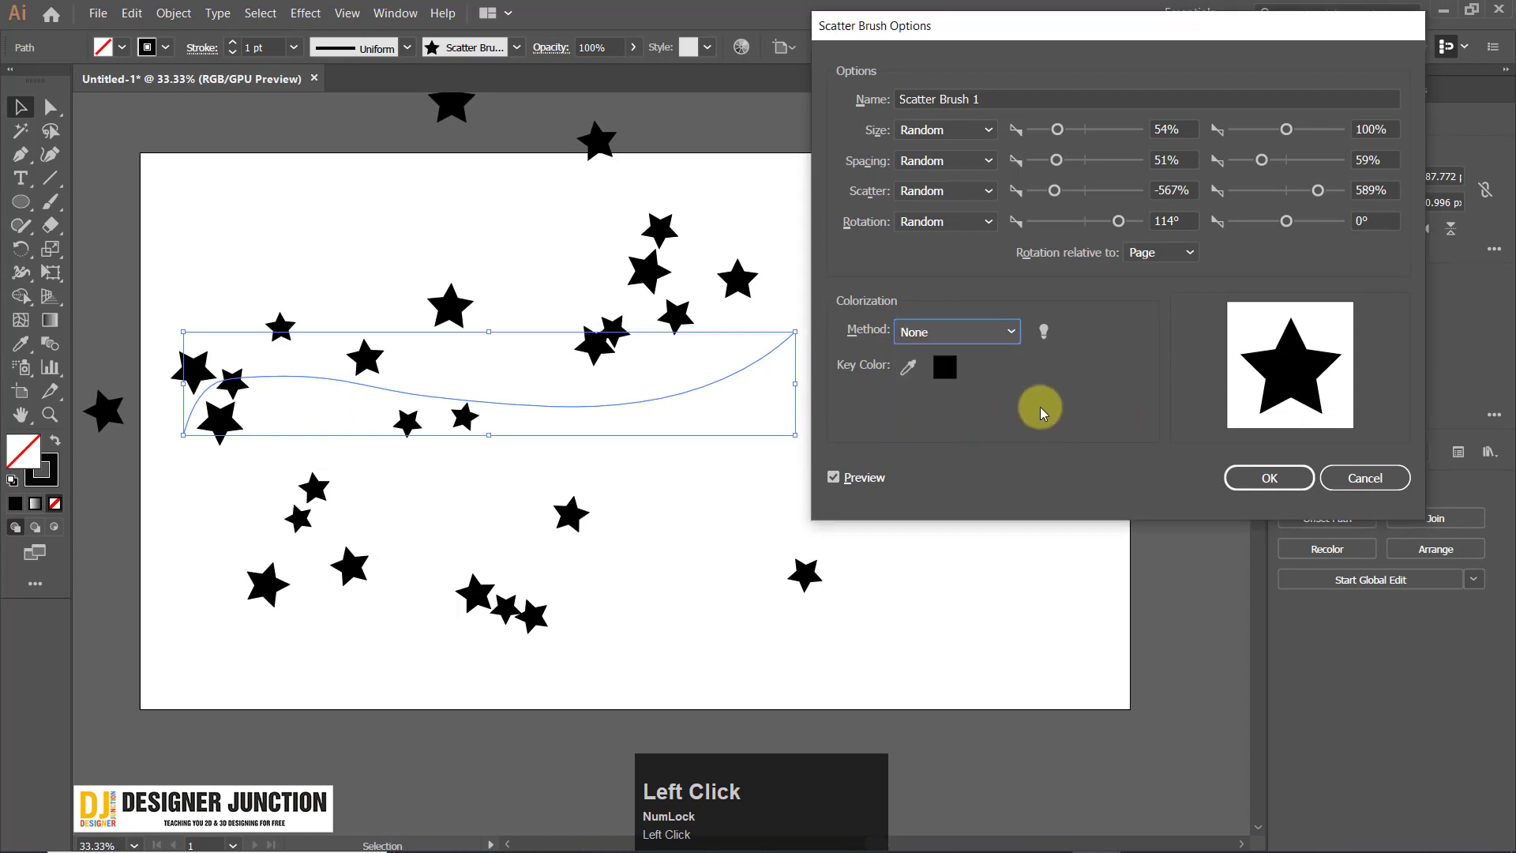
Accept the star brush's options and apply the changes to the existing brush strokes.
left_click(1270, 477)
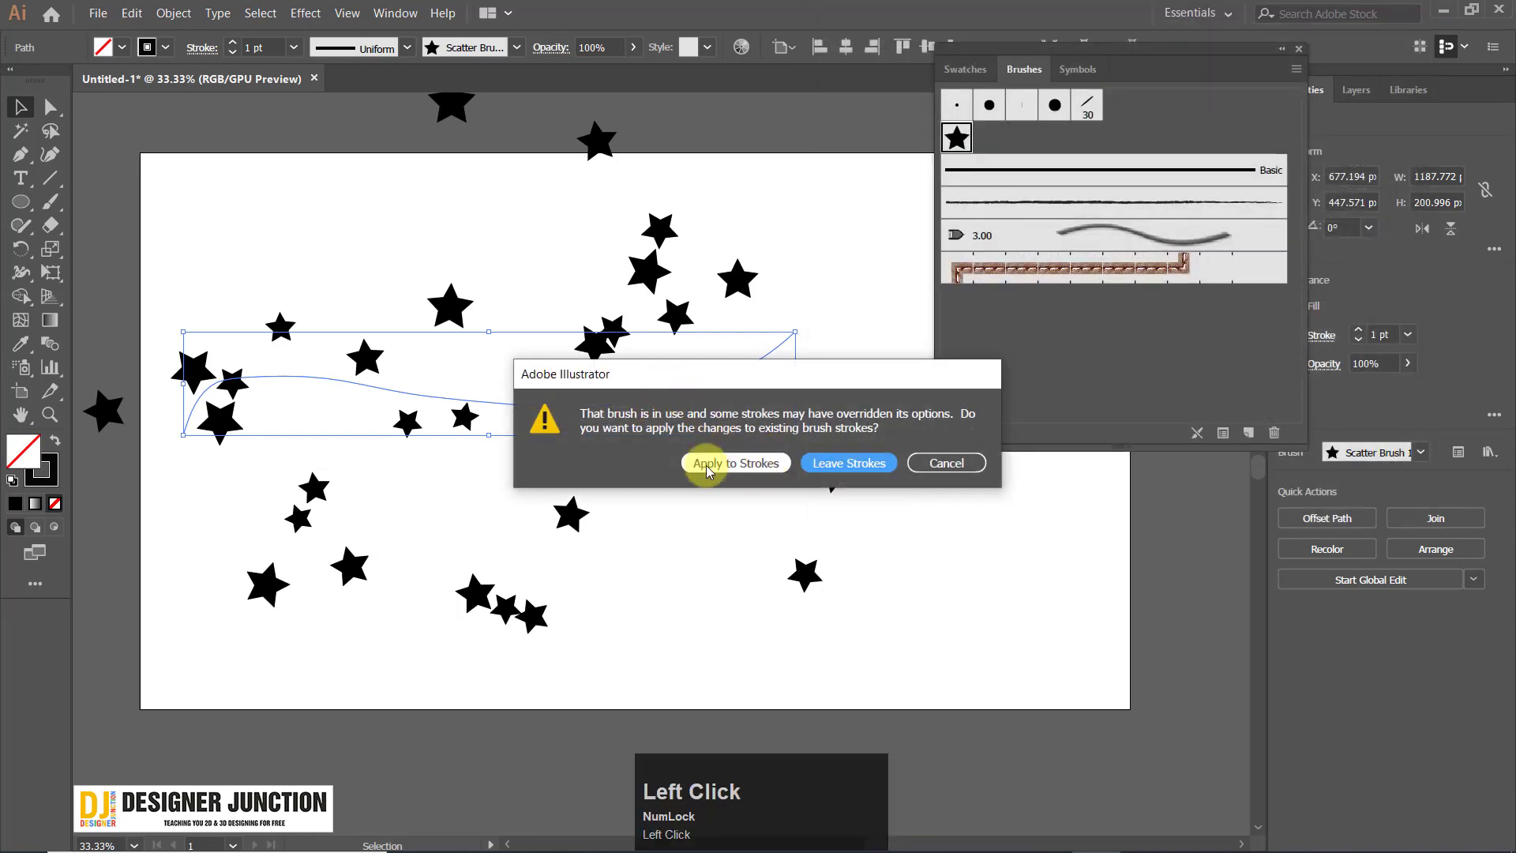
left_click(764, 466)
left_click(956, 138)
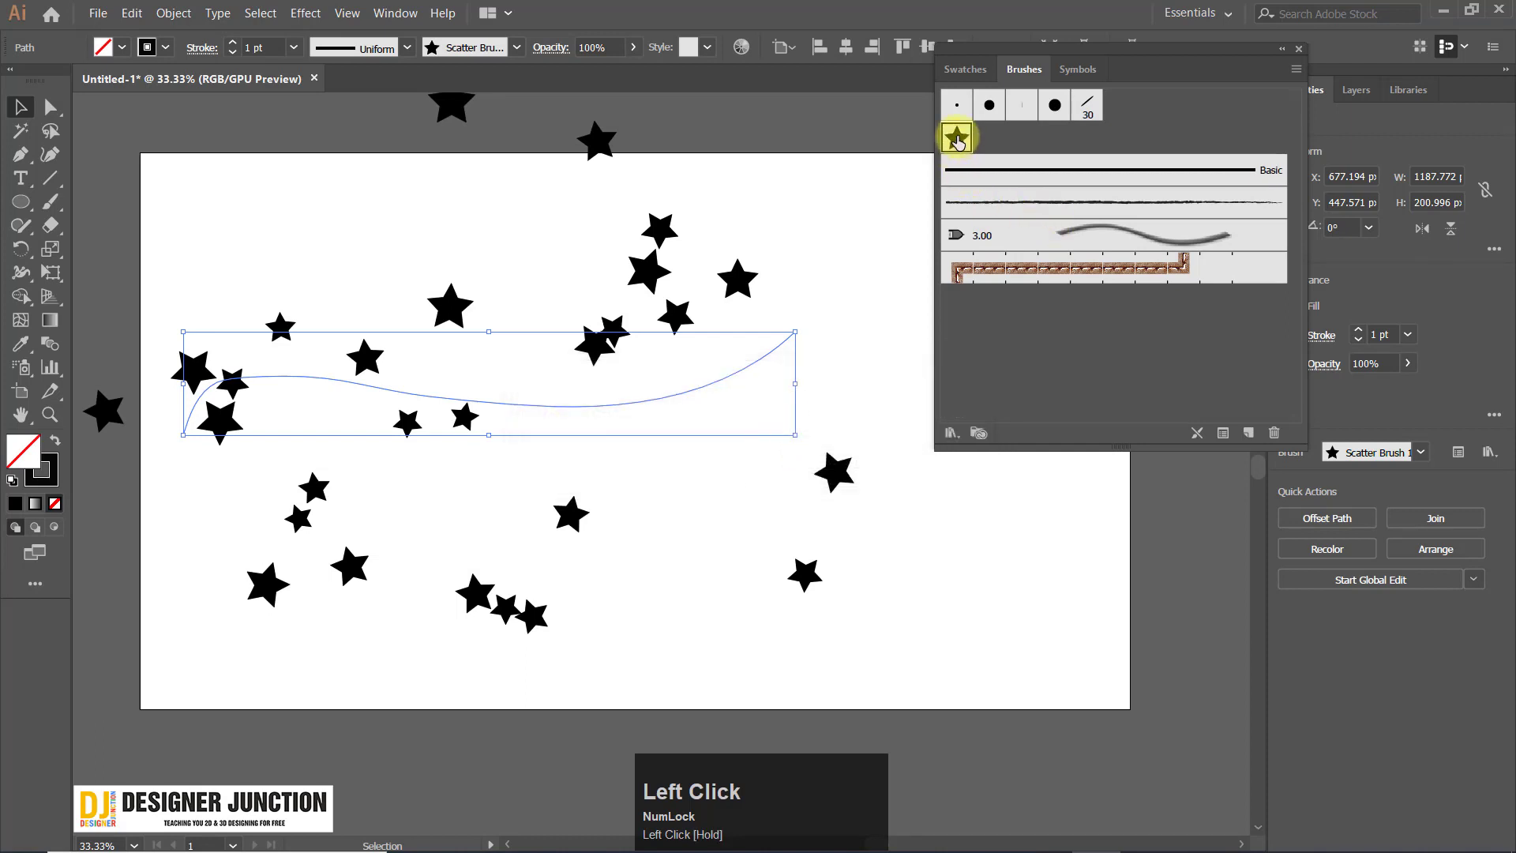
Delete the star-brushed path from the artboard.
left_click(659, 294)
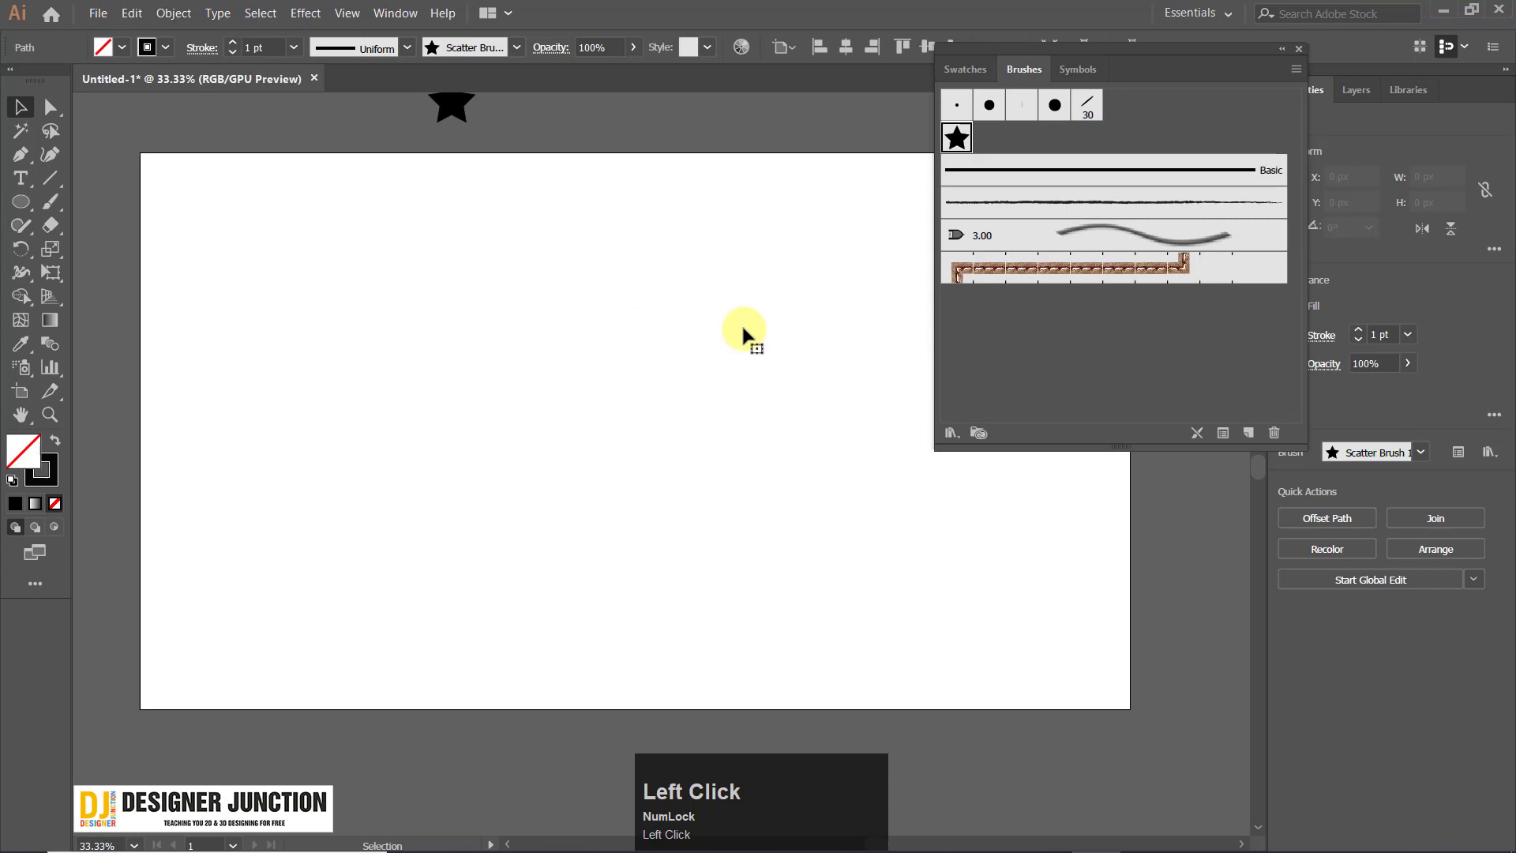
left_click(681, 352)
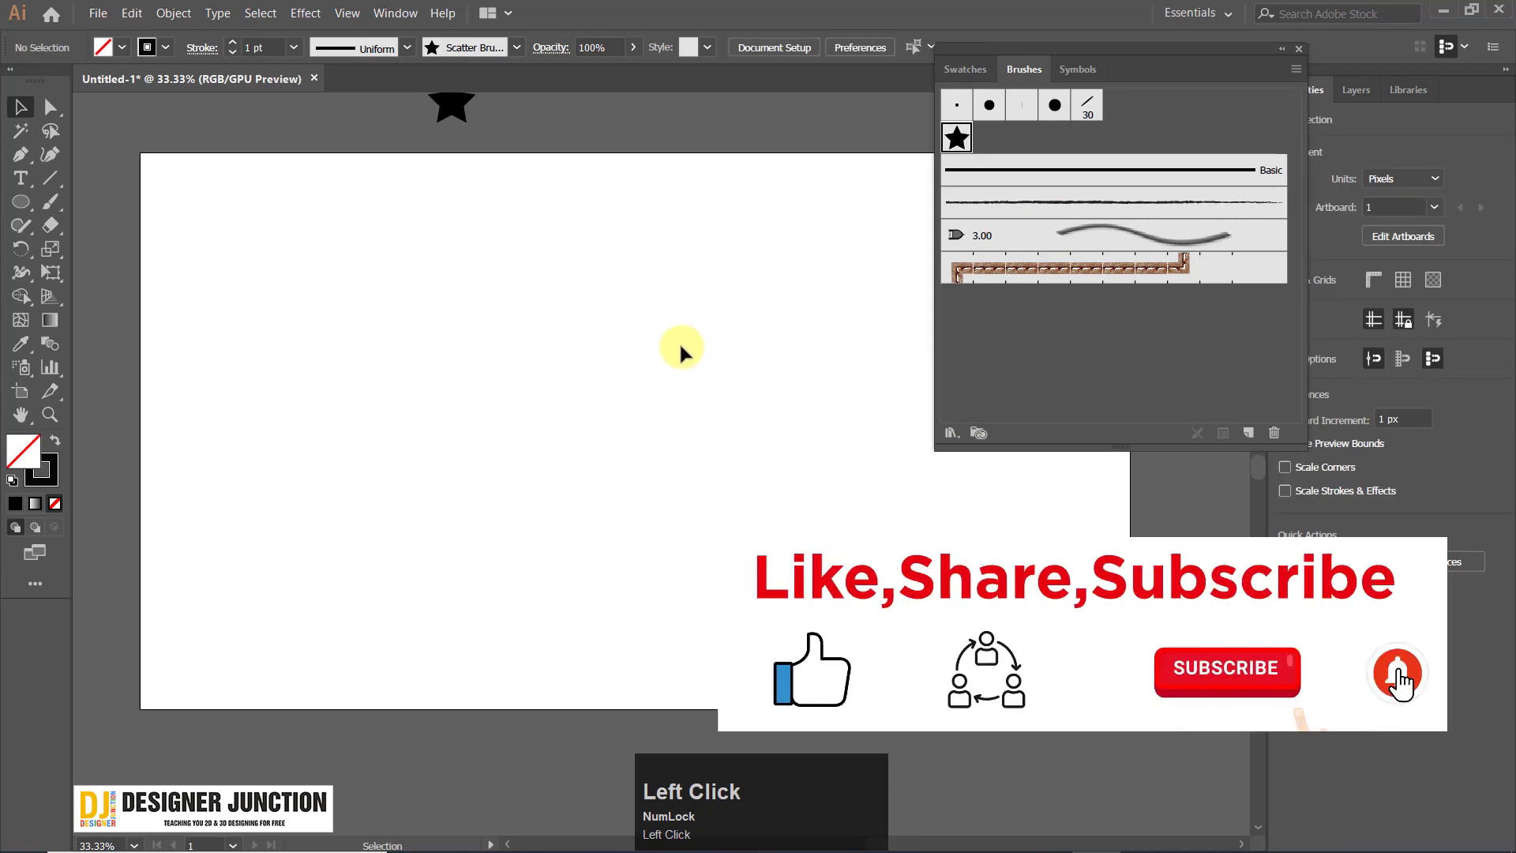
scroll(673, 353, "down", 2)
scroll(626, 344, "up", 1)
left_click_drag(732, 332, 576, 327)
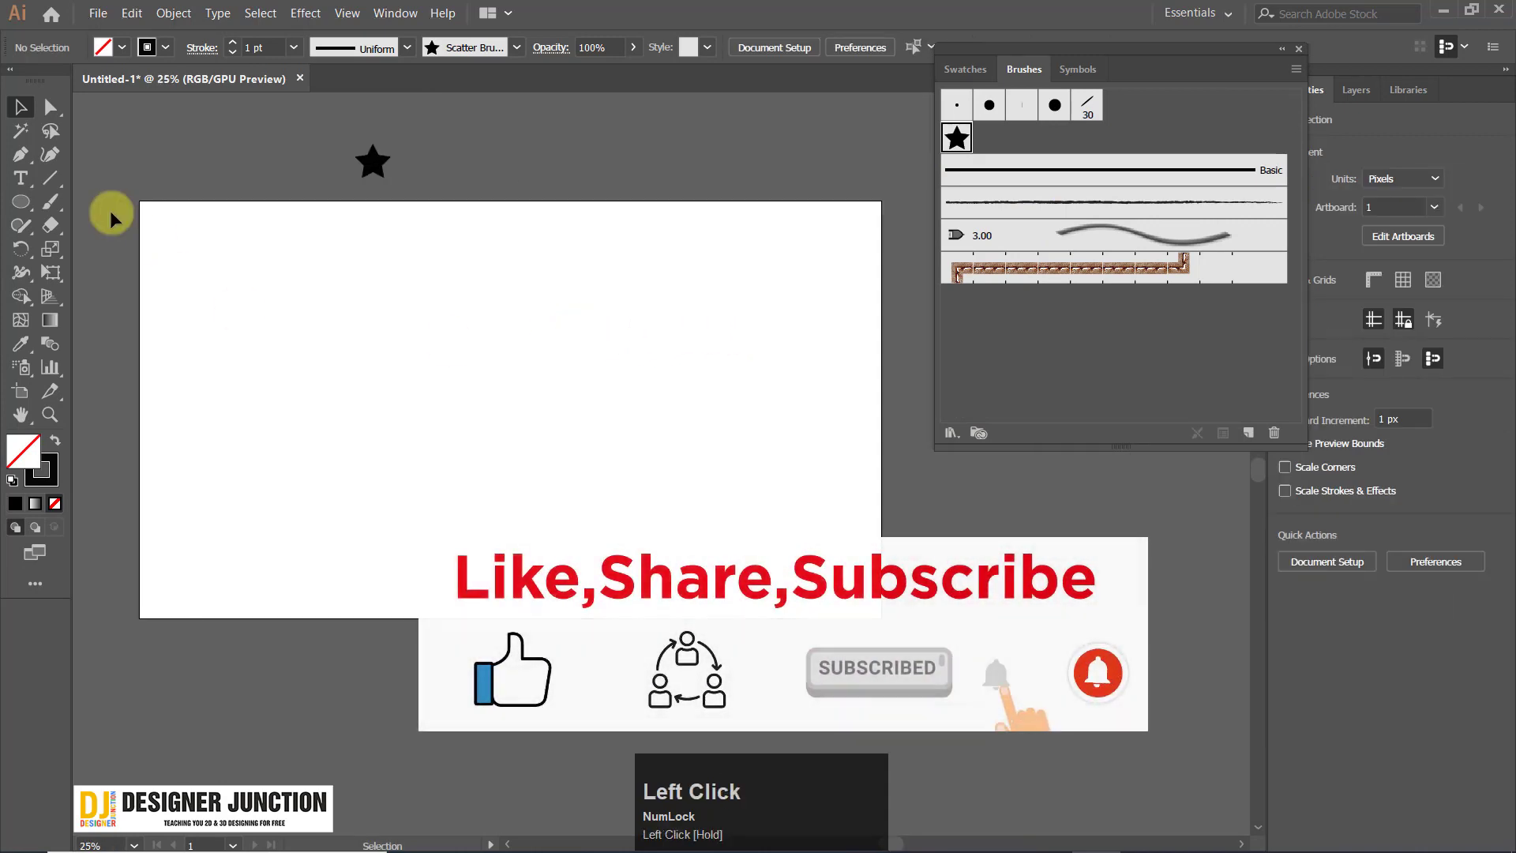
Paint several freehand strokes of scattered stars across the artboard with the Paintbrush tool, undoing the first trial stroke.
left_click(51, 202)
left_click_drag(471, 286, 517, 270)
mouse_move(250, 361)
left_mouse_down()
mouse_move(295, 312)
mouse_move(775, 355)
left_mouse_up()
key("ctrl+z")
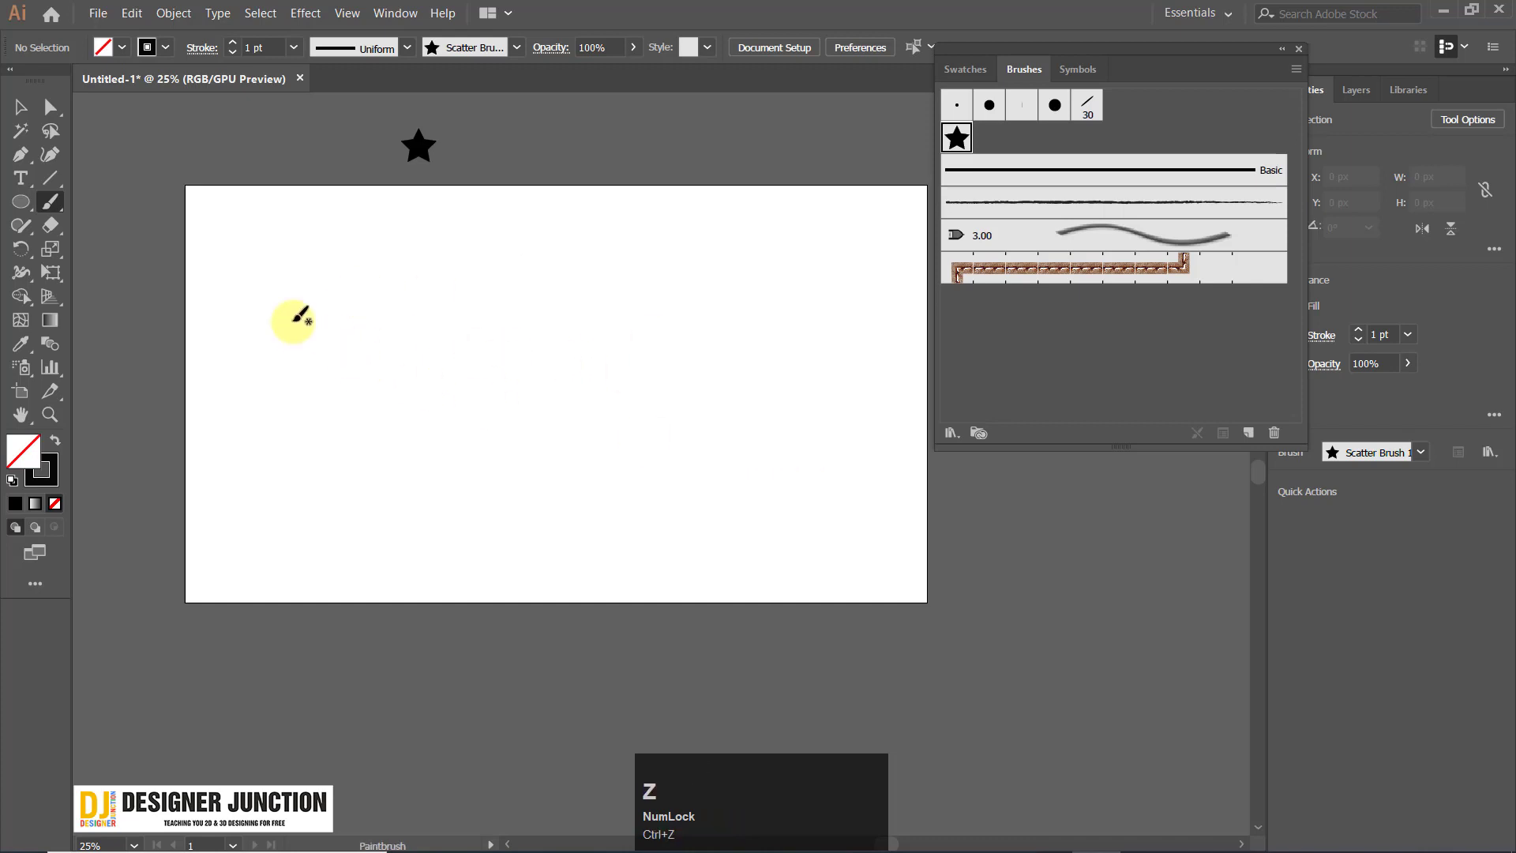
mouse_move(295, 320)
left_mouse_down()
mouse_move(507, 244)
mouse_move(866, 410)
mouse_move(281, 409)
mouse_move(641, 375)
left_mouse_up()
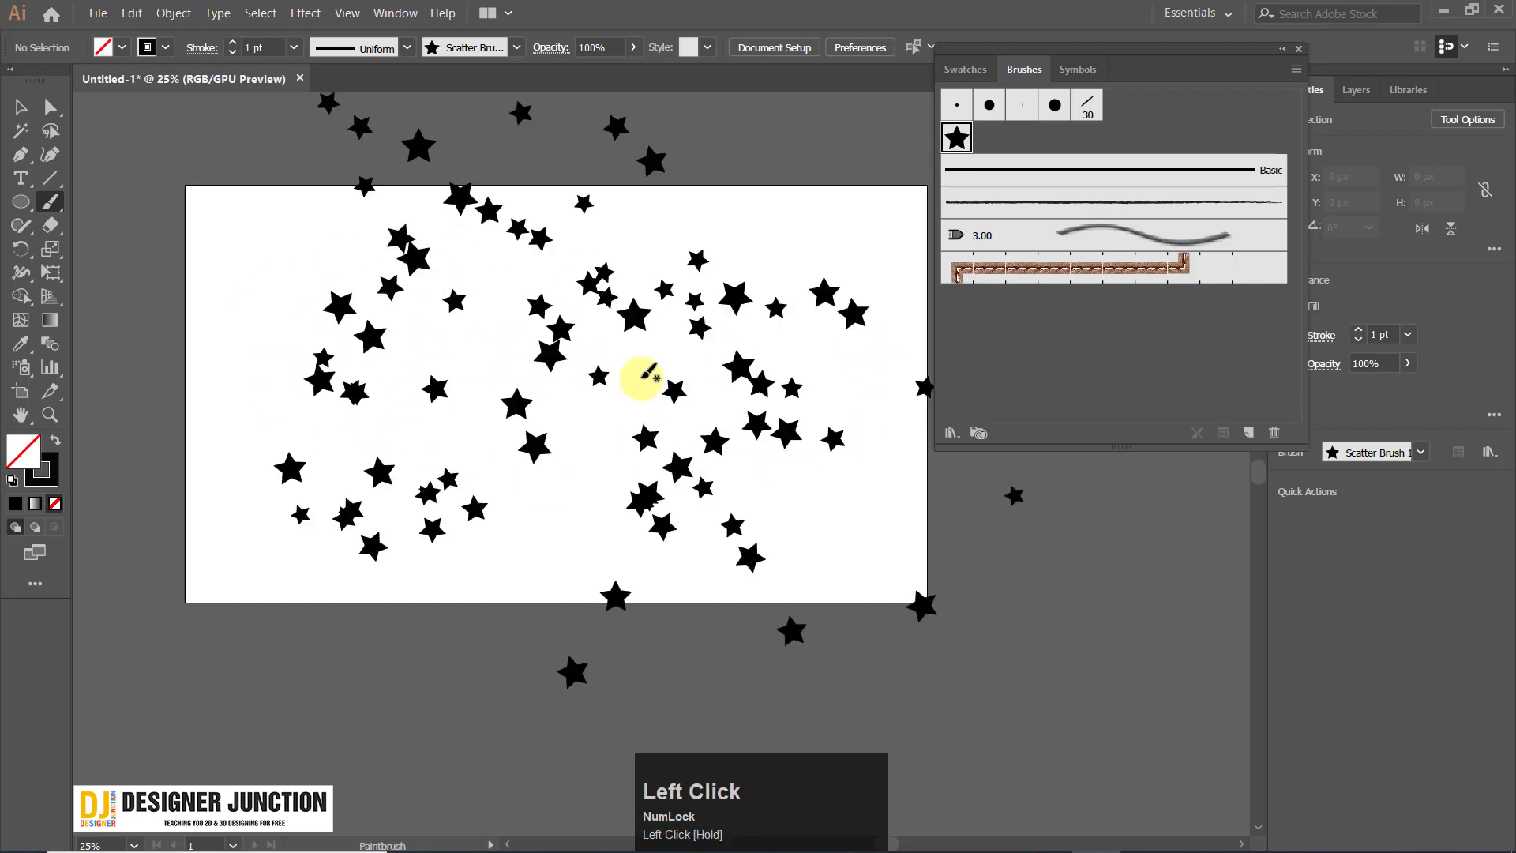
mouse_move(268, 367)
left_mouse_down()
mouse_move(315, 271)
mouse_move(748, 284)
mouse_move(553, 370)
mouse_move(271, 439)
mouse_move(461, 437)
mouse_move(632, 470)
left_mouse_up()
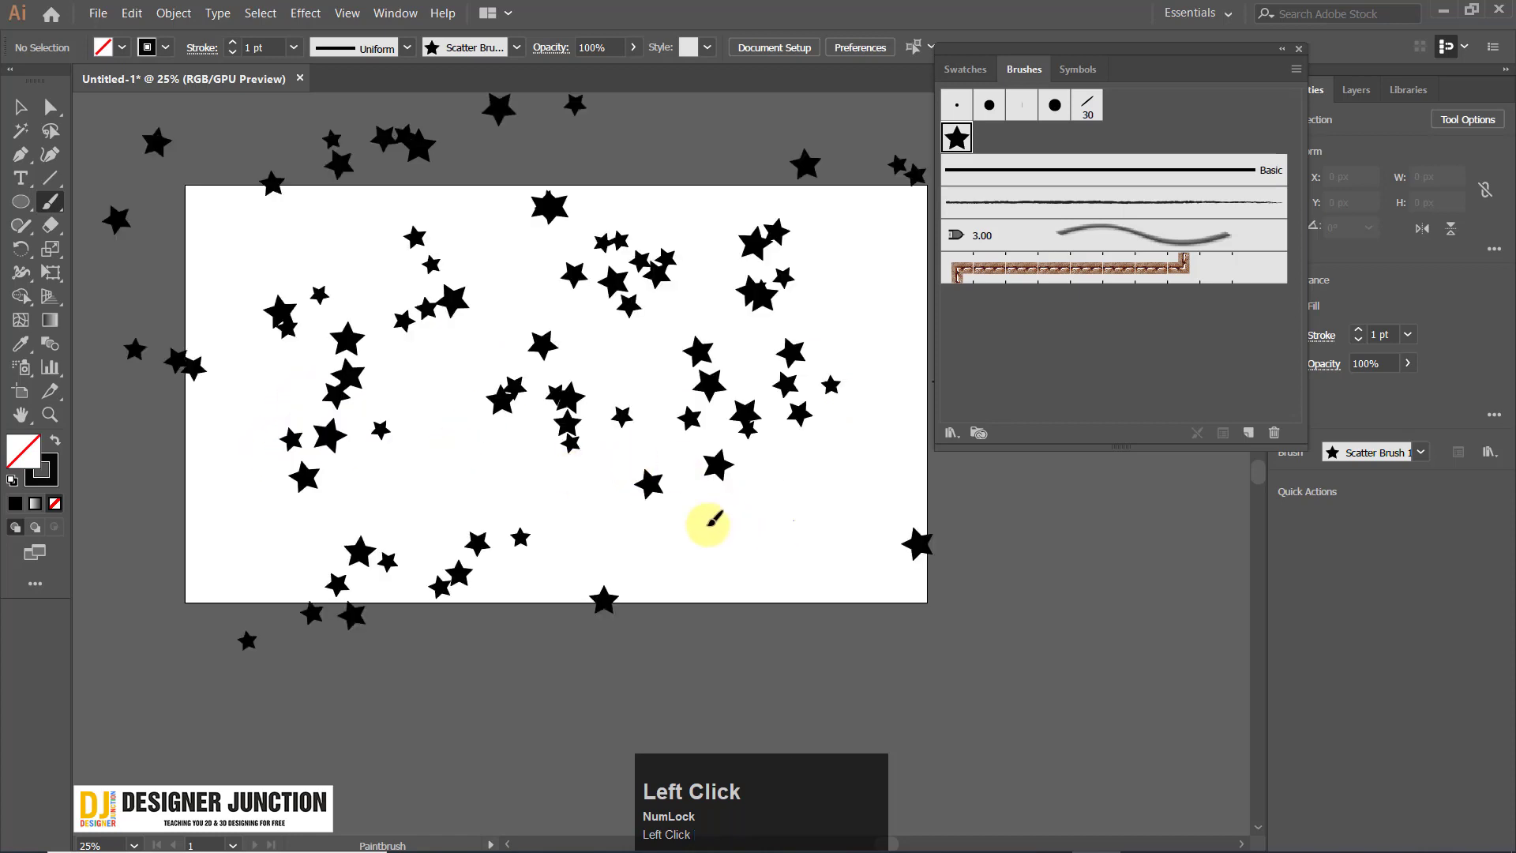
mouse_move(708, 525)
left_mouse_down()
mouse_move(378, 432)
mouse_move(521, 435)
left_mouse_up()
mouse_move(794, 321)
left_mouse_down()
mouse_move(847, 399)
mouse_move(739, 478)
left_mouse_up()
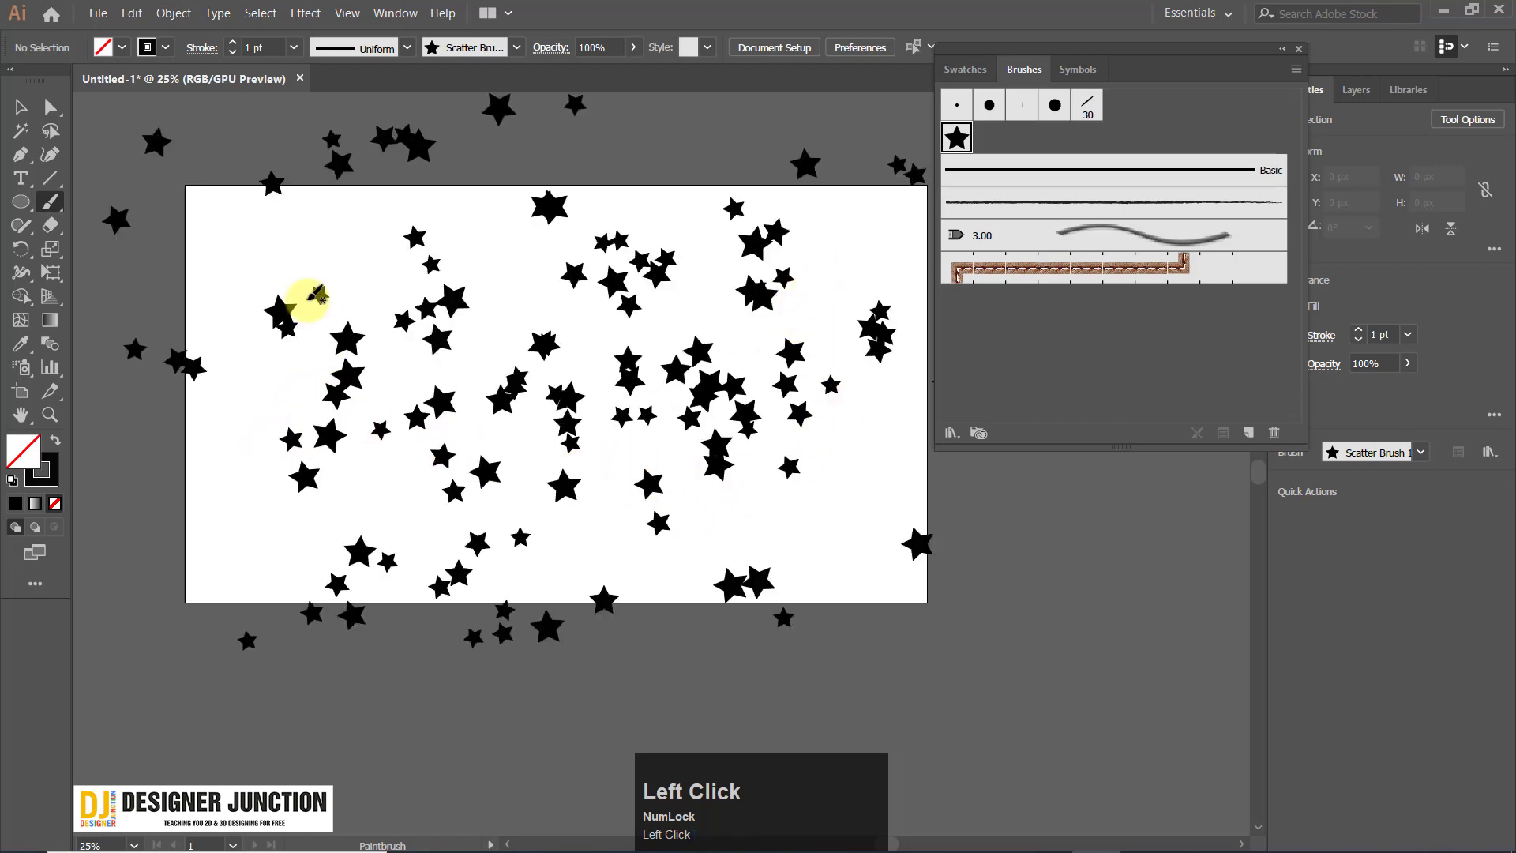
scroll(767, 552, "down", 1, "alt")
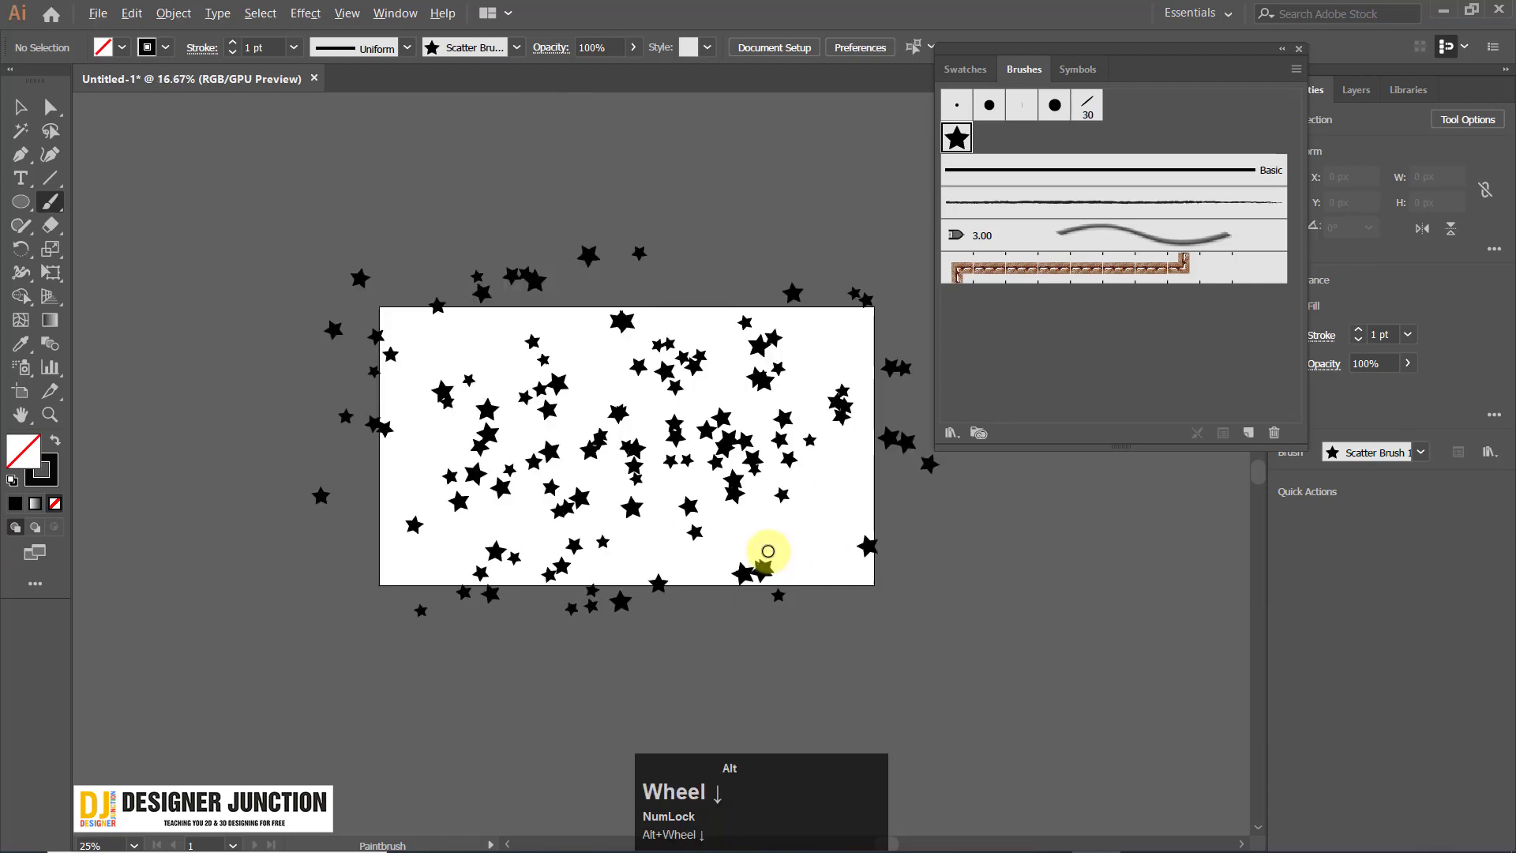
scroll(772, 534, "up", 1)
key("ctrl+z")
key("ctrl+z")
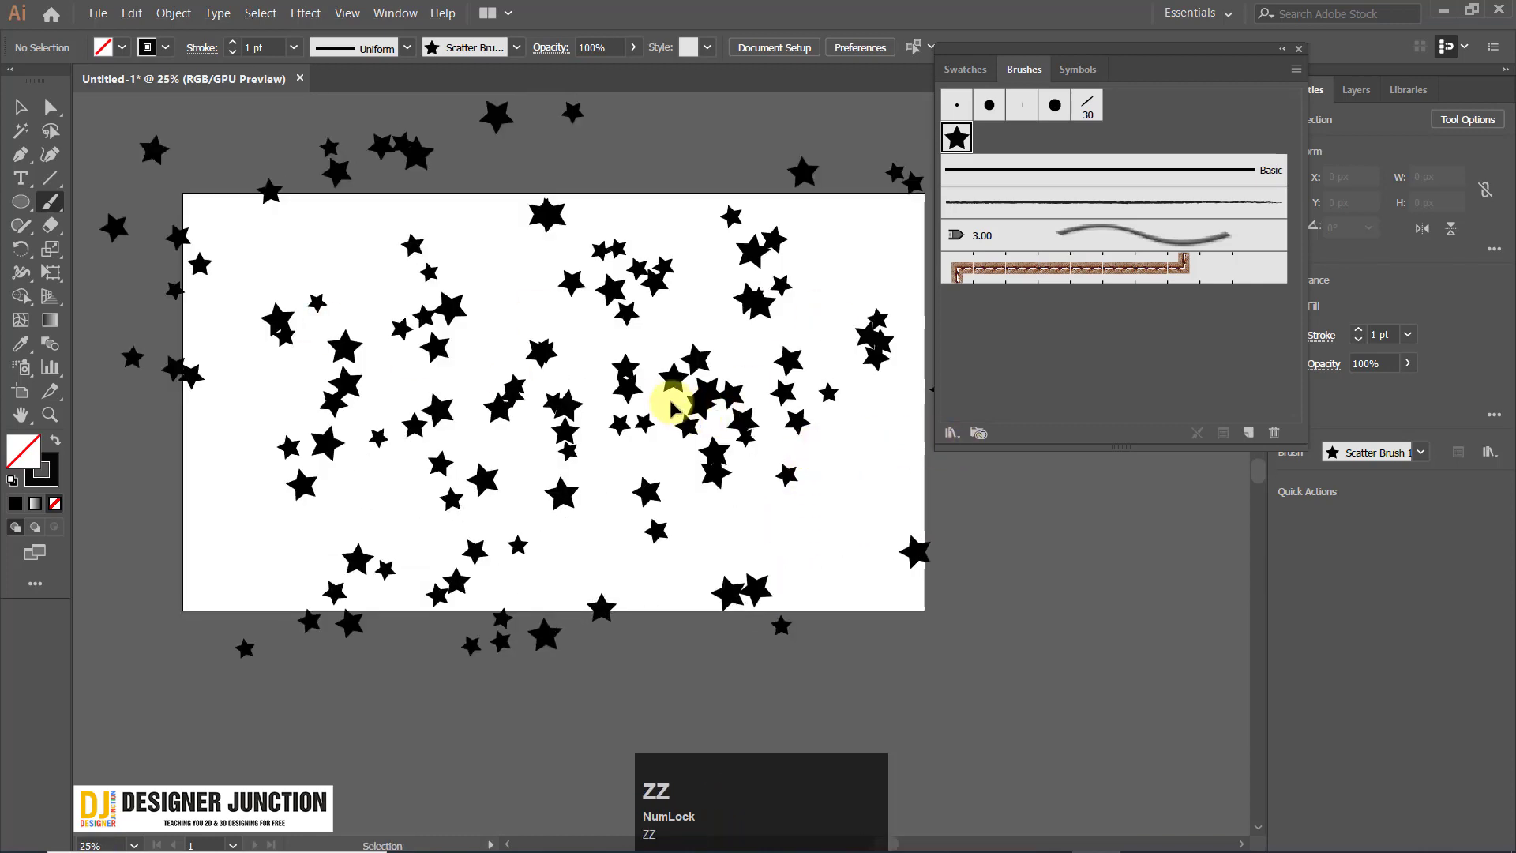
Select the painted star strokes covering the artboard and delete them.
left_click(21, 107)
scroll(613, 333, "down", 1, "alt")
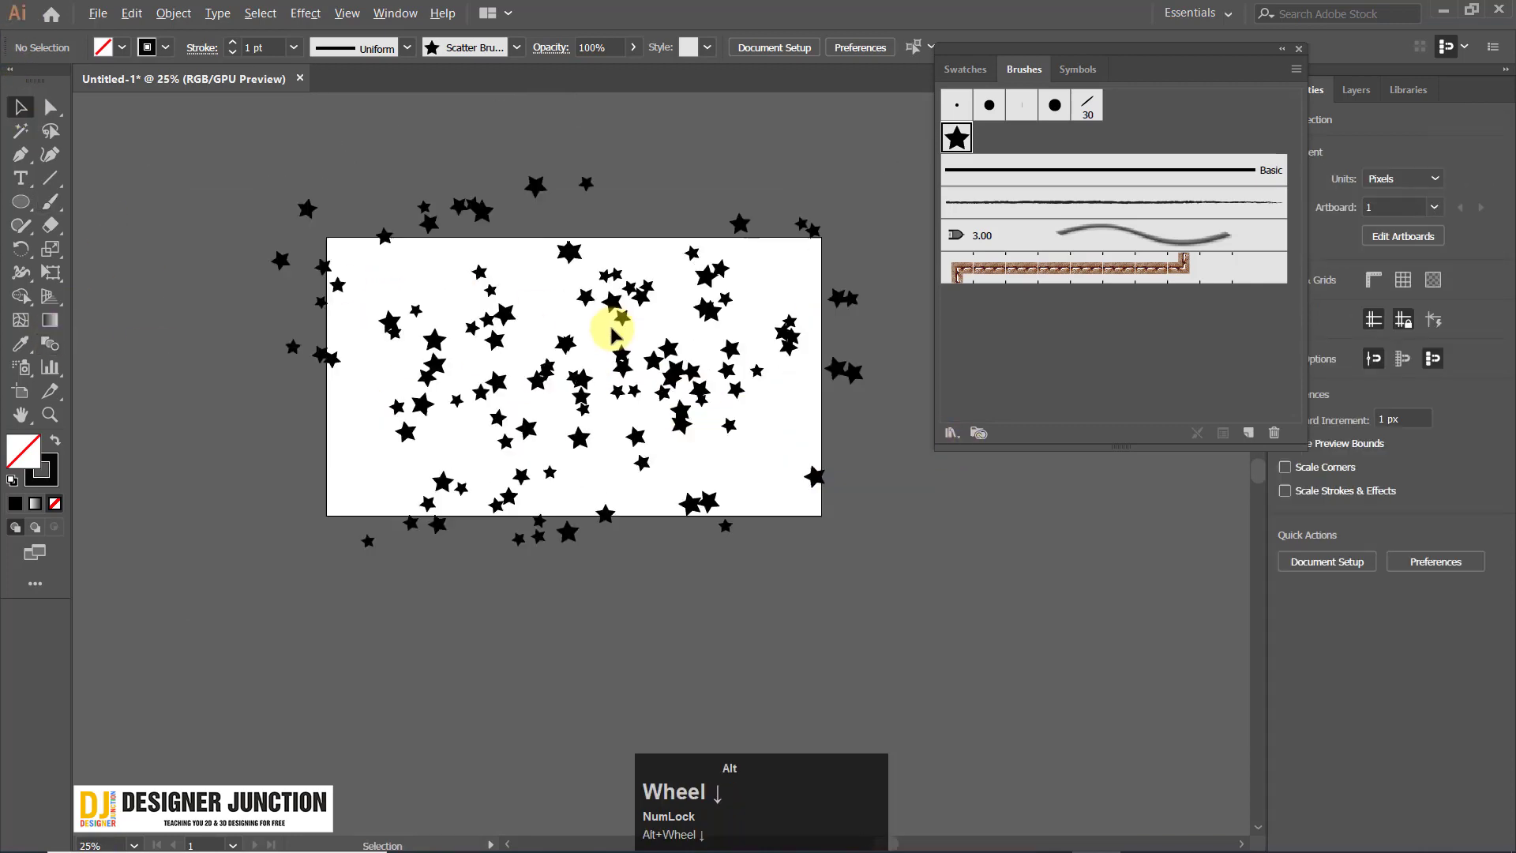
left_click_drag(261, 125, 1152, 628)
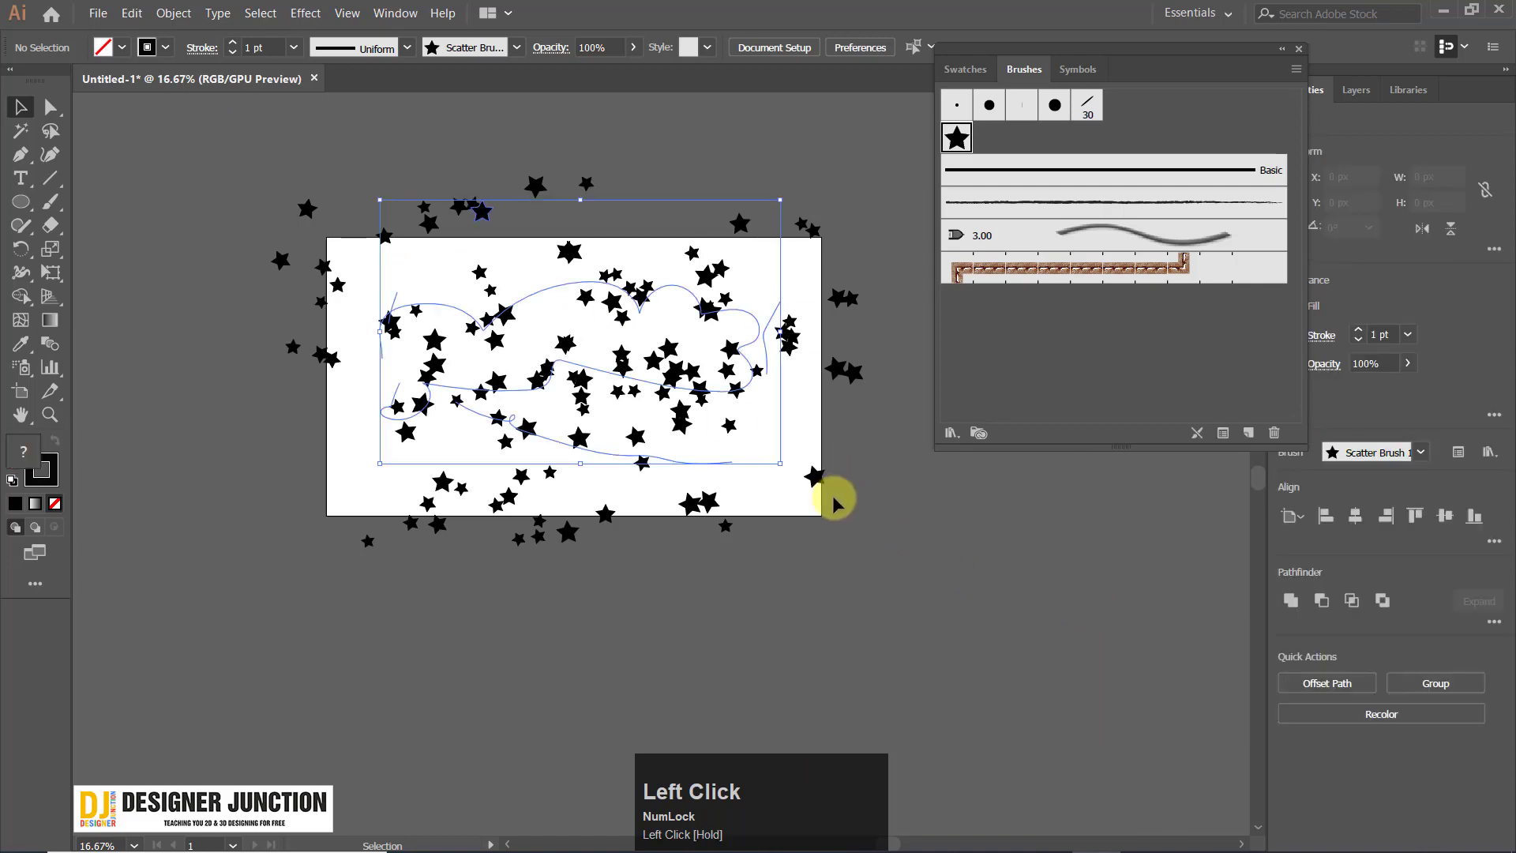
scroll(775, 383, "up", 1)
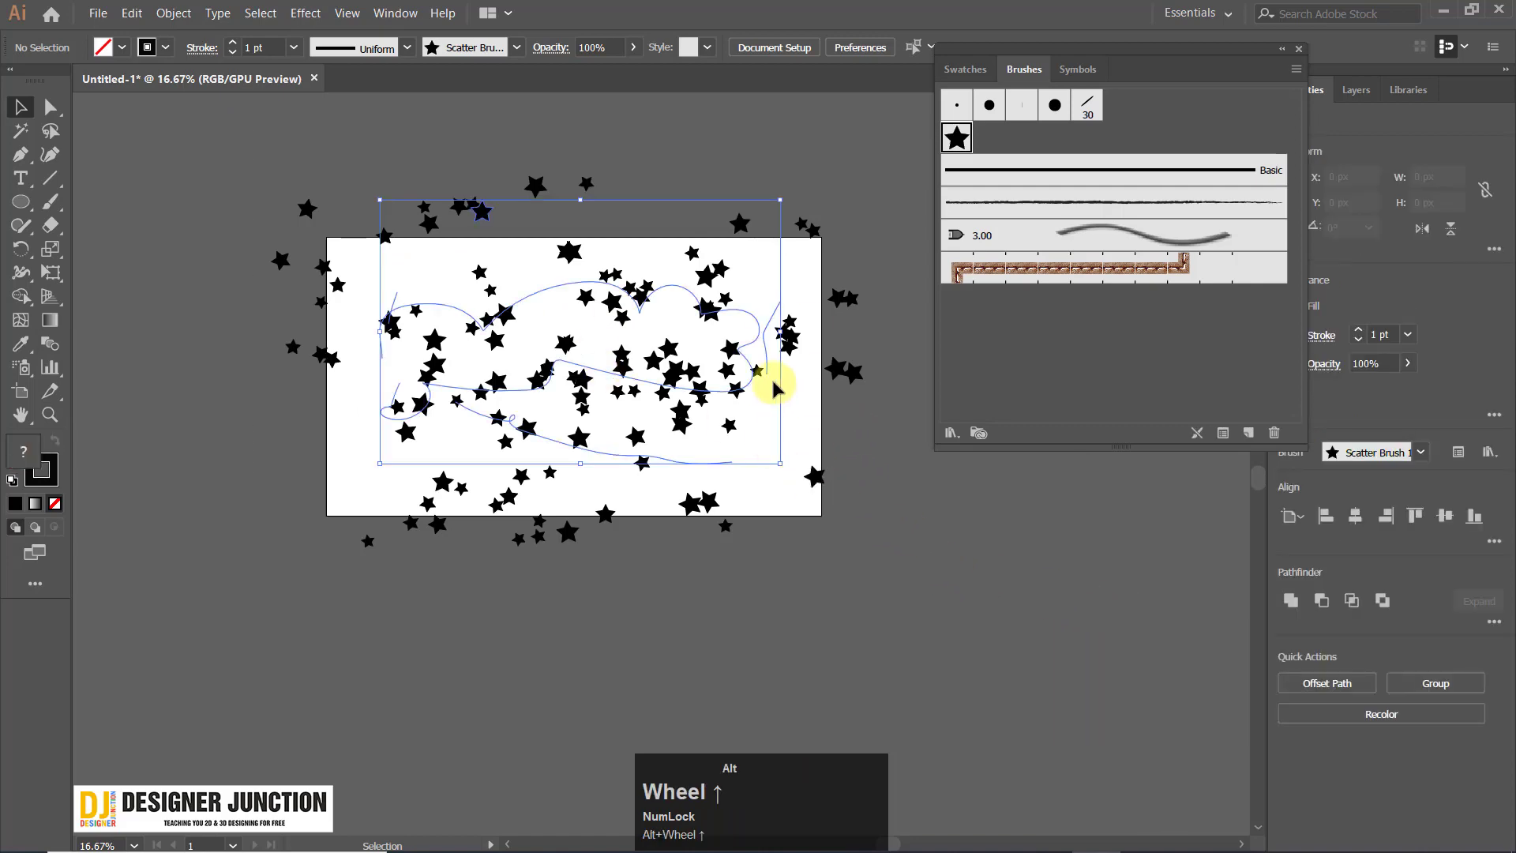
left_click(918, 556)
left_click_drag(249, 141, 891, 622)
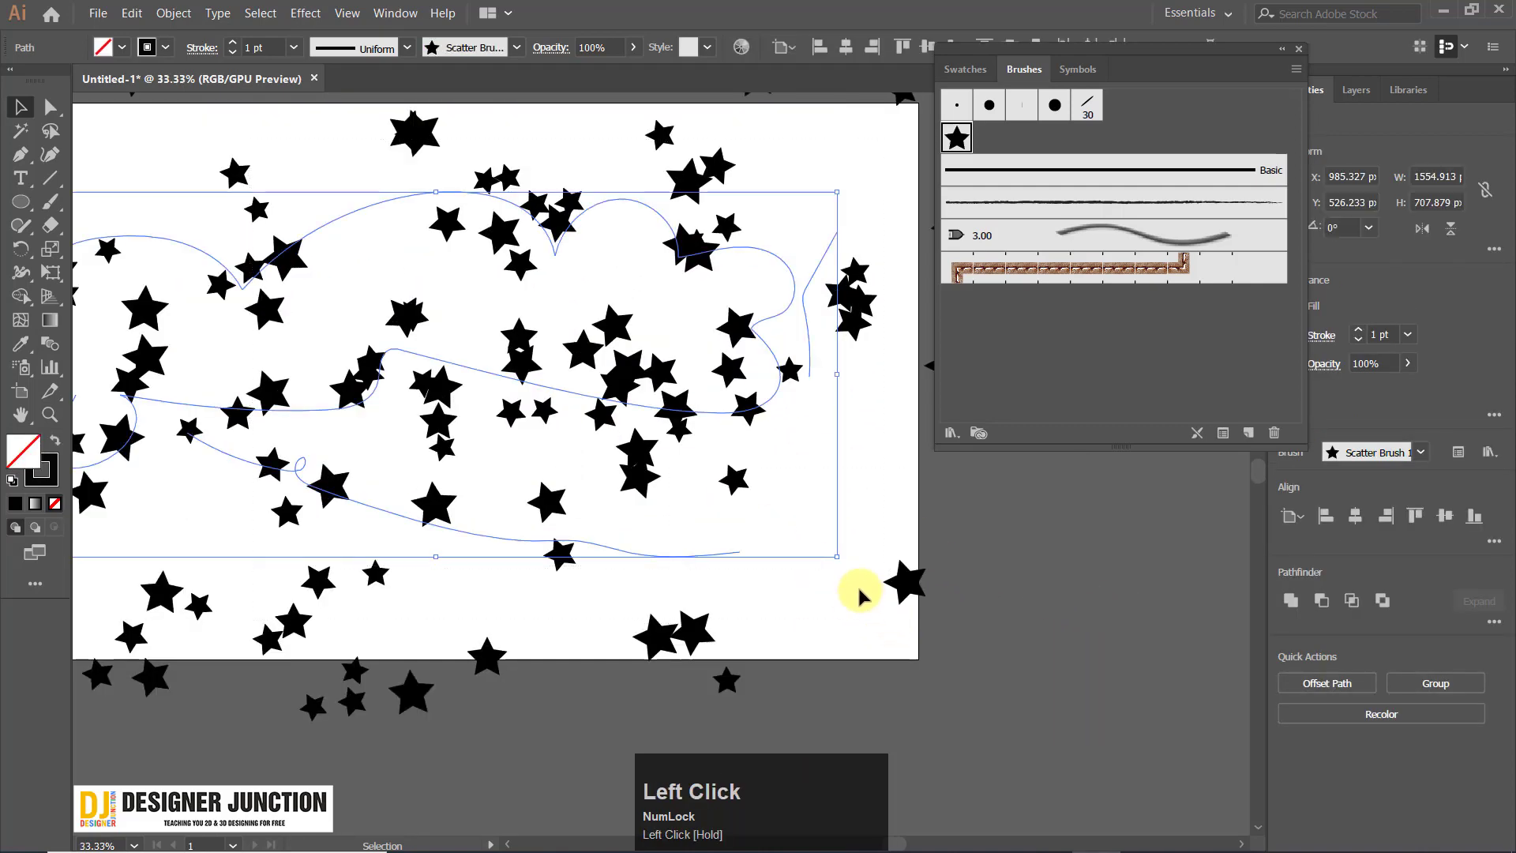
scroll(860, 596, "down", 1)
key("Delete")
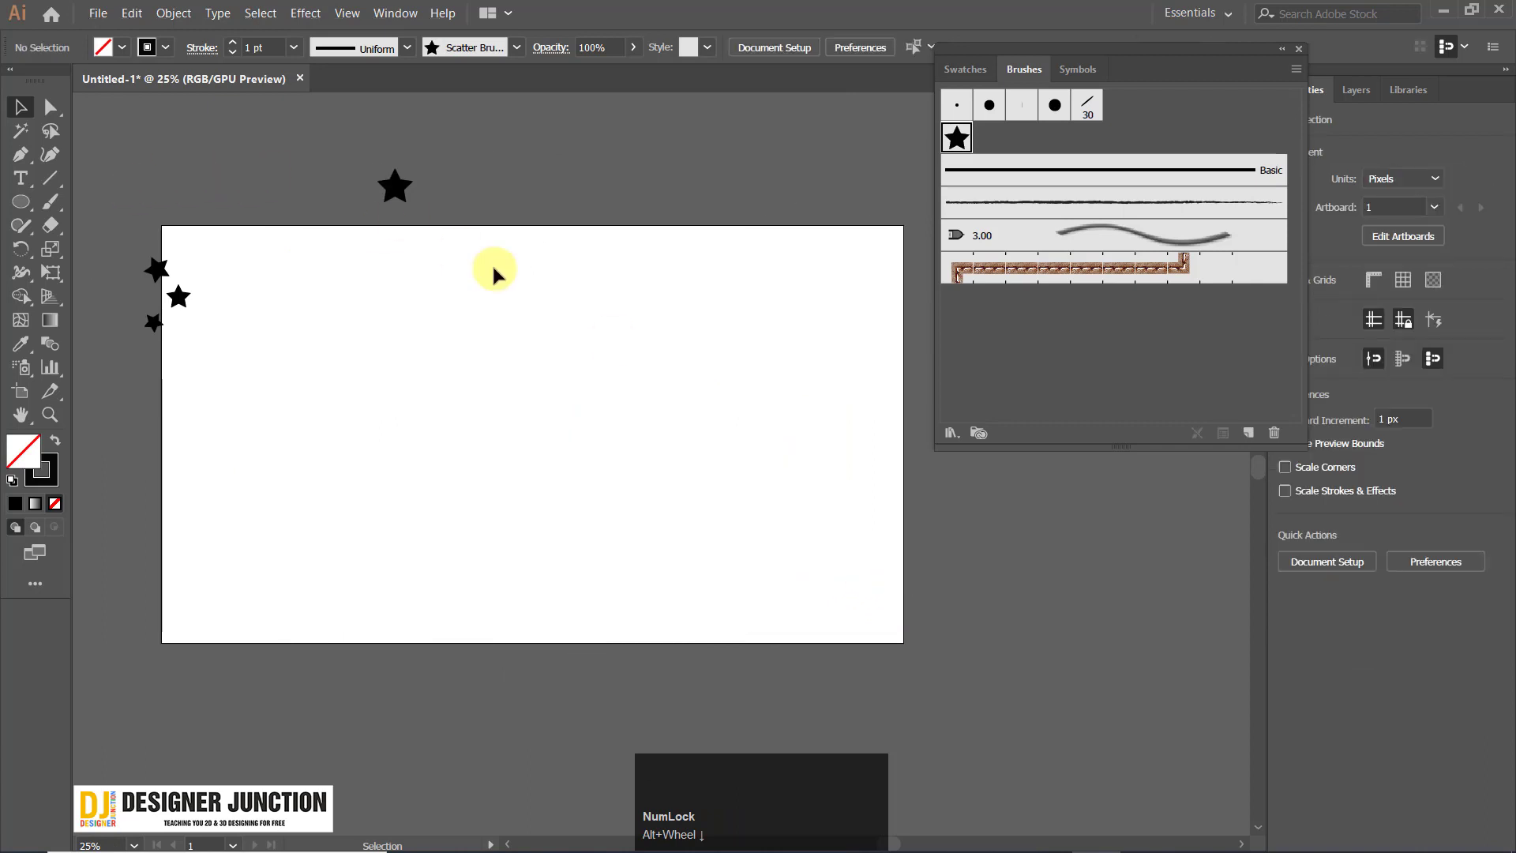
Delete the leftover stars along the artboard's left edge, keeping the single star above the artboard.
scroll(494, 271, "down", 1)
left_click_drag(208, 140, 446, 379)
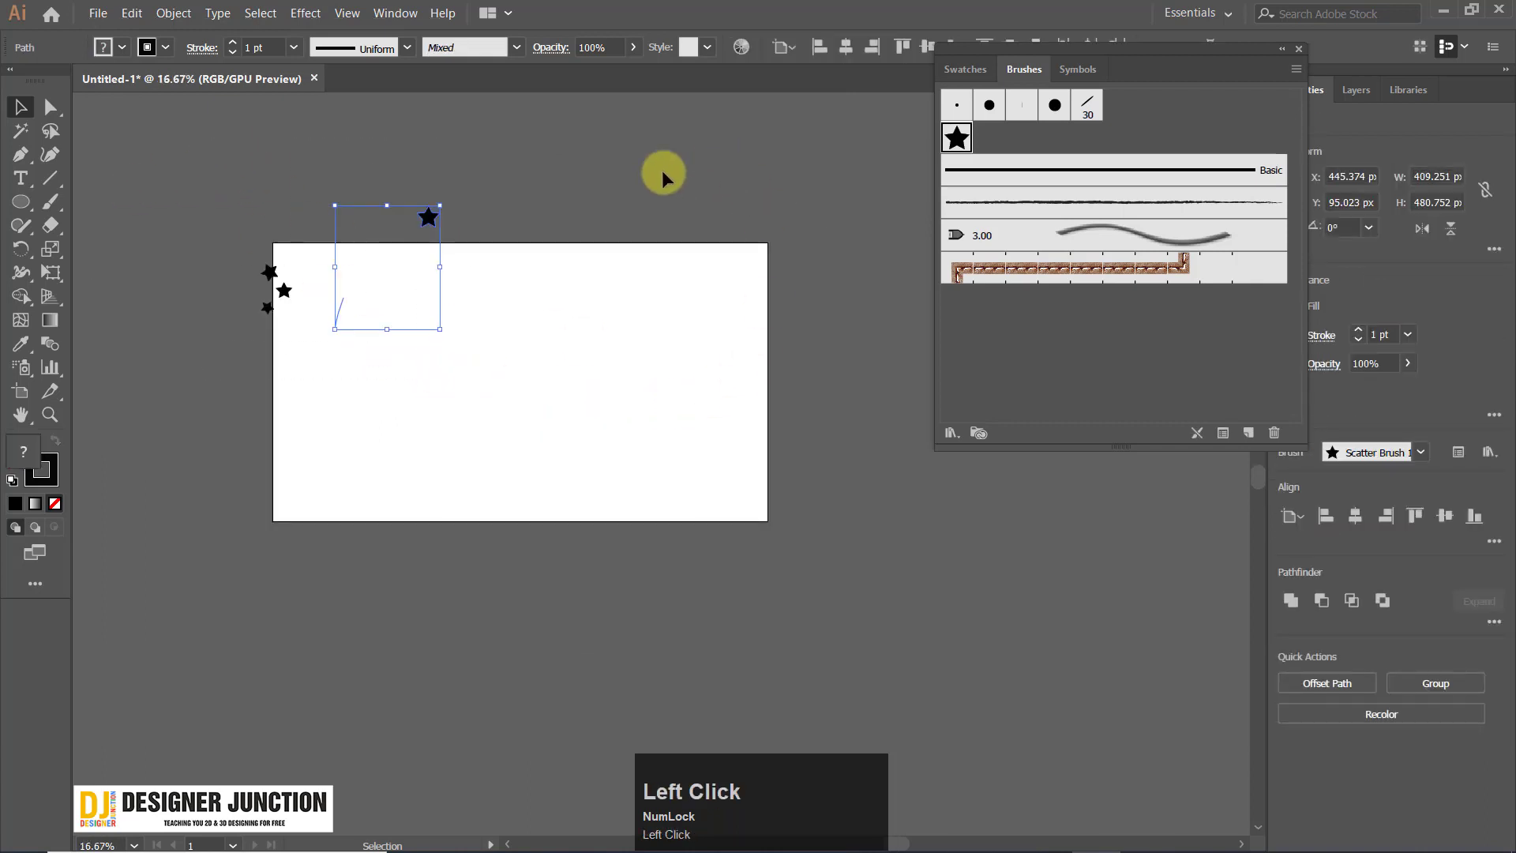
left_click(221, 207)
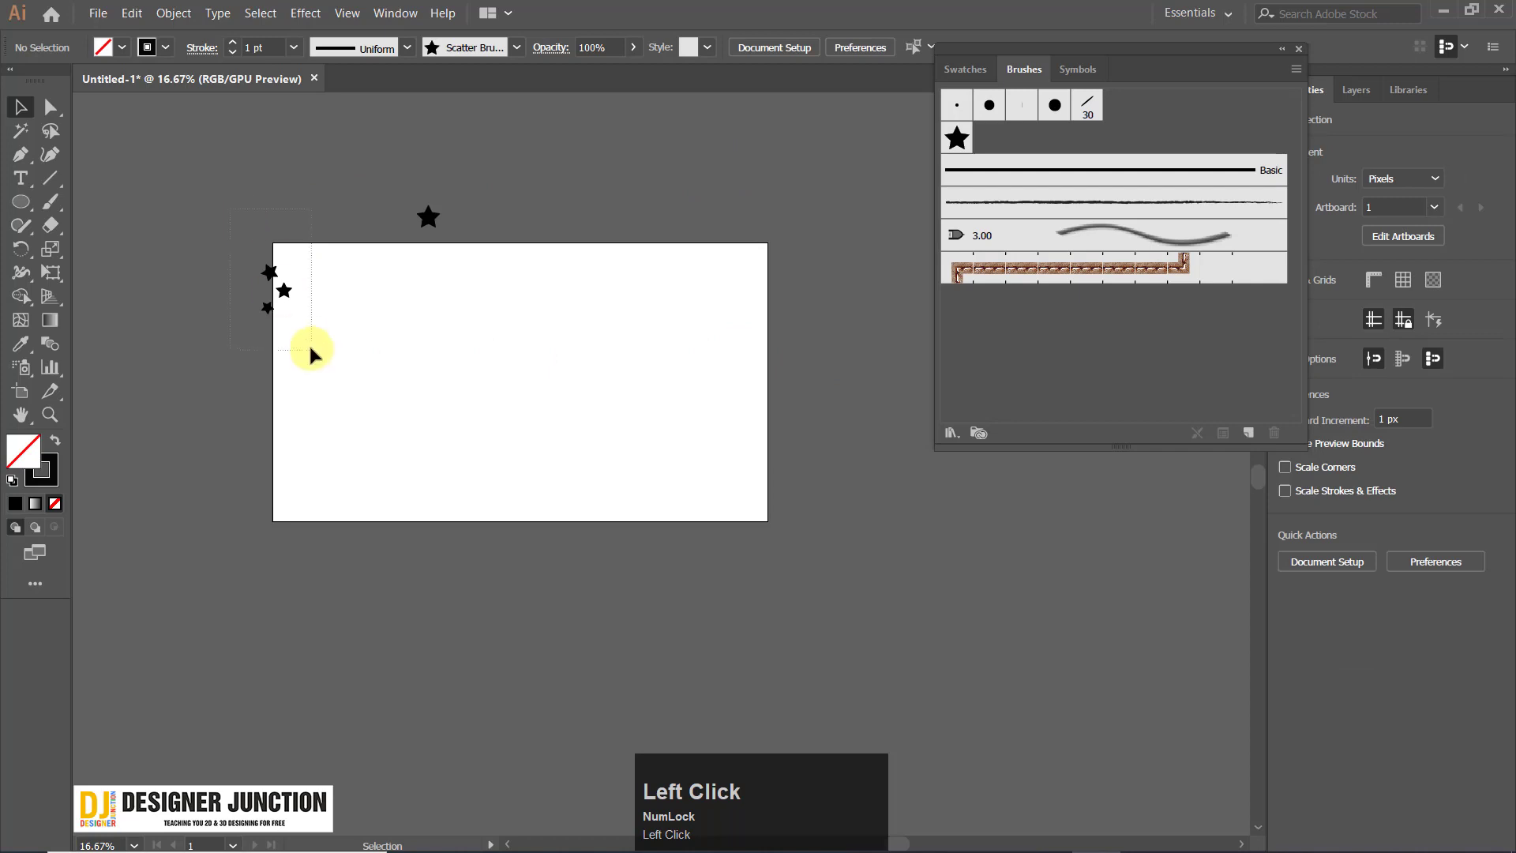
left_click_drag(270, 271, 382, 358)
Open the New Brush dialog to view the available brush types, cancel it and deselect the star.
left_click(1248, 432)
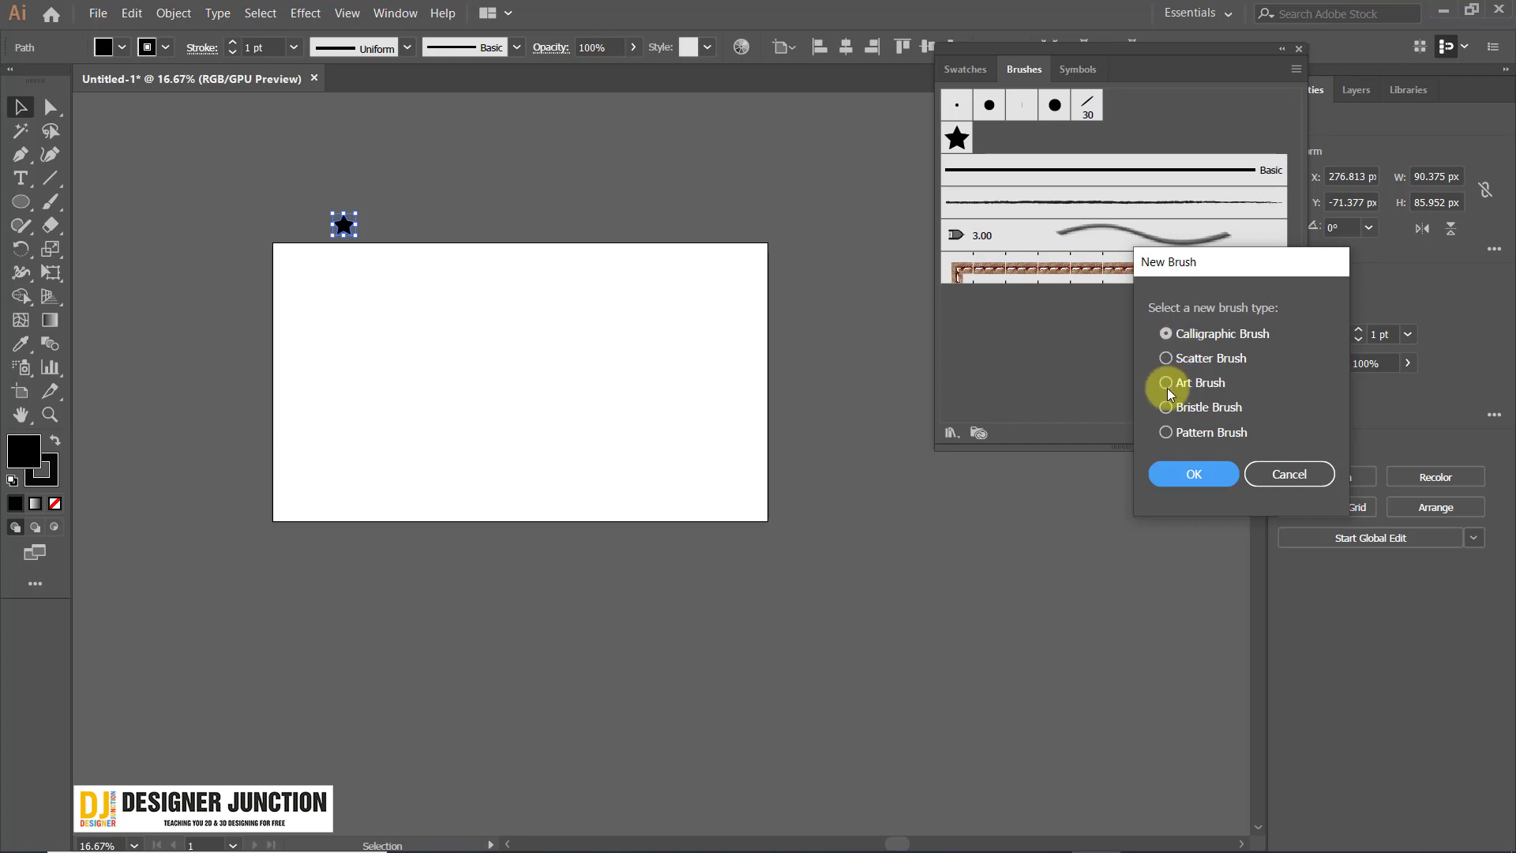
left_click(1309, 481)
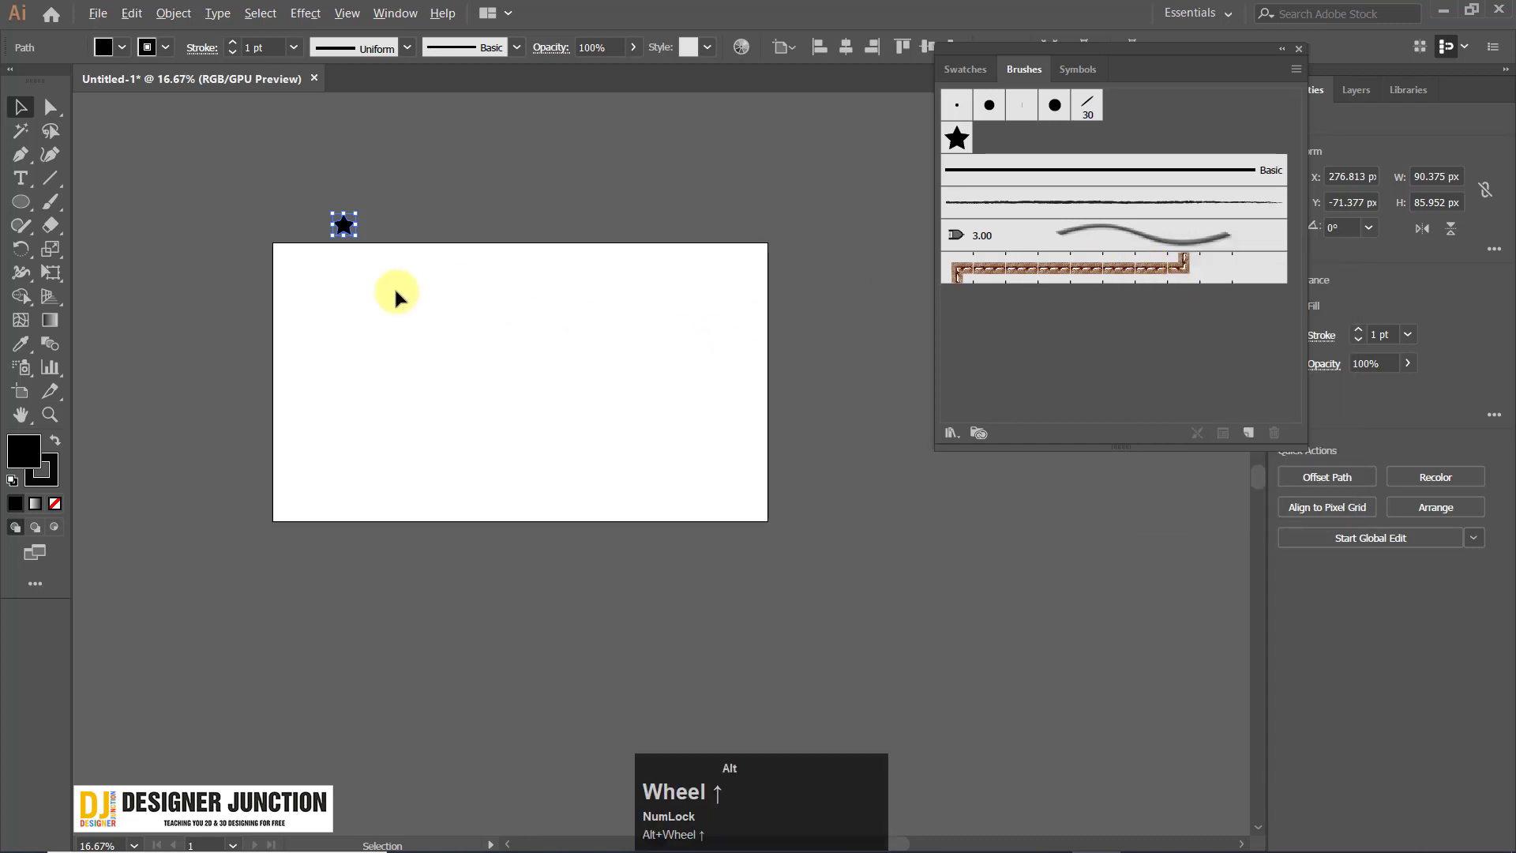
scroll(396, 293, "up", 1)
left_click(345, 184)
left_click(498, 168)
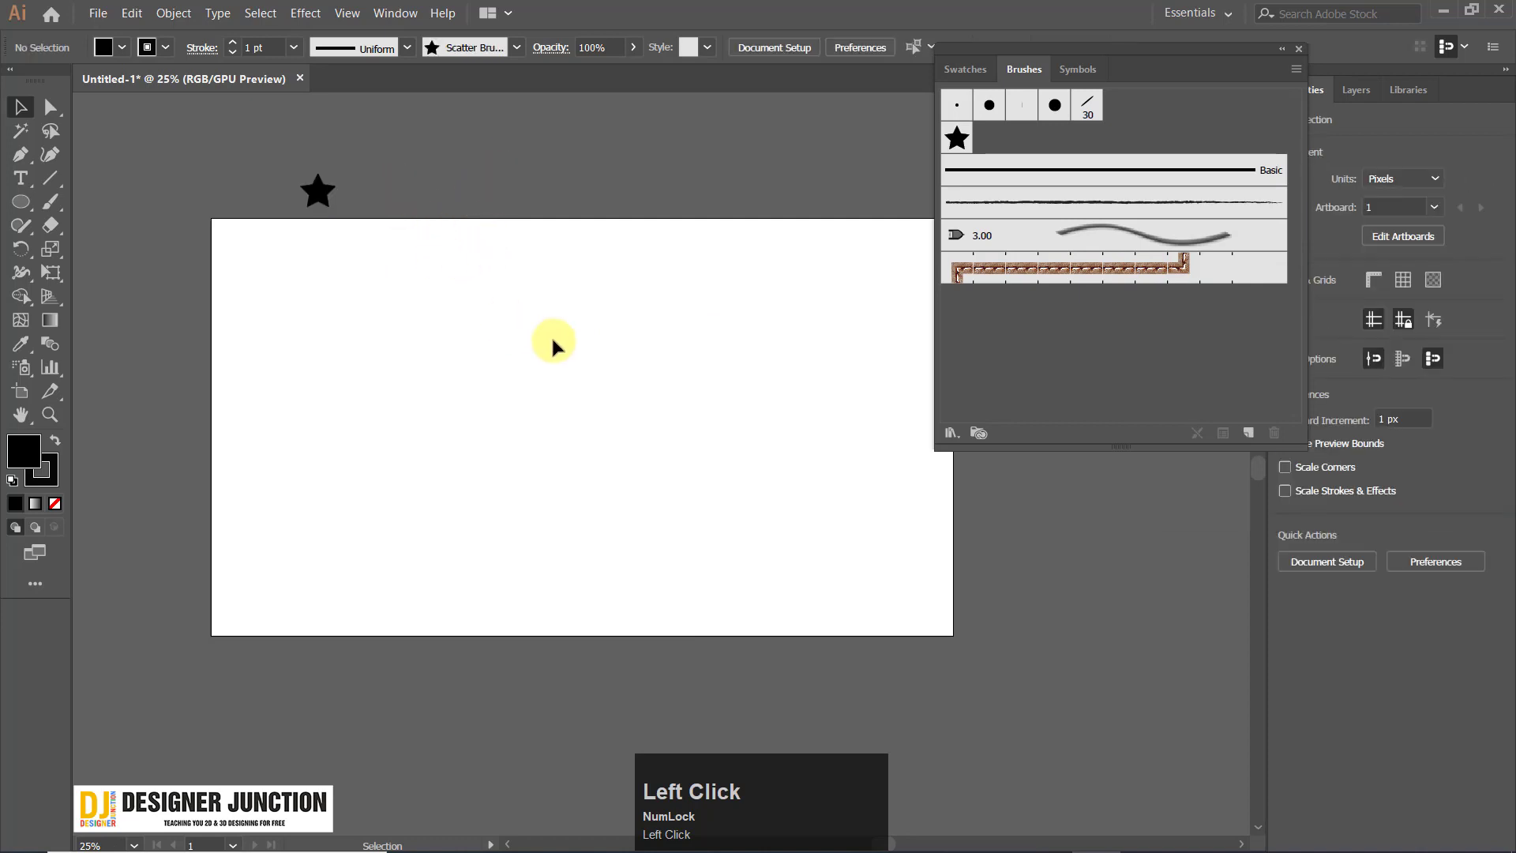
Draw a flat black ellipse about 758 px wide and 26 px high on the artboard and stretch it to about 54 px high.
scroll(450, 295, "up", 1)
left_click(20, 202)
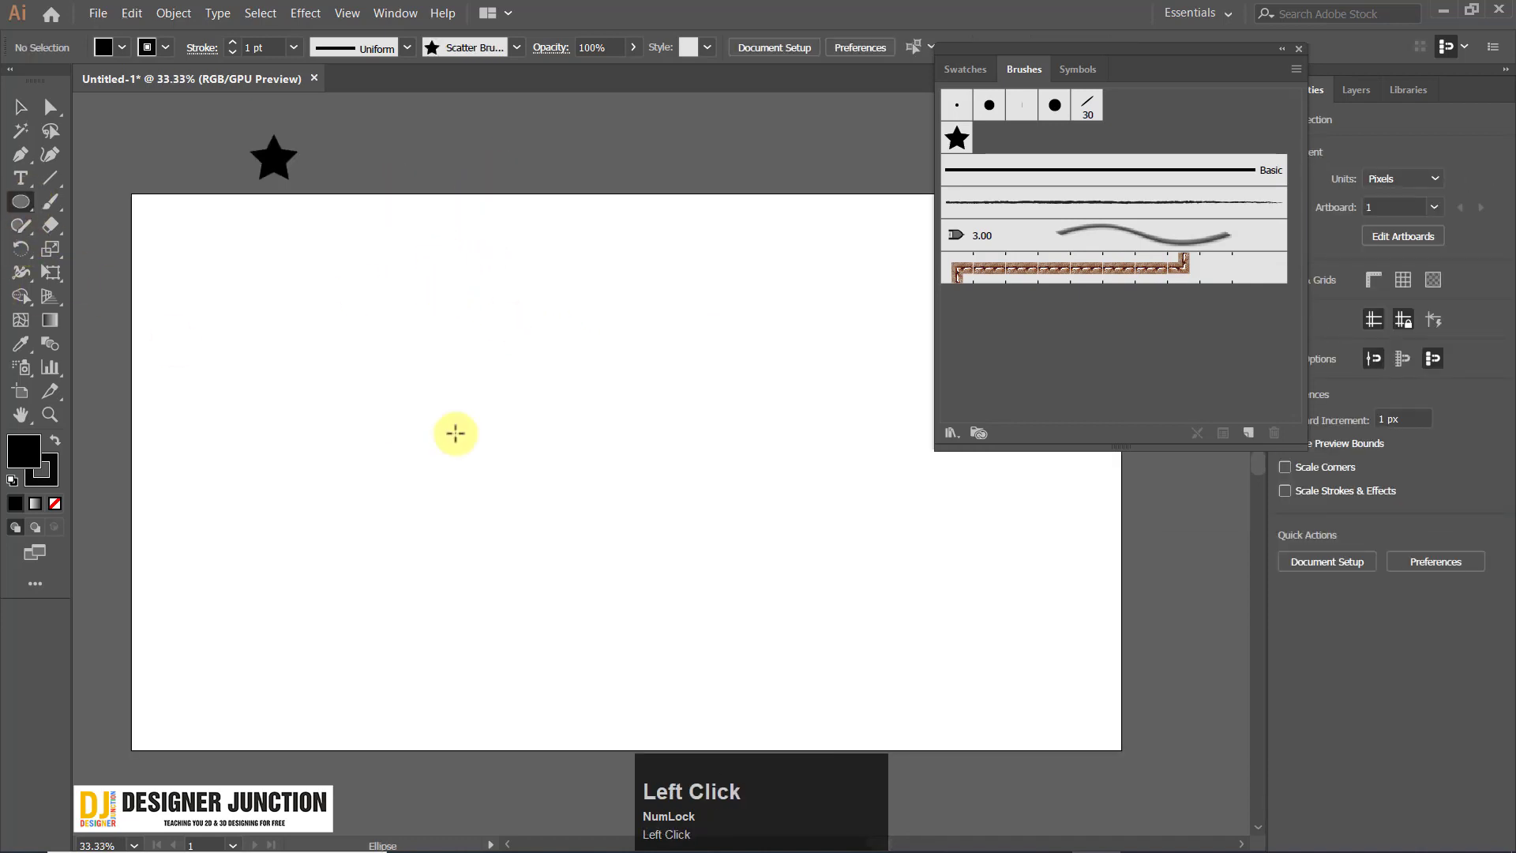
mouse_move(308, 333)
left_mouse_down()
mouse_move(623, 416)
mouse_move(700, 345)
left_mouse_up()
left_click(505, 314)
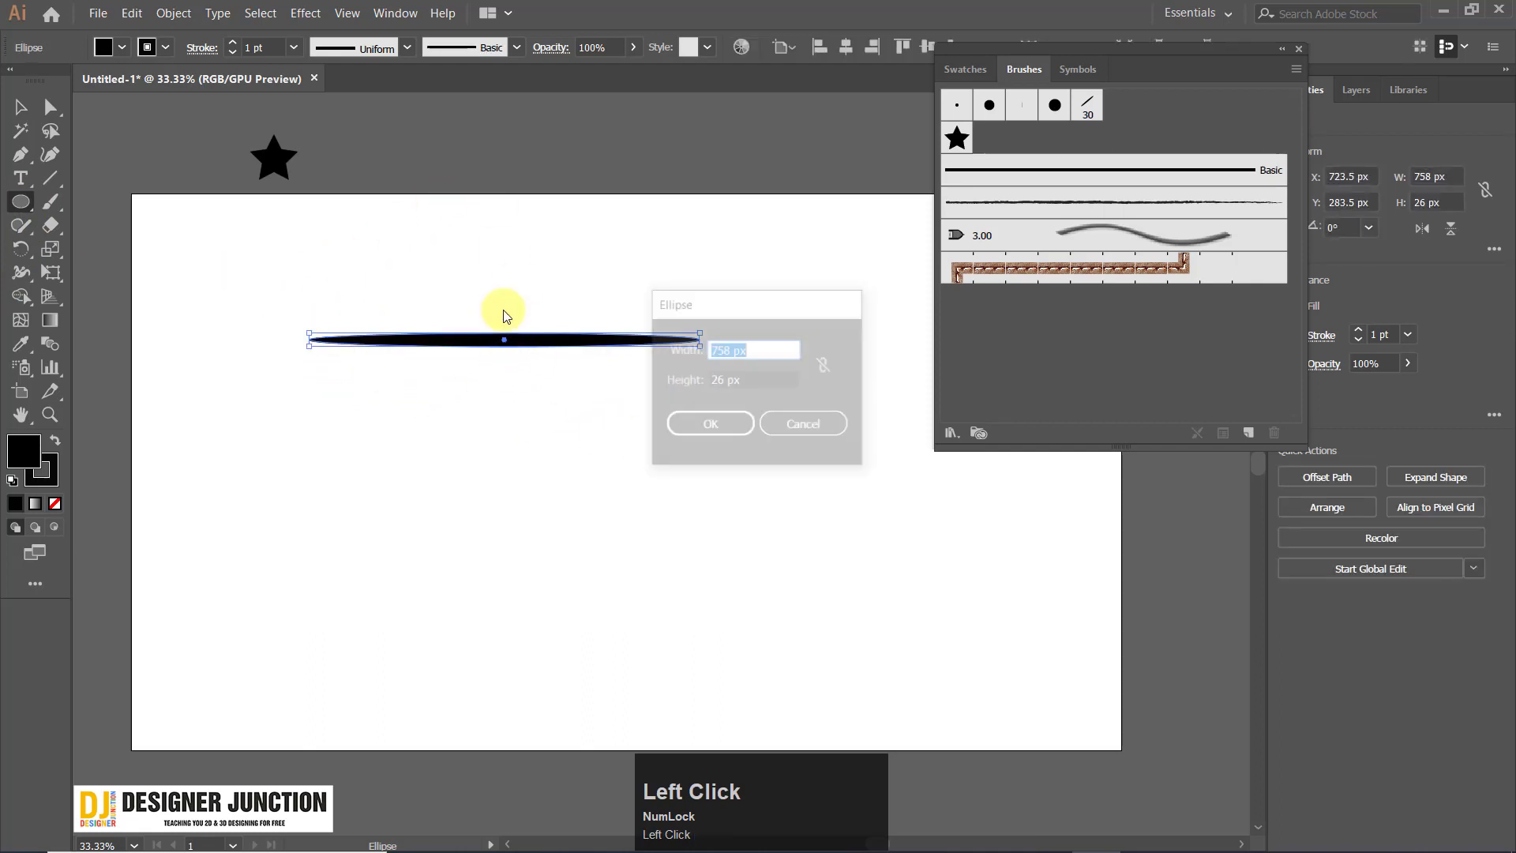
left_click(803, 424)
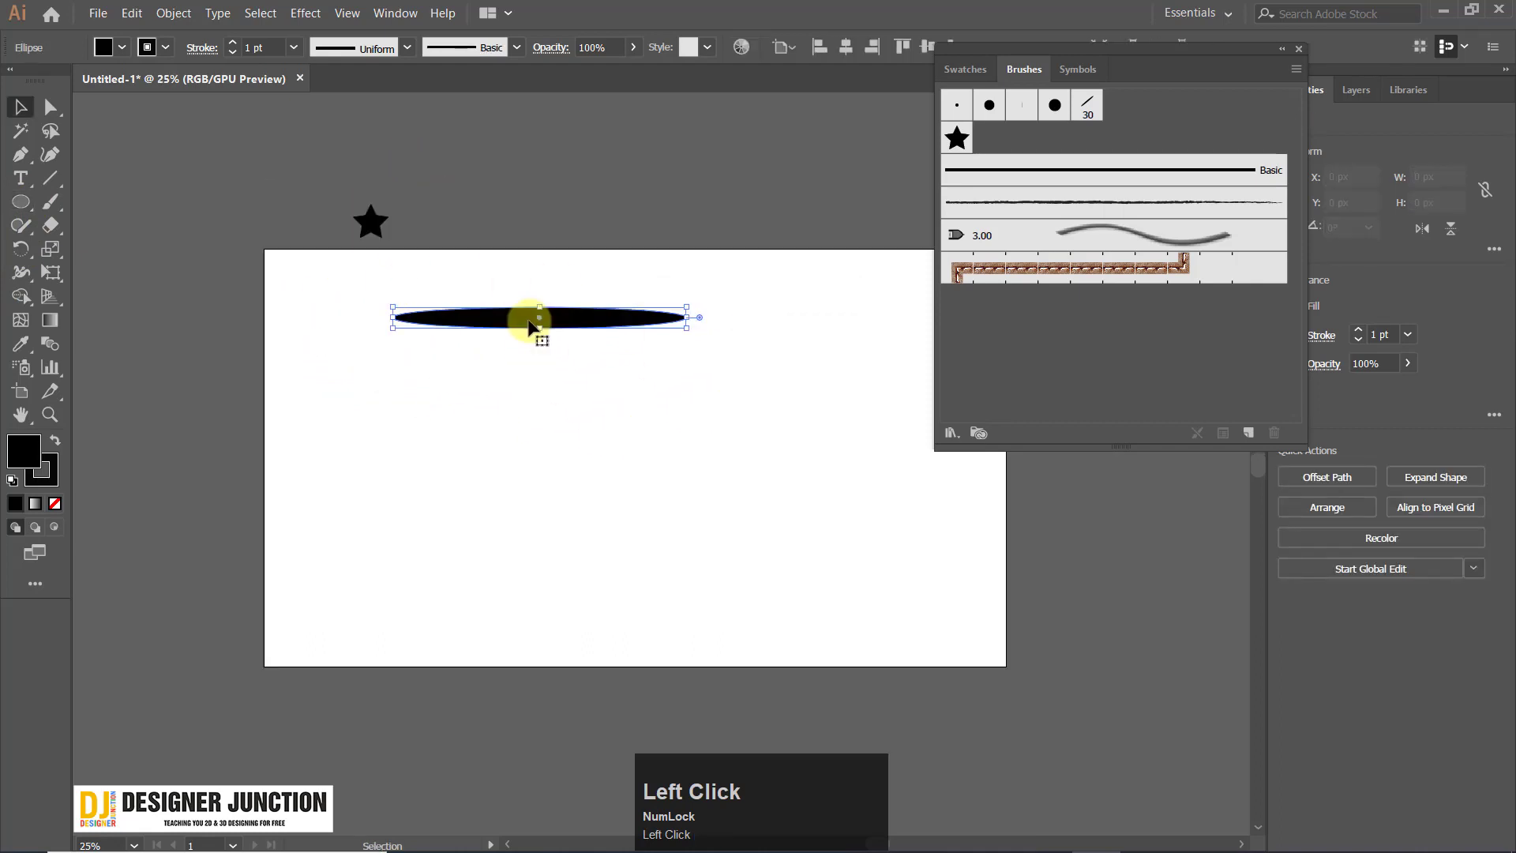
Create a new Art Brush from the flat ellipse.
mouse_move(524, 322)
left_mouse_down()
mouse_move(1149, 447)
mouse_move(1118, 353)
left_mouse_up()
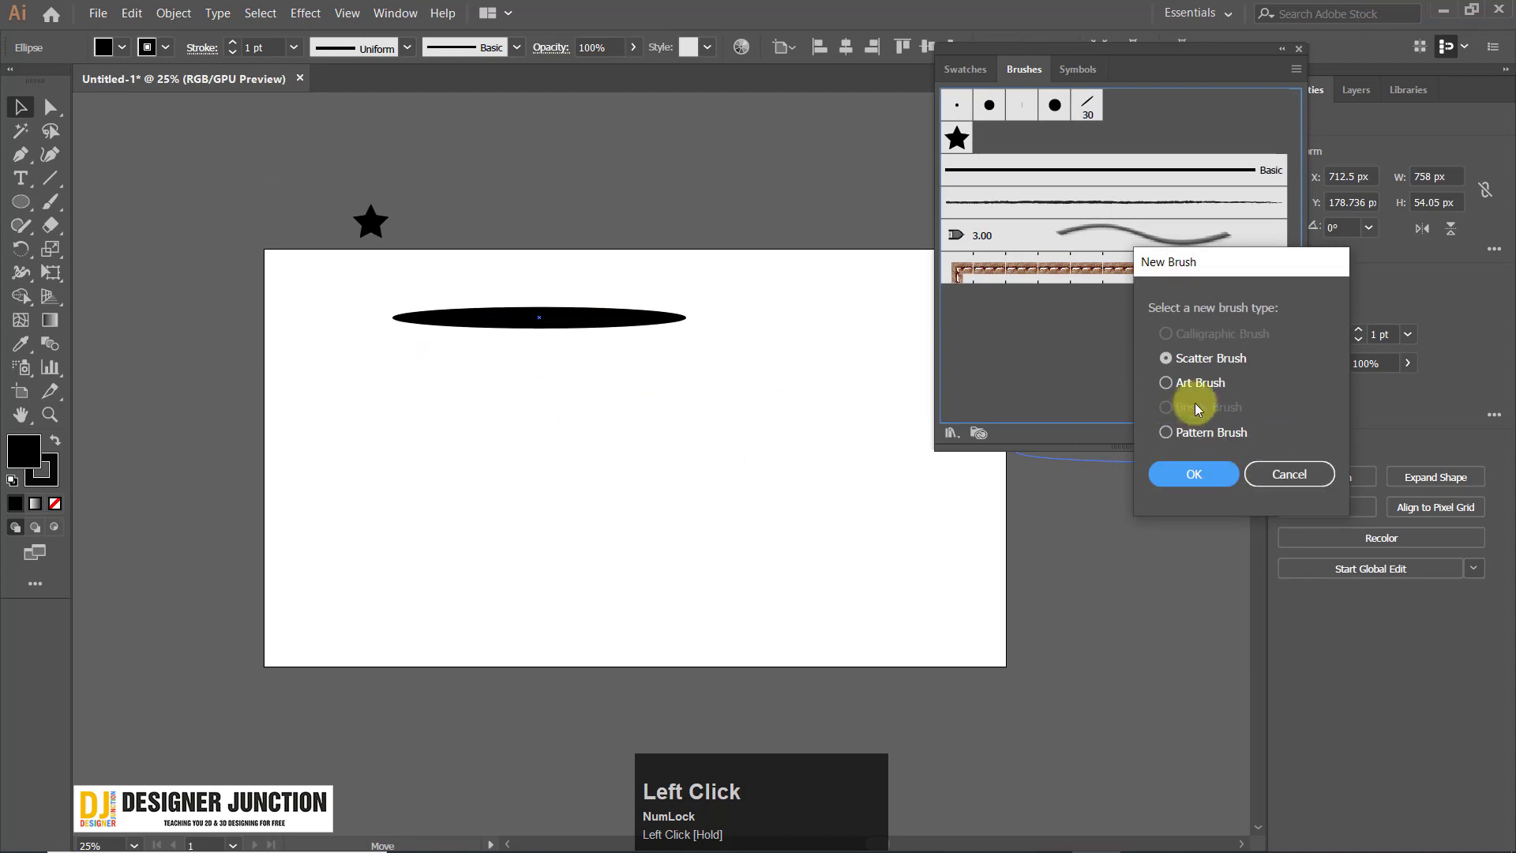
left_click(1186, 383)
left_click(1194, 473)
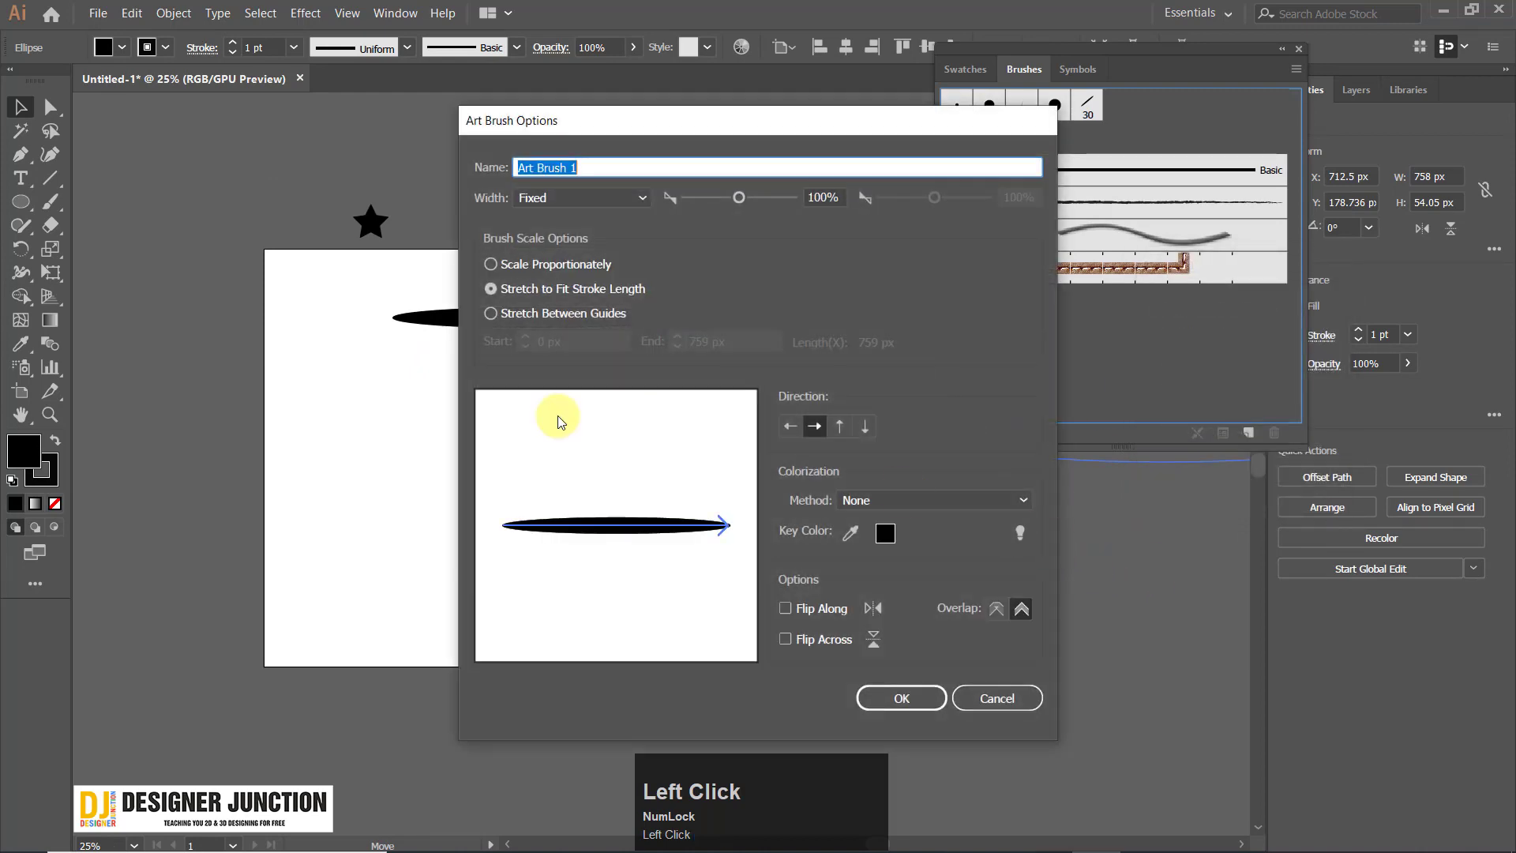
Move the Art Brush Options dialog clear of the ellipse and examine the Width options, keeping Fixed.
left_click_drag(623, 127, 945, 51)
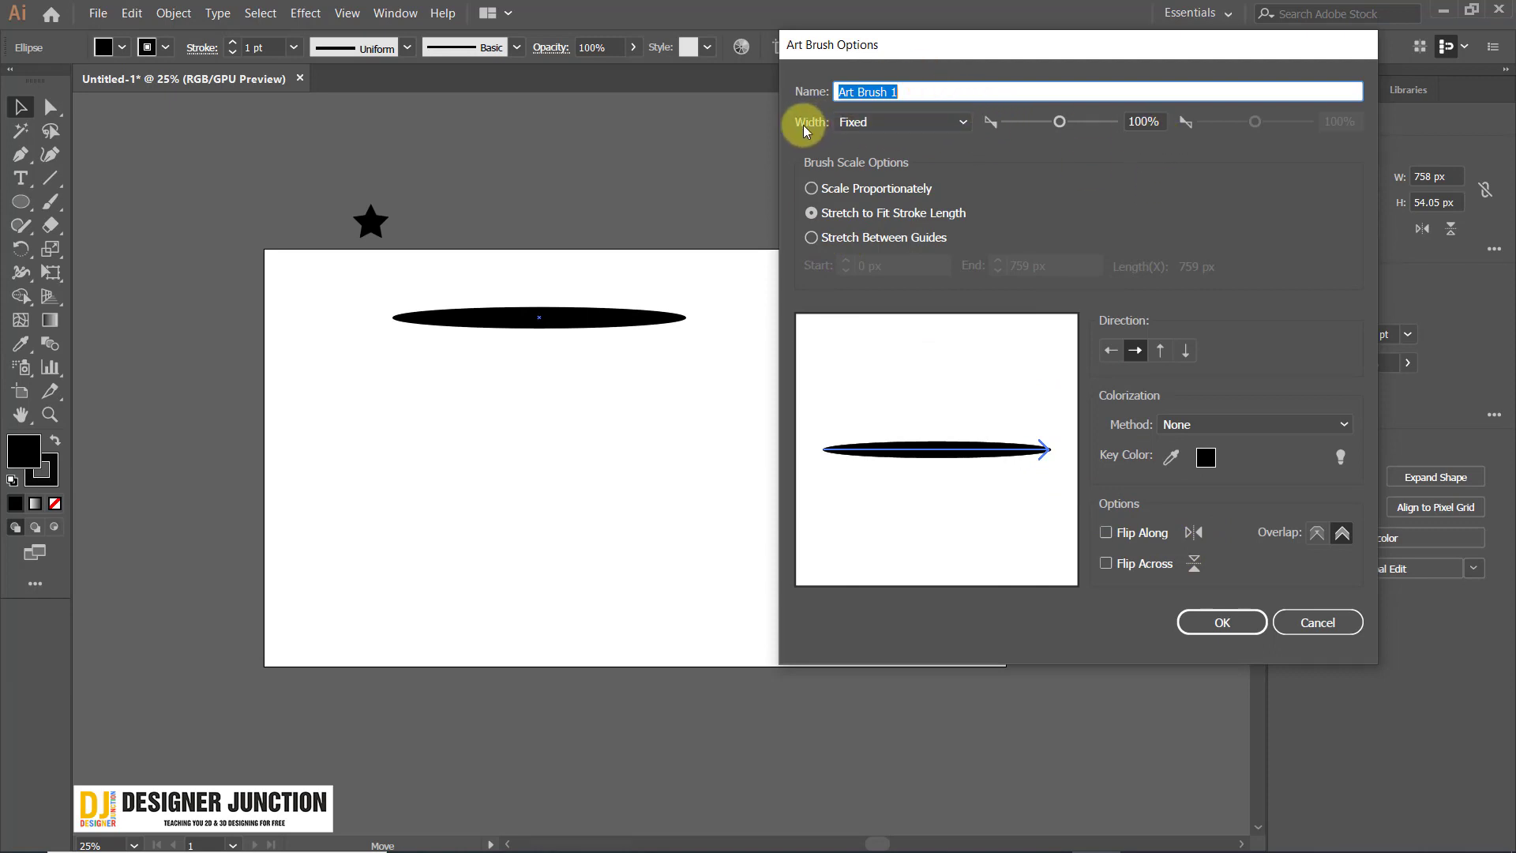
left_click(964, 122)
left_click(1053, 158)
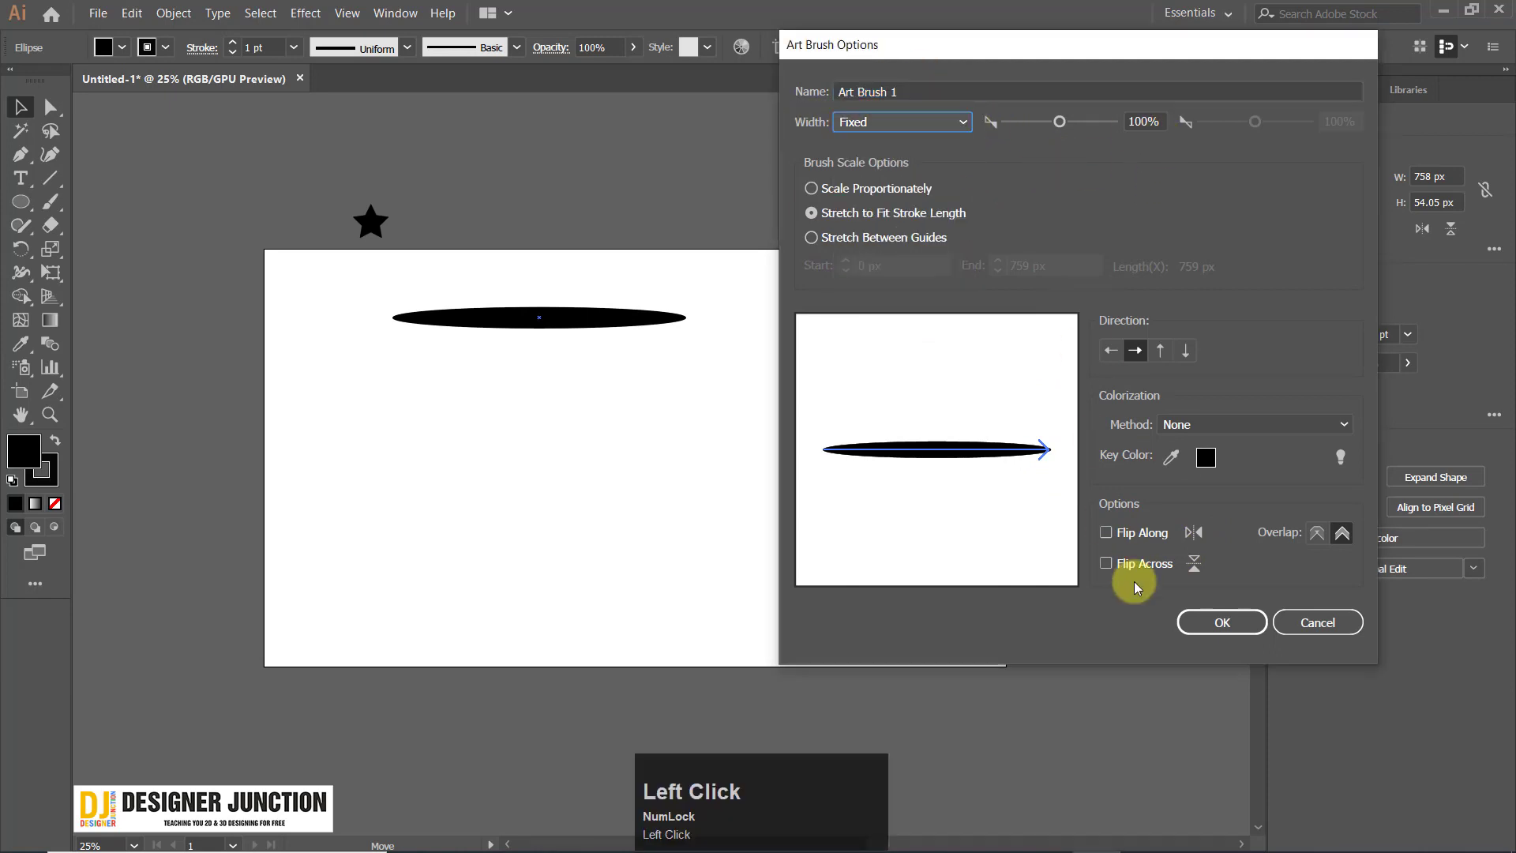
left_click(941, 120)
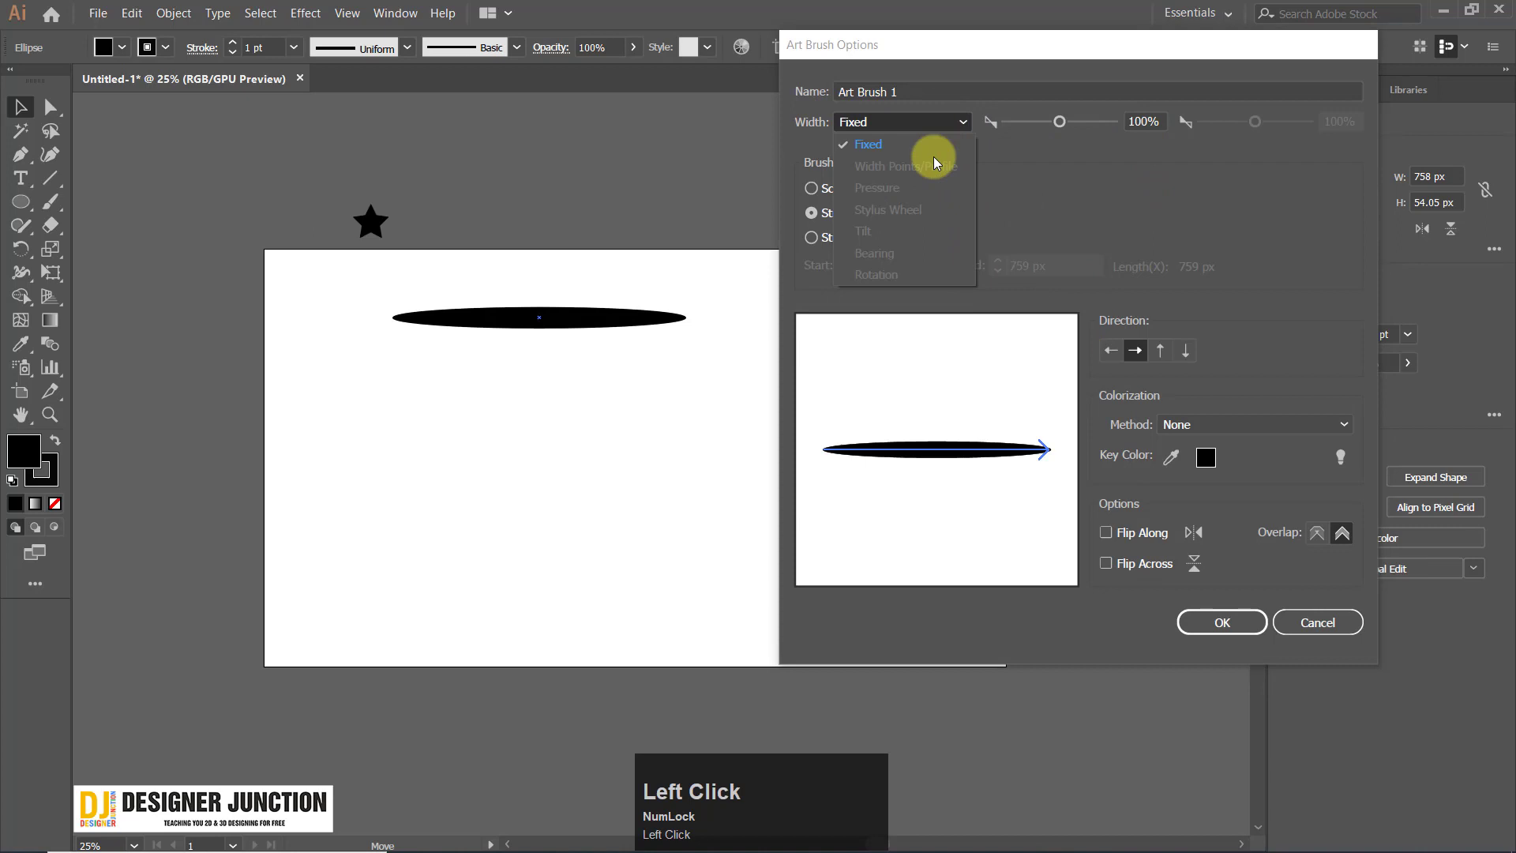
left_click(1031, 226)
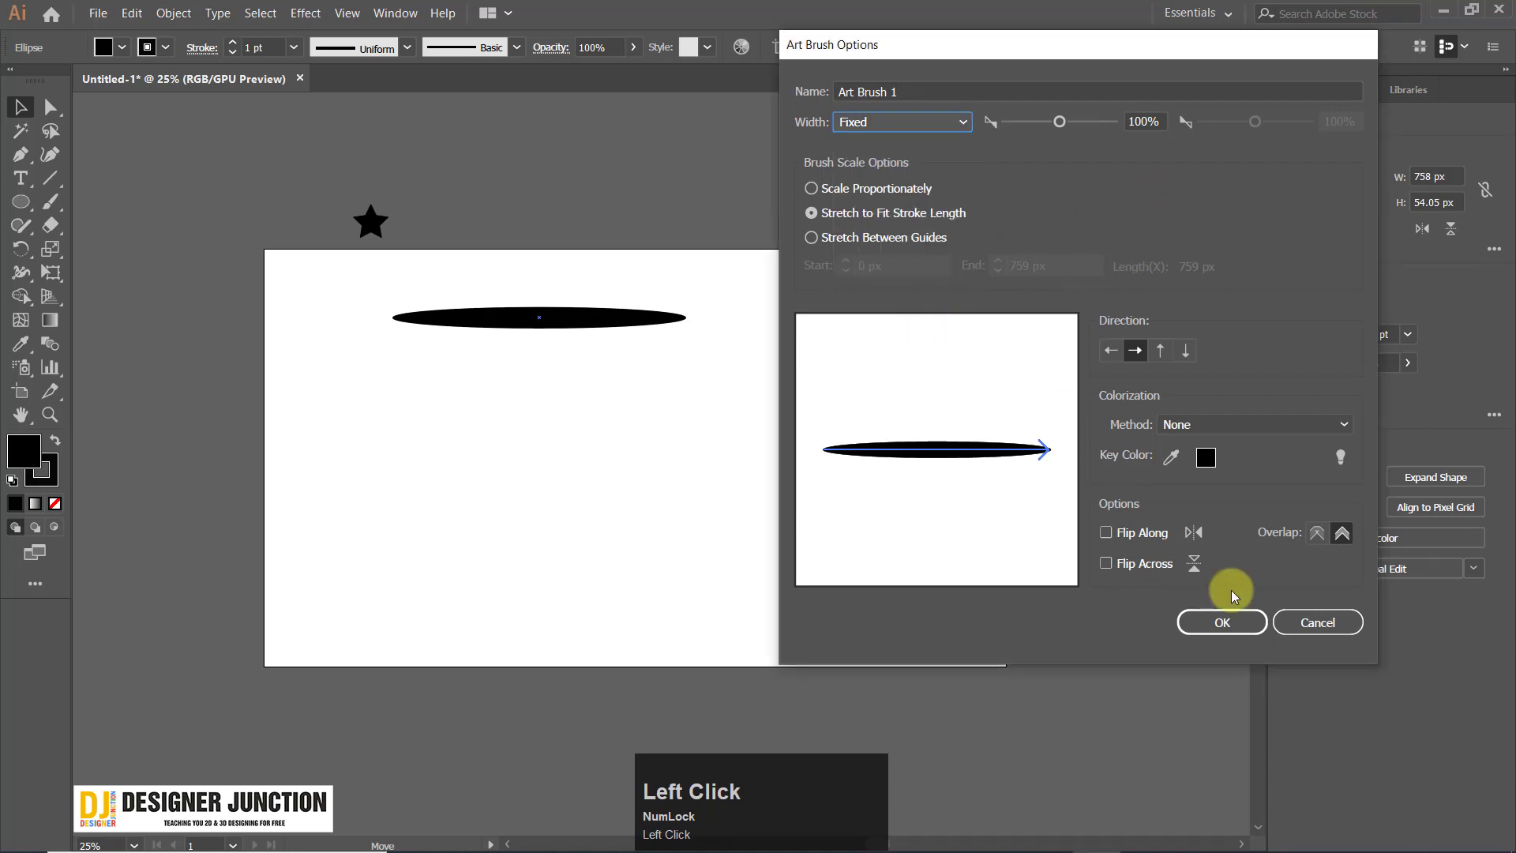
Compare the art brush's left-to-right and right-to-left stroke directions and set the direction to right-to-left.
left_click(1111, 351)
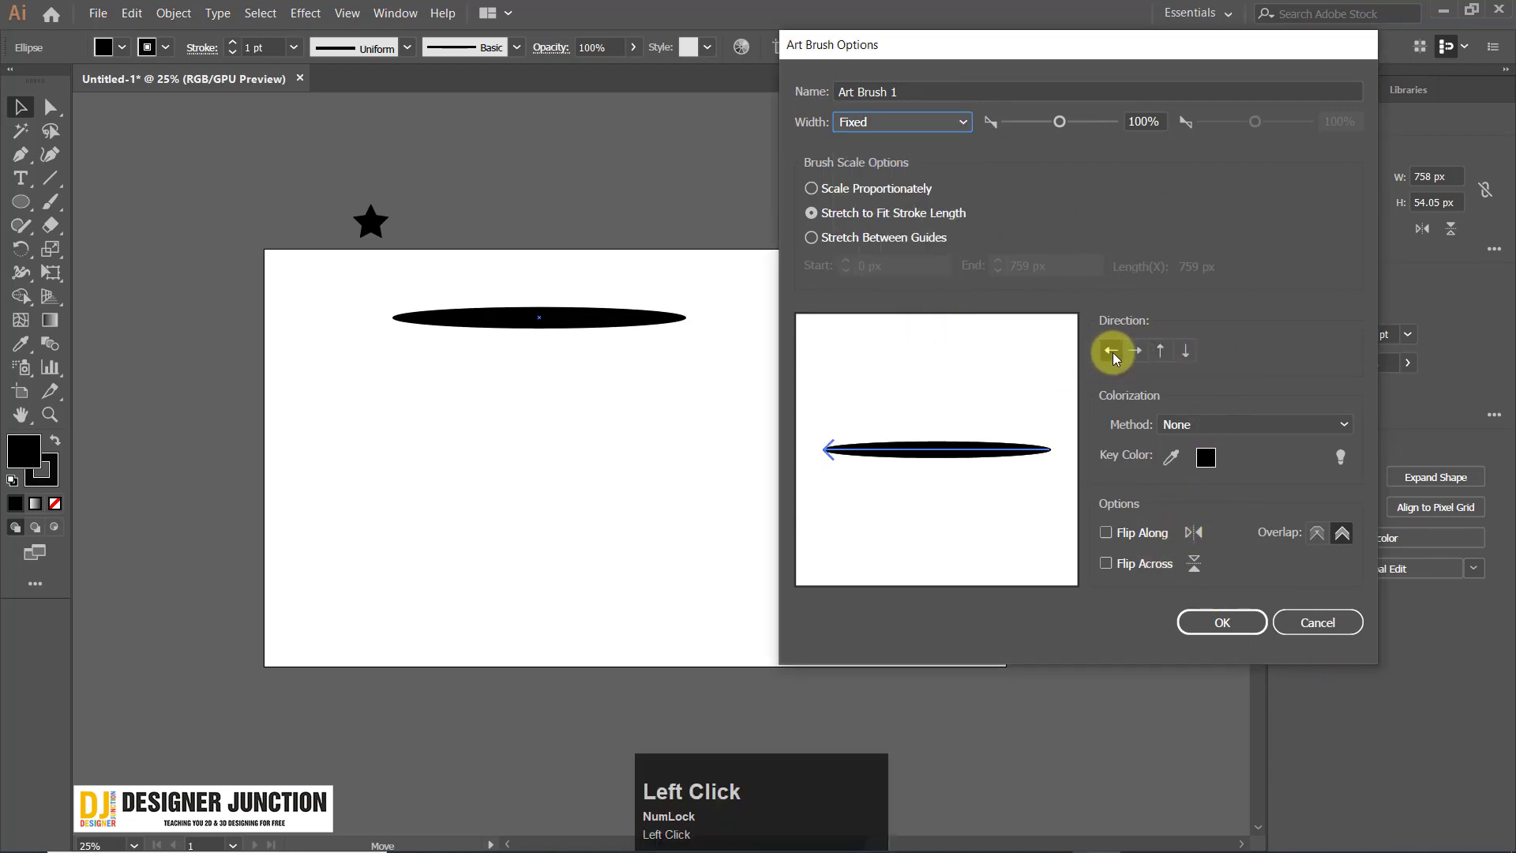
left_click(1134, 351)
left_click(1114, 348)
left_click(1141, 349)
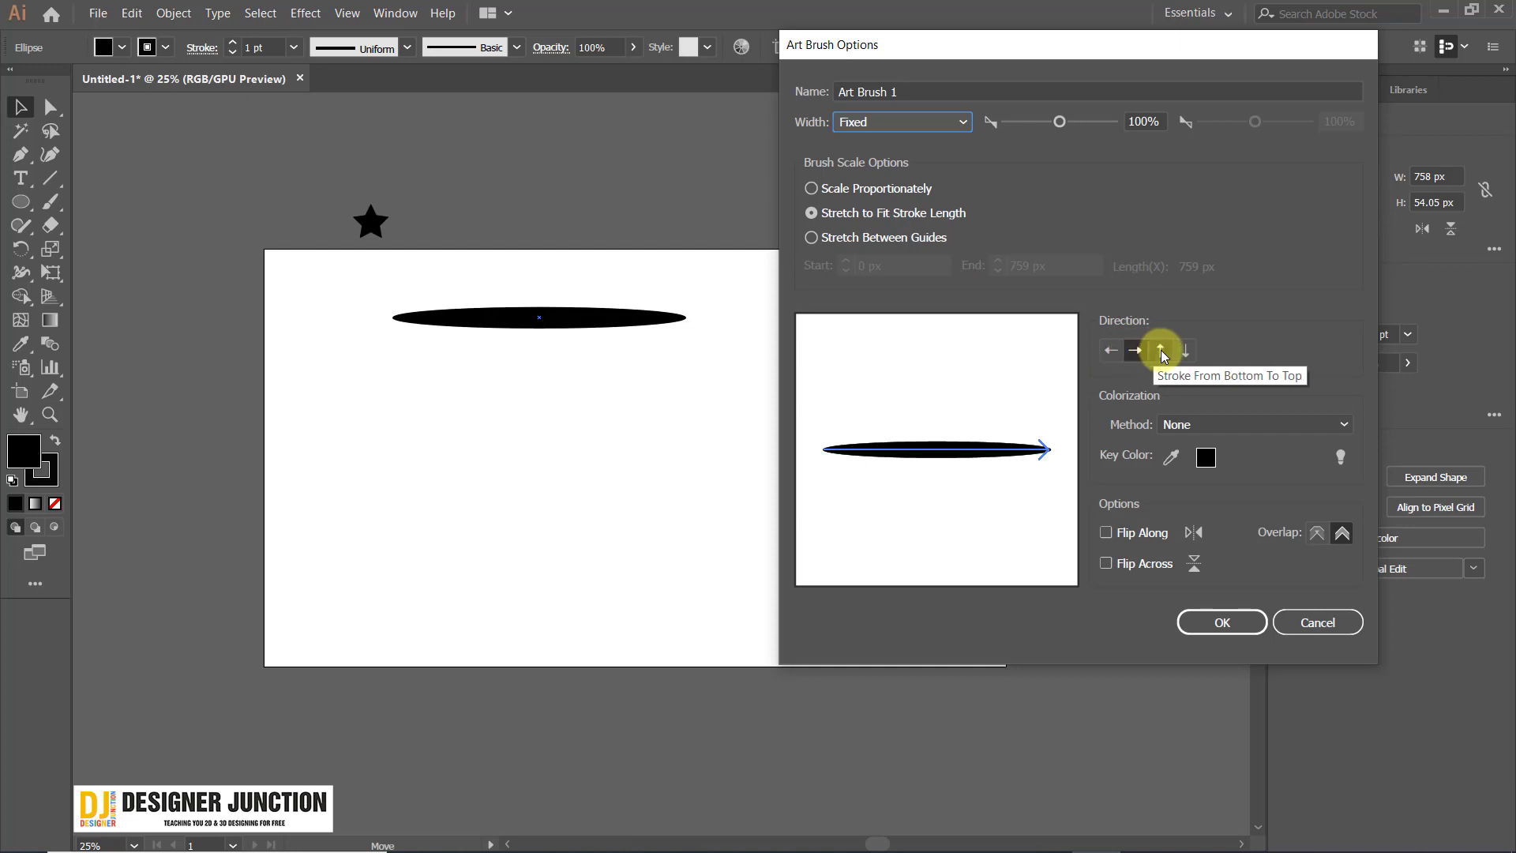
left_click(1112, 349)
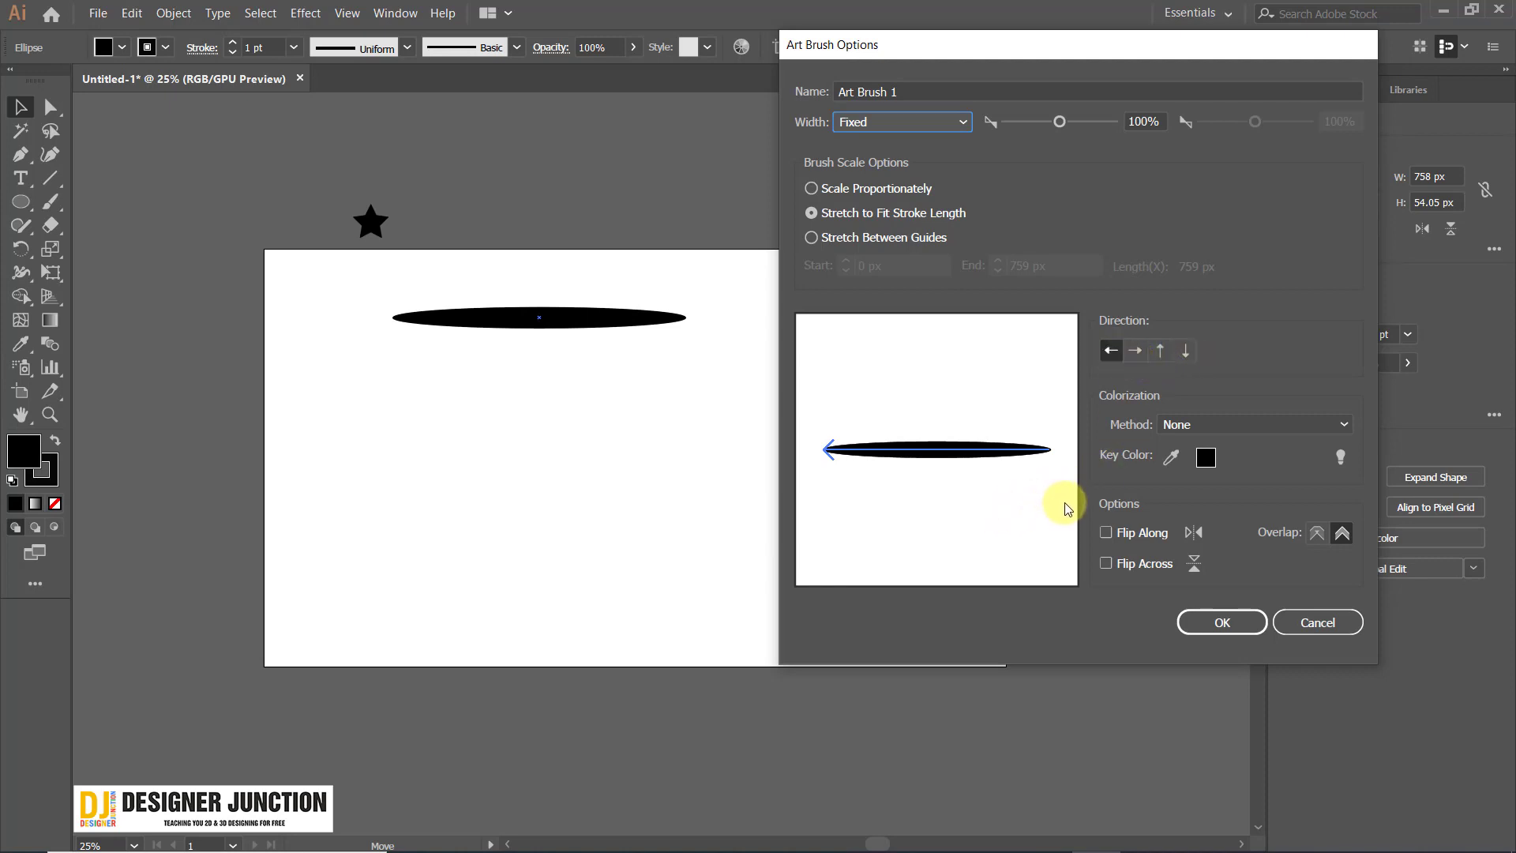
Set the art brush to run from left to right, keep colorization at None, and create the brush from the ellipse.
left_click(1135, 349)
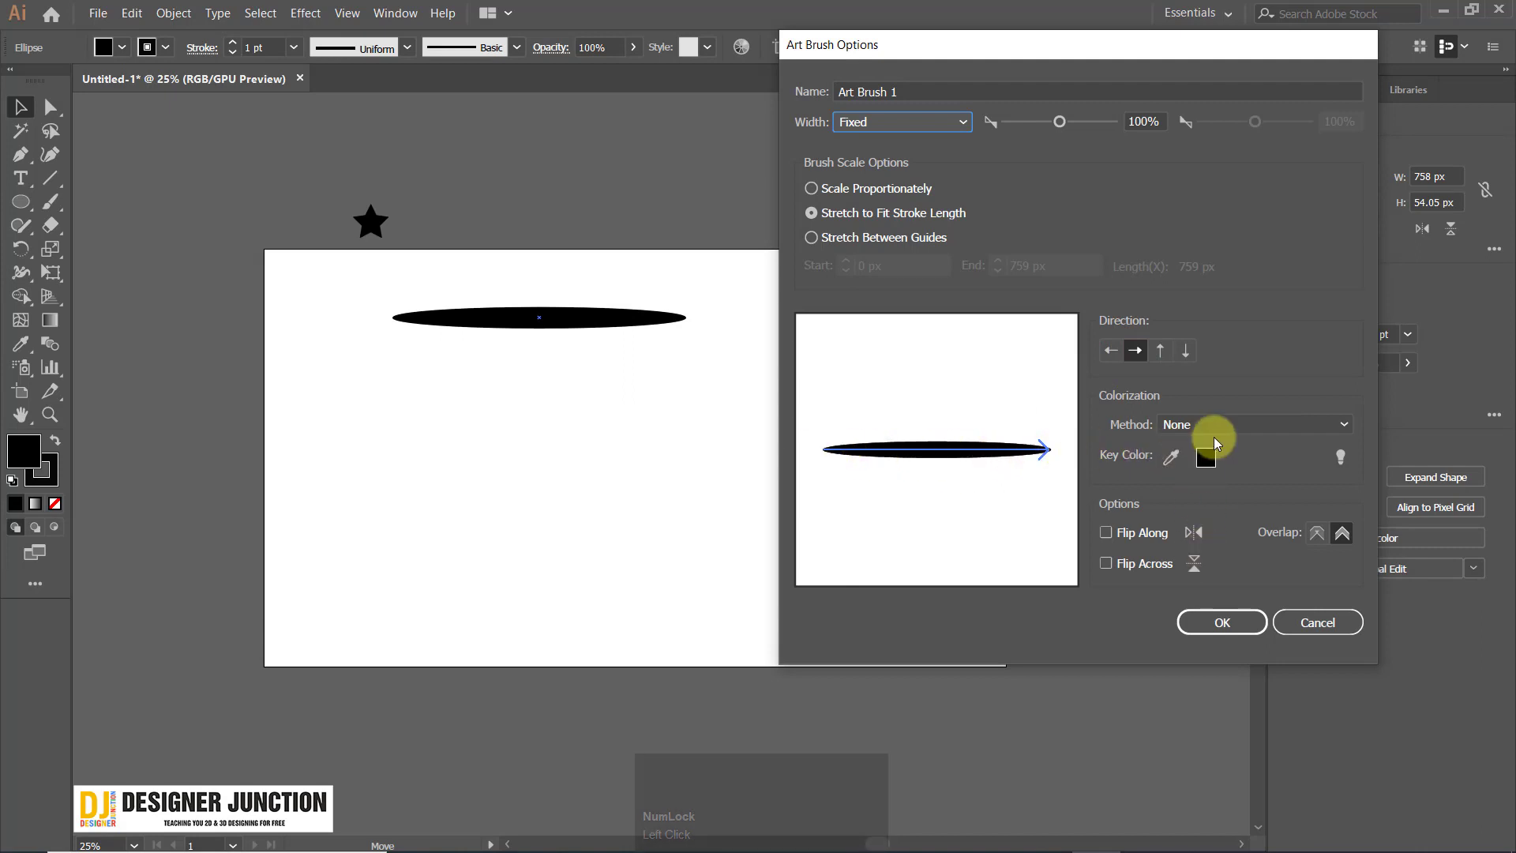
left_click(1246, 428)
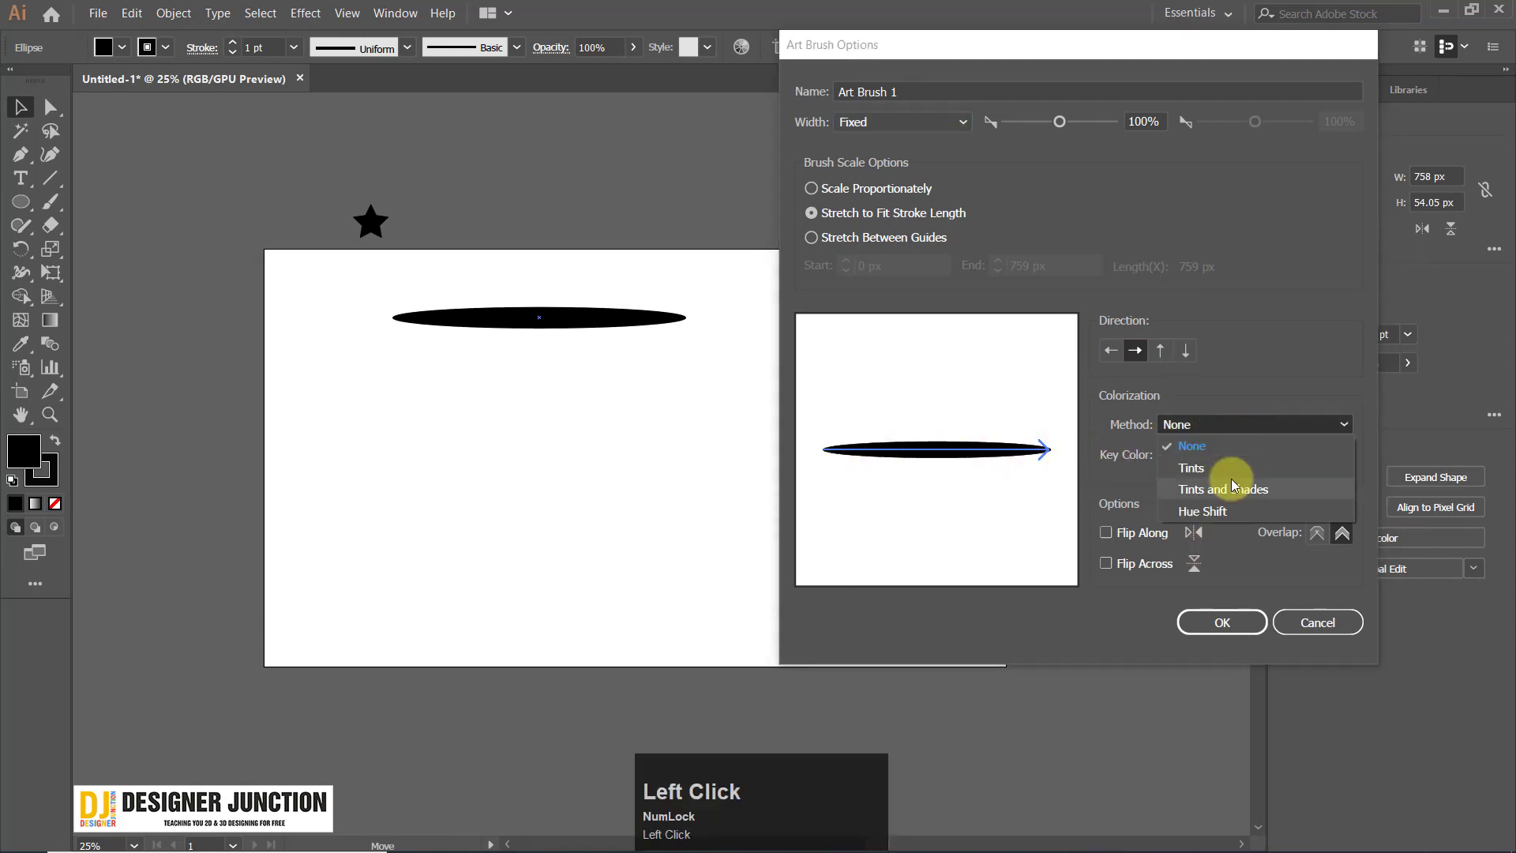
left_click(1276, 428)
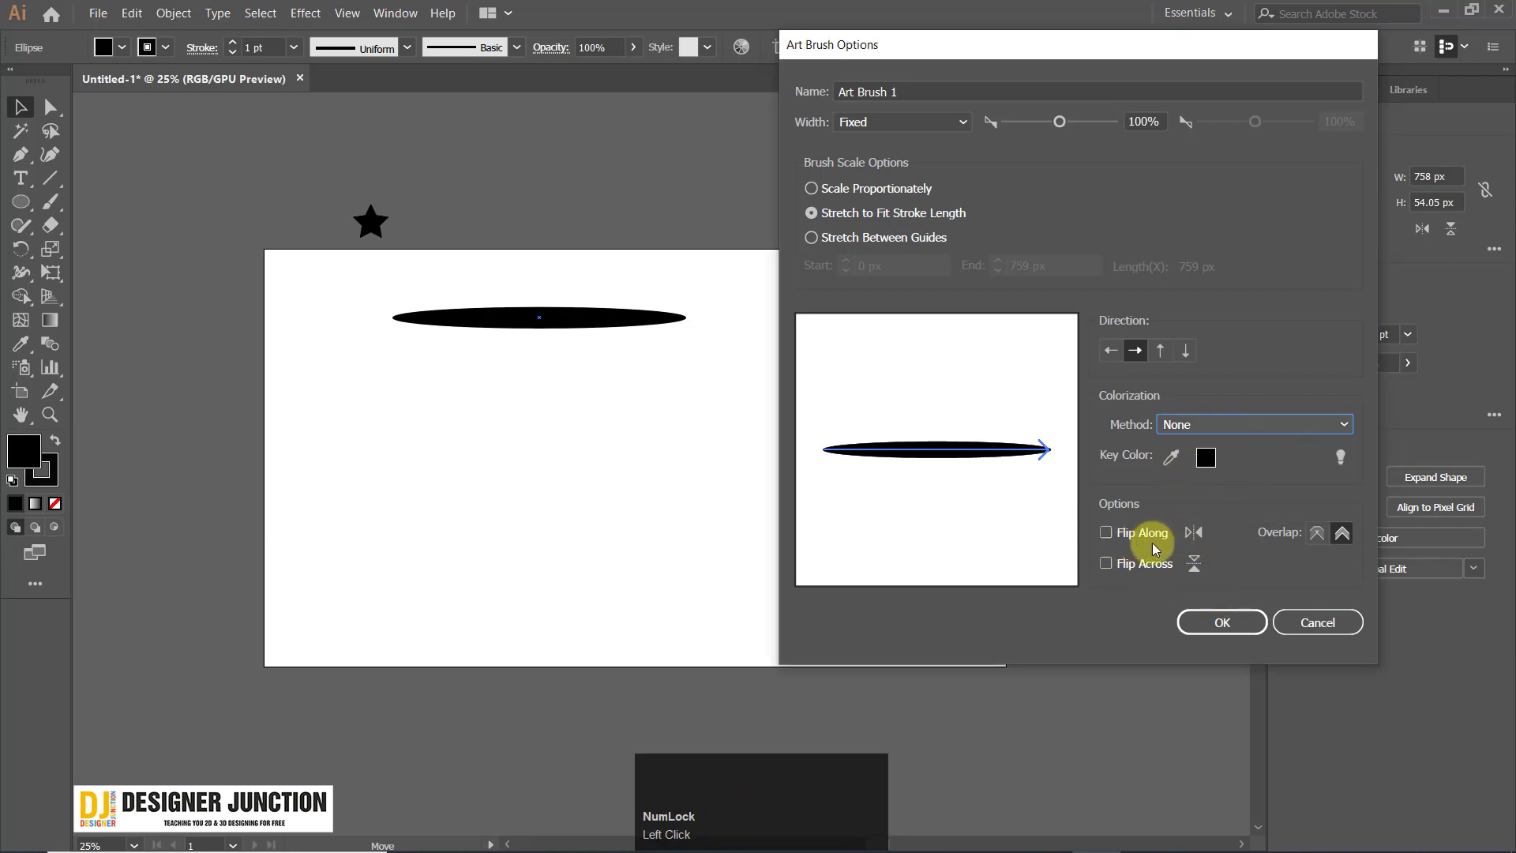
left_click(1227, 625)
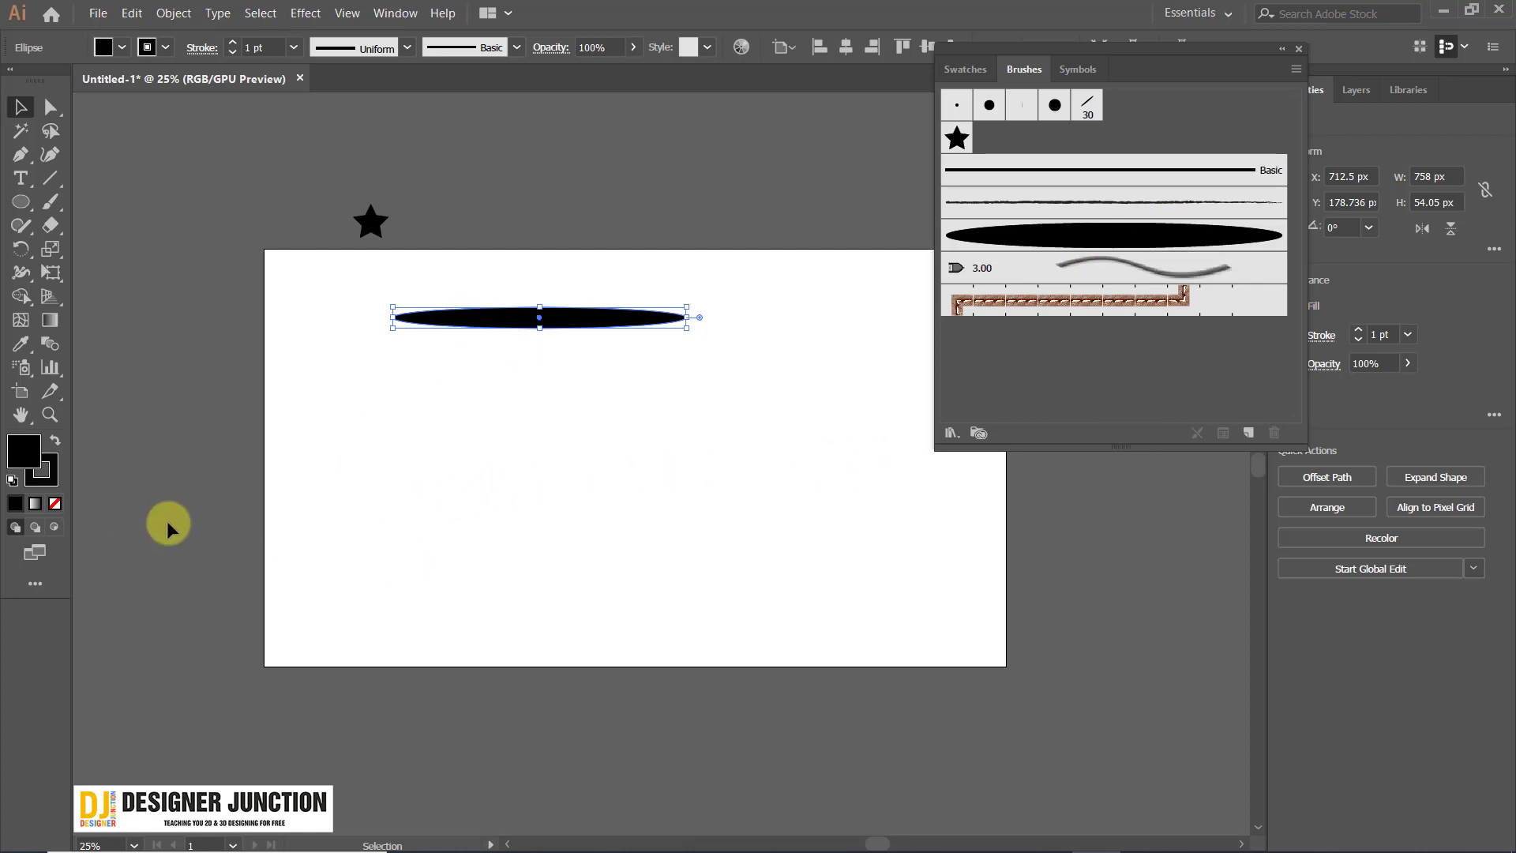
left_click(49, 178)
mouse_move(360, 558)
left_mouse_down()
mouse_move(423, 519)
mouse_move(683, 554)
left_mouse_up()
key("ctrl+z")
Test the ellipse art brush by painting a long wavy Paintbrush stroke below the ellipse twice, undoing each attempt.
left_click(49, 201)
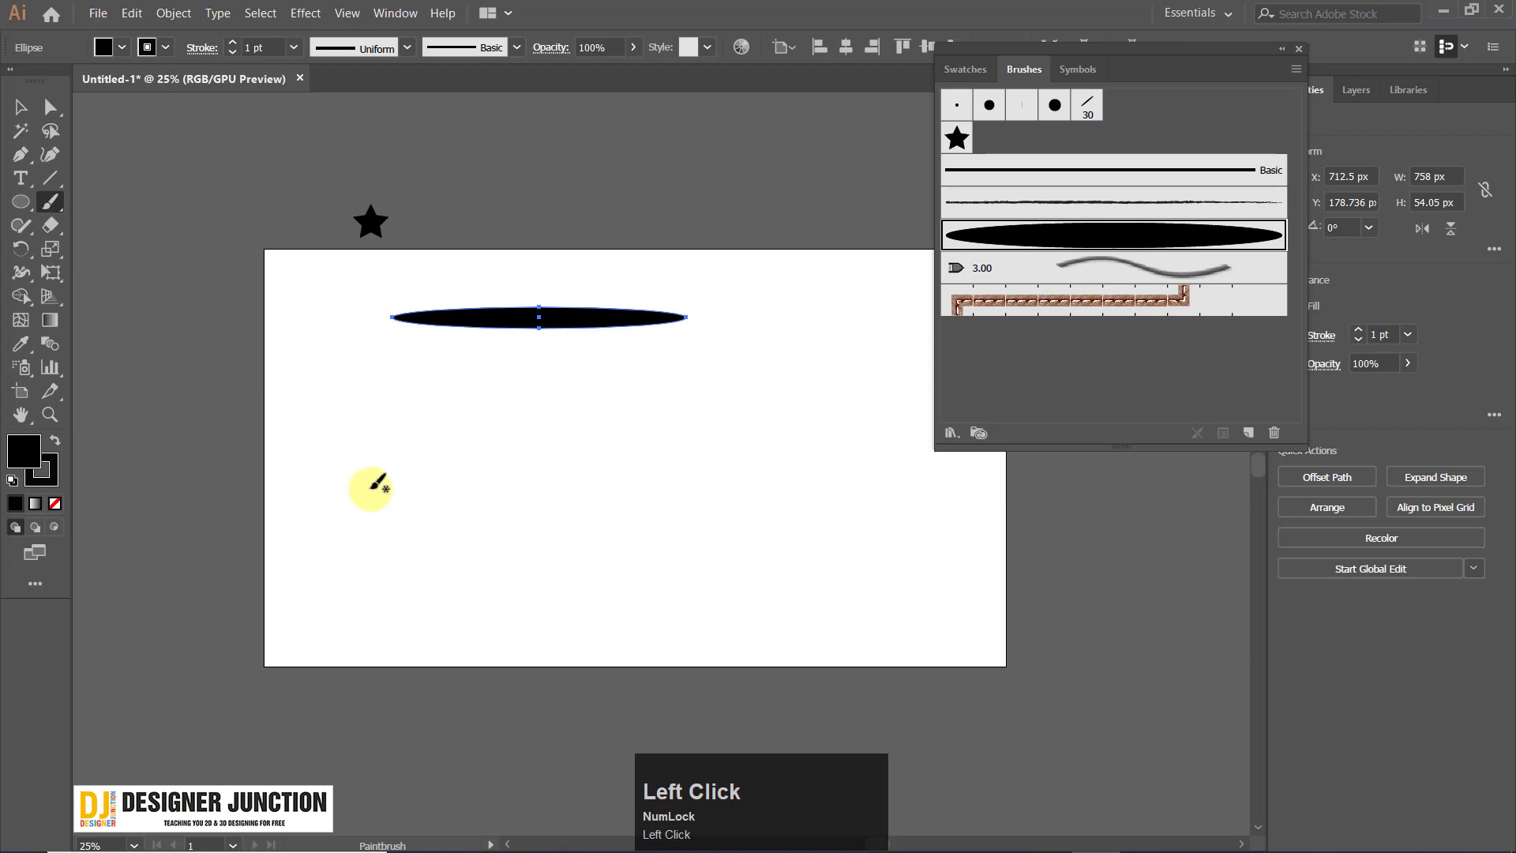
mouse_move(318, 556)
left_mouse_down()
mouse_move(387, 463)
mouse_move(635, 536)
mouse_move(770, 440)
left_mouse_up()
scroll(869, 578, "up", 1)
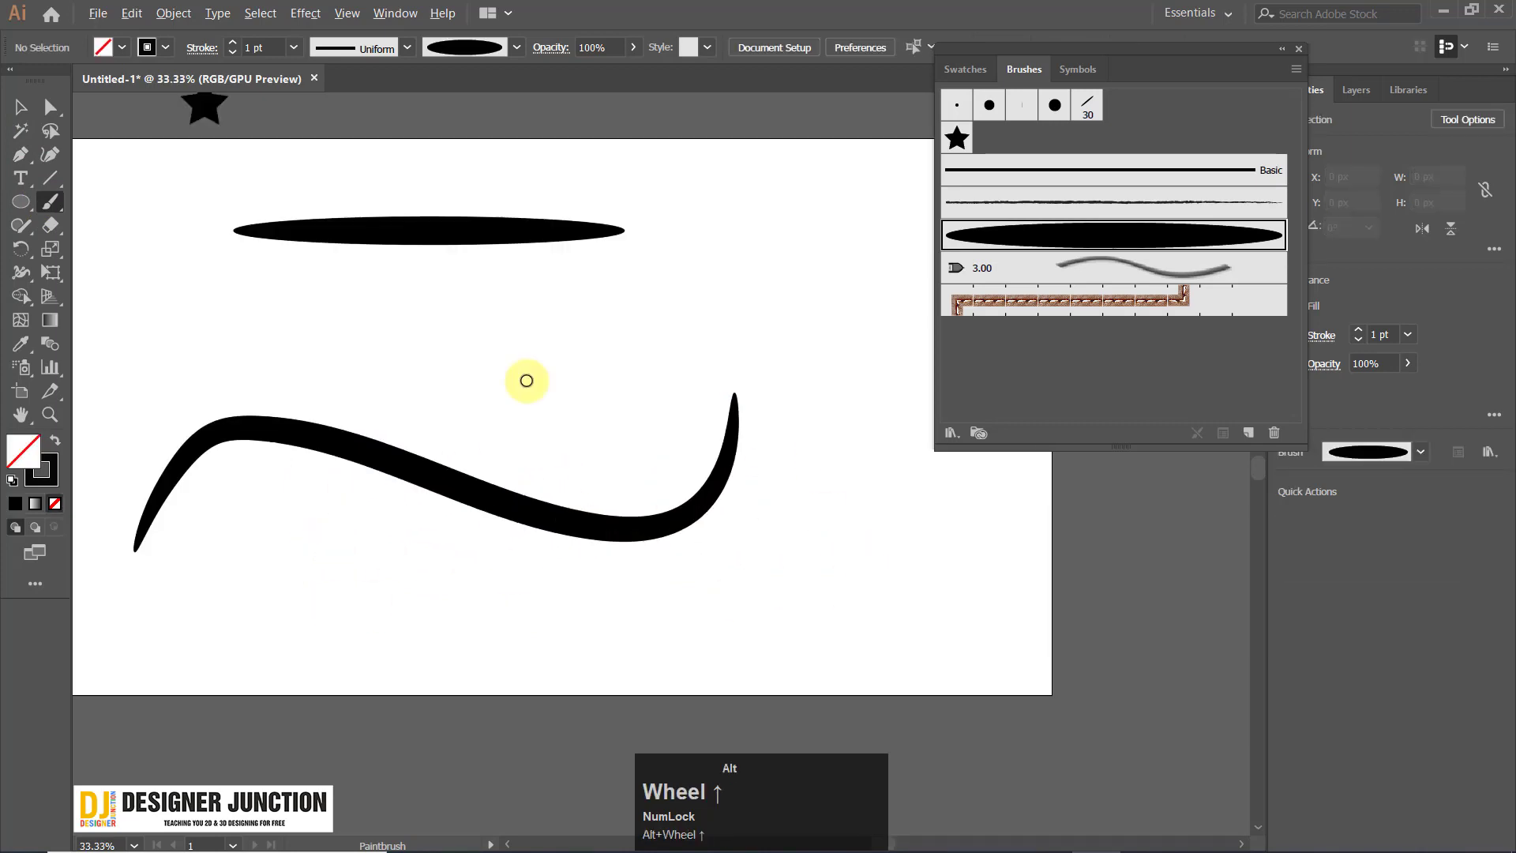
key("ctrl+z")
mouse_move(281, 531)
left_mouse_down()
mouse_move(495, 540)
mouse_move(730, 416)
left_mouse_up()
scroll(700, 484, "down", 1)
key("ctrl+z")
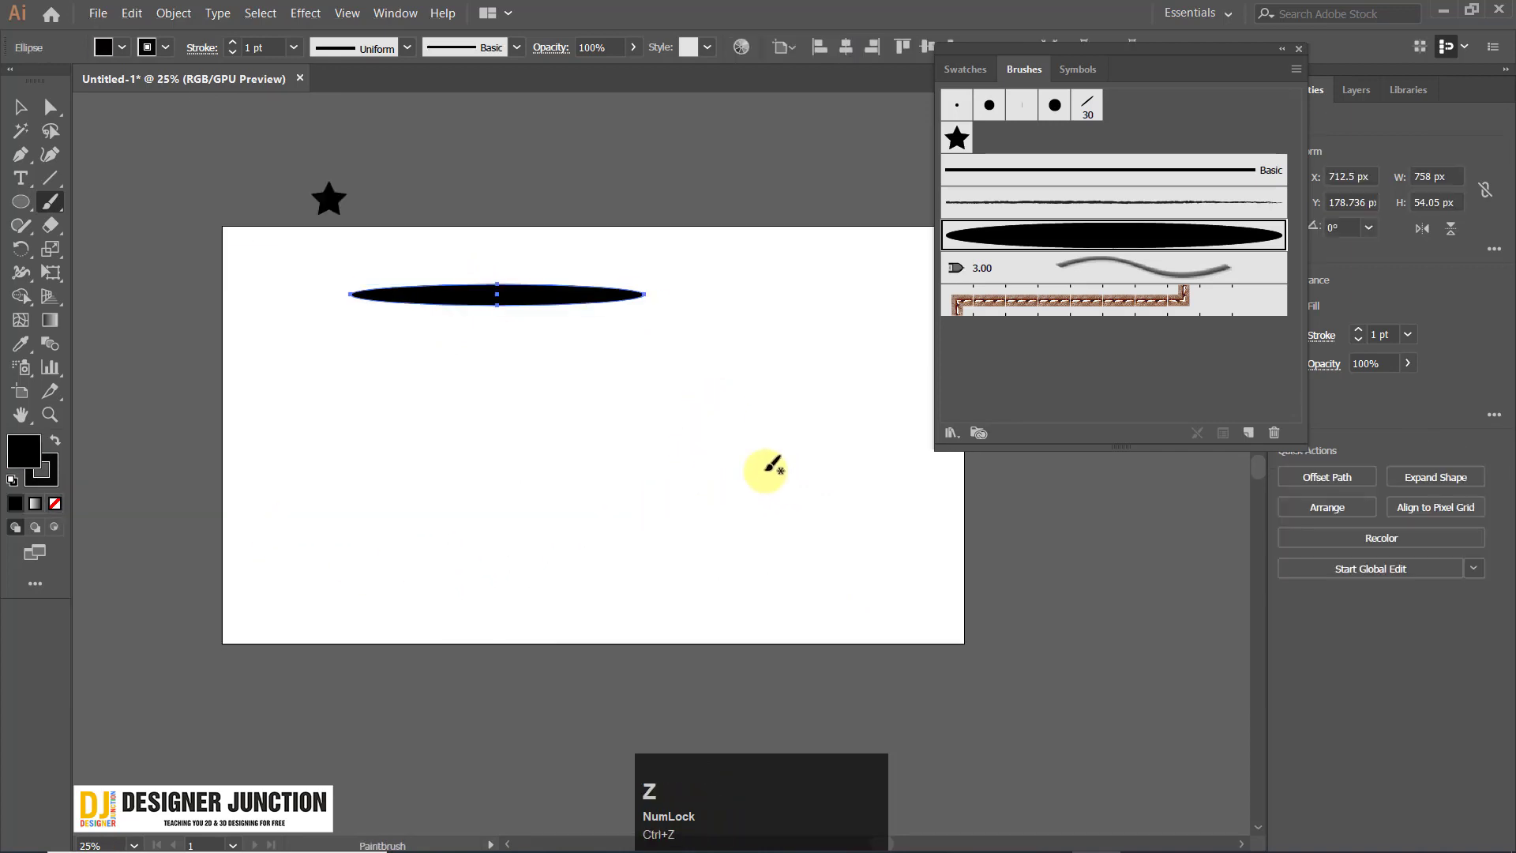
Paint separate curved test strokes across the artboard with the ellipse art brush and undo them all.
mouse_move(338, 427)
left_mouse_down()
mouse_move(389, 407)
mouse_move(695, 554)
left_mouse_up()
key("ctrl+z")
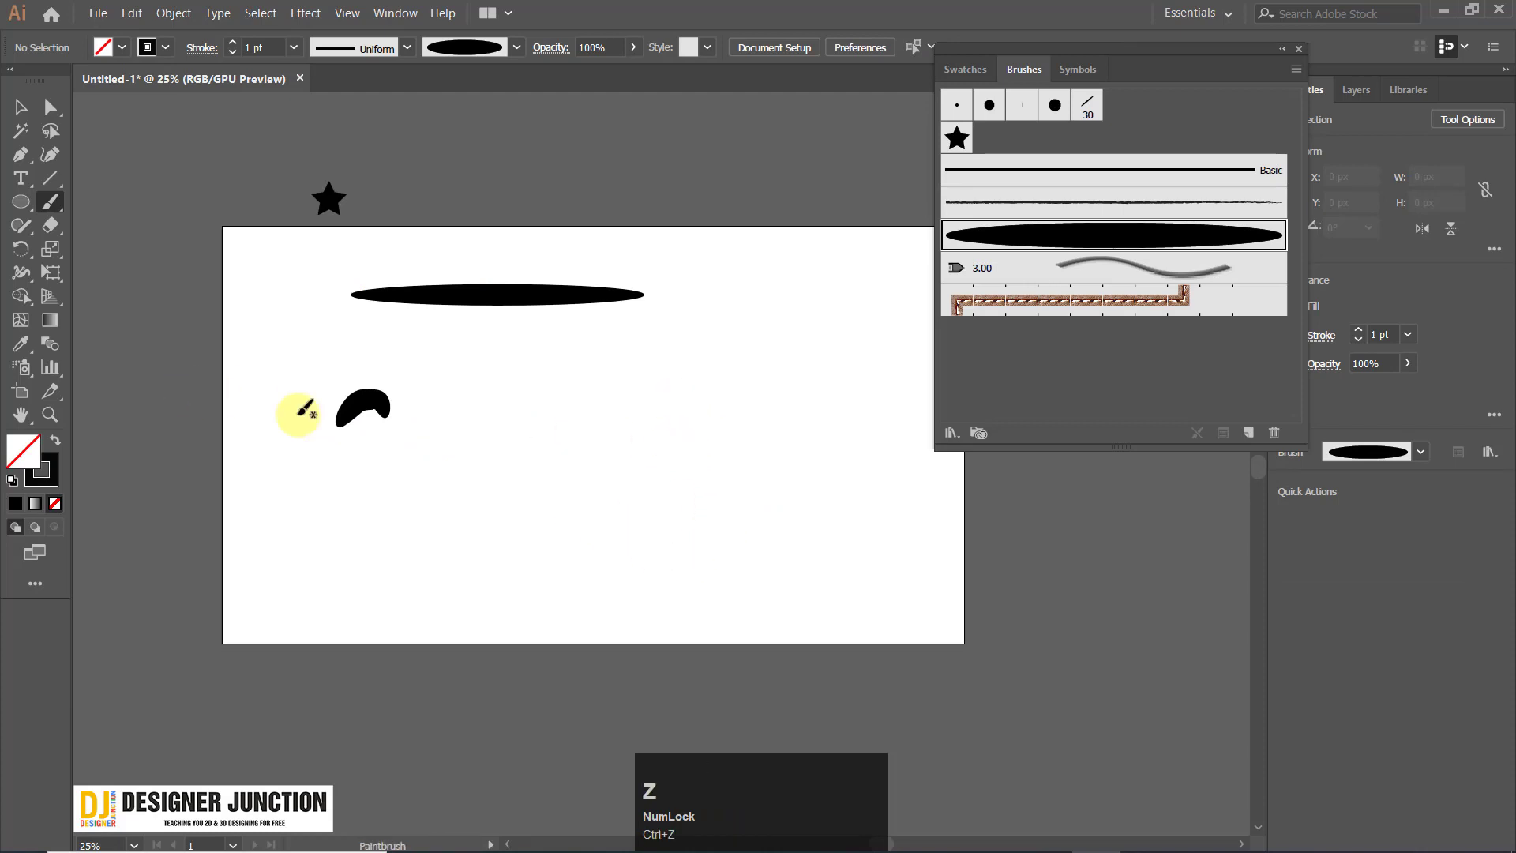
key("ctrl+z")
mouse_move(265, 413)
left_mouse_down()
mouse_move(294, 384)
mouse_move(347, 446)
left_mouse_up()
mouse_move(491, 411)
left_mouse_down()
mouse_move(563, 471)
mouse_move(662, 514)
left_mouse_up()
scroll(758, 458, "up", 1)
mouse_move(659, 359)
left_mouse_down()
mouse_move(690, 432)
mouse_move(799, 478)
left_mouse_up()
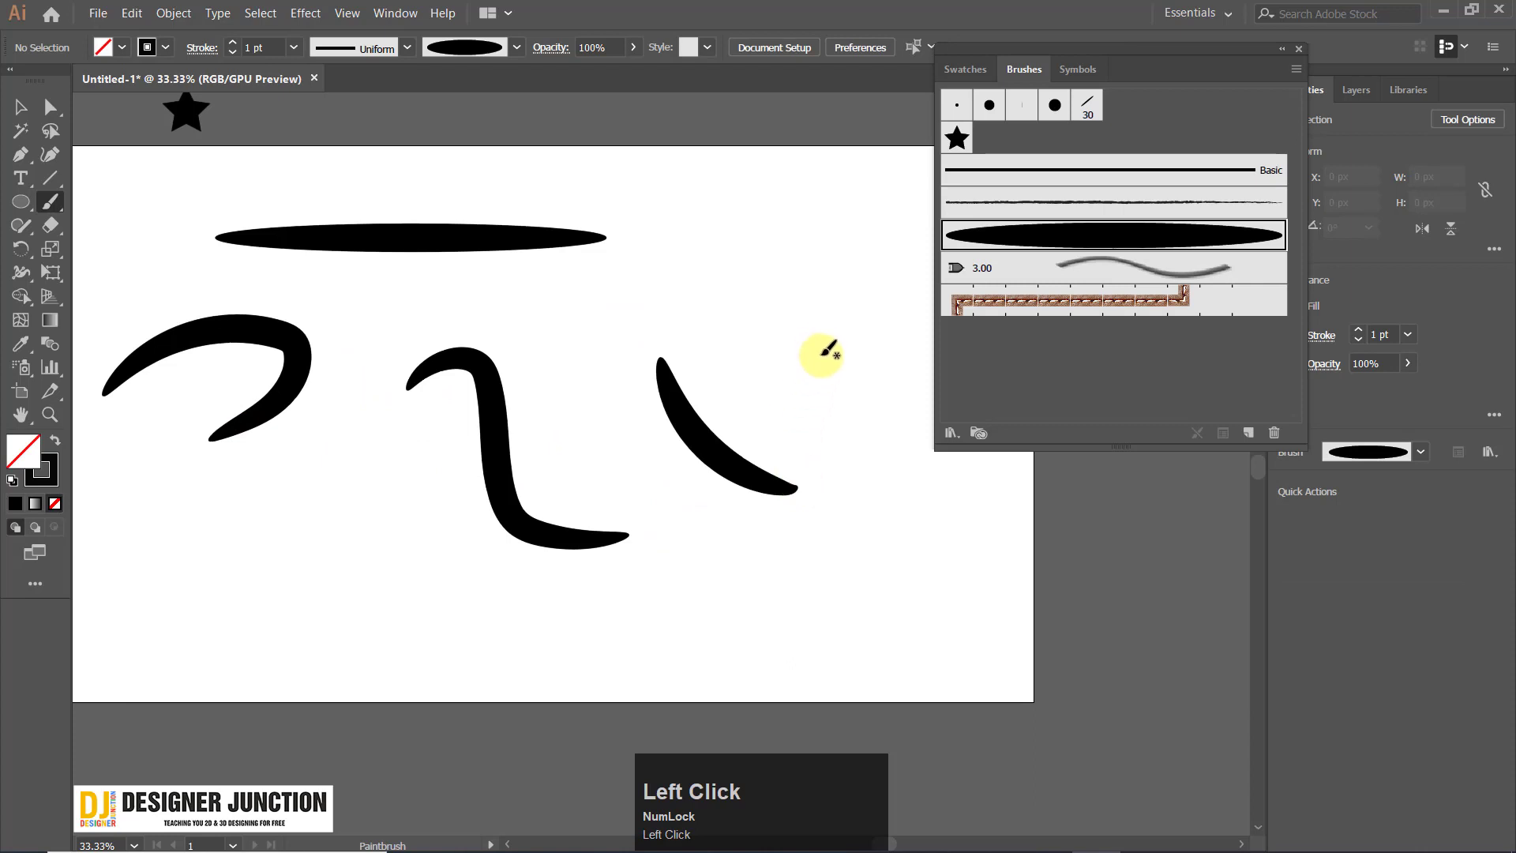
key("ctrl+z")
key("ctrl+z")
key("ctrl+z")
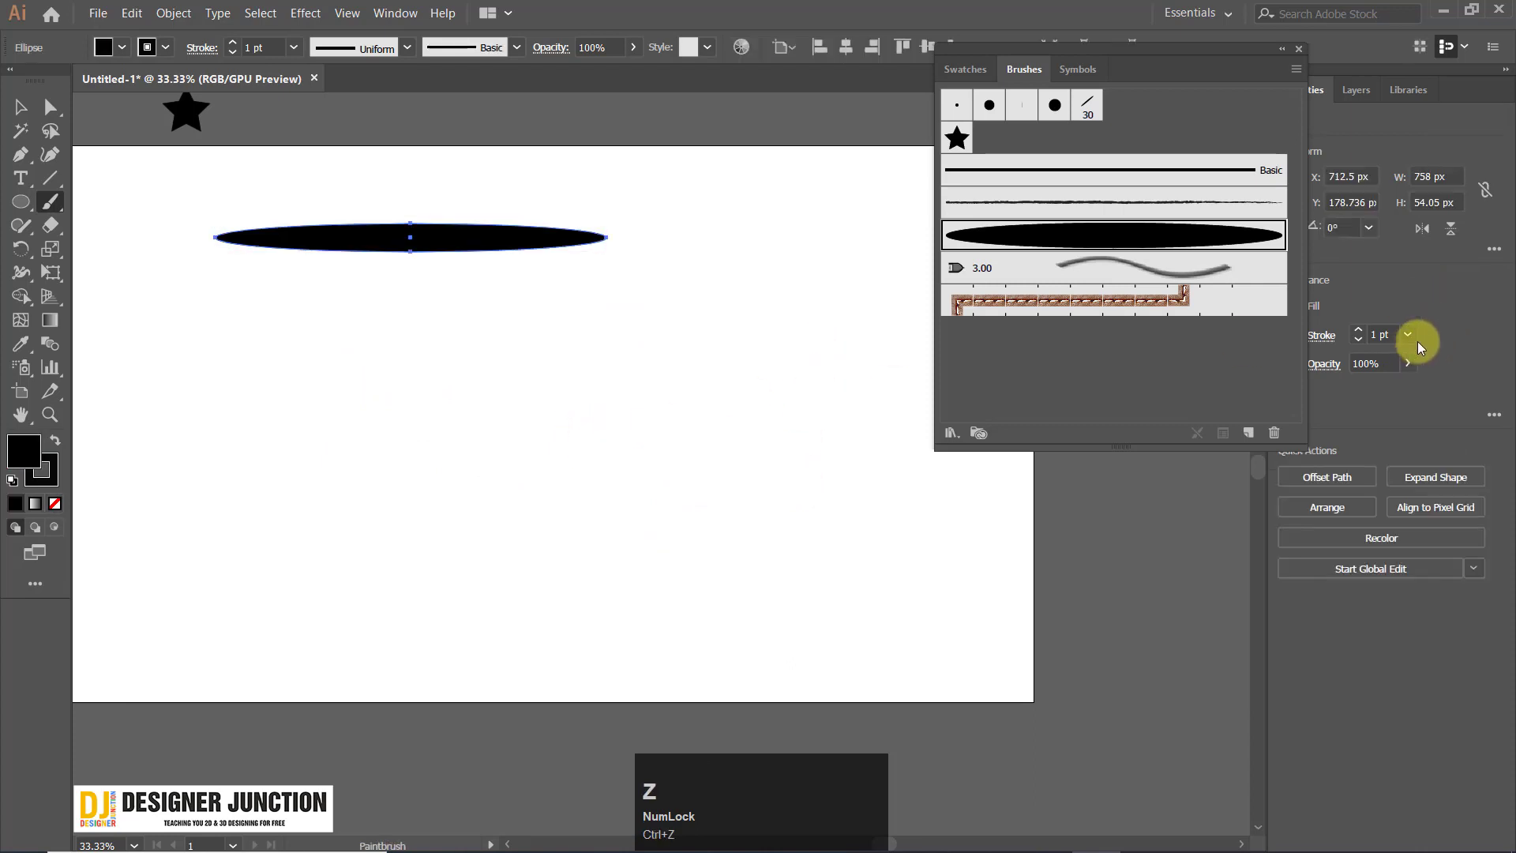
Set the selected ellipse's stroke weight to 0.75 pt and reduce it further to 0.5 pt.
left_click(1410, 333)
left_click(1446, 387)
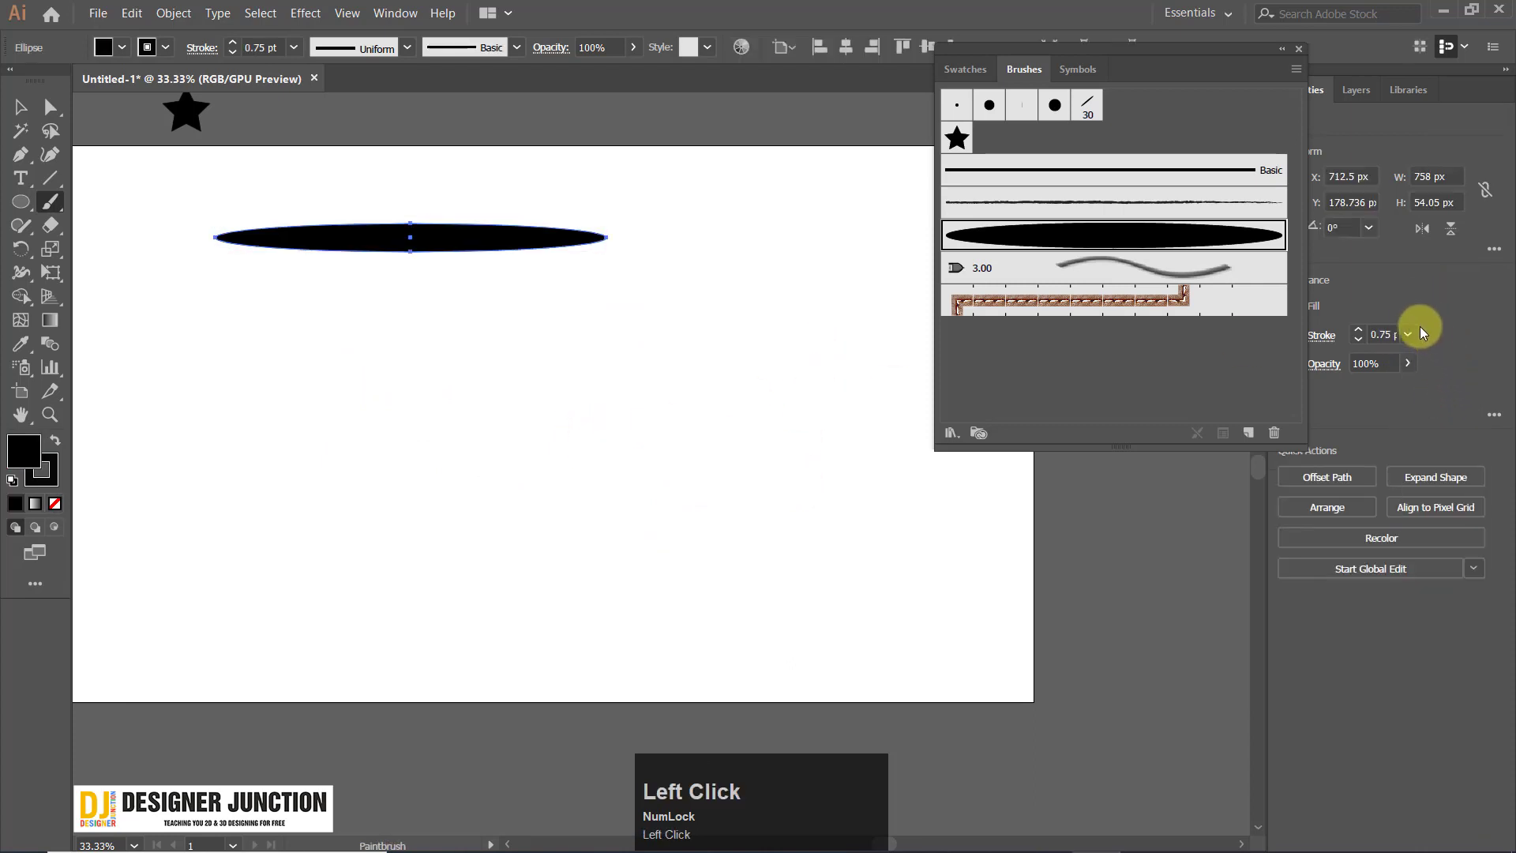
left_click(1420, 332)
left_click(1421, 390)
scroll(526, 464, "down", 1)
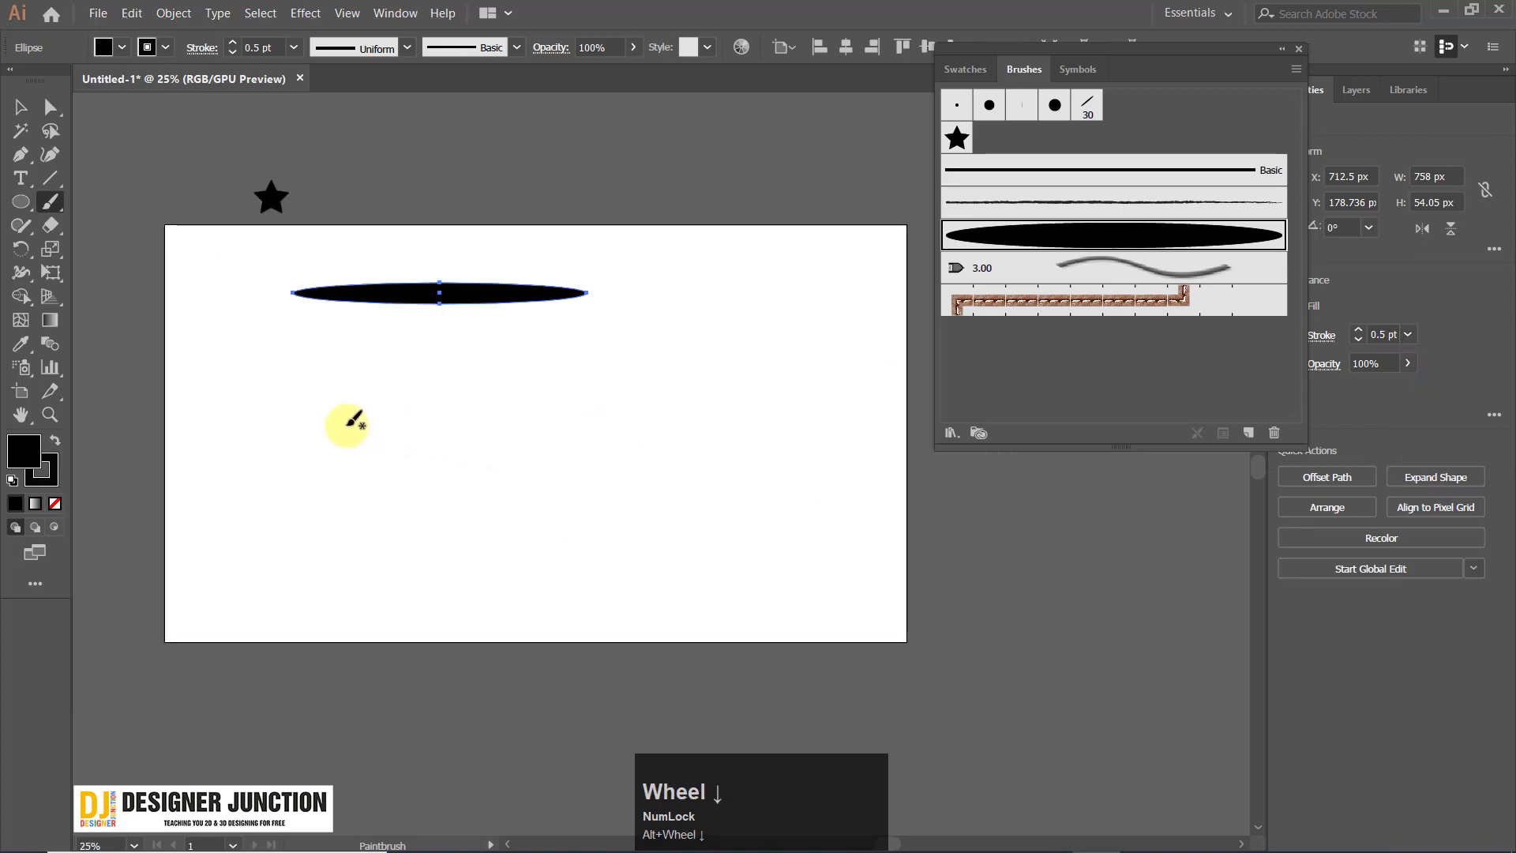
Paint curved strokes around the artboard with the ellipse art brush, switching the stroke weight to 0.5 pt after the first two.
mouse_move(245, 440)
left_mouse_down()
mouse_move(306, 381)
mouse_move(282, 462)
left_mouse_up()
left_click_drag(384, 409, 501, 513)
left_click(1409, 335)
left_click(1423, 387)
left_click_drag(543, 387, 655, 454)
left_click_drag(679, 335, 773, 416)
left_click_drag(306, 546, 341, 551)
mouse_move(220, 324)
left_mouse_down()
mouse_move(722, 514)
mouse_move(711, 295)
left_mouse_up()
mouse_move(819, 313)
left_mouse_down()
mouse_move(749, 482)
mouse_move(314, 531)
mouse_move(246, 273)
mouse_move(229, 269)
left_mouse_up()
Undo all the test strokes so that only the ellipse and the star remain.
key("ctrl+z")
key("ctrl+z")
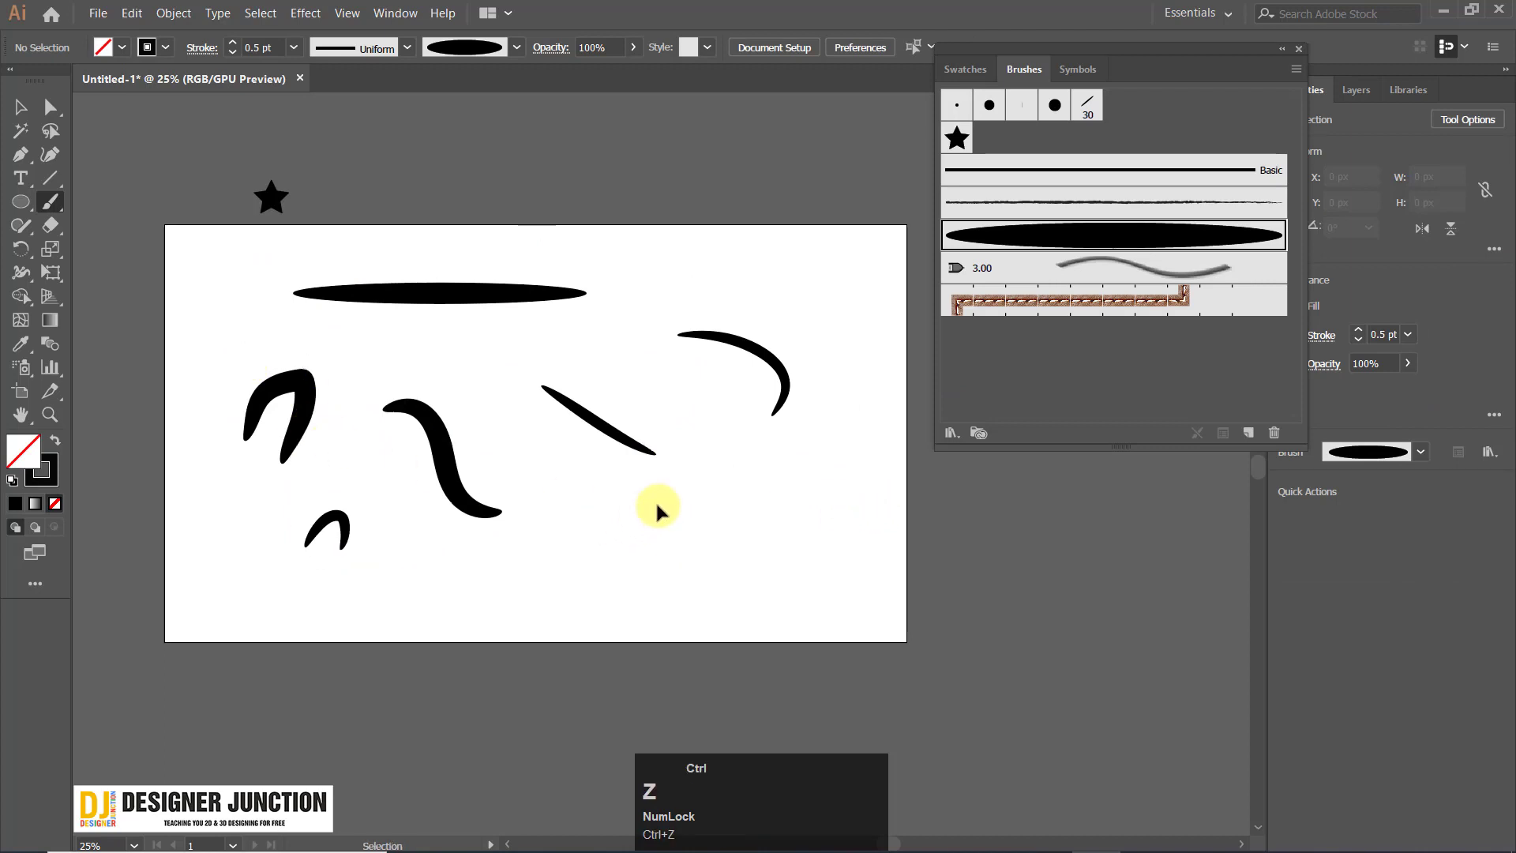
key("ctrl+z")
key("ctrl+z")
key("ctrl+z")
key("ctrl+z")
key("ctrl+z")
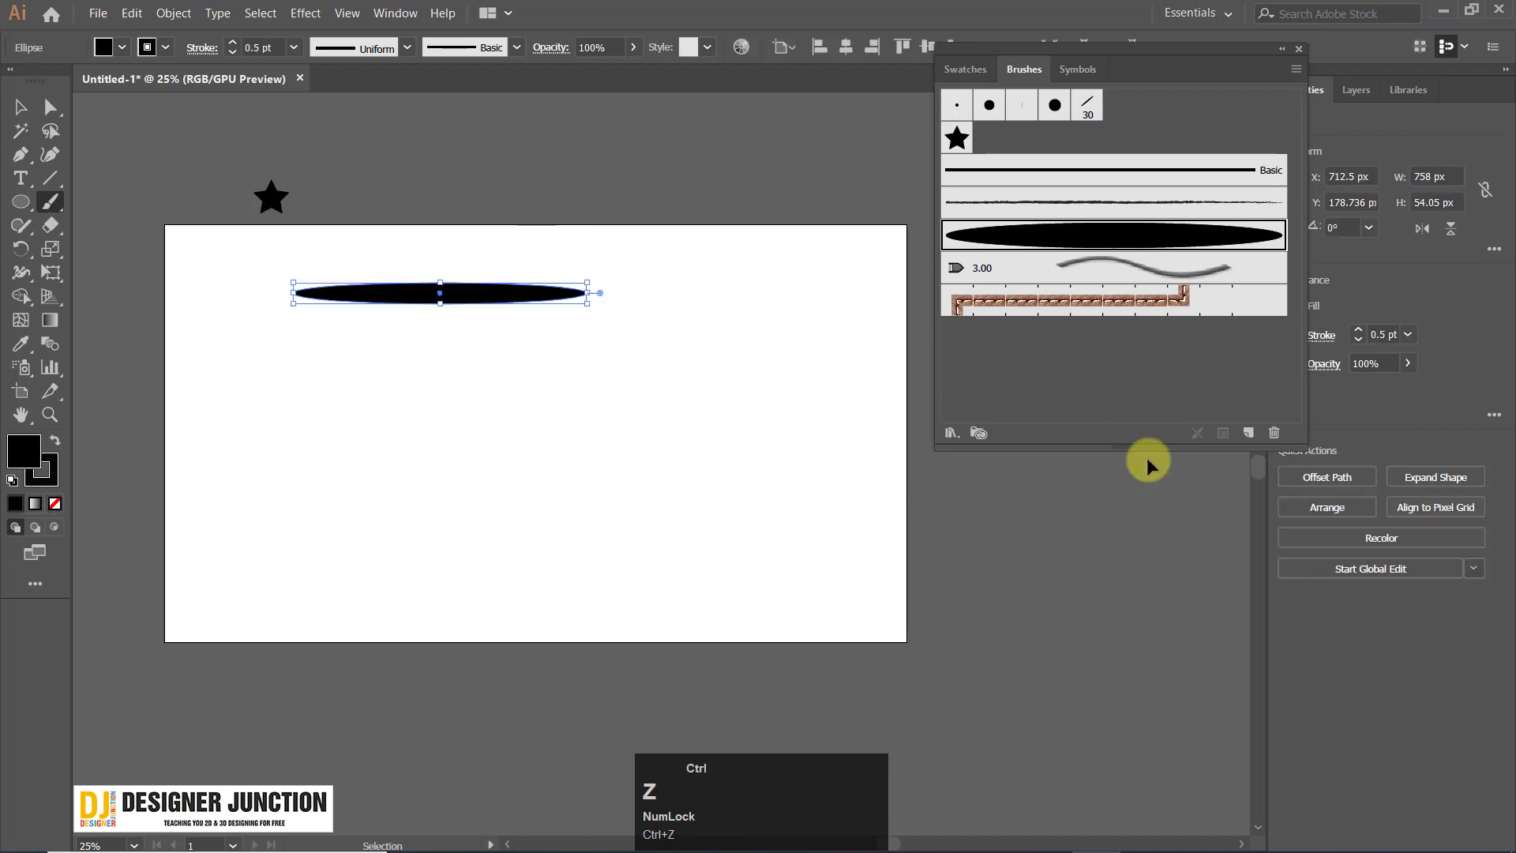
Undo one long S-shaped stroke and paint several short leaf-like strokes and a larger curve with the ellipse art brush.
mouse_move(234, 398)
left_mouse_down()
mouse_move(382, 440)
mouse_move(517, 511)
left_mouse_up()
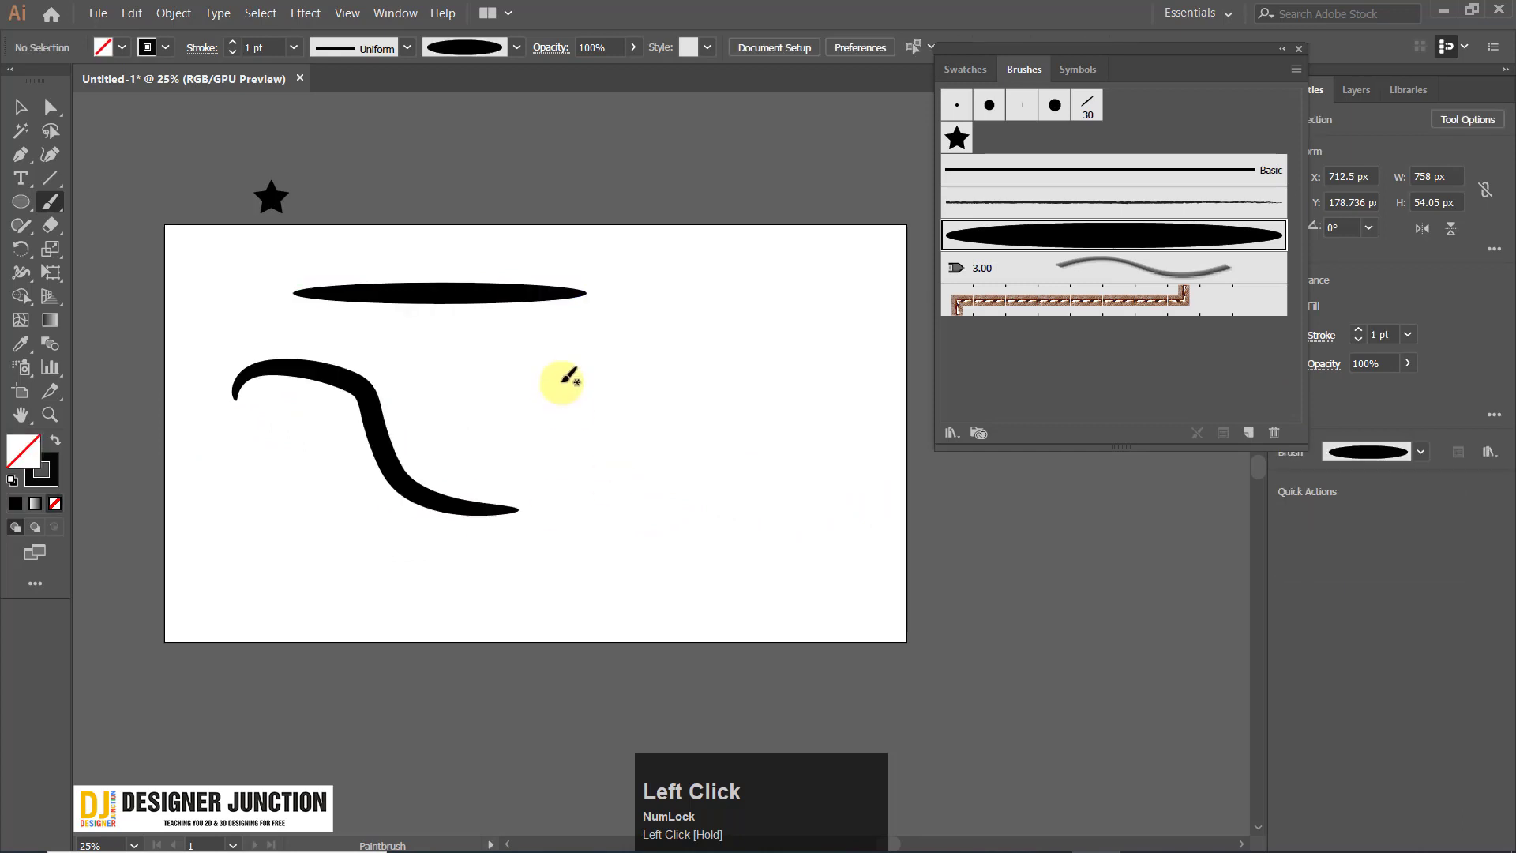
key("ctrl+z")
mouse_move(194, 457)
left_mouse_down()
mouse_move(230, 385)
mouse_move(256, 405)
left_mouse_up()
mouse_move(277, 456)
left_mouse_down()
mouse_move(315, 431)
mouse_move(399, 482)
left_mouse_up()
mouse_move(512, 547)
left_mouse_down()
mouse_move(462, 470)
mouse_move(502, 405)
left_mouse_up()
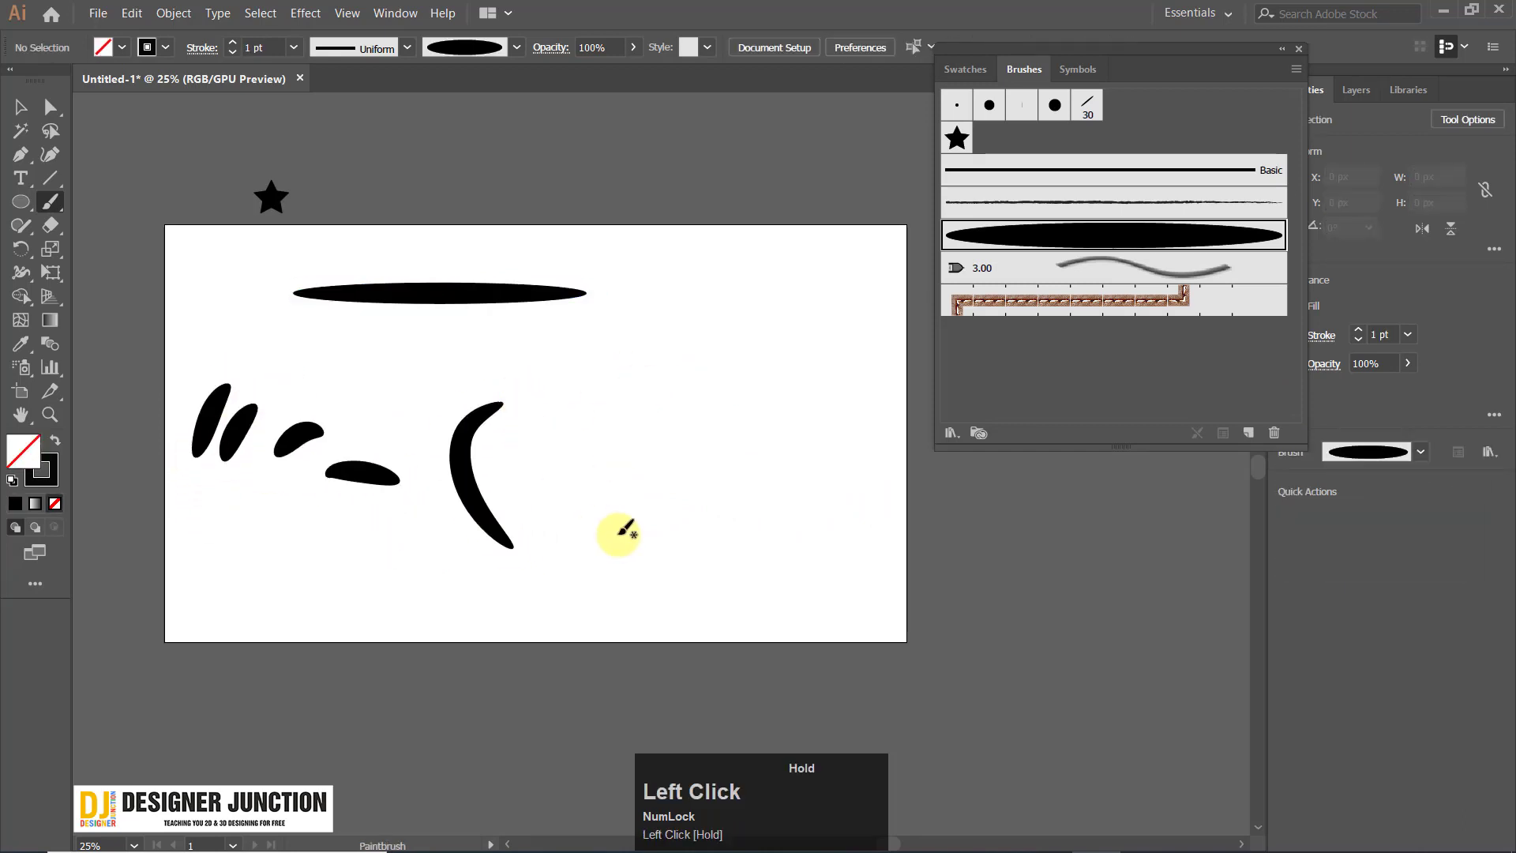
Paint a small plant of leaf-shaped brush strokes below the ellipse and set the stroke weight of all its leaves to 0.5 pt.
left_click(1408, 334)
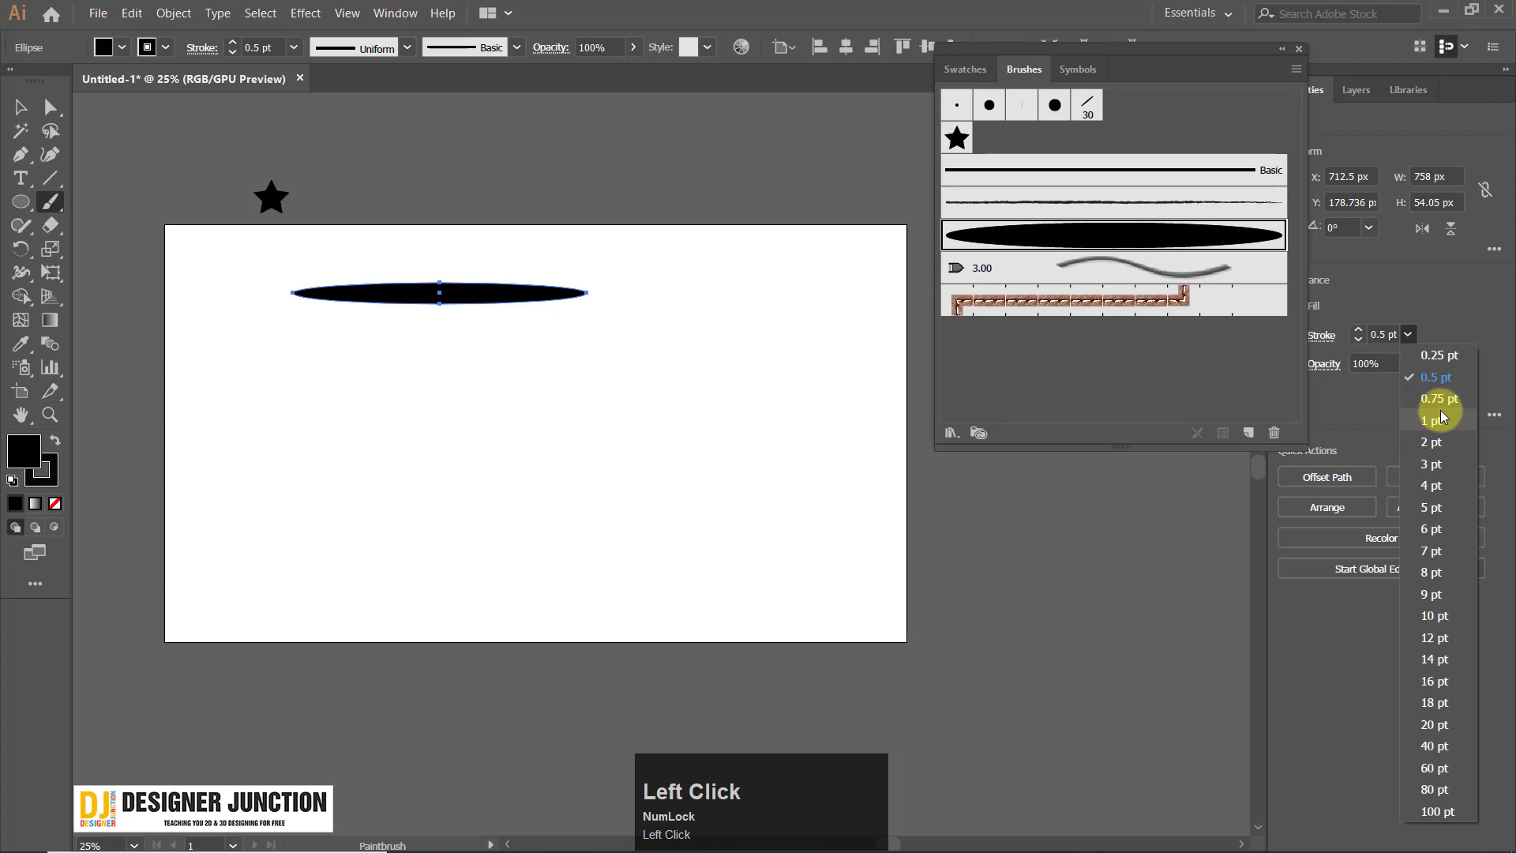
left_click(1444, 383)
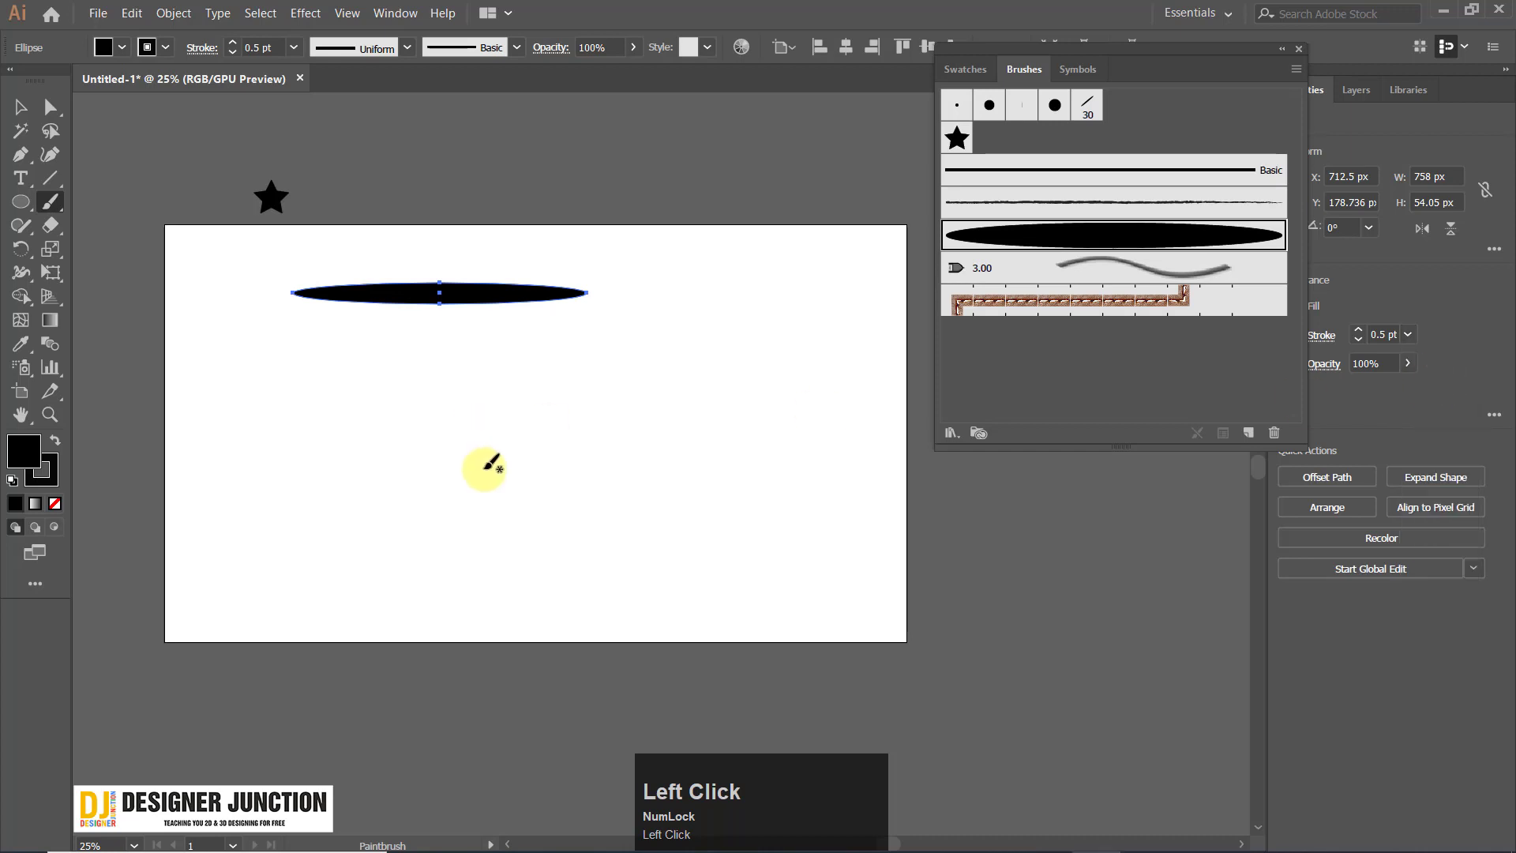
mouse_move(482, 468)
left_mouse_down()
mouse_move(474, 411)
mouse_move(482, 458)
mouse_move(502, 422)
mouse_move(494, 460)
mouse_move(509, 447)
mouse_move(485, 467)
mouse_move(446, 440)
mouse_move(472, 468)
mouse_move(433, 462)
mouse_move(584, 448)
left_mouse_up()
left_click(21, 108)
mouse_move(302, 641)
left_mouse_down()
mouse_move(335, 641)
mouse_move(632, 368)
left_mouse_up()
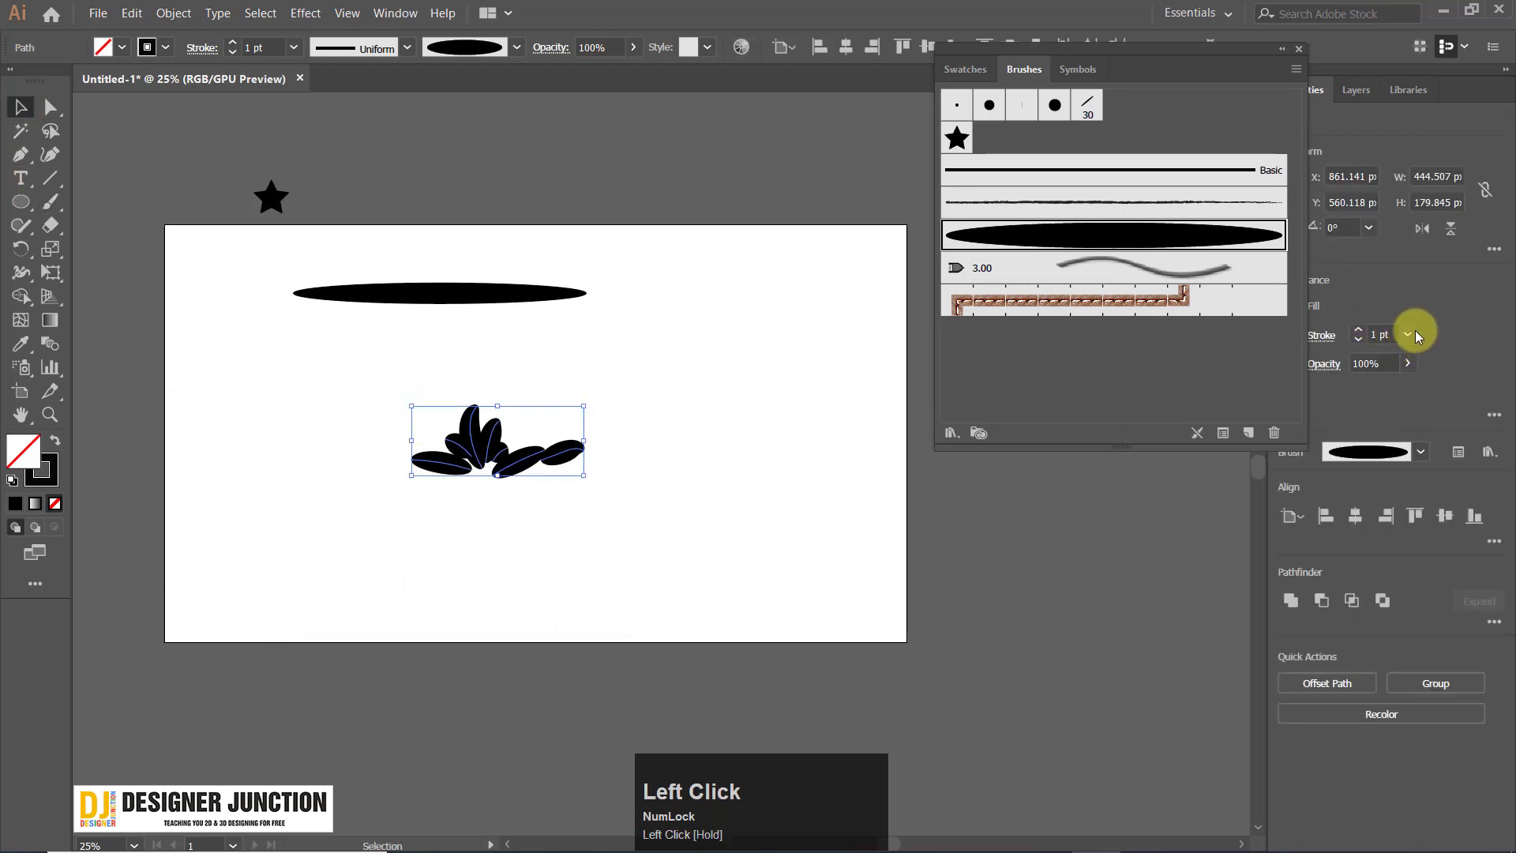
left_click(1407, 334)
left_click(1435, 378)
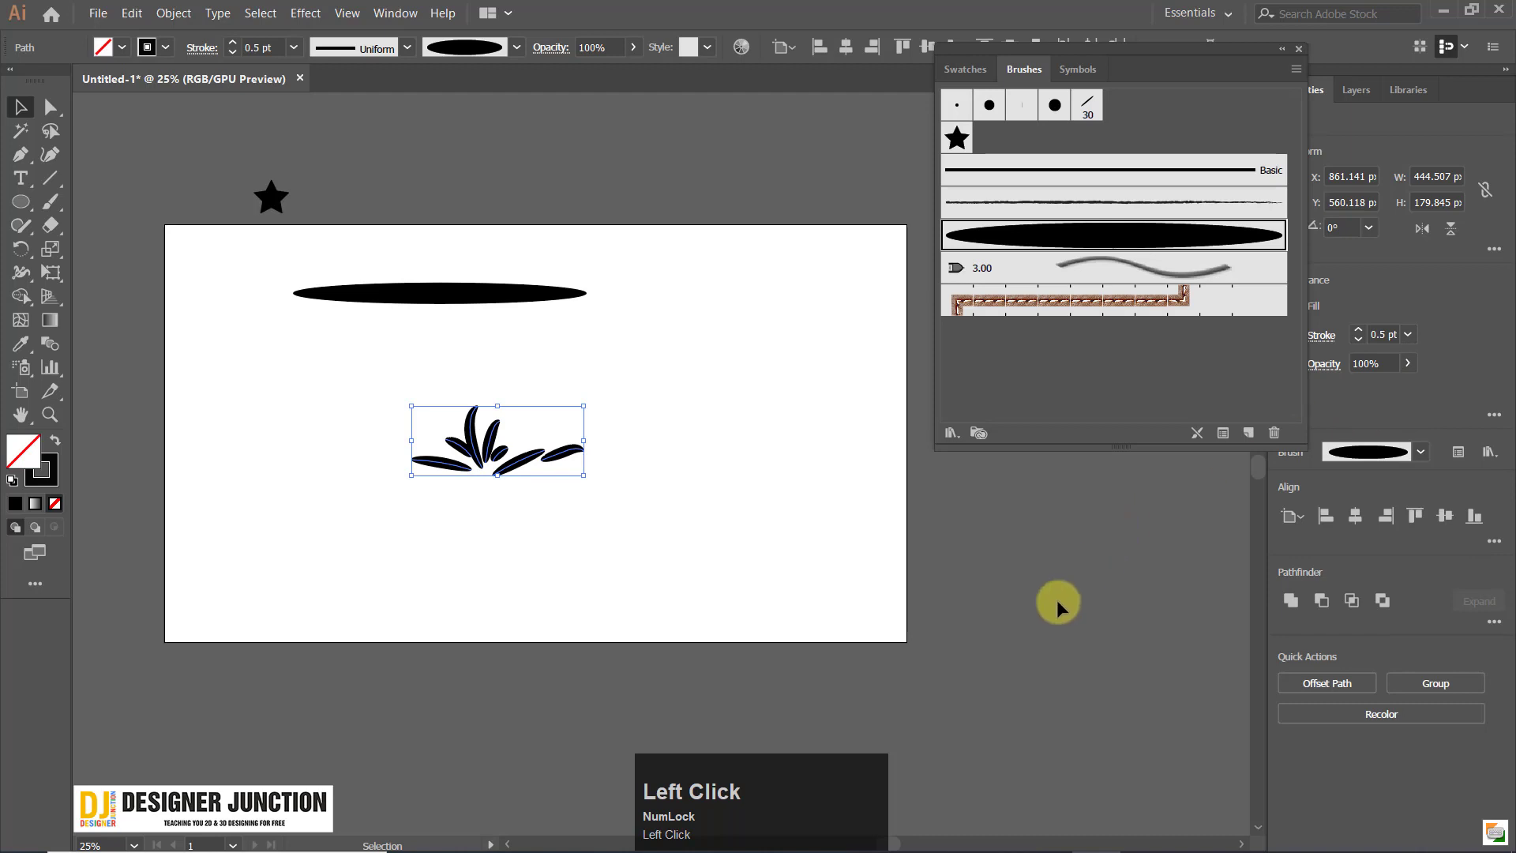
Delete the ellipse and all the leaf strokes from the artboard.
left_click(619, 431)
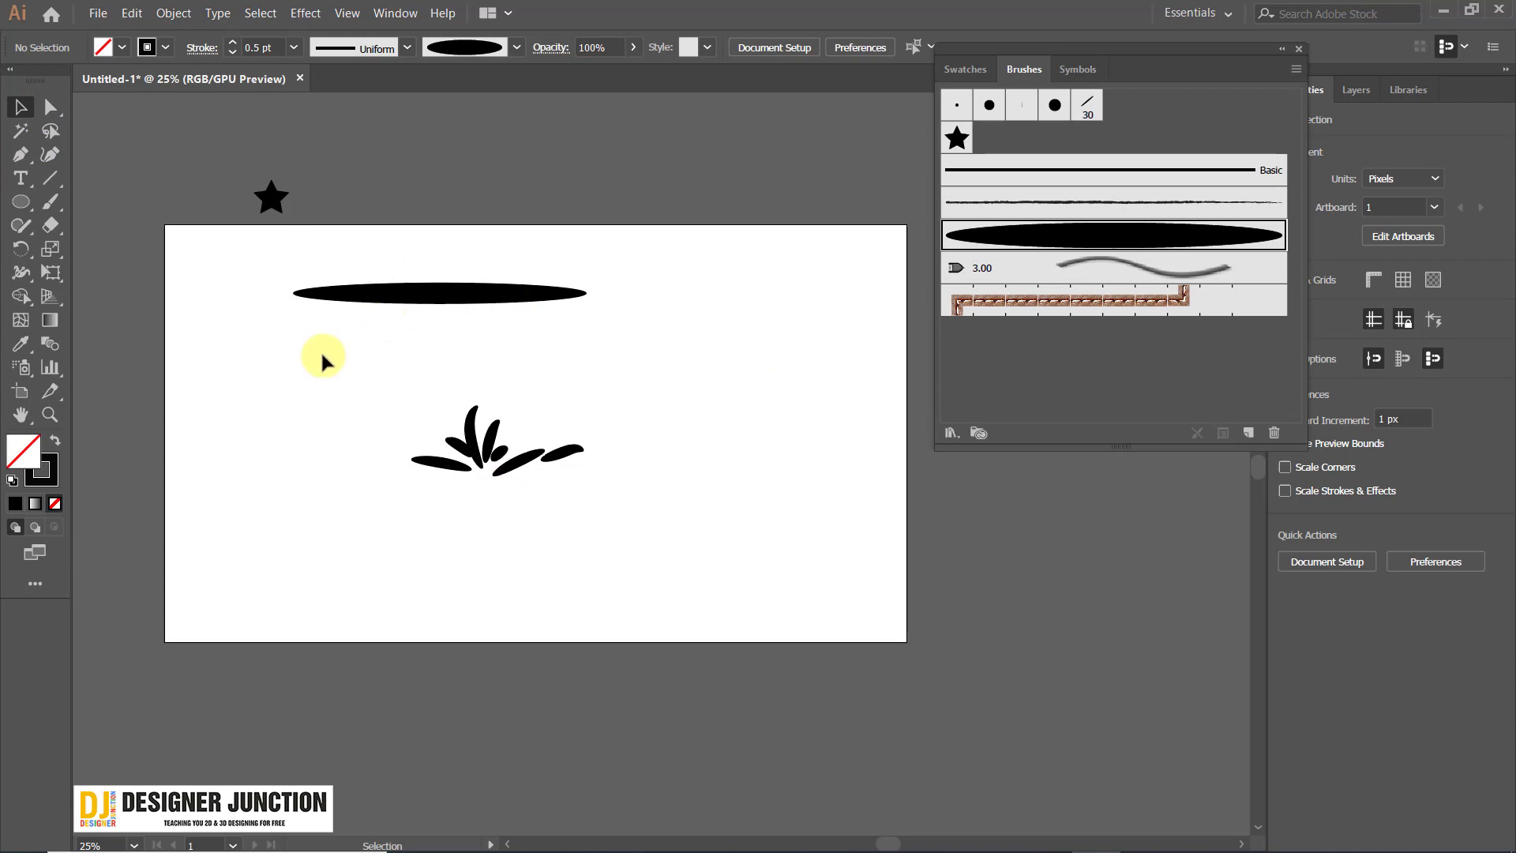
left_click(424, 312)
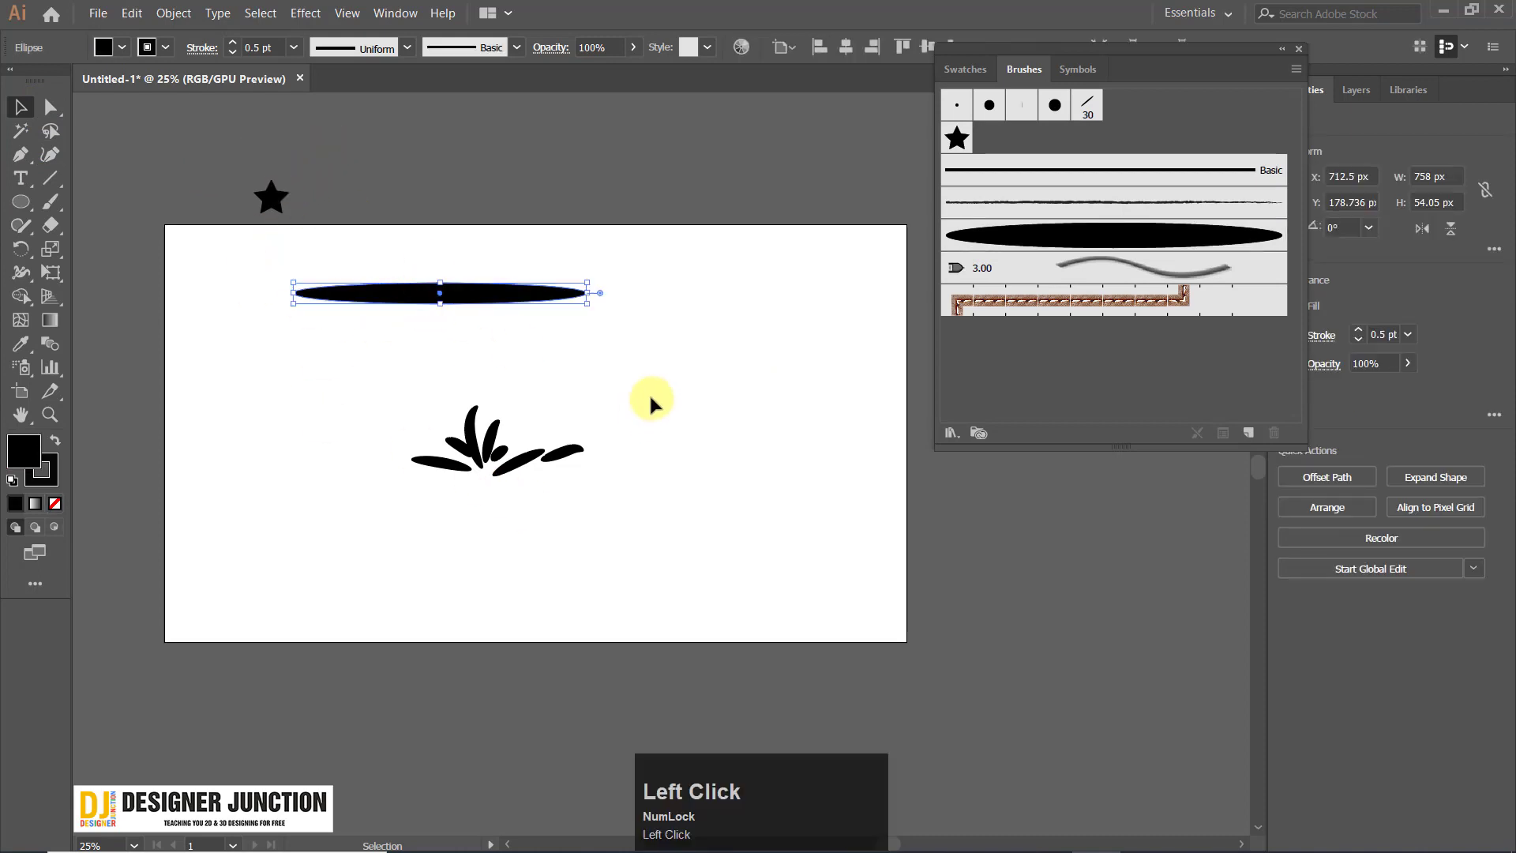
key("Delete")
left_click(408, 678)
left_click_drag(696, 392, 699, 384)
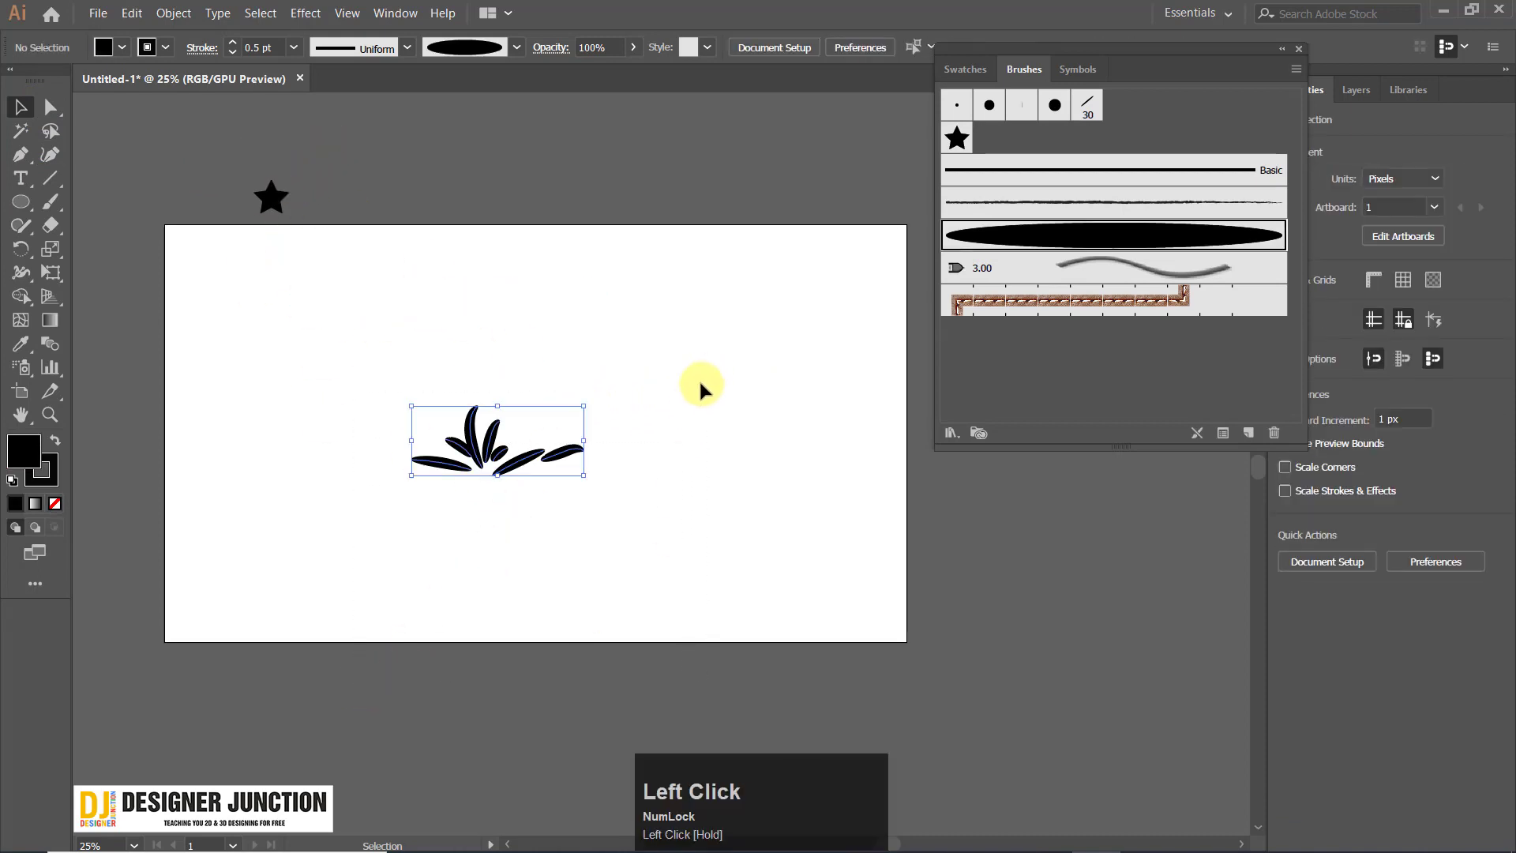
key("Delete")
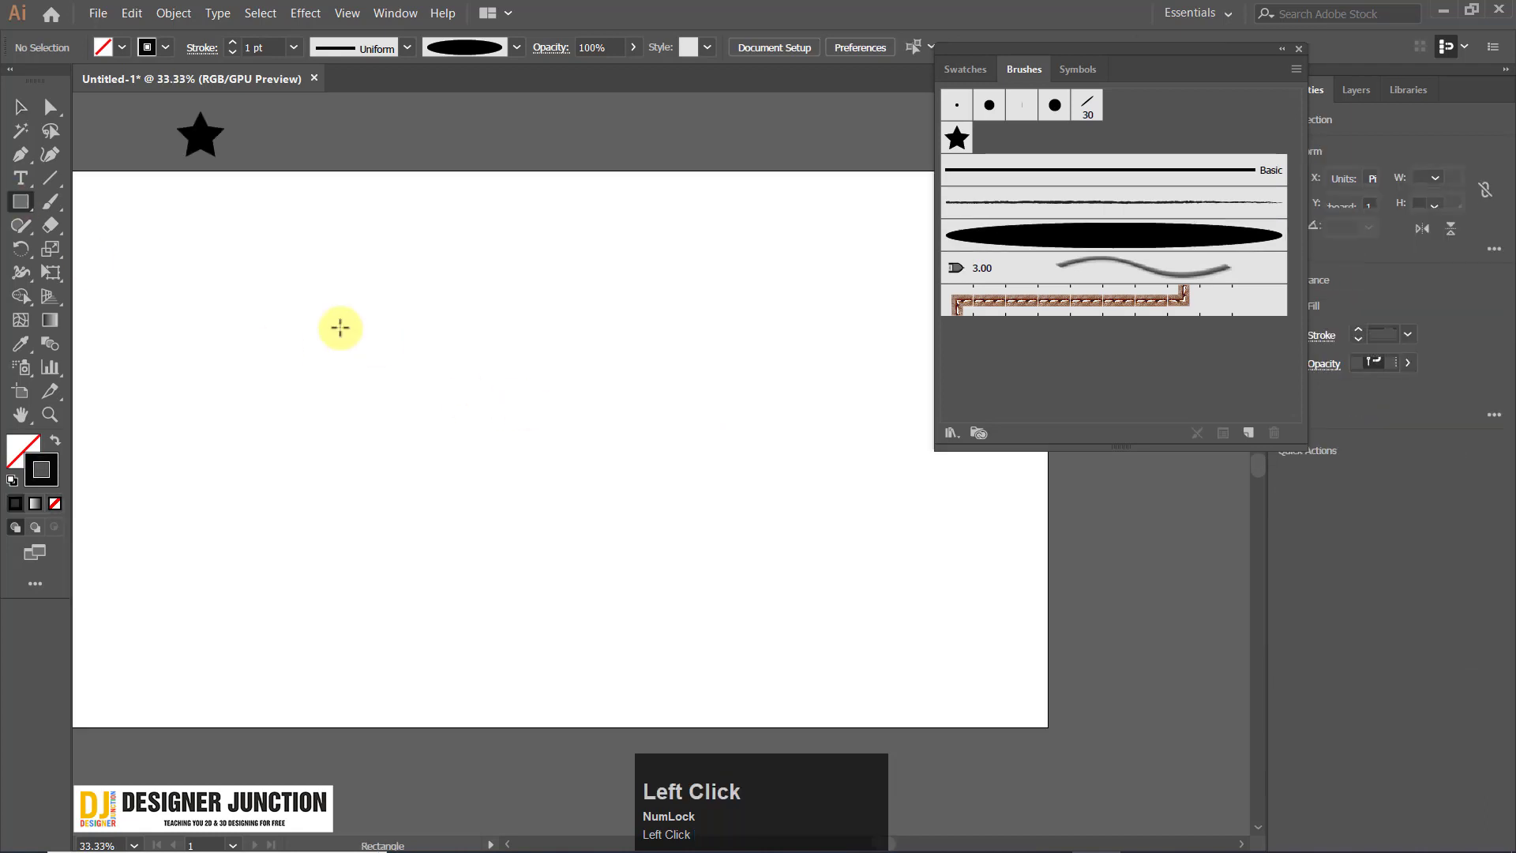
Draw a 384 px square on the artboard and rotate it 45° into a diamond.
mouse_move(324, 305)
left_mouse_down()
mouse_move(548, 504)
mouse_move(507, 463)
mouse_move(523, 501)
left_mouse_up()
left_click(21, 109)
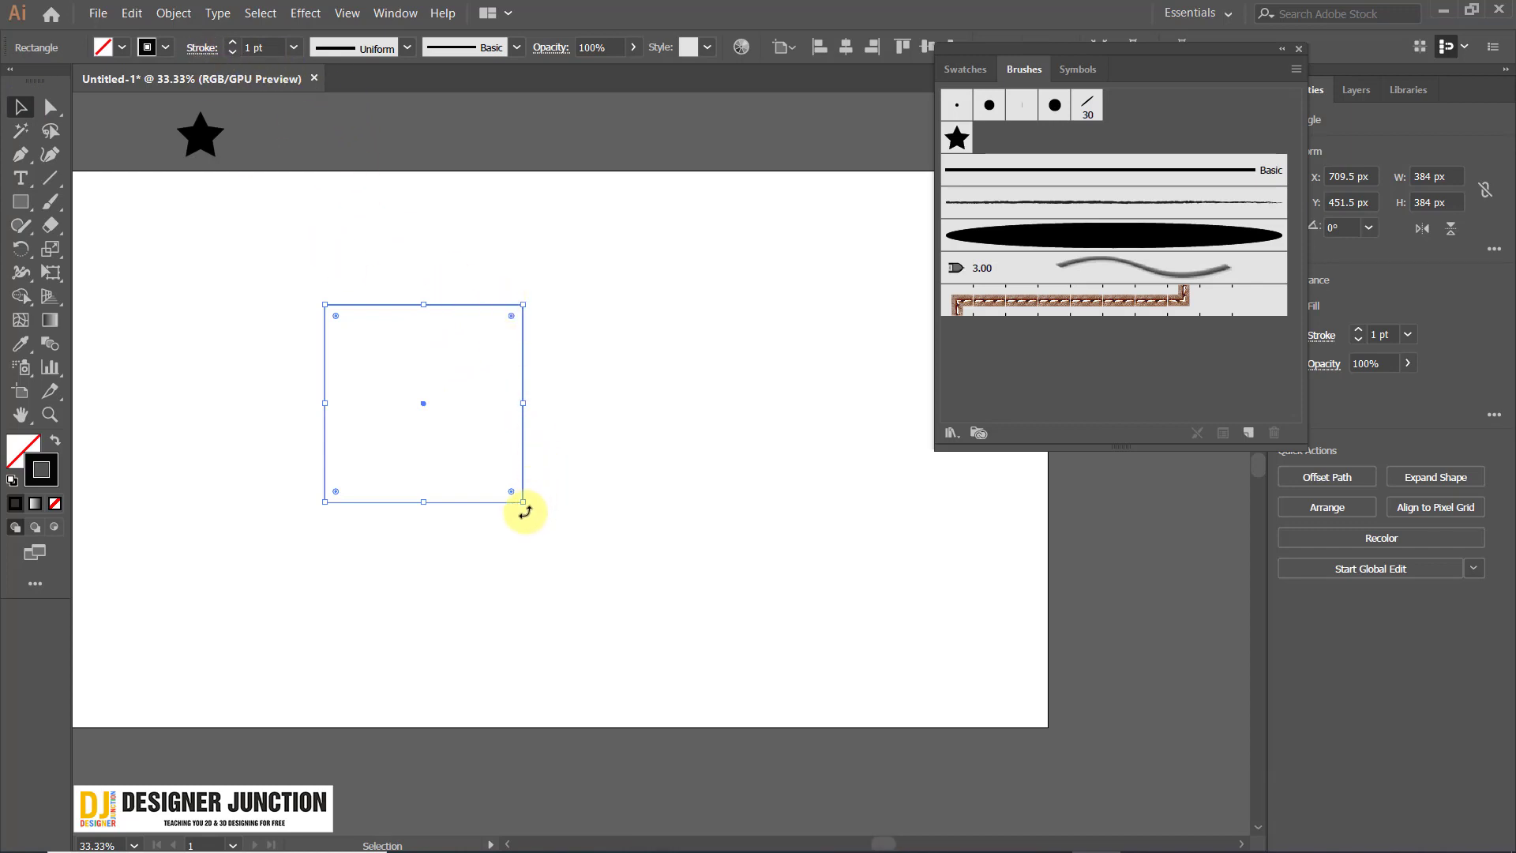
left_click_drag(525, 512, 521, 412)
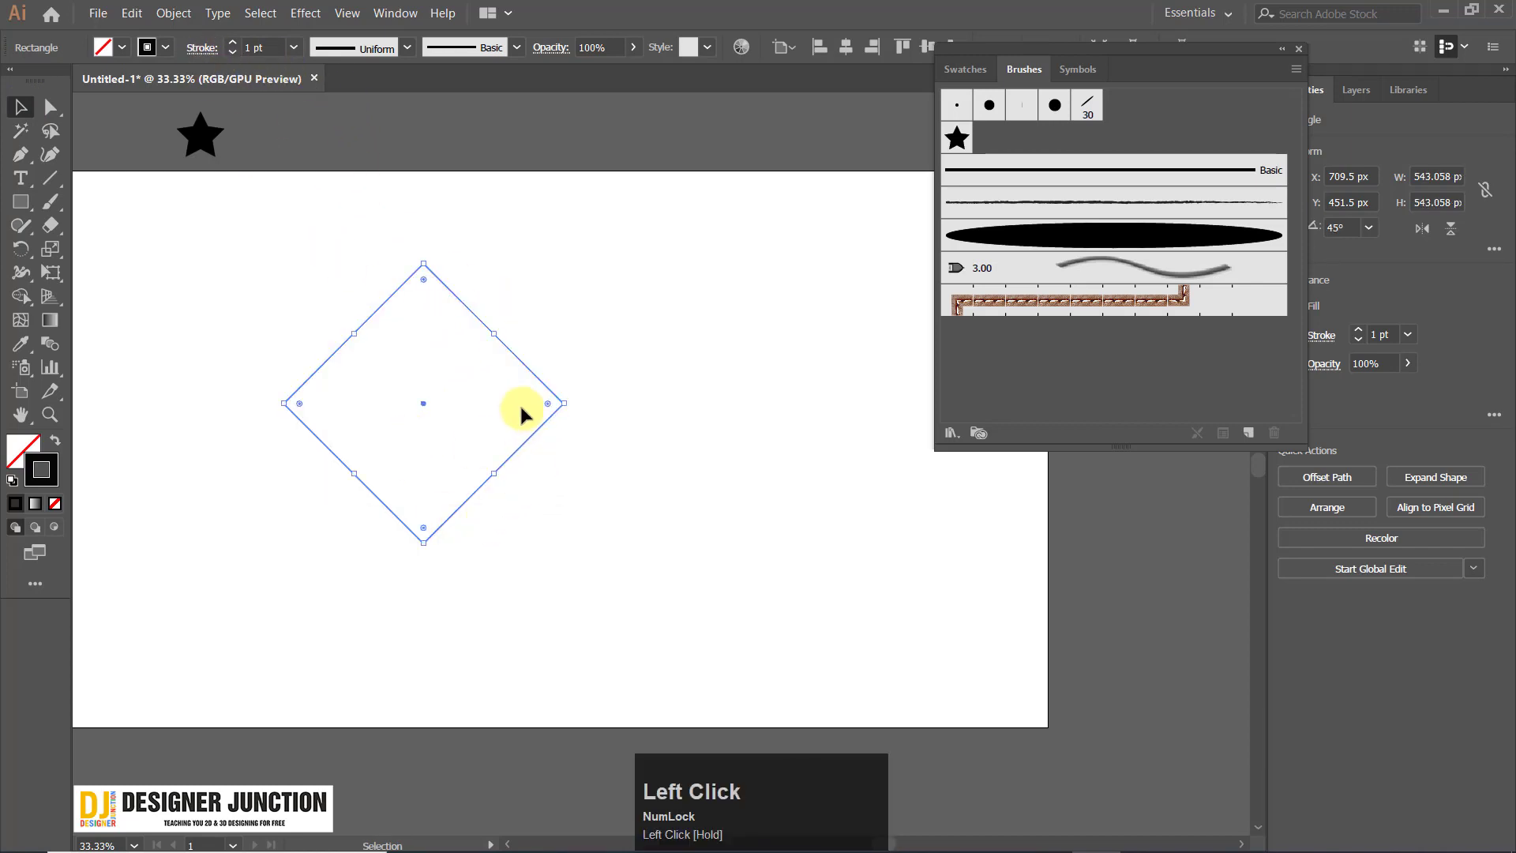
Shrink the diamond to about 265 px wide and pull its lowest anchor point straight down to form a long kite shape.
mouse_move(427, 545)
left_mouse_down()
mouse_move(424, 400)
mouse_move(441, 536)
left_mouse_up()
key("ctrl+z")
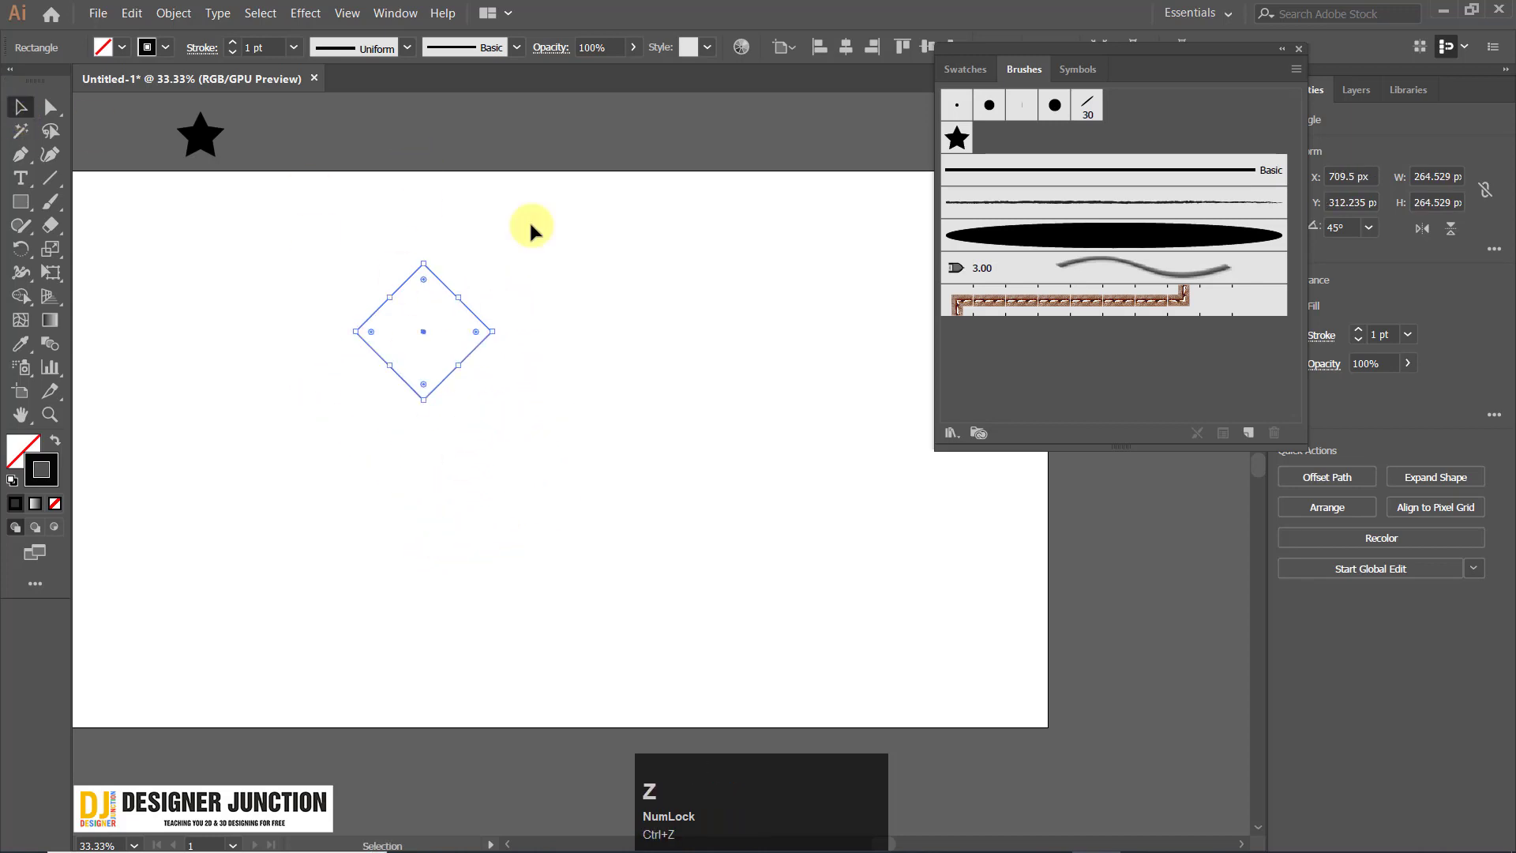
left_click(50, 107)
left_click(424, 400)
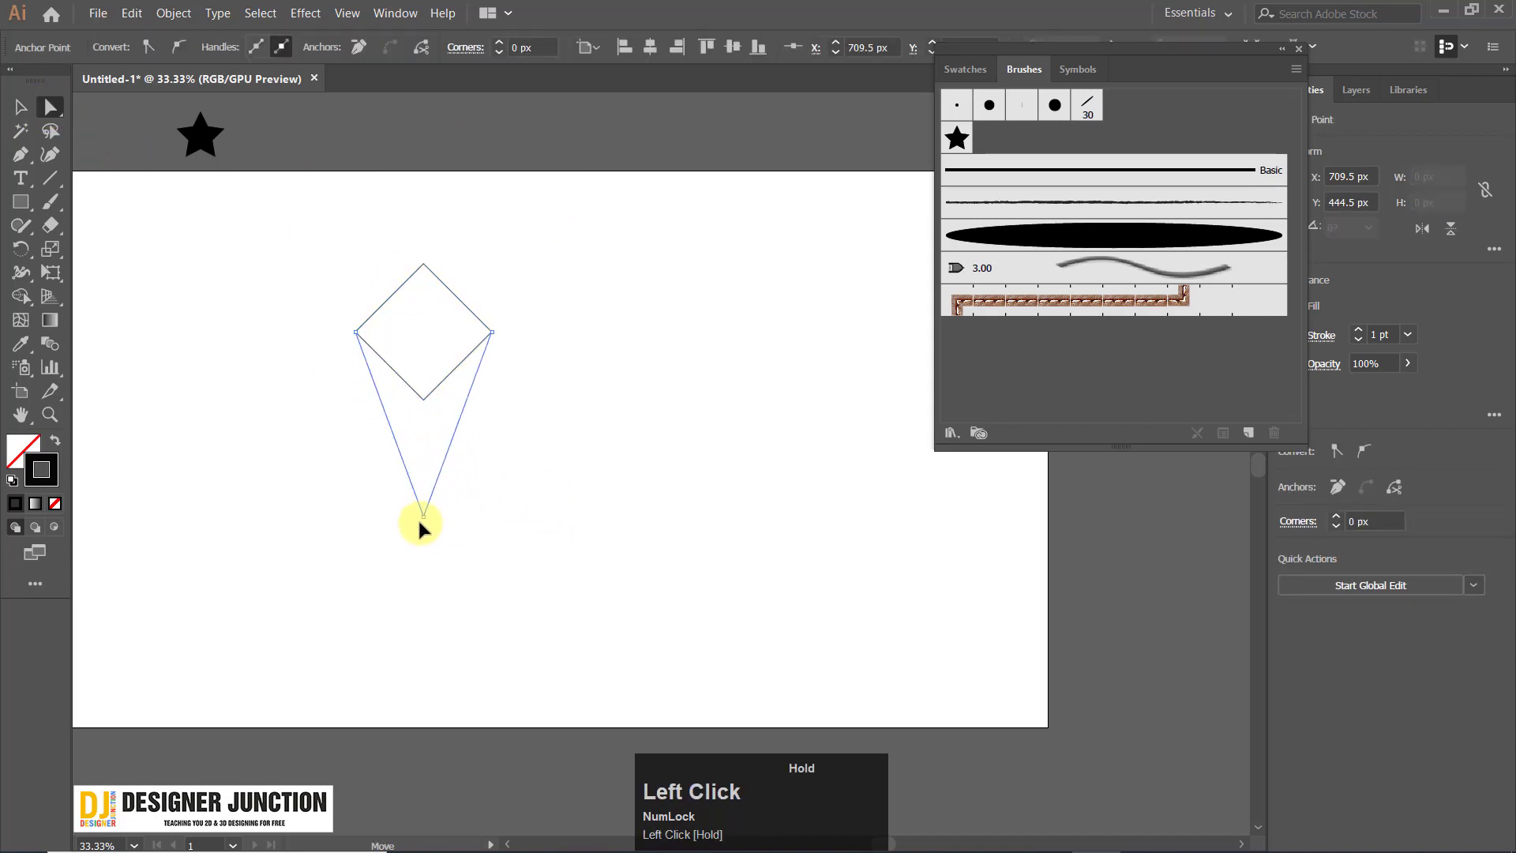
left_click_drag(420, 522, 423, 596)
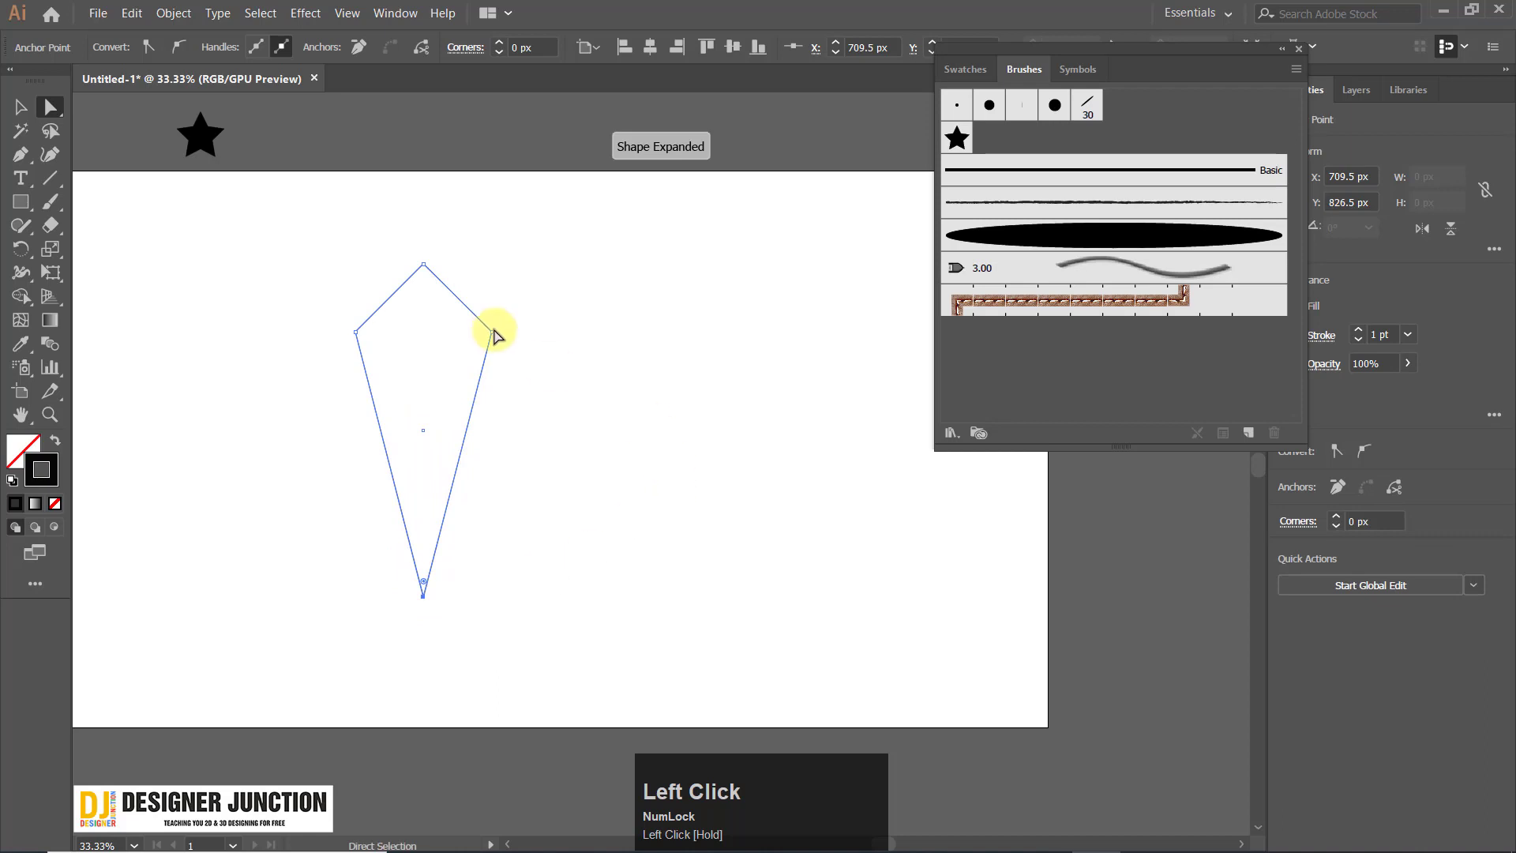
left_click(14, 114)
left_click(490, 179)
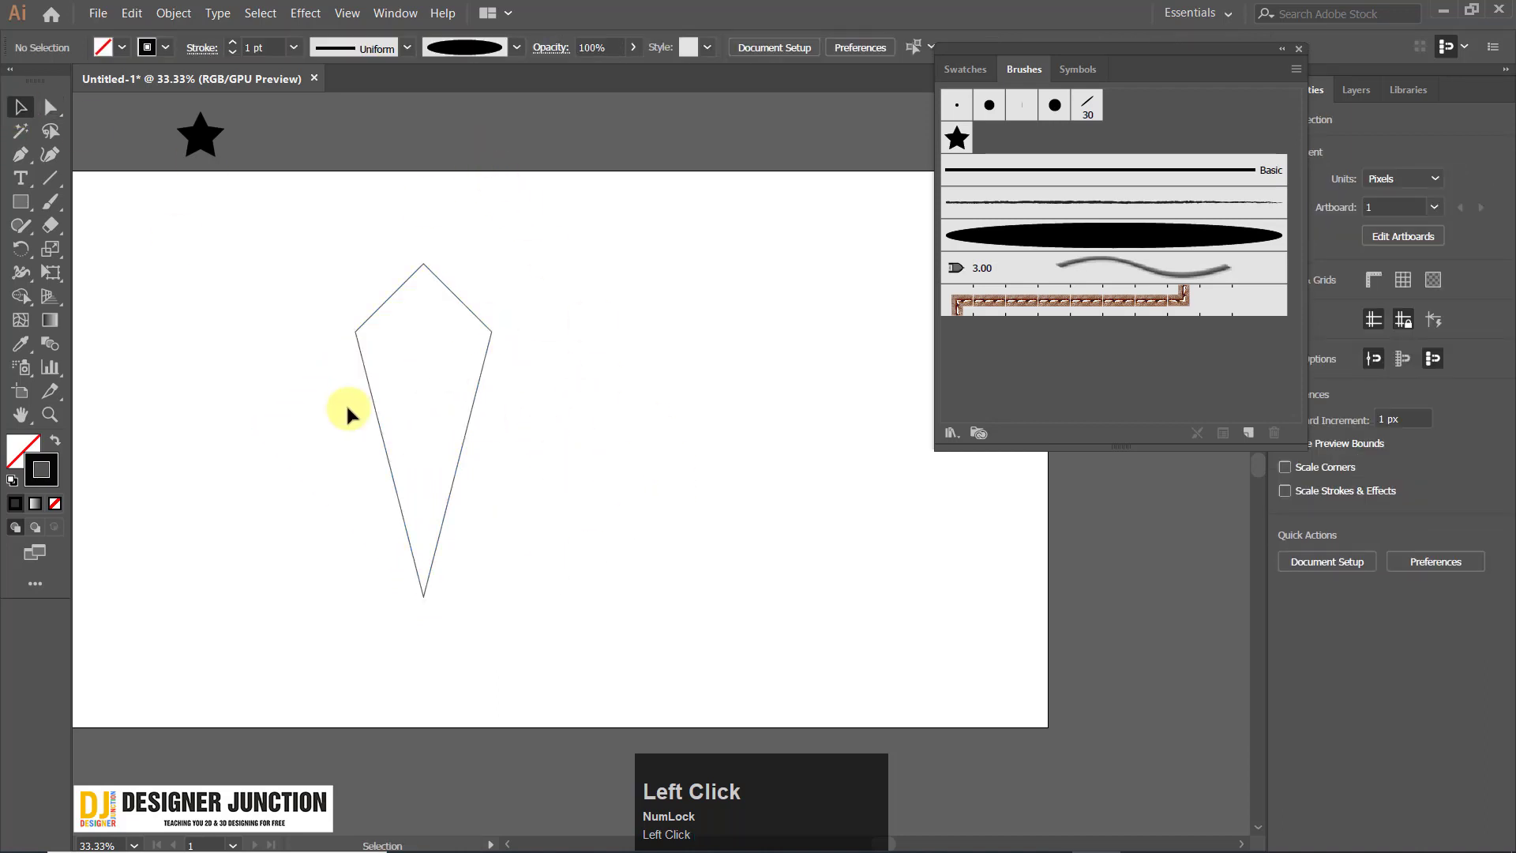
Move the kite shape slightly up and enlarge it proportionally to about 349 × 853 px.
left_click(376, 312)
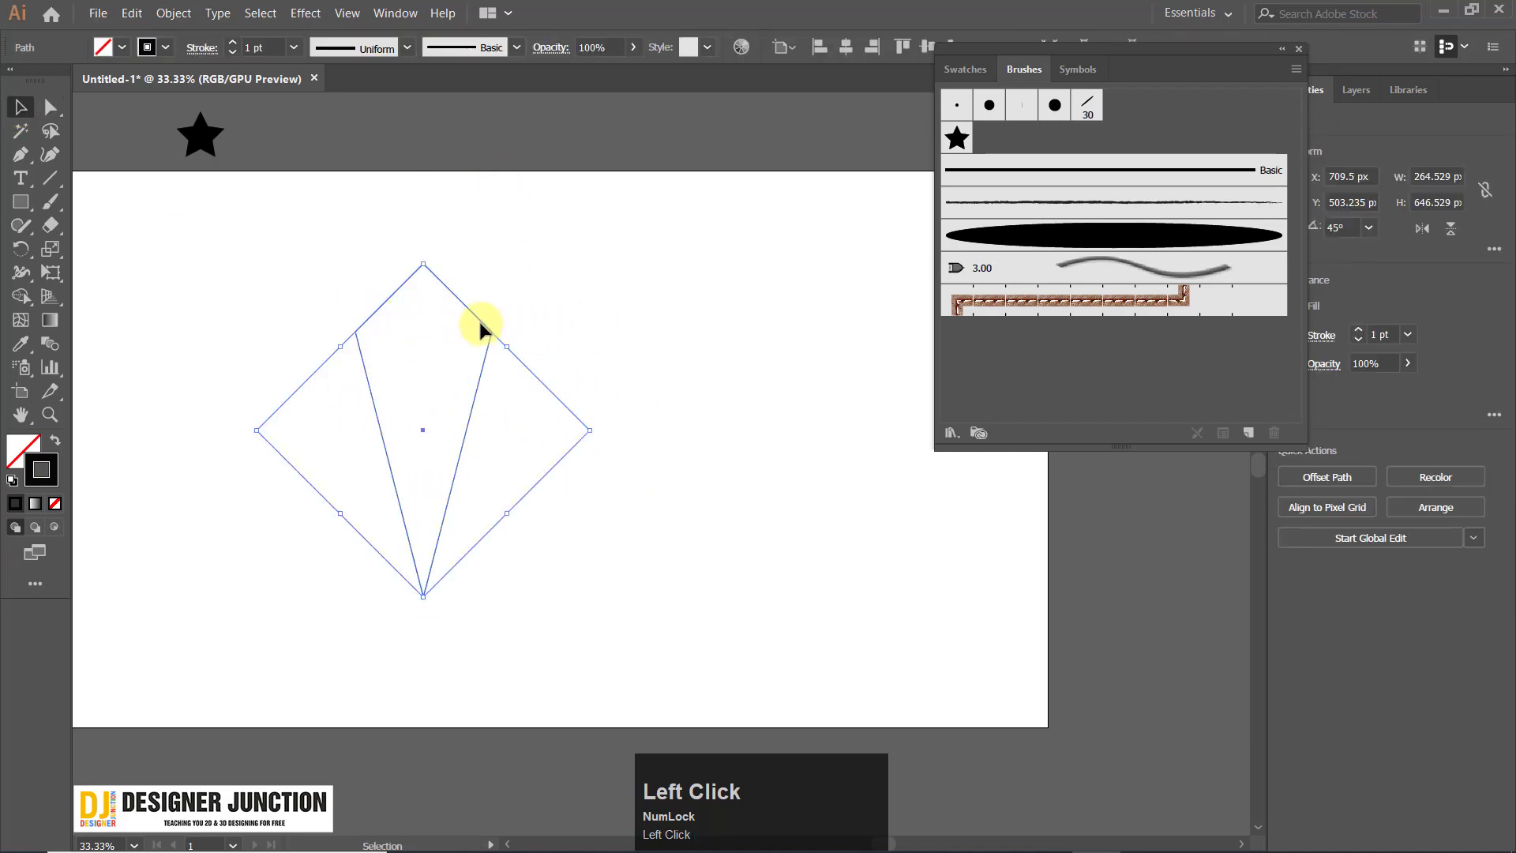
left_click_drag(481, 320, 492, 276)
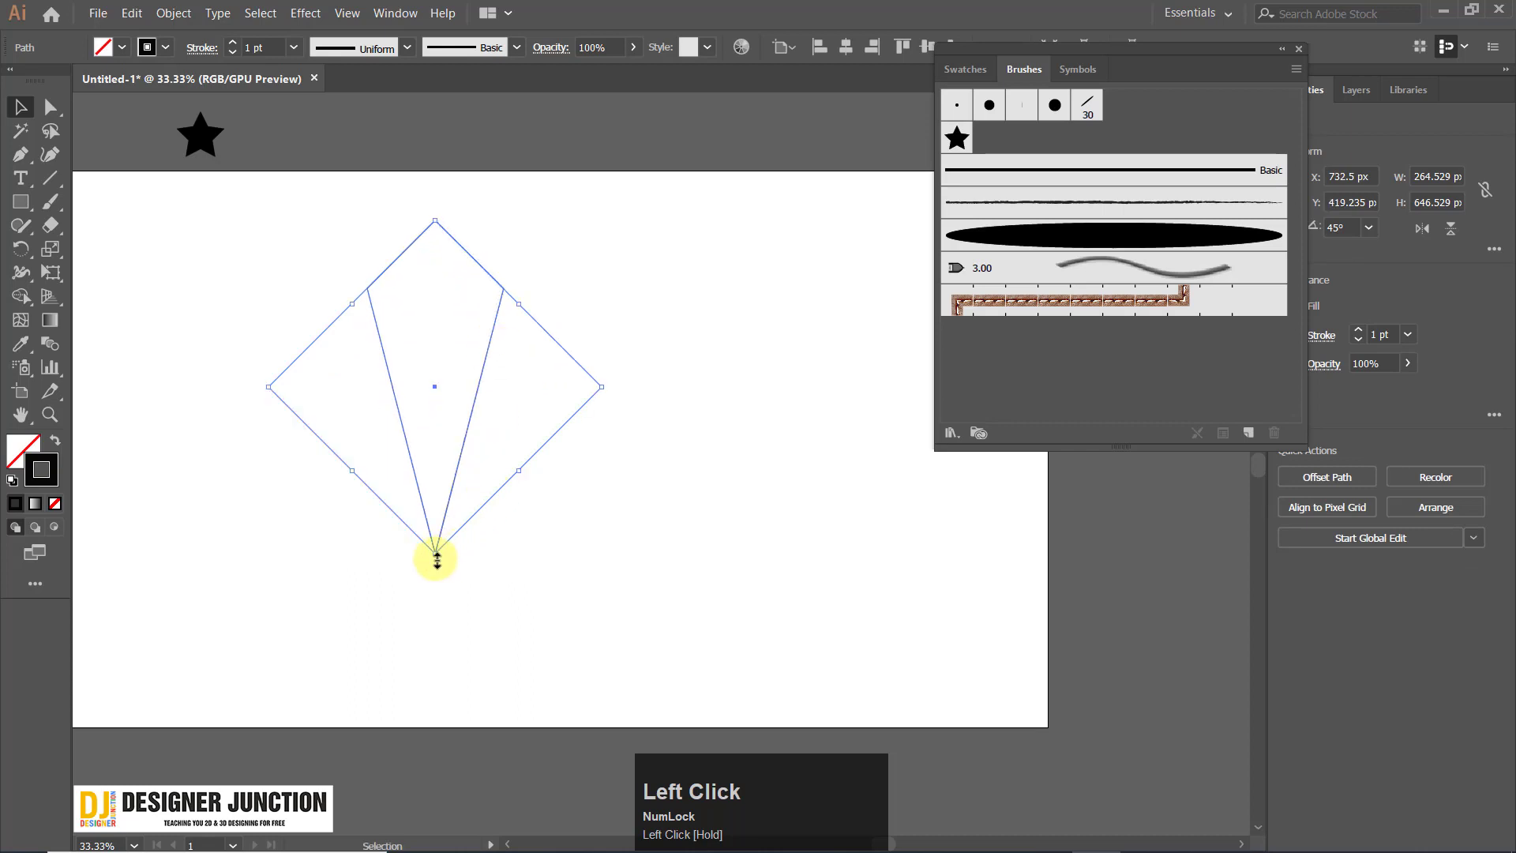
left_click_drag(437, 558, 435, 660)
Scale the kite shape down proportionally to about 152 × 373 px.
left_click_drag(653, 442, 411, 457)
key("ctrl+z")
key("ctrl+z")
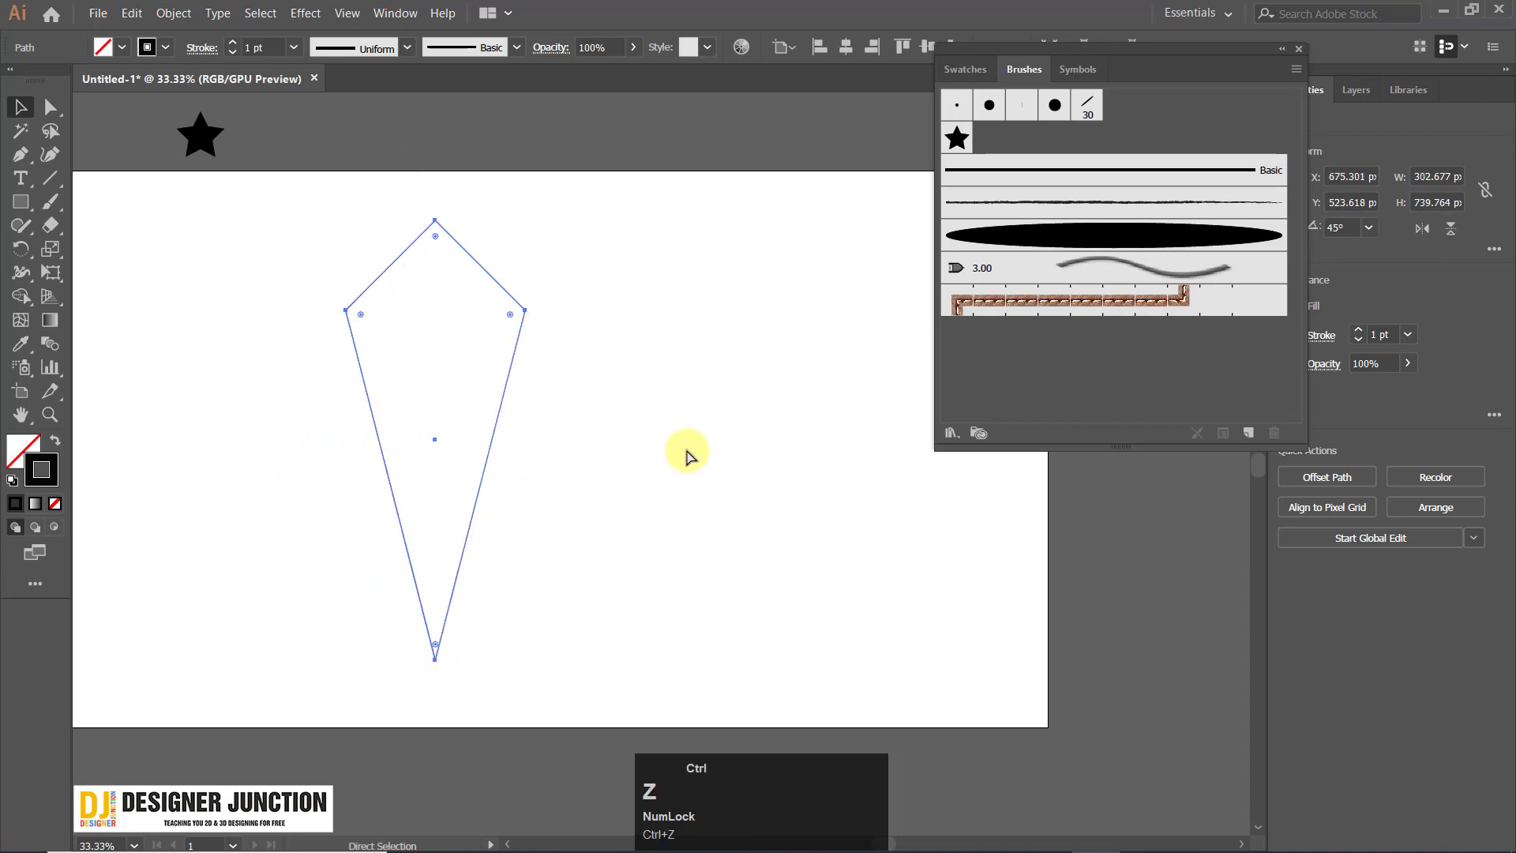
key("ctrl+z")
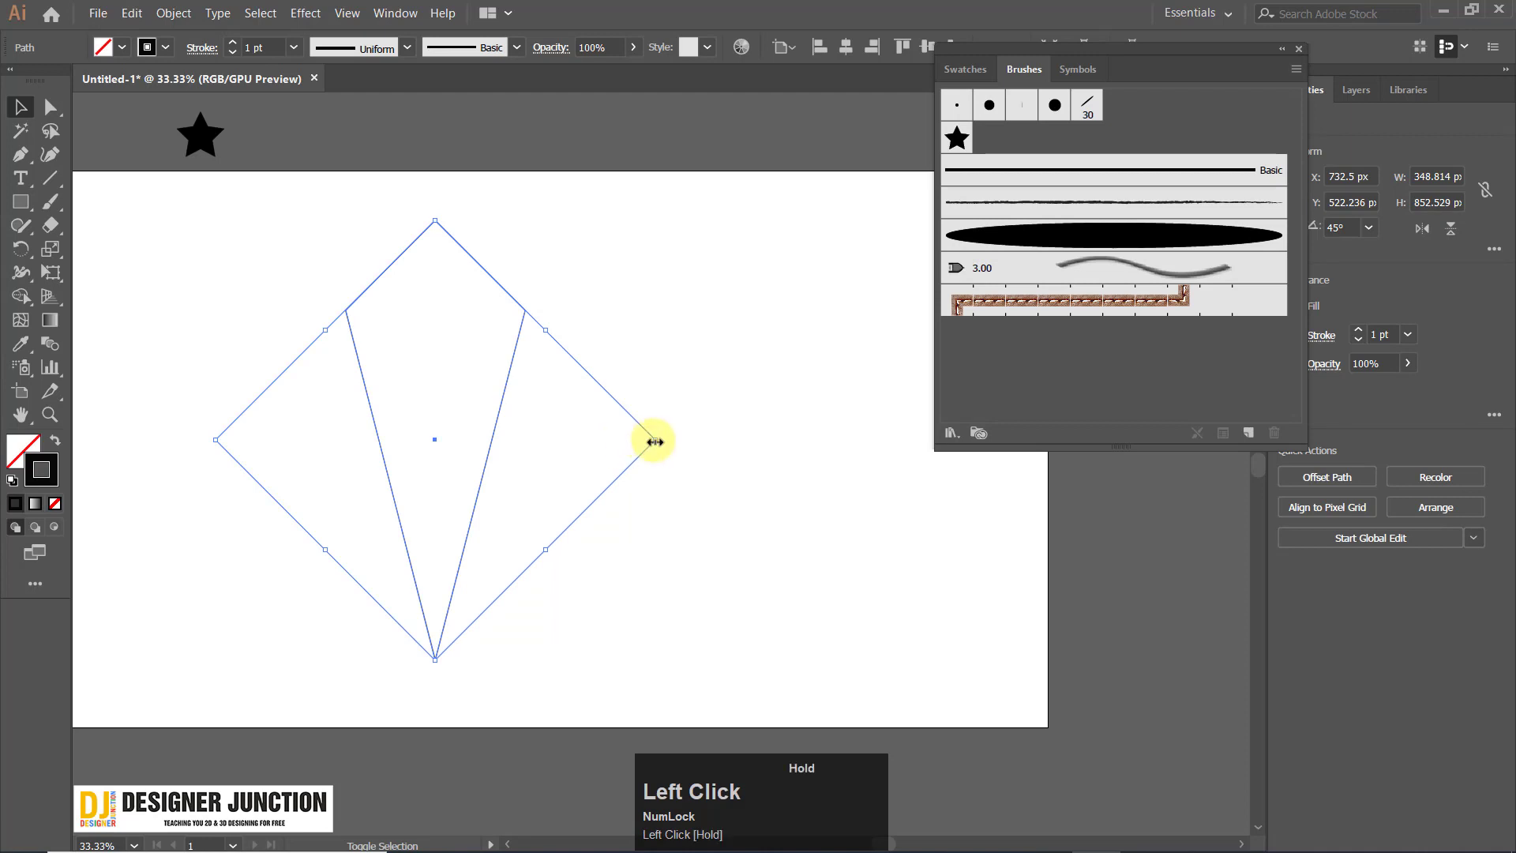
left_click_drag(654, 442, 400, 434)
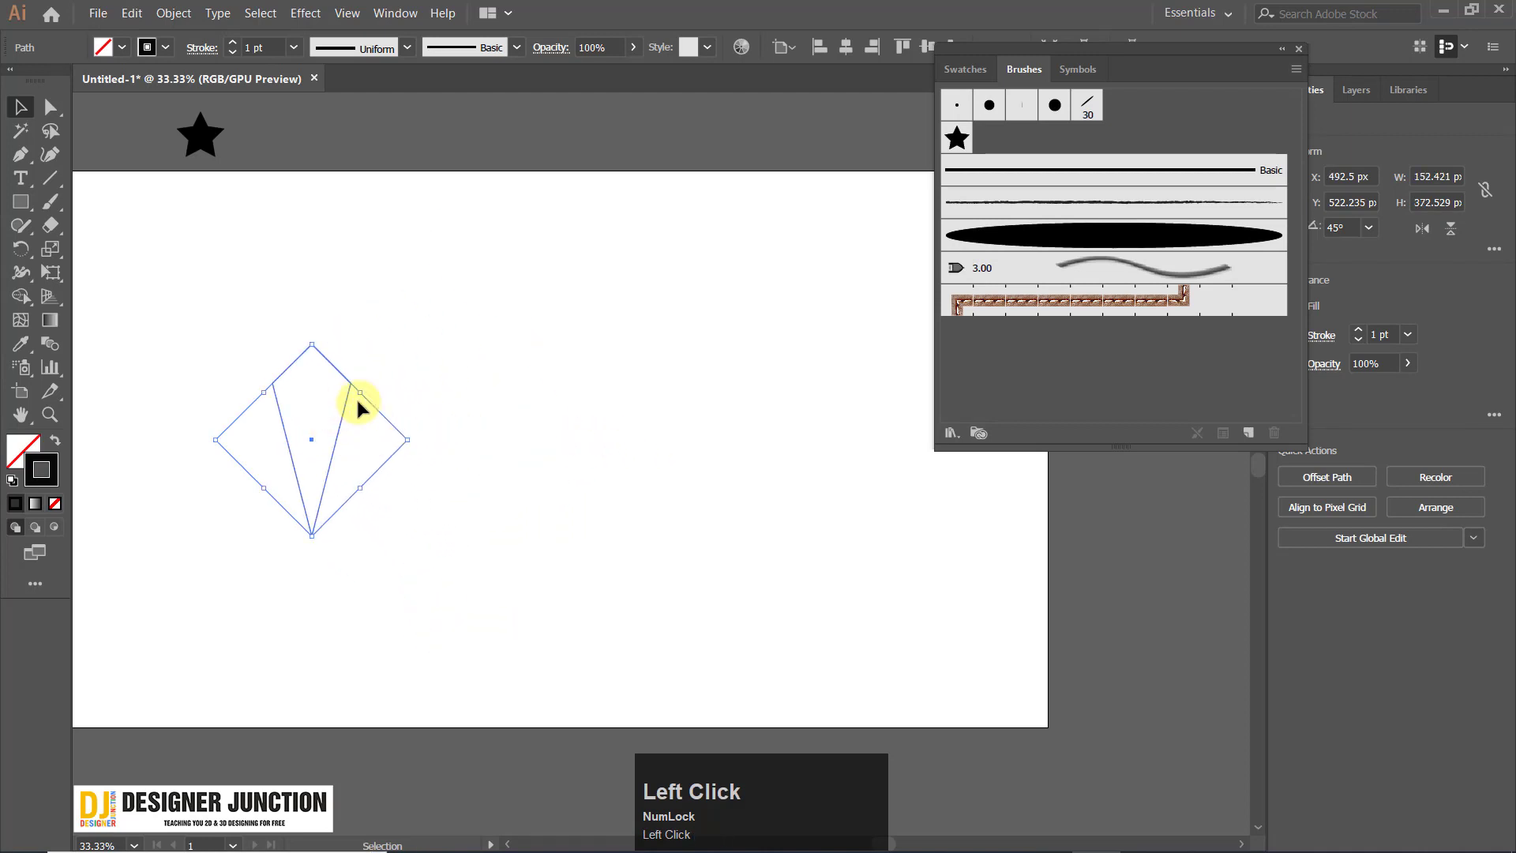
Move the kite shape up and to the right, into the upper part of the artboard.
left_click(492, 371)
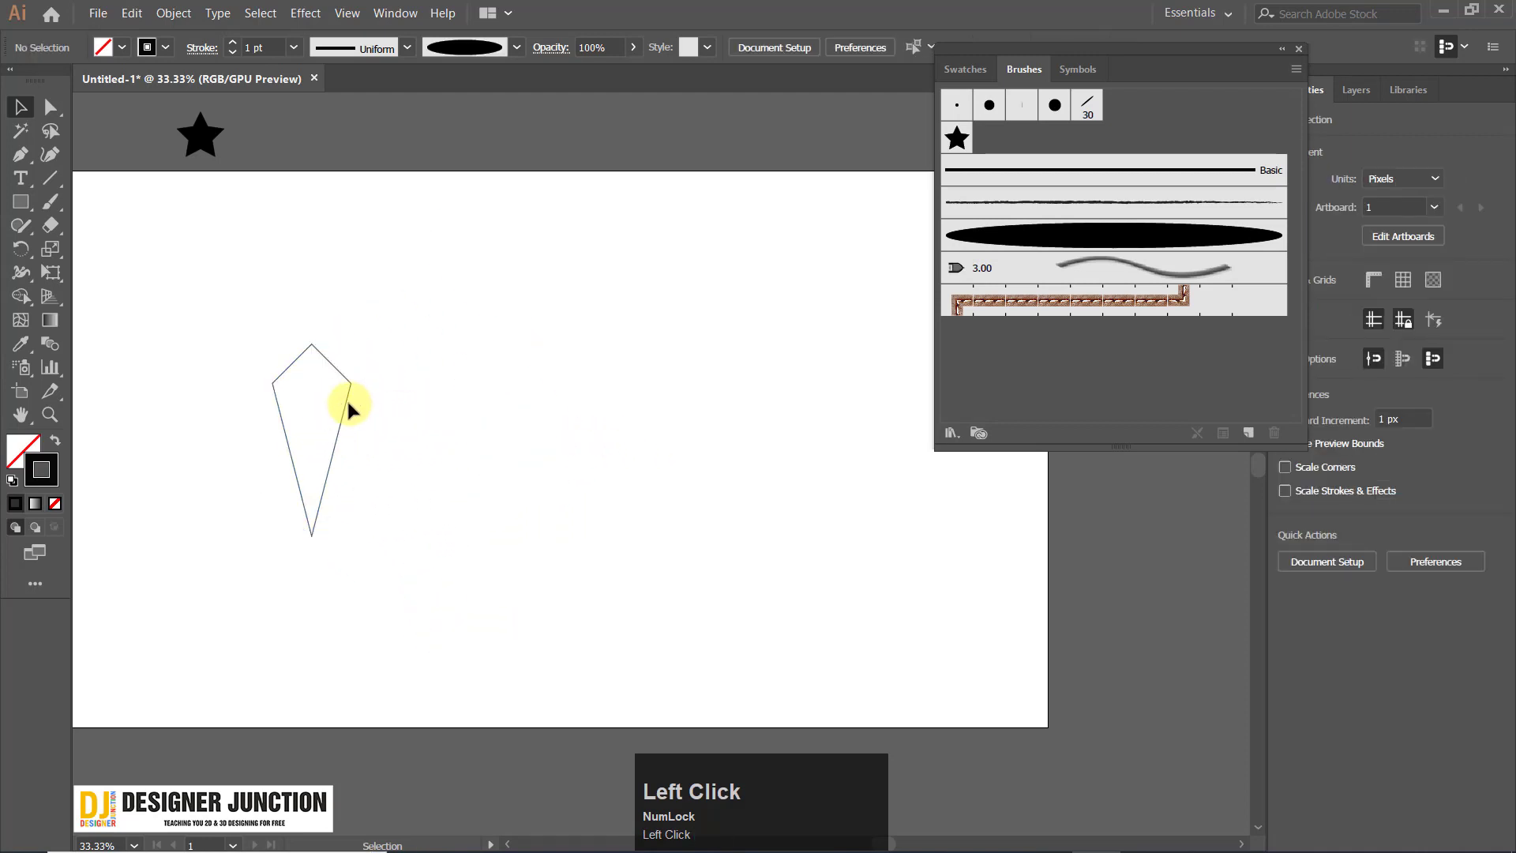
left_click_drag(344, 404, 423, 289)
left_click(476, 135)
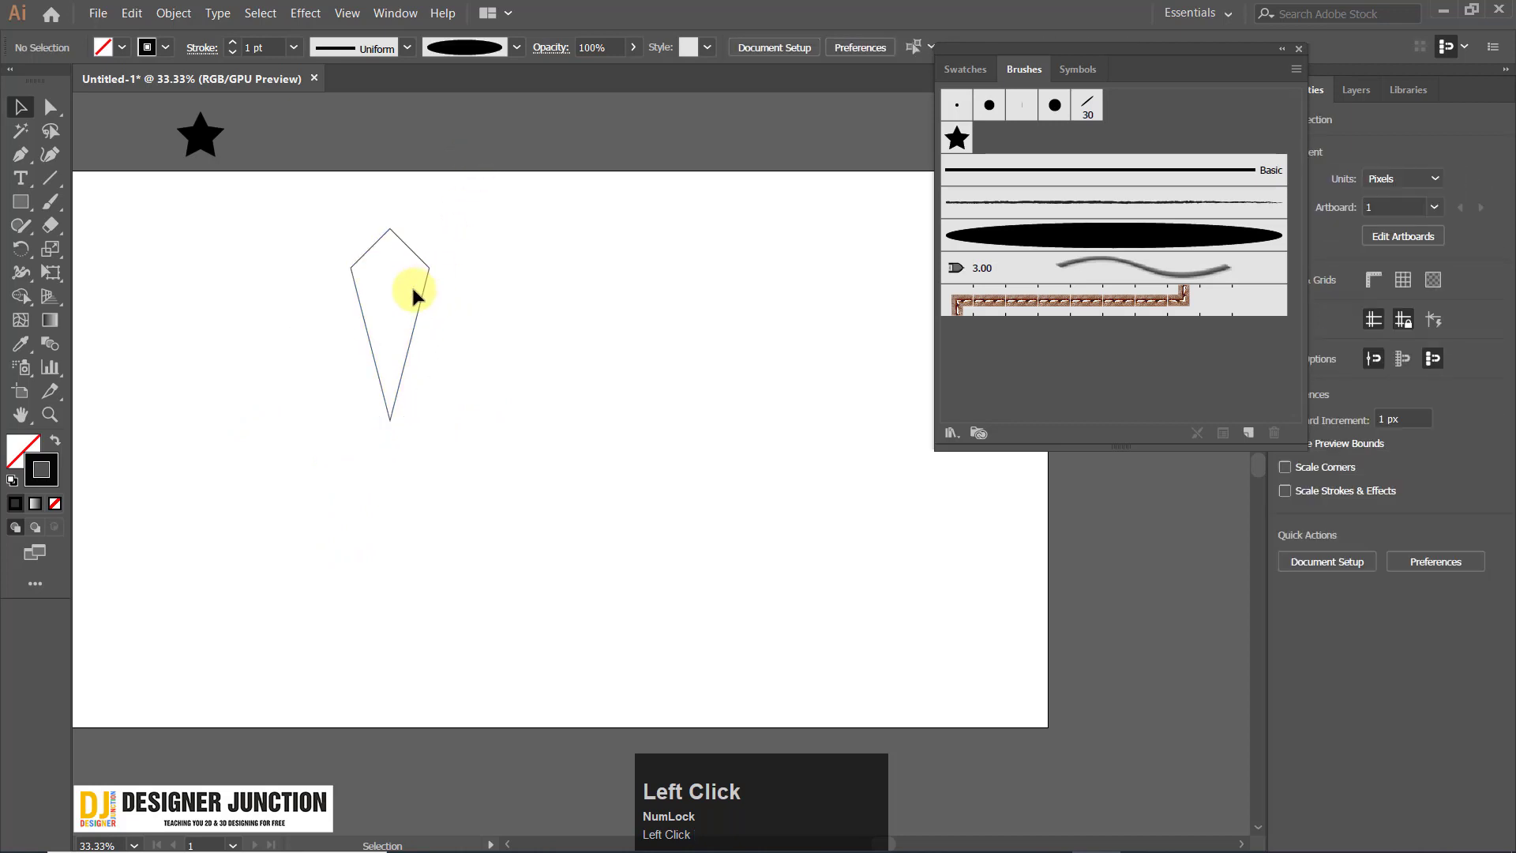
Paste a copy of the kite directly in front and scale it proportionally to about 71 × 173 px.
left_click(423, 304)
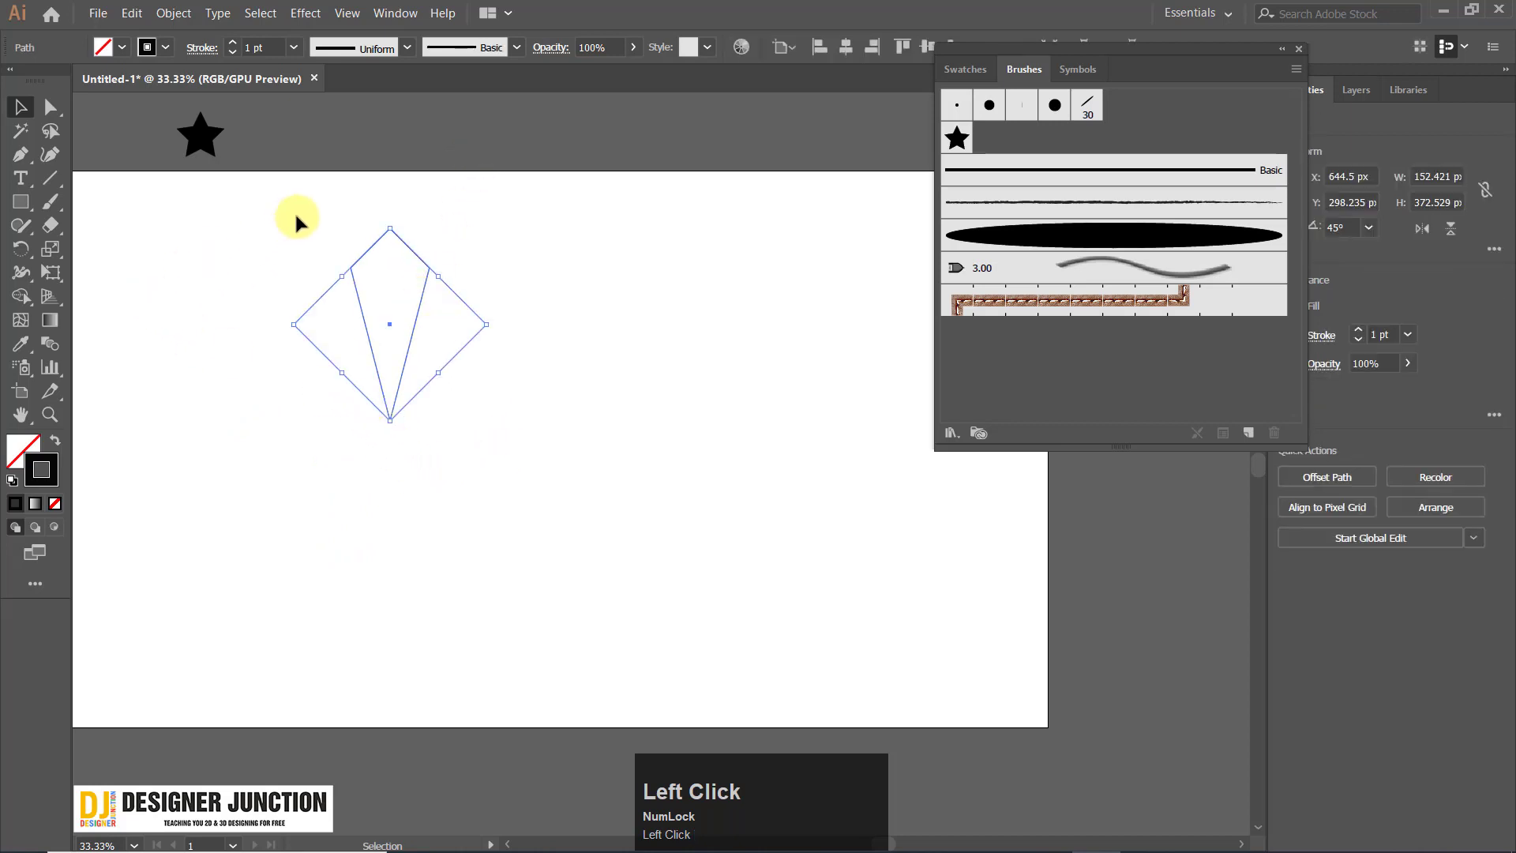
key("ctrl")
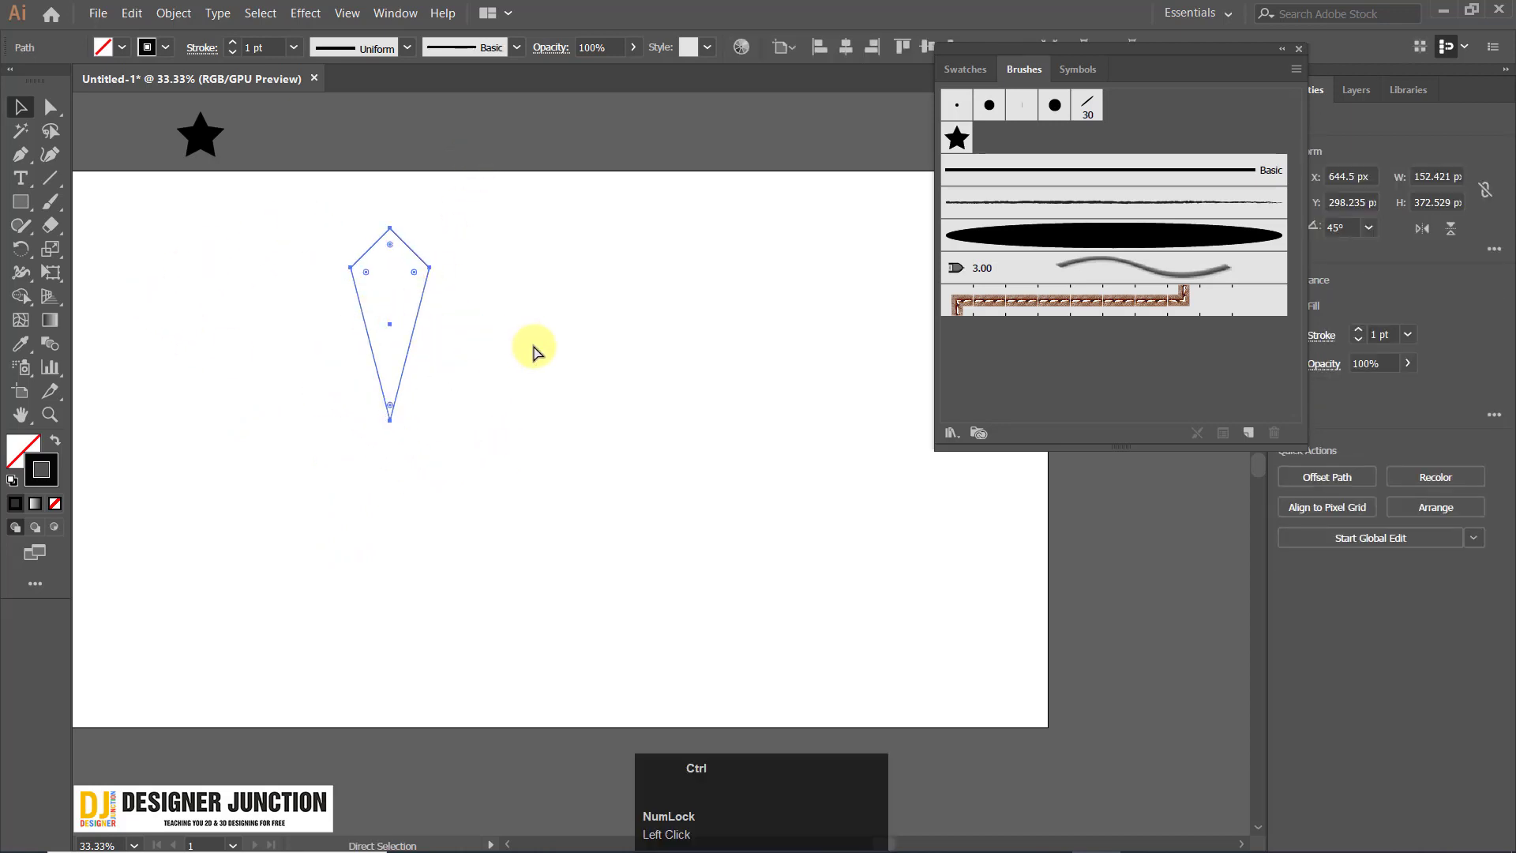
key("ctrl+f")
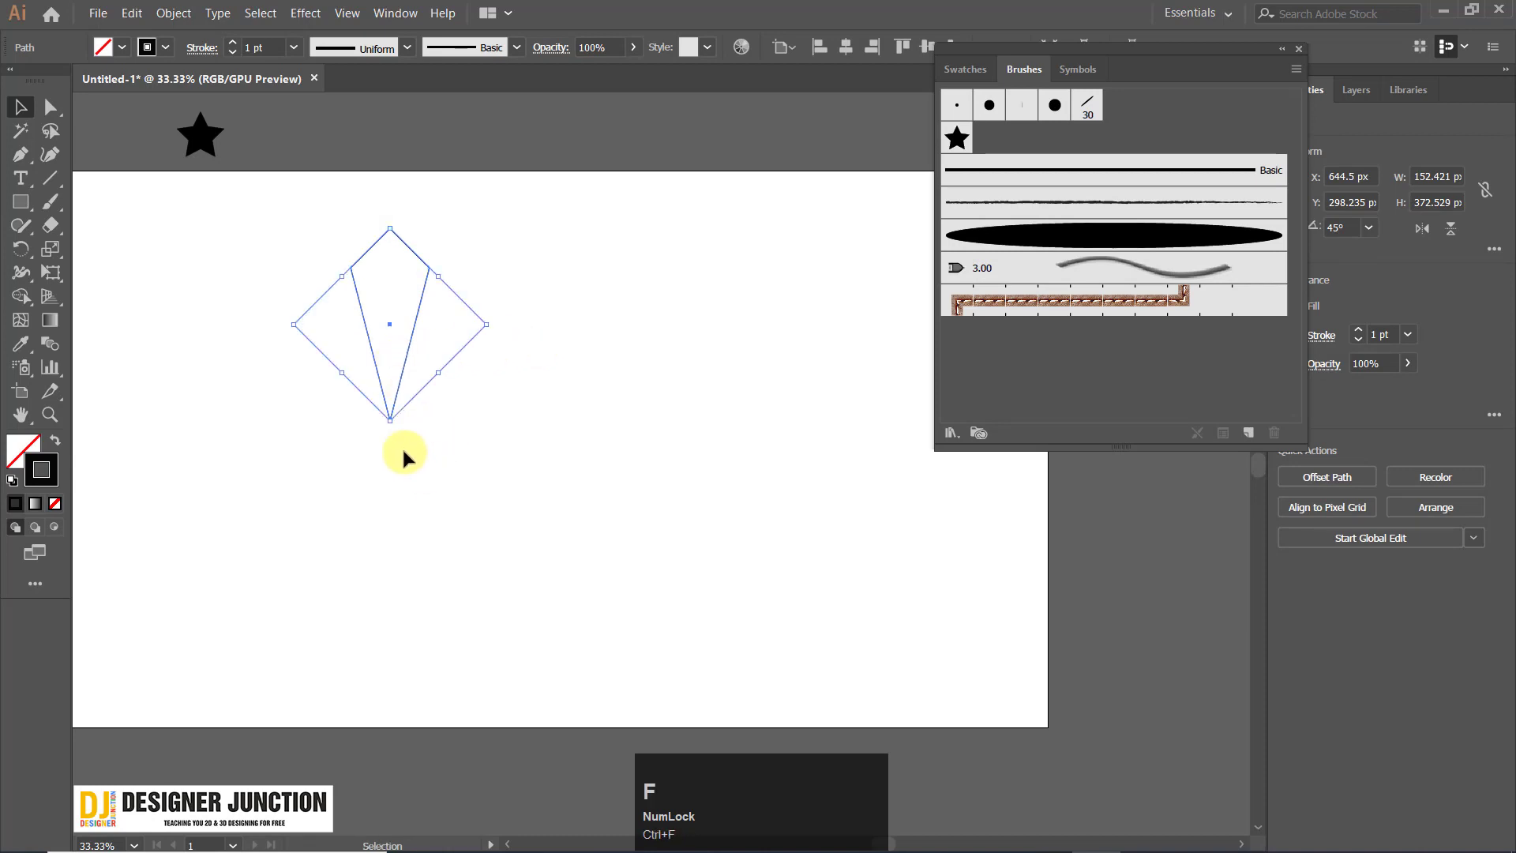
left_click_drag(484, 324, 384, 324)
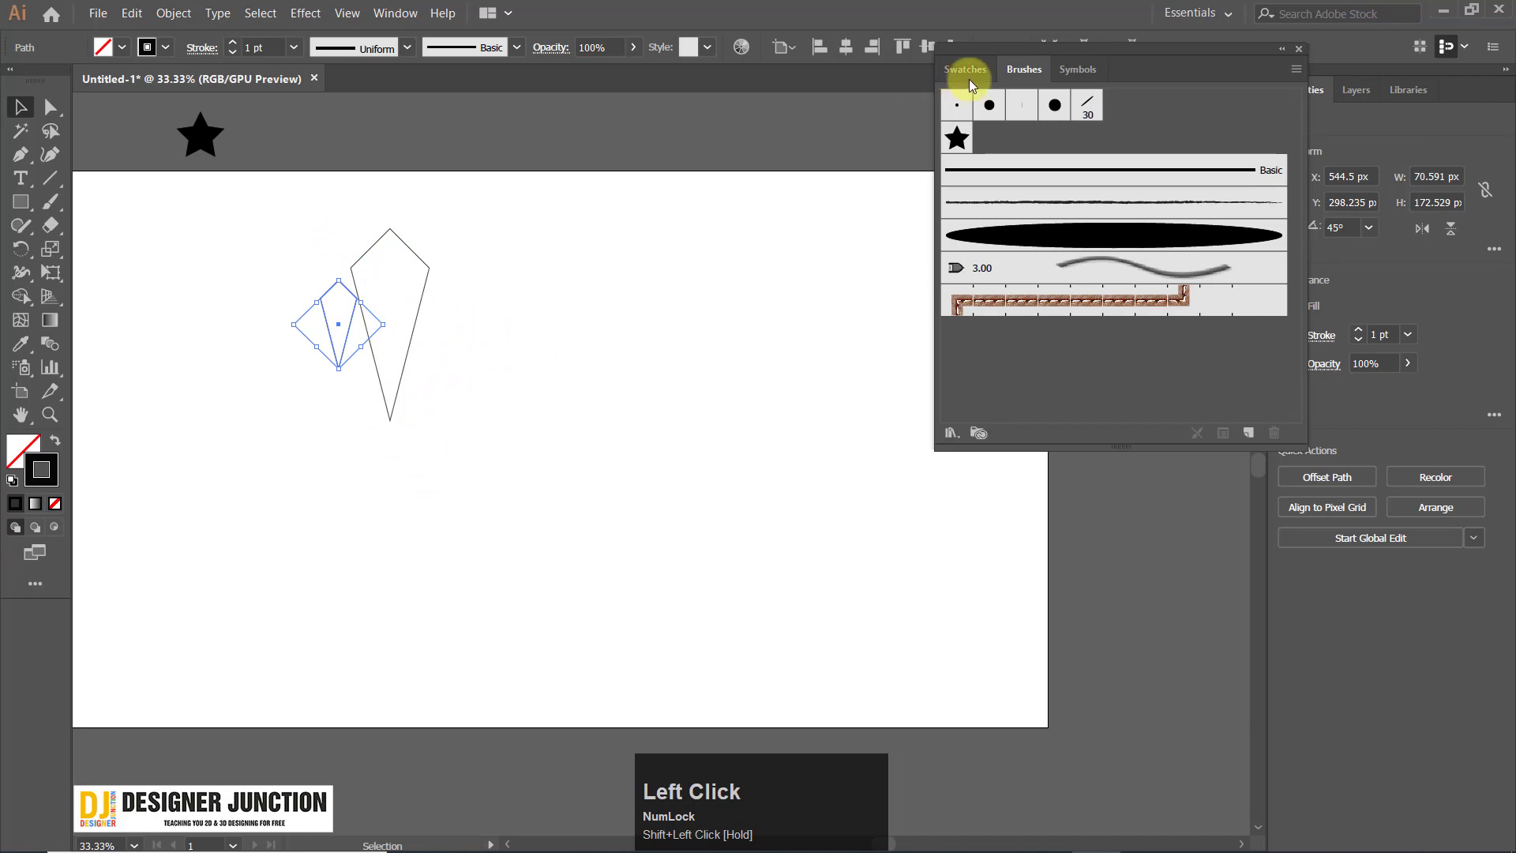
Center both kite shapes horizontally and vertically on the artboard.
left_click_drag(1021, 54, 1021, 117)
left_click_drag(290, 164, 465, 442)
left_click(845, 47)
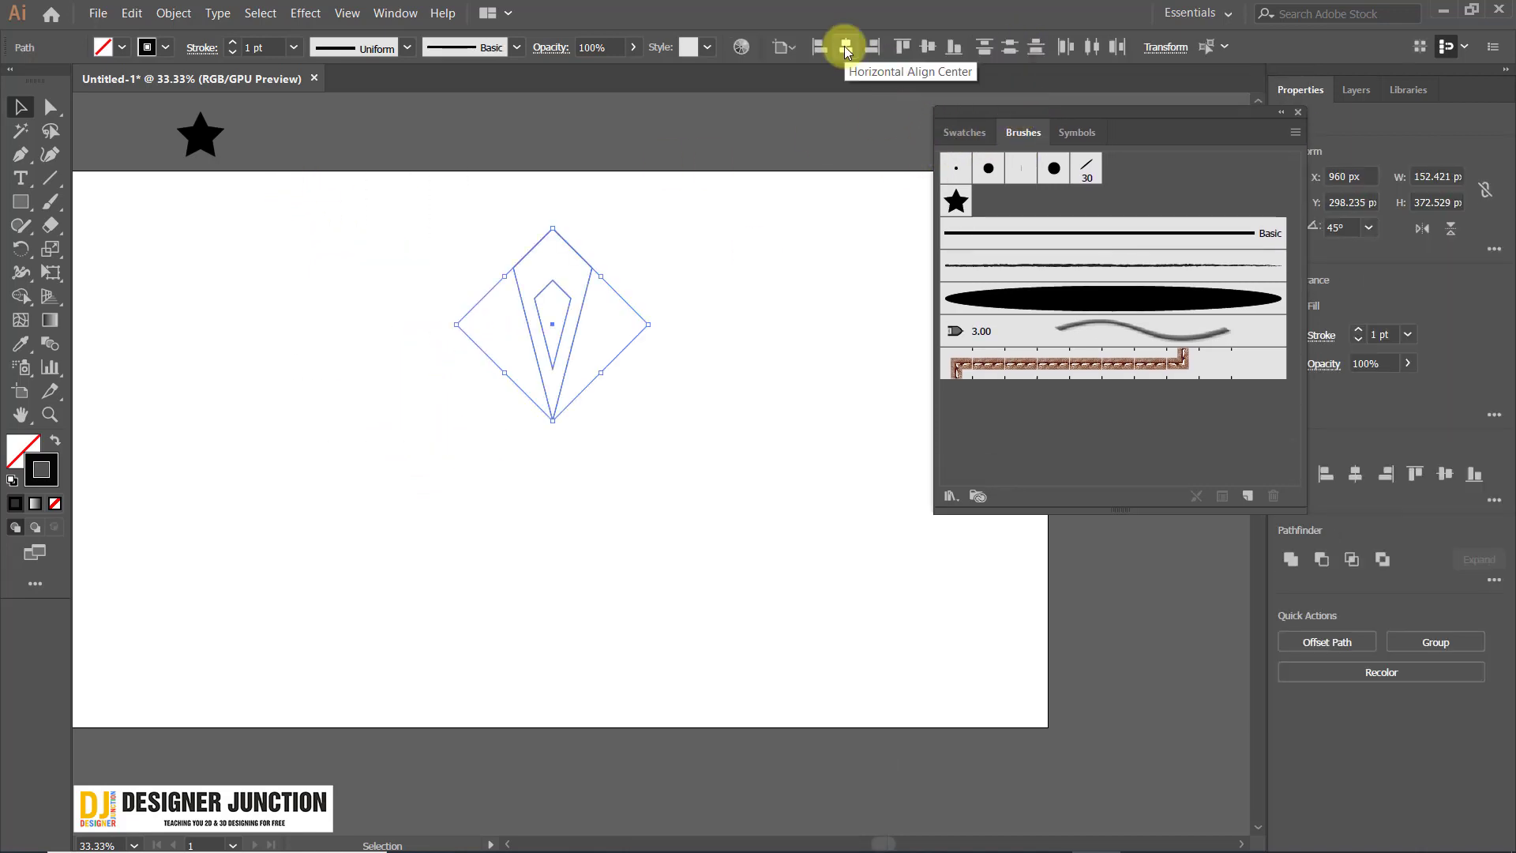
left_click(928, 46)
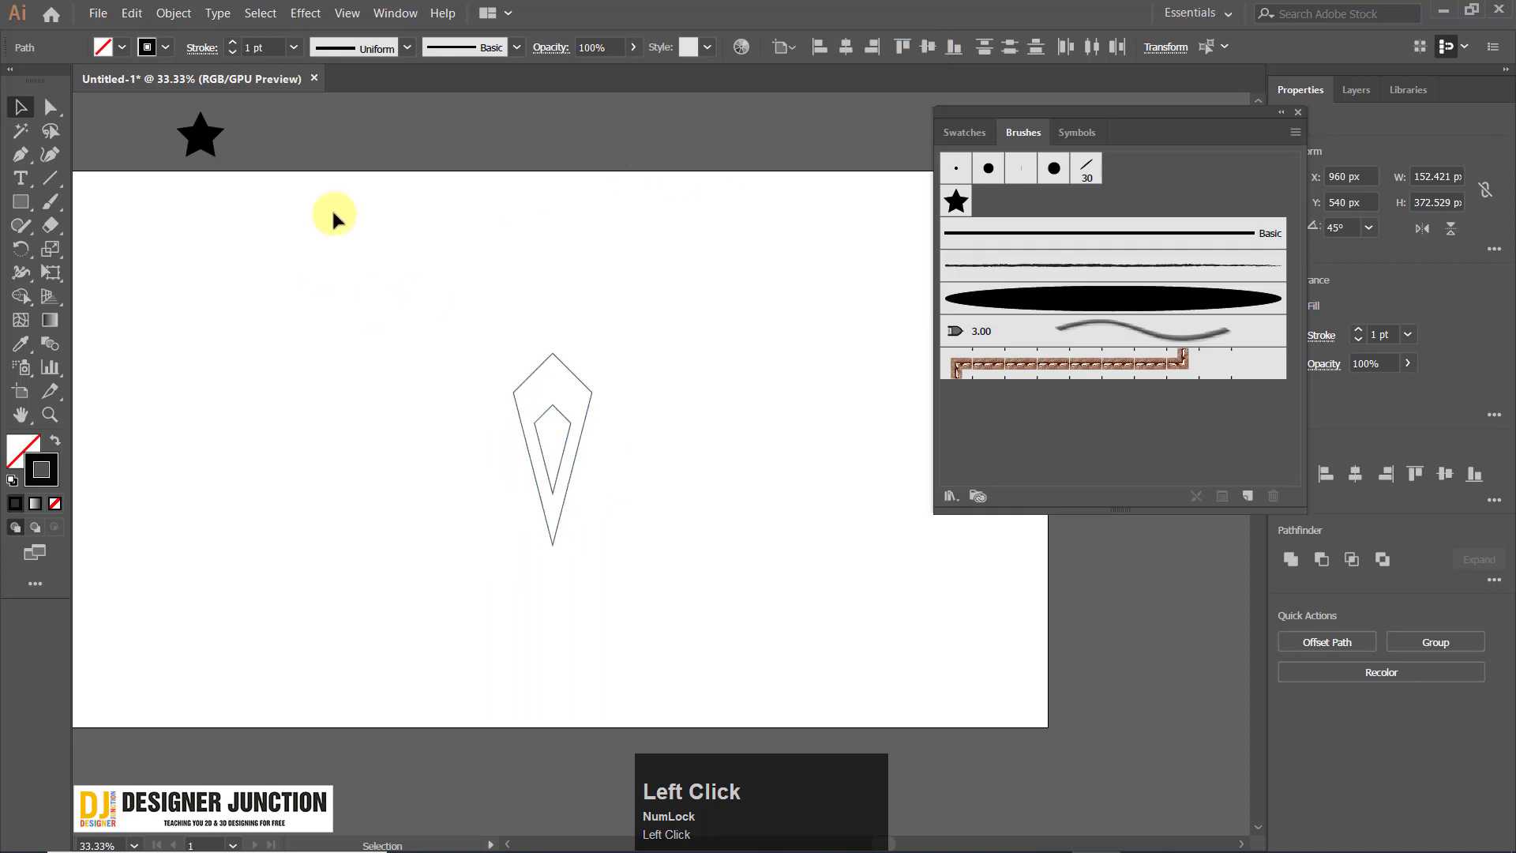
Enlarge the inner kite upward from its fixed lowest point to about 84 × 204 px.
left_click_drag(380, 131, 667, 592)
left_click(637, 199)
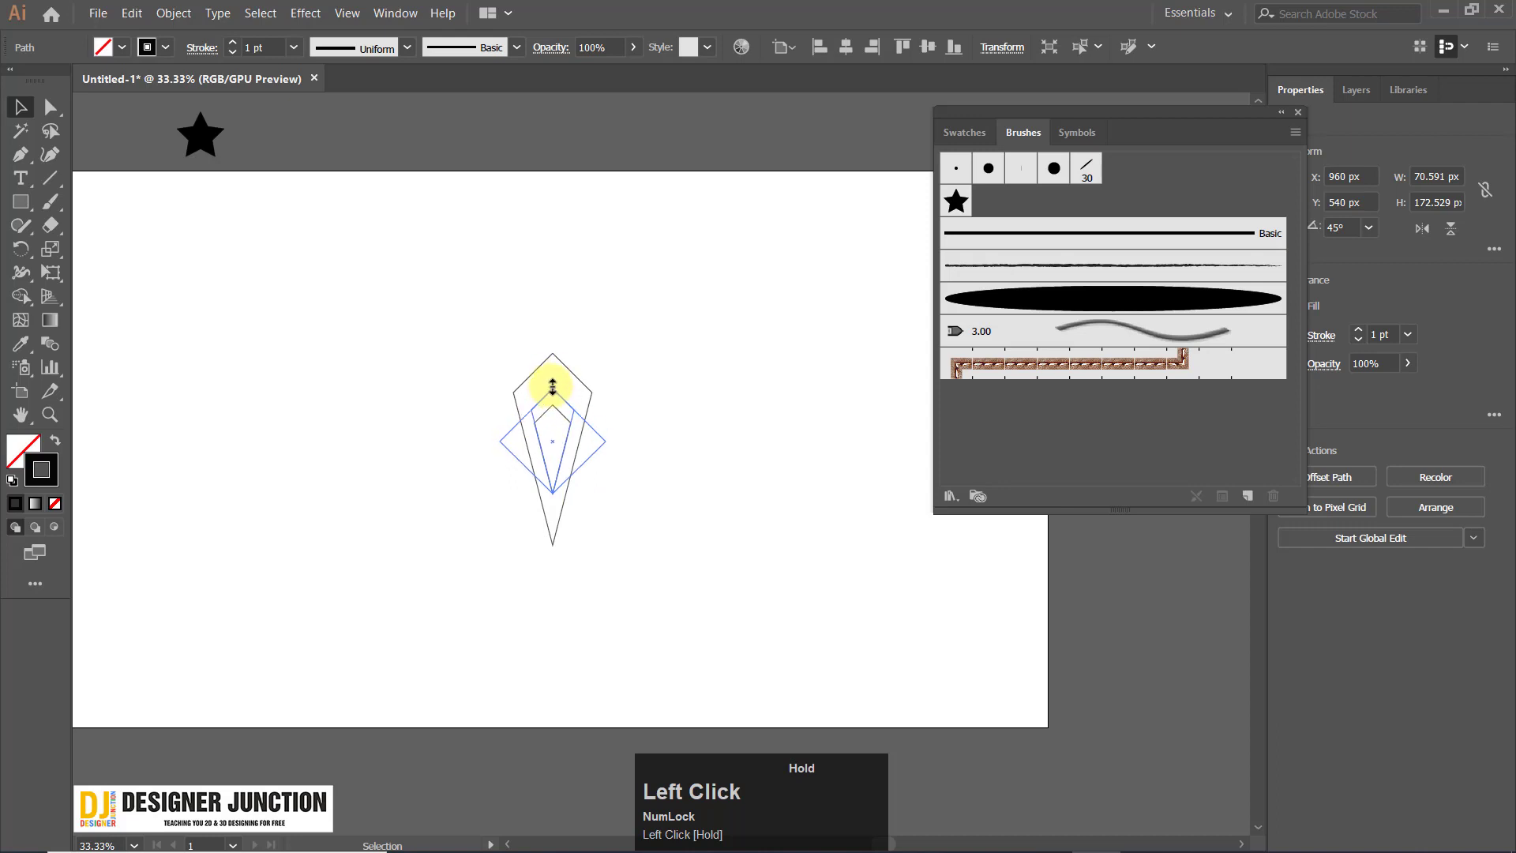
left_click(684, 336)
left_click_drag(458, 176, 698, 598)
left_click(702, 598)
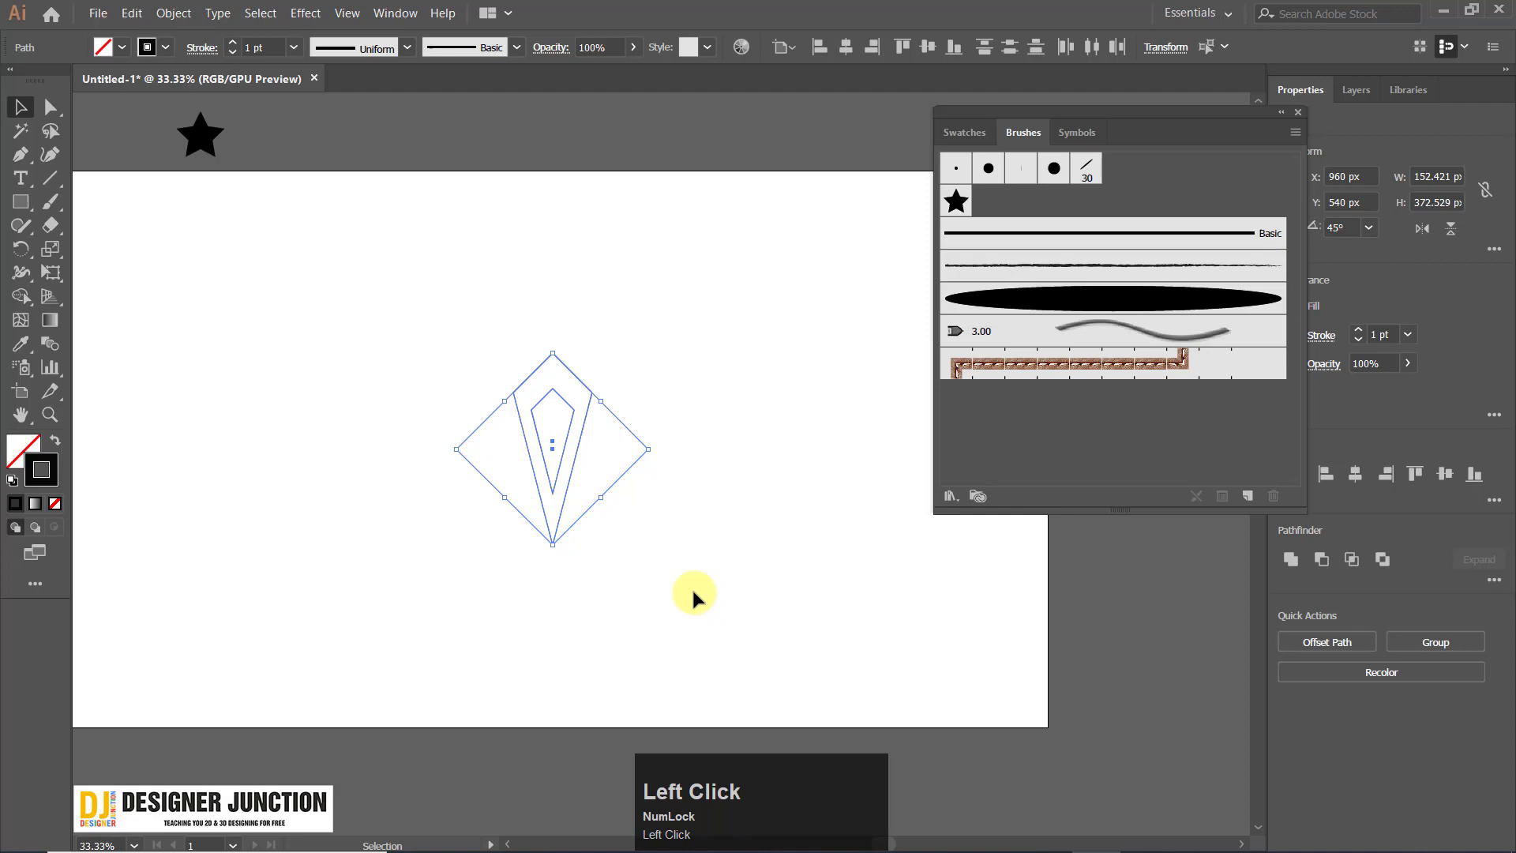
Fill the outer kite with near-black (020202) and send it behind the inner kite.
left_click(552, 359)
double_click(30, 448)
left_click(1034, 118)
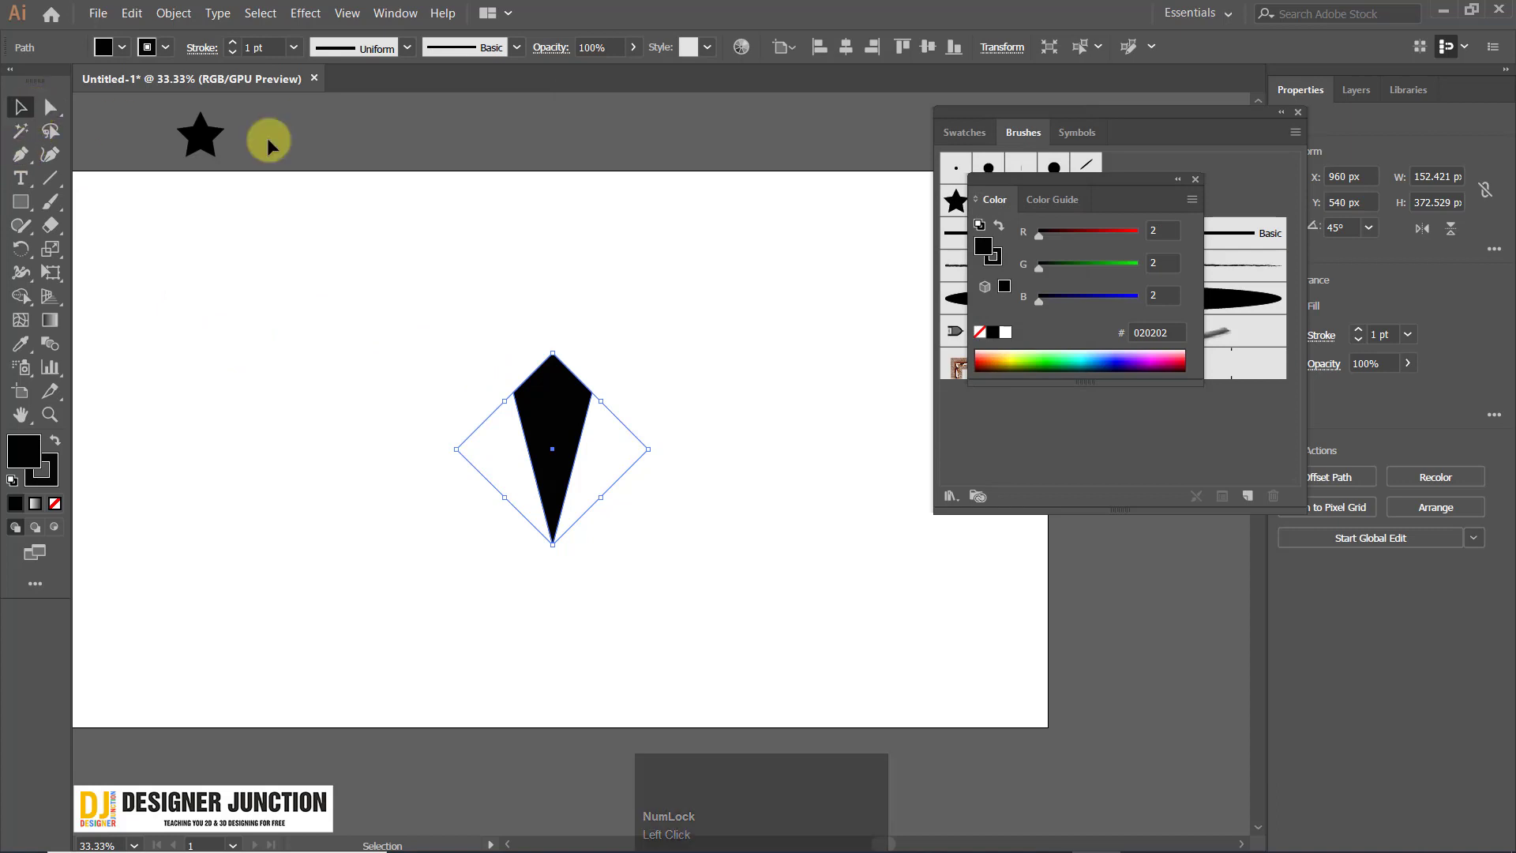
left_click(586, 407)
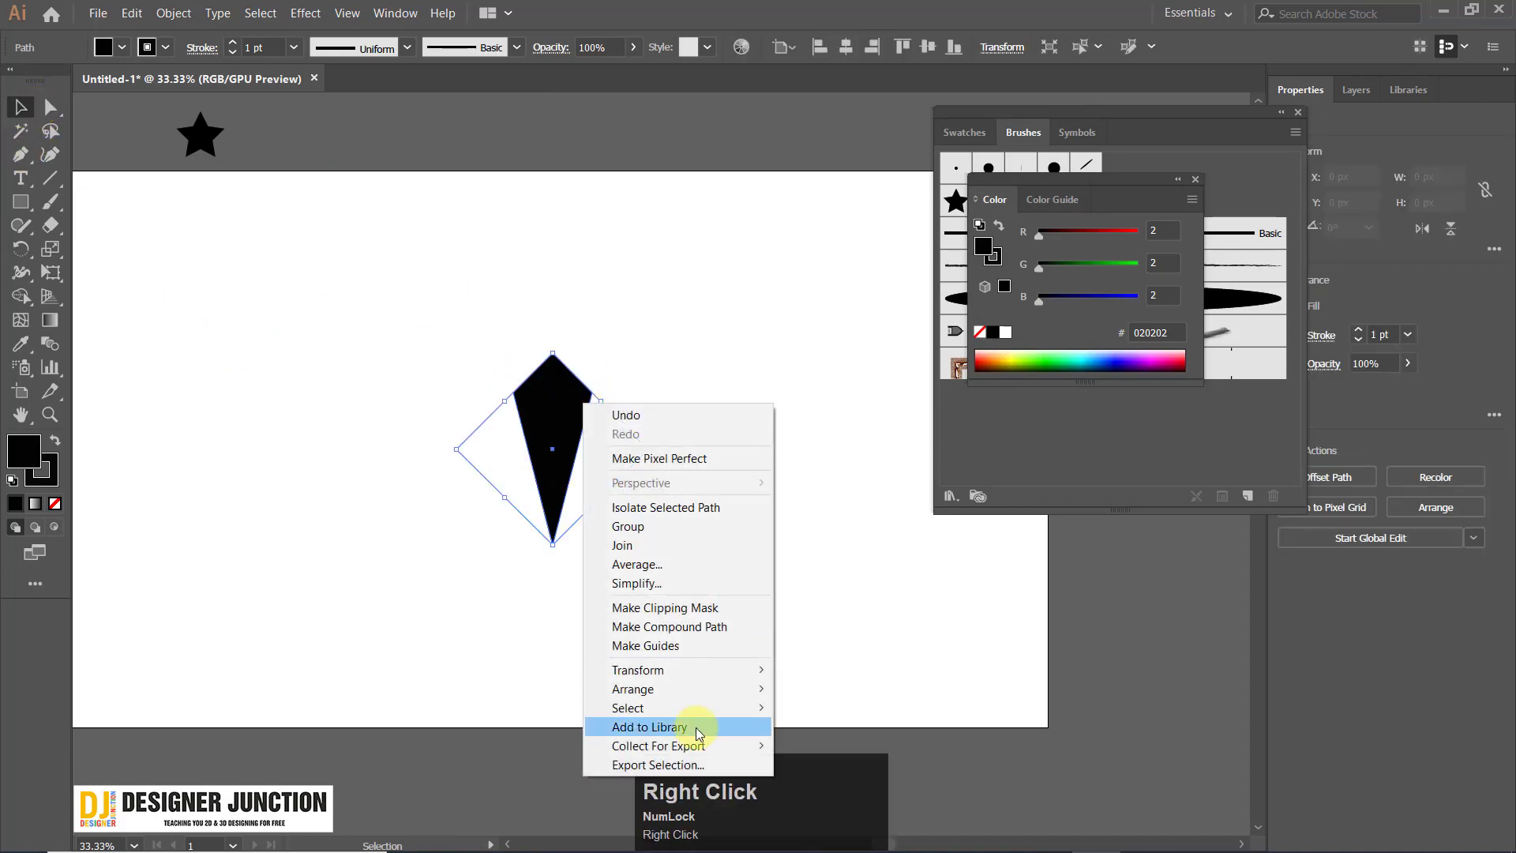
mouse_move(710, 689)
left_click(799, 742)
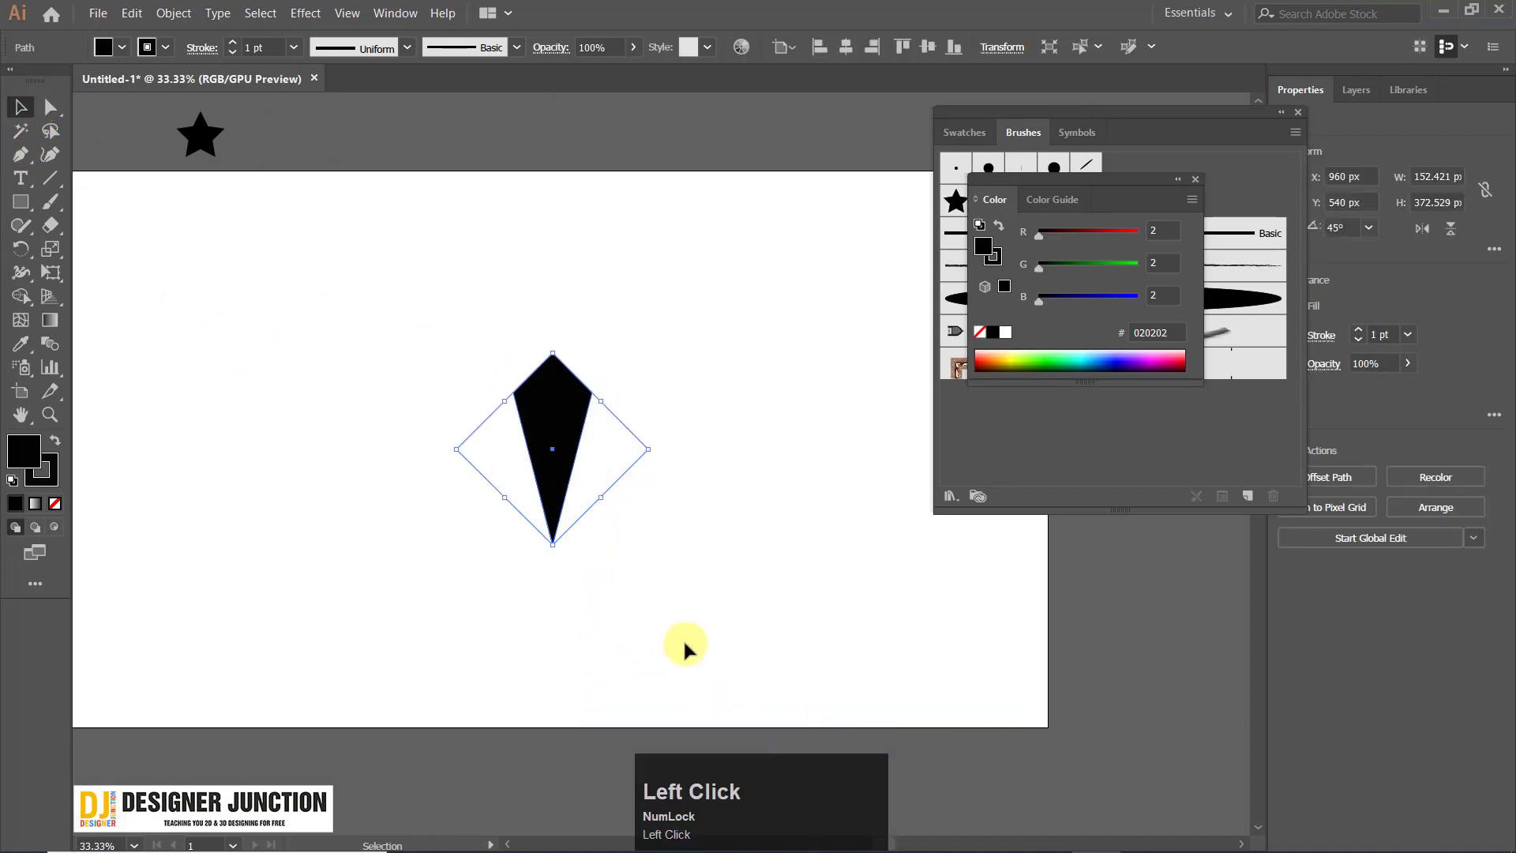
Move the black kite up and left off the small kite, and fill the small kite with white (FFFFFF).
left_click(686, 644)
left_click_drag(567, 442, 511, 375)
left_click(566, 446)
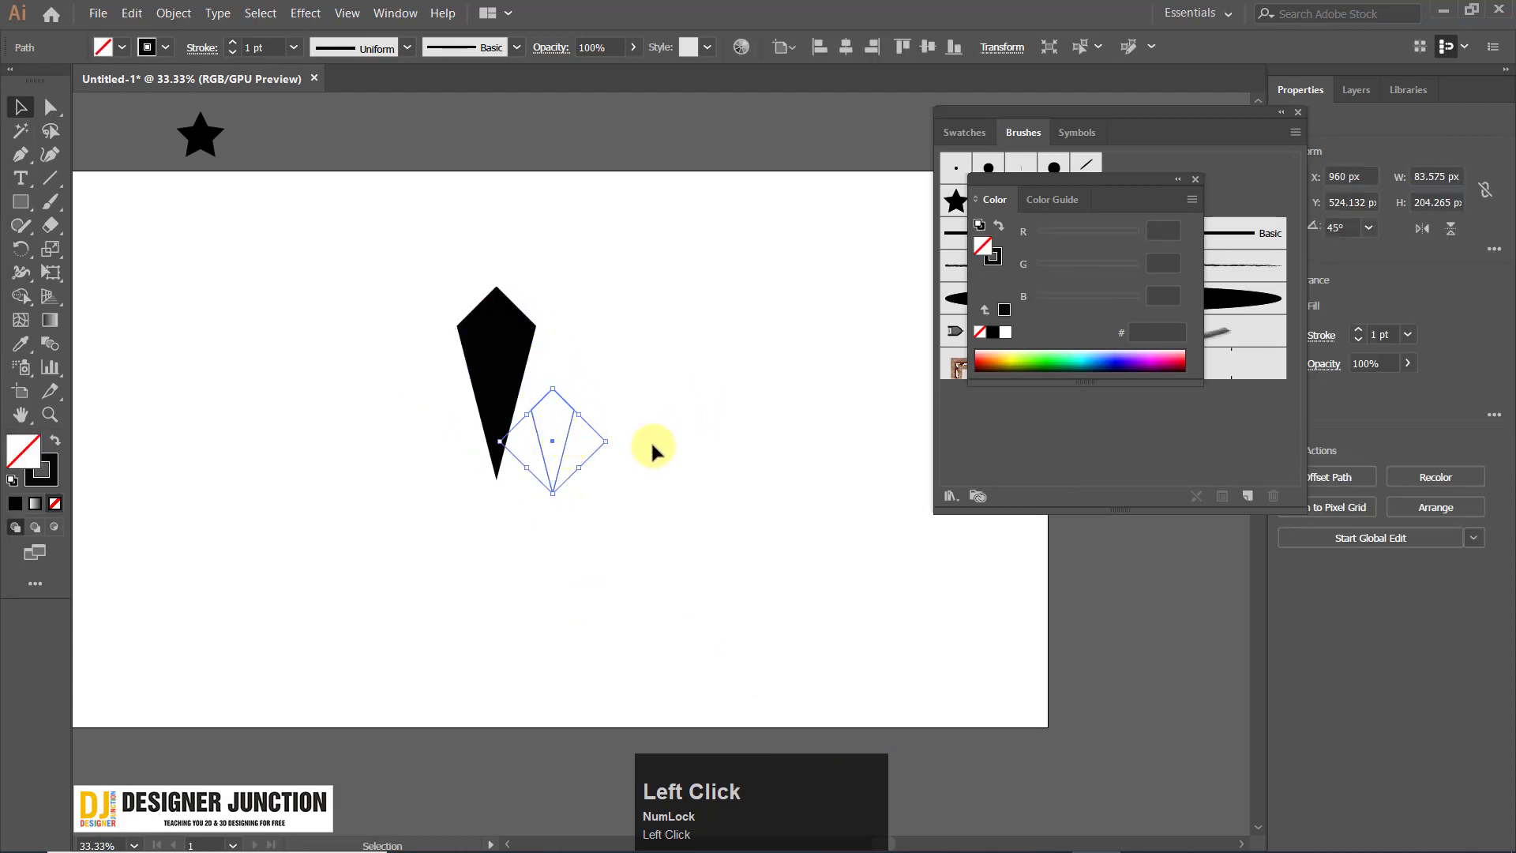
double_click(24, 449)
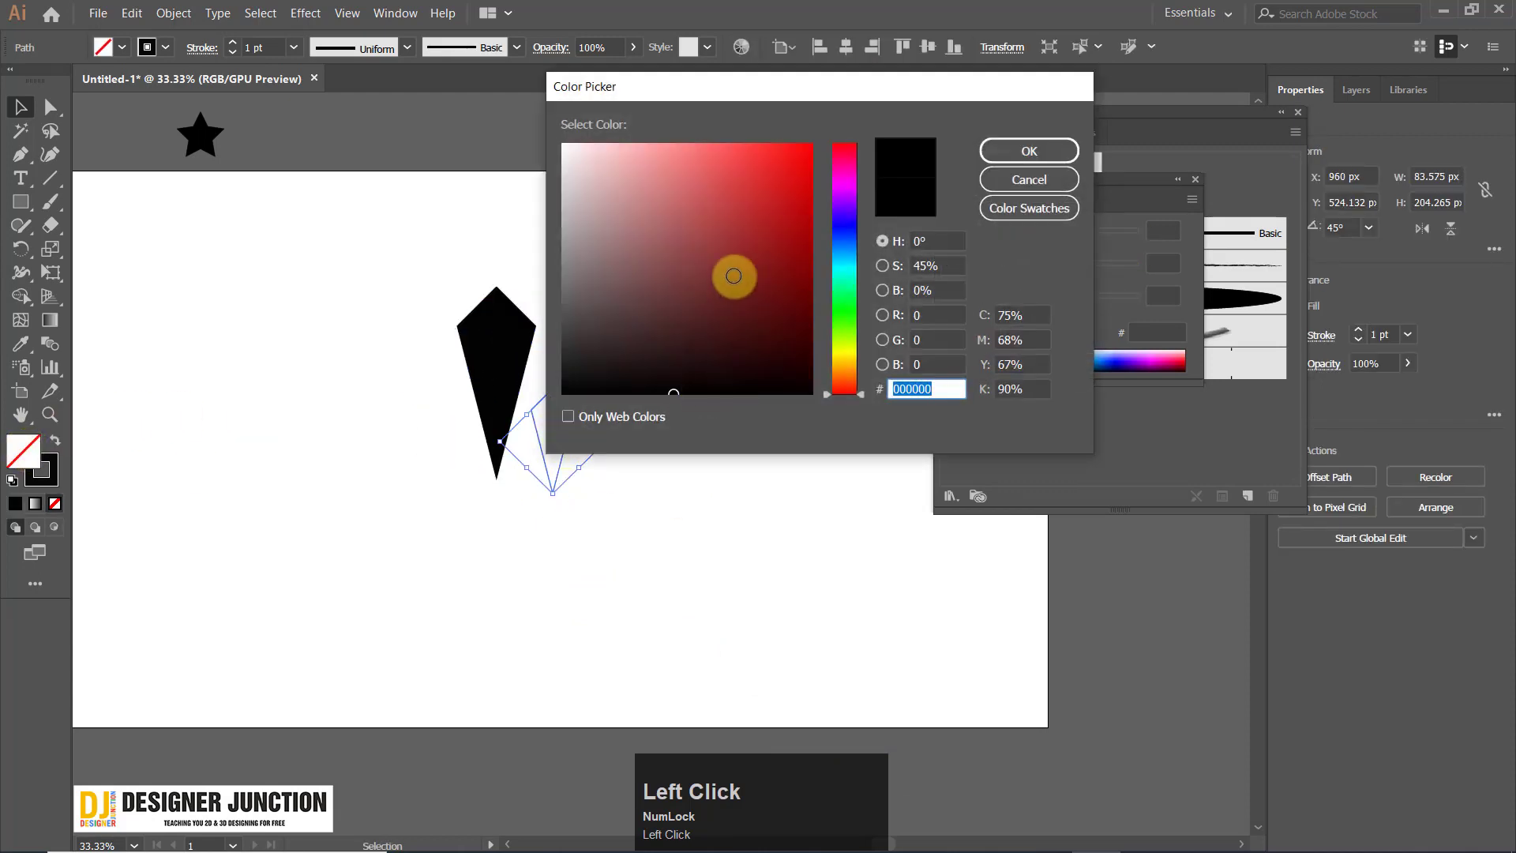
left_click_drag(734, 276, 575, 153)
left_click(1028, 154)
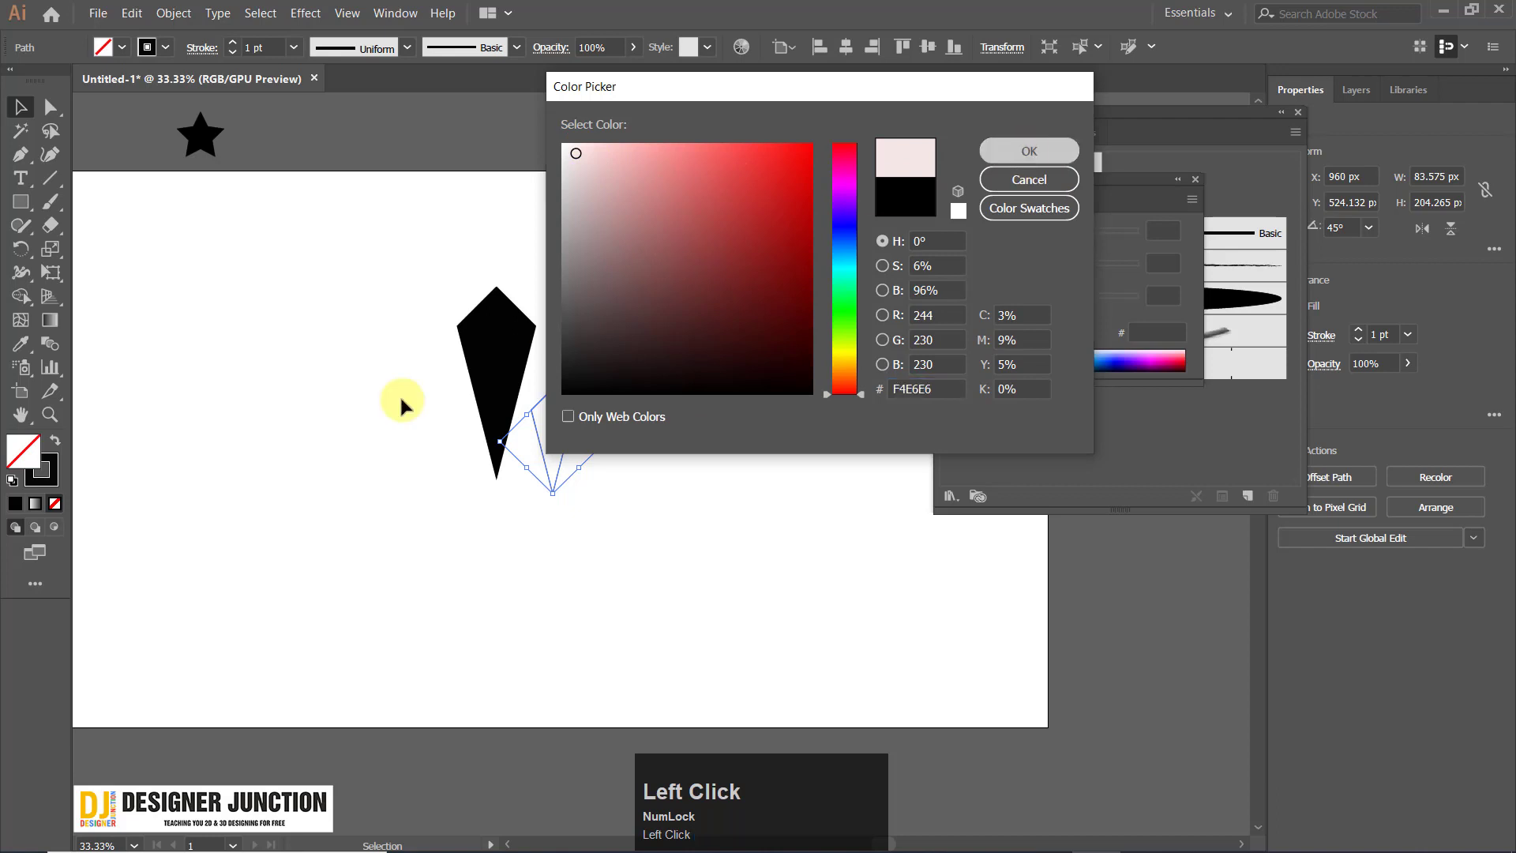
double_click(36, 462)
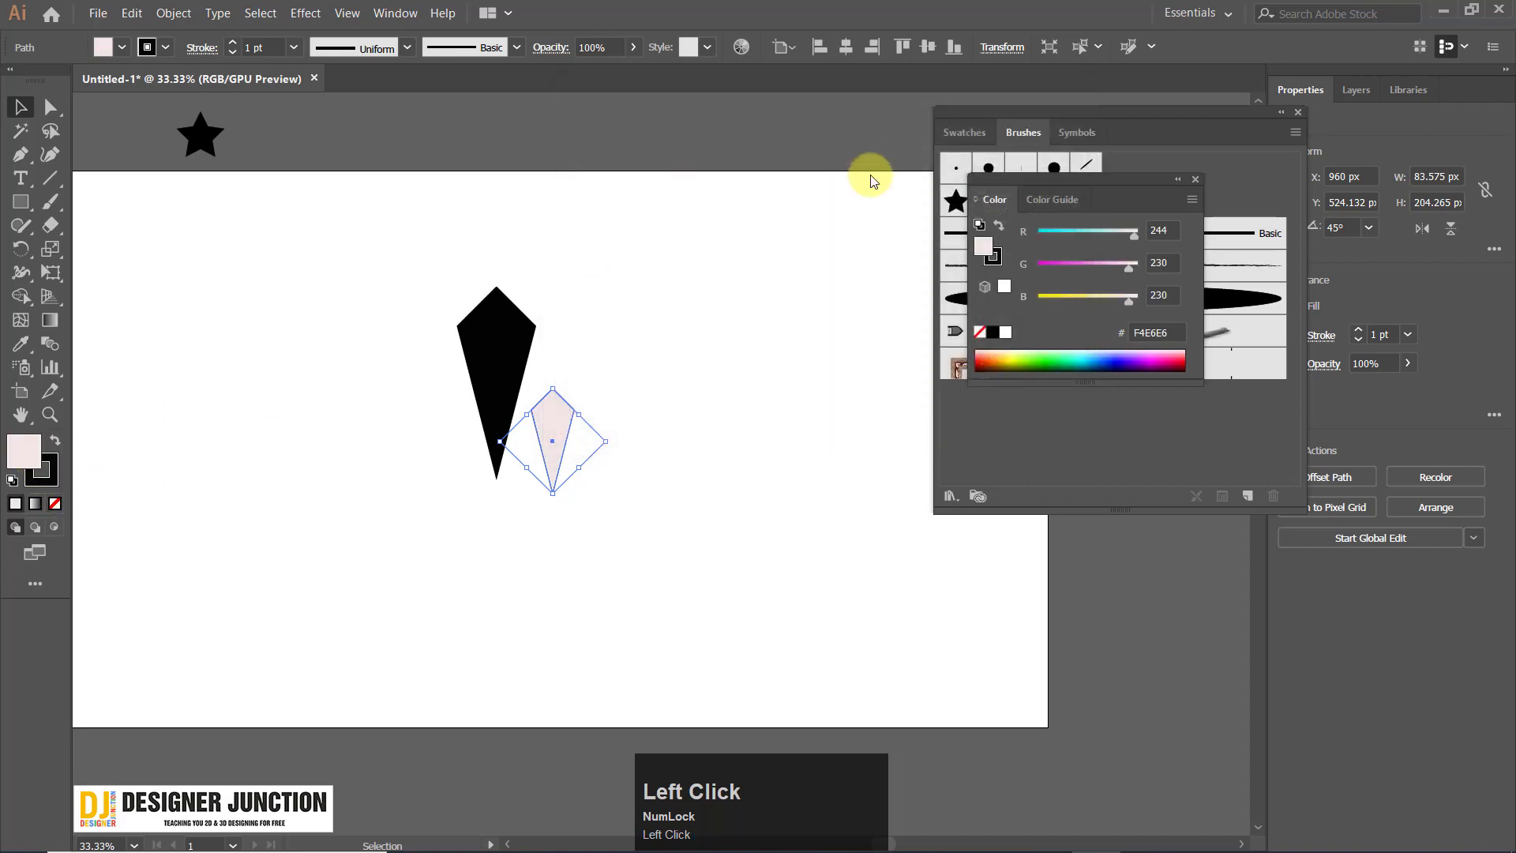
left_click_drag(585, 151, 561, 144)
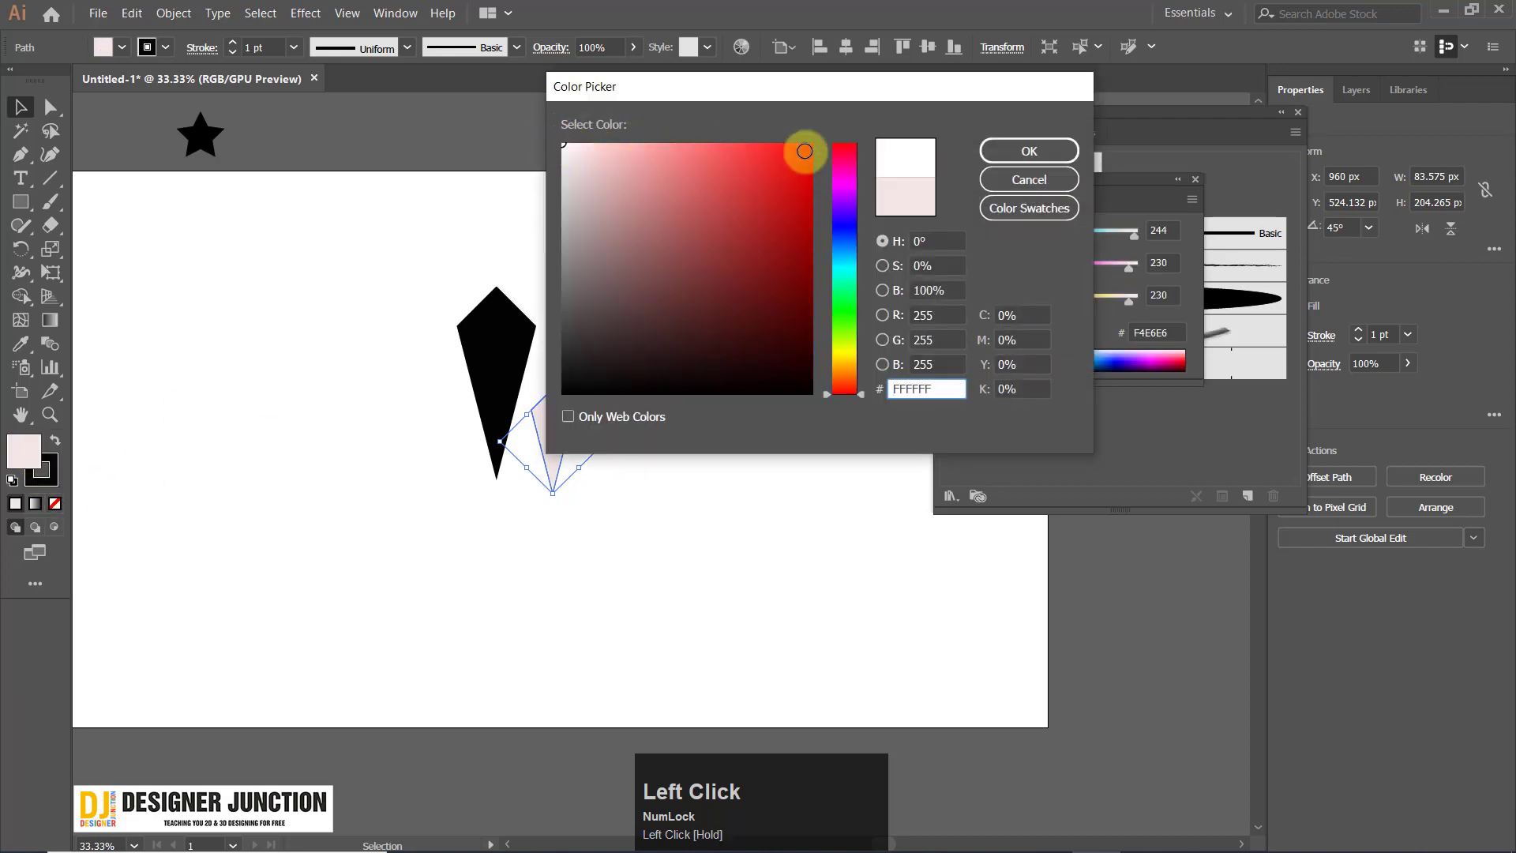
left_click(1028, 151)
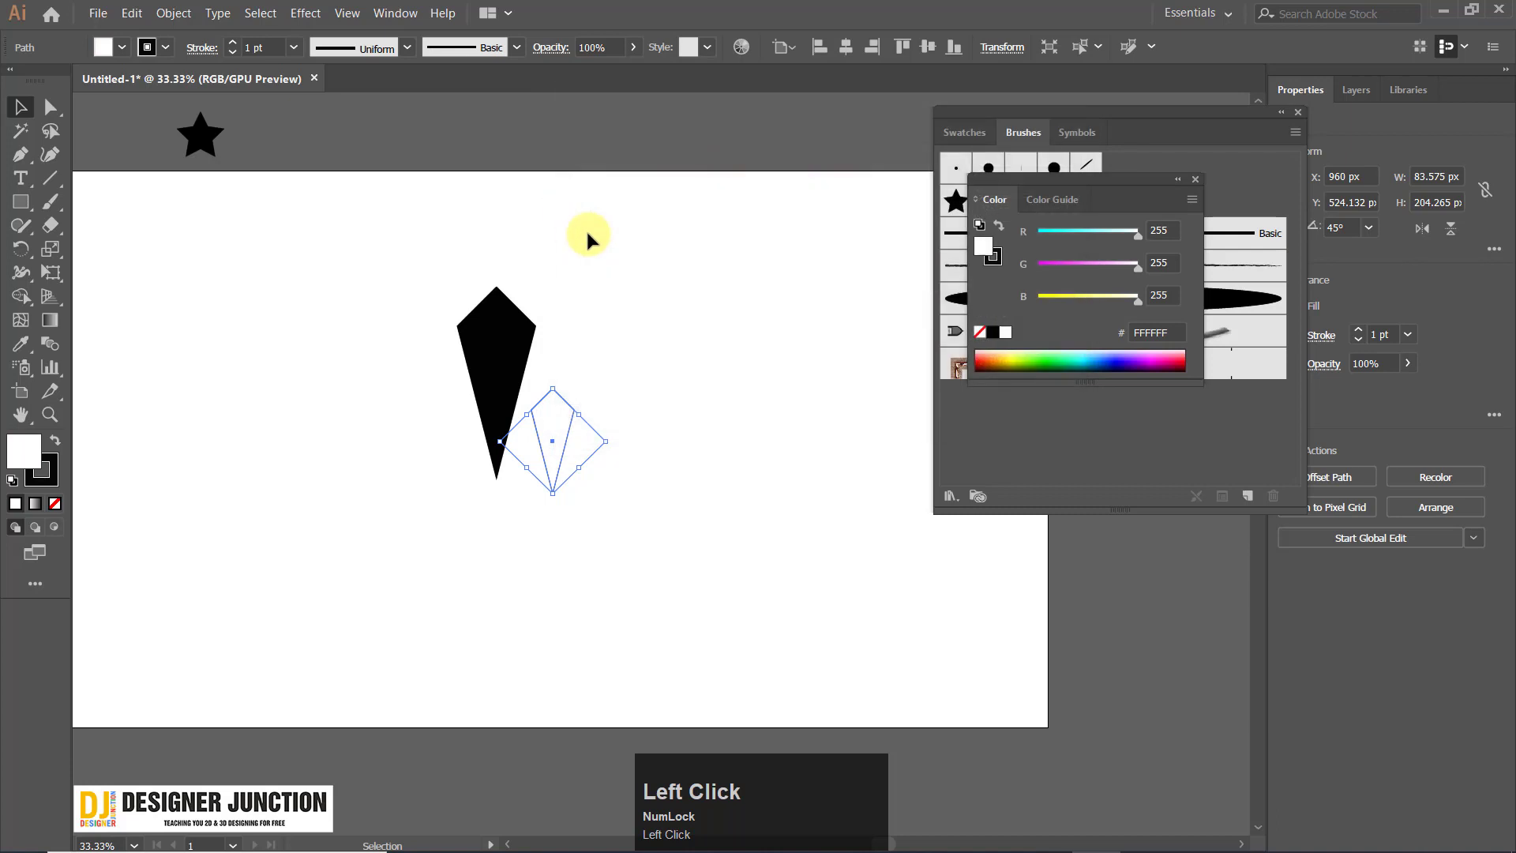
Select the black and white kites together and center them horizontally and vertically on the artboard.
left_click(504, 339, "shift")
left_click(672, 264)
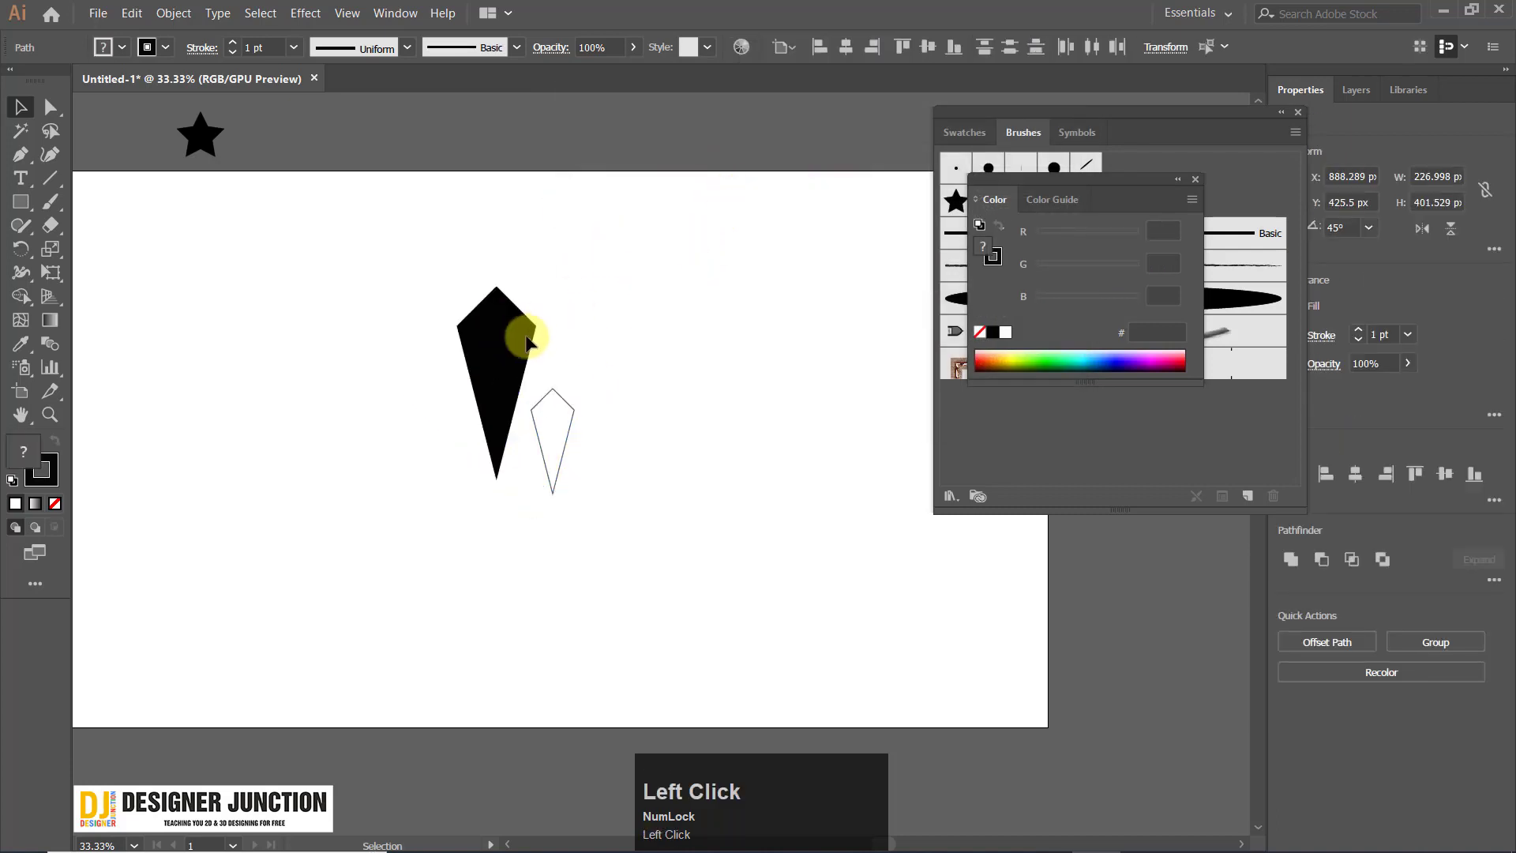
left_click_drag(405, 202, 653, 544)
left_click(846, 47)
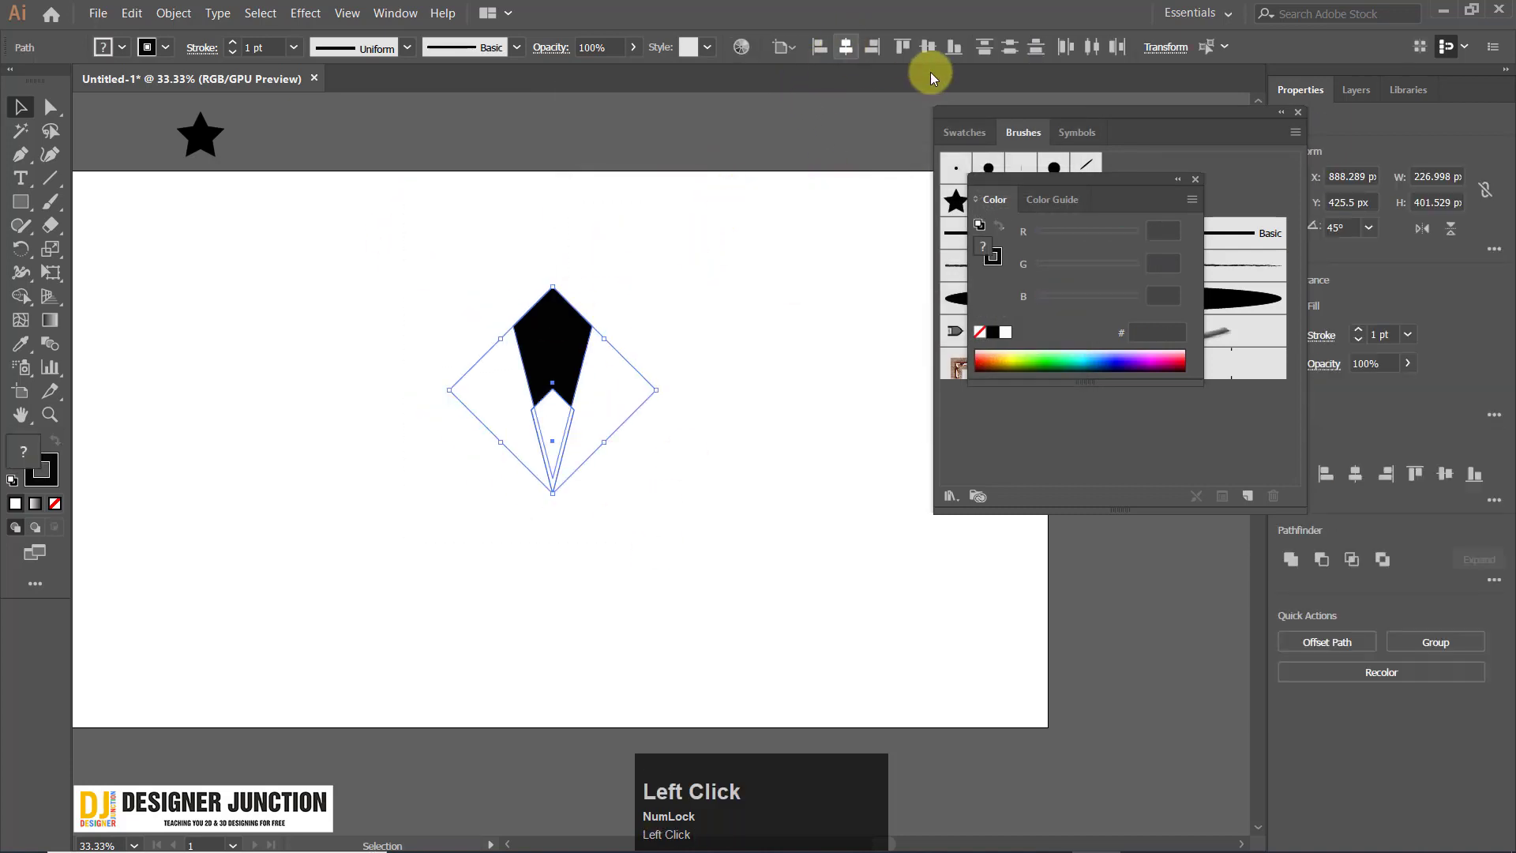
left_click(927, 46)
left_click(563, 210)
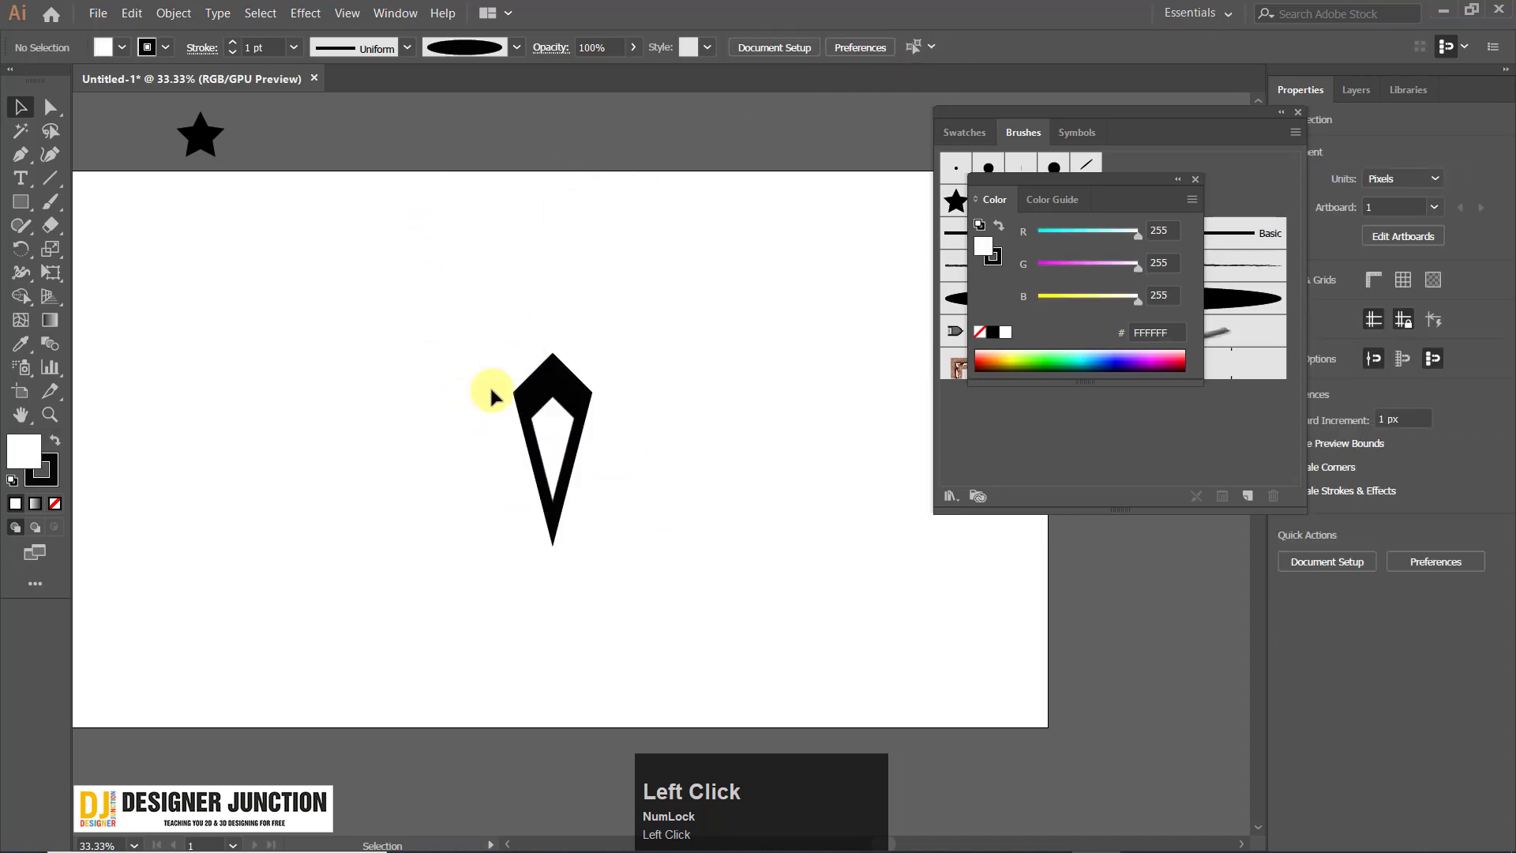
Enlarge the white kite upward so the black kite forms a more even border around it.
left_click(546, 425)
scroll(549, 428, "up", 2)
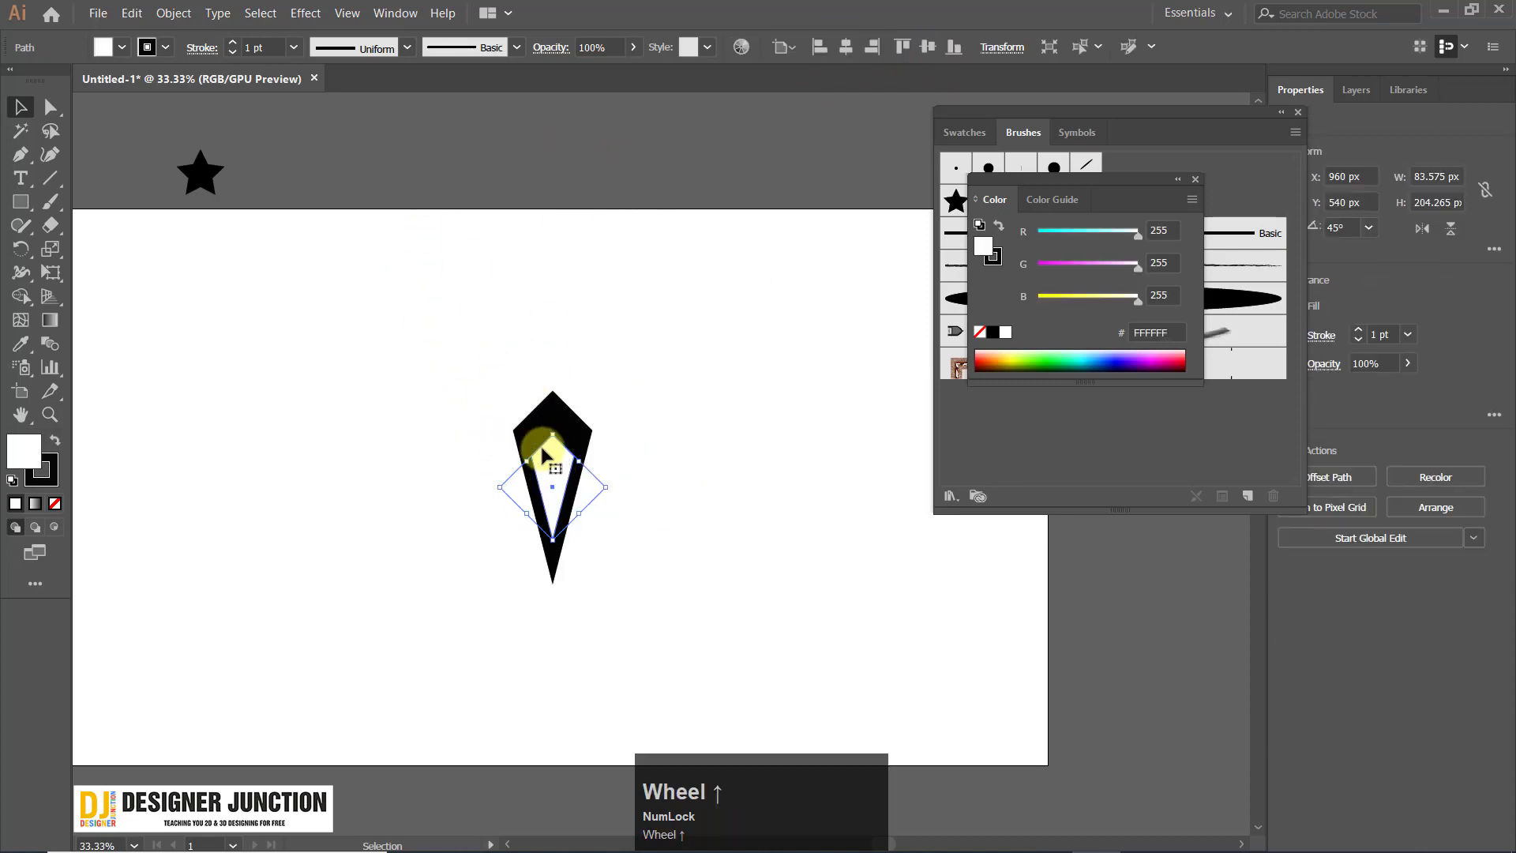
left_click_drag(553, 434, 553, 412)
left_click(667, 191)
Move both kites together to the artboard's upper left edge and scale them proportionally to about 74 × 181 px.
left_click_drag(477, 208, 683, 635)
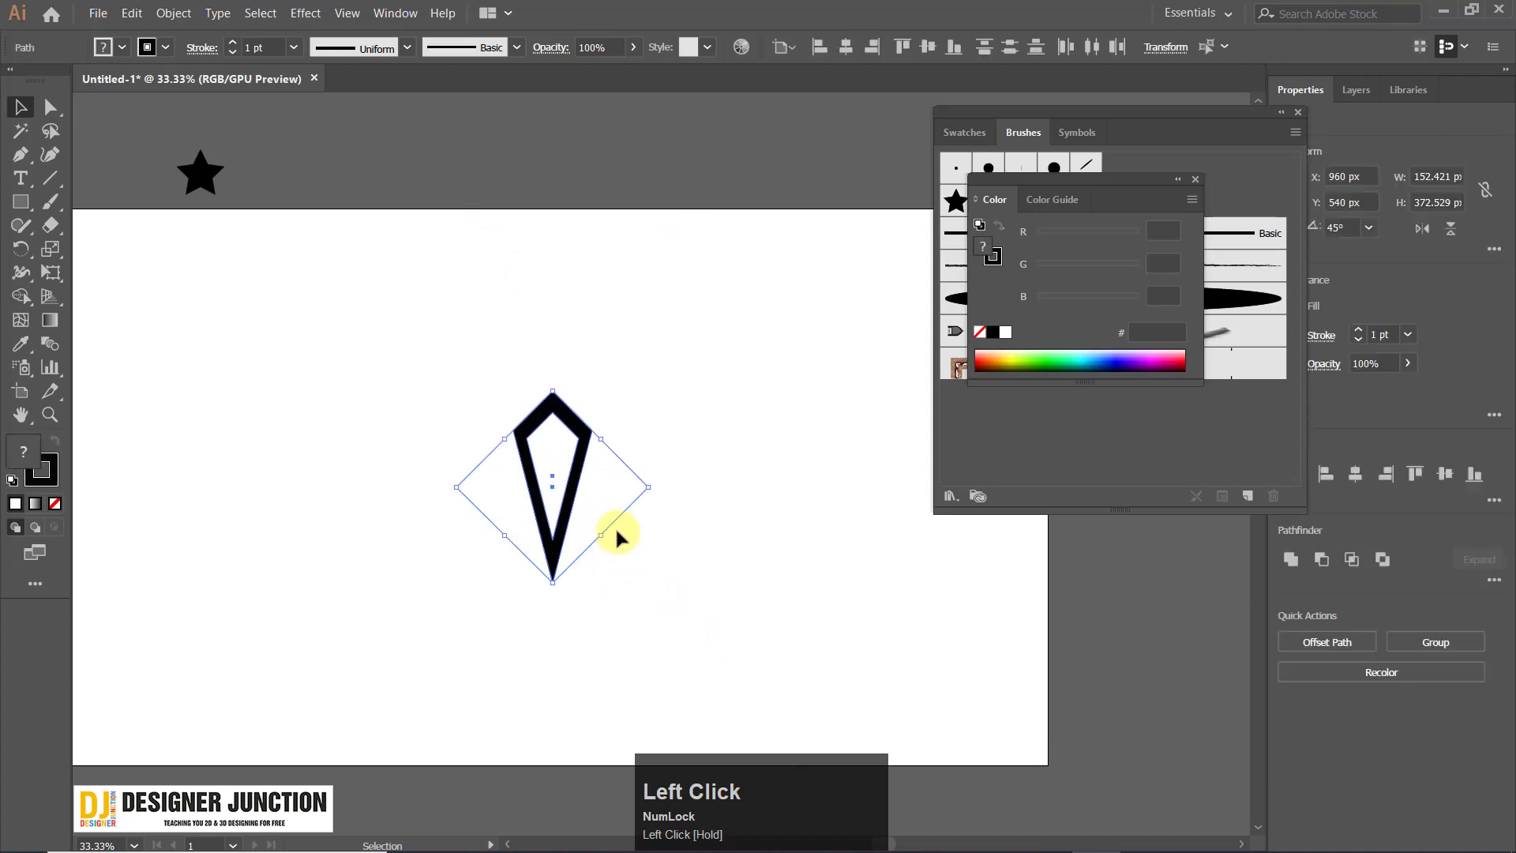
left_click(620, 478)
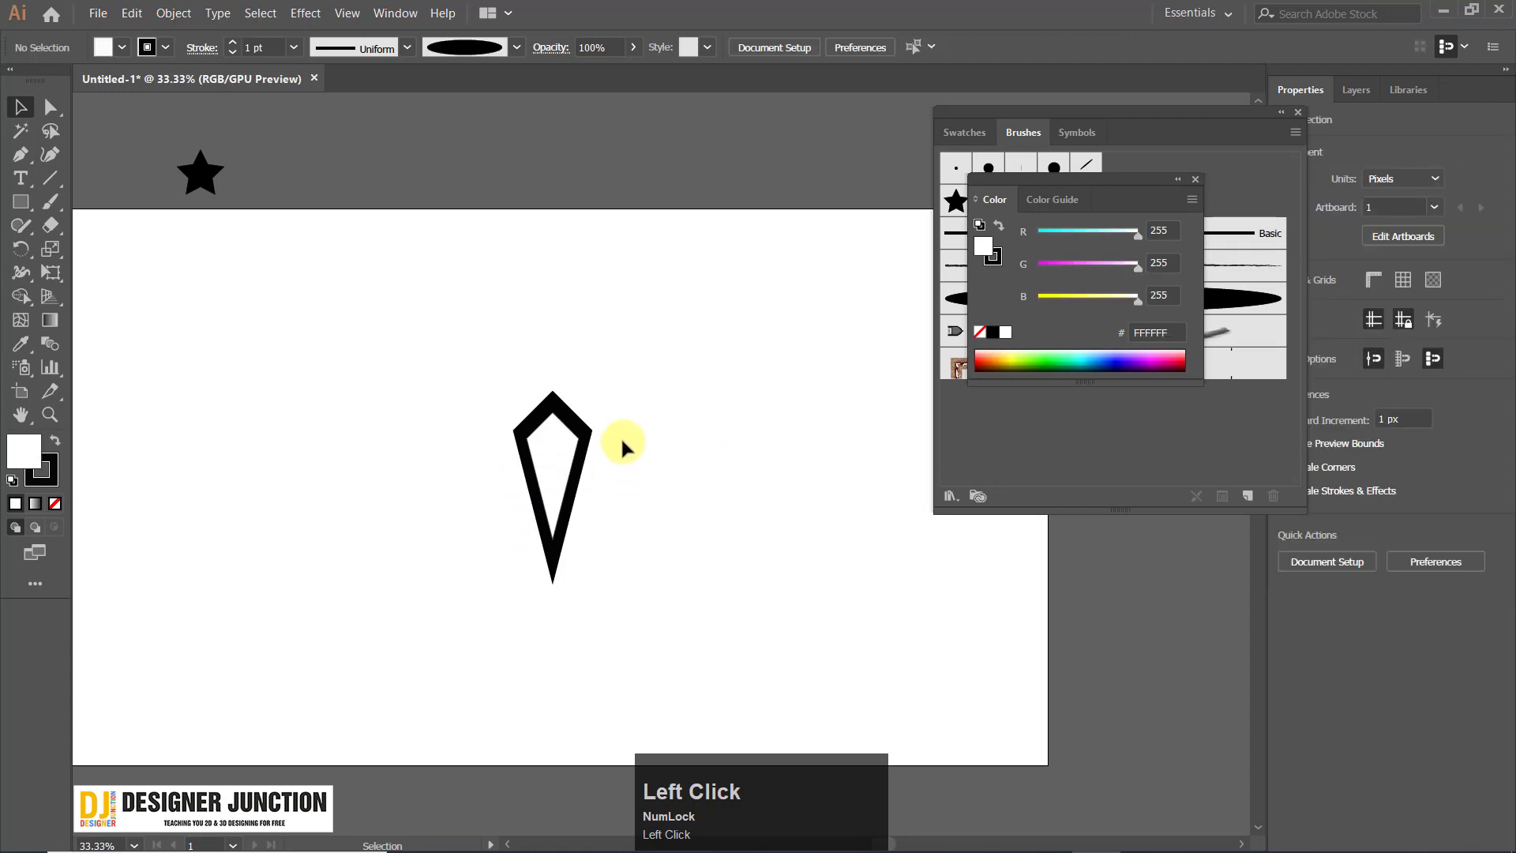
left_click_drag(423, 203, 730, 678)
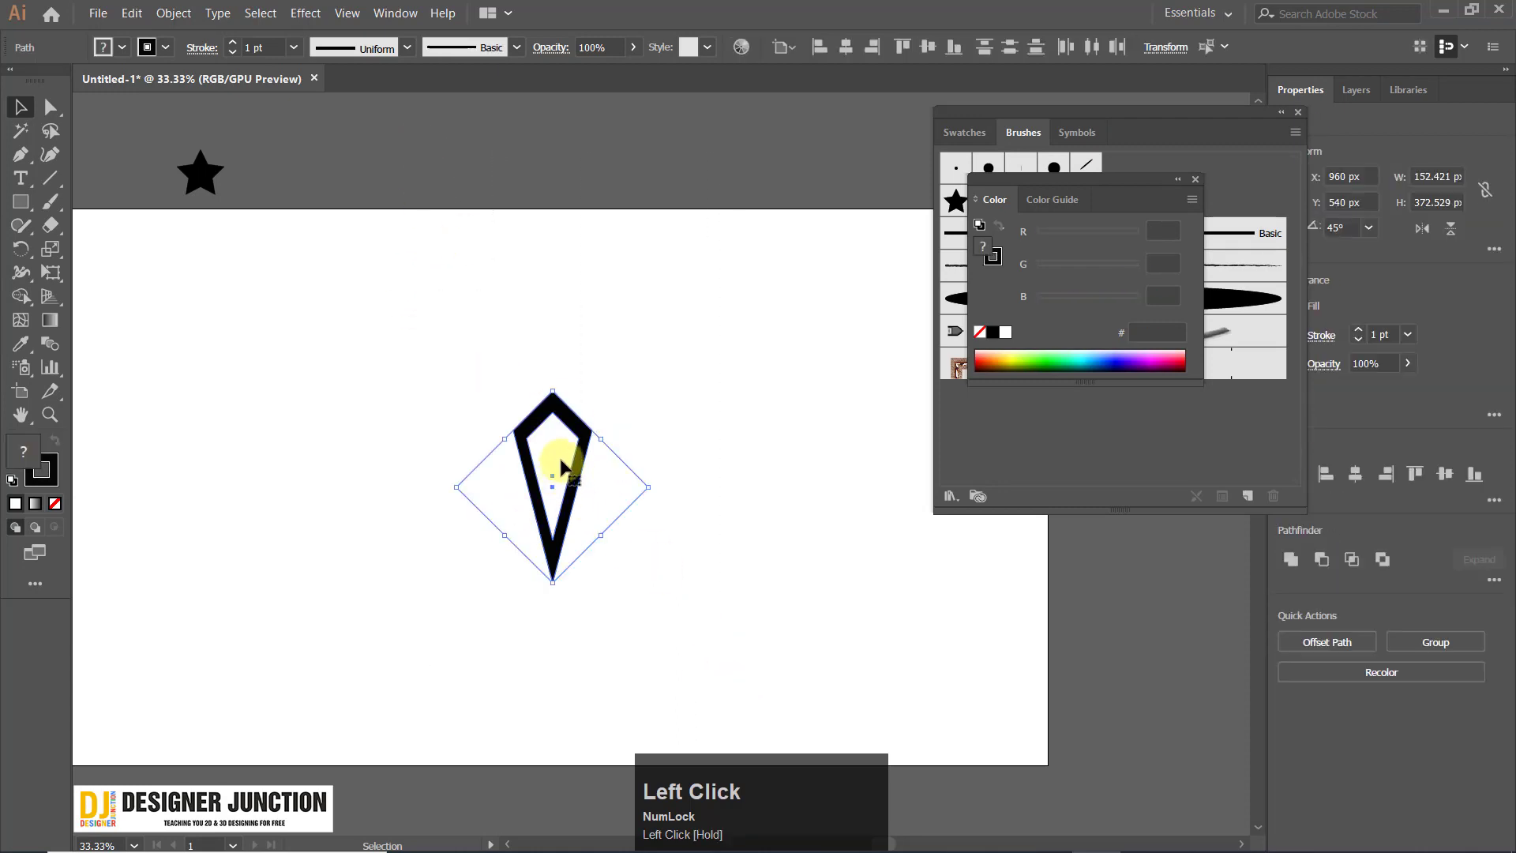
left_click_drag(562, 465, 364, 248)
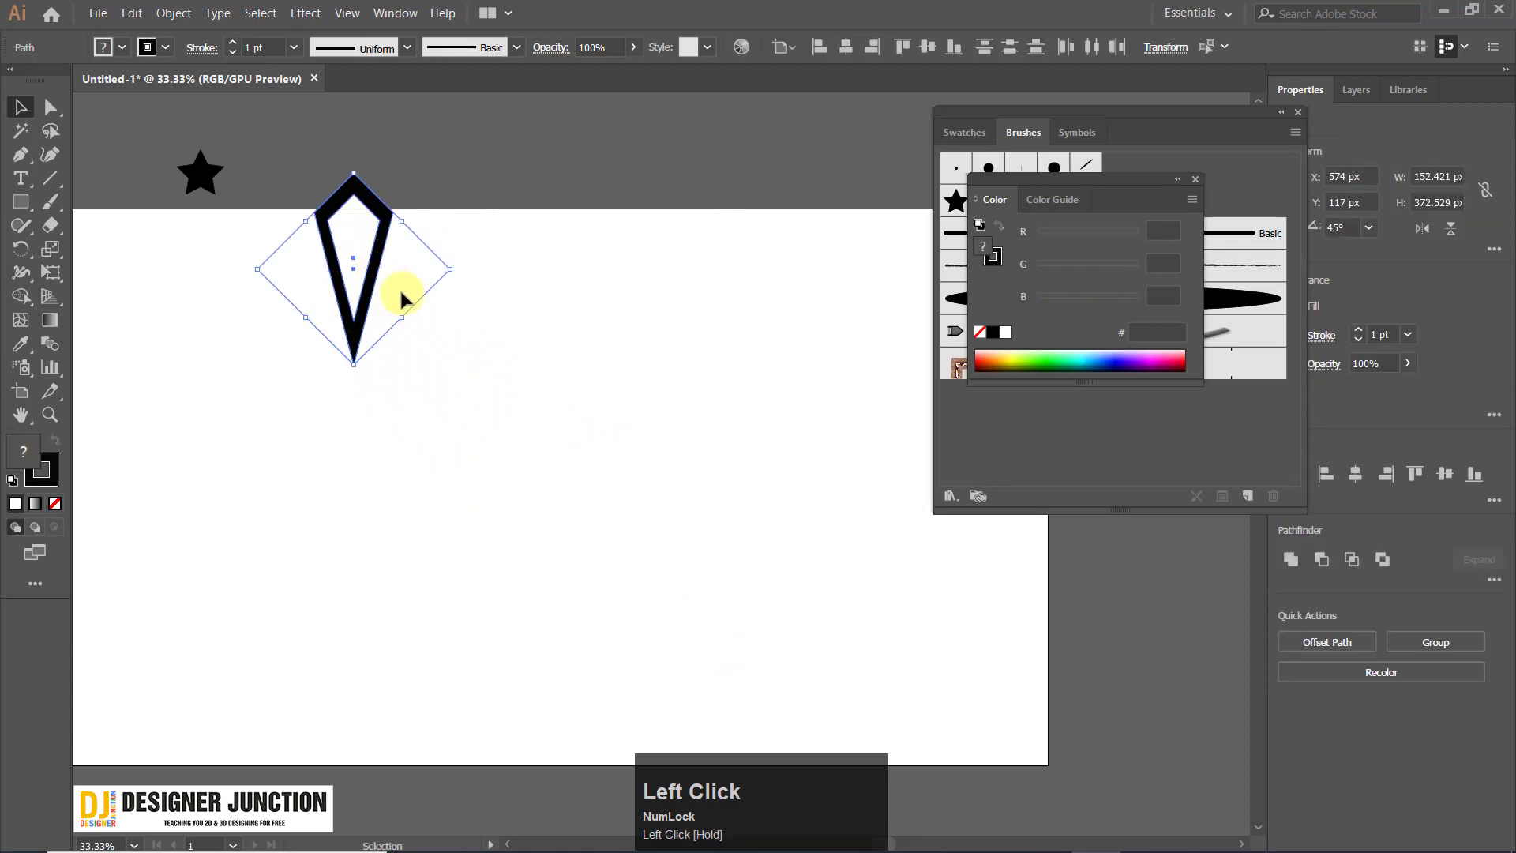
scroll(399, 288, "down", 1, "alt")
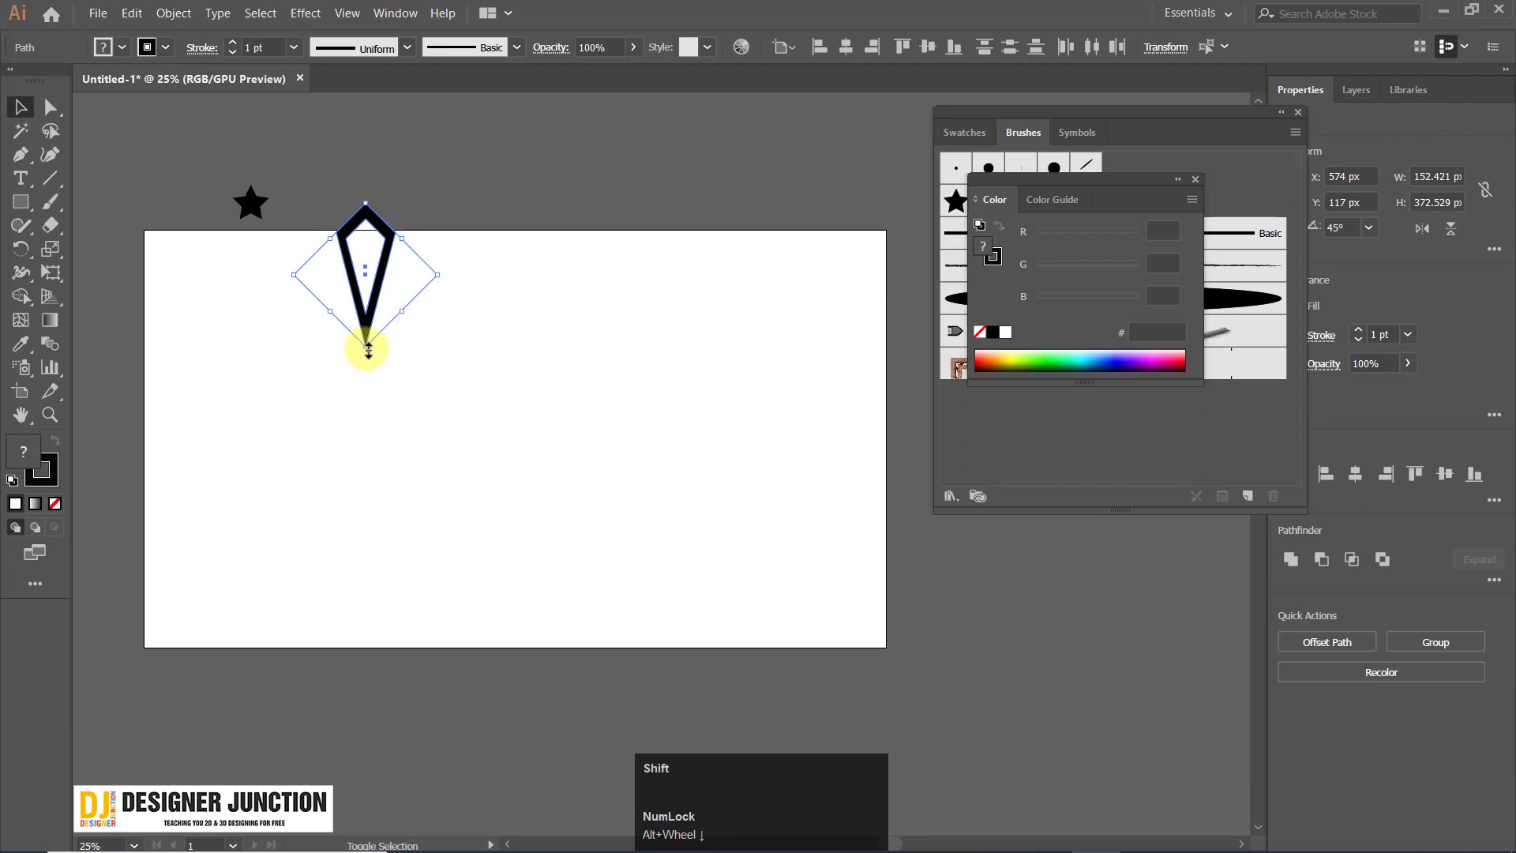
left_click_drag(368, 349, 366, 224)
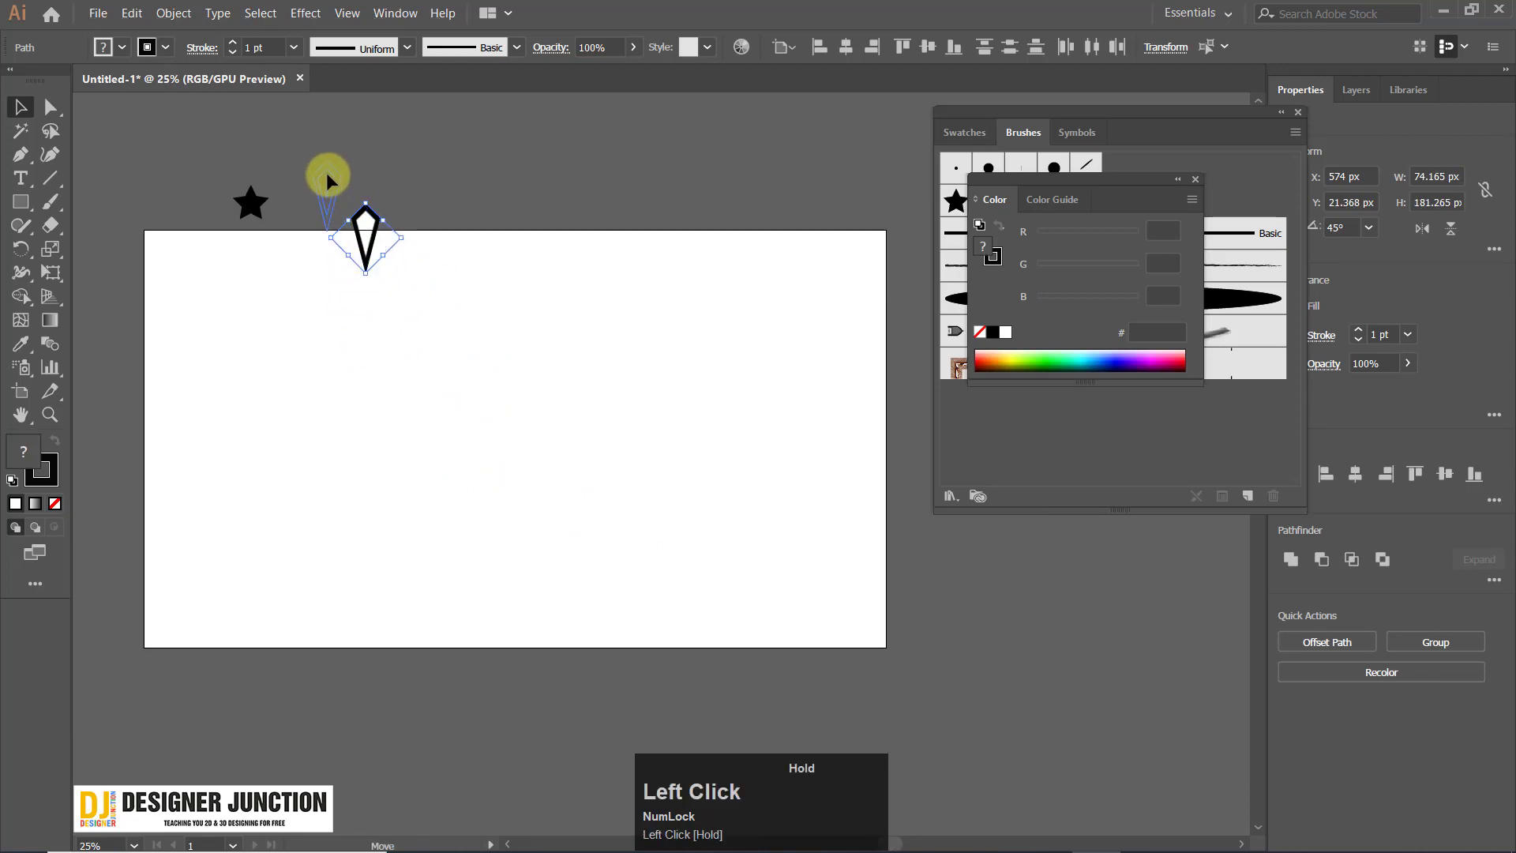
Place the two-kite artwork beside the star above the artboard and create an art brush from it with the default options.
mouse_move(327, 175)
left_mouse_down()
mouse_move(1013, 362)
mouse_move(1158, 427)
mouse_move(320, 167)
mouse_move(1108, 312)
mouse_move(1134, 429)
left_mouse_up()
left_click(1194, 179)
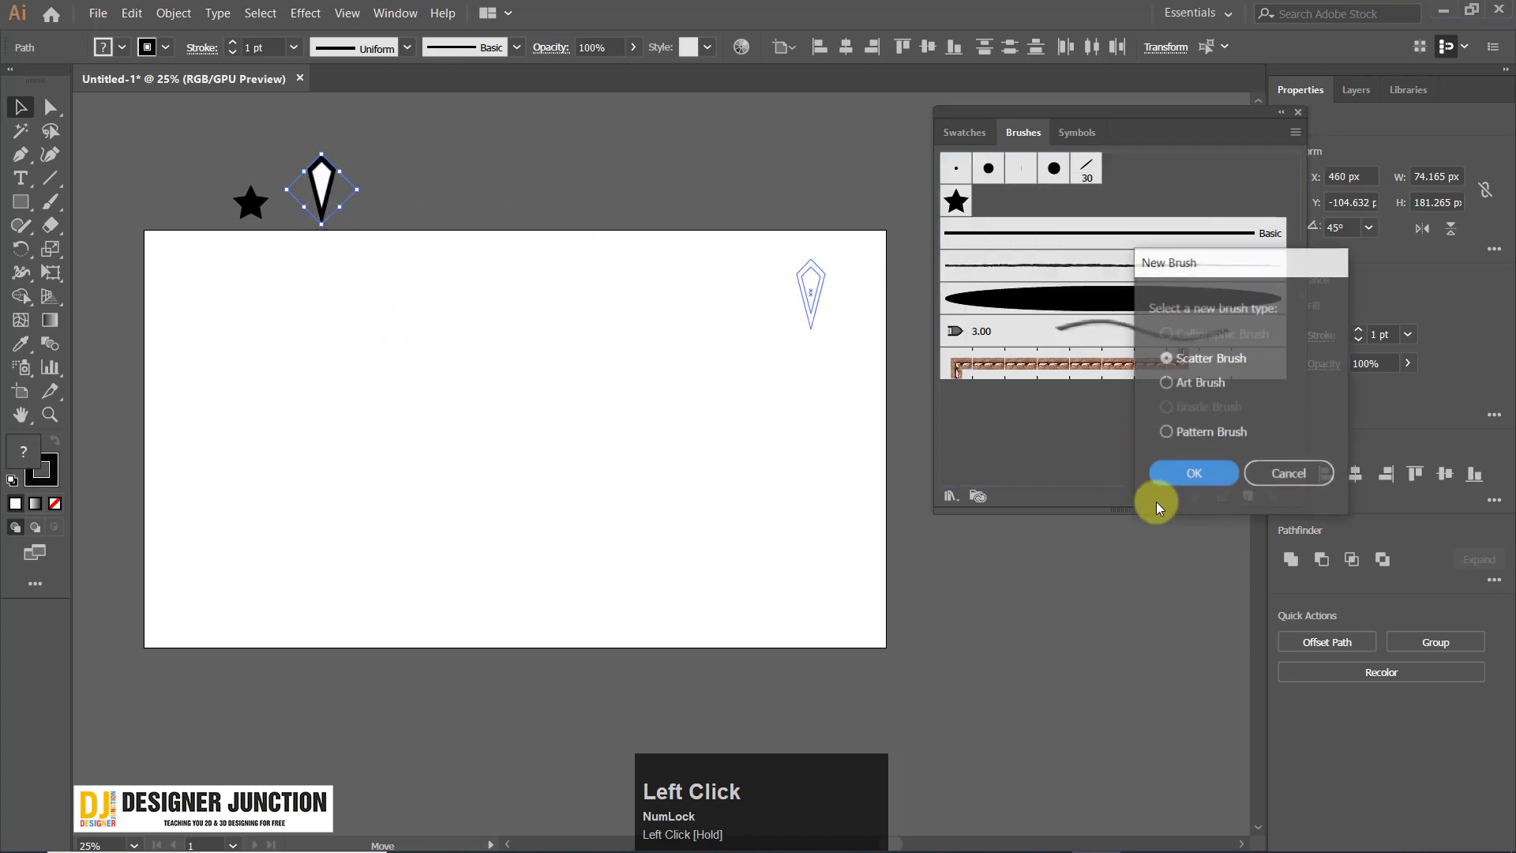
left_click(1180, 391)
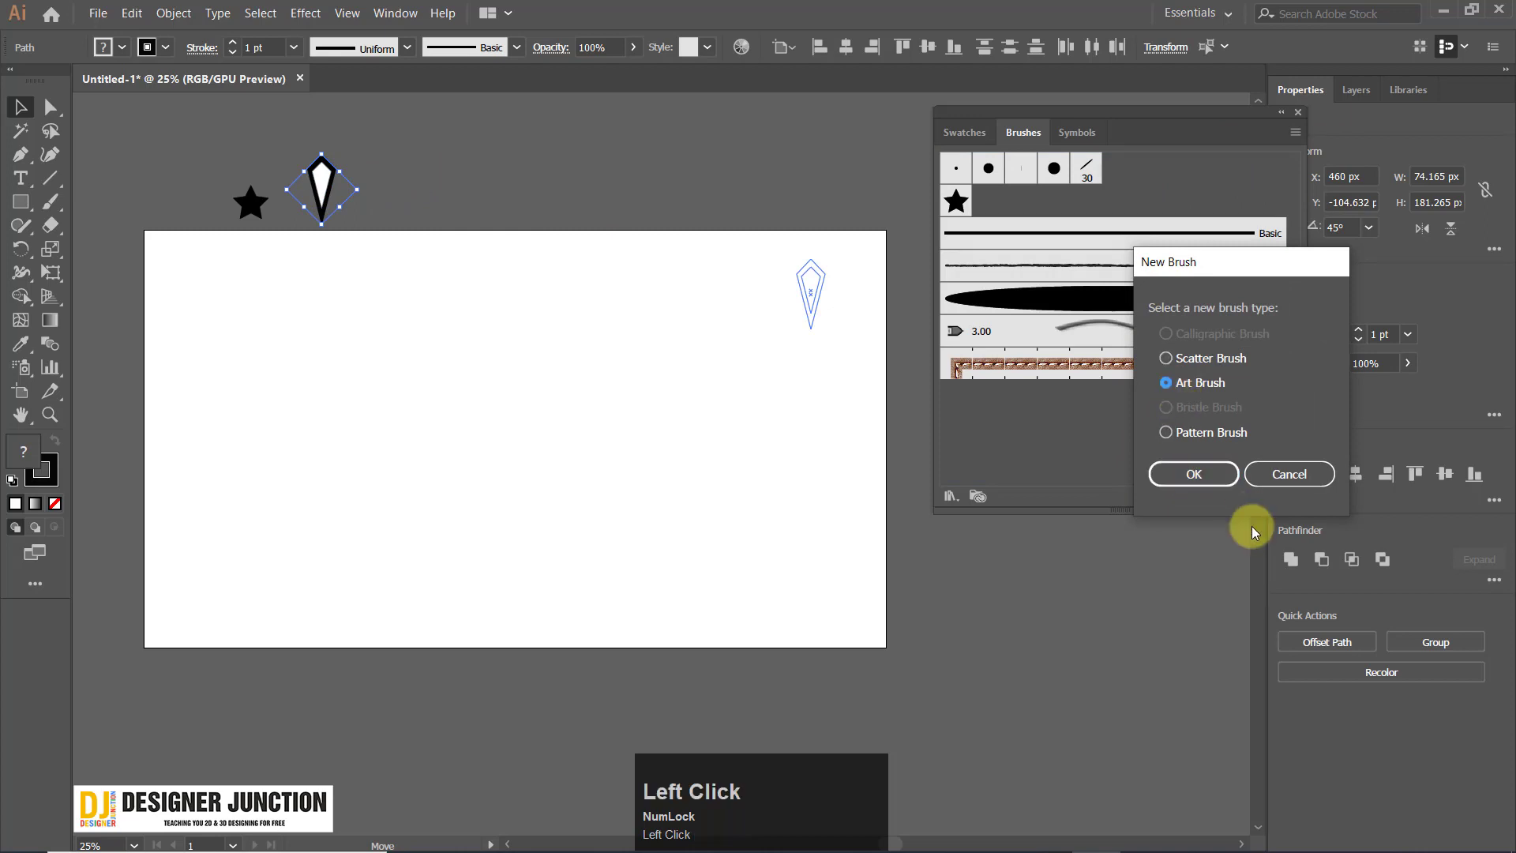
left_click(1183, 483)
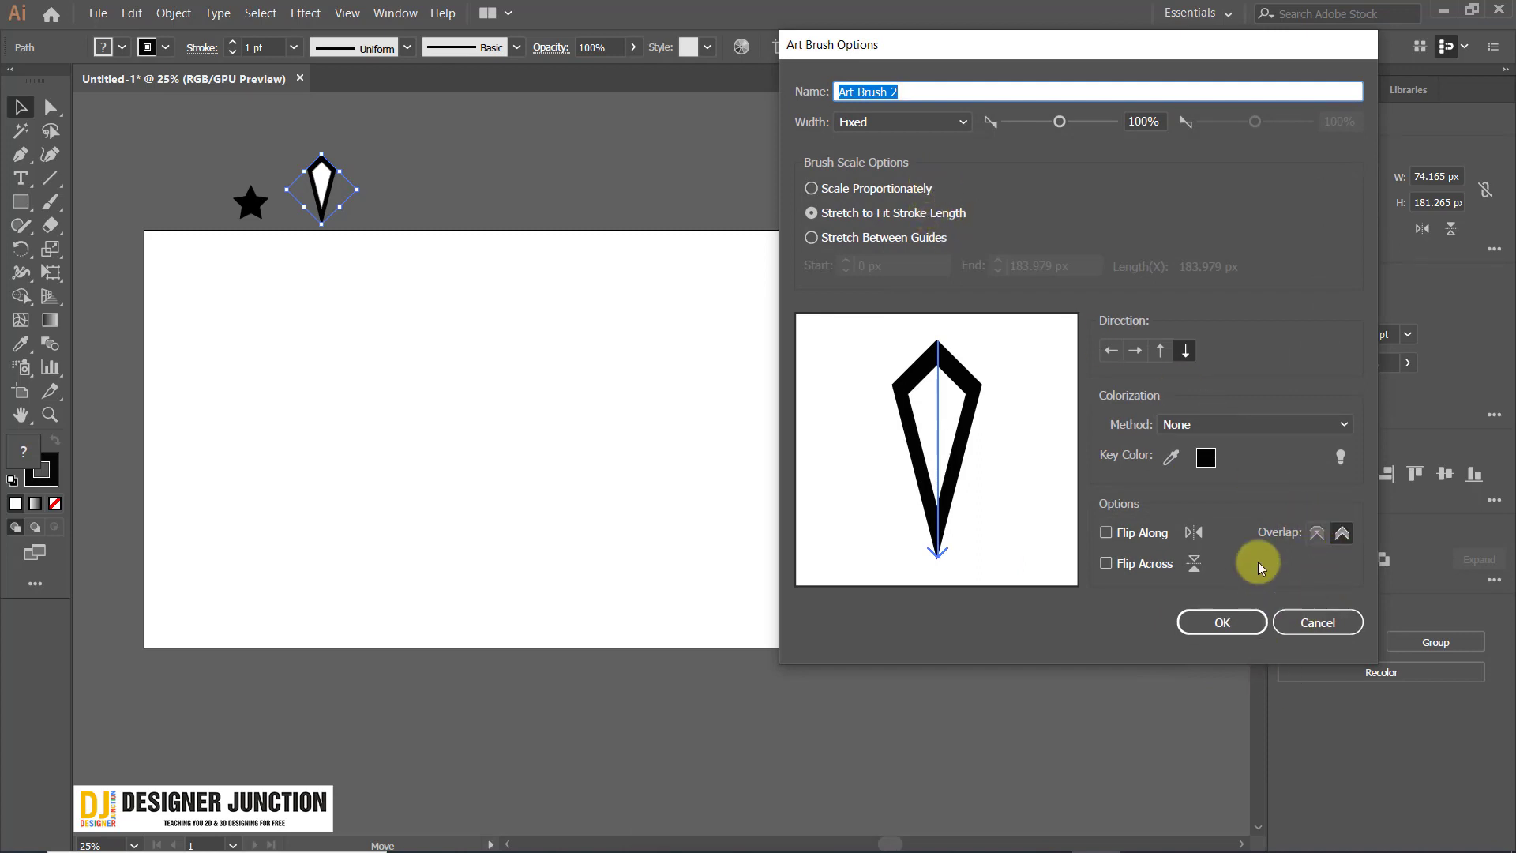
left_click(1216, 621)
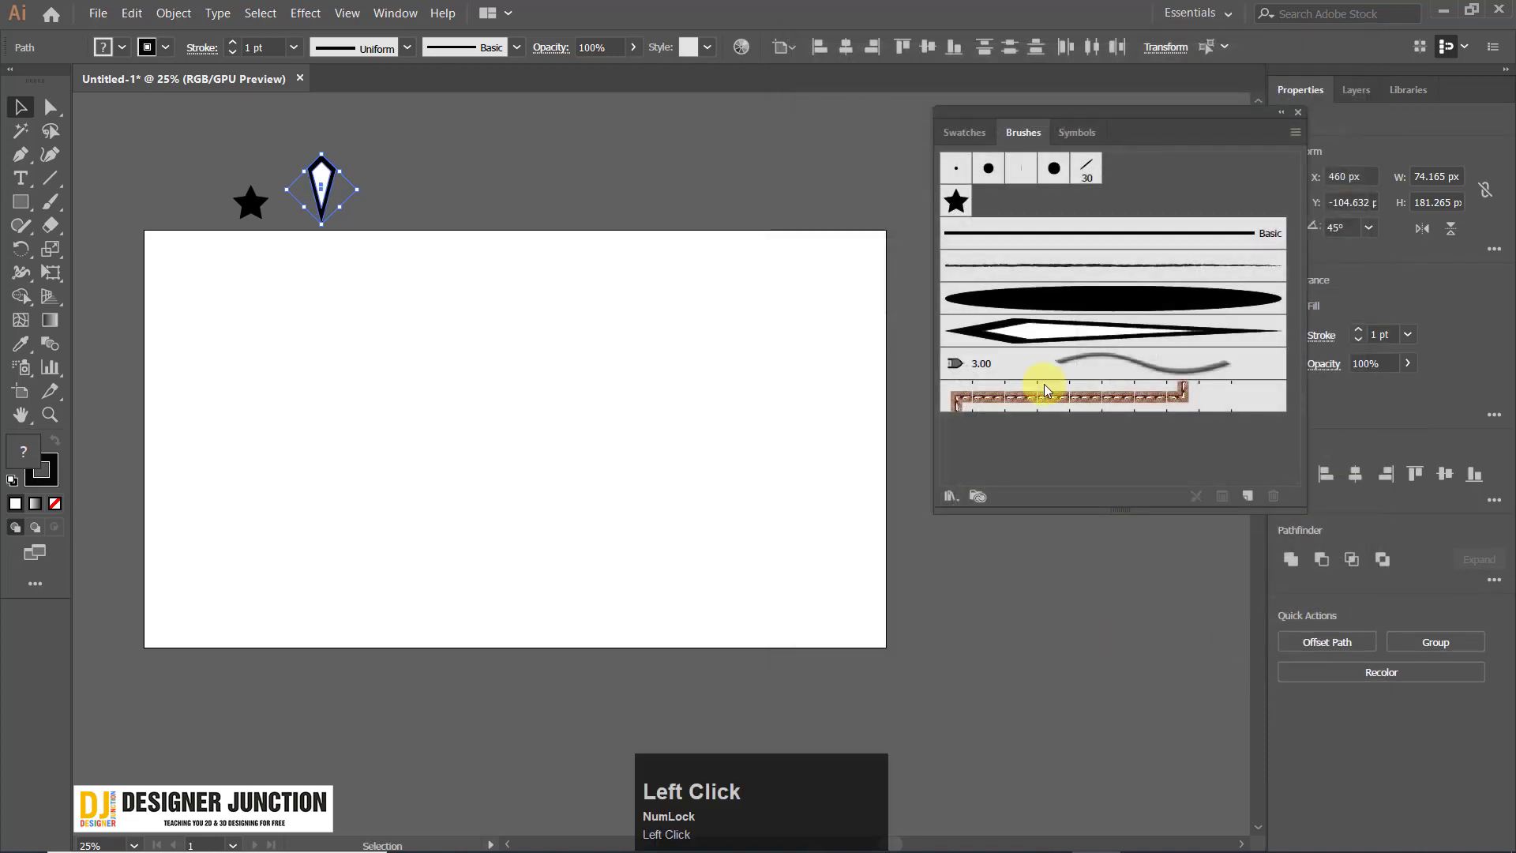
Try the new kite art brush on the selected kite paths and undo it.
left_click(1047, 331)
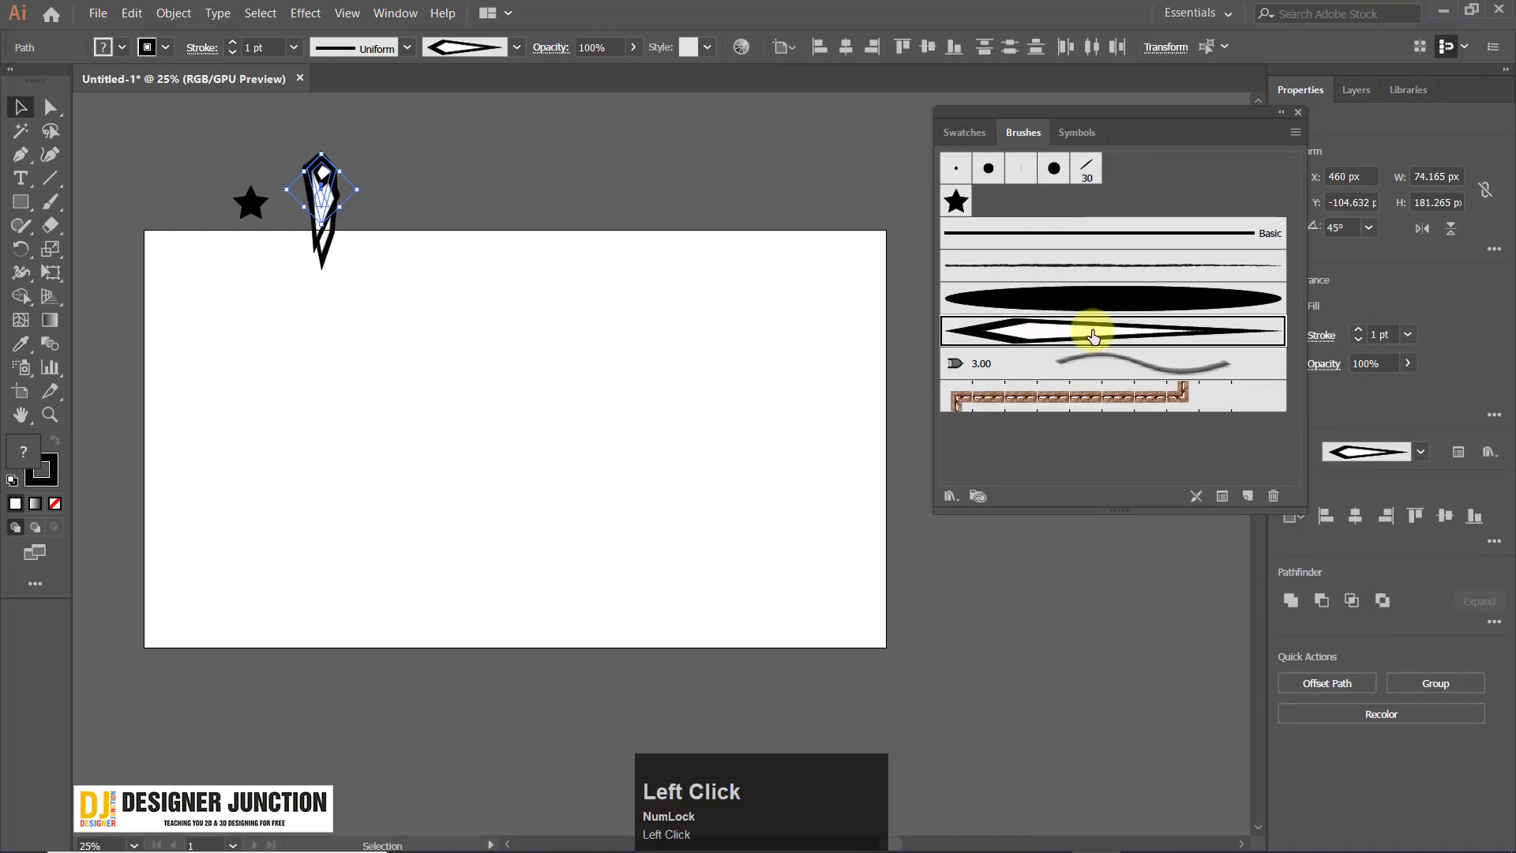
key("ctrl+z")
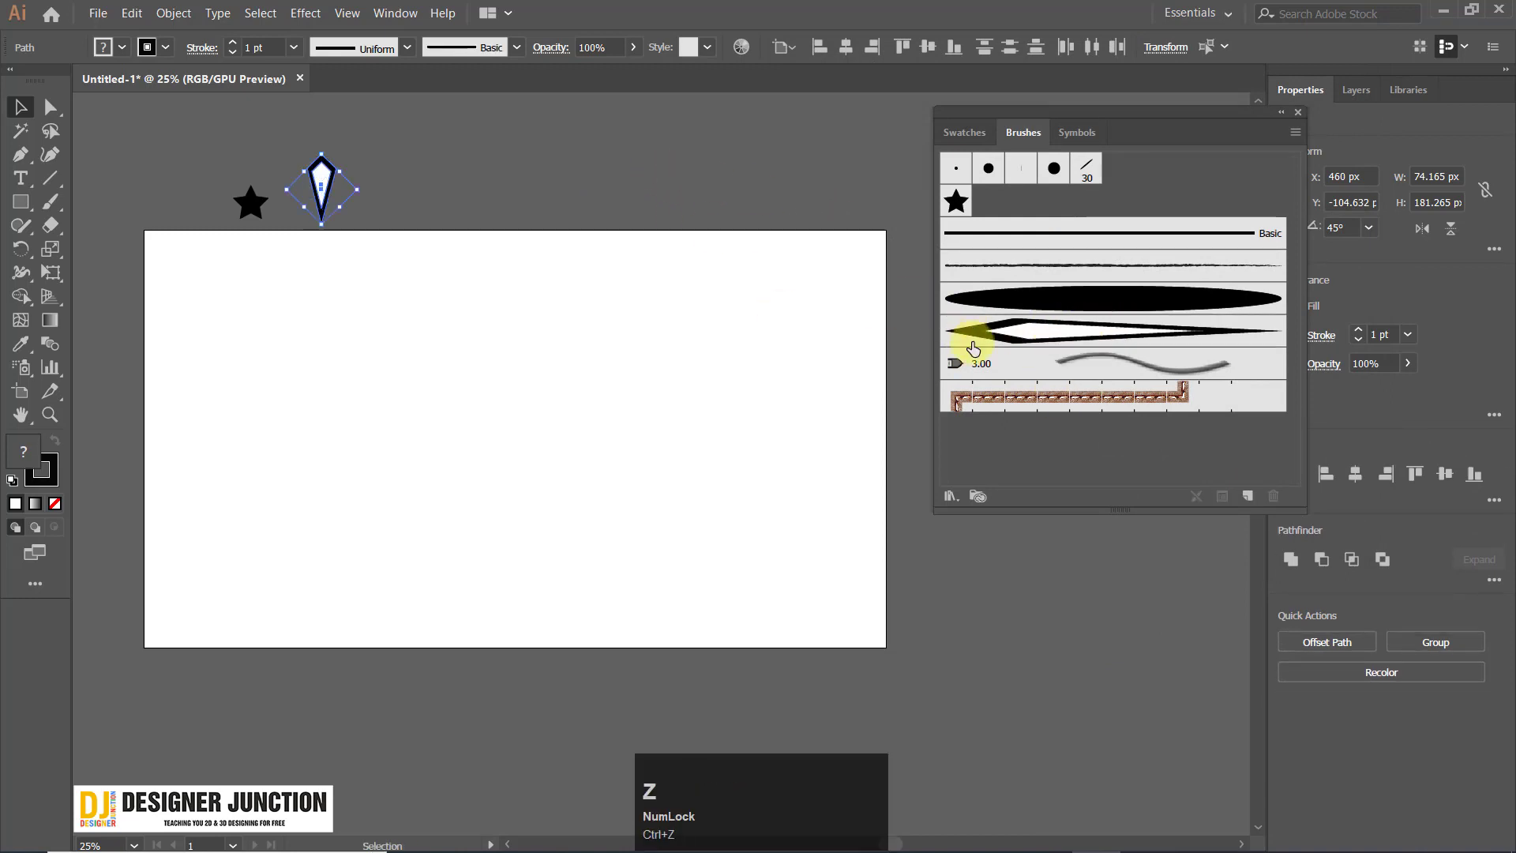
Deselect the kites, choose the Paintbrush with the kite art brush, and paint wavy trial strokes in both directions, undoing each.
left_click(51, 107)
left_click(19, 107)
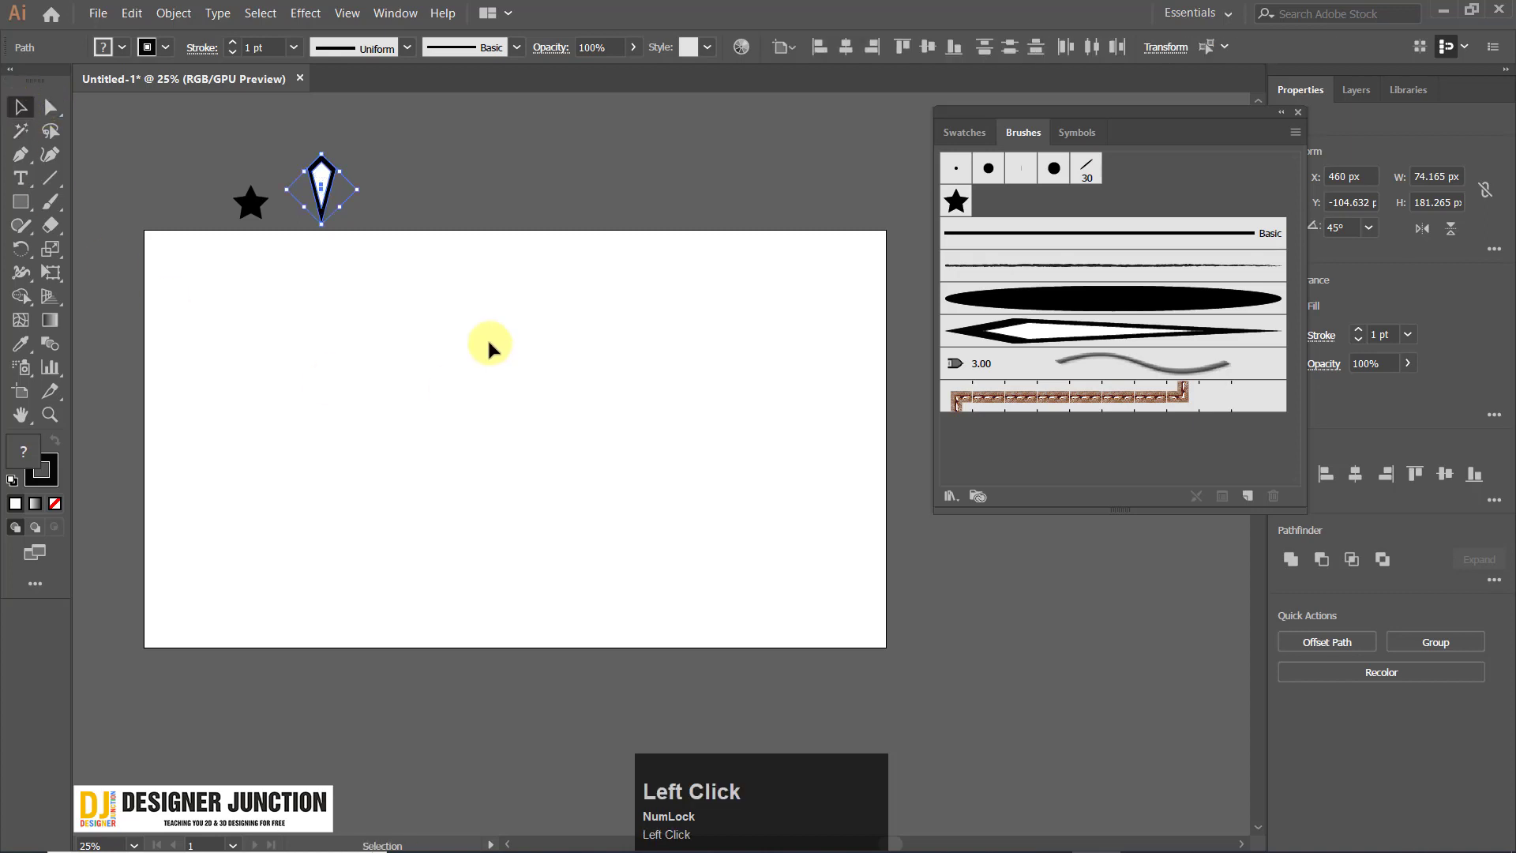
left_click(443, 194)
left_click(48, 204)
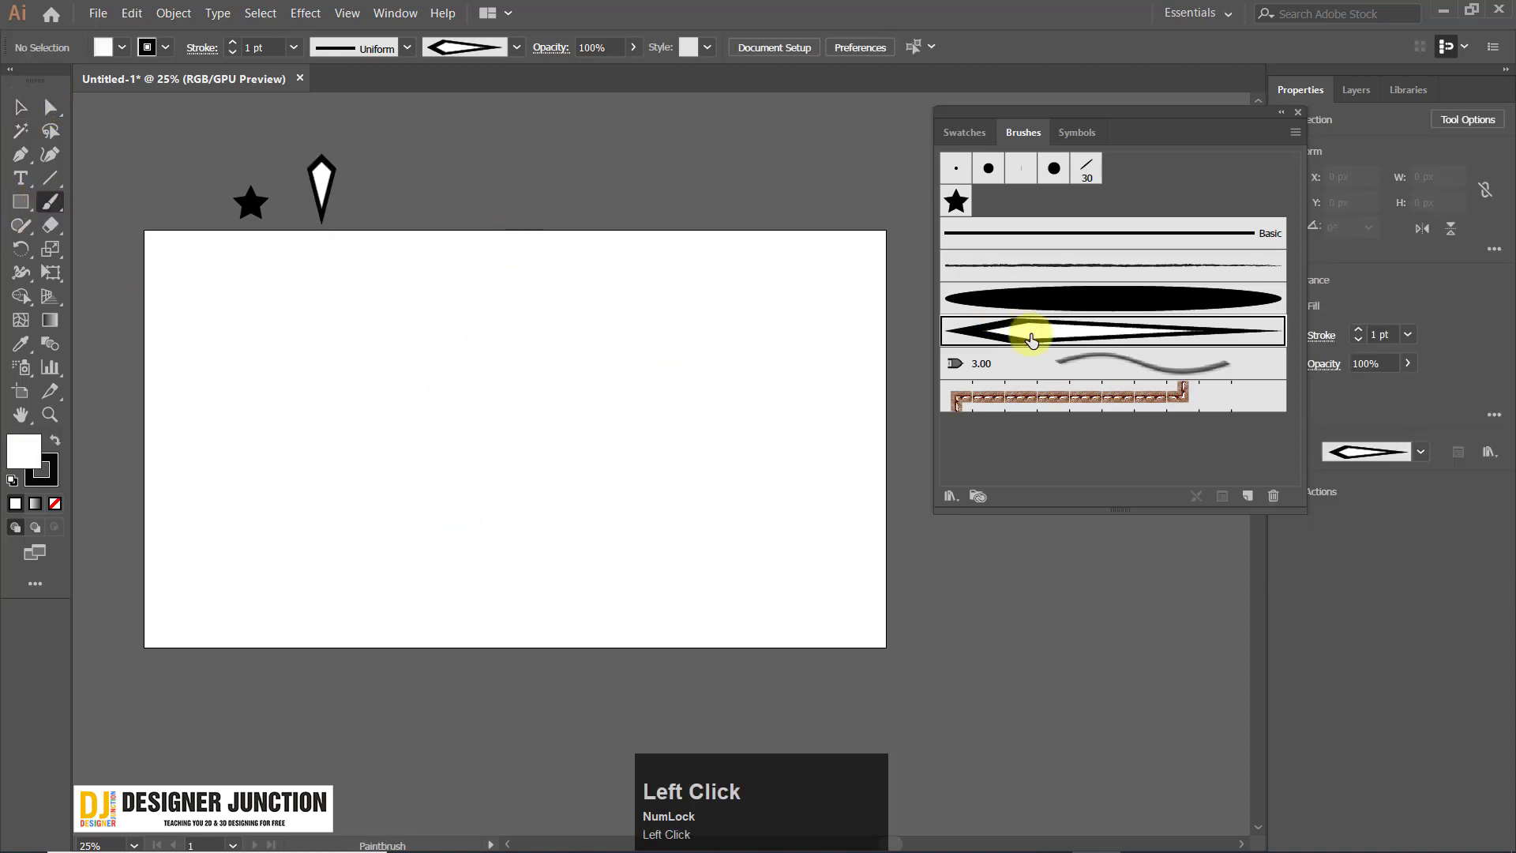
mouse_move(209, 436)
left_mouse_down()
mouse_move(500, 406)
mouse_move(598, 419)
left_mouse_up()
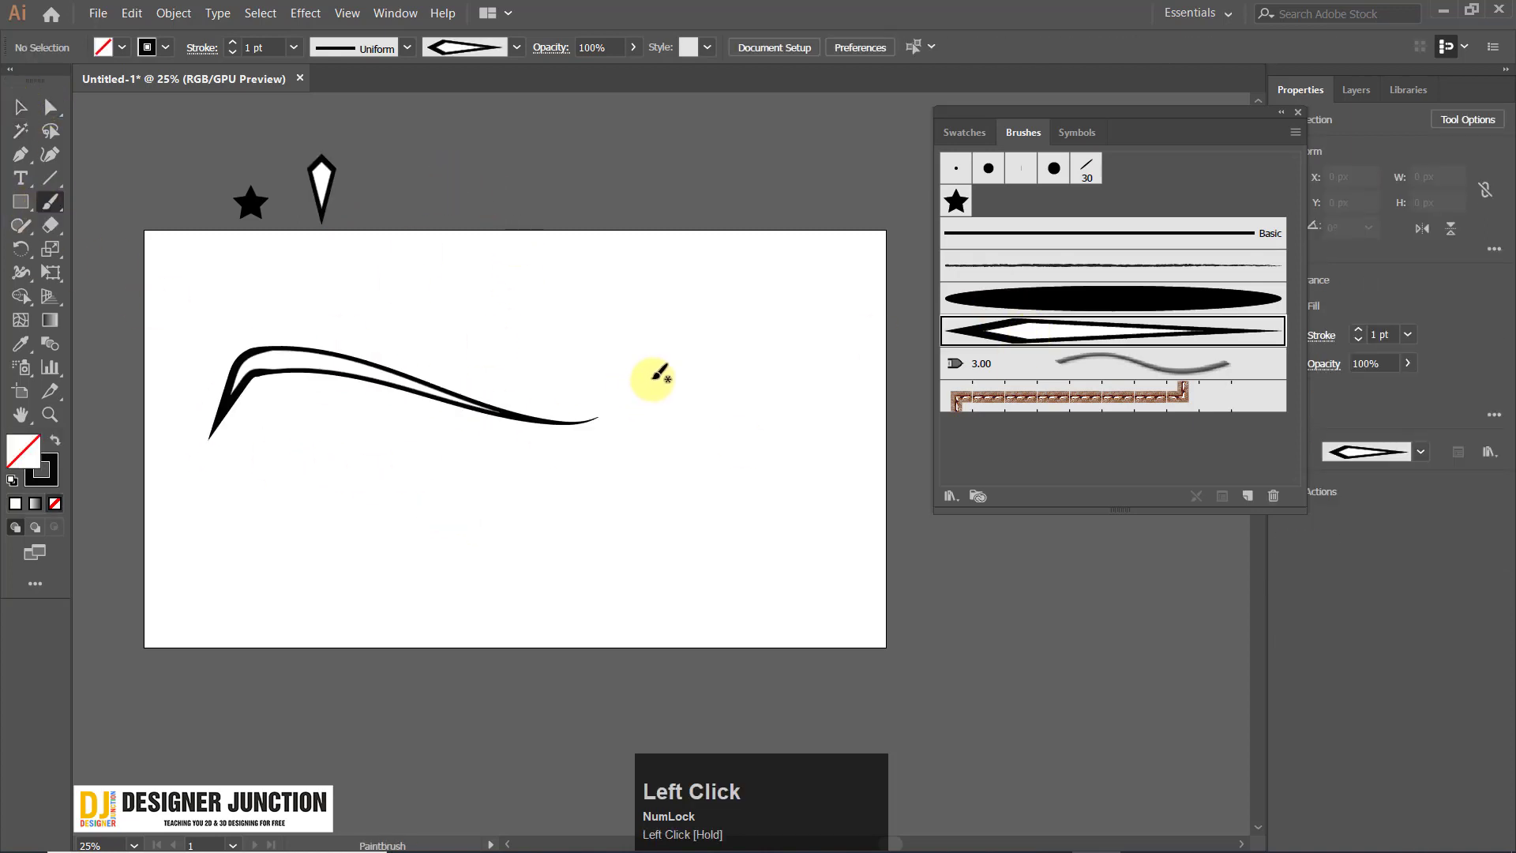
key("ctrl+z")
left_click_drag(216, 487, 677, 365)
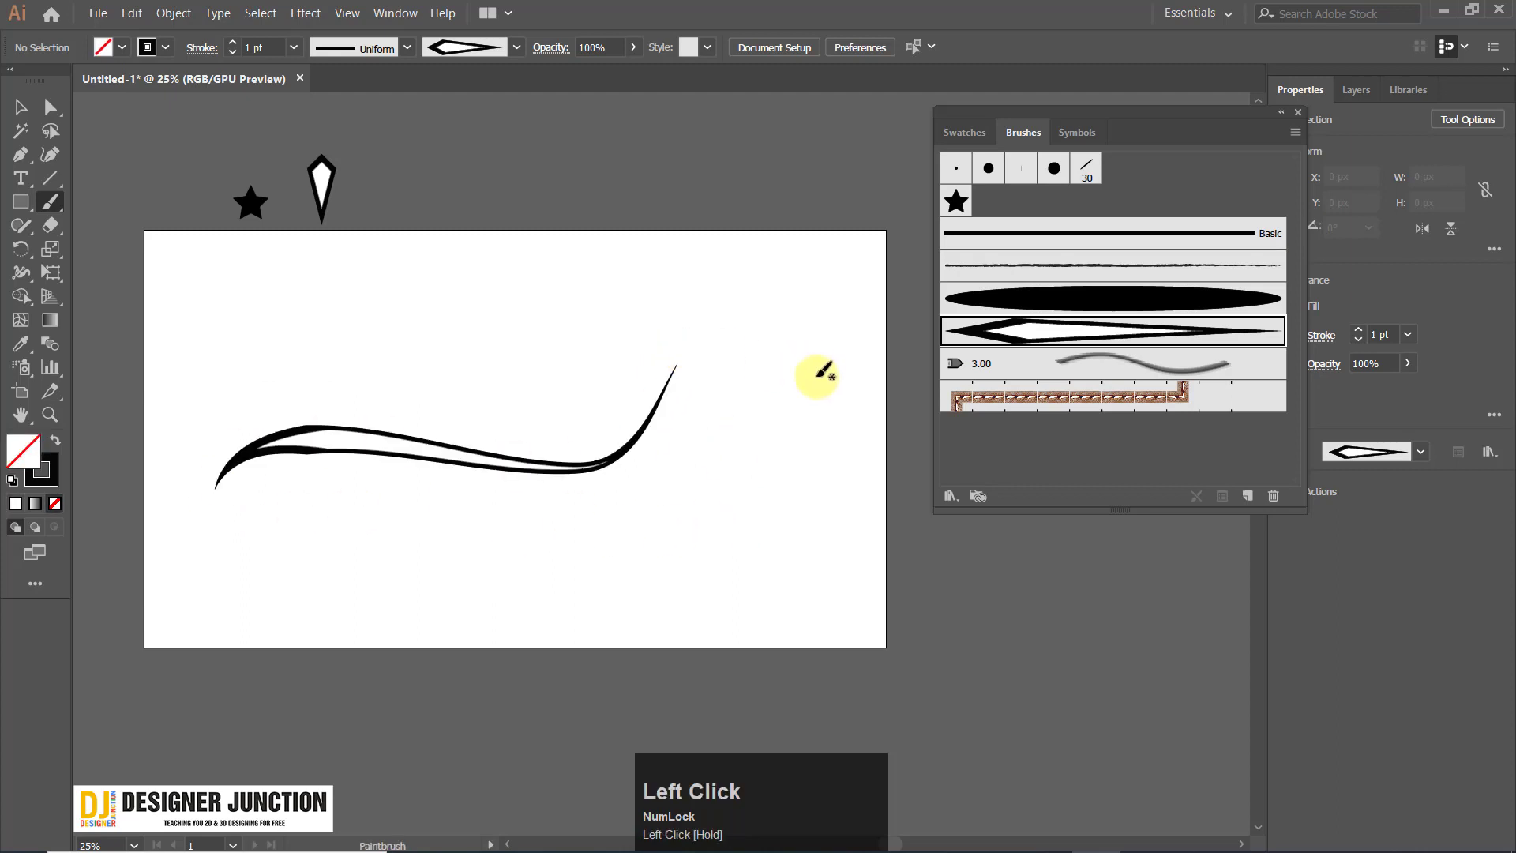
key("ctrl+z")
mouse_move(741, 316)
left_mouse_down()
mouse_move(515, 427)
mouse_move(292, 485)
left_mouse_up()
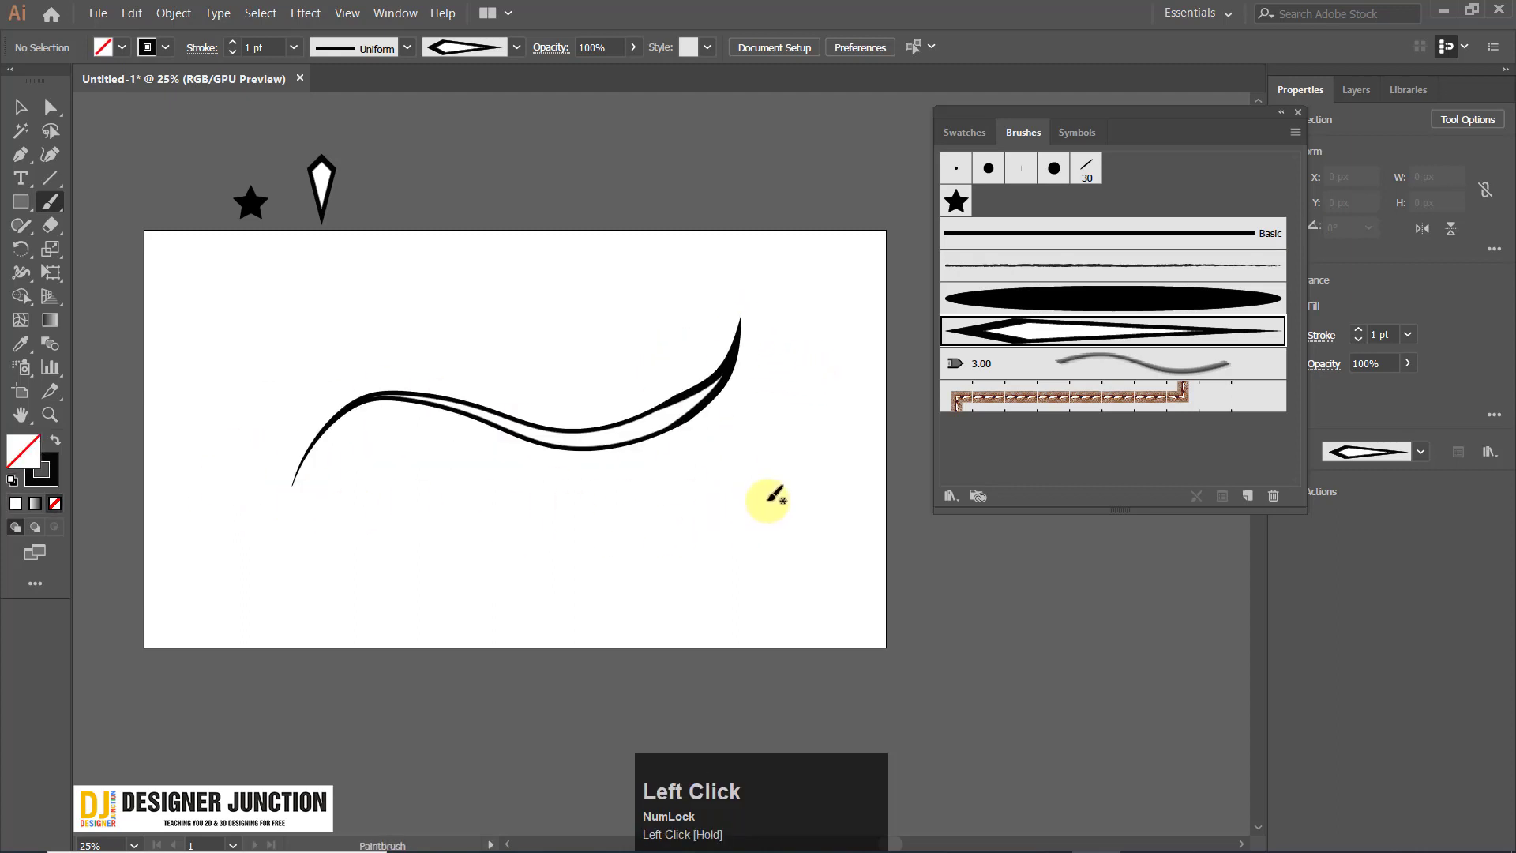
key("ctrl+z")
Paint more curvy strokes with the kite brush across the artboard and undo them all.
mouse_move(204, 406)
left_mouse_down()
mouse_move(417, 356)
mouse_move(472, 402)
mouse_move(612, 449)
mouse_move(705, 324)
mouse_move(577, 472)
mouse_move(360, 444)
mouse_move(317, 404)
left_mouse_up()
key("ctrl+z")
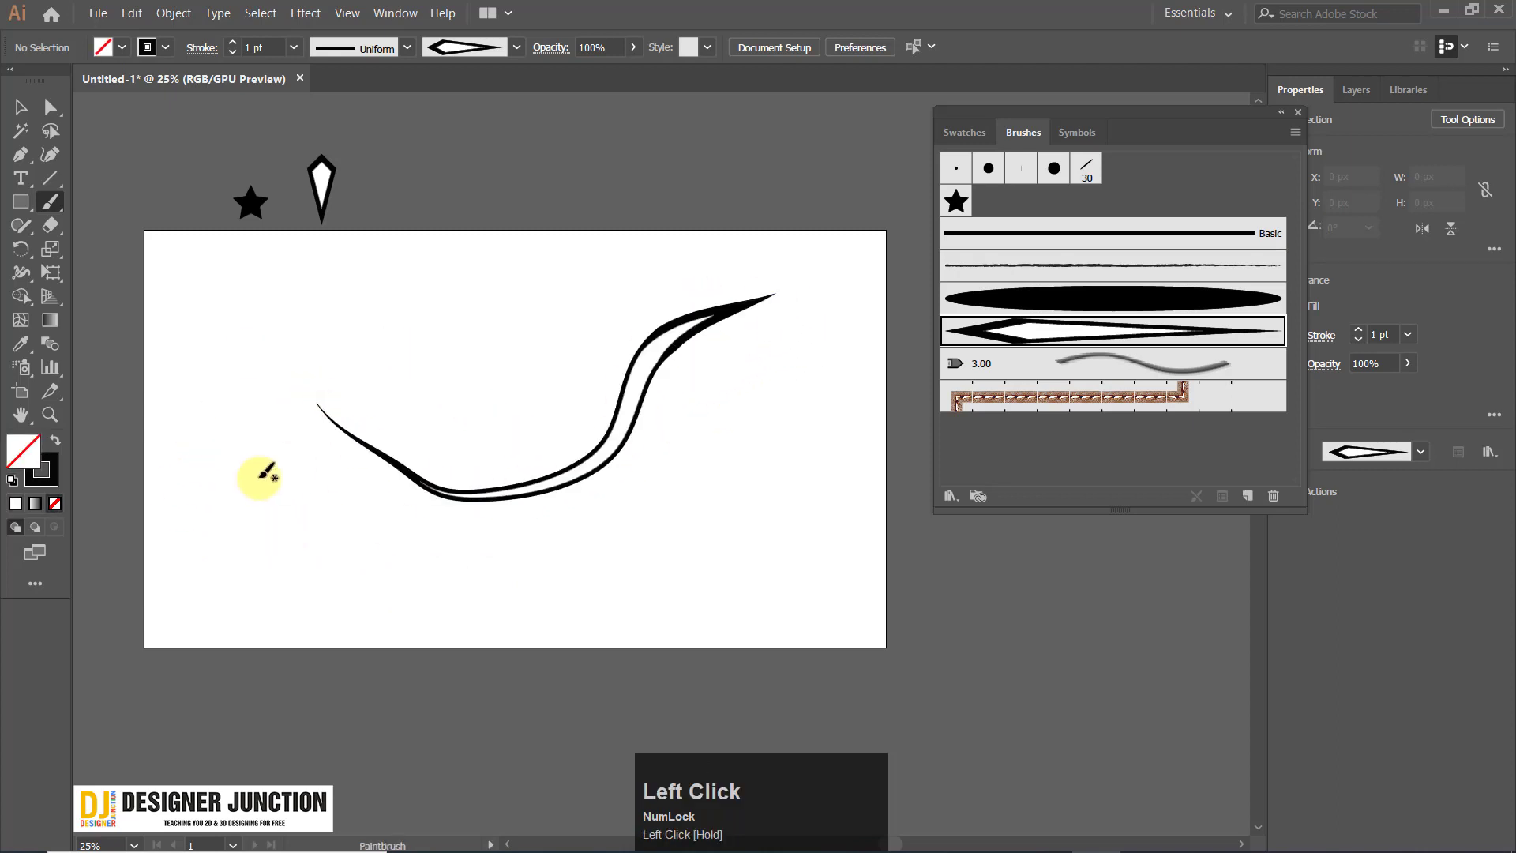
left_click_drag(214, 399, 547, 325)
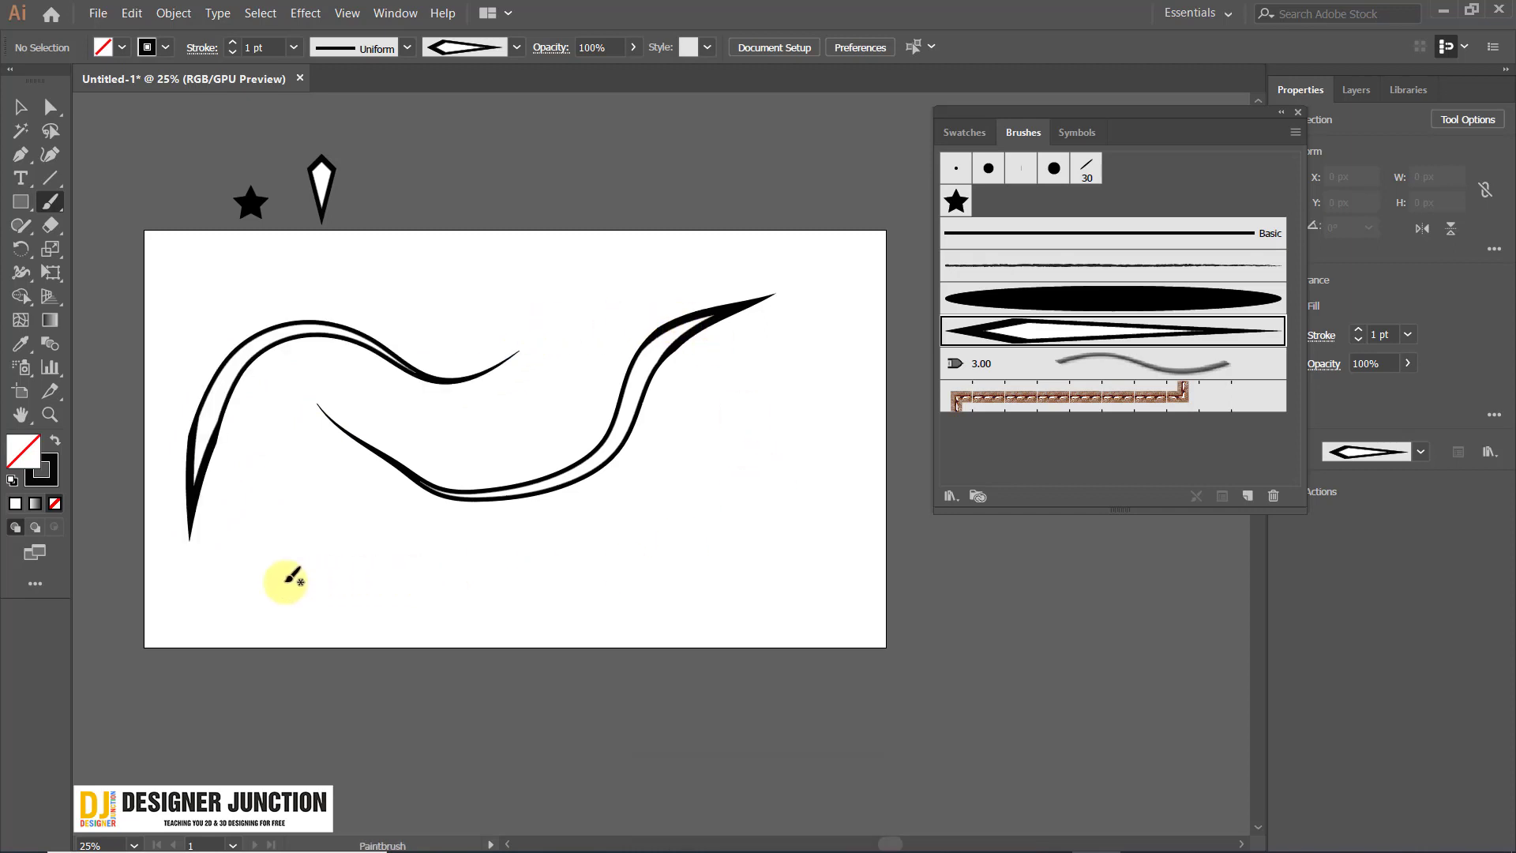
key("ctrl+z")
key("ctrl+z")
key("ctrl+z")
mouse_move(181, 370)
left_mouse_down()
mouse_move(236, 399)
mouse_move(649, 319)
left_mouse_up()
key("ctrl+z")
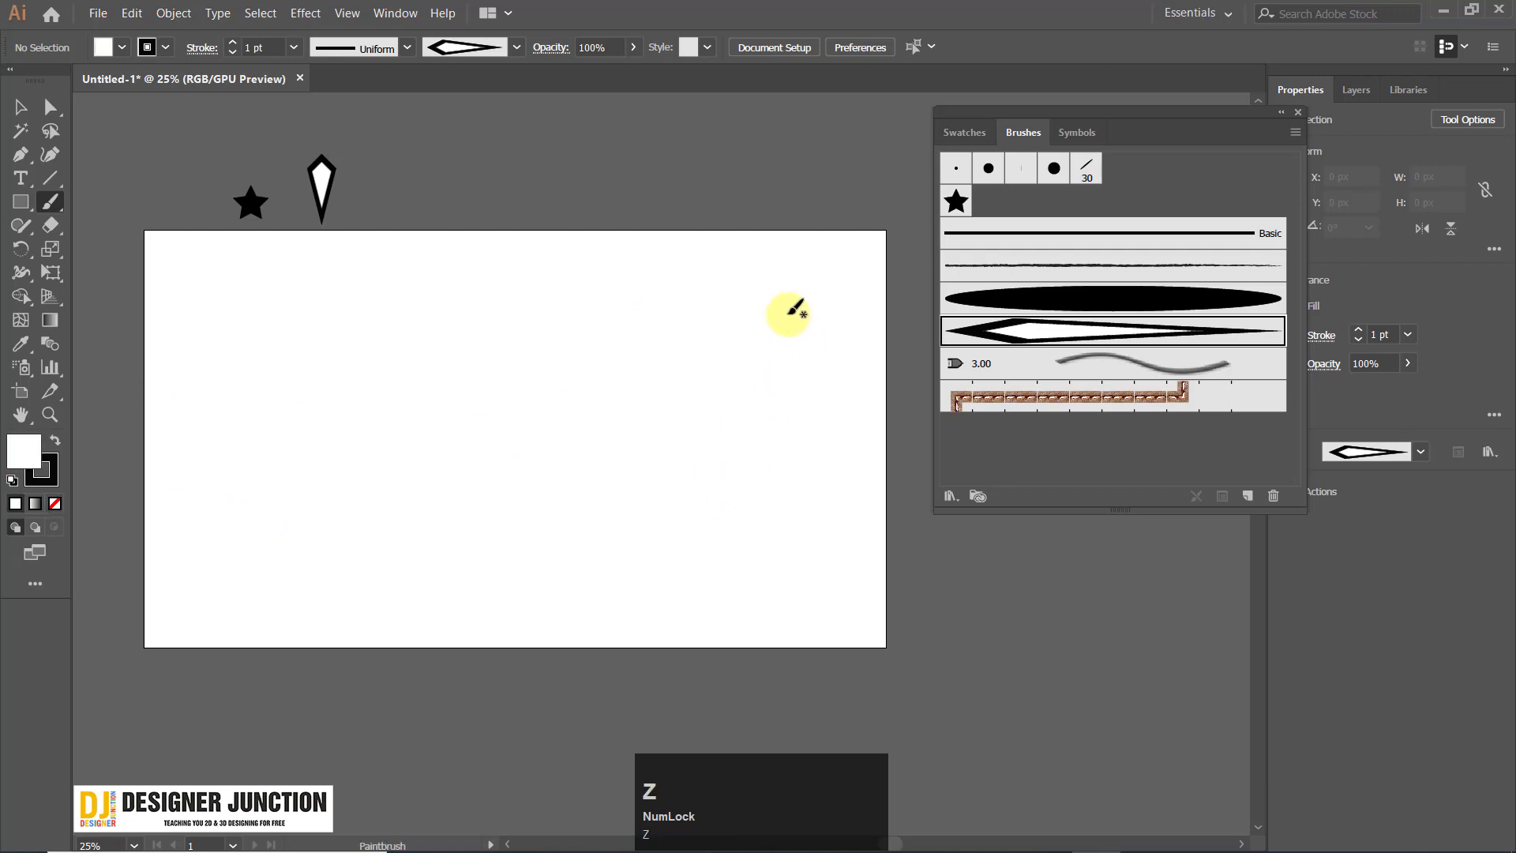
Paint one gently curved kite-brush stroke descending from the artboard's upper right area to its lower left.
left_click_drag(788, 314, 350, 493)
key("ctrl+z")
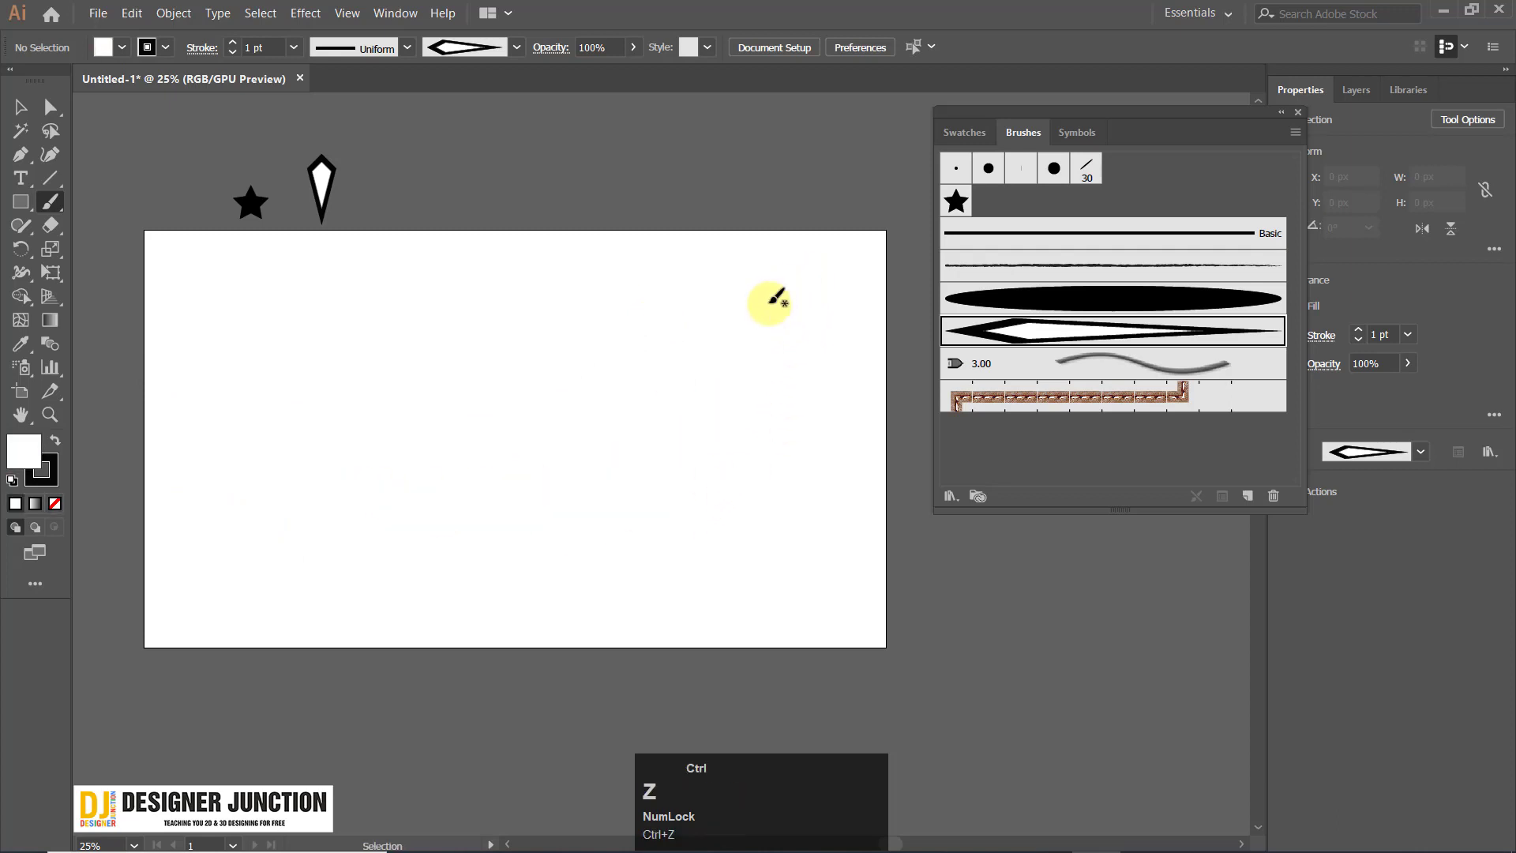
mouse_move(770, 300)
left_mouse_down()
mouse_move(639, 406)
mouse_move(332, 484)
left_mouse_up()
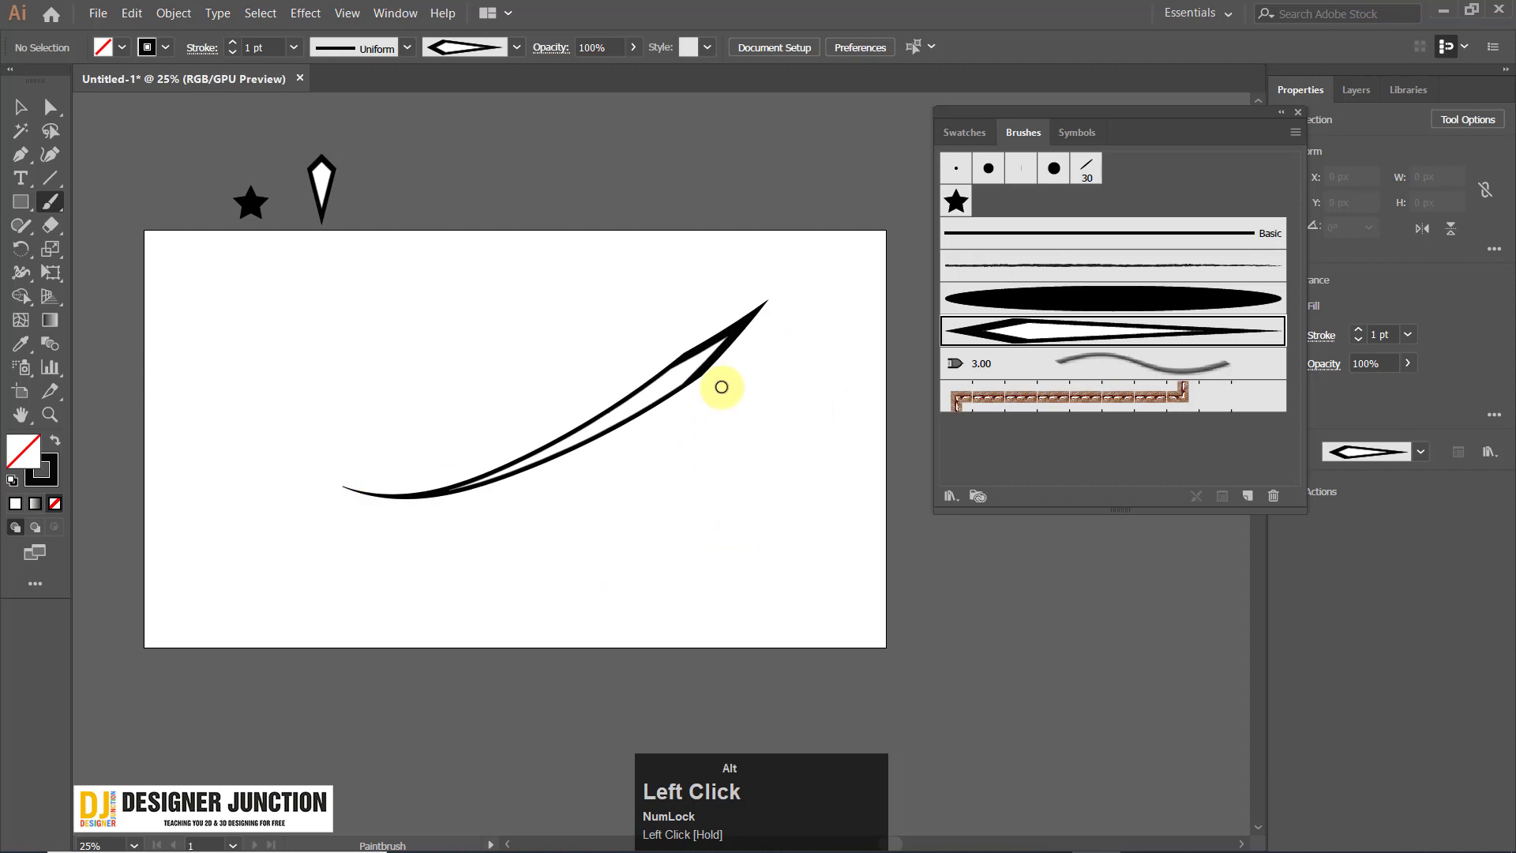
Set the kite art brush to Stretch Between Guides with preview on, placing the start guide at 38.741 px by the kite's widest corners.
scroll(718, 383, "up", 1)
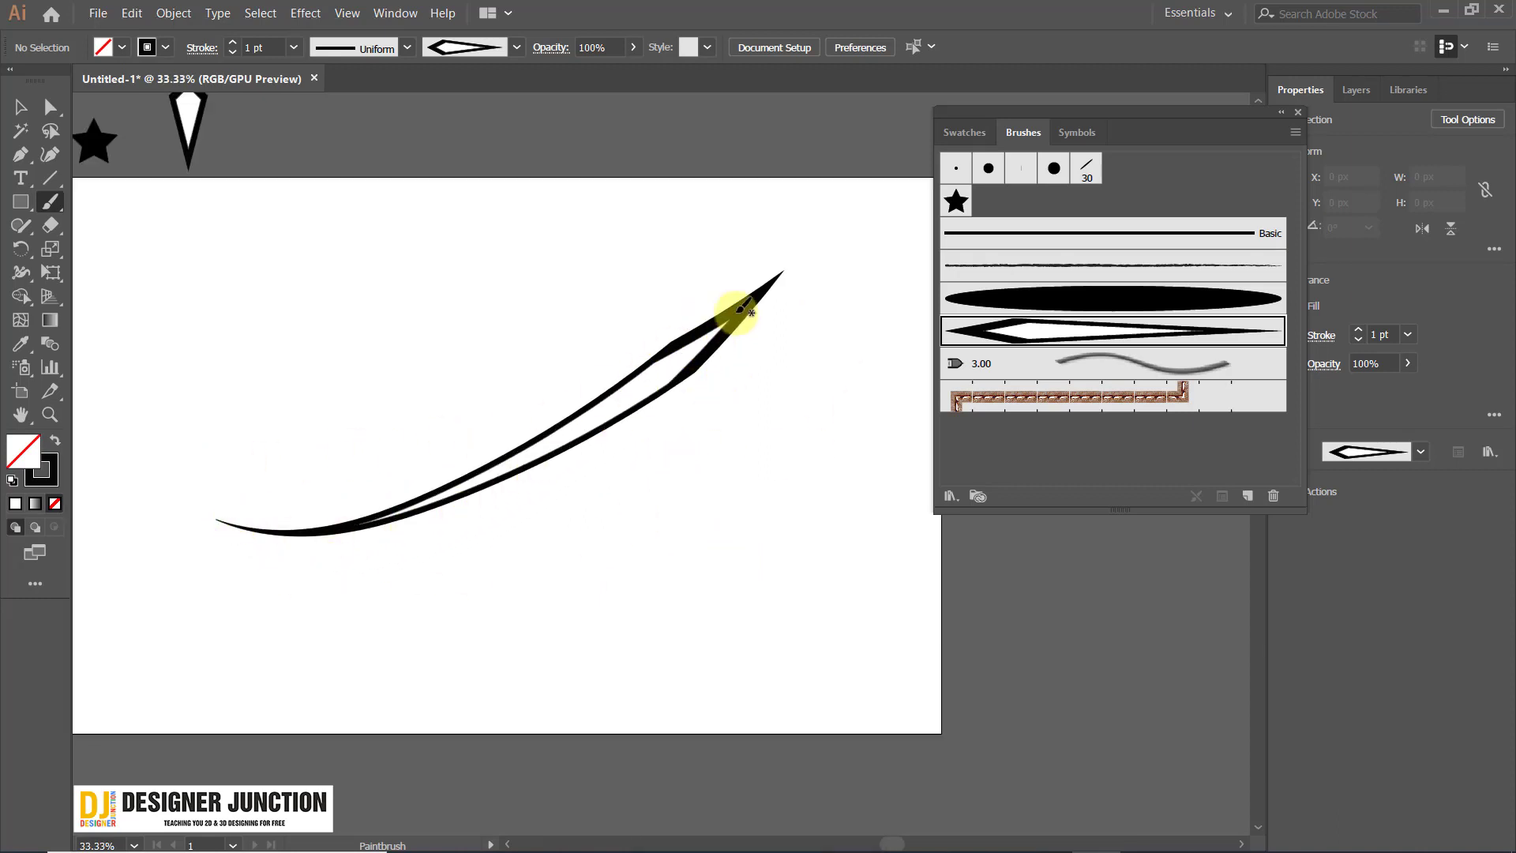
scroll(719, 347, "up", 1)
scroll(789, 359, "down", 1)
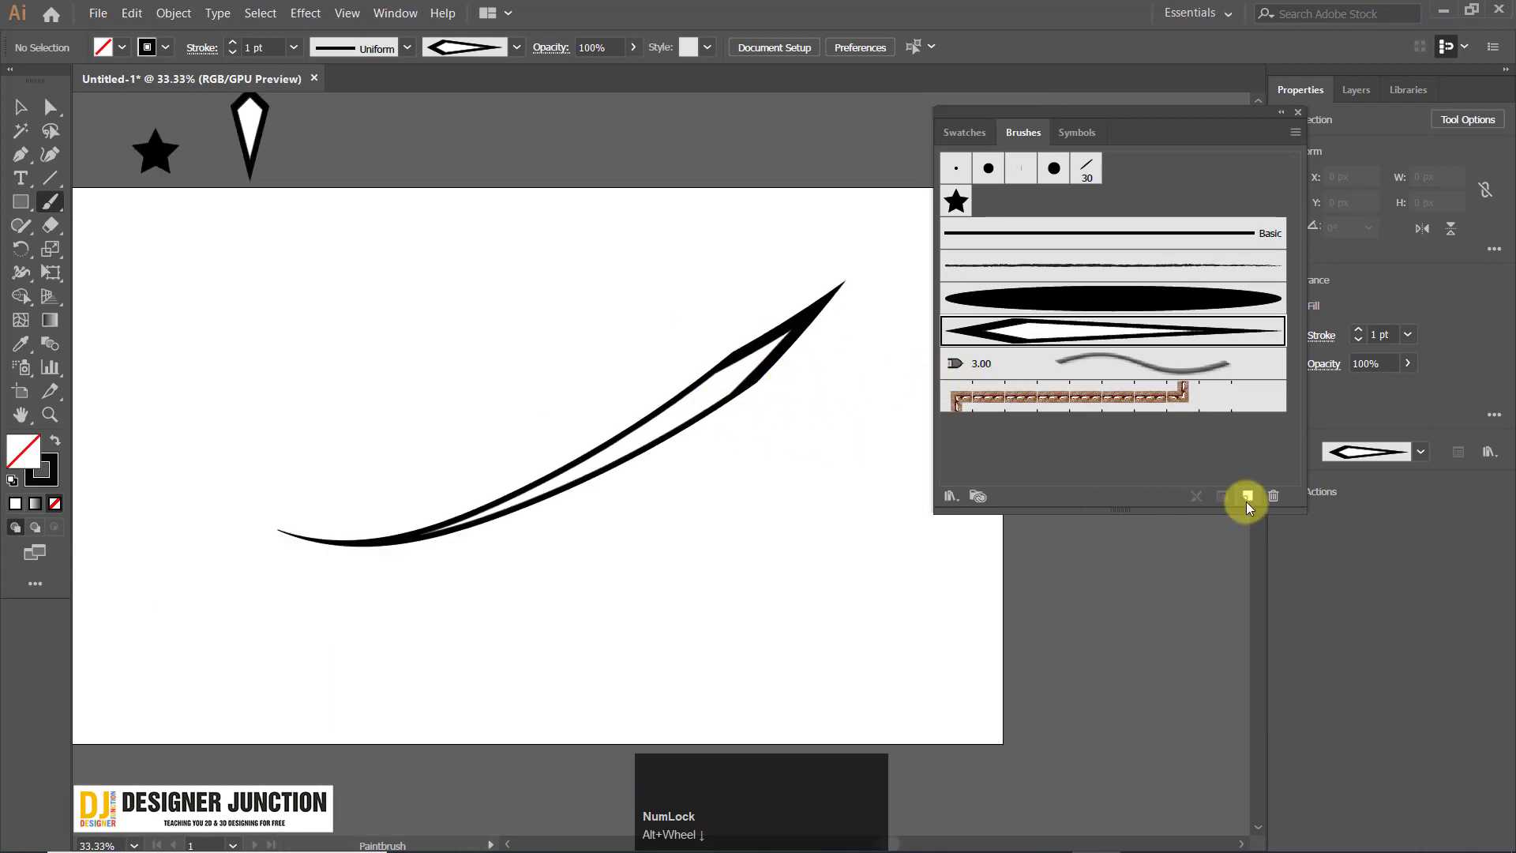
double_click(1054, 335)
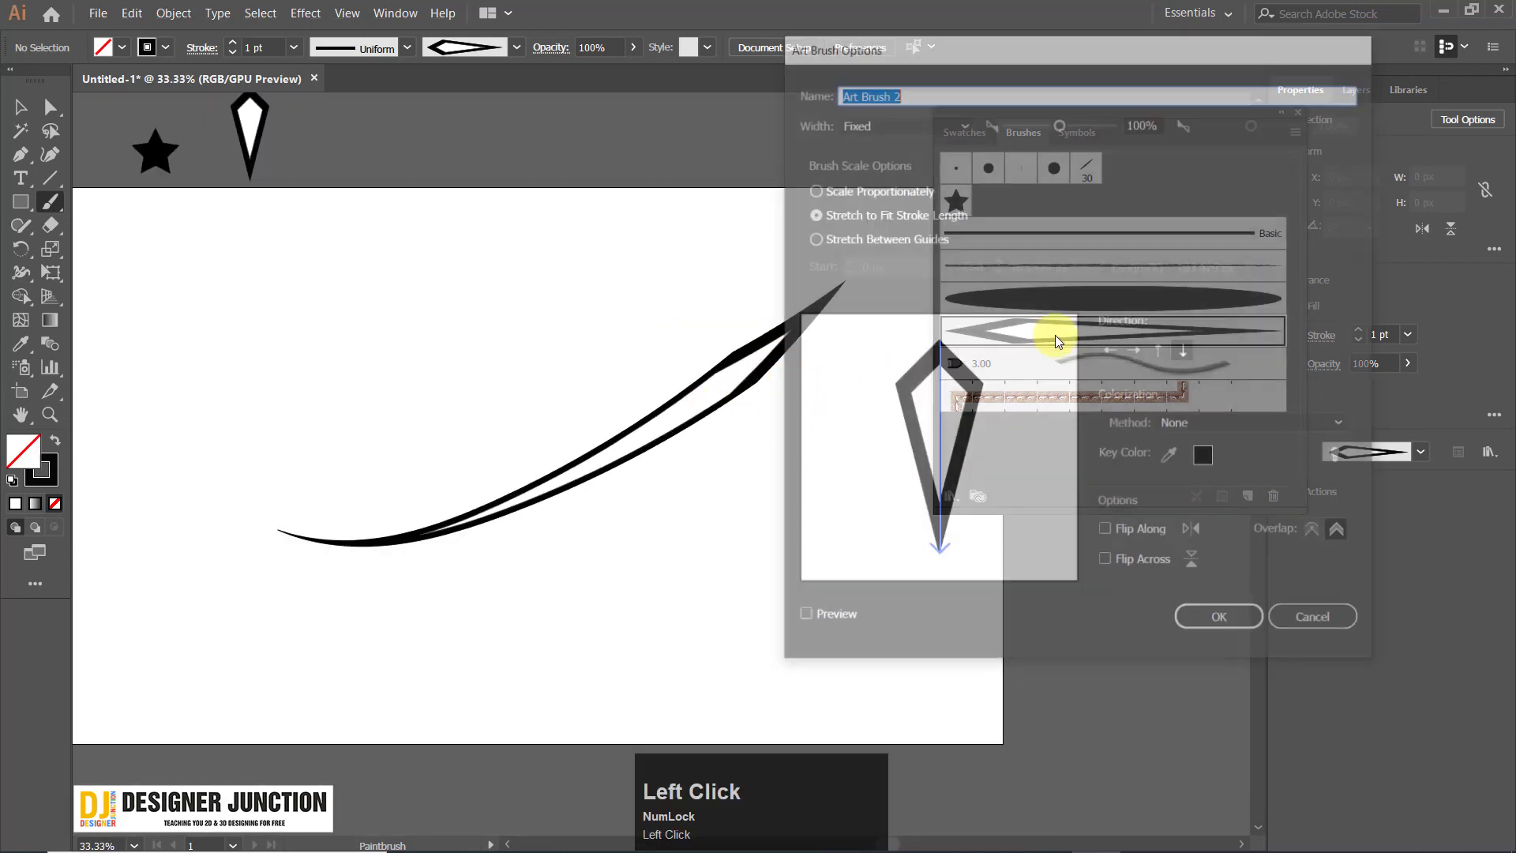
left_click_drag(959, 54, 1075, 26)
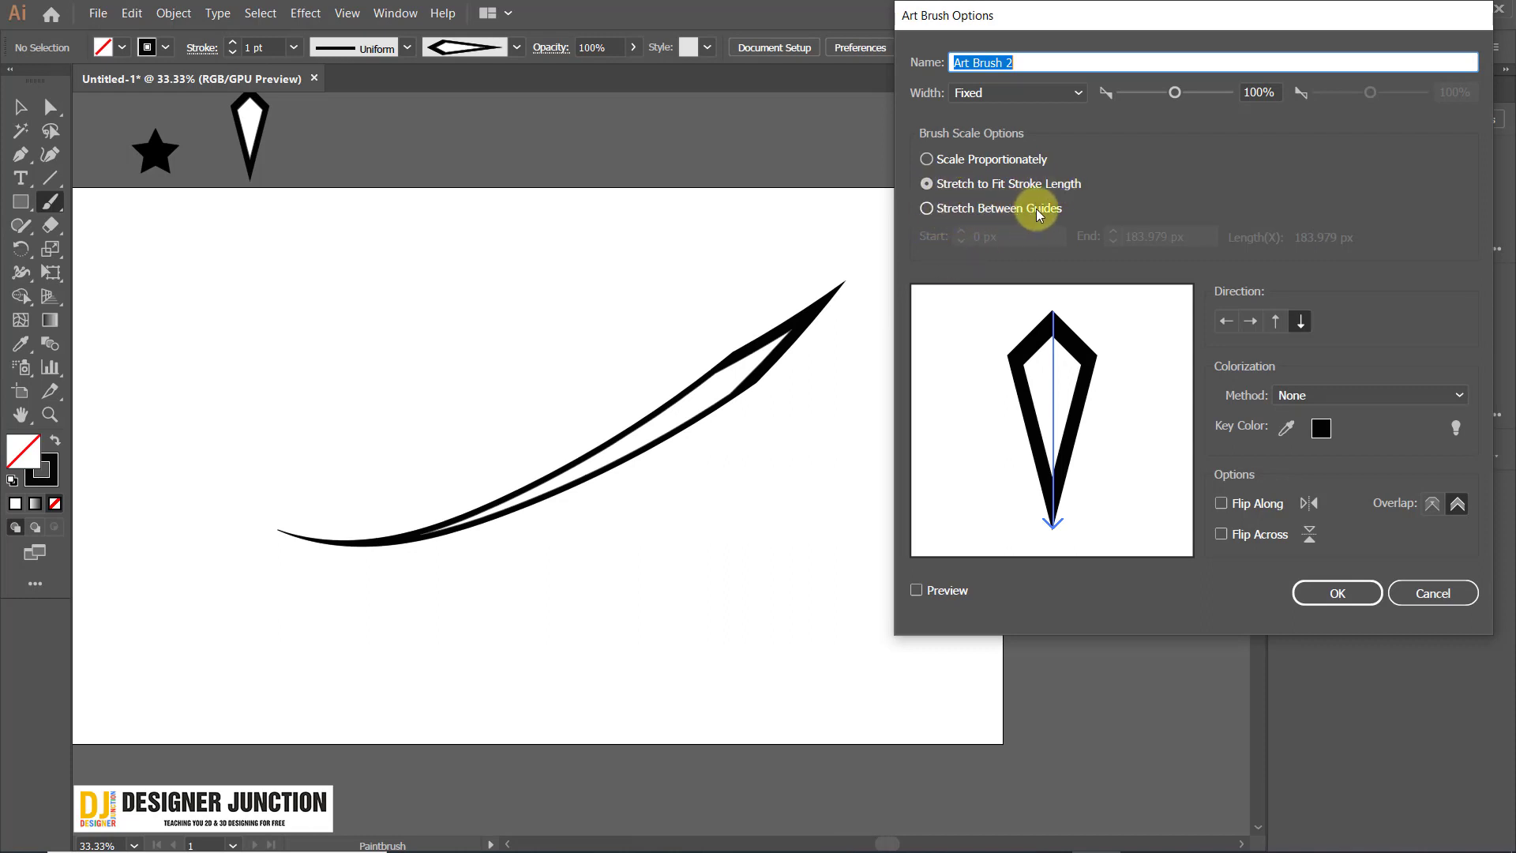
left_click(950, 212)
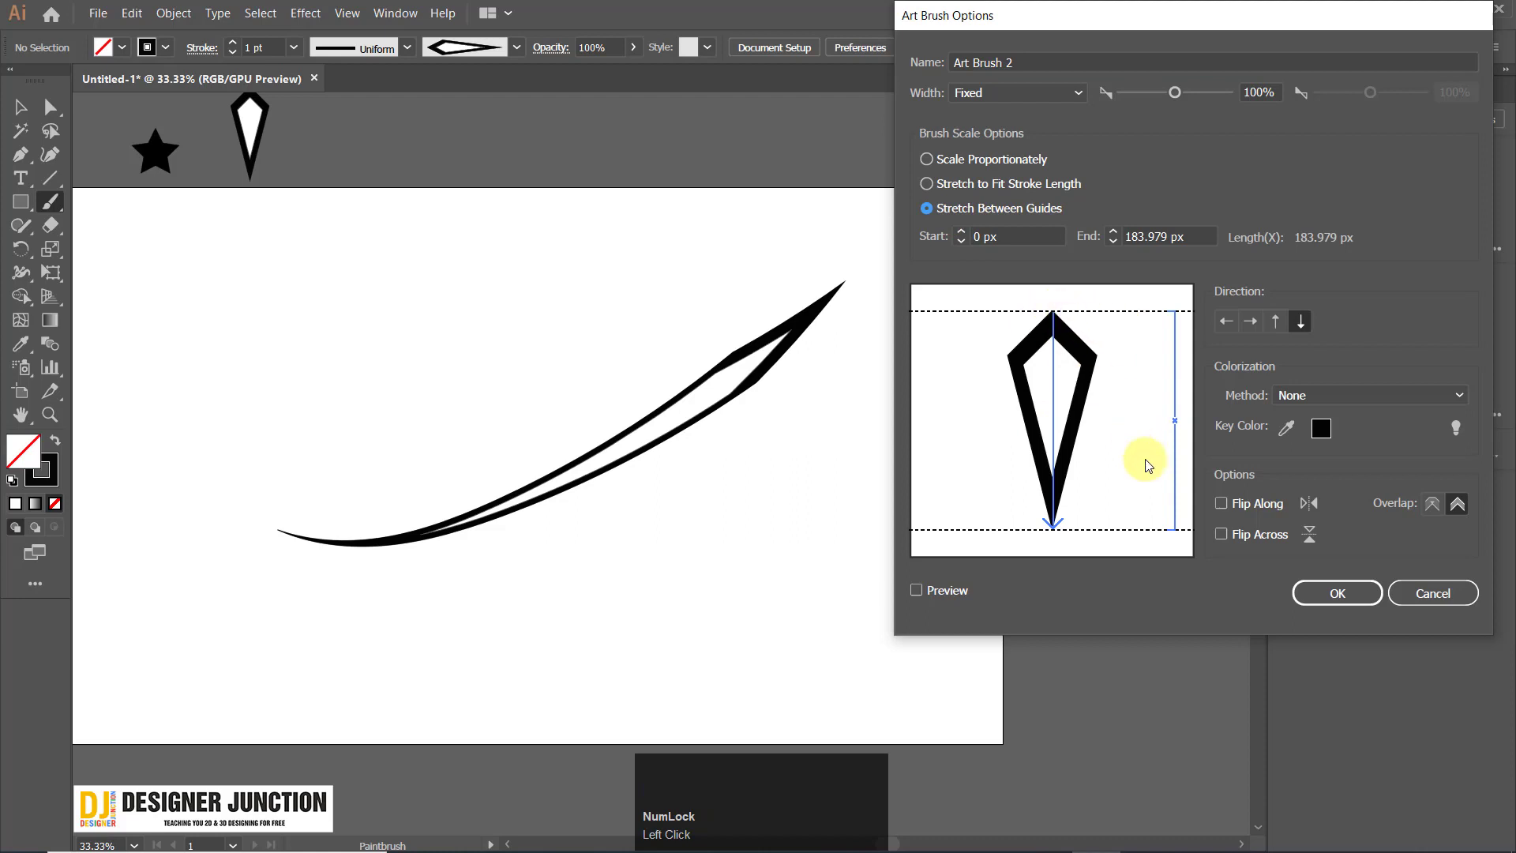
left_click(1073, 312)
left_click_drag(1078, 359, 1078, 356)
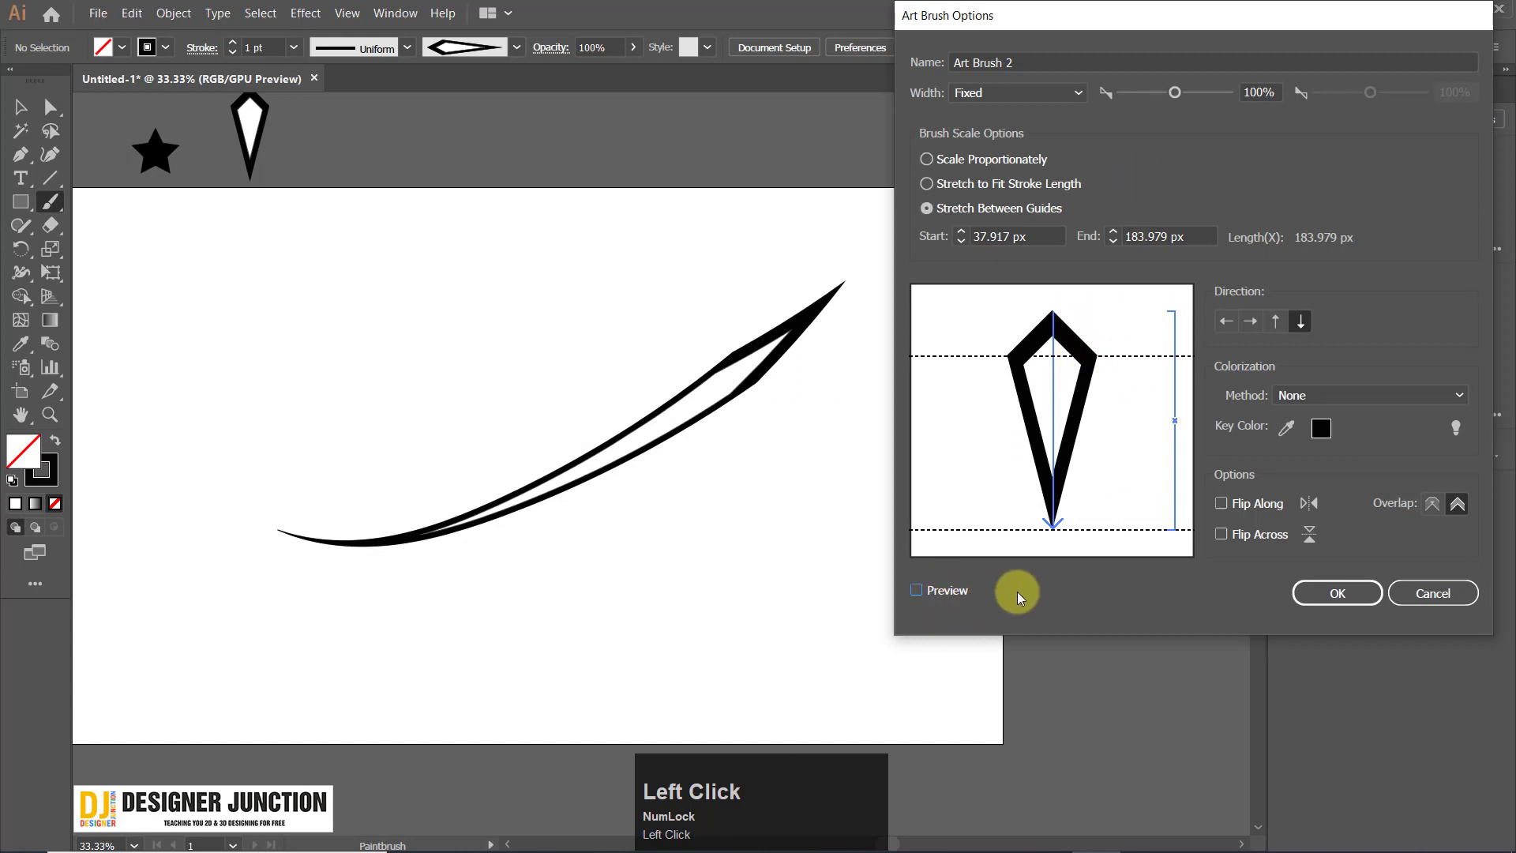
left_click(938, 591)
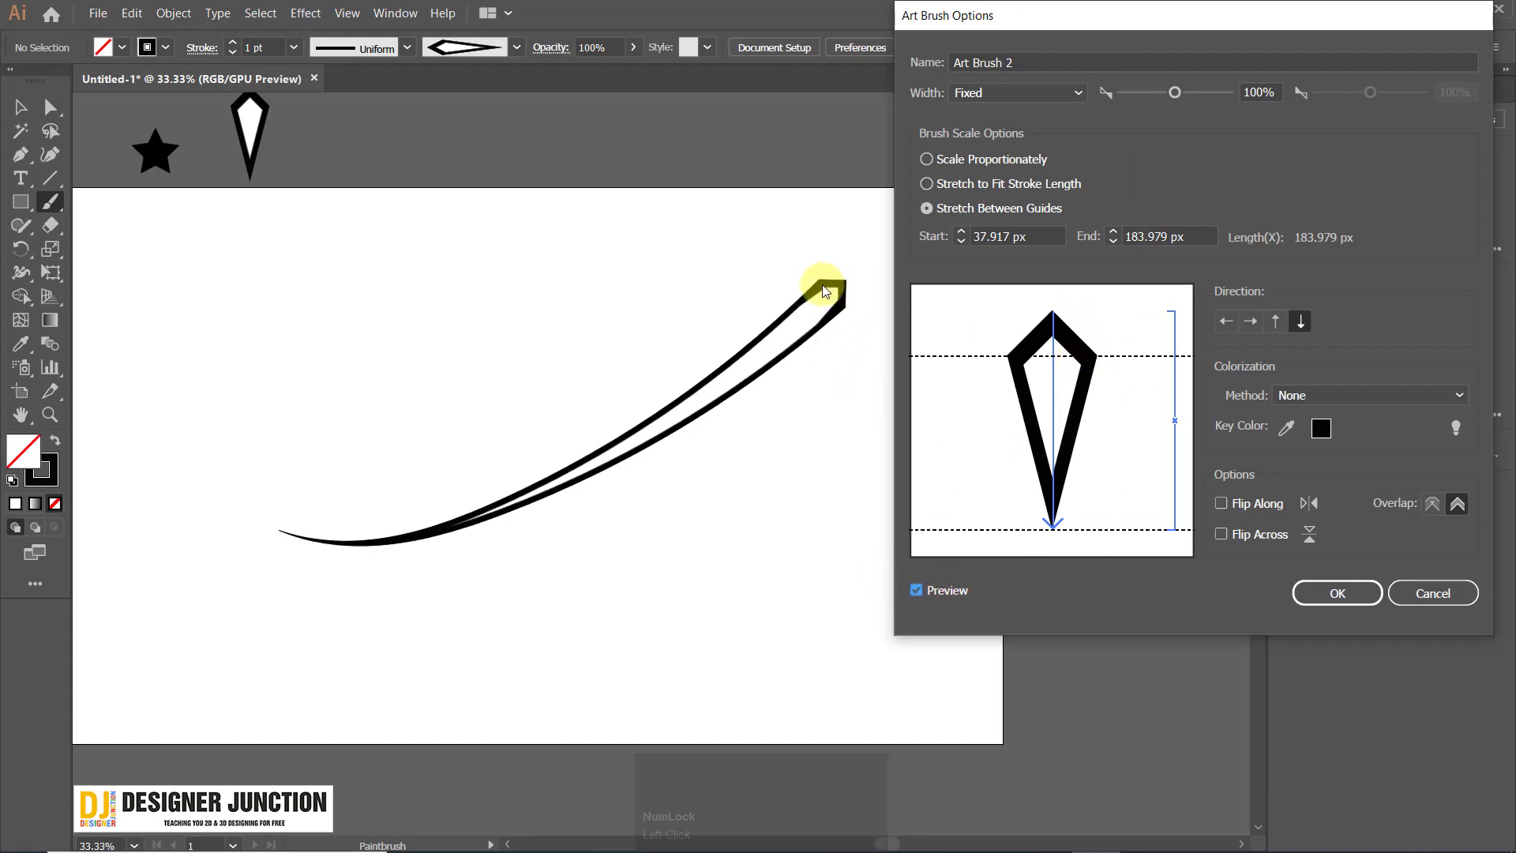
mouse_move(1128, 363)
left_mouse_down()
mouse_move(1111, 365)
mouse_move(1119, 376)
mouse_move(1105, 349)
mouse_move(1099, 359)
left_mouse_up()
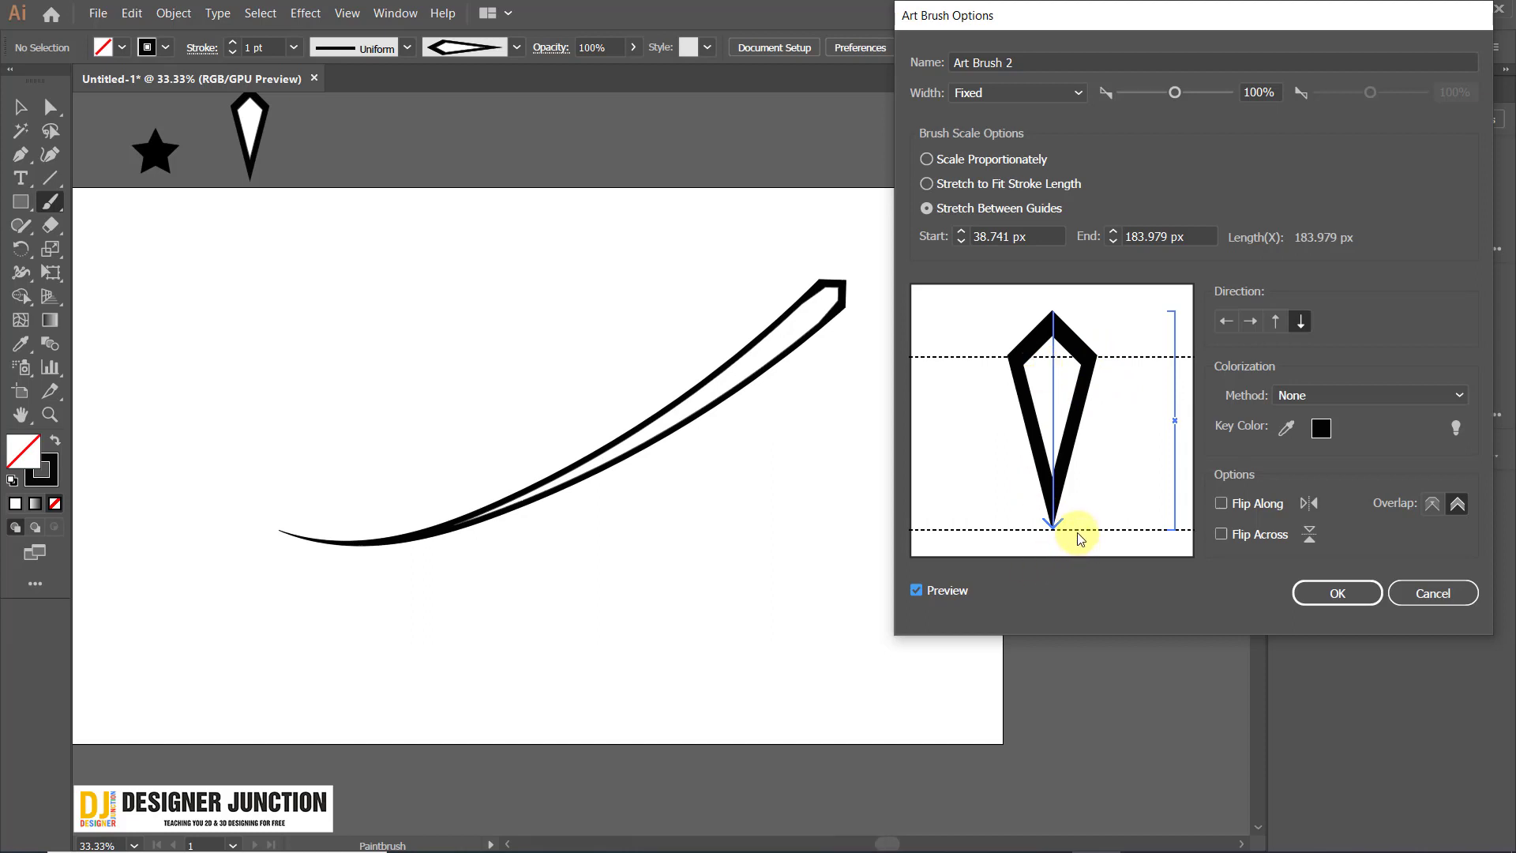
Try the brush's end guide at 132.874 px and 100.727 px, and settle it at 181.506 px near the kite's tip.
left_click_drag(1074, 531, 1071, 469)
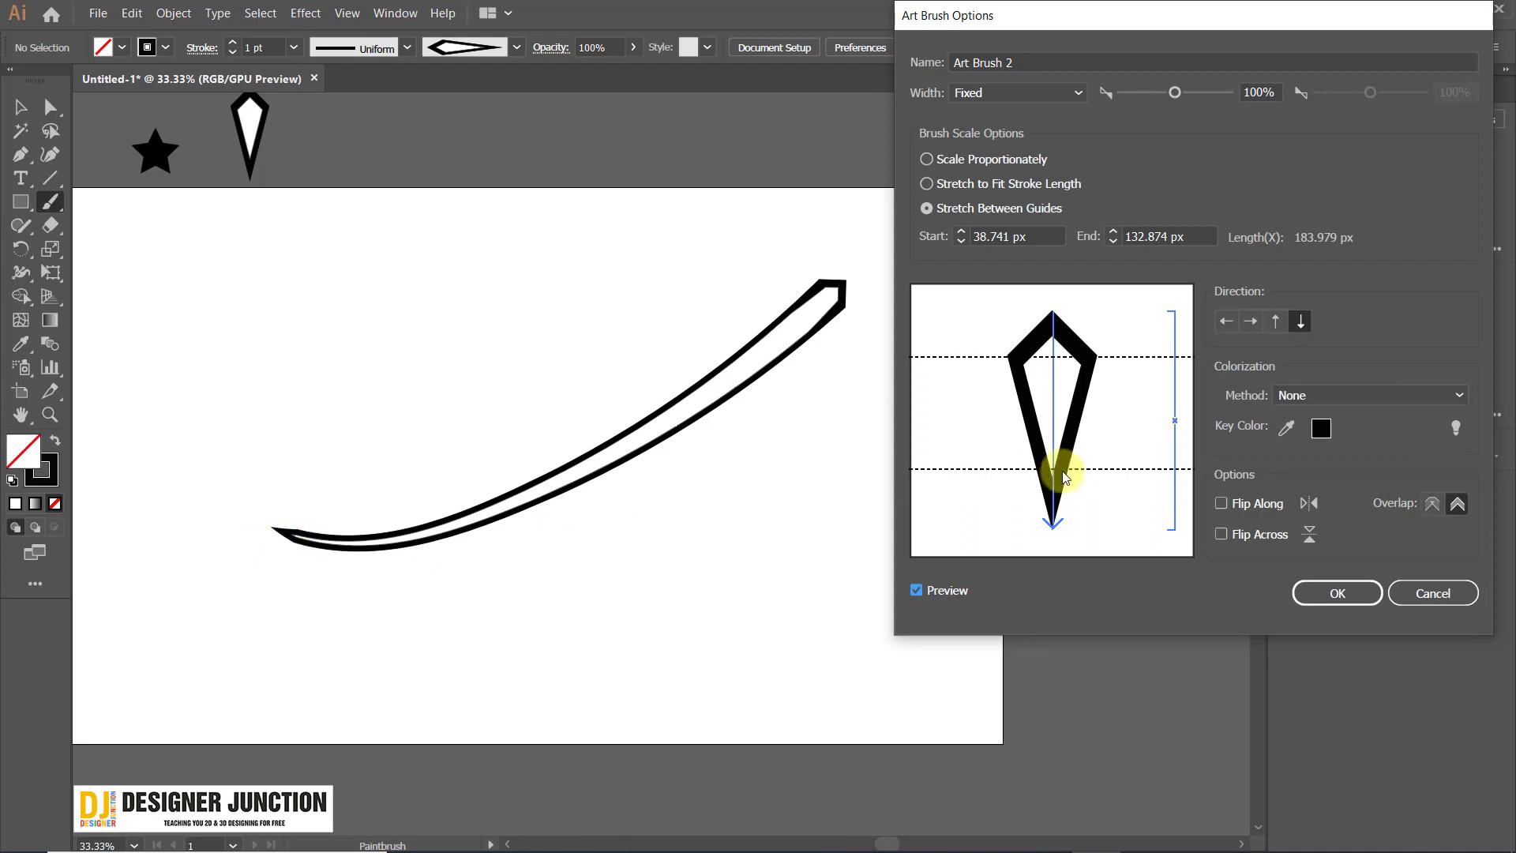
left_click_drag(1079, 472, 1087, 435)
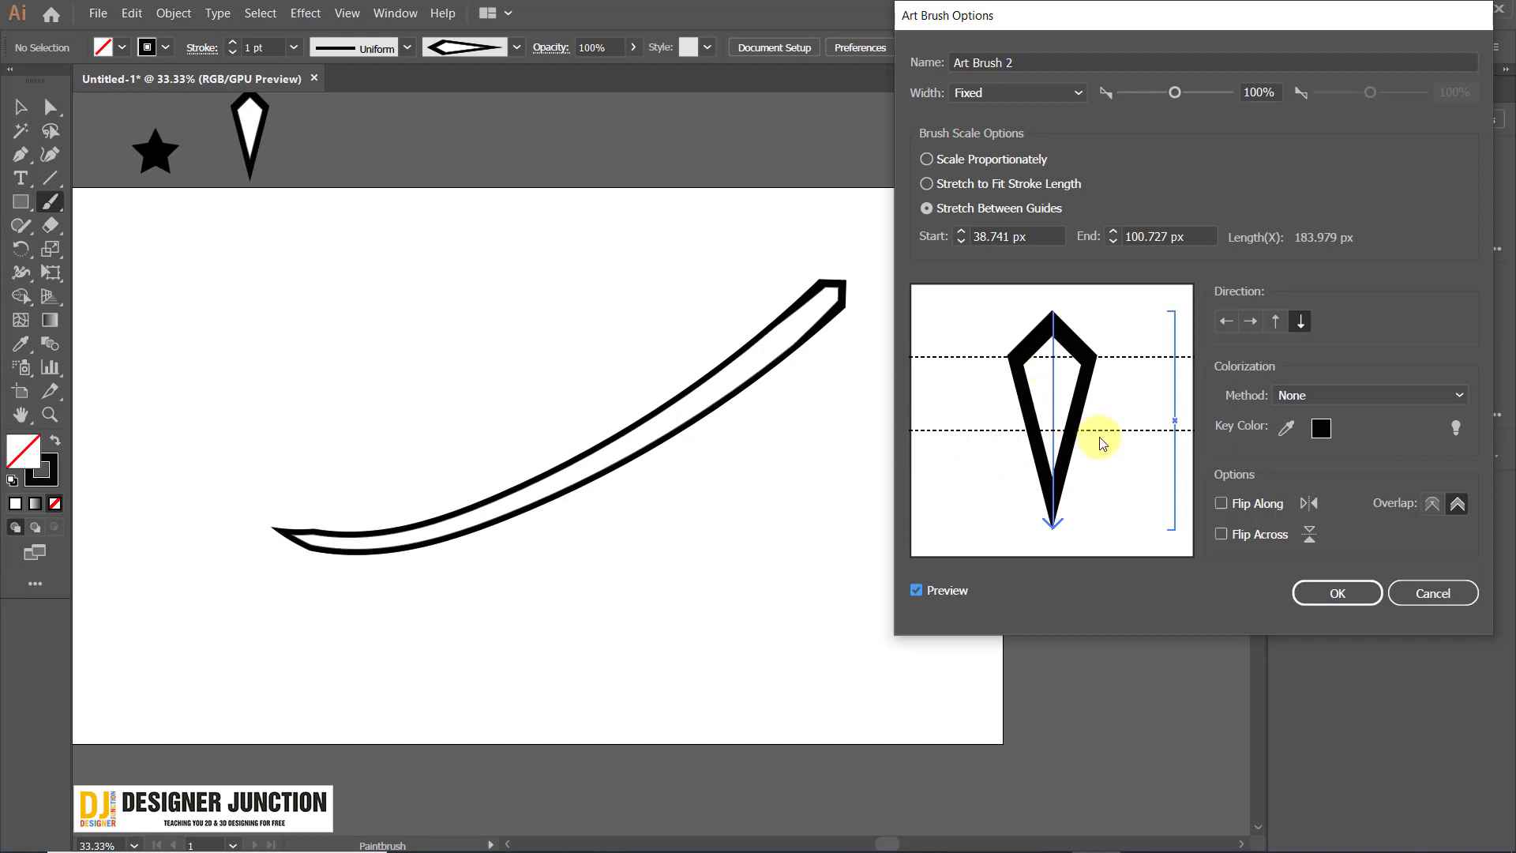
left_click_drag(1101, 431, 1079, 534)
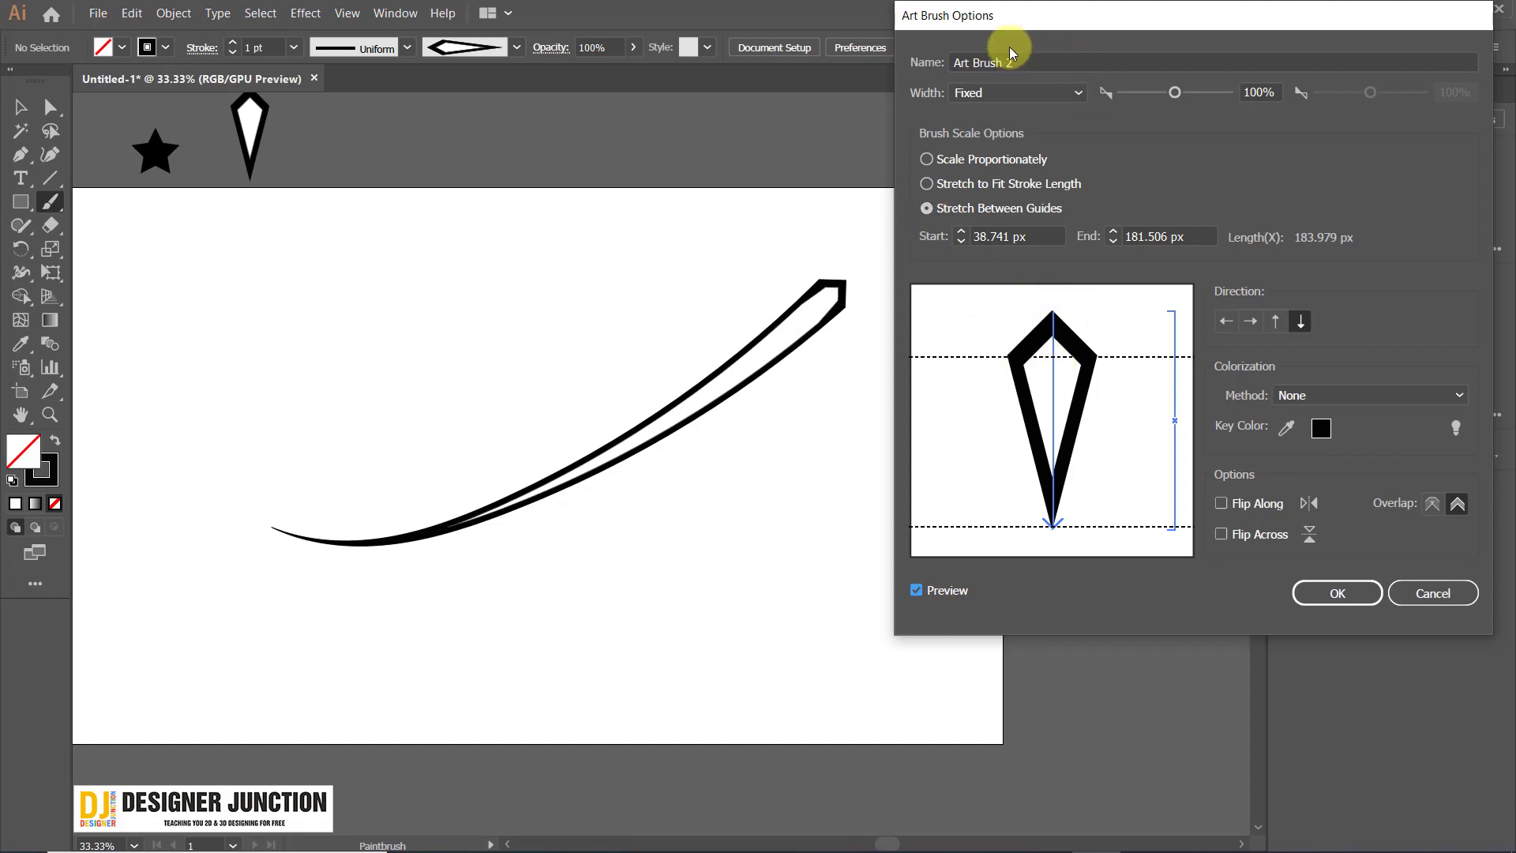
Keep the colorization method at None, accept the art brush options, and apply the changes to existing strokes.
left_click(934, 26)
left_click(1306, 502)
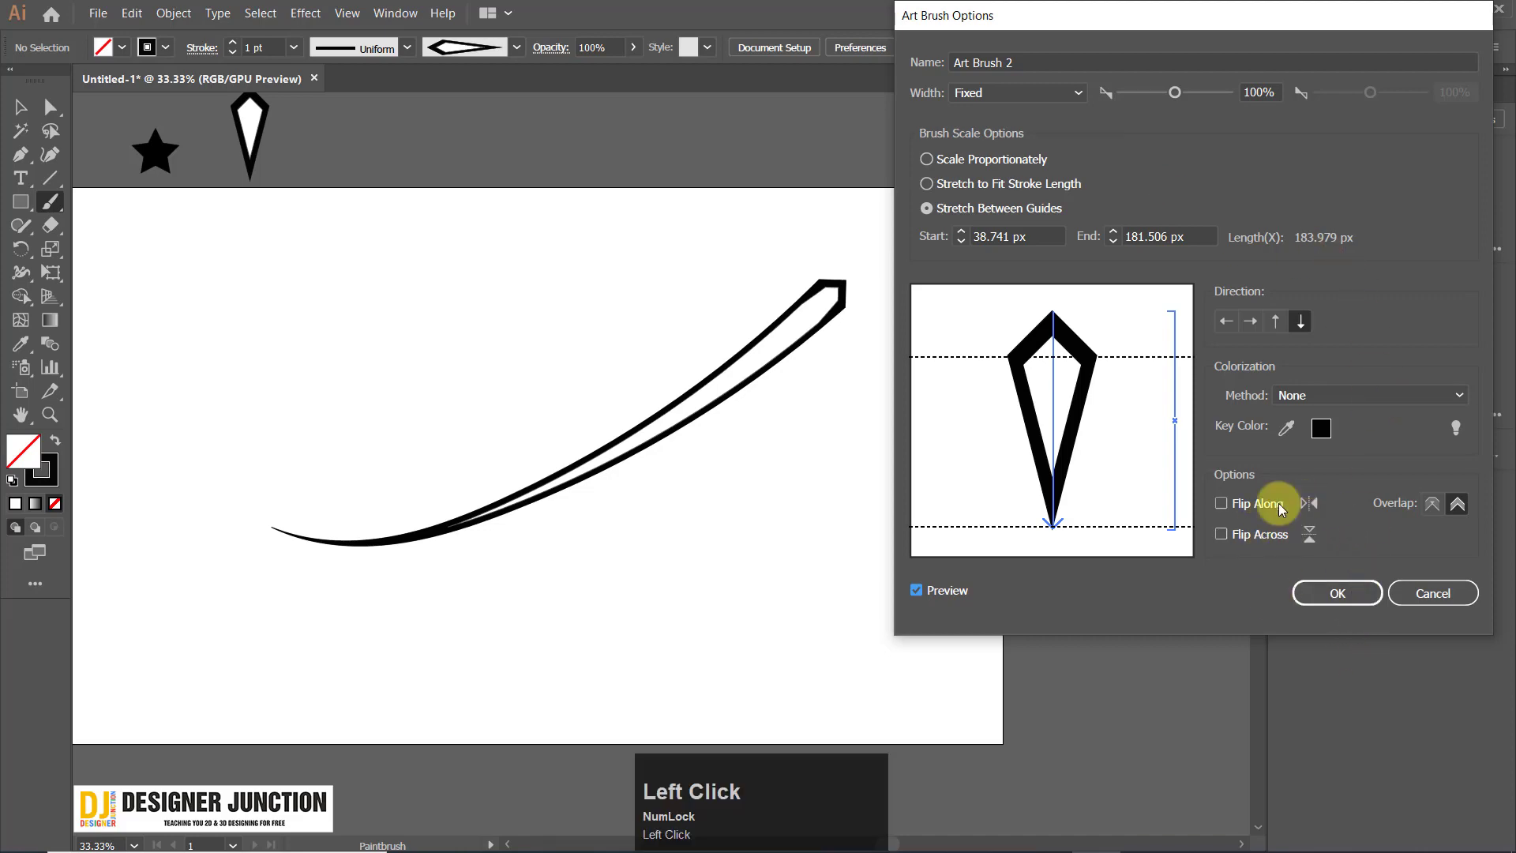
left_click_drag(1066, 17, 956, 49)
left_click(1216, 625)
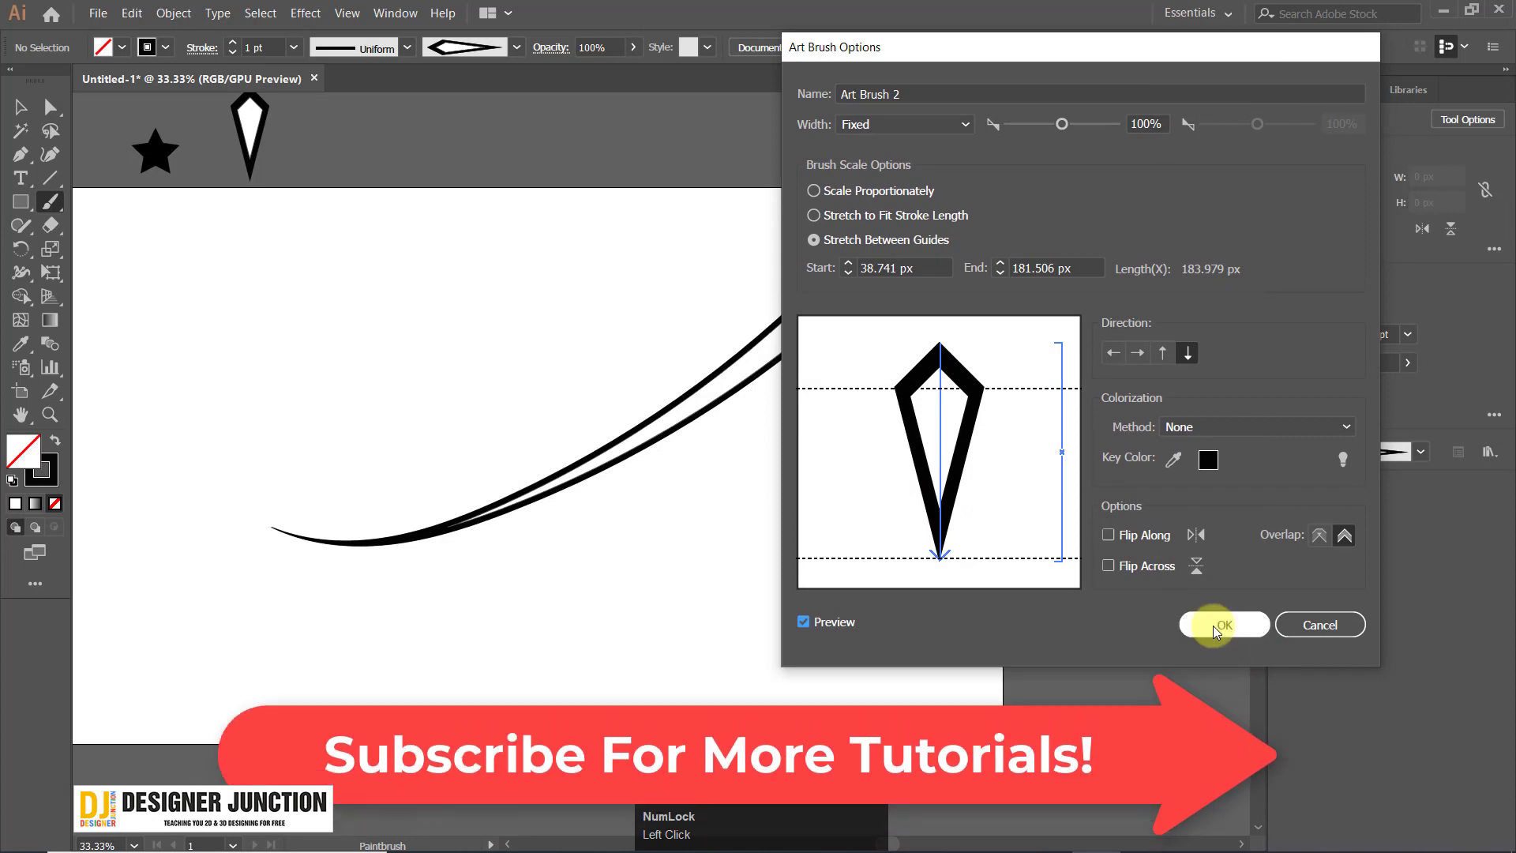
left_click(1254, 428)
left_click(1201, 600)
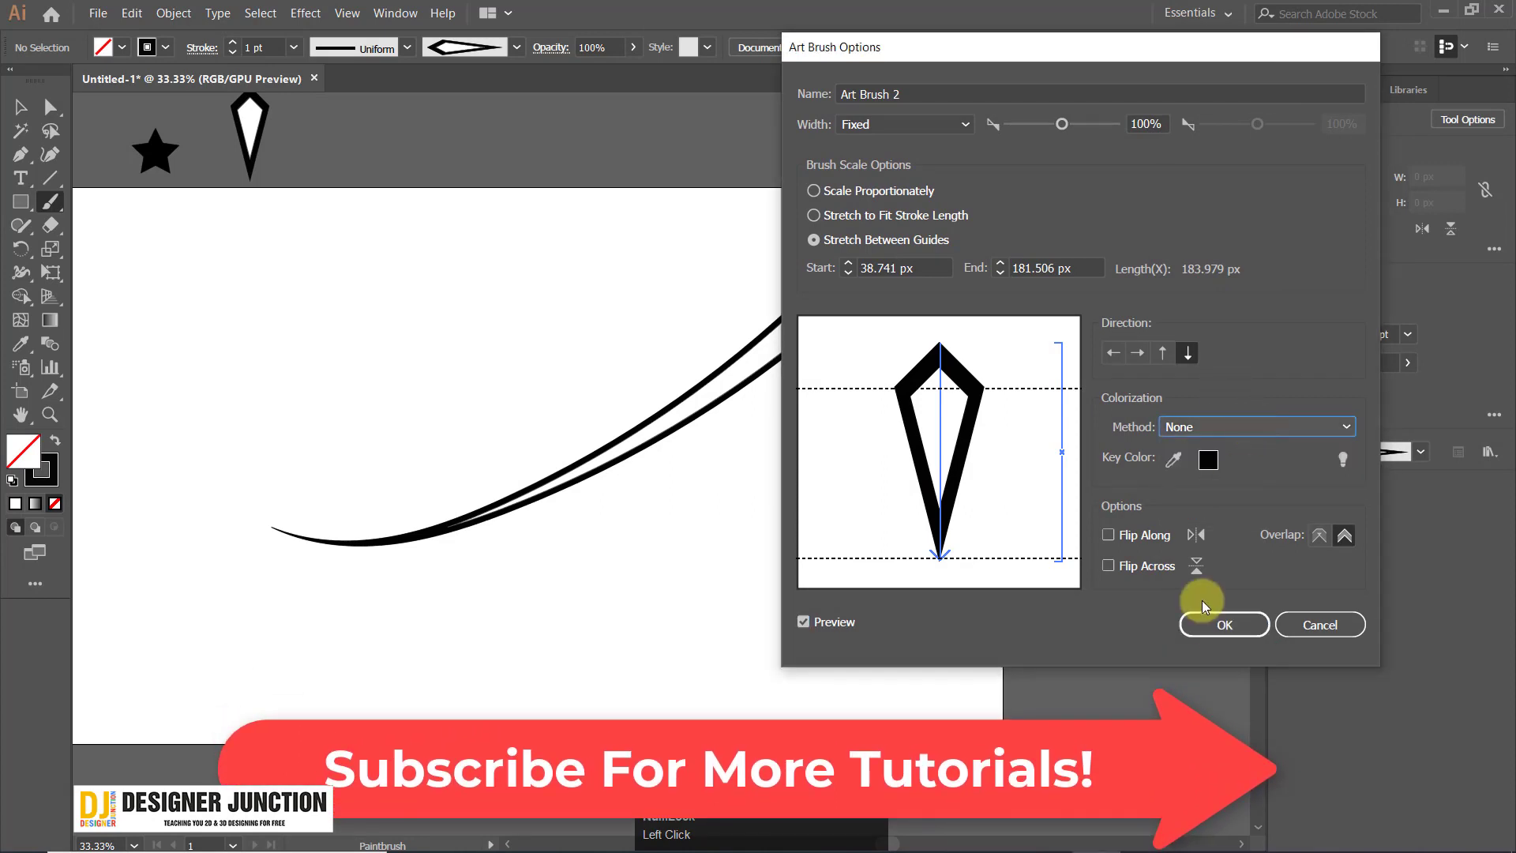
left_click(1224, 625)
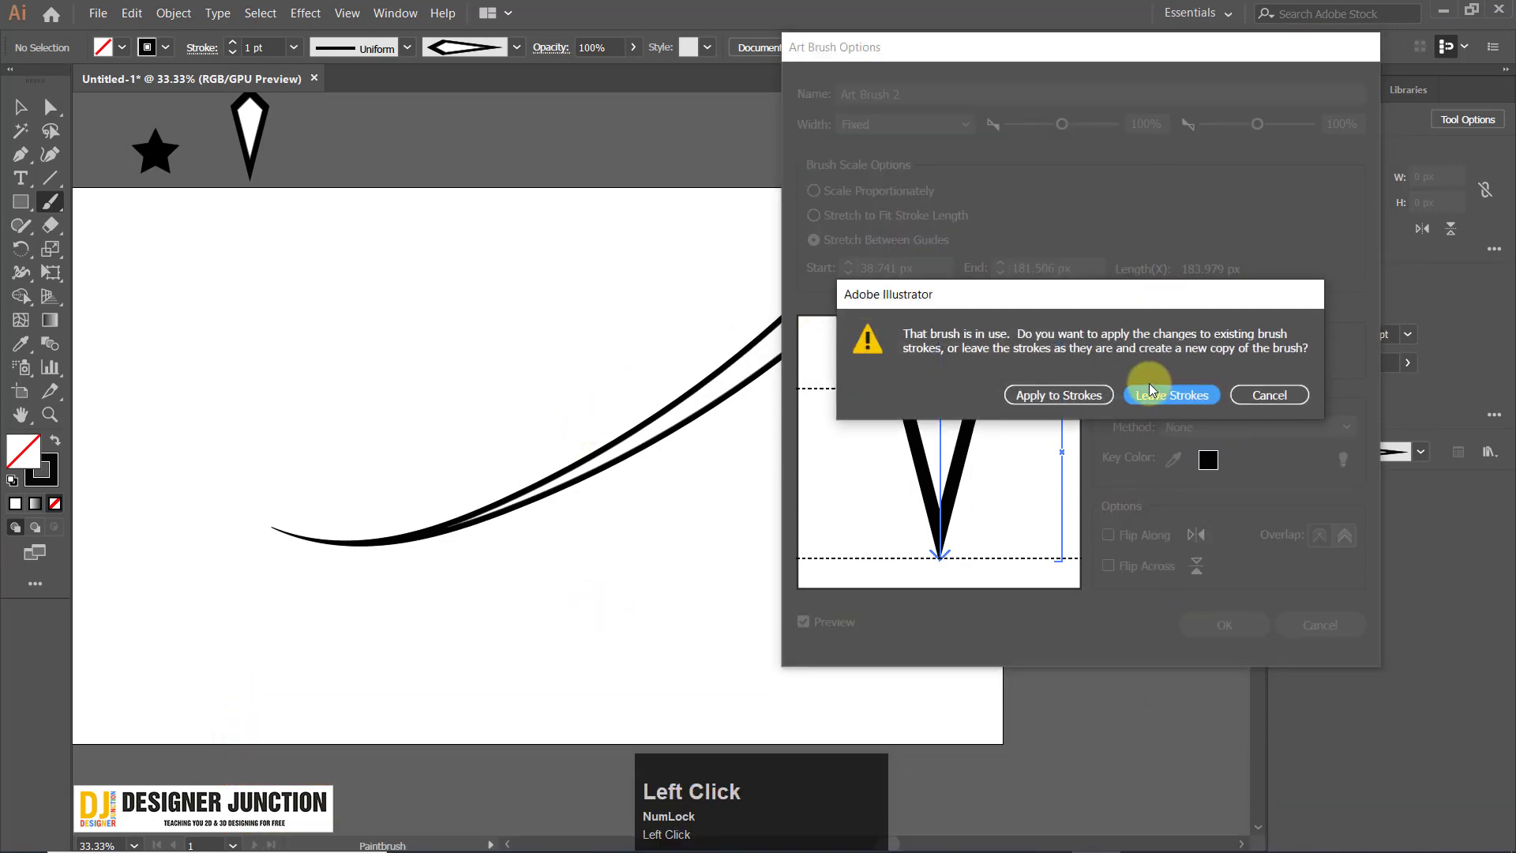
left_click(1053, 397)
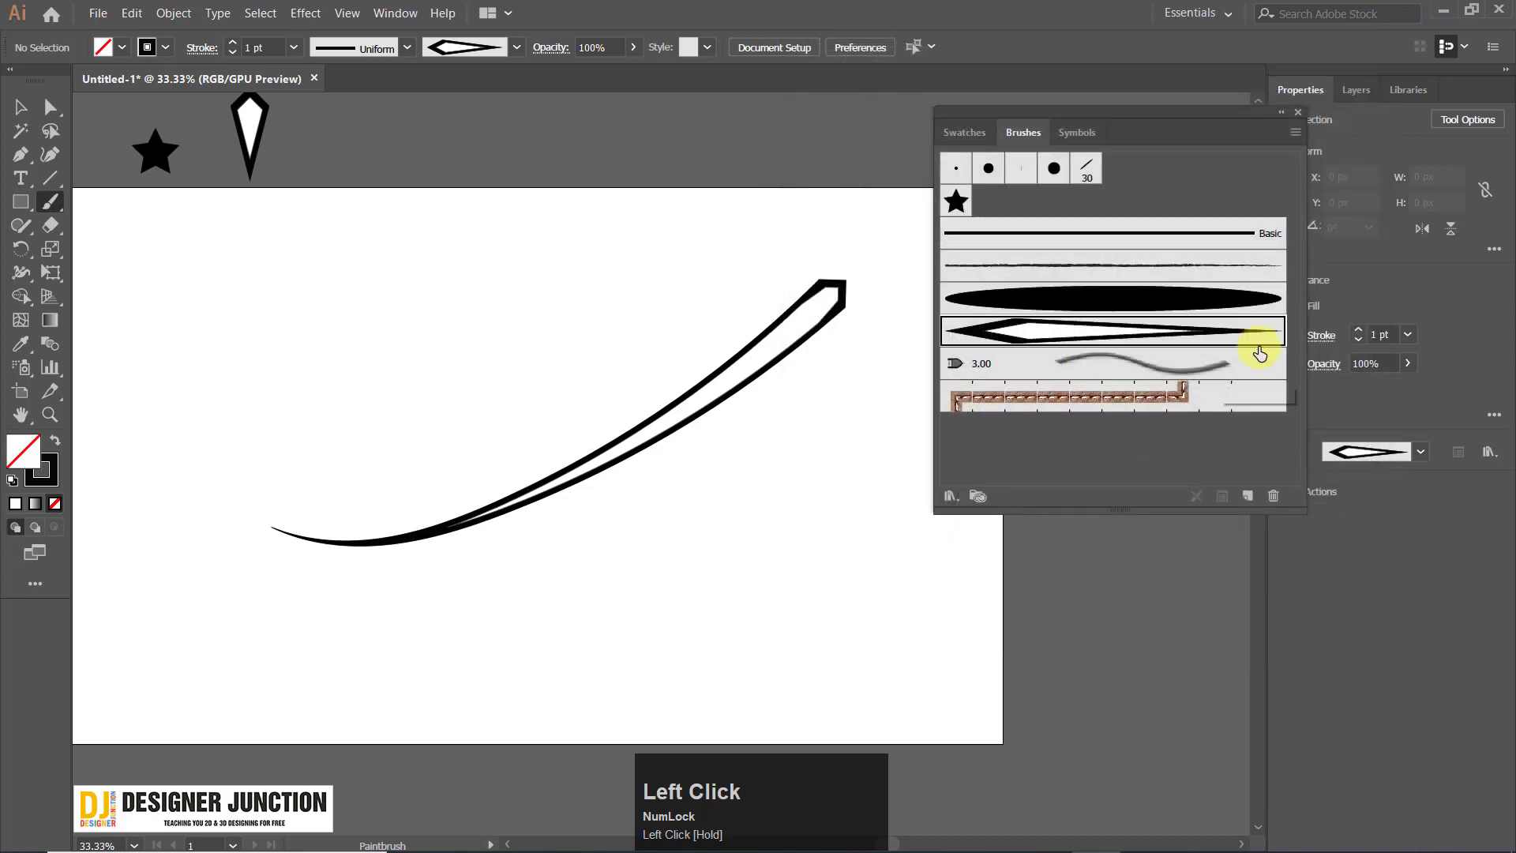
Select the curved kite-brush stroke on the artboard and delete it.
left_click(21, 105)
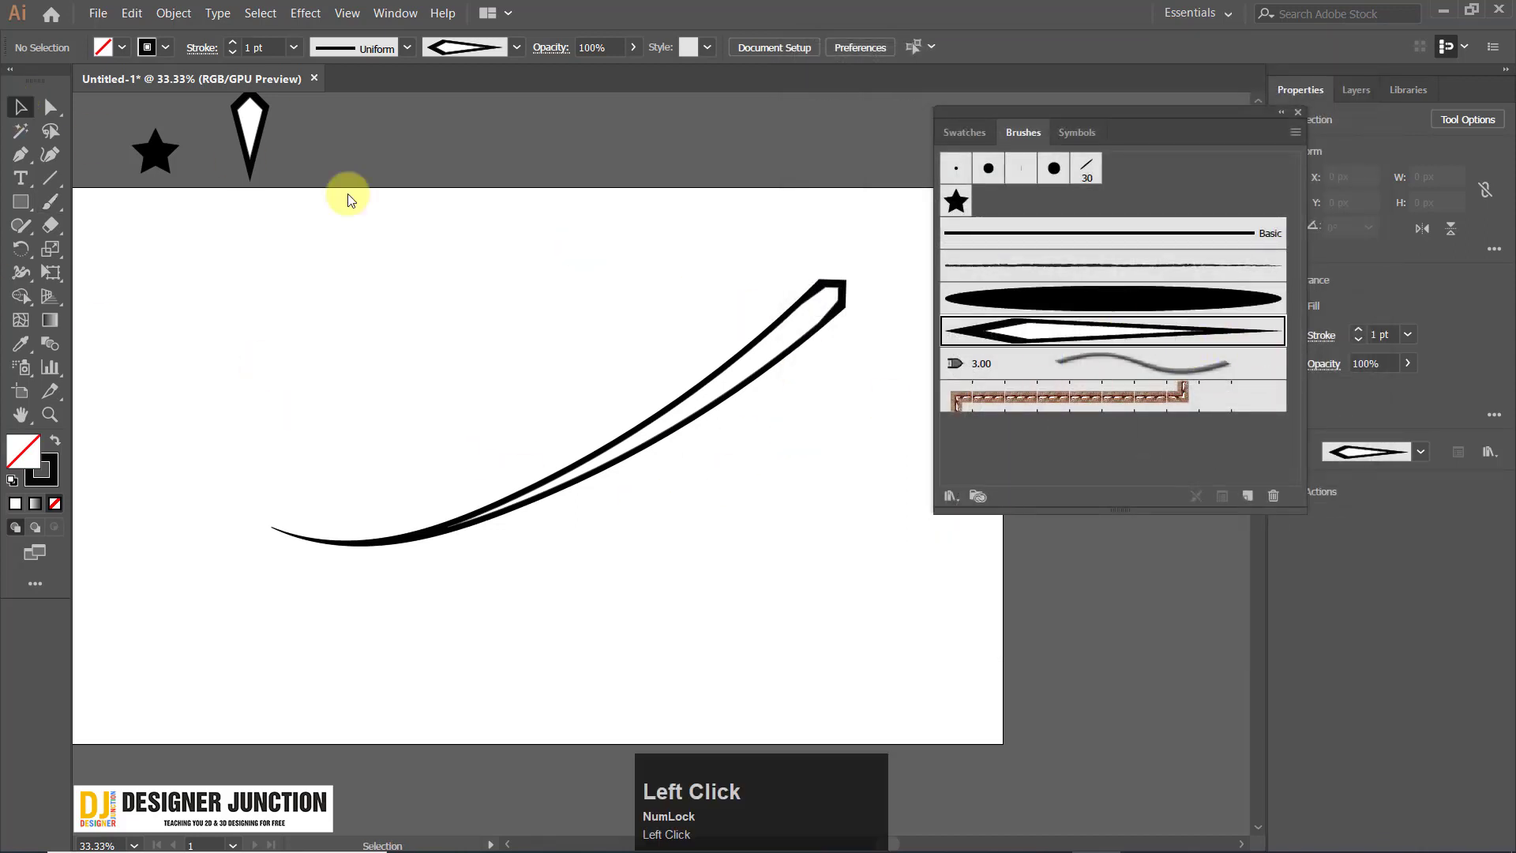
left_click_drag(684, 187, 897, 500)
key("Delete")
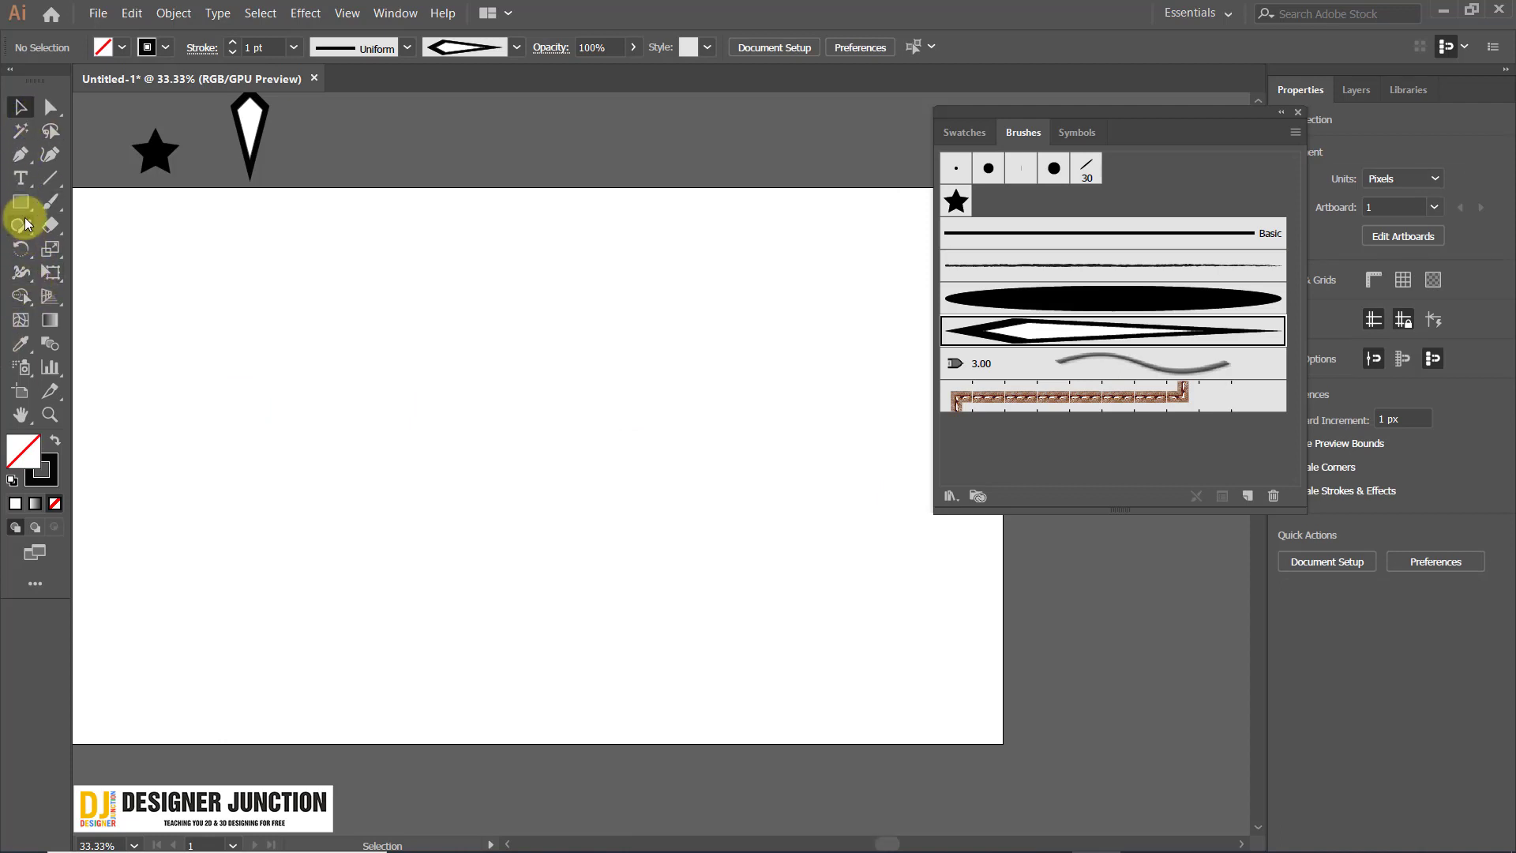
Test the modified kite brush with several winding Paintbrush strokes in different directions, undoing each one.
left_click(50, 202)
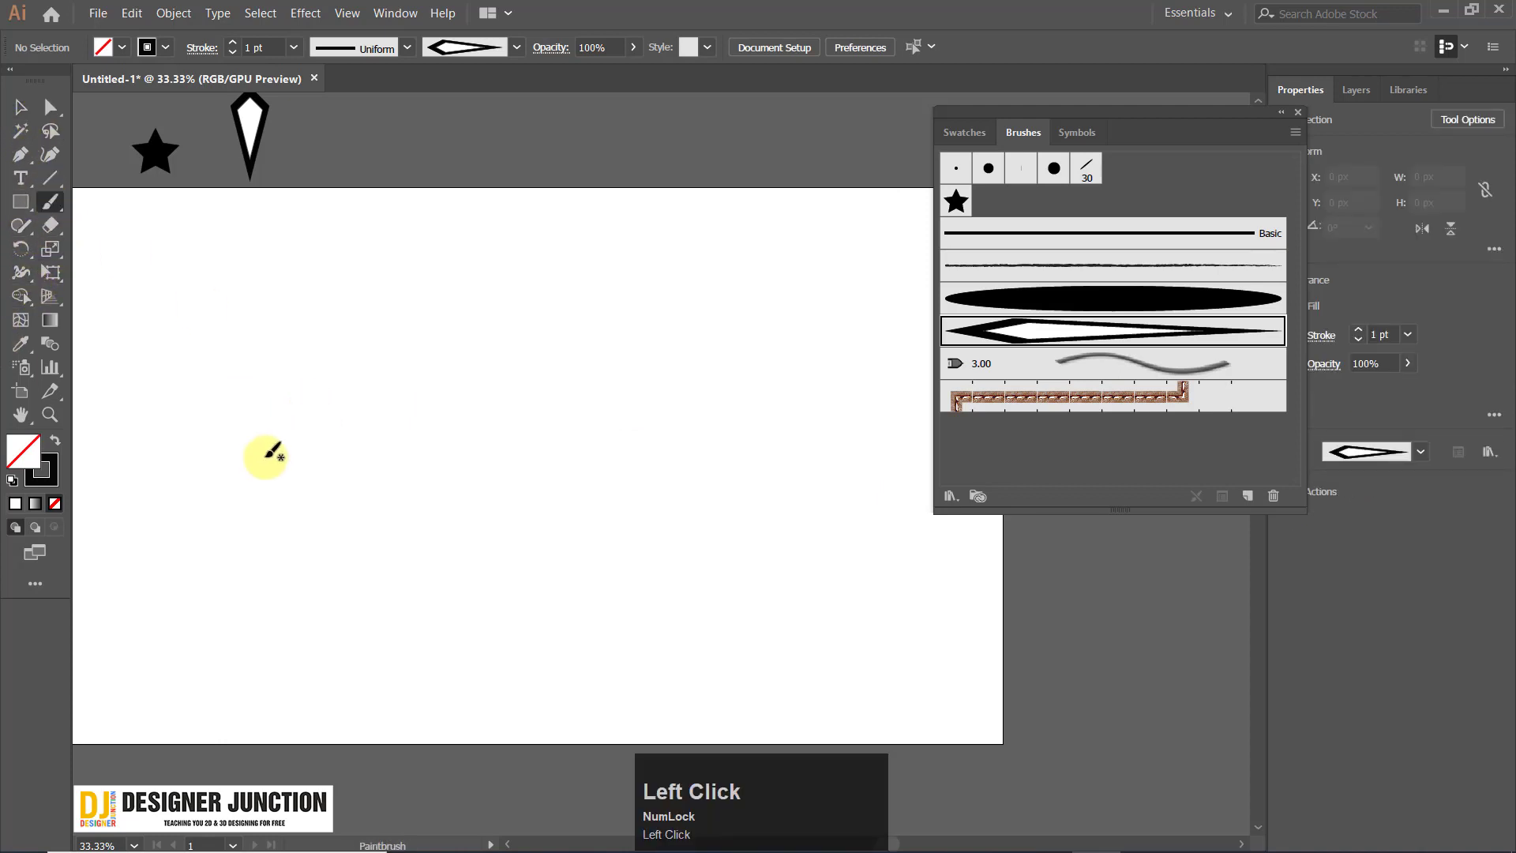
left_click_drag(402, 376, 644, 443)
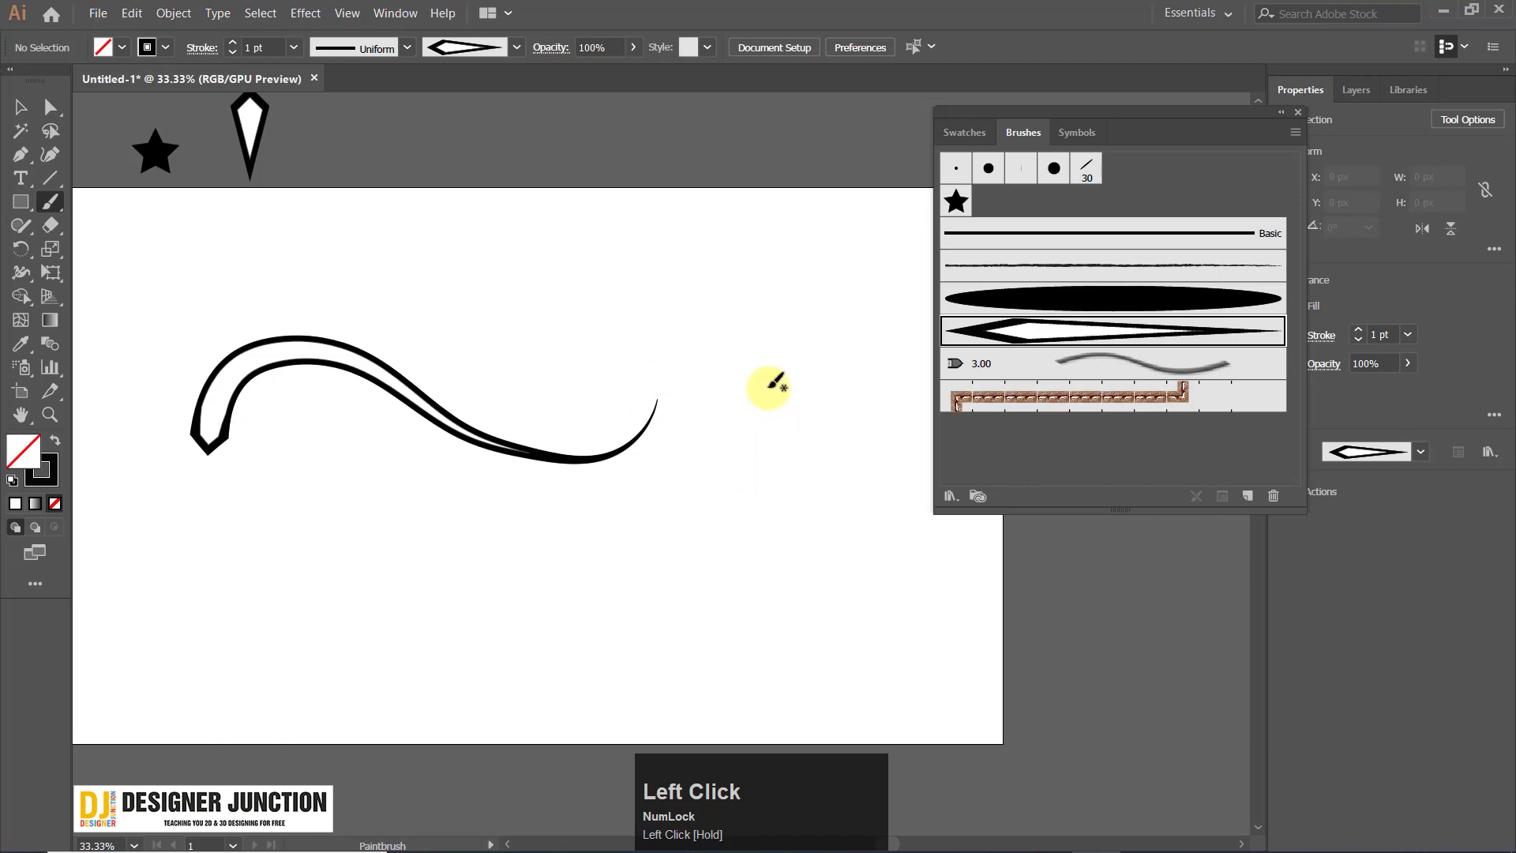
key("ctrl+z")
mouse_move(786, 315)
left_mouse_down()
mouse_move(573, 408)
mouse_move(220, 506)
left_mouse_up()
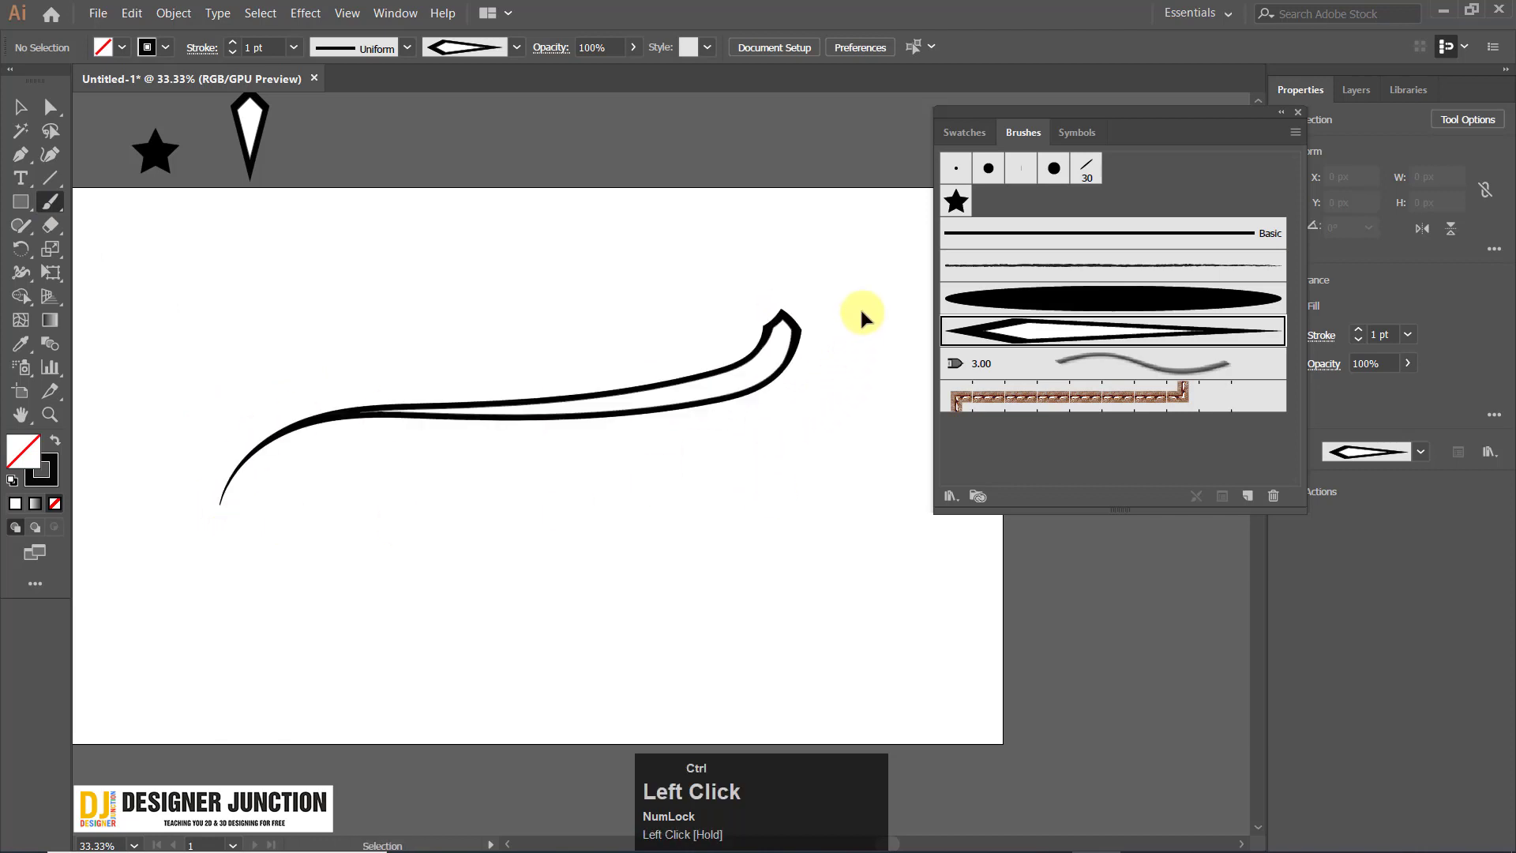
key("ctrl+z")
mouse_move(341, 251)
left_mouse_down()
mouse_move(582, 286)
mouse_move(230, 446)
mouse_move(731, 573)
left_mouse_up()
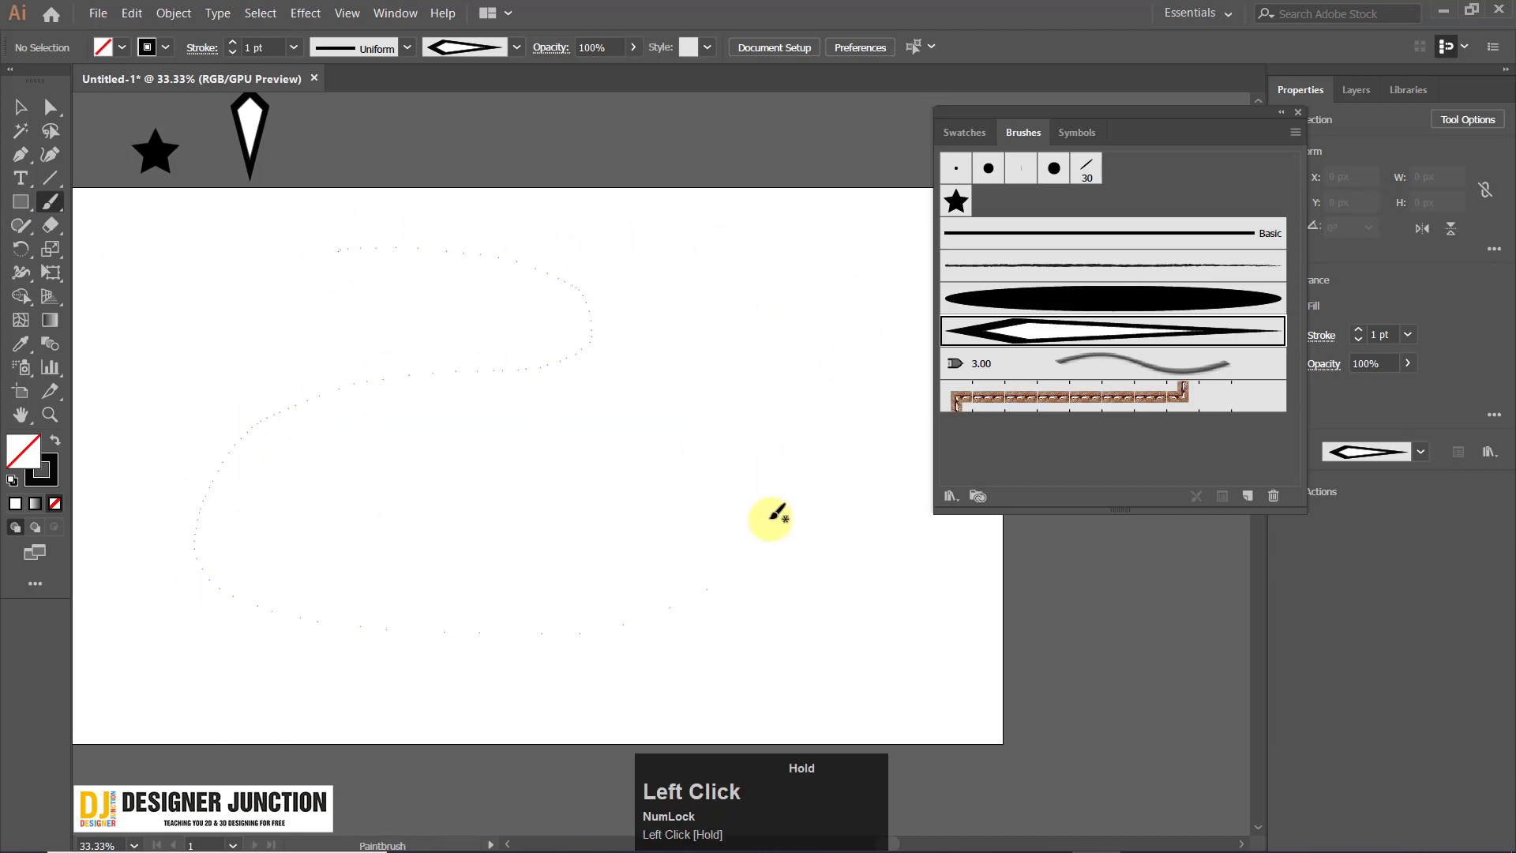
key("ctrl+z")
Paint a long S-shaped kite-brush stroke about 1411 × 618 px across the artboard and delete it.
mouse_move(158, 322)
left_mouse_down()
mouse_move(509, 272)
mouse_move(787, 576)
mouse_move(883, 512)
left_mouse_up()
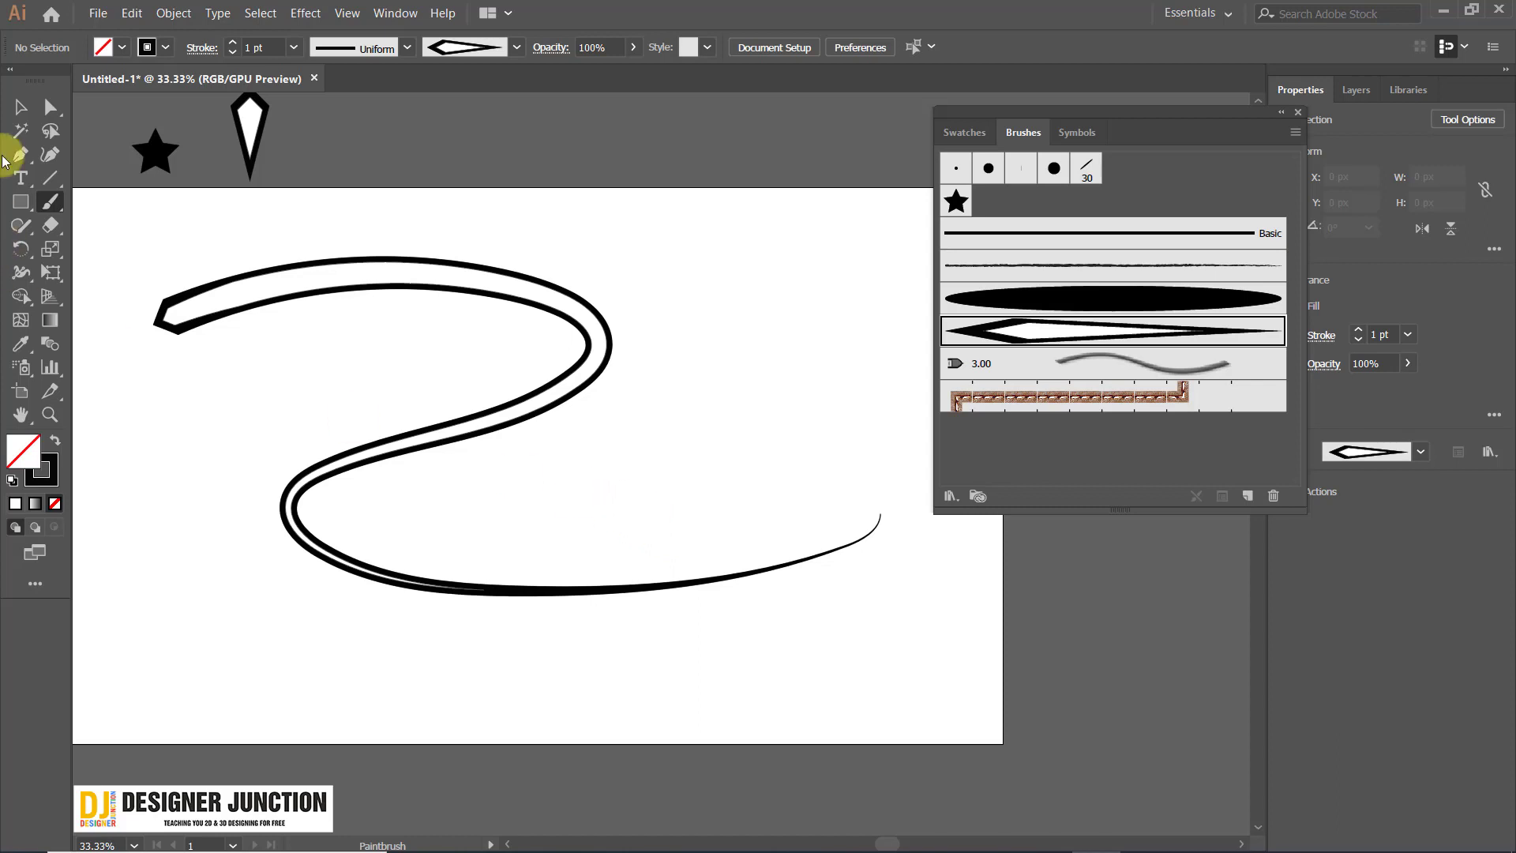
left_click(21, 106)
left_click(566, 382)
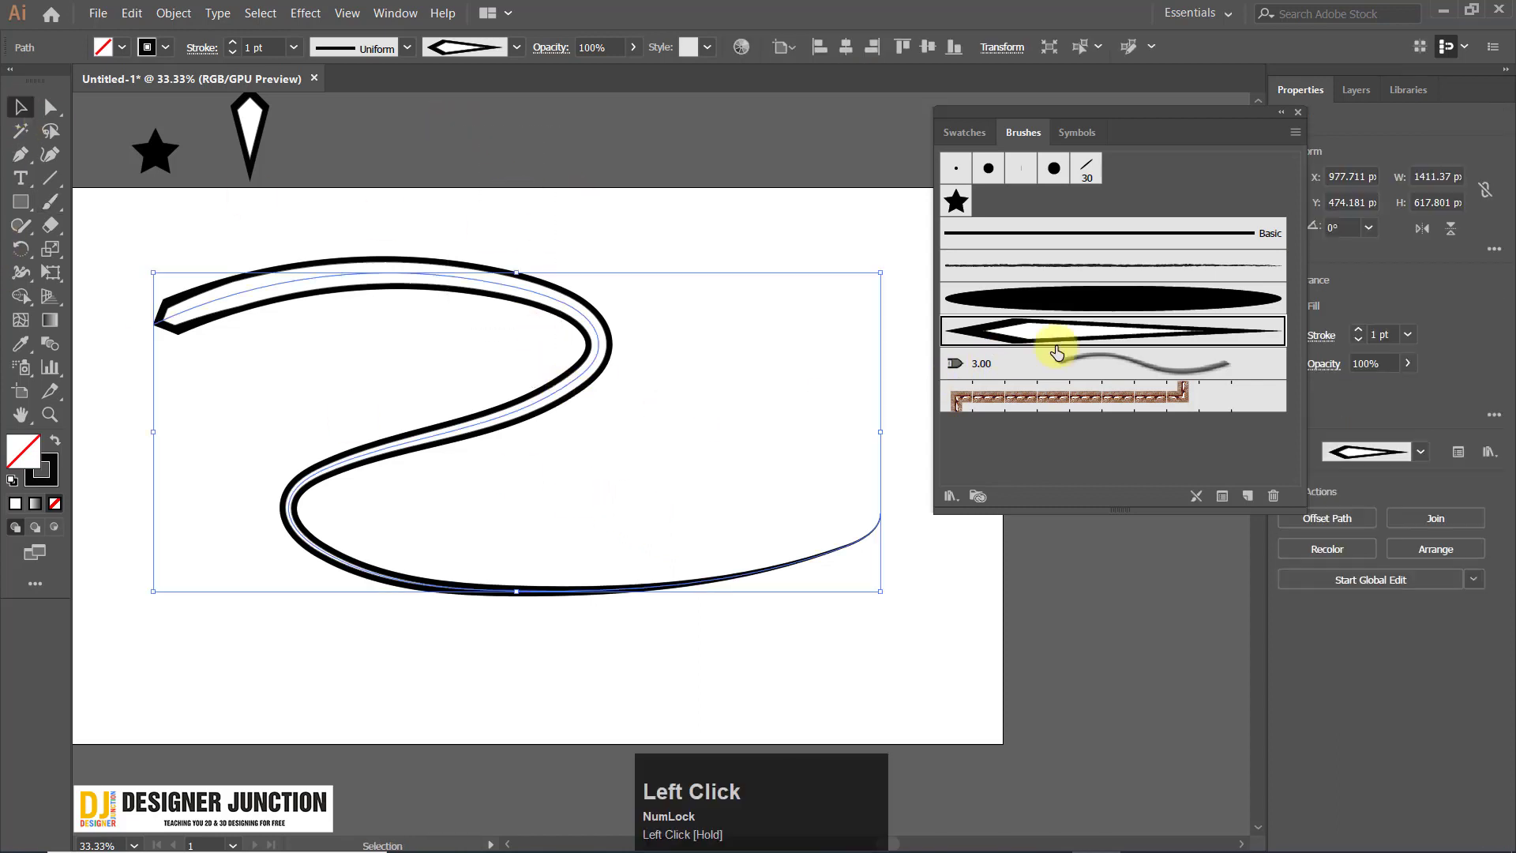
key("Delete")
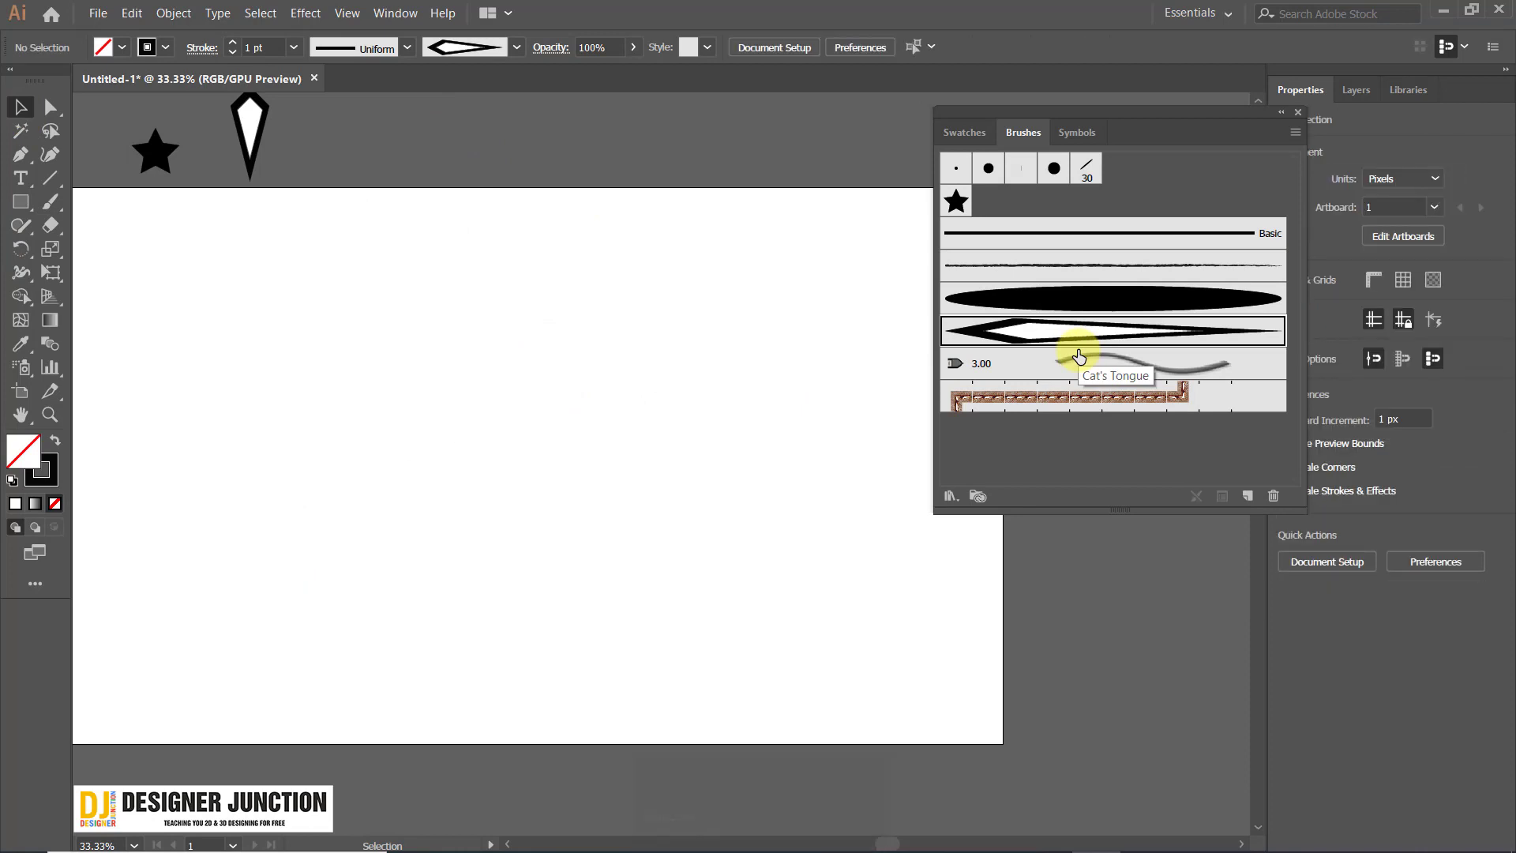
key("ctrl+z")
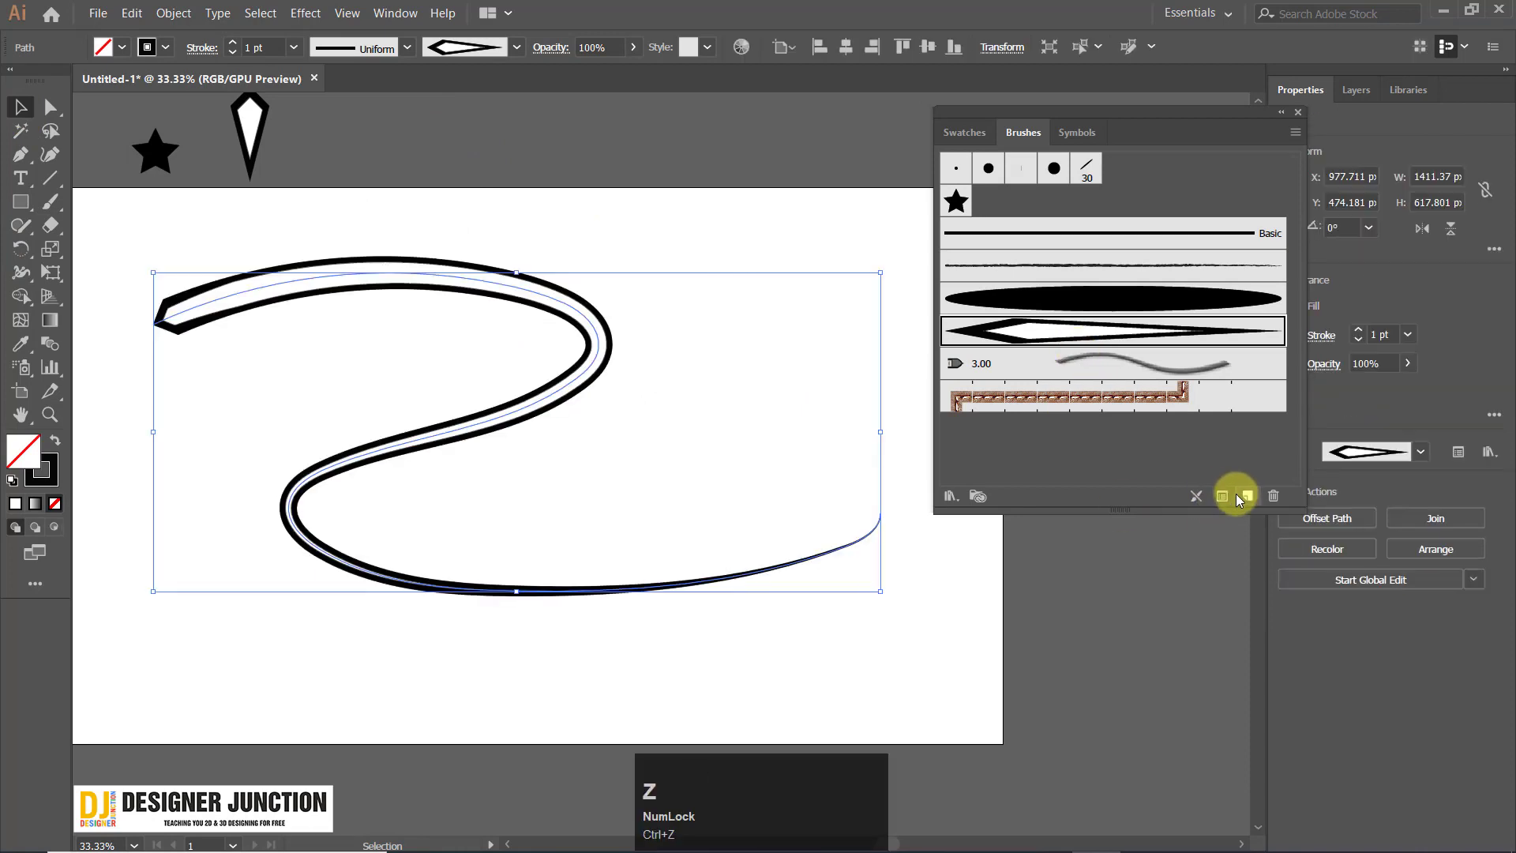
left_click(1241, 495)
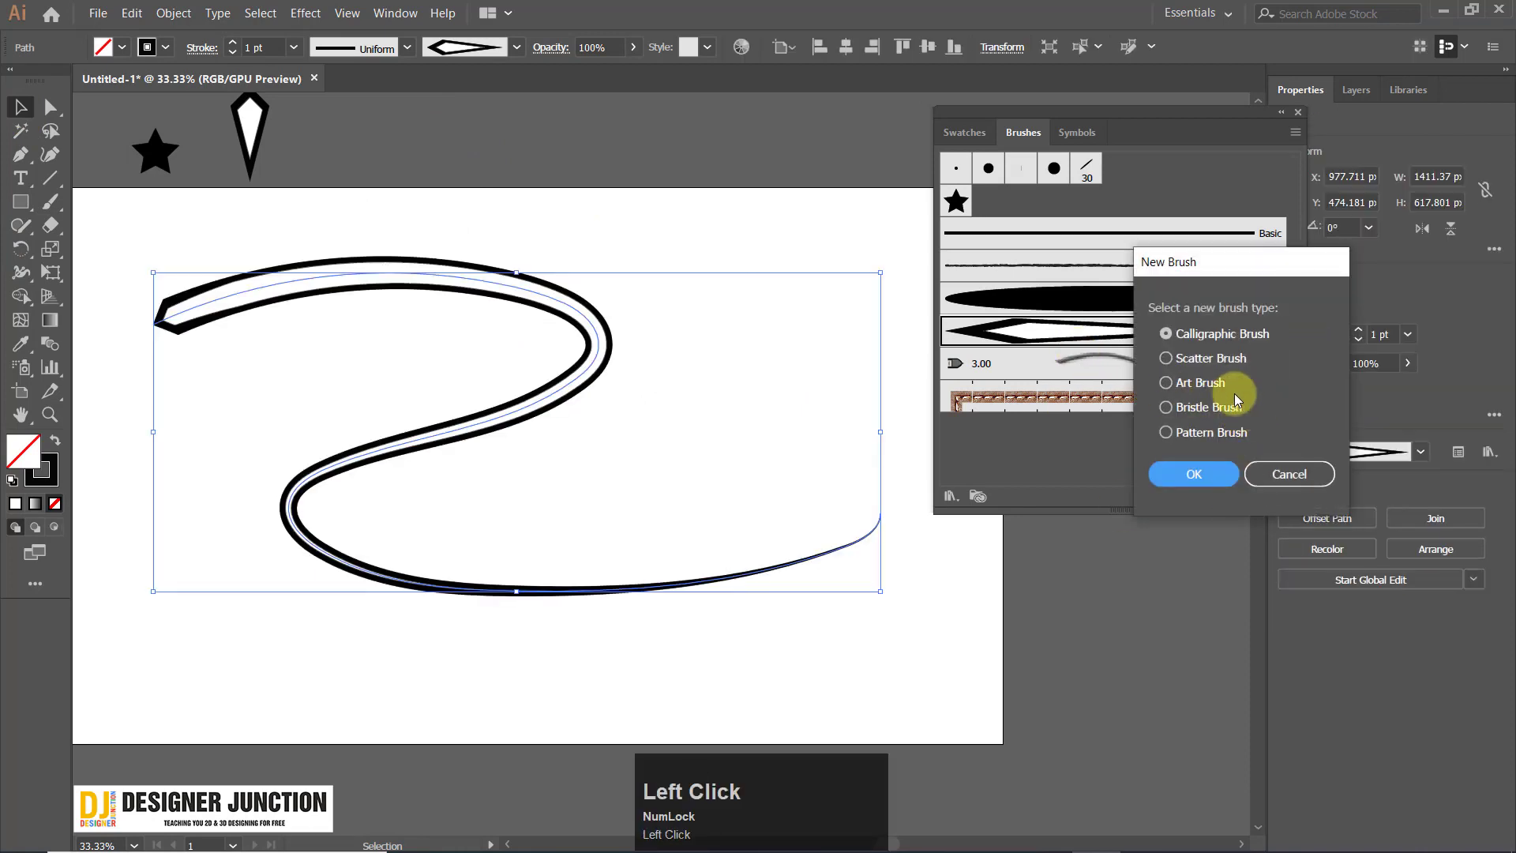
left_click(1289, 474)
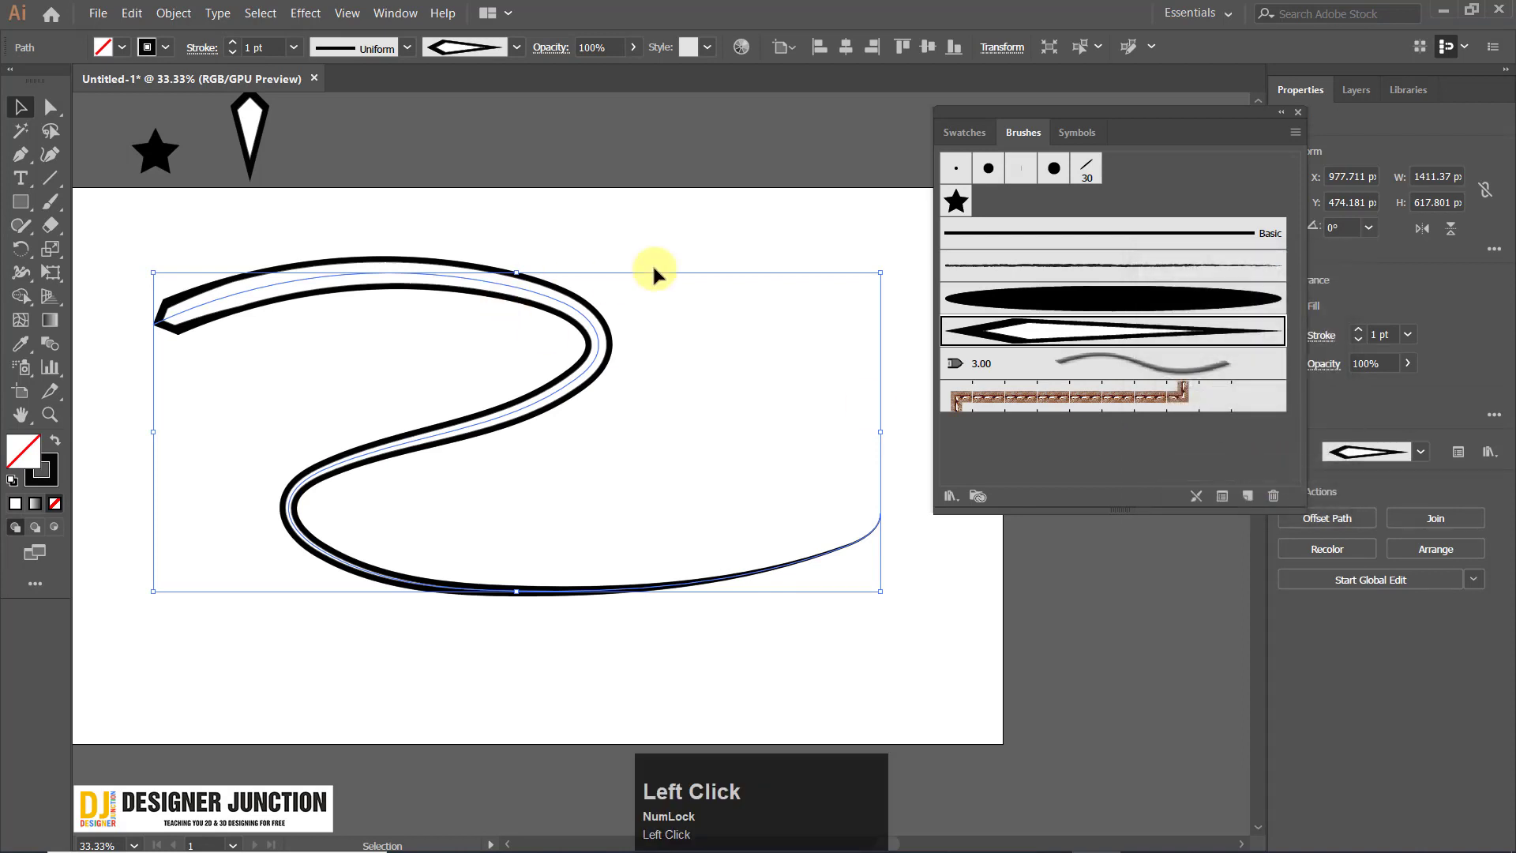
left_click_drag(424, 150, 519, 357)
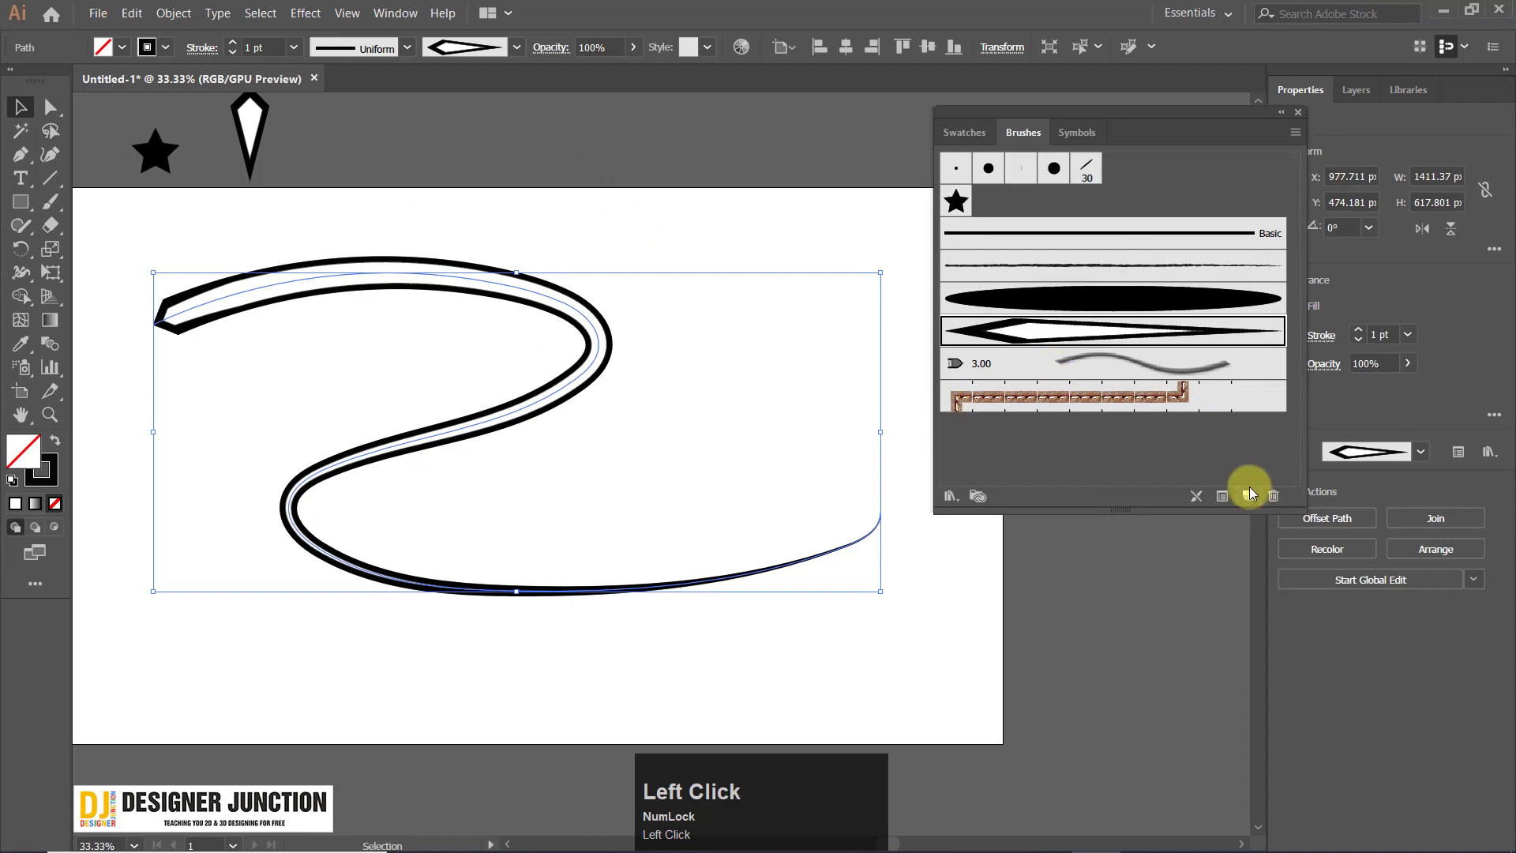
key("Delete")
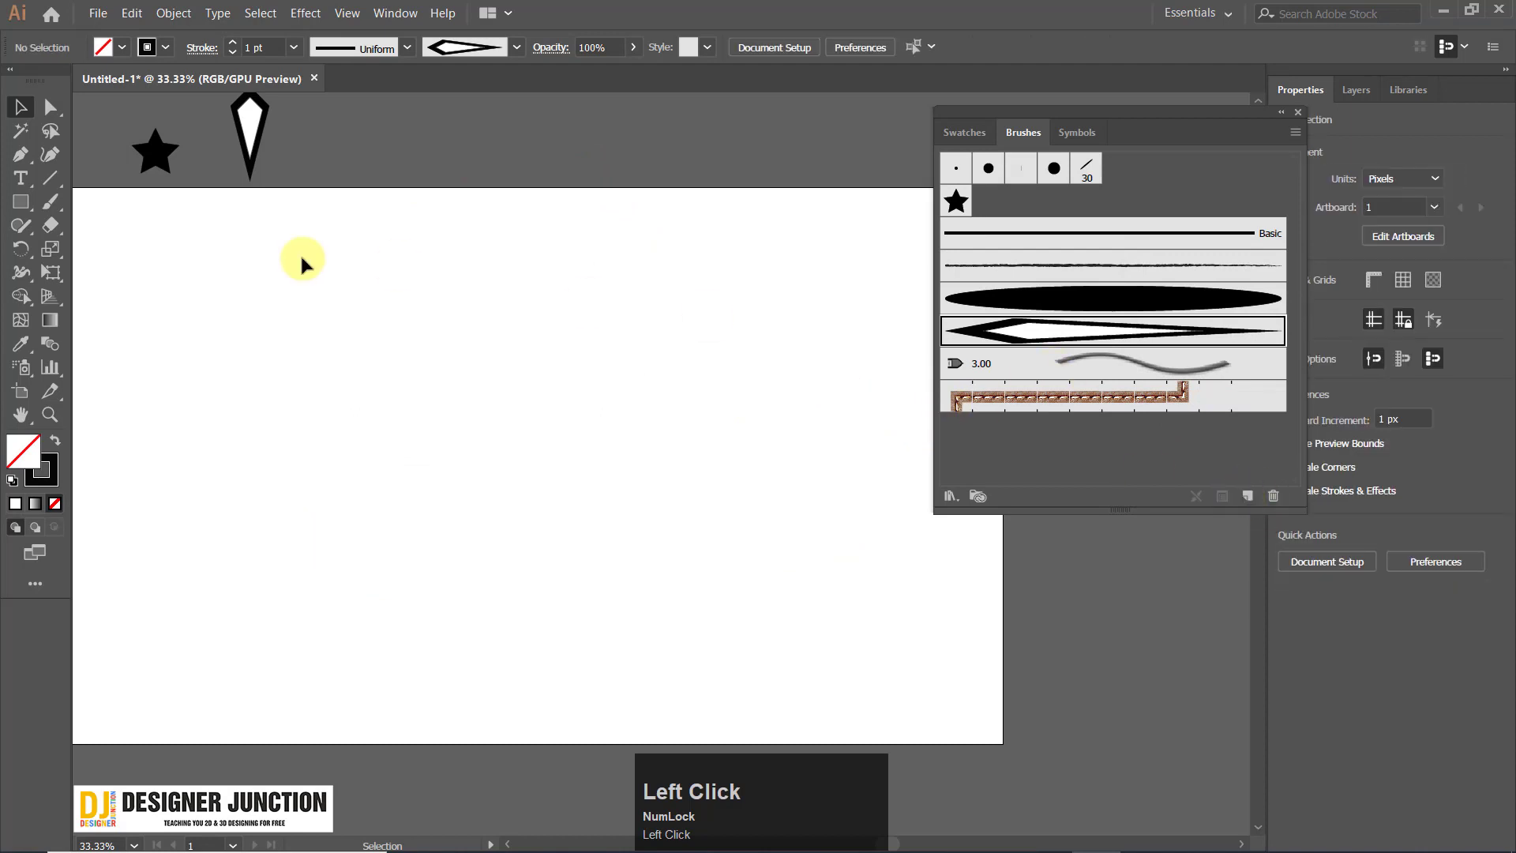
Draw a thin horizontal rectangle about 685 × 16 px in the upper part of the artboard.
left_click(22, 202)
left_click_drag(225, 325, 578, 335)
left_click(14, 109)
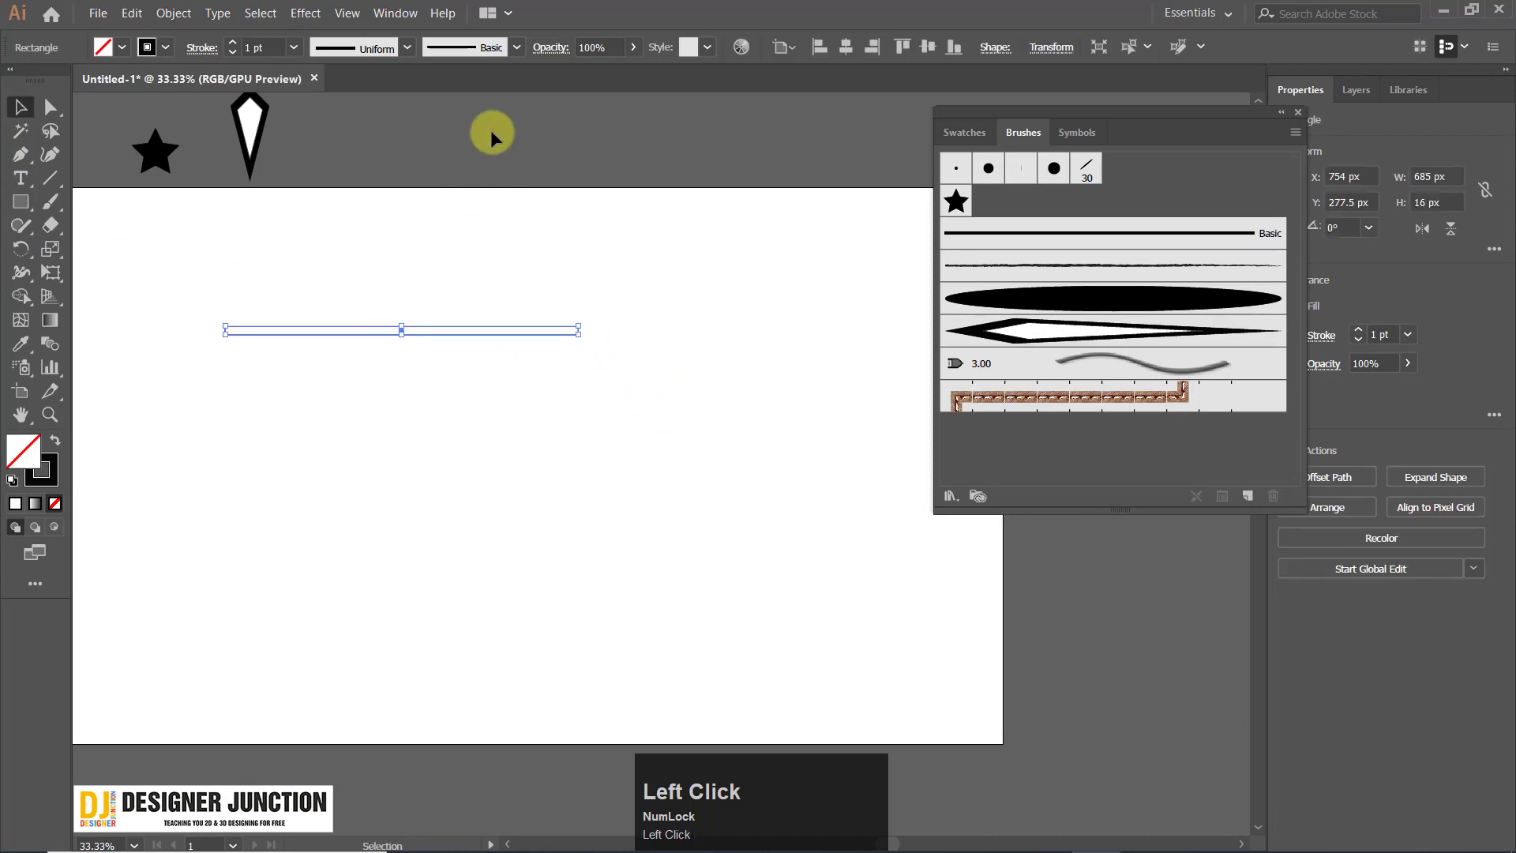
Fill the thin rectangle with near-black, #070707.
left_click(390, 322)
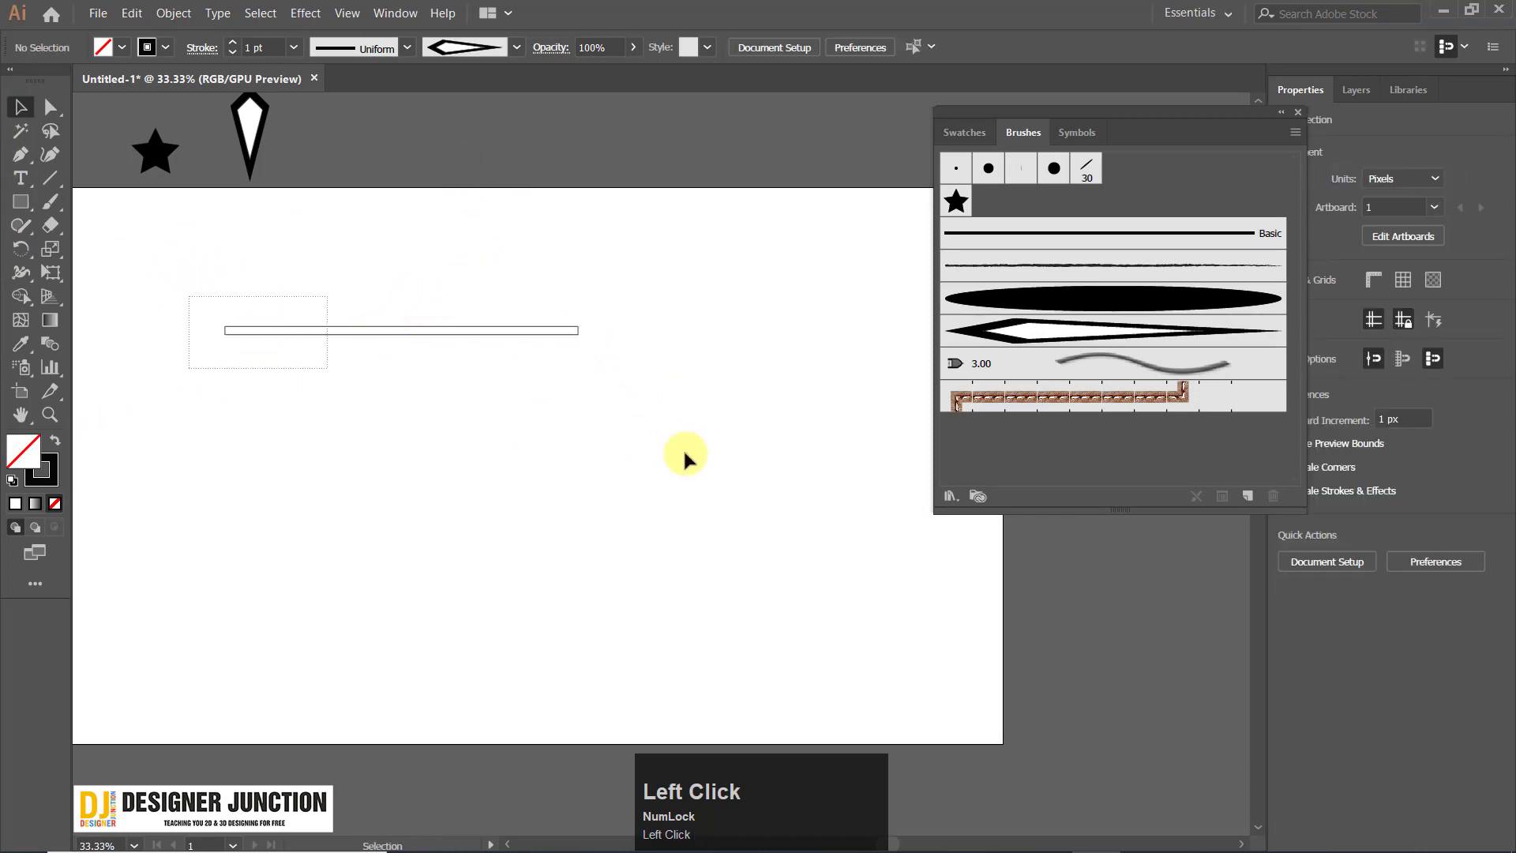
left_click_drag(685, 452, 710, 457)
double_click(23, 453)
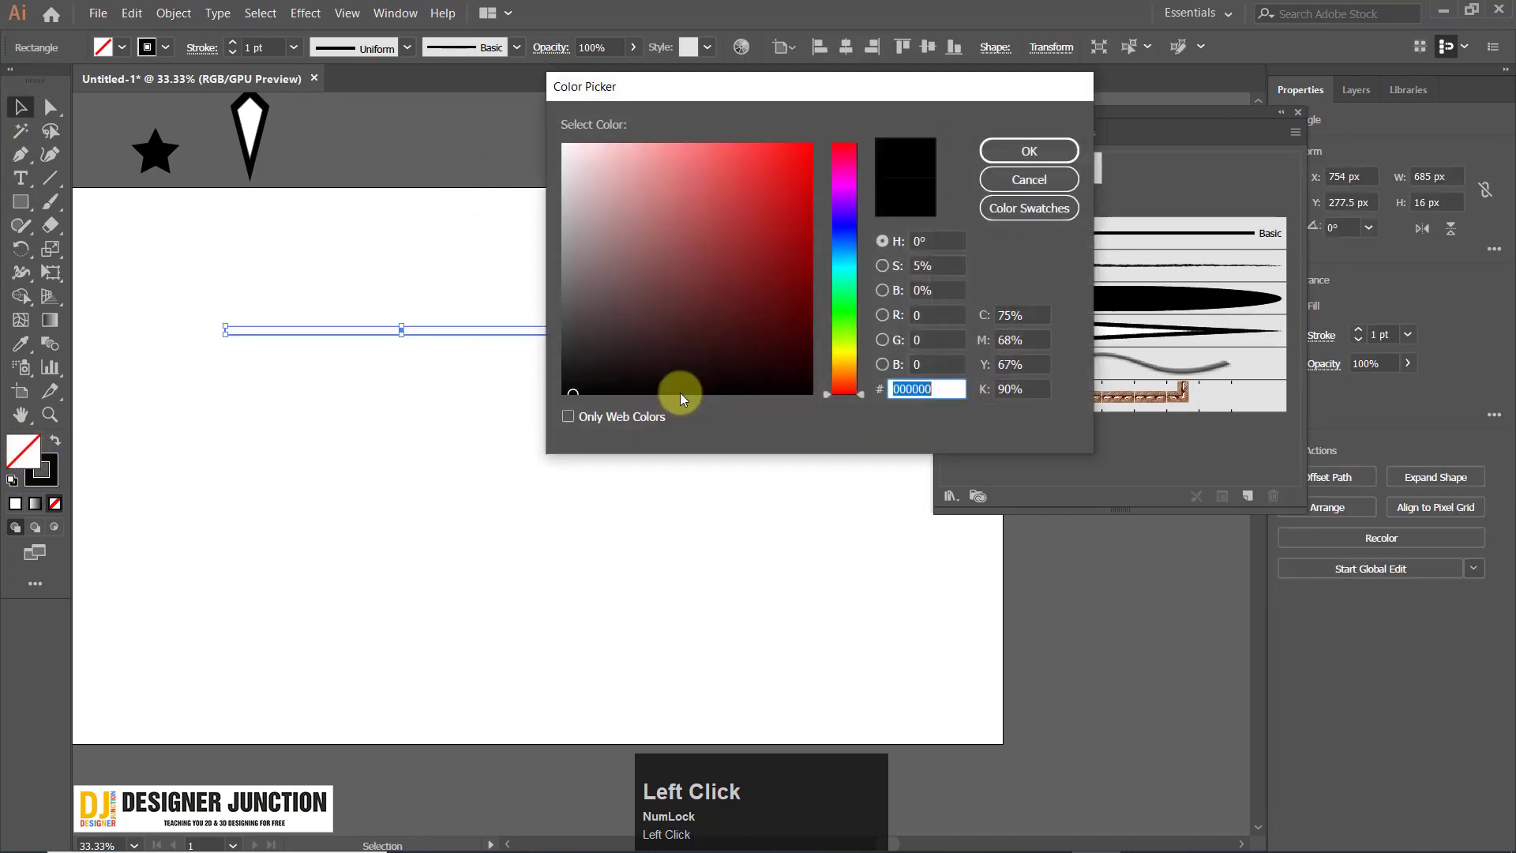
left_click_drag(677, 392, 580, 385)
left_click(999, 160)
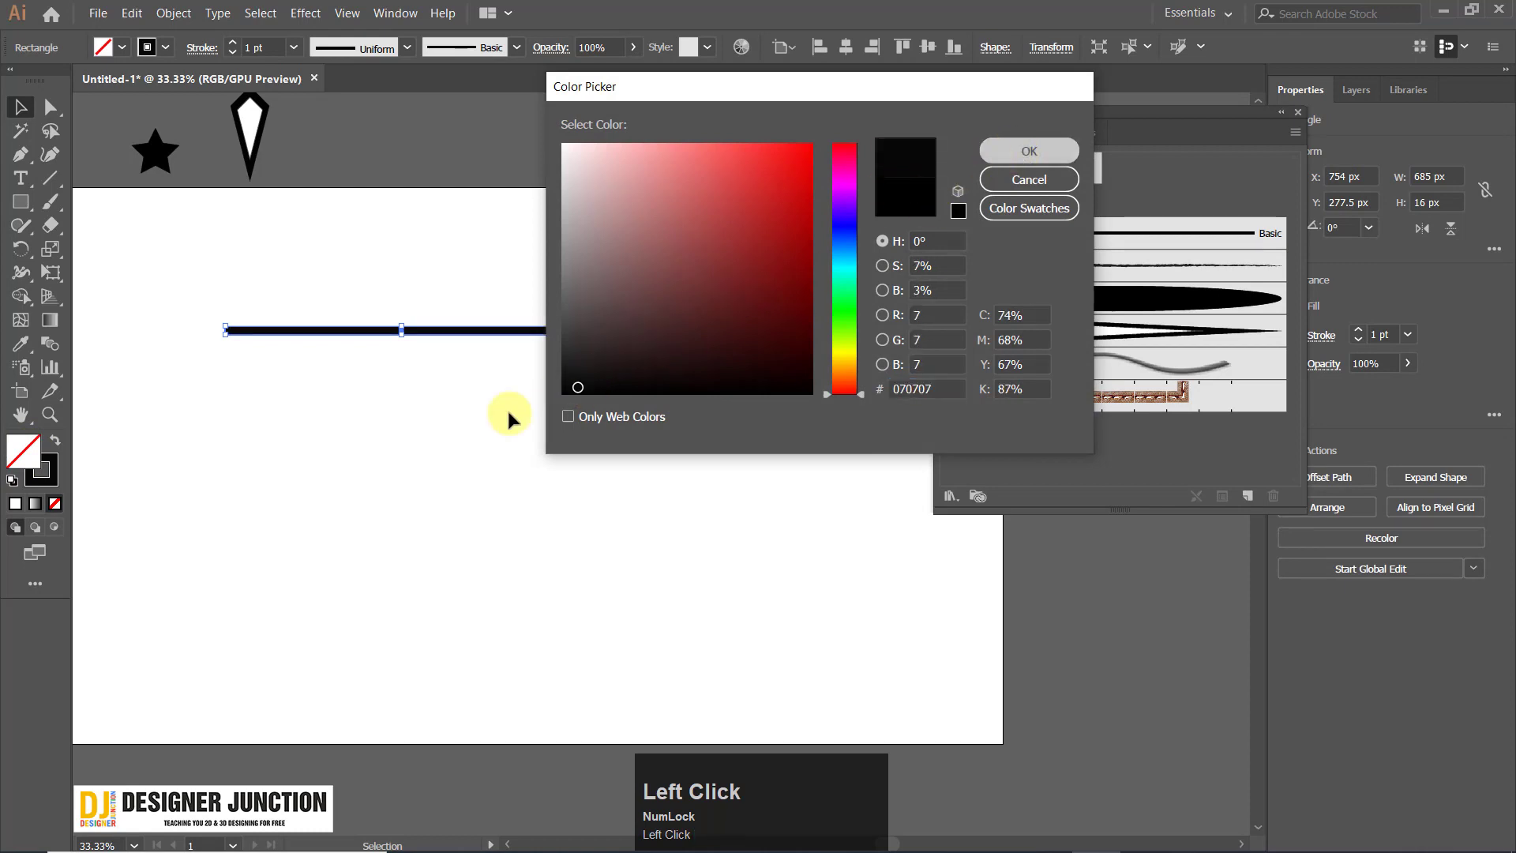
left_click(320, 452)
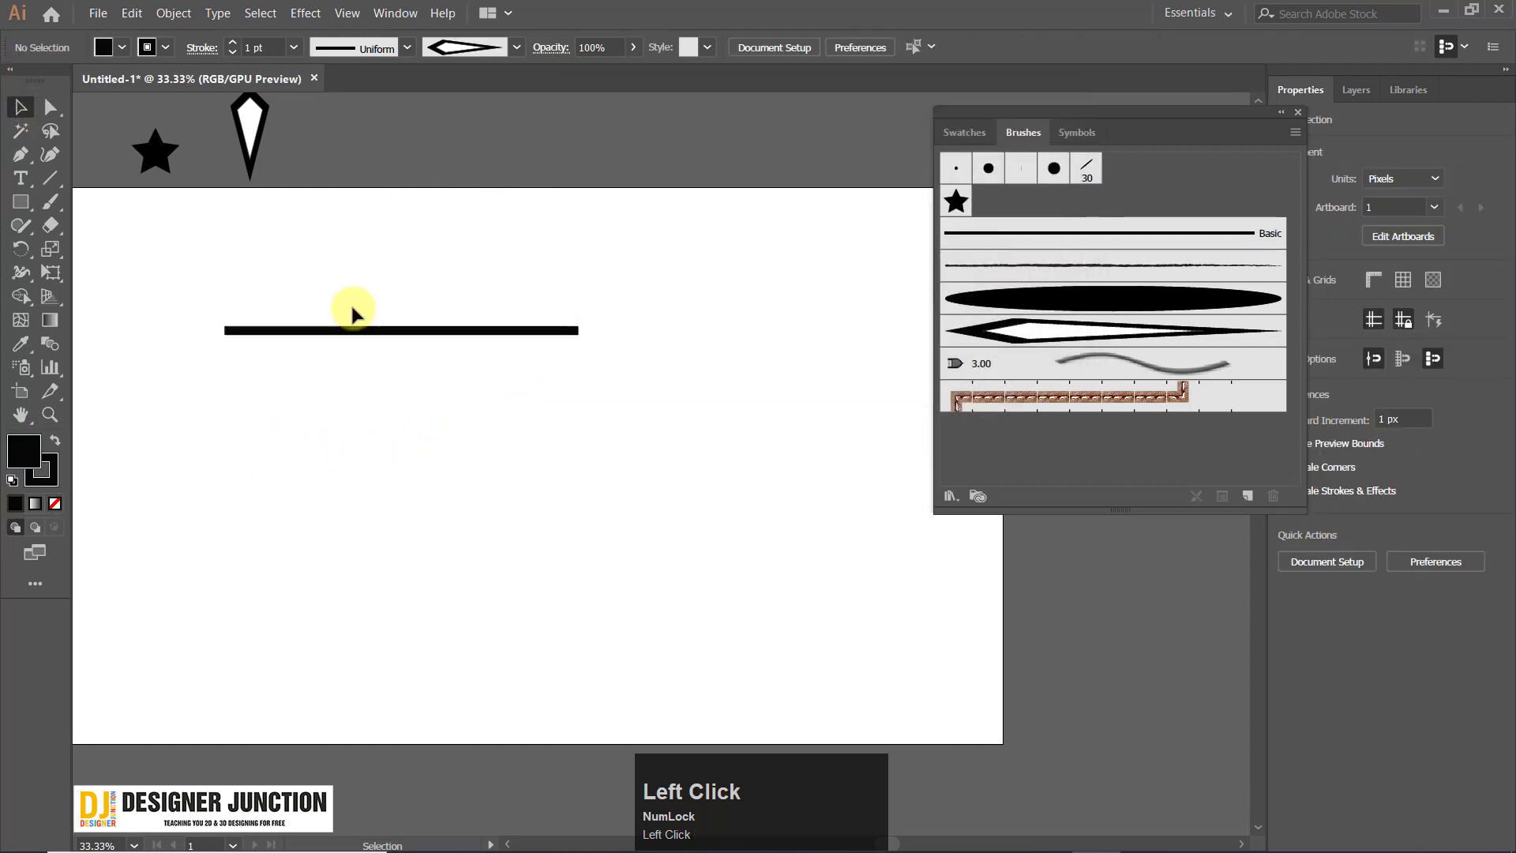
scroll(440, 392, "up", 1, "alt")
left_click_drag(589, 423, 535, 352)
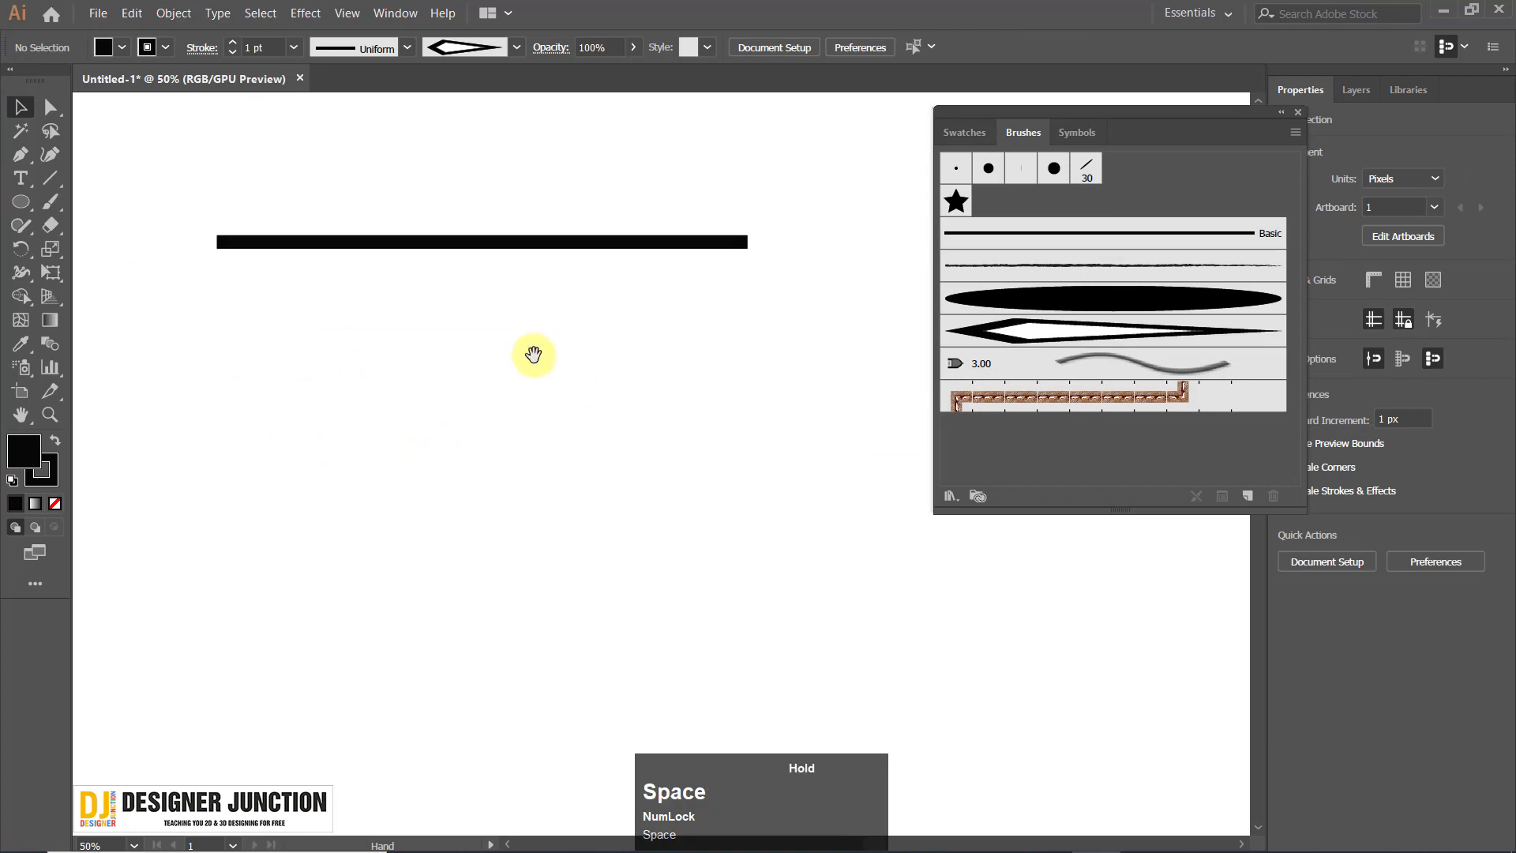
left_click(20, 201)
left_click_drag(503, 420, 548, 540)
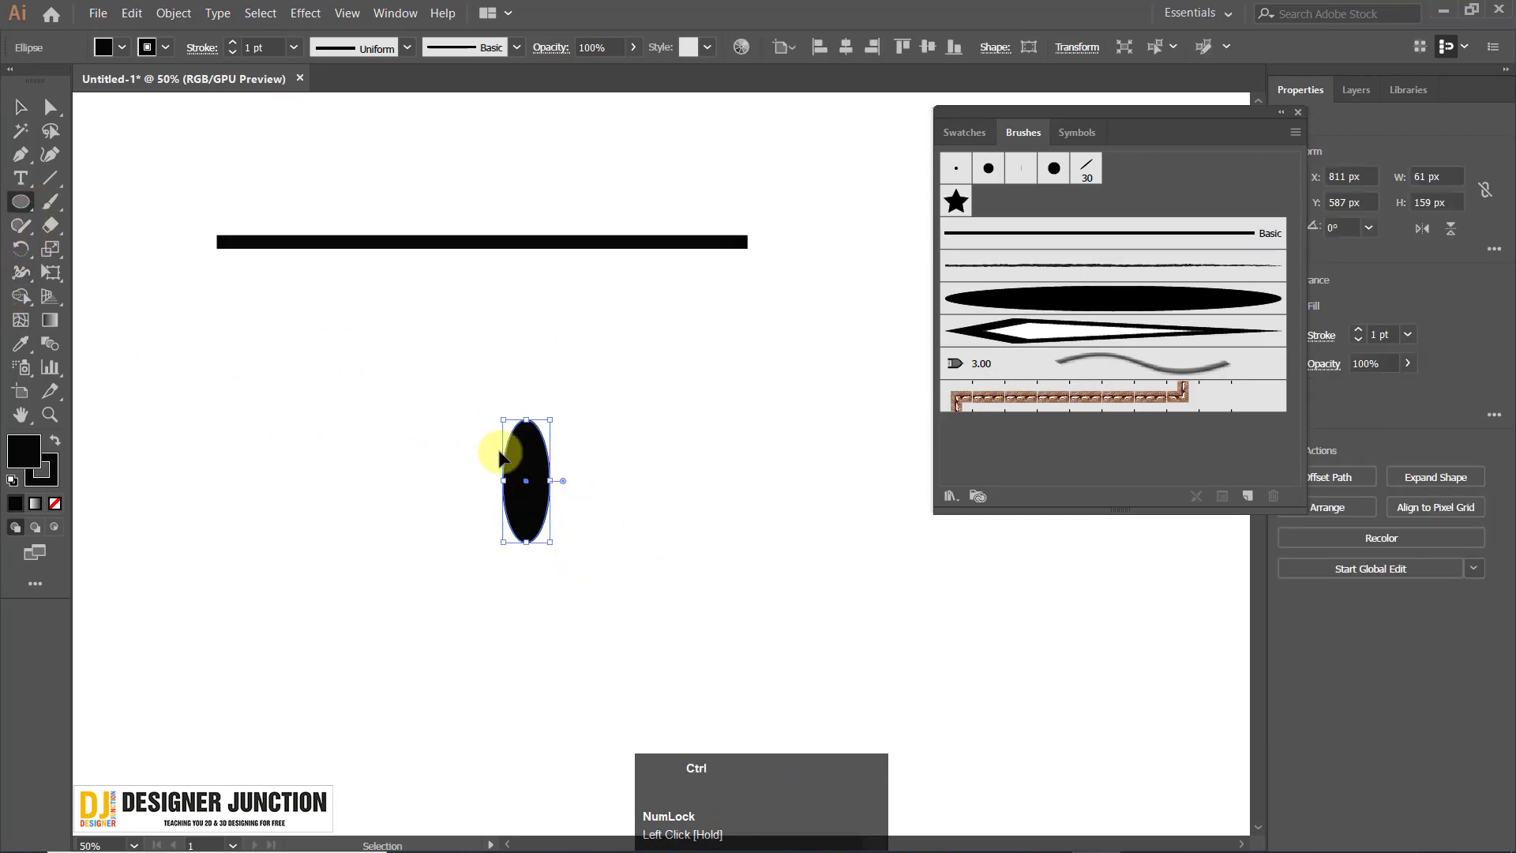
key("ctrl+z")
Draw a closed, curved leaf shape with pointed ends below the black bar using the Pen tool.
left_click(12, 157)
left_click(427, 477)
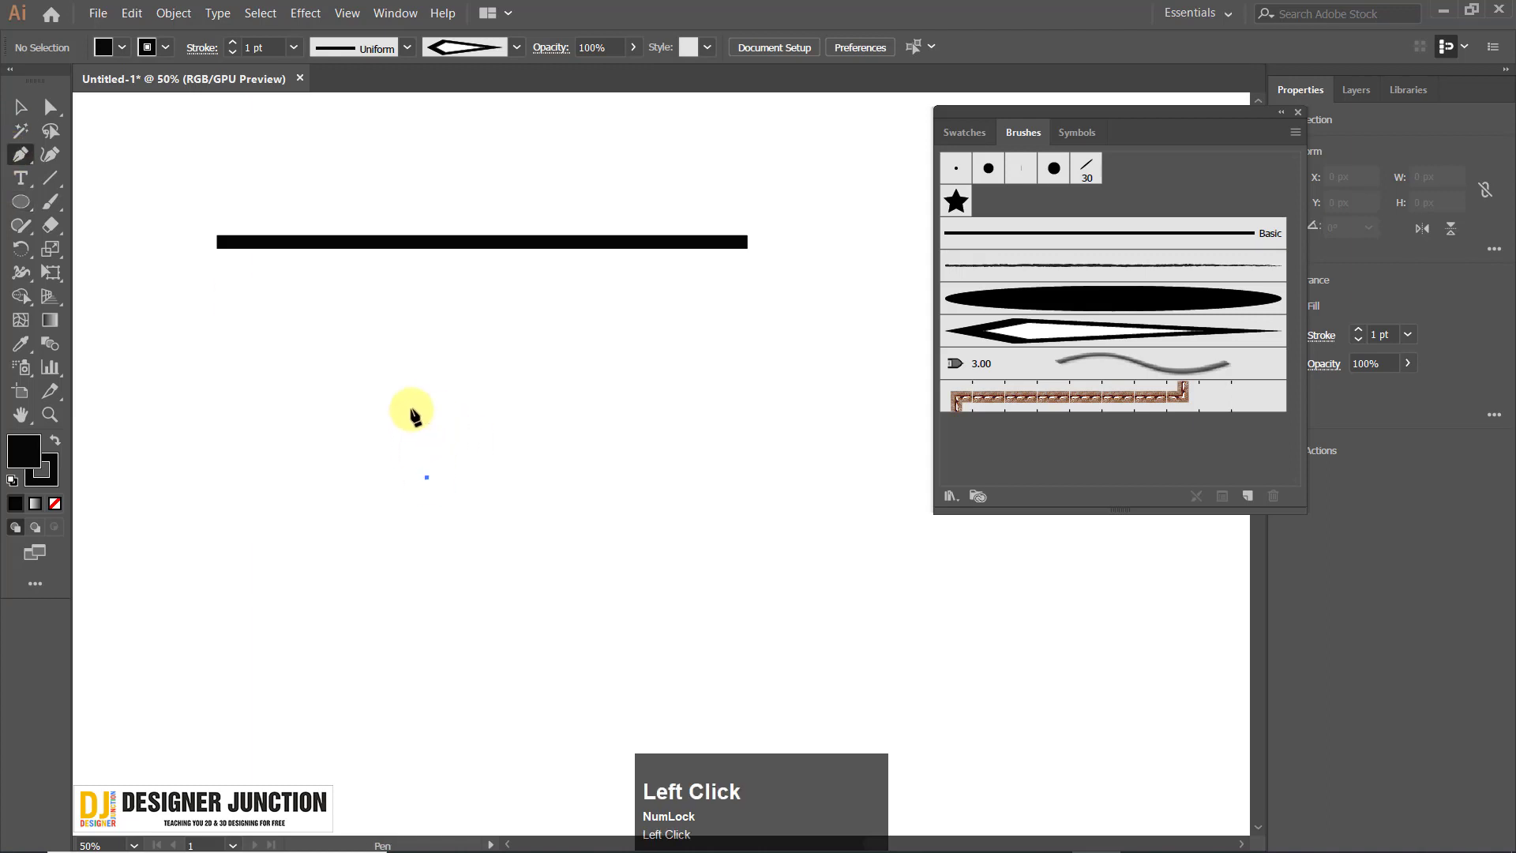
left_click_drag(433, 380, 466, 315)
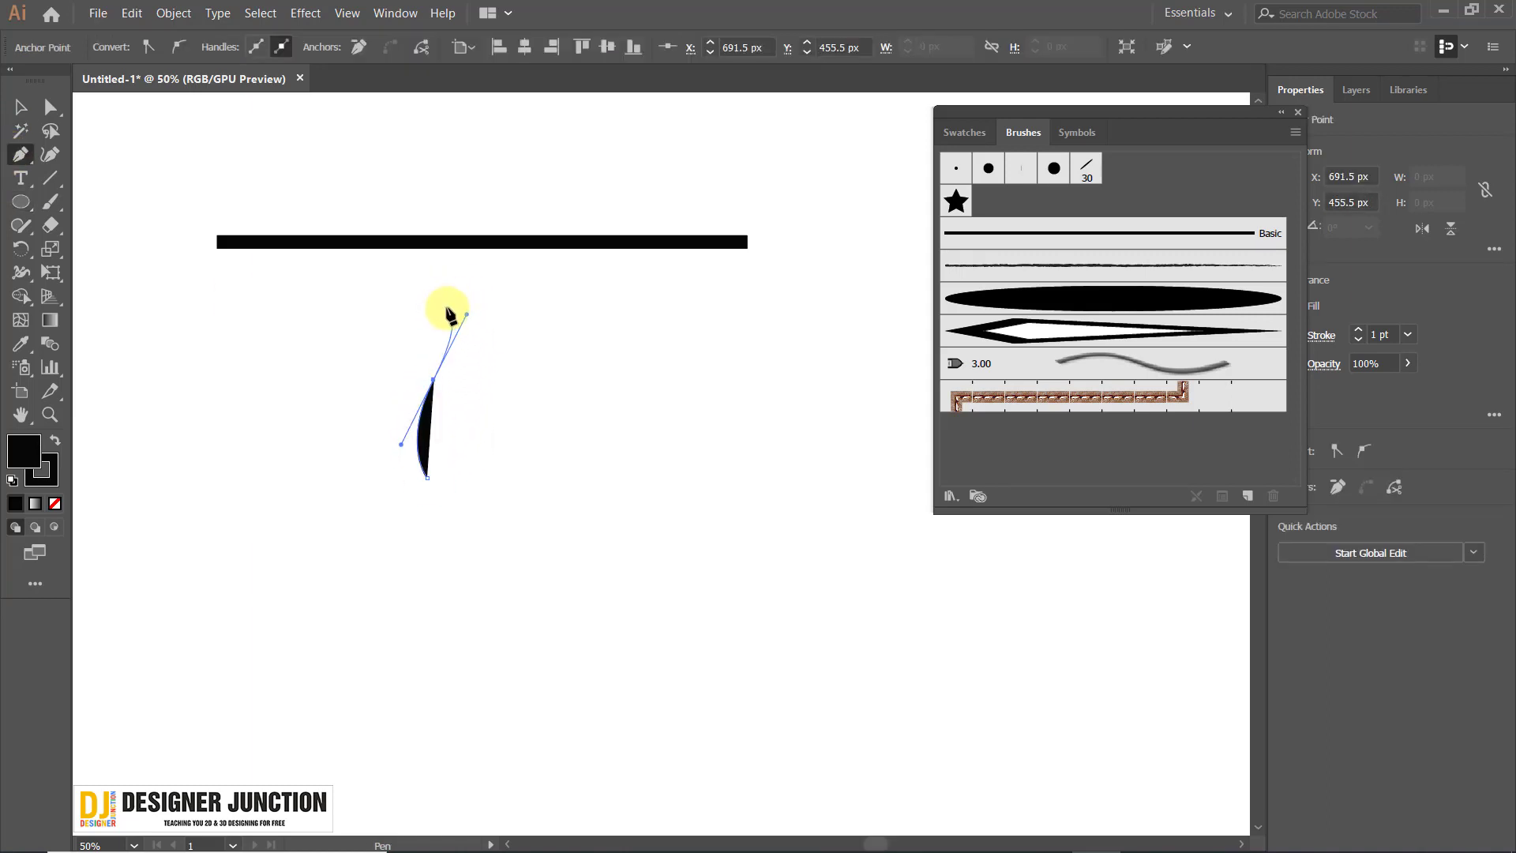
left_click(448, 310)
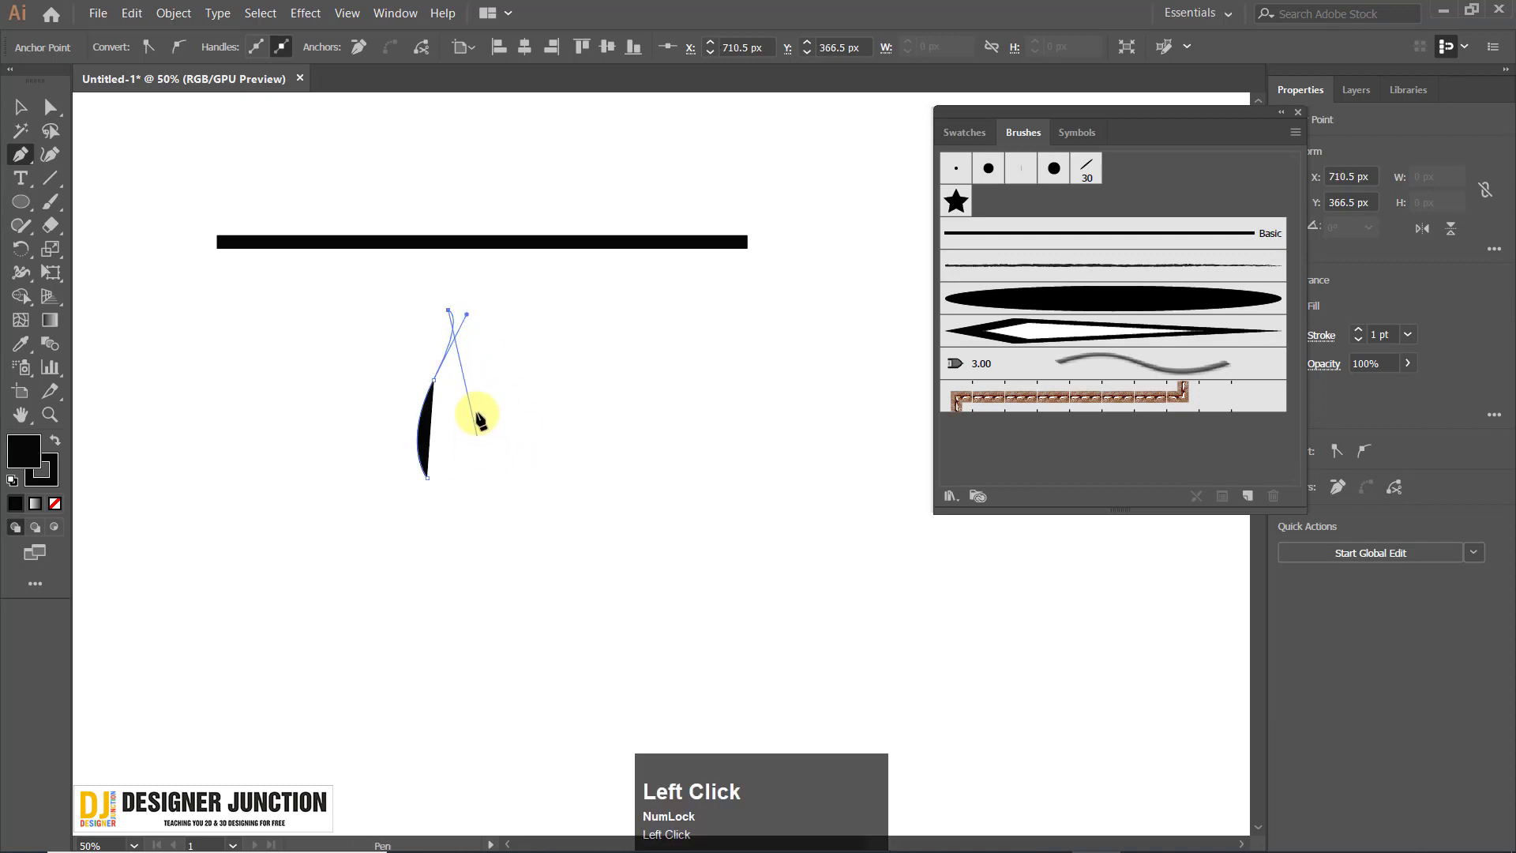
left_click_drag(478, 386, 467, 484)
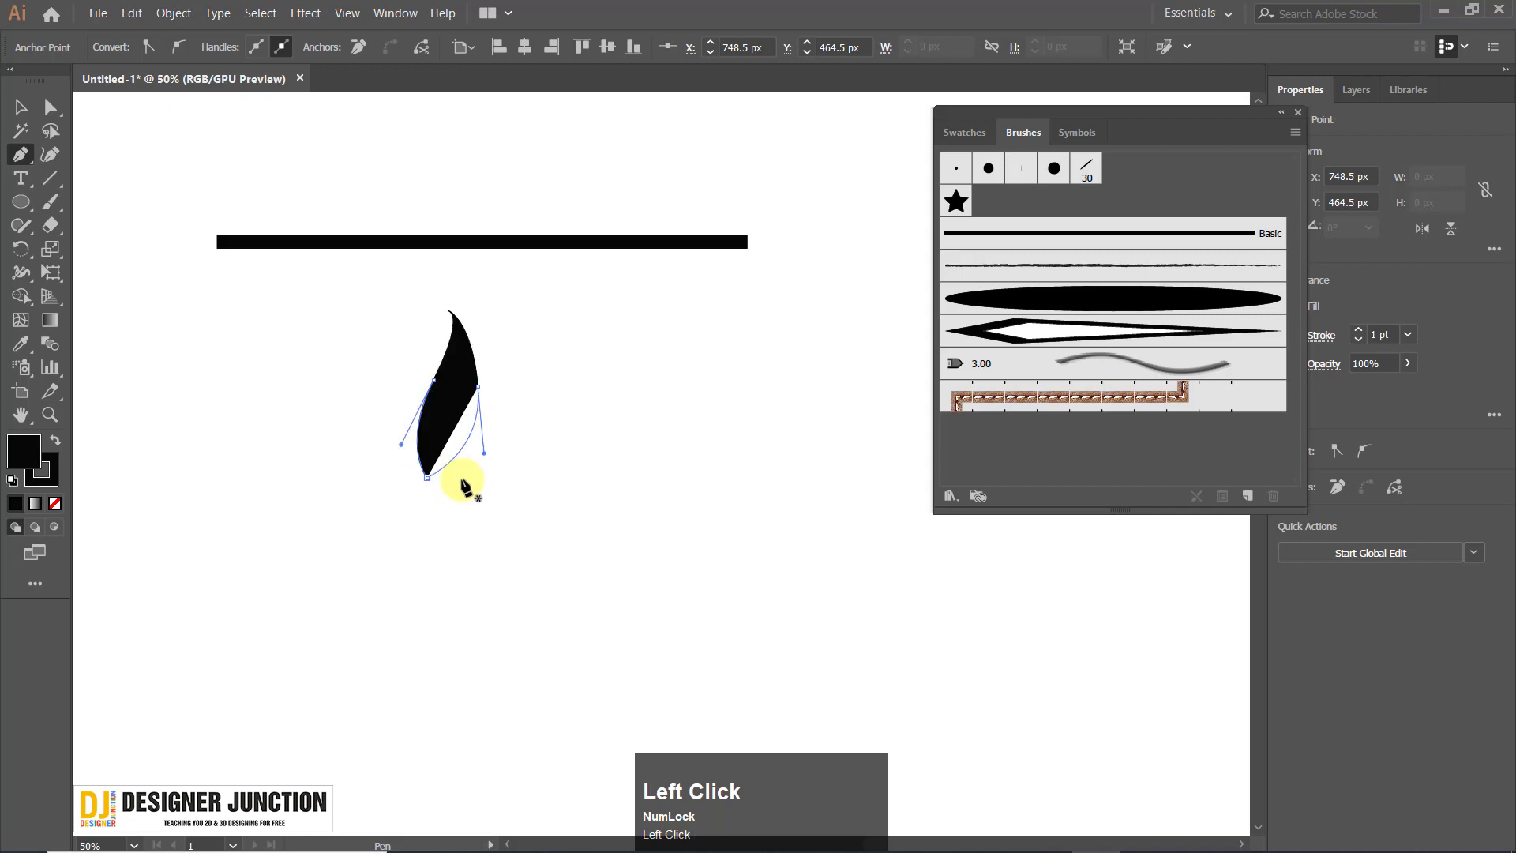
left_click(20, 107)
key("space")
left_click_drag(511, 425, 545, 515)
left_click(606, 515)
Scale the leaf down to about 52 × 142 px and seat it, rotated to 315°, on the bar's upper edge near its left end.
left_click(492, 487)
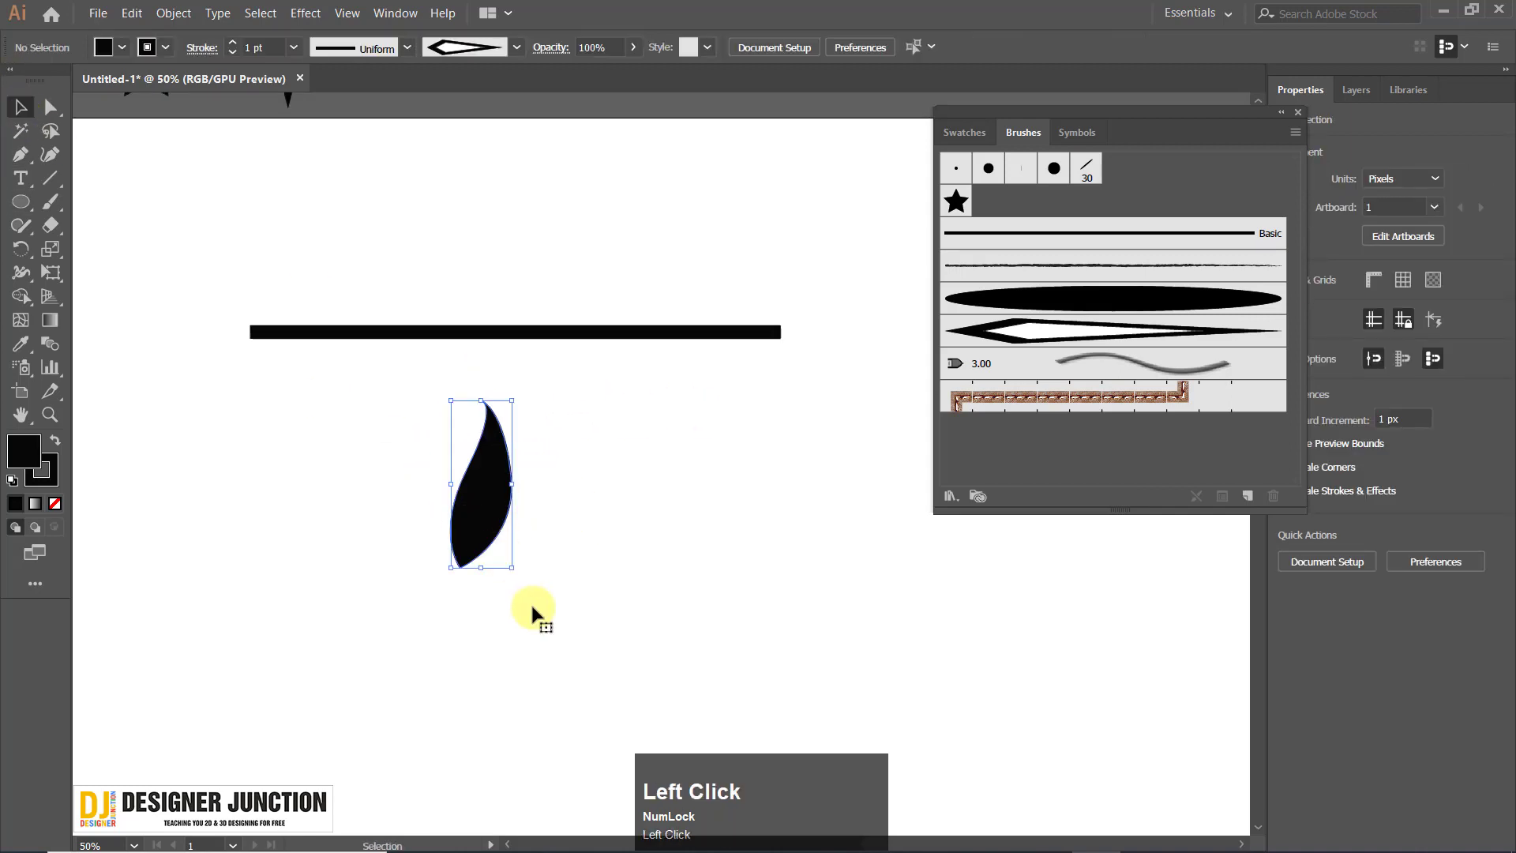
left_click_drag(512, 568, 490, 505)
left_click_drag(470, 450, 352, 253)
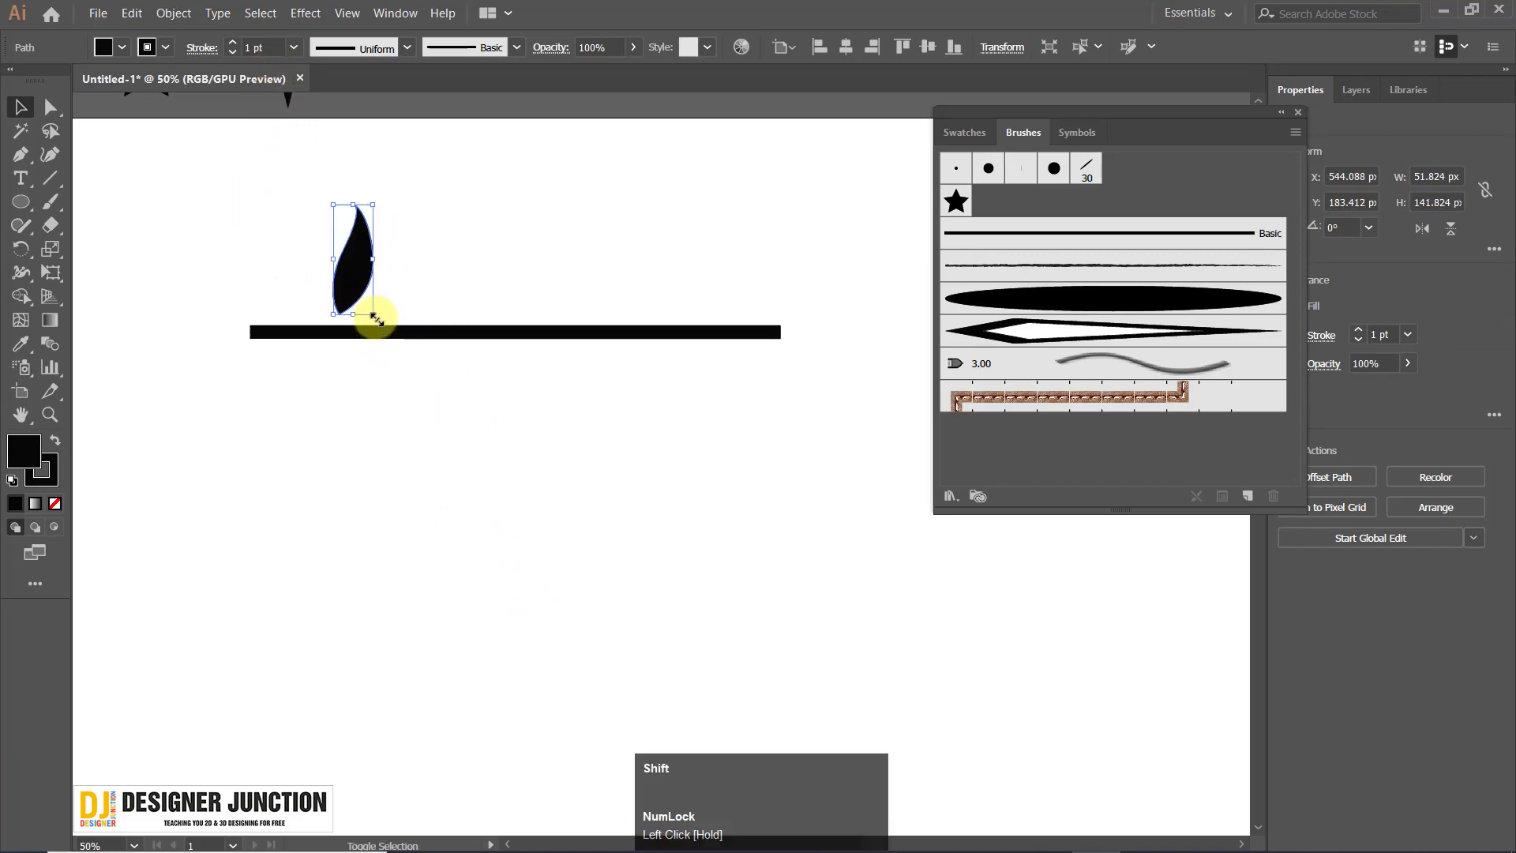
left_click_drag(374, 324, 328, 298)
left_click(442, 259)
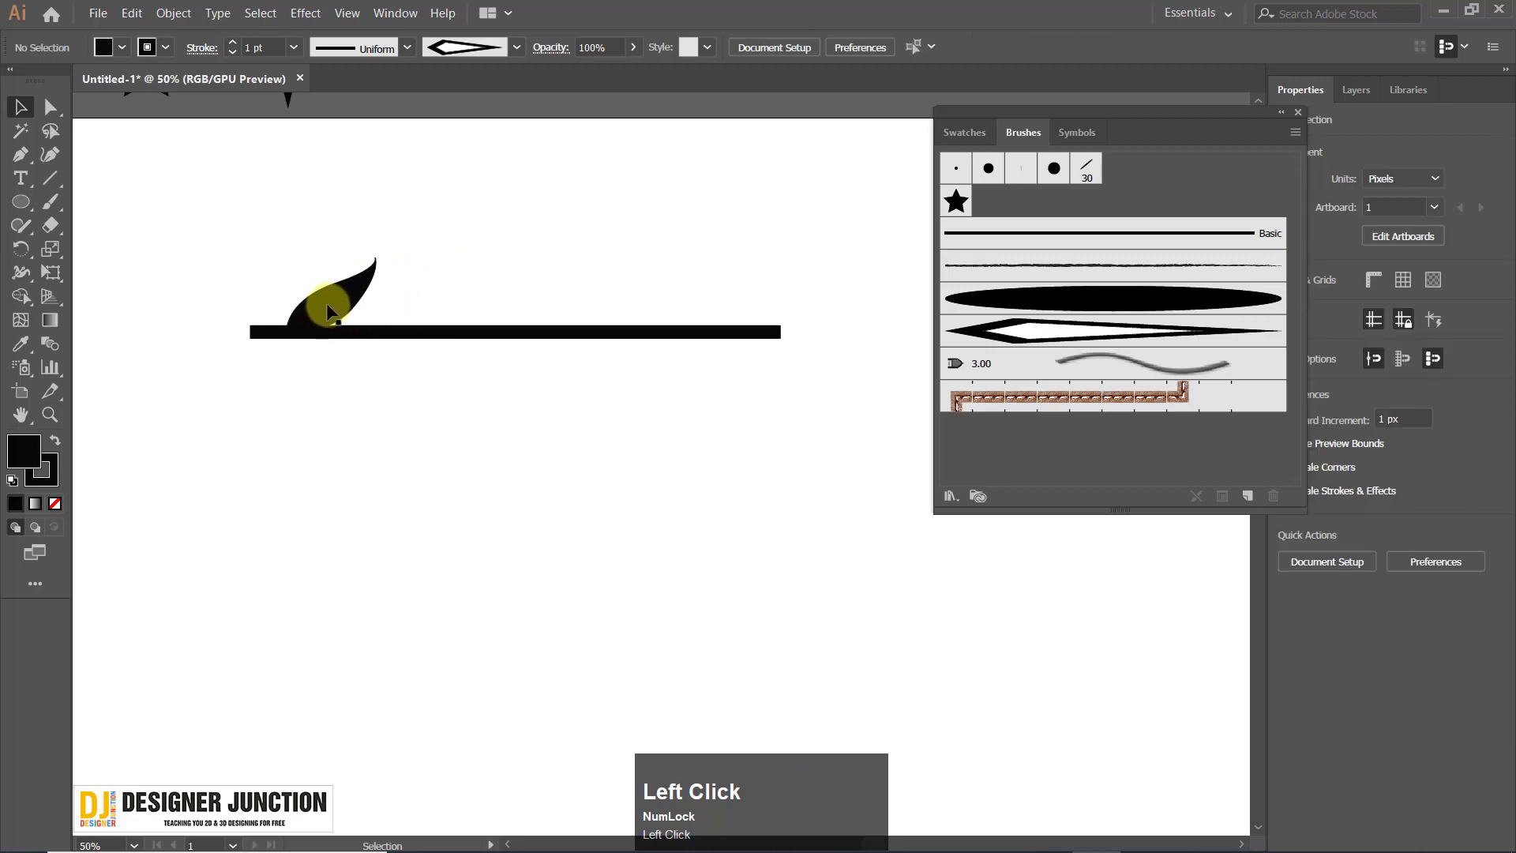
Duplicate the leaf, flip the copy vertically, and attach it to the bar's underside slightly right of the first leaf.
left_click_drag(328, 311, 372, 412)
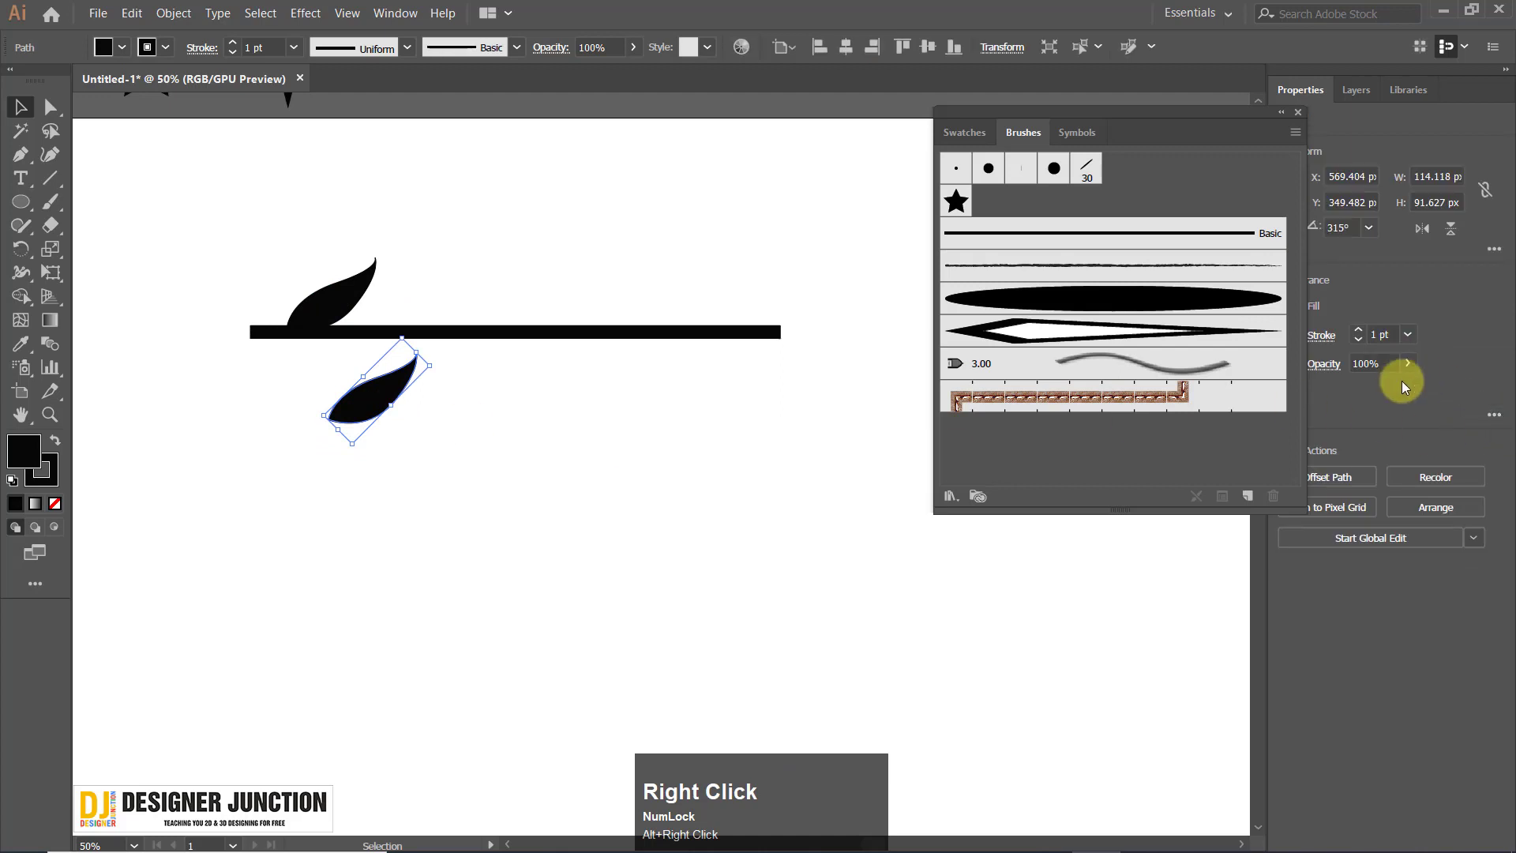
left_click_drag(1082, 116, 989, 98)
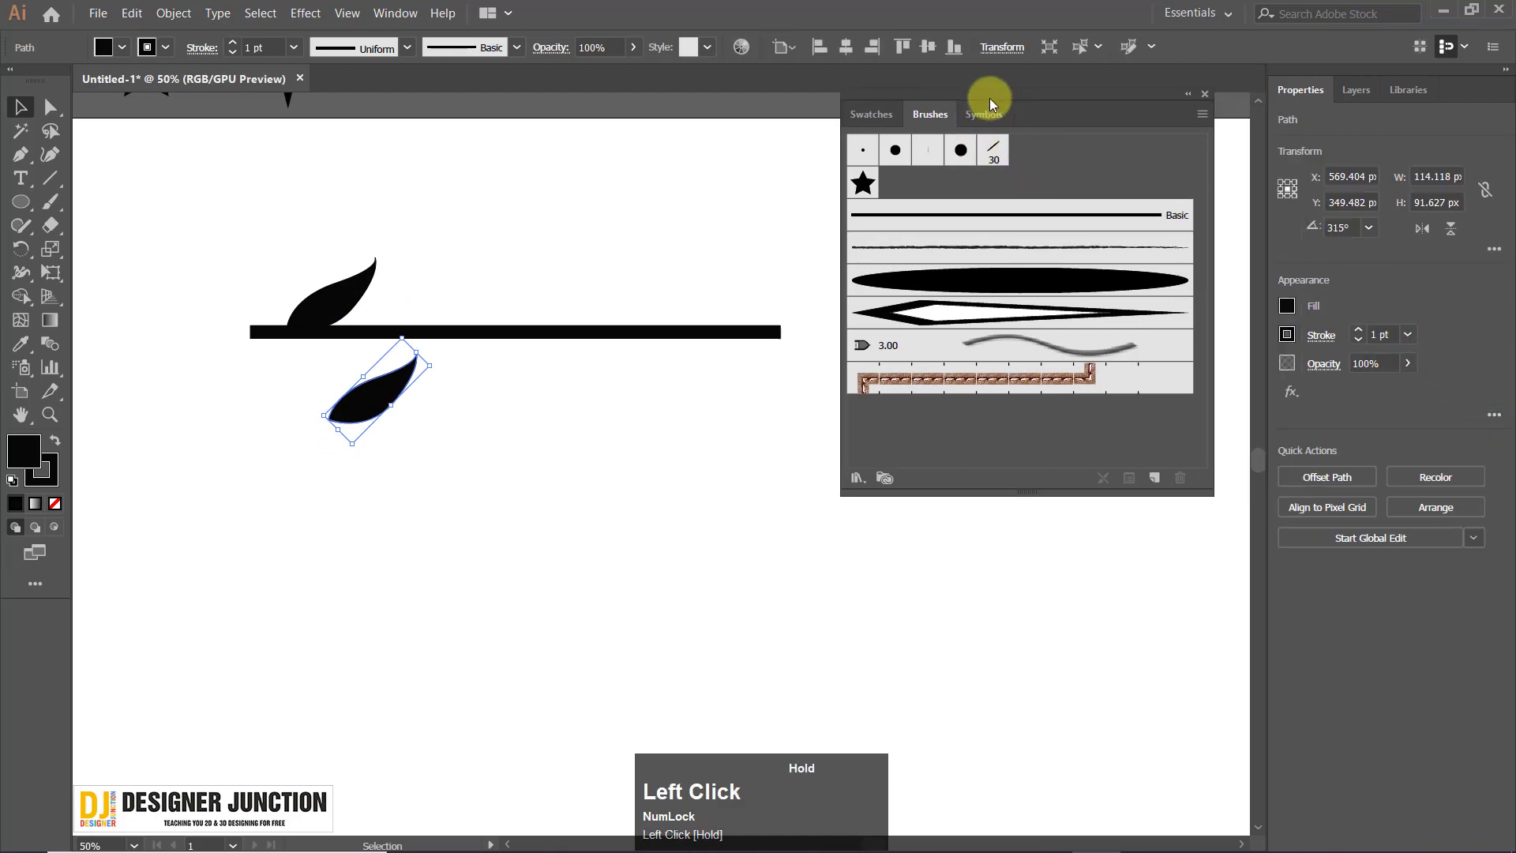
left_click(1452, 229)
left_click(1452, 228)
left_click(1449, 229)
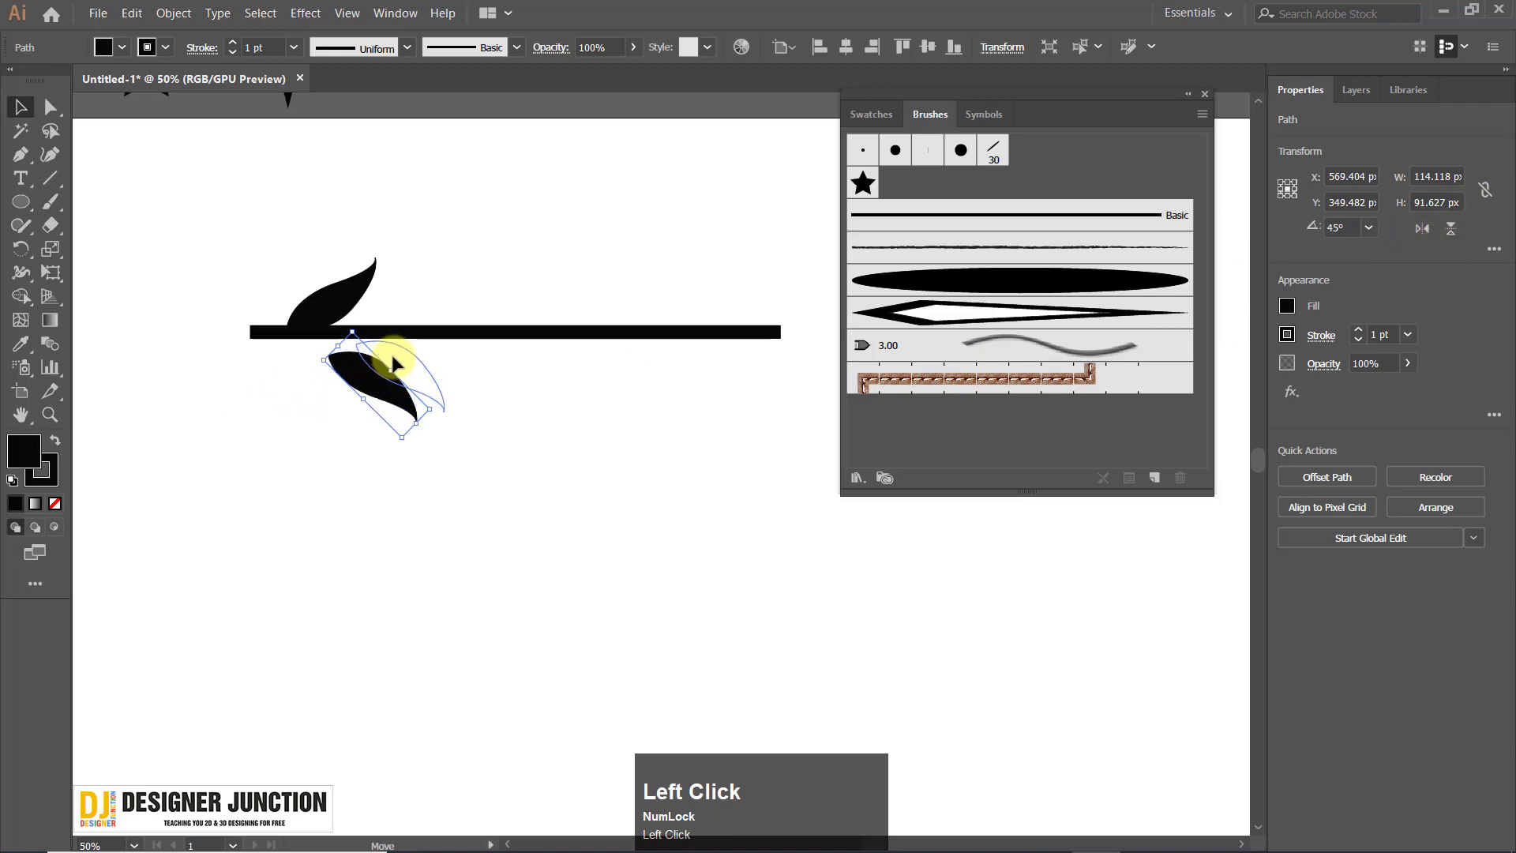
left_click_drag(395, 360, 404, 356)
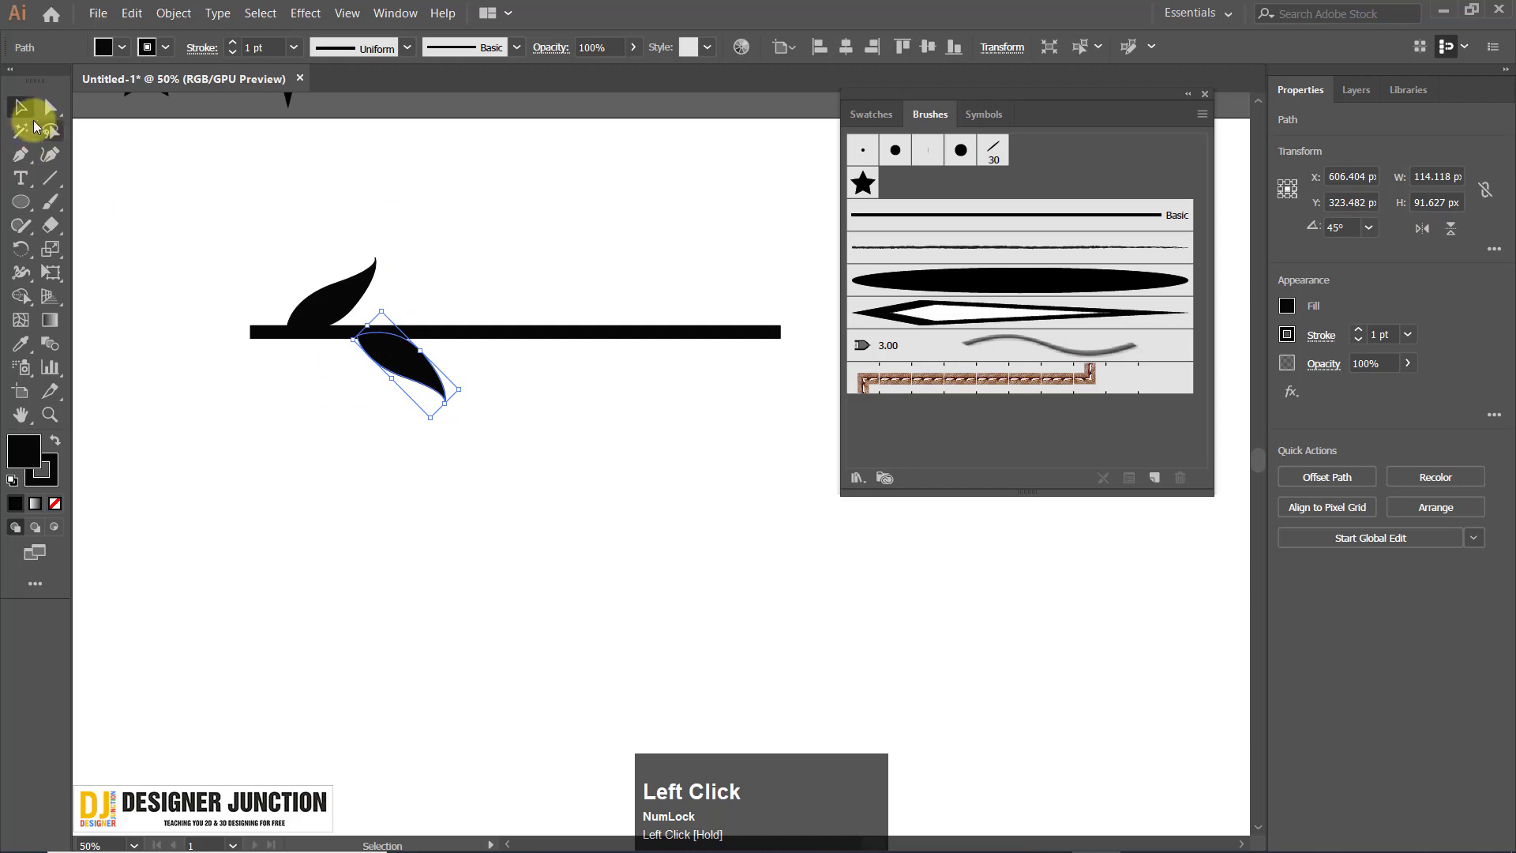
left_click(275, 479)
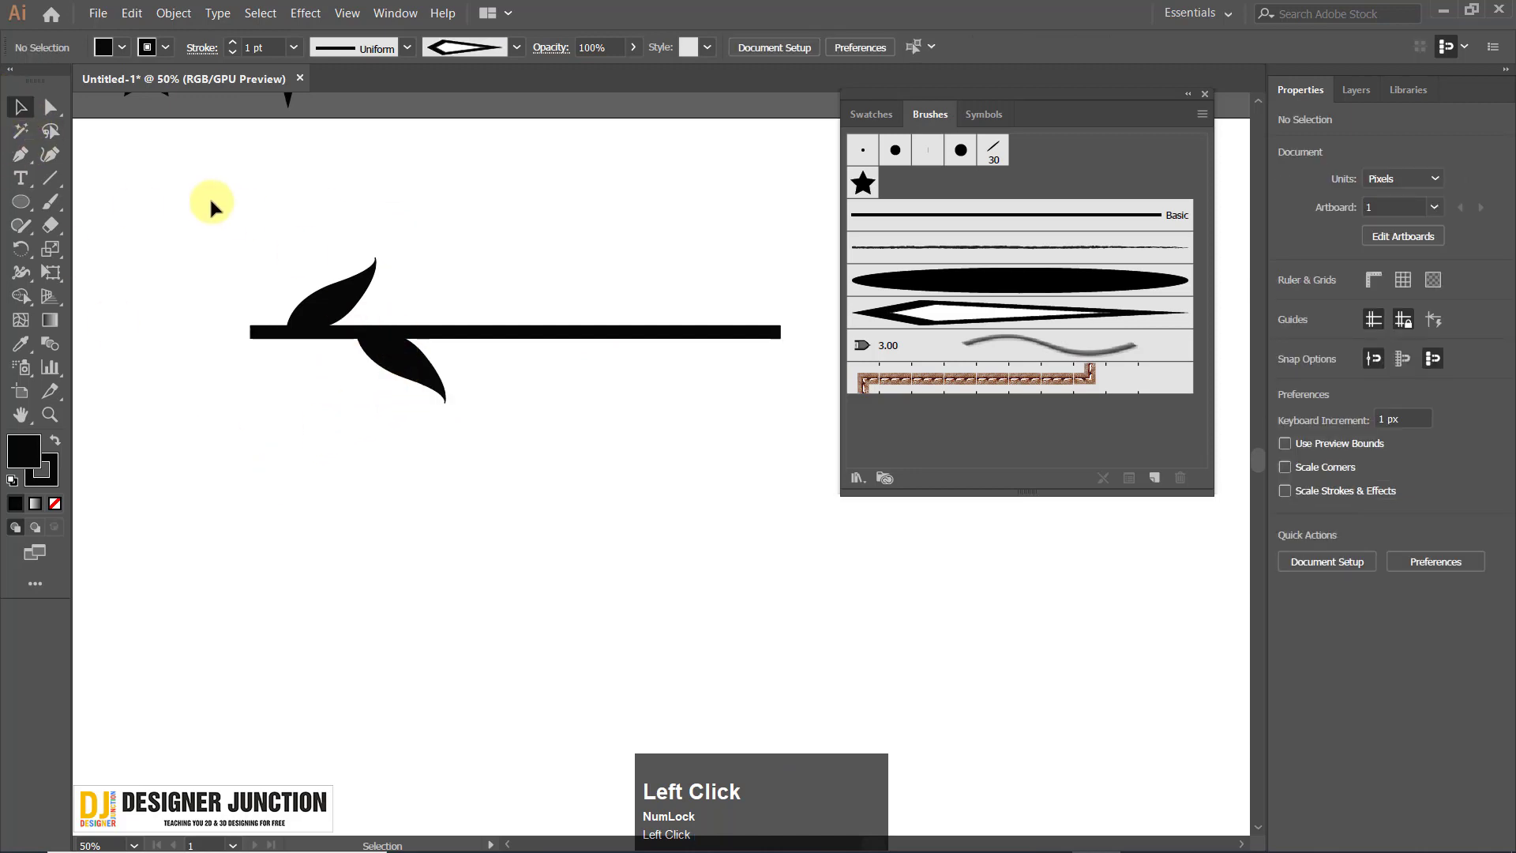
Select both leaves and place a duplicate of the pair farther right along the bar.
left_click_drag(317, 245, 498, 431)
left_click(494, 208)
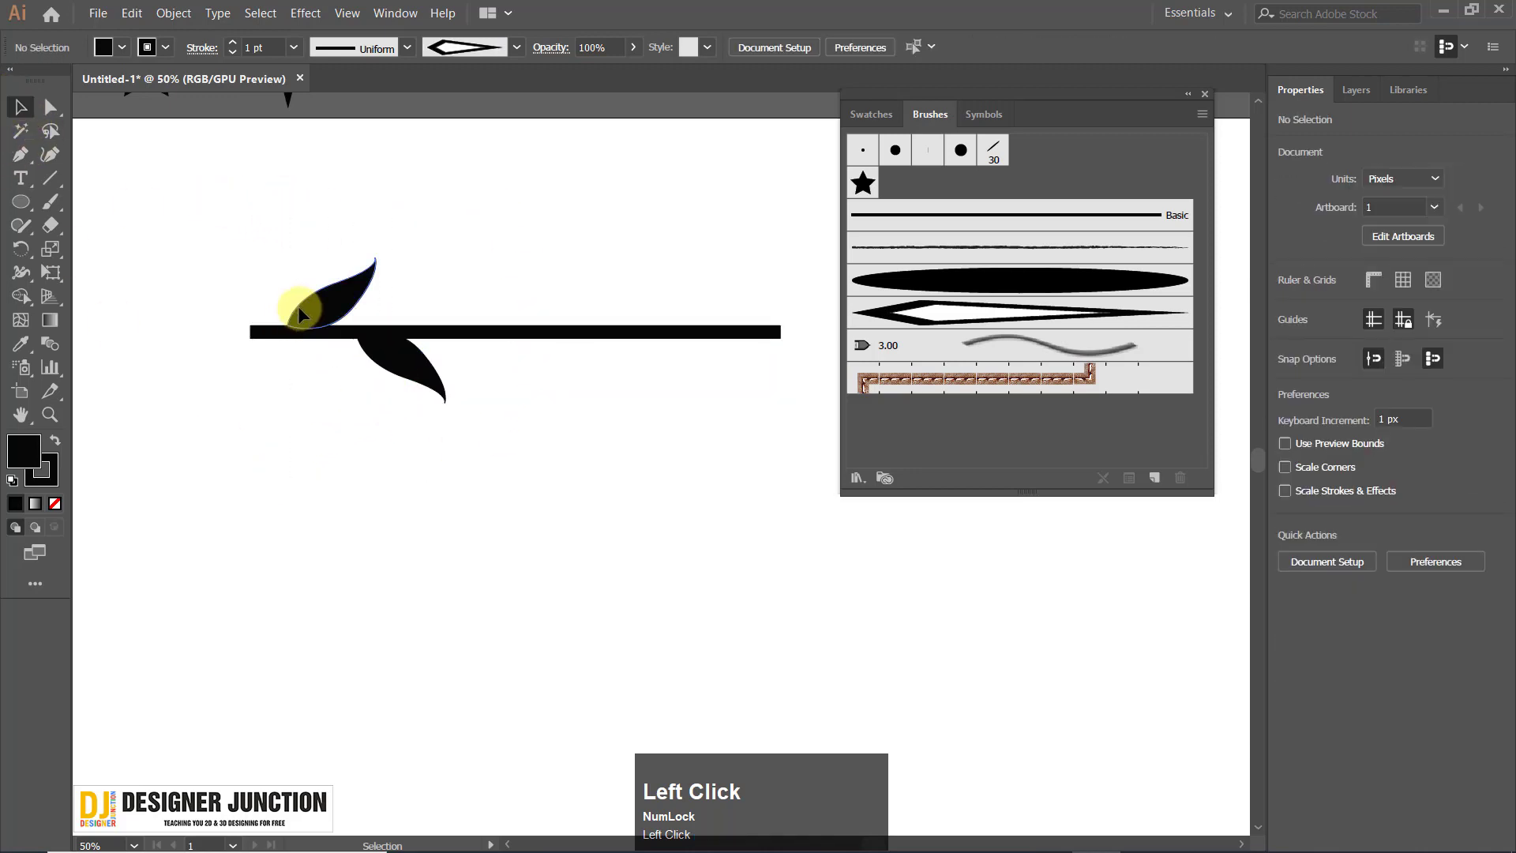
left_click(304, 307)
left_click(419, 375, "shift")
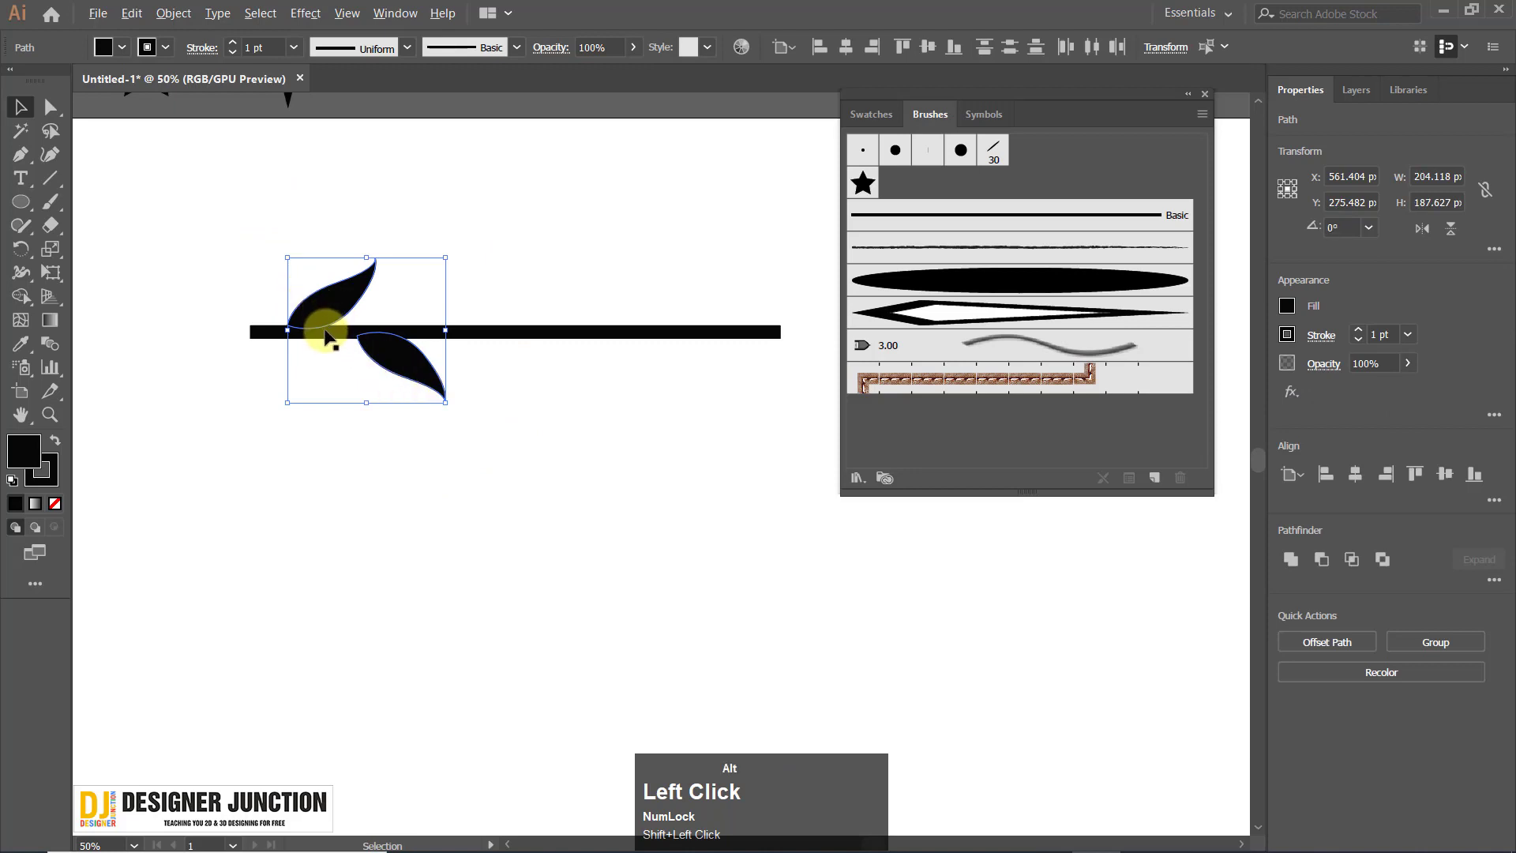
left_click_drag(329, 312, 557, 316)
left_click(479, 395)
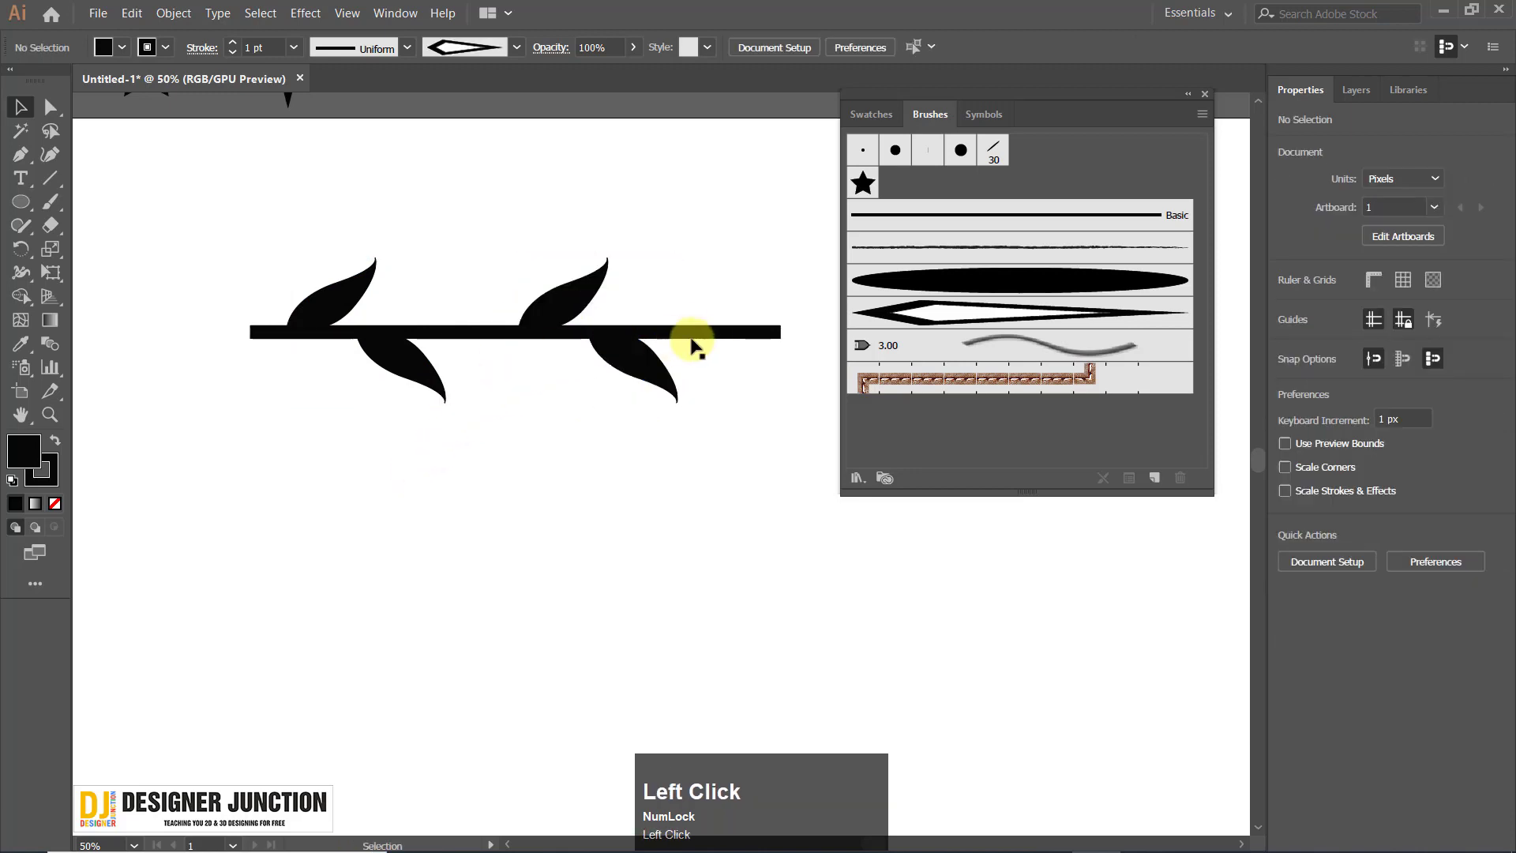
Shorten the bar from its right end to 592 px wide, keeping its height at 16 px.
left_click(762, 332)
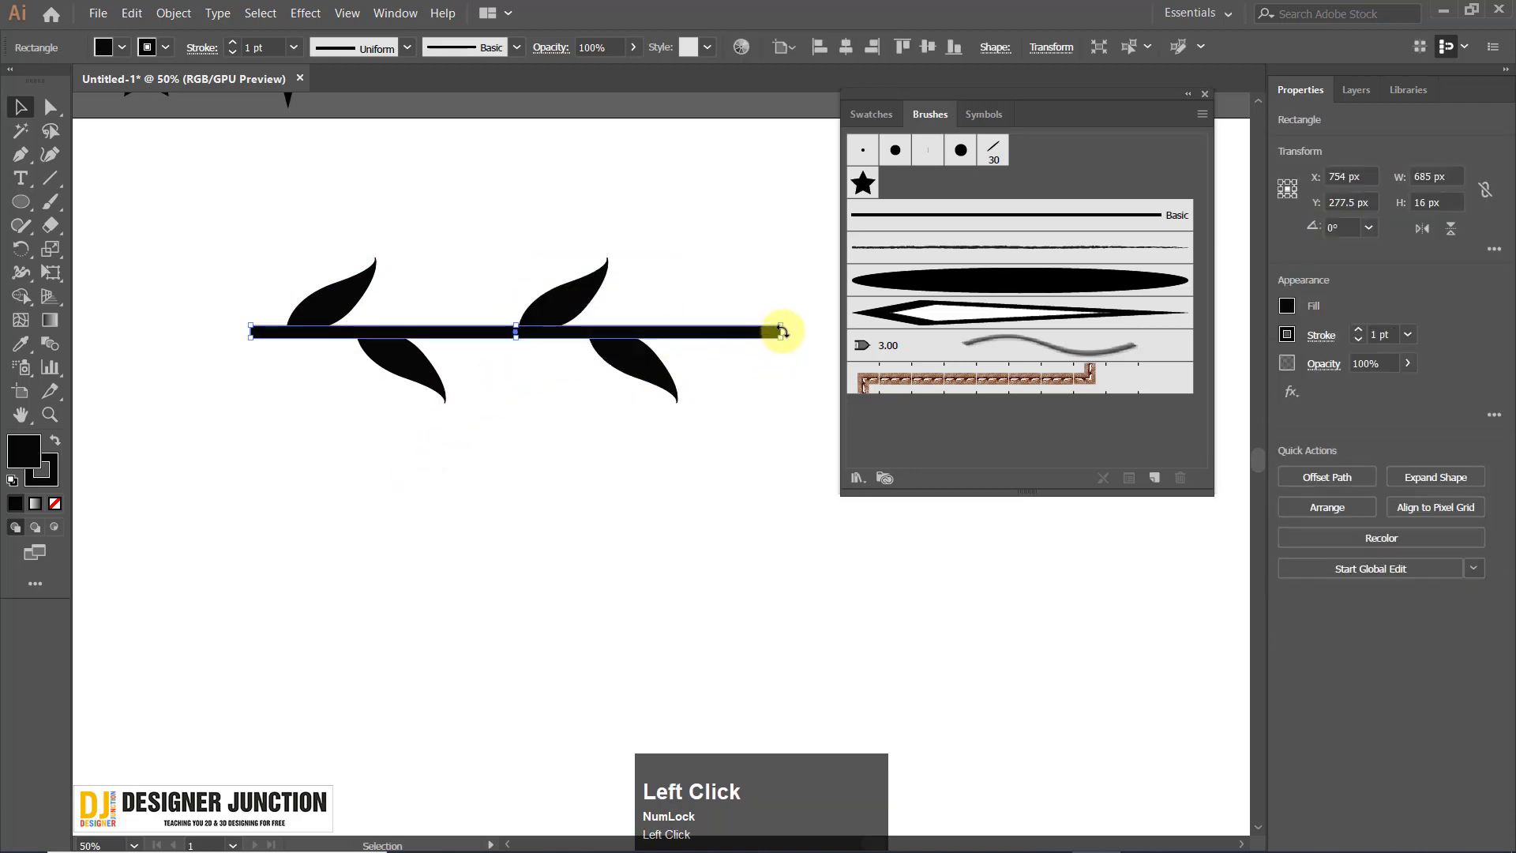
left_click_drag(782, 331, 717, 330)
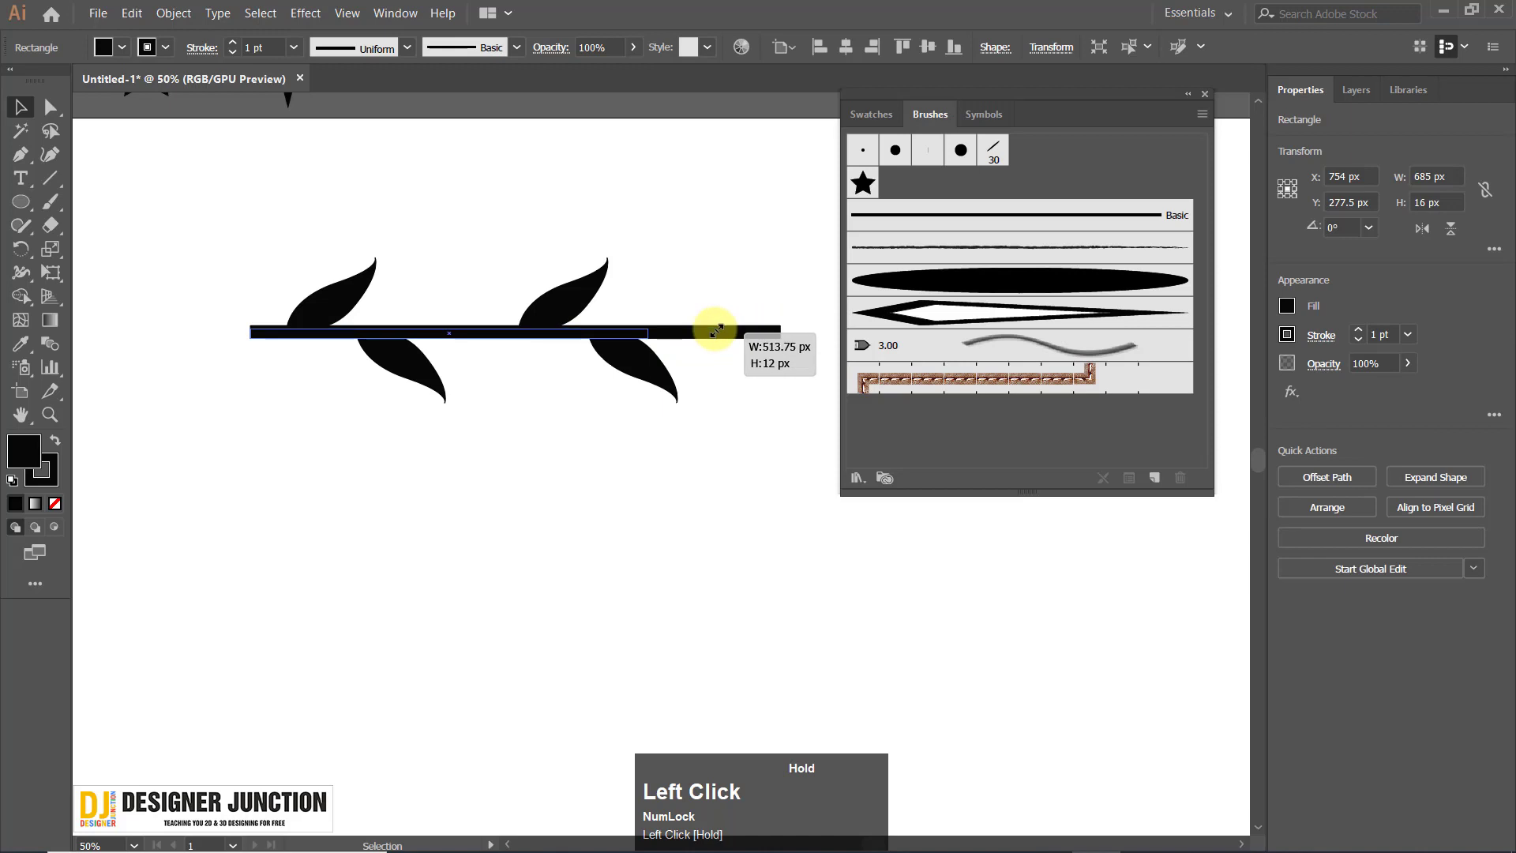
left_click_drag(798, 297, 583, 299)
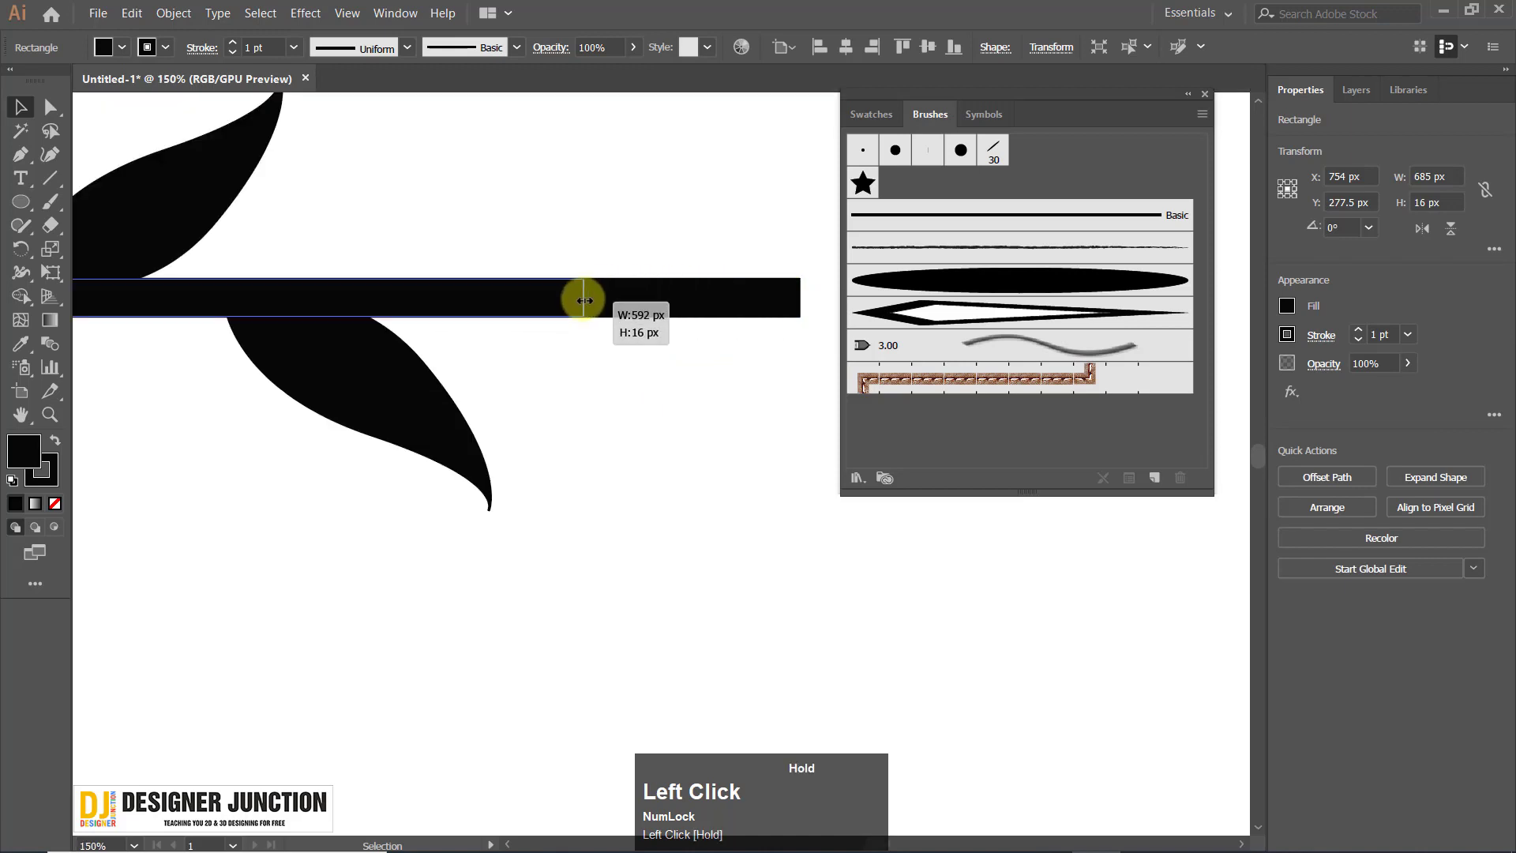
scroll(592, 385, "down", 4)
left_click(543, 479, "alt")
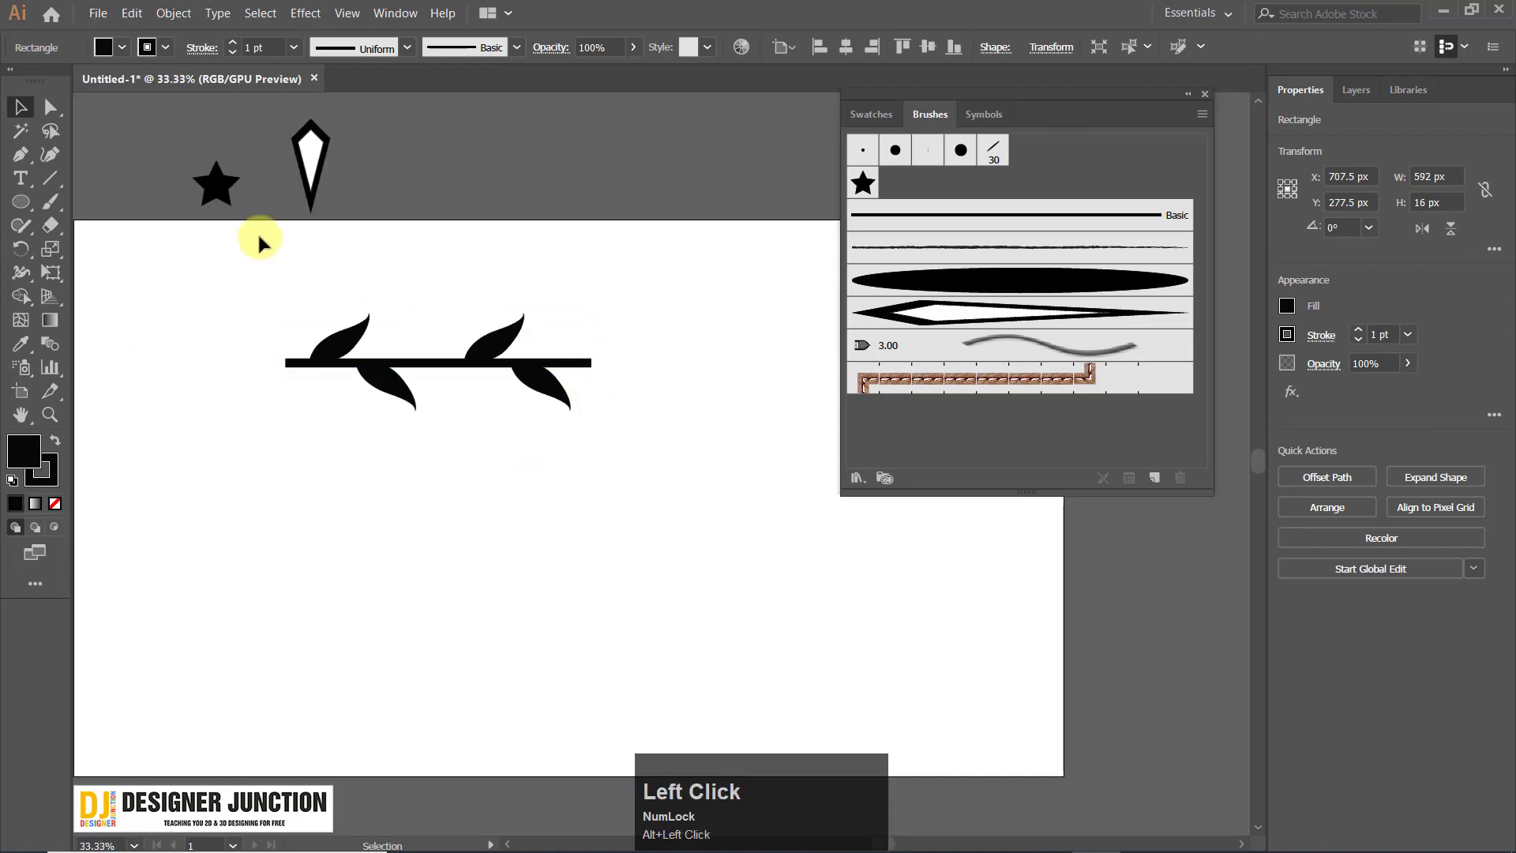
left_click_drag(221, 249, 613, 520)
scroll(348, 336, "up", 2)
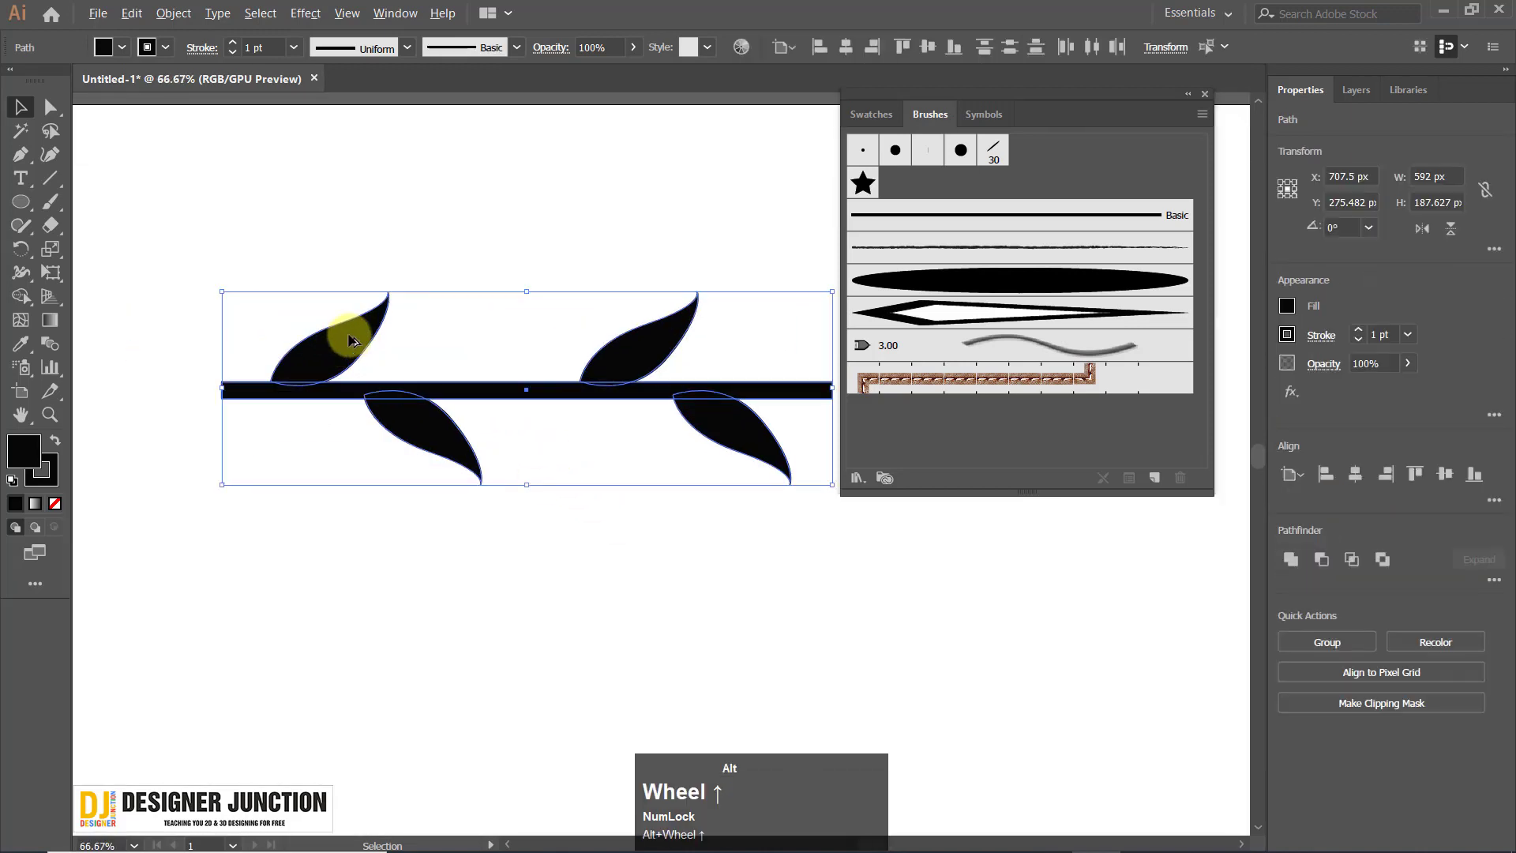
left_click_drag(547, 342, 434, 286)
scroll(446, 328, "down", 1)
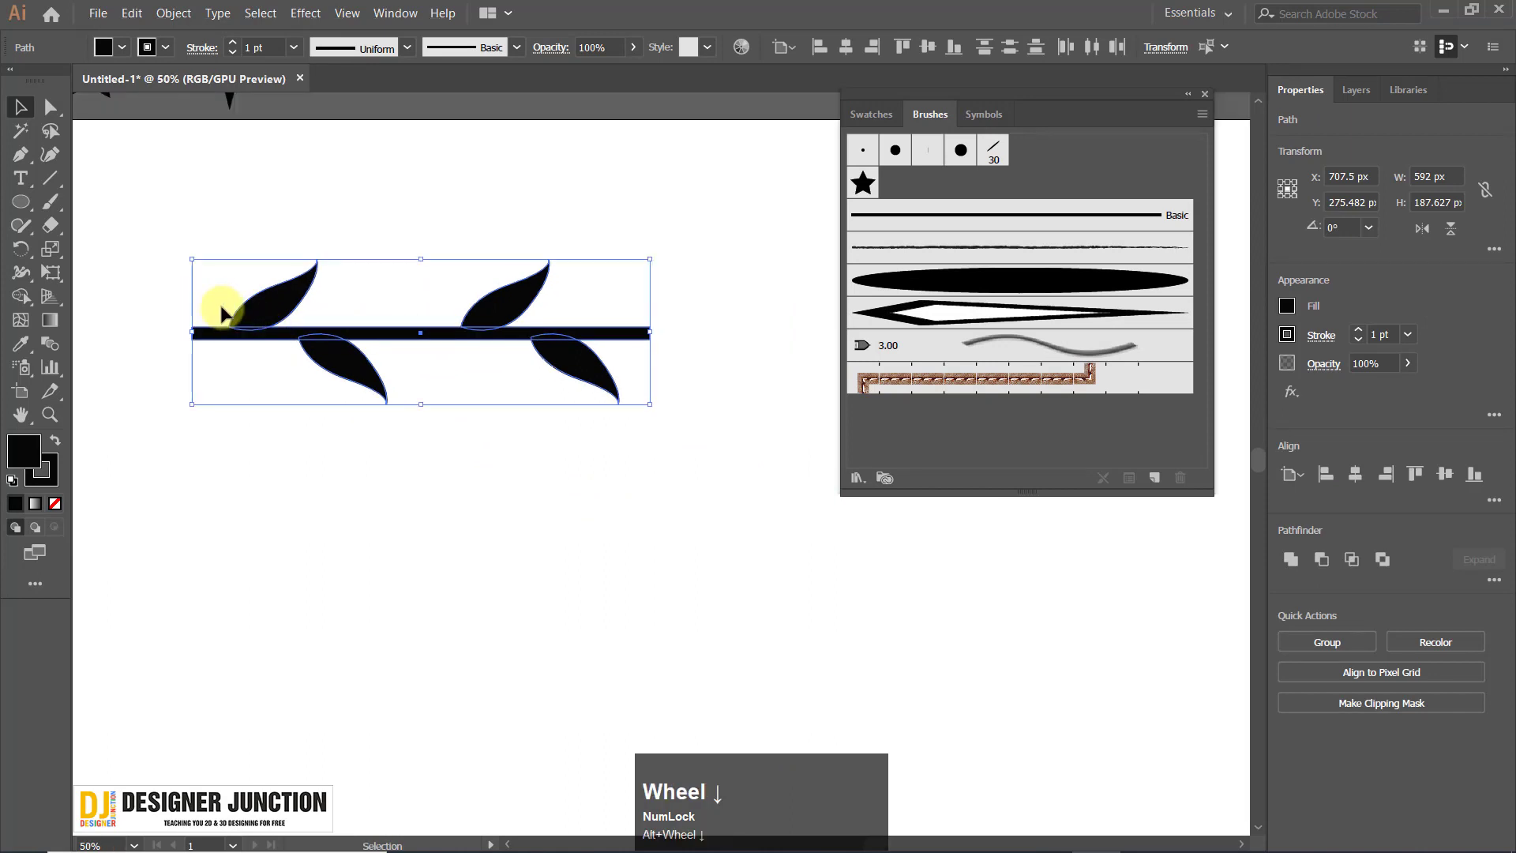
left_click_drag(655, 335, 649, 335)
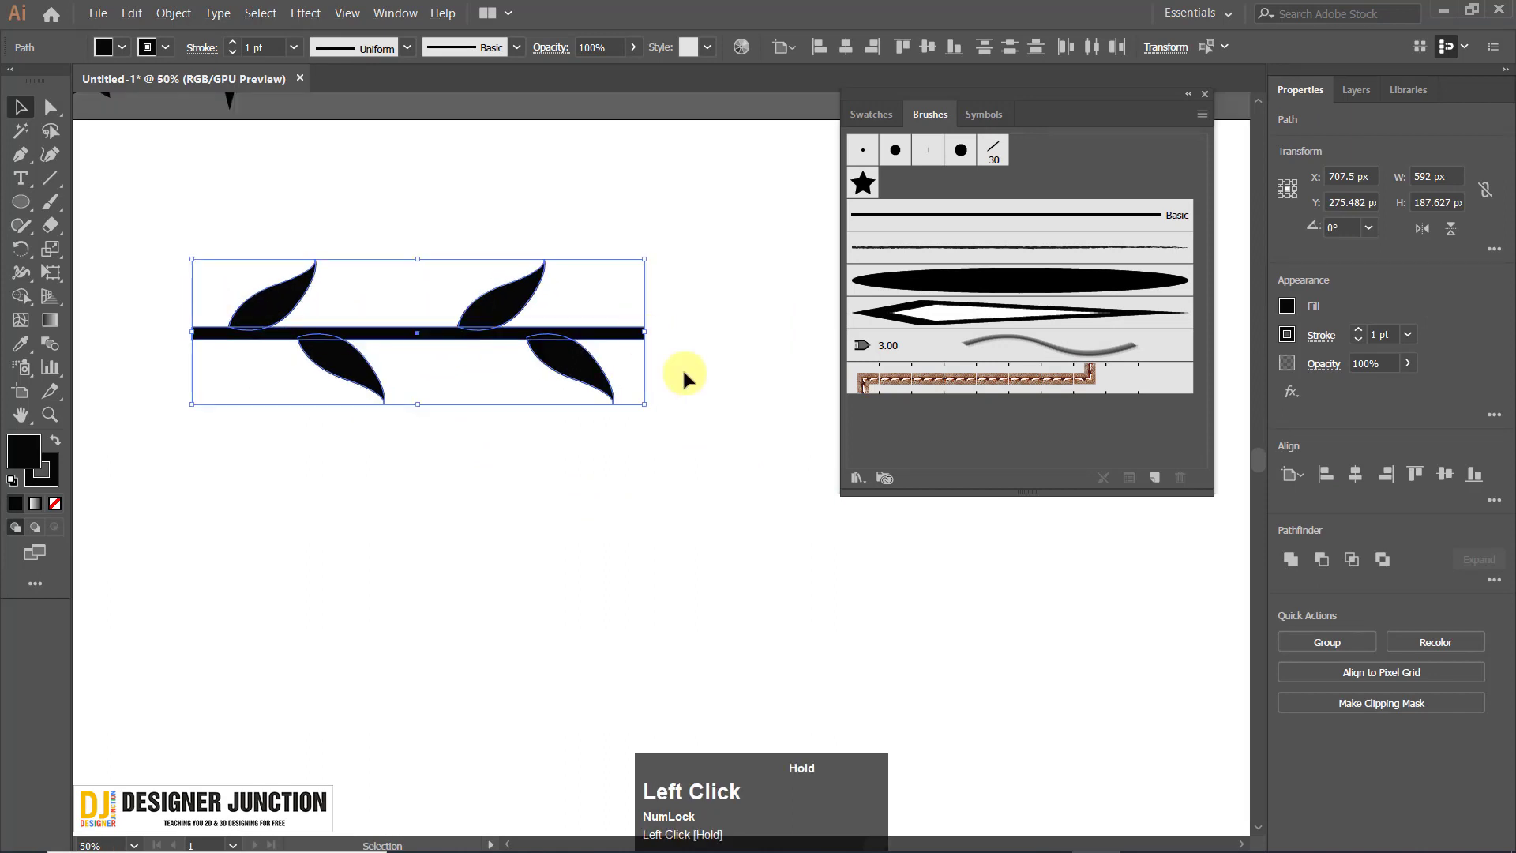
key("ctrl+z")
Trim the bar's right end slightly closer to the last leaf.
left_click(742, 433)
left_click_drag(645, 264, 602, 369)
scroll(653, 327, "up", 5)
scroll(652, 436, "down", 5)
left_click(668, 471)
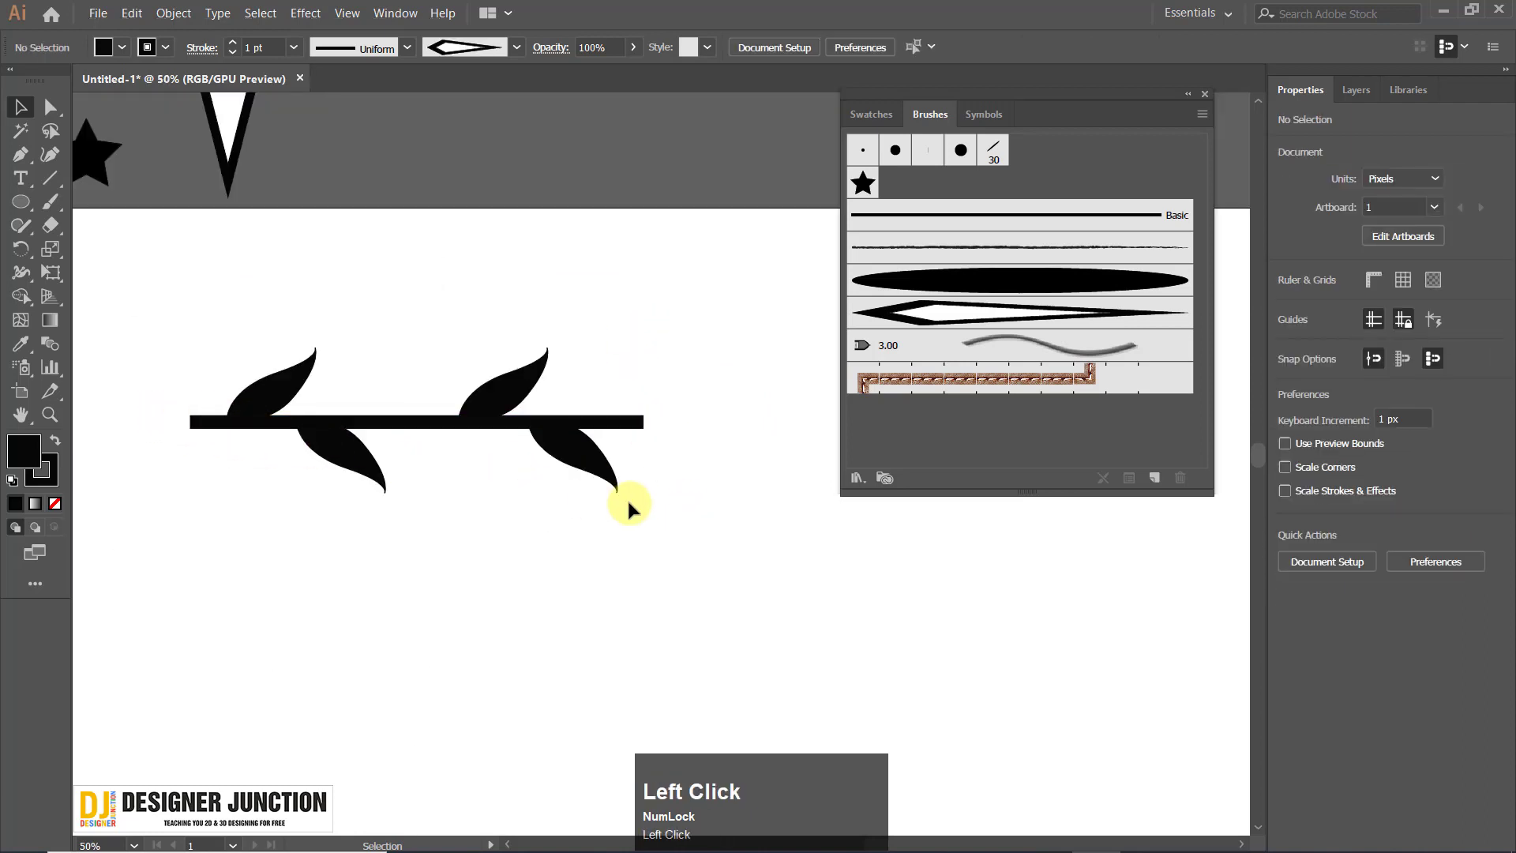
left_click_drag(219, 397, 643, 501)
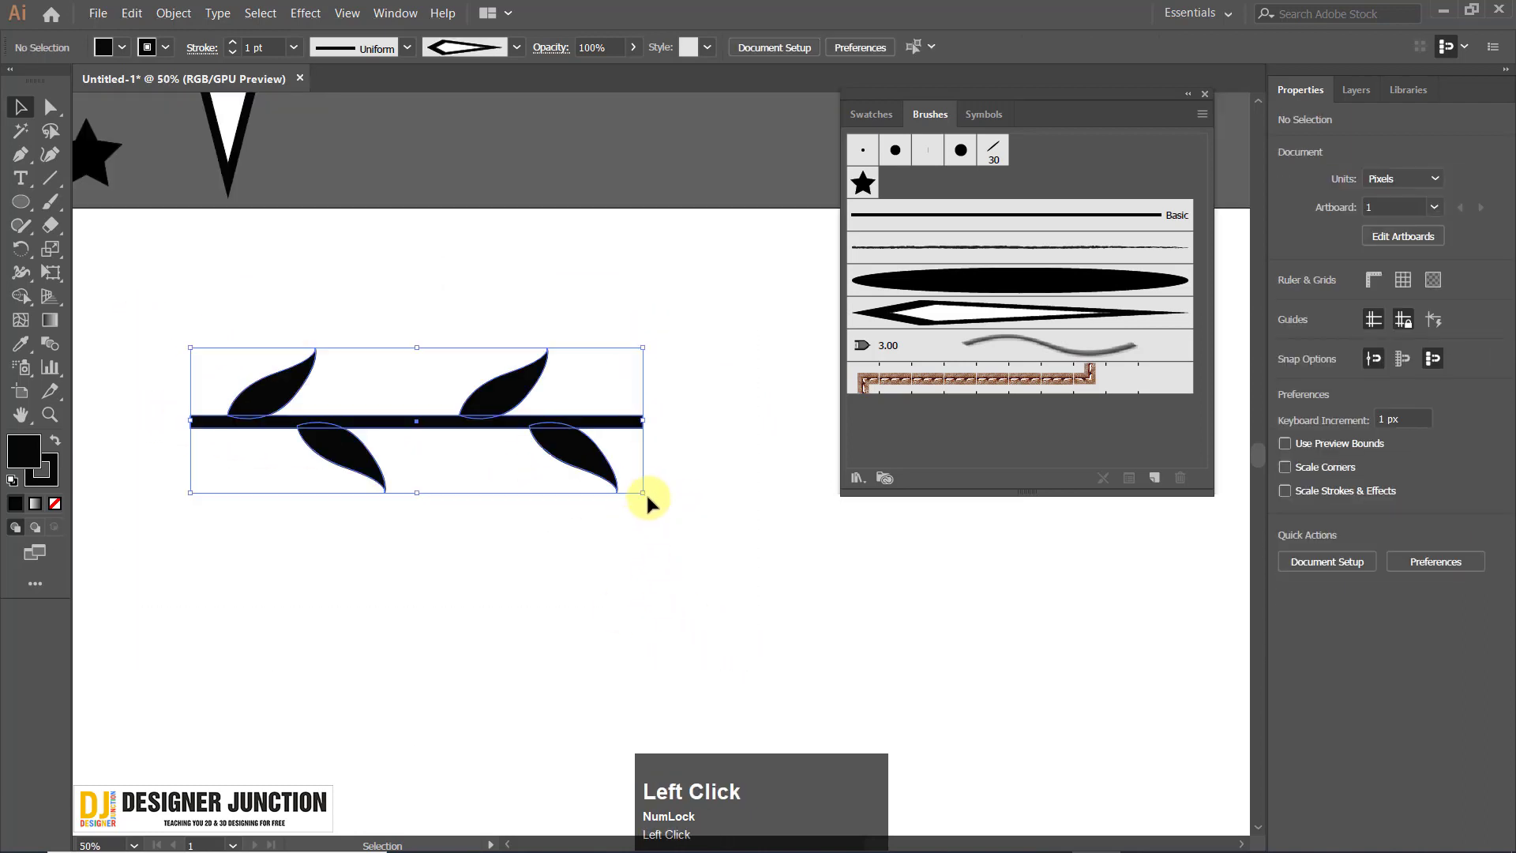
left_click(398, 598)
scroll(379, 561, "down", 2)
scroll(399, 596, "up", 2)
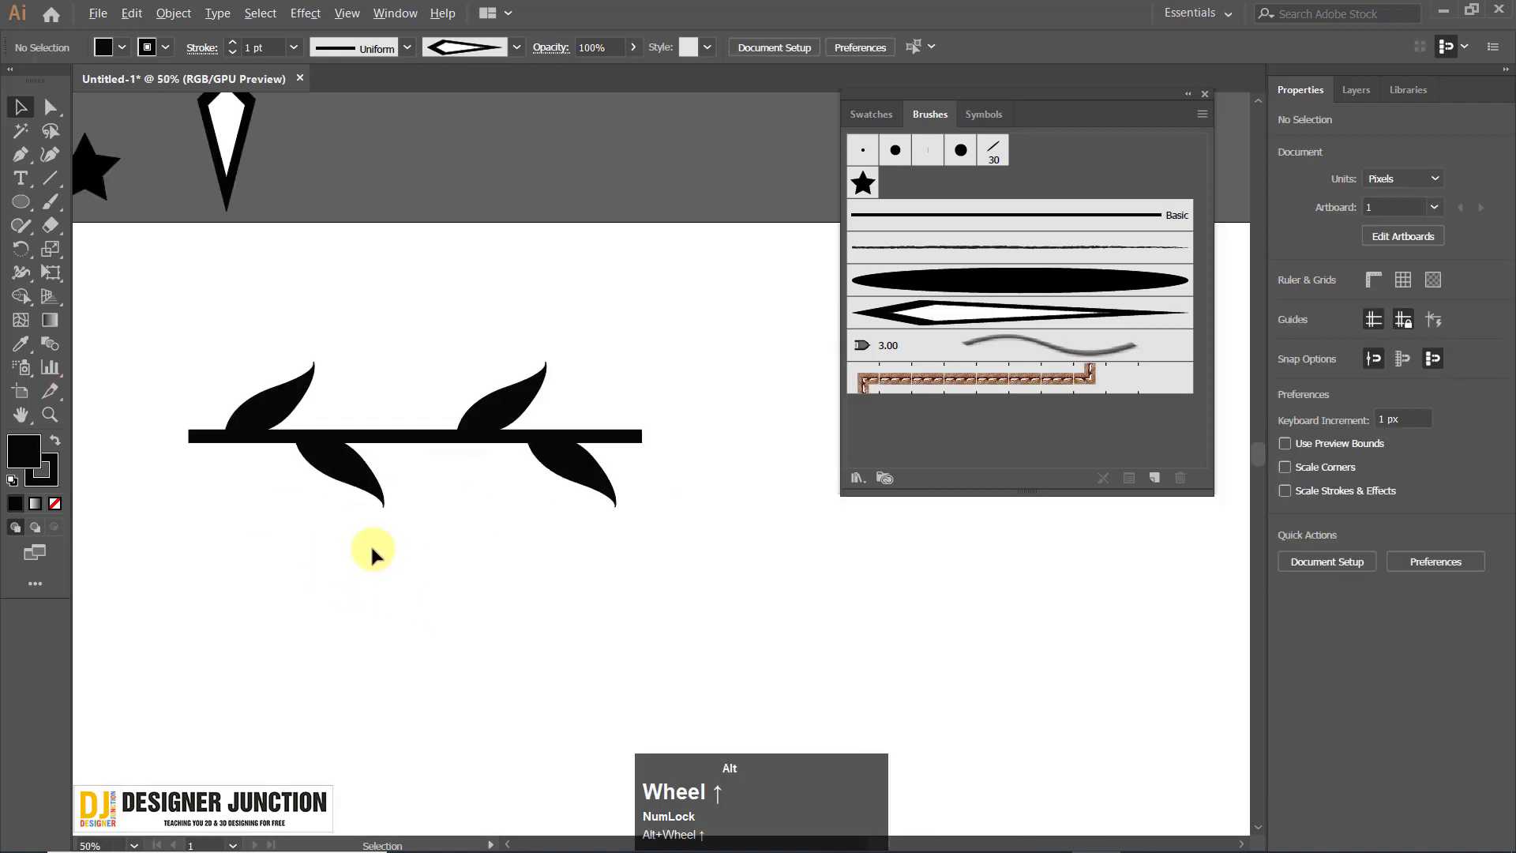
scroll(264, 457, "down", 3)
scroll(518, 514, "up", 2)
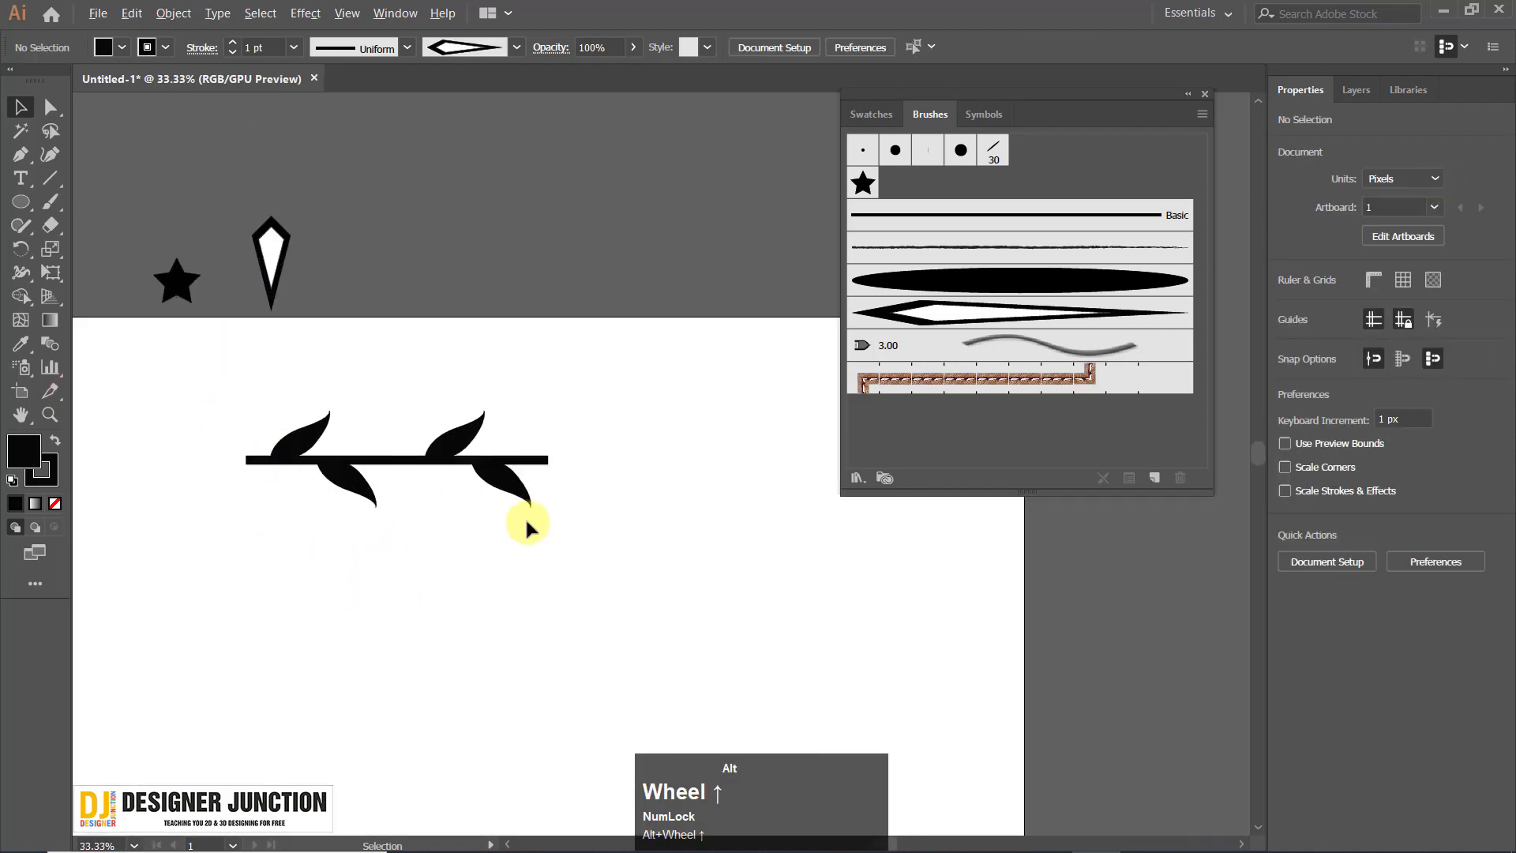
left_click(539, 464)
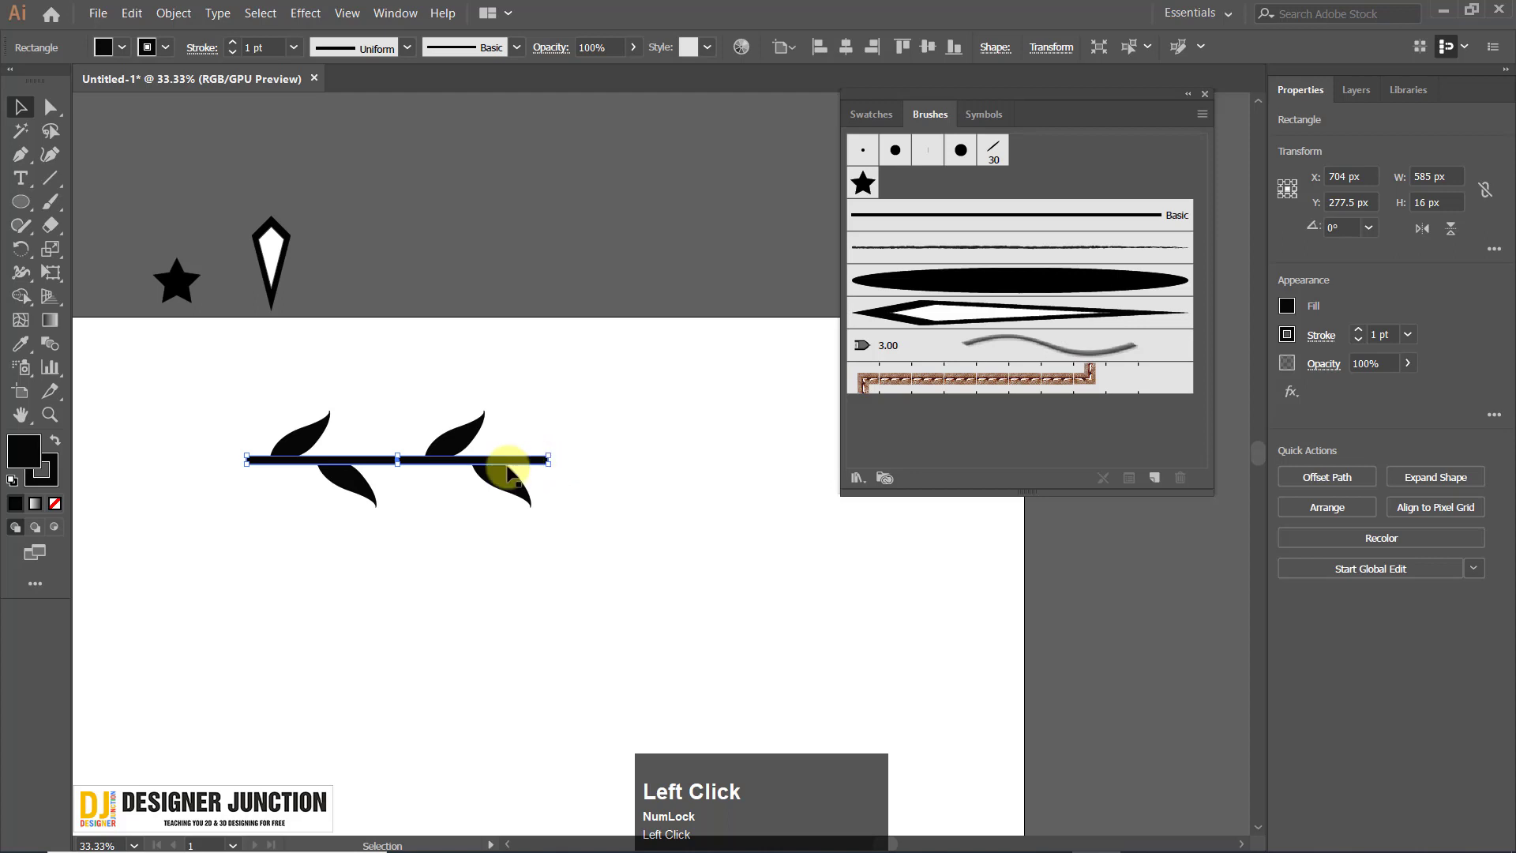
scroll(508, 465, "up", 1)
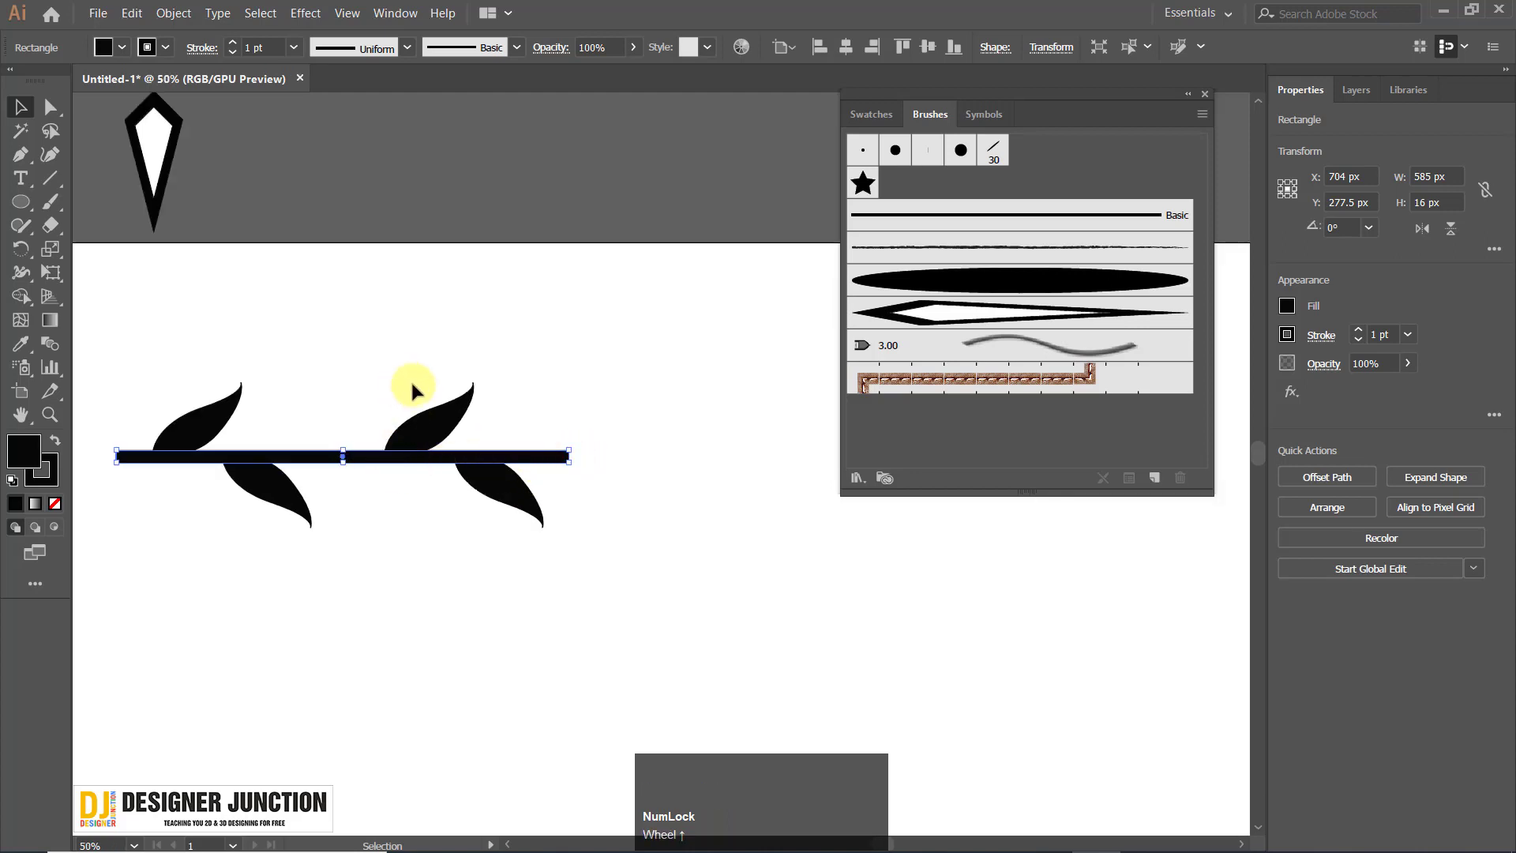
Select the first leaf pair and move it slightly right along the bar.
left_click(387, 350)
left_click(247, 485, "shift")
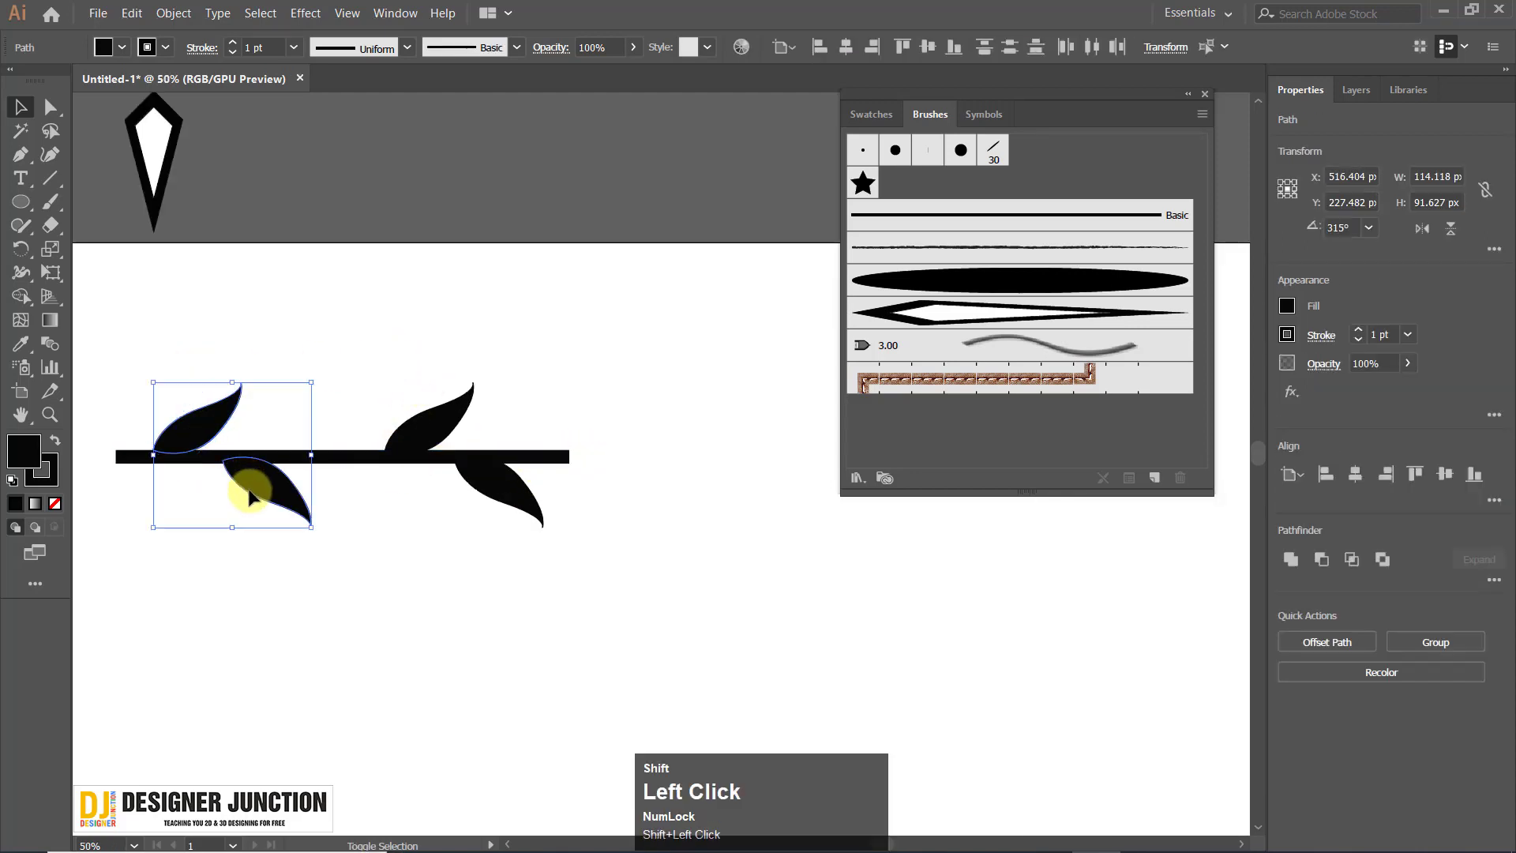
left_click_drag(255, 476, 282, 477)
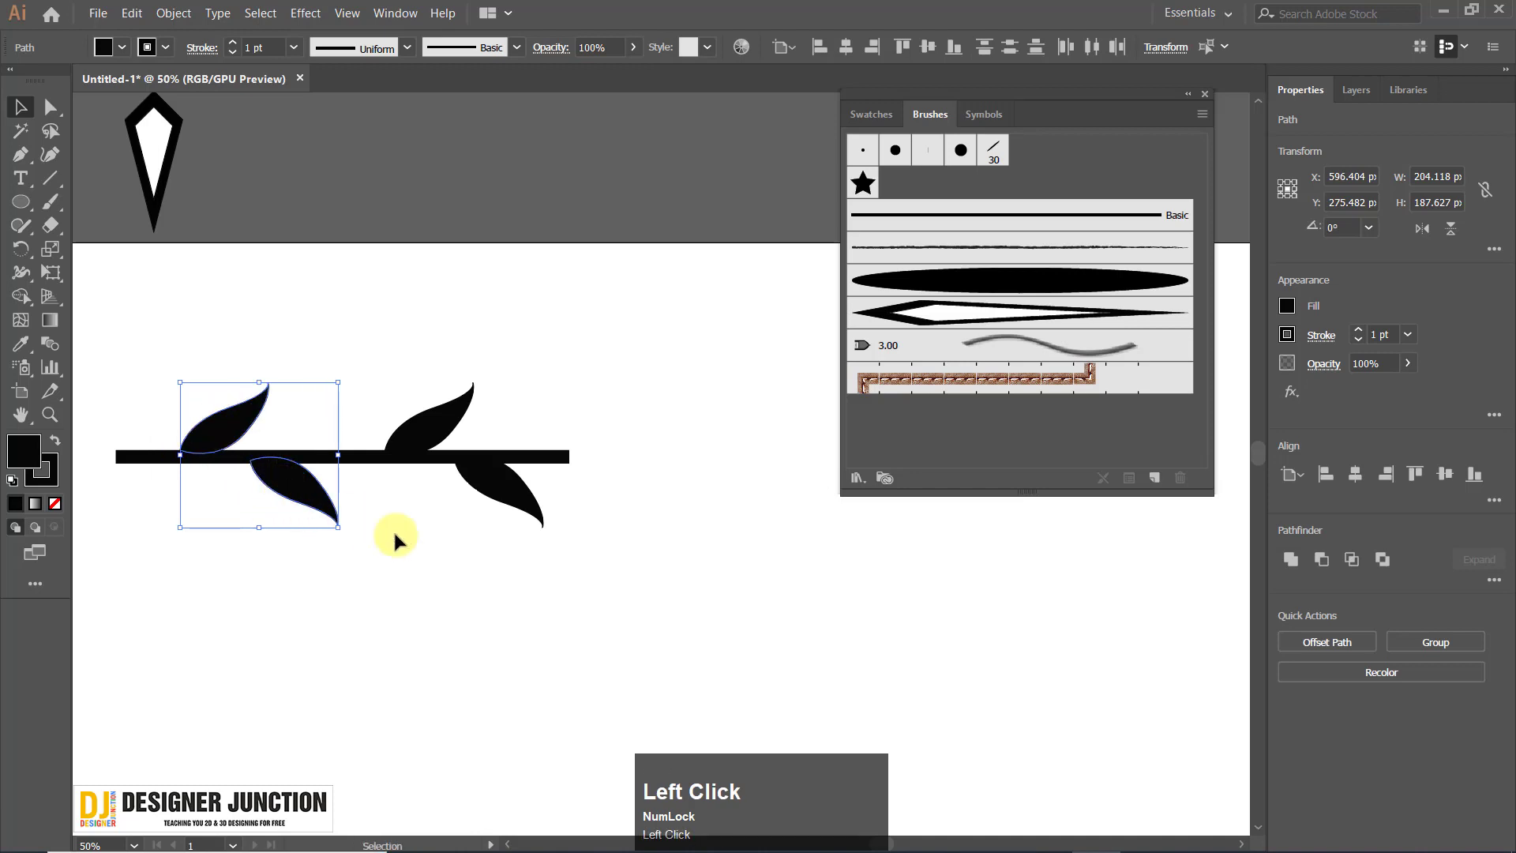
left_click(513, 527)
Shorten the bar from its left end to 564 px wide.
left_click(197, 457)
scroll(73, 451, "up", 4)
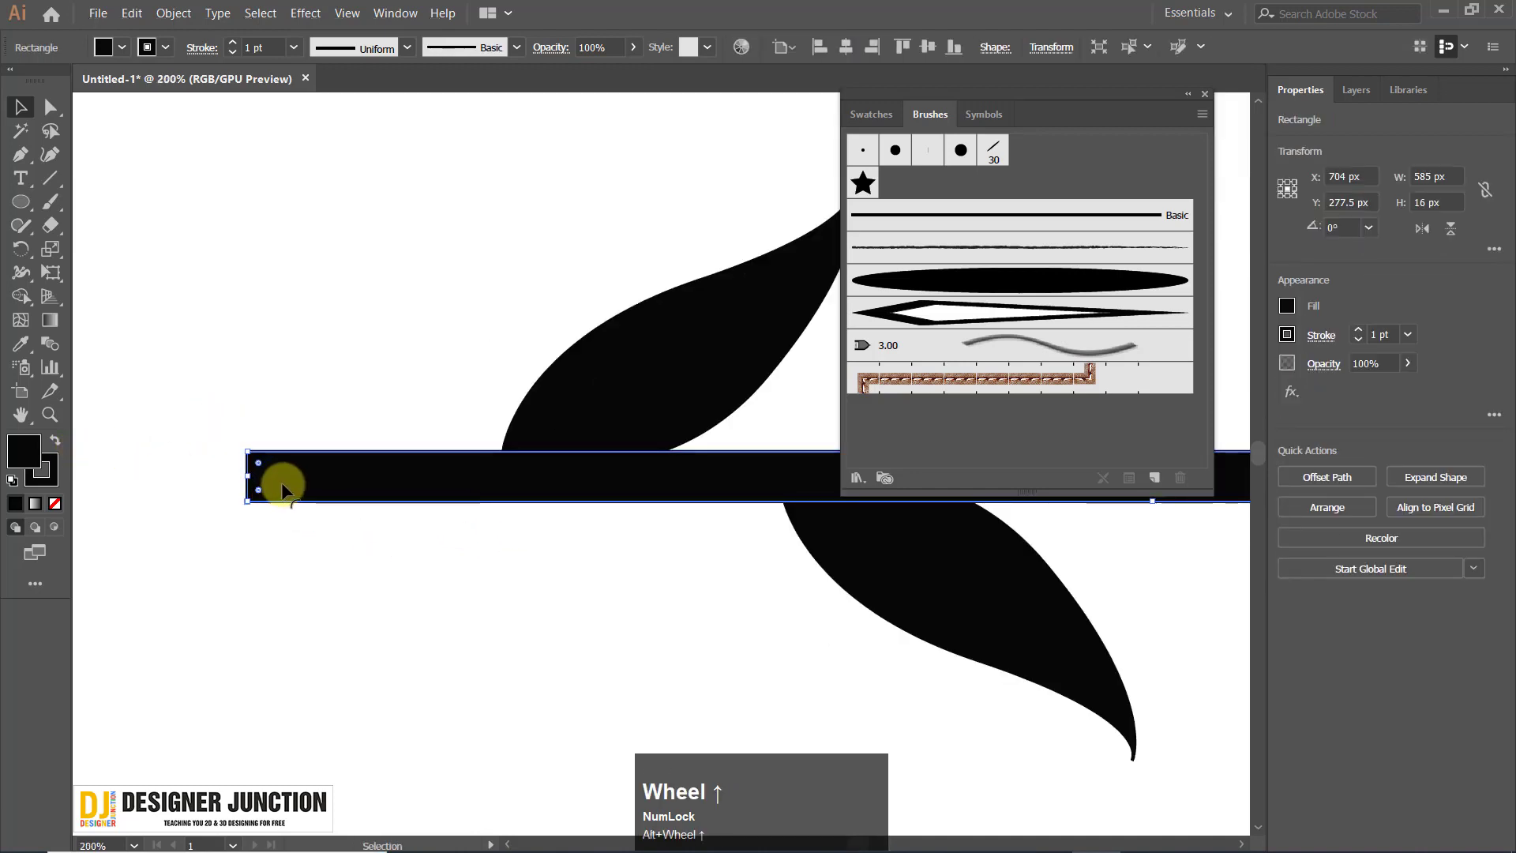
left_click_drag(247, 477, 835, 681)
Scale the whole branch motif to about 305 by 101 px above the artboard beside the diamond shape, and group it.
scroll(385, 564, "down", 5)
left_click(480, 619)
left_click_drag(684, 514, 589, 480)
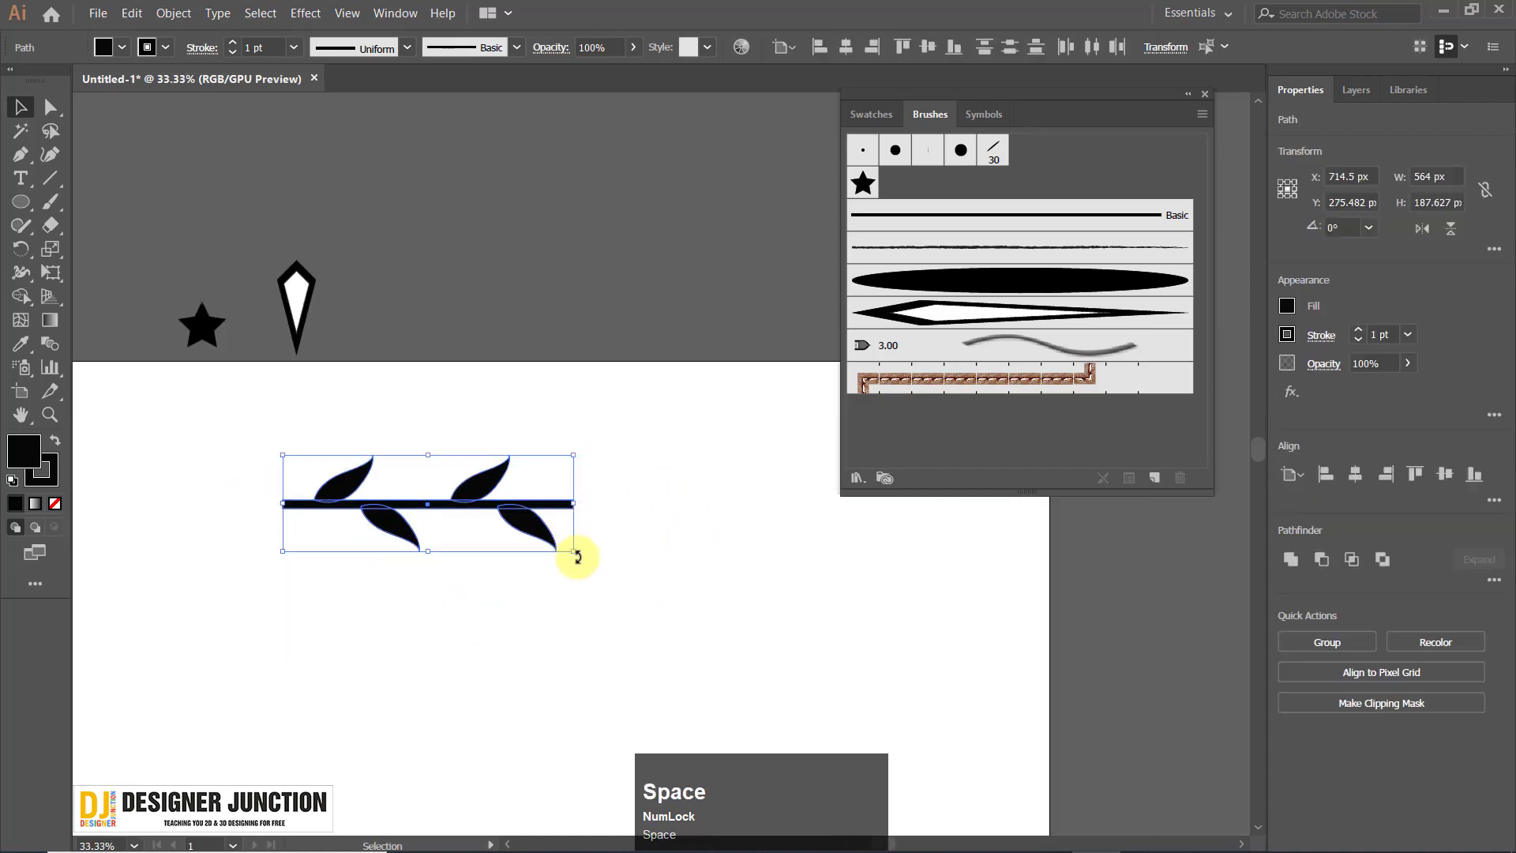
mouse_move(577, 557)
left_mouse_down()
mouse_move(542, 519)
mouse_move(440, 506)
mouse_move(387, 442)
mouse_move(395, 328)
mouse_move(461, 316)
mouse_move(983, 423)
left_mouse_up()
key("ctrl+g")
Create a new Art Brush from the grouped branch motif, keeping the default art brush options.
left_click(1198, 384)
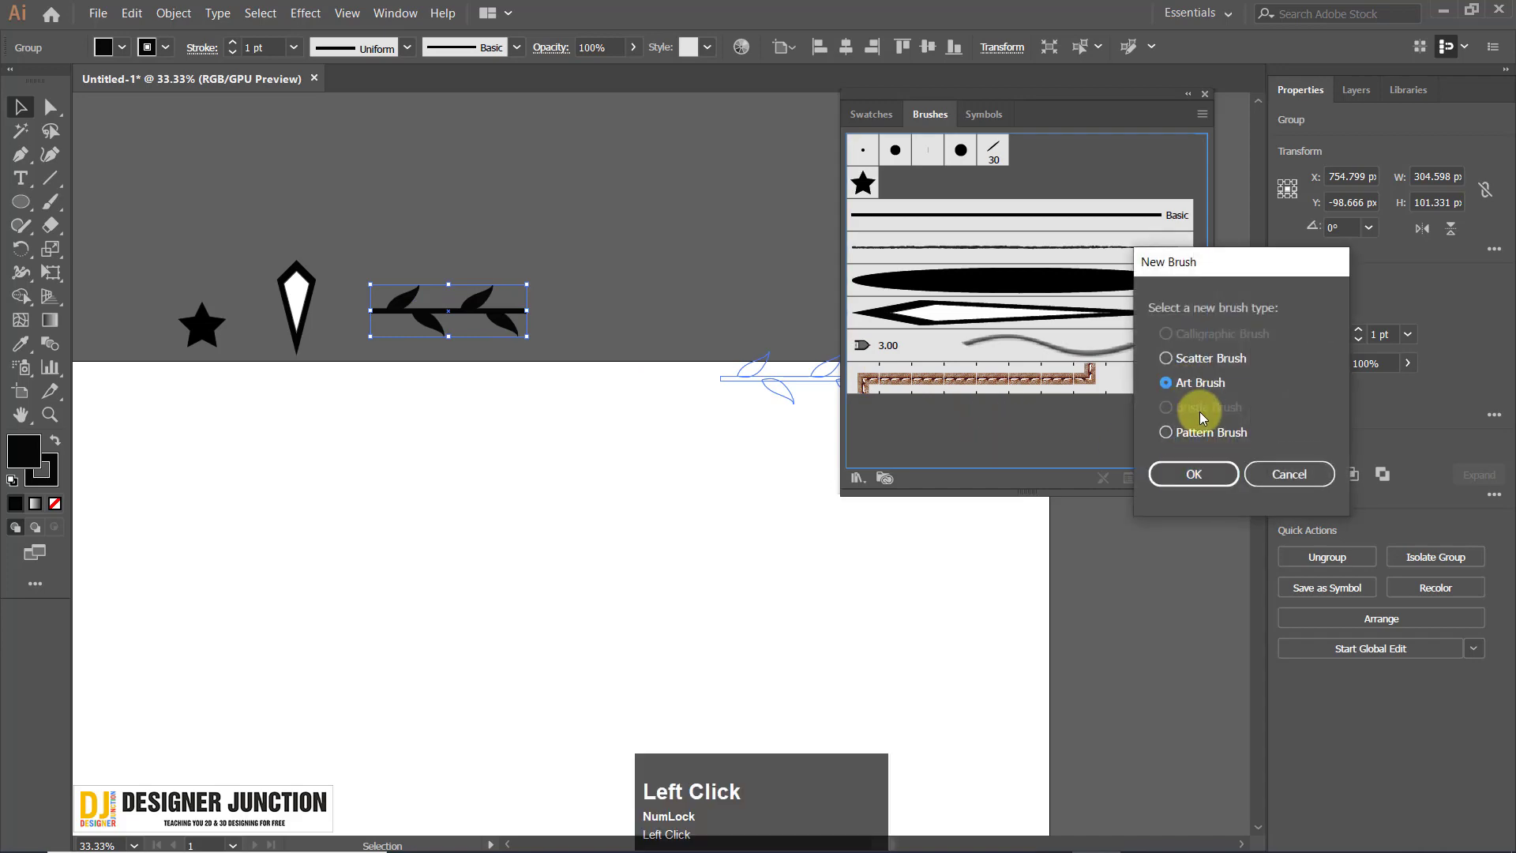
left_click(1194, 474)
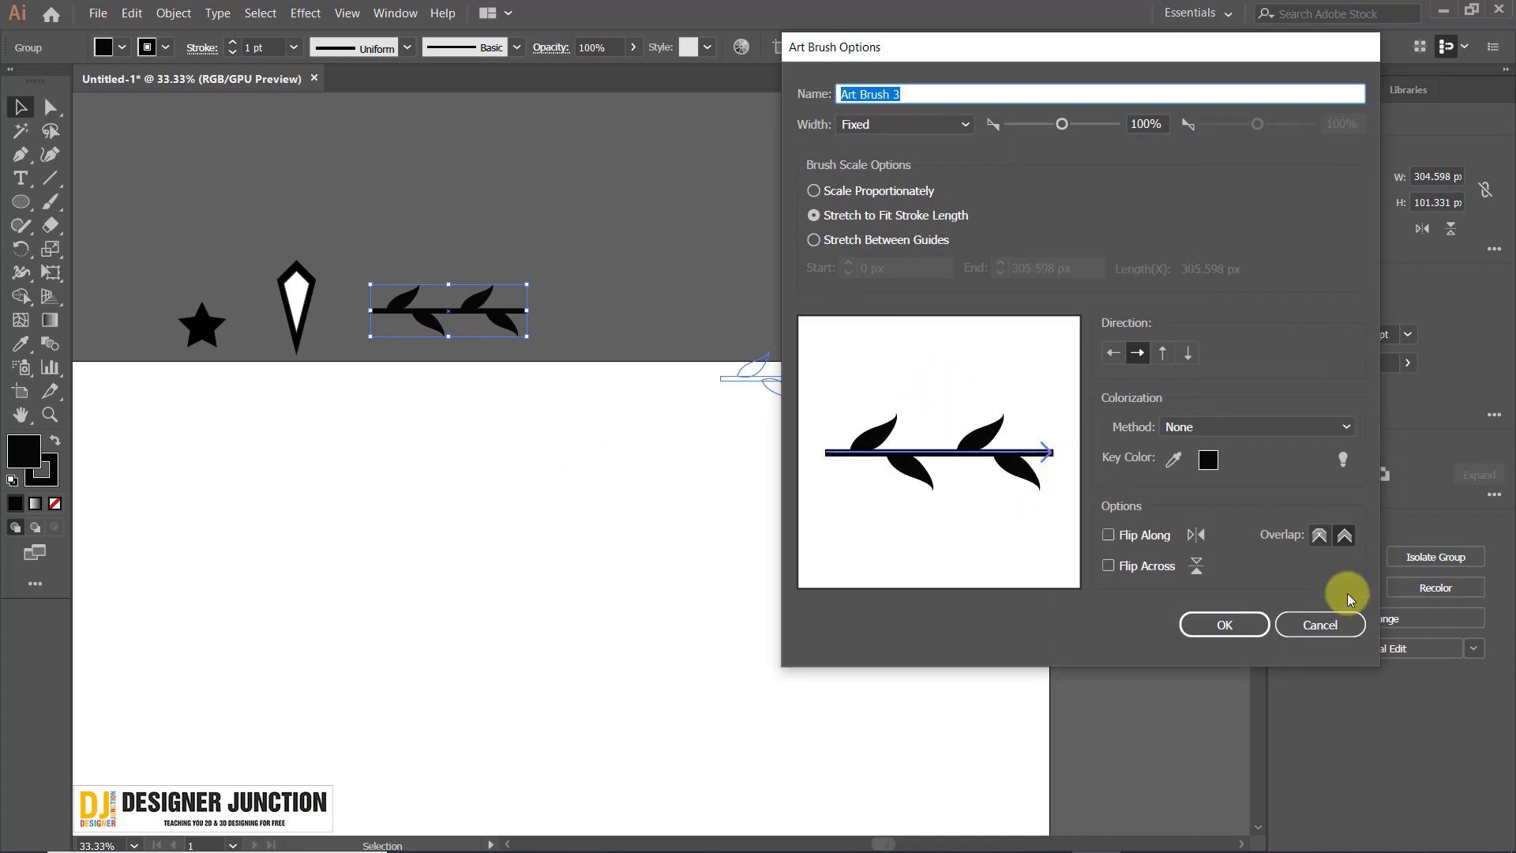
left_click(1224, 624)
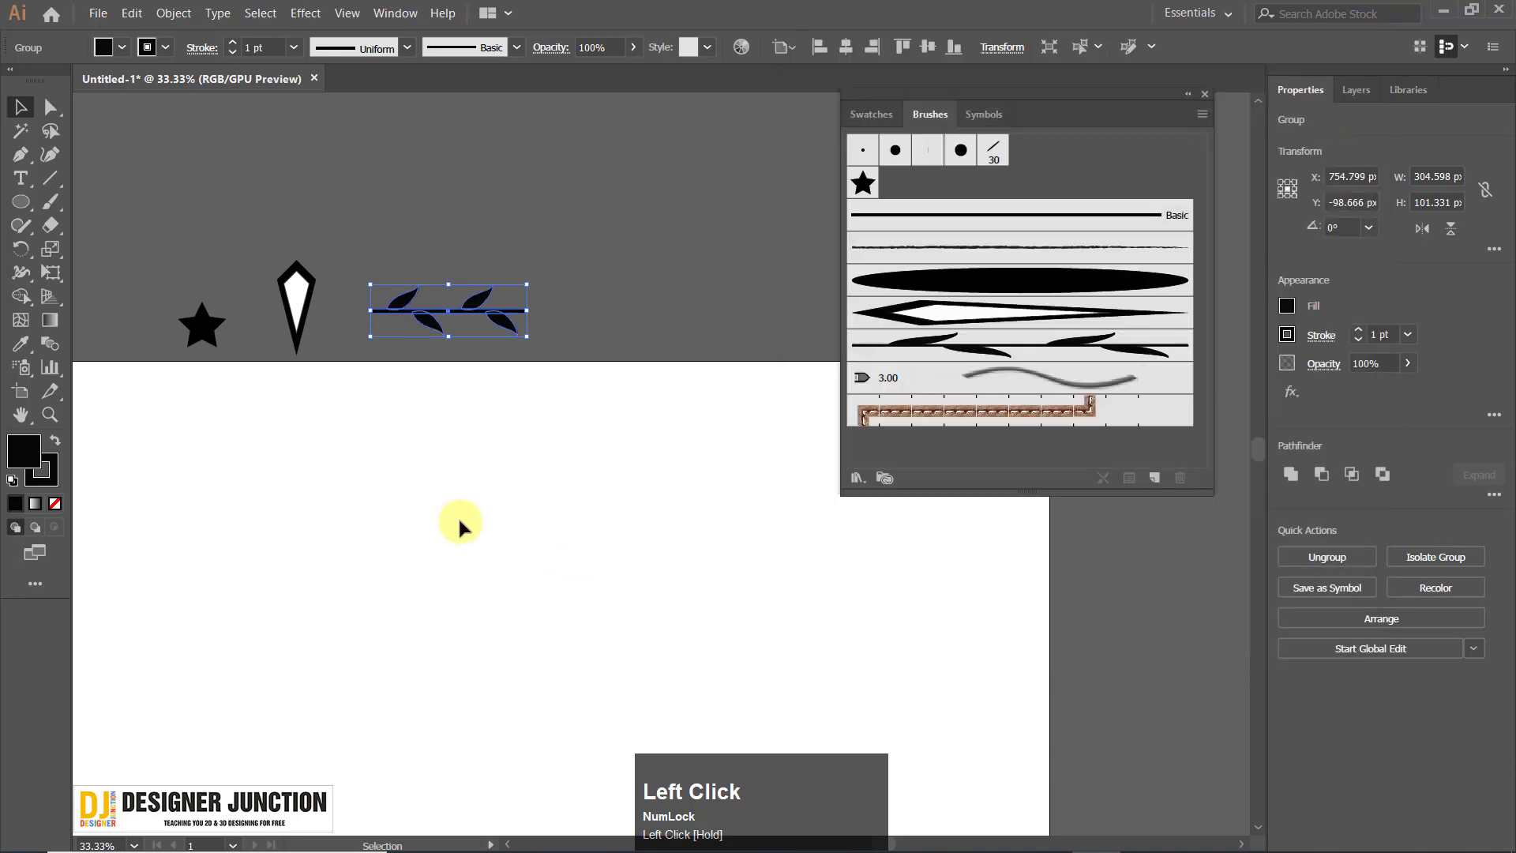
Paint three short curved test strokes on the artboard with the new leafy branch brush, and undo them.
scroll(387, 466, "down", 1)
scroll(373, 468, "up", 1)
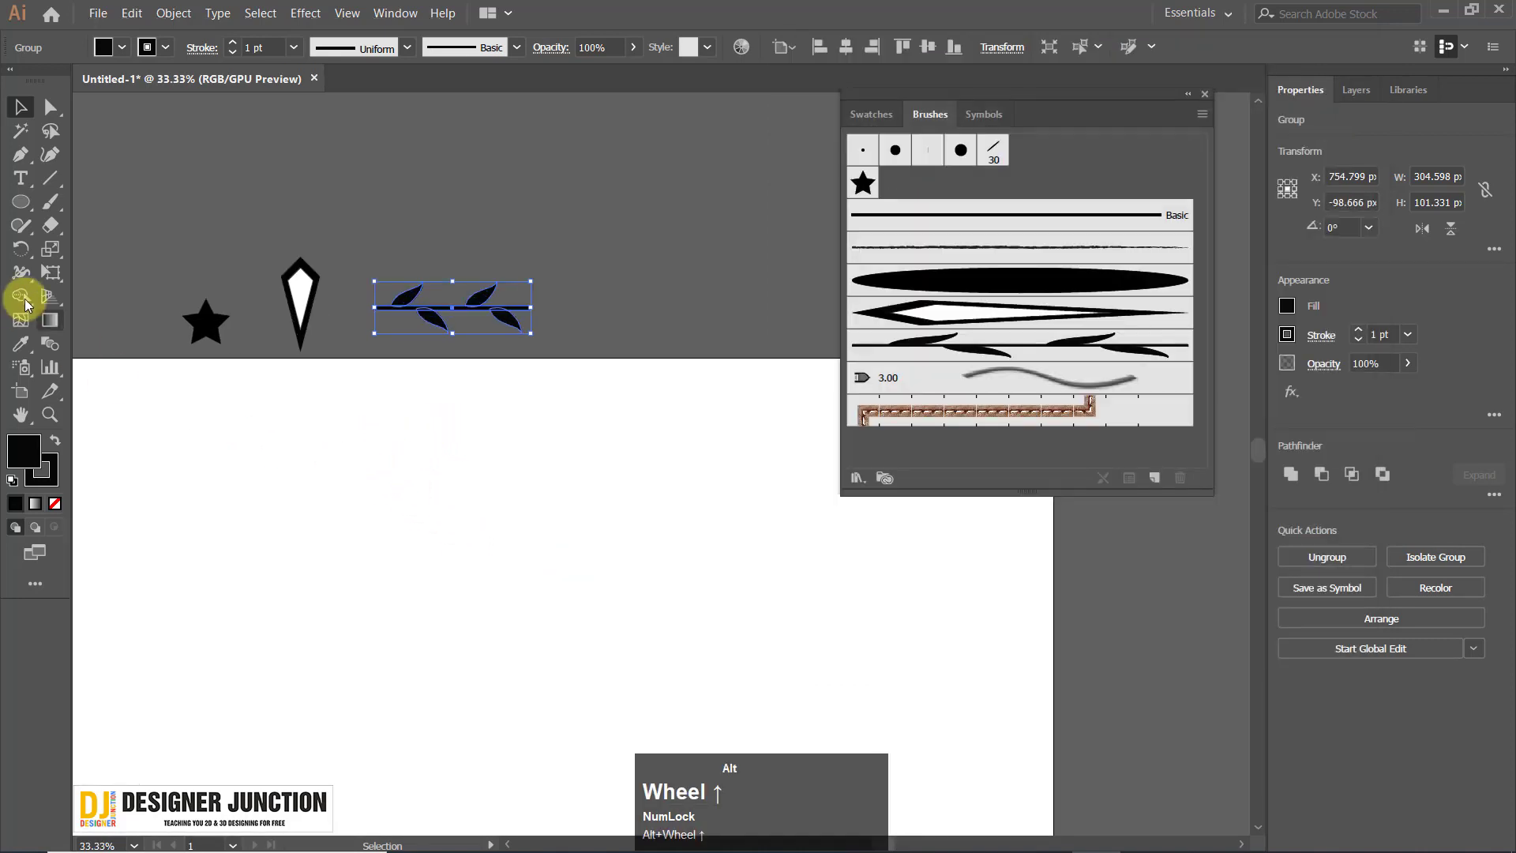
left_click(49, 203)
key("space")
left_click_drag(558, 547, 549, 401)
mouse_move(281, 428)
left_mouse_down()
mouse_move(310, 384)
mouse_move(455, 467)
left_mouse_up()
left_click_drag(687, 638, 707, 408)
left_click_drag(510, 540, 544, 401)
left_click_drag(610, 589, 653, 462)
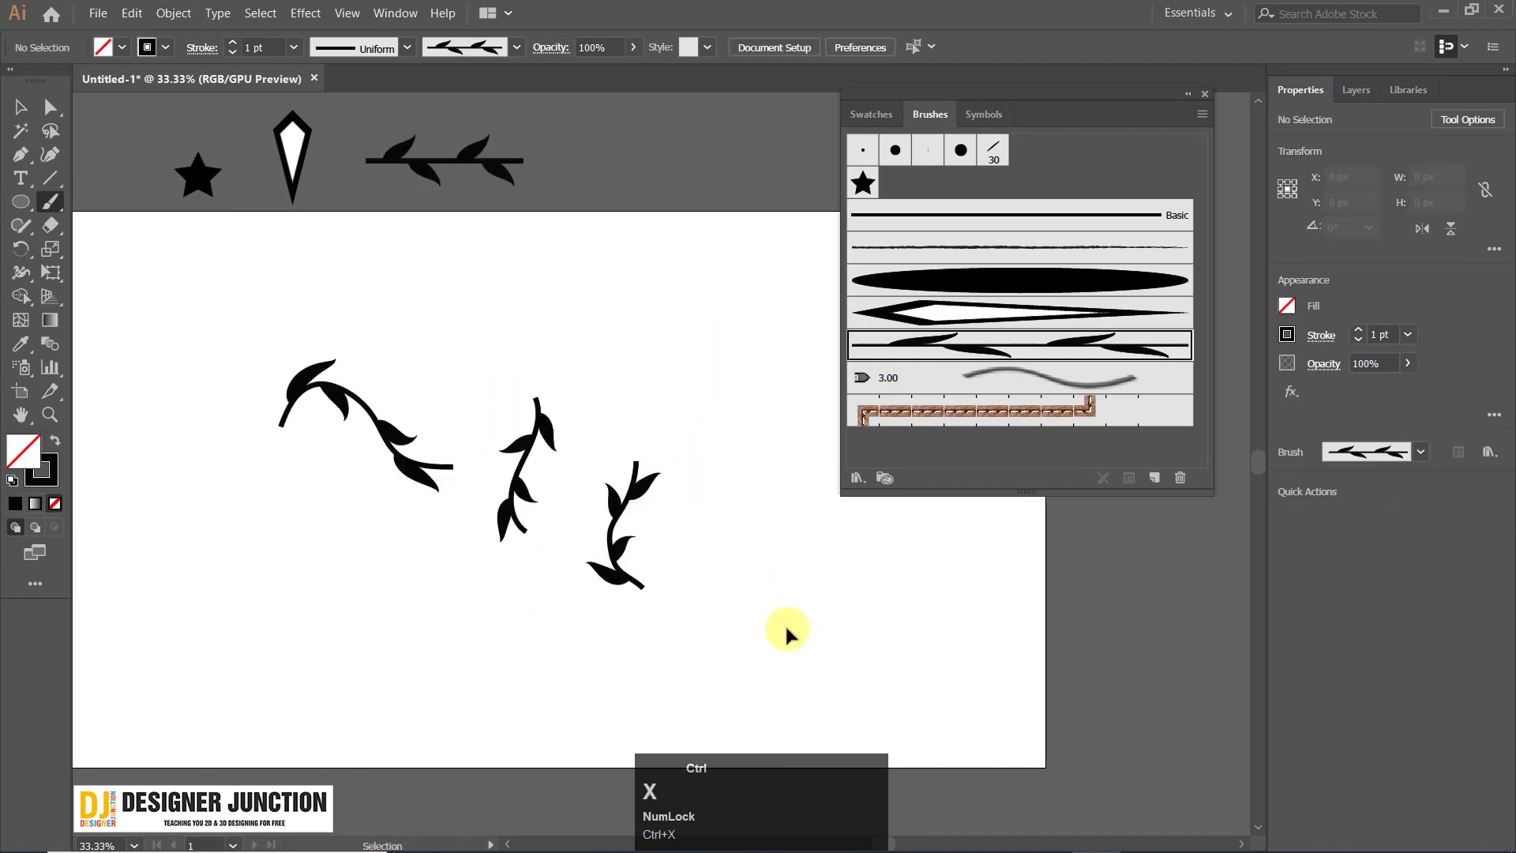
key("ctrl+z")
key("ctrl+z")
key("ctrl+z")
Try two long wavy strokes across the artboard with the branch brush, undoing each one.
mouse_move(168, 548)
left_mouse_down()
mouse_move(163, 508)
mouse_move(656, 435)
left_mouse_up()
key("ctrl+z")
mouse_move(245, 521)
left_mouse_down()
mouse_move(689, 355)
mouse_move(686, 341)
left_mouse_up()
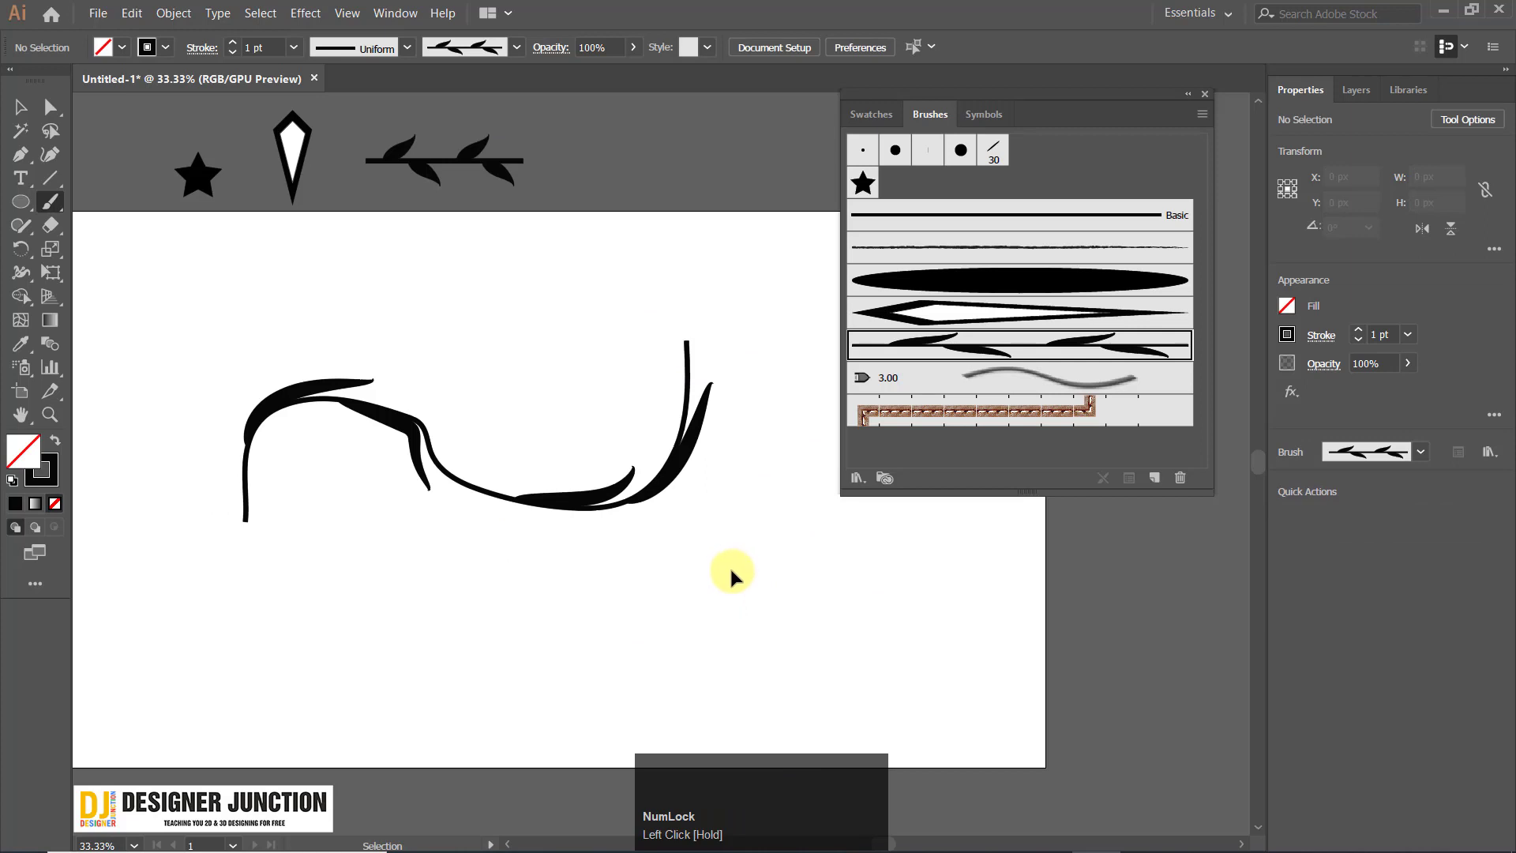
key("ctrl+z")
Paint three upright, curved branch strokes side by side on the artboard, and undo all three.
left_click_drag(418, 574, 446, 442)
left_click_drag(551, 563, 614, 406)
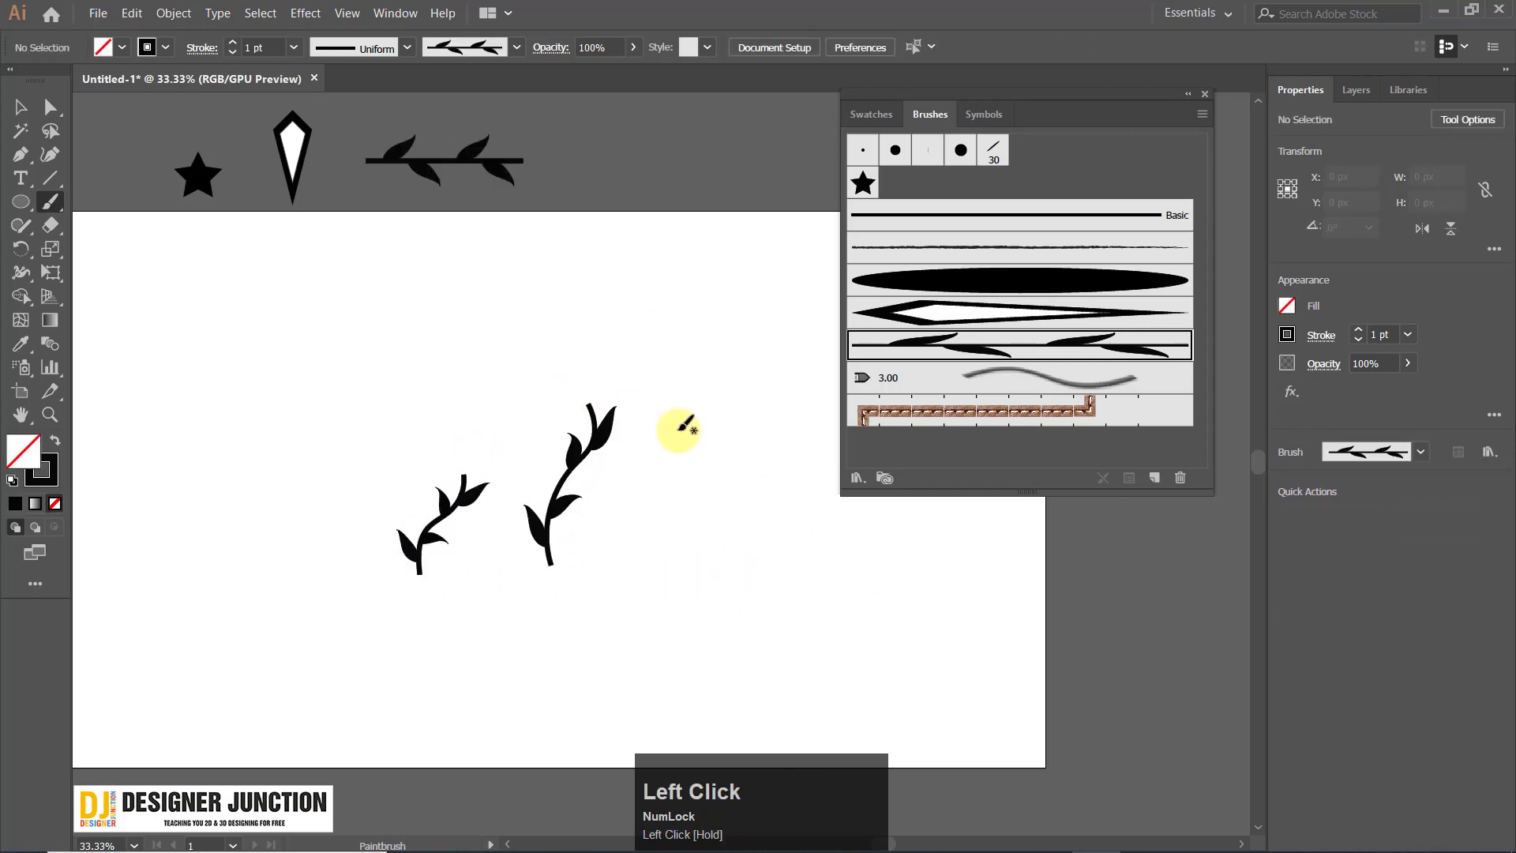
mouse_move(699, 330)
left_mouse_down()
mouse_move(712, 350)
mouse_move(698, 514)
left_mouse_up()
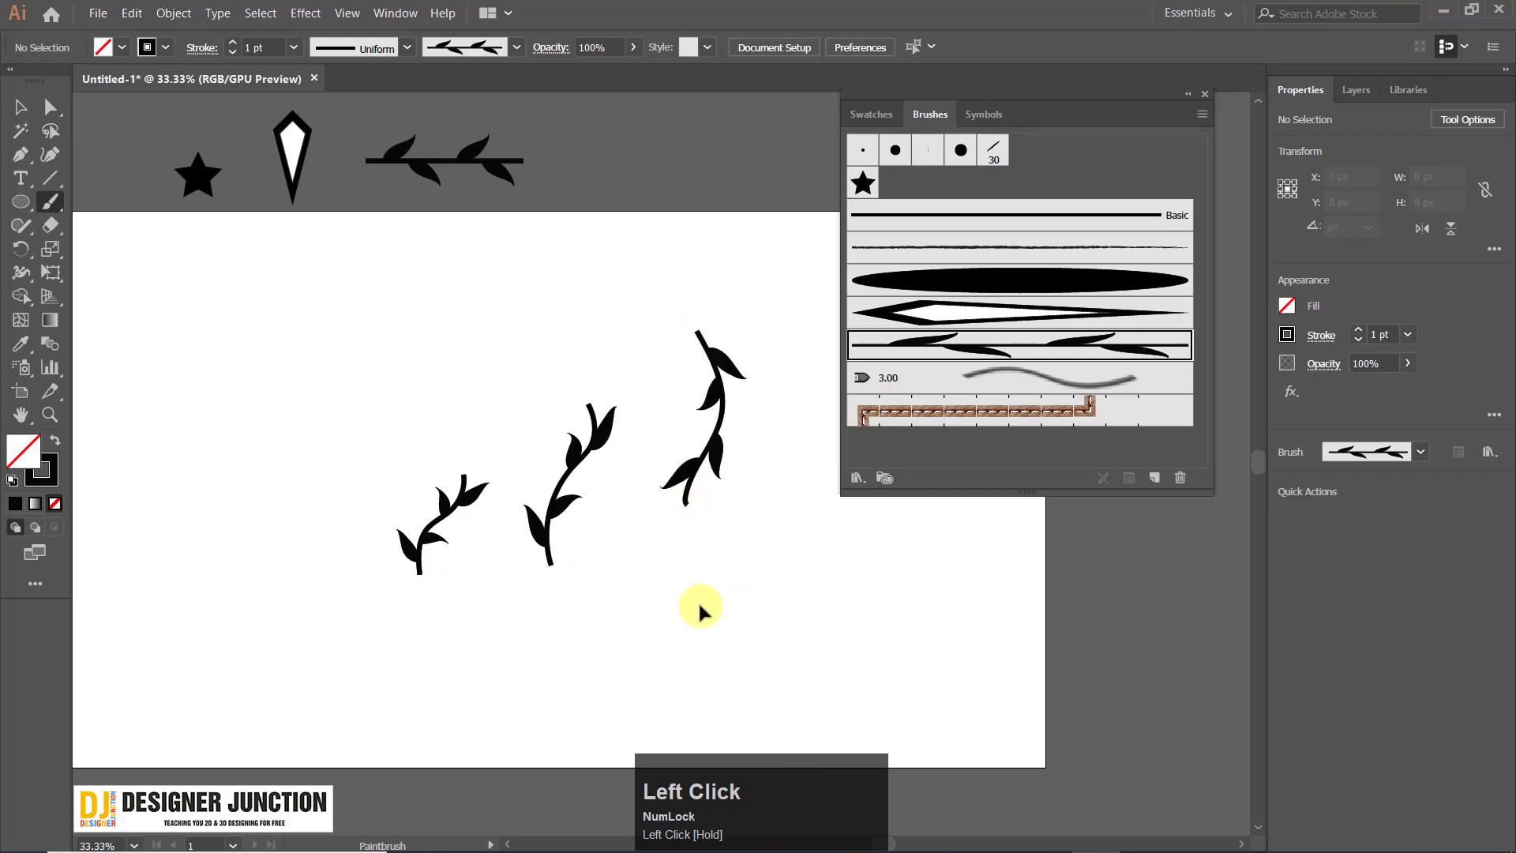
key("ctrl+z")
key("ctrl+z")
key("ctrl+z")
Paint an arched branch stroke and another stroke below it, and undo both.
mouse_move(384, 550)
left_mouse_down()
mouse_move(455, 435)
mouse_move(597, 412)
left_mouse_up()
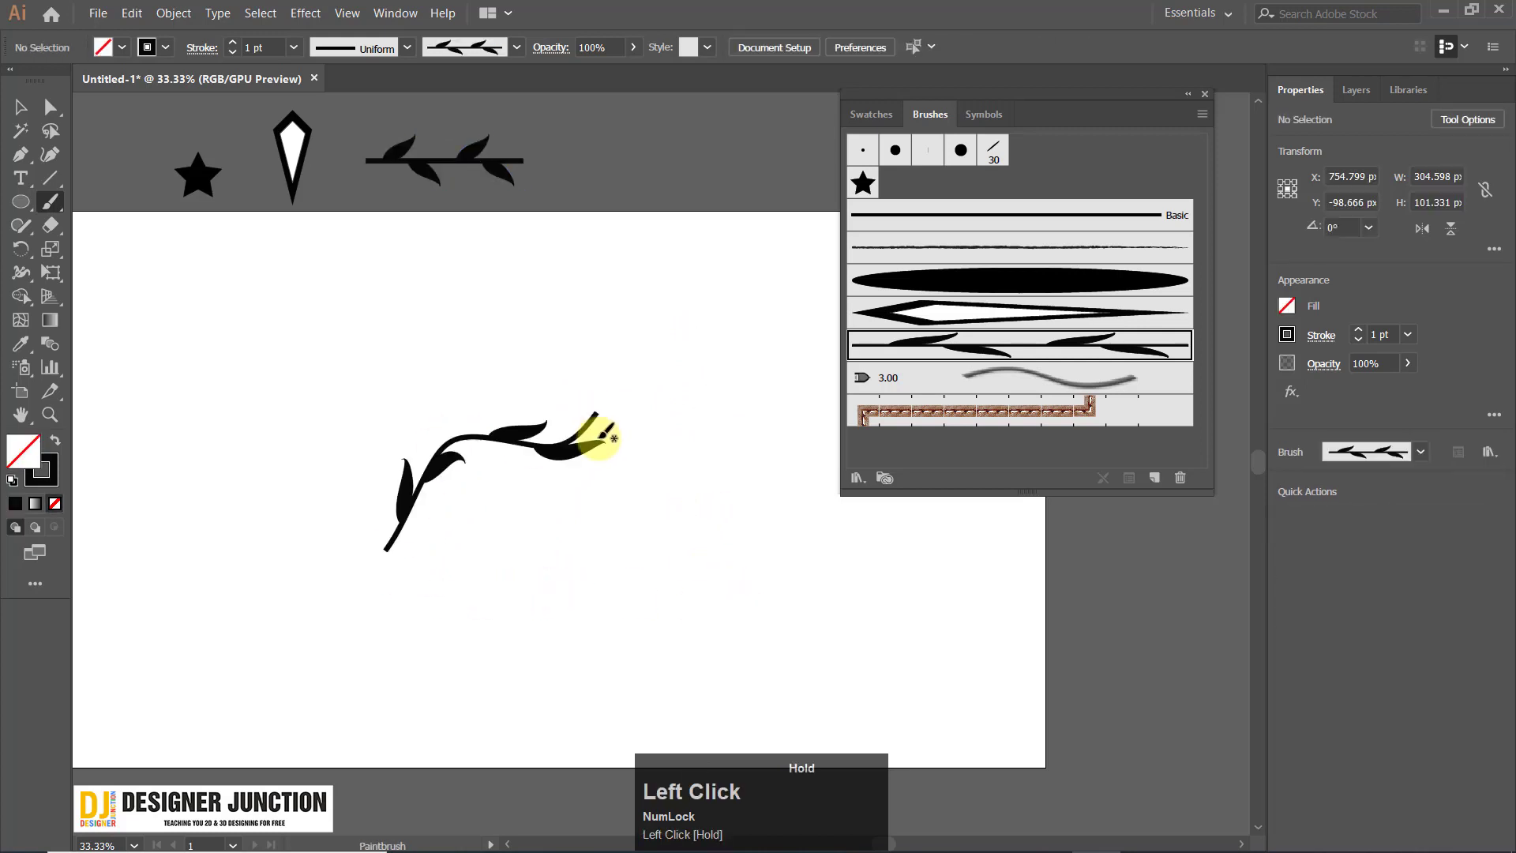
mouse_move(574, 592)
left_mouse_down()
mouse_move(676, 558)
mouse_move(714, 525)
left_mouse_up()
key("ctrl+z")
key("ctrl+z")
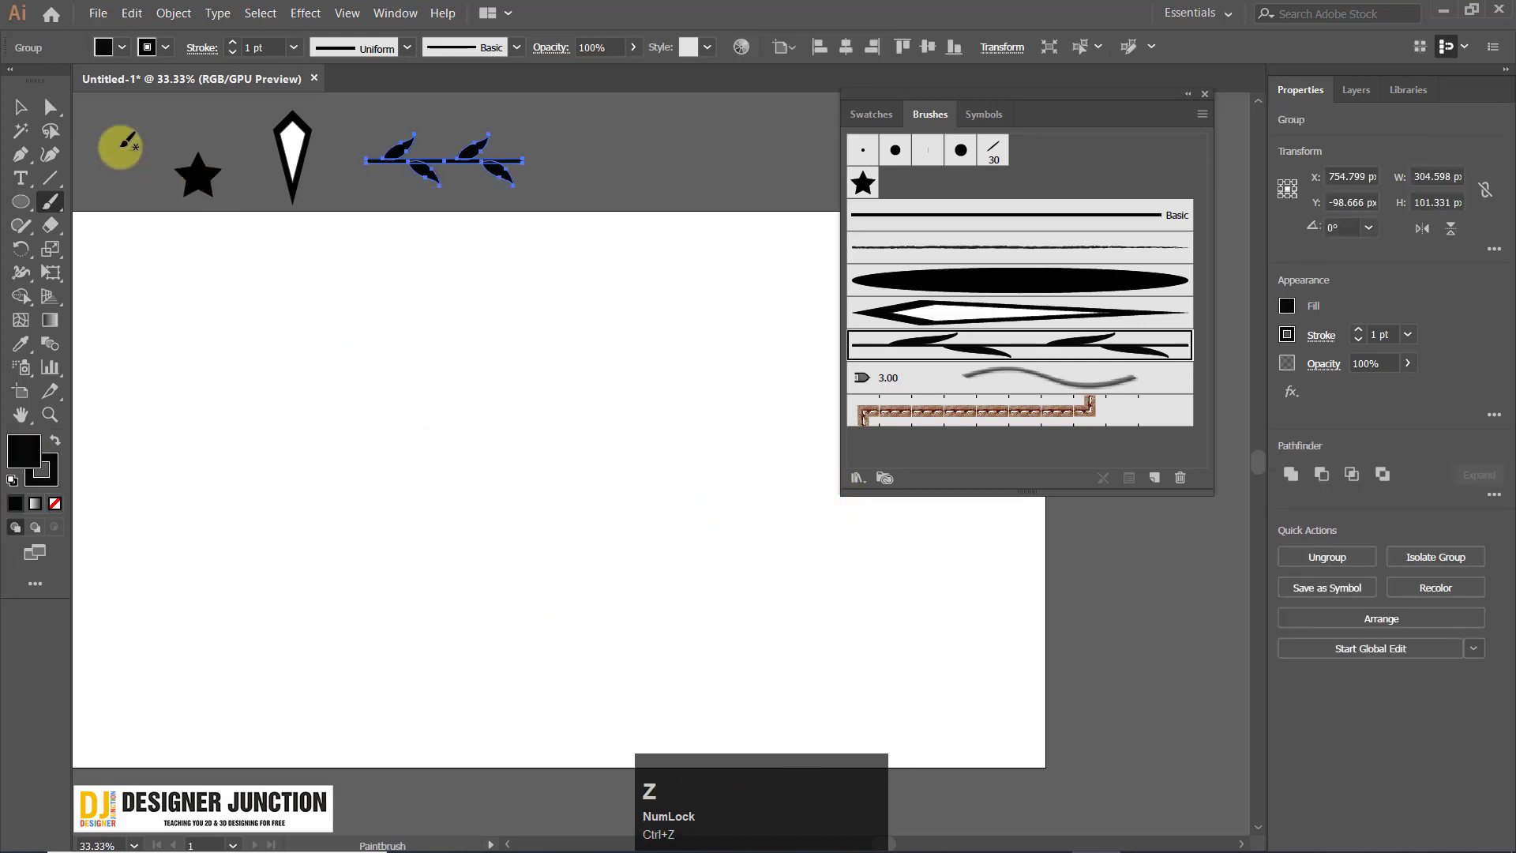
Draw a 310 px circle on the artboard, remove its fill, and apply the leafy branch brush to its outline.
right_click(21, 207)
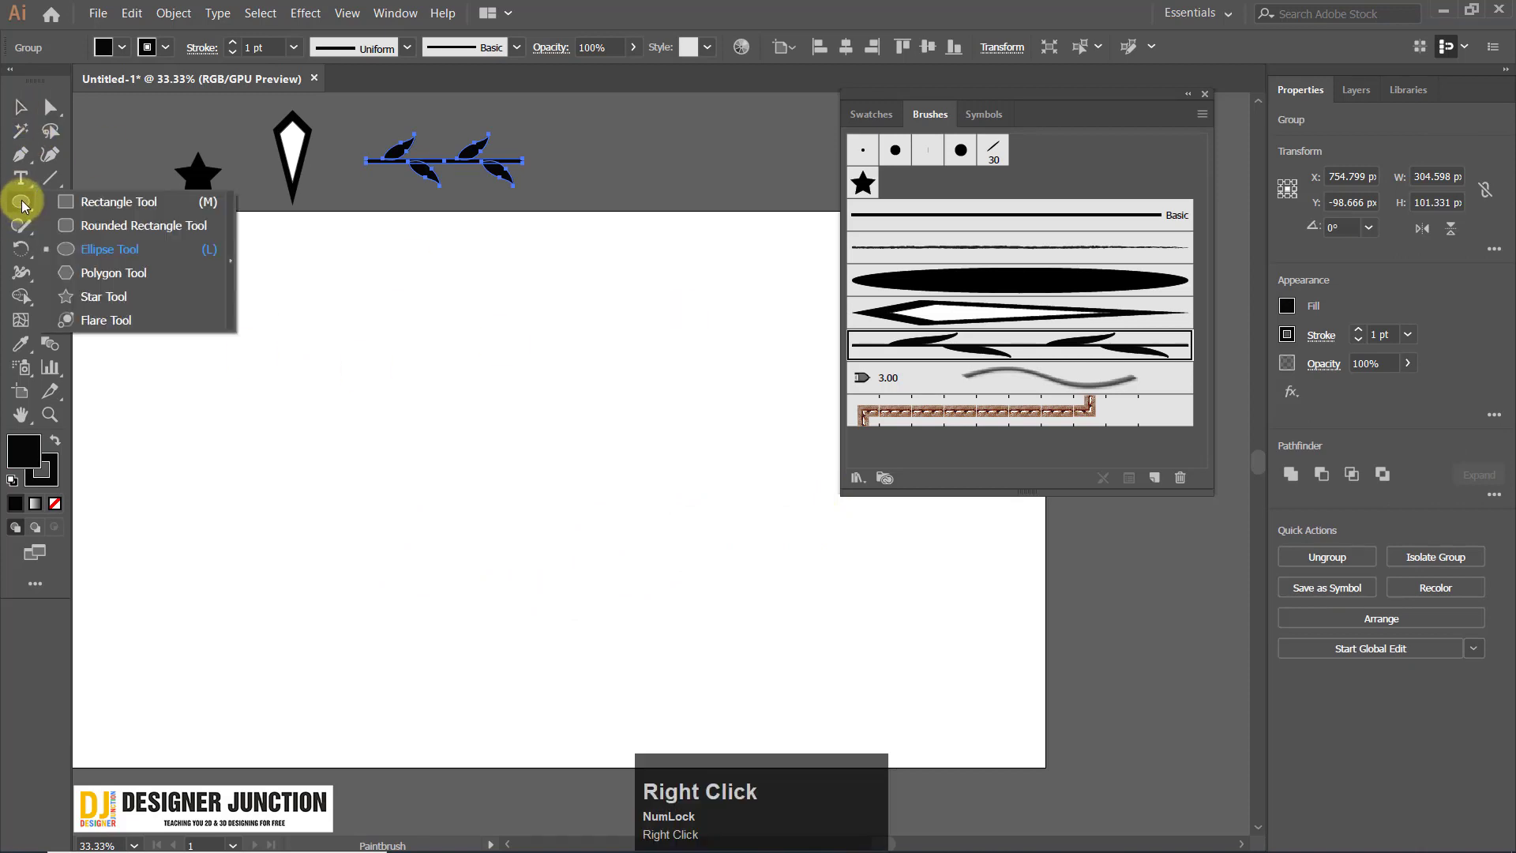
left_click(101, 250)
mouse_move(388, 398)
left_mouse_down()
mouse_move(524, 555)
mouse_move(550, 559)
left_mouse_up()
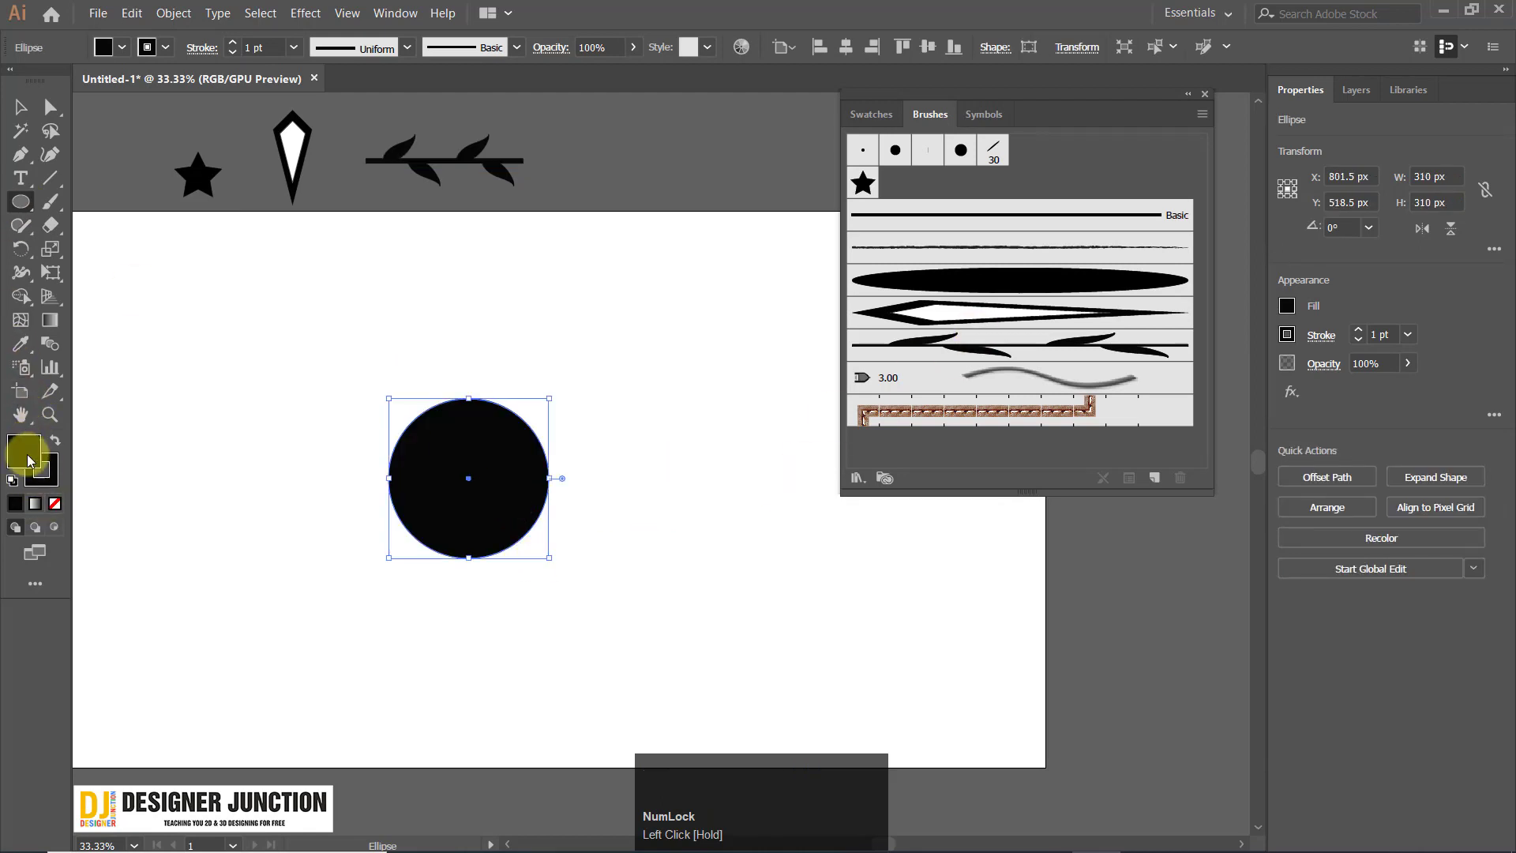
left_click(54, 503)
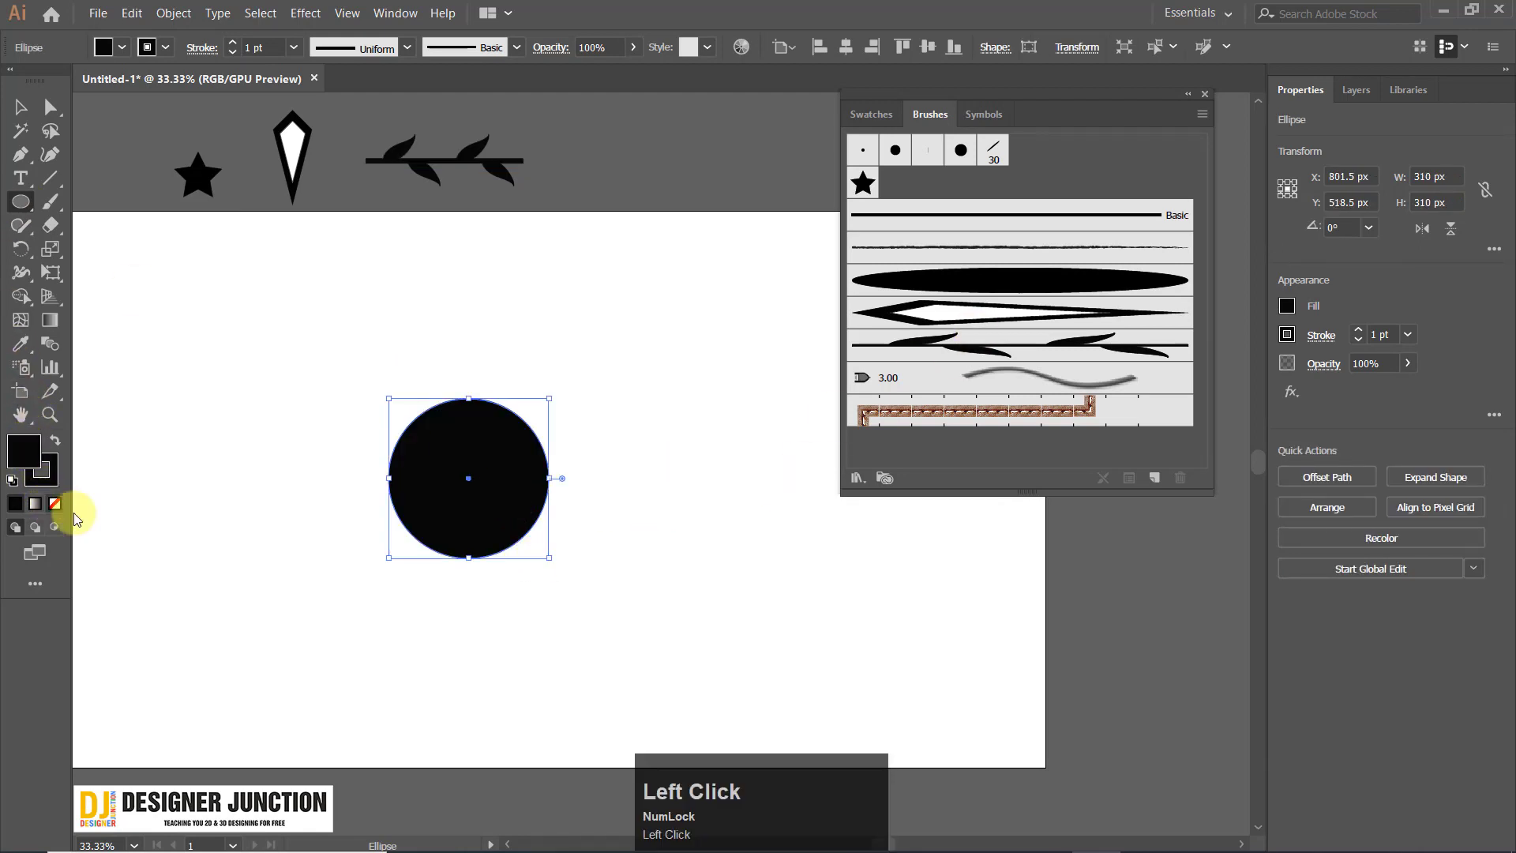
left_click(1039, 352)
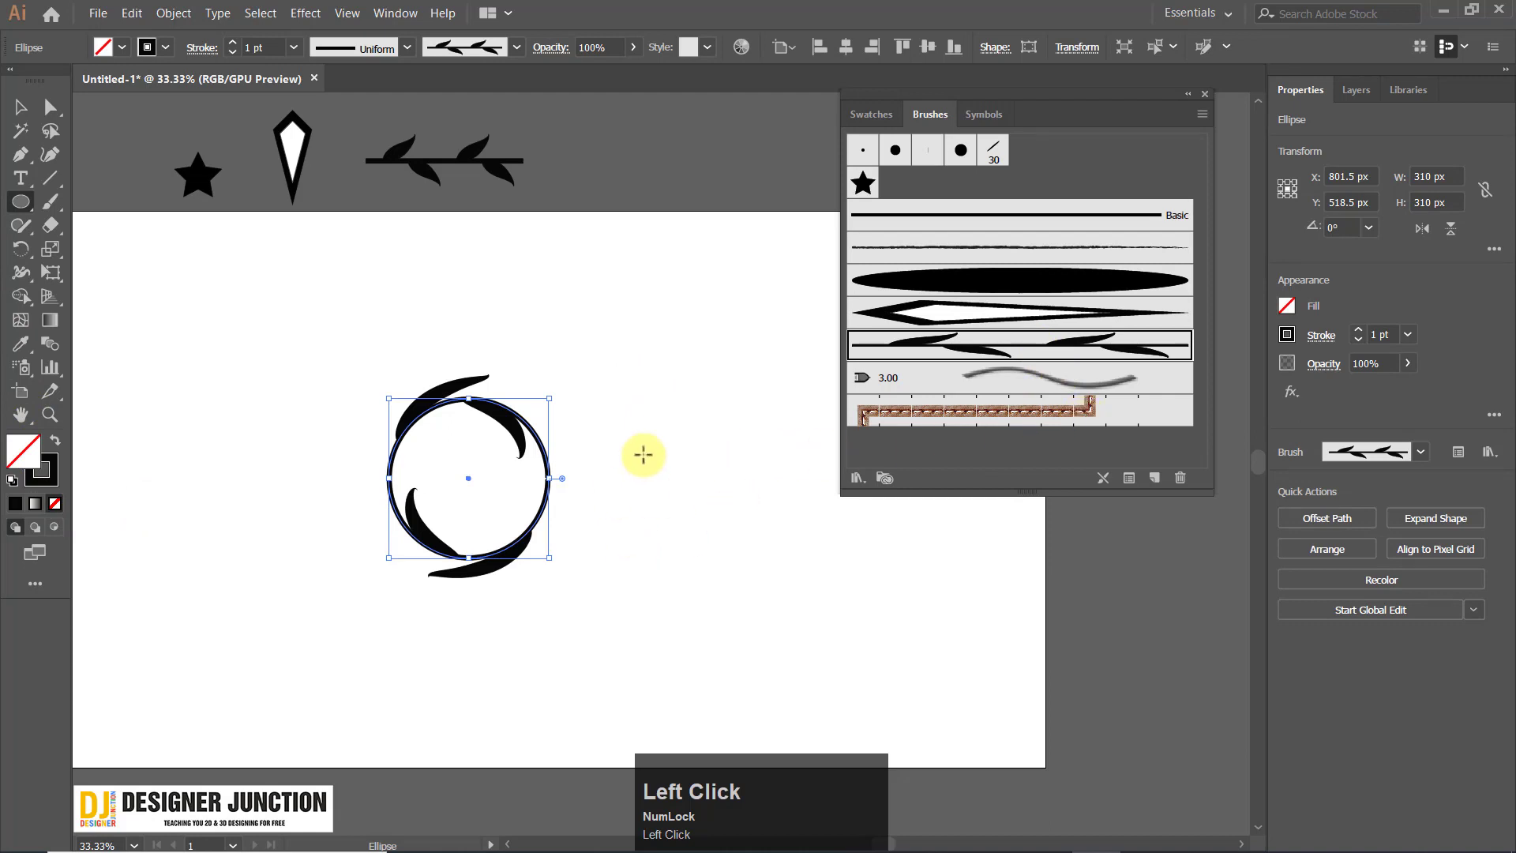
Try the solid oval and hollow diamond art brushes on the circle's outline, and reapply the leafy branch brush.
left_click(1042, 282)
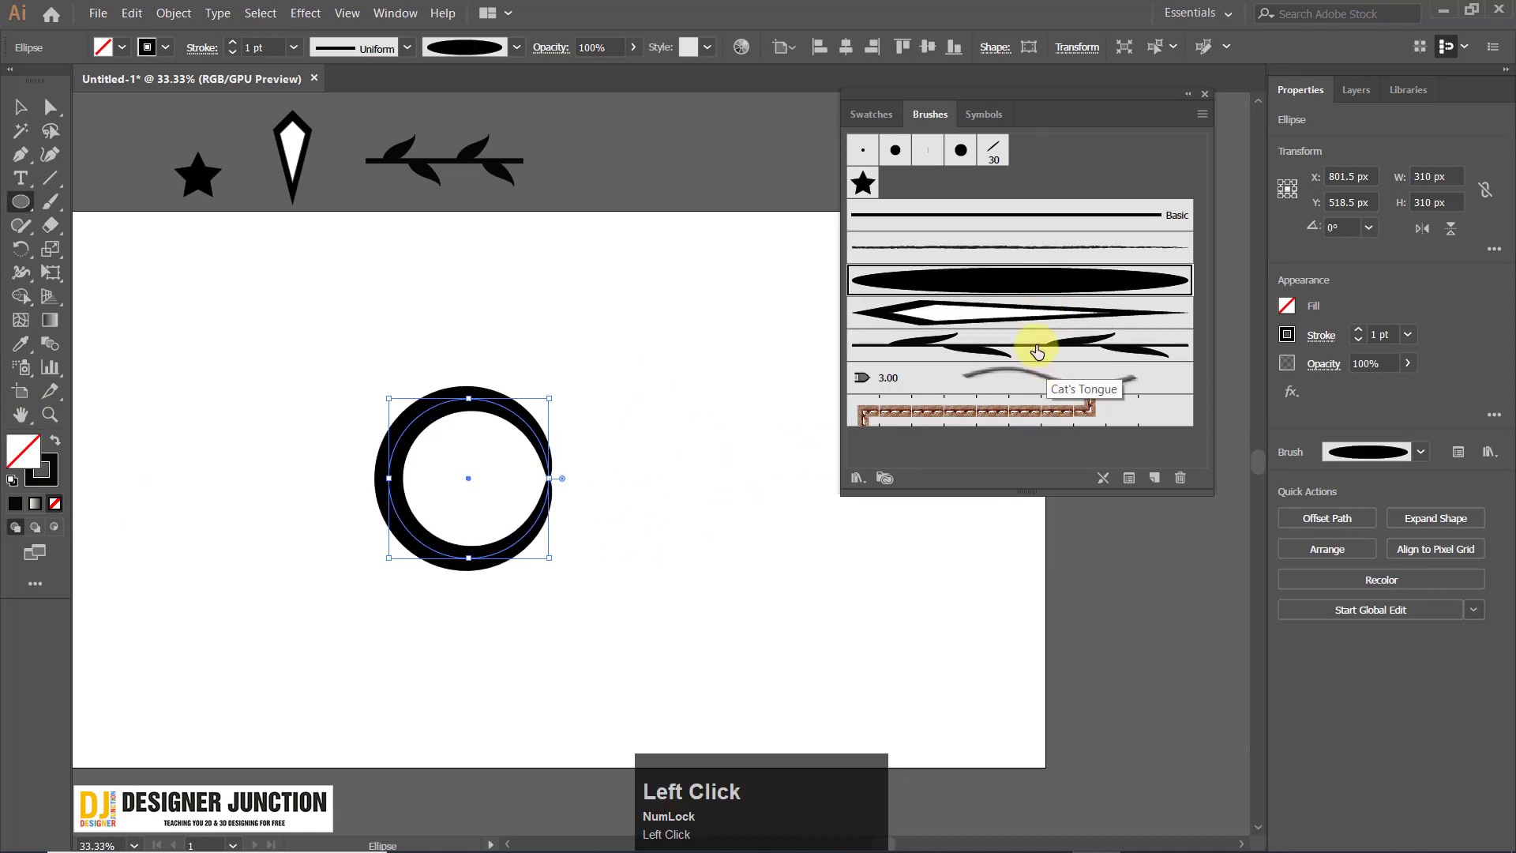
left_click(1029, 320)
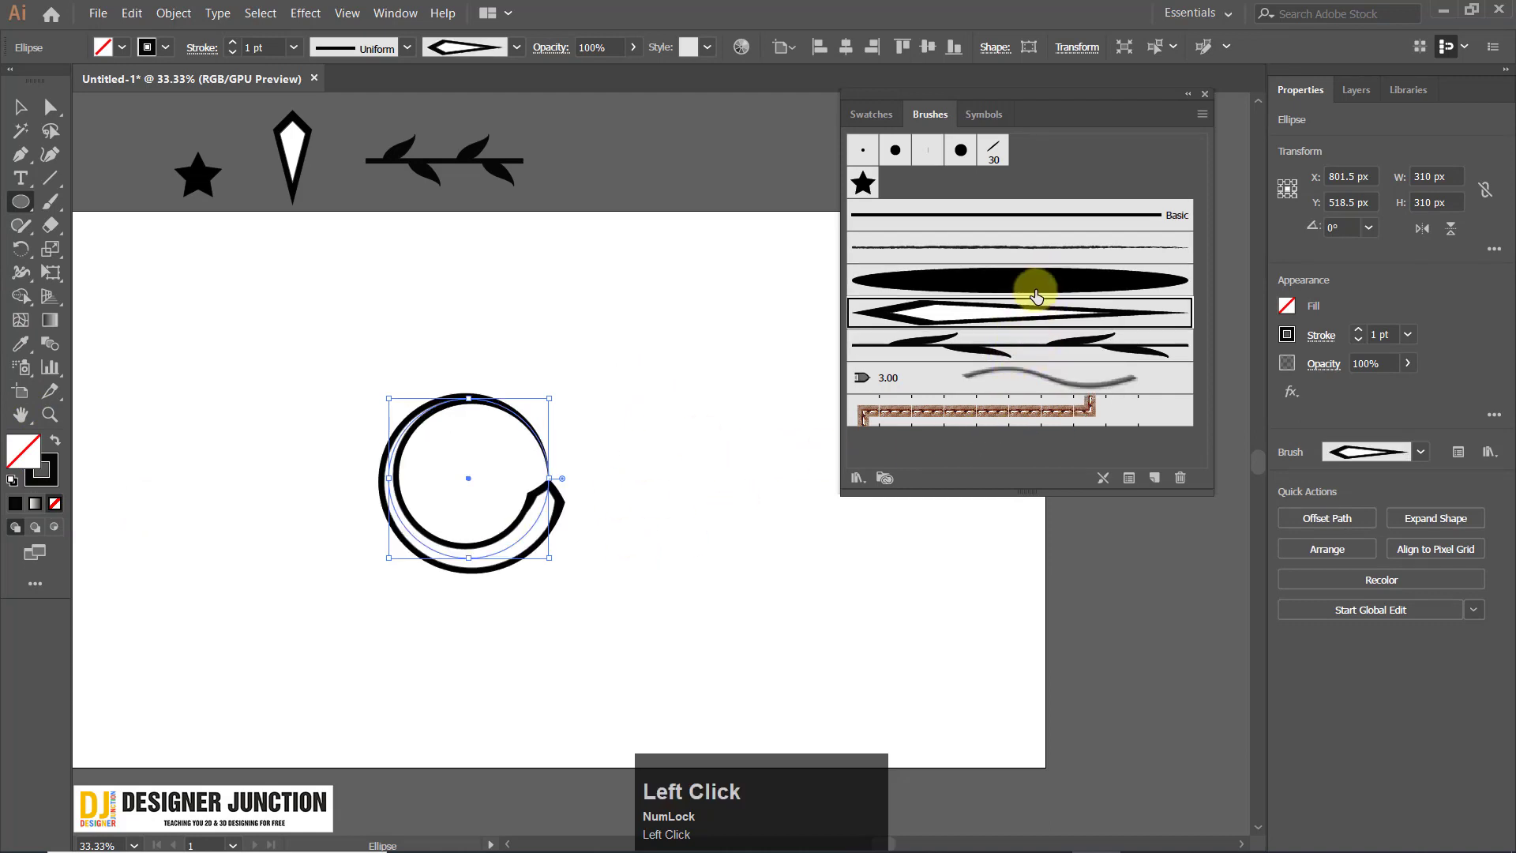
left_click(1037, 342)
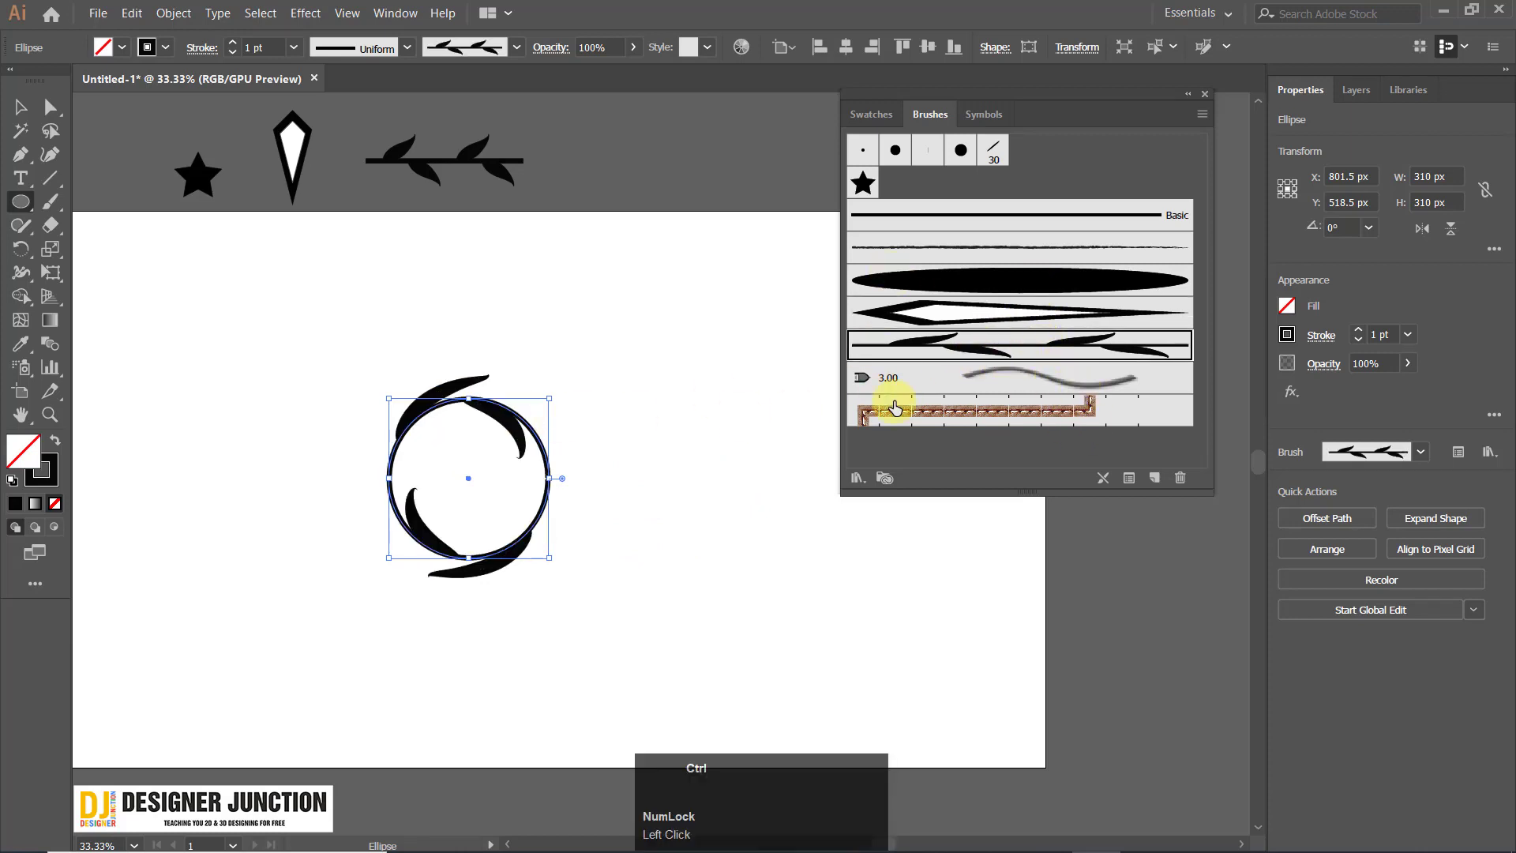
Rotate the branch-brushed circle by about 3° and delete it.
left_click(17, 106)
left_click_drag(551, 390, 523, 419)
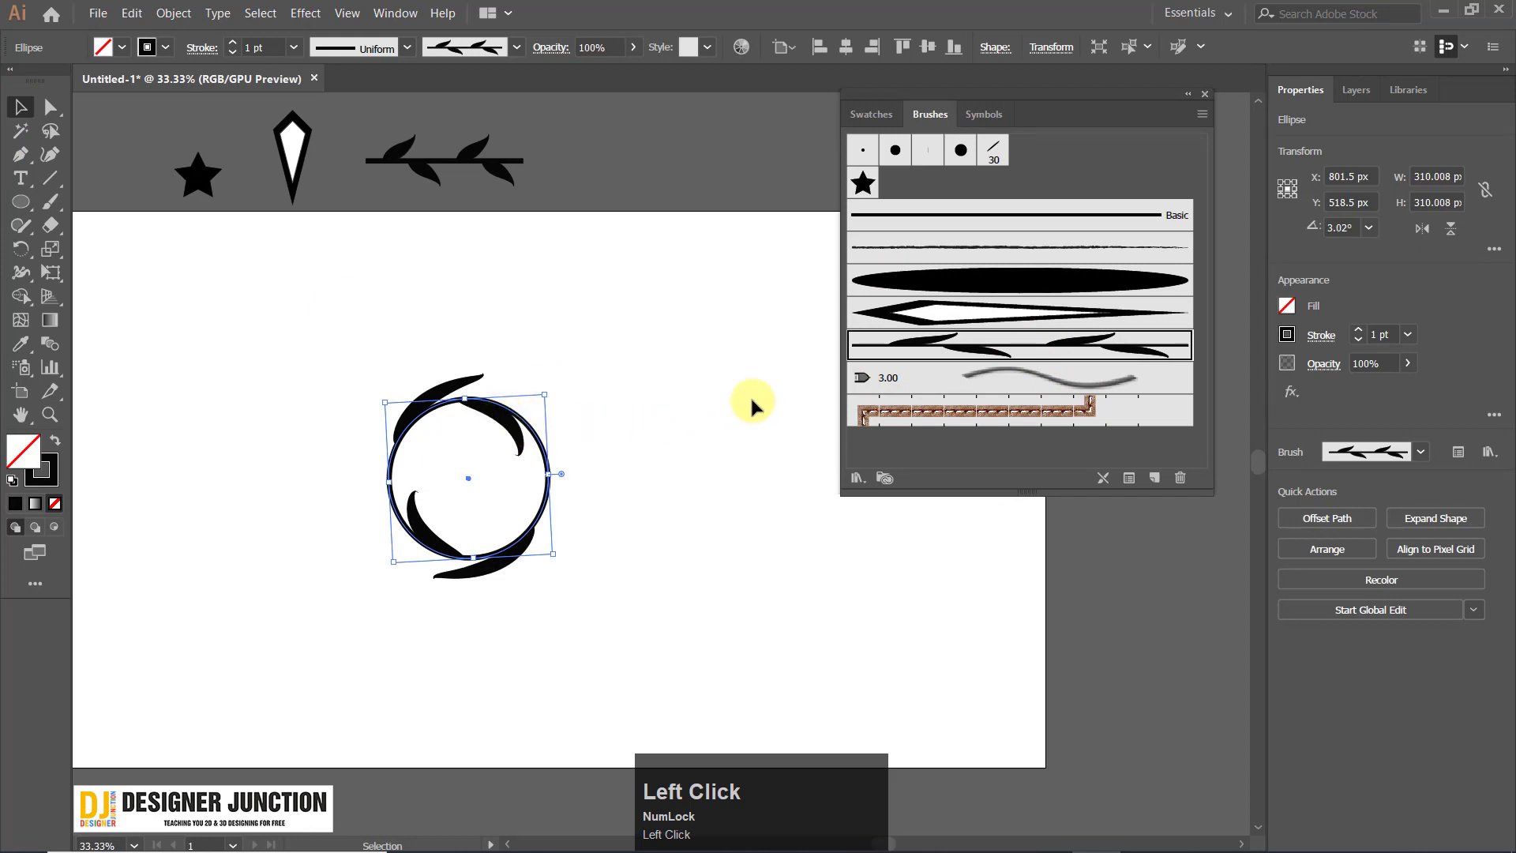
key("Delete")
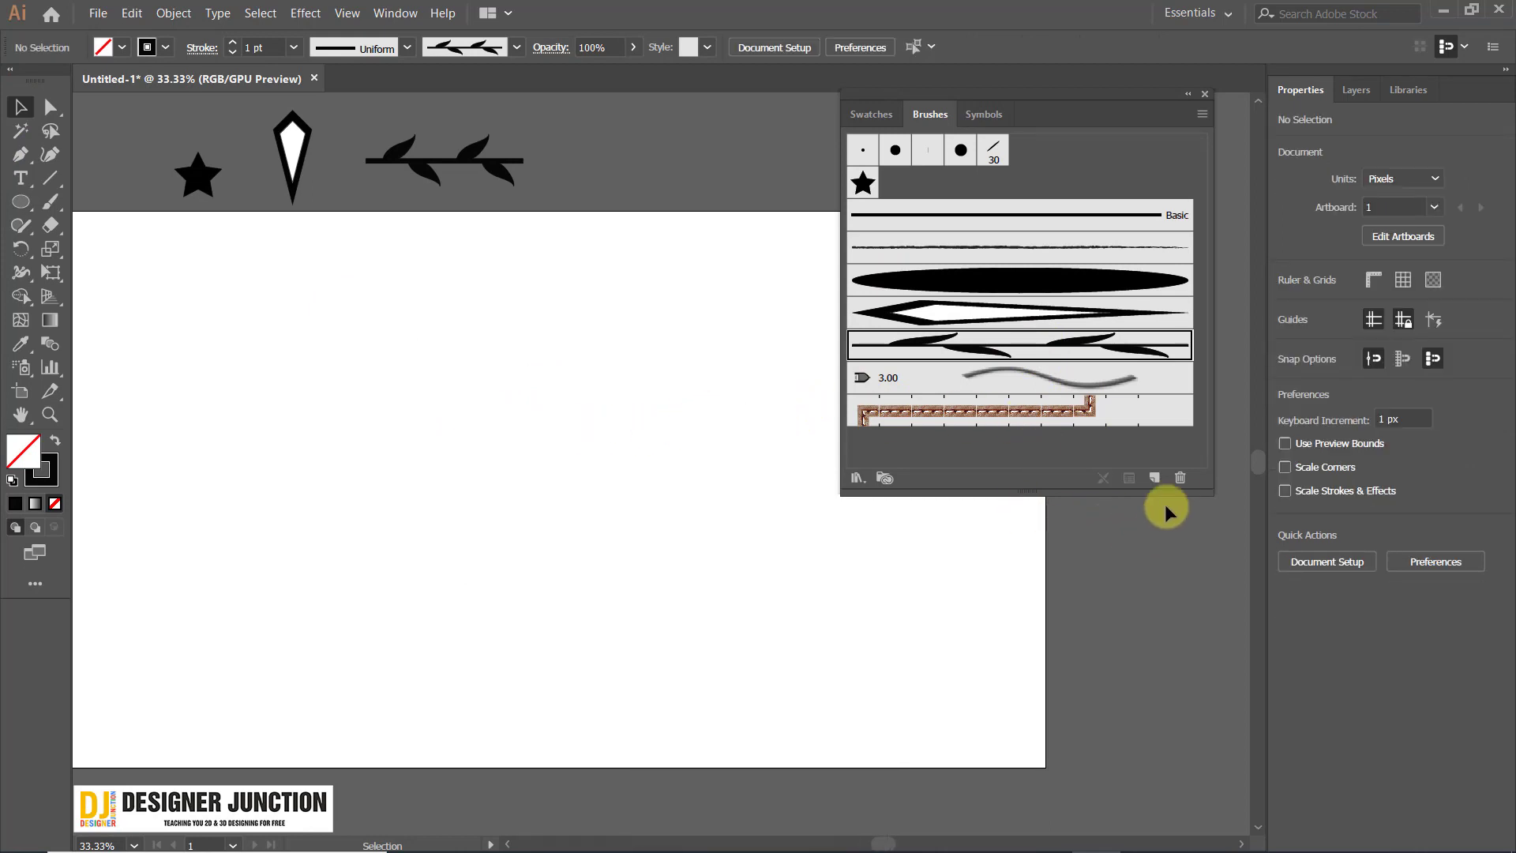
Start a new Bristle Brush and choose Round Point as its shape.
left_click(1155, 477)
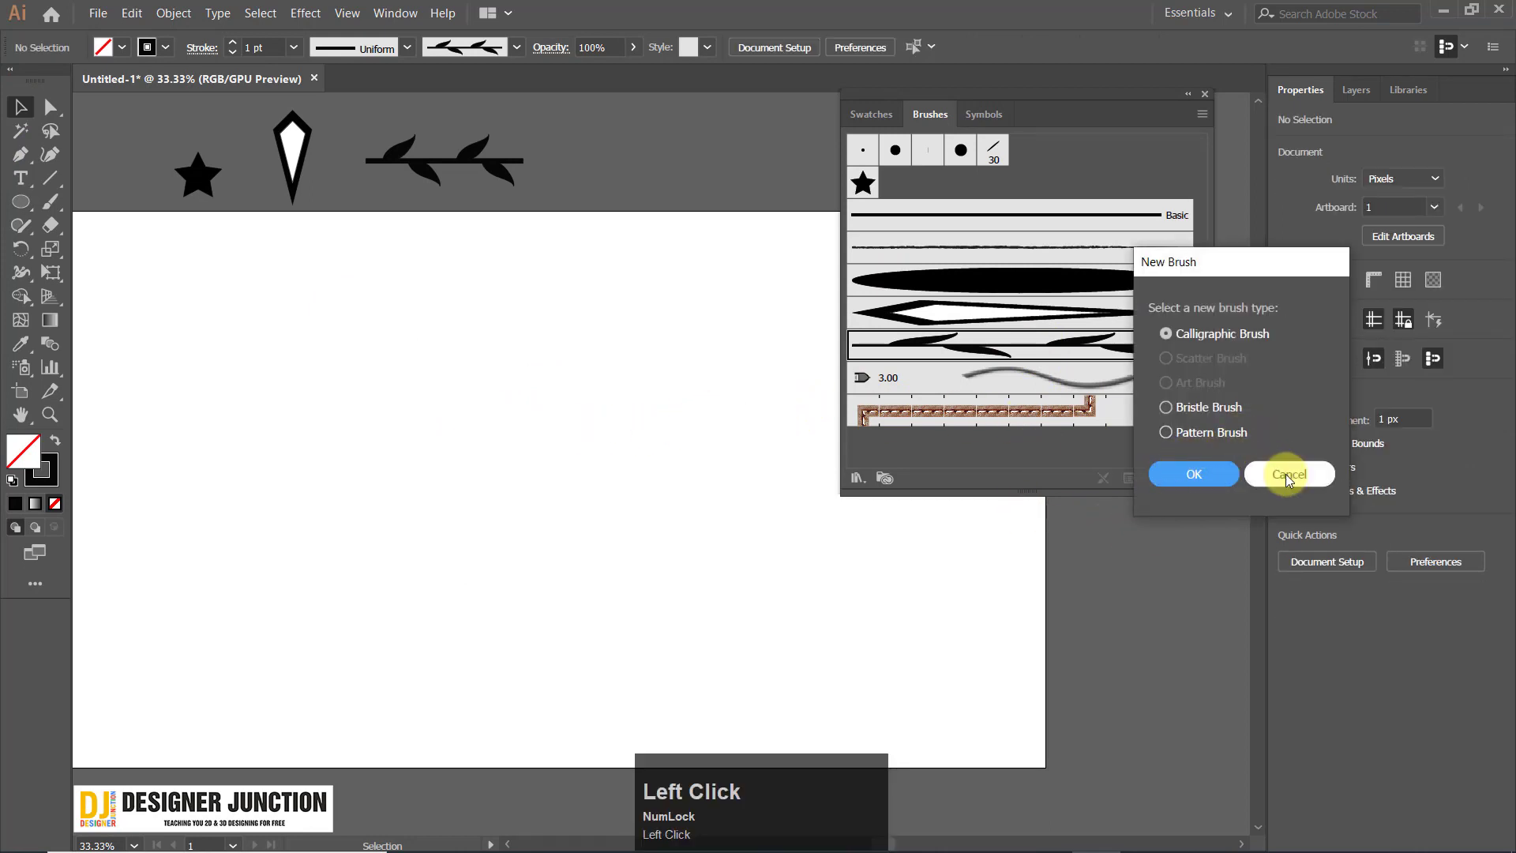
left_click(1182, 406)
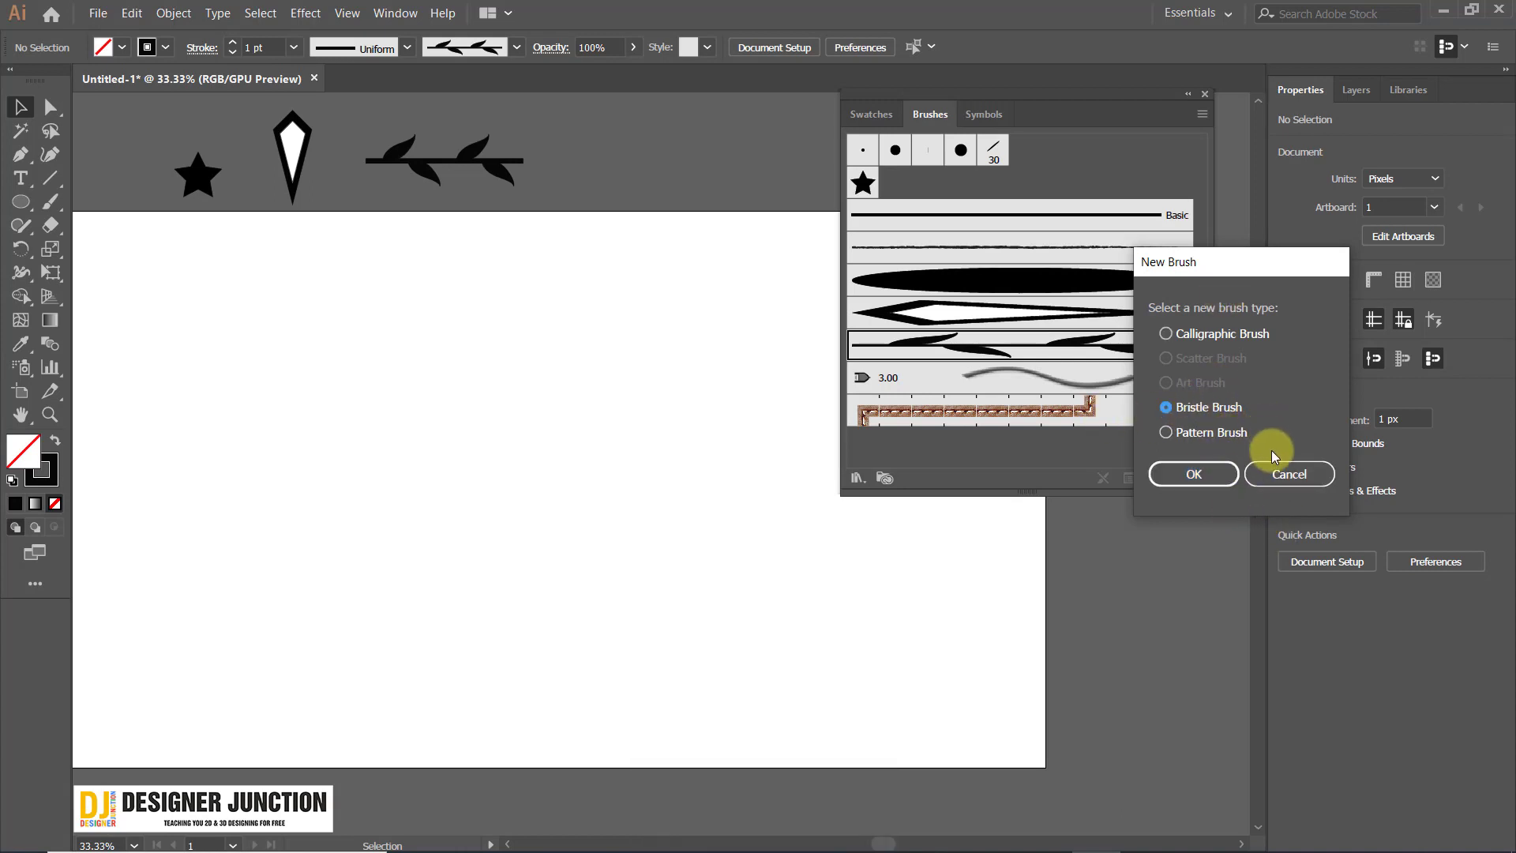
left_click(1193, 474)
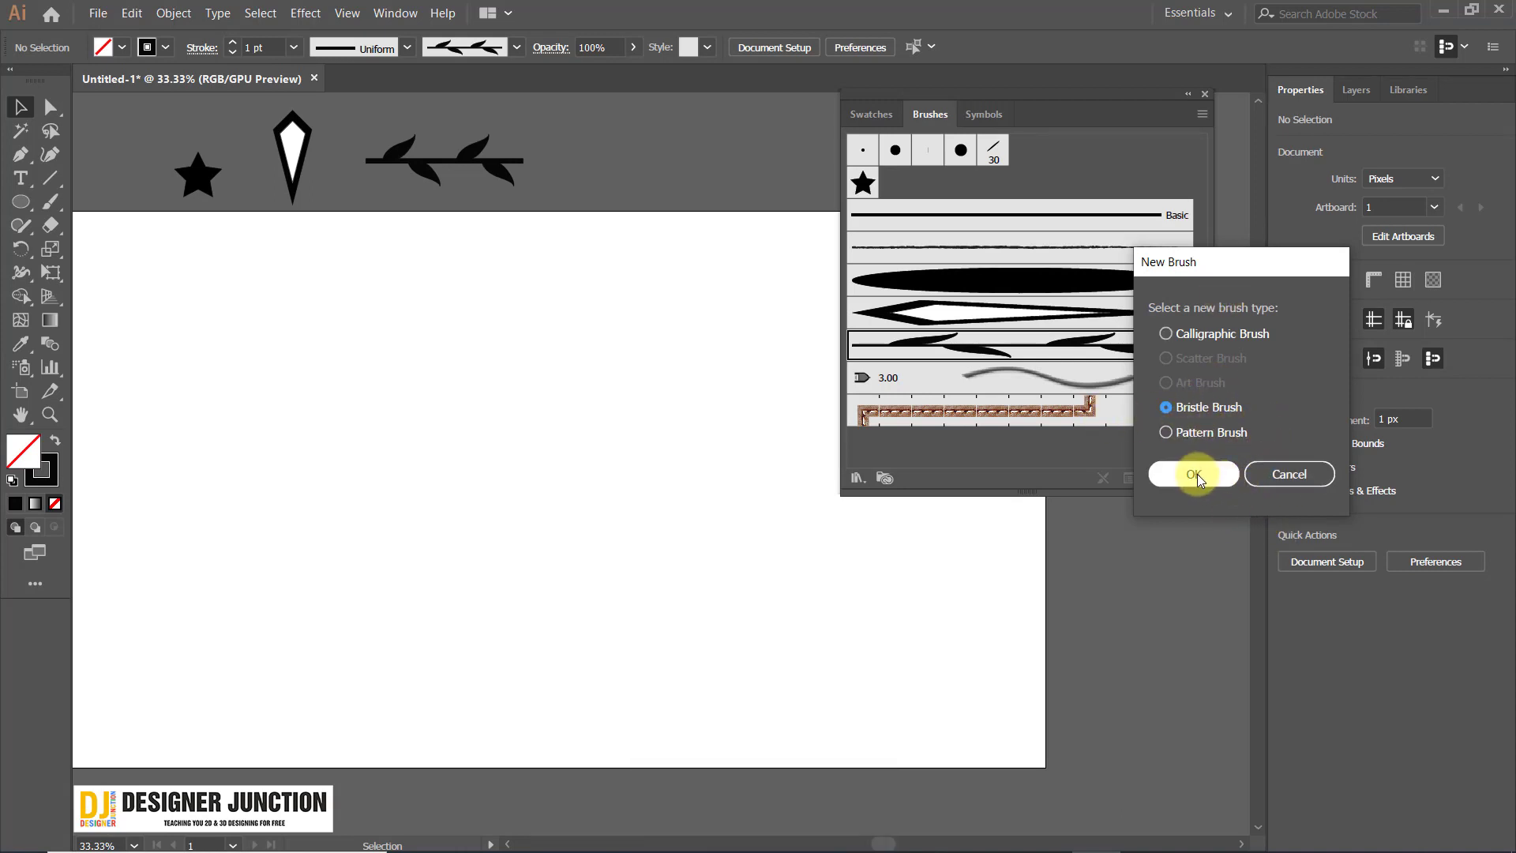
left_click_drag(600, 172, 456, 130)
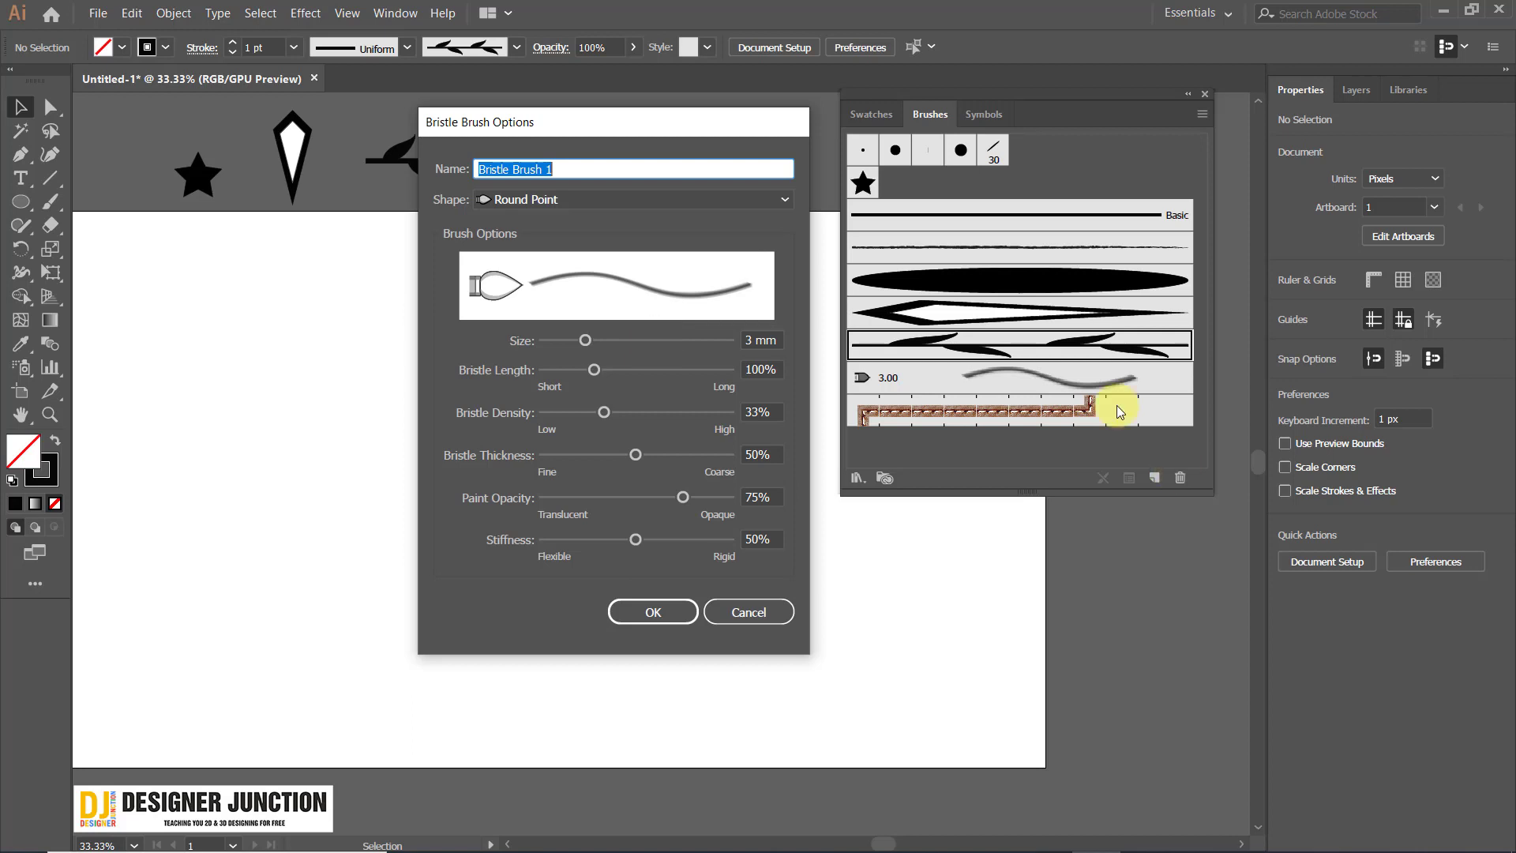
left_click(785, 200)
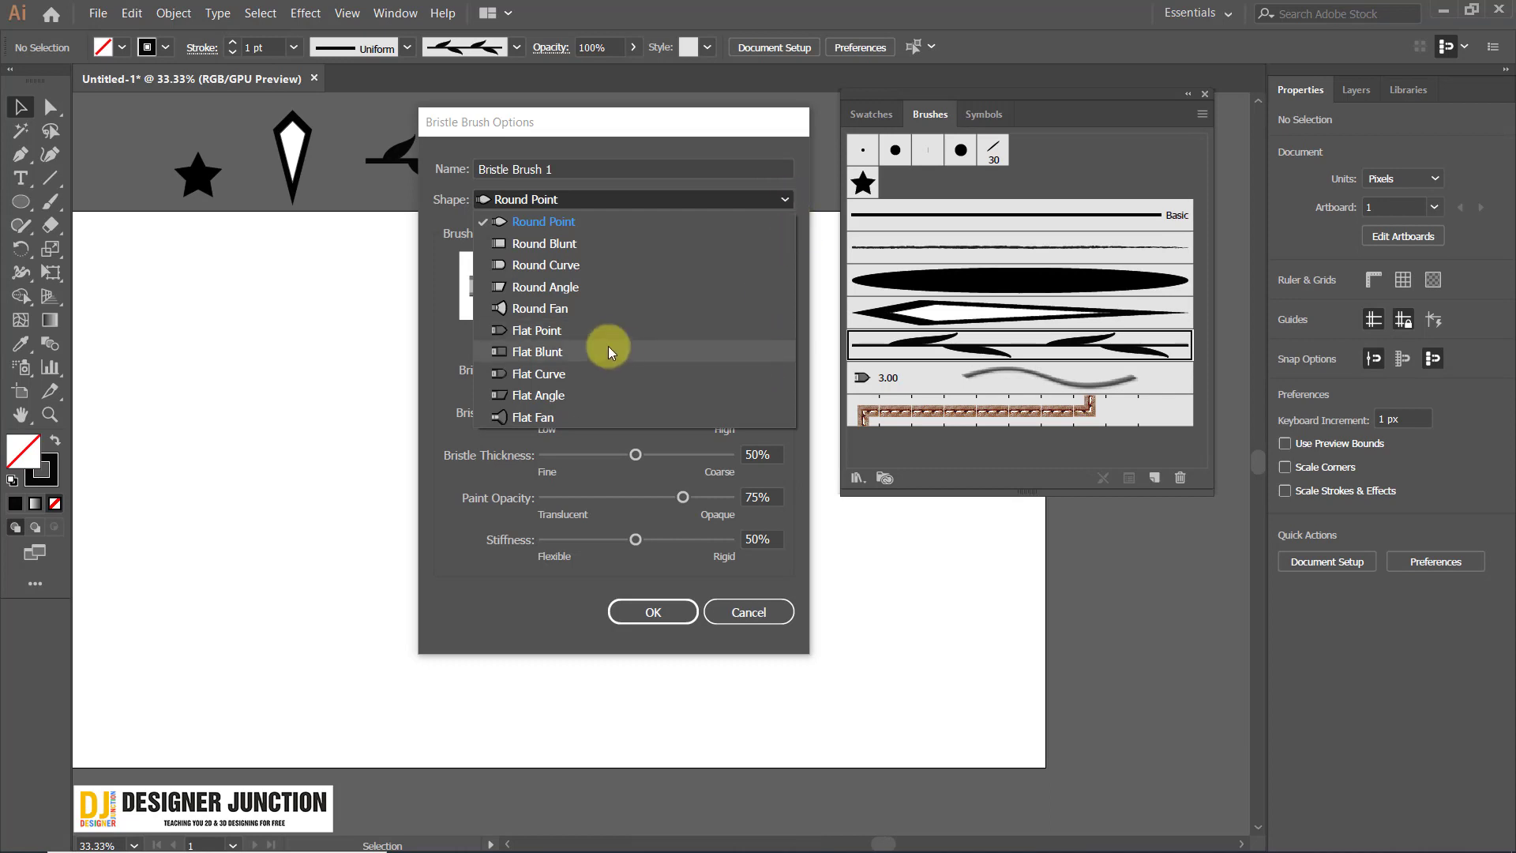
scroll(613, 363, "down", 2)
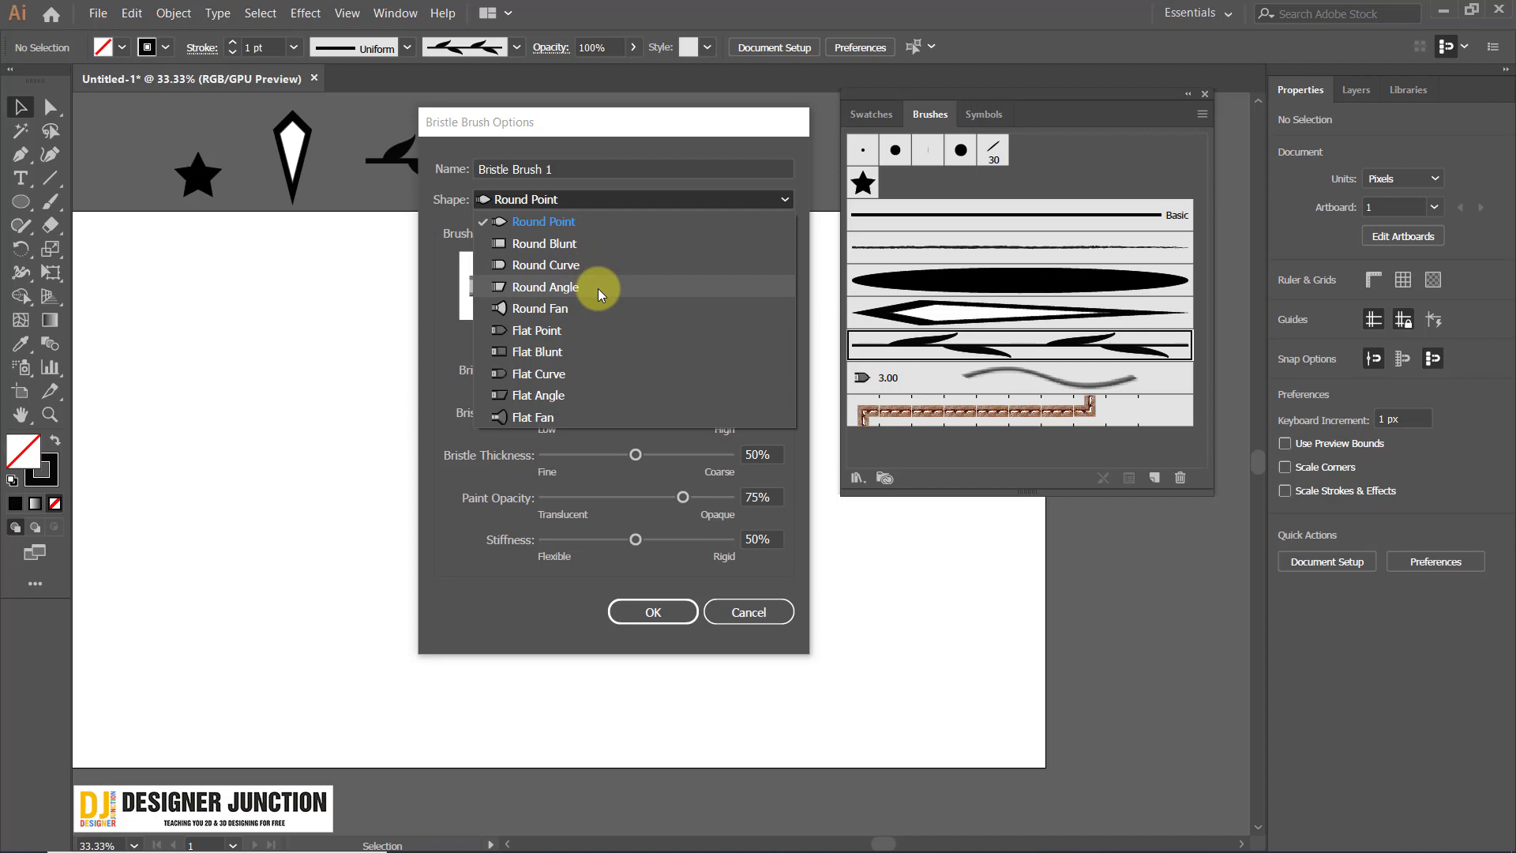
left_click(622, 221)
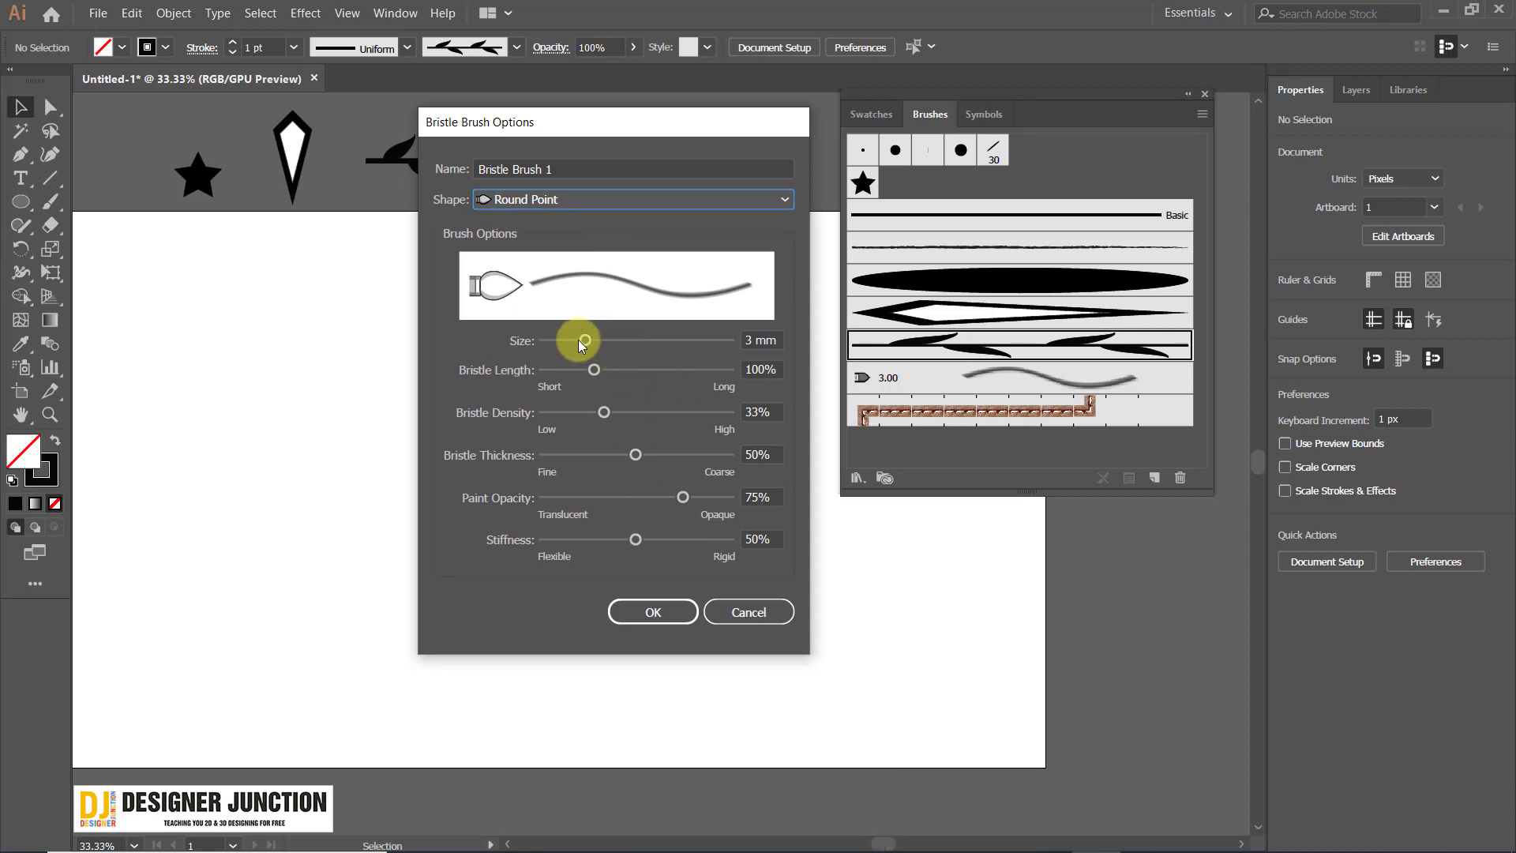
Set the bristle brush to size 6.18 mm, length 216%, density 68%, thickness 33%, paint opacity 31% and stiffness 7%.
mouse_move(578, 339)
left_mouse_down()
mouse_move(684, 348)
mouse_move(597, 349)
mouse_move(677, 371)
mouse_move(599, 372)
mouse_move(674, 370)
left_mouse_up()
key("ctrl+z")
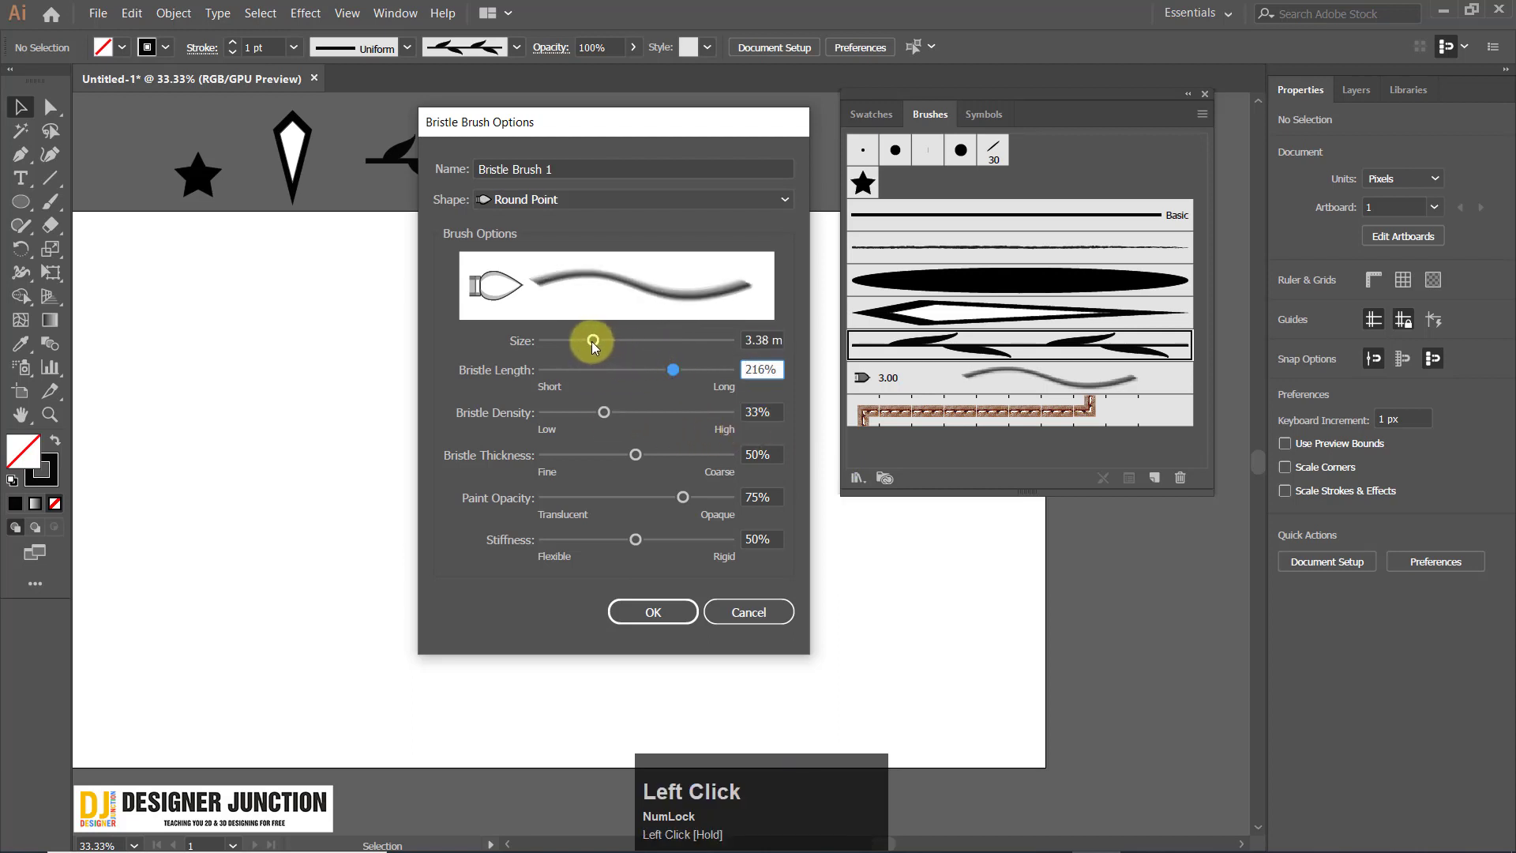
mouse_move(590, 341)
left_mouse_down()
mouse_move(669, 341)
mouse_move(650, 340)
left_mouse_up()
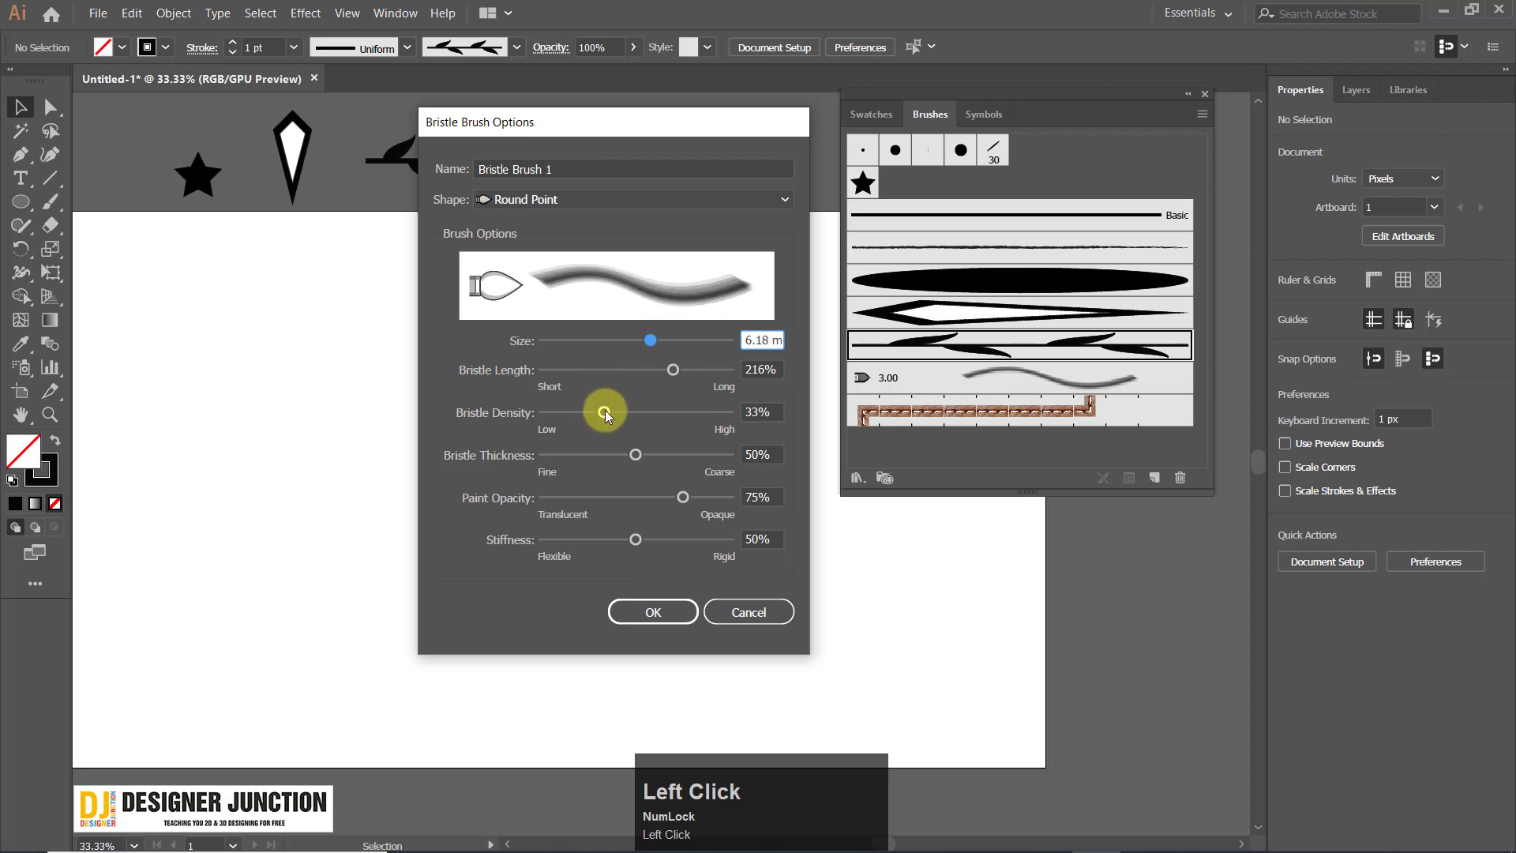
mouse_move(604, 411)
left_mouse_down()
mouse_move(673, 413)
mouse_move(604, 454)
left_mouse_up()
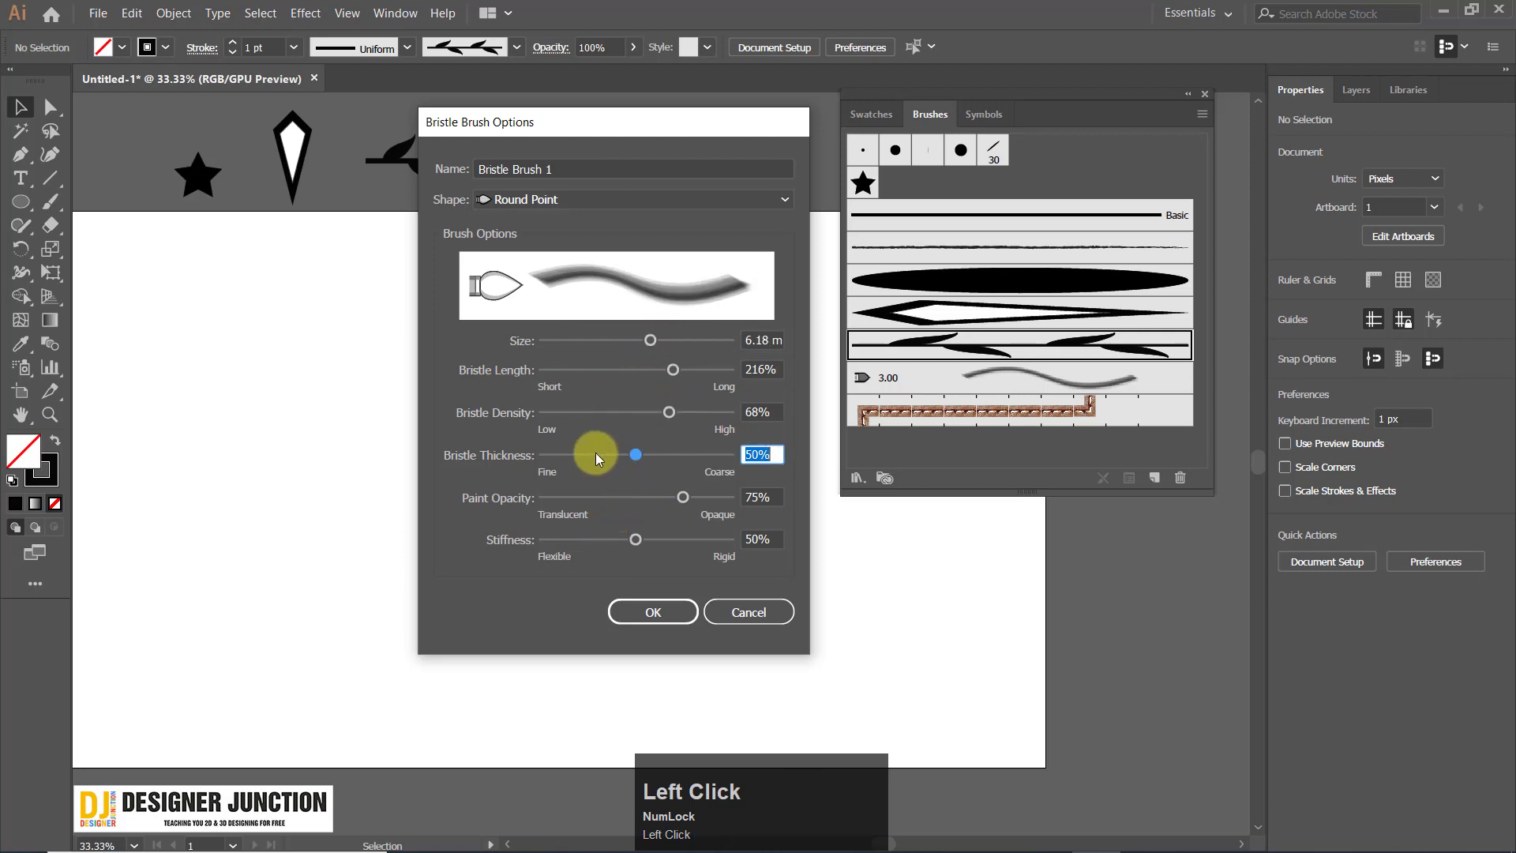
mouse_move(684, 497)
left_mouse_down()
mouse_move(721, 497)
mouse_move(584, 496)
mouse_move(629, 513)
mouse_move(600, 497)
left_mouse_up()
left_click_drag(636, 539, 556, 542)
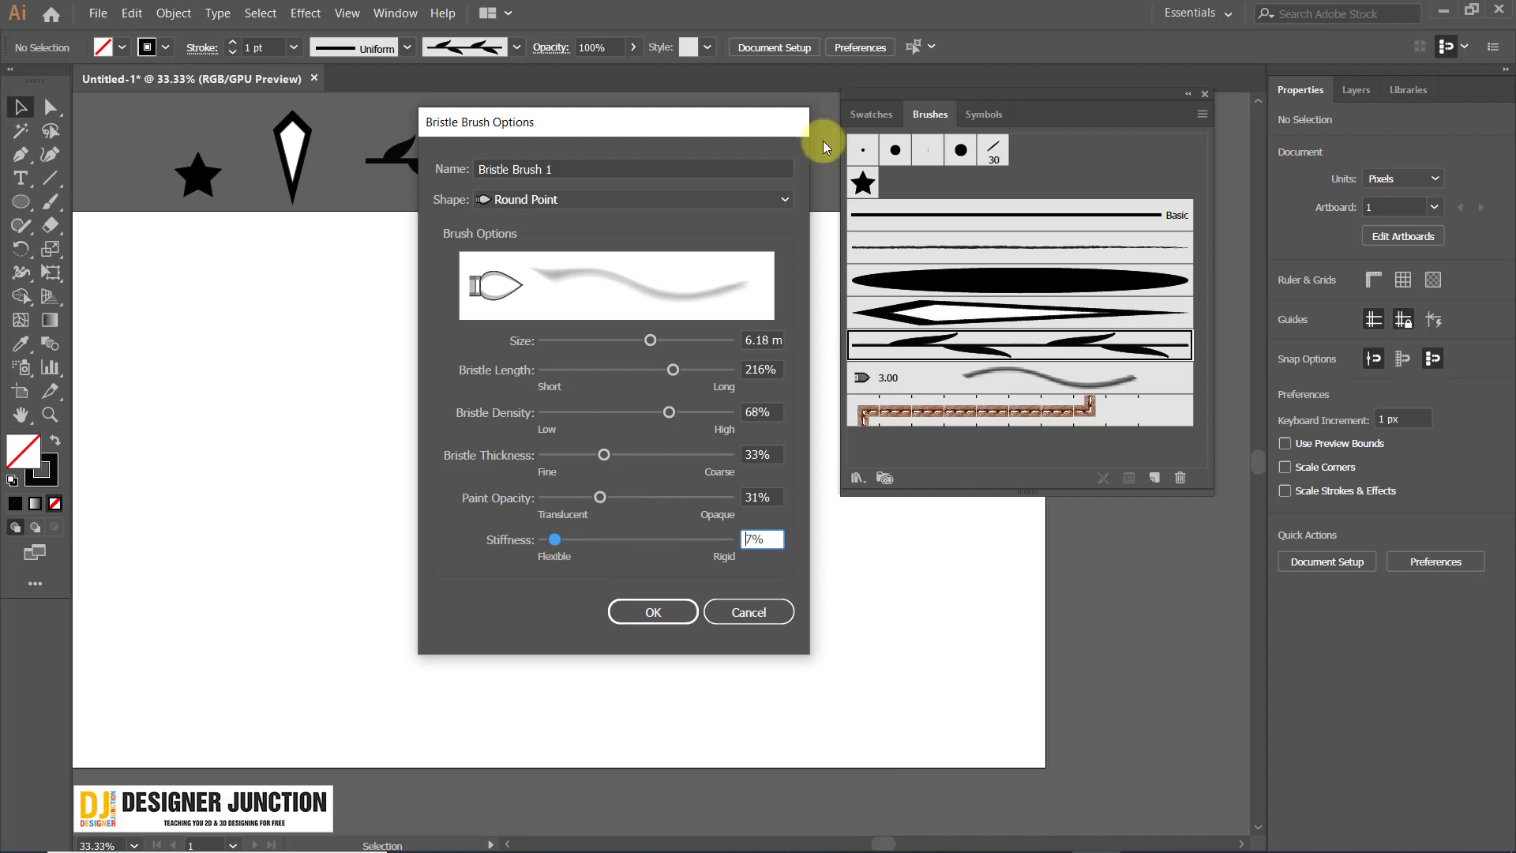
Raise the brush's paint opacity to 65% and stiffness to 60%, keep the Round Point shape, and create the brush.
left_click(705, 205)
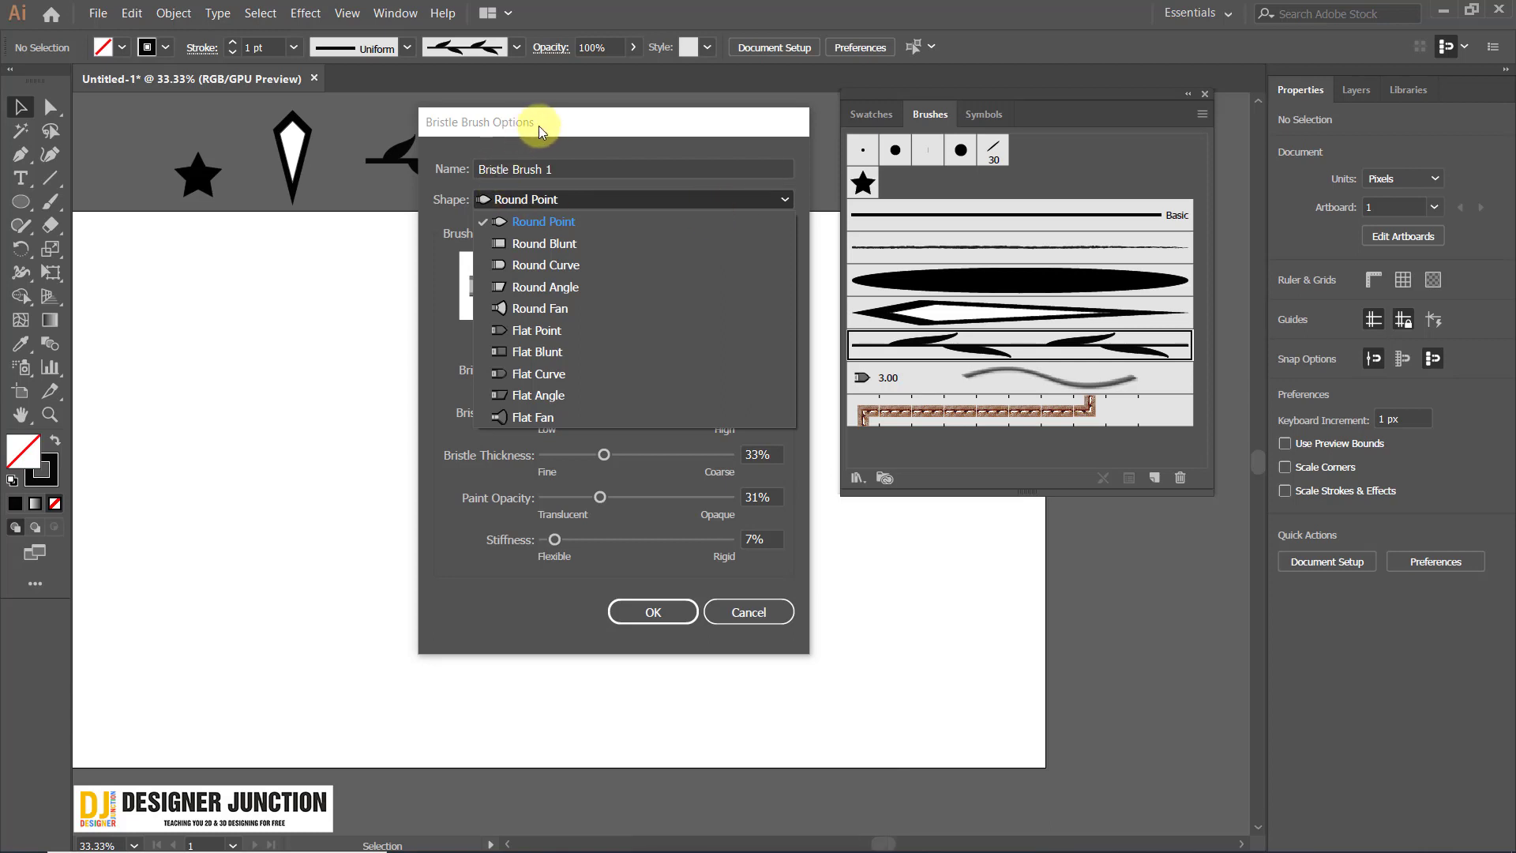
left_click_drag(560, 121, 607, 60)
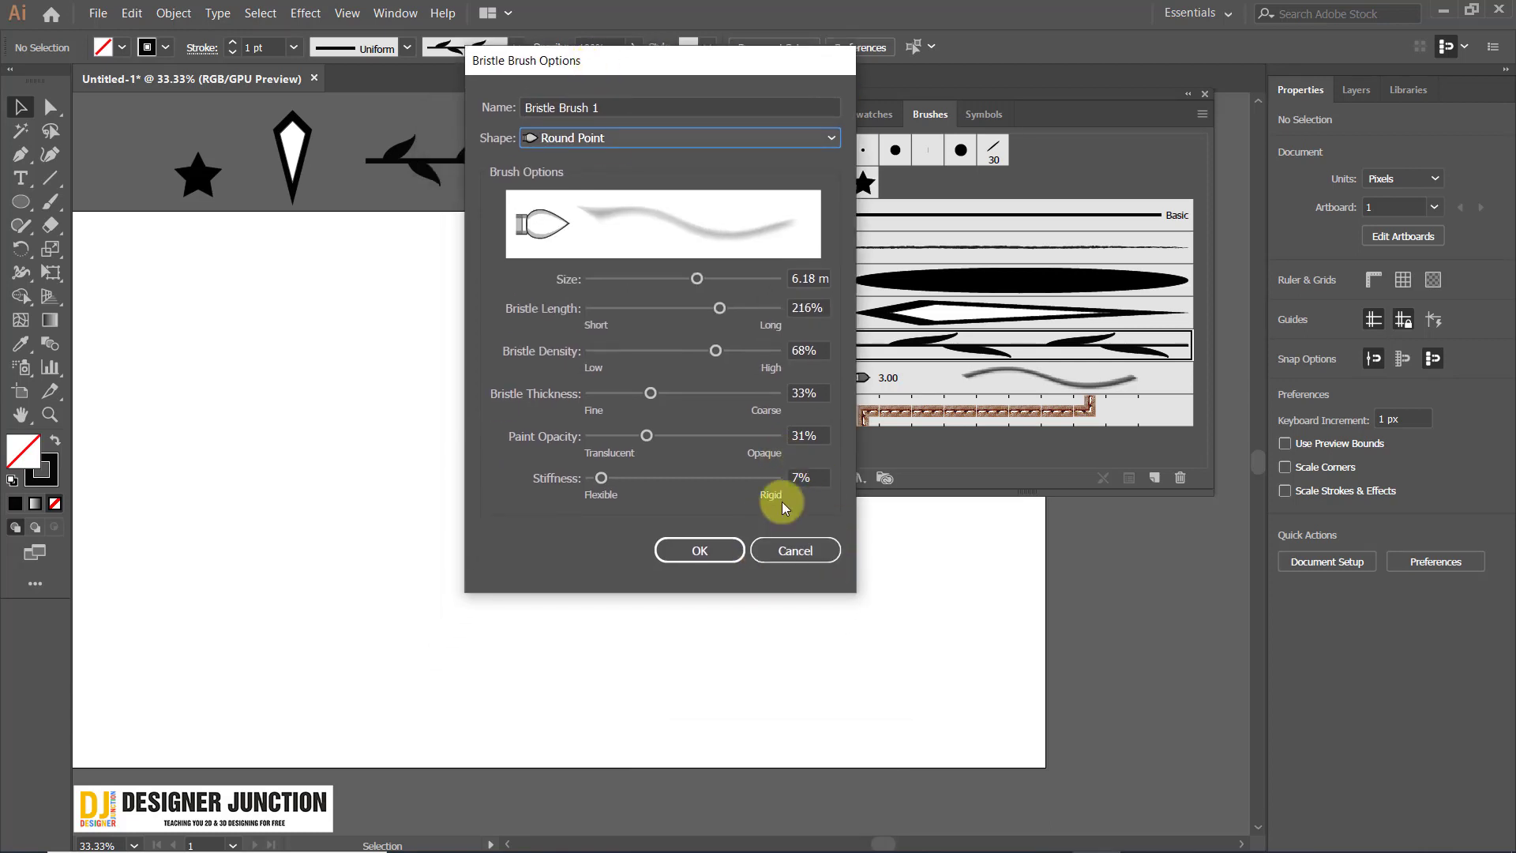
left_click(703, 135)
left_click(552, 530)
left_click_drag(646, 435, 711, 444)
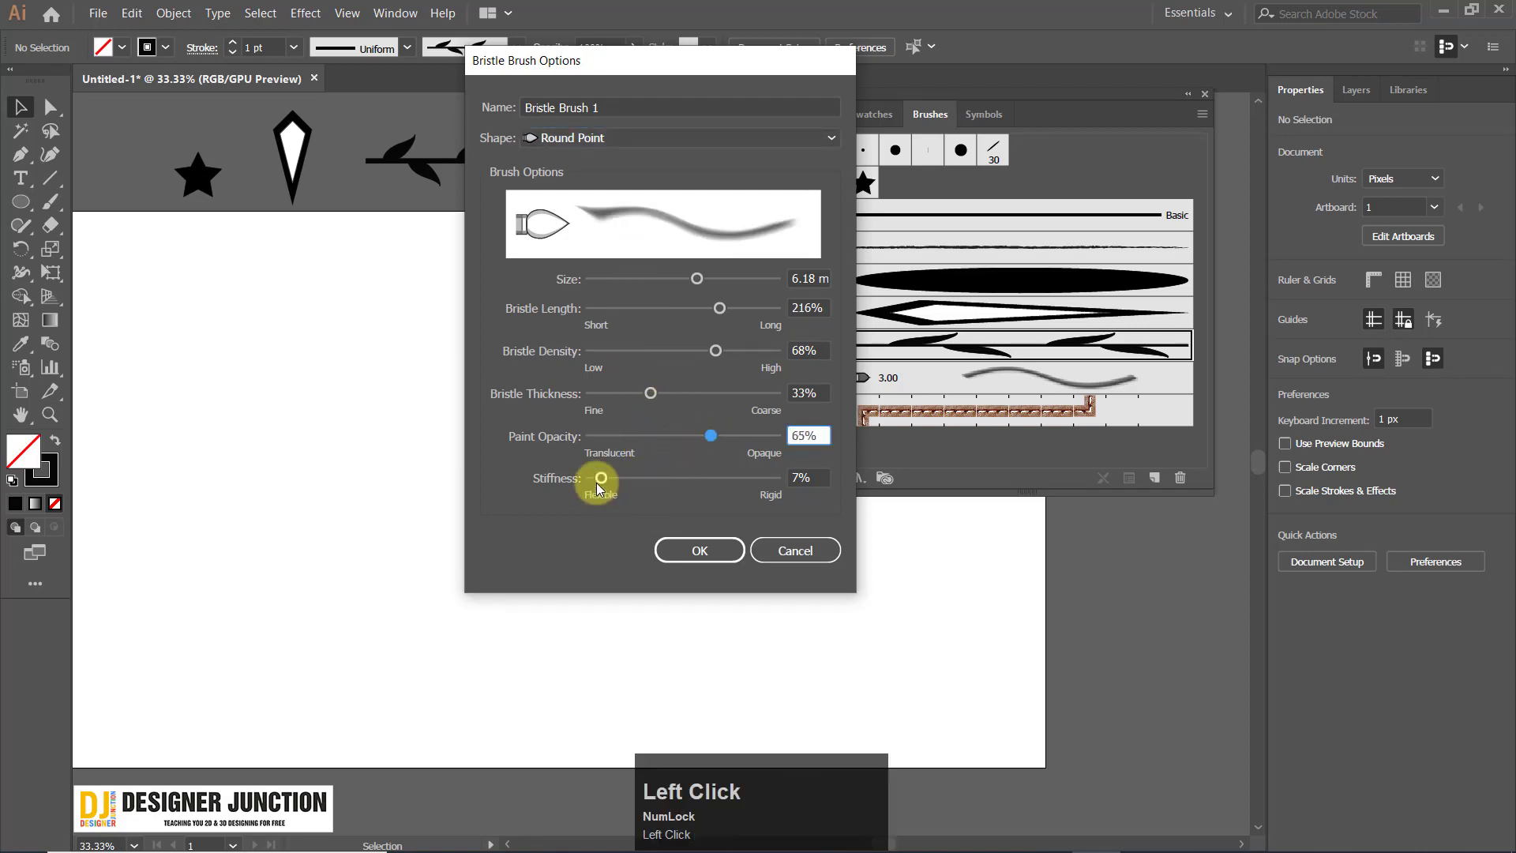
mouse_move(598, 479)
left_mouse_down()
mouse_move(723, 489)
mouse_move(632, 489)
mouse_move(700, 480)
left_mouse_up()
left_click(662, 139)
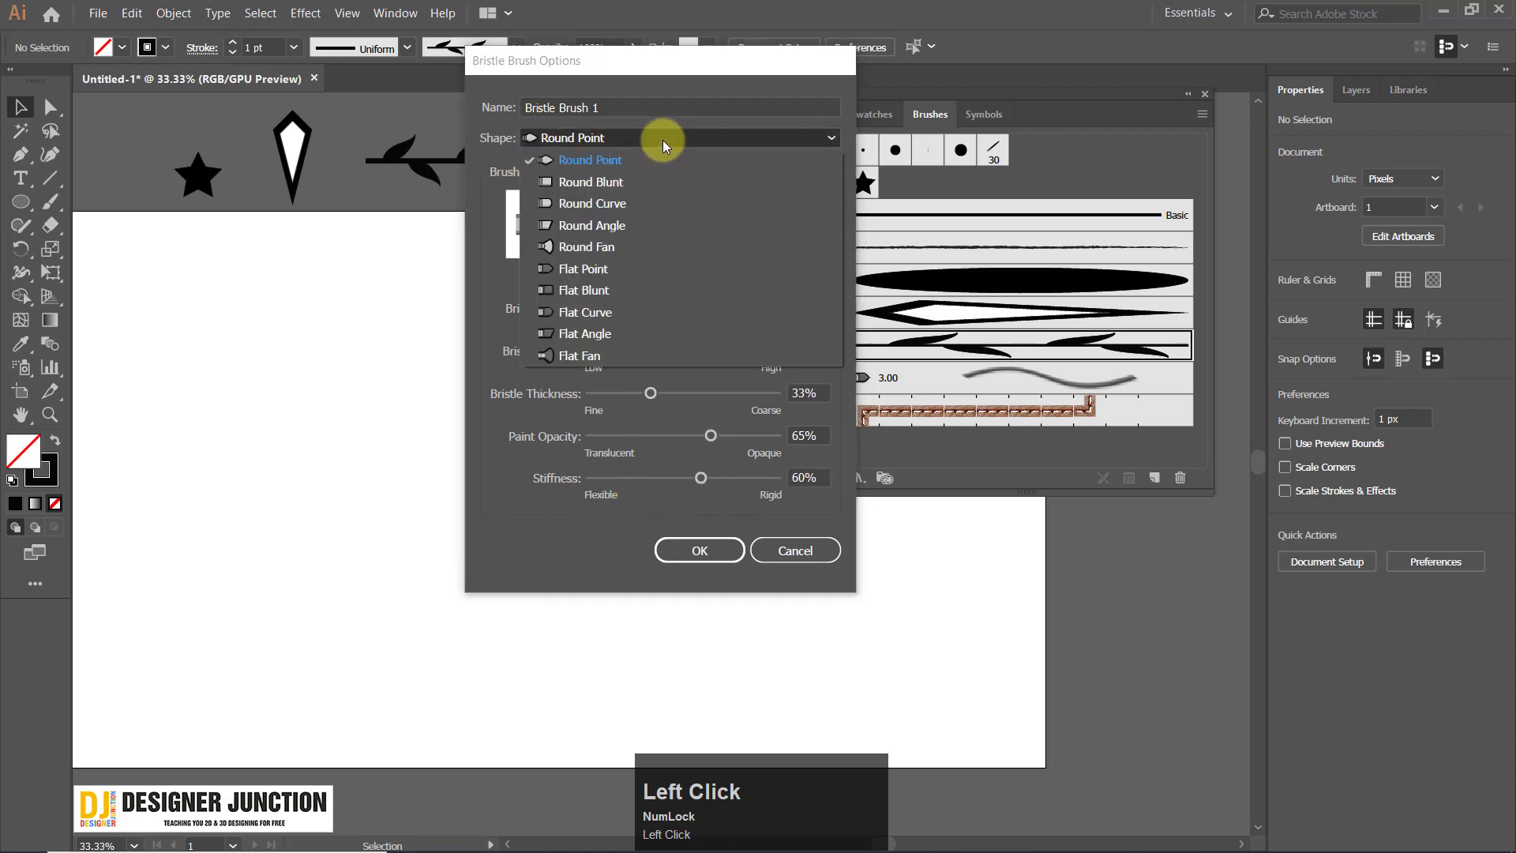
left_click(664, 142)
left_click(656, 101)
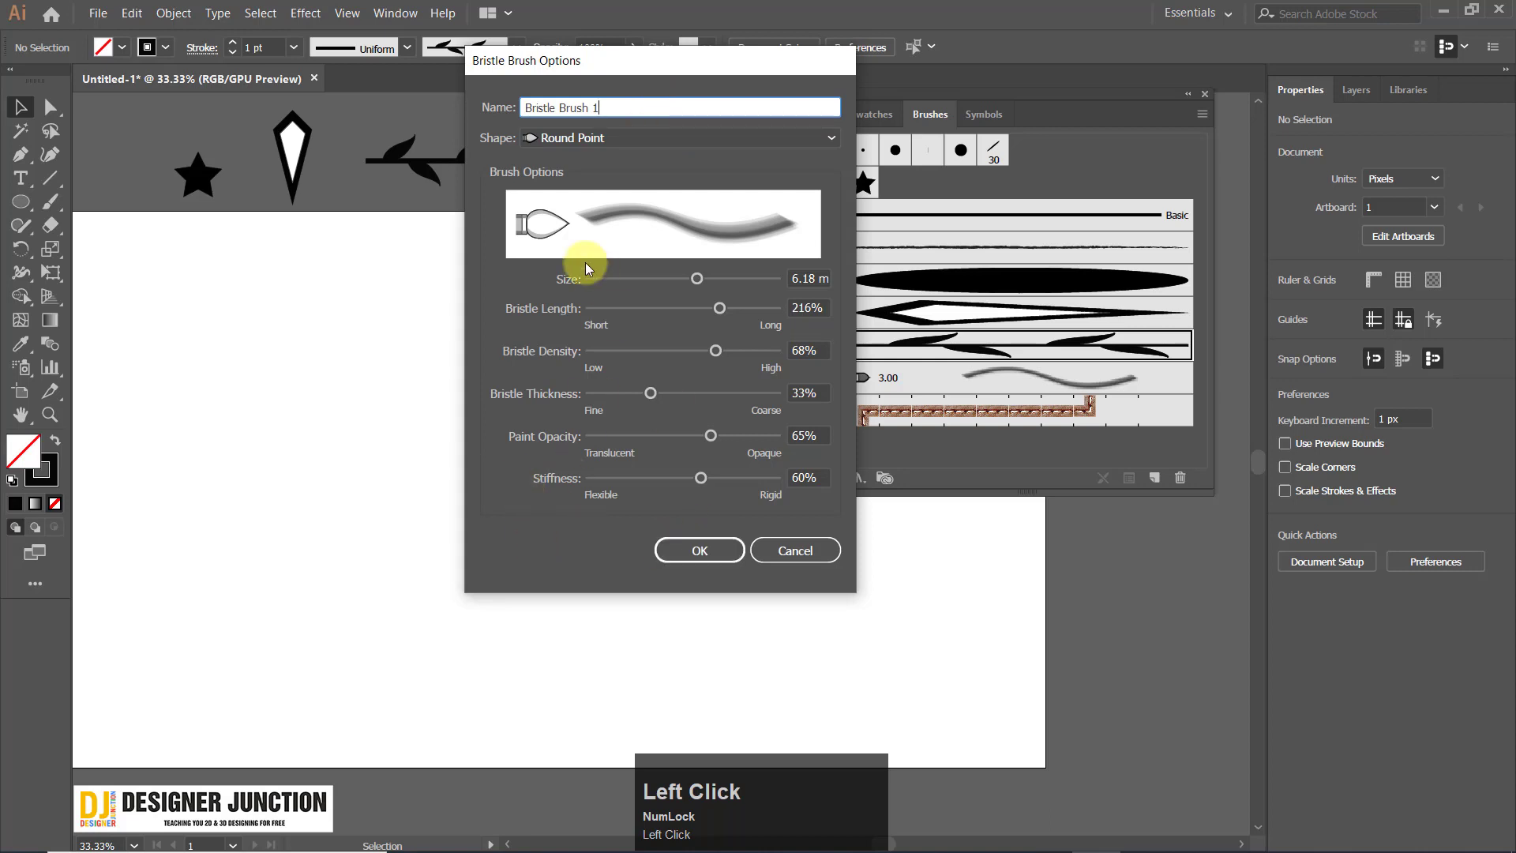
left_click_drag(636, 102, 521, 115)
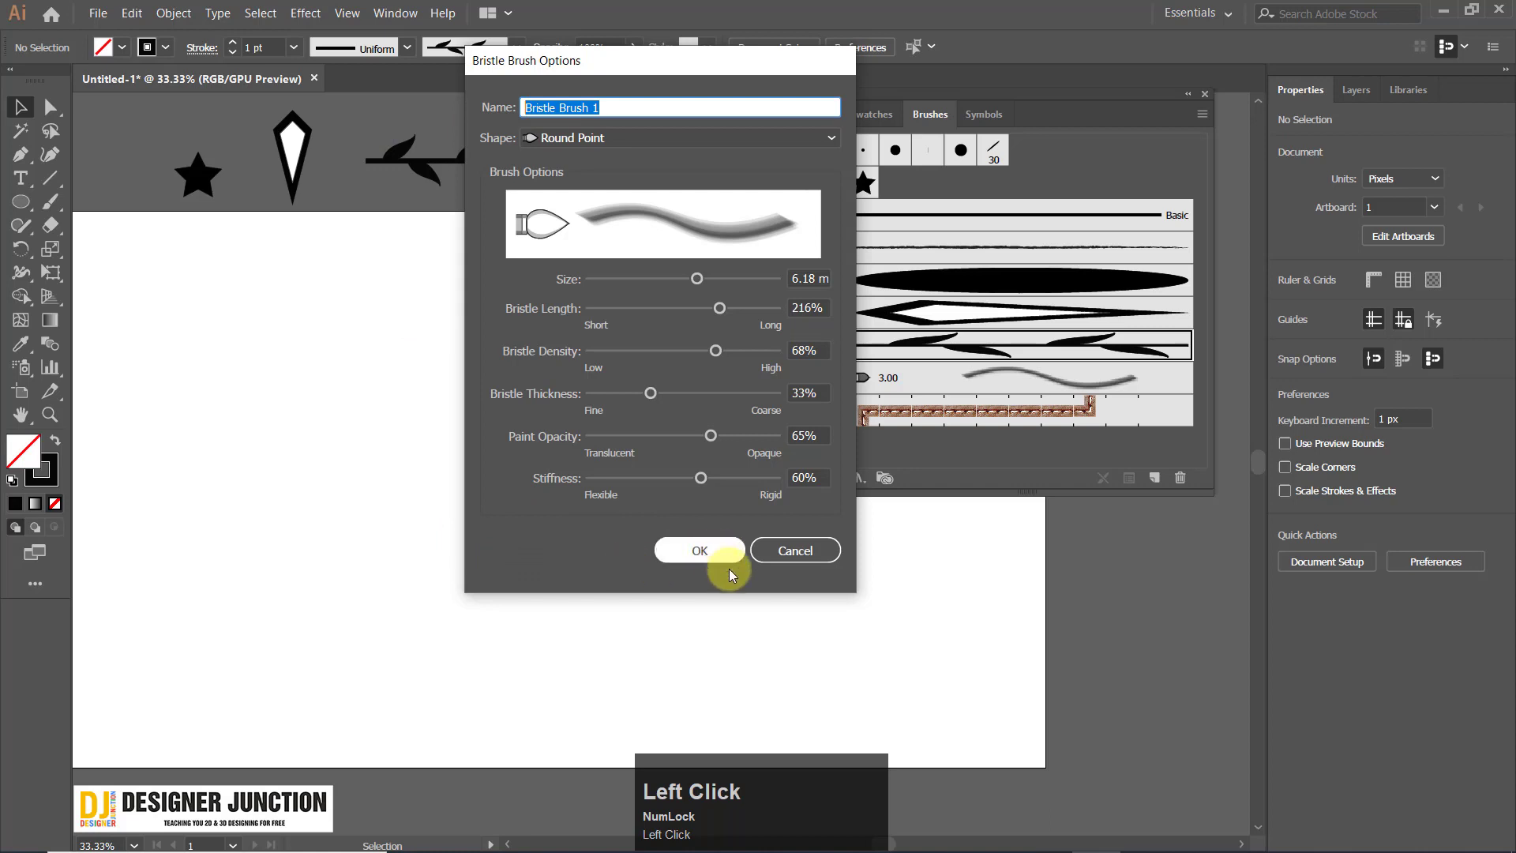
left_click(686, 549)
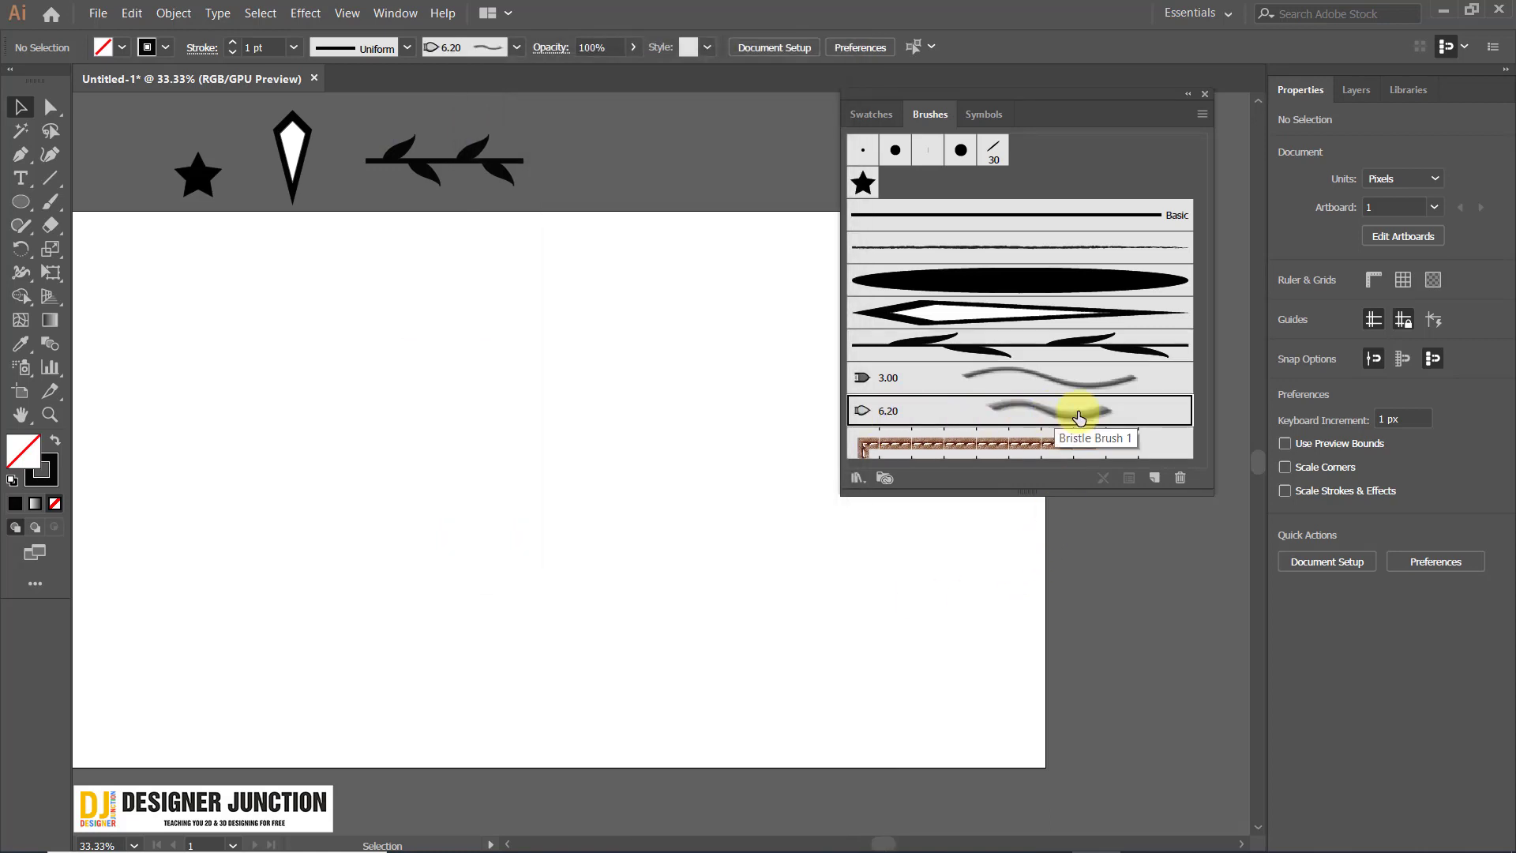
Paint a wavy trial stroke on the artboard with the new Round Point bristle brush and undo it.
left_click(50, 201)
left_click_drag(184, 462, 448, 514)
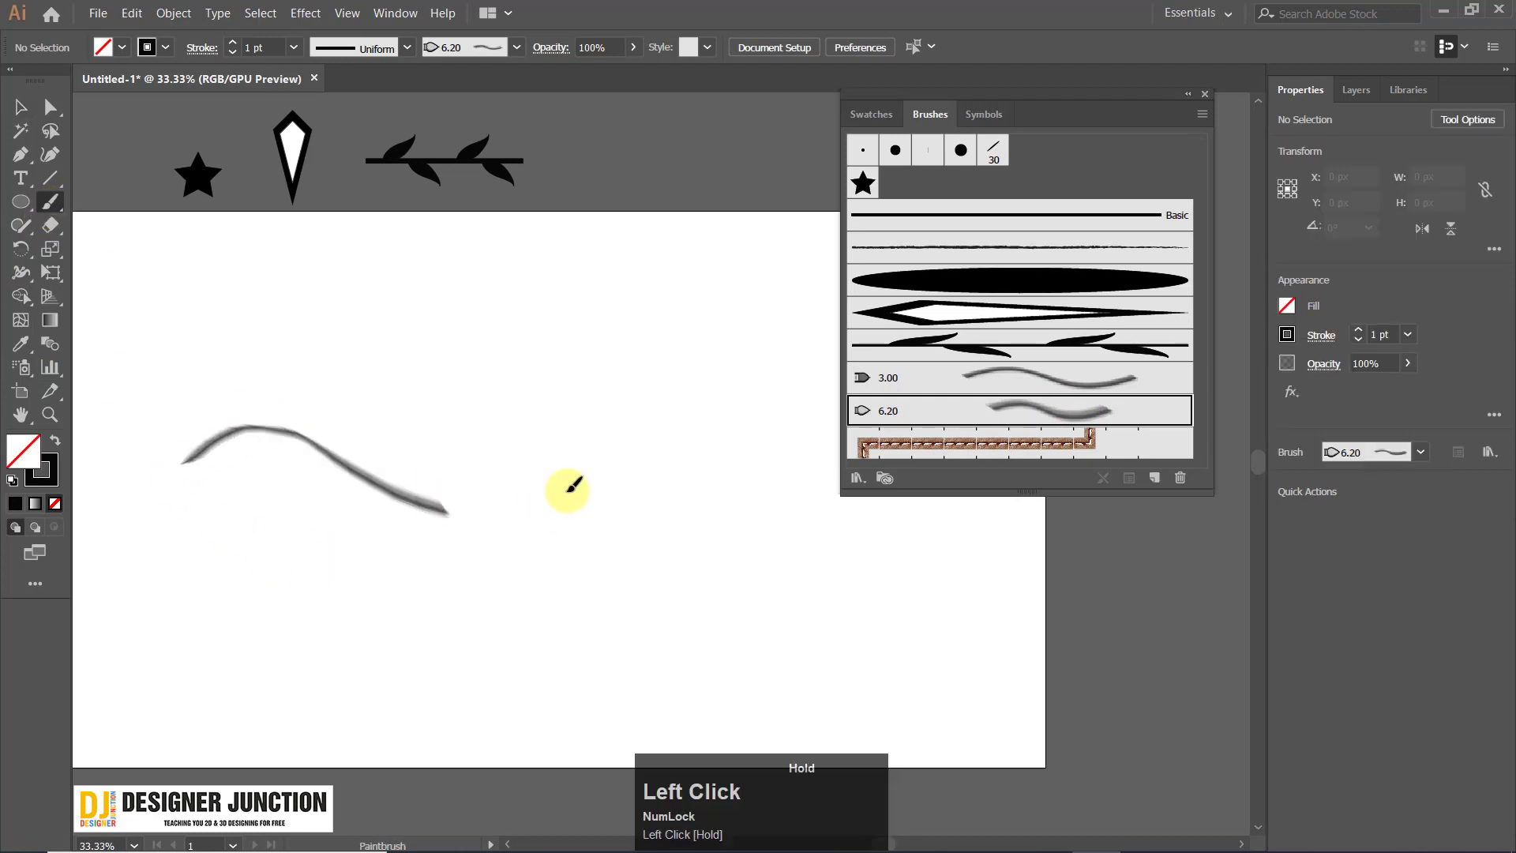
left_click_drag(570, 488, 584, 484)
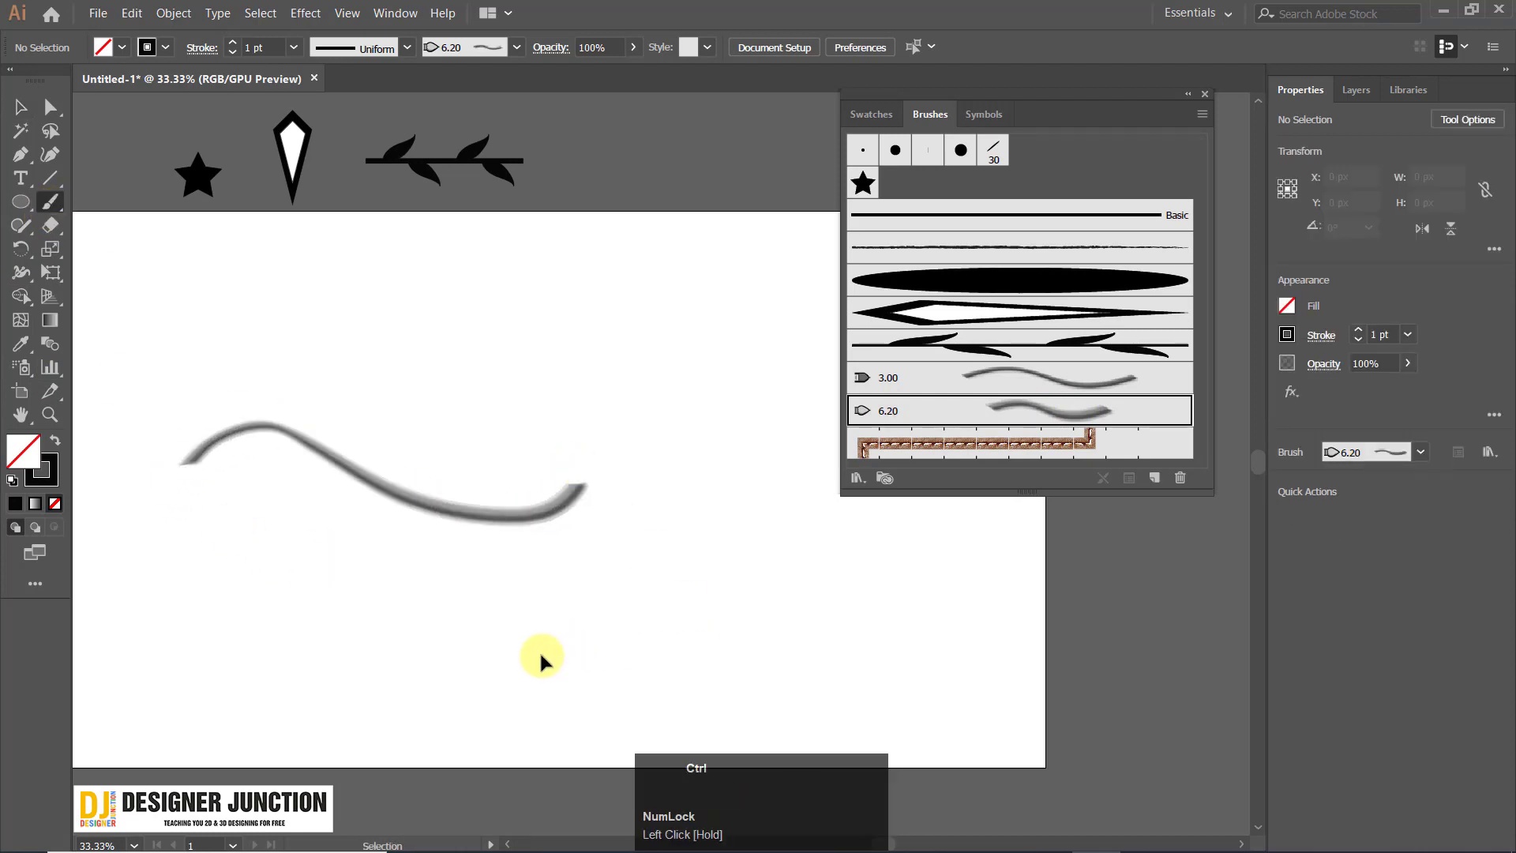
key("ctrl+z")
Enlarge the bristle brush and paint two long curved strokes across the artboard, one above the other.
key("bracketright")
key("bracketright")
key("bracketright")
key("bracketright")
key("bracketright")
key("bracketright")
key("bracketright")
key("bracketright")
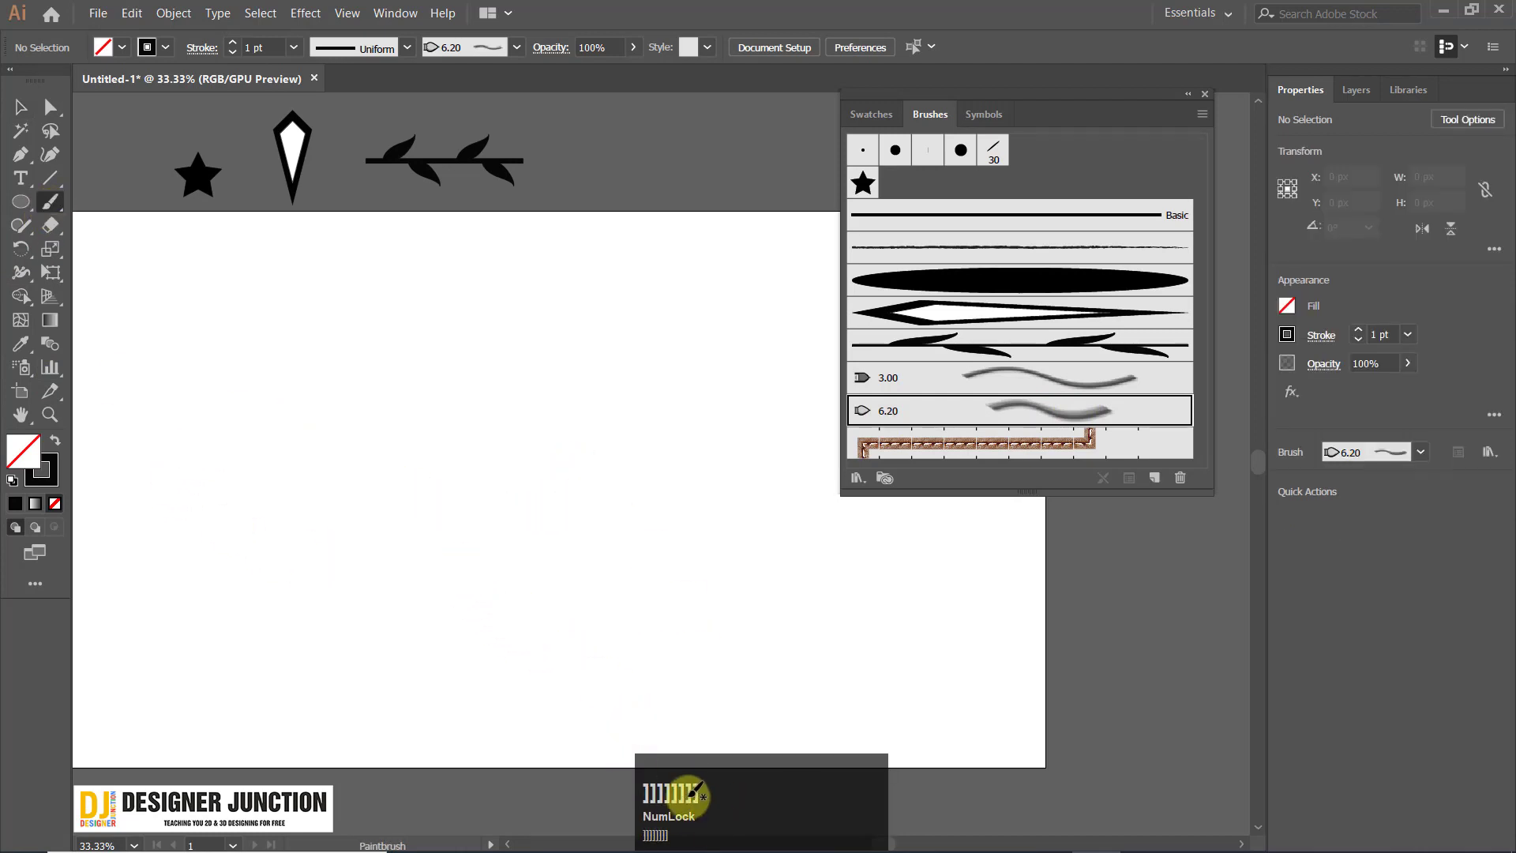
key("bracketright")
key("bracketright")
key("bracketright")
key("bracketright")
mouse_move(241, 474)
left_mouse_down()
mouse_move(356, 418)
mouse_move(742, 380)
left_mouse_up()
left_click_drag(243, 633, 446, 639)
left_click_drag(827, 614, 875, 549)
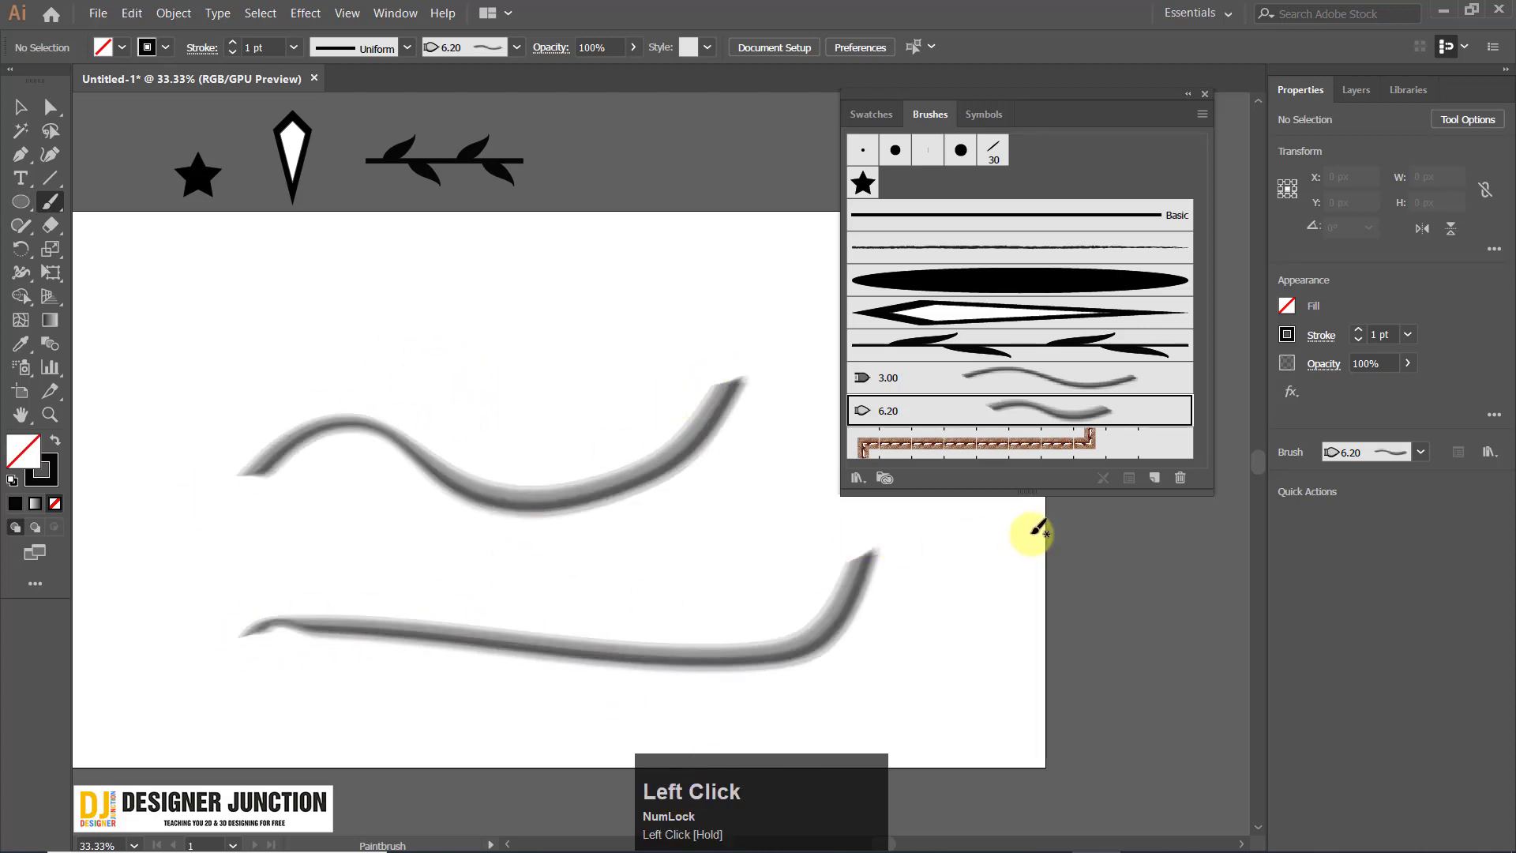
Start another new Bristle Brush and choose Flat Fan as its shape.
left_click(1156, 477)
left_click(1167, 407)
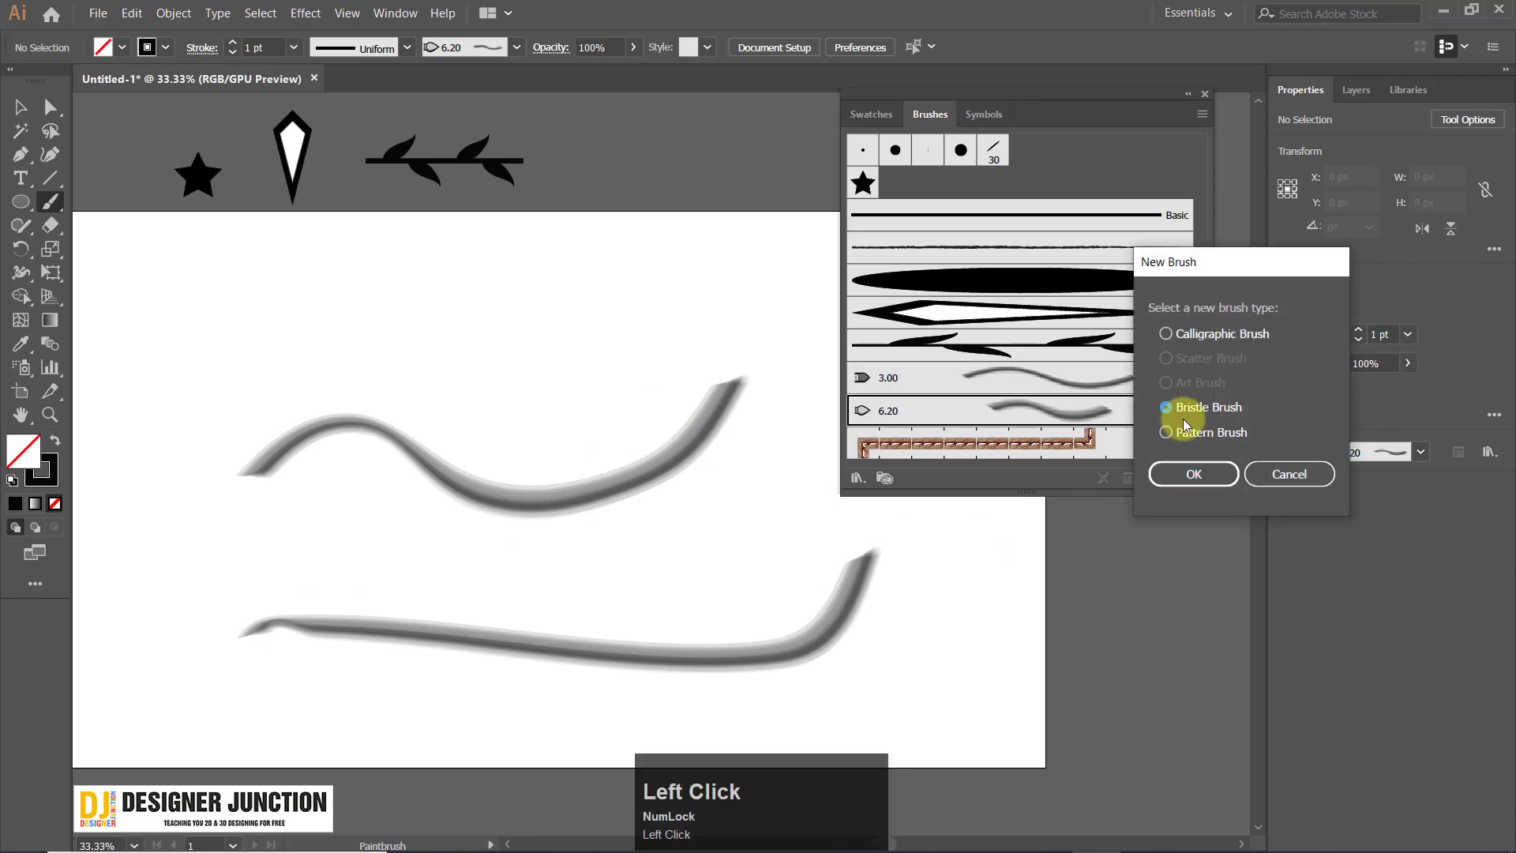
left_click(1191, 472)
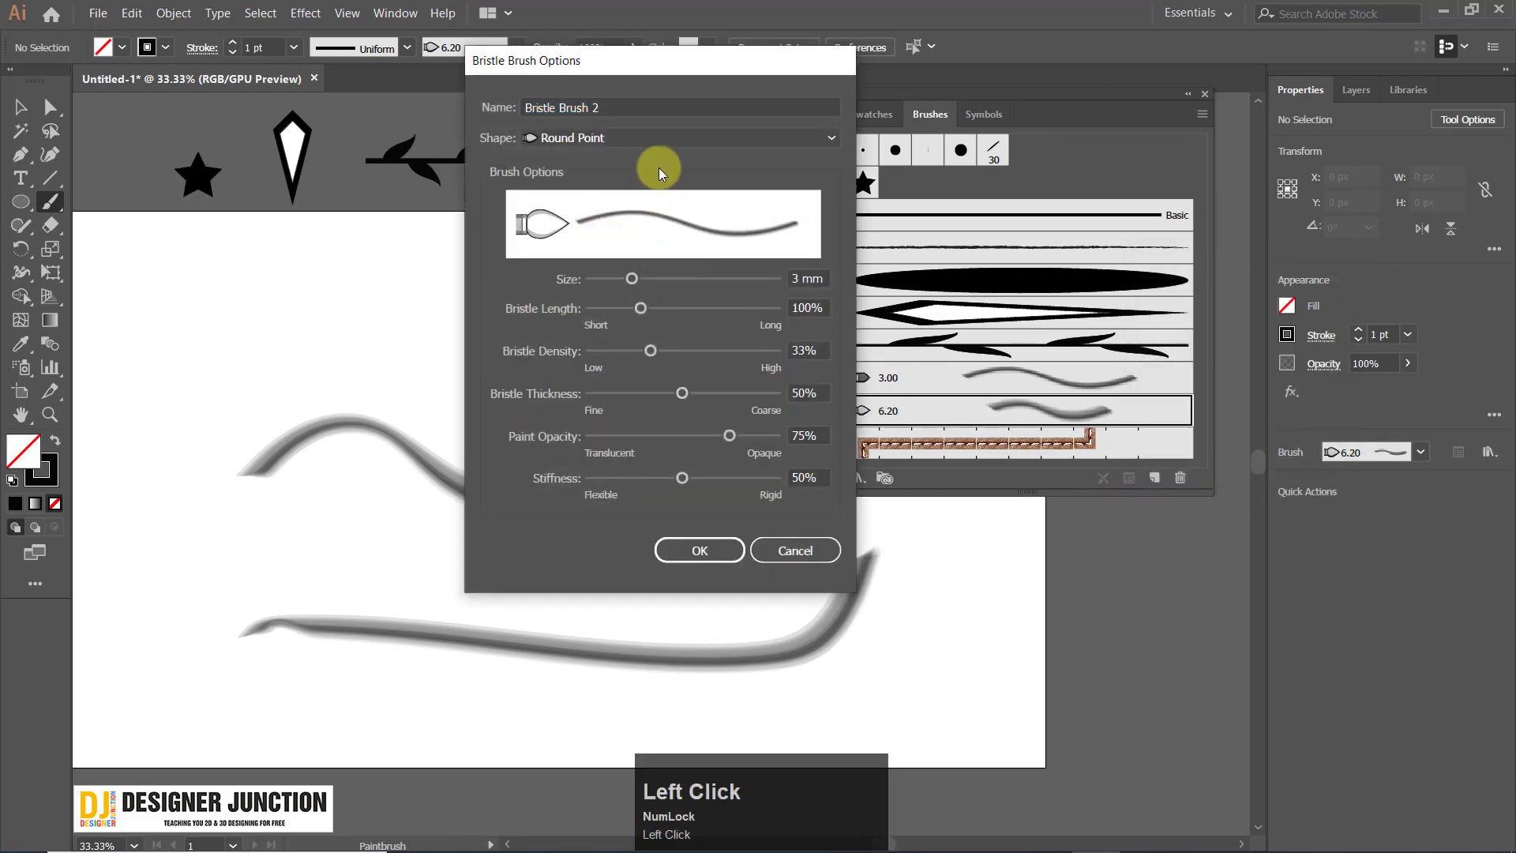
left_click(655, 138)
left_click(608, 357)
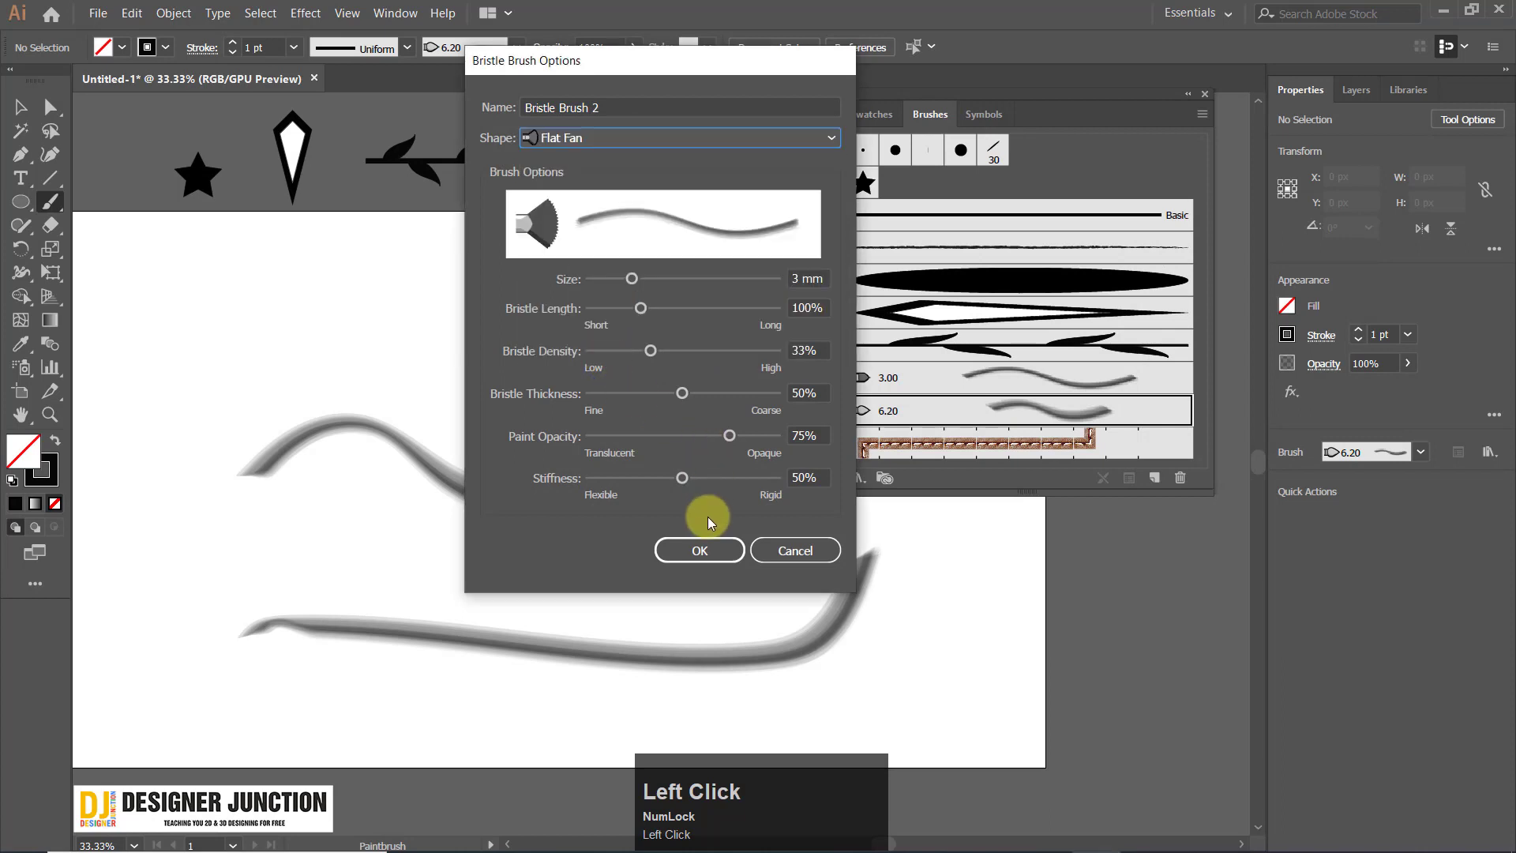
Create the Flat Fan brush with size 8.75 mm, length 79%, density 74%, thickness 81%, paint opacity 77% and stiffness 19%.
left_click_drag(657, 349, 728, 352)
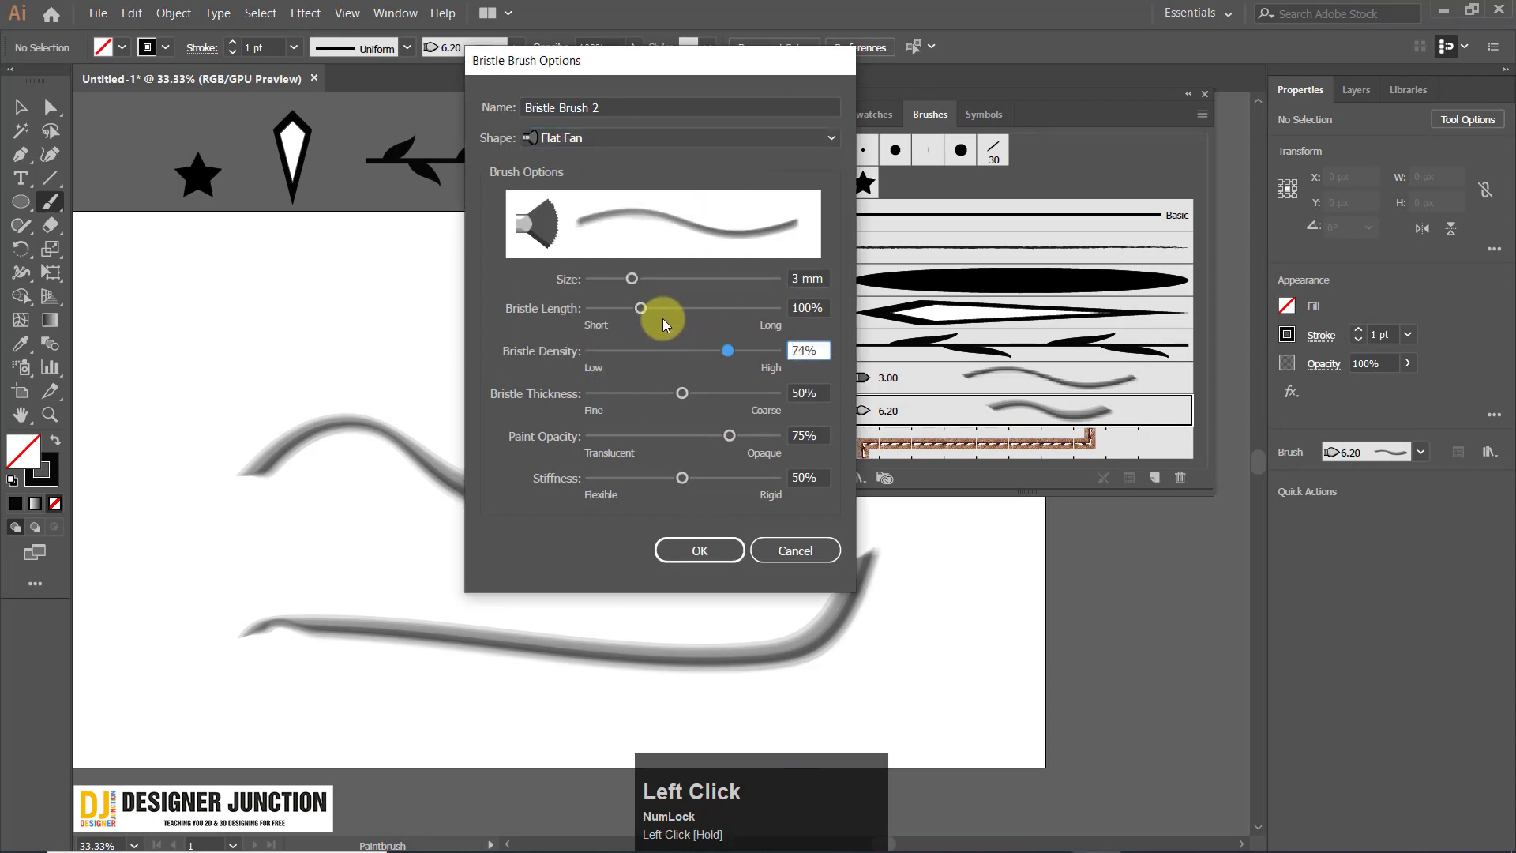
left_click_drag(642, 307, 719, 321)
left_click_drag(616, 314, 750, 277)
mouse_move(675, 392)
left_mouse_down()
mouse_move(651, 396)
mouse_move(741, 399)
mouse_move(603, 441)
mouse_move(732, 439)
left_mouse_up()
left_click_drag(674, 480, 625, 480)
left_click(695, 549)
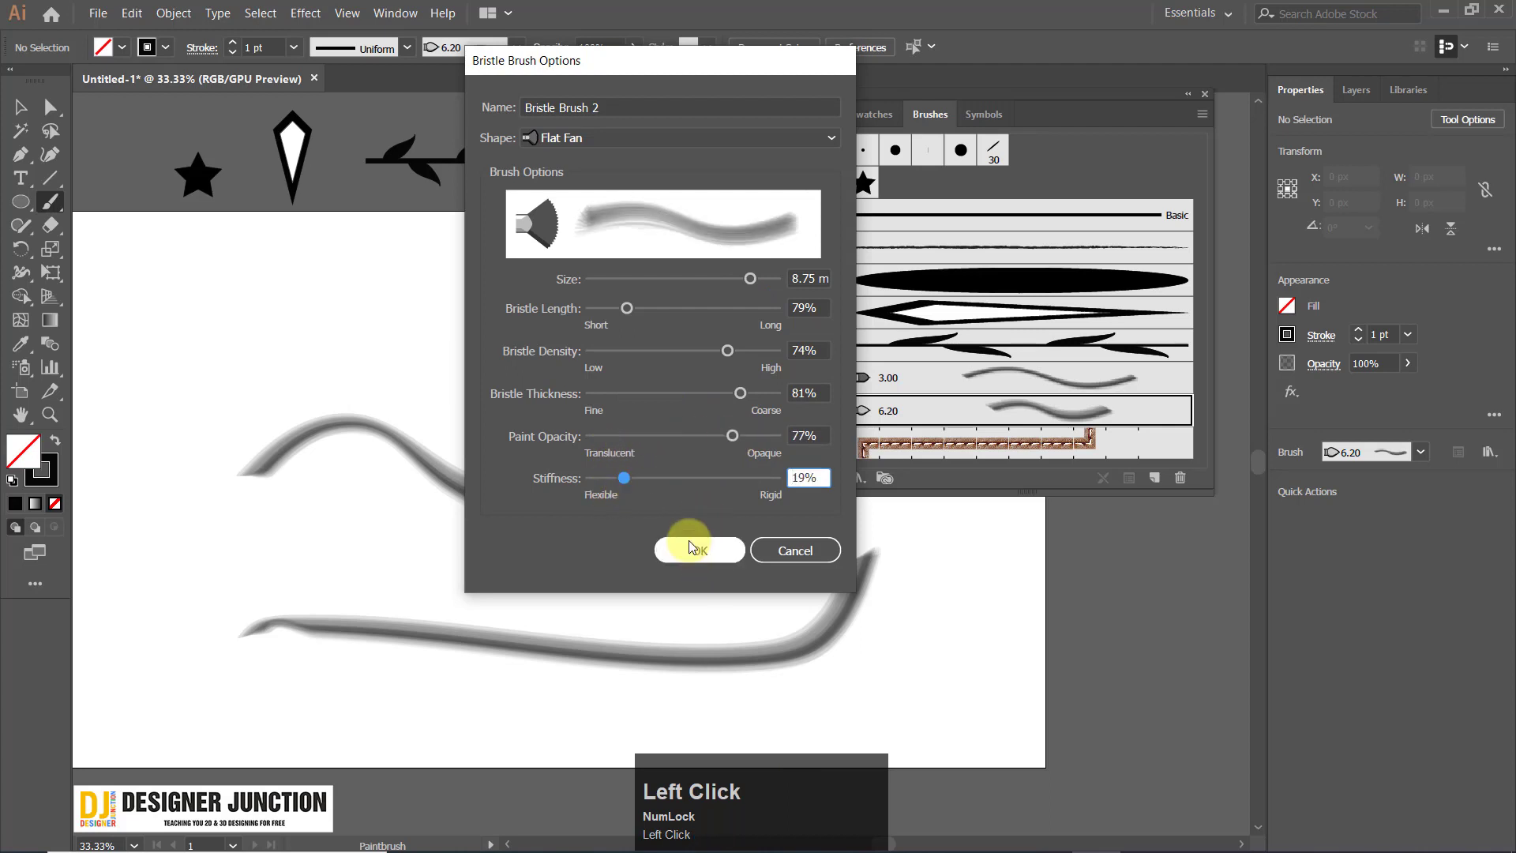
Paint a series of curved test strokes all over the artboard with the Flat Fan bristle brush.
left_click_drag(311, 548, 714, 527)
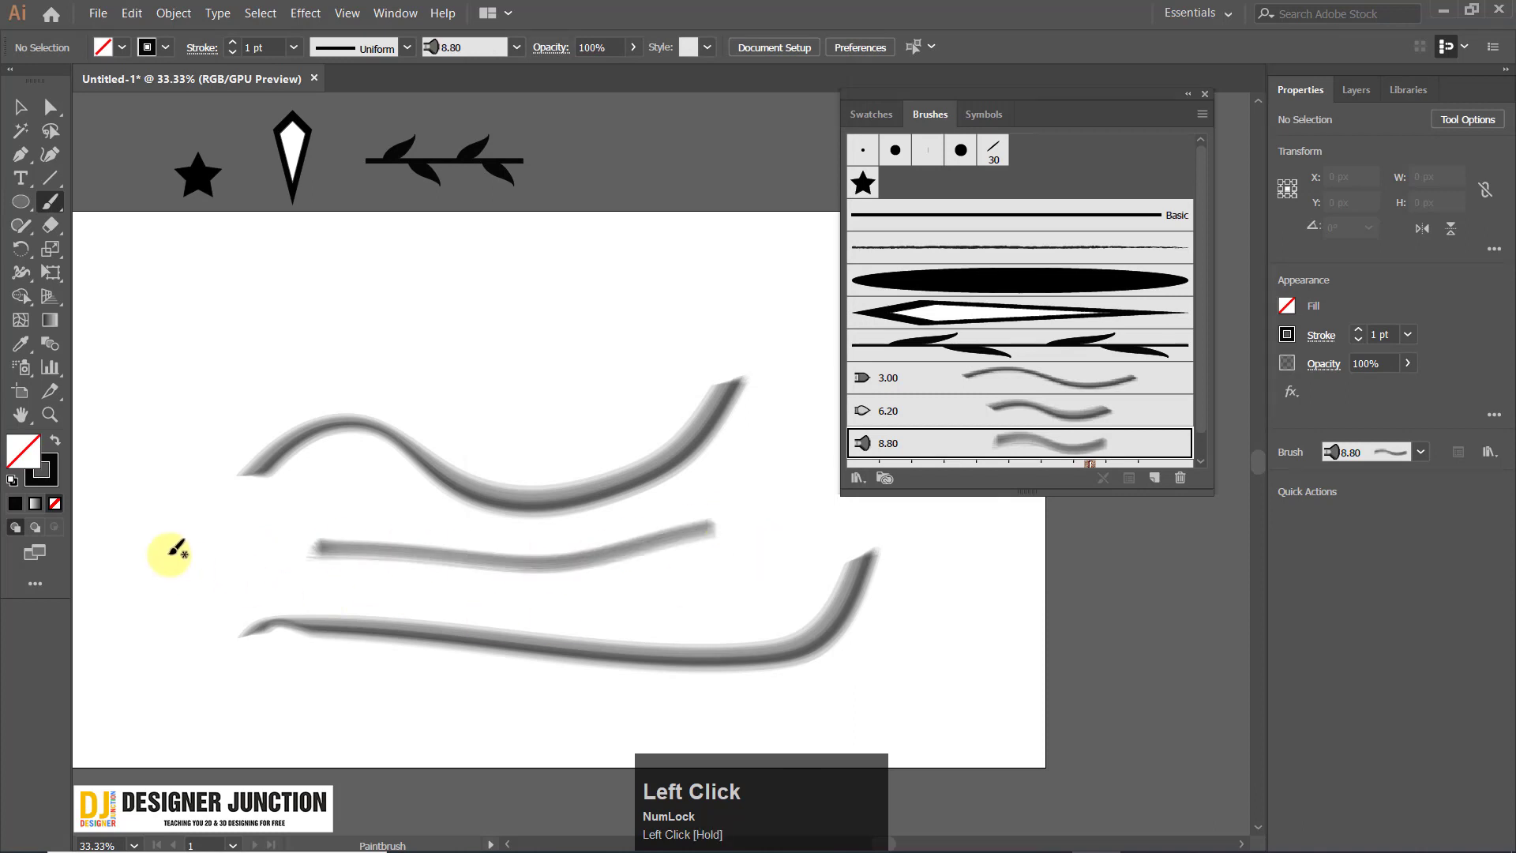
left_click_drag(150, 499, 237, 326)
left_click_drag(435, 326, 468, 363)
mouse_move(446, 283)
left_mouse_down()
mouse_move(516, 317)
mouse_move(559, 408)
left_mouse_up()
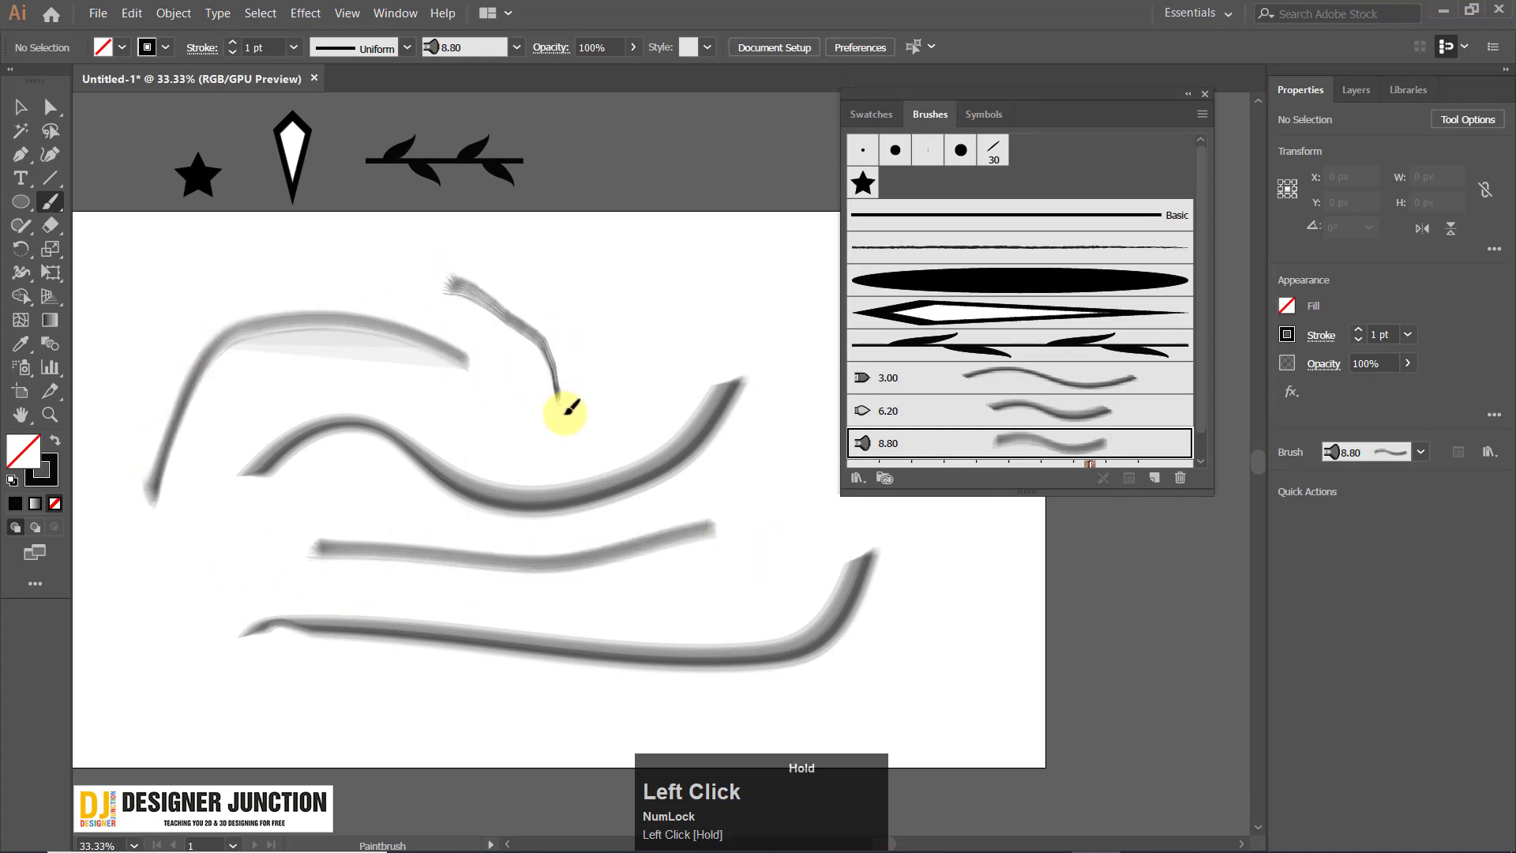
mouse_move(608, 277)
left_mouse_down()
mouse_move(642, 383)
mouse_move(351, 622)
left_mouse_up()
mouse_move(734, 253)
left_mouse_down()
mouse_move(765, 280)
mouse_move(720, 589)
left_mouse_up()
mouse_move(227, 568)
left_mouse_down()
mouse_move(230, 541)
mouse_move(355, 499)
left_mouse_up()
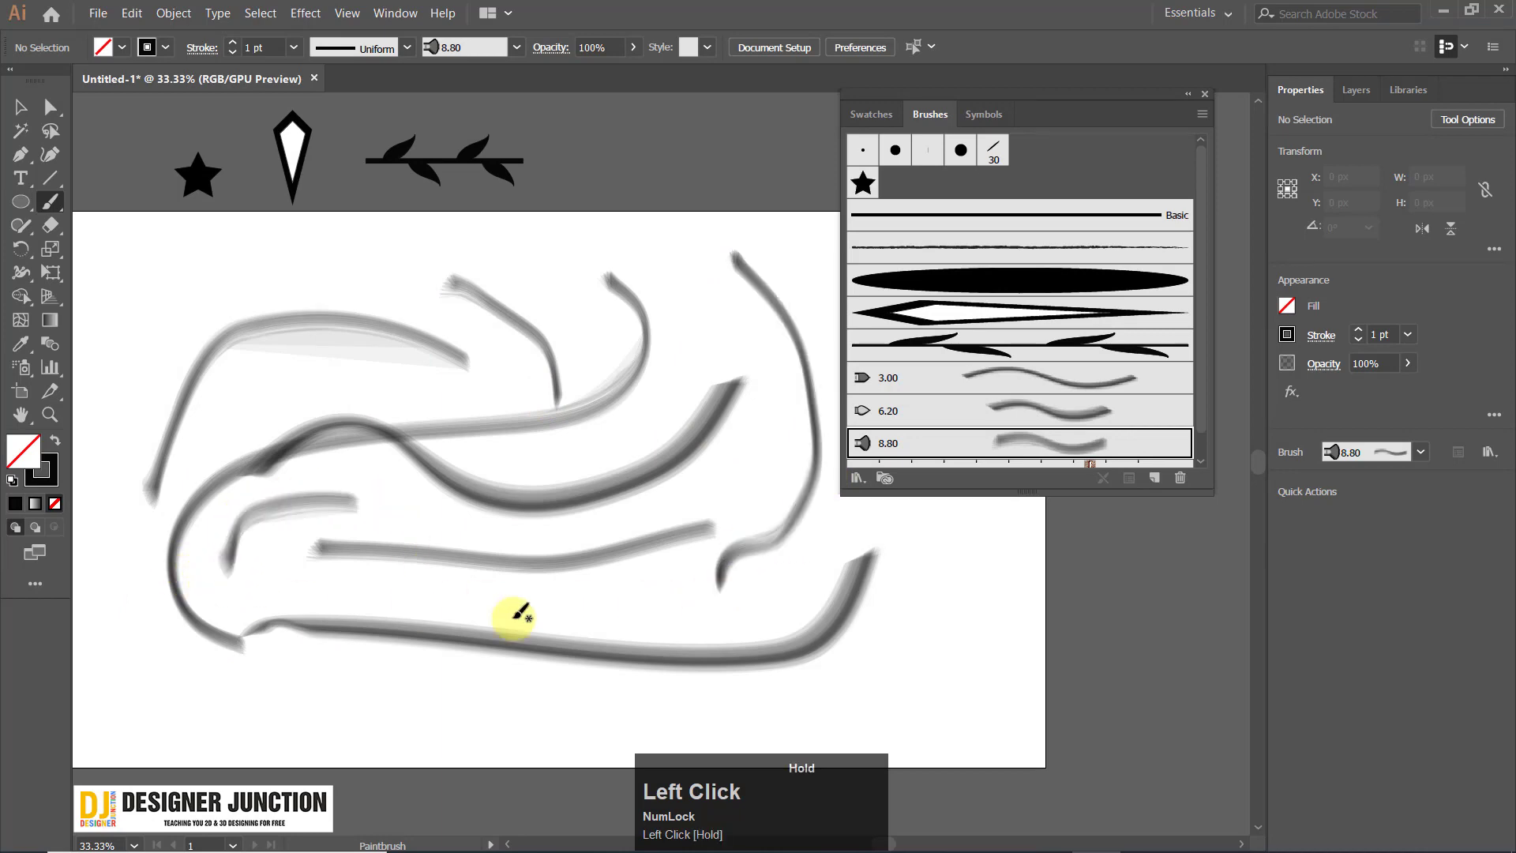
left_click_drag(455, 600, 675, 629)
mouse_move(965, 553)
left_mouse_down()
mouse_move(941, 657)
mouse_move(792, 689)
mouse_move(347, 697)
left_mouse_up()
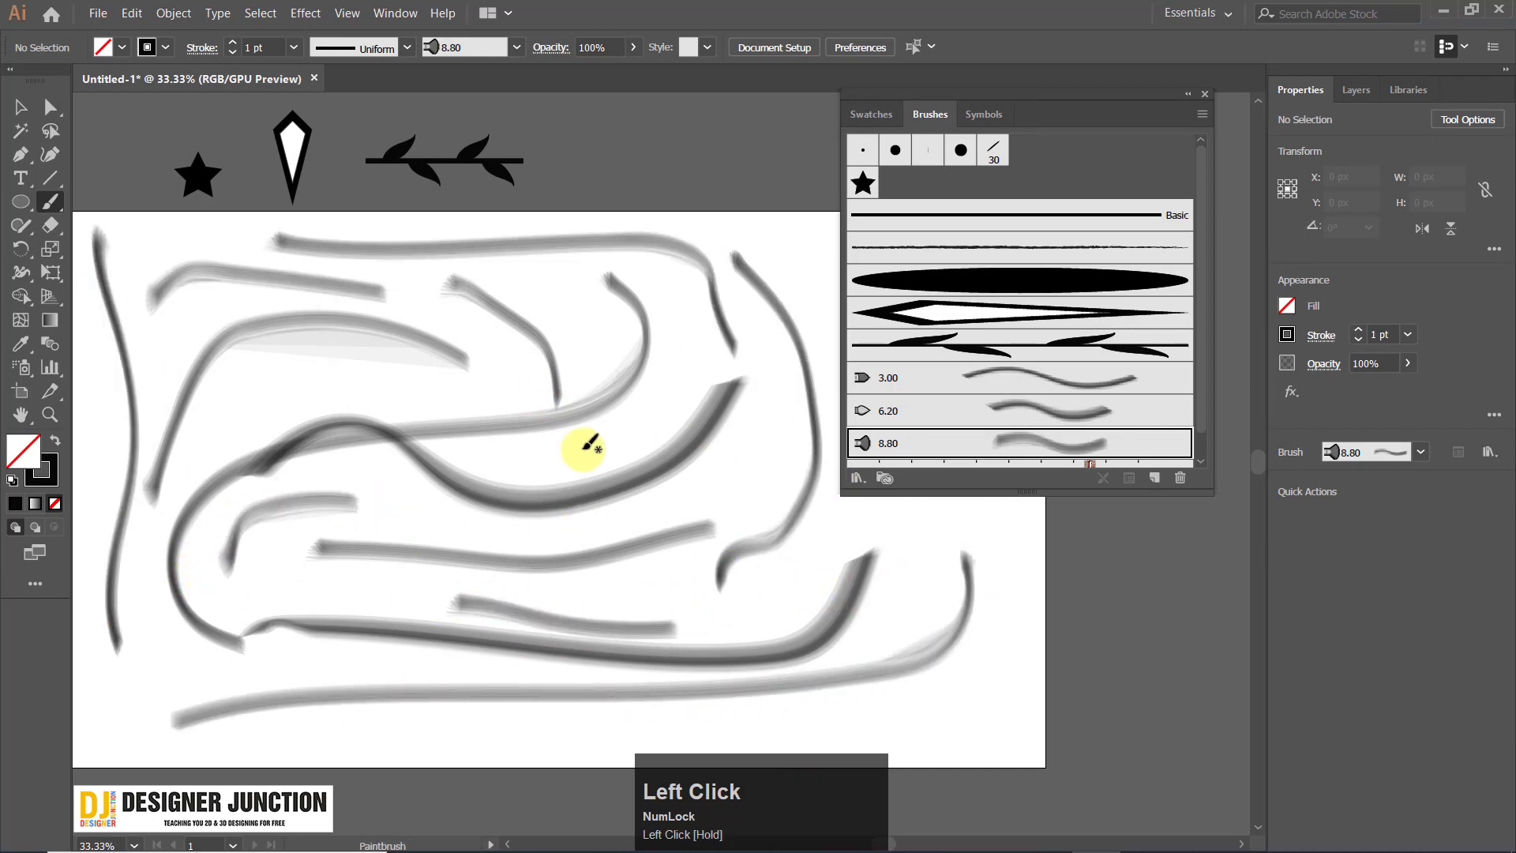
Delete all the painted bristle strokes from the artboard, keeping the star, diamond and leafy branch above it.
scroll(588, 446, "down", 2)
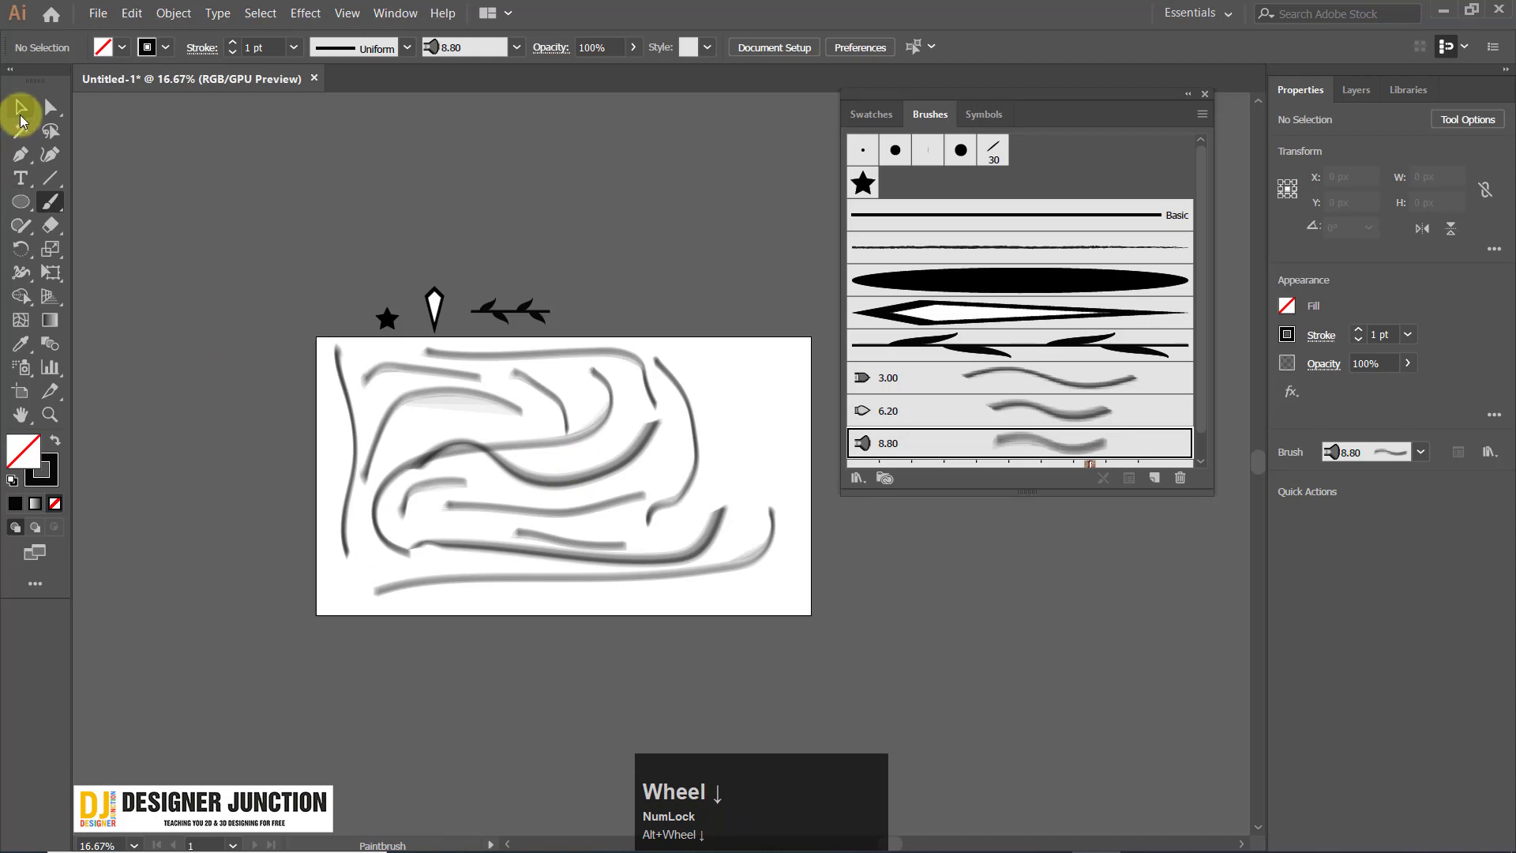
left_click(21, 106)
left_click_drag(502, 769, 627, 436)
key("Delete")
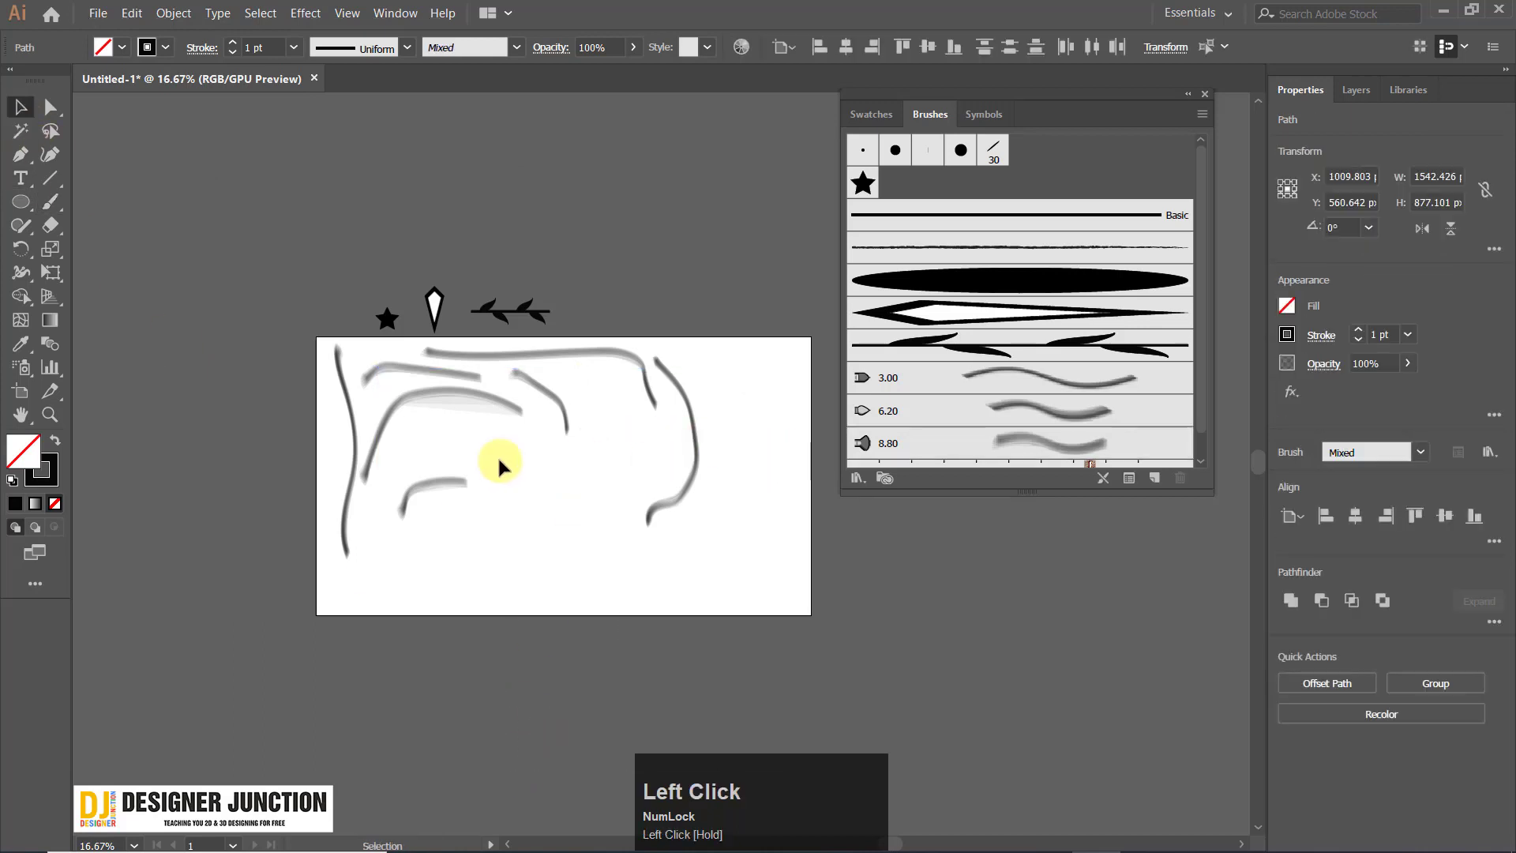
left_click_drag(286, 366, 823, 608)
key("Delete")
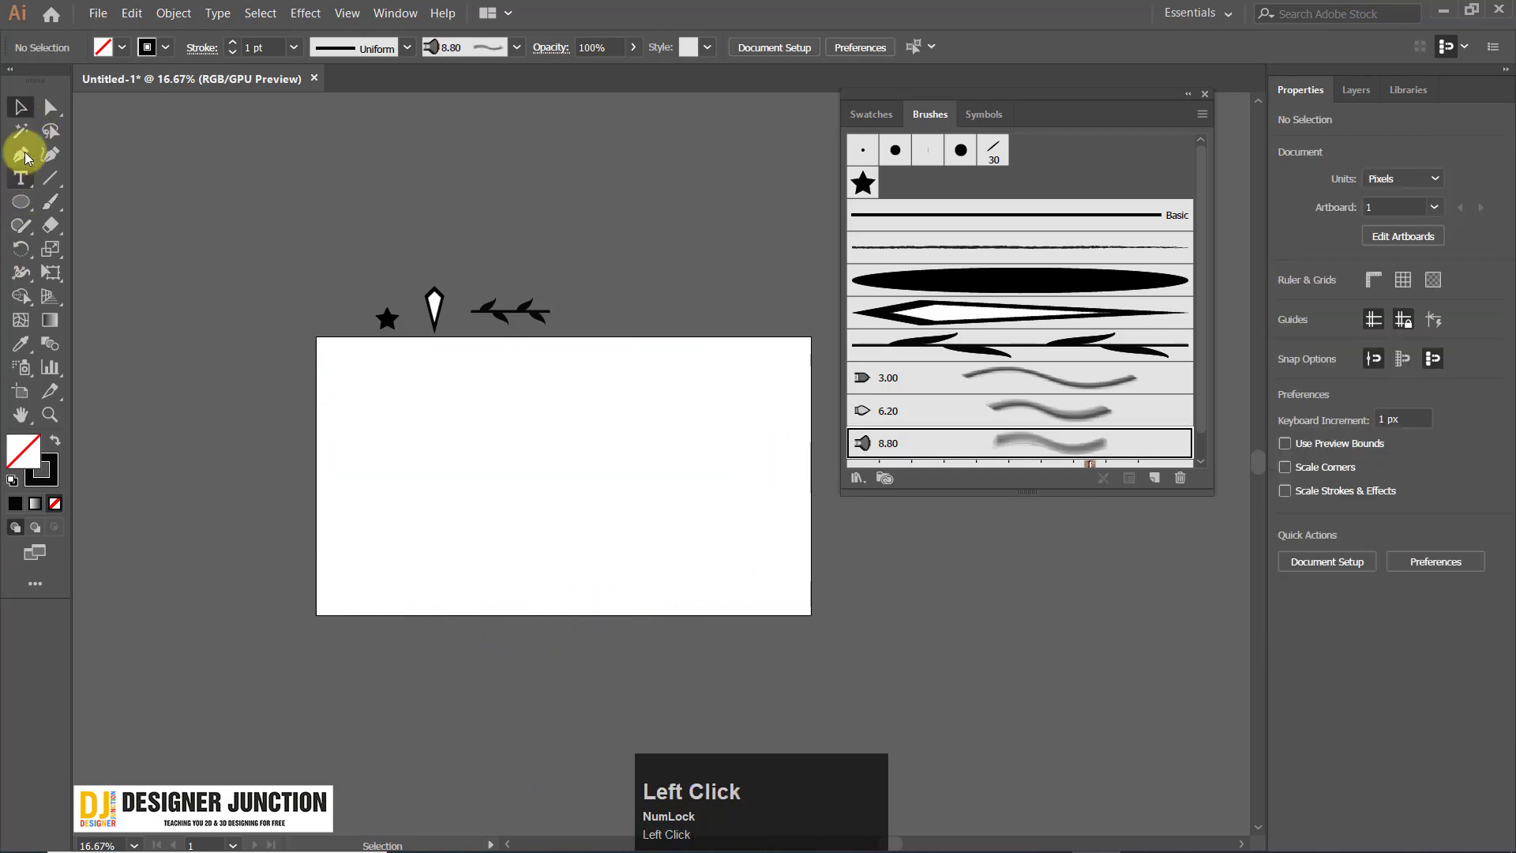
scroll(758, 565, "up", 2)
mouse_move(165, 322)
left_mouse_down()
mouse_move(494, 493)
mouse_move(397, 389)
mouse_move(457, 428)
left_mouse_up()
scroll(442, 442, "down", 1)
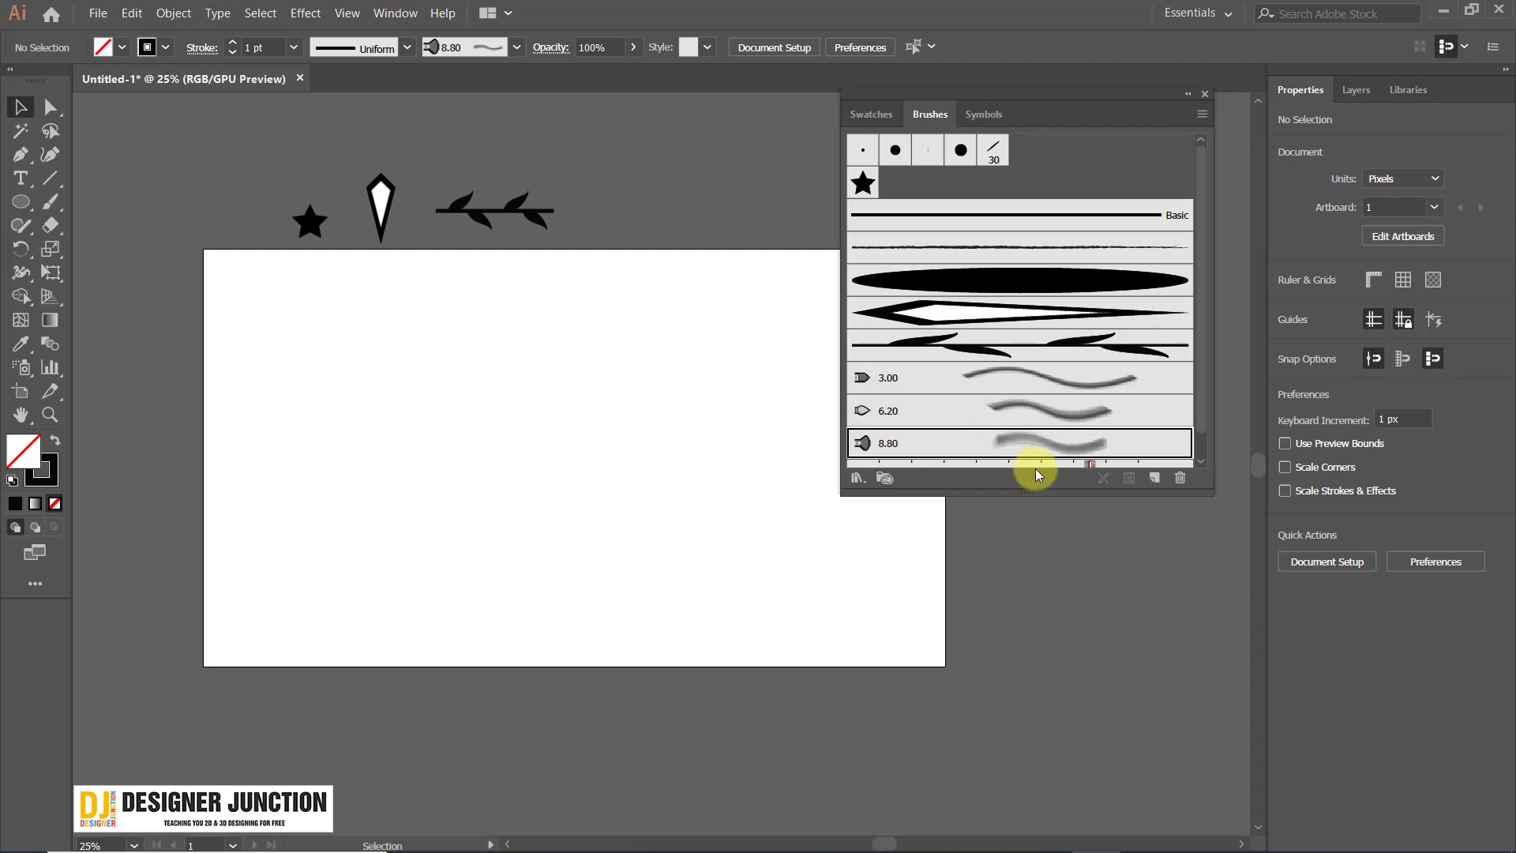
left_click(1159, 483)
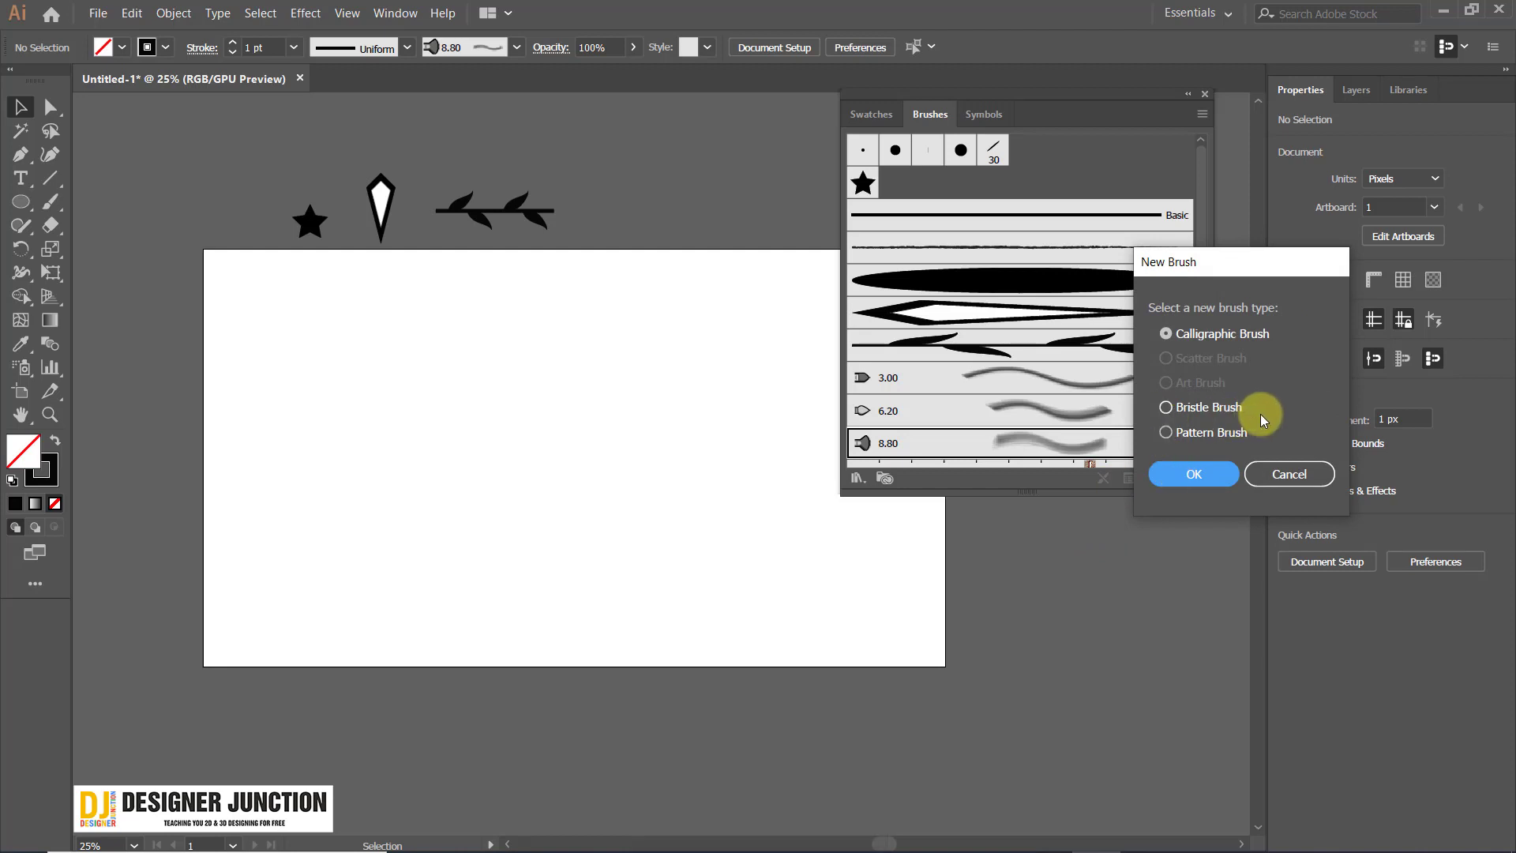
left_click(1166, 433)
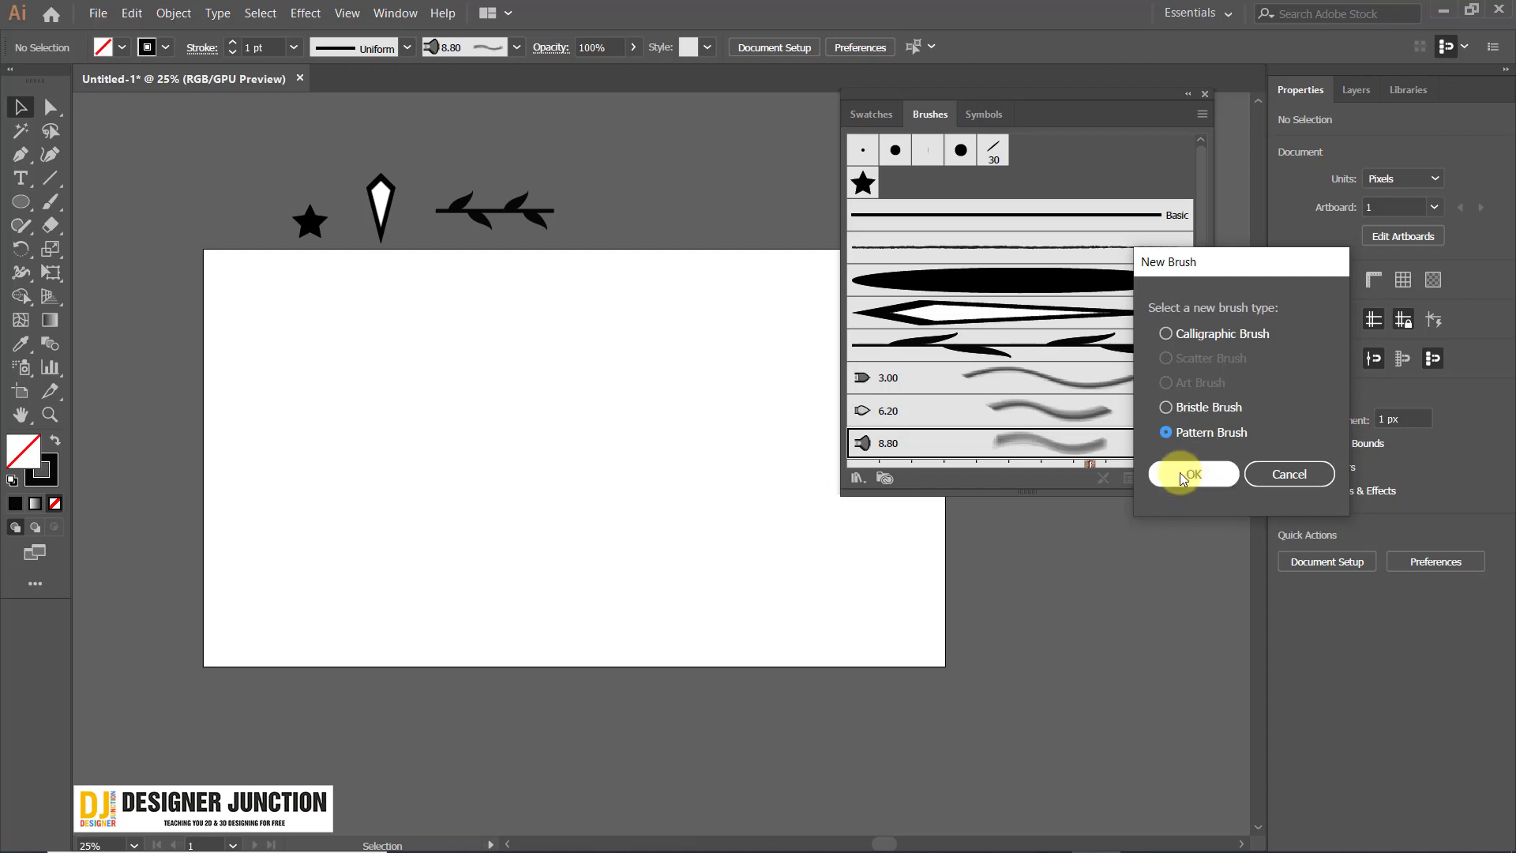
left_click(1184, 472)
mouse_move(562, 150)
left_mouse_down()
mouse_move(821, 41)
mouse_move(820, 52)
left_mouse_up()
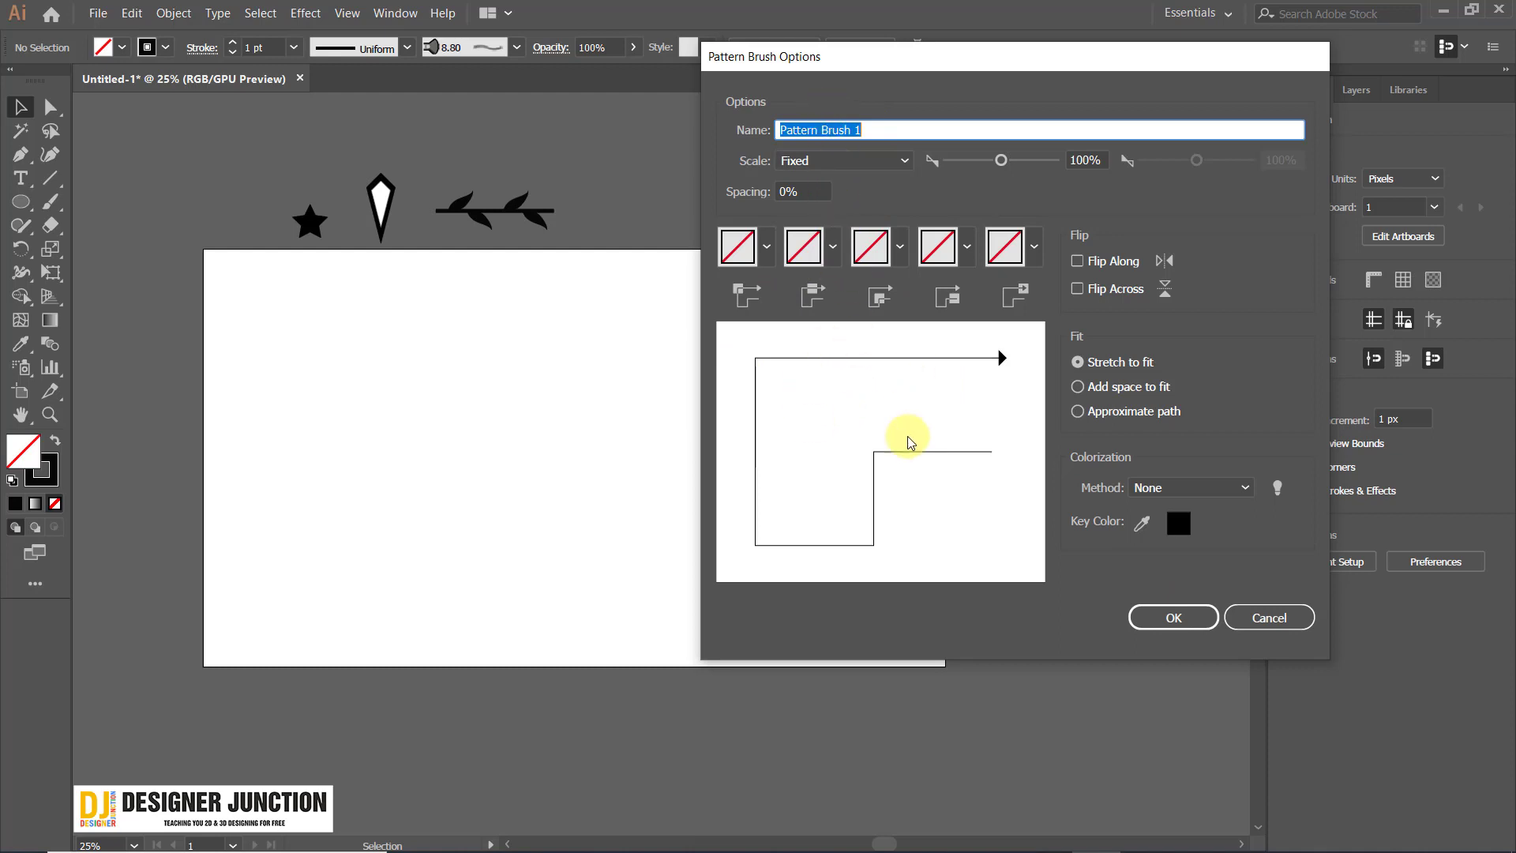
left_click(1275, 627)
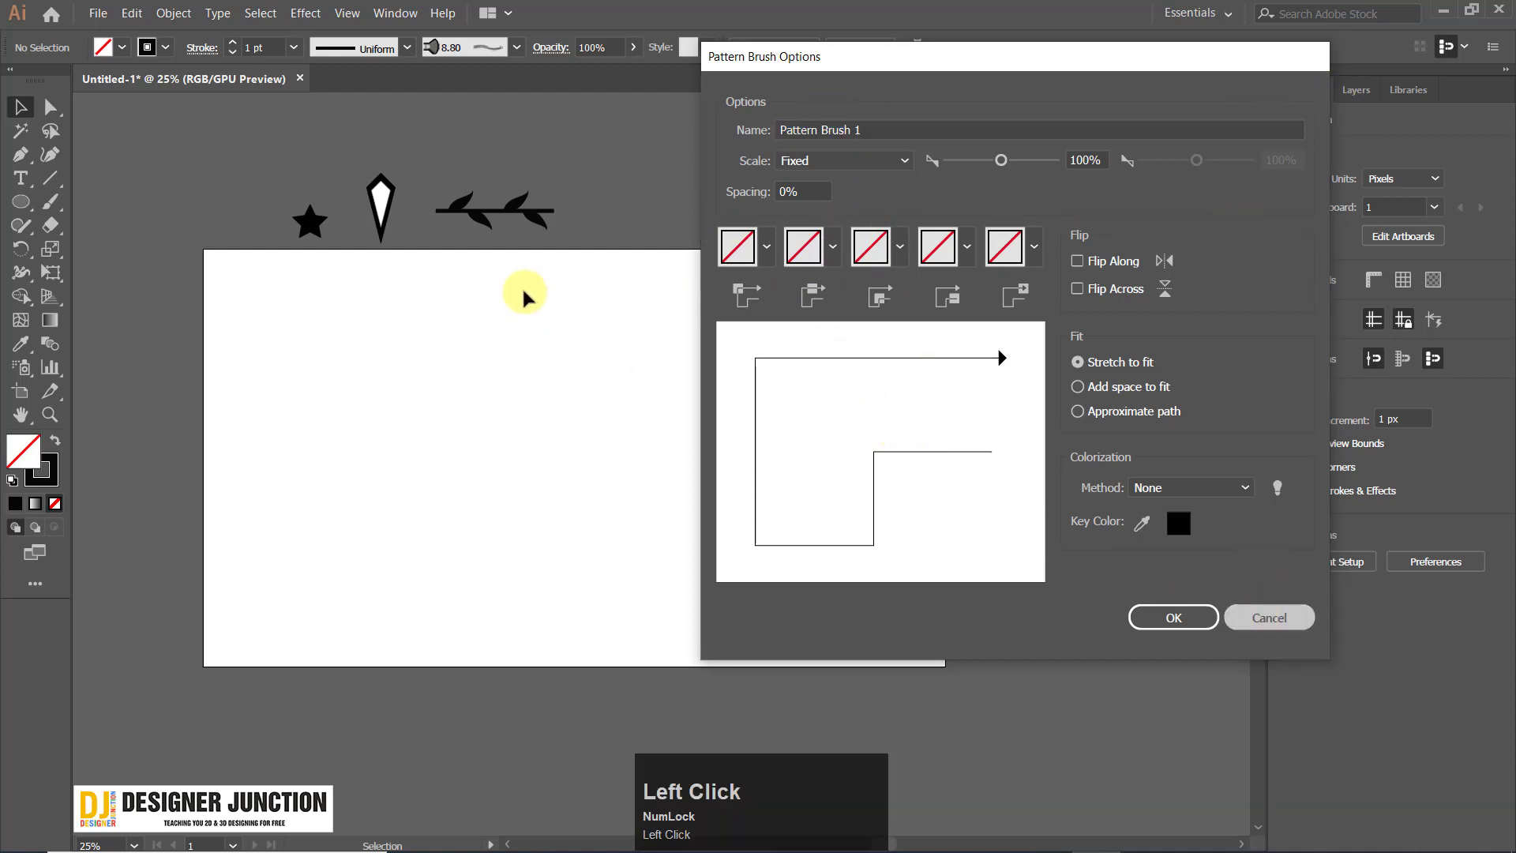
Move the black star above the artboard further up and left, away from the diamond, and leave nothing selected.
left_click_drag(248, 145, 320, 295)
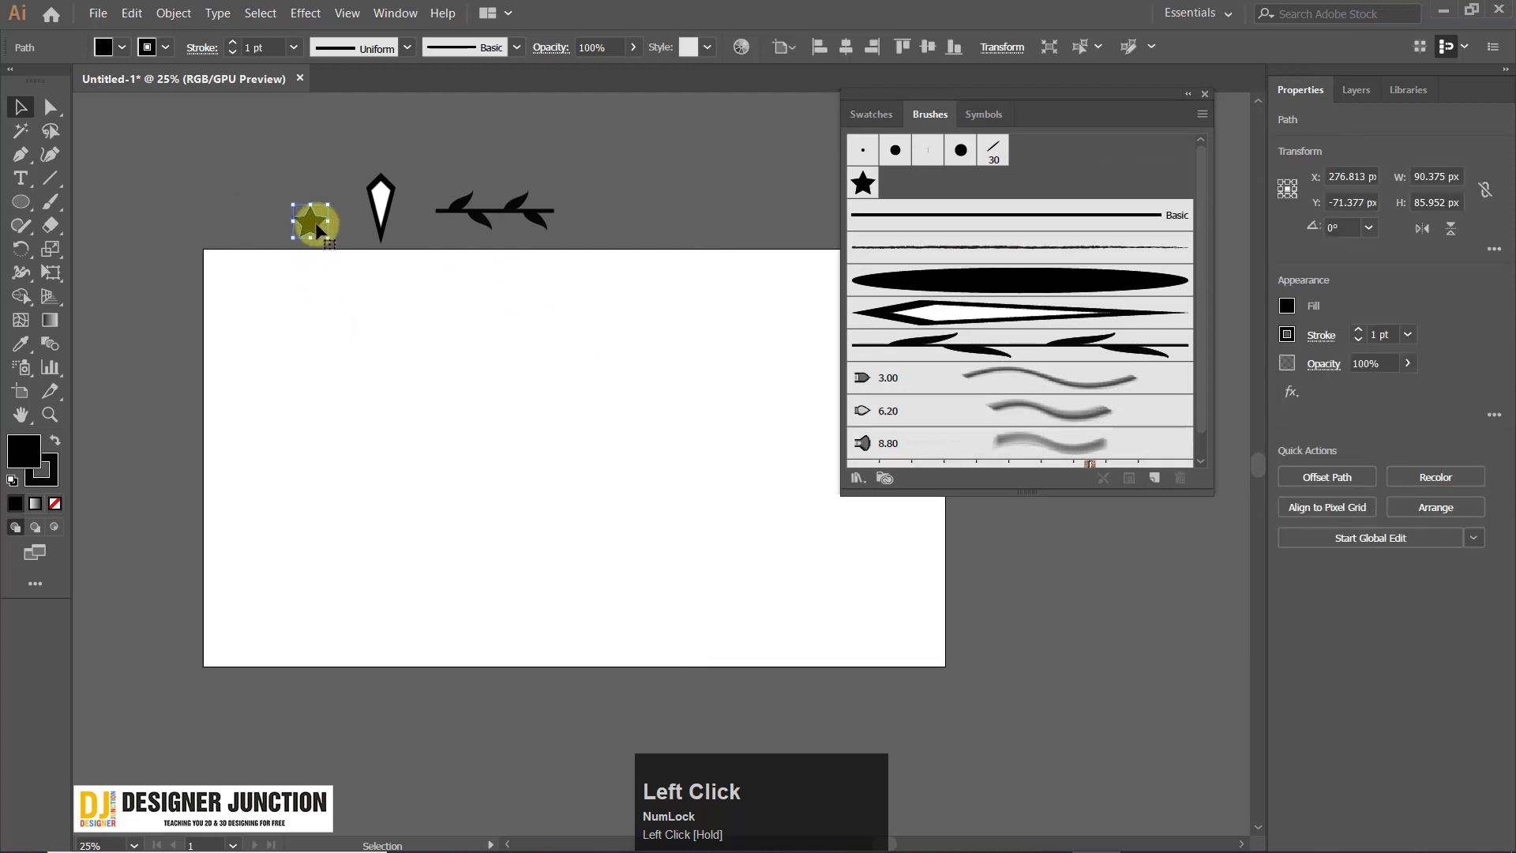
left_click_drag(315, 221, 251, 191)
left_click_drag(408, 151, 718, 303)
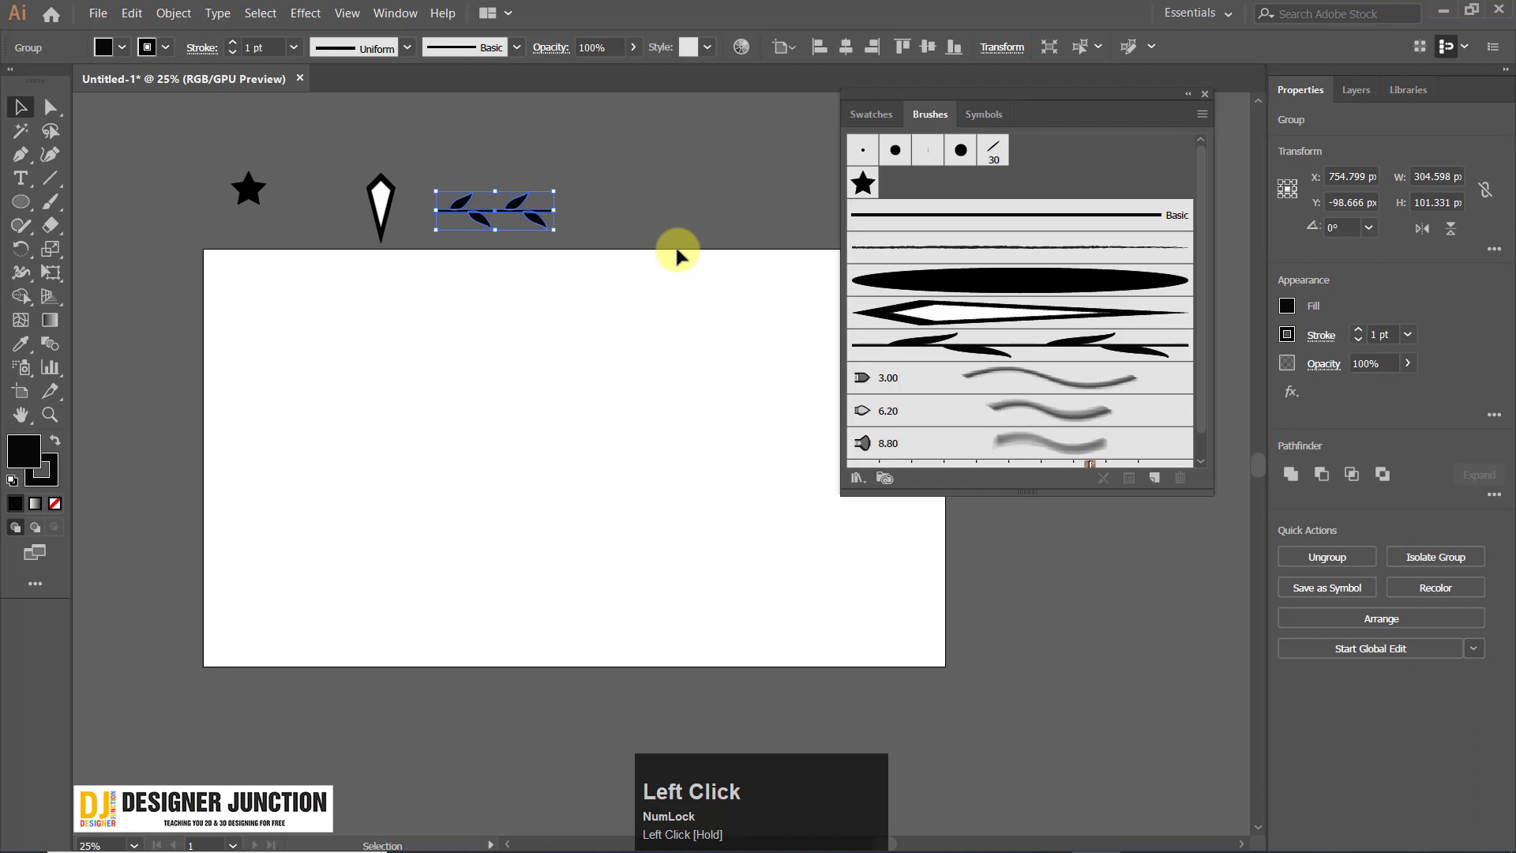
left_click(684, 166)
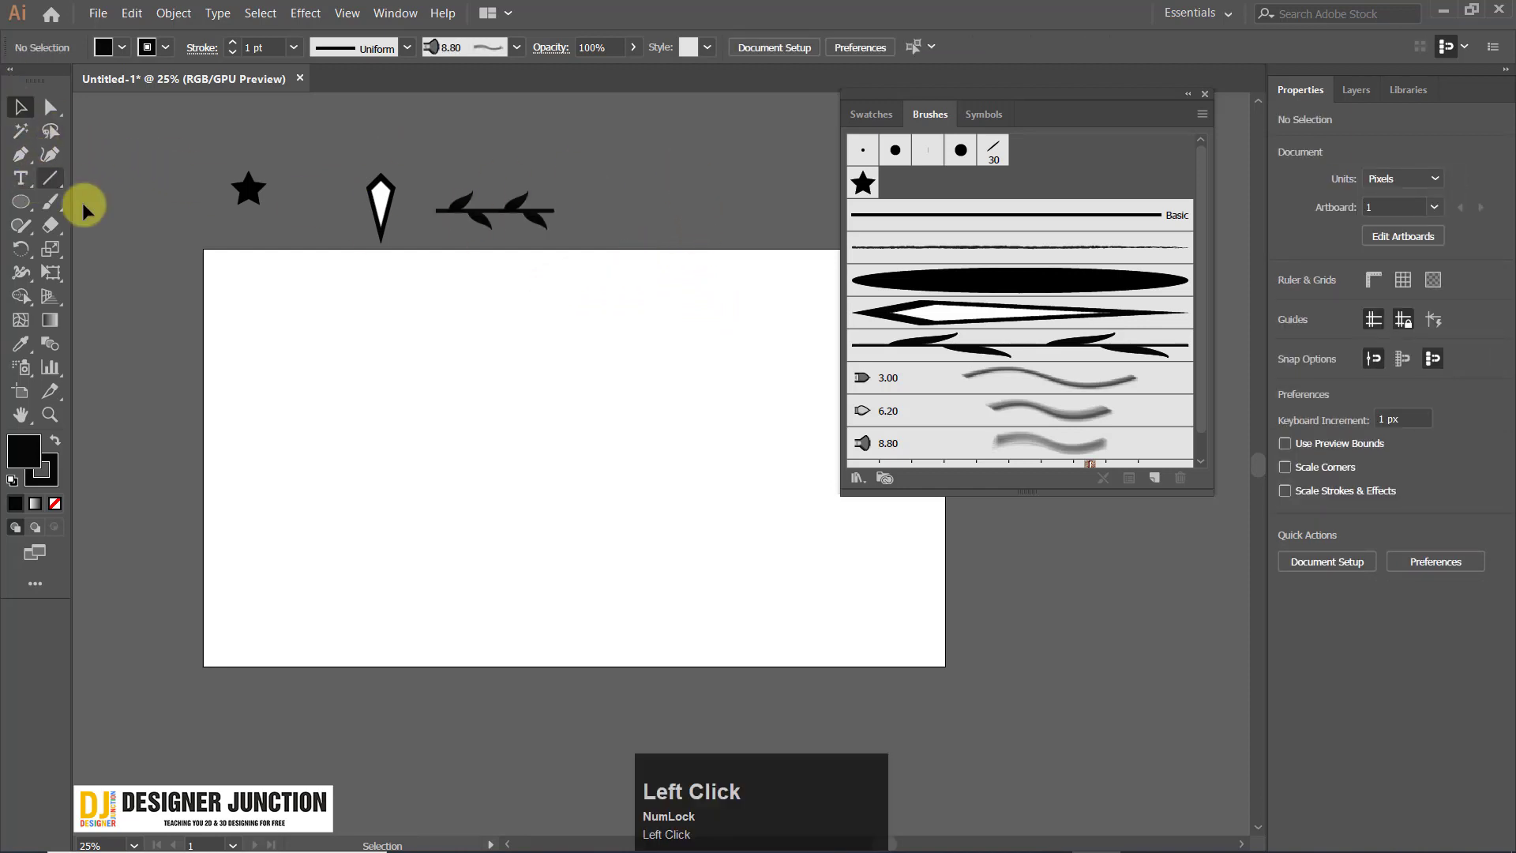
Draw a small solid black circle about 74 px across in the upper-left part of the artboard and leave it deselected.
left_click(20, 202)
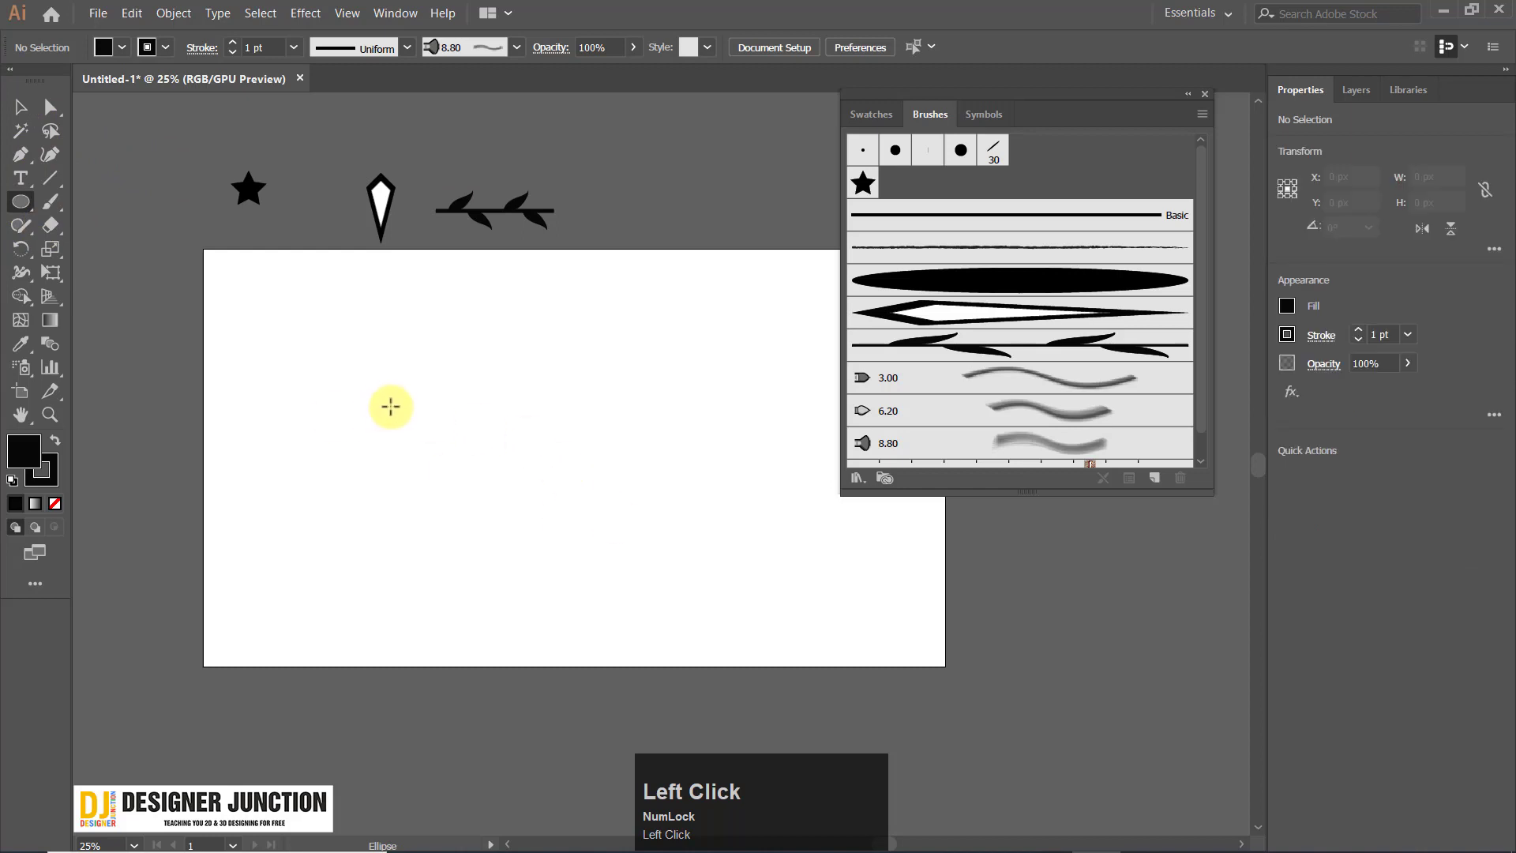
mouse_move(392, 392)
left_mouse_down()
mouse_move(439, 441)
mouse_move(487, 442)
mouse_move(420, 409)
left_mouse_up()
left_click(17, 105)
left_click(477, 374)
left_click(161, 424)
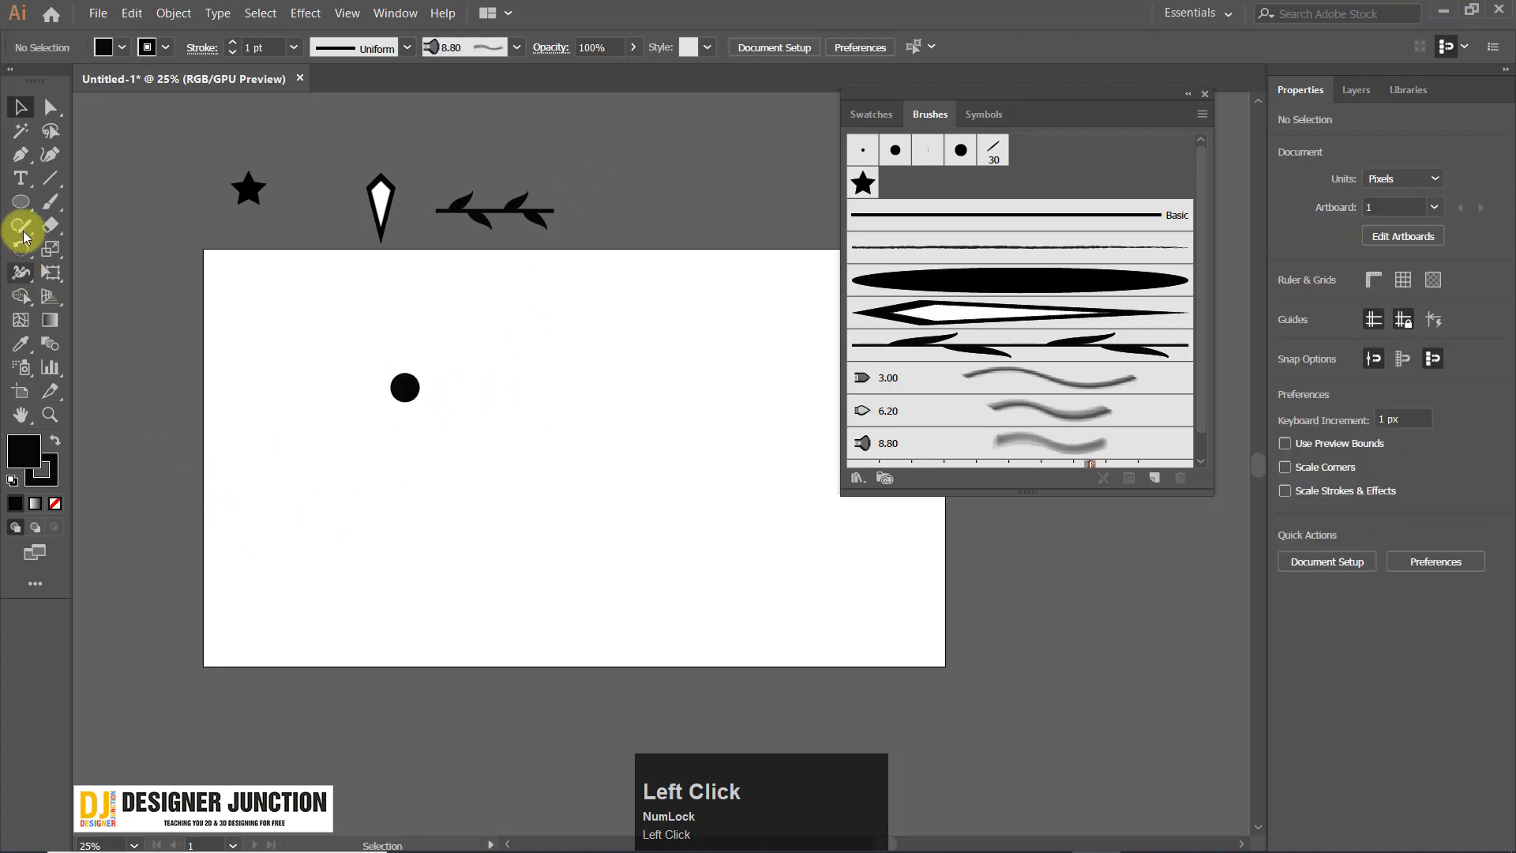
Paint a short wavy stroke on each side of the black circle with the 10 pt. Round brush.
left_click(21, 155)
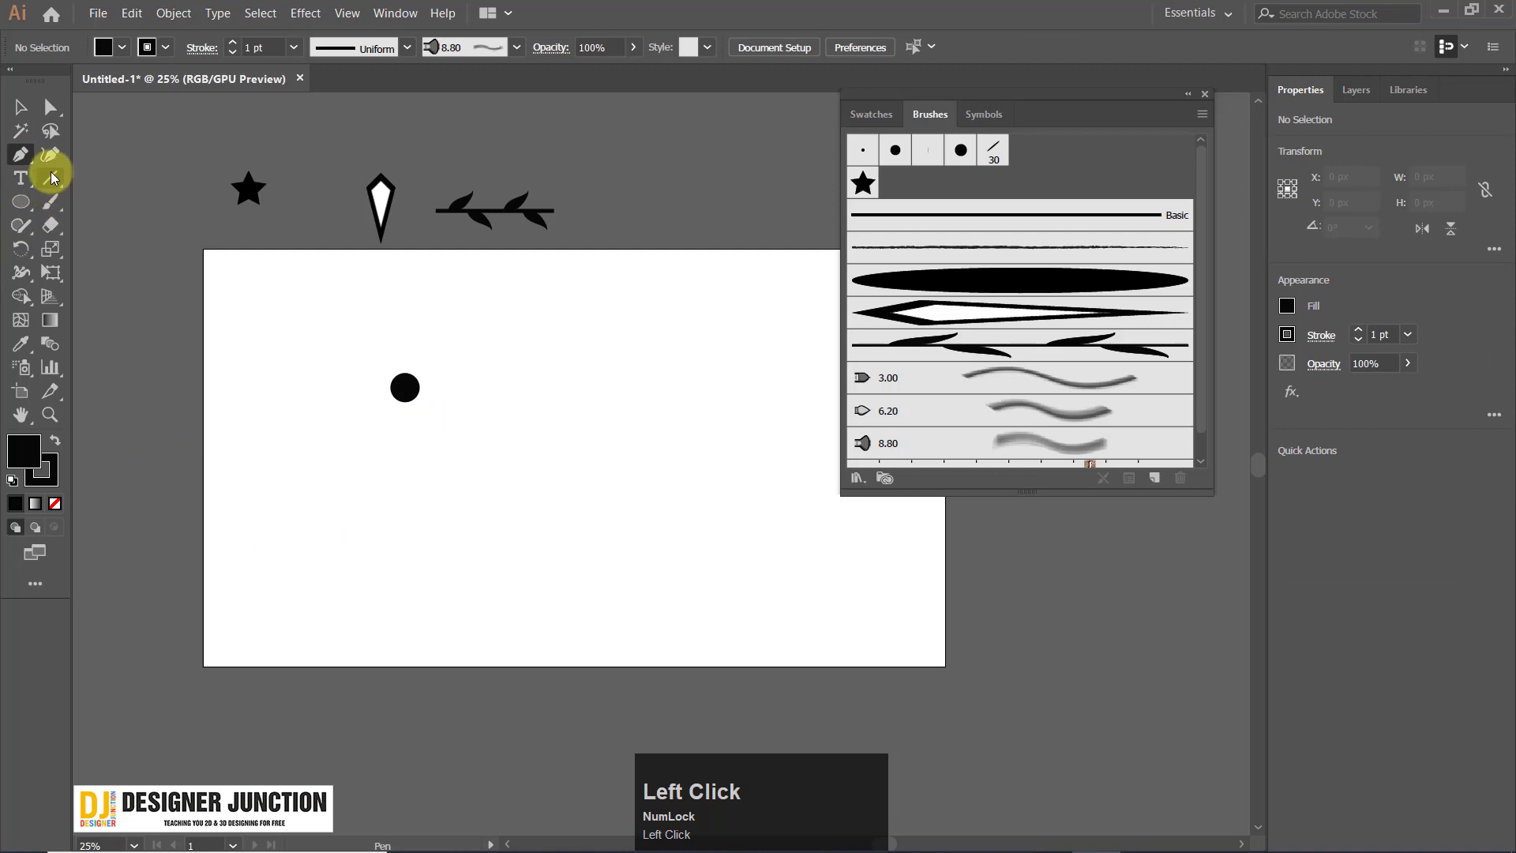
left_click(50, 204)
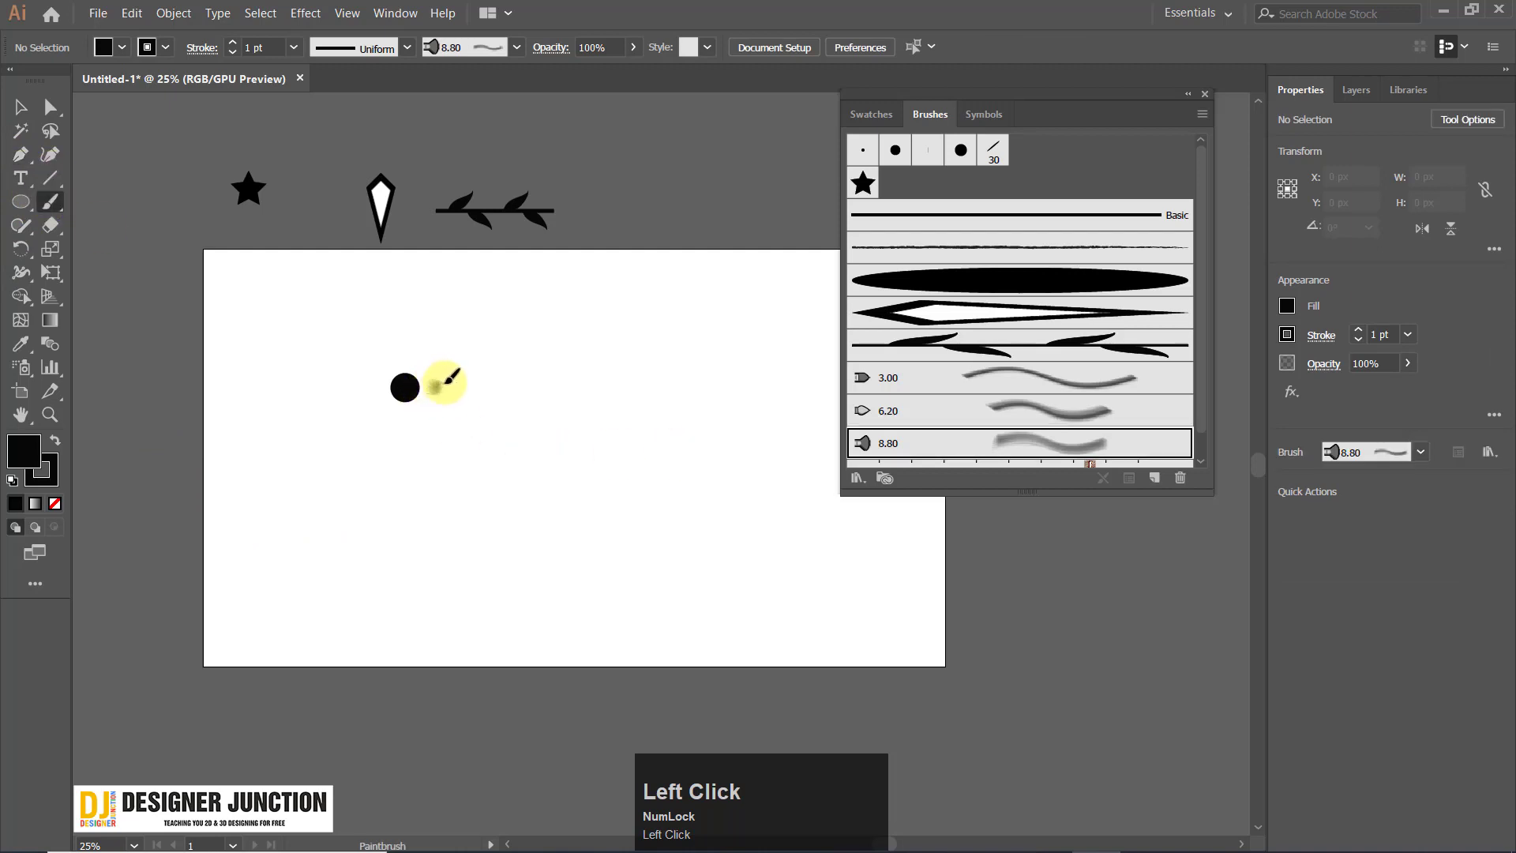
scroll(443, 383, "up", 3)
left_click(897, 151)
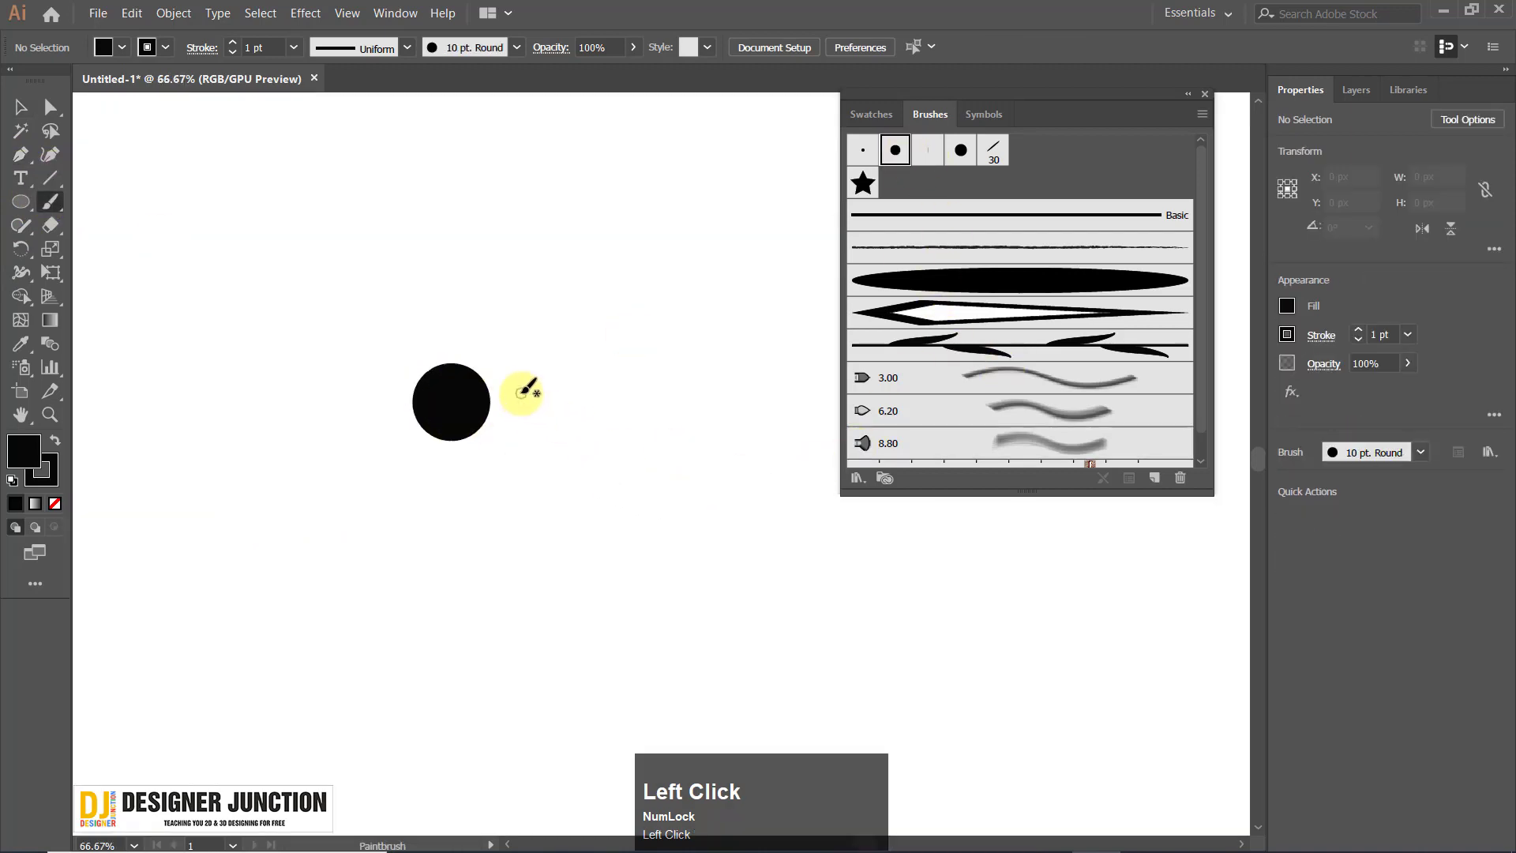
left_click_drag(590, 412, 622, 402)
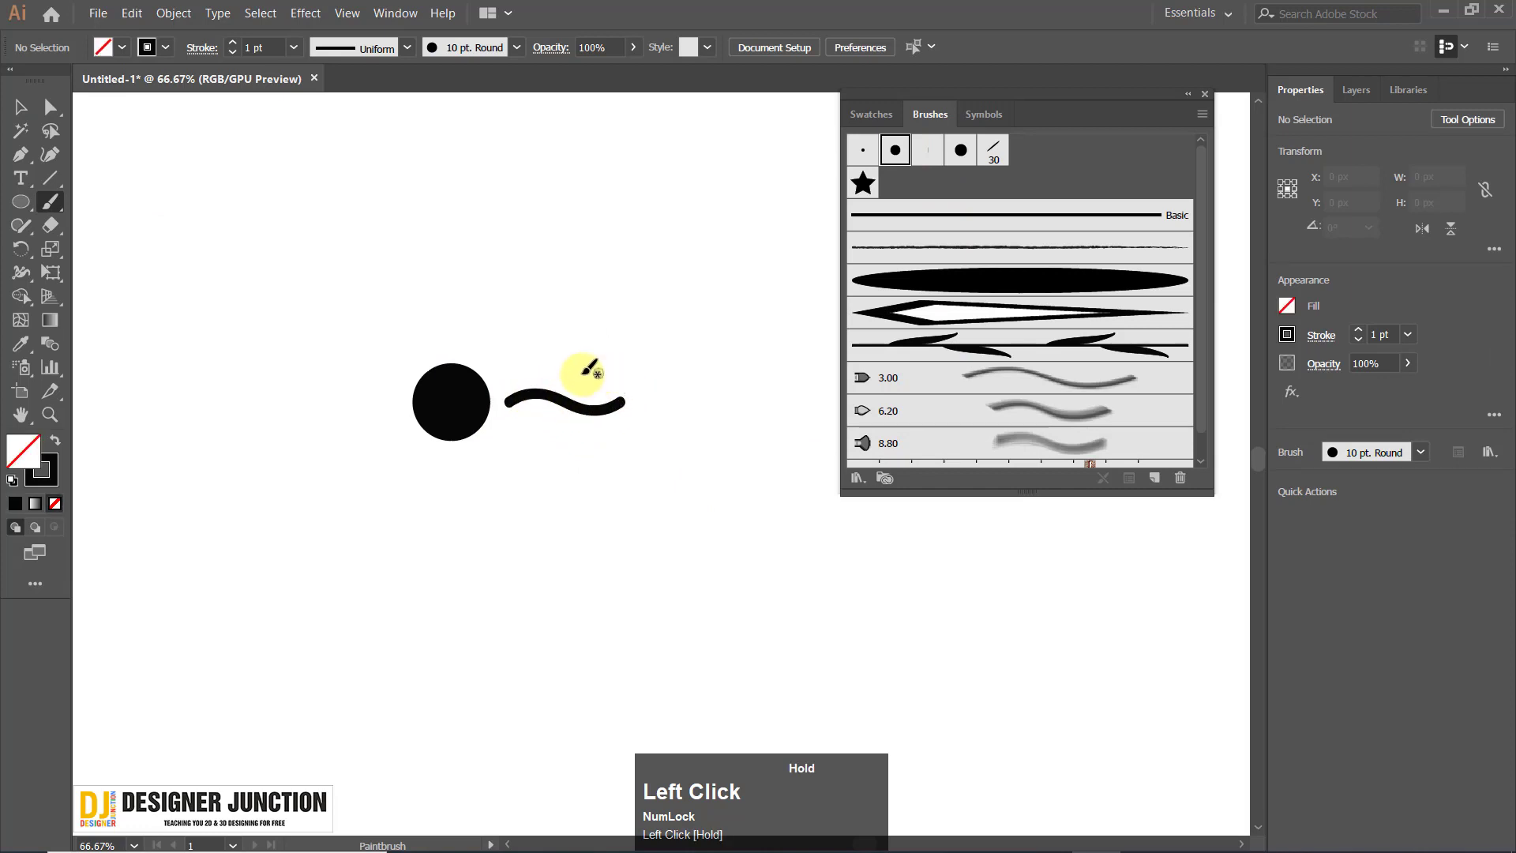
key("ctrl+z")
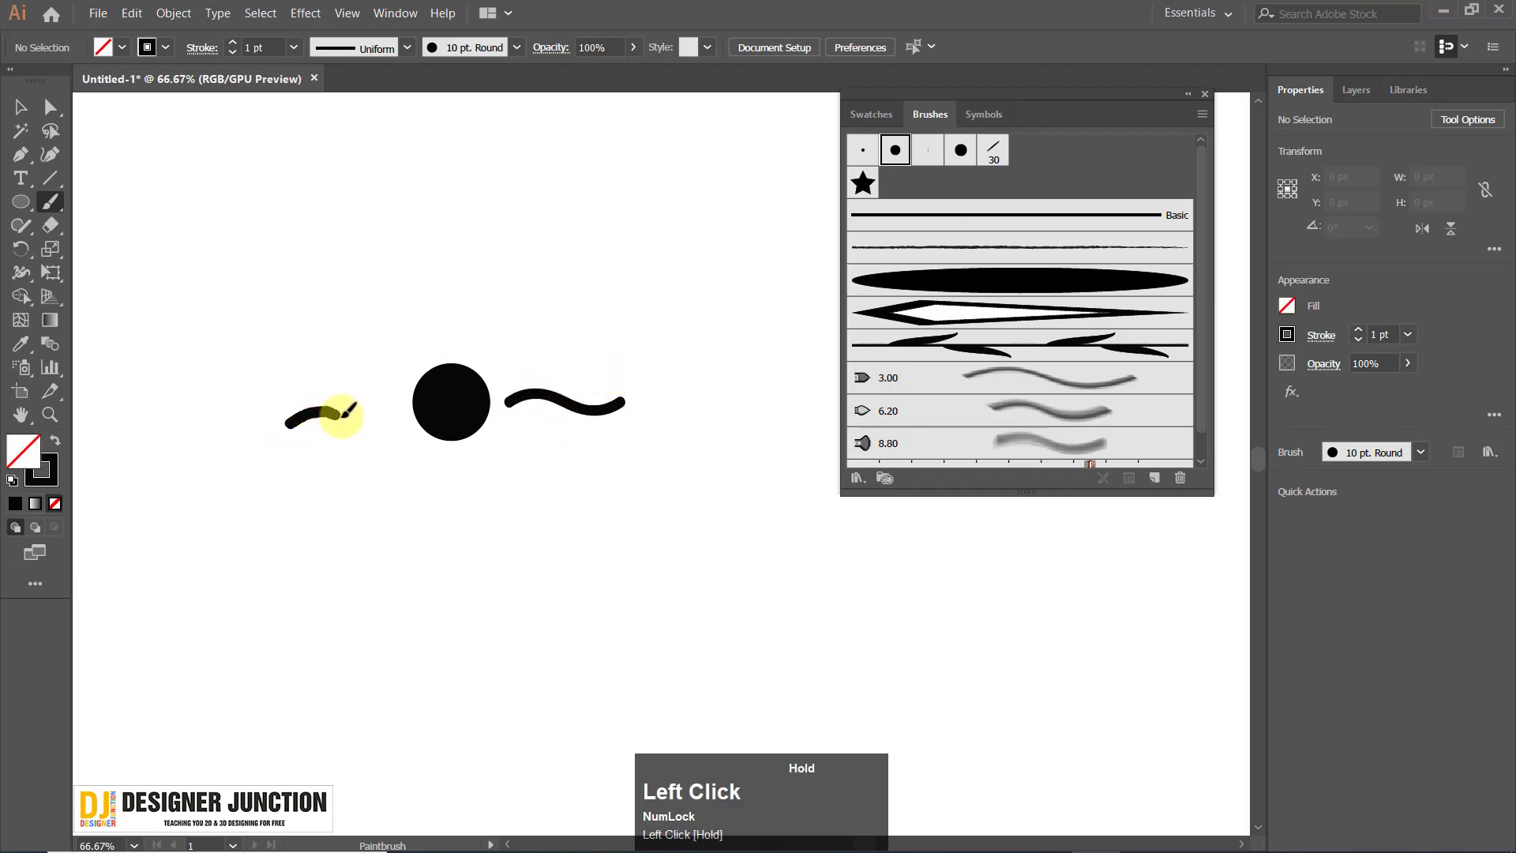
left_click_drag(387, 412, 390, 415)
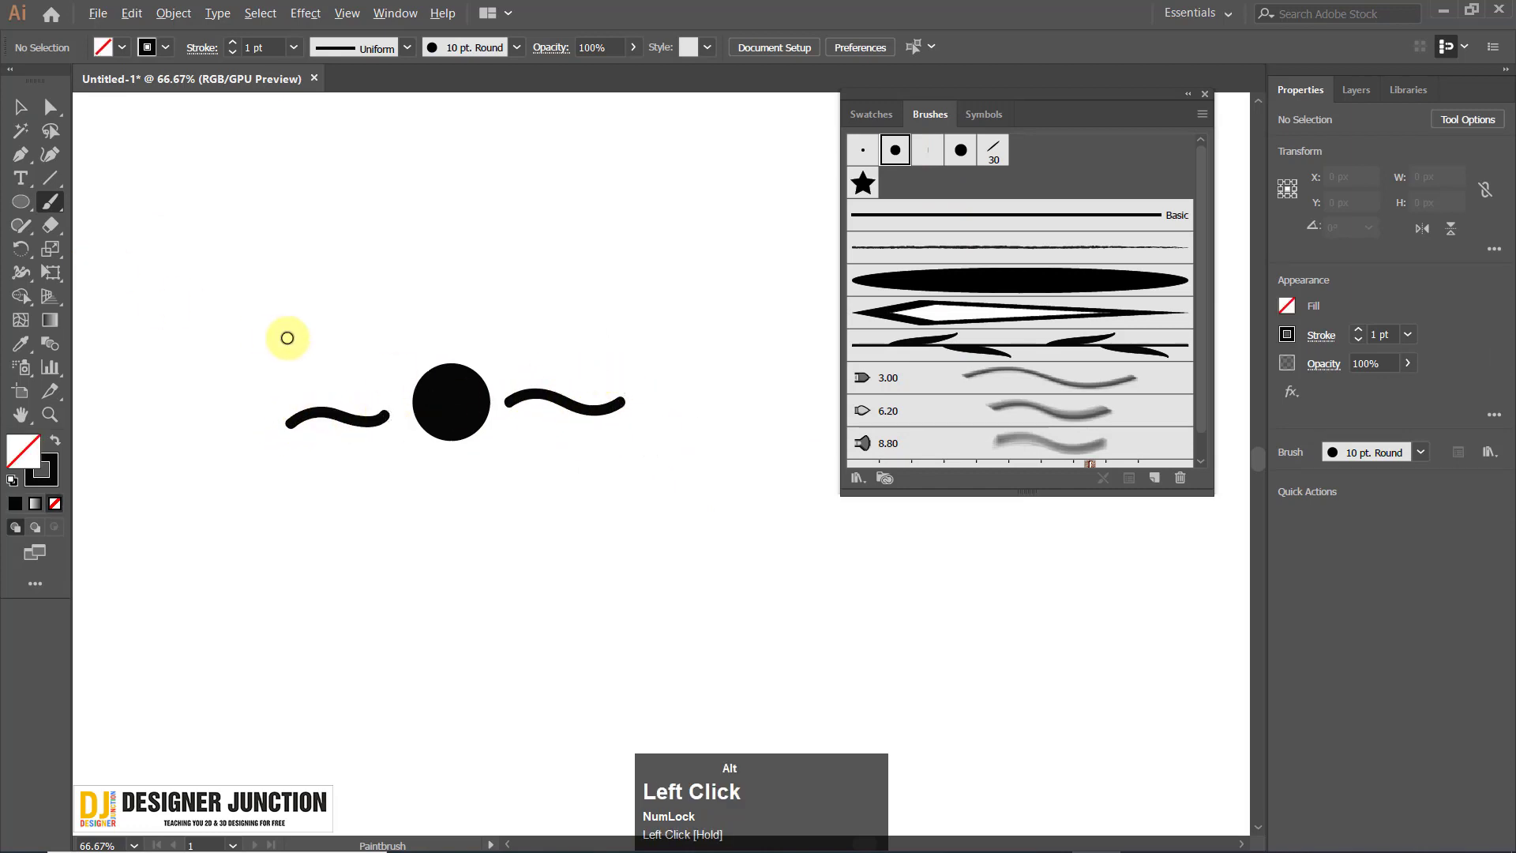
Shrink the black circle to about 34 px beside the left wave and move the right wave close to it.
scroll(288, 338, "down", 3)
left_click(19, 104)
left_click_drag(471, 441, 559, 537)
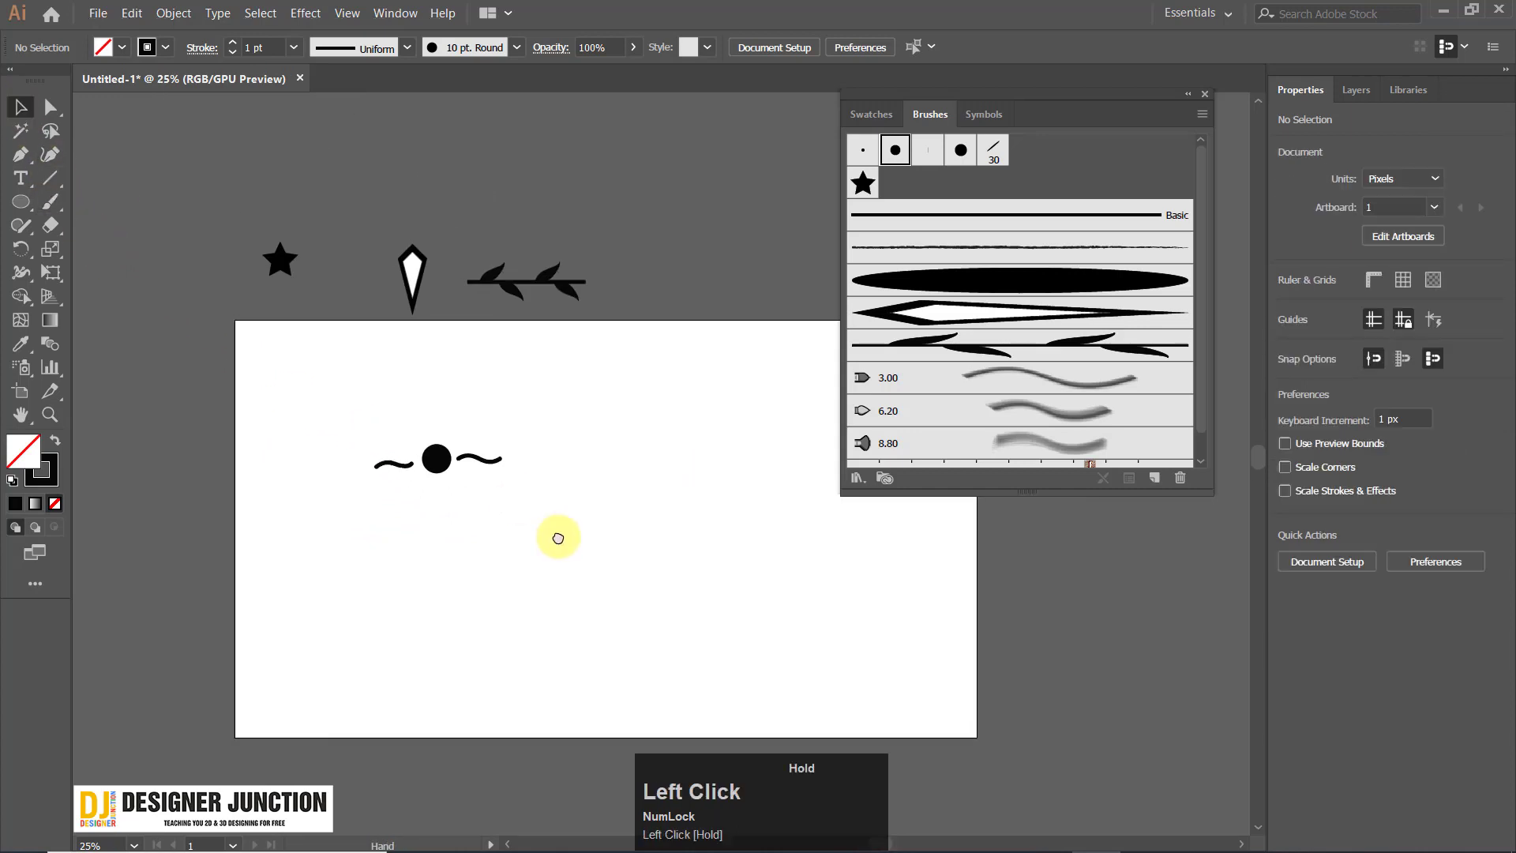
scroll(431, 464, "up", 3)
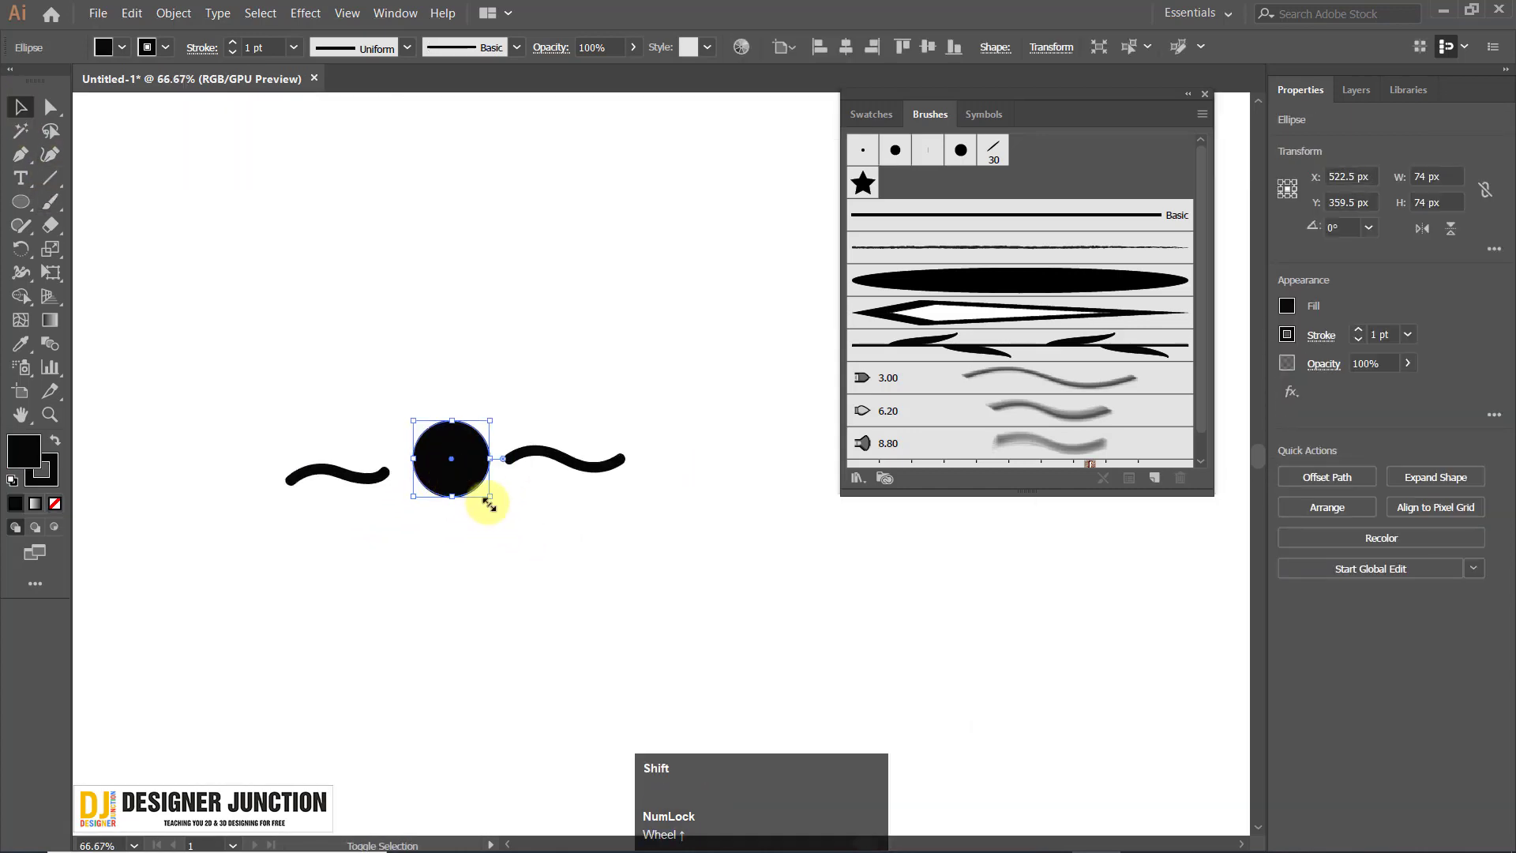
mouse_move(489, 503)
left_mouse_down()
mouse_move(447, 461)
mouse_move(417, 472)
left_mouse_up()
left_click(534, 452)
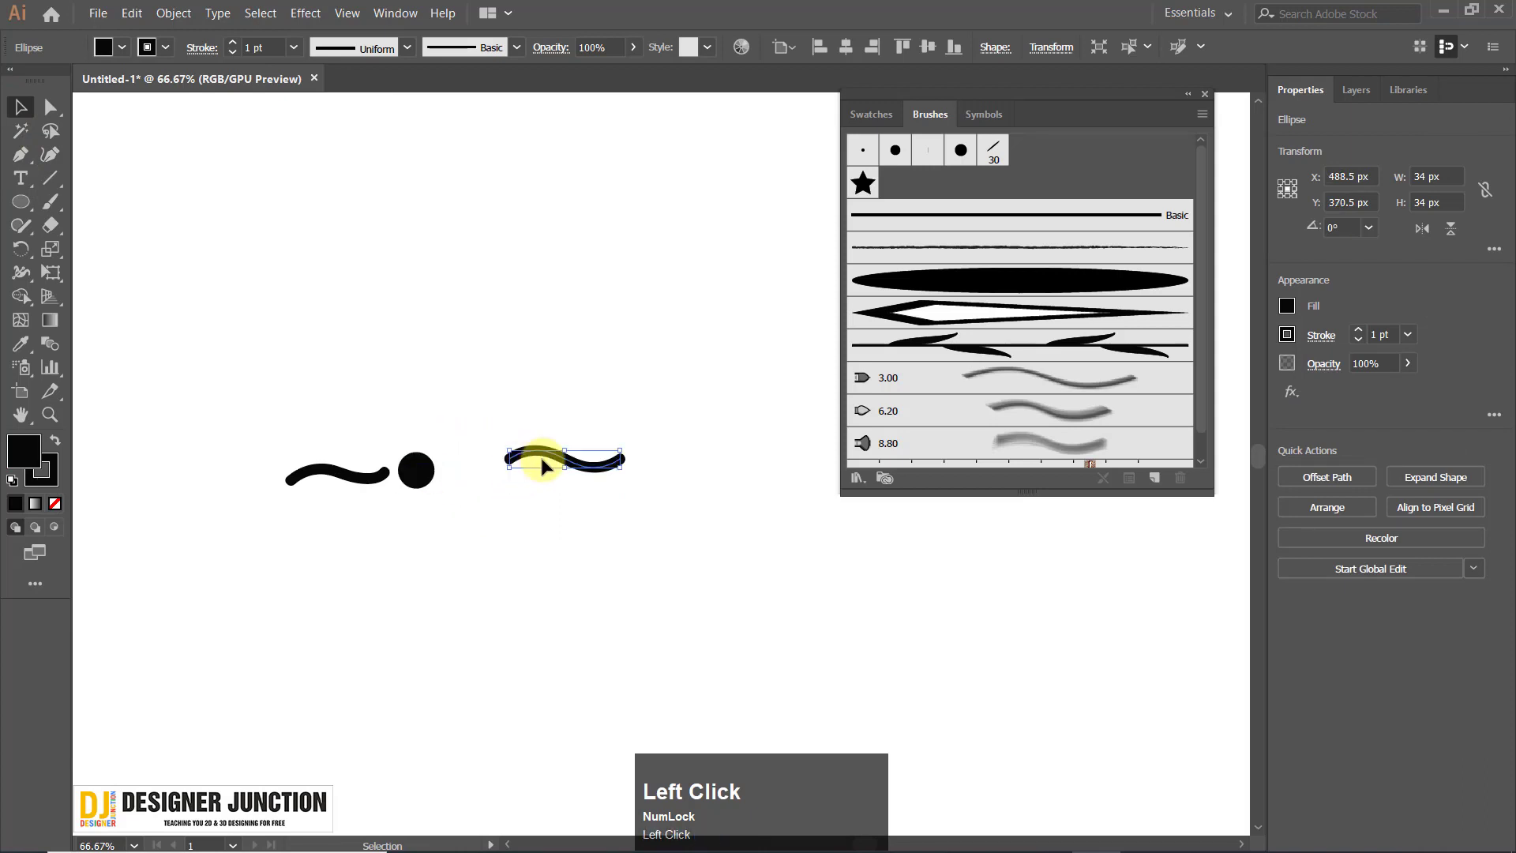
left_click_drag(515, 479, 486, 471)
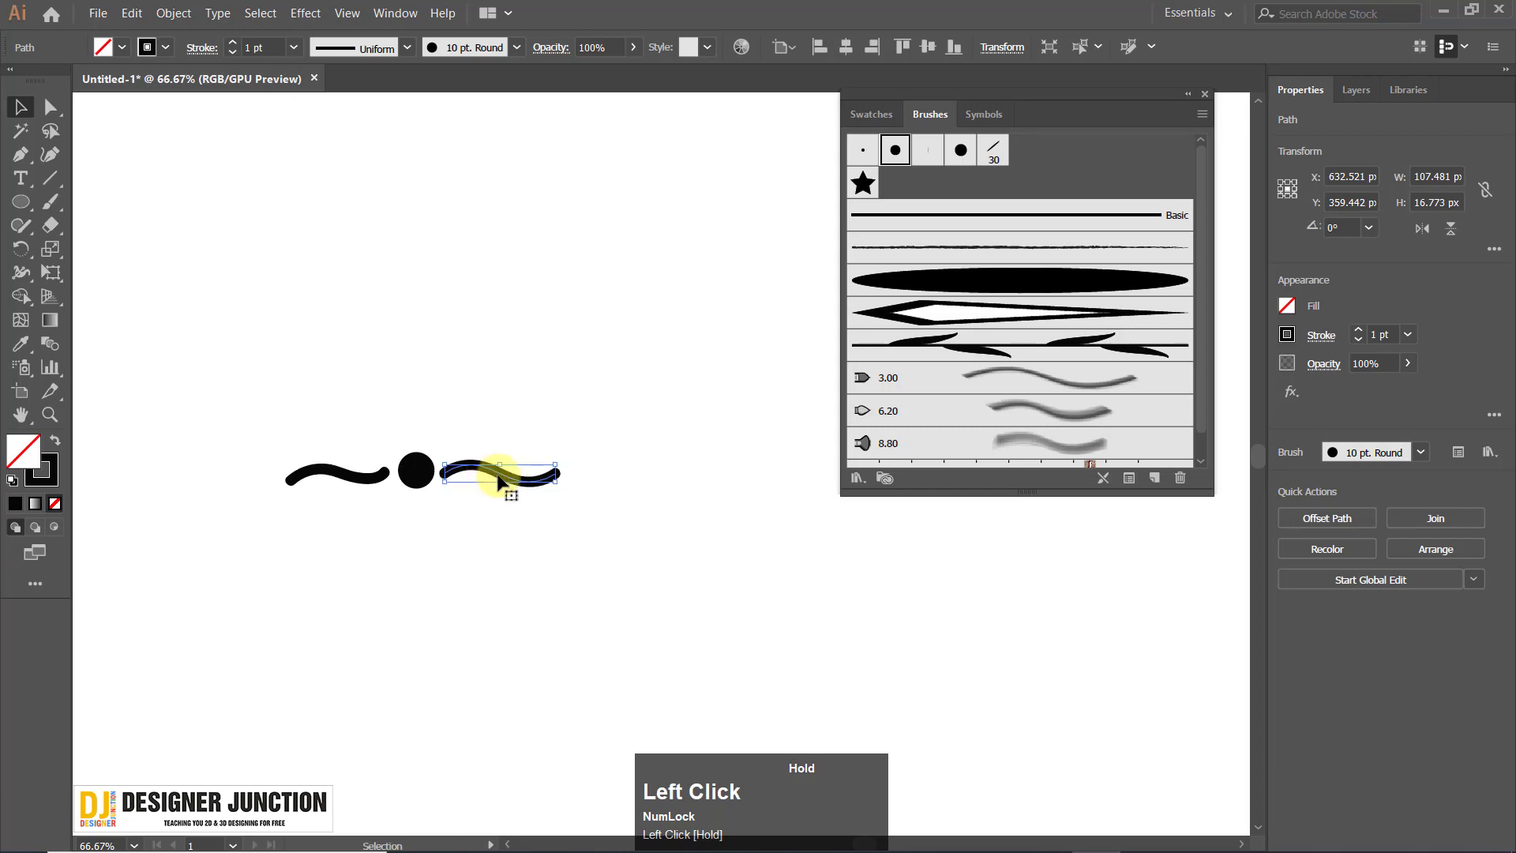
Group the circle with its two wavy strokes and move the group off the artboard, above the leafy branch.
scroll(536, 536, "down", 4, "alt")
left_click_drag(364, 490, 697, 595)
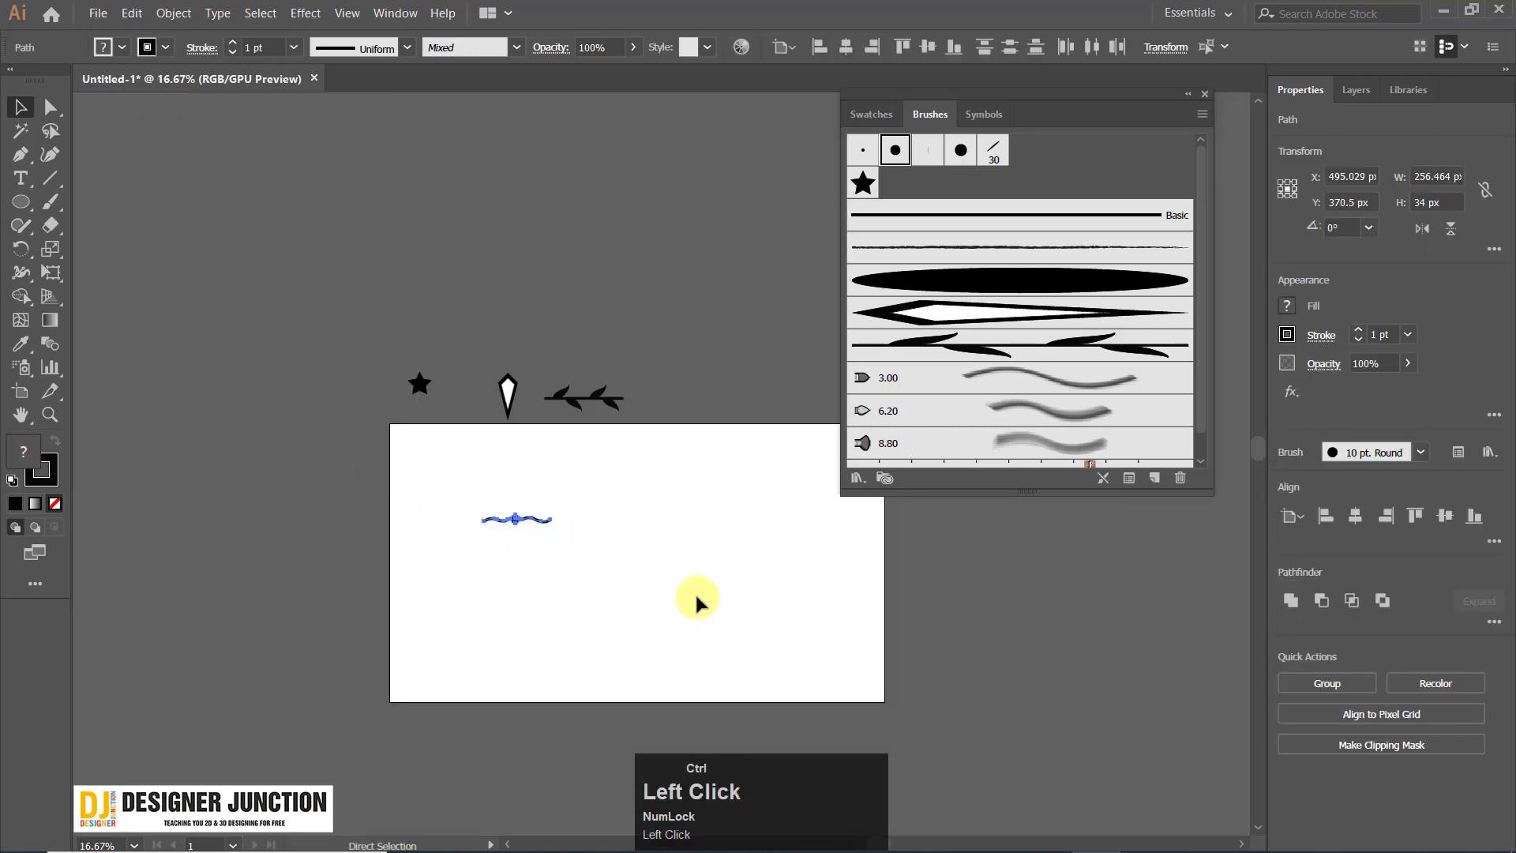
key("ctrl+g")
left_click(240, 494)
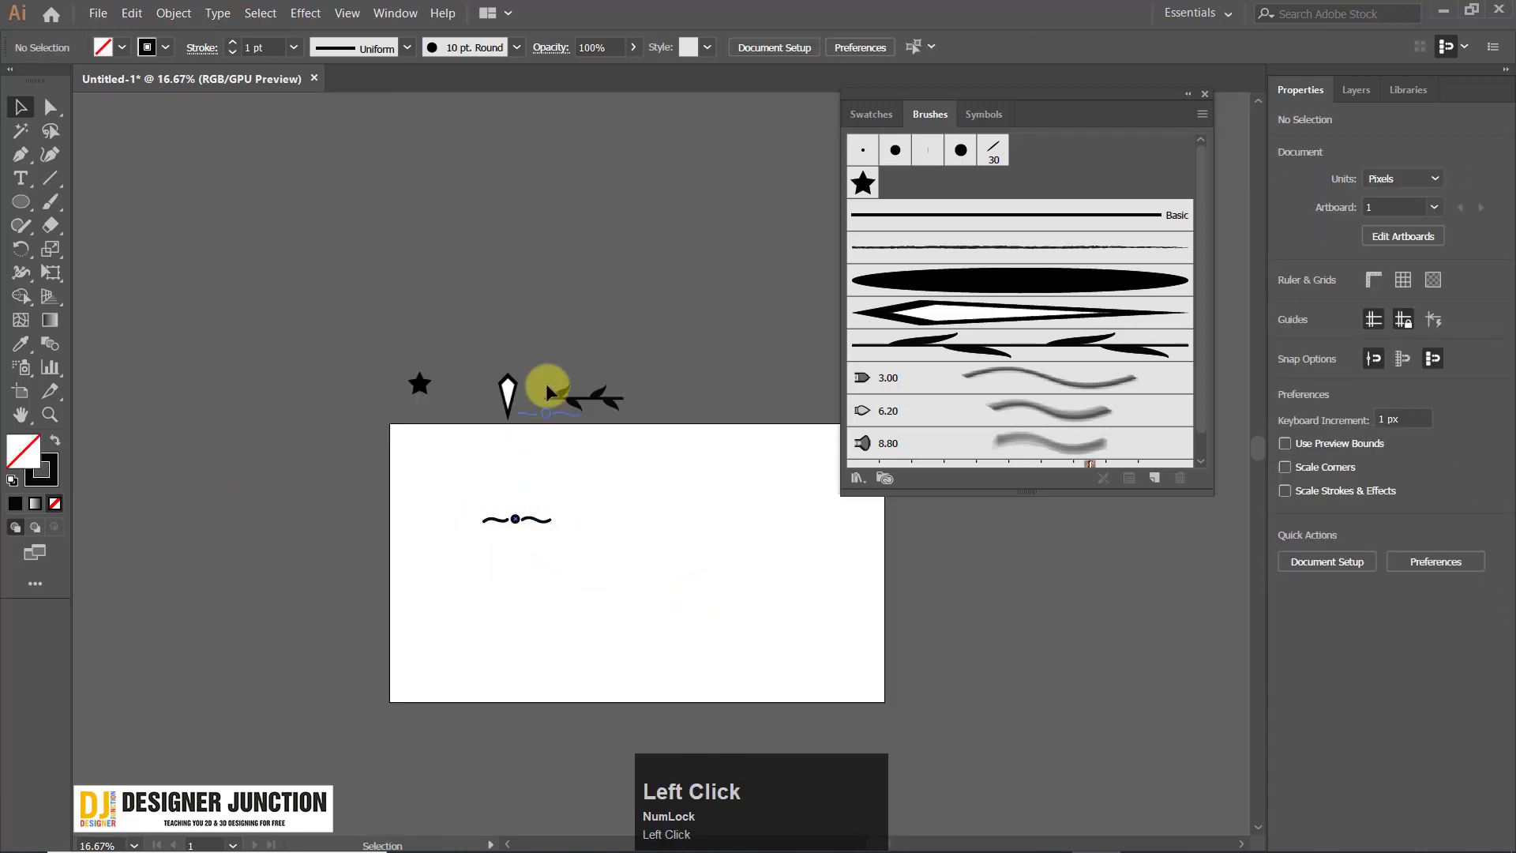
scroll(775, 552, "up", 1, "alt")
left_click_drag(430, 486, 463, 439)
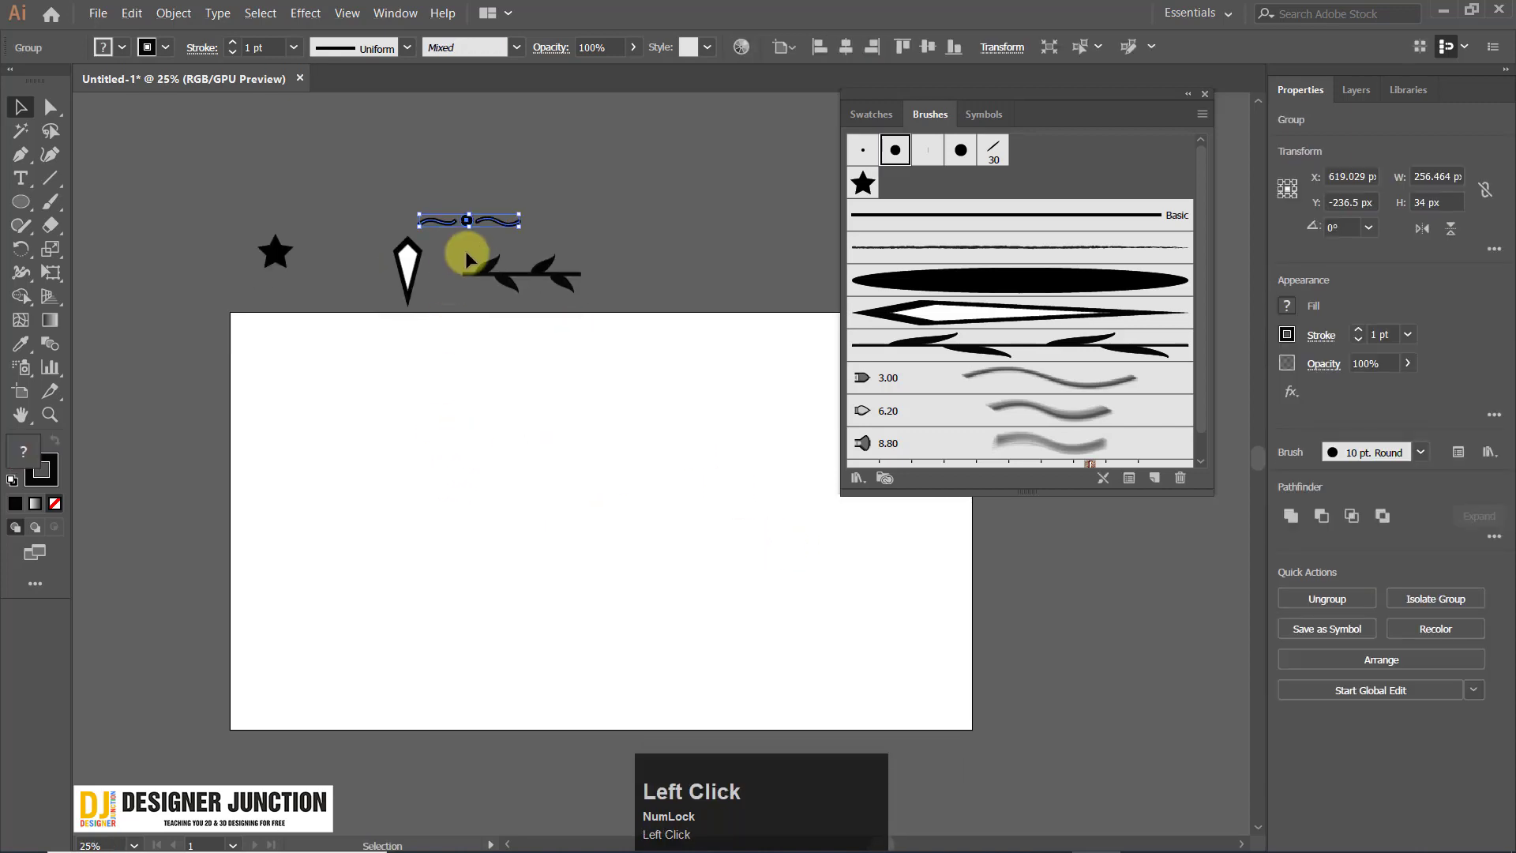
Create a pattern brush from the wave-and-dot group with Fixed scale 100%, spacing 0%, Stretch to fit and colorization None.
mouse_move(464, 224)
left_mouse_down()
mouse_move(486, 216)
mouse_move(988, 442)
left_mouse_up()
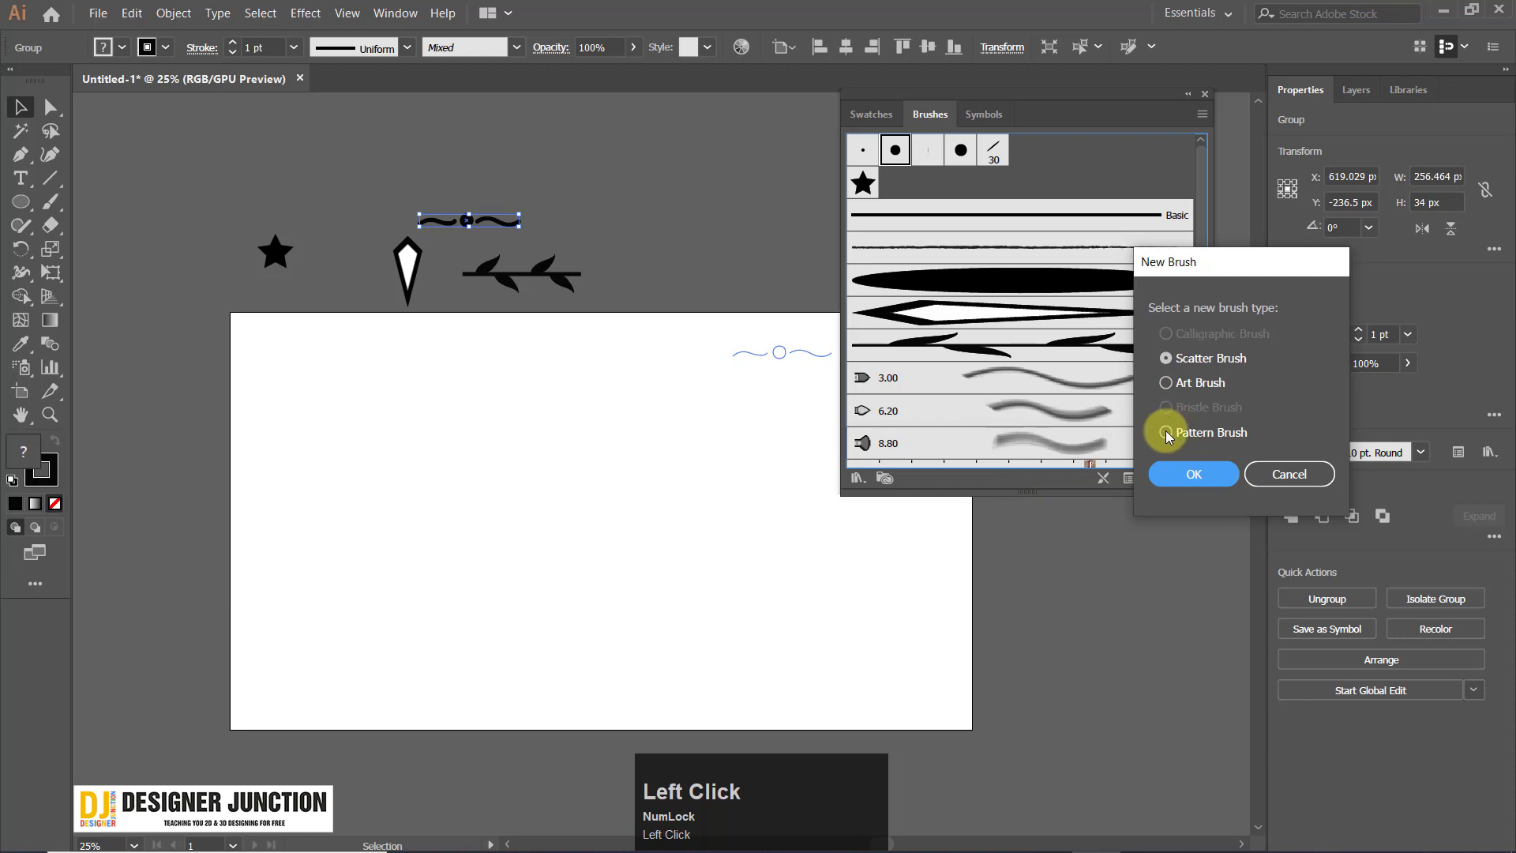
left_click(1192, 474)
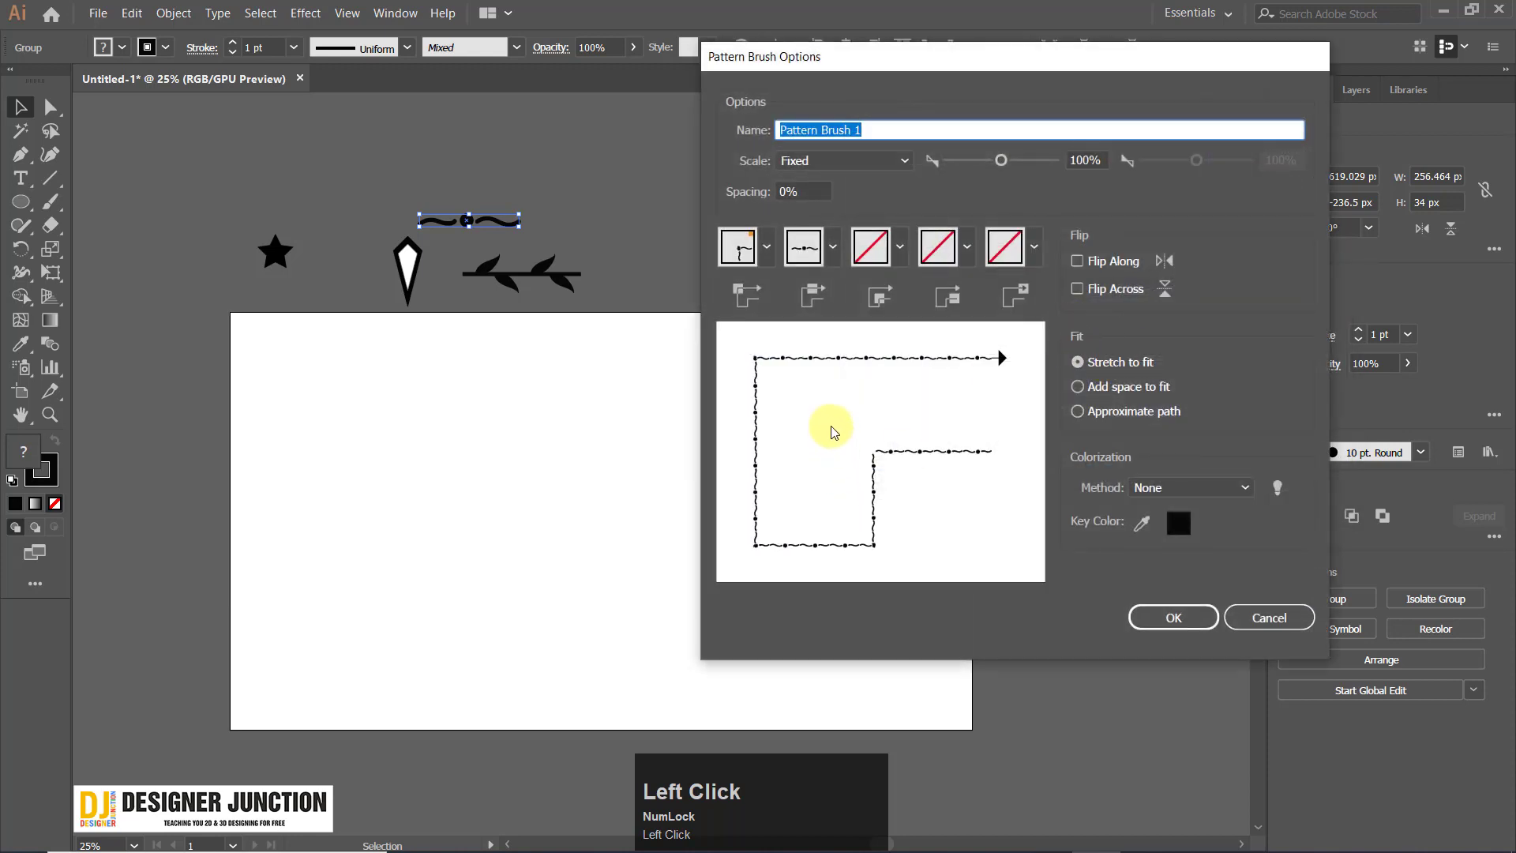
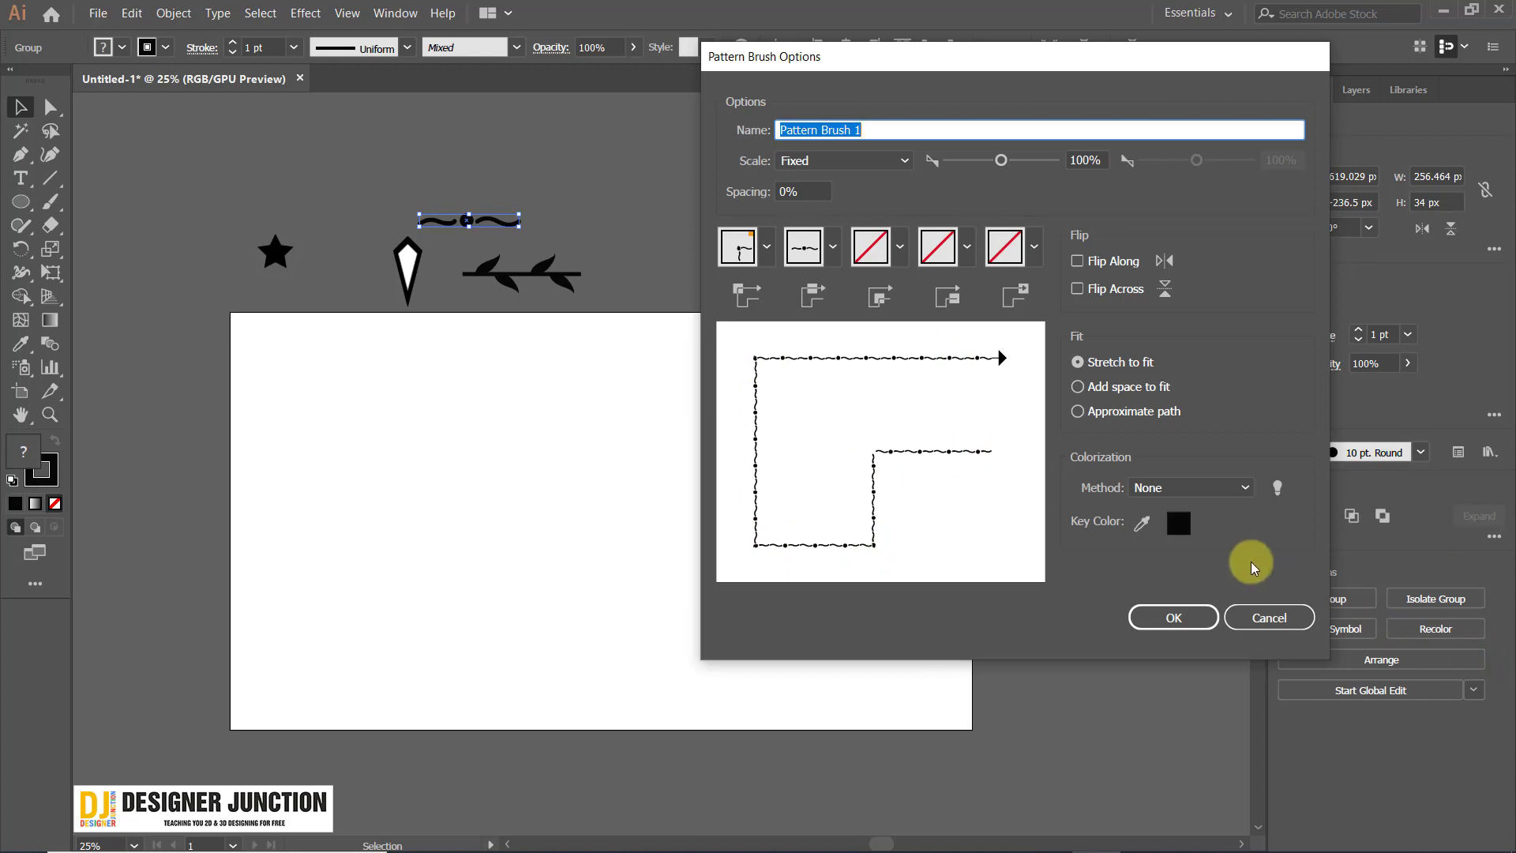
left_click(1221, 489)
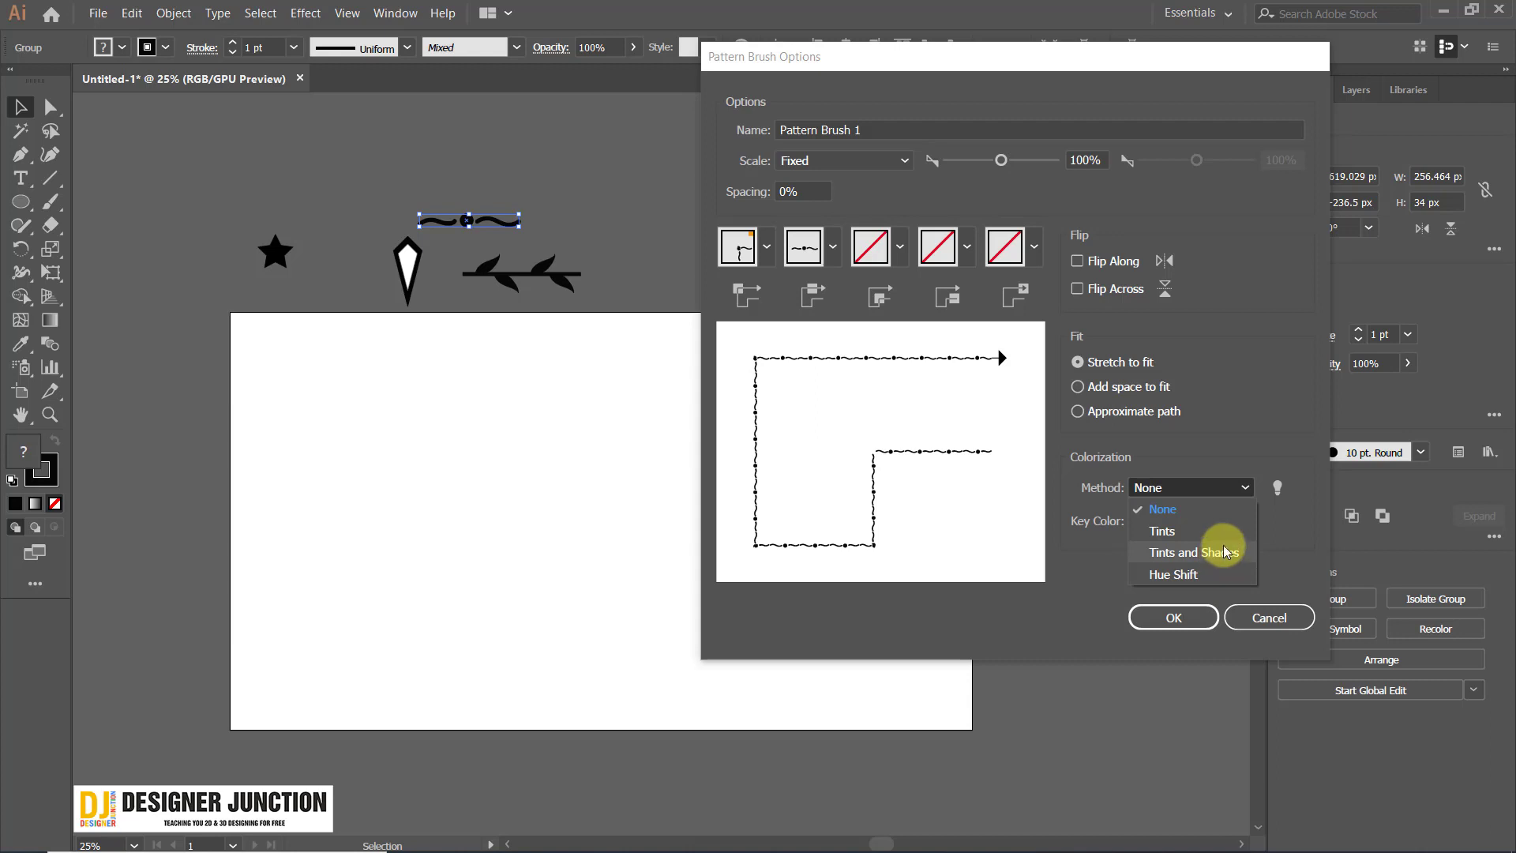
left_click(1262, 381)
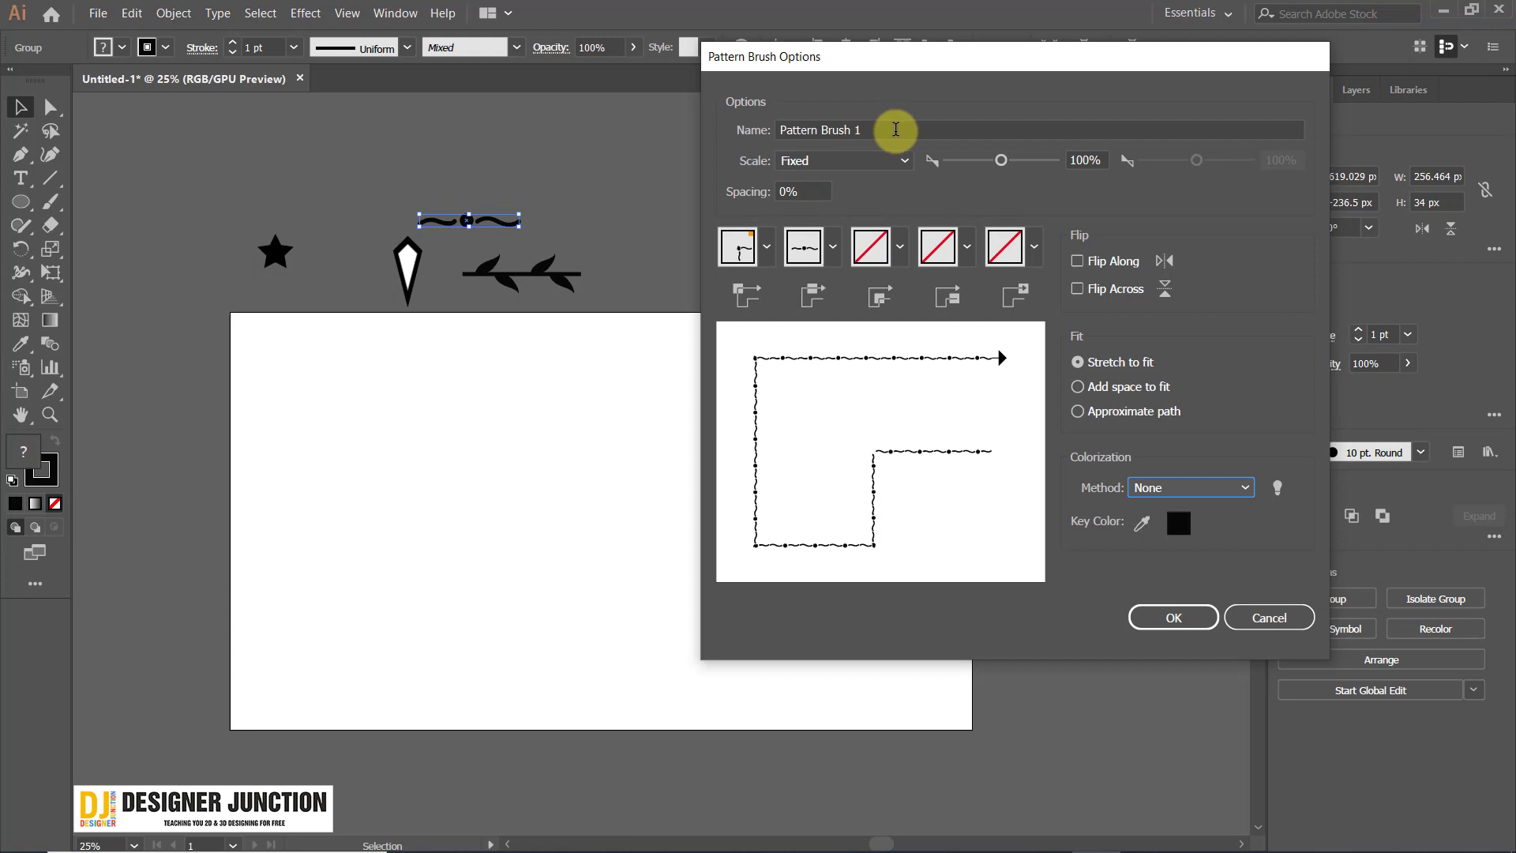
left_click(890, 164)
left_click(890, 165)
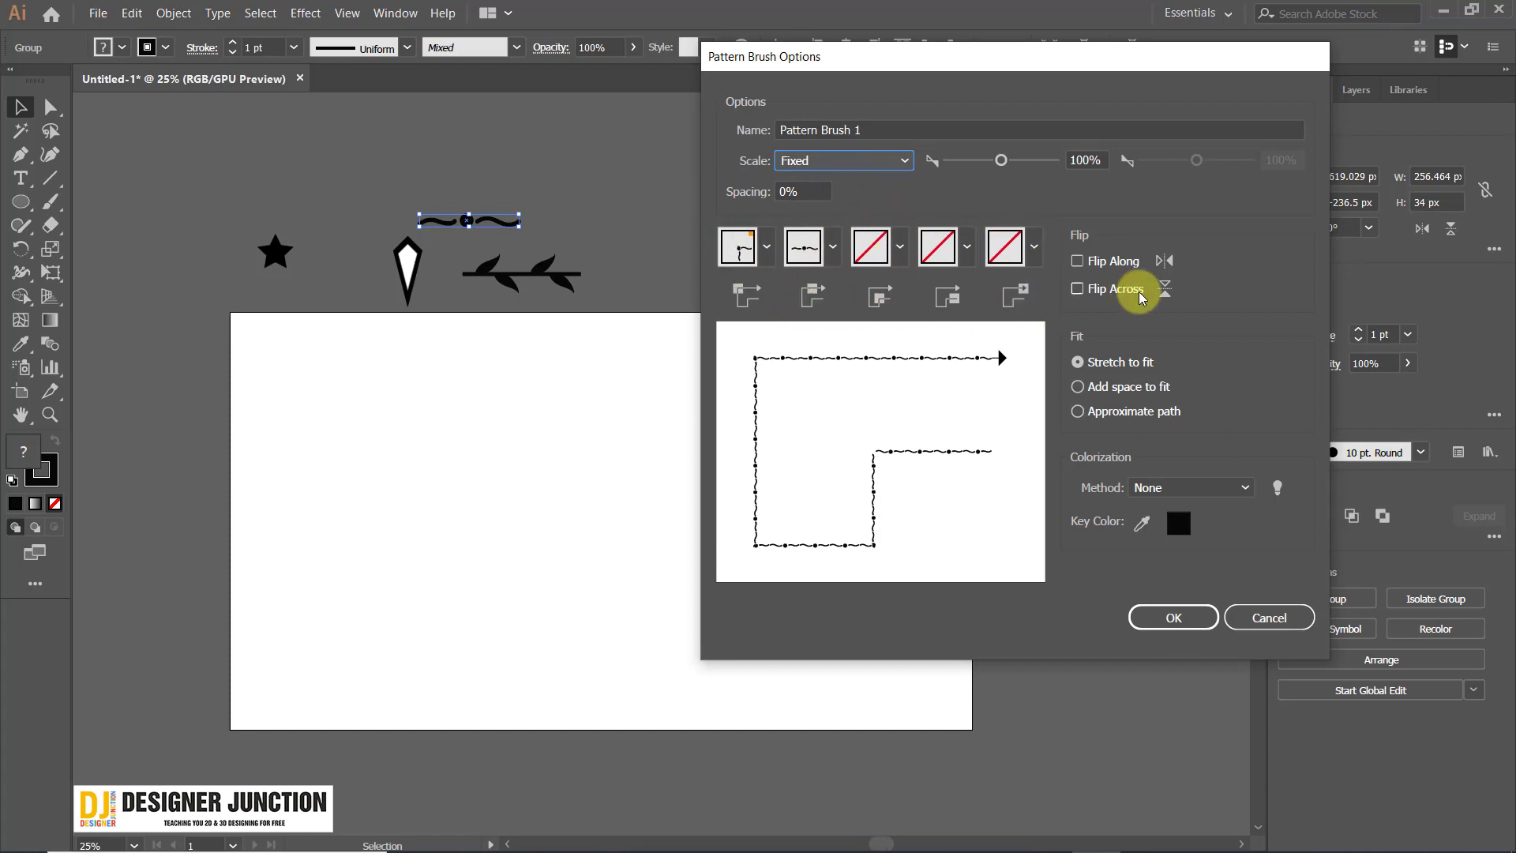
left_click(1174, 618)
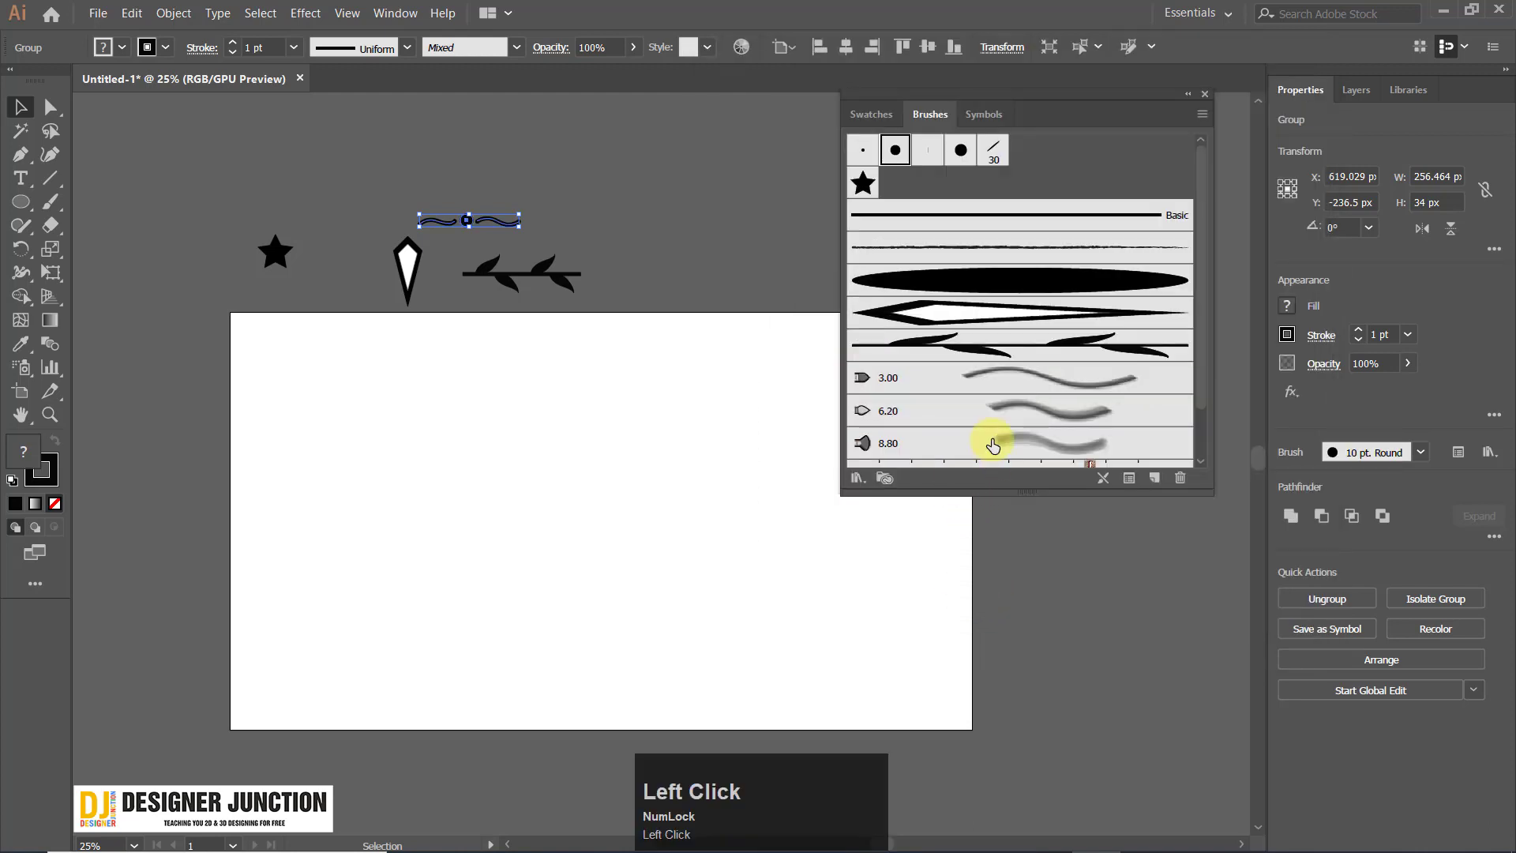
Take up the Paintbrush with the new wave-and-dot pattern brush, moving the floating brush list clear of the artboard.
scroll(987, 431, "down", 2)
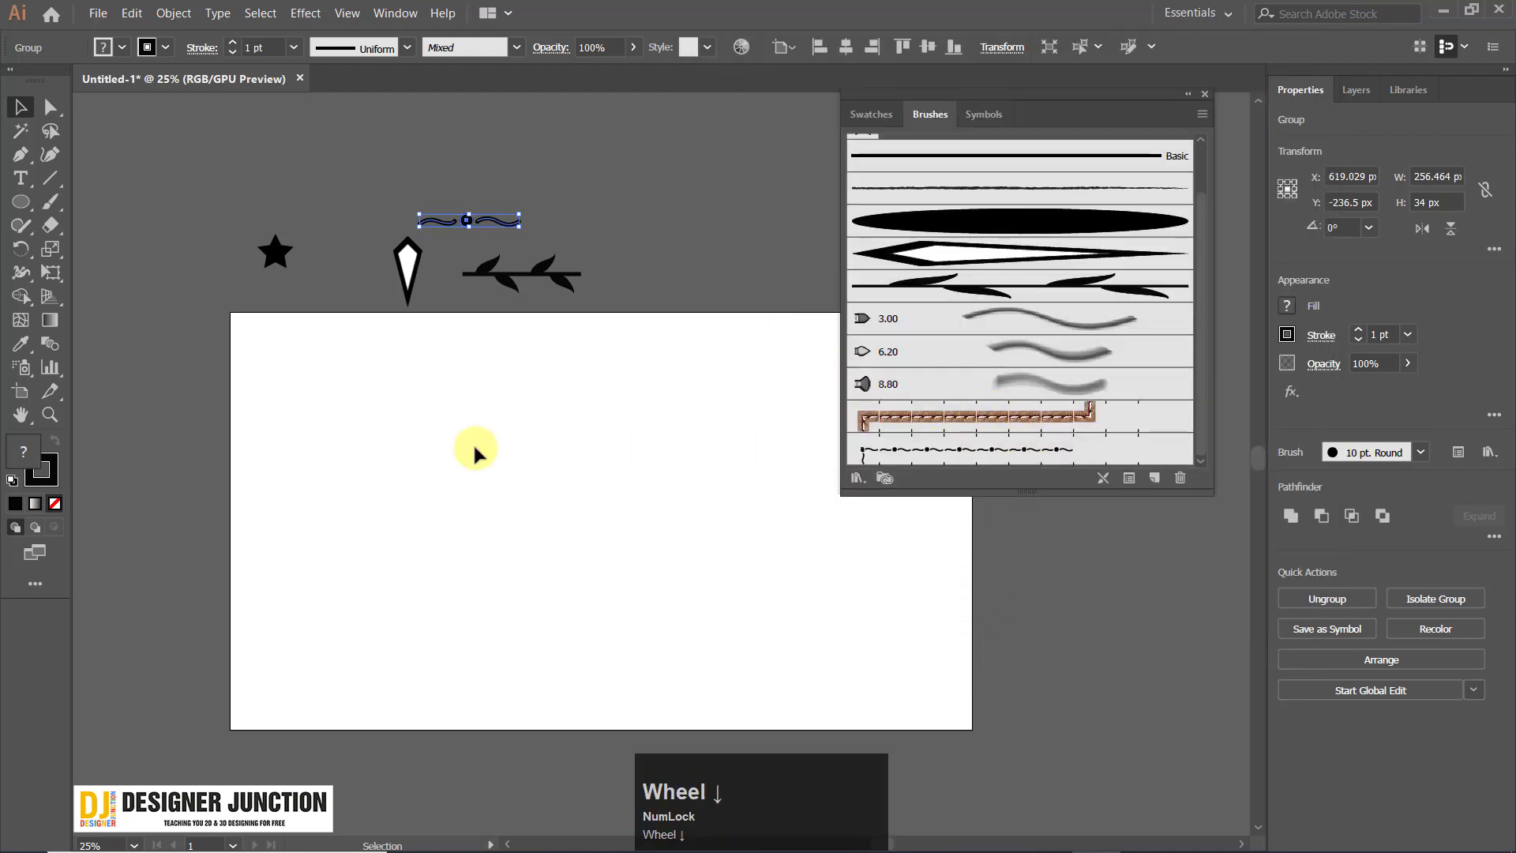
left_click(47, 204)
scroll(734, 657, "up", 1)
left_click_drag(445, 471, 530, 439)
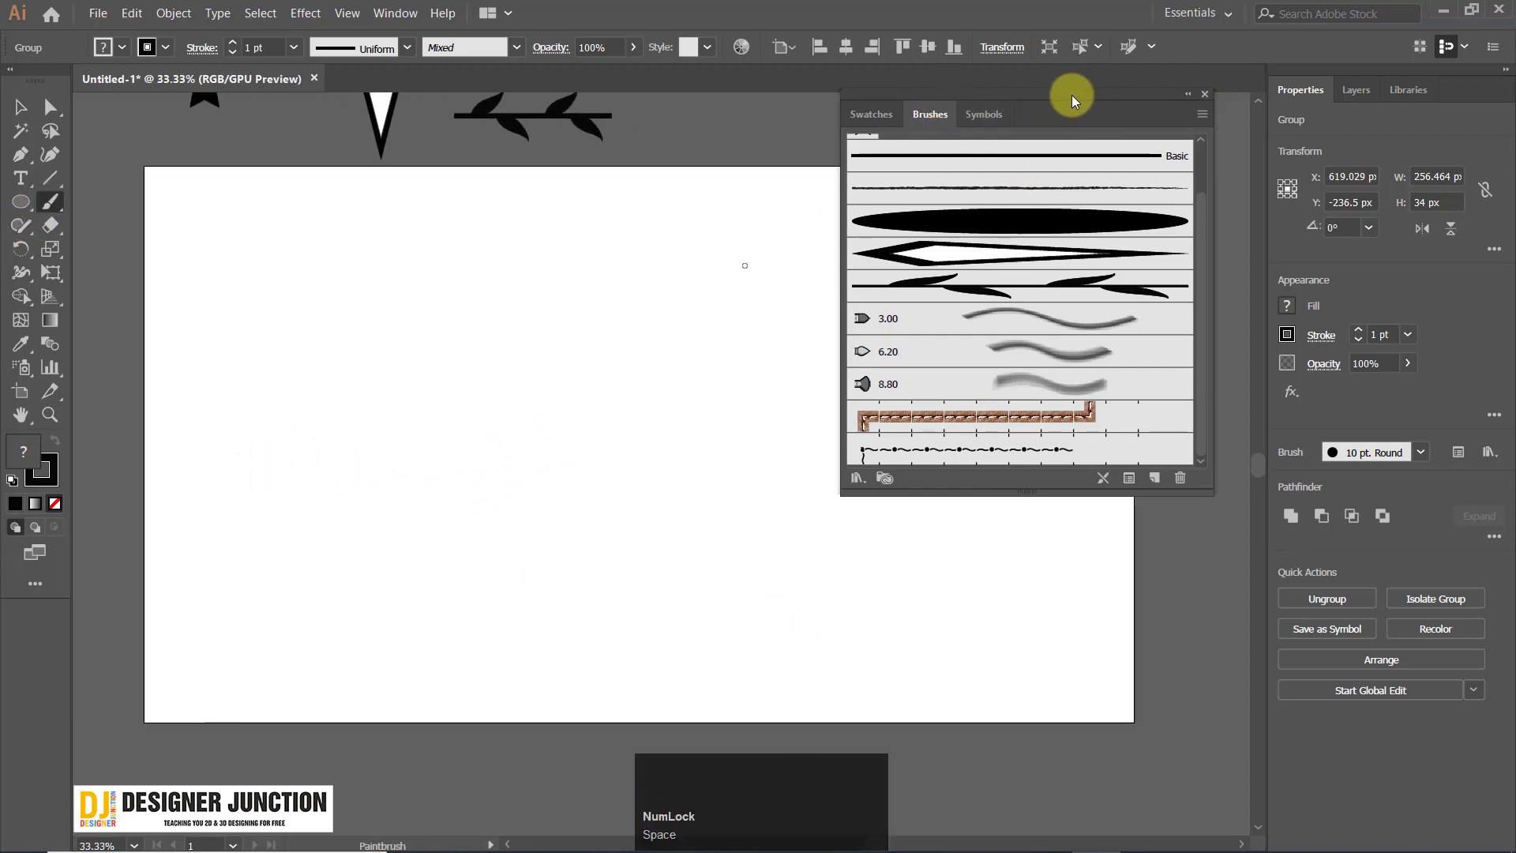
left_click_drag(1072, 95, 1140, 76)
mouse_move(225, 456)
left_mouse_down()
mouse_move(524, 410)
mouse_move(772, 457)
left_mouse_up()
key("ctrl+z")
left_click(1033, 438)
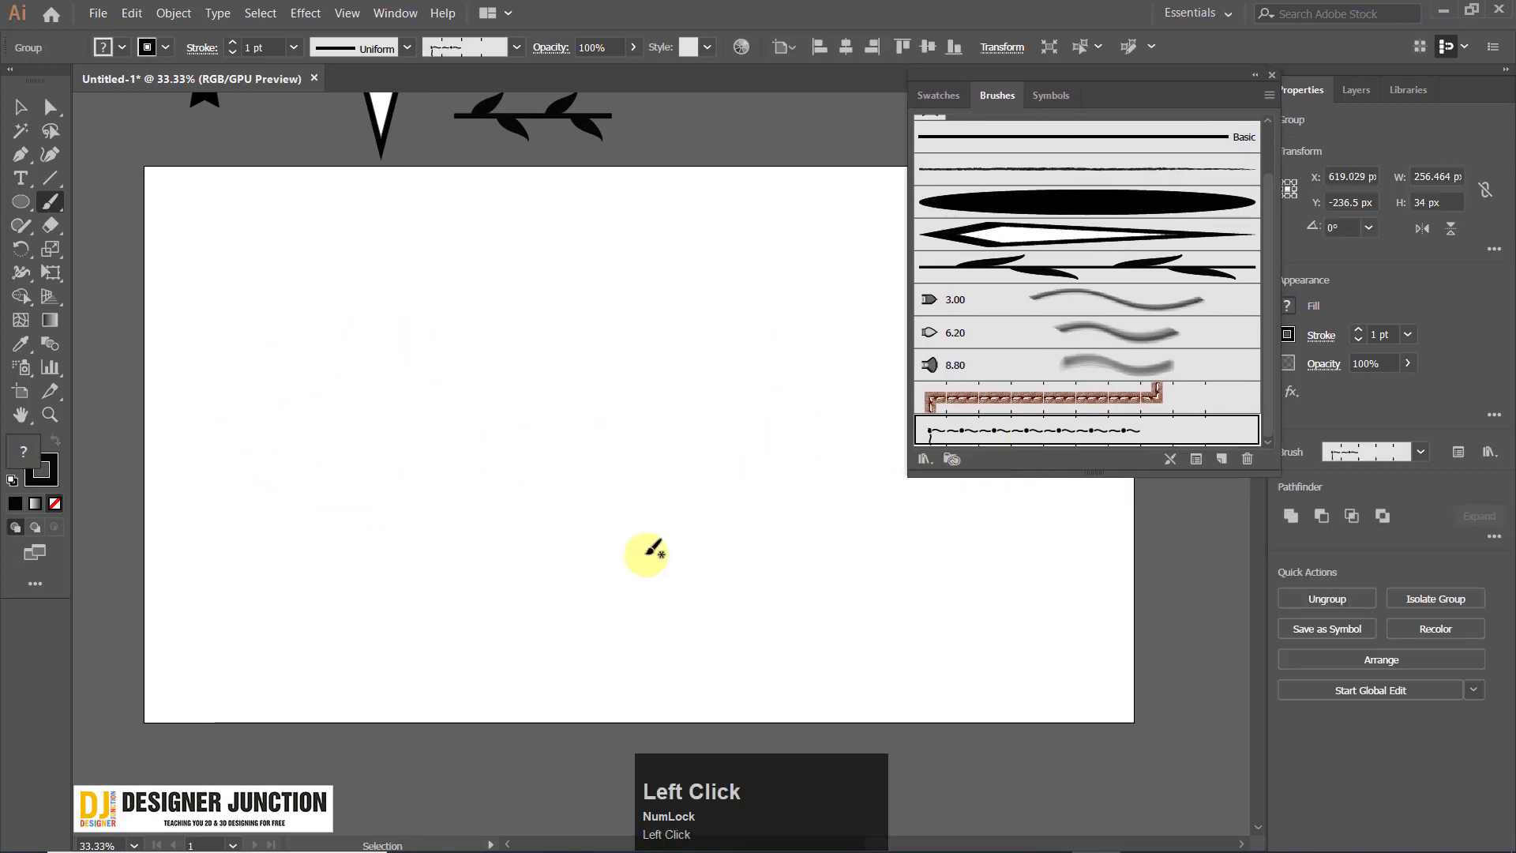
Try the wave-and-dot pattern brush with several long curved, wavy and spiral strokes across the artboard, undoing each one.
mouse_move(214, 519)
left_mouse_down()
mouse_move(609, 500)
mouse_move(656, 514)
left_mouse_up()
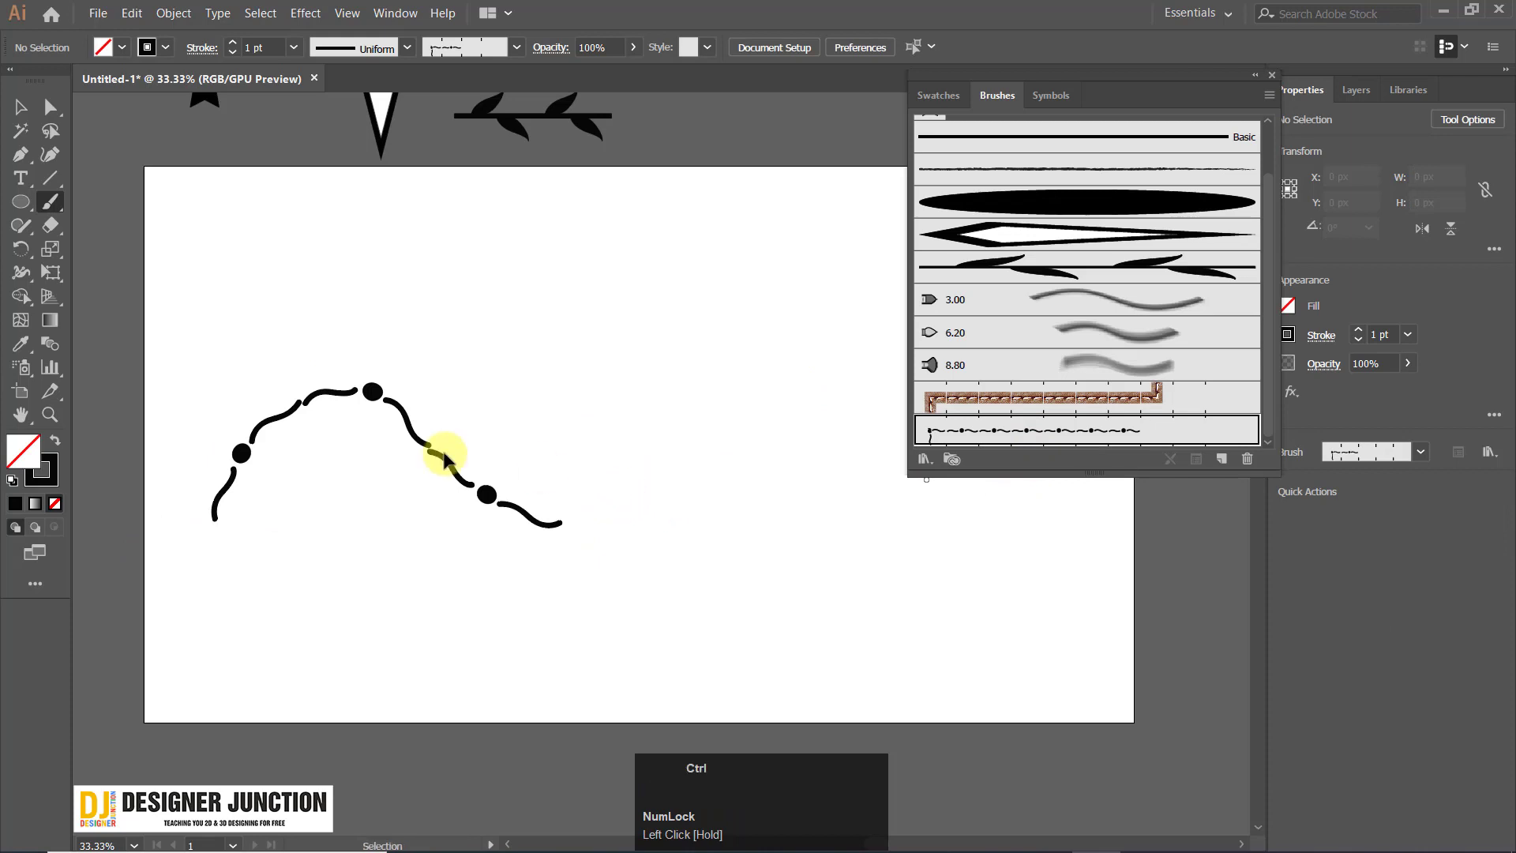
key("ctrl+z")
mouse_move(255, 478)
left_mouse_down()
mouse_move(371, 375)
mouse_move(648, 394)
mouse_move(783, 298)
left_mouse_up()
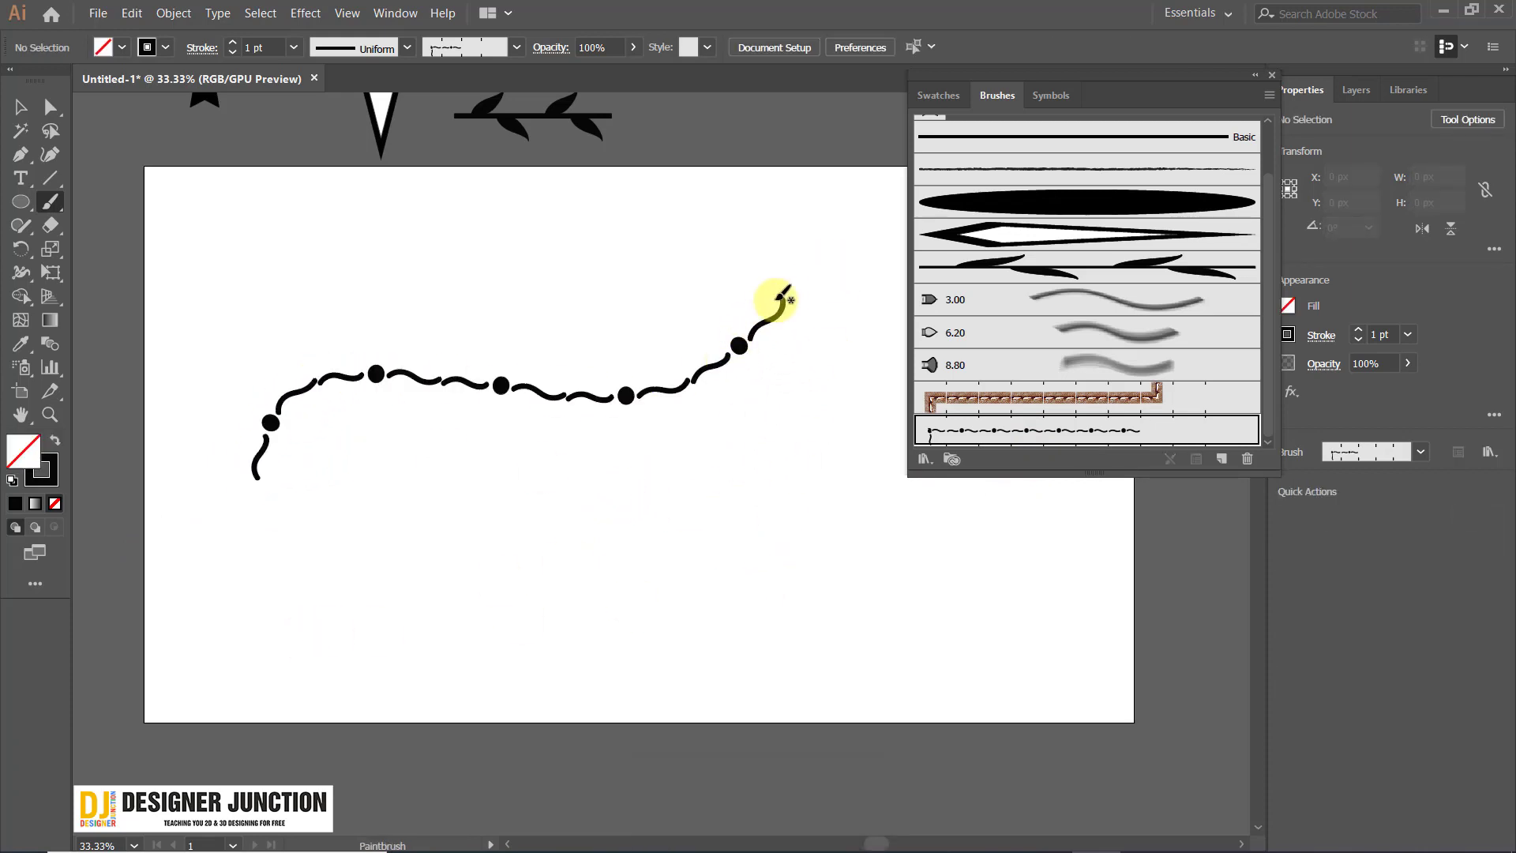
key("ctrl+z")
mouse_move(182, 409)
left_mouse_down()
mouse_move(219, 360)
mouse_move(338, 453)
mouse_move(432, 332)
mouse_move(506, 456)
mouse_move(655, 431)
mouse_move(760, 491)
mouse_move(1042, 569)
left_mouse_up()
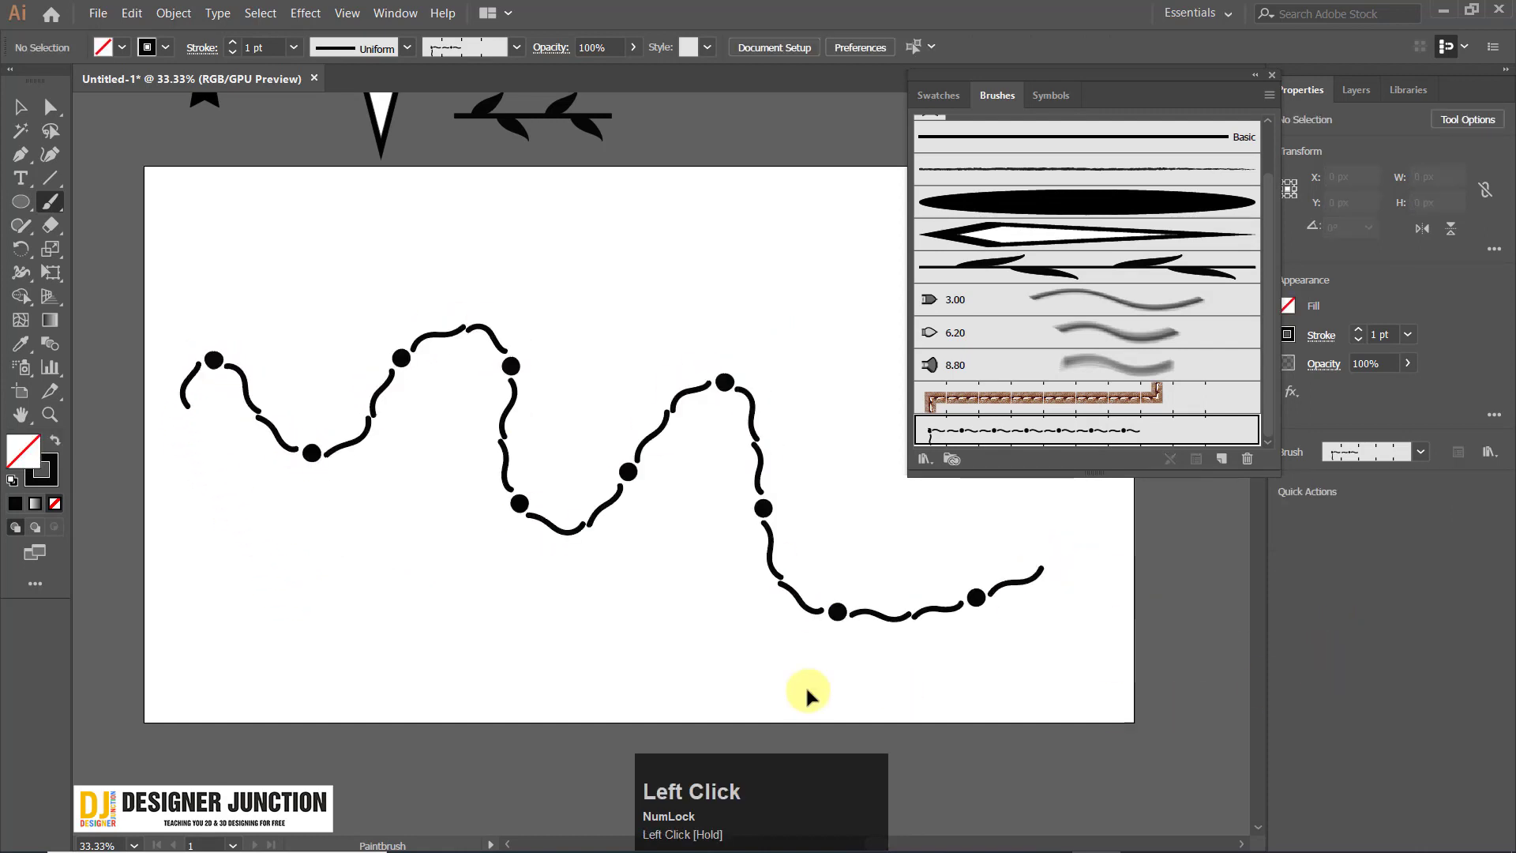
key("ctrl+z")
mouse_move(271, 474)
left_mouse_down()
mouse_move(673, 261)
mouse_move(402, 462)
mouse_move(607, 356)
left_mouse_up()
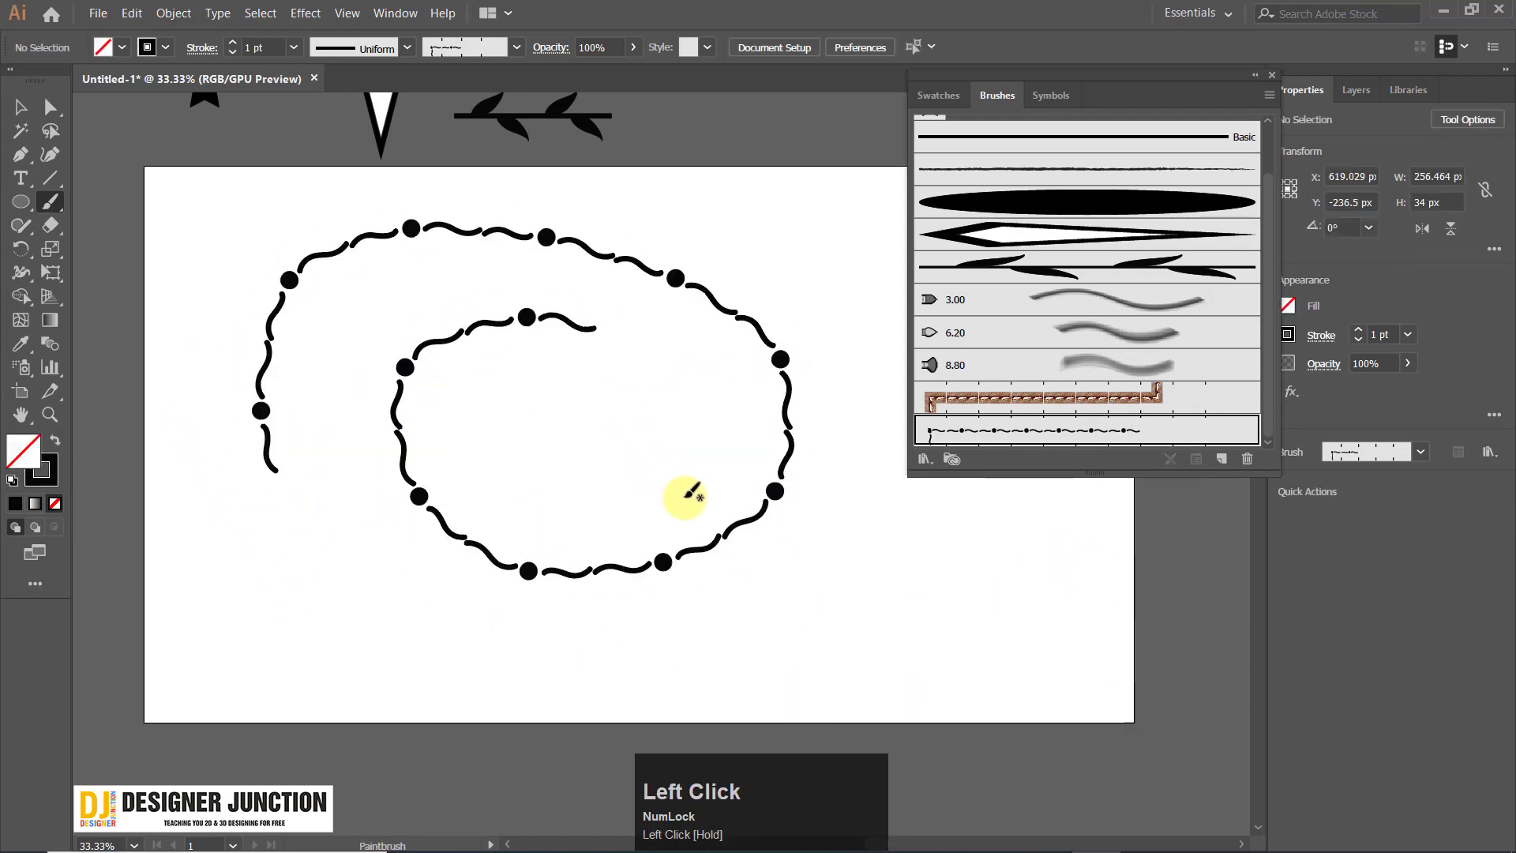
key("ctrl+z")
mouse_move(916, 531)
left_mouse_down()
mouse_move(313, 364)
mouse_move(660, 443)
mouse_move(416, 484)
left_mouse_up()
key("ctrl+z")
mouse_move(1052, 585)
left_mouse_down()
mouse_move(773, 350)
mouse_move(448, 357)
mouse_move(356, 570)
mouse_move(713, 520)
mouse_move(483, 426)
left_mouse_up()
key("ctrl+z")
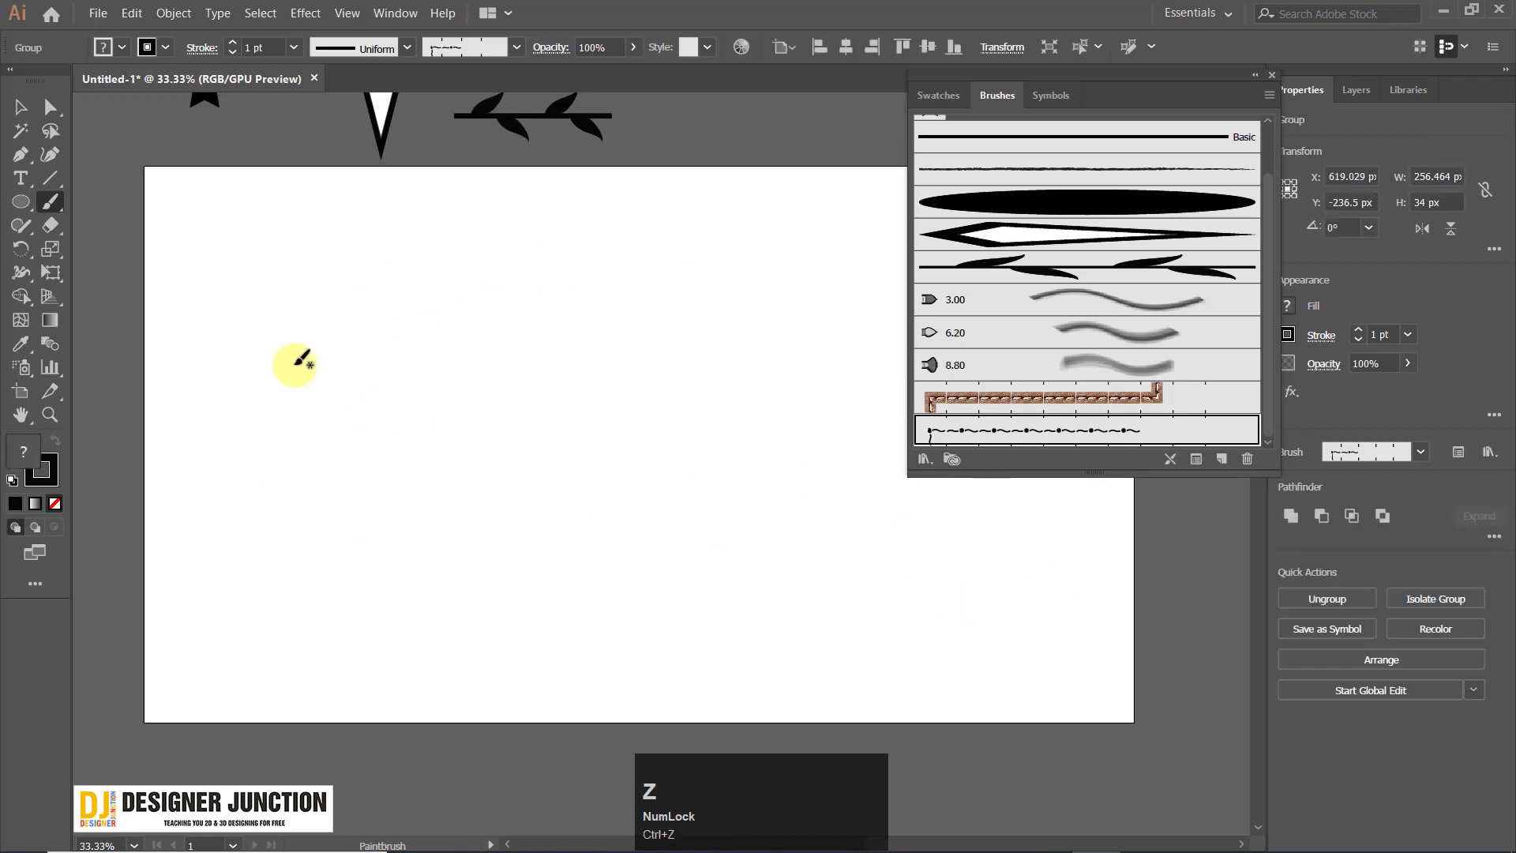
Draw a circle about 449 px across near the artboard's centre, apply the wave-and-dot pattern brush to its outline and deselect it.
left_click(32, 207)
left_click_drag(476, 367, 684, 598)
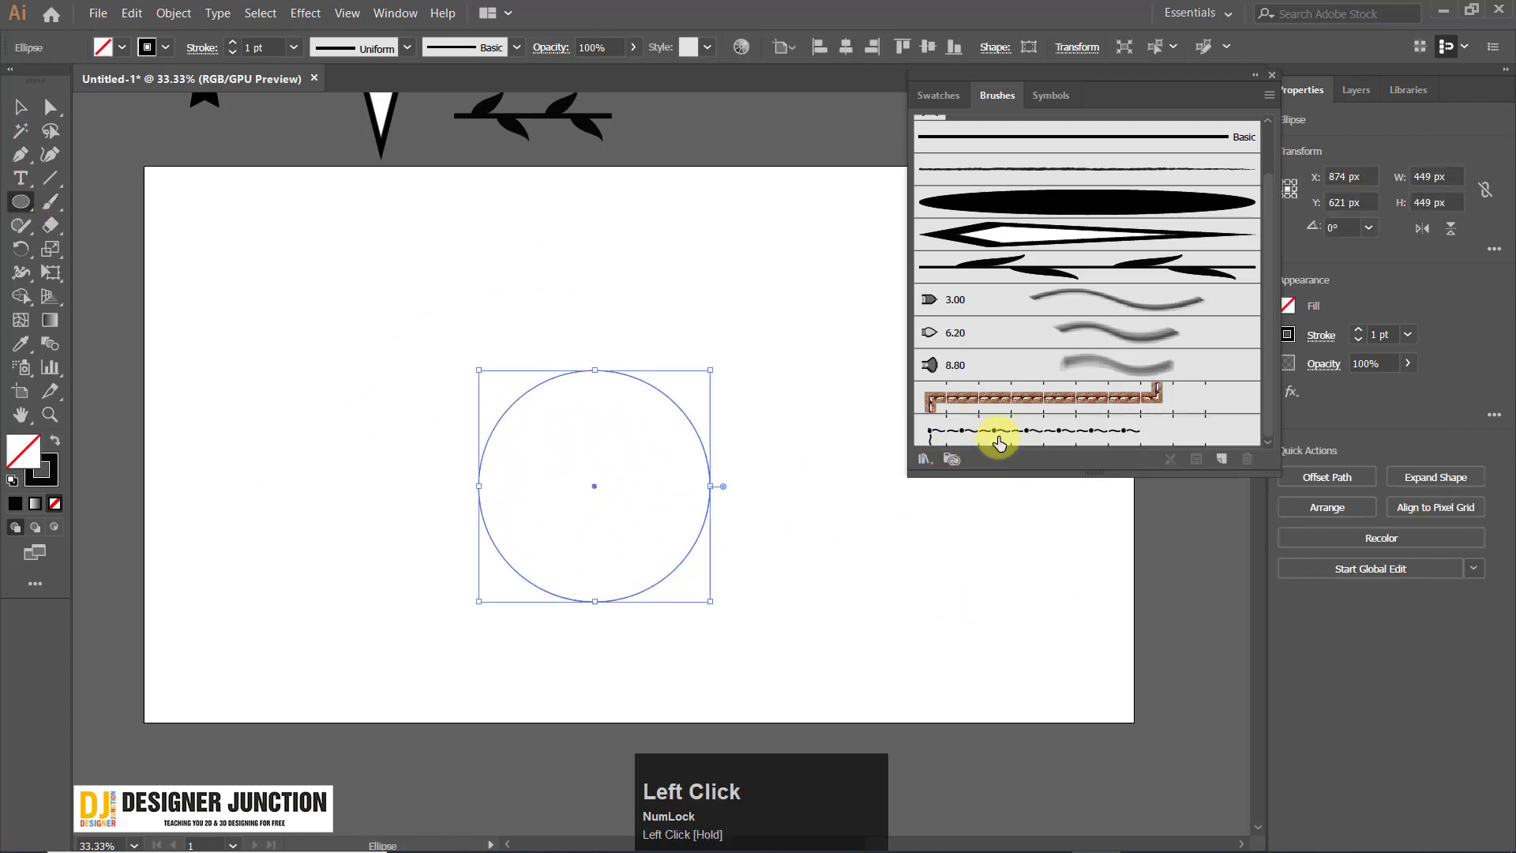
left_click(1004, 436)
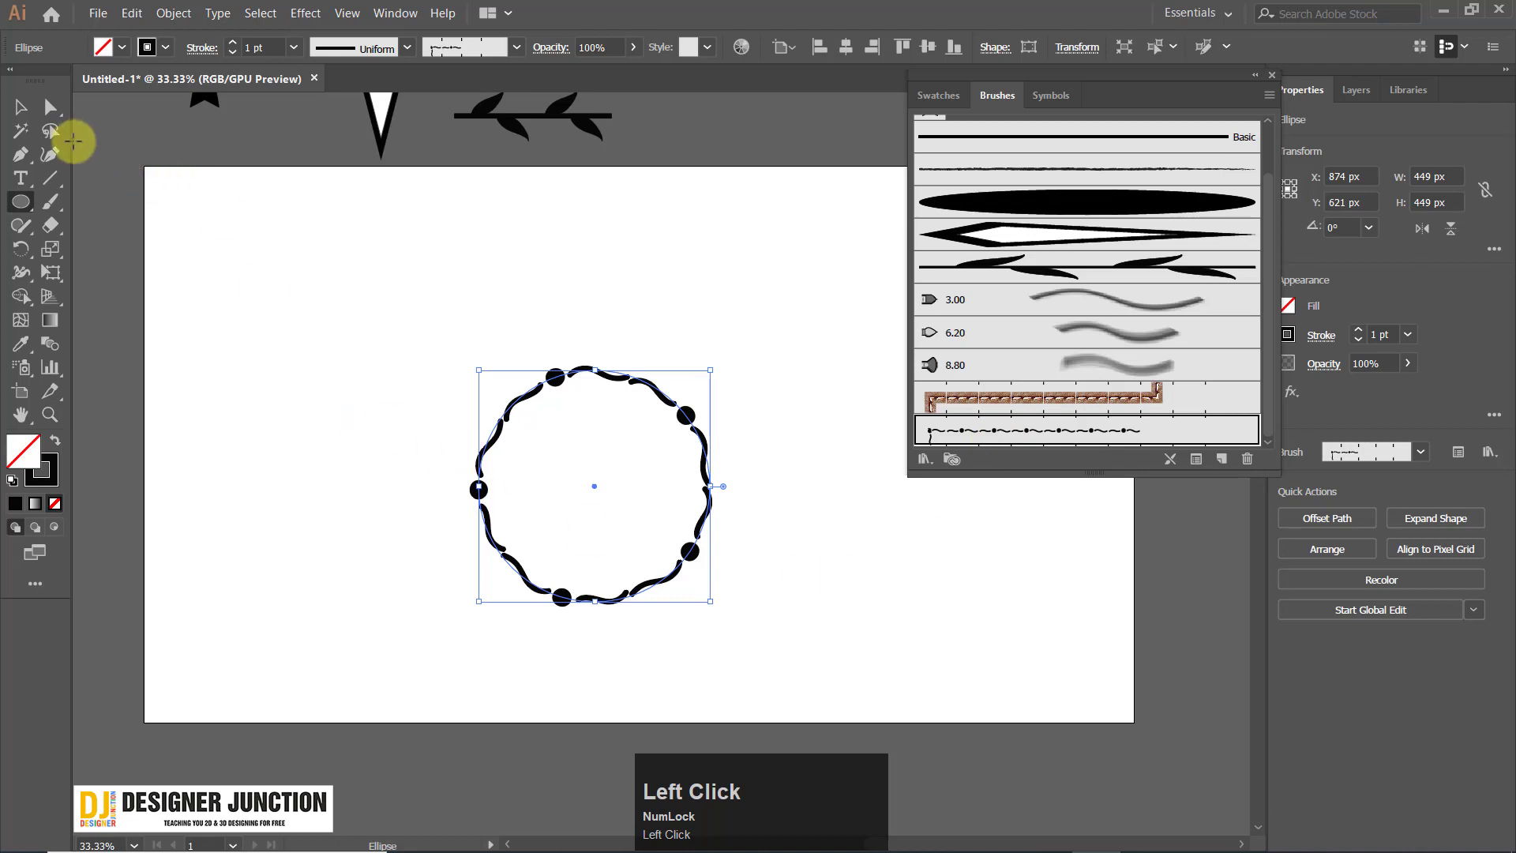
left_click(71, 118)
left_click(34, 116)
left_click(564, 491)
scroll(624, 501, "up", 2)
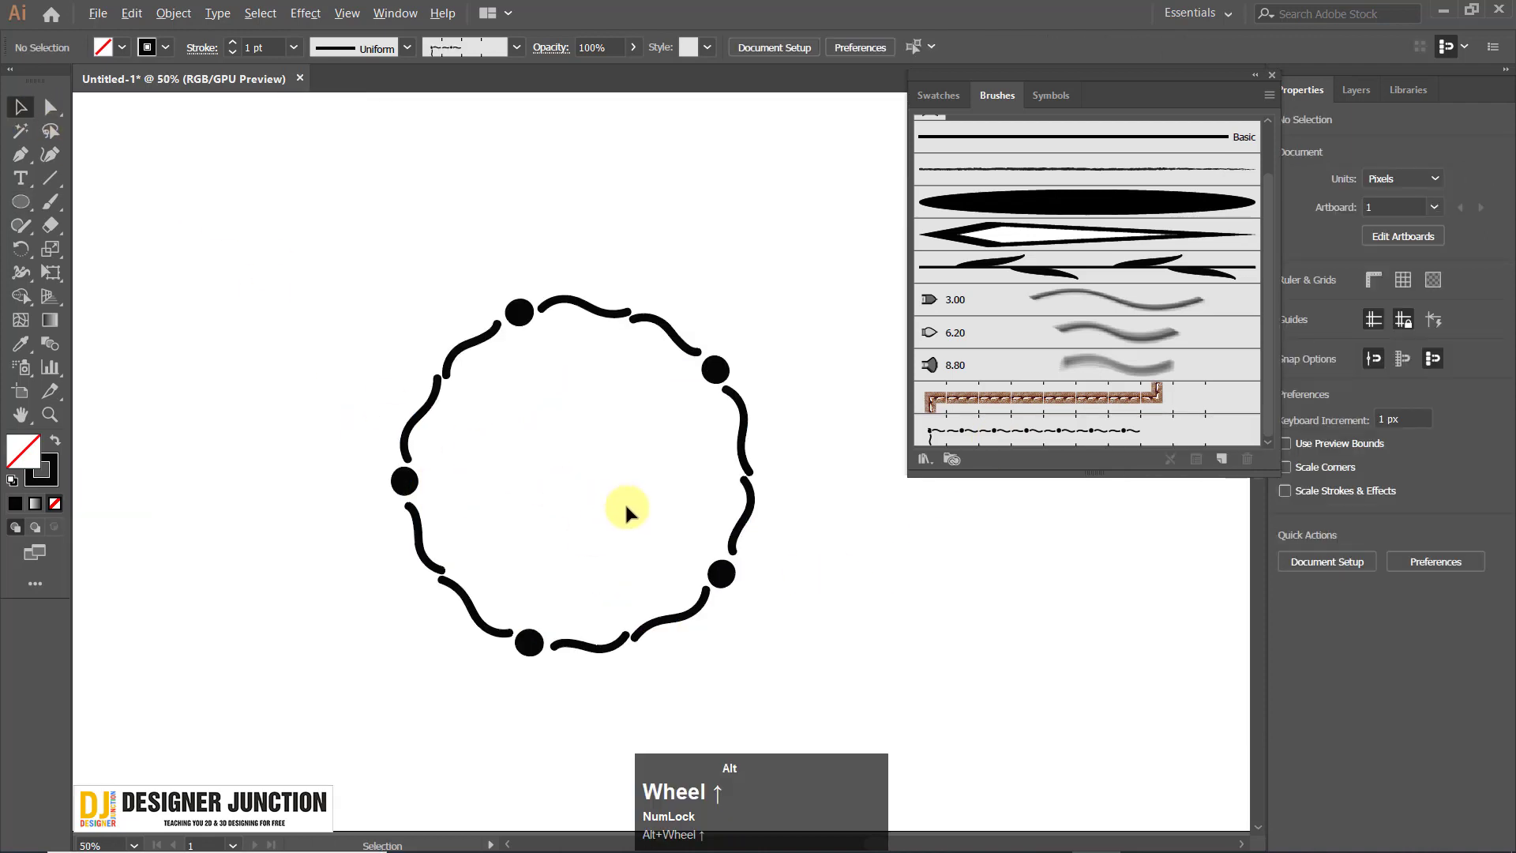
scroll(339, 357, "down", 4)
scroll(188, 222, "up", 2)
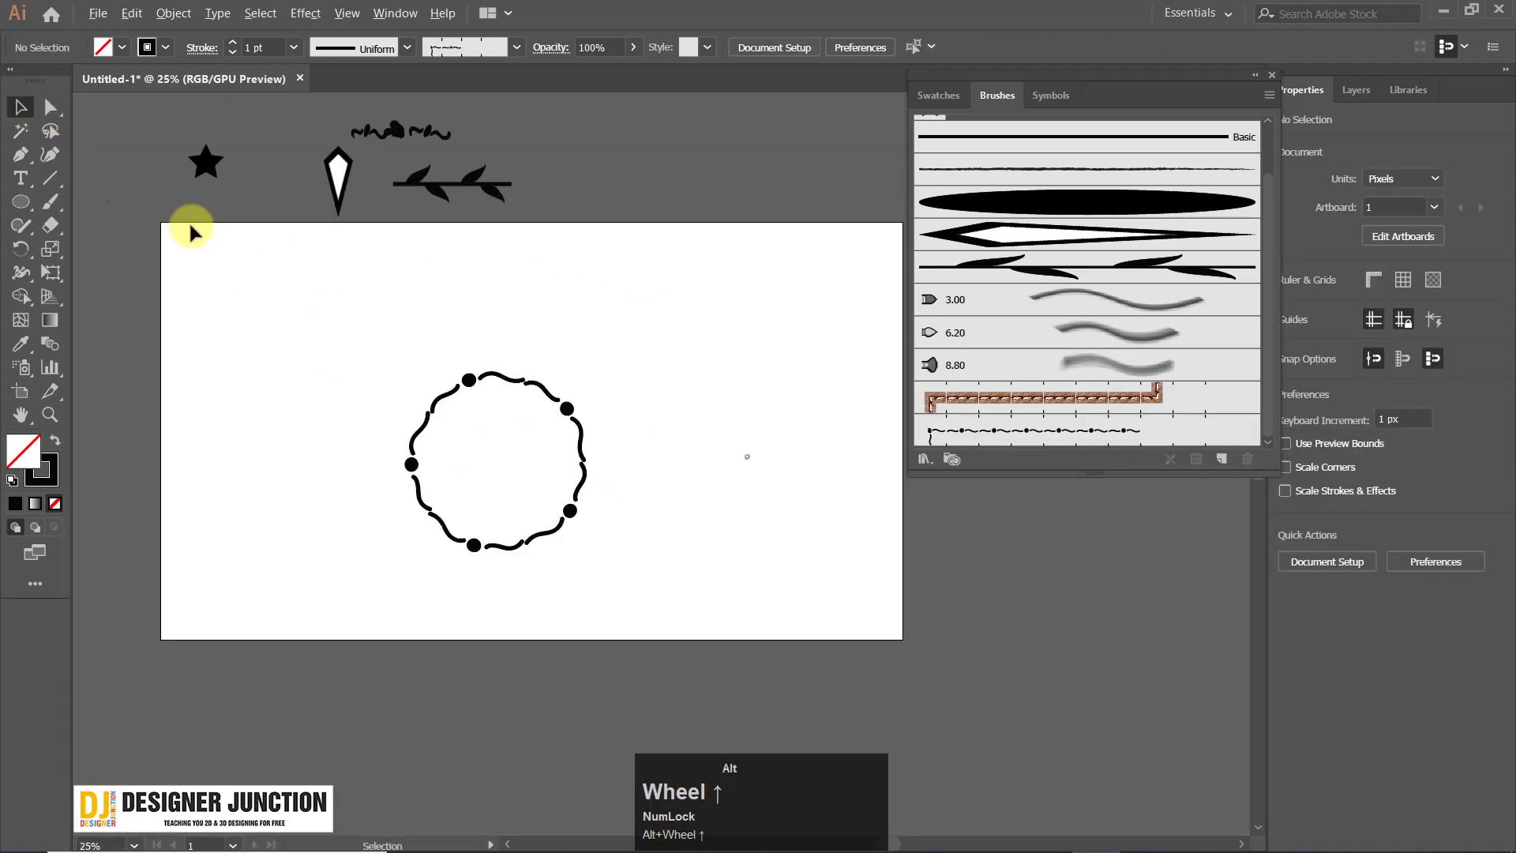
scroll(551, 505, "down", 1)
mouse_move(593, 517)
left_mouse_down()
mouse_move(540, 460)
mouse_move(559, 515)
left_mouse_up()
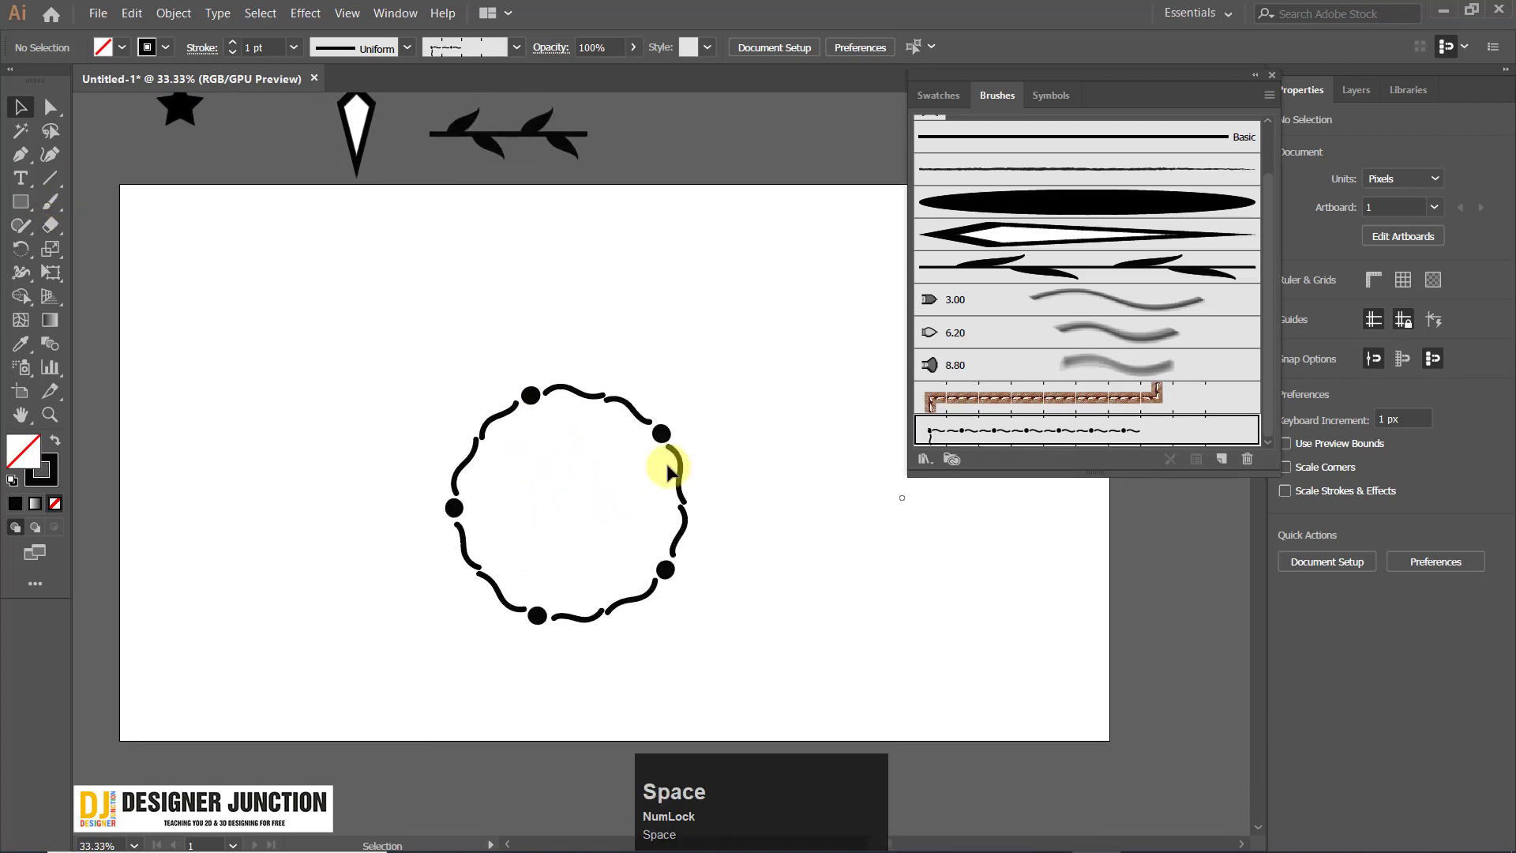
Draw a square about 383 px wide in the artboard's upper-left area, apply the wave-and-dot pattern brush to its outline and deselect it.
left_click(15, 210)
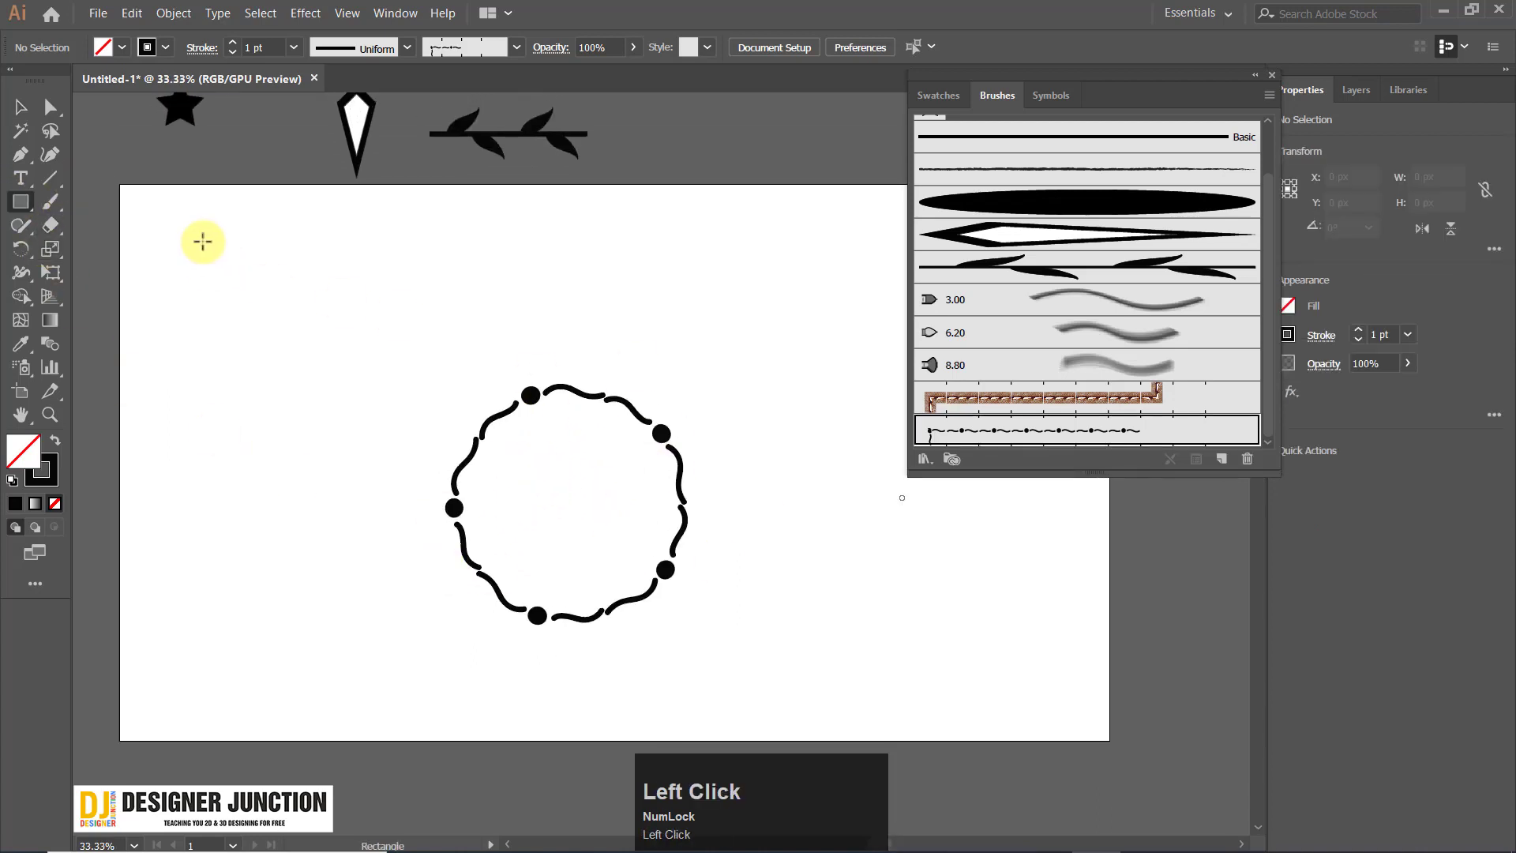
left_click_drag(221, 285, 344, 482)
left_click(1069, 431)
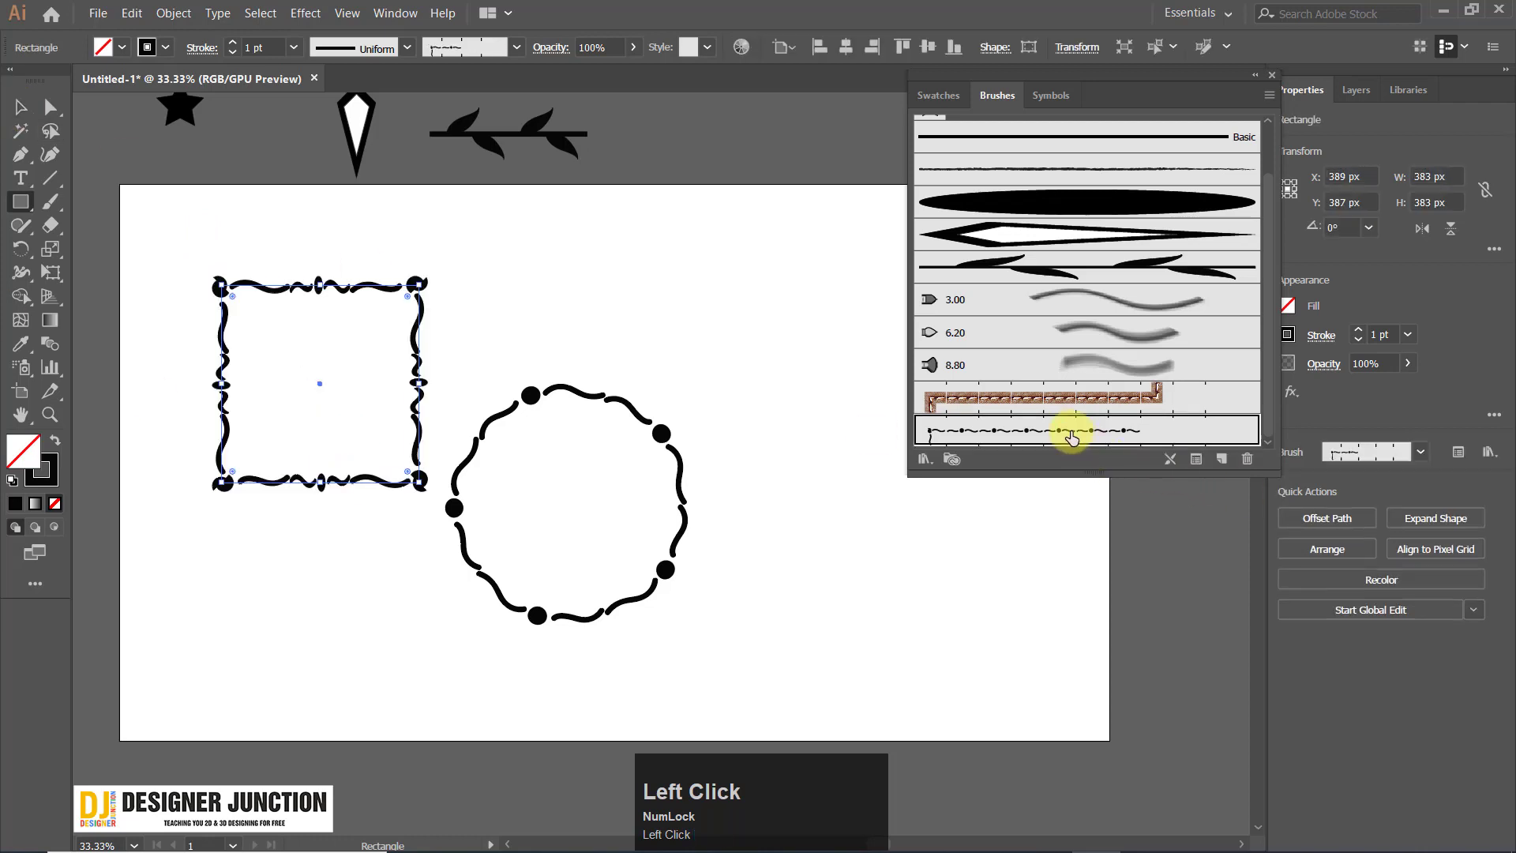
left_click(21, 106)
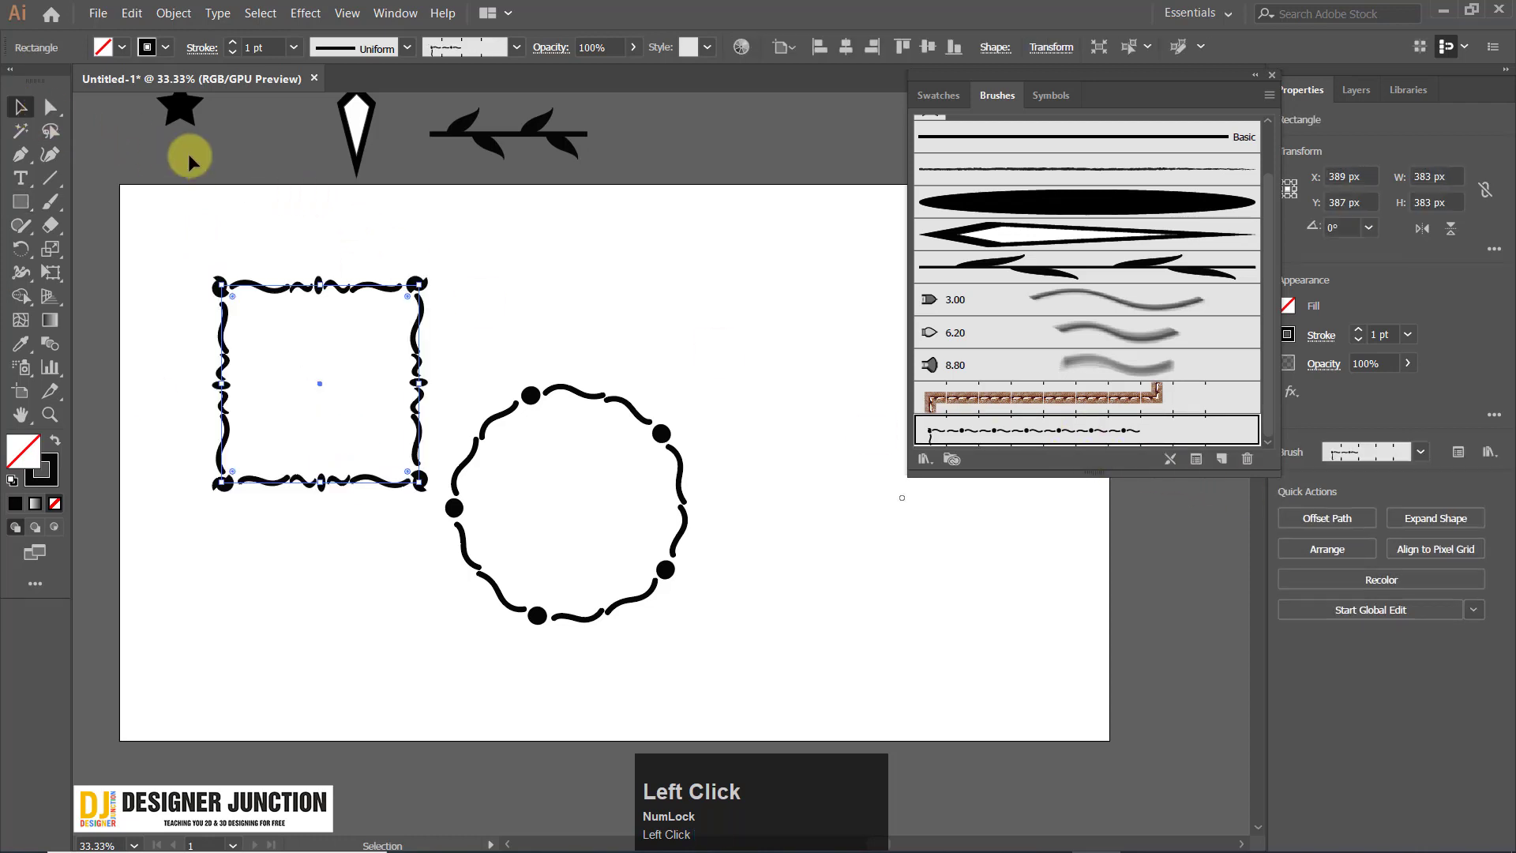
left_click(252, 304)
scroll(371, 332, "up", 2)
key("space")
left_click_drag(616, 405, 548, 306)
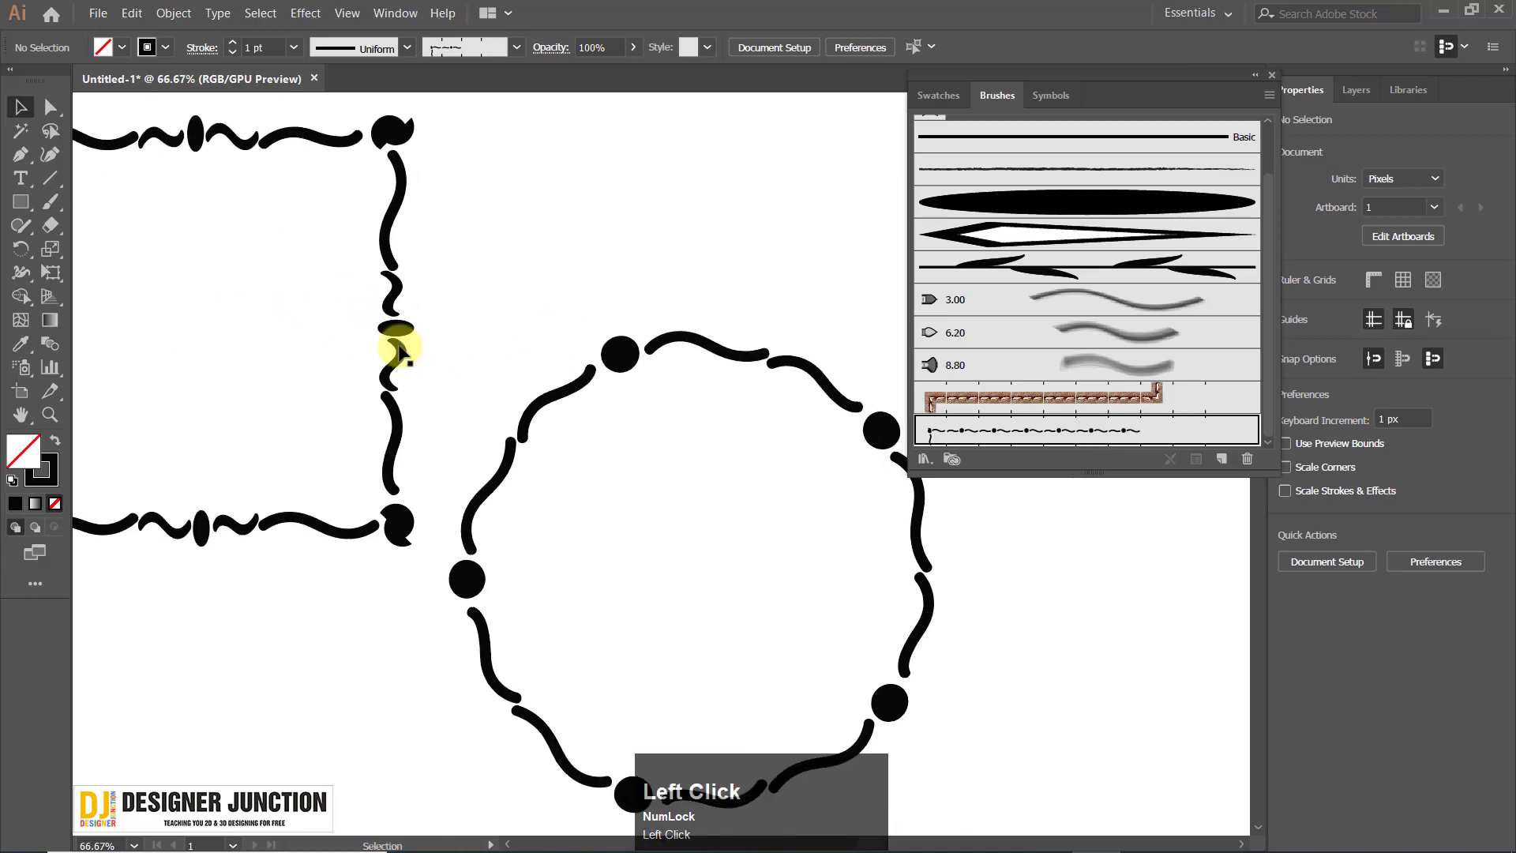
scroll(503, 399, "down", 2, "alt")
Move the patterned circle to the artboard's right side, enlarge the patterned square to about 551 px, then shrink it slightly and deselect.
left_click_drag(555, 376, 862, 430)
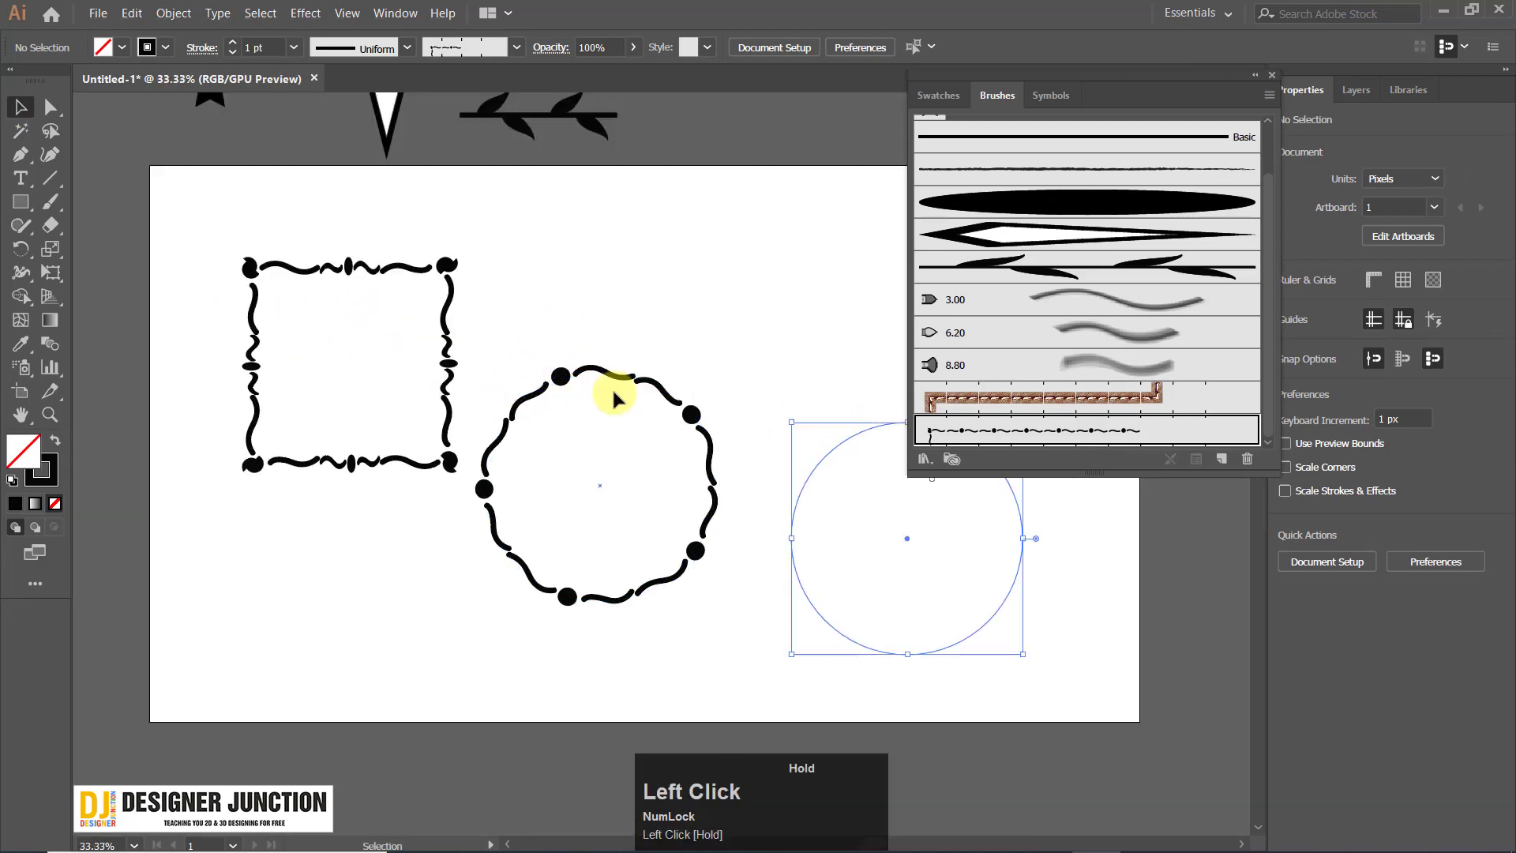
left_click(448, 365)
left_click_drag(454, 469, 535, 550)
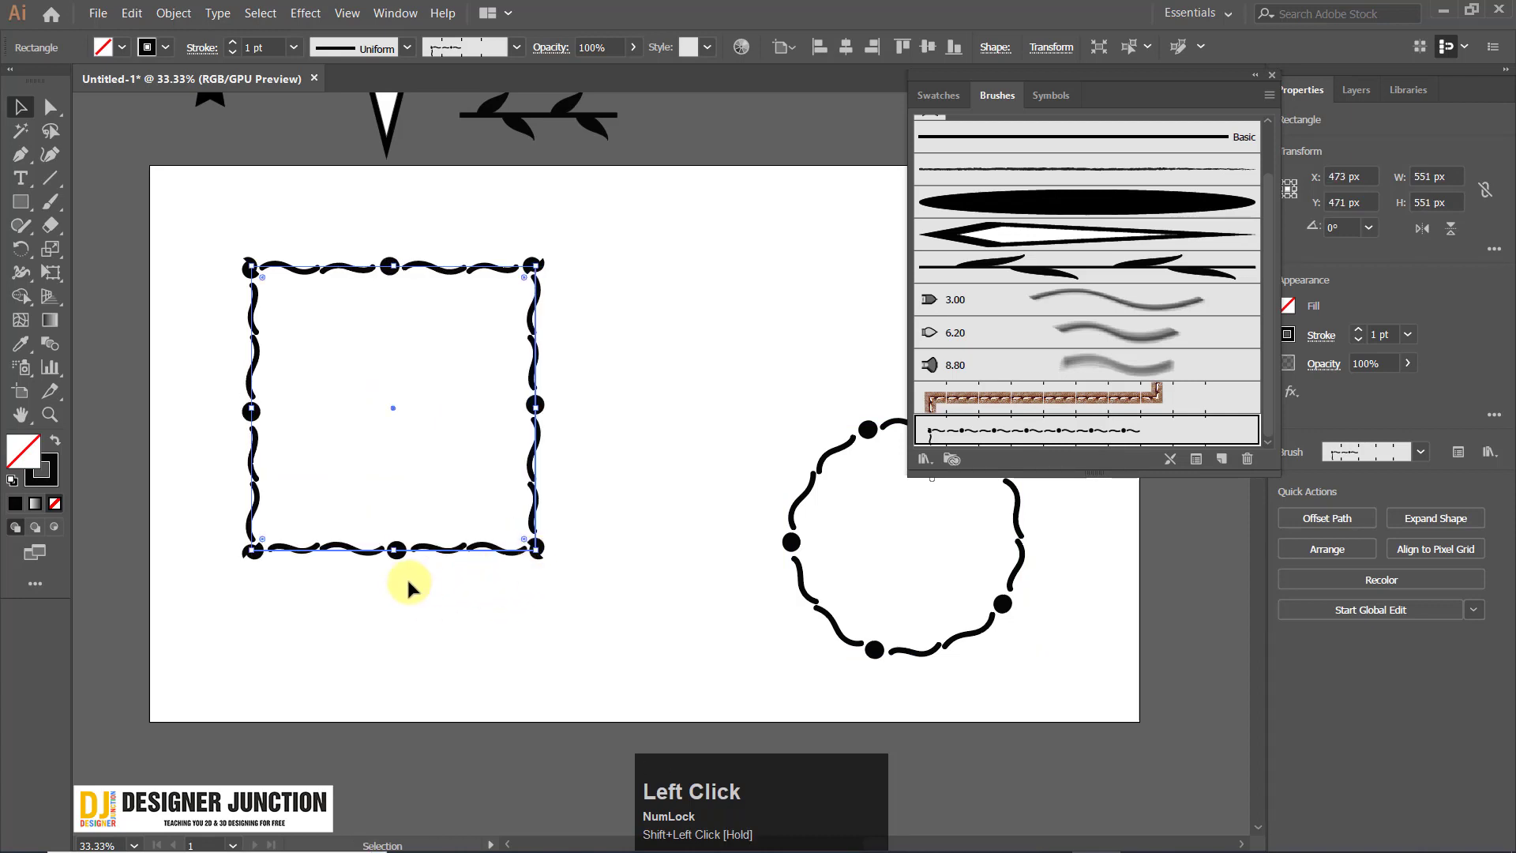
scroll(406, 576, "up", 1)
mouse_move(602, 532)
left_mouse_down()
mouse_move(569, 498)
mouse_move(588, 522)
left_mouse_up()
left_click(398, 594)
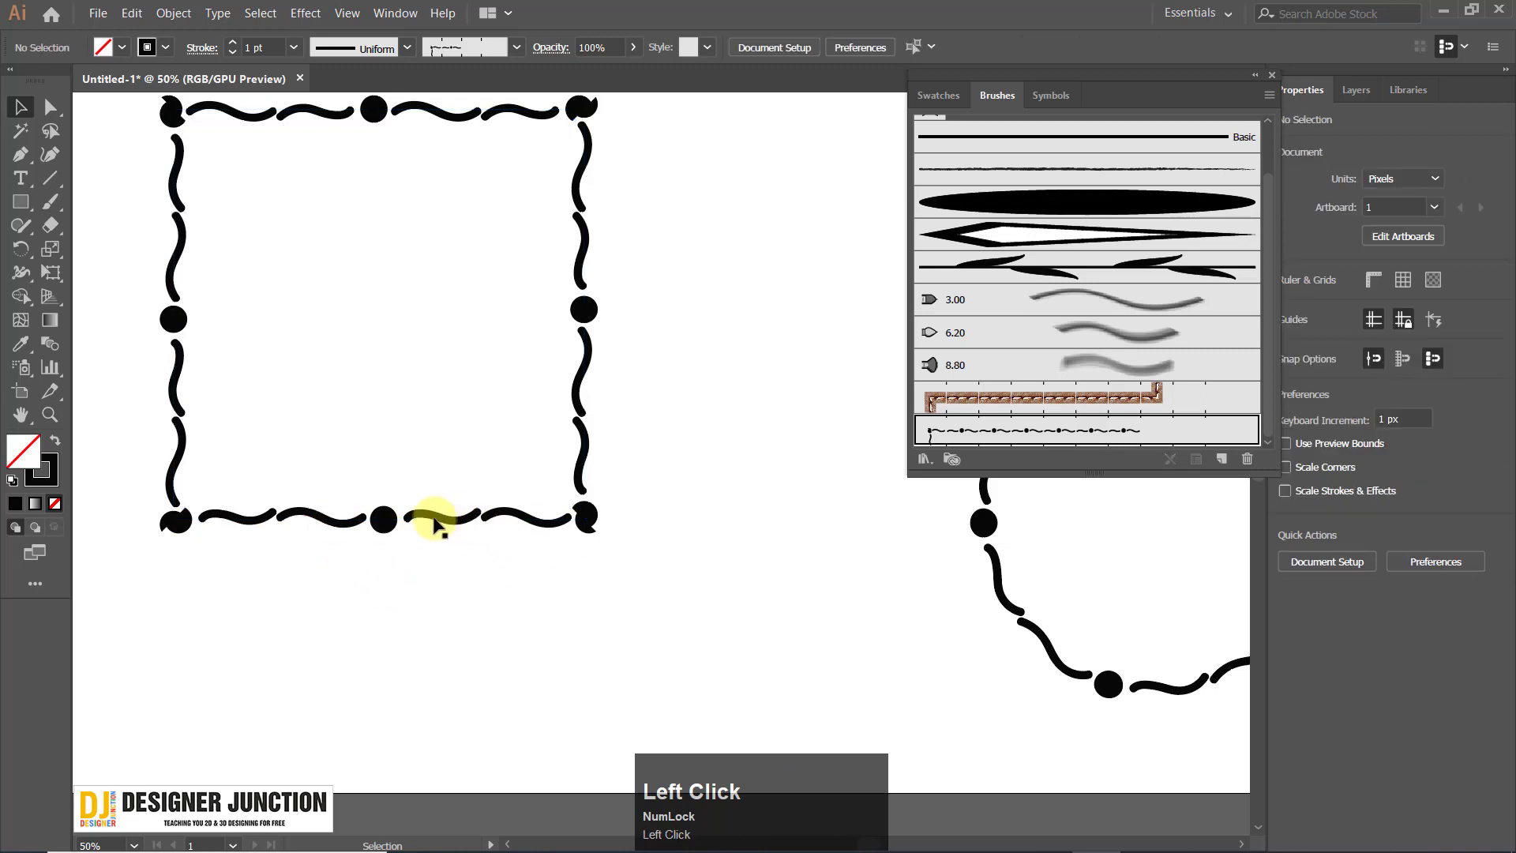
Examine how the pattern brush renders the square's corners compared with the round dots along its sides.
left_click_drag(487, 447, 475, 526)
scroll(629, 507, "down", 2)
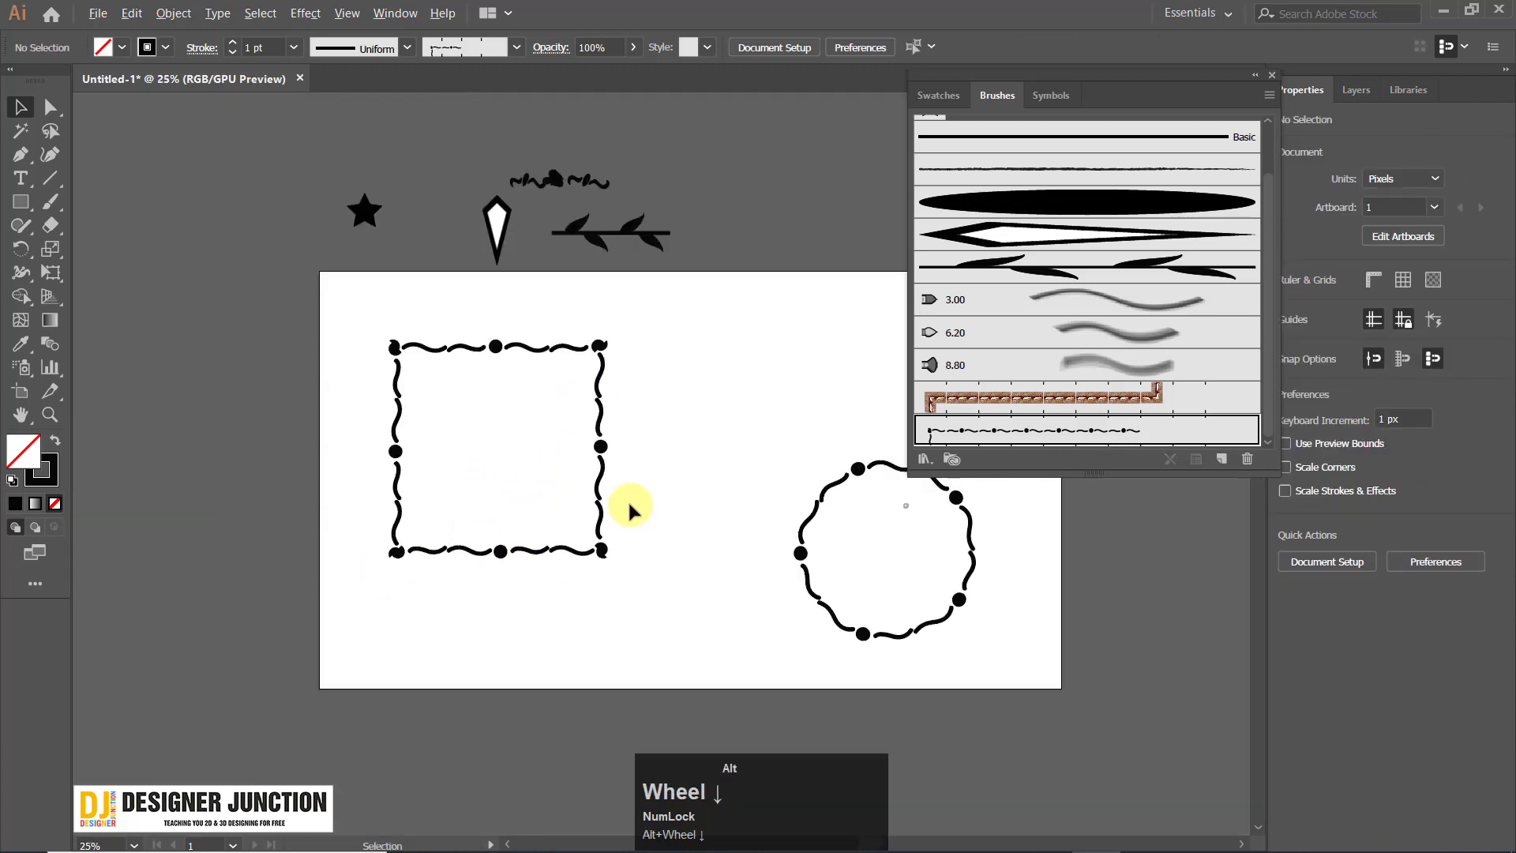
scroll(522, 466, "up", 3)
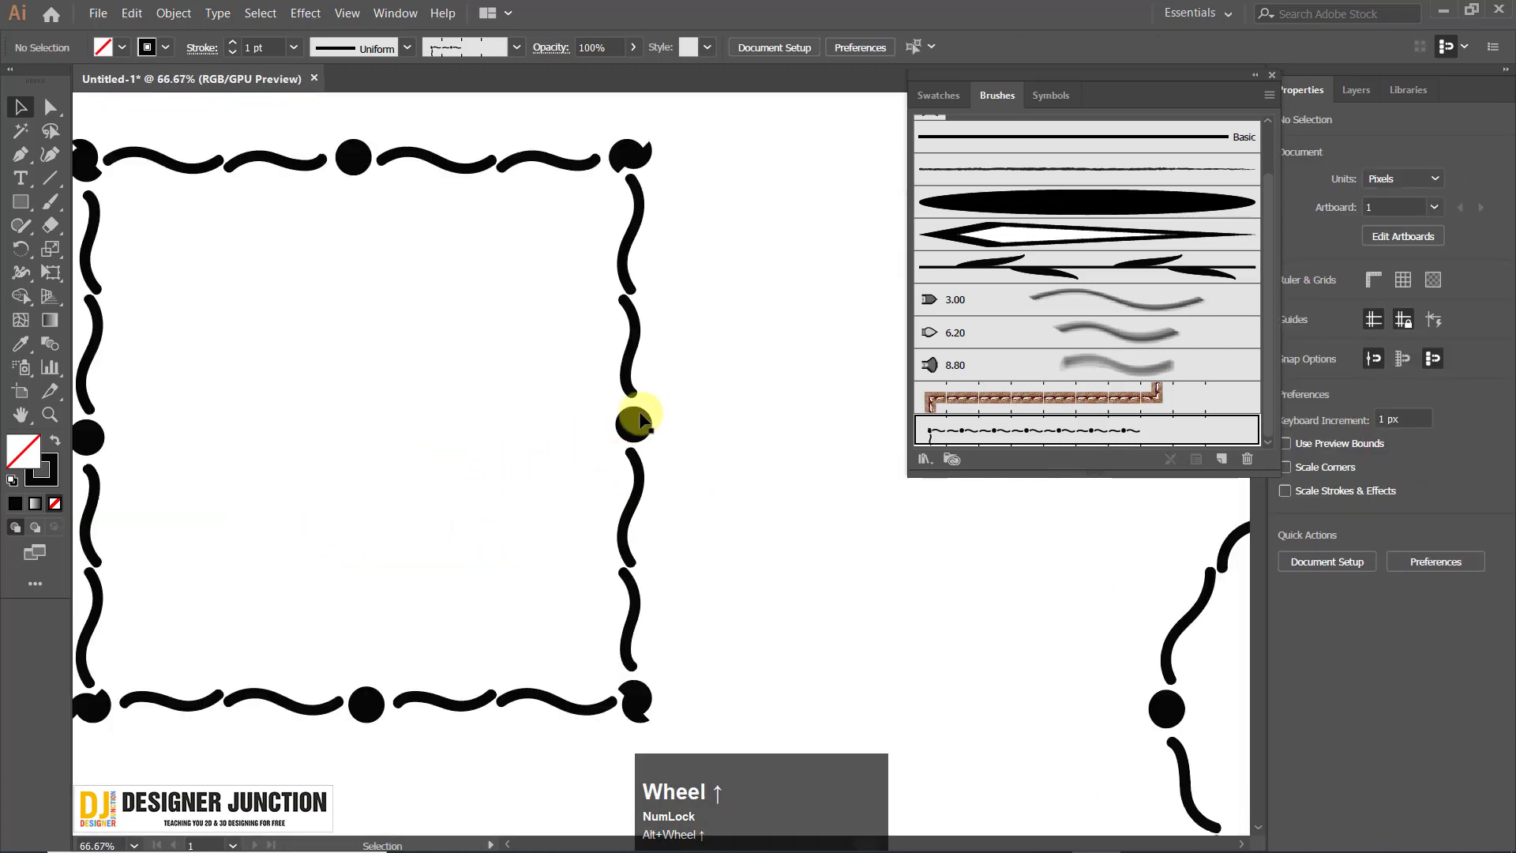
key("space")
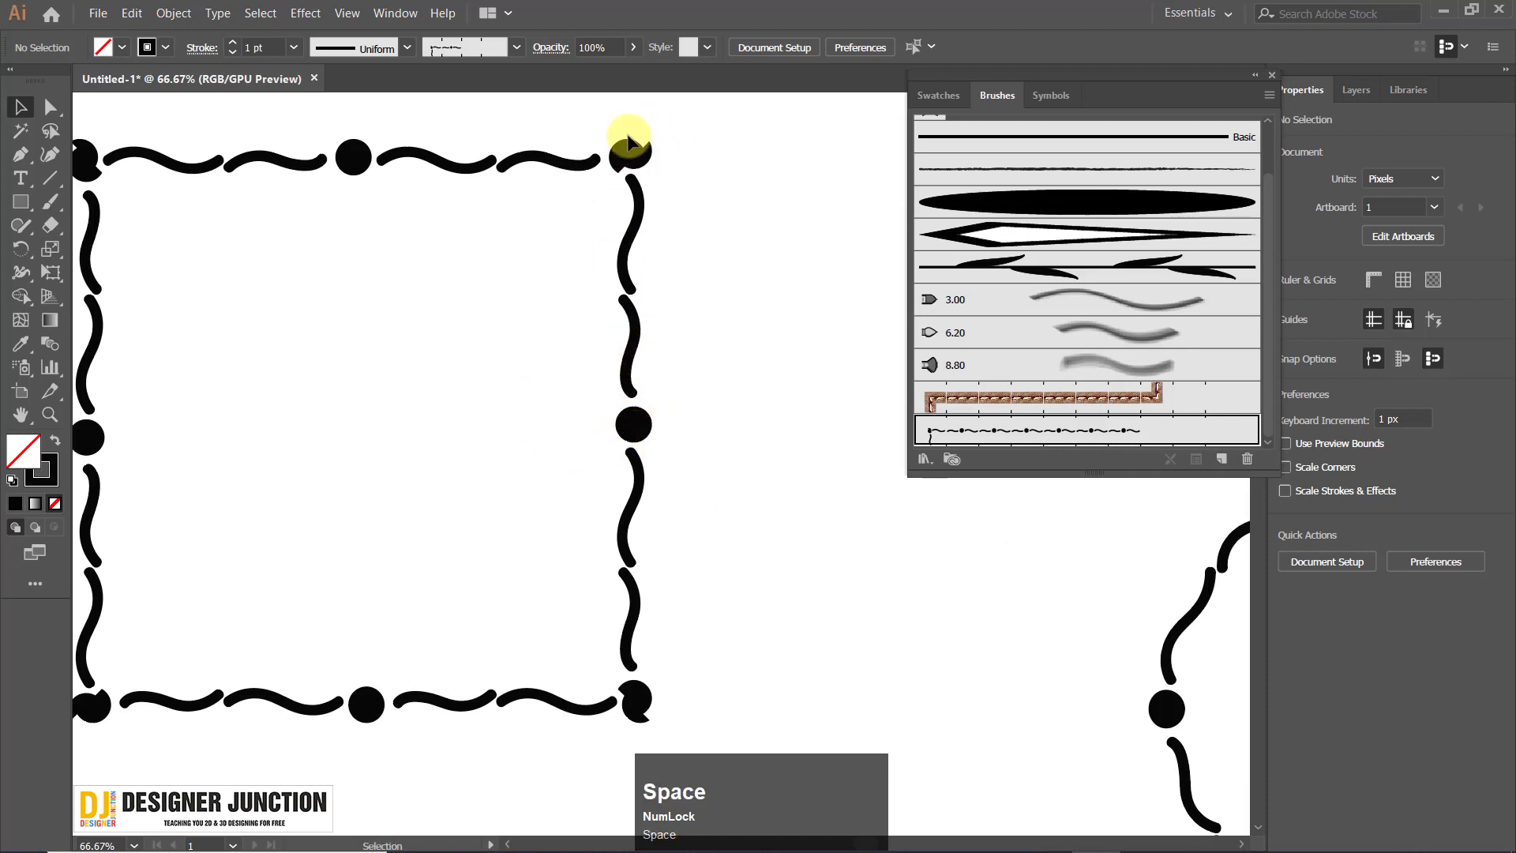
scroll(629, 142, "up", 2)
scroll(671, 159, "down", 5)
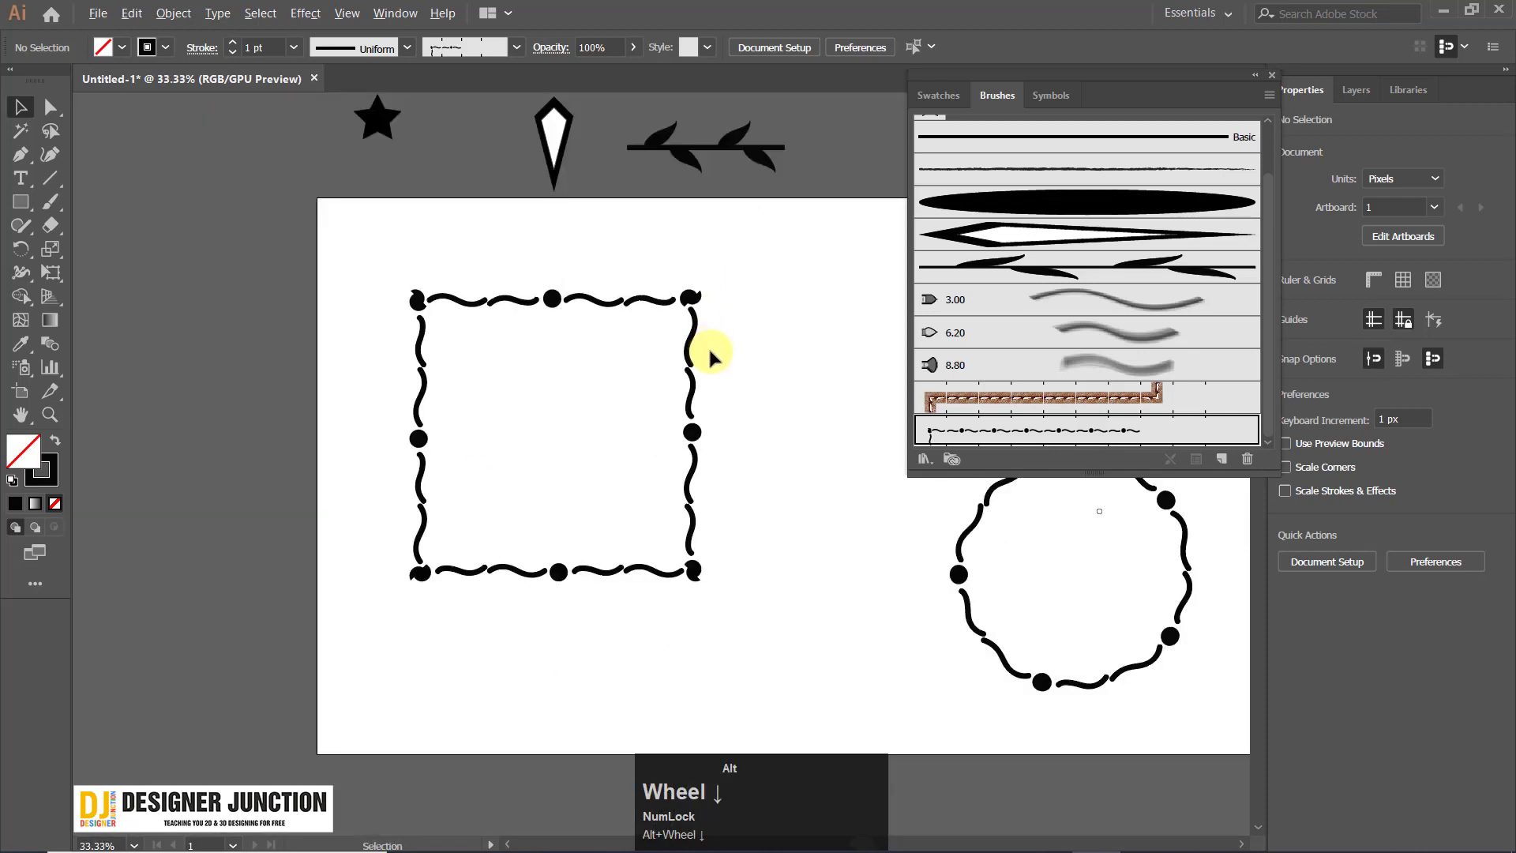
scroll(709, 352, "down", 1)
scroll(769, 386, "up", 1)
left_click_drag(775, 389, 630, 349)
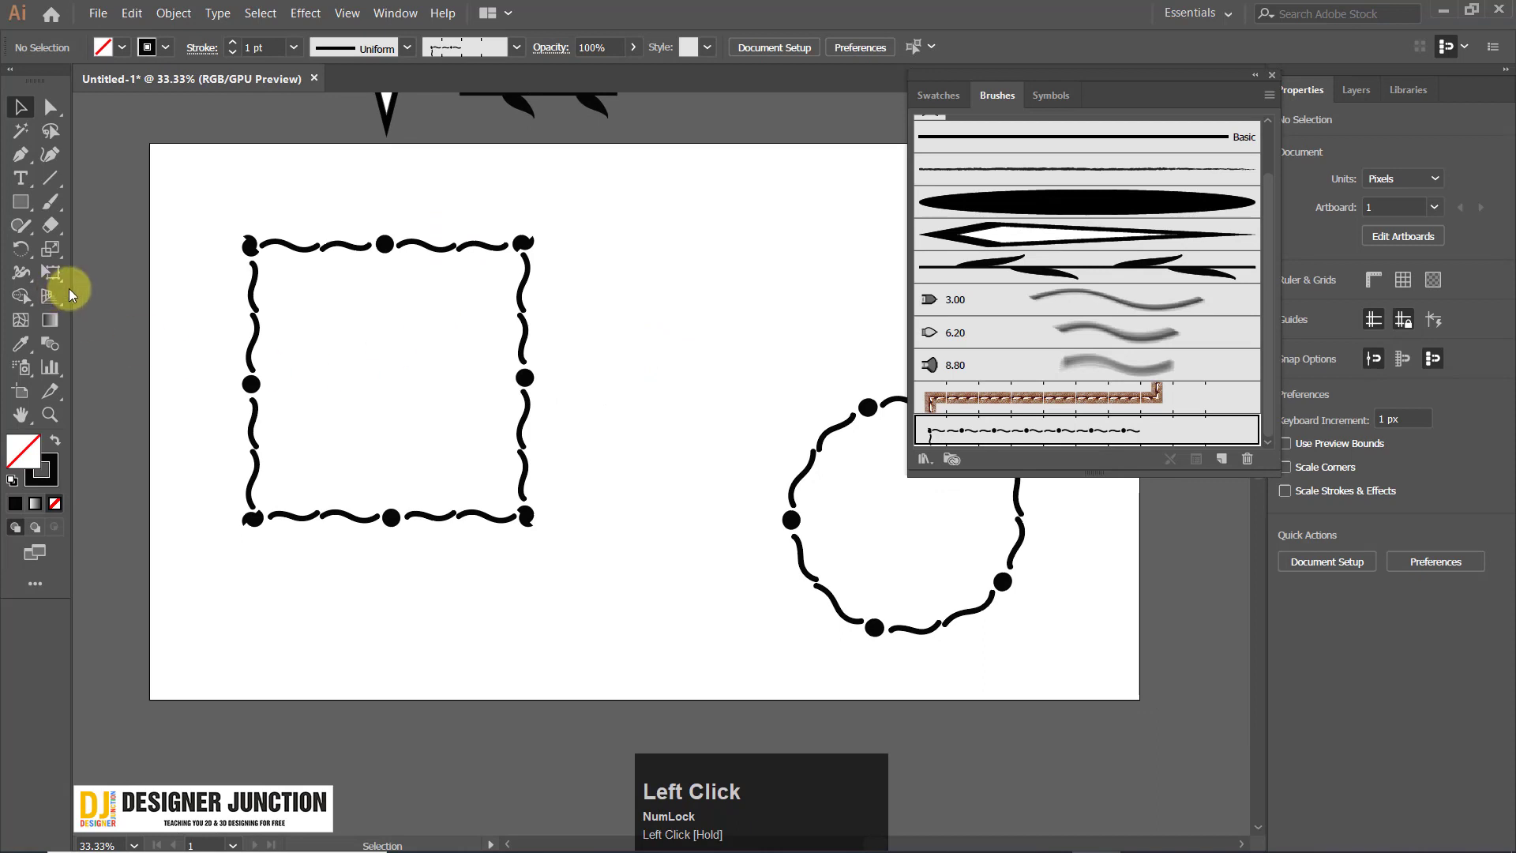
Draw a 48 px circle between the patterned square and circle, and fill it with dusty pink BF9494.
right_click(26, 231)
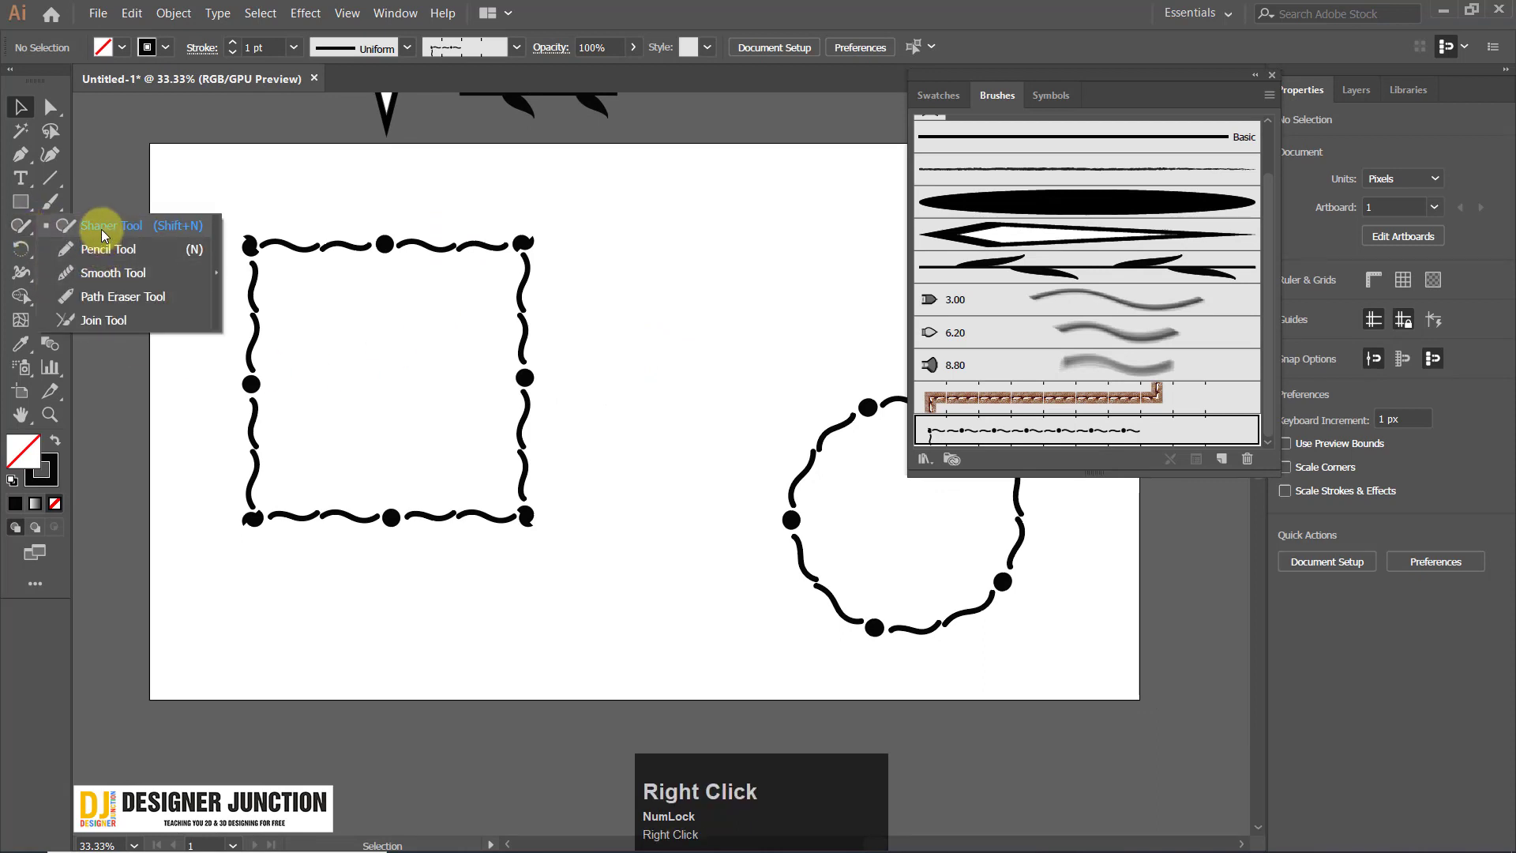
right_click(21, 206)
left_click(100, 250)
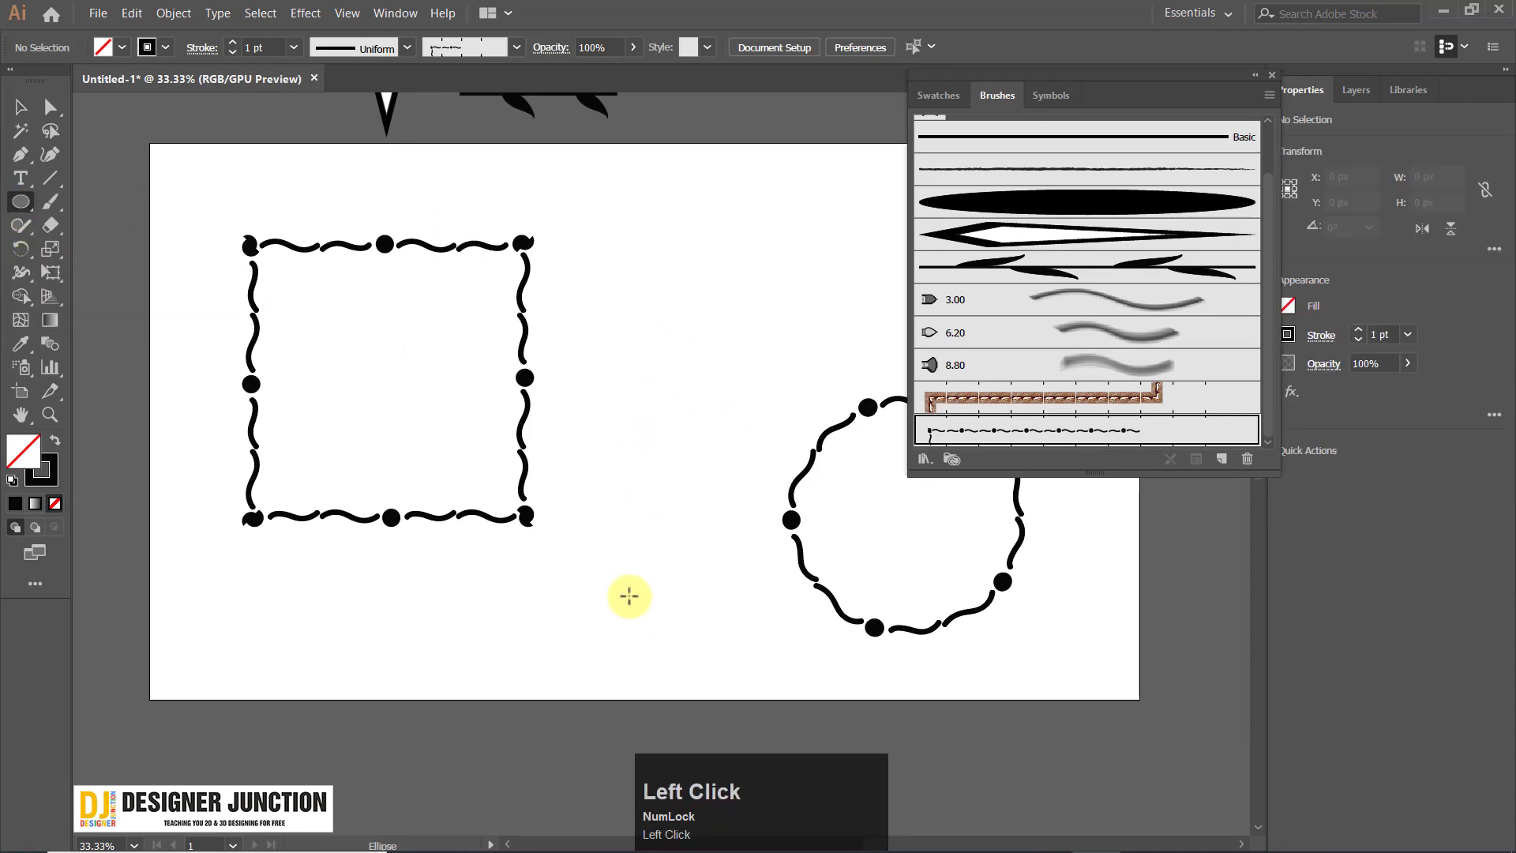
left_click_drag(647, 614, 649, 616)
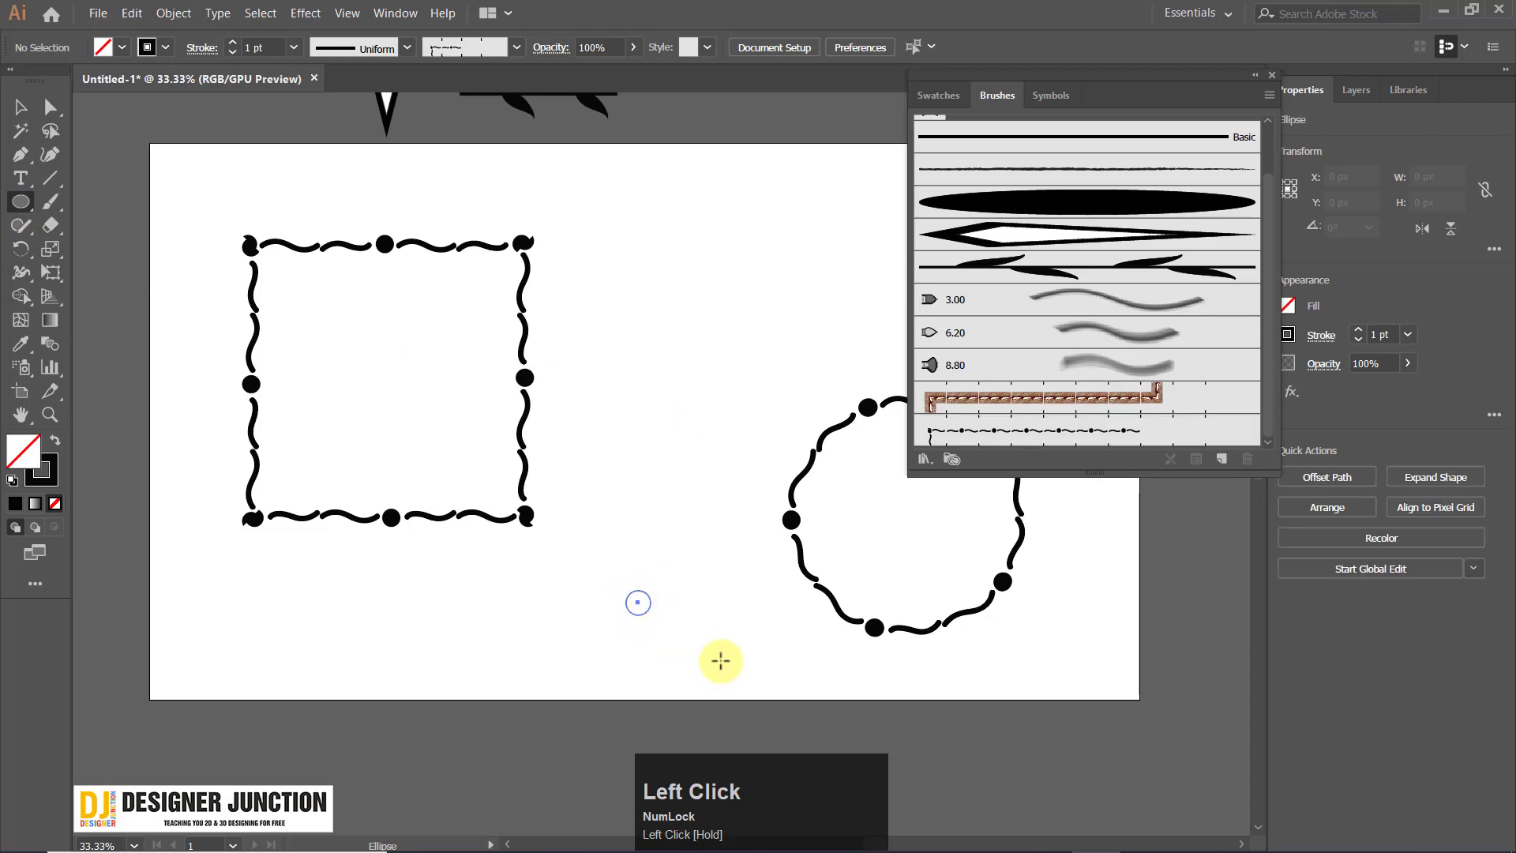
double_click(27, 452)
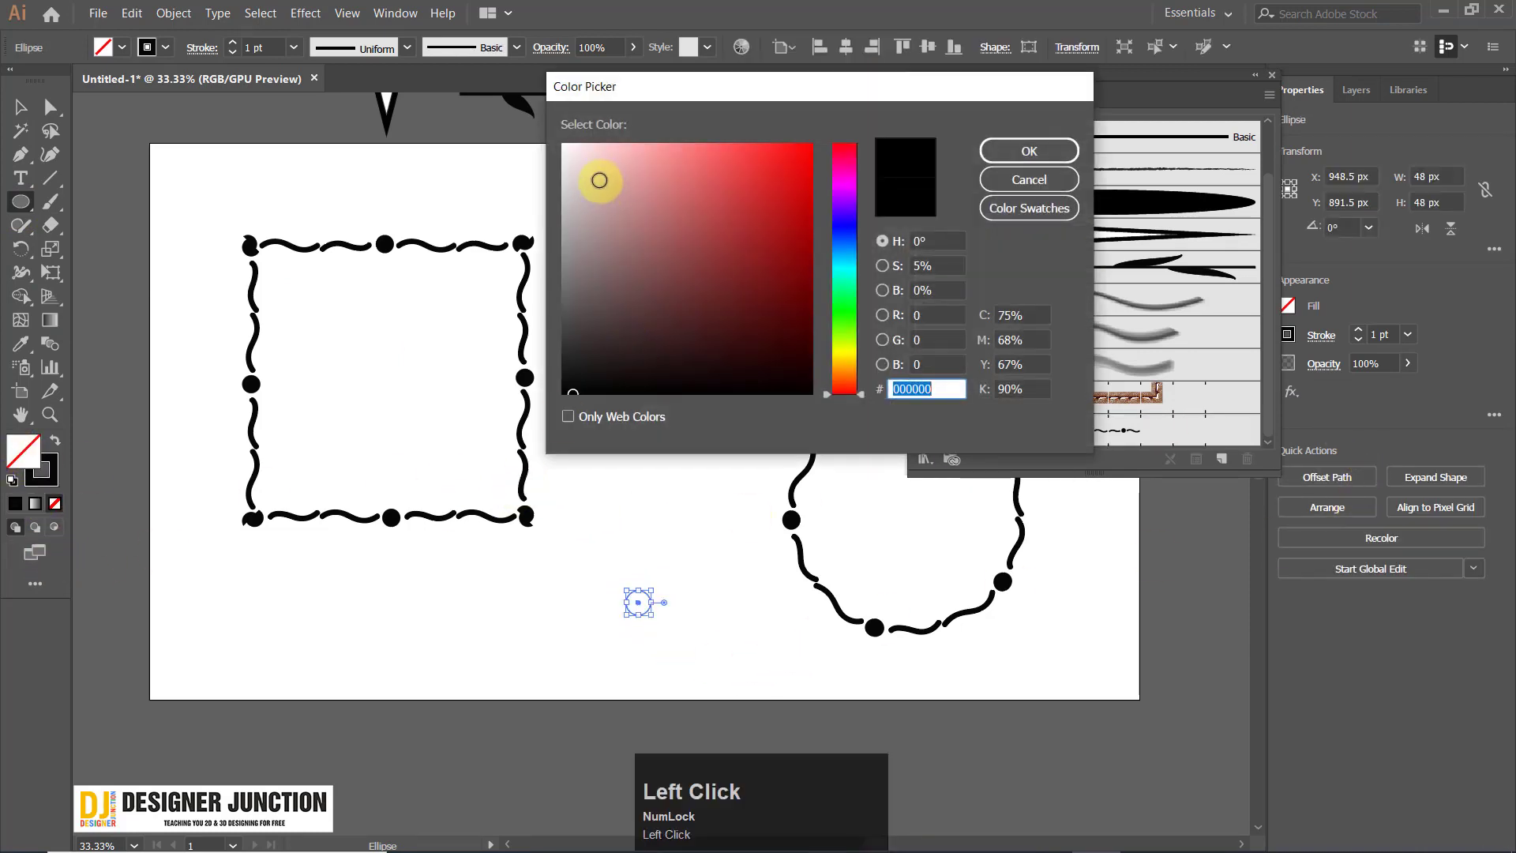
mouse_move(590, 155)
left_mouse_down()
mouse_move(638, 312)
mouse_move(647, 254)
mouse_move(674, 250)
mouse_move(623, 224)
mouse_move(619, 204)
left_mouse_up()
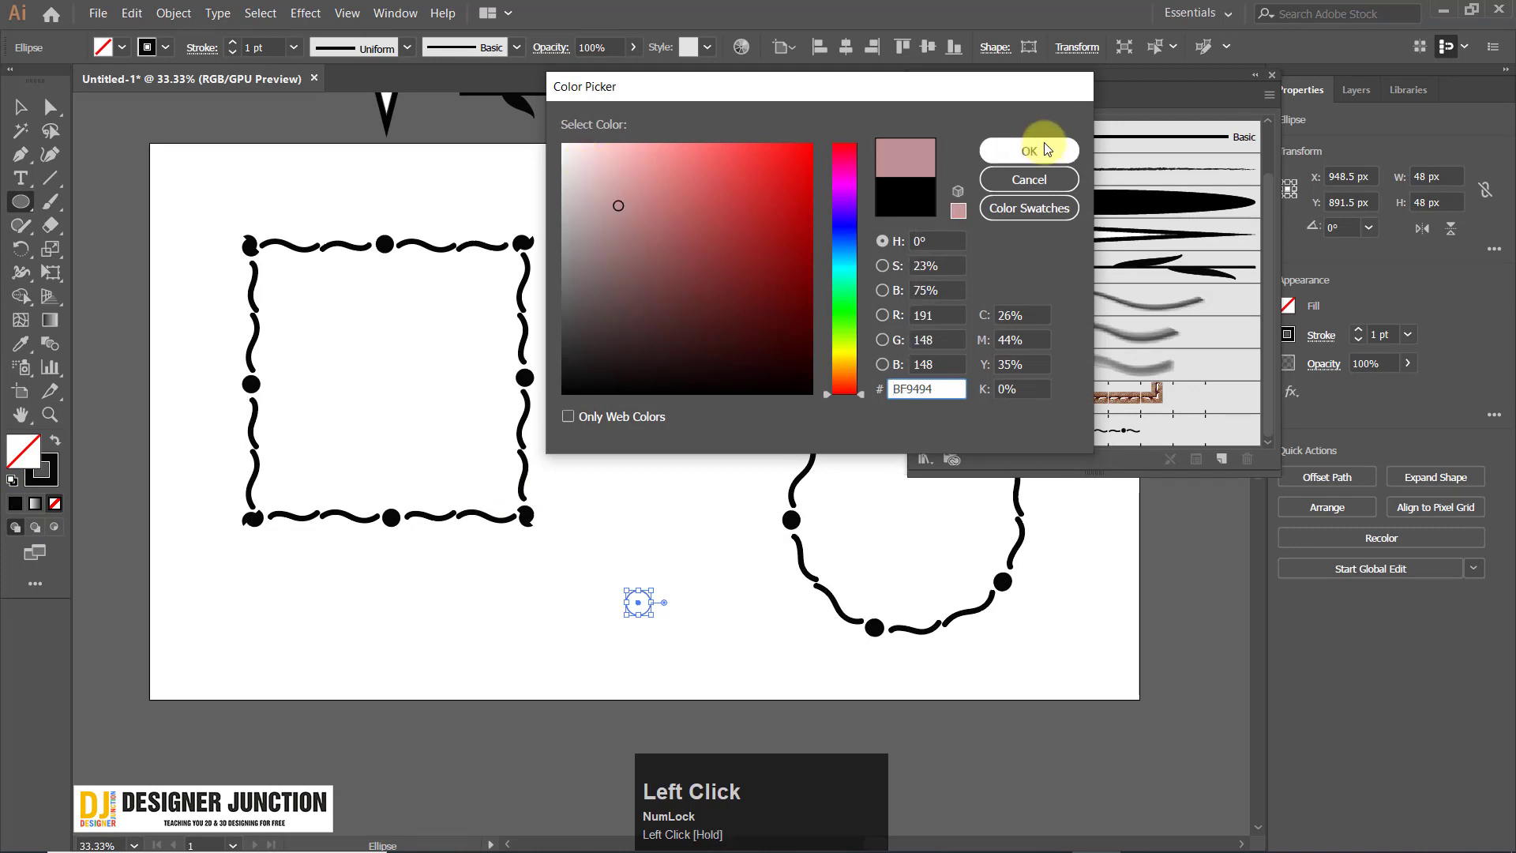
left_click(1039, 148)
left_click(20, 107)
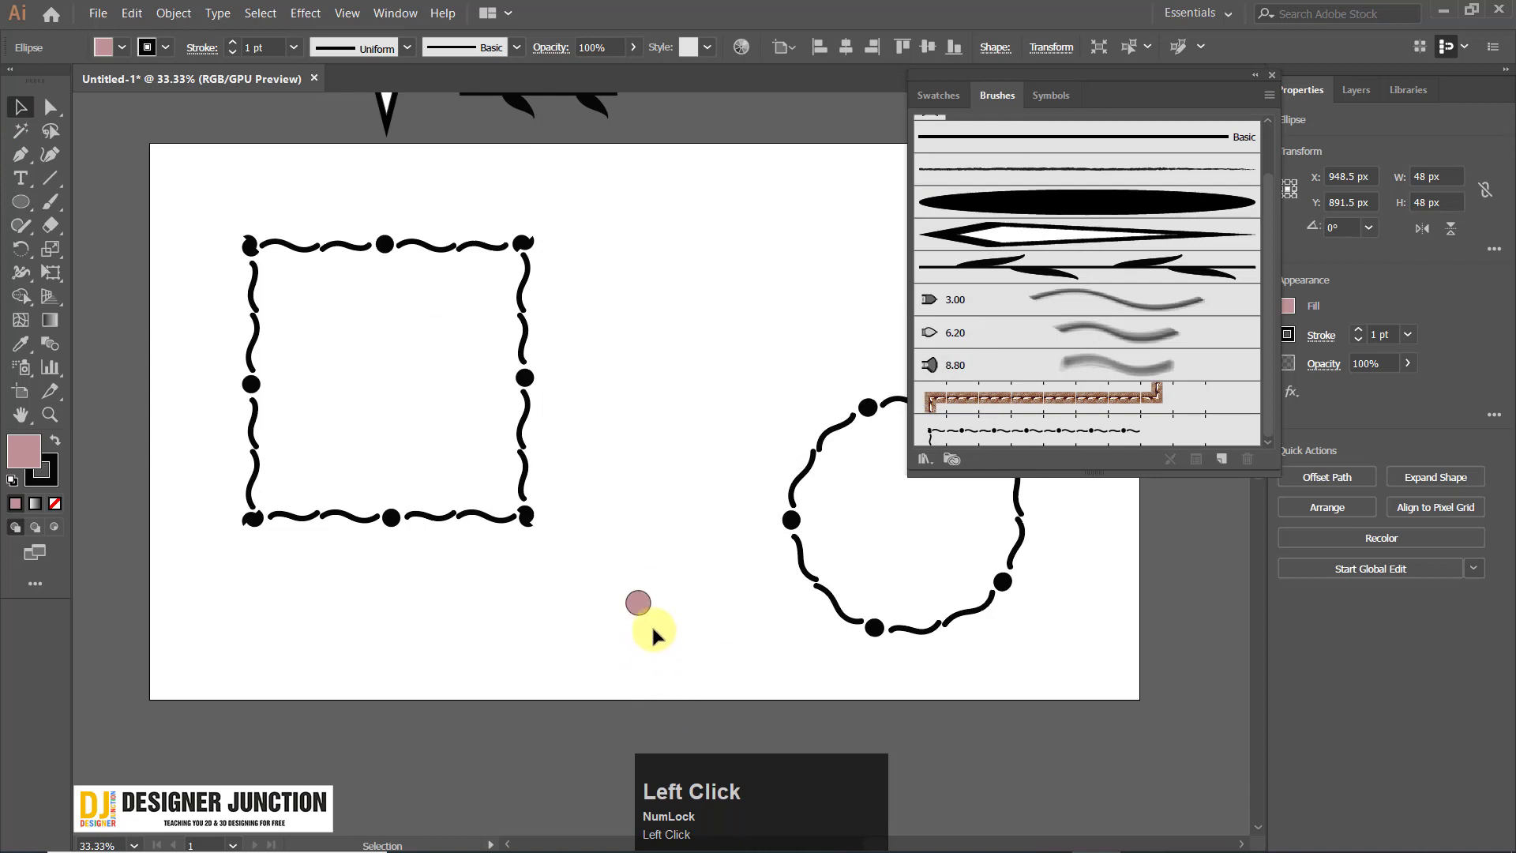
Save the small pink circle as a new pattern swatch in the document's swatches.
left_click(637, 602)
left_click_drag(1186, 89, 1145, 82)
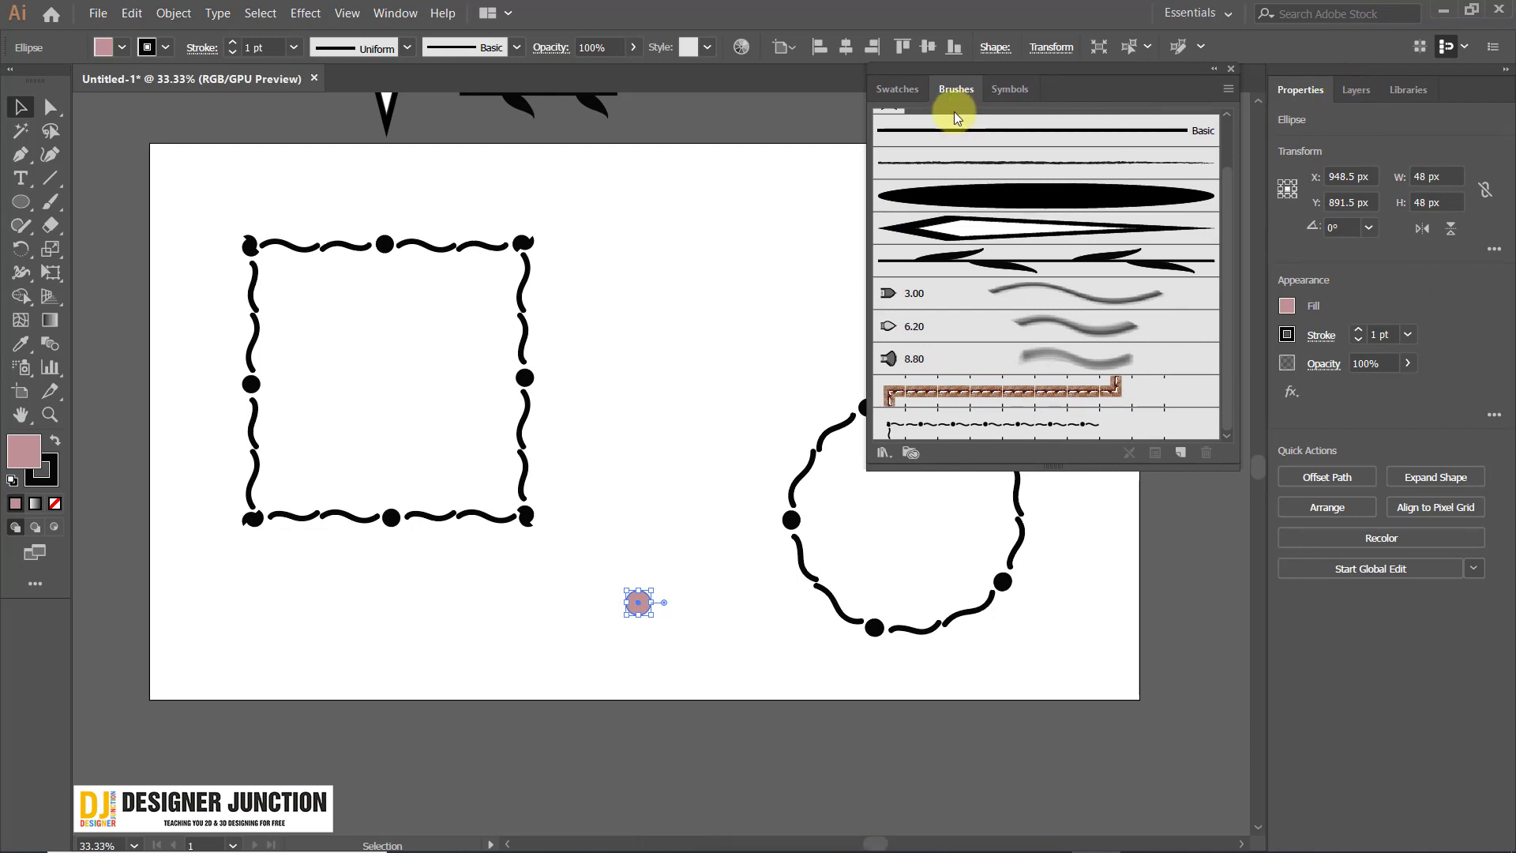
left_click(907, 90)
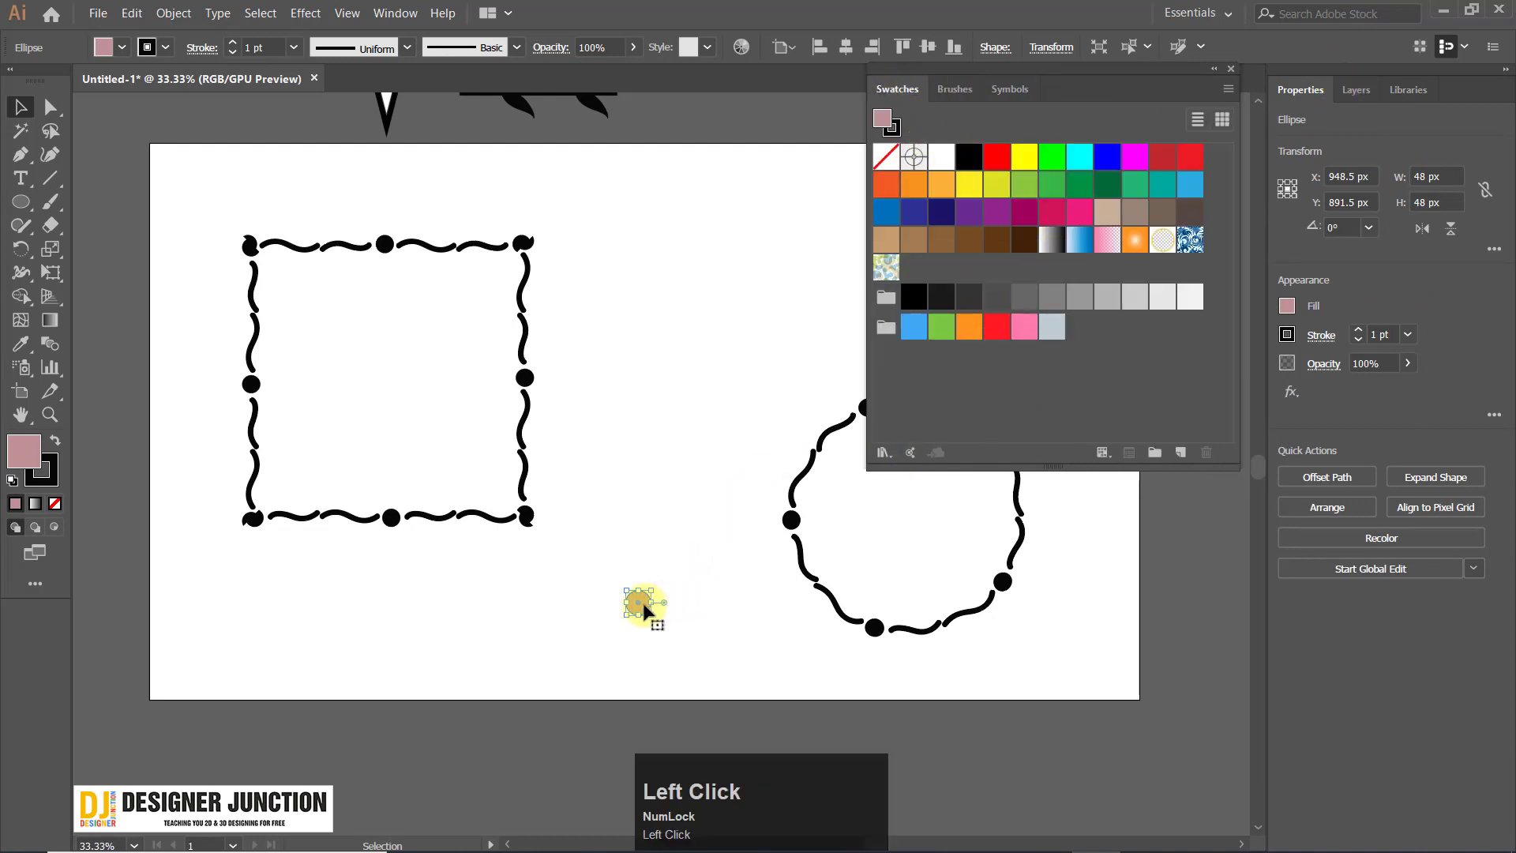
left_click_drag(652, 601, 1035, 396)
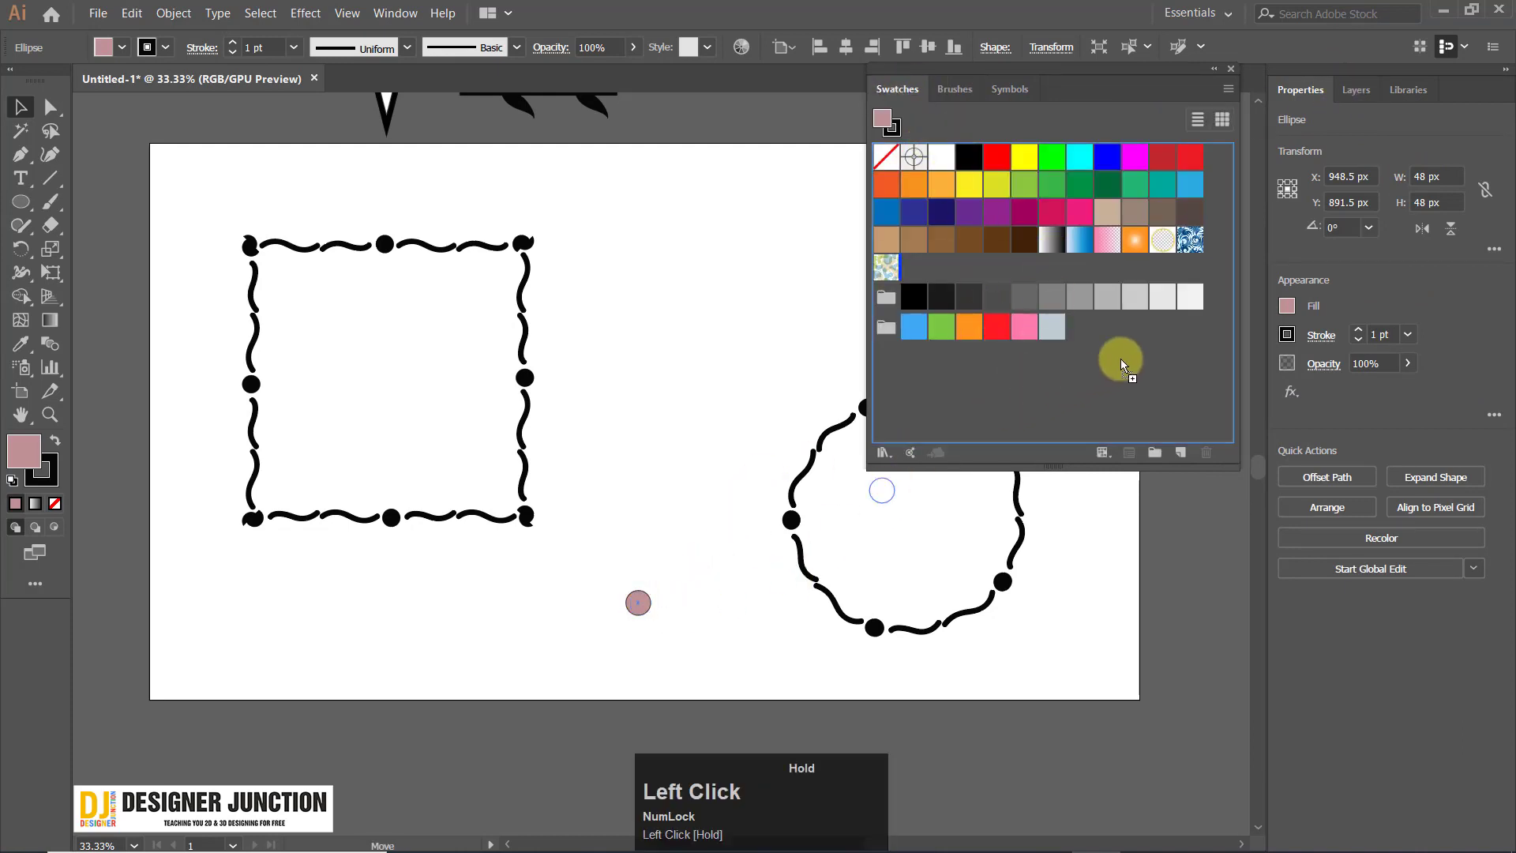
left_click_drag(1120, 359, 1135, 377)
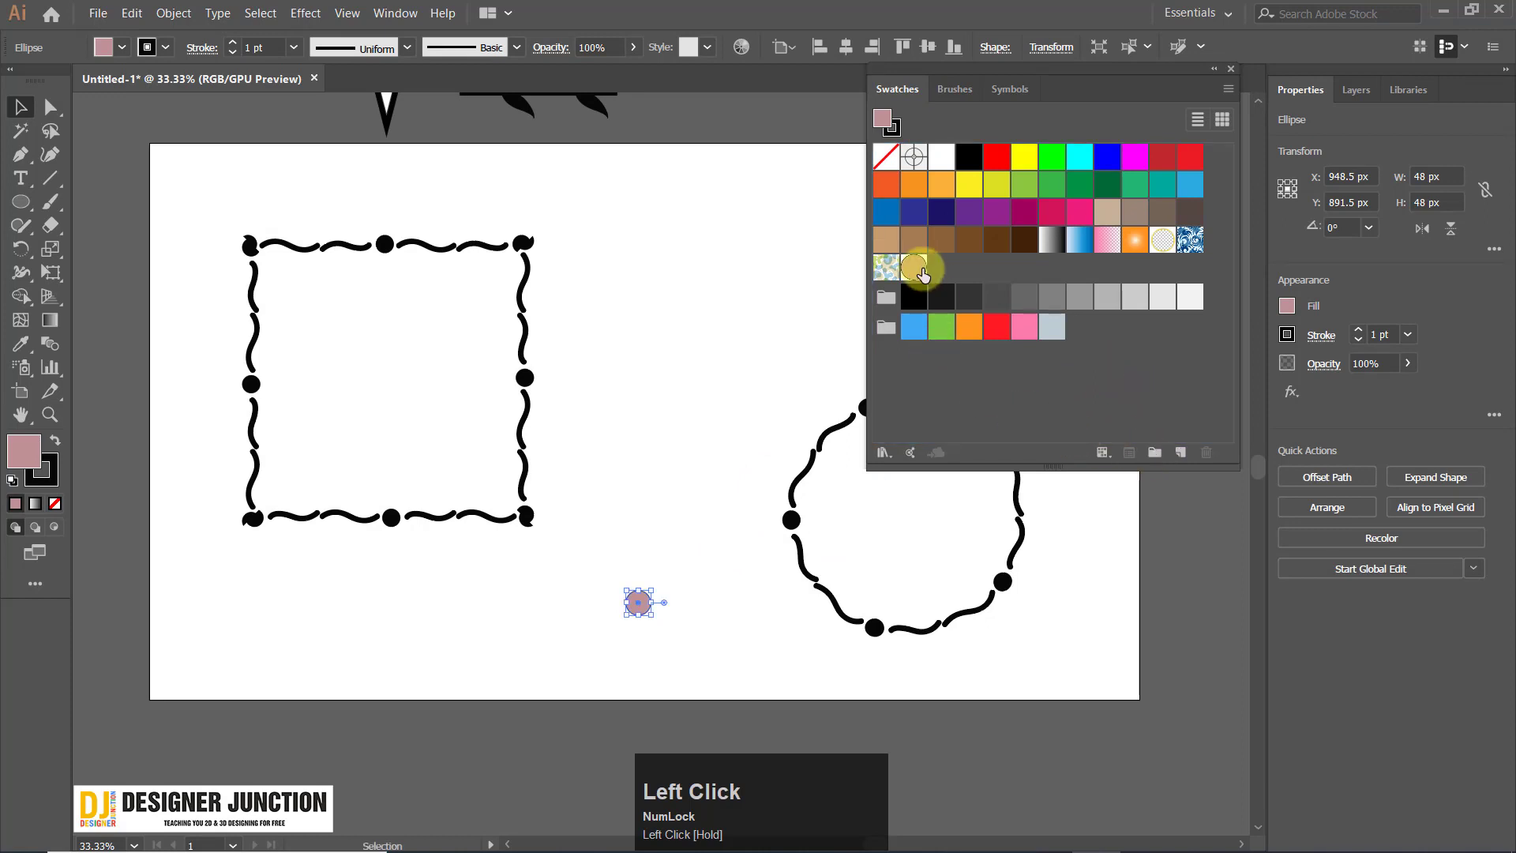
Set the wave-and-dot pattern brush's outer corner tile to New Pattern Swatch 1 and apply the change to existing strokes.
left_click(961, 93)
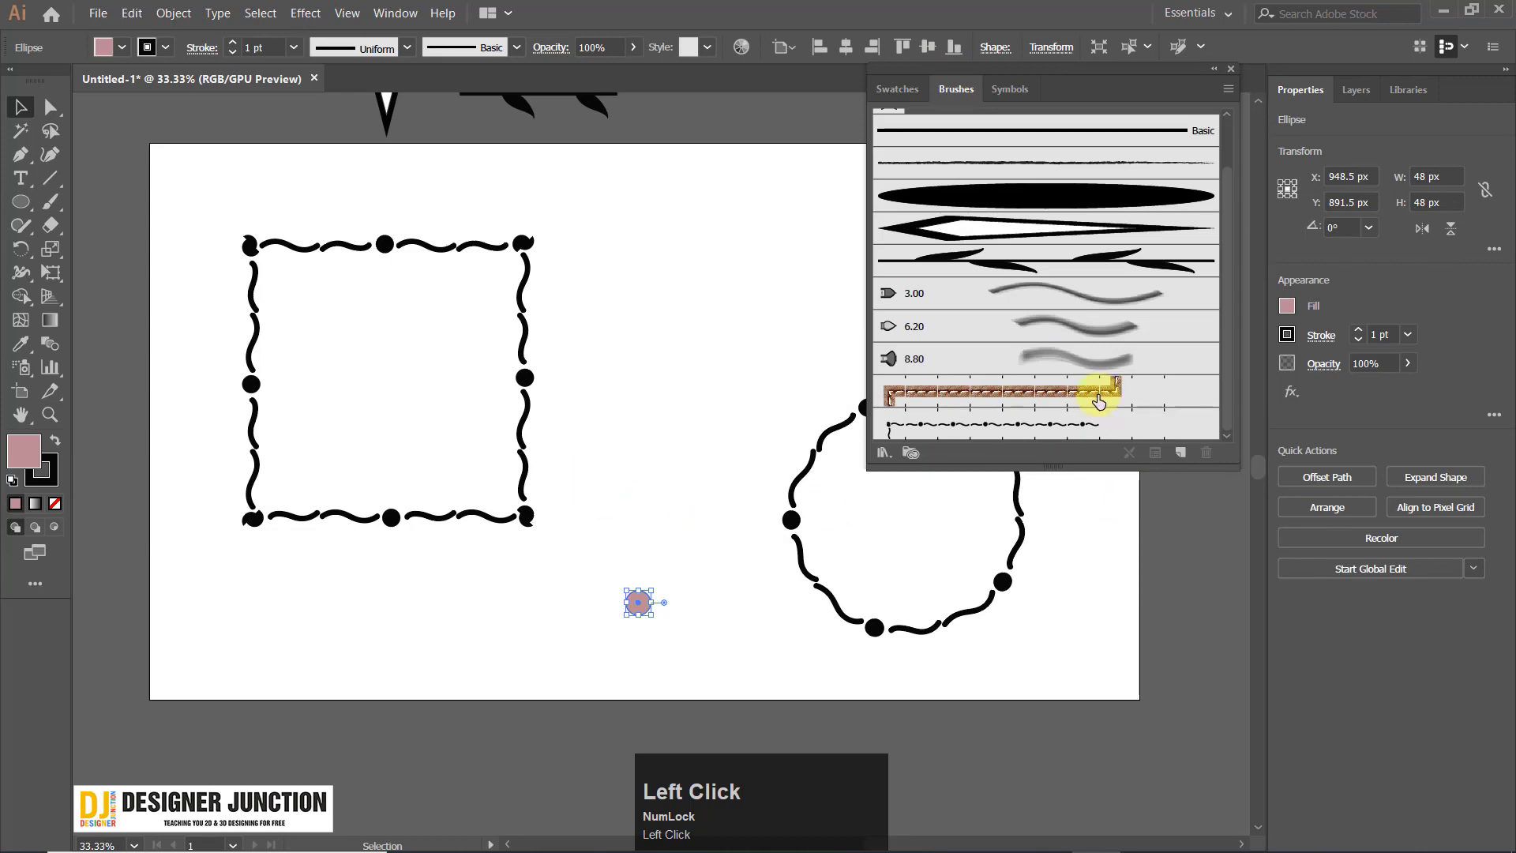
double_click(953, 426)
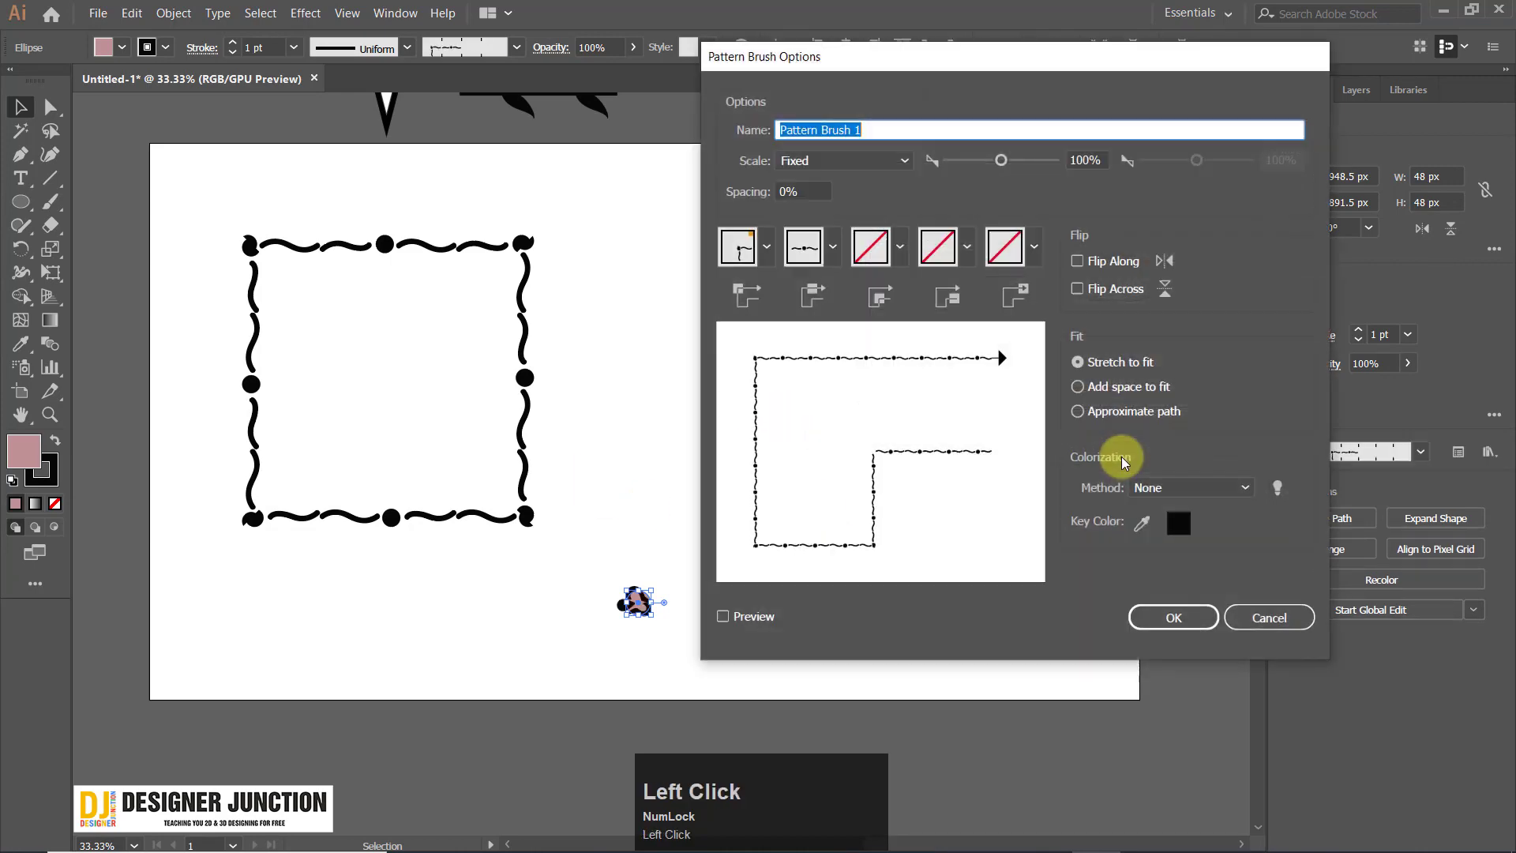
mouse_move(909, 58)
left_mouse_down()
mouse_move(910, 73)
mouse_move(988, 69)
left_mouse_up()
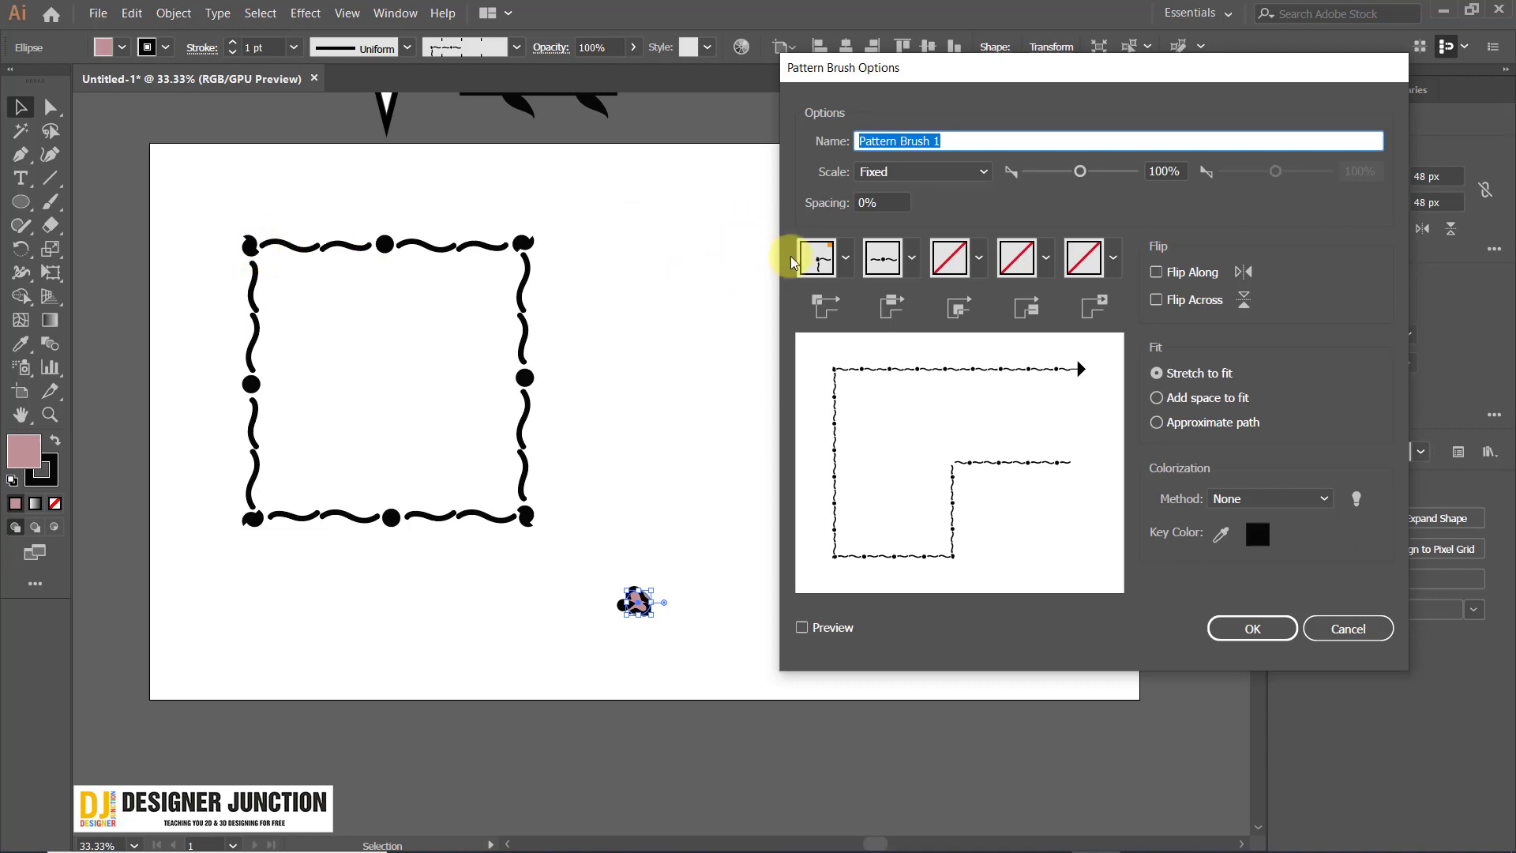
left_click(823, 265)
scroll(736, 410, "down", 1)
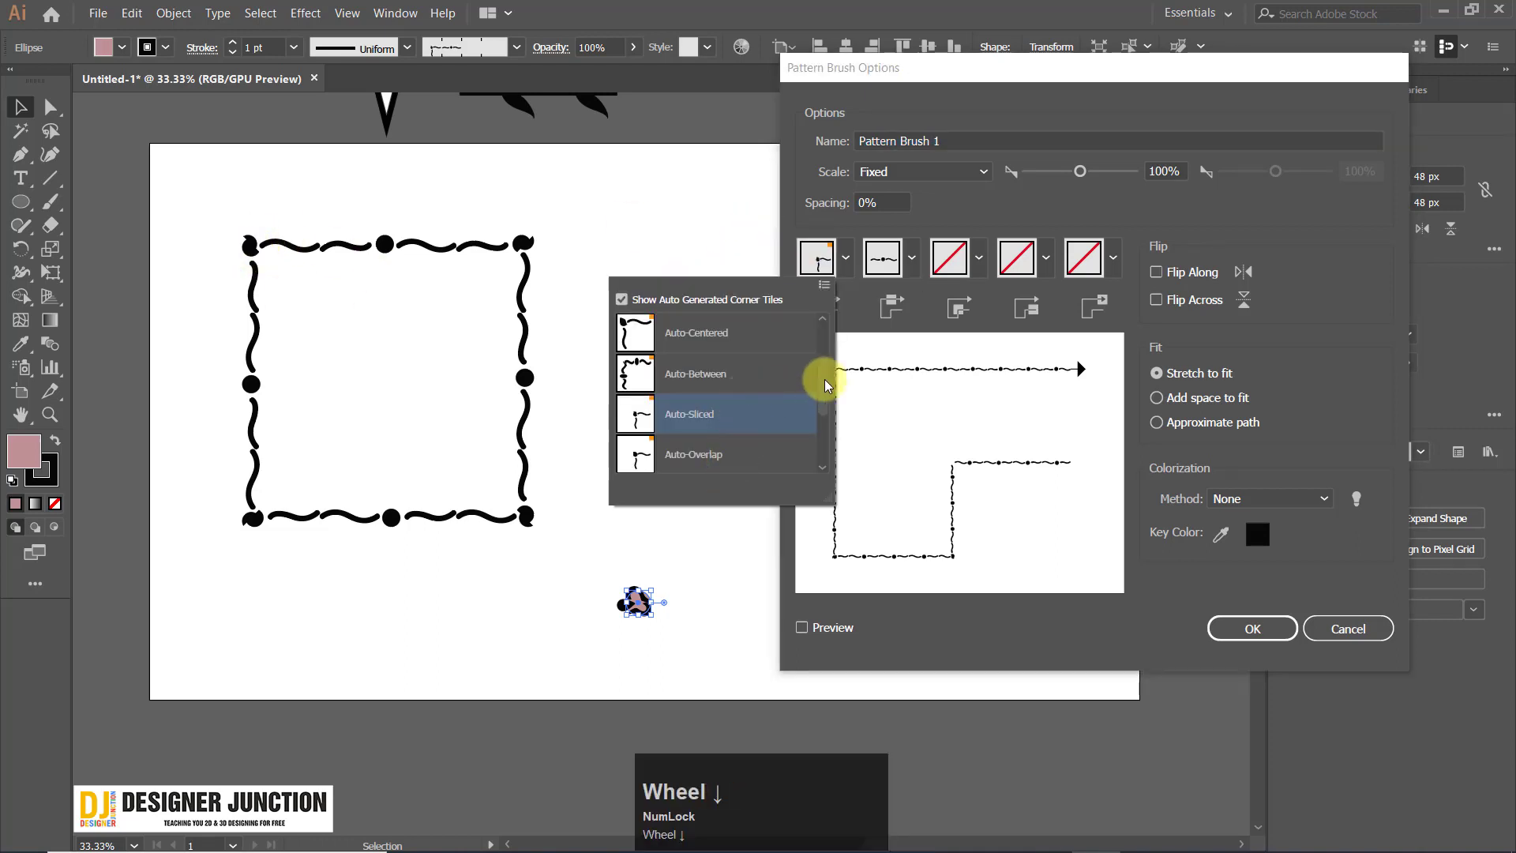
left_click_drag(824, 379, 846, 486)
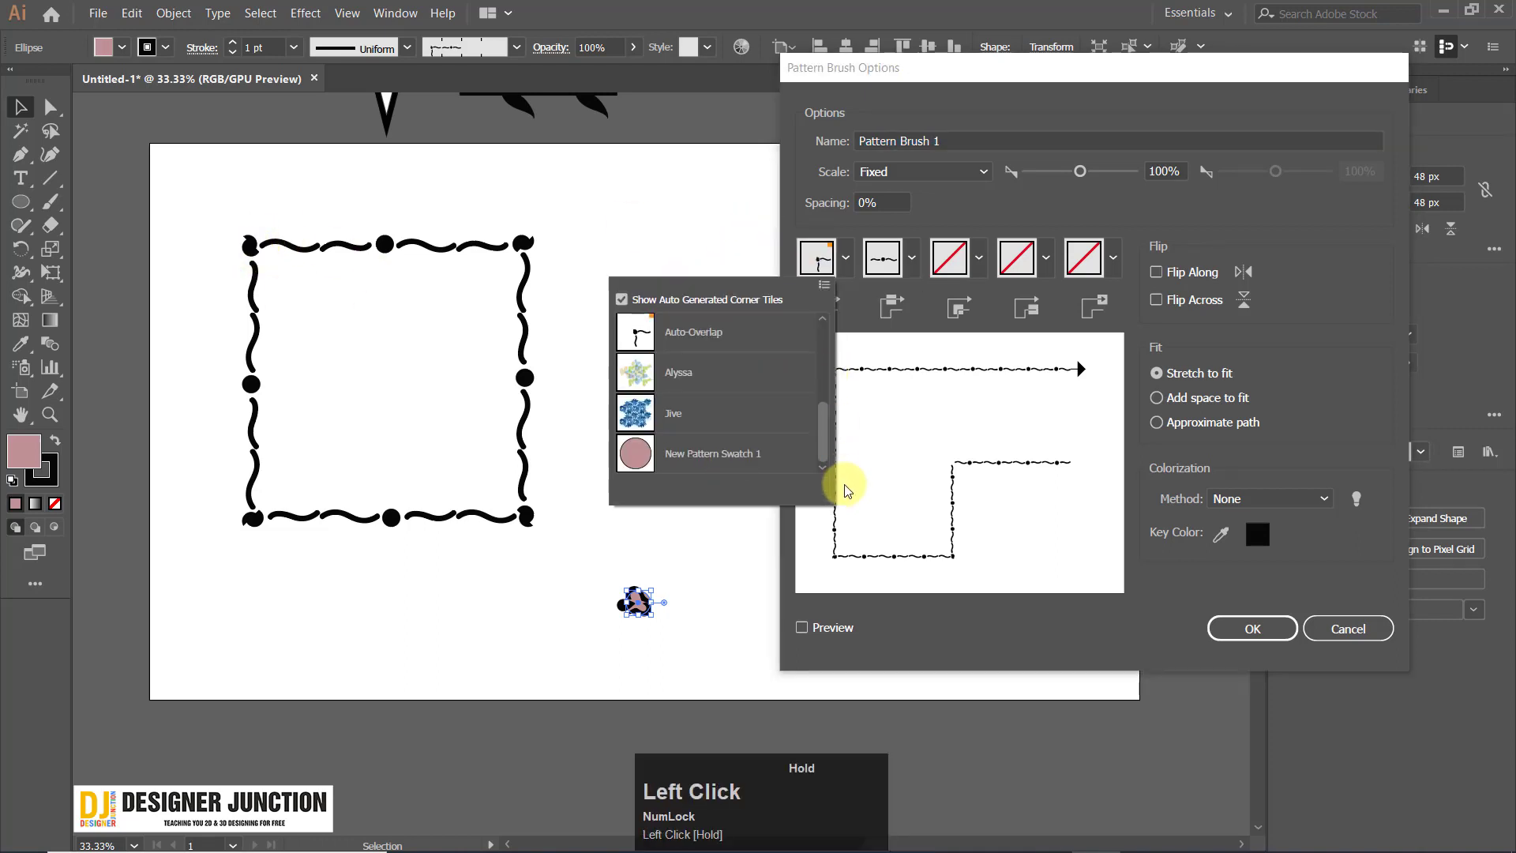
left_click(684, 457)
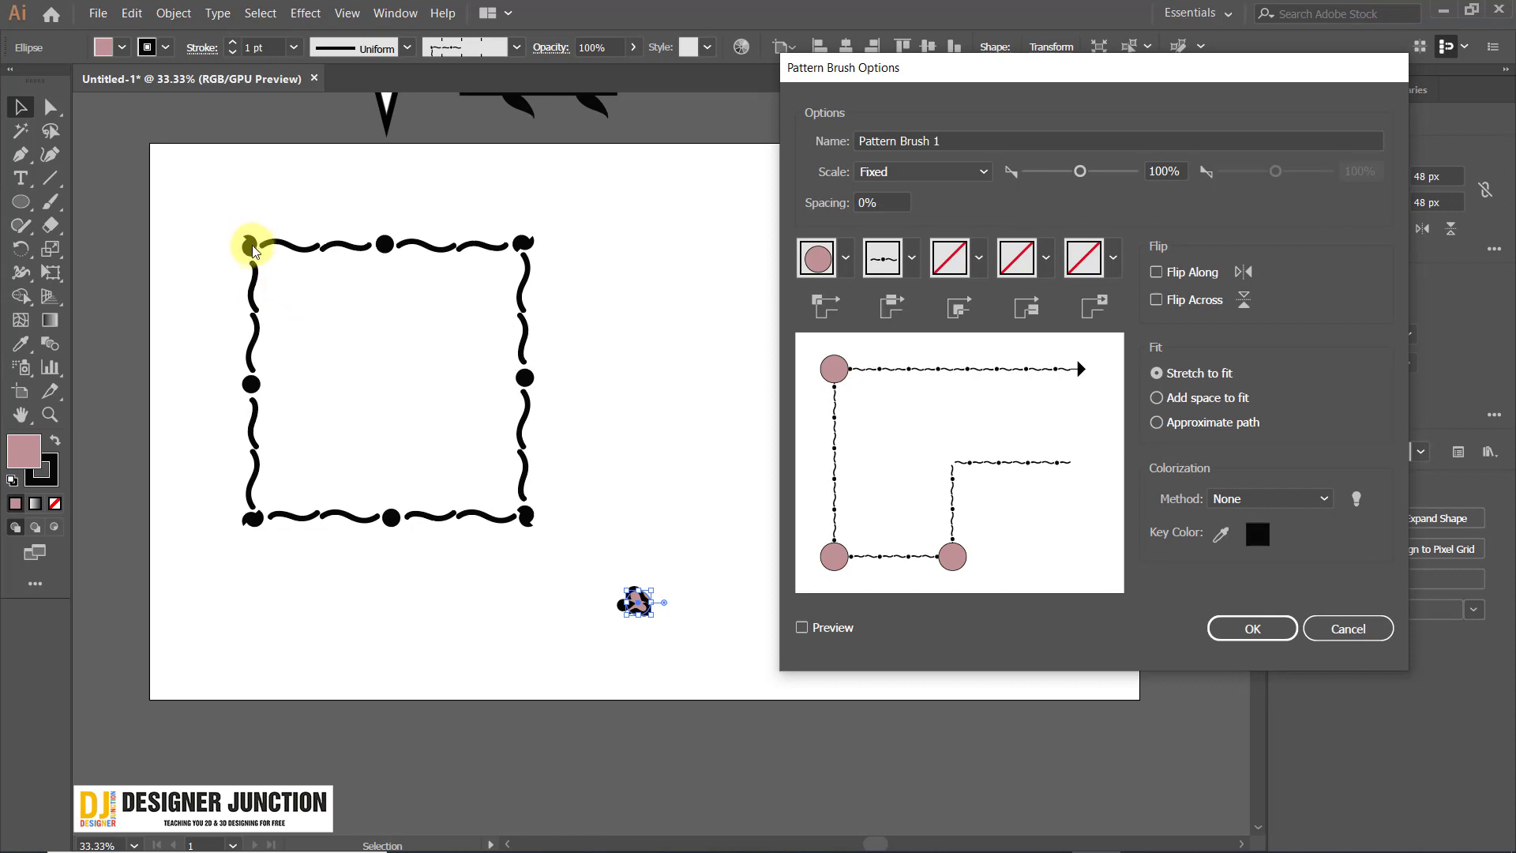
left_click(1252, 627)
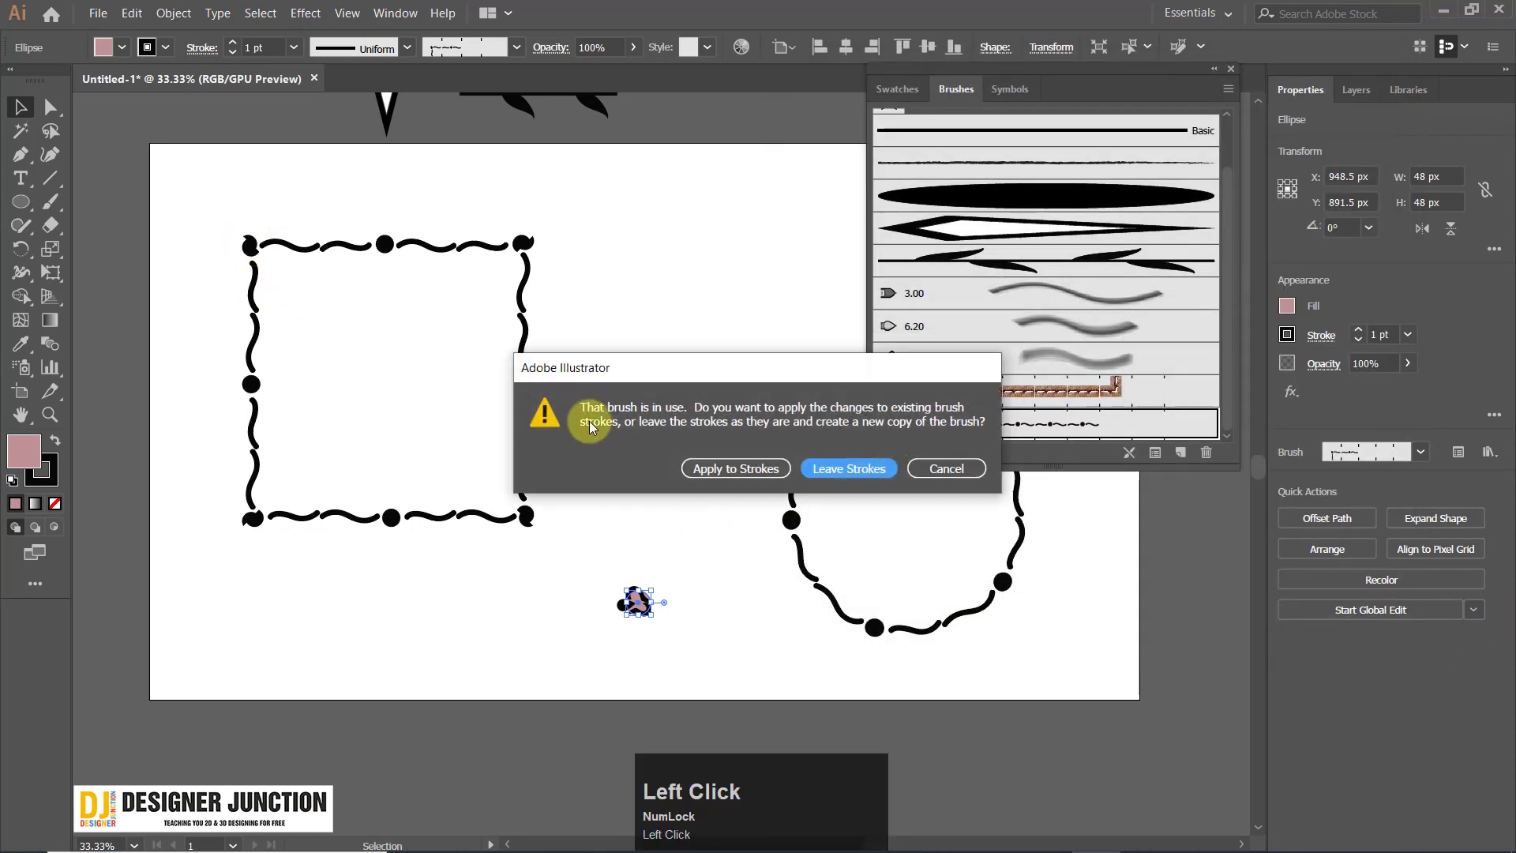
left_click(746, 464)
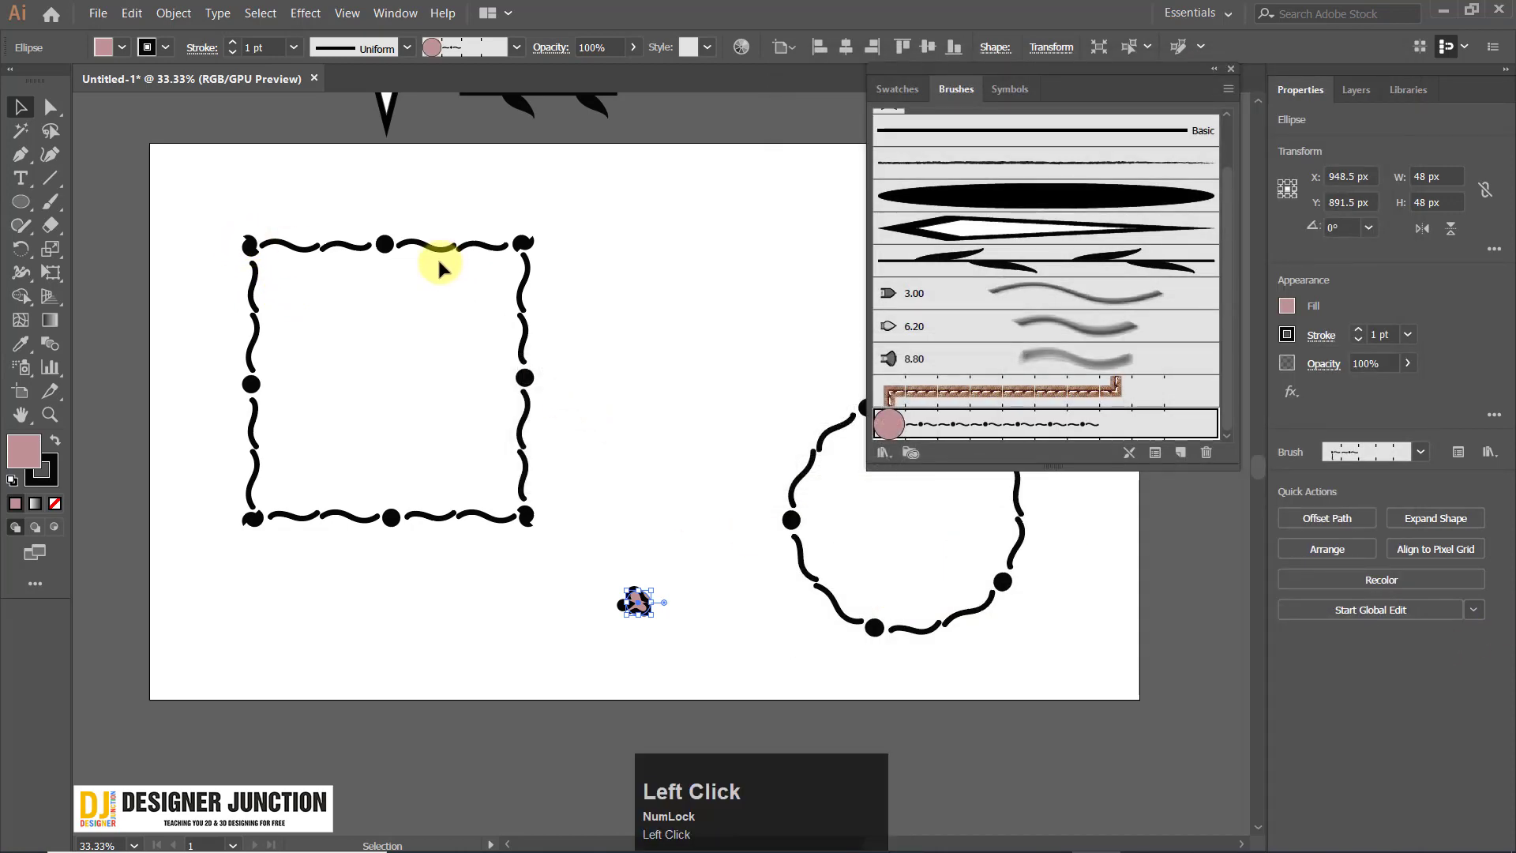
Duplicate the small pink circle with an offset of about 20 px left and 22 px down, and deselect it.
scroll(238, 244, "up", 2)
left_click_drag(524, 316, 445, 224)
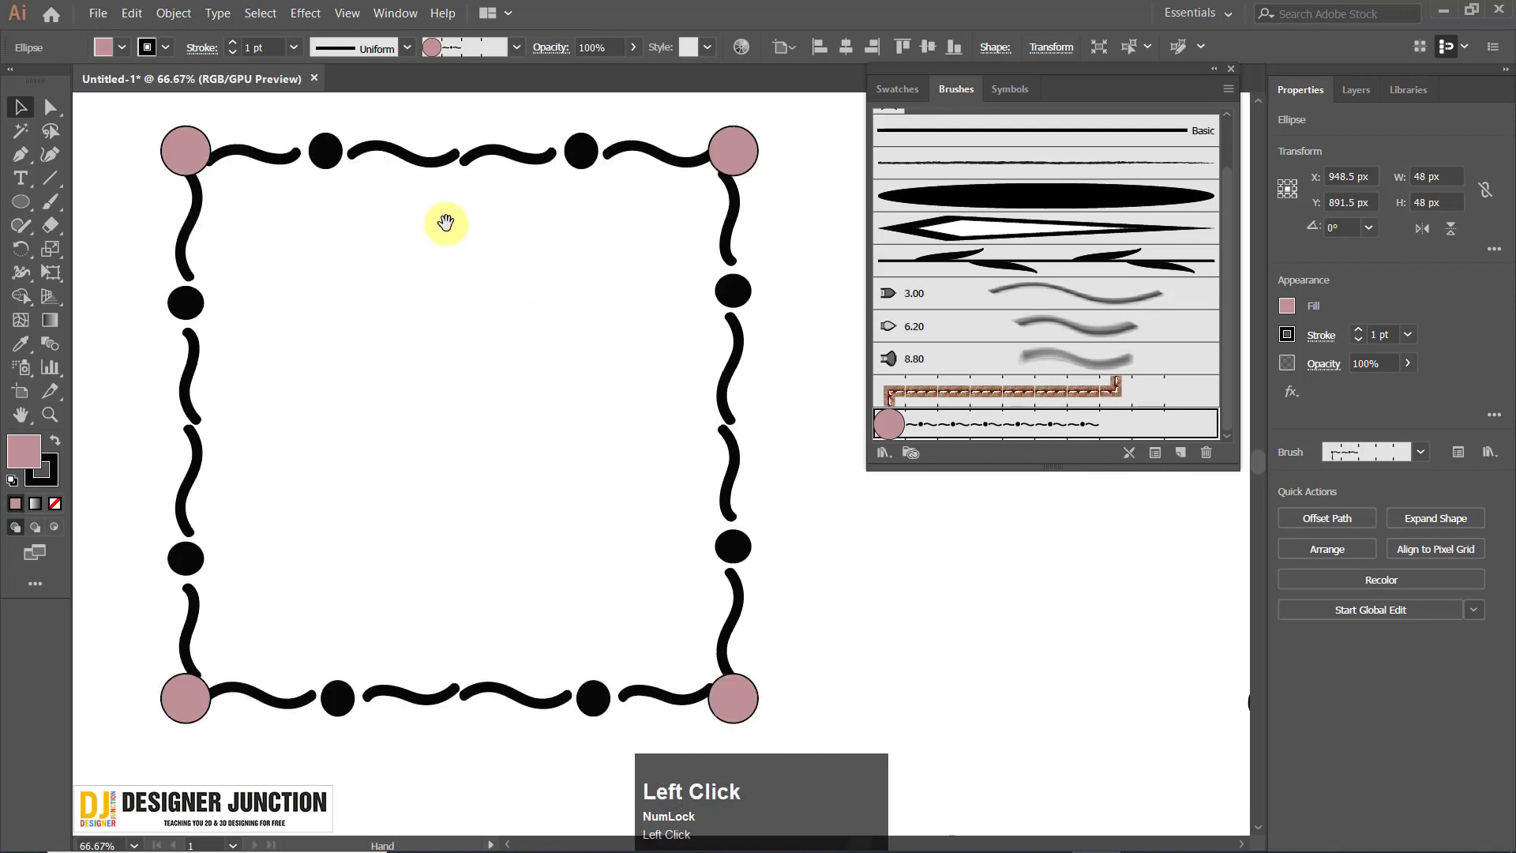
scroll(723, 444, "down", 1)
left_click_drag(624, 483, 586, 467)
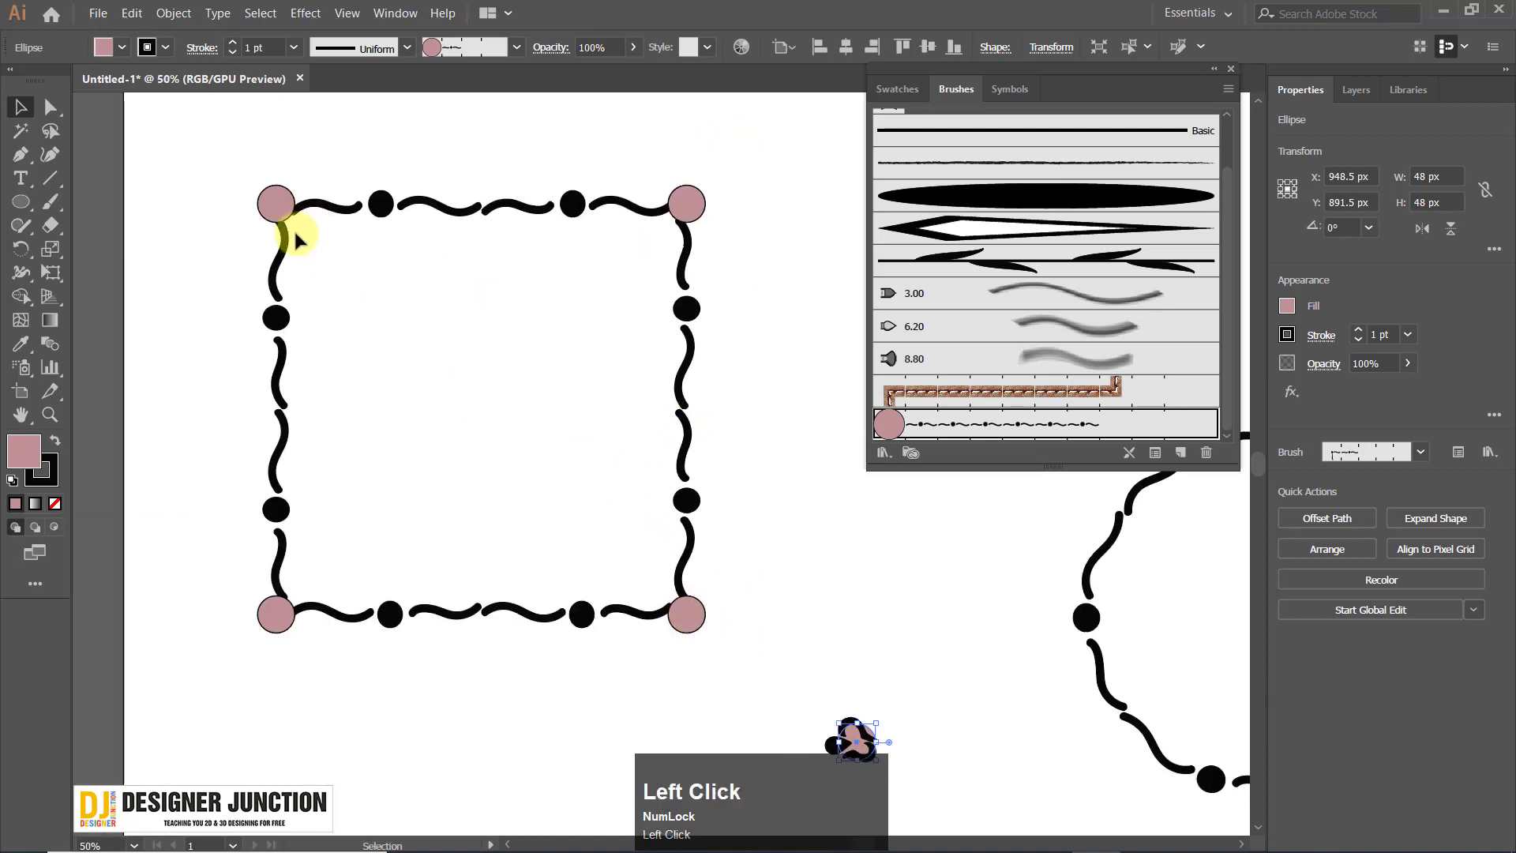
left_click_drag(861, 581, 784, 473)
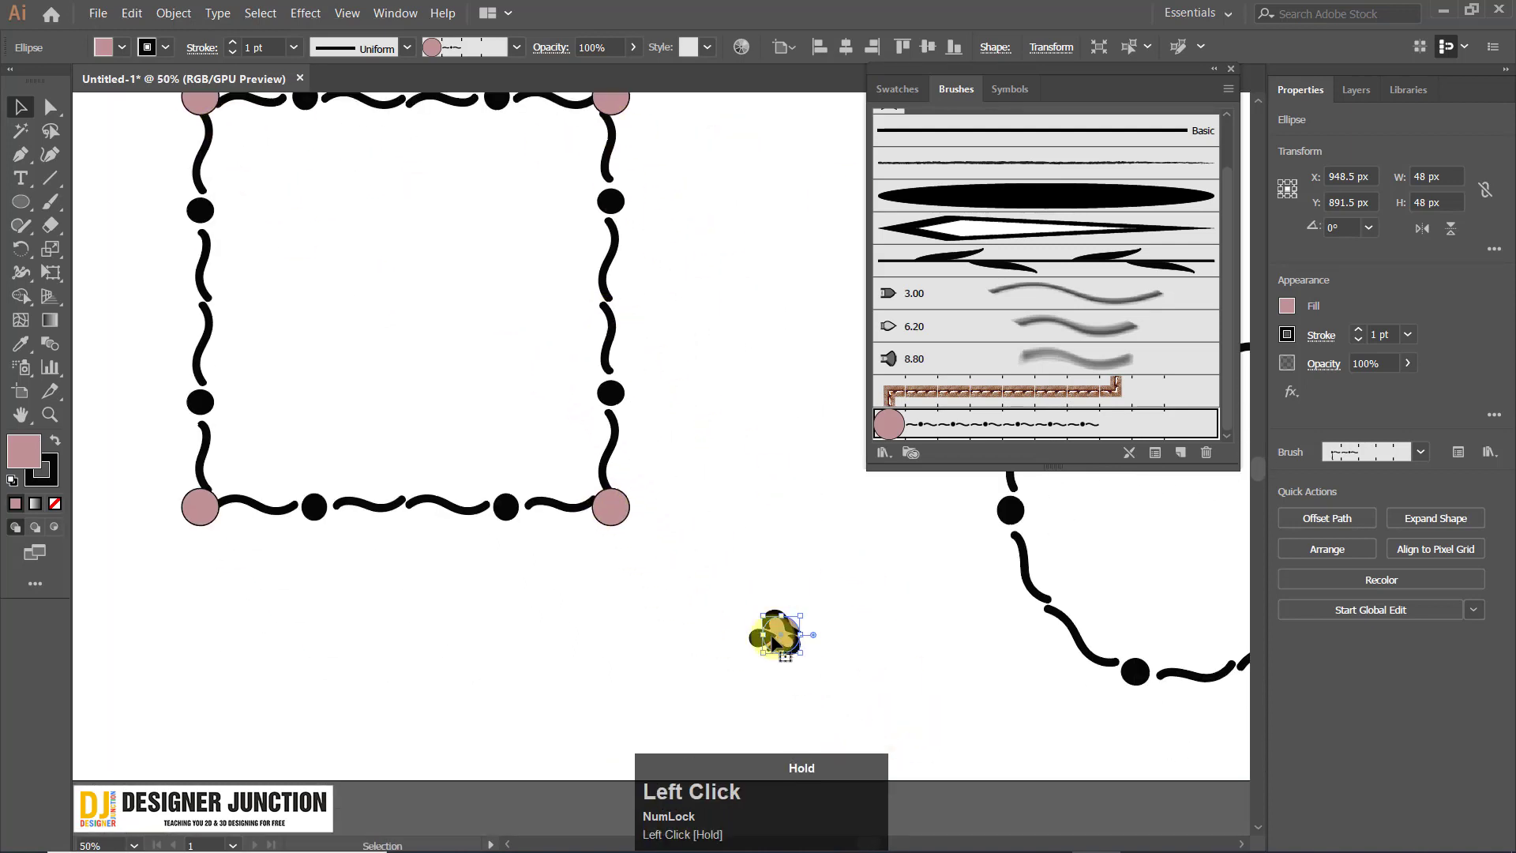
left_click(805, 660)
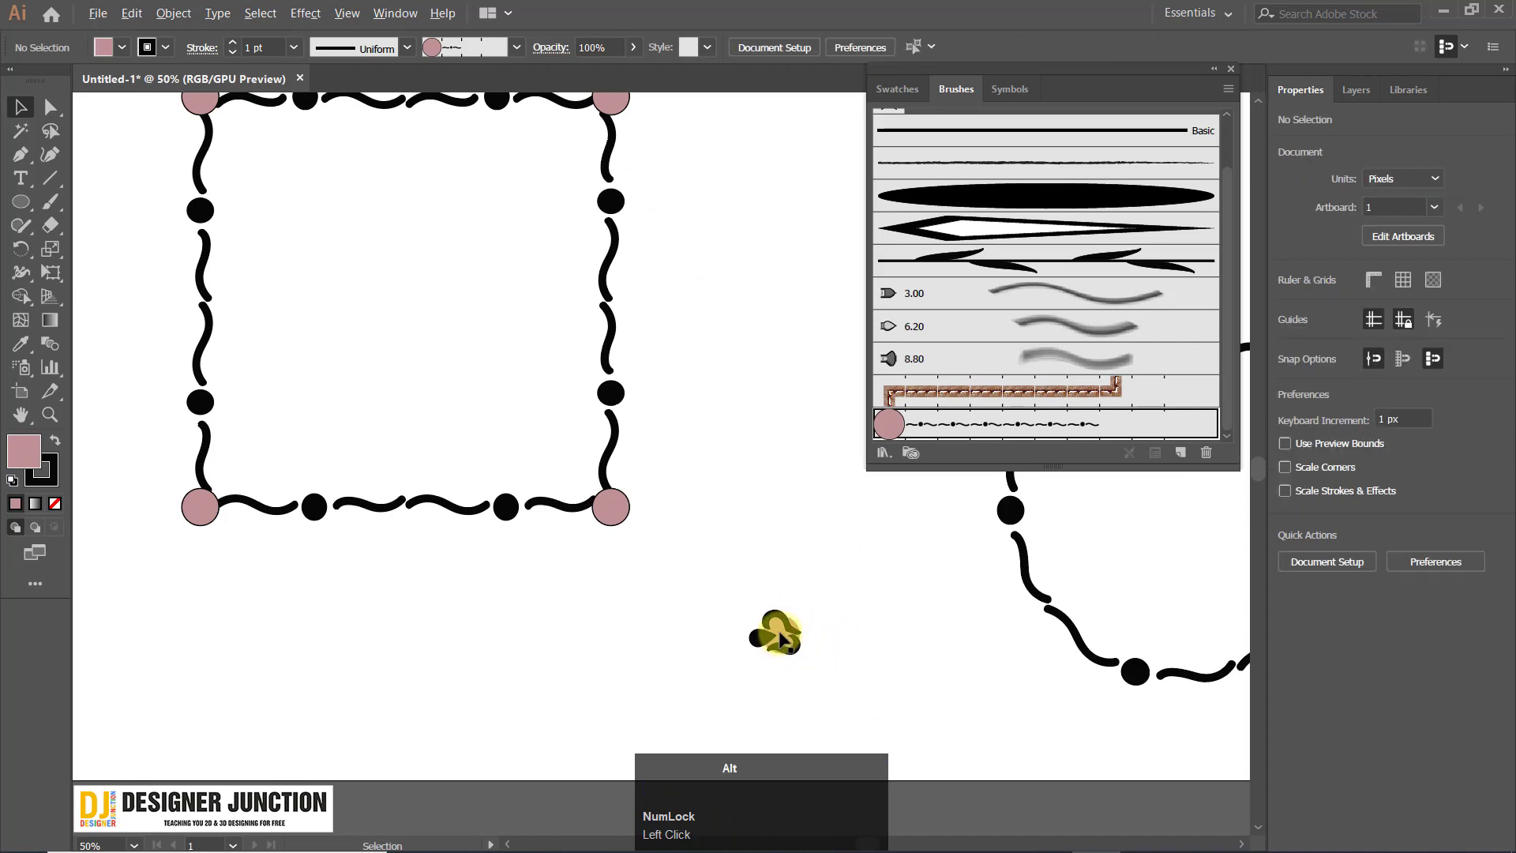
mouse_move(780, 631)
left_mouse_down()
mouse_move(805, 622)
mouse_move(817, 571)
mouse_move(765, 650)
left_mouse_up()
scroll(859, 726, "down", 2)
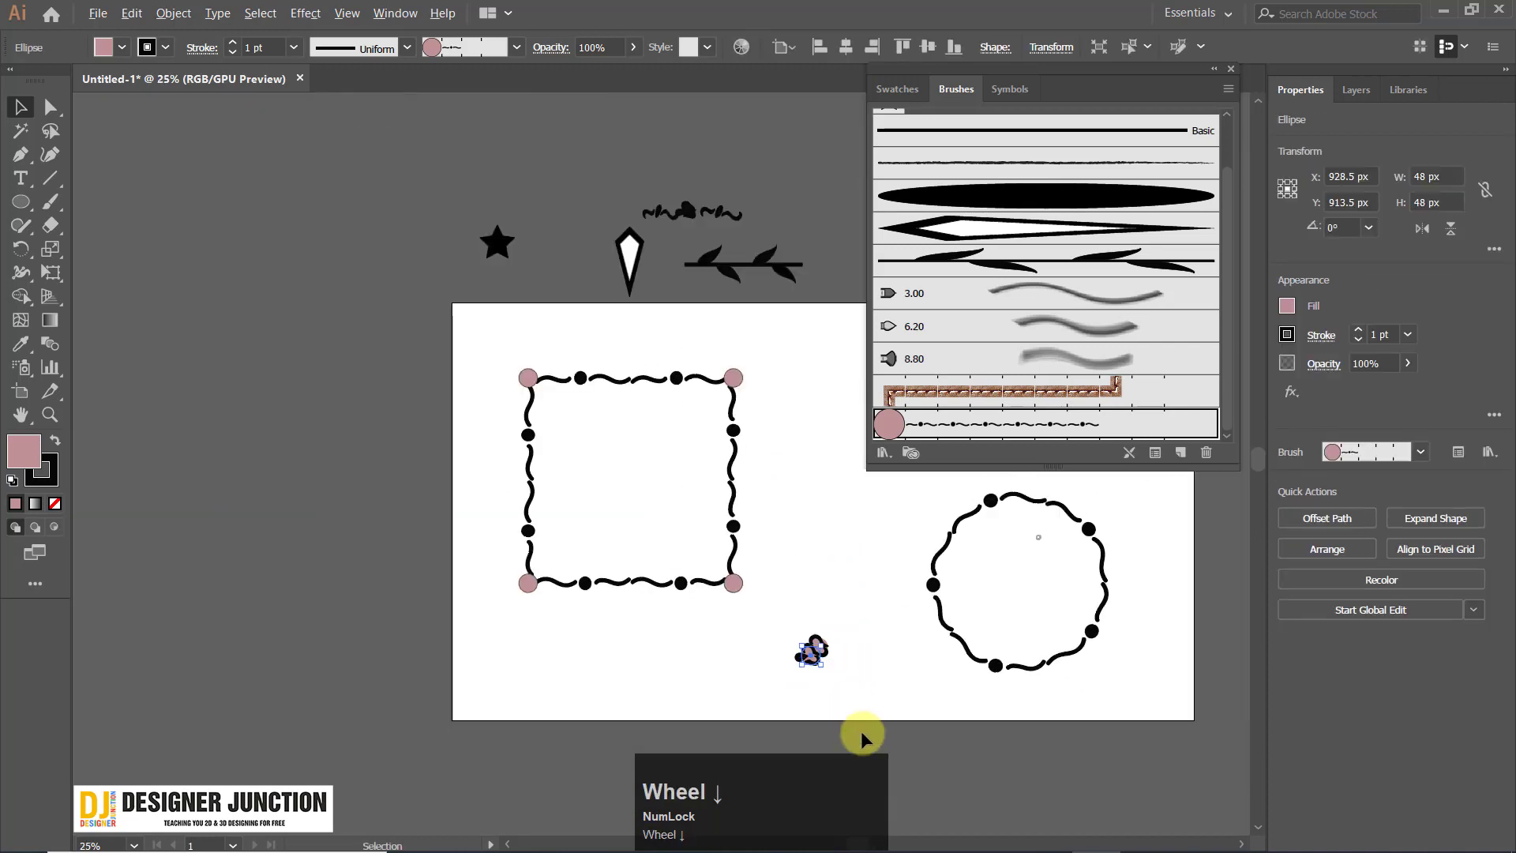
left_click(954, 756)
Try deleting the two small pink circles and the wave-and-dot artwork above the artboard, undoing both deletions.
left_click_drag(943, 679, 755, 528)
left_click_drag(581, 634, 657, 491)
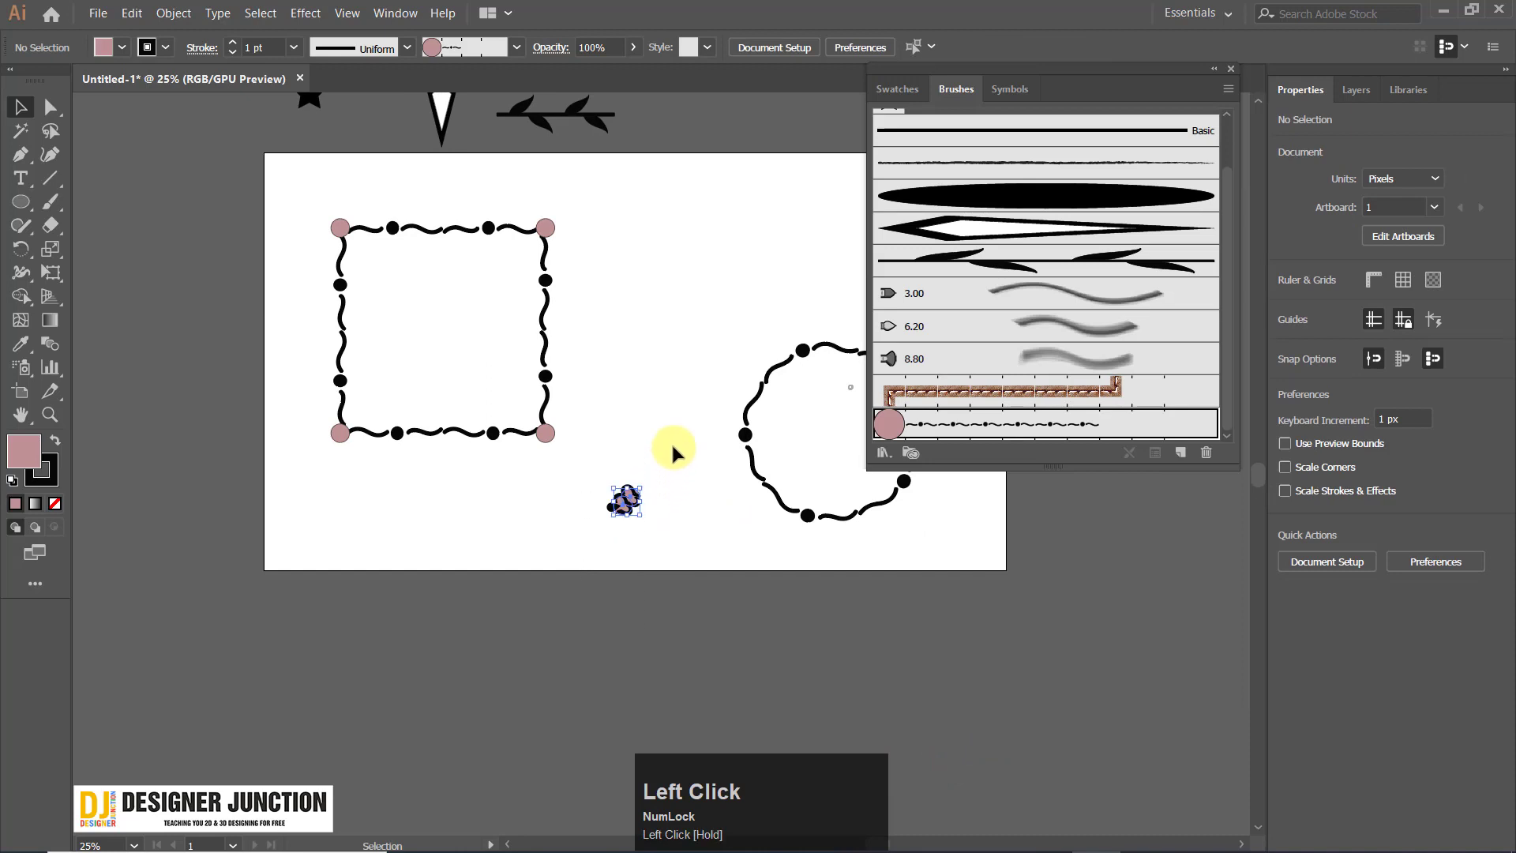
left_click_drag(658, 350, 688, 527)
left_click(965, 632)
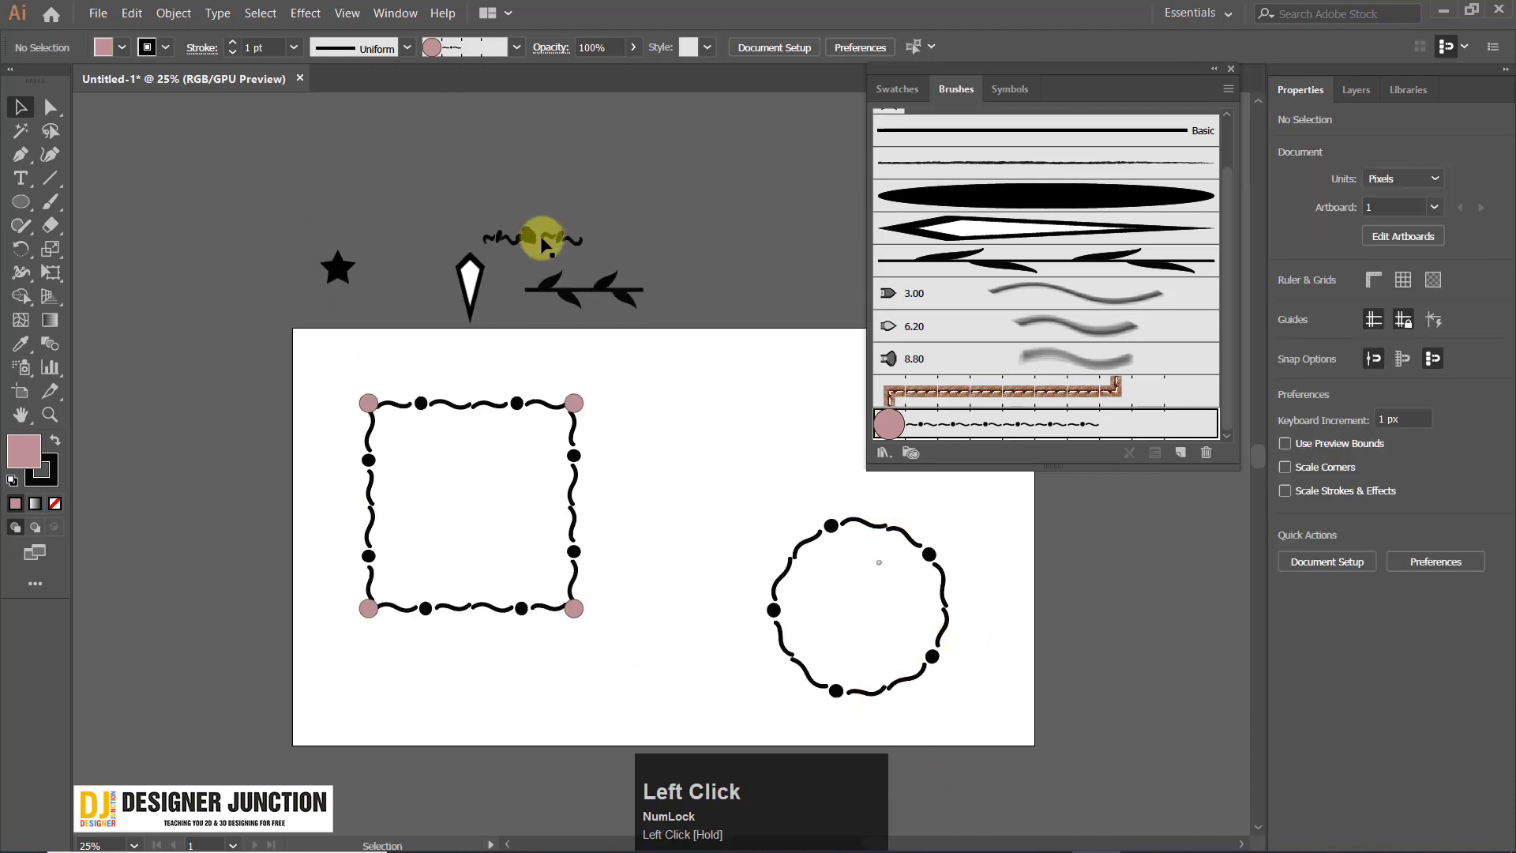
left_click_drag(569, 236, 573, 239)
key("Delete")
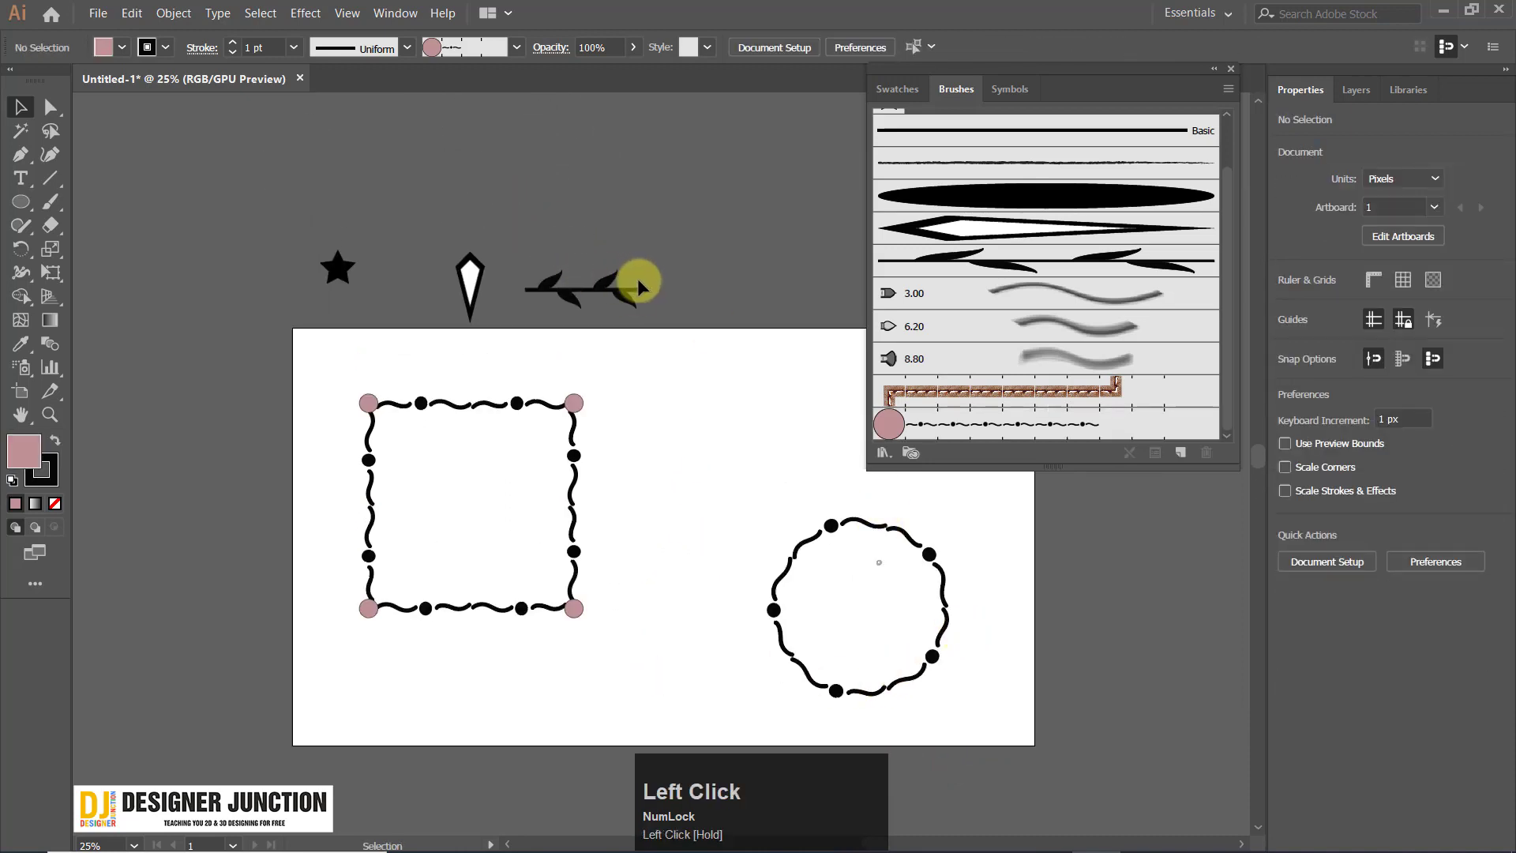
key("ctrl+z")
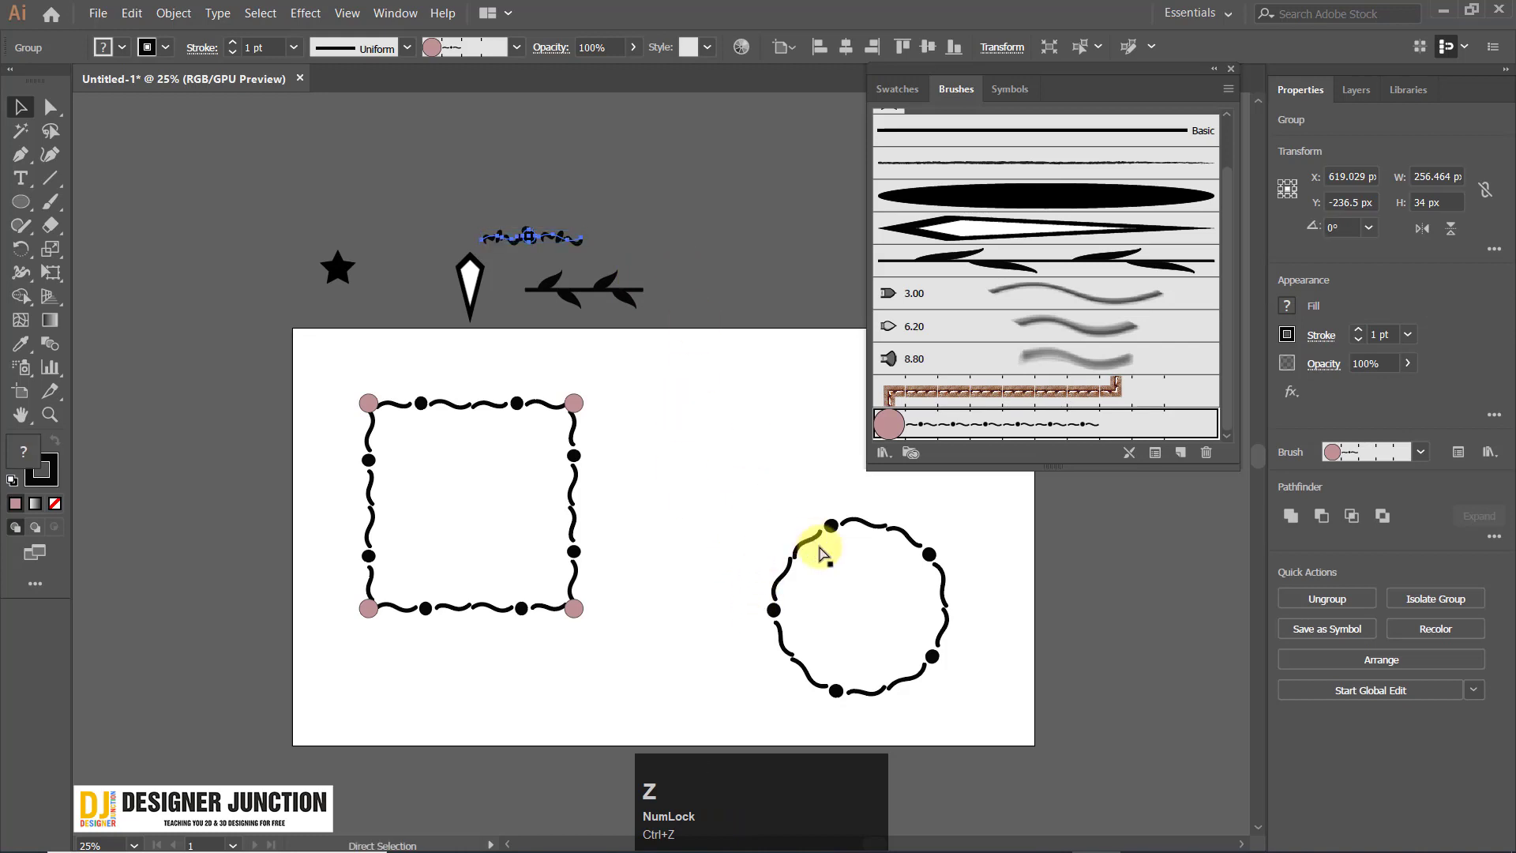
key("ctrl+z")
Move the two small pink circles together off the artboard, placing them above it beside the other source artwork.
left_click(1075, 754)
left_click_drag(659, 685, 649, 589)
mouse_move(577, 692)
left_mouse_down()
mouse_move(689, 559)
mouse_move(709, 144)
left_mouse_up()
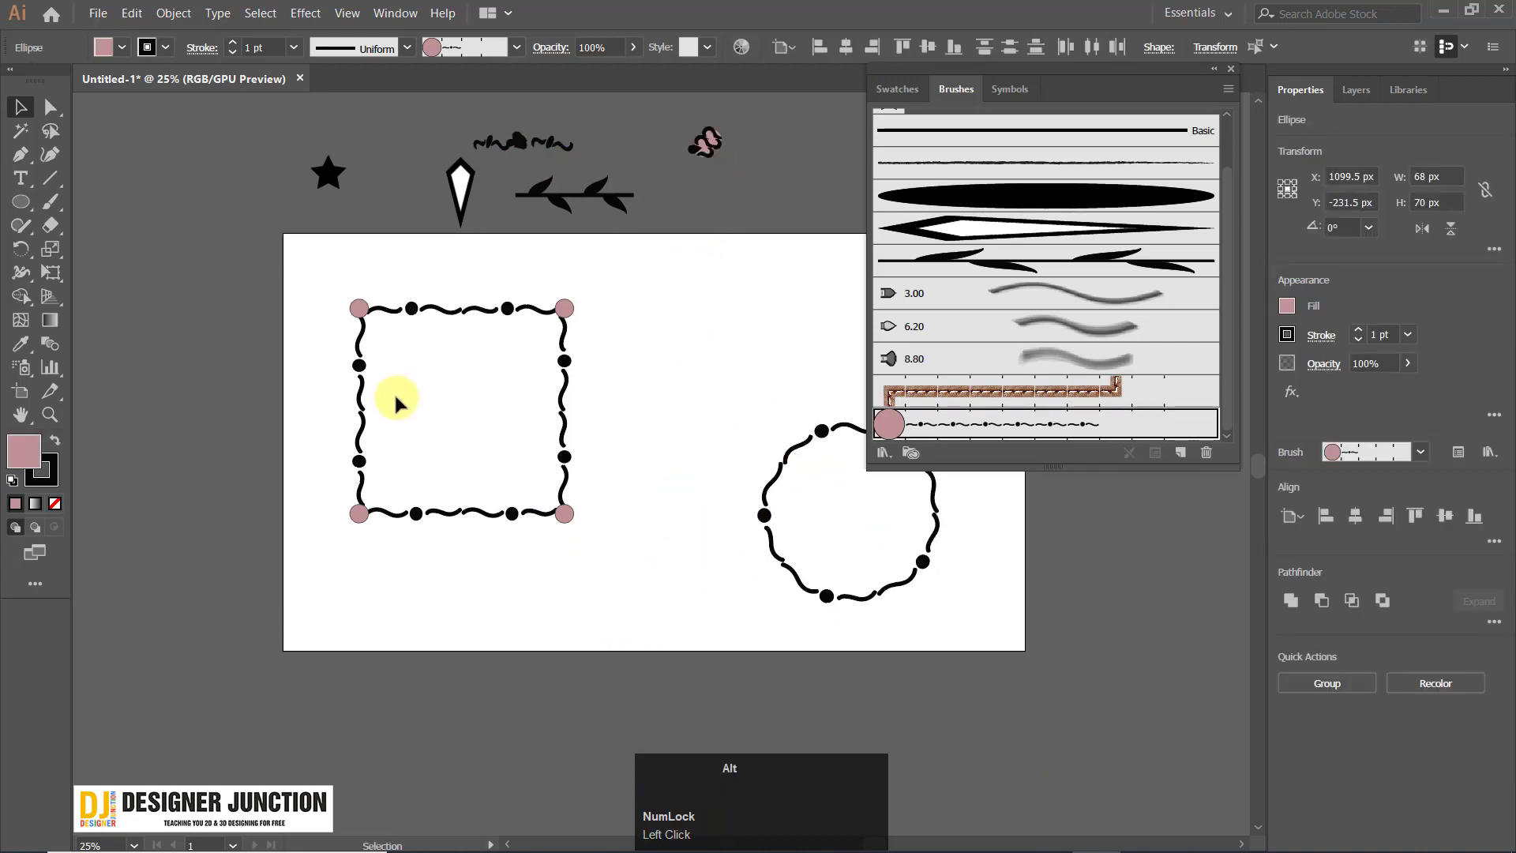
Enlarge the pattern-brushed square to 550 by 542 px and deselect it.
scroll(396, 398, "up", 3)
left_click_drag(668, 239, 528, 234)
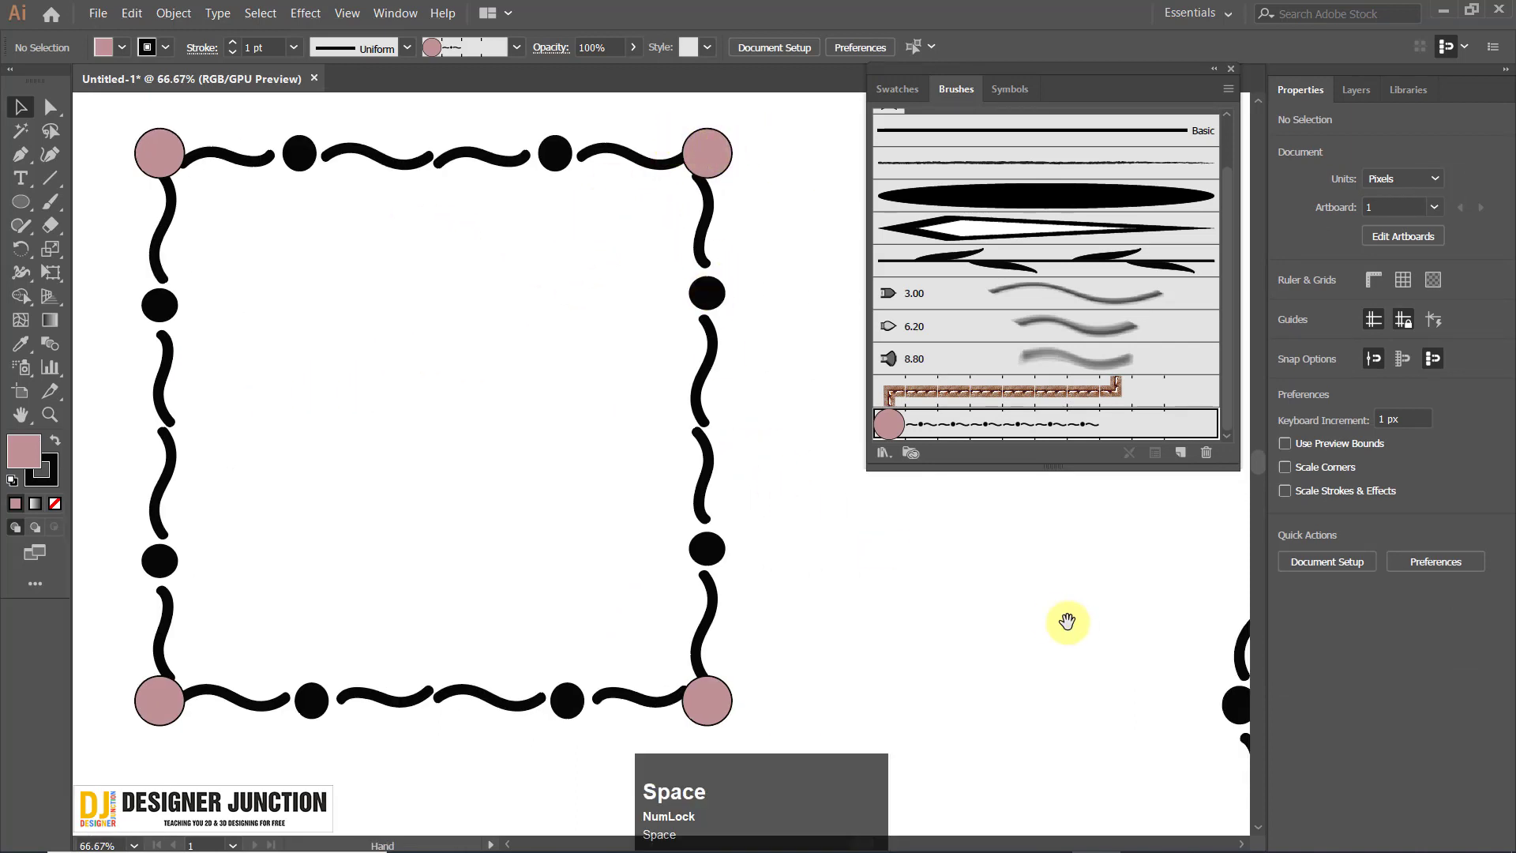
left_click_drag(1069, 622, 632, 394)
scroll(357, 425, "down", 1)
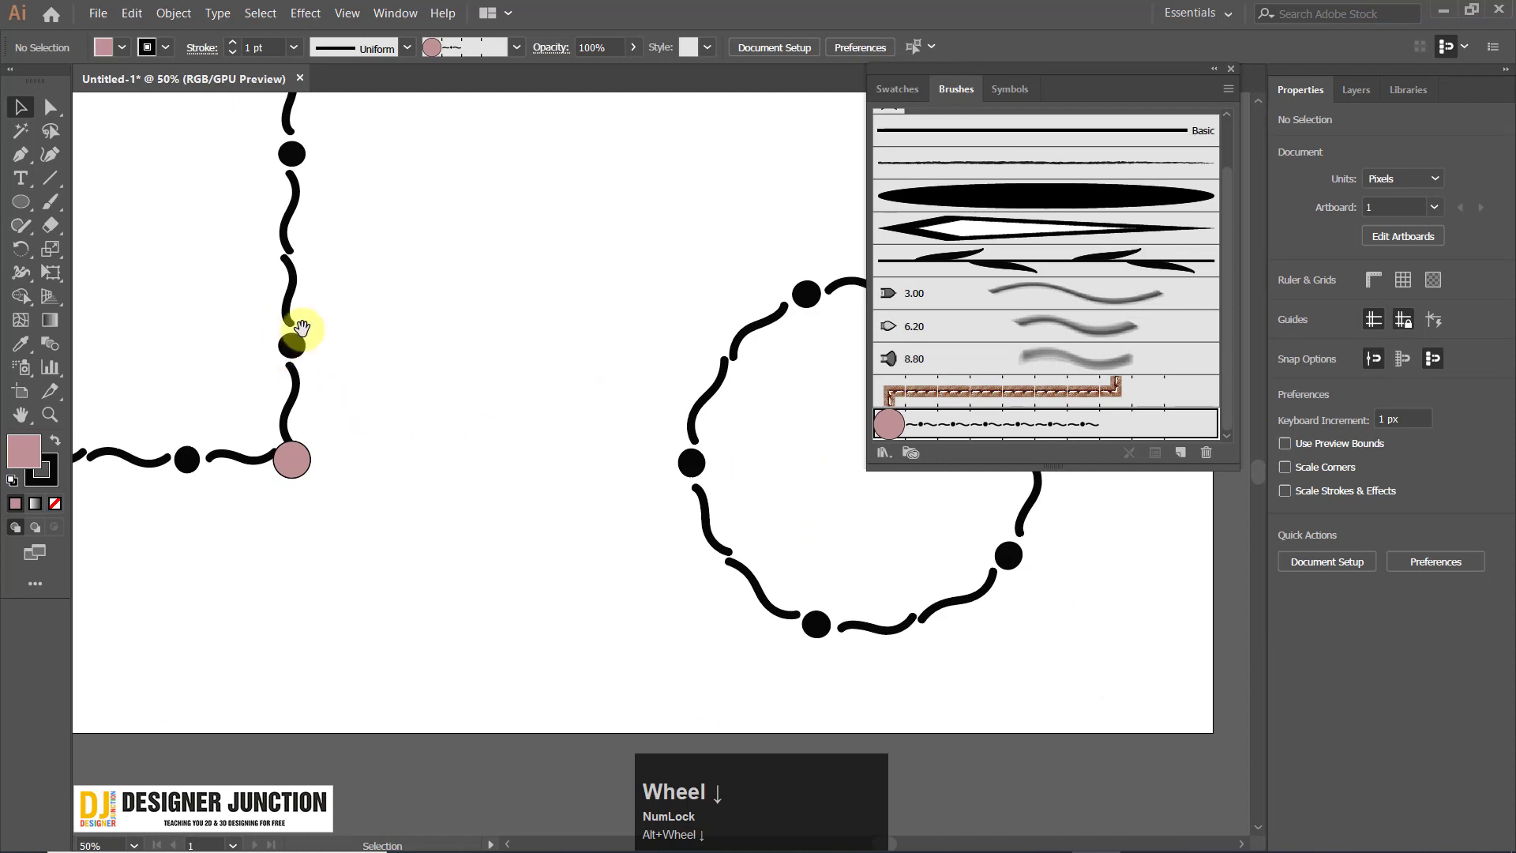
left_click_drag(302, 326, 670, 465)
scroll(689, 594, "down", 1)
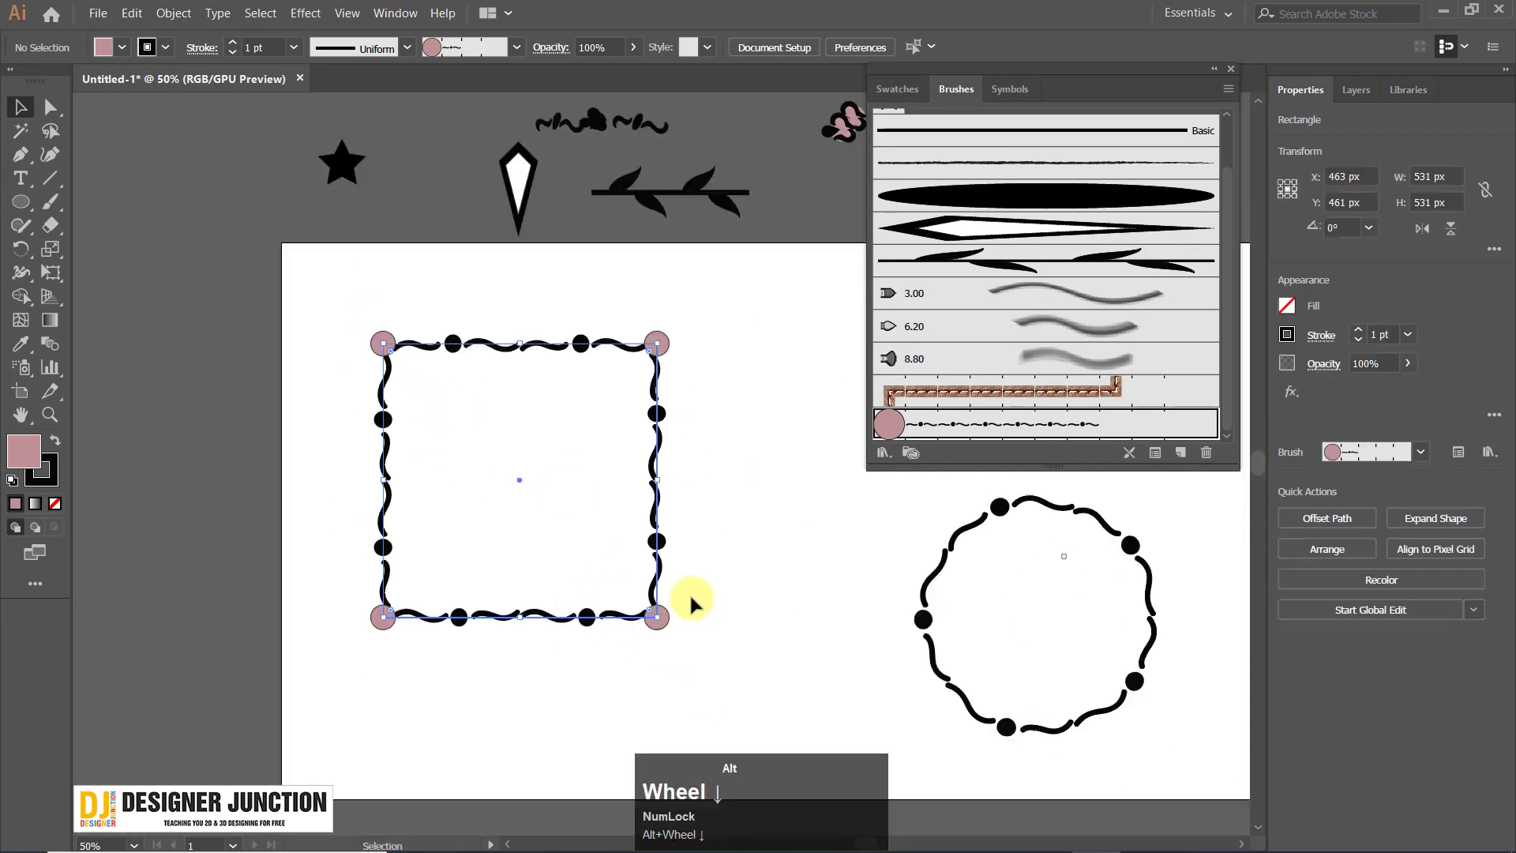
left_click(653, 613)
scroll(653, 614, "up", 2)
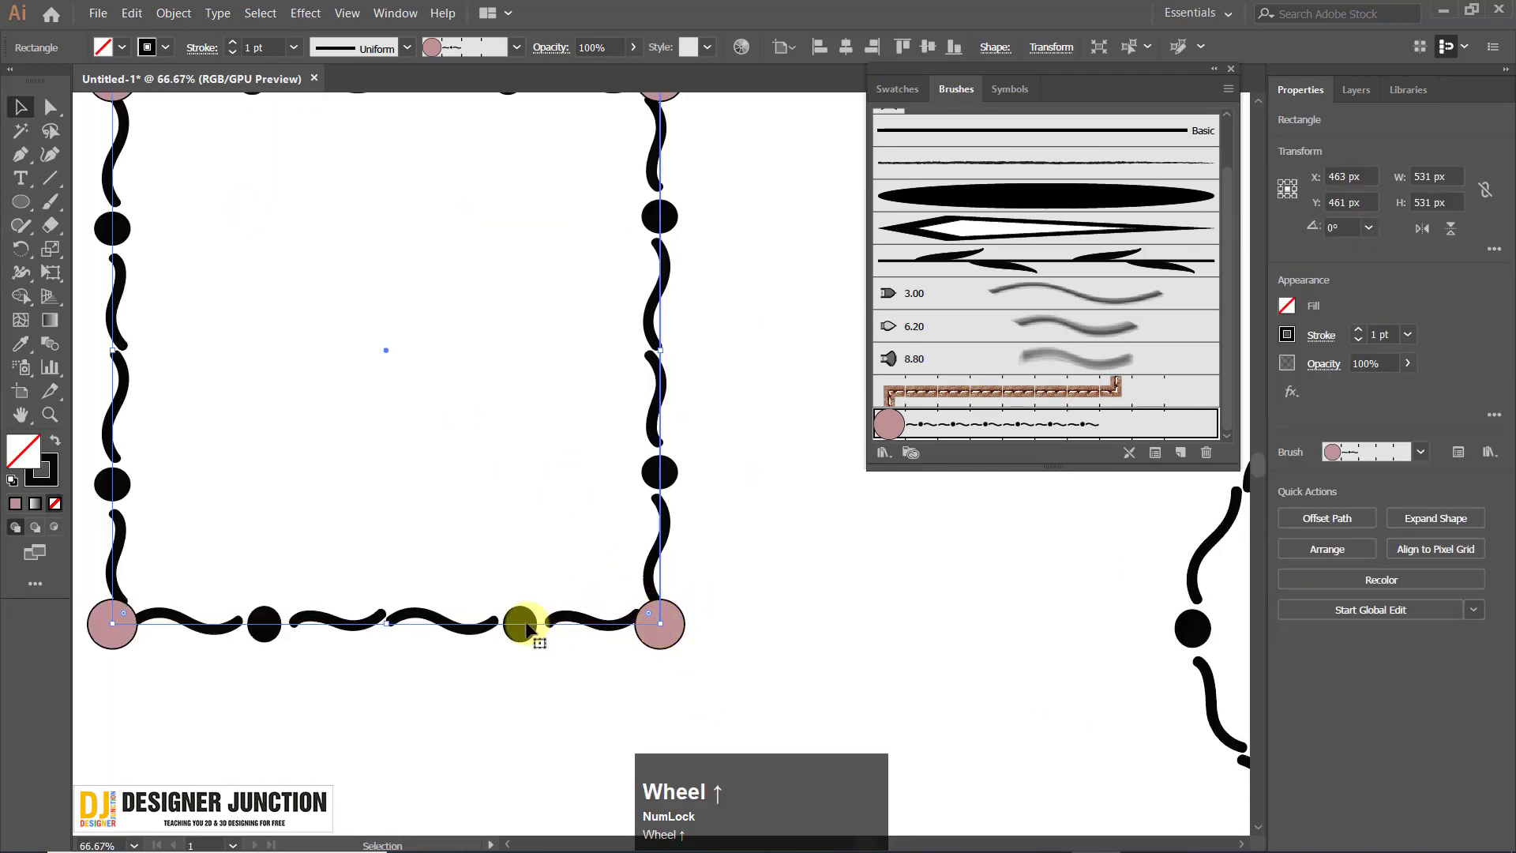
left_click_drag(660, 623, 679, 635)
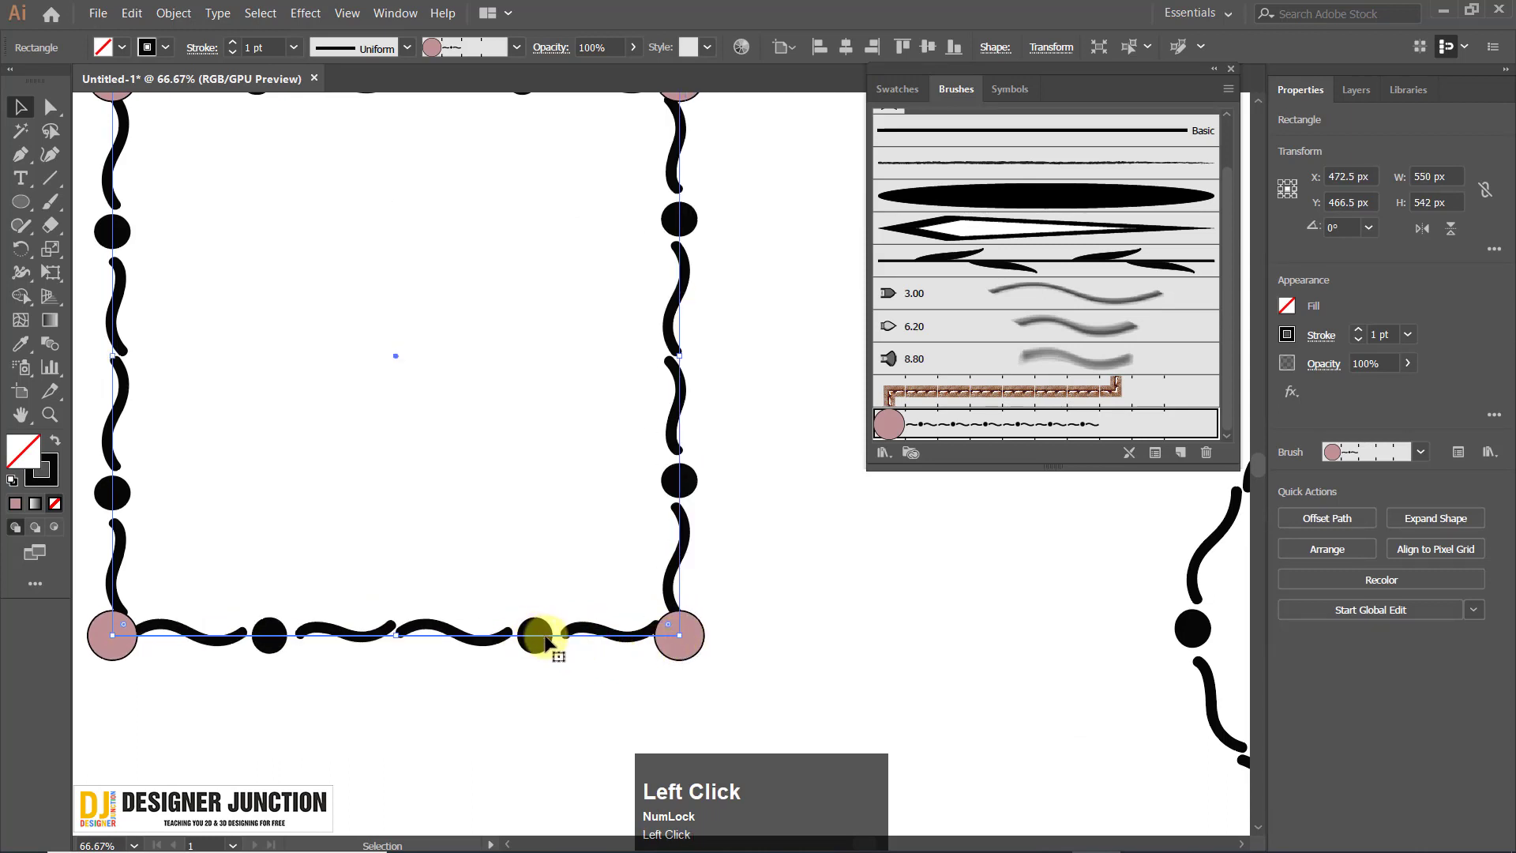
scroll(578, 636, "down", 3)
left_click(182, 434)
Open the options of Pattern Brush 1 and choose New Pattern Swatch 1 as the outer corner tile.
scroll(558, 537, "up", 1)
left_click_drag(638, 518, 525, 425)
scroll(620, 428, "up", 1)
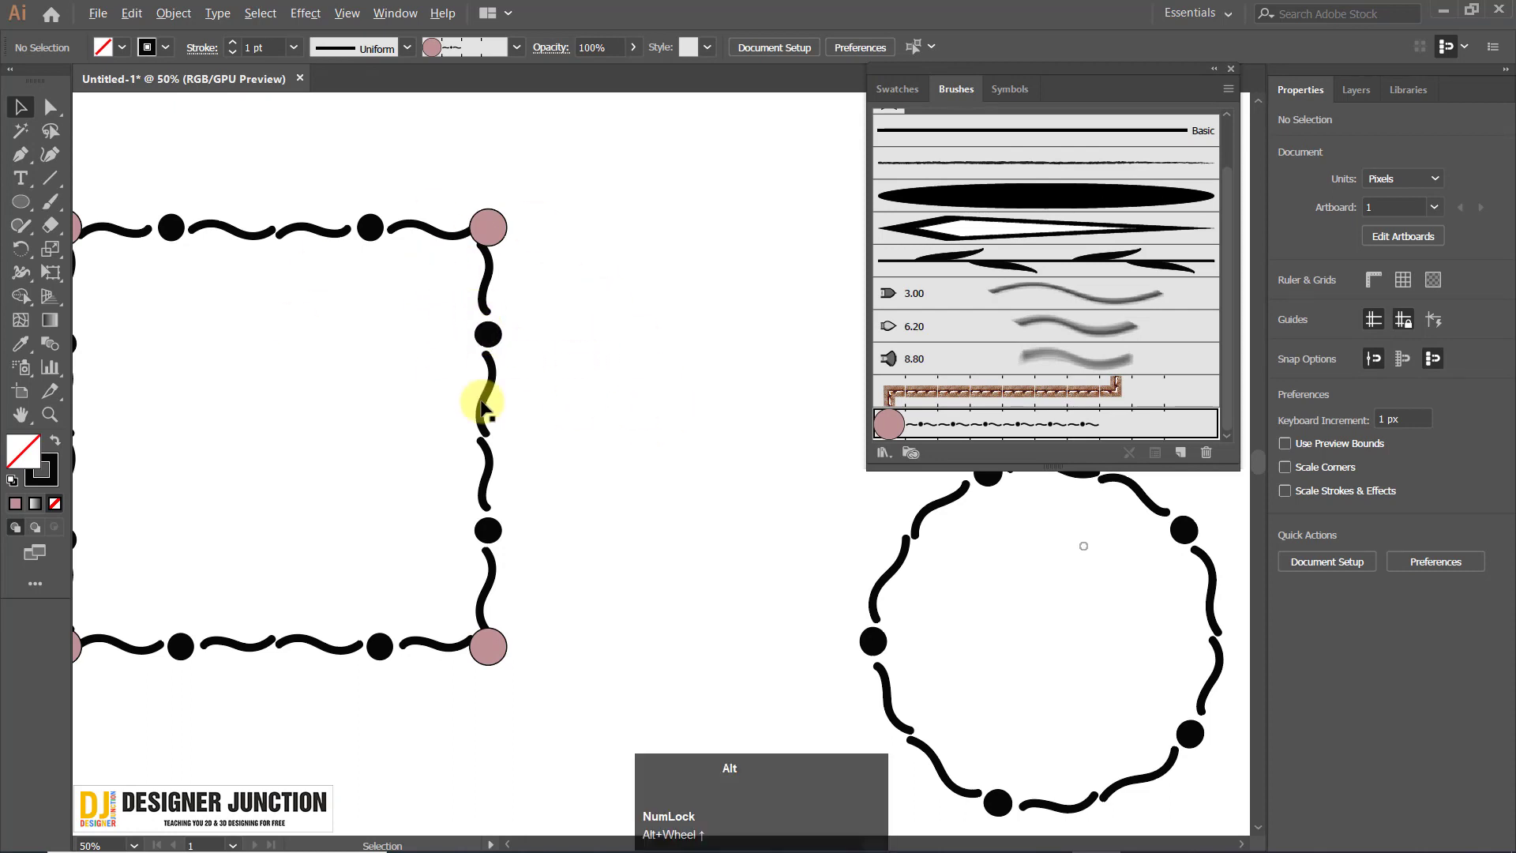
scroll(488, 399, "down", 1)
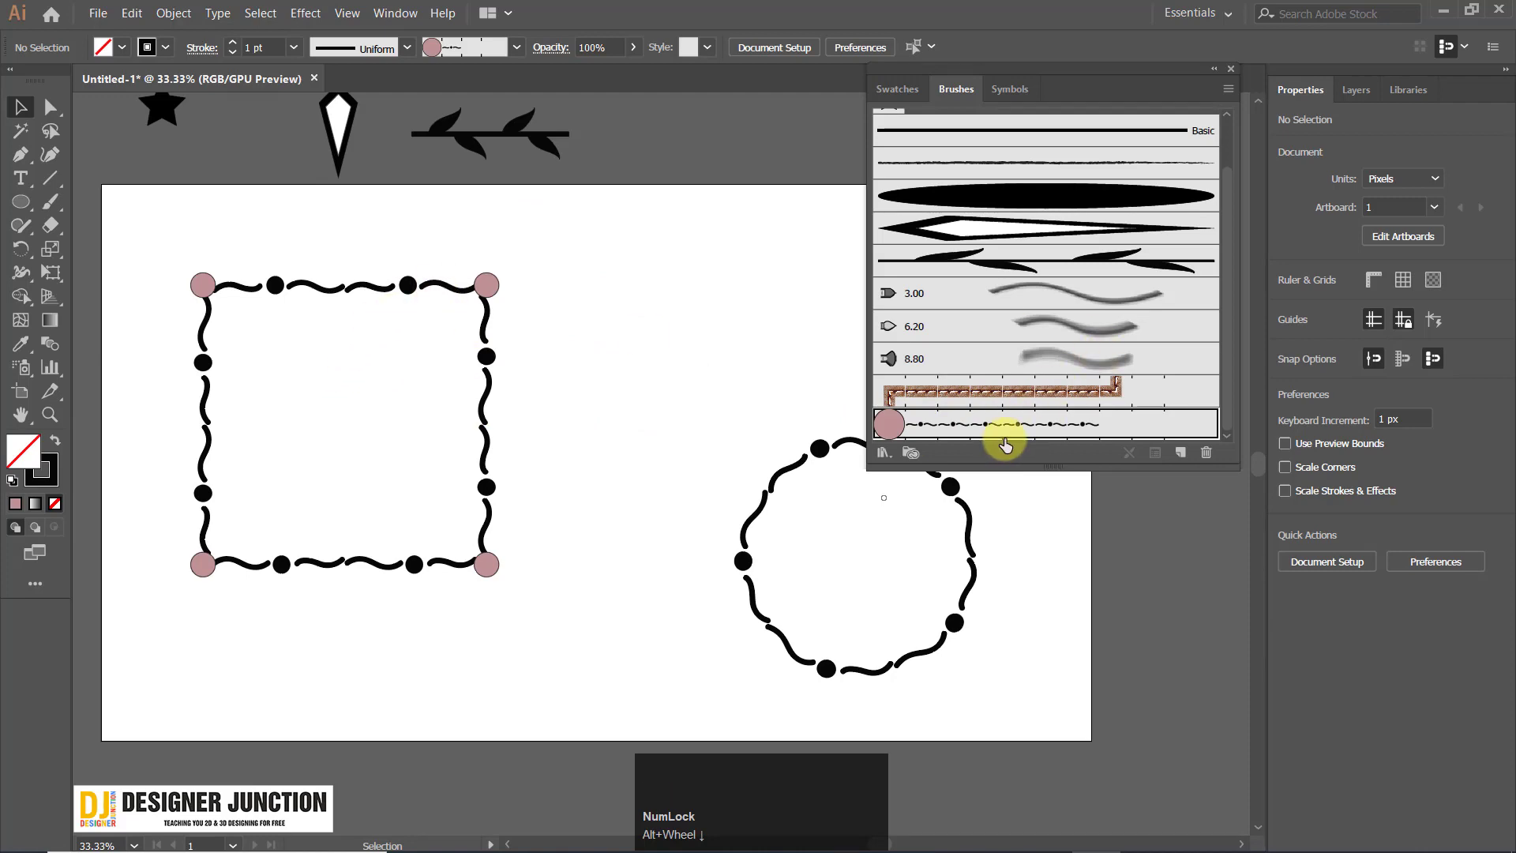
double_click(1085, 427)
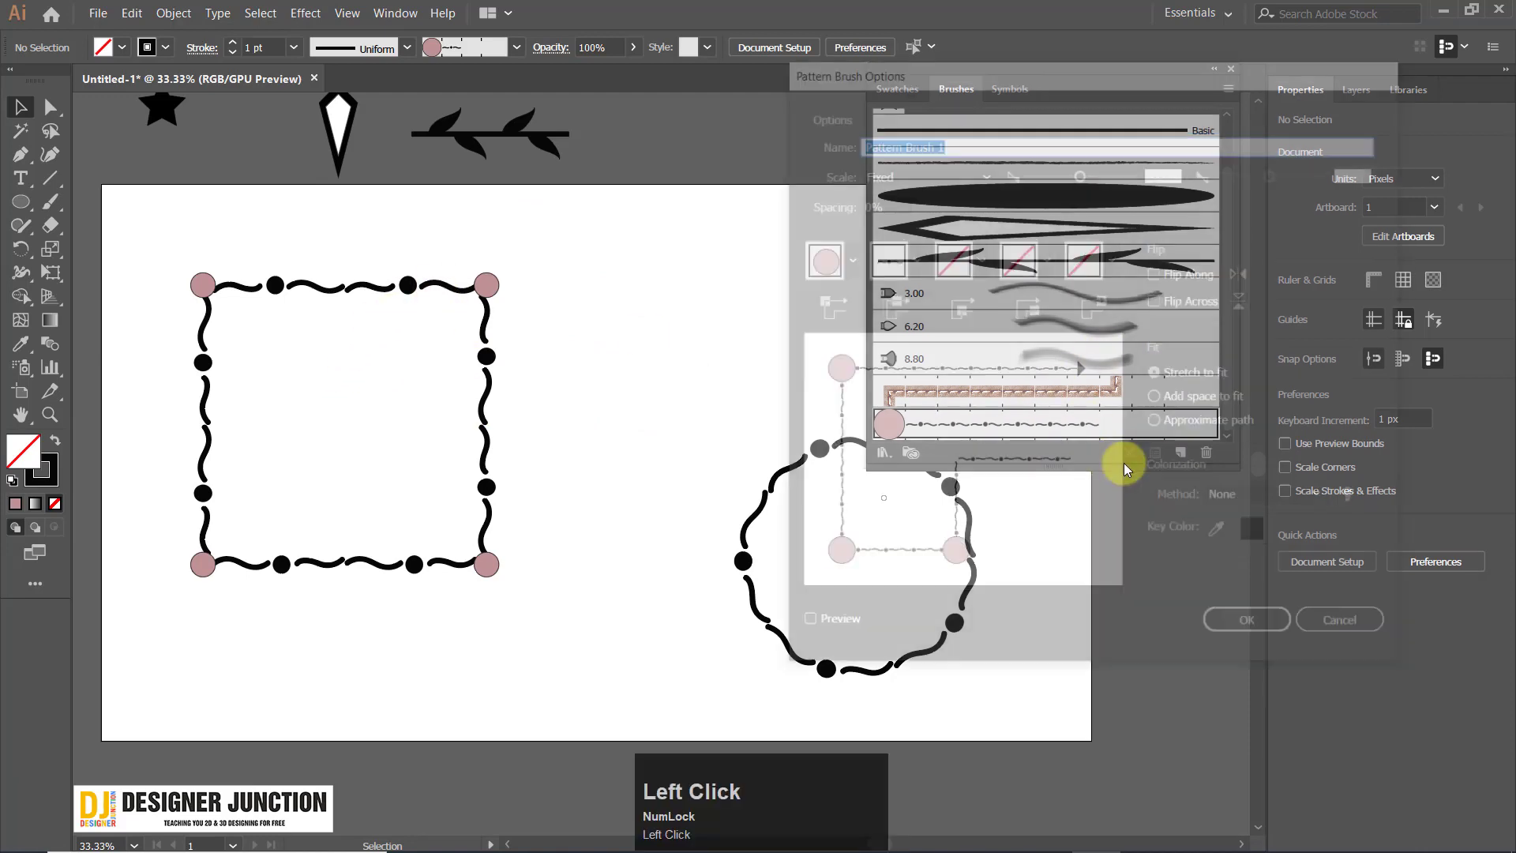
left_click(817, 262)
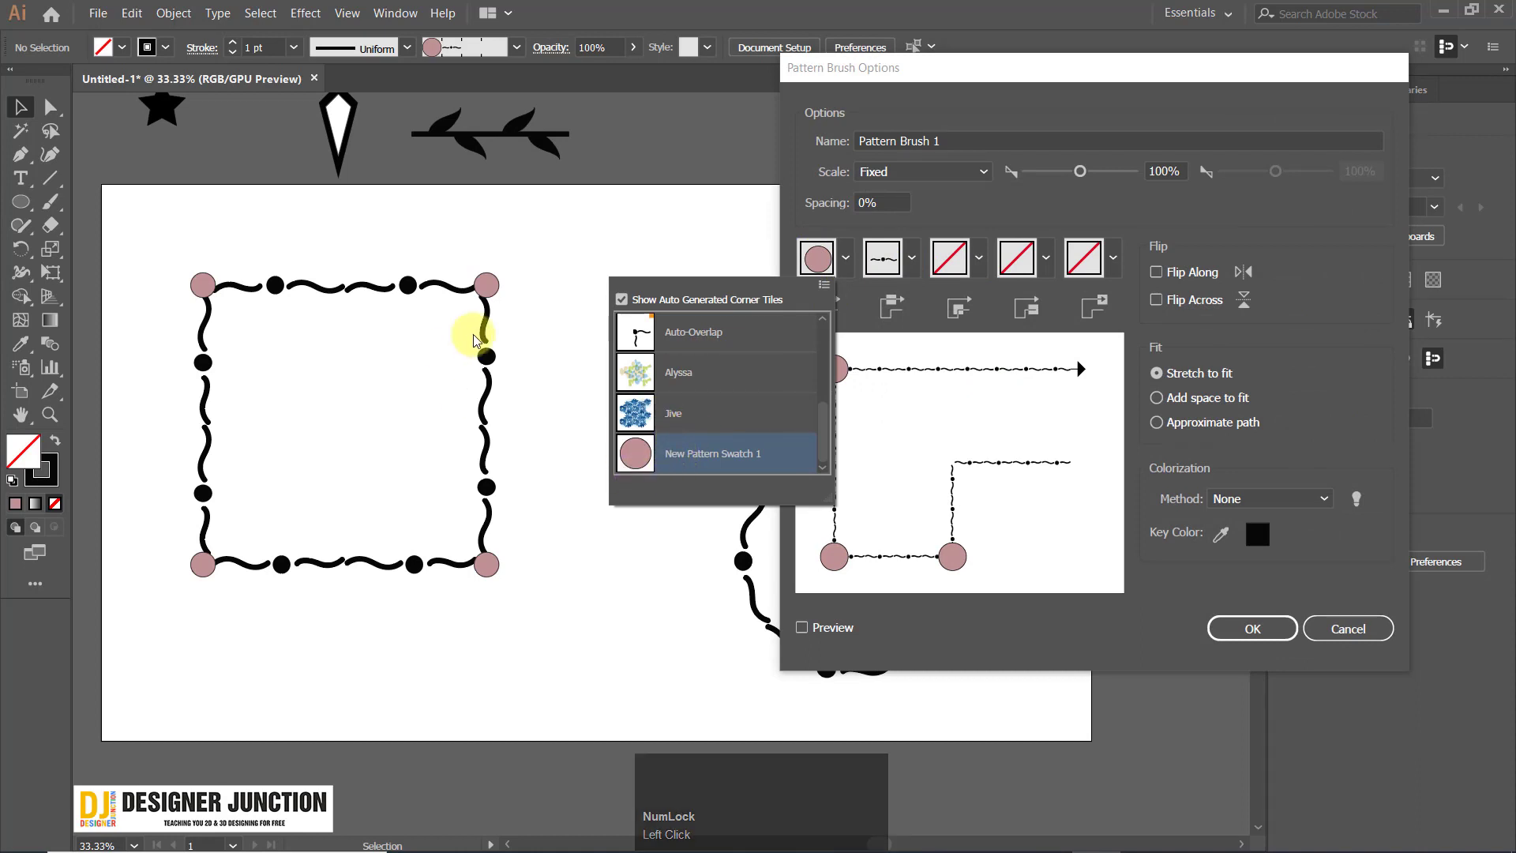
left_click(677, 466)
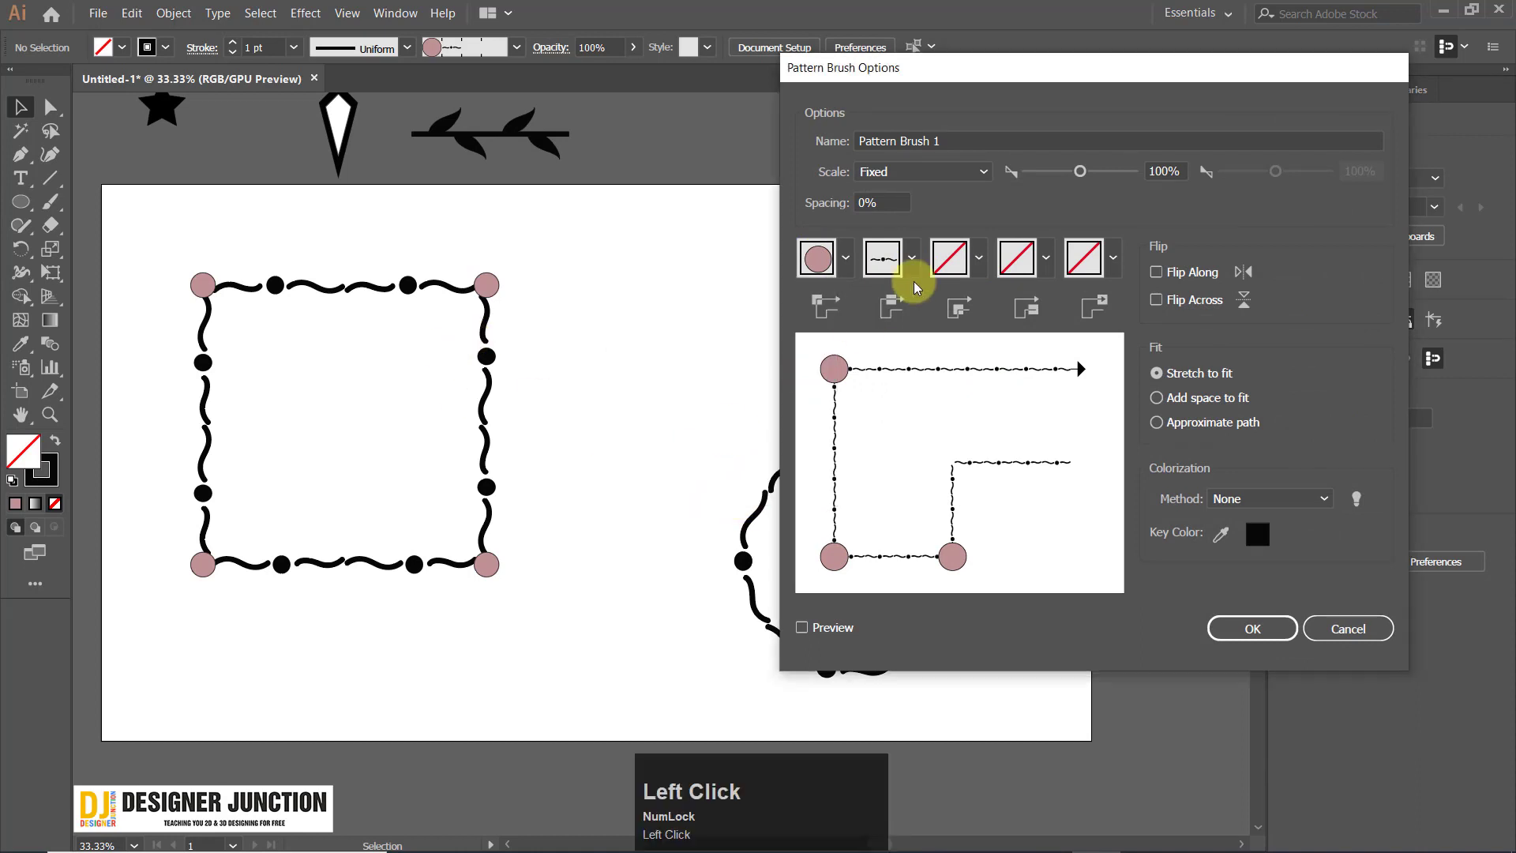
Set the side tile of Pattern Brush 1 to New Pattern Swatch 1 and apply the change to the existing strokes.
left_click(912, 259)
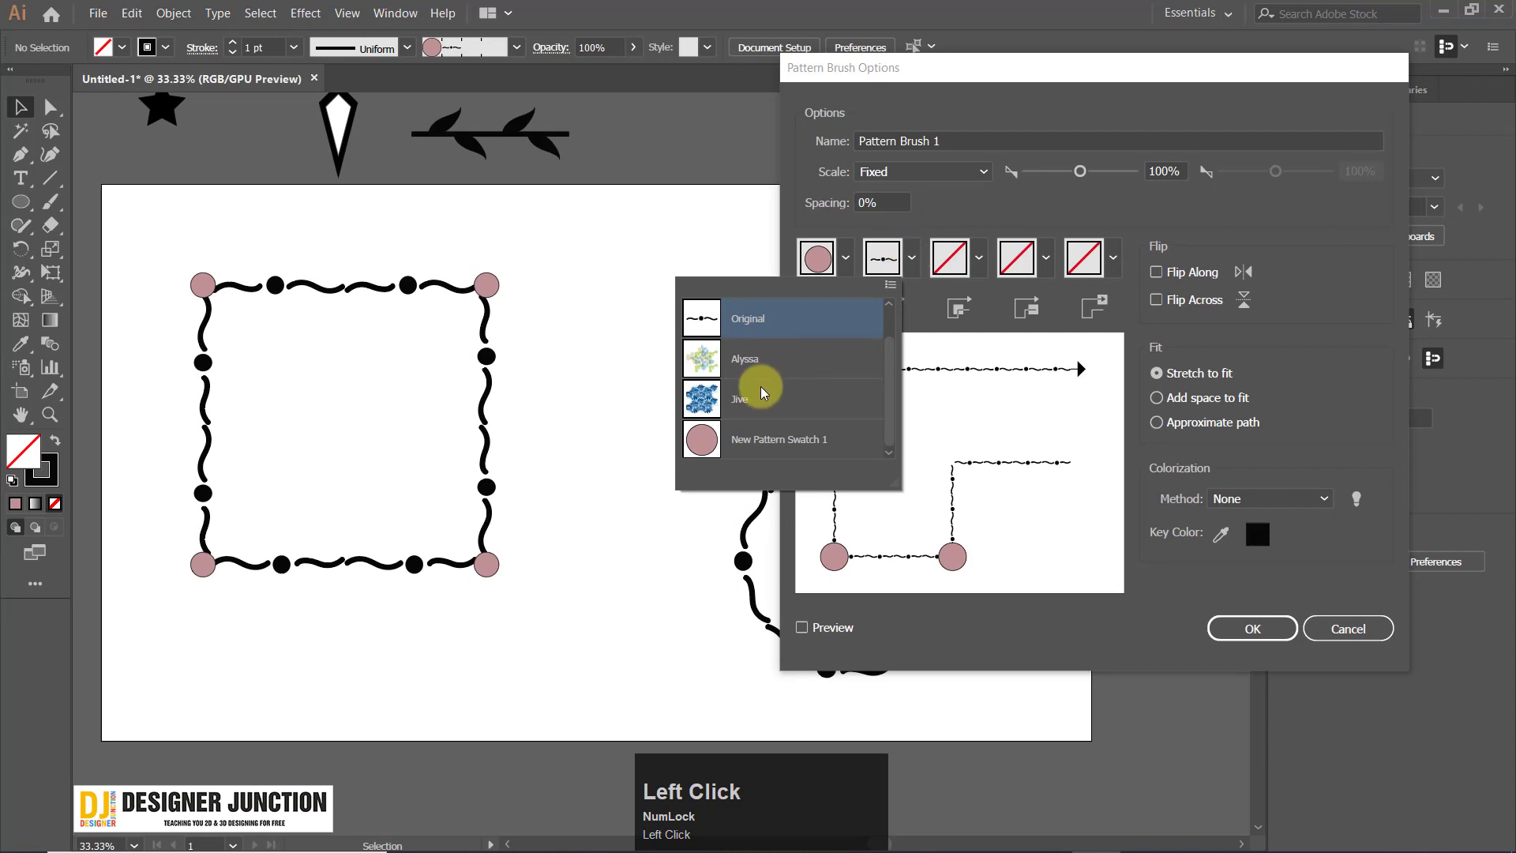
left_click_drag(884, 434, 965, 202)
left_click(965, 203)
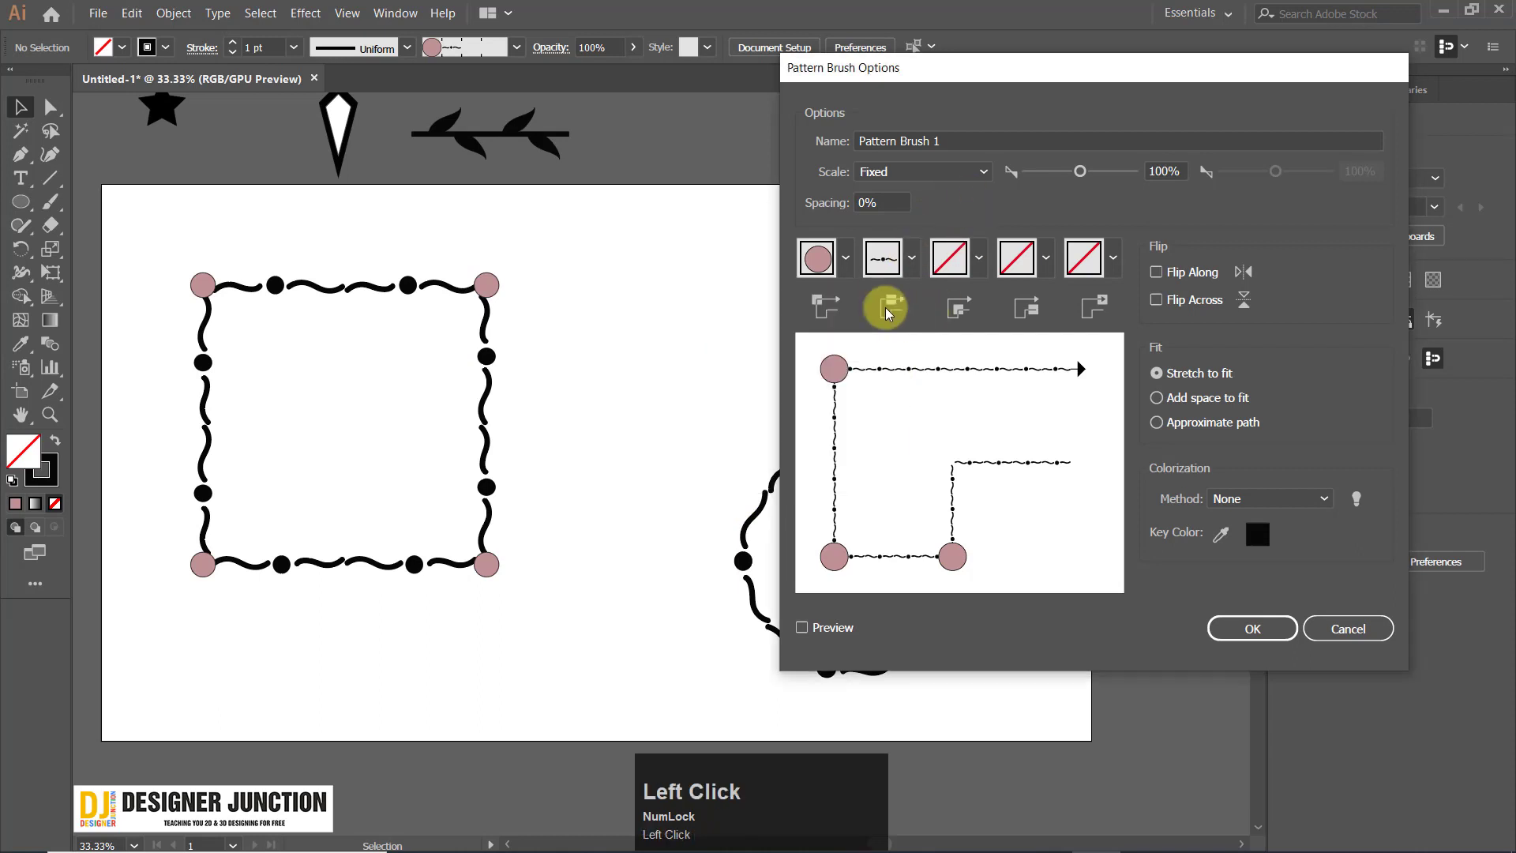
left_click(884, 257)
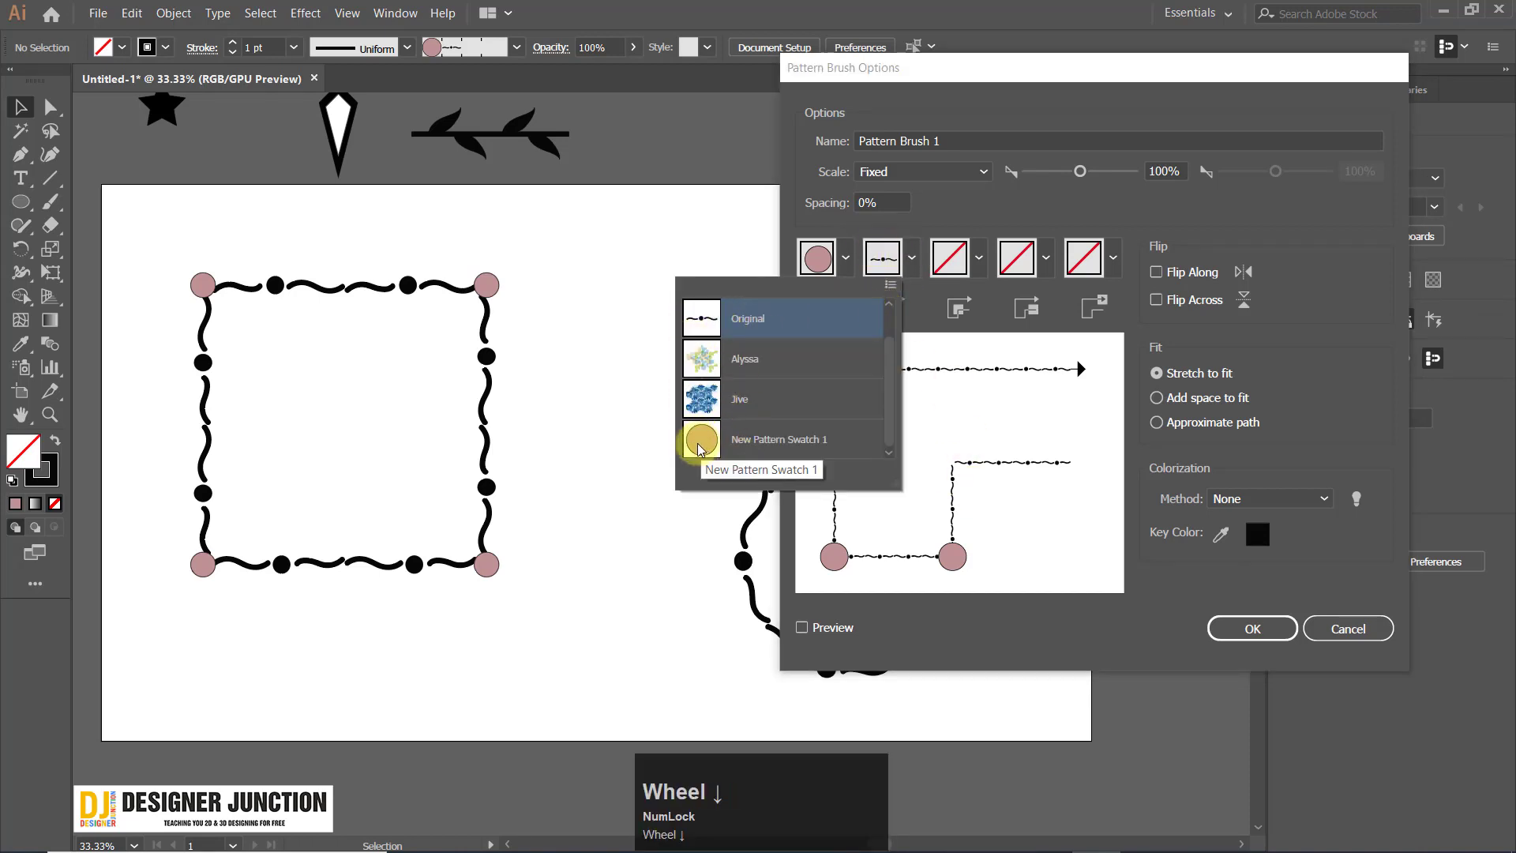
left_click(750, 439)
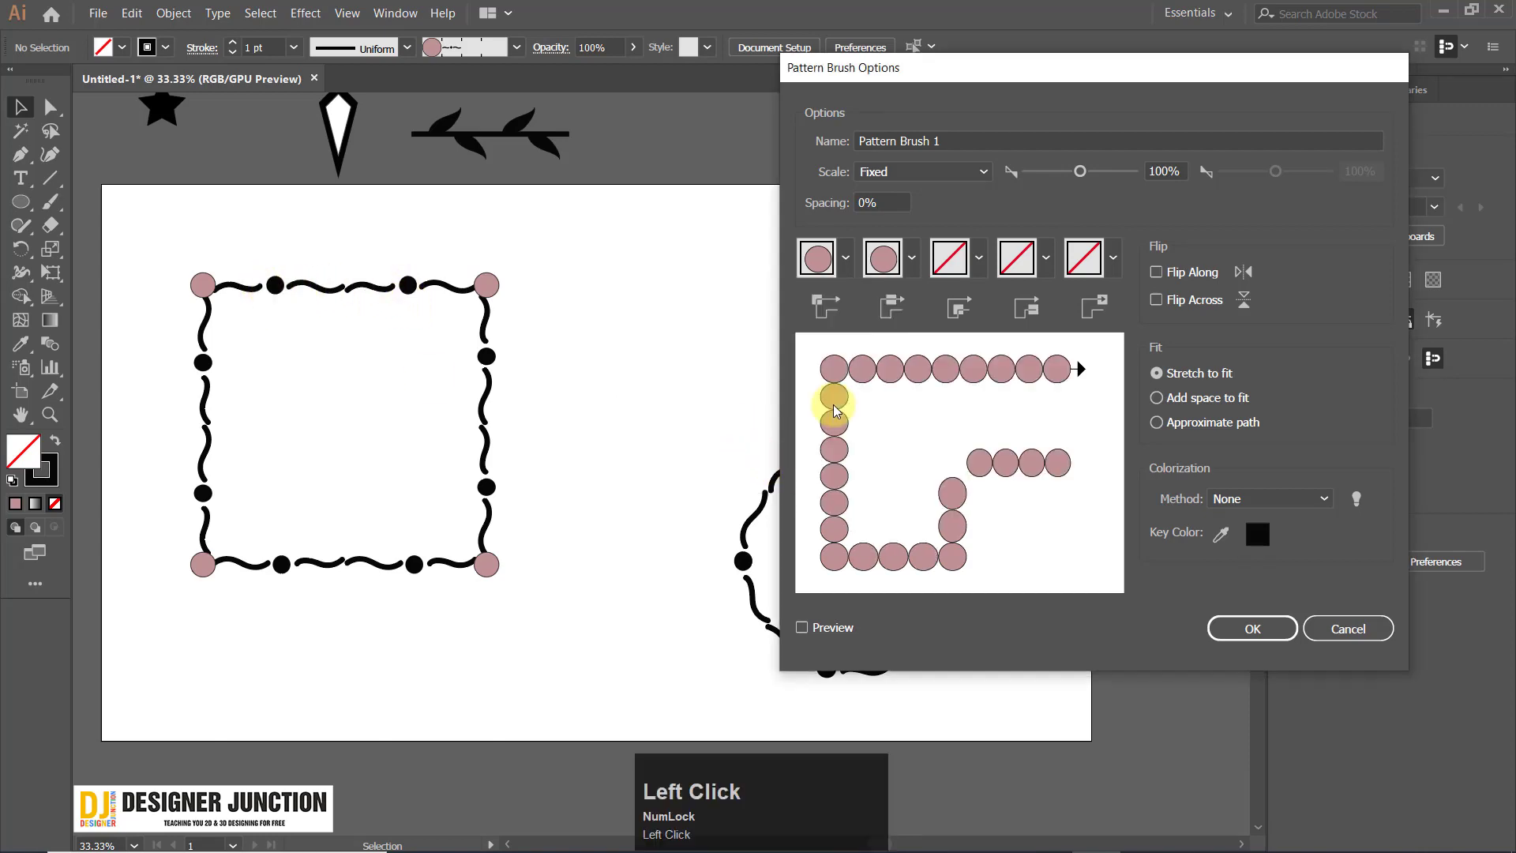
left_click(1252, 628)
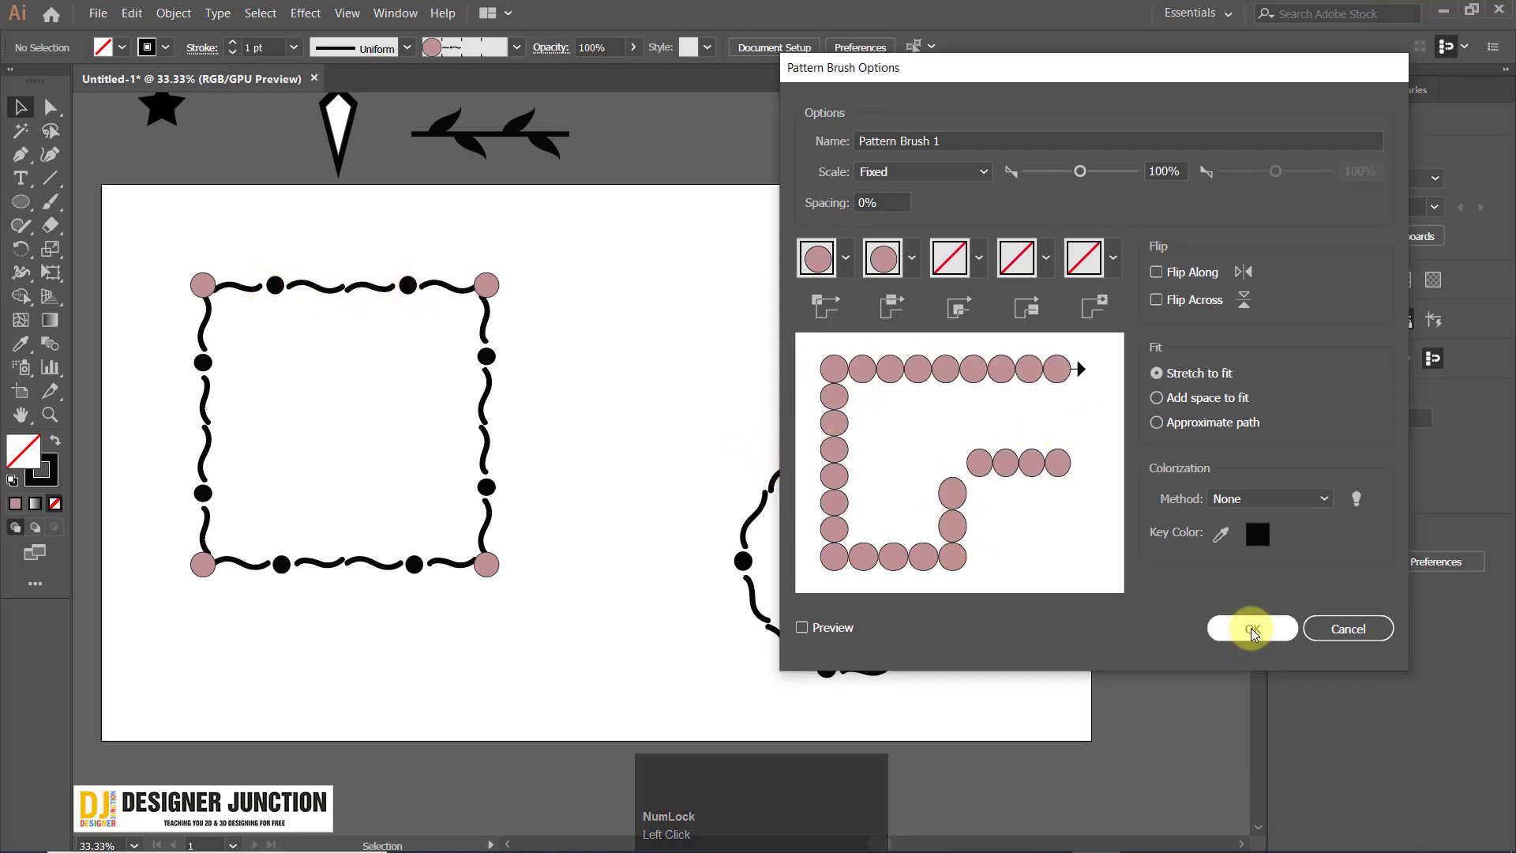
left_click(723, 466)
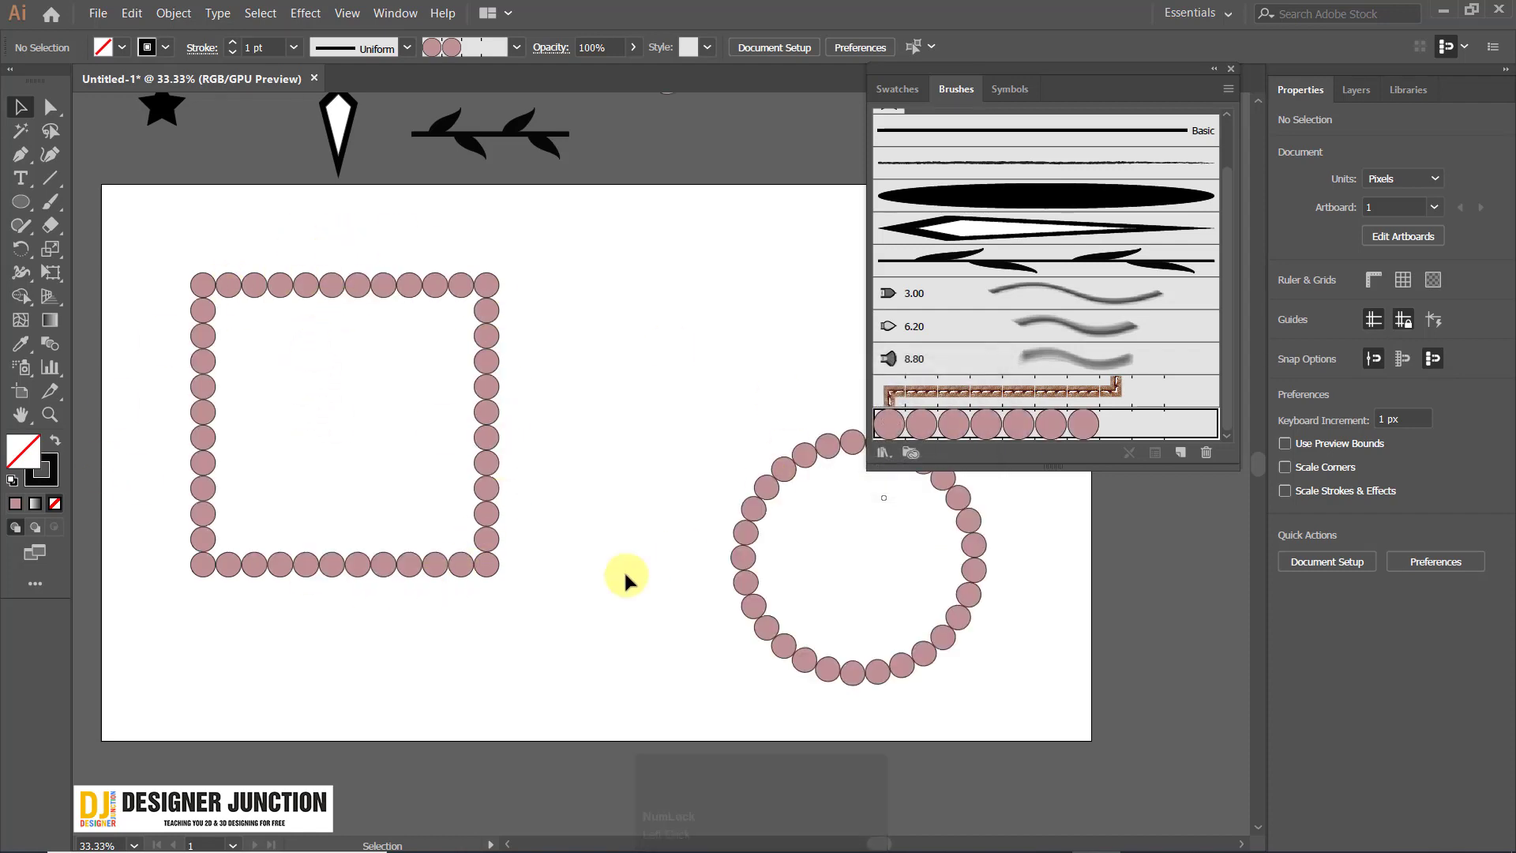
Change the side tile of Pattern Brush 1 to Alyssa and apply it to the existing strokes.
double_click(1037, 434)
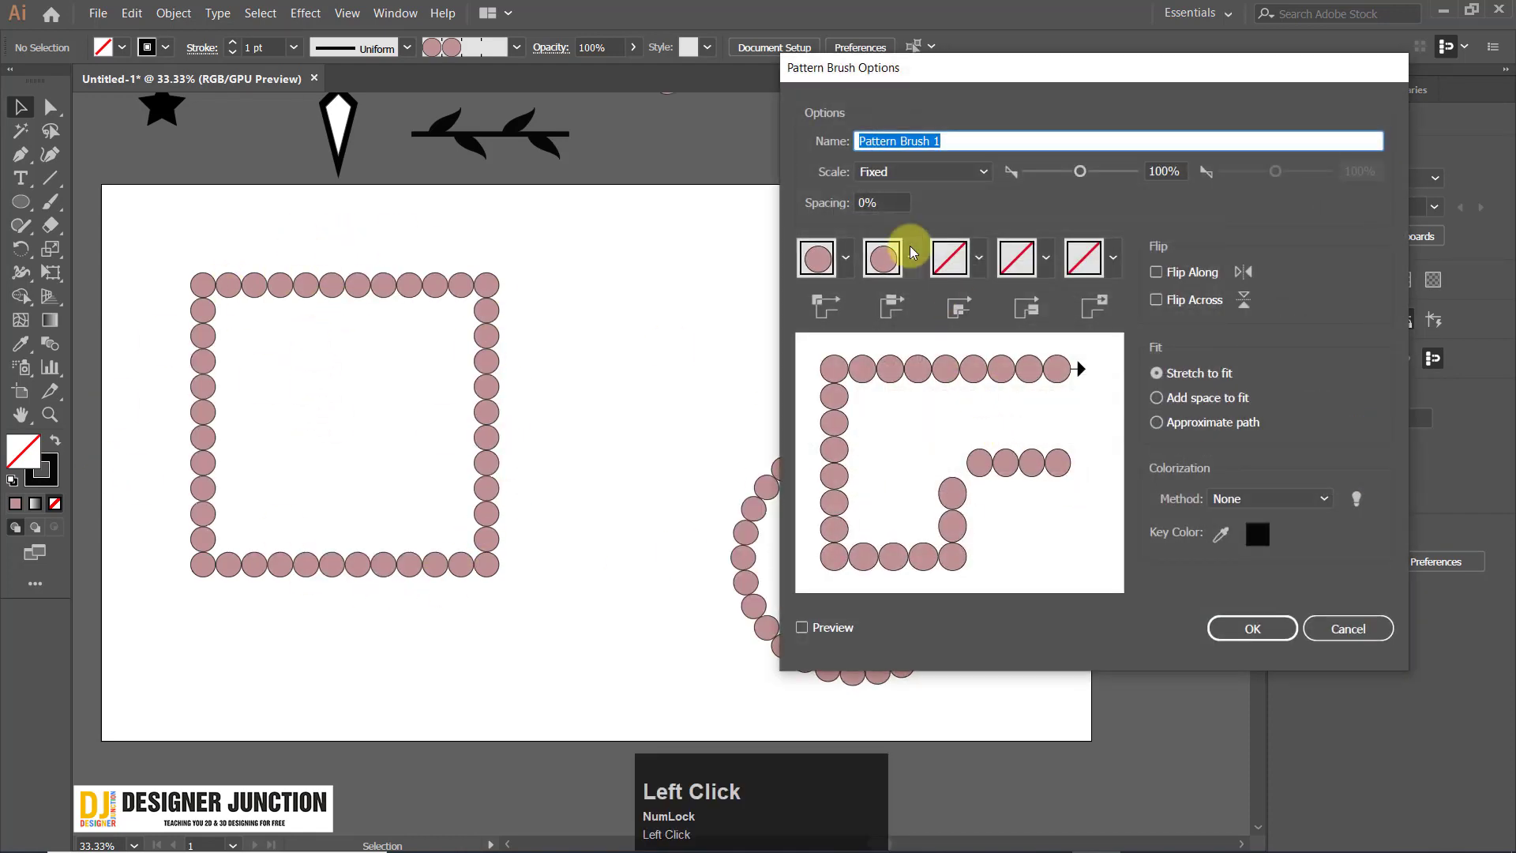
left_click(911, 251)
left_click(736, 359)
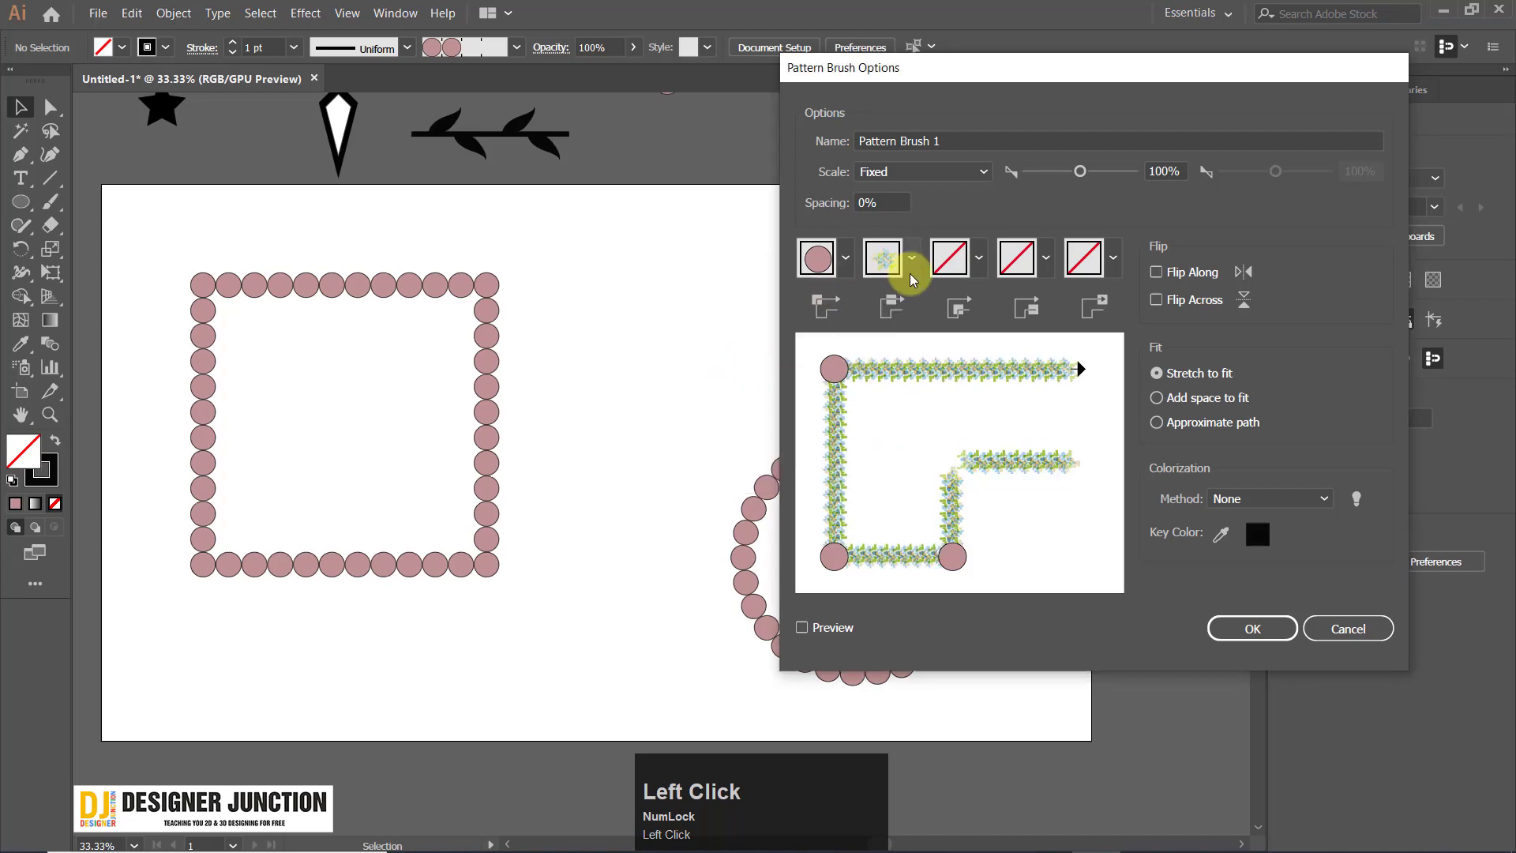
left_click(1220, 628)
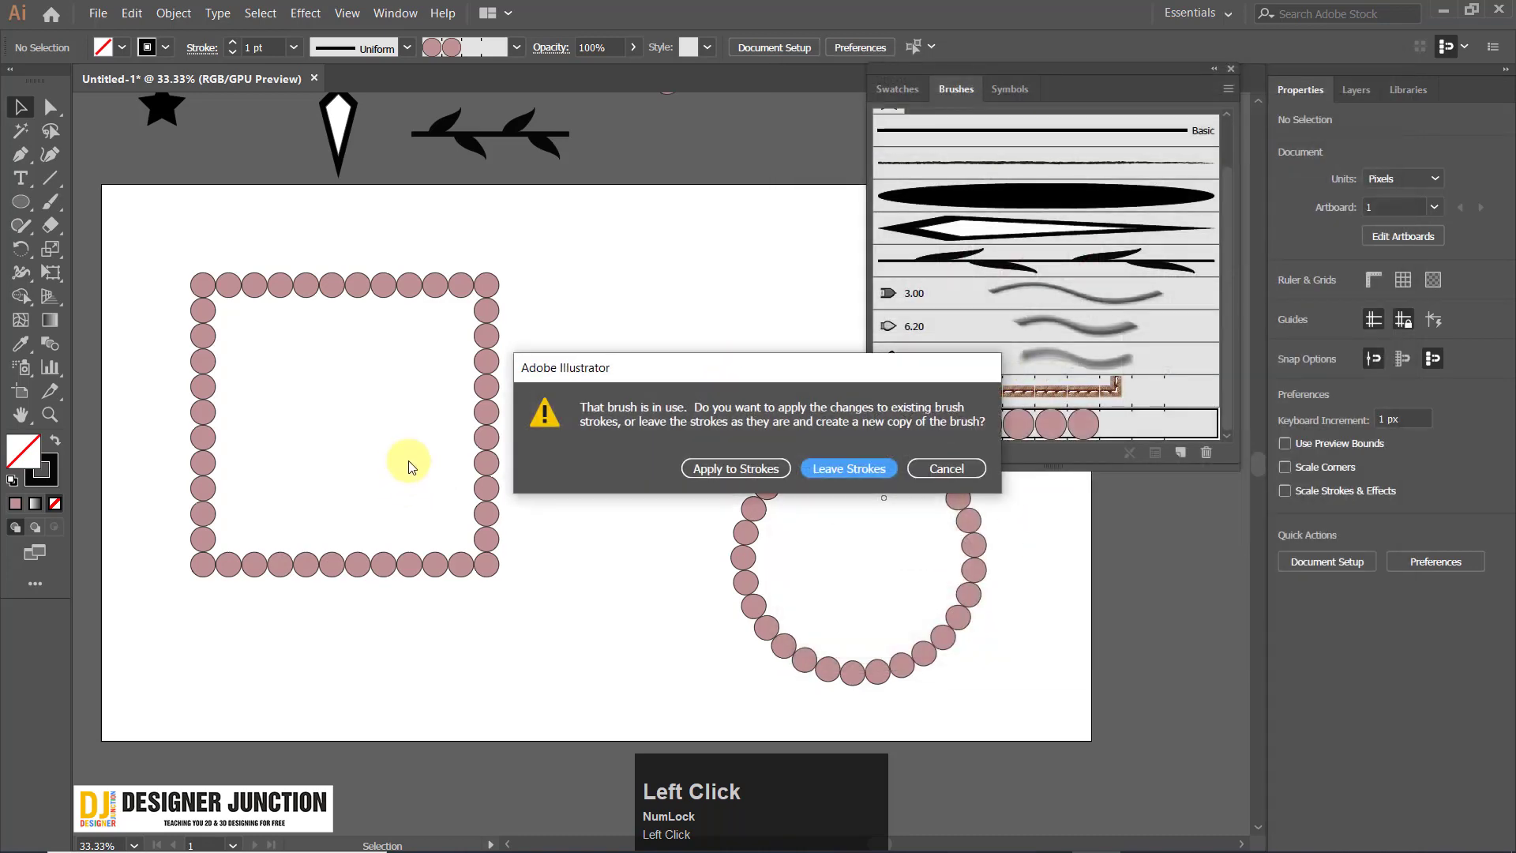
left_click(738, 469)
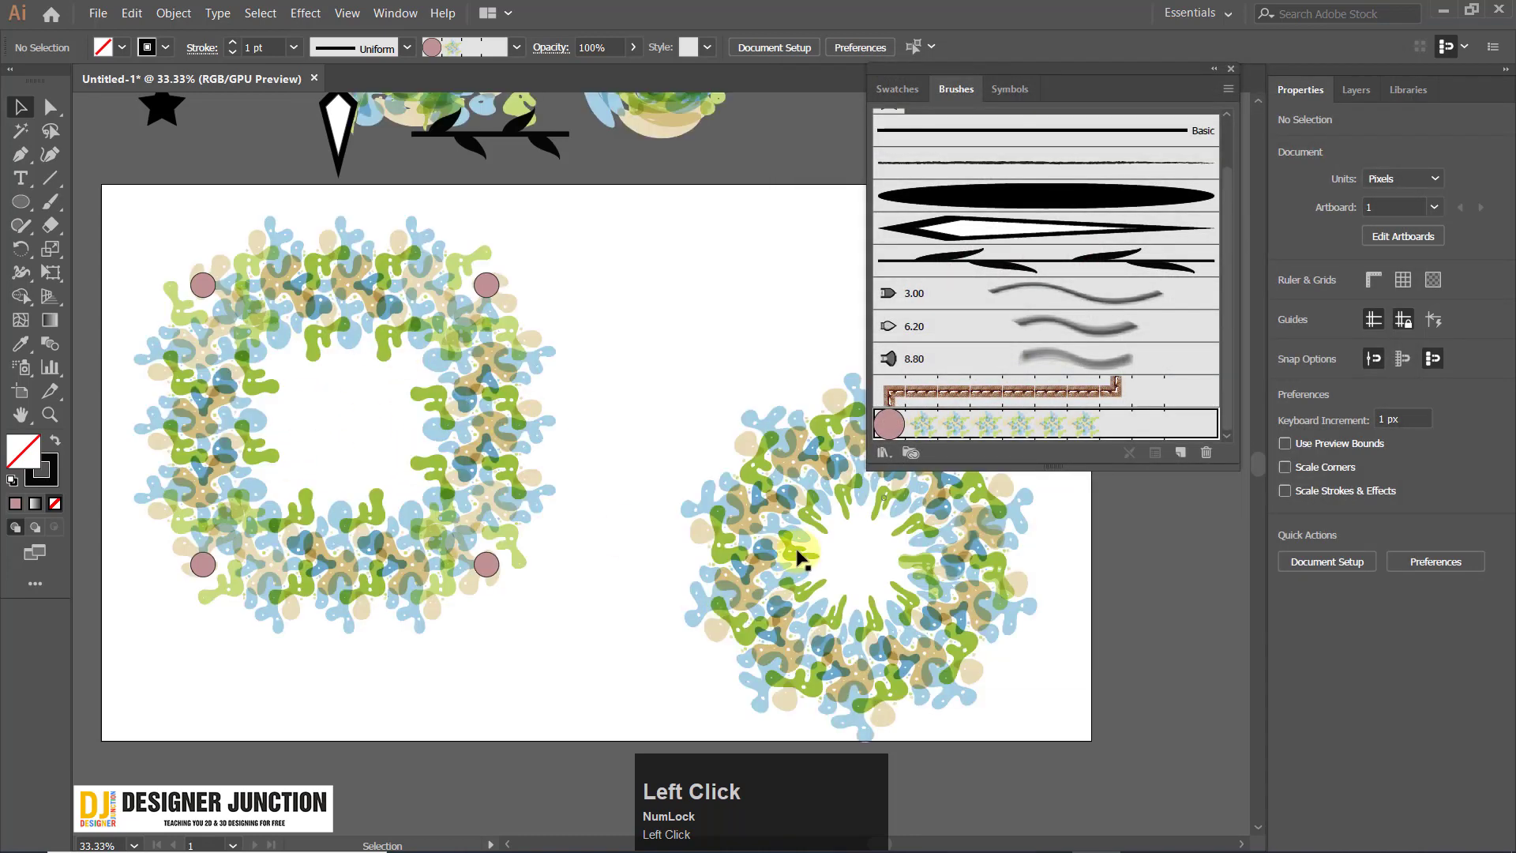
Check the side tile choices of Pattern Brush 1 for the original artwork, and undo the last two side tile changes.
double_click(944, 434)
left_click(898, 272)
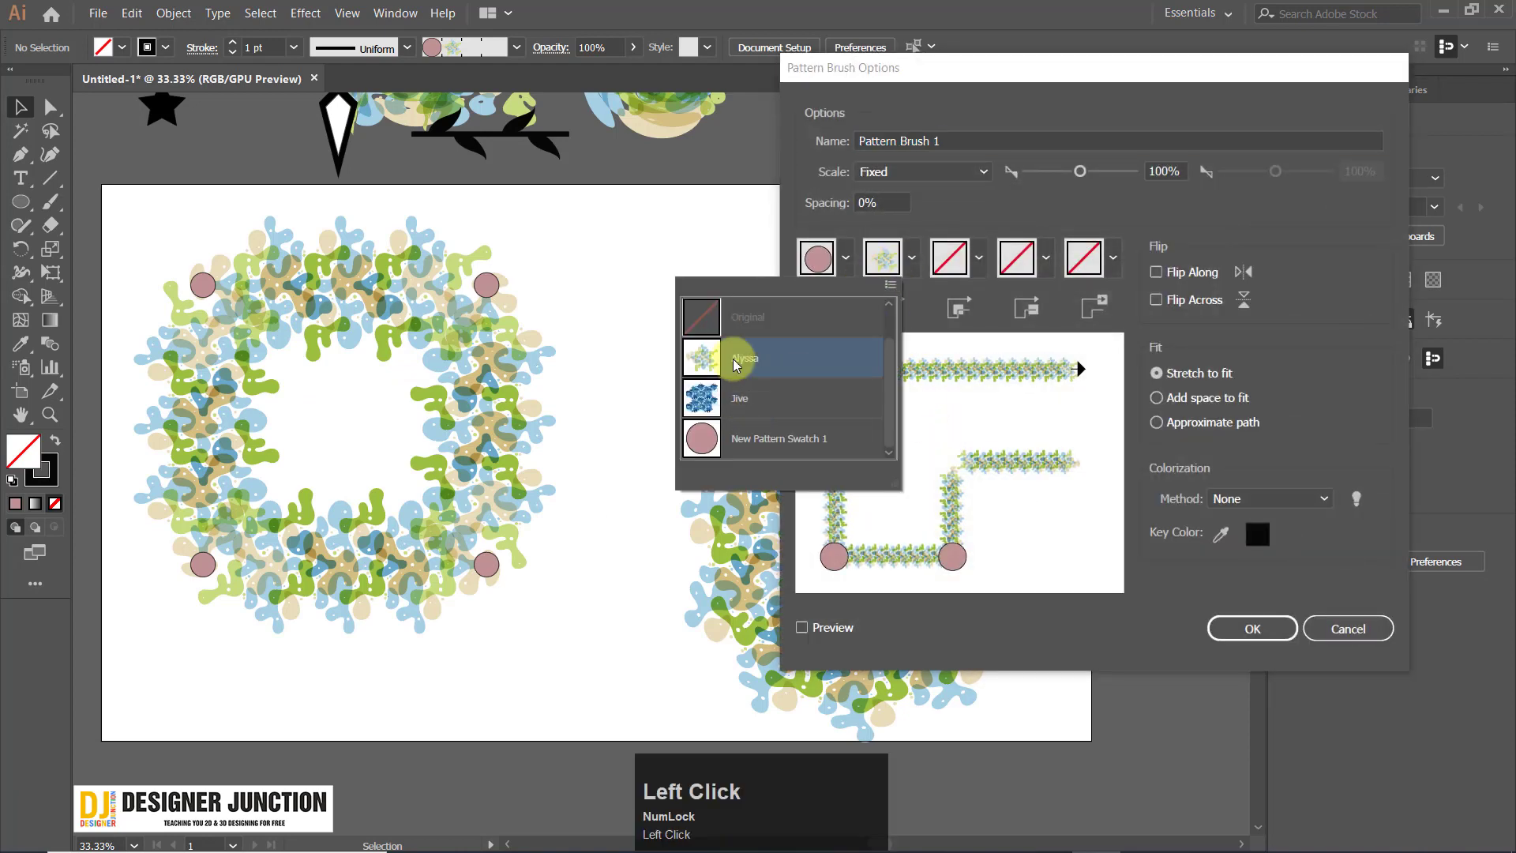
scroll(764, 404, "up", 1)
scroll(766, 412, "down", 1)
mouse_move(888, 375)
left_mouse_down()
mouse_move(888, 444)
mouse_move(889, 328)
left_mouse_up()
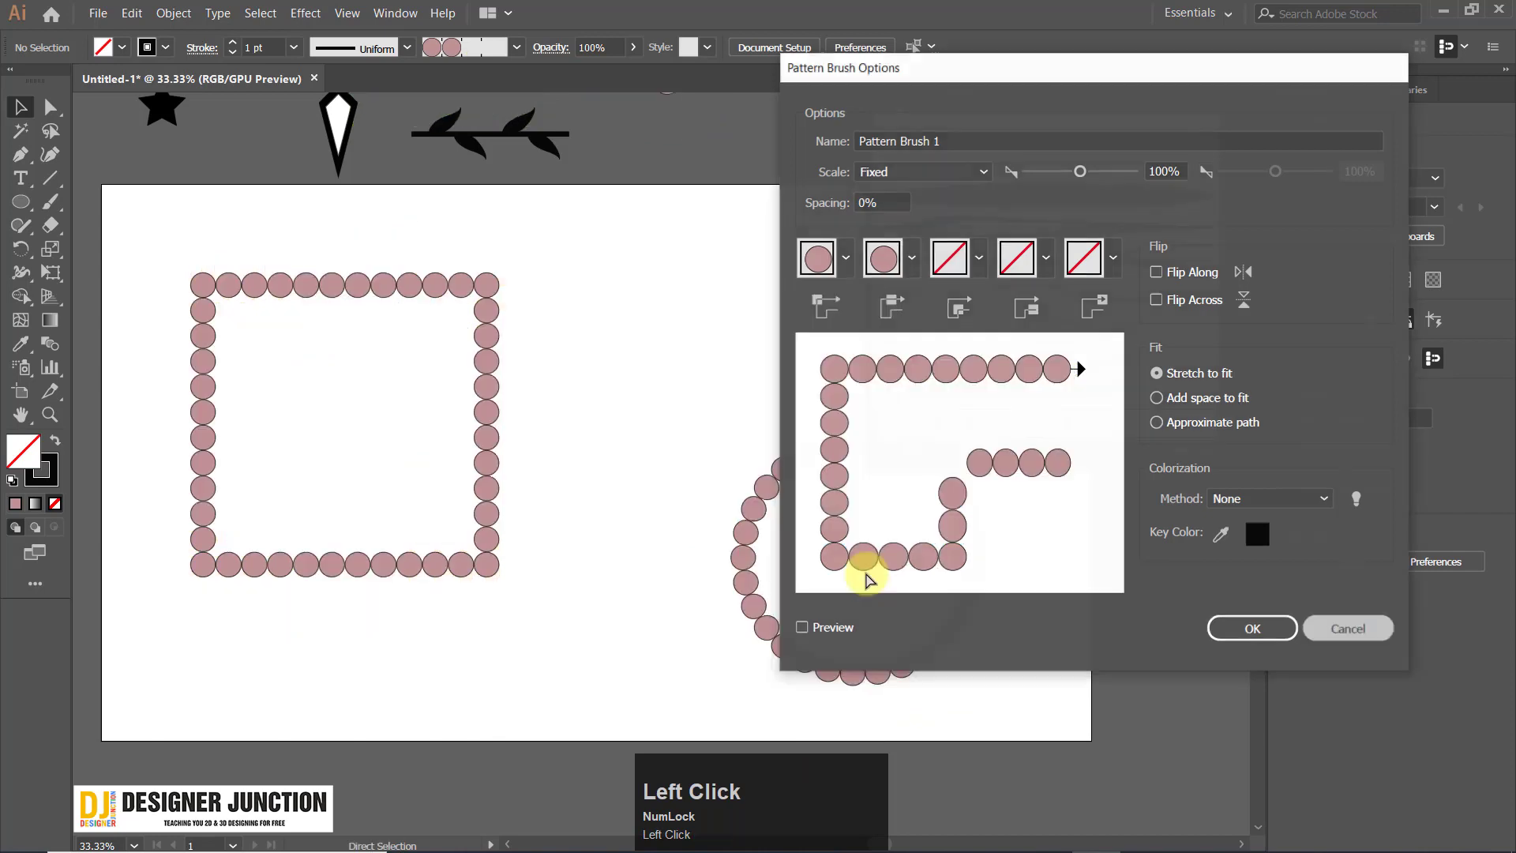
key("ctrl+z")
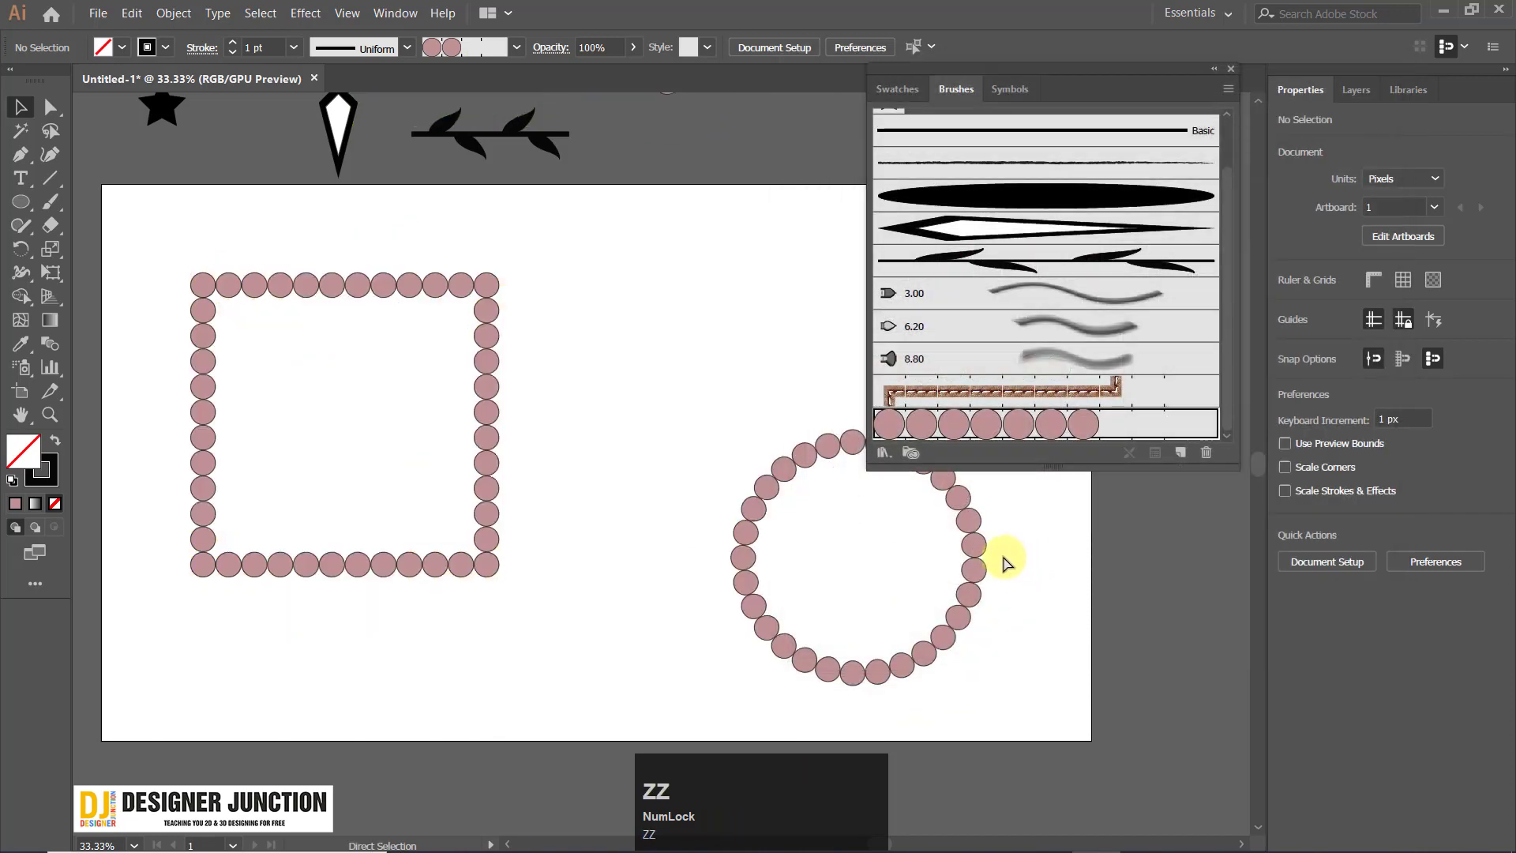
key("ctrl+z")
Reopen the options of Pattern Brush 1 and review the available side tile choices.
double_click(957, 427)
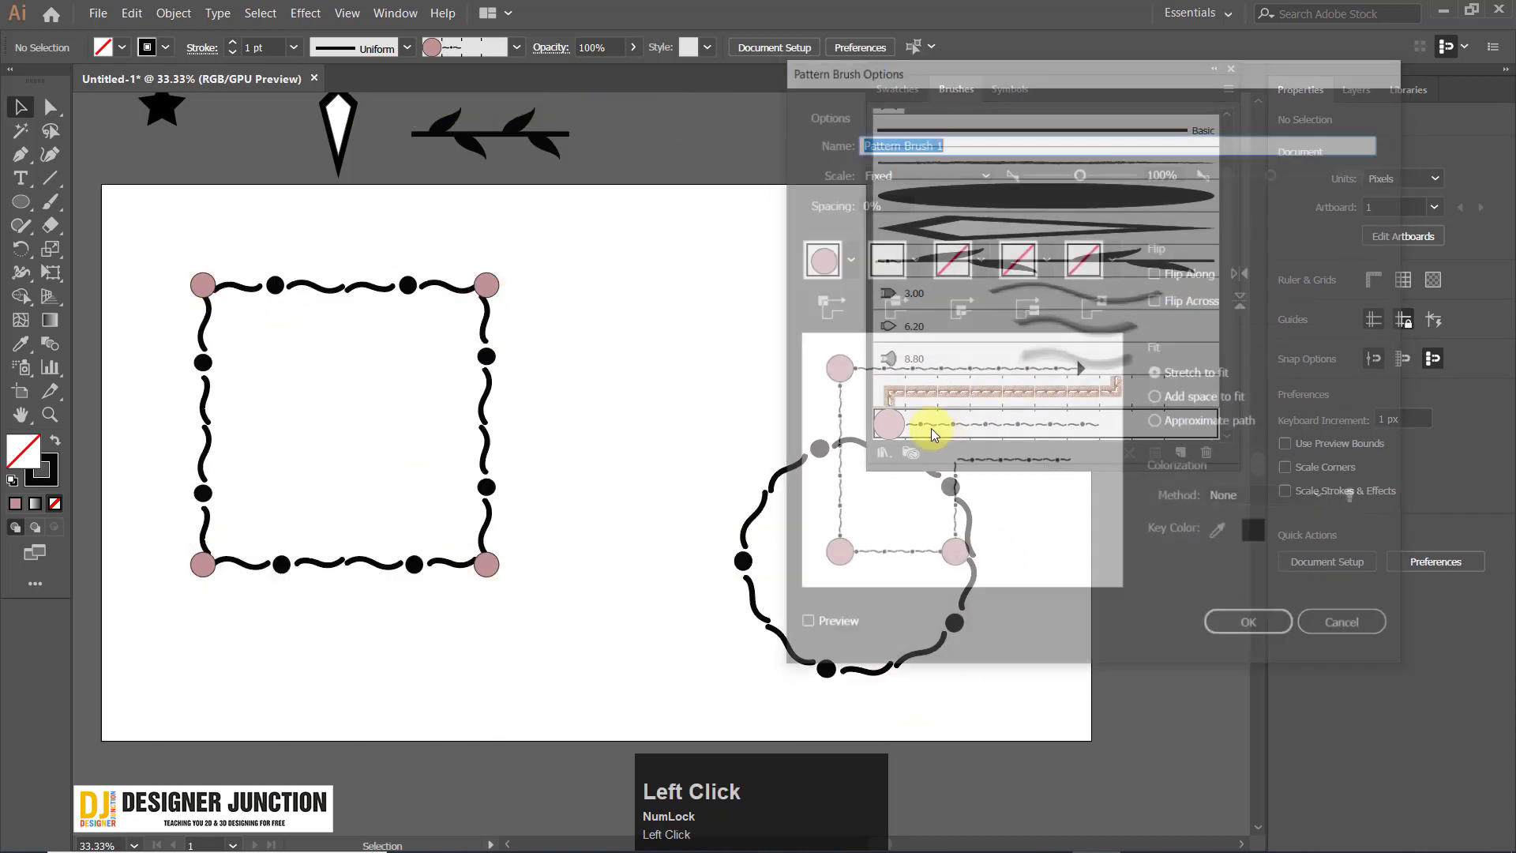
left_click(908, 255)
scroll(836, 370, "up", 1)
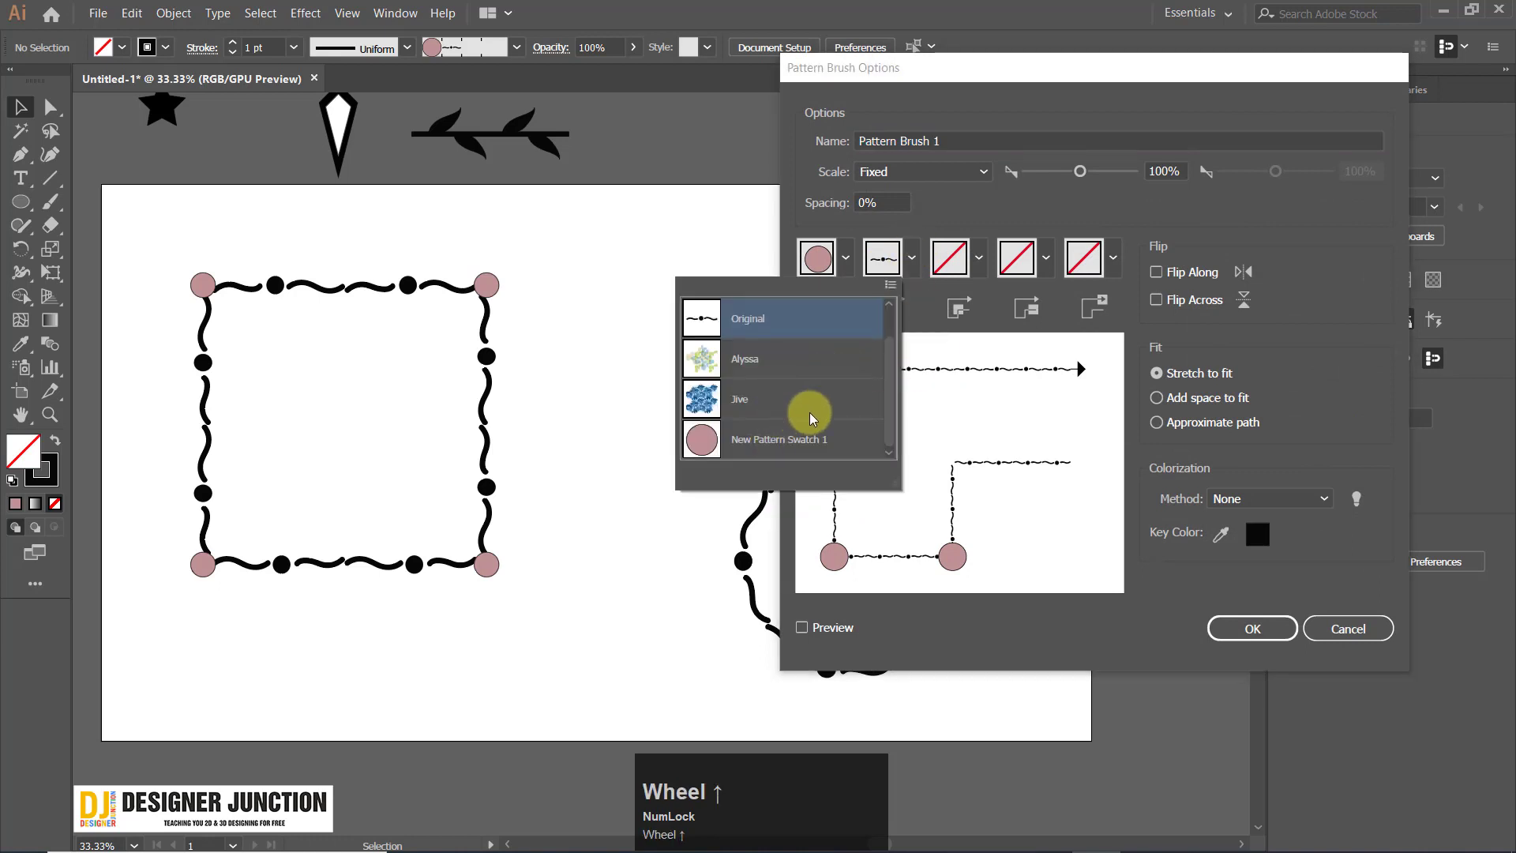
scroll(862, 399, "down", 1)
left_click_drag(895, 384, 914, 323)
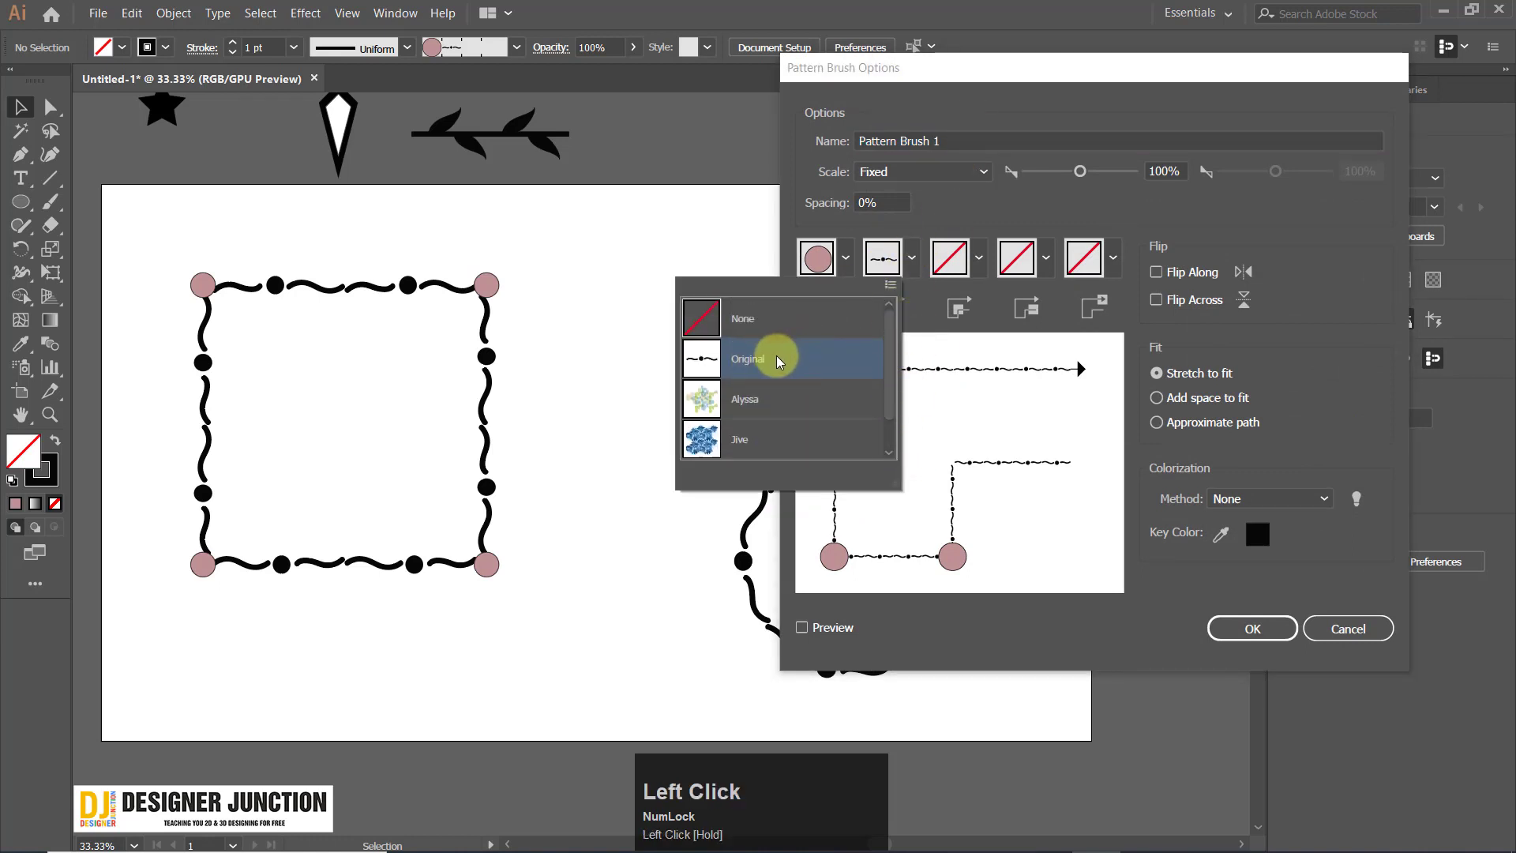
left_click(974, 203)
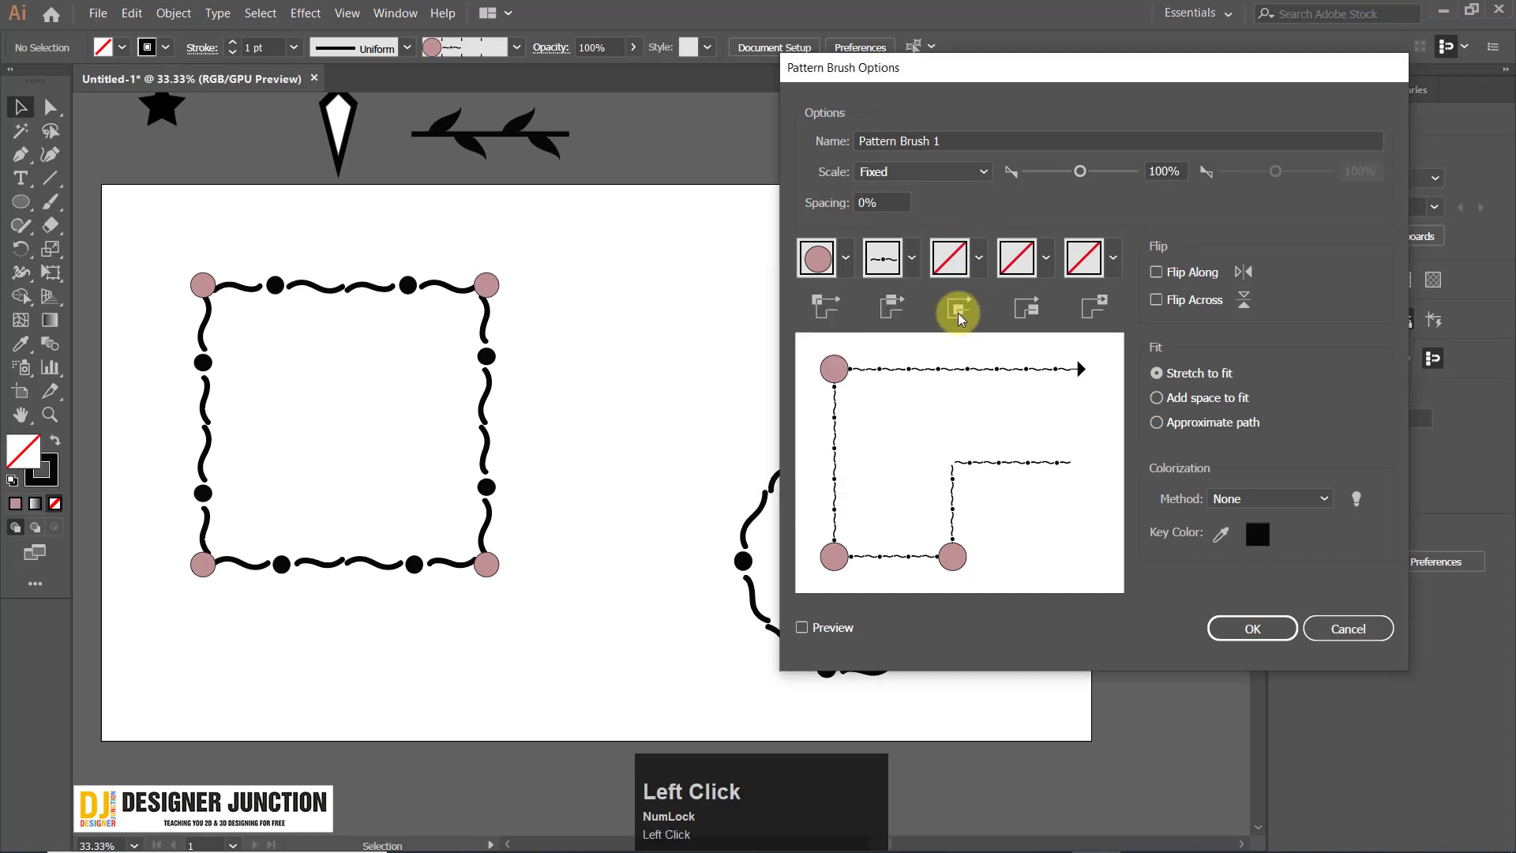
Review the inner corner and start tile choices of Pattern Brush 1, and leave its options without changes.
left_click(980, 256)
left_click(969, 327)
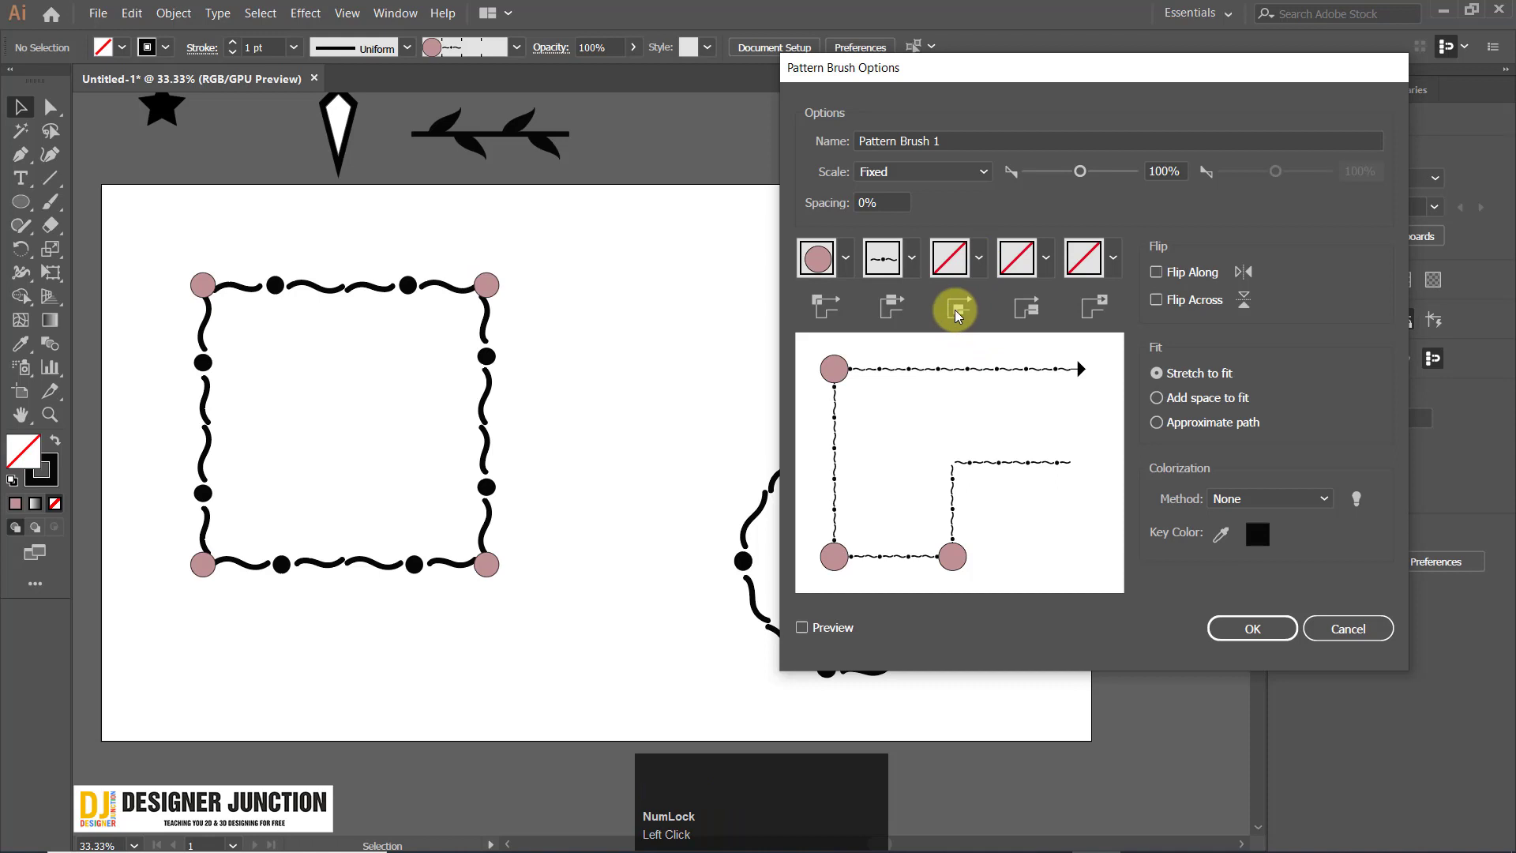
left_click(977, 254)
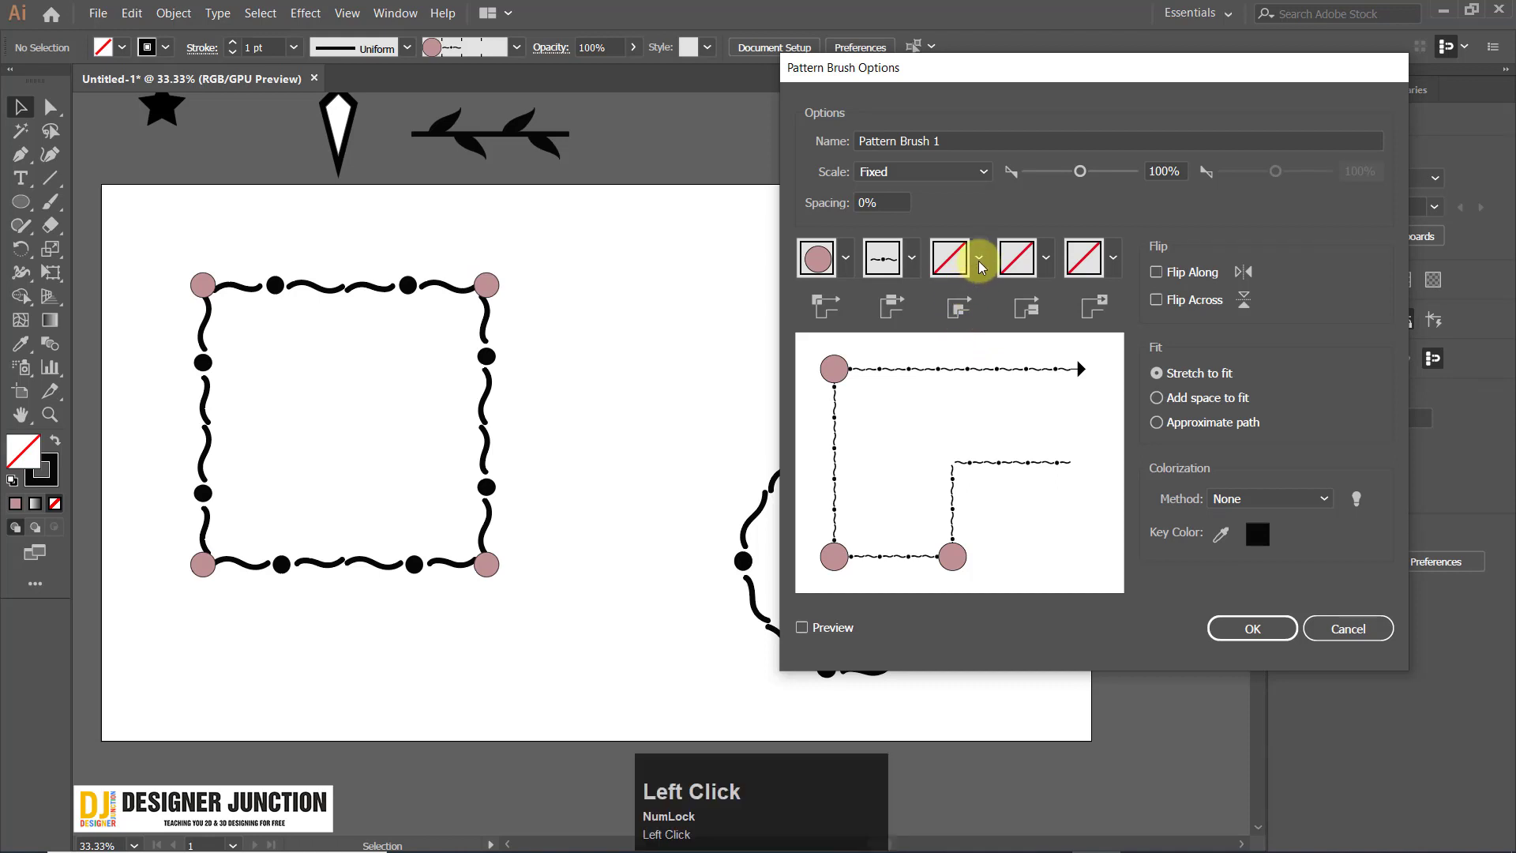
left_click(1050, 319)
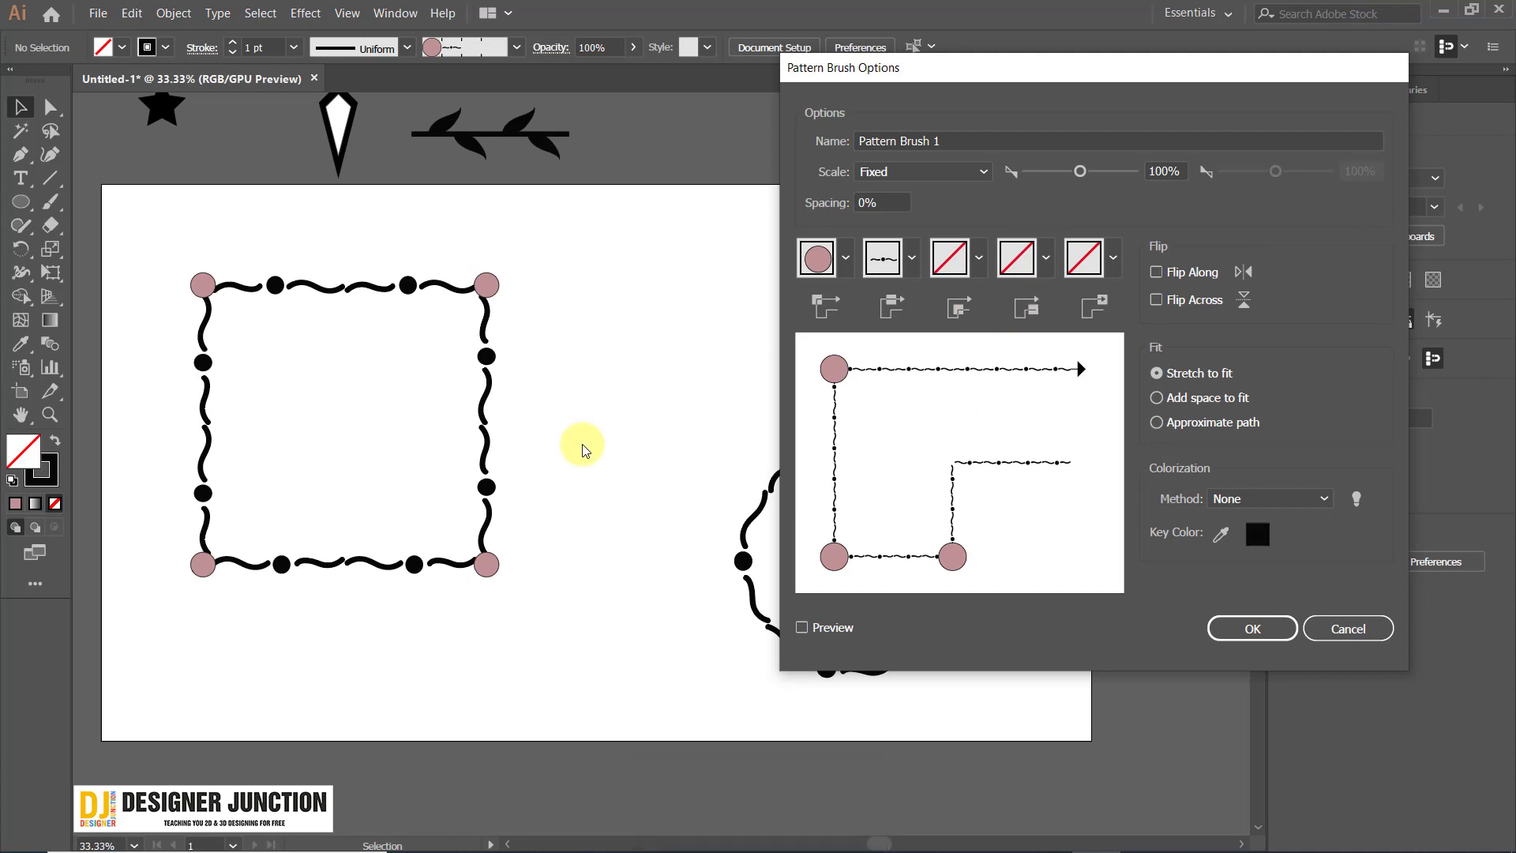
left_click(1044, 261)
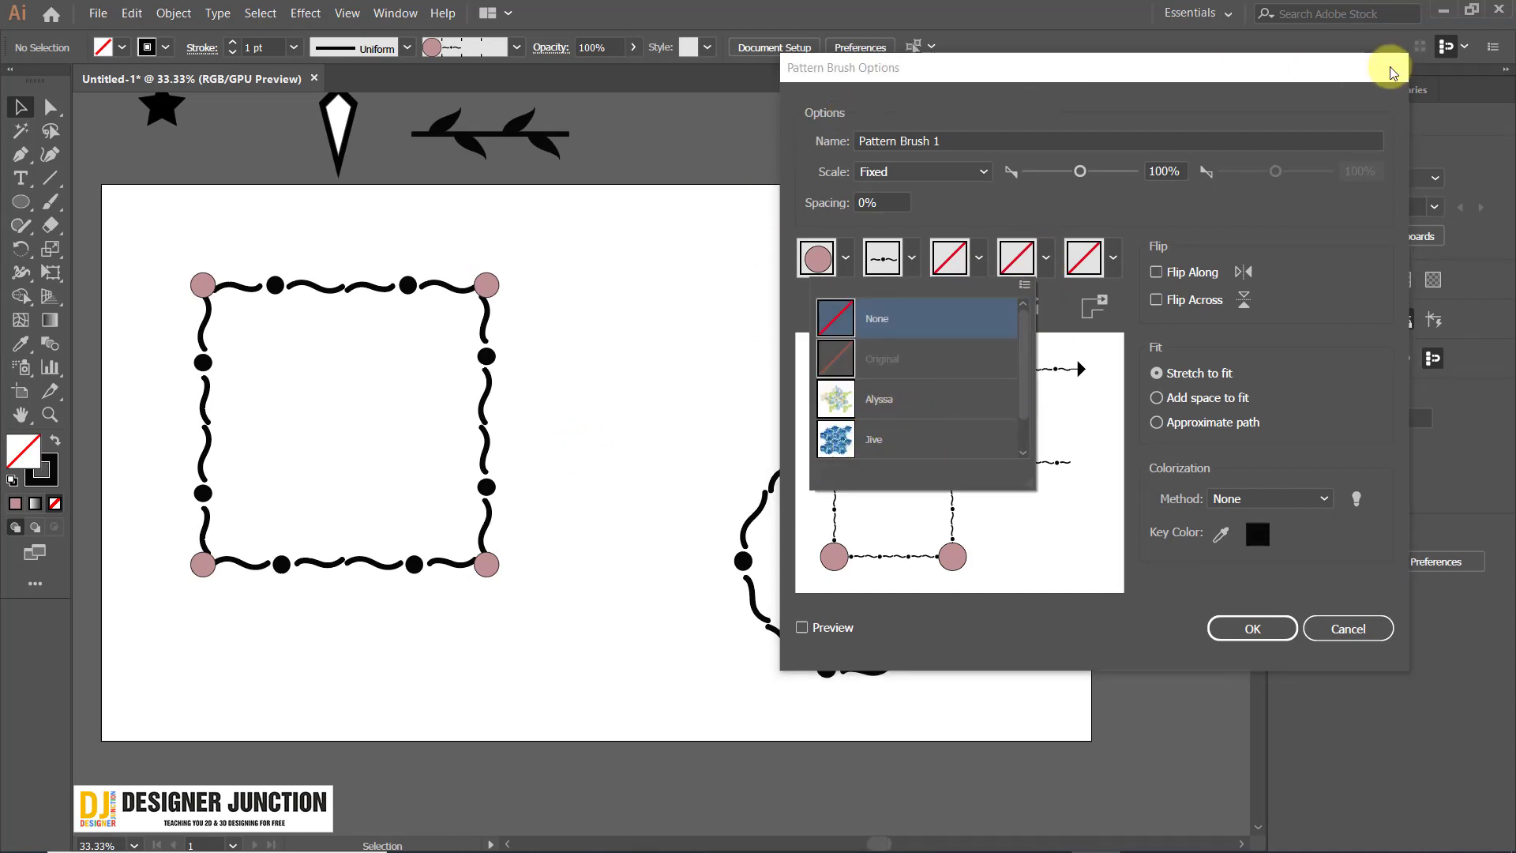
left_click(1322, 95)
left_click(1348, 628)
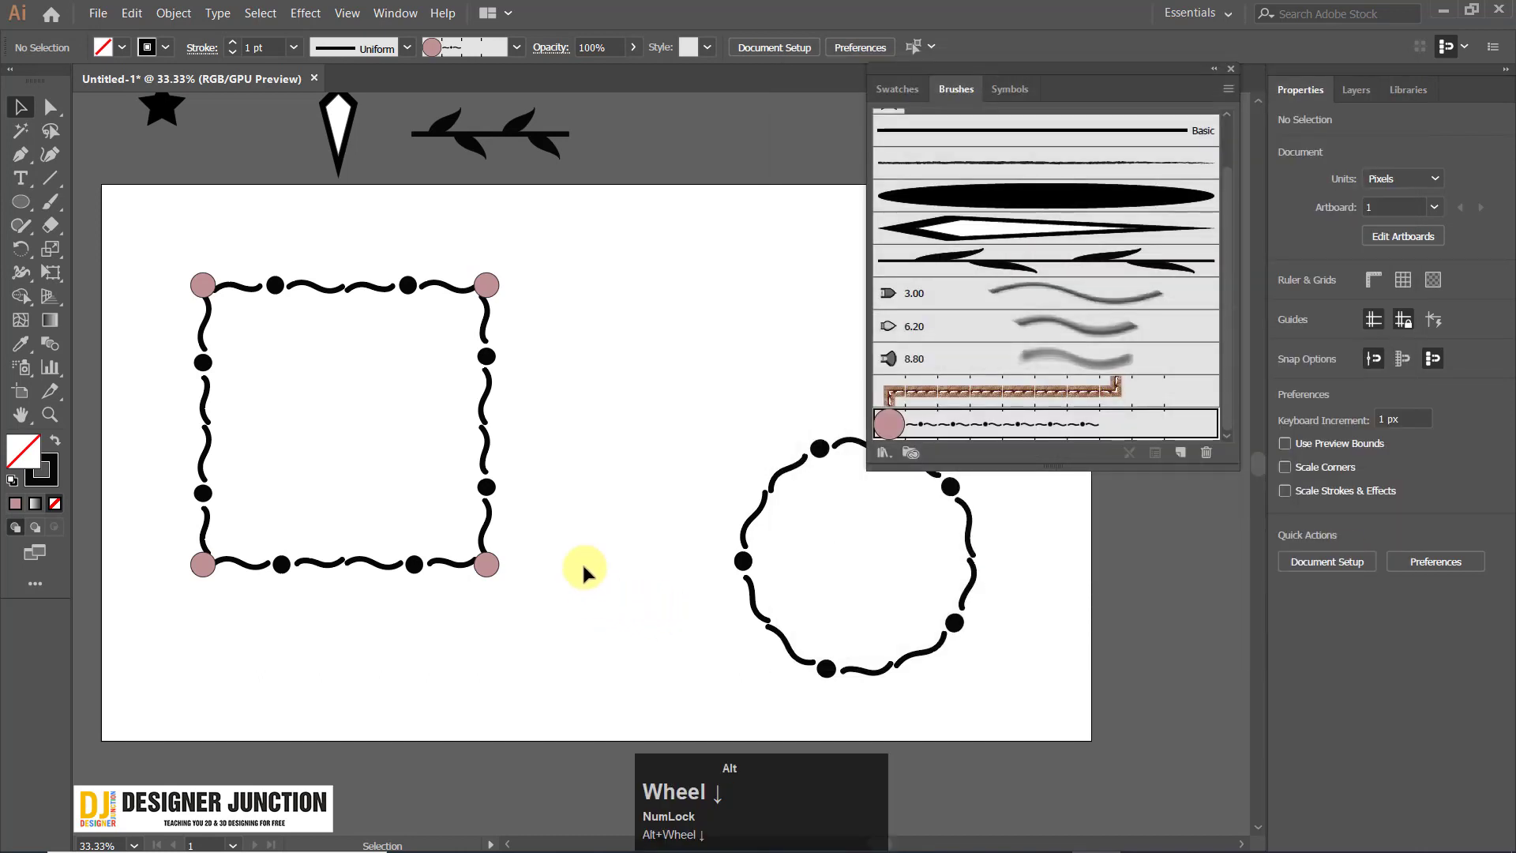
Move the patterned square across the artboard to overlap the top of the circle, and activate the Paintbrush tool.
scroll(584, 565, "down", 2)
left_click(548, 477)
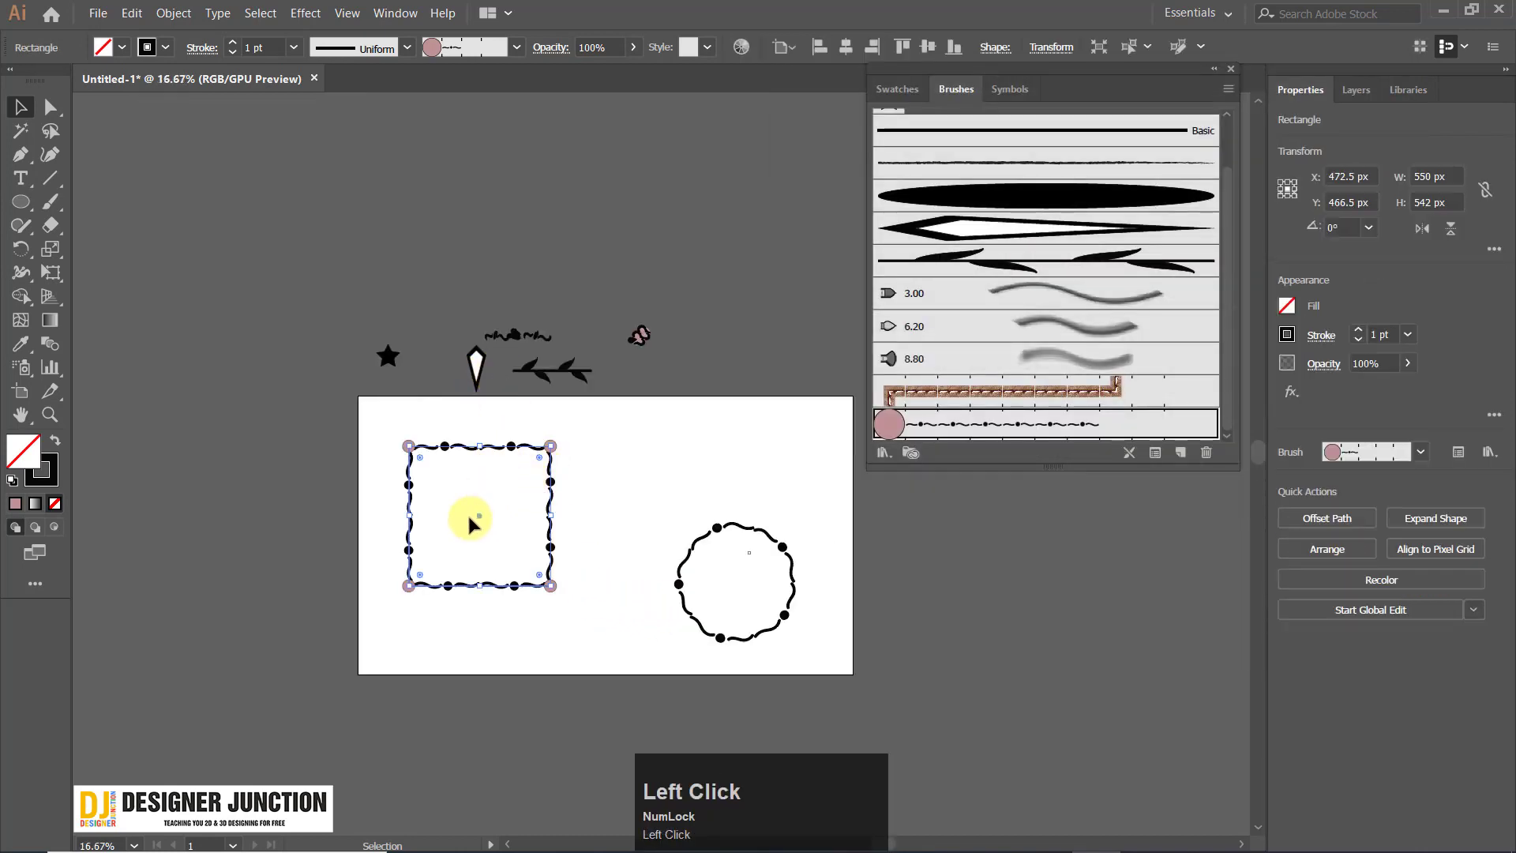
left_click_drag(477, 521, 743, 490)
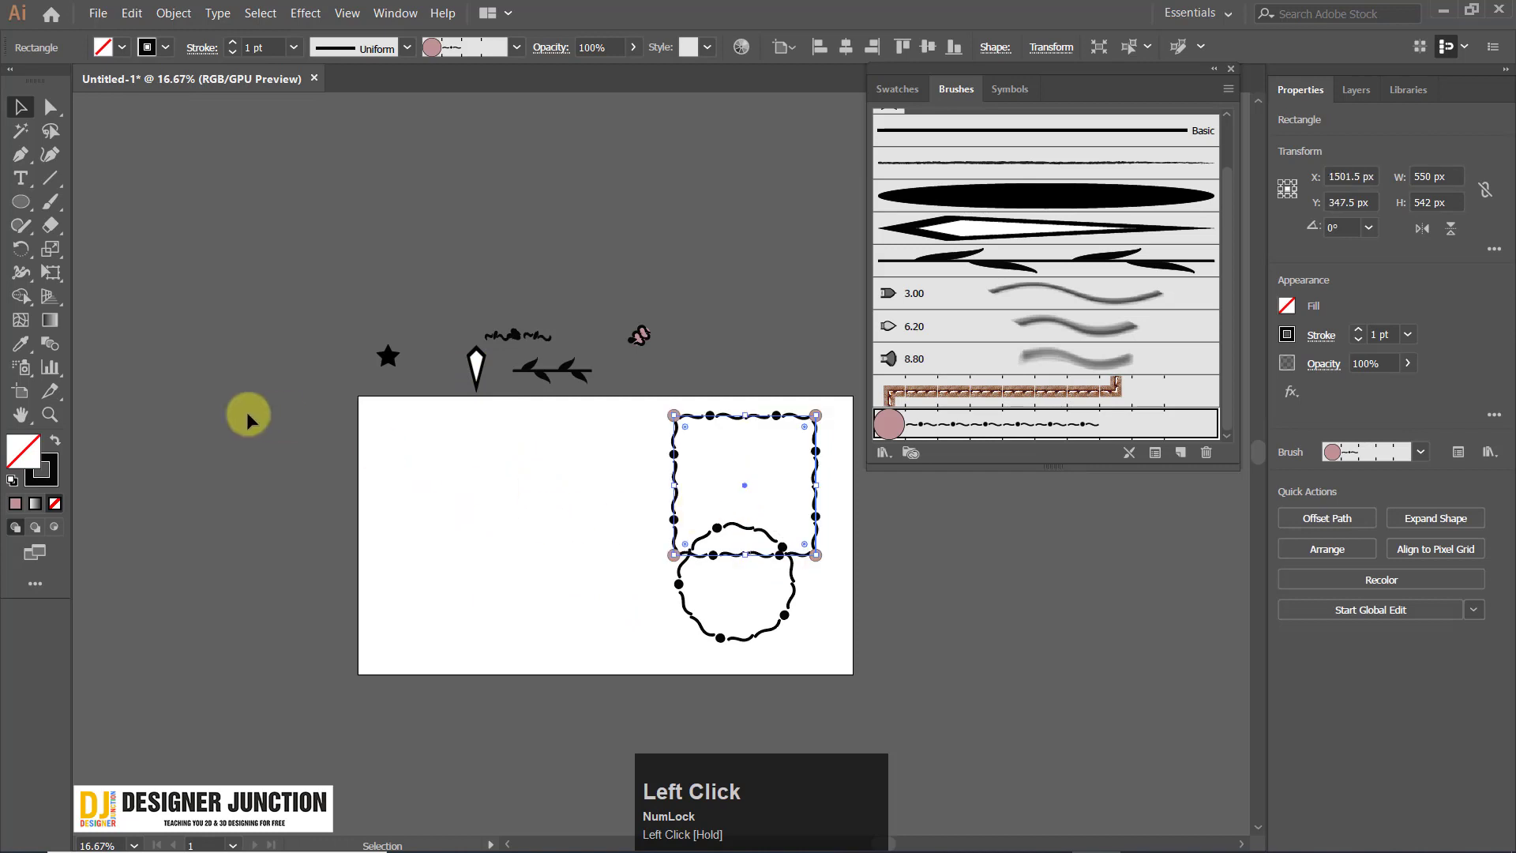
left_click(249, 413)
left_click(50, 201)
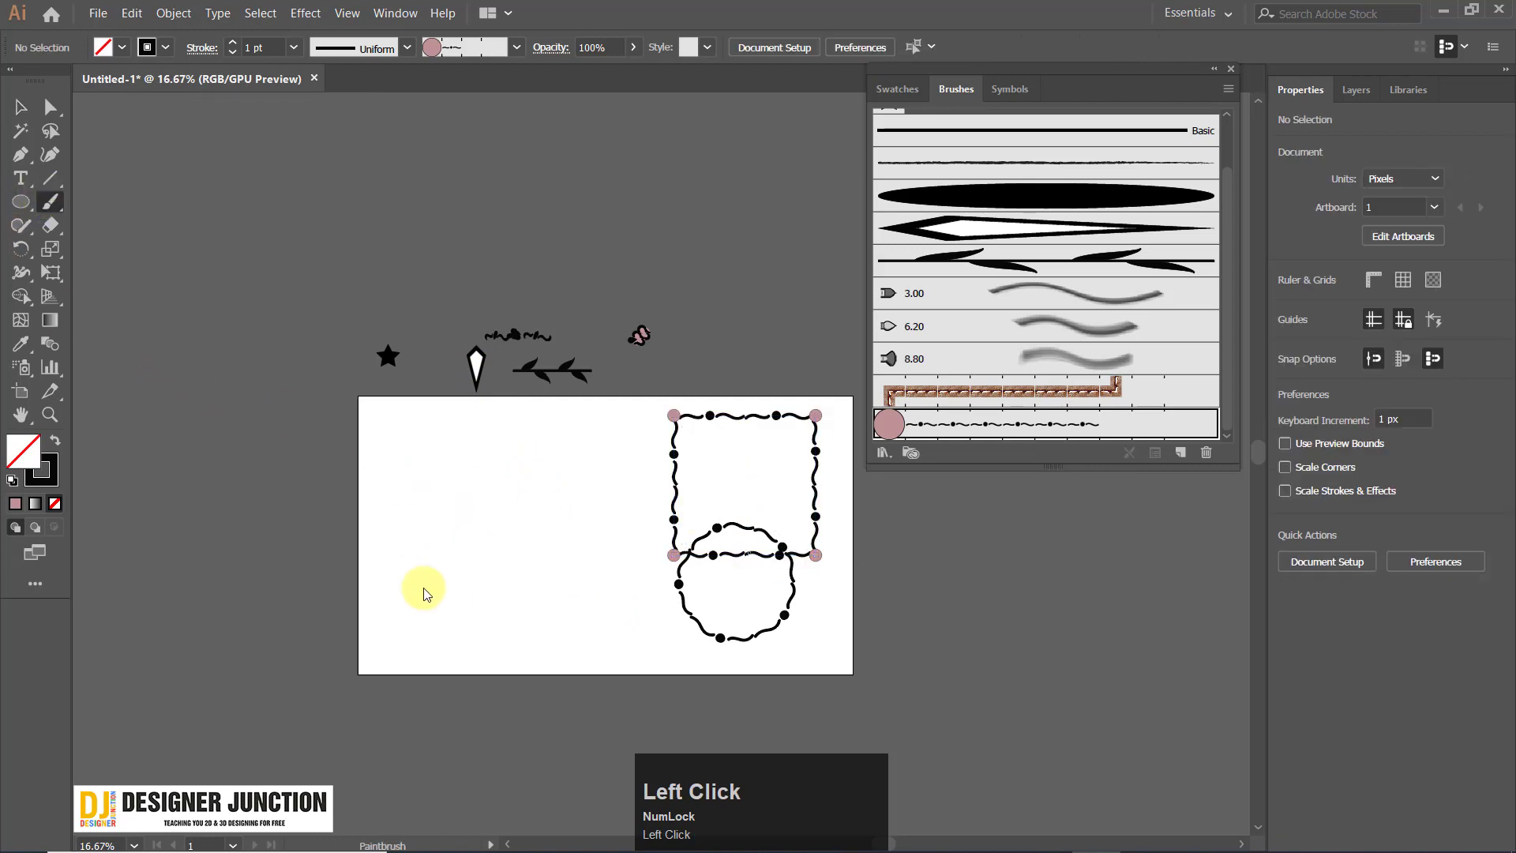
Paint a curved open stroke with Pattern Brush 1 across the empty left half of the artboard, and return to the Selection tool.
mouse_move(408, 593)
left_mouse_down()
mouse_move(437, 511)
mouse_move(541, 496)
mouse_move(566, 454)
left_mouse_up()
scroll(565, 569, "up", 2)
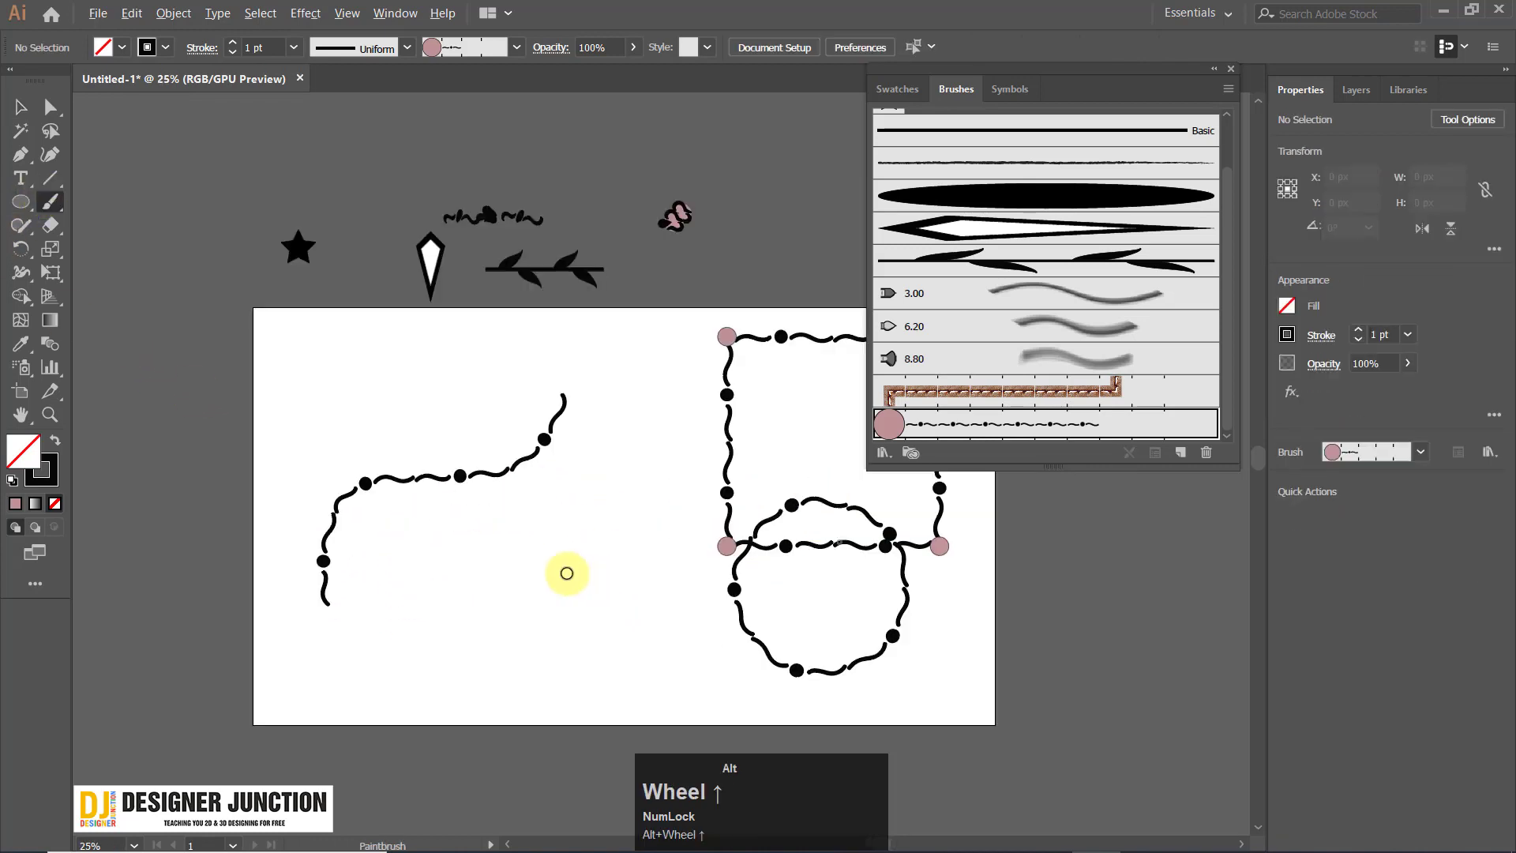
left_click(20, 107)
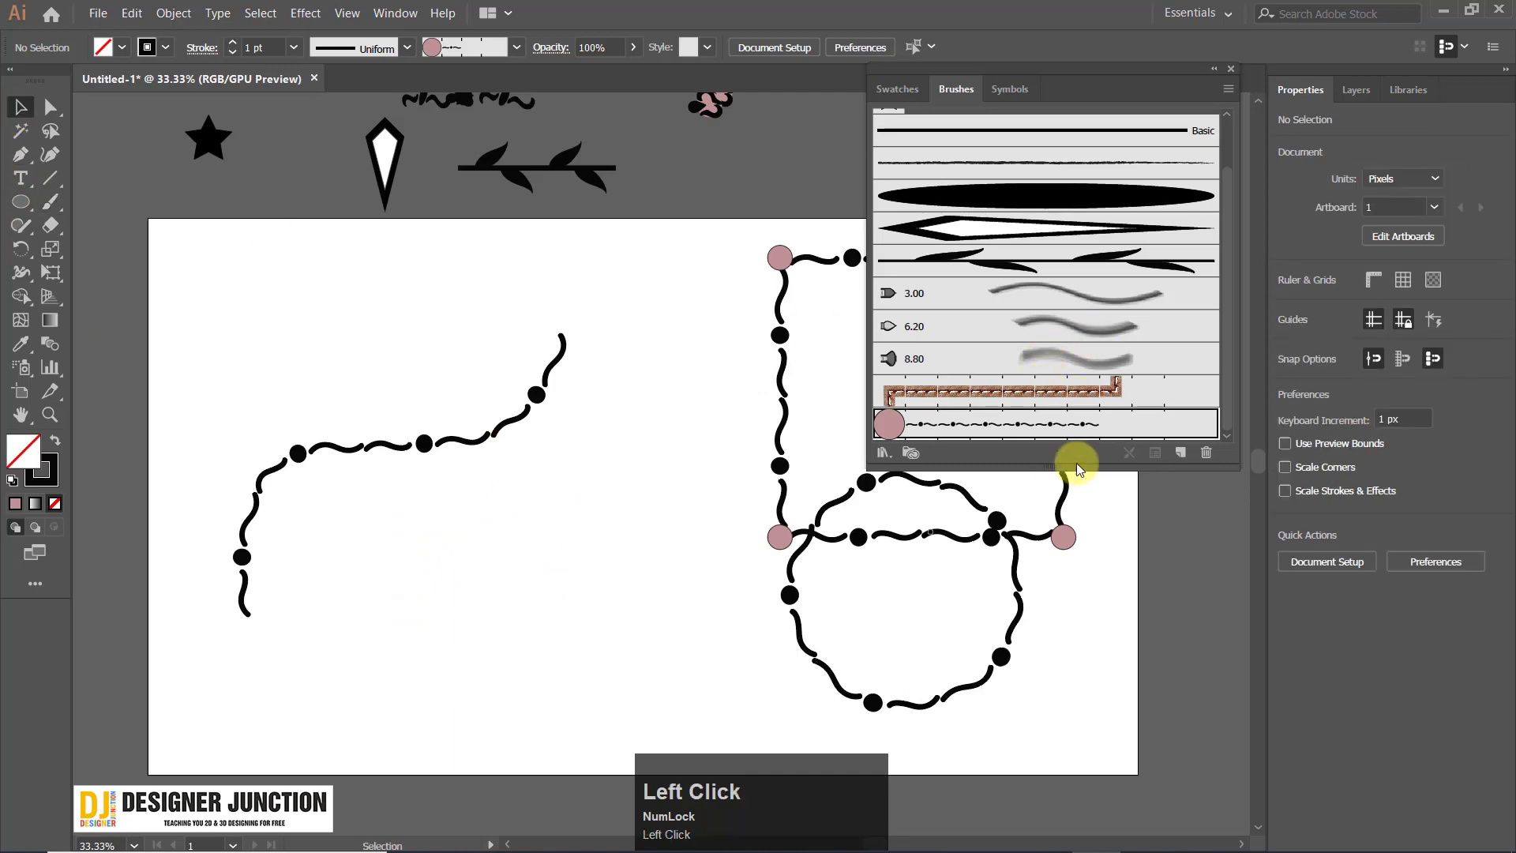
Set the start tile of Pattern Brush 1 to Alyssa and apply the change to the existing strokes.
double_click(1021, 426)
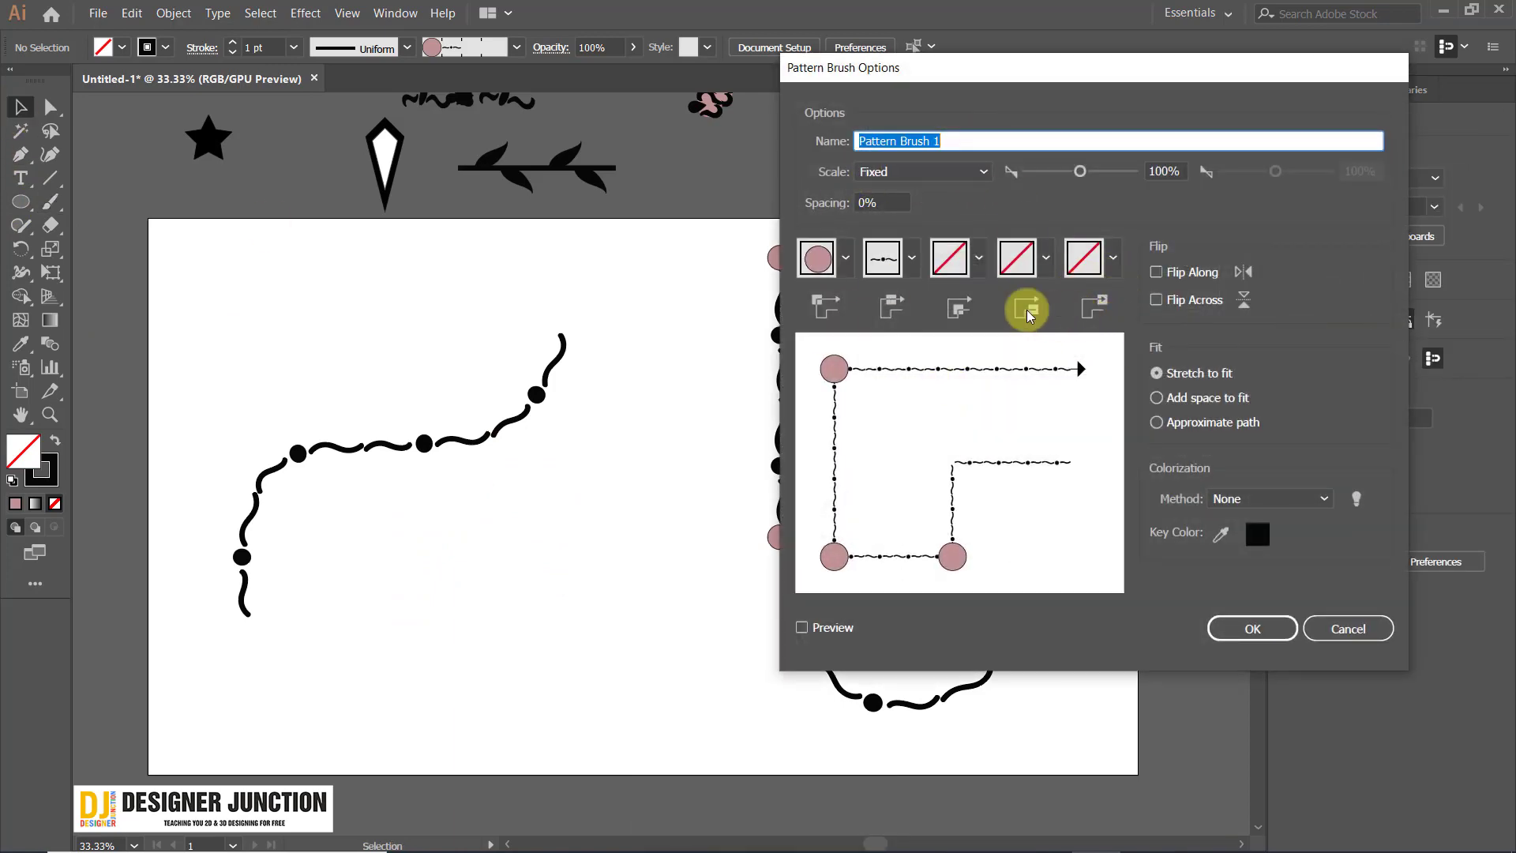
left_click(1046, 258)
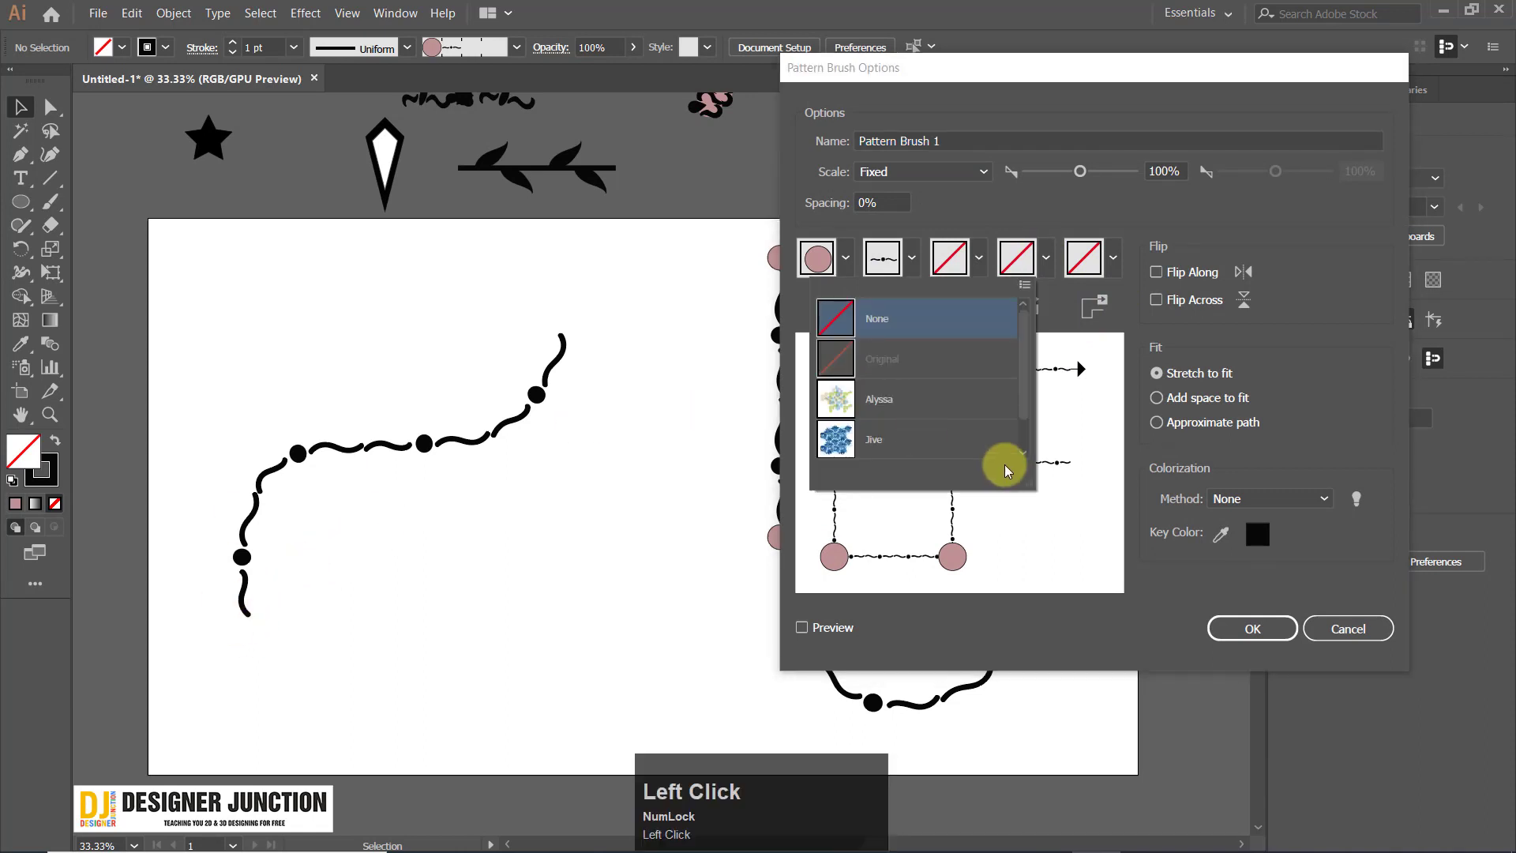
scroll(892, 407, "down", 1)
left_click(889, 407)
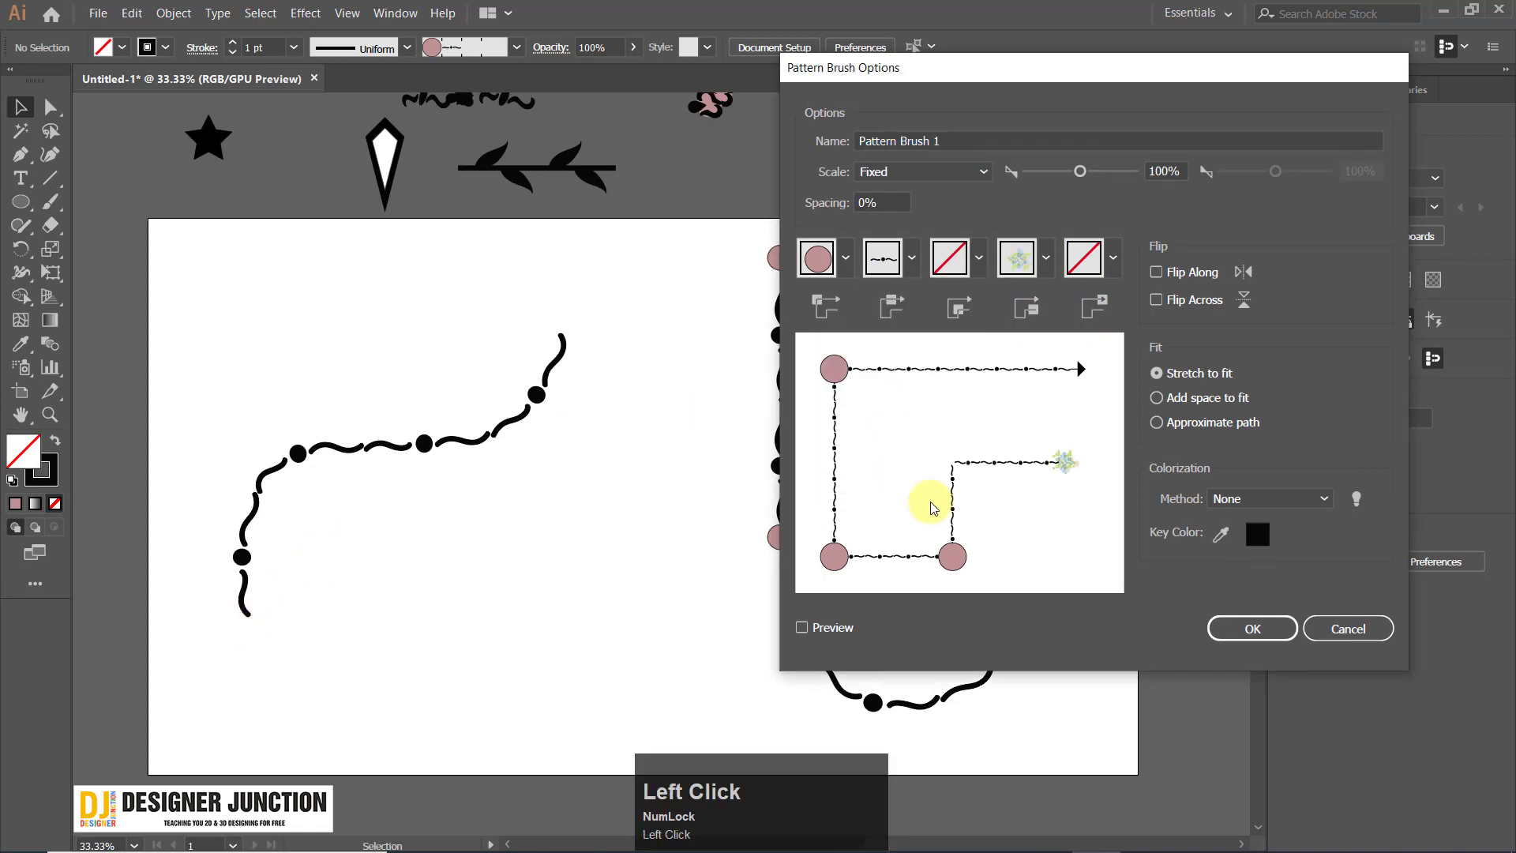
left_click(1233, 629)
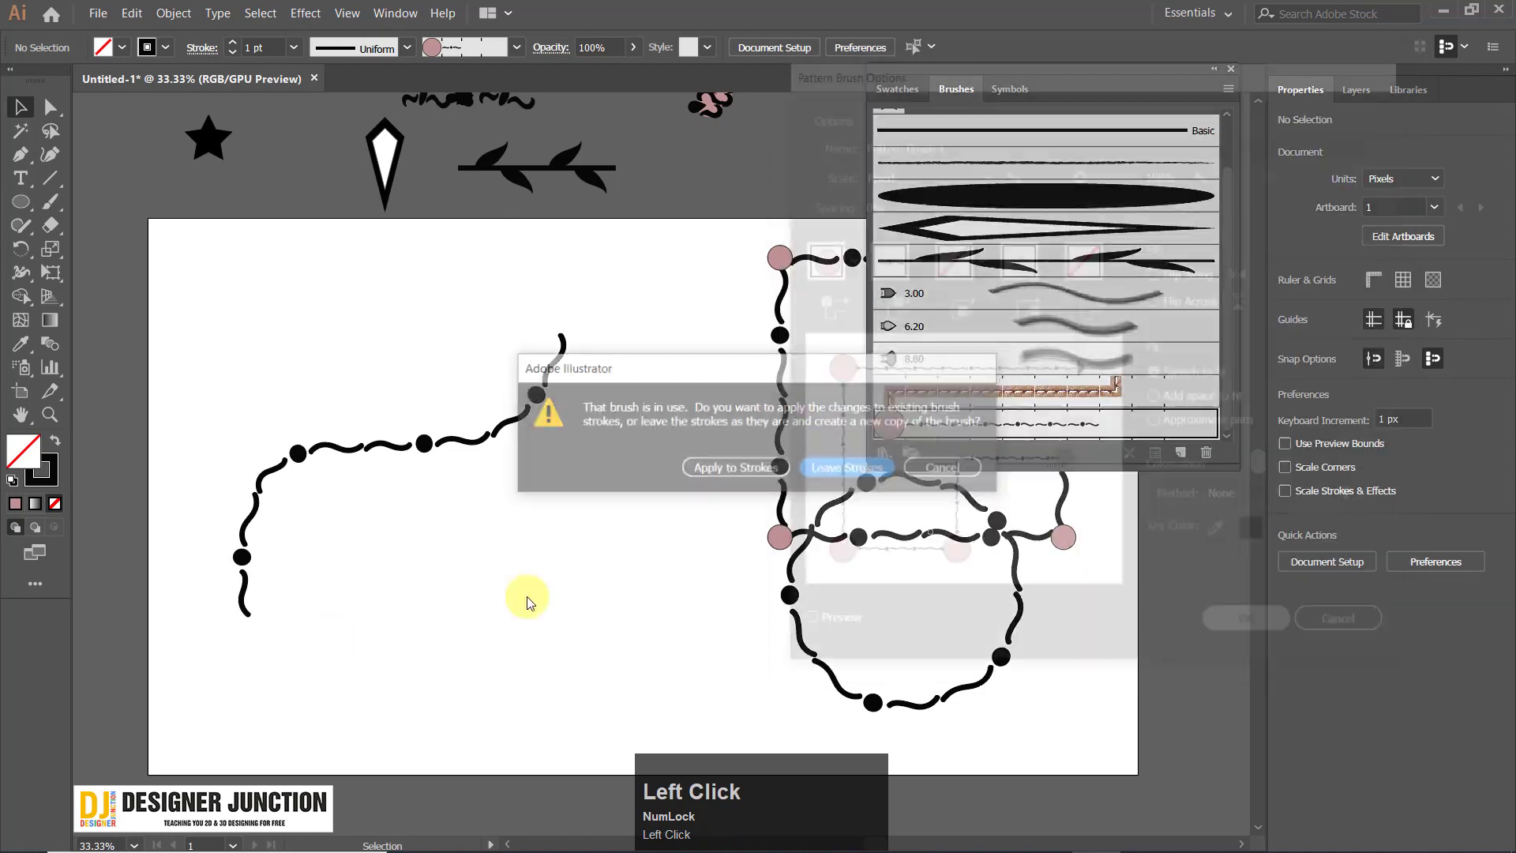
left_click(705, 468)
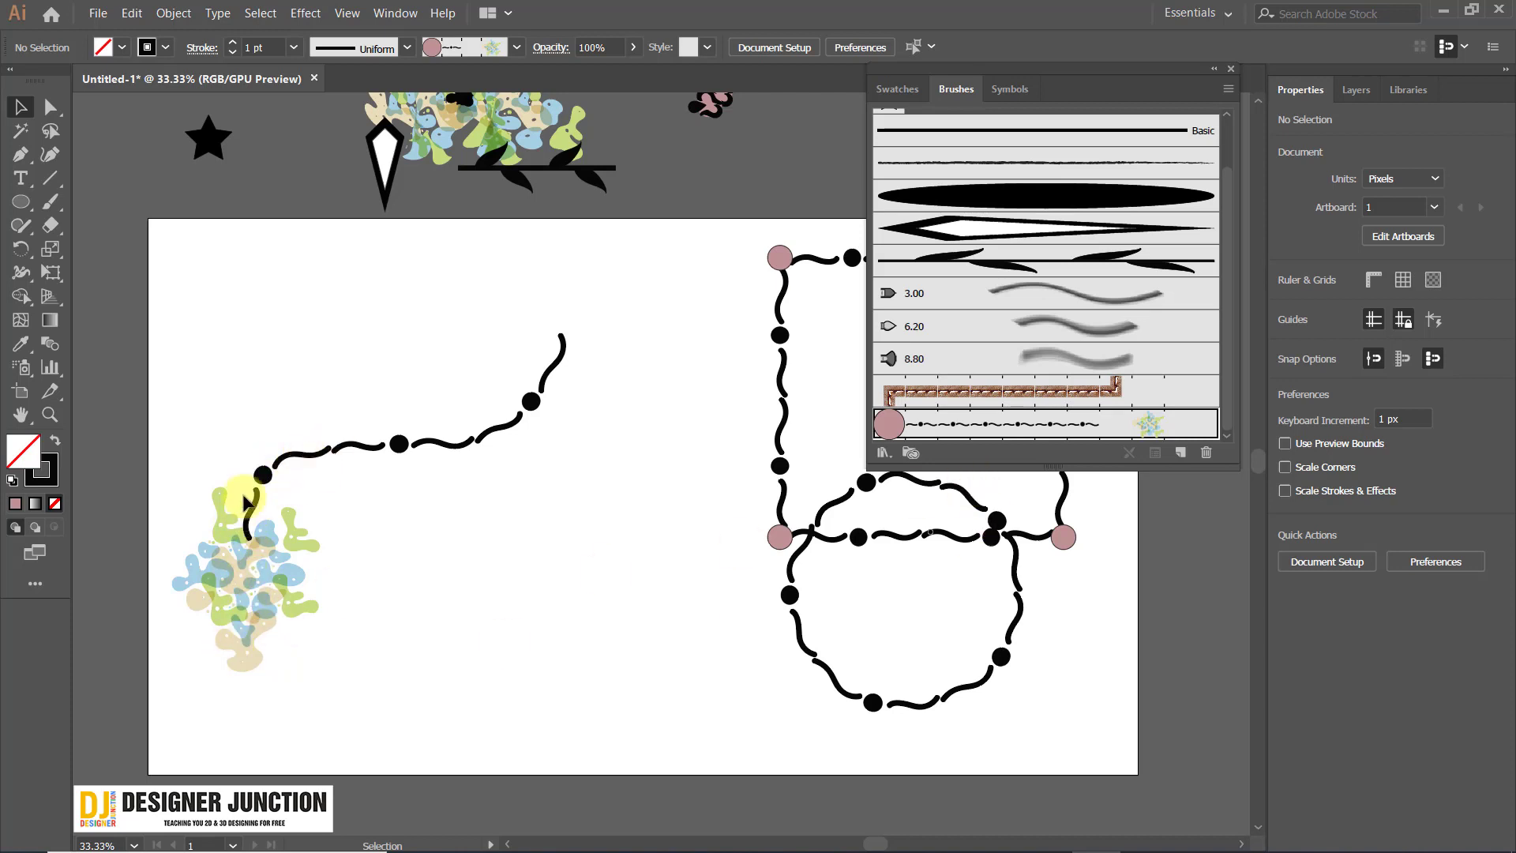
Change the start tile of Pattern Brush 1 to New Pattern Swatch 1 and apply it to the existing strokes.
double_click(1007, 427)
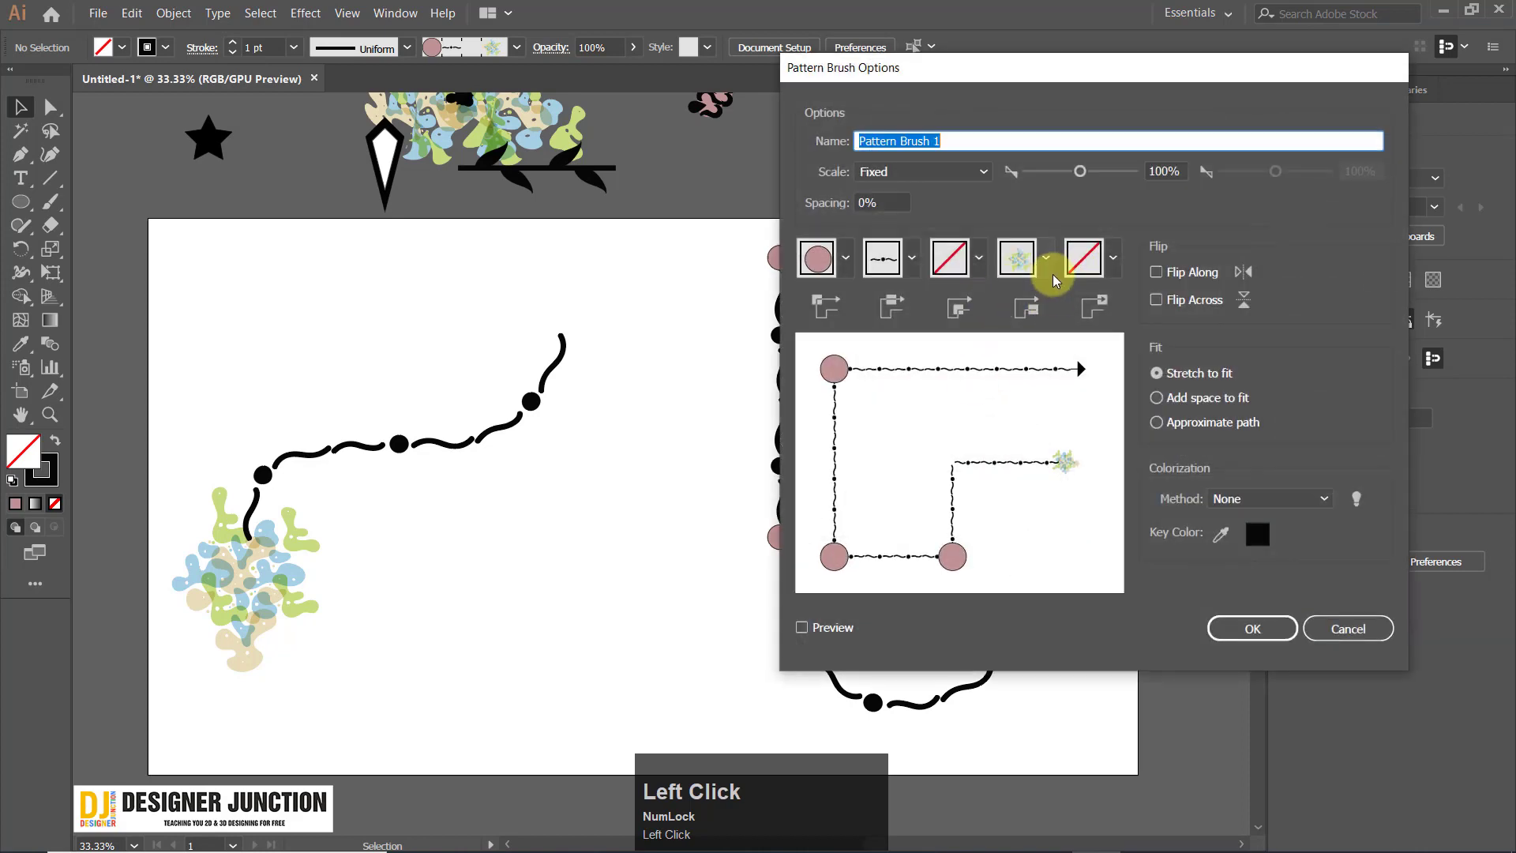
left_click(978, 257)
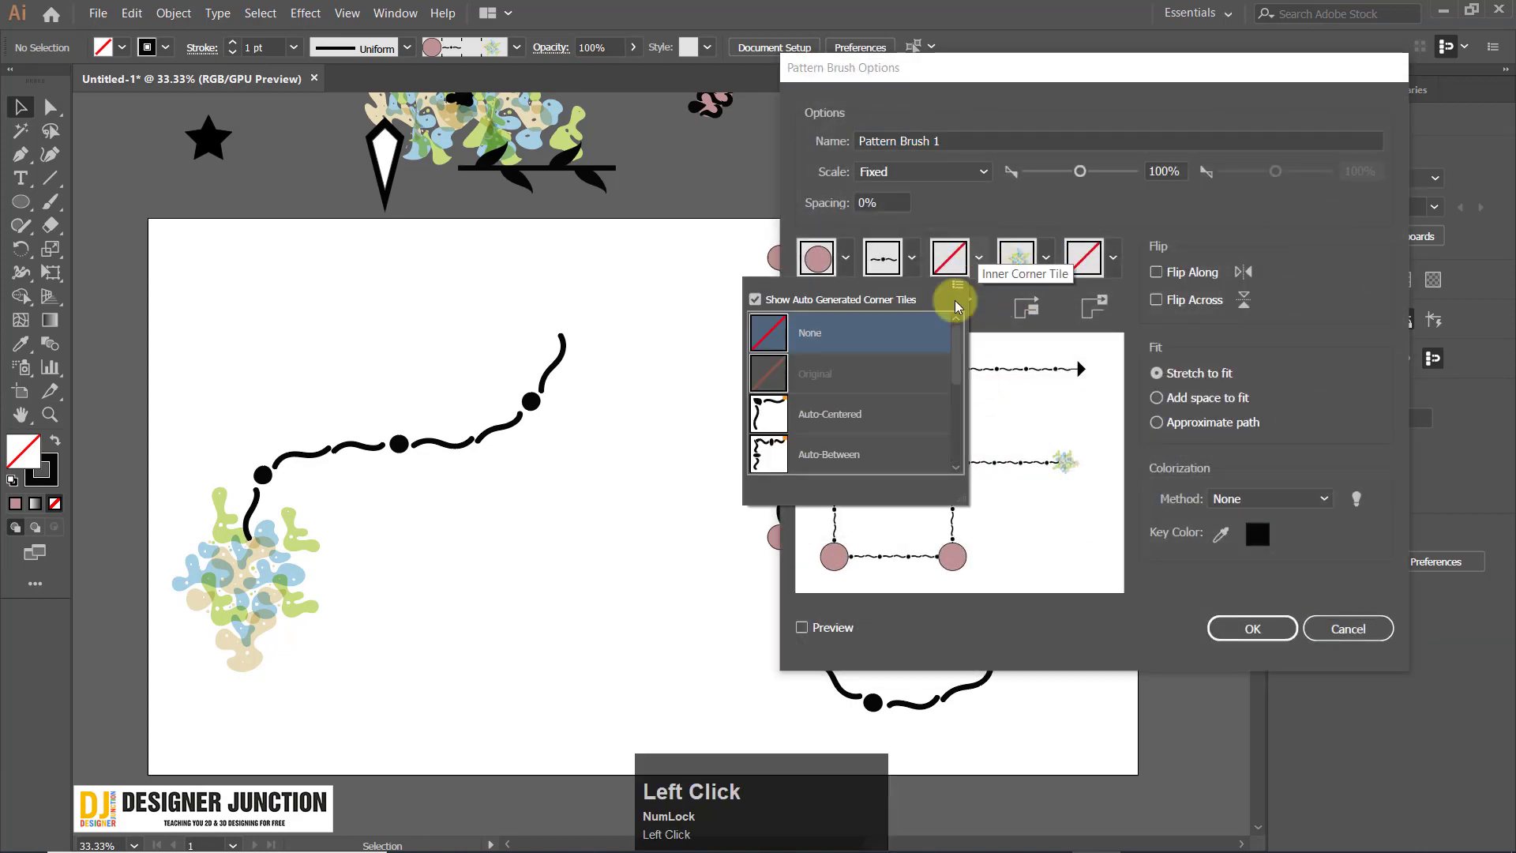
scroll(821, 444, "down", 1)
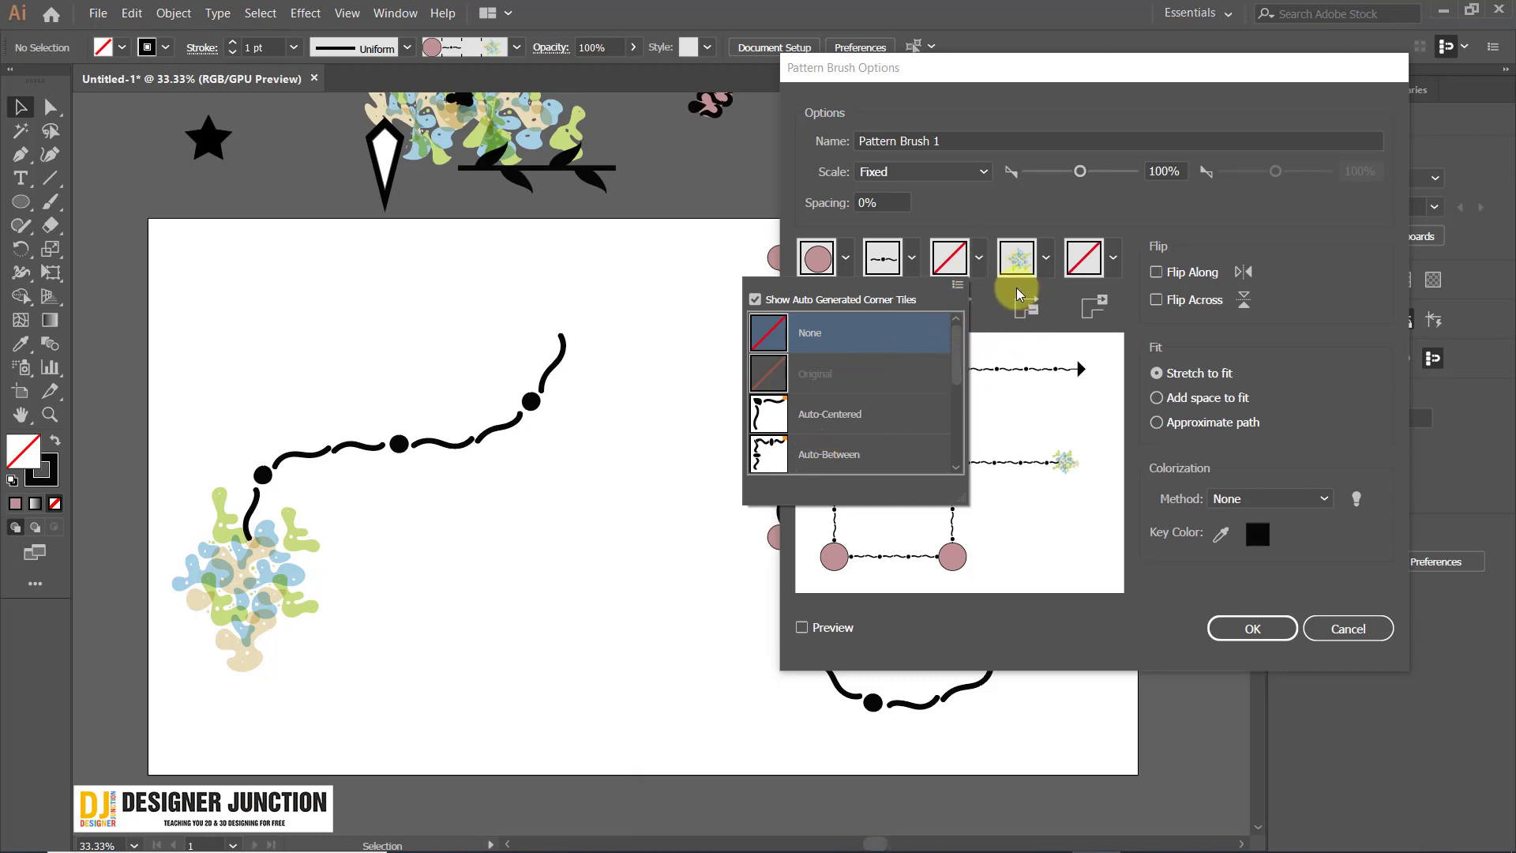
left_click(1033, 261)
left_click(1046, 262)
scroll(905, 431, "down", 1)
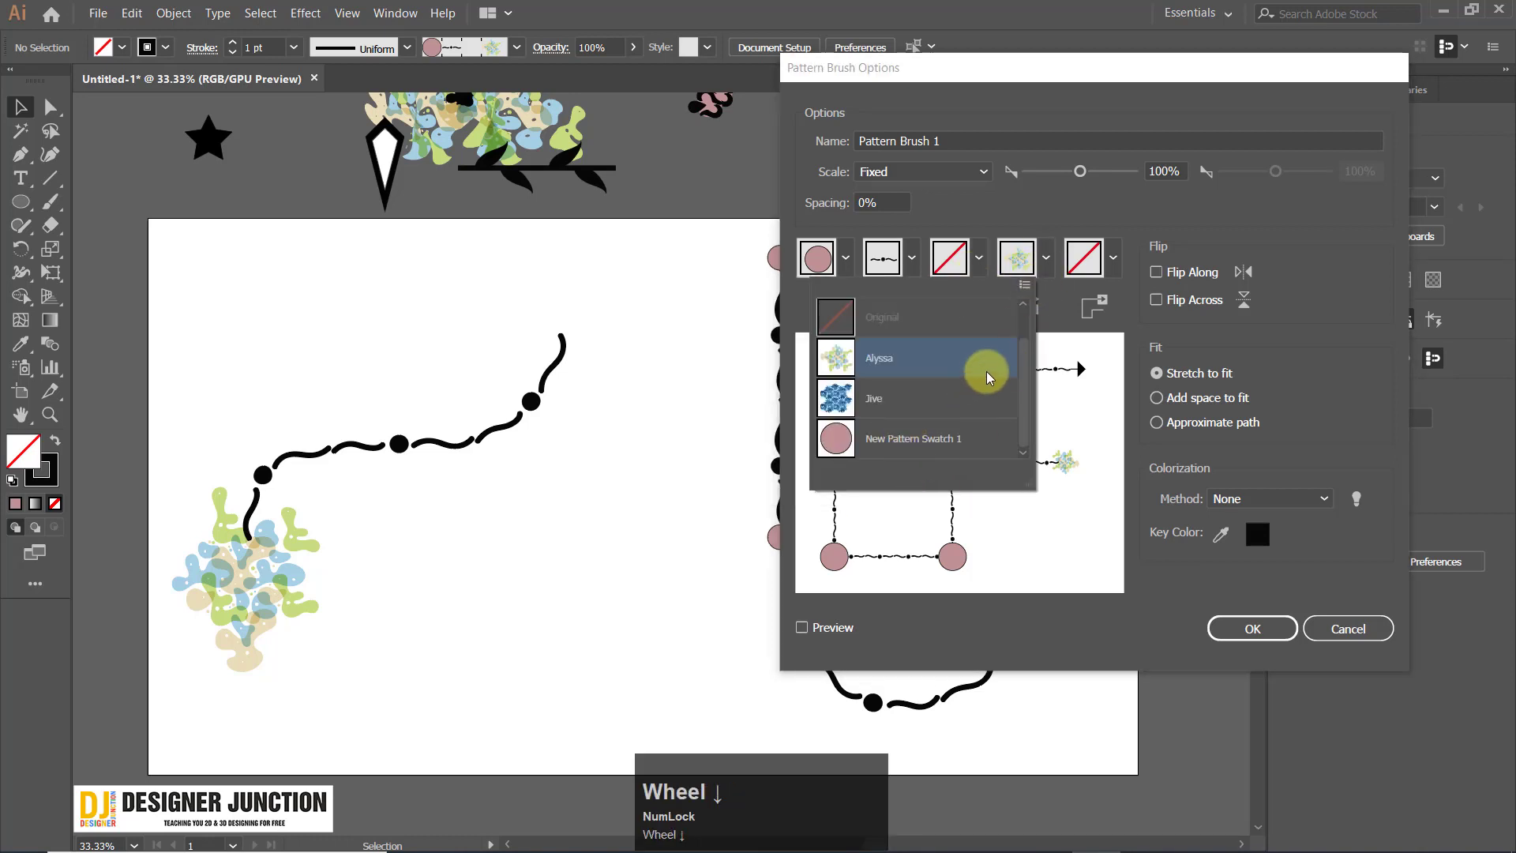
left_click(900, 437)
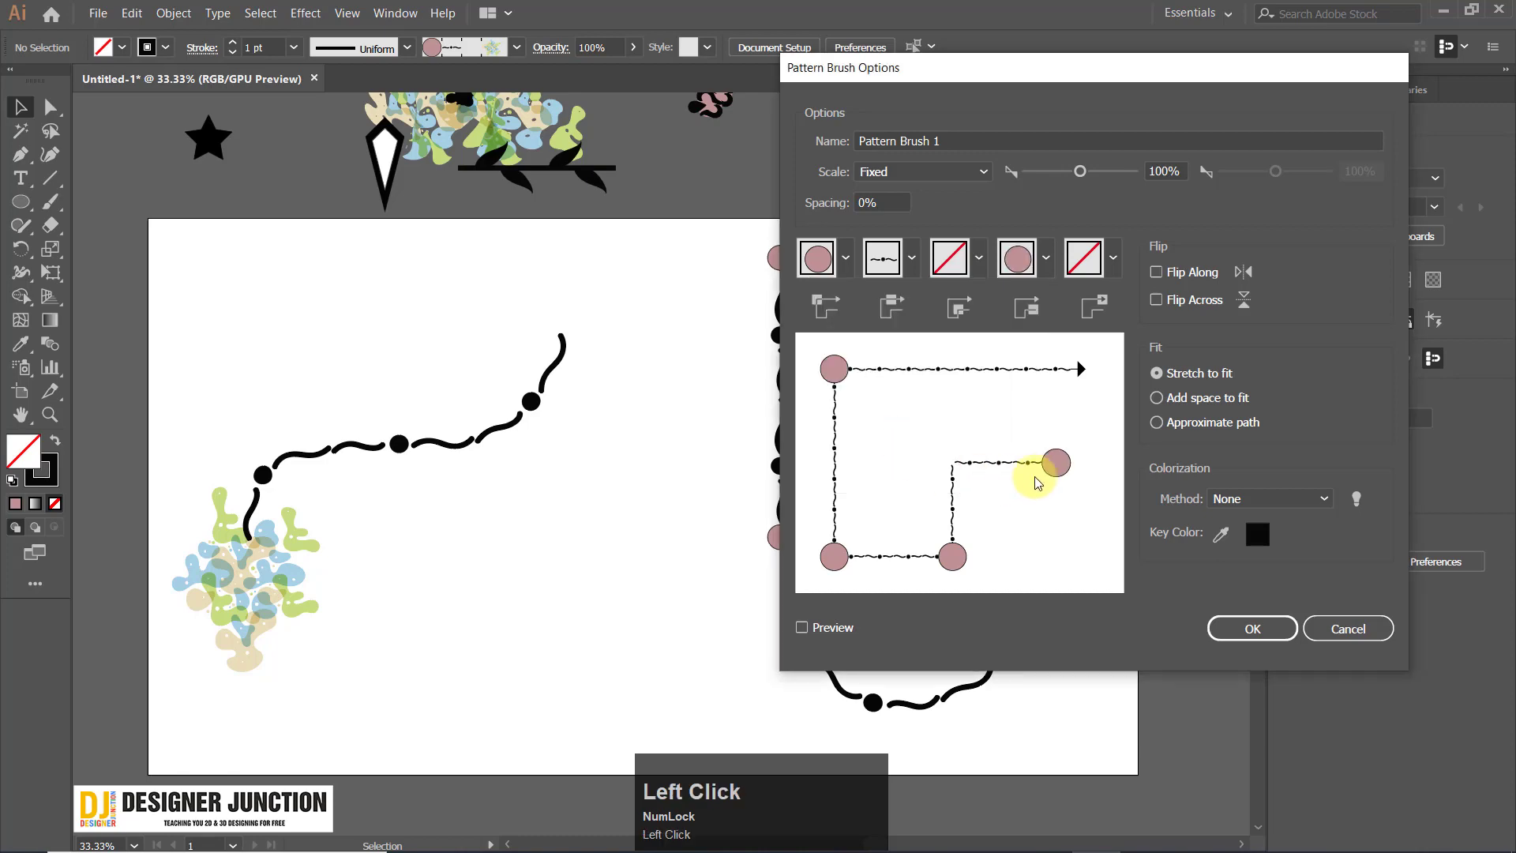
left_click(1257, 630)
left_click(767, 467)
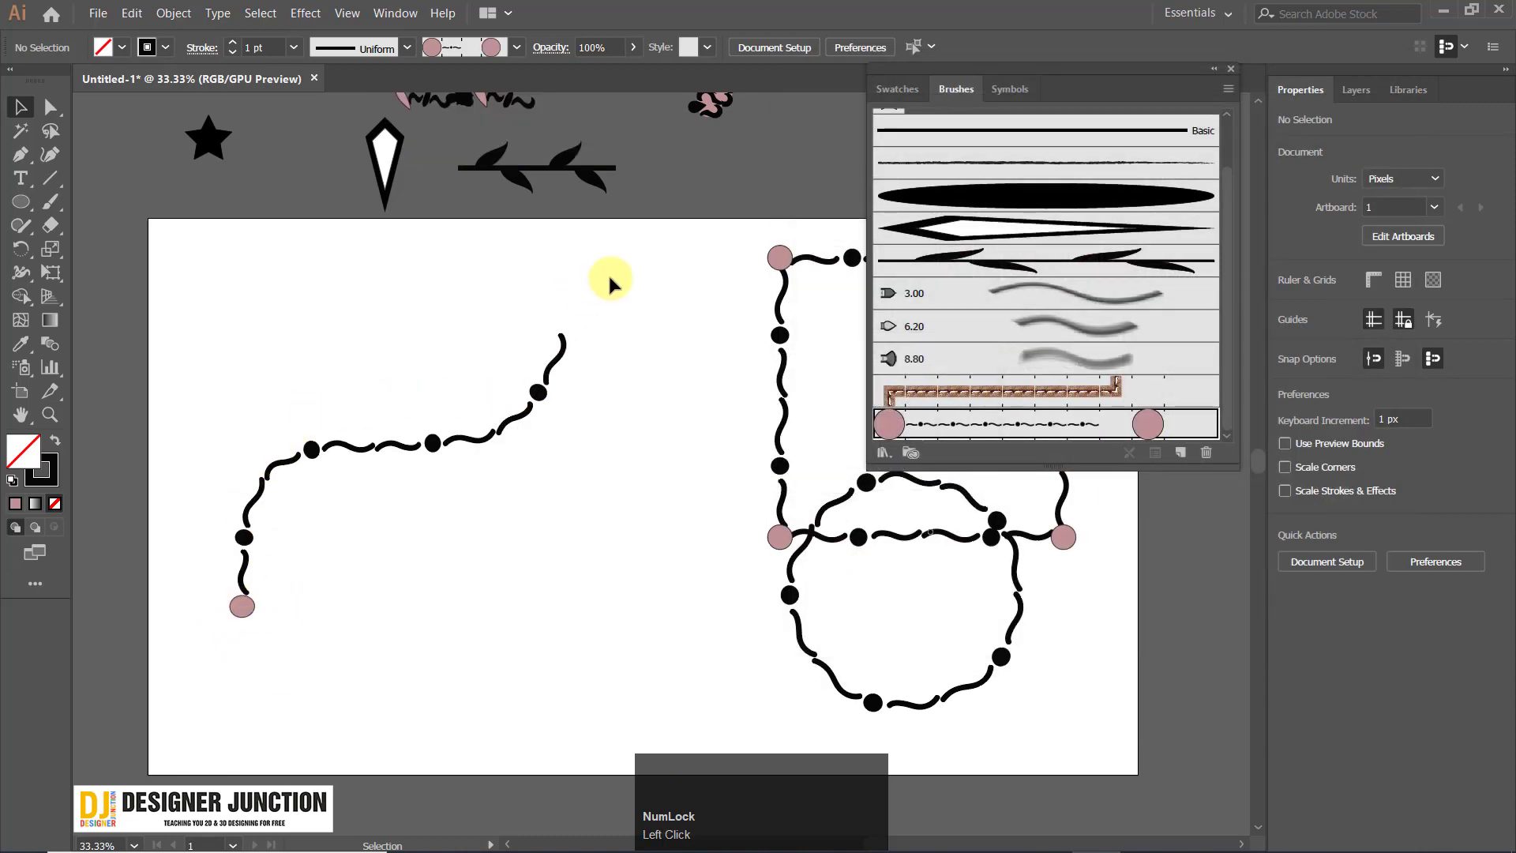
Try New Pattern Swatch 1 as the inner corner tile of Pattern Brush 1, switch it to Alyssa, and apply it to the existing strokes.
double_click(1099, 424)
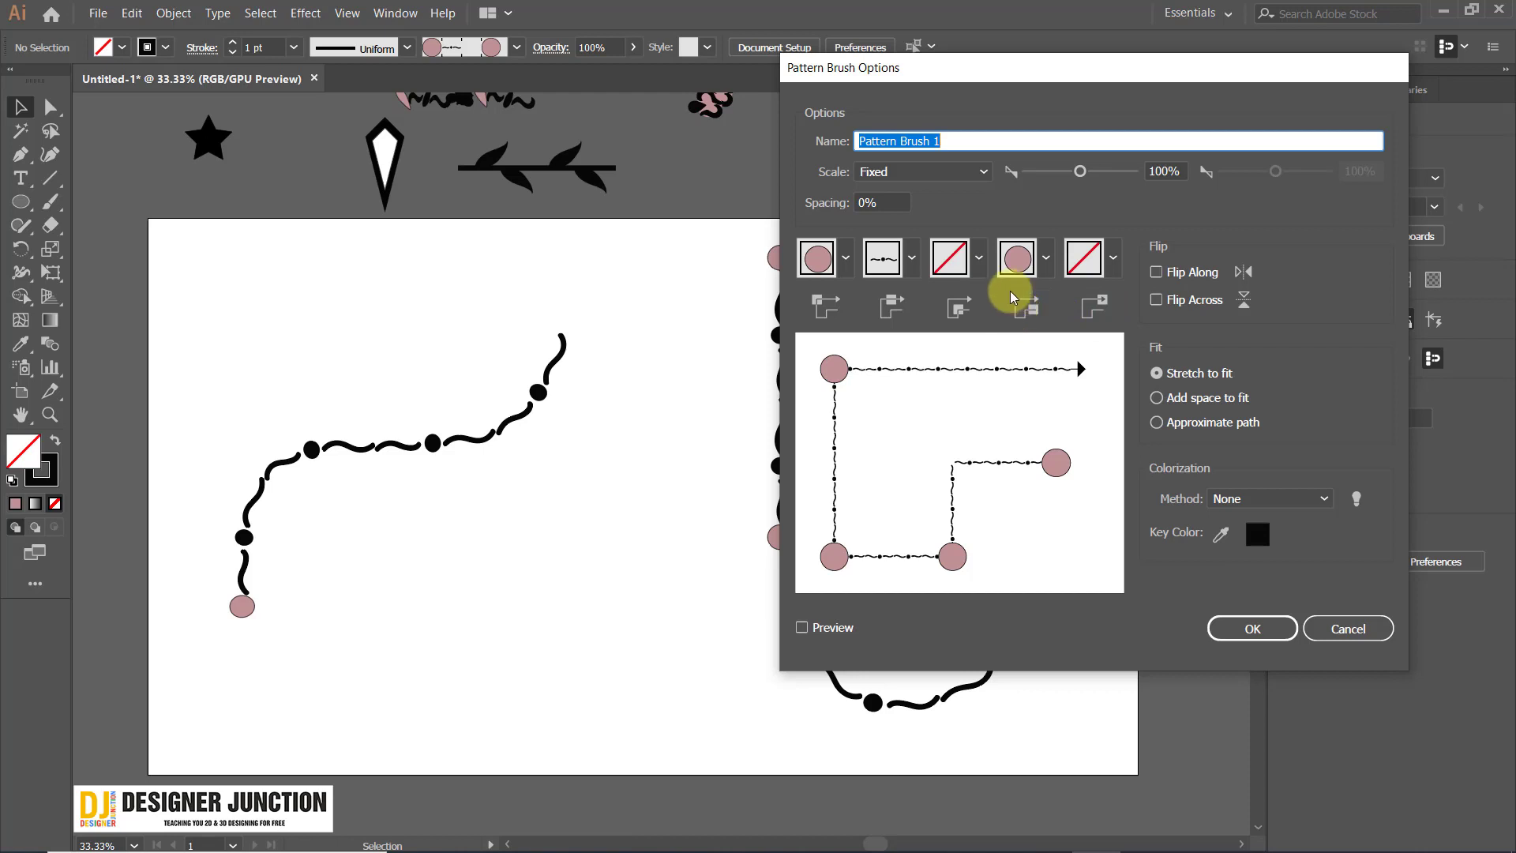
left_click(973, 259)
scroll(949, 375, "down", 1)
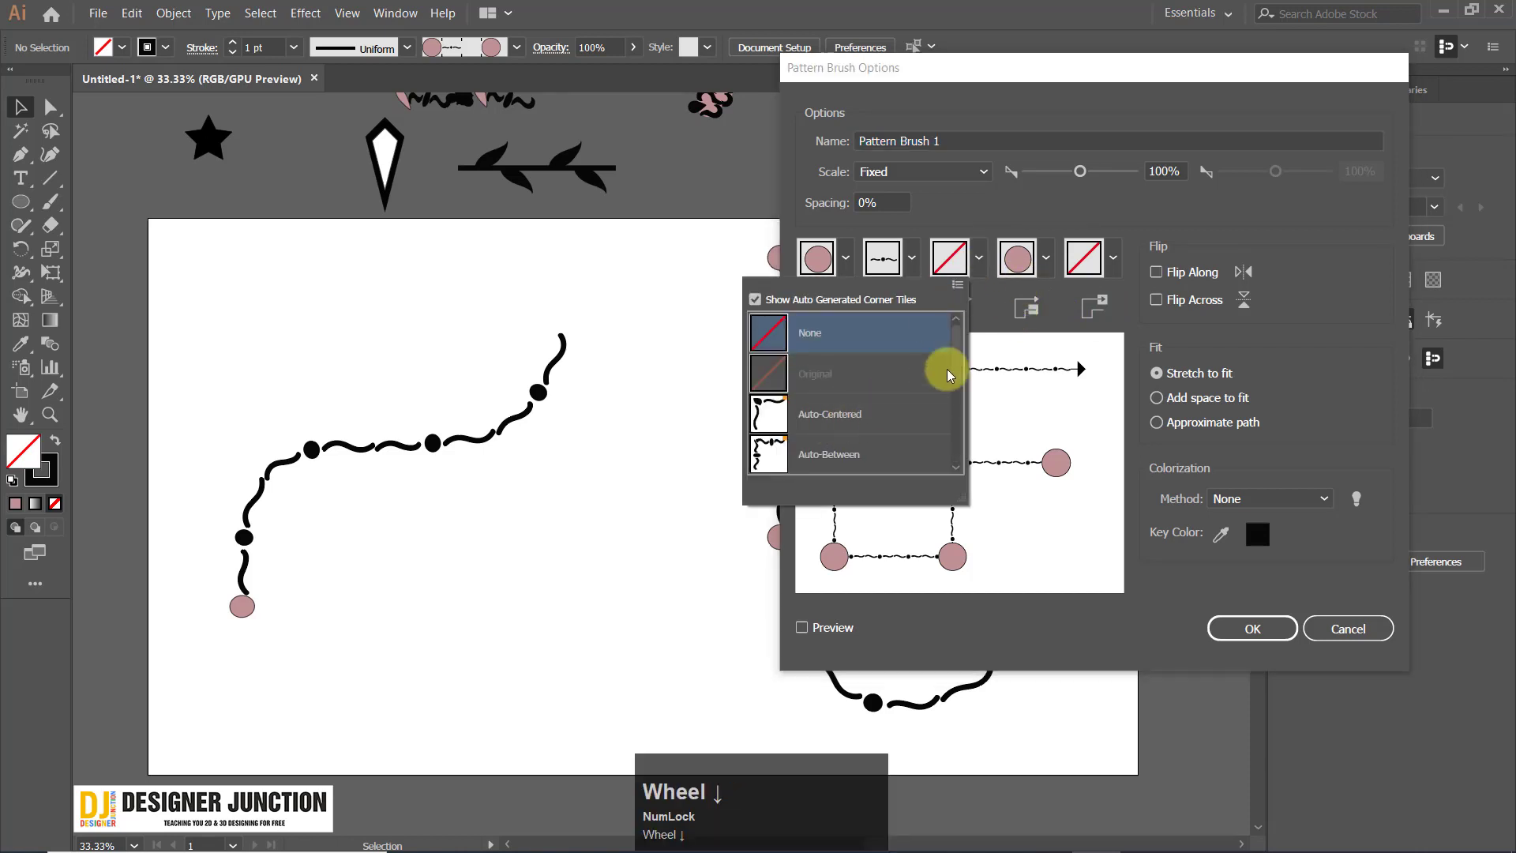
left_click_drag(958, 363, 961, 486)
left_click(829, 456)
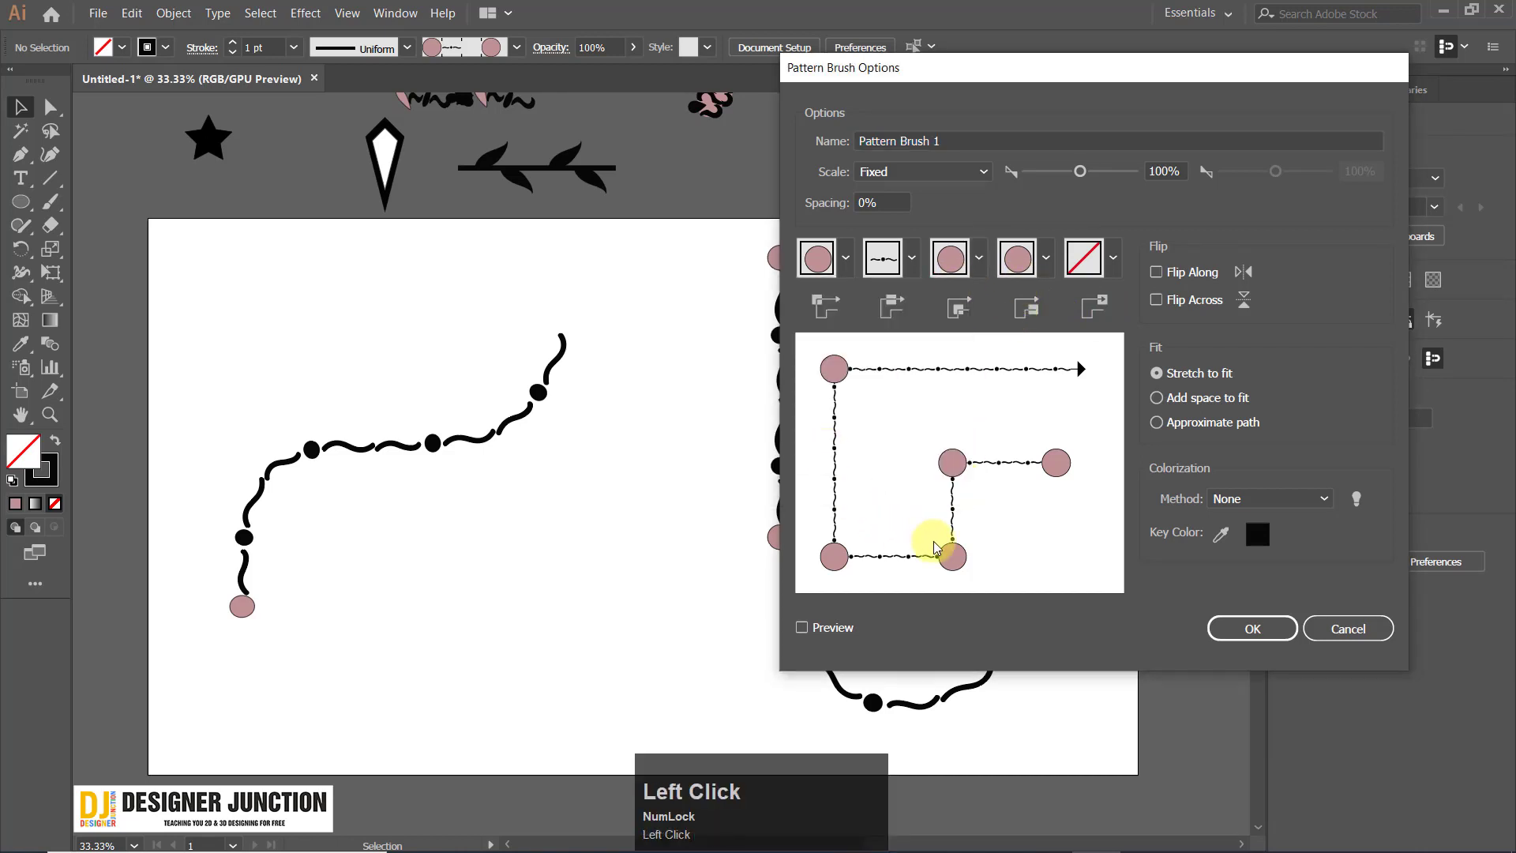
left_click(978, 265)
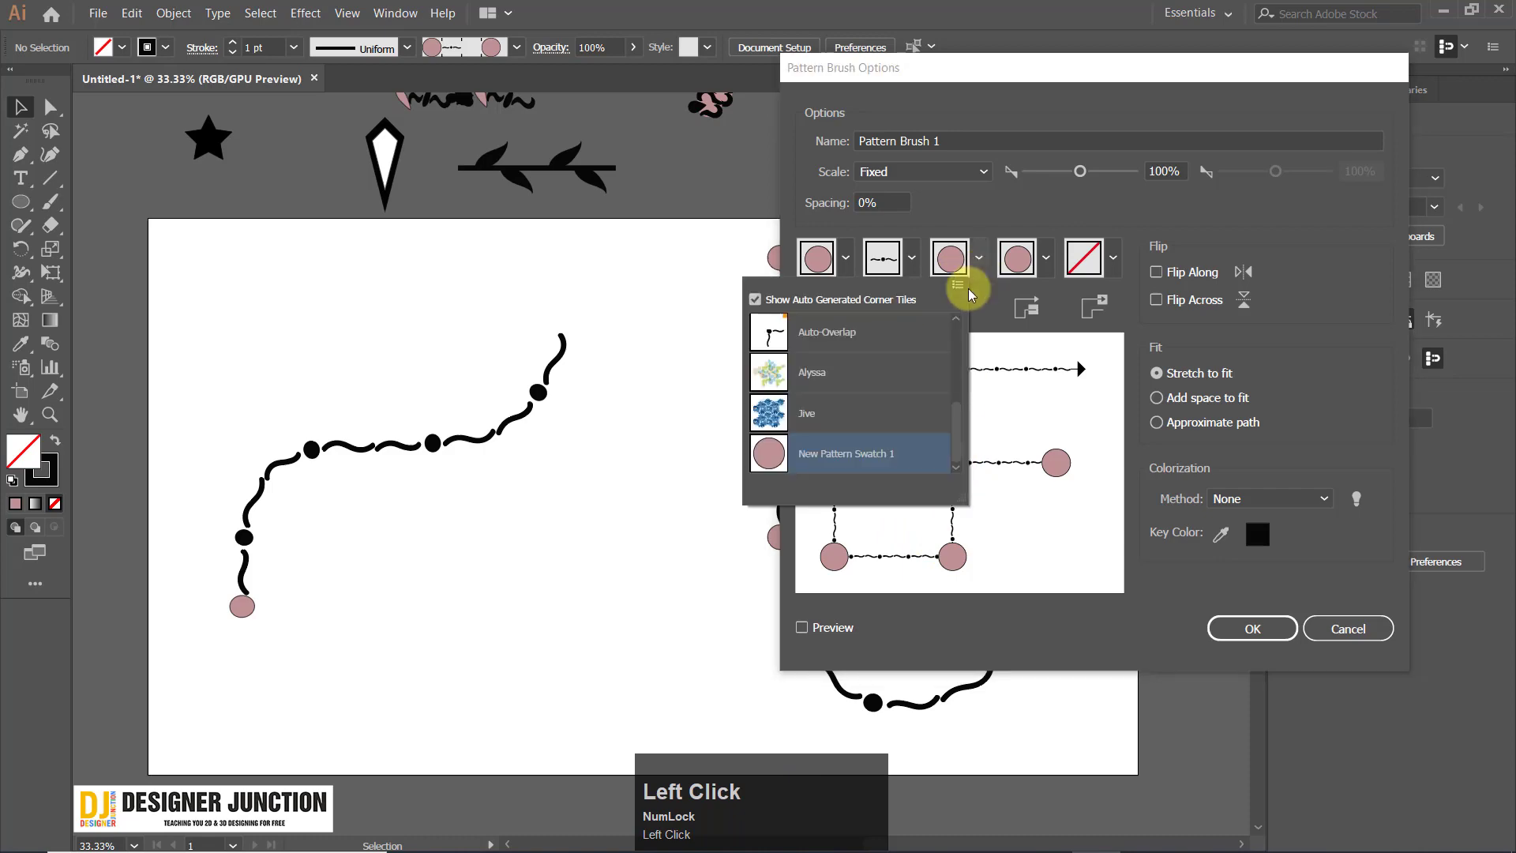
left_click(807, 374)
left_click(1219, 629)
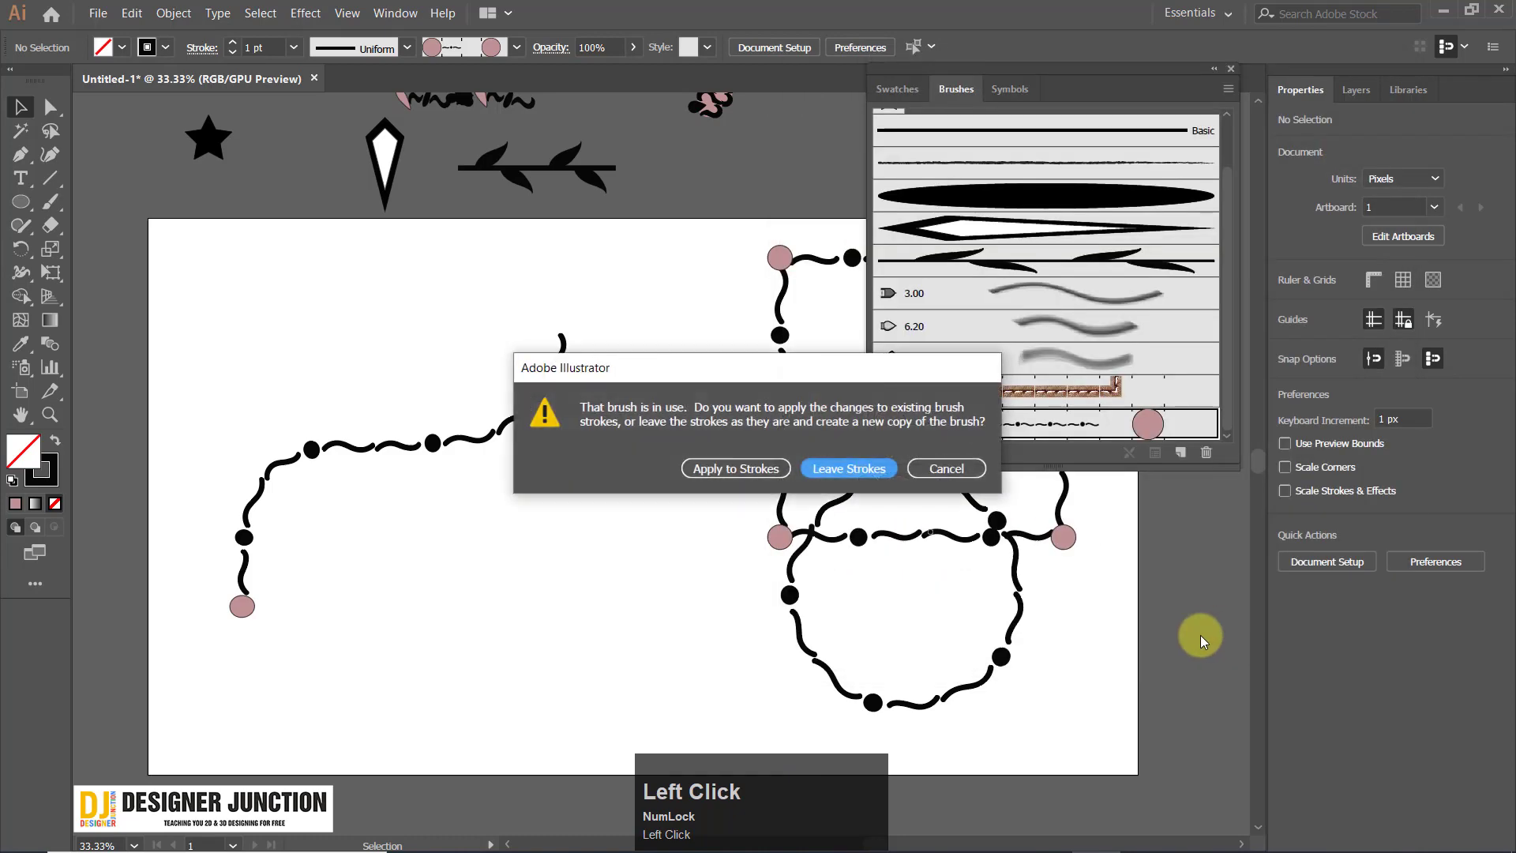
left_click(712, 469)
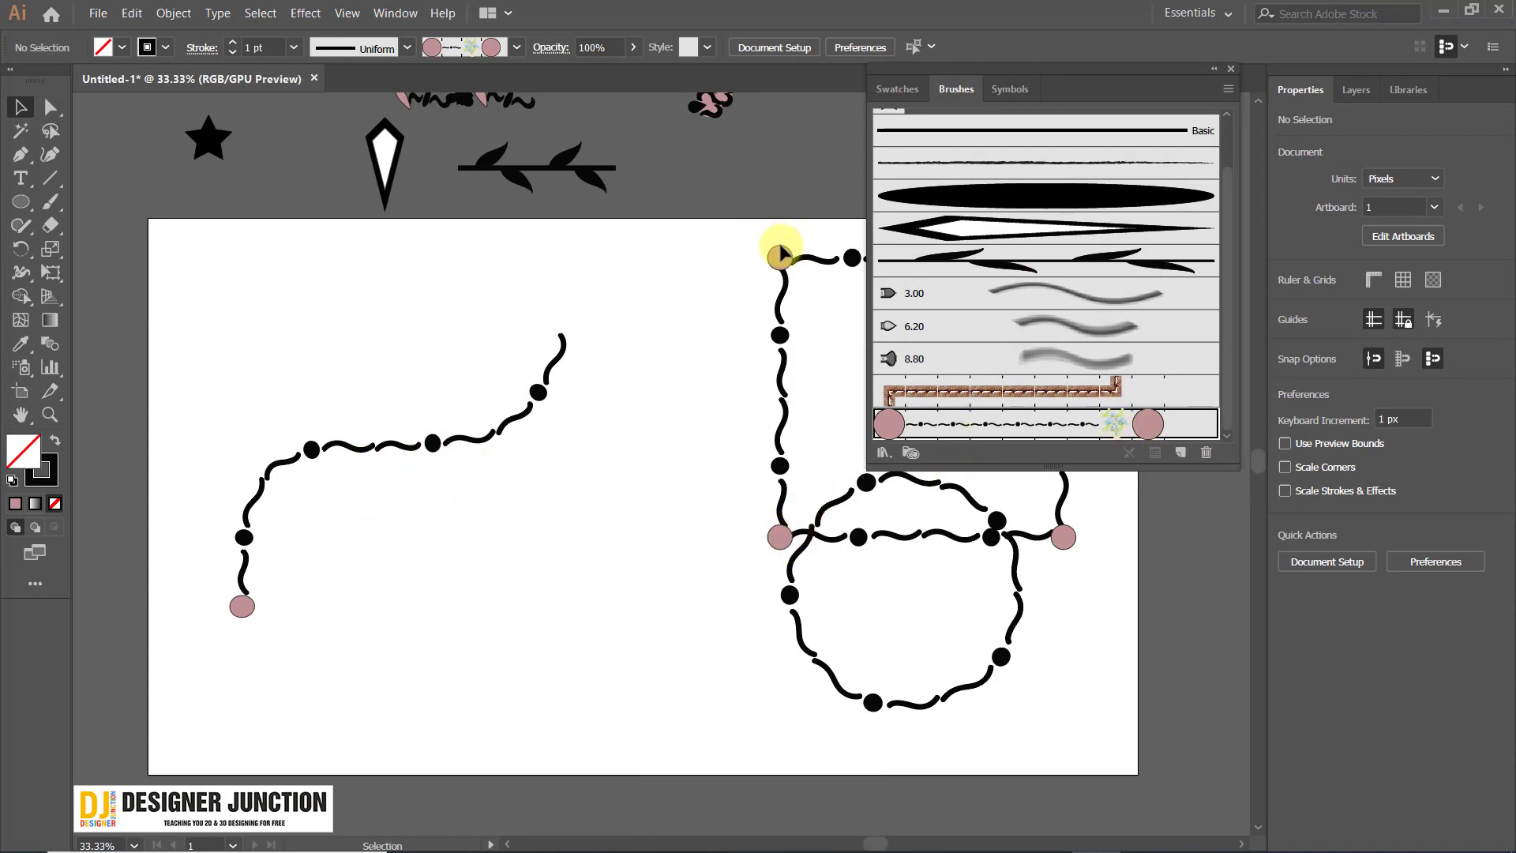
Set the inner corner tile of Pattern Brush 1 to Jive, and review the side tile choices while keeping Original.
double_click(1108, 426)
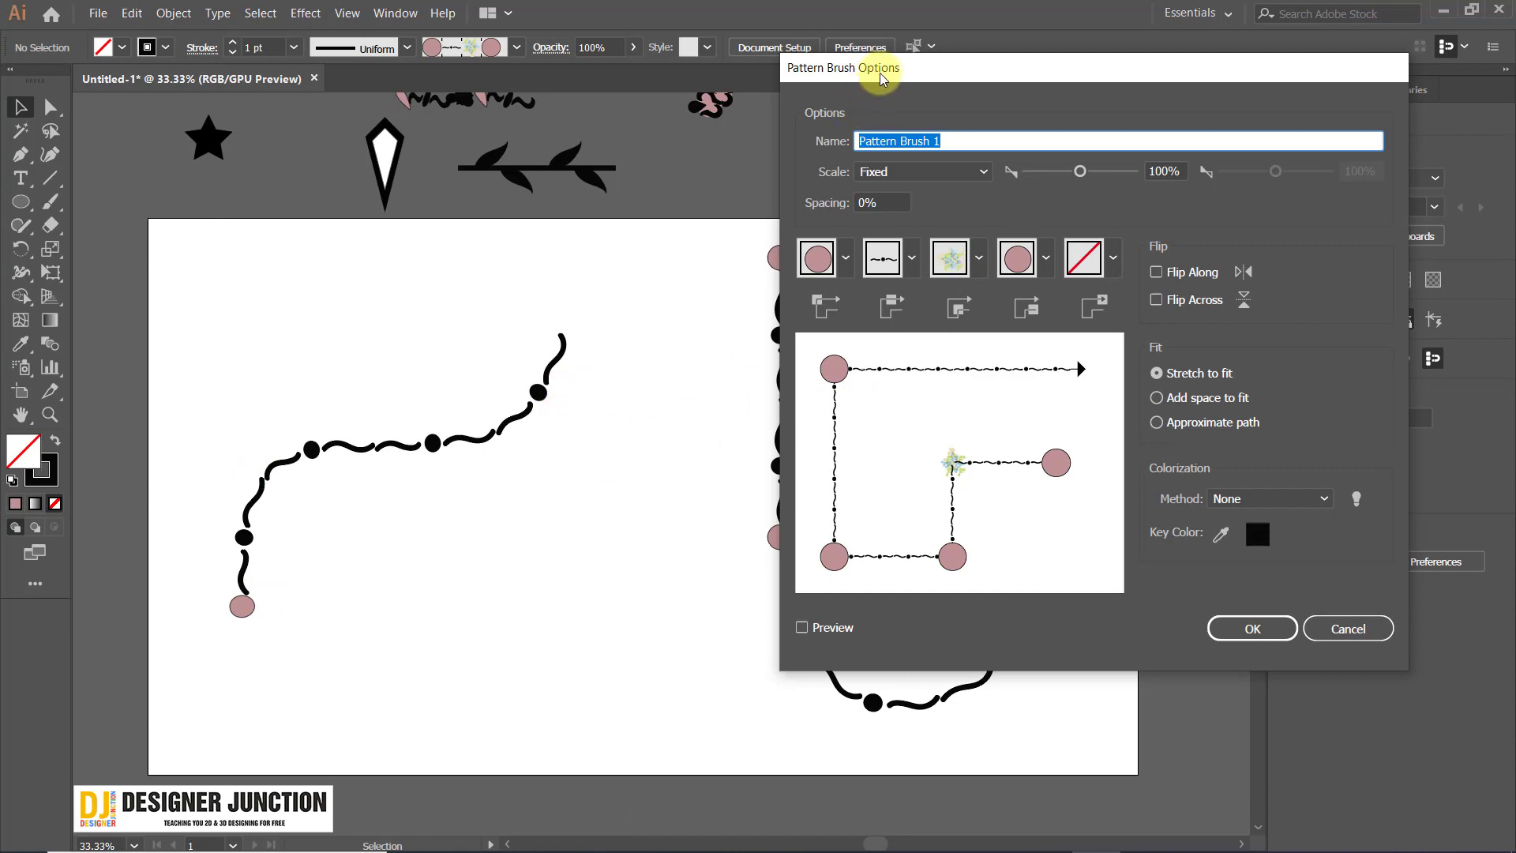
mouse_move(880, 75)
left_mouse_down()
mouse_move(231, 128)
mouse_move(233, 91)
mouse_move(845, 74)
left_mouse_up()
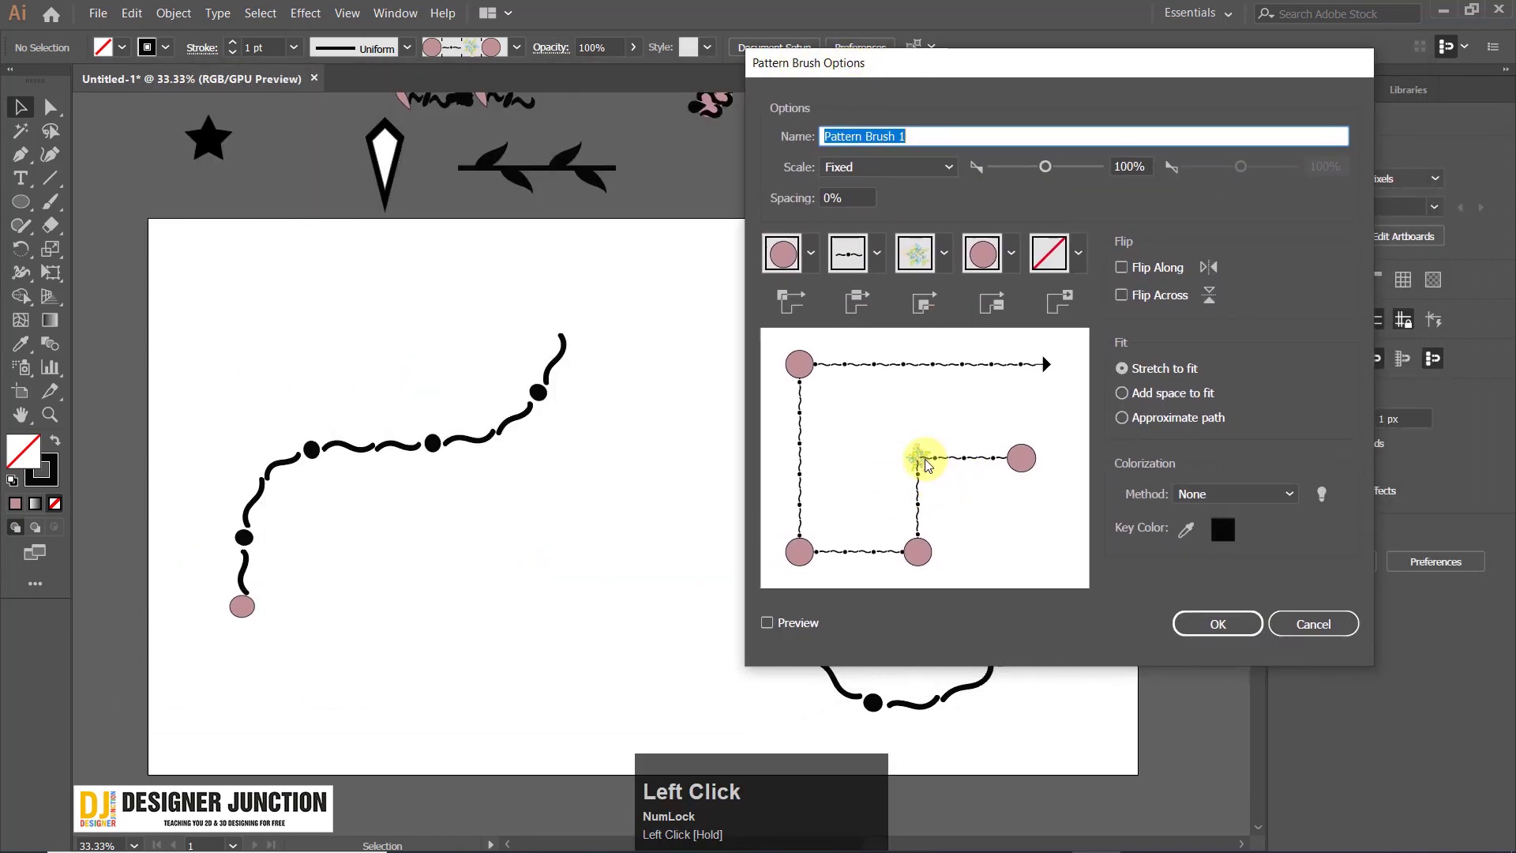
left_click(907, 308)
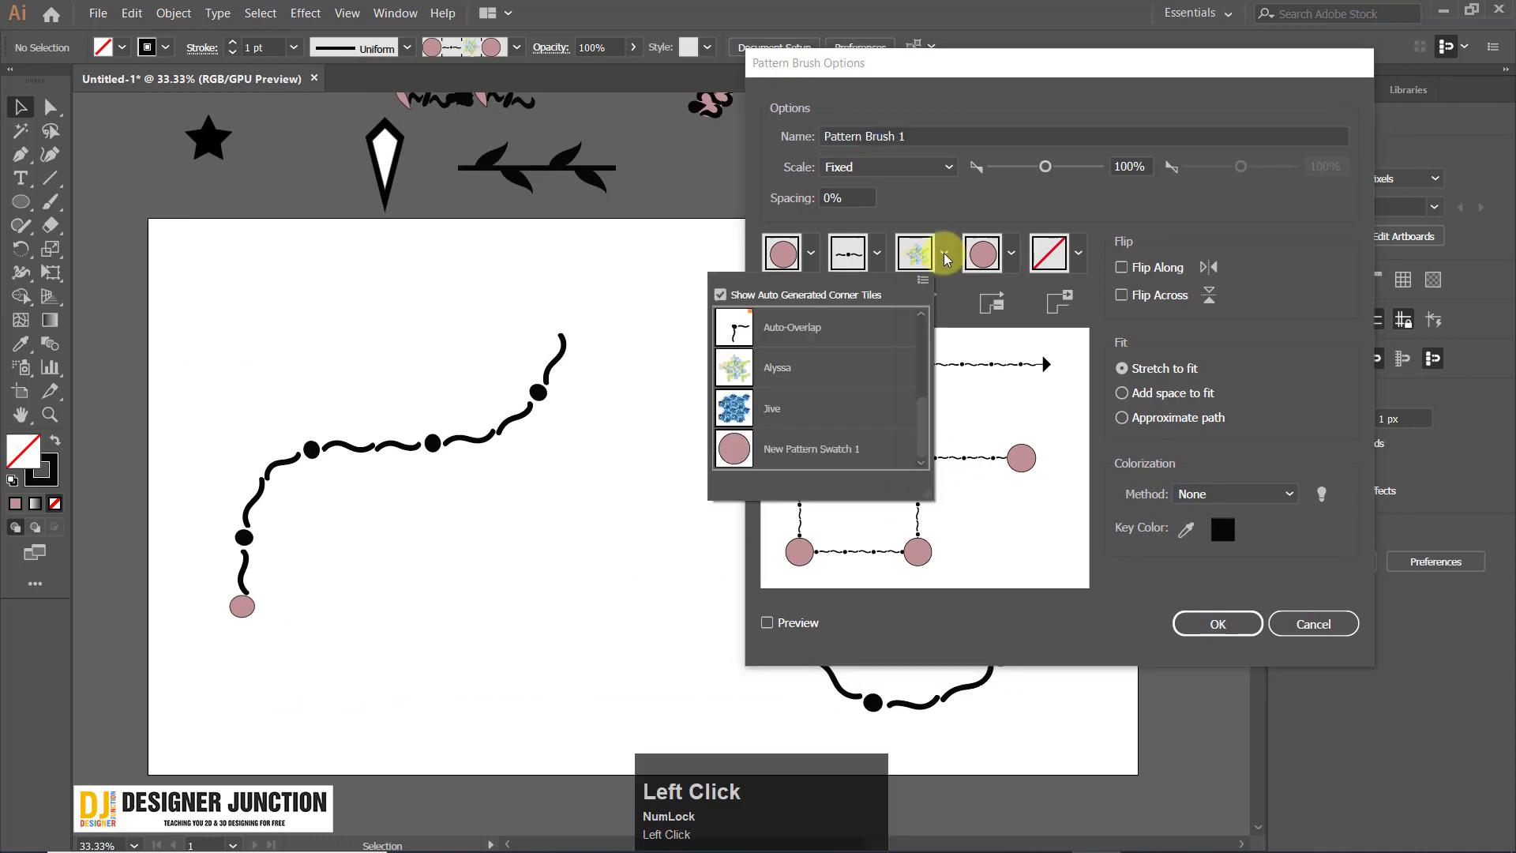
left_click(788, 410)
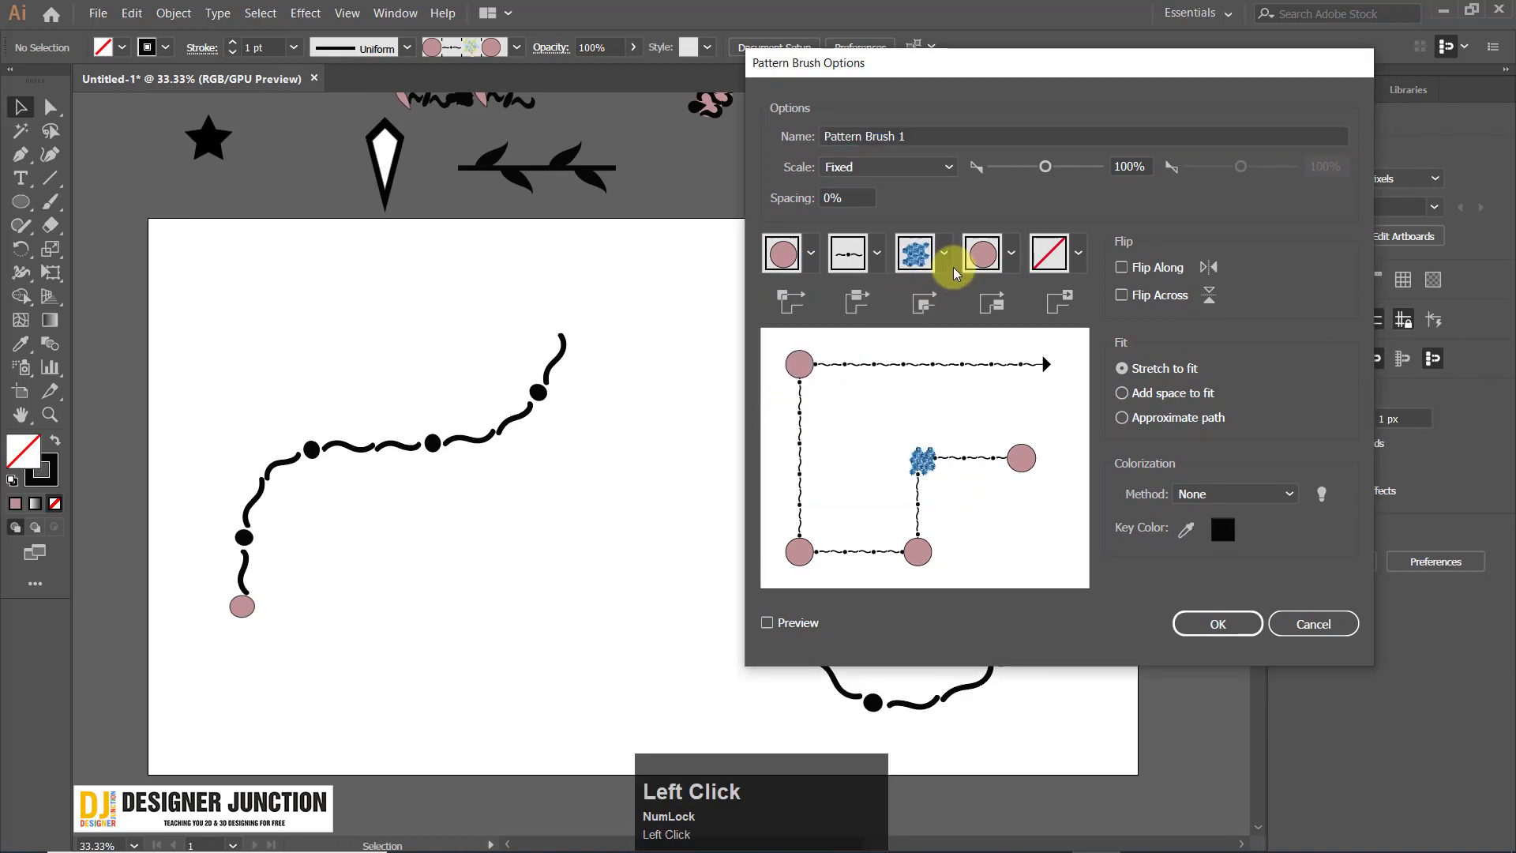
left_click(848, 259)
left_click(662, 316)
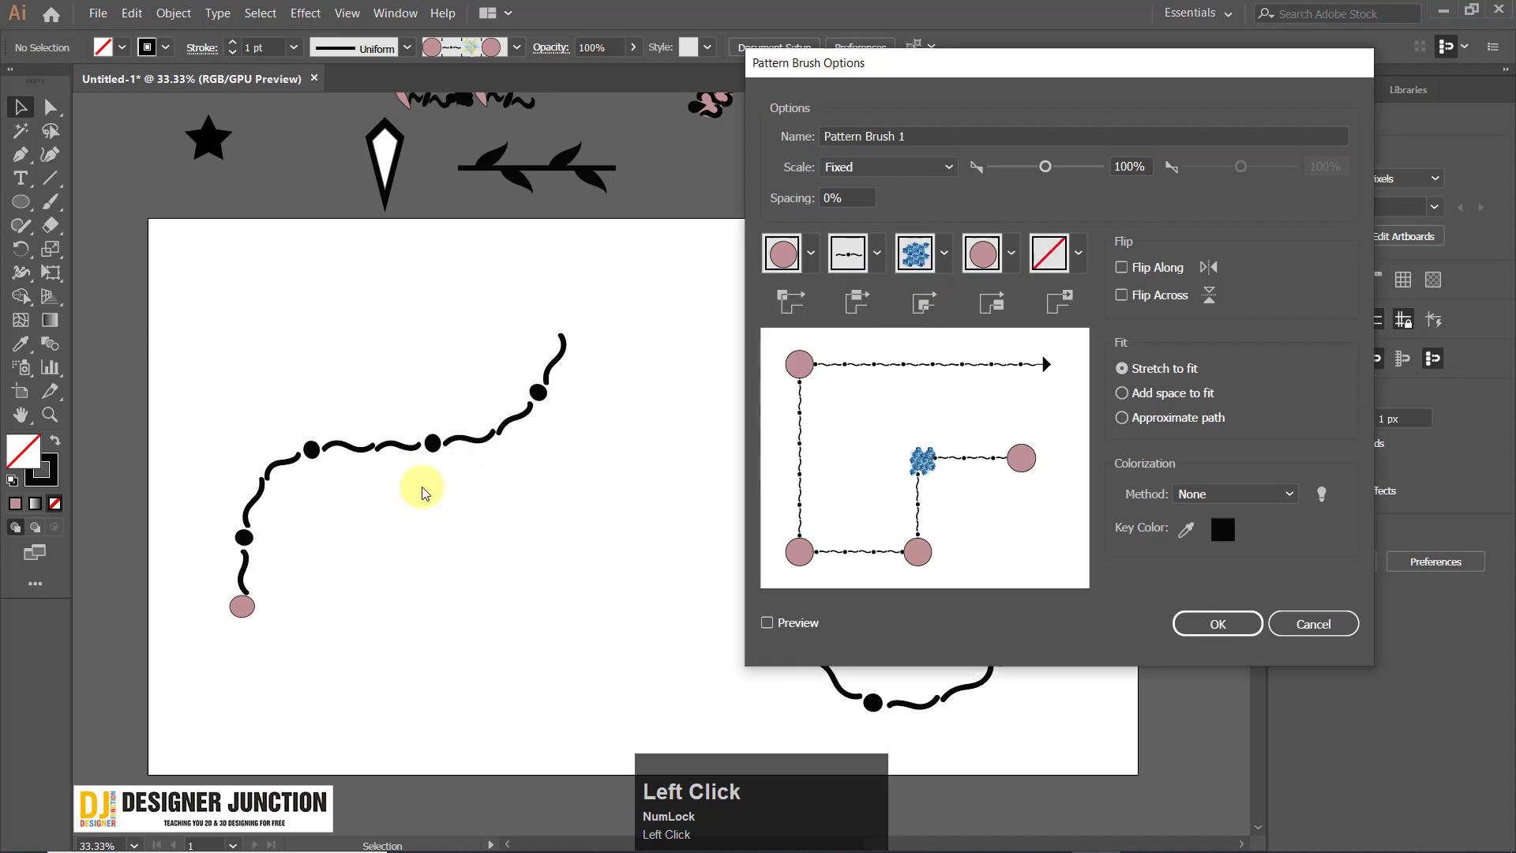
left_click(876, 254)
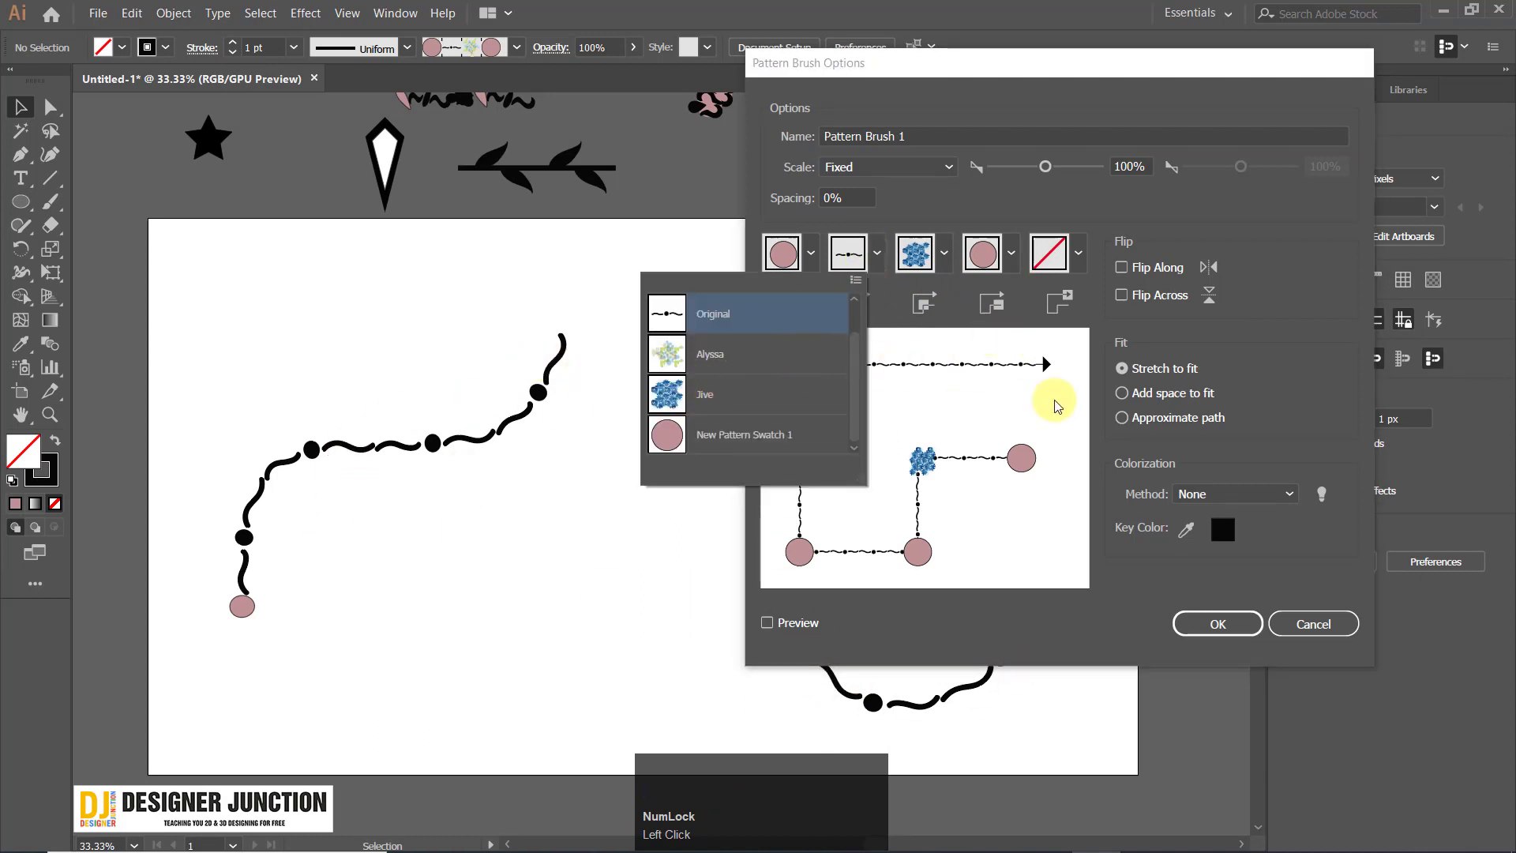
left_click(961, 303)
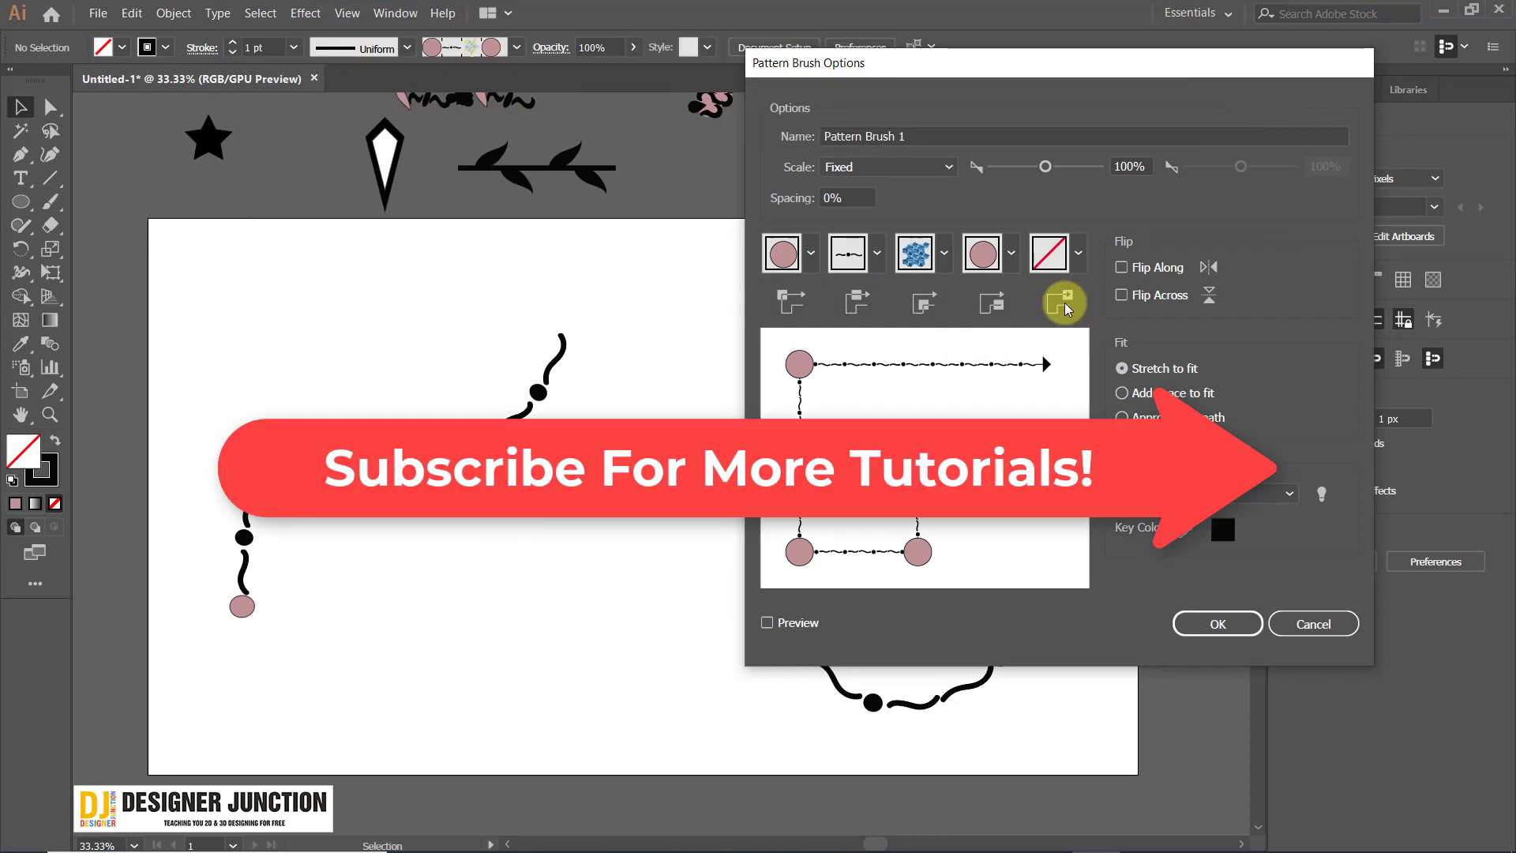
Set the end tile of Pattern Brush 1 to Alyssa and apply the brush changes to the existing strokes.
left_click(1078, 254)
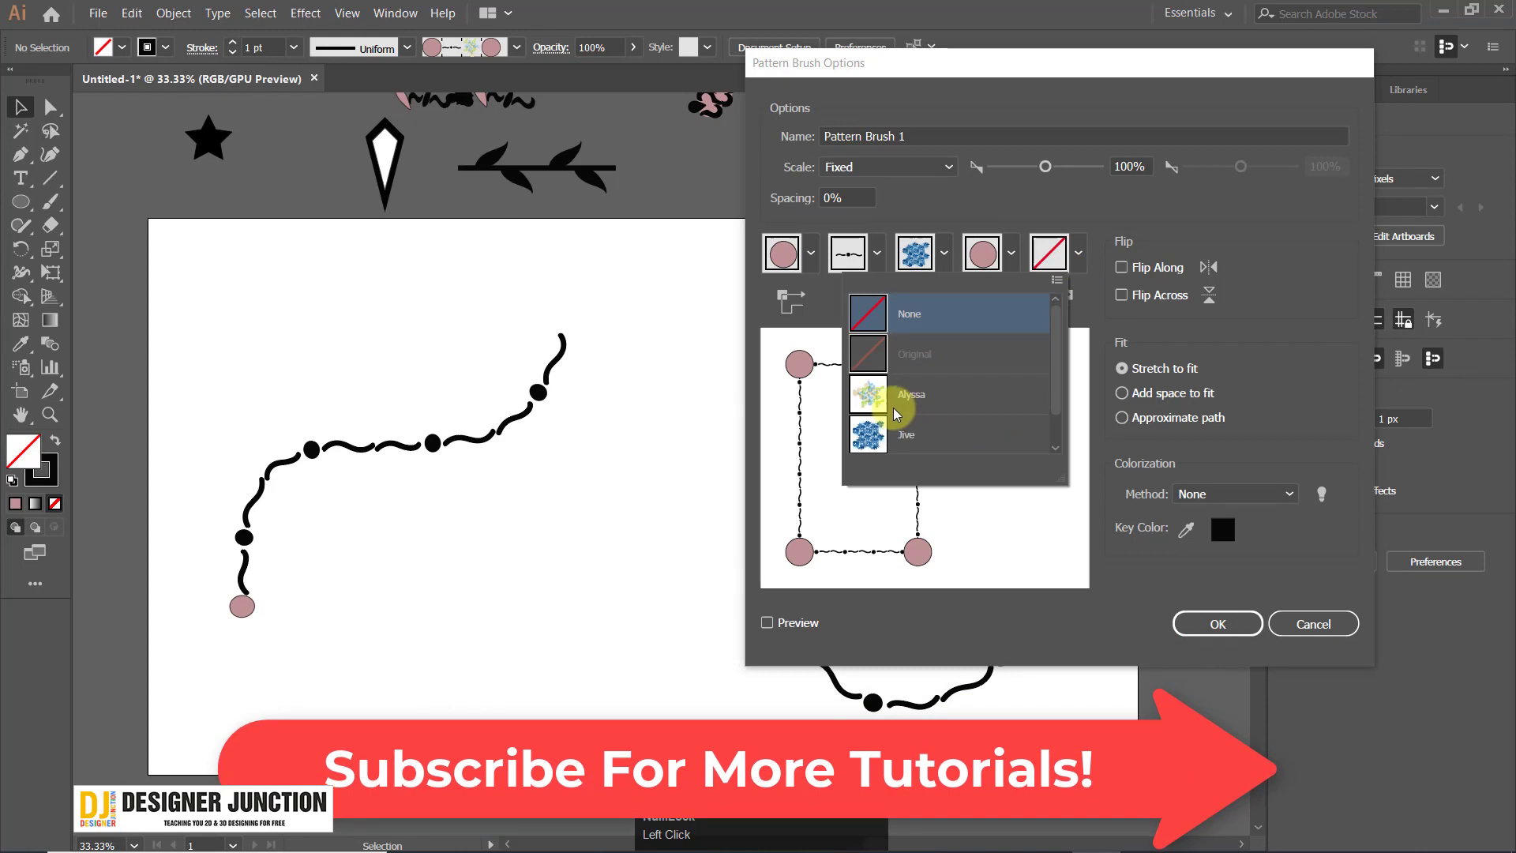
left_click(873, 394)
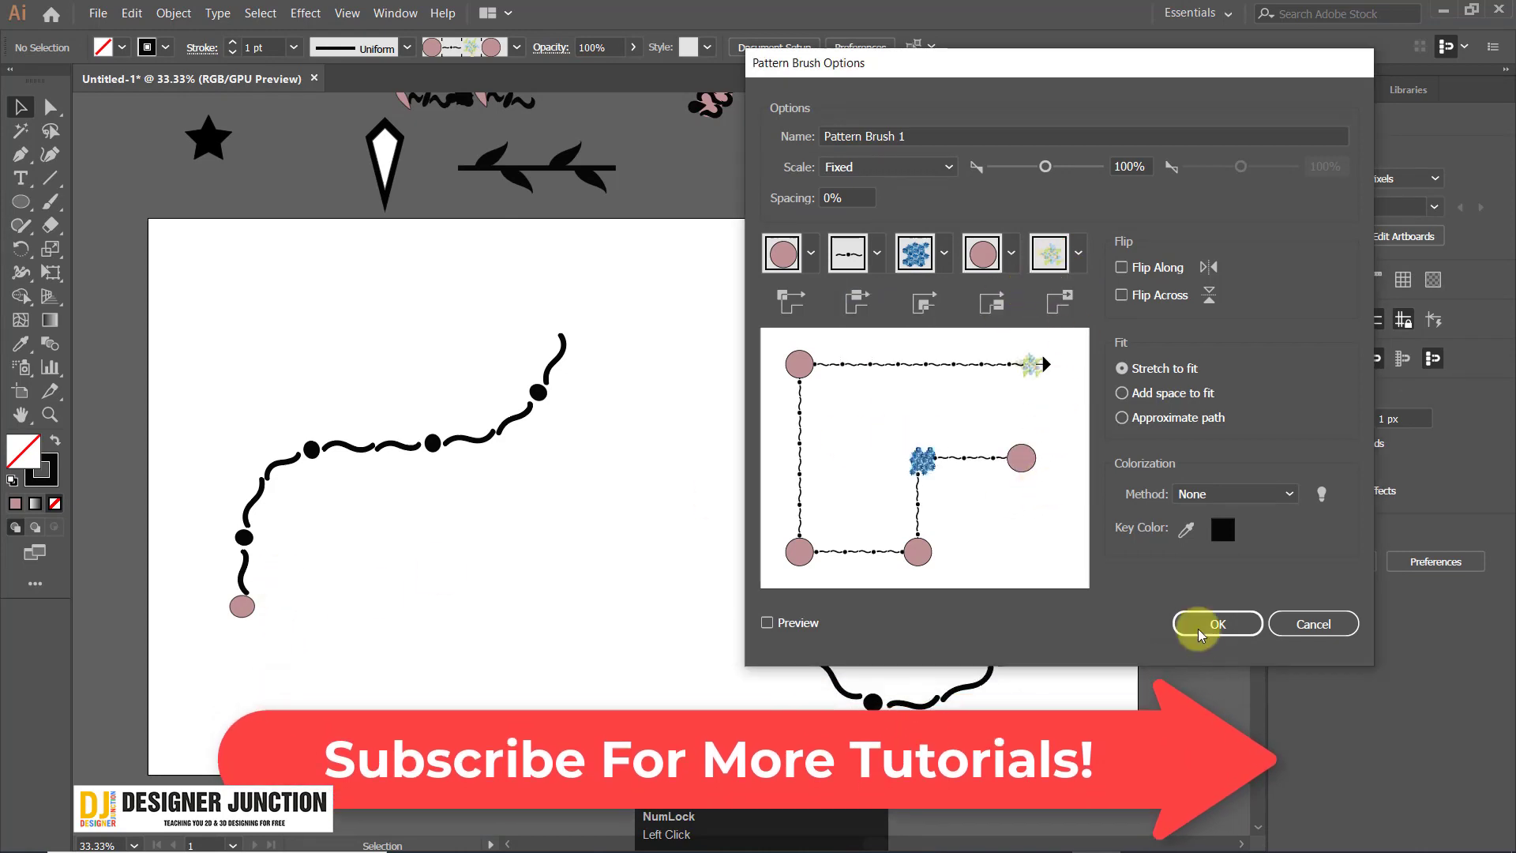
left_click(1218, 632)
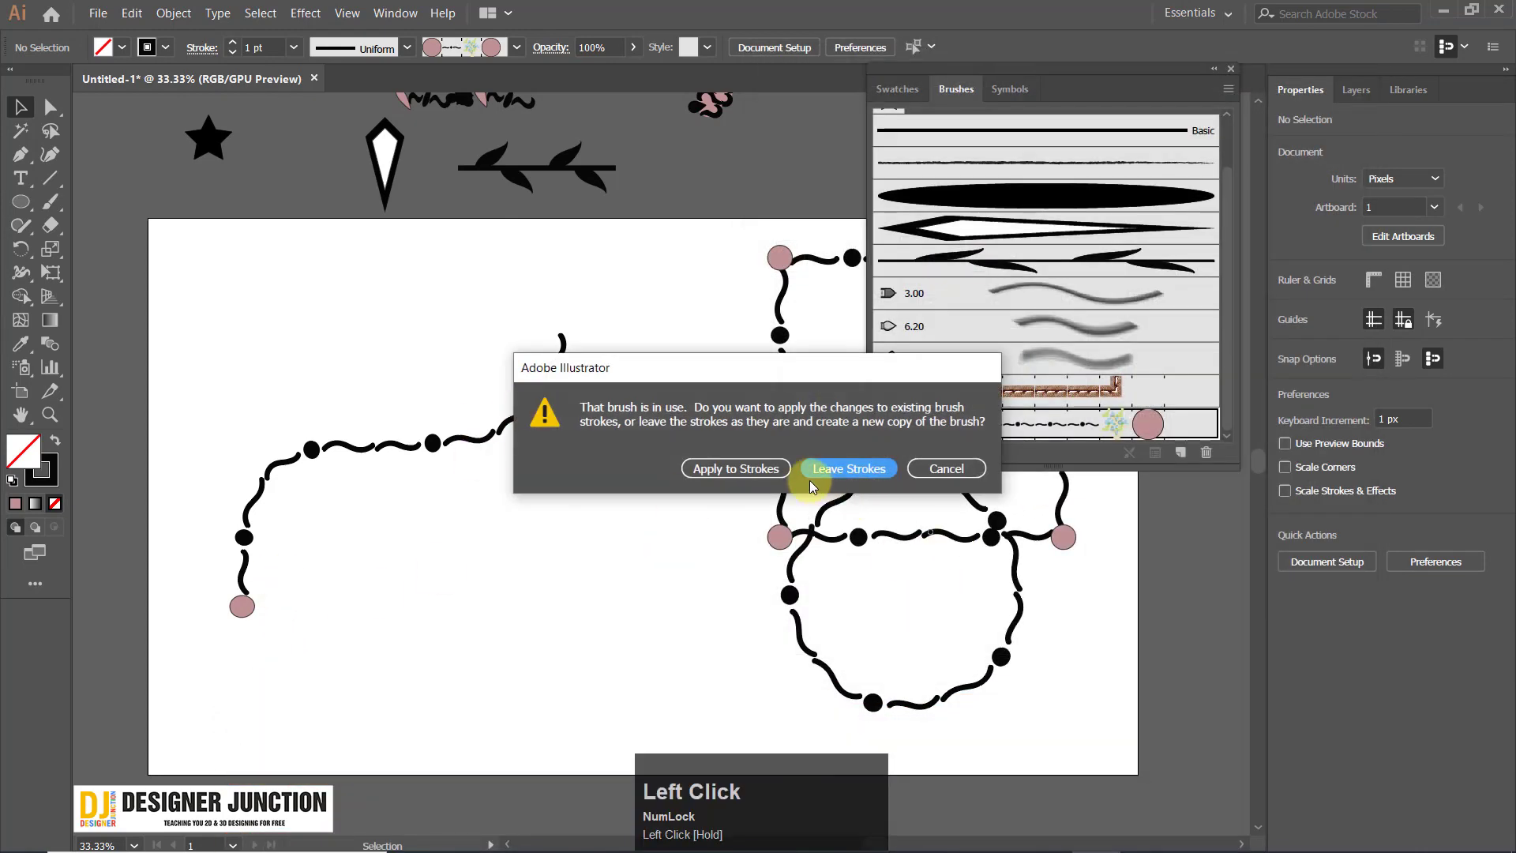
left_click(727, 465)
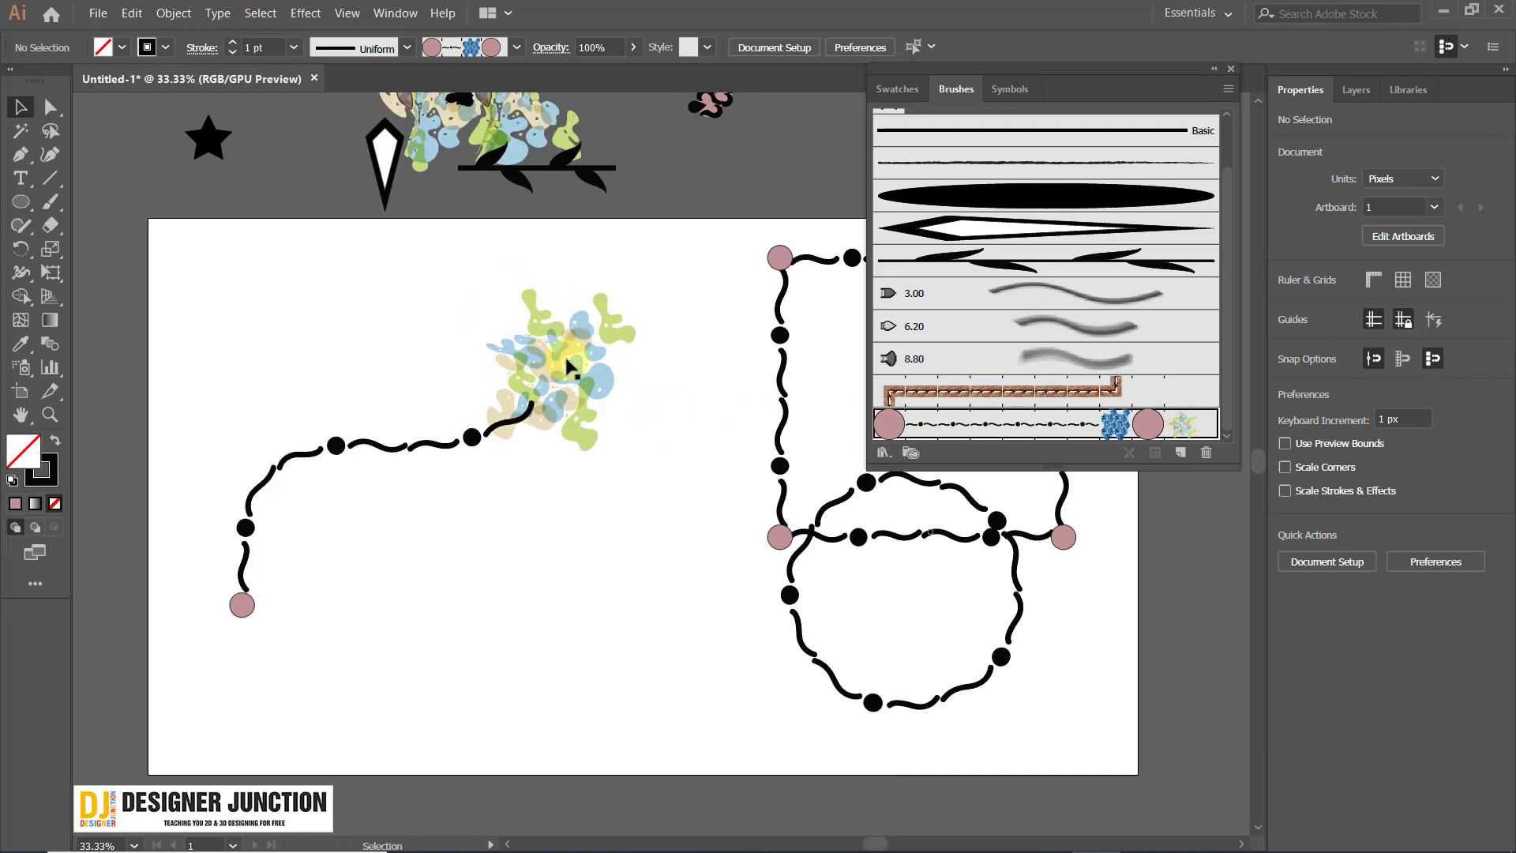
Set the inner corner tile of Pattern Brush 1 to Auto-Sliced and apply the brush change to the existing strokes.
scroll(568, 370, "down", 2)
scroll(553, 344, "up", 1)
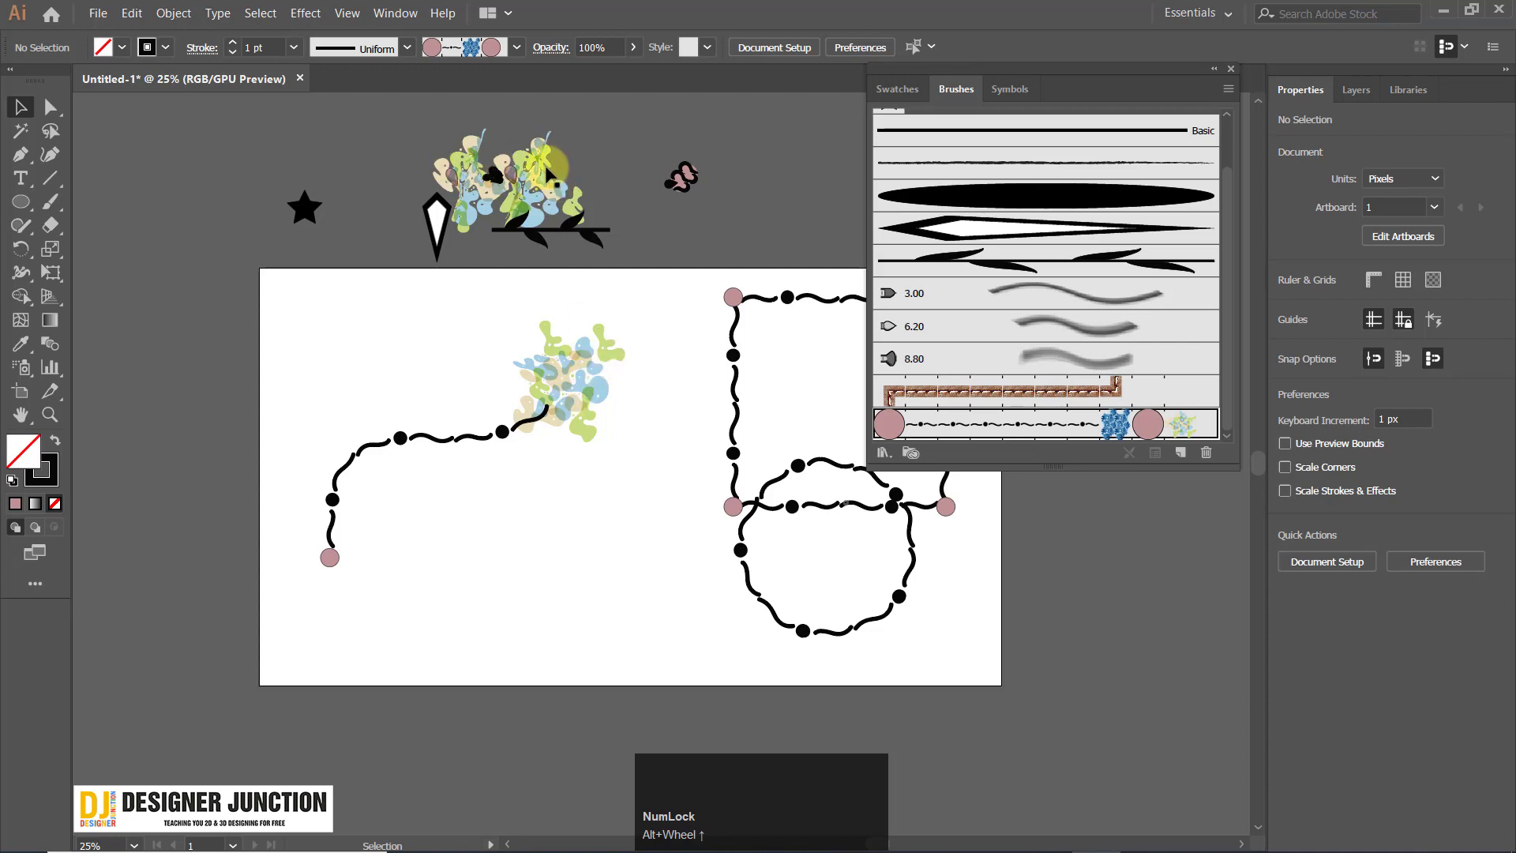
scroll(582, 423, "up", 2)
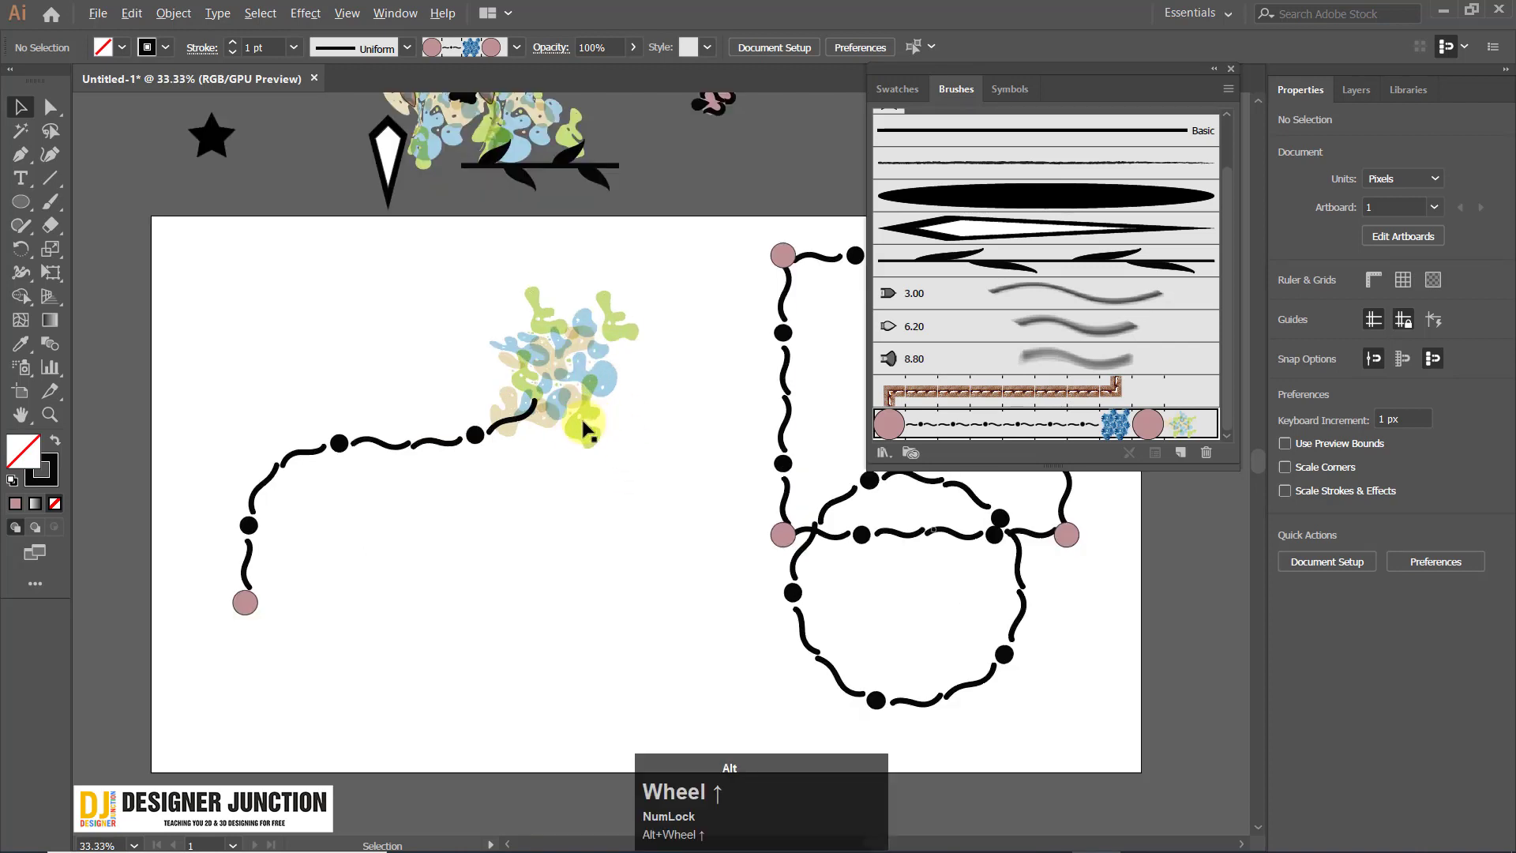
scroll(585, 430, "up", 1)
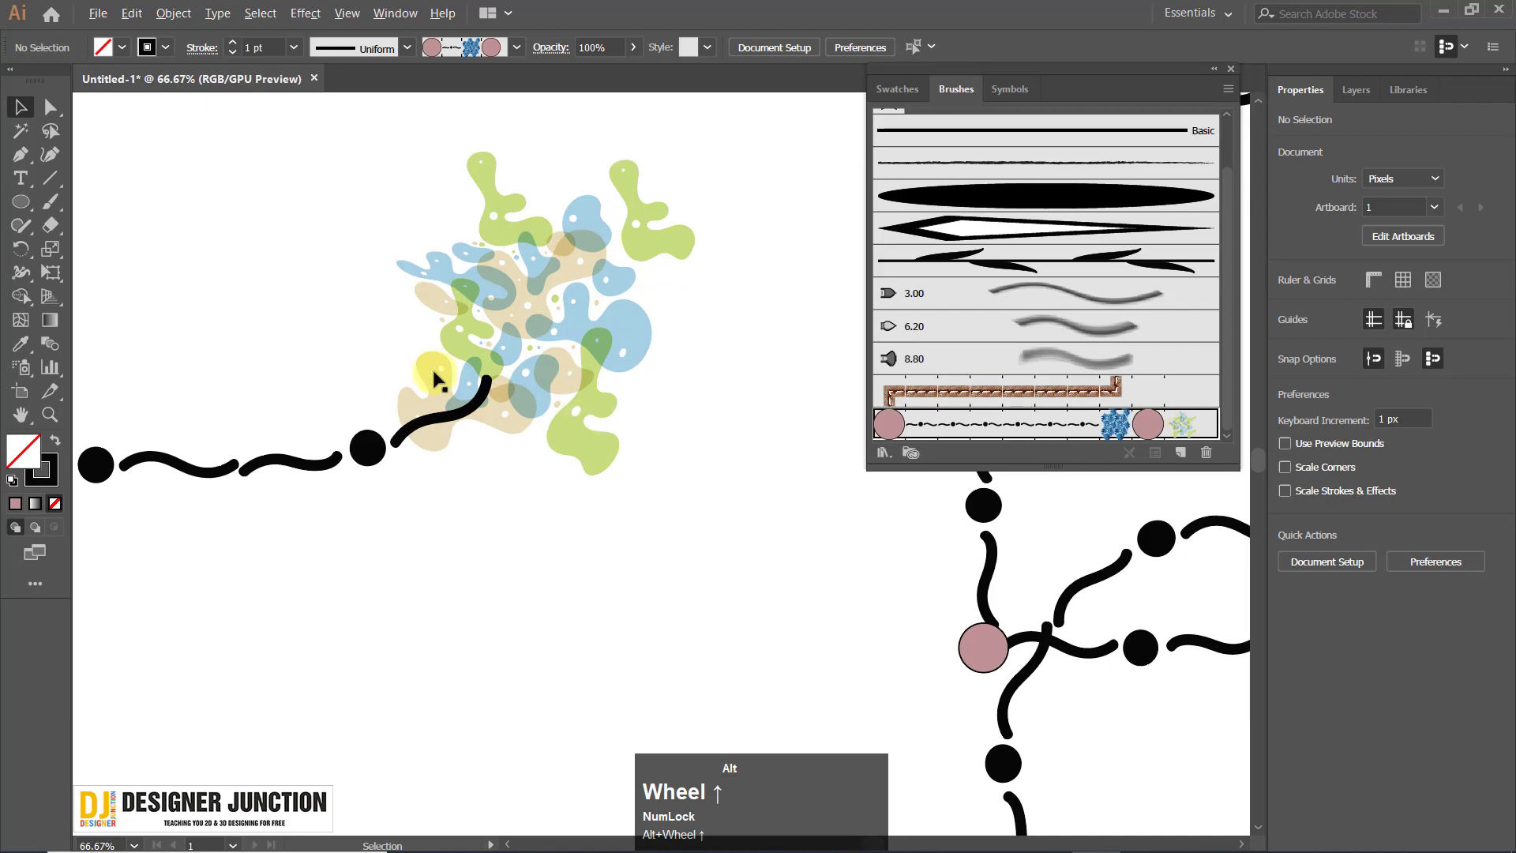
scroll(466, 359, "up", 1)
scroll(557, 367, "down", 4)
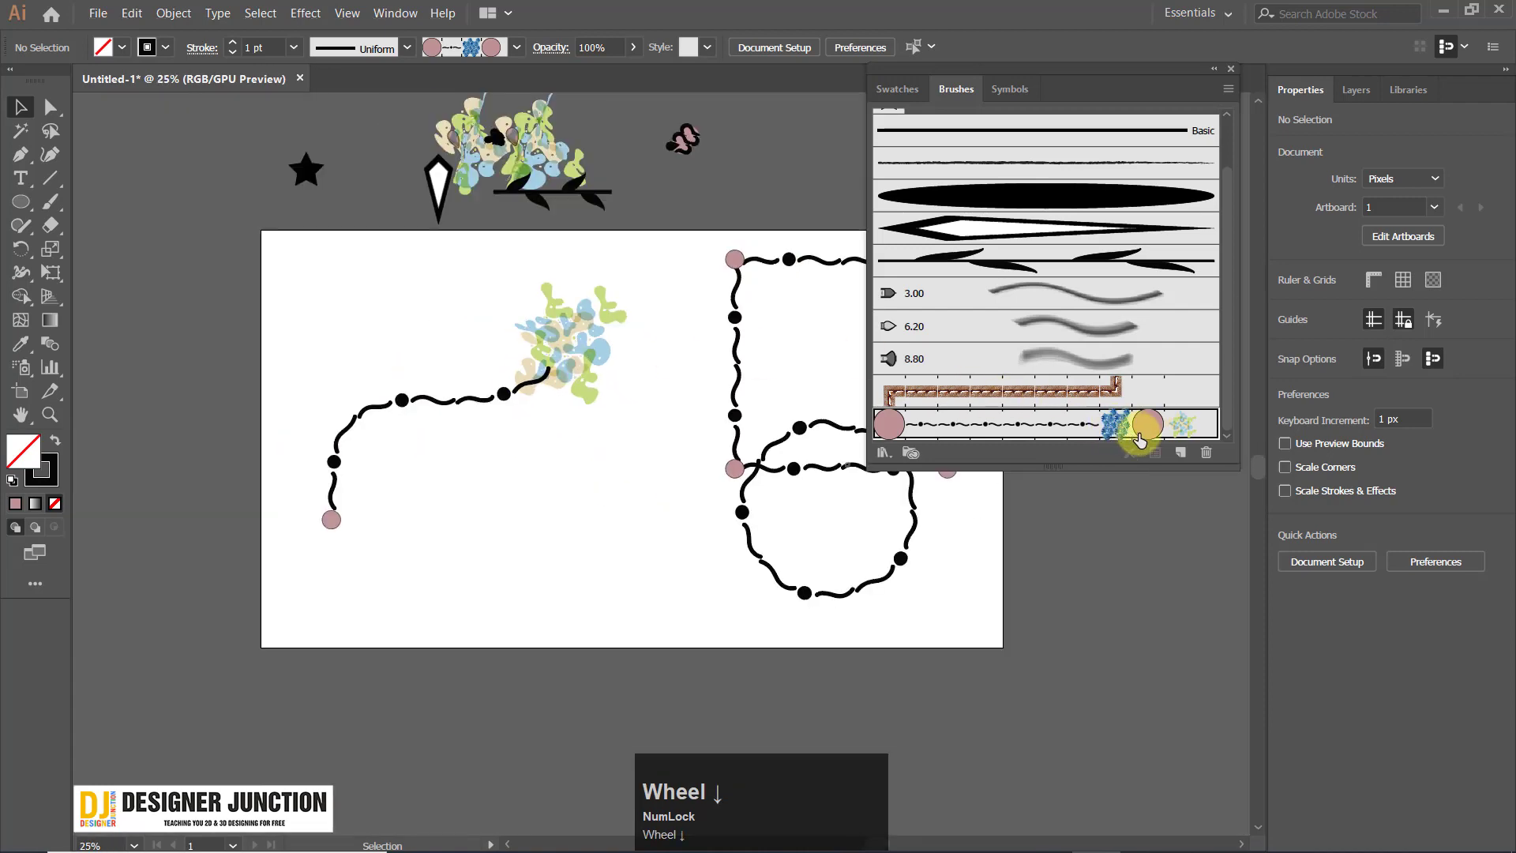
double_click(1135, 437)
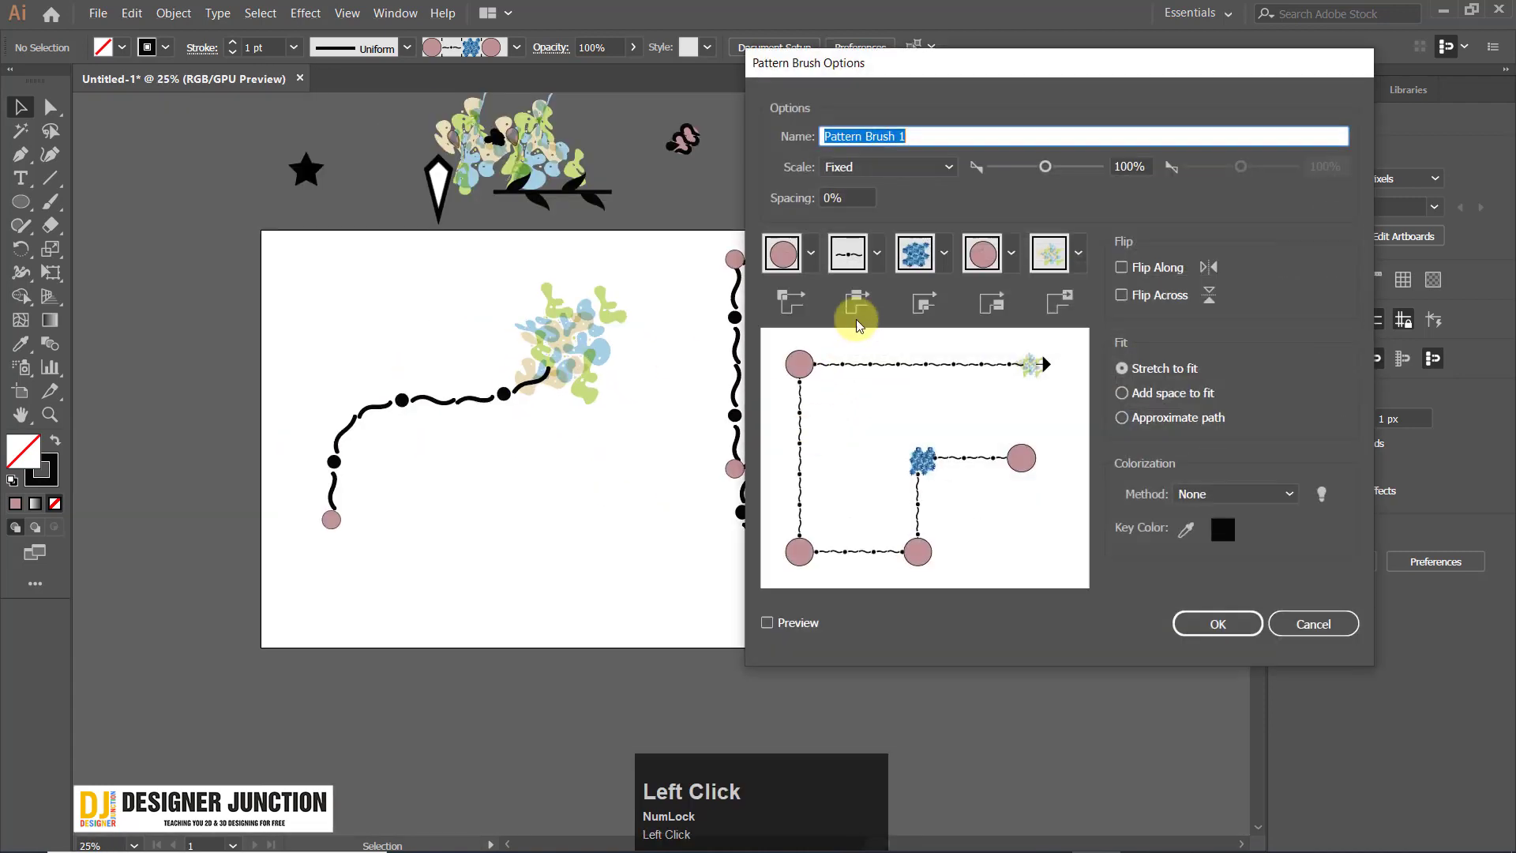
left_click(944, 253)
scroll(785, 399, "up", 2)
left_click(784, 324)
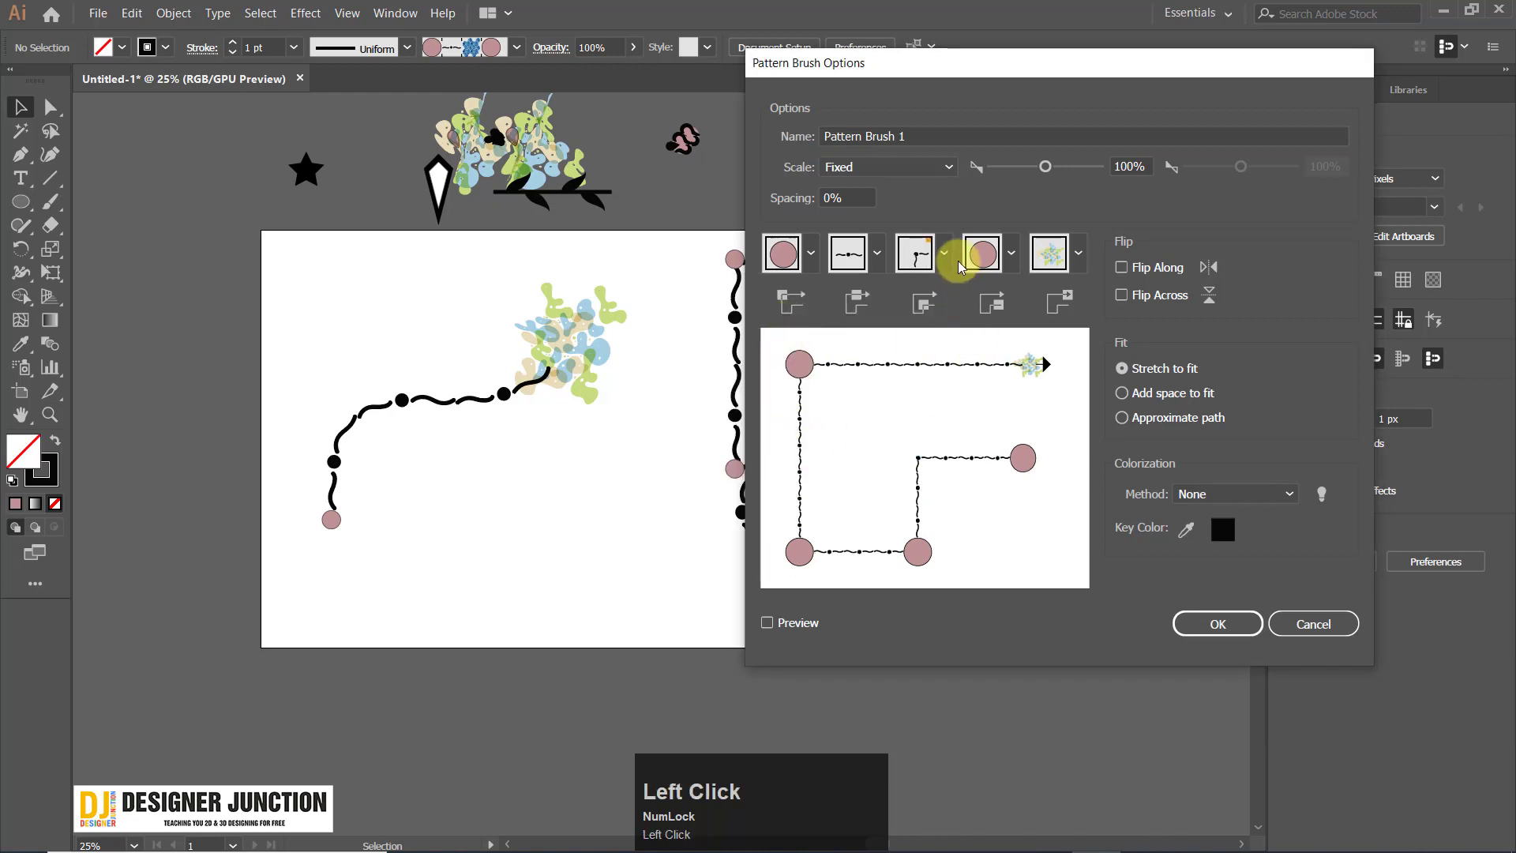
left_click(928, 259)
scroll(768, 456, "up", 2)
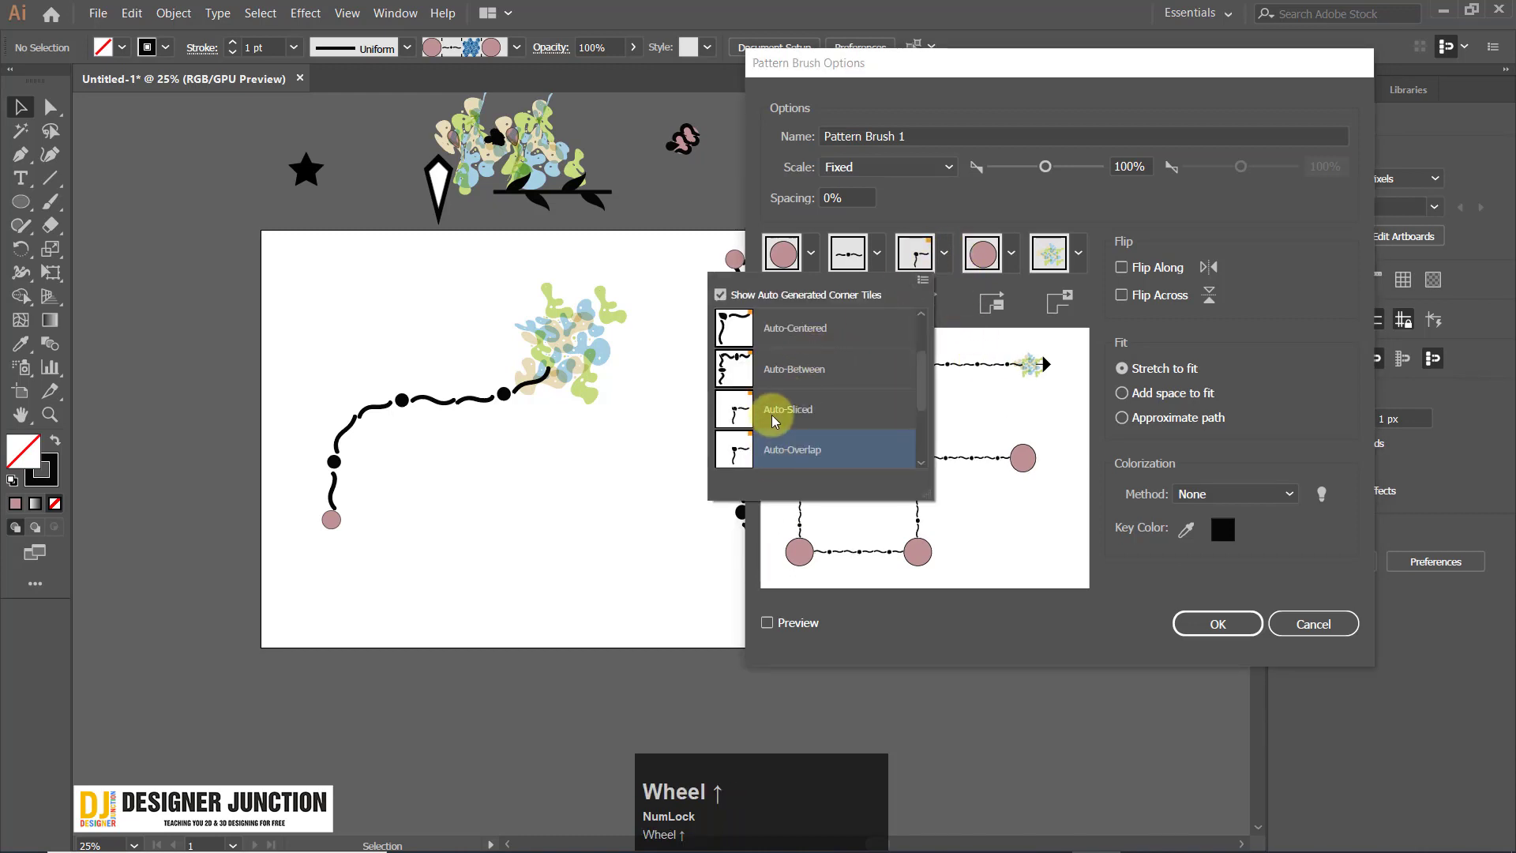
left_click(772, 418)
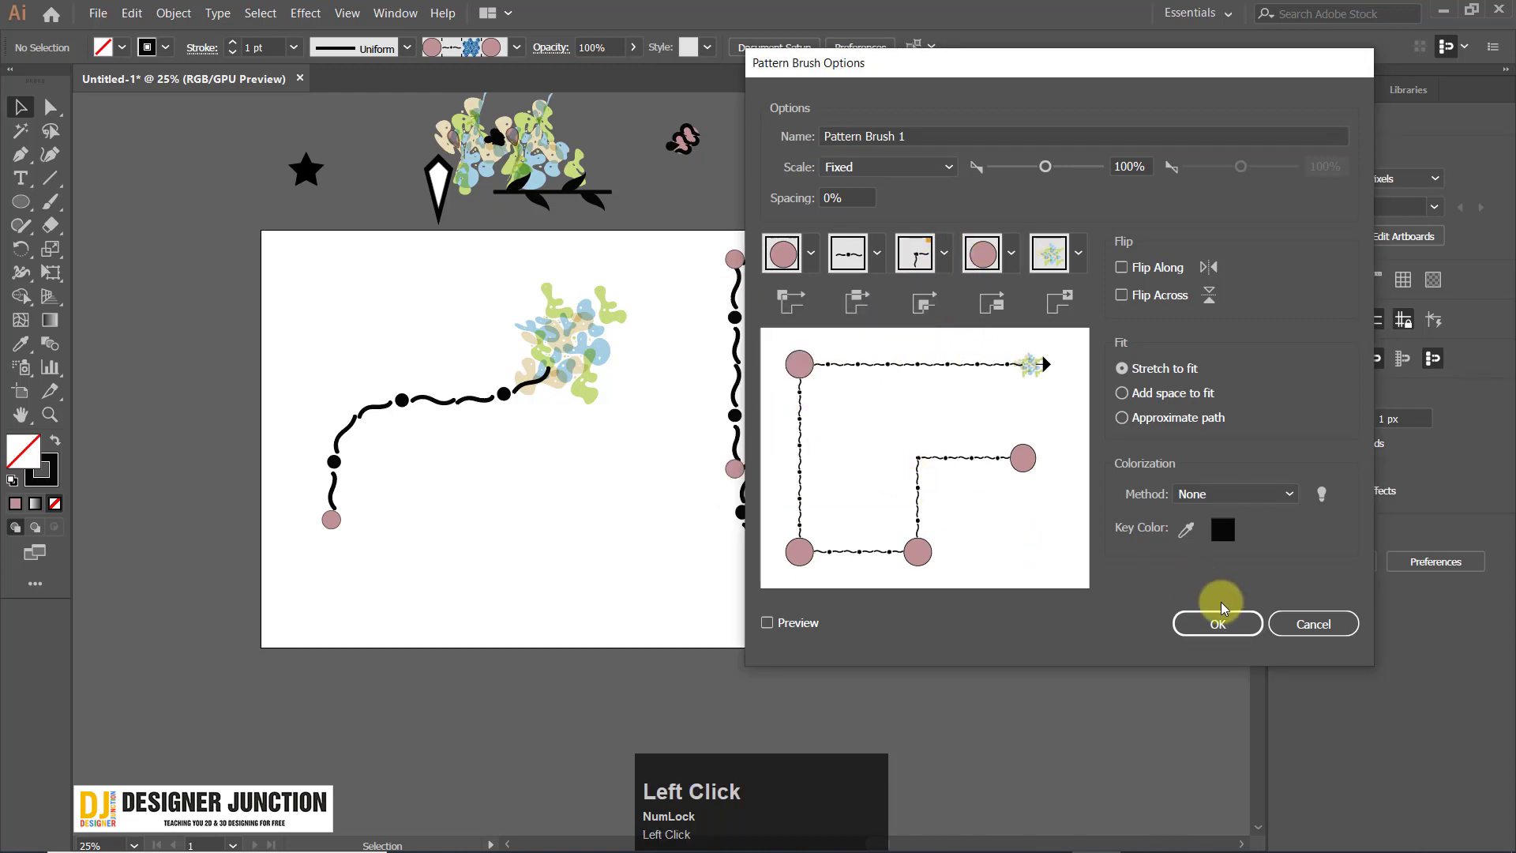
left_click(1218, 621)
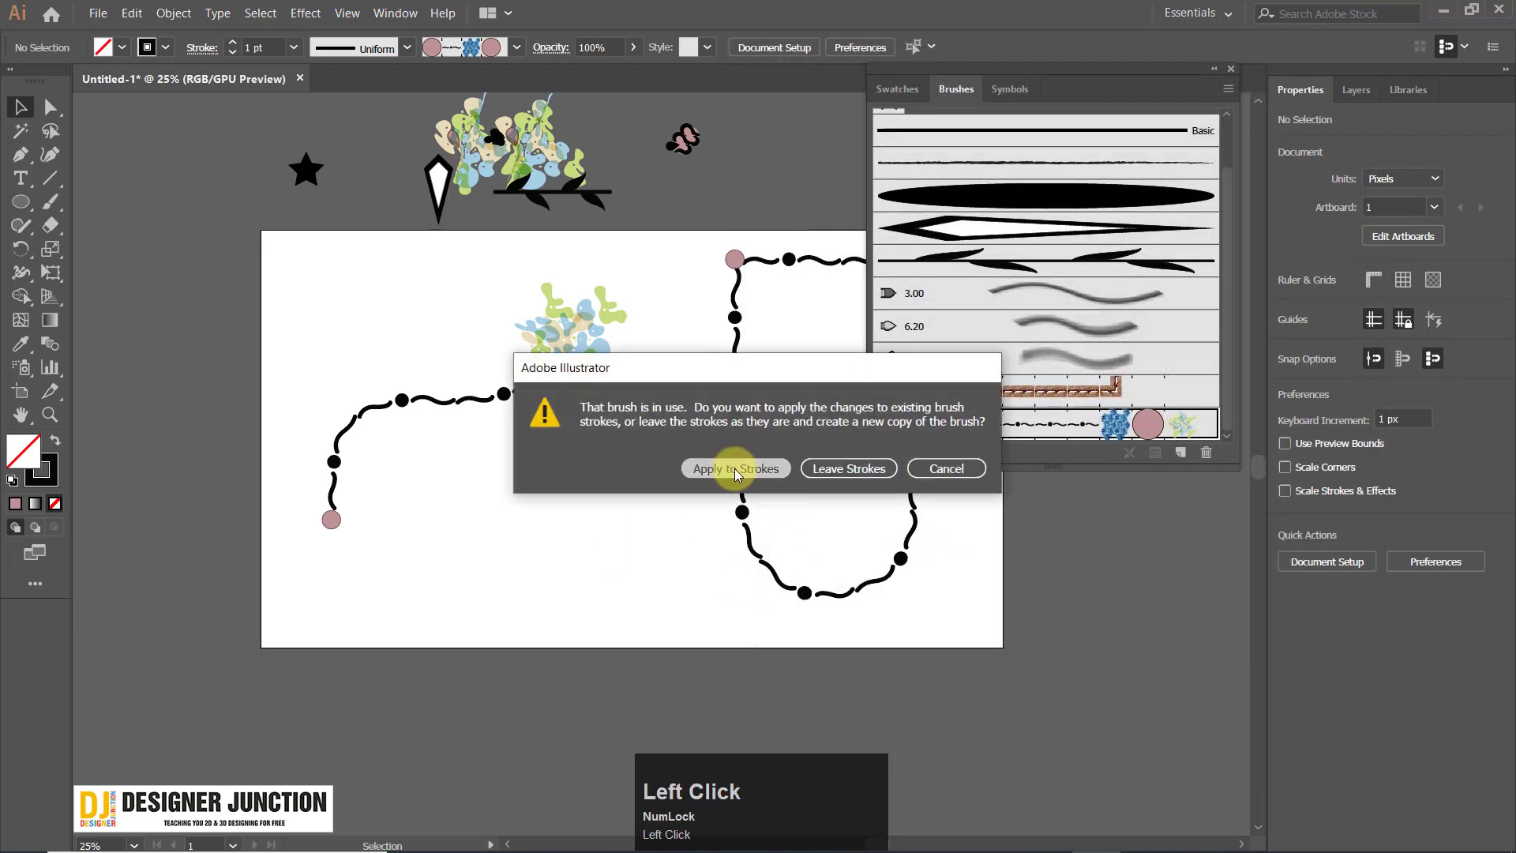
left_click(736, 469)
Set the end tile of Pattern Brush 1 to New Pattern Swatch 1 and apply it to the existing strokes.
scroll(588, 447, "up", 3)
key("space")
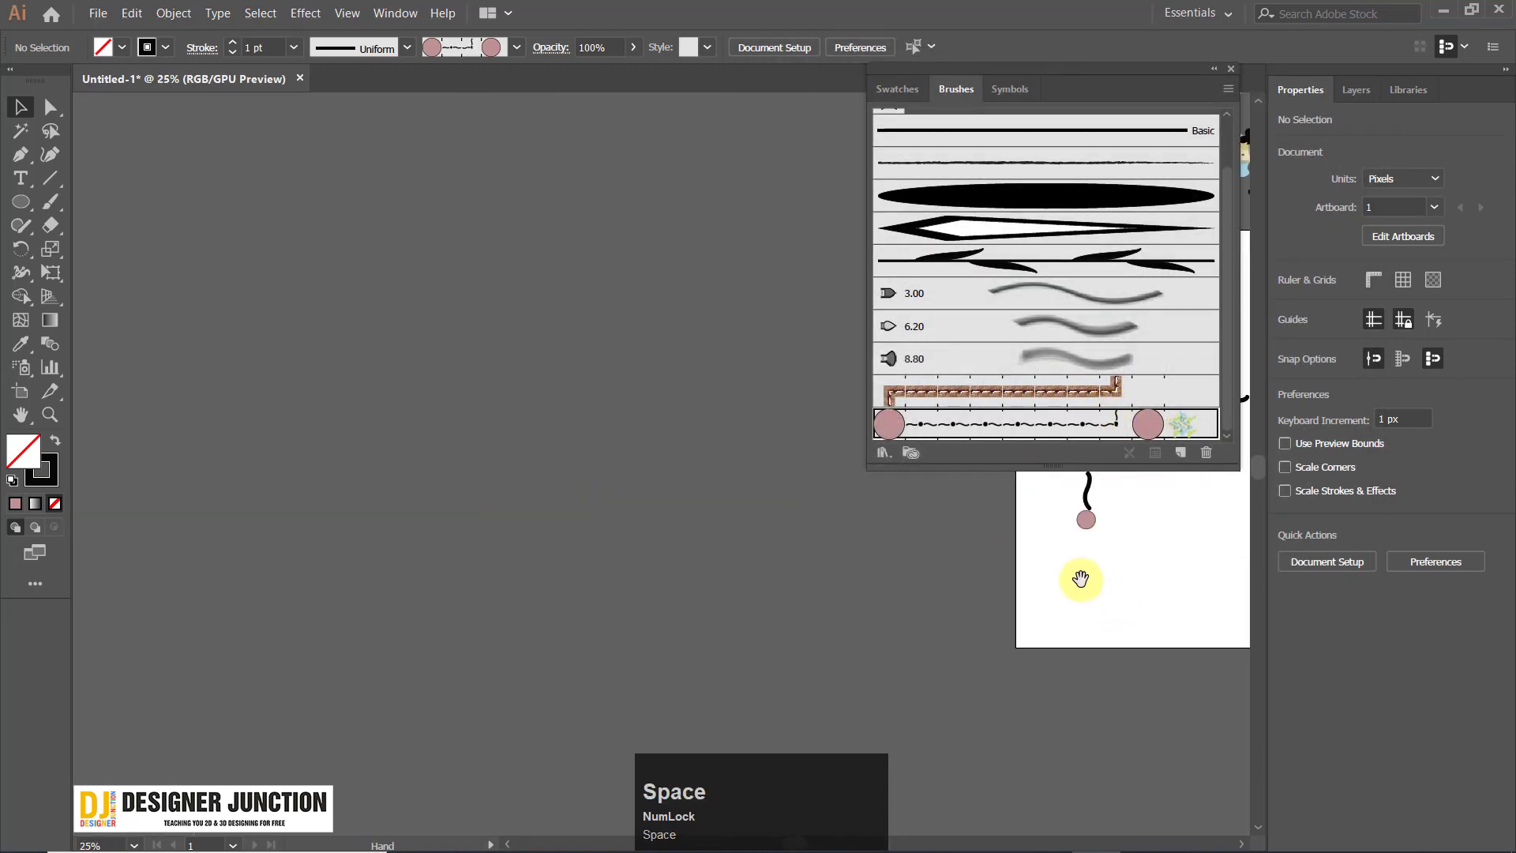
left_click_drag(1080, 579, 313, 599)
double_click(1102, 433)
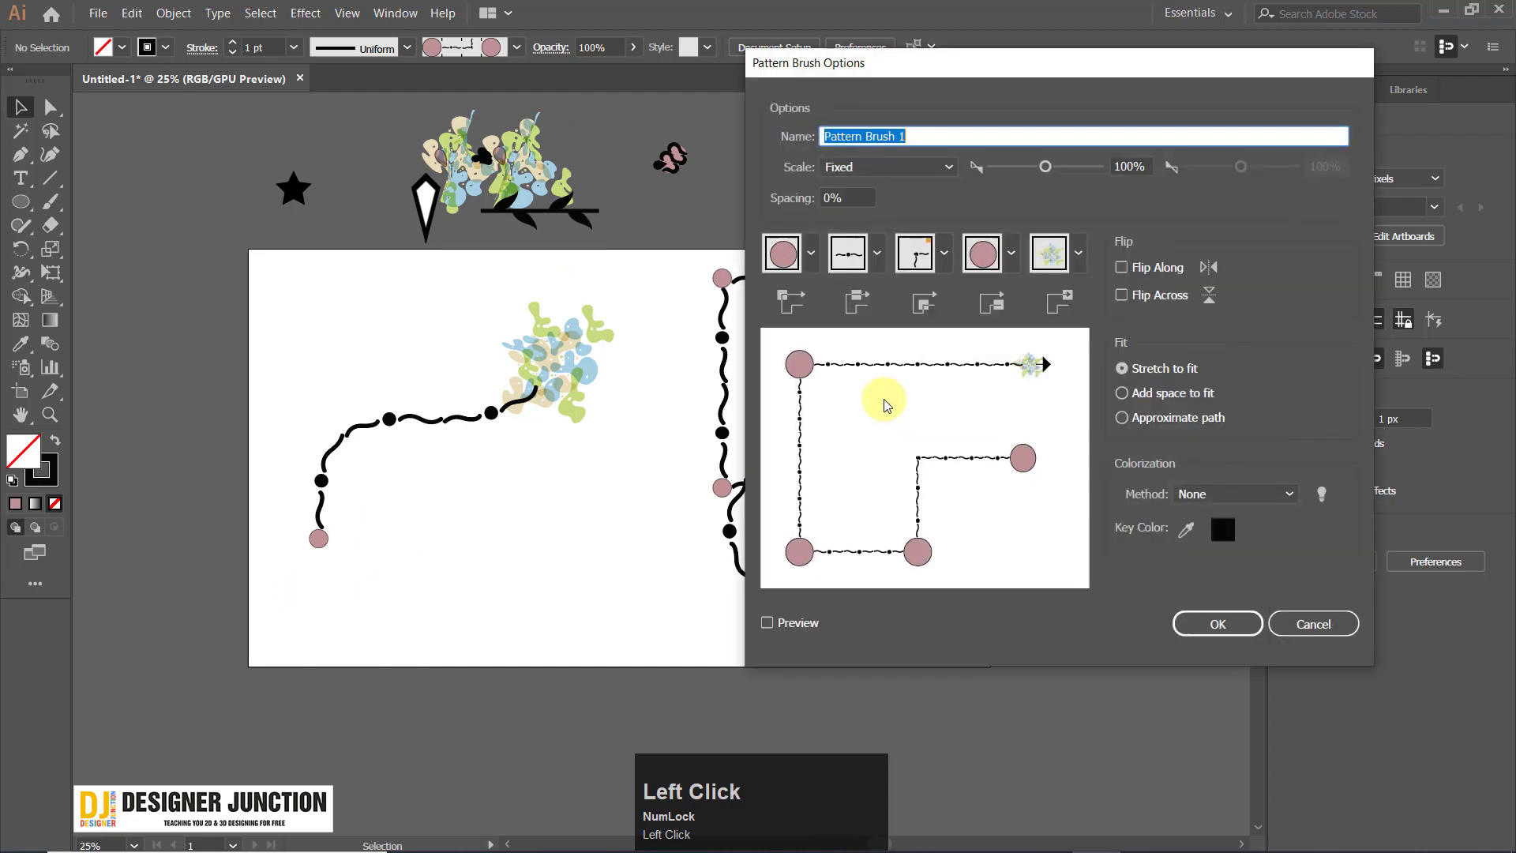
left_click(1042, 253)
scroll(911, 404, "up", 1)
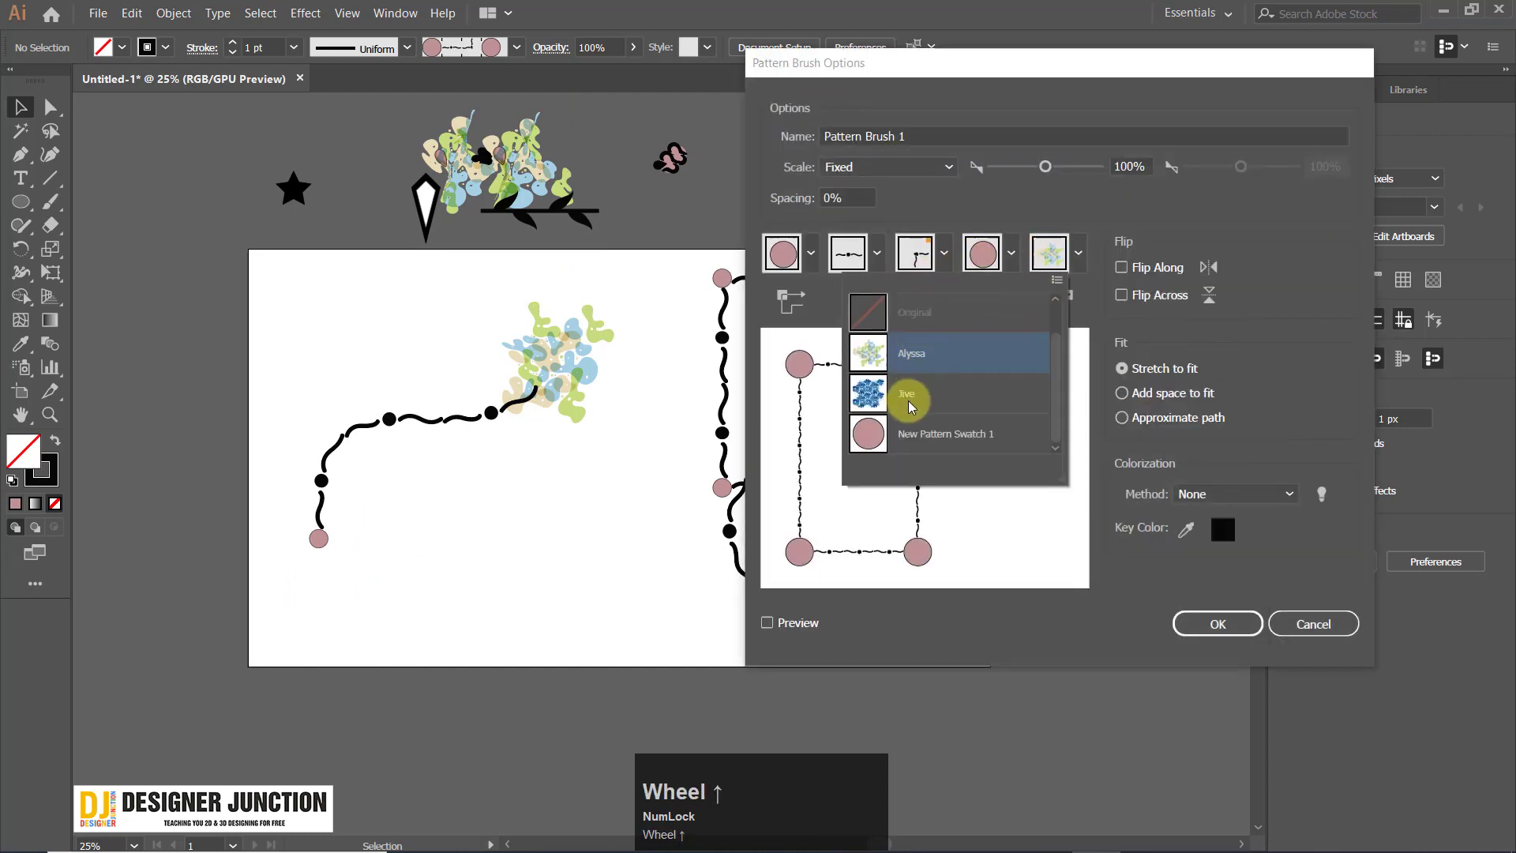
scroll(950, 401, "down", 1)
left_click(939, 433)
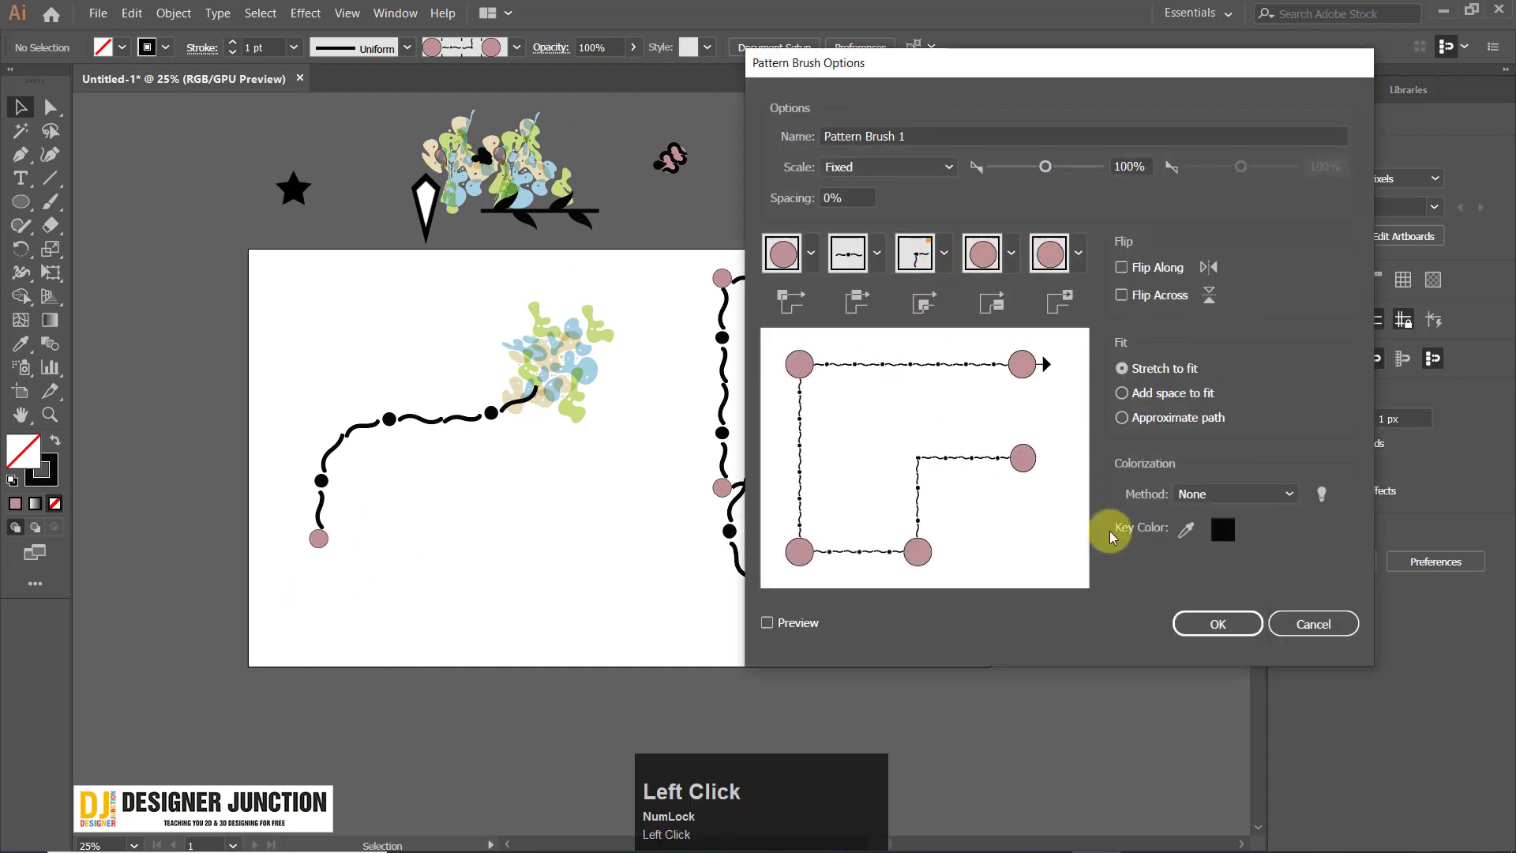
left_click(1217, 622)
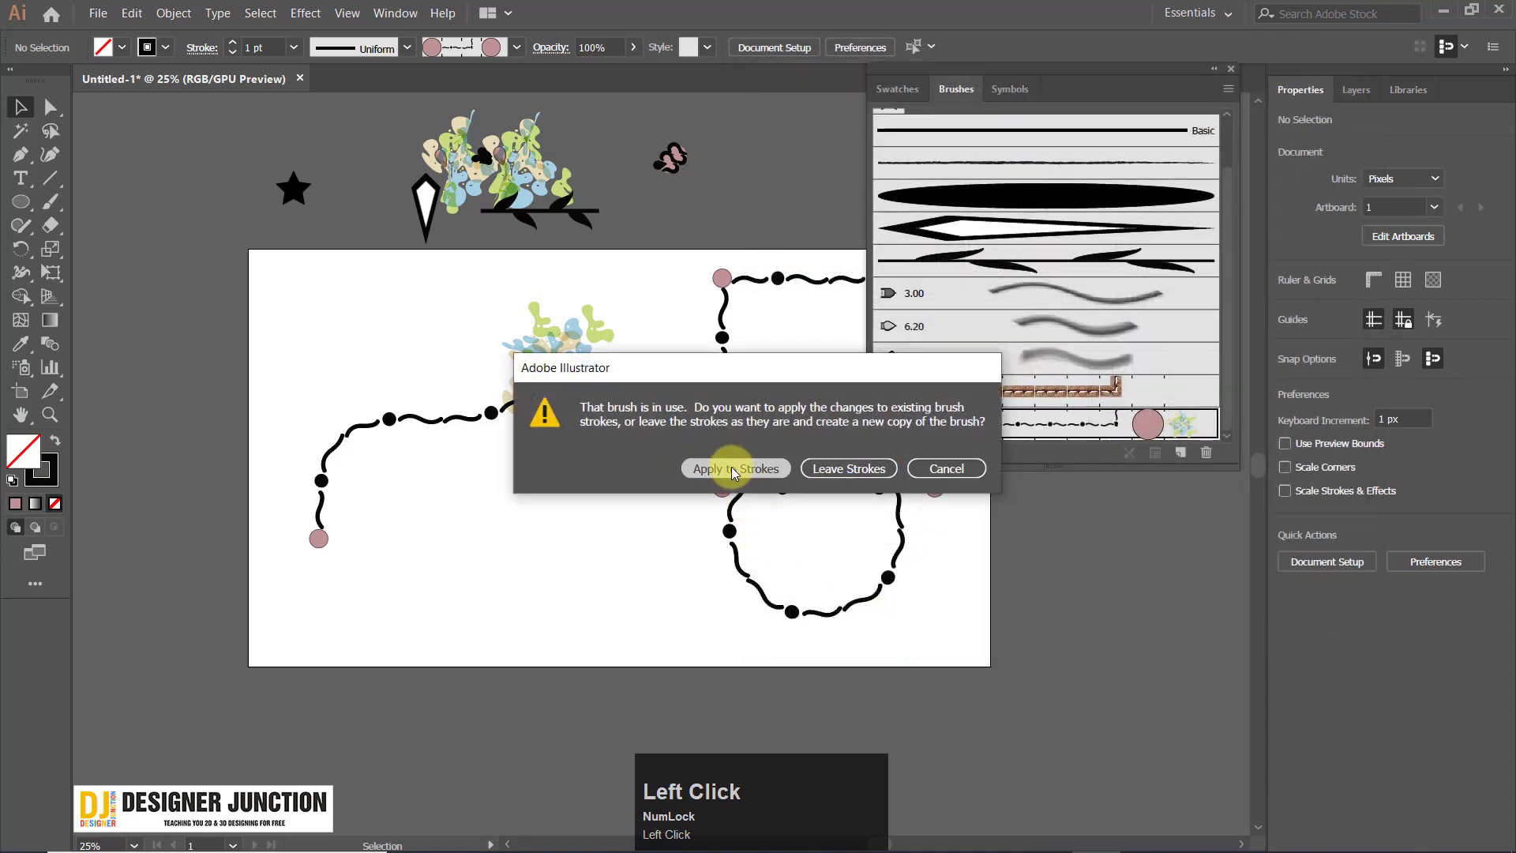
left_click(731, 467)
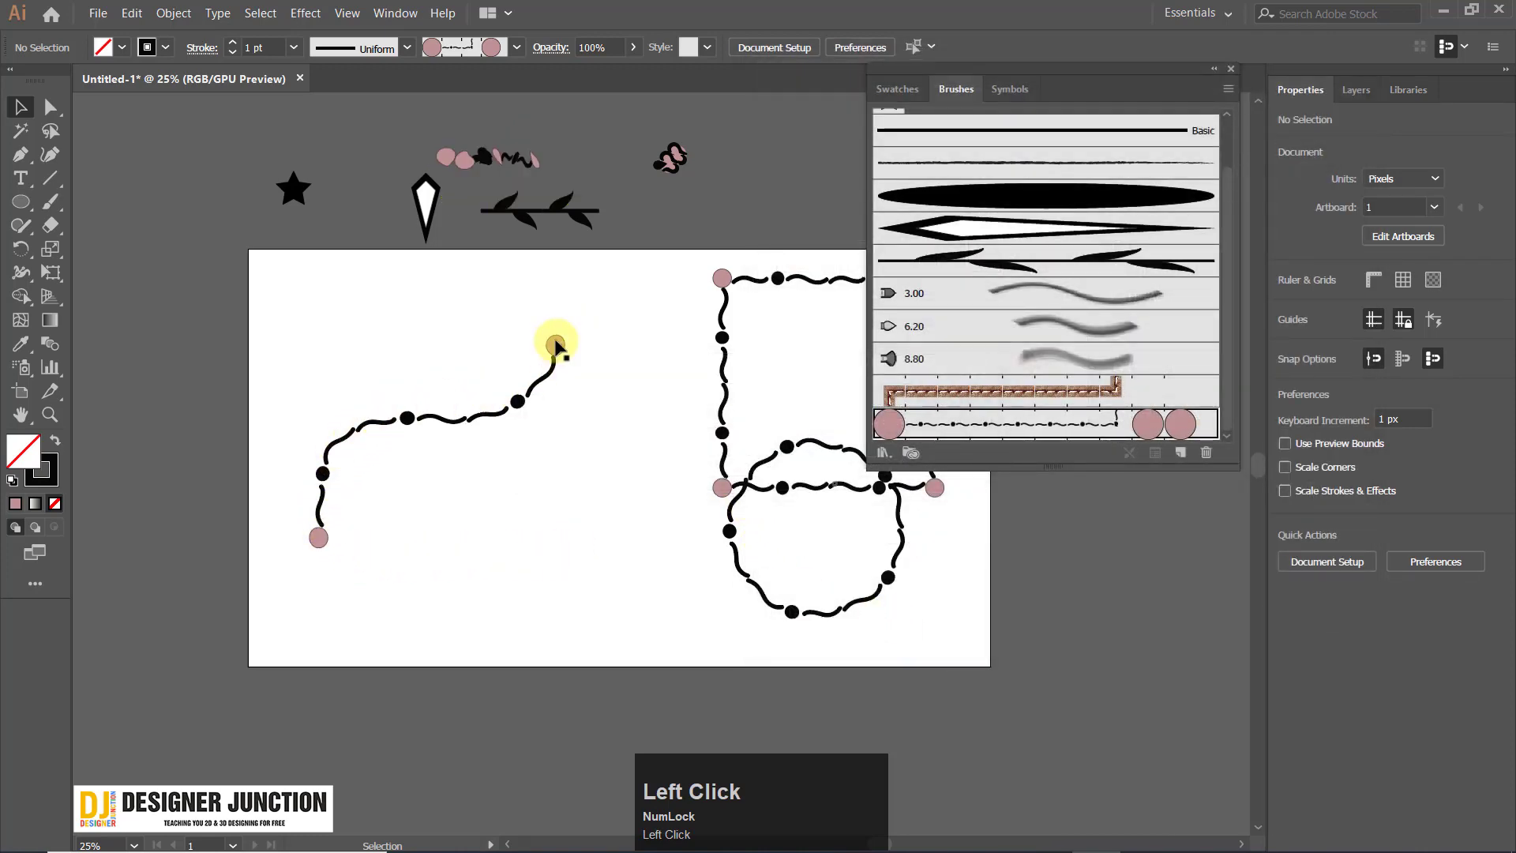
Review the colorization methods in the options of Pattern Brush 1 and leave them without changing anything.
scroll(580, 501, "down", 3)
scroll(582, 505, "up", 4)
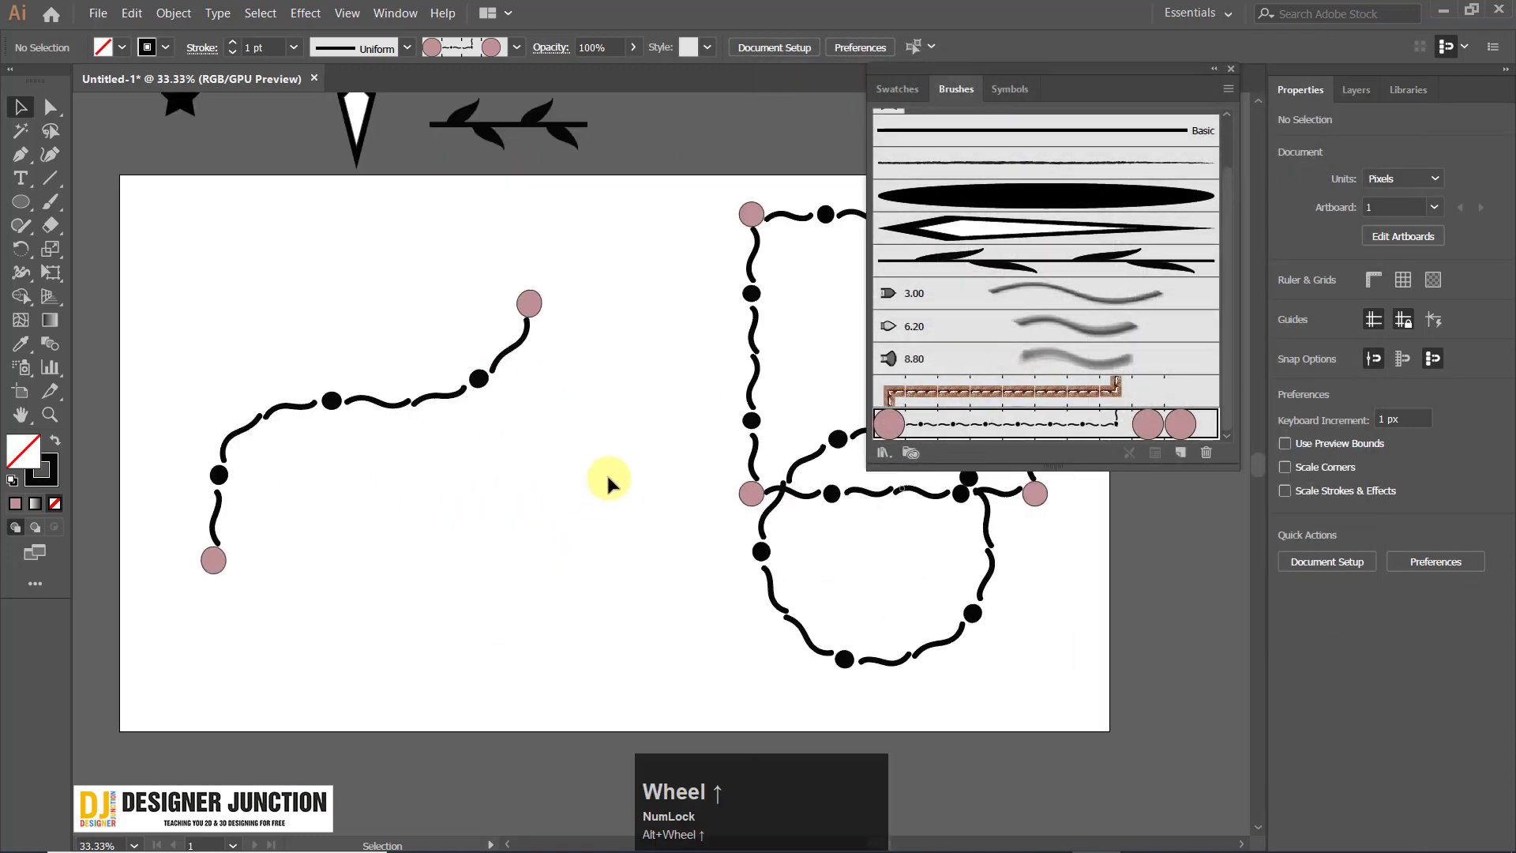
left_click_drag(728, 364, 652, 293)
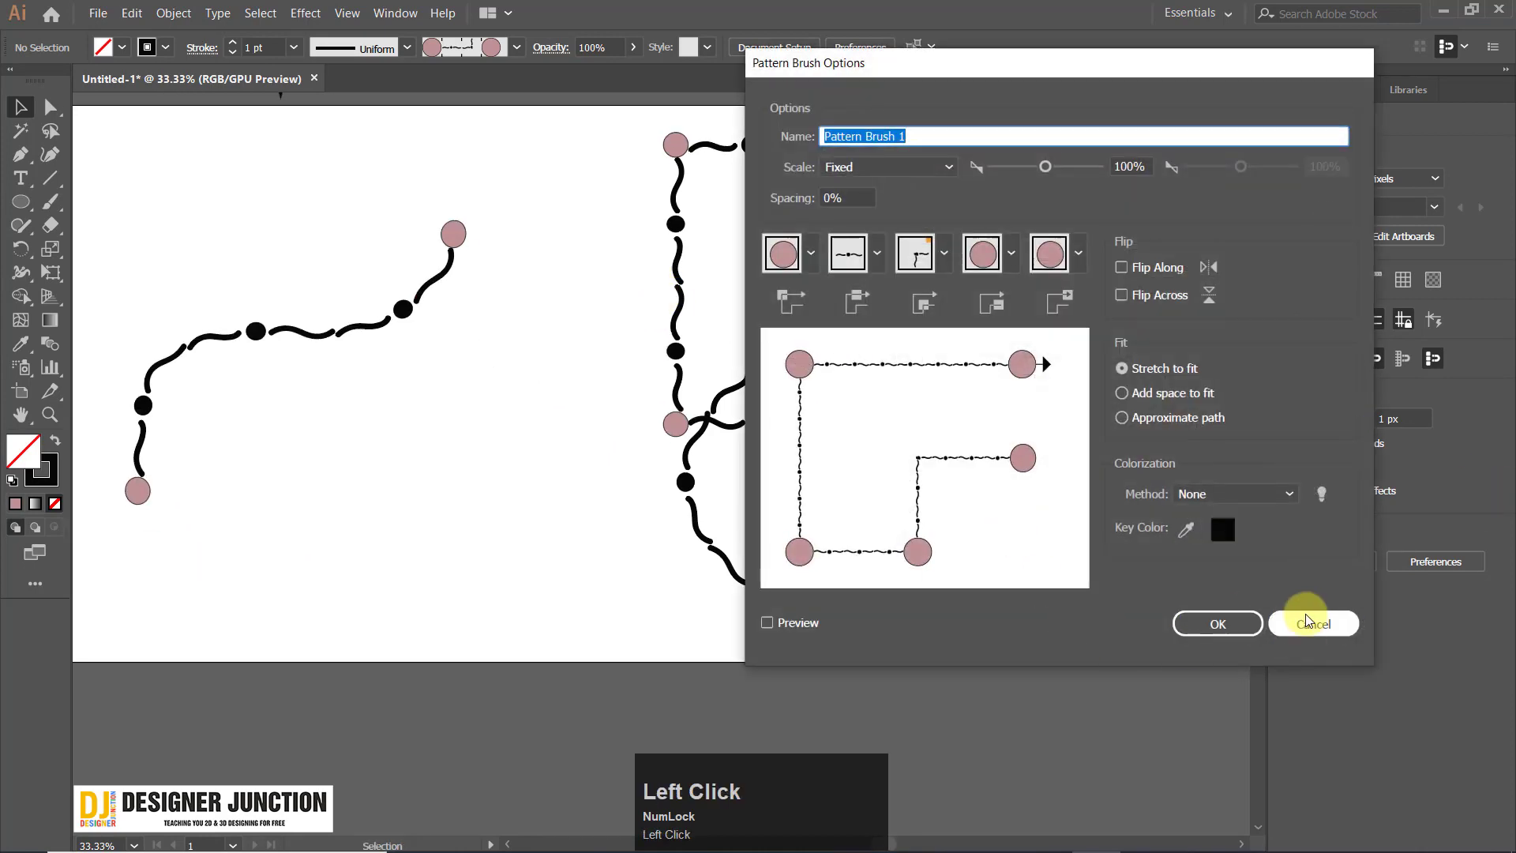
left_click(1244, 493)
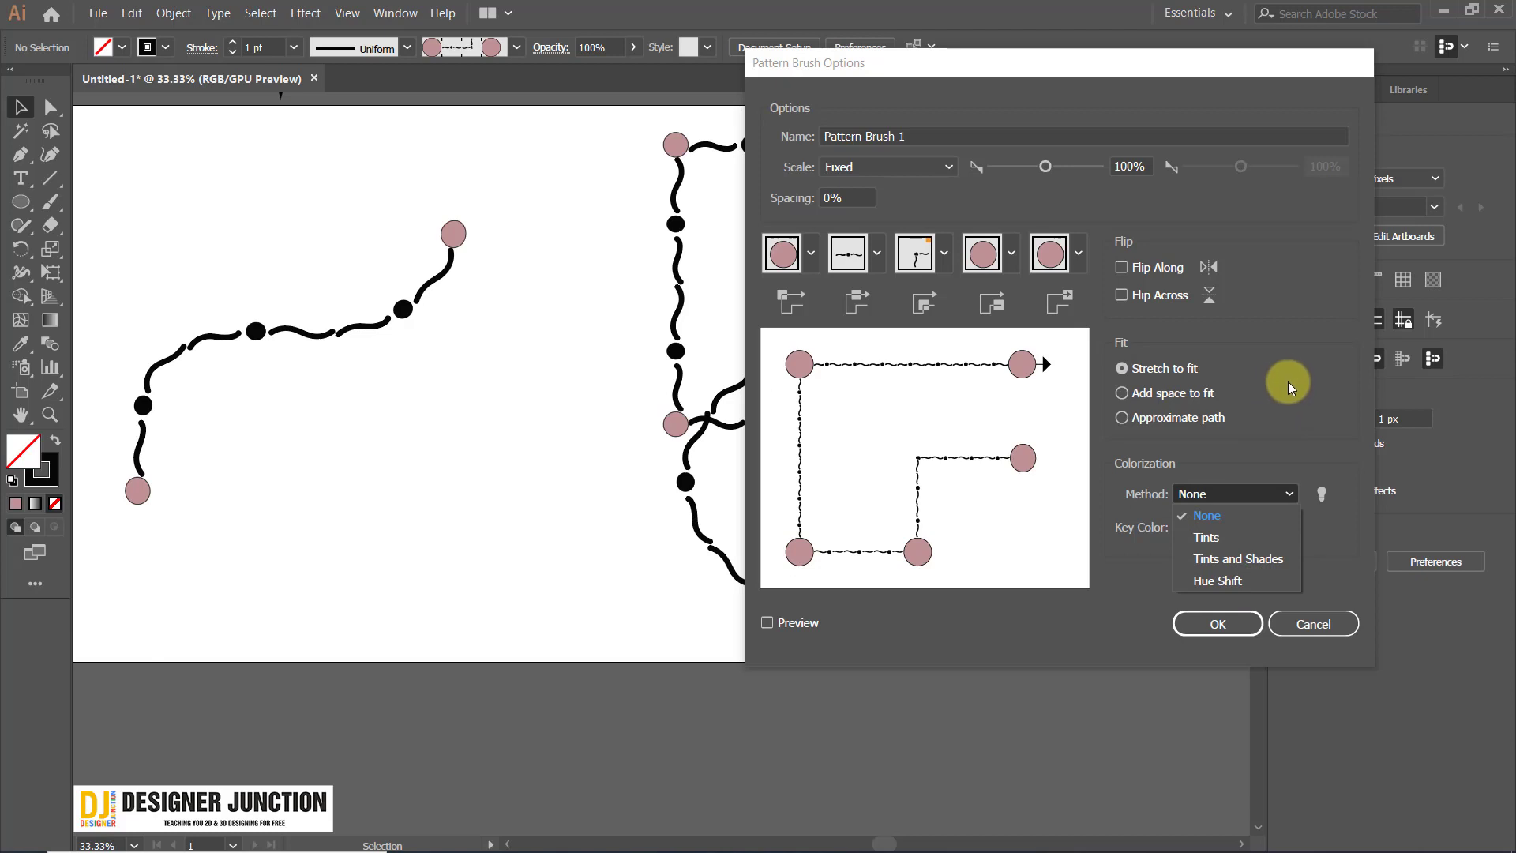
left_click(528, 444)
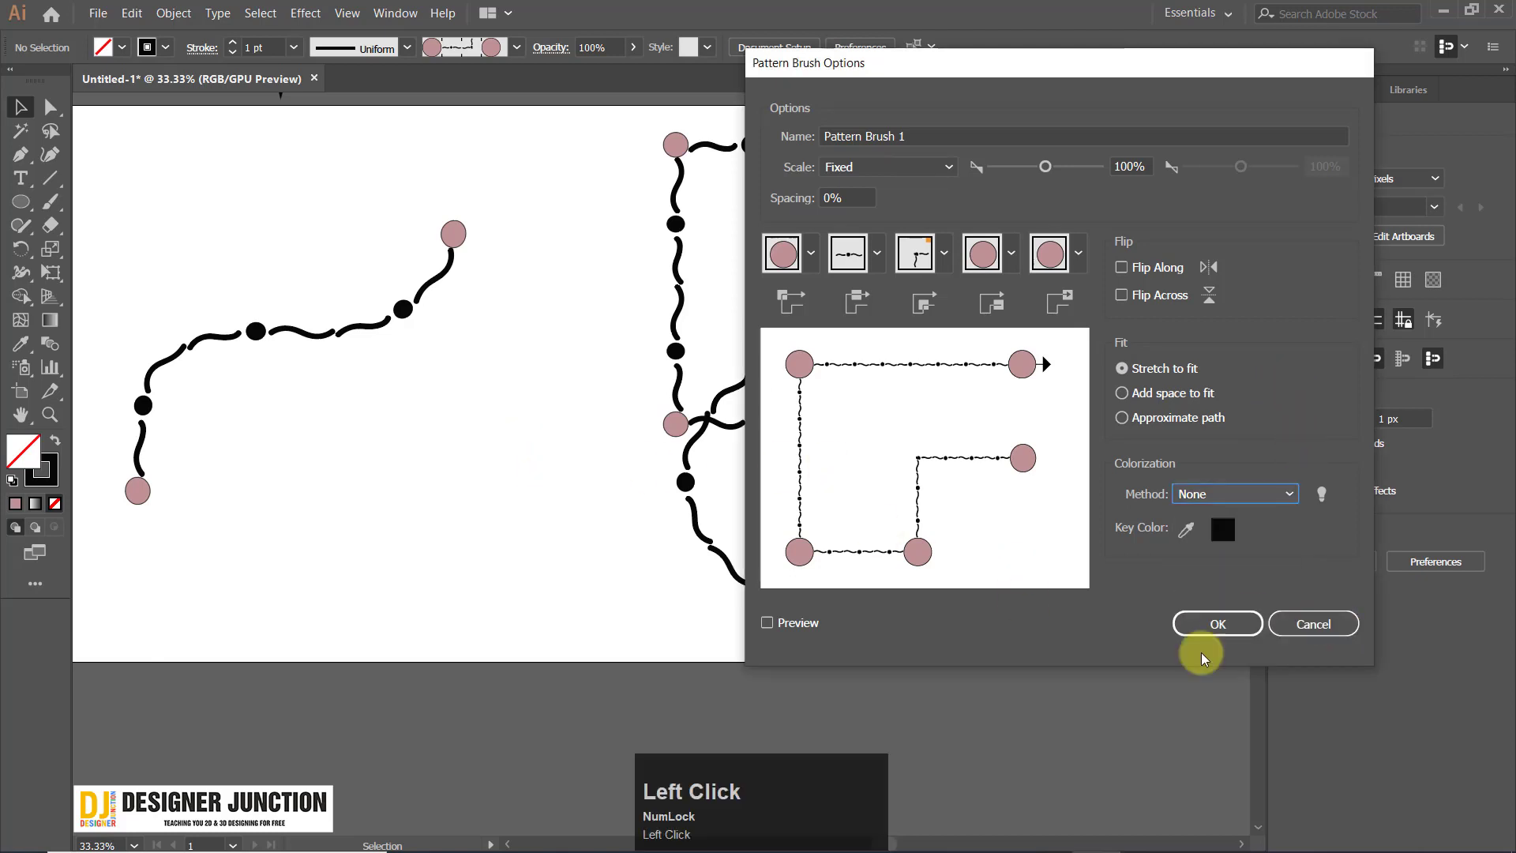
left_click(1282, 622)
Clear the painted open stroke, the square and the circle off the artboard.
scroll(724, 491, "down", 2)
left_click_drag(526, 279, 345, 308)
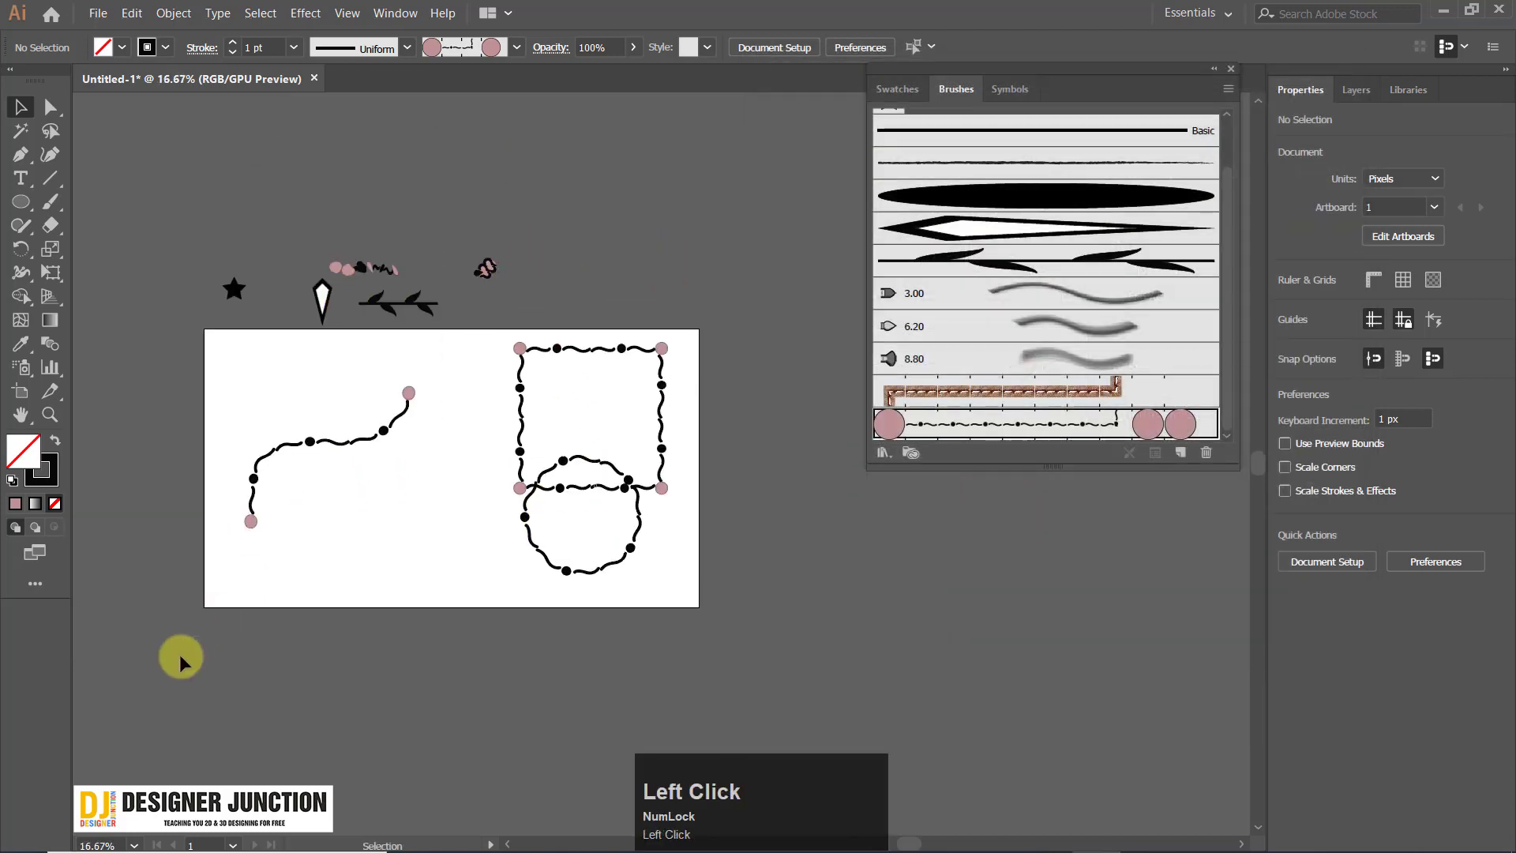
left_click_drag(182, 676, 660, 385)
left_click_drag(590, 495, 701, 222)
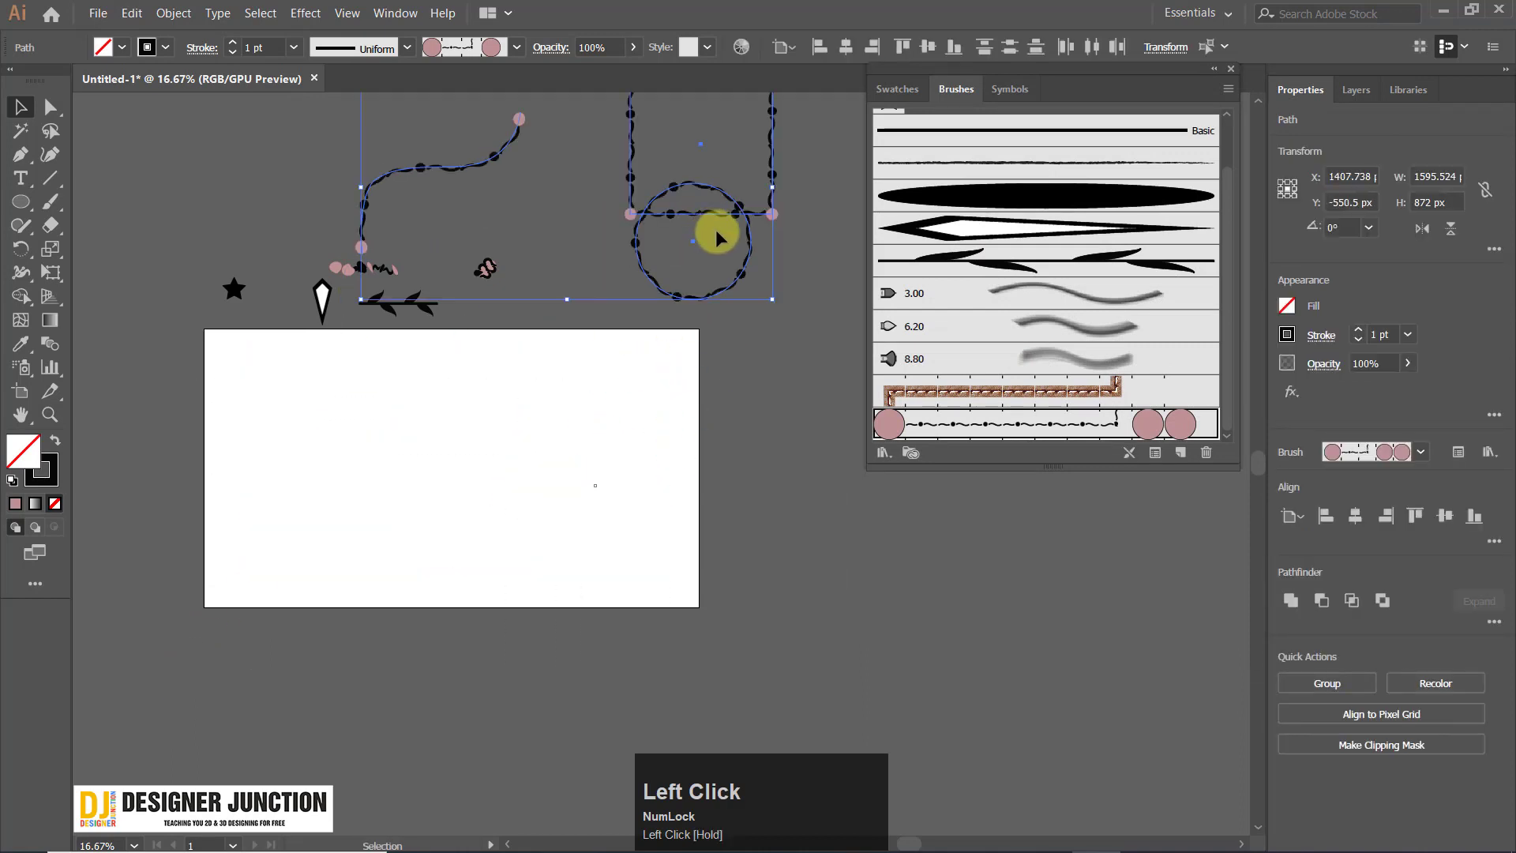
left_click(788, 463)
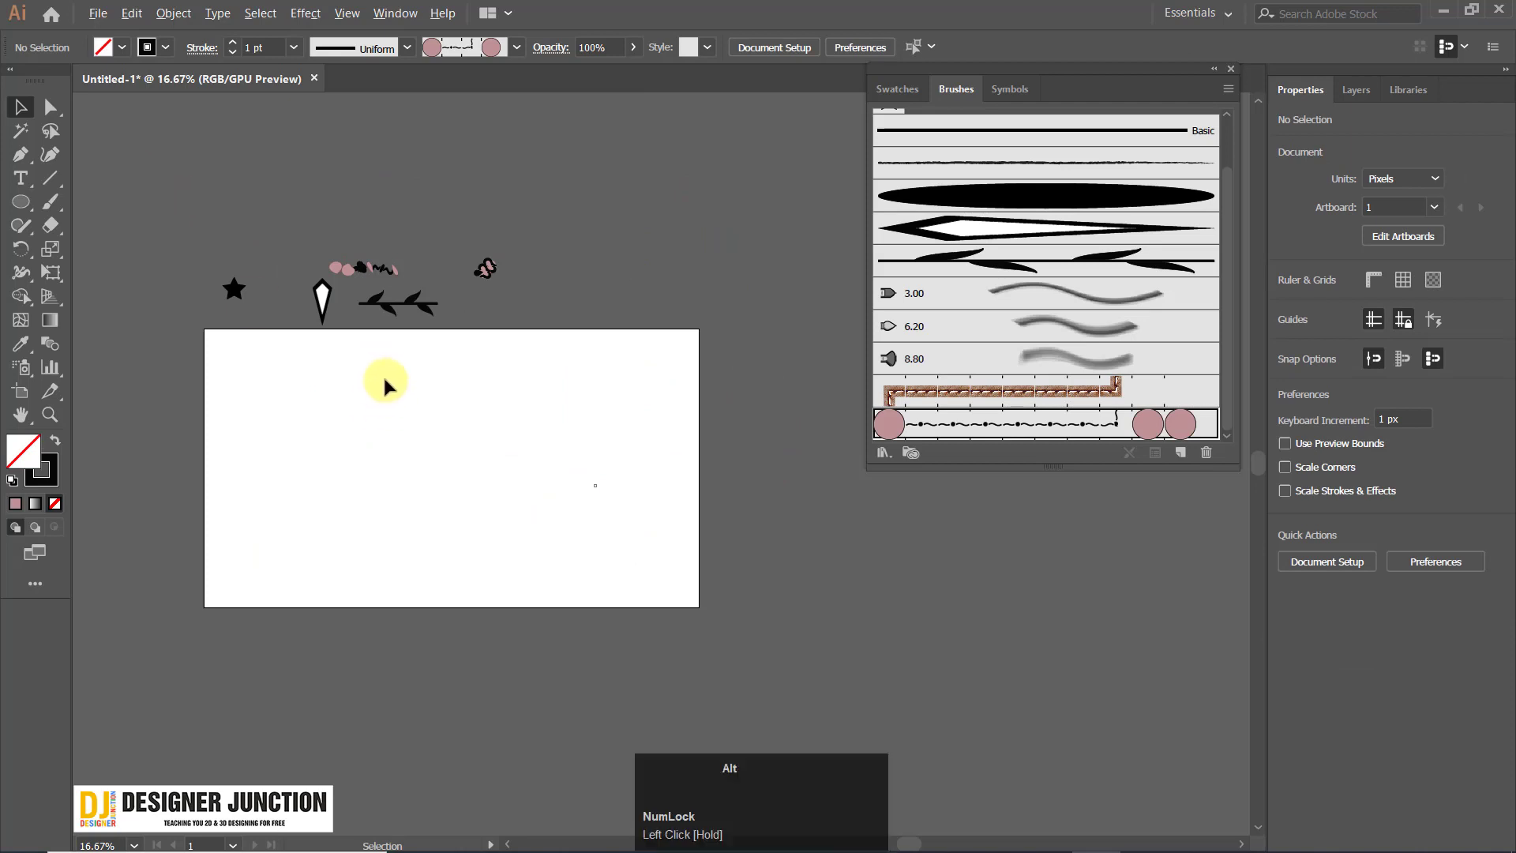
scroll(411, 308, "up", 1)
left_click_drag(397, 455, 439, 324)
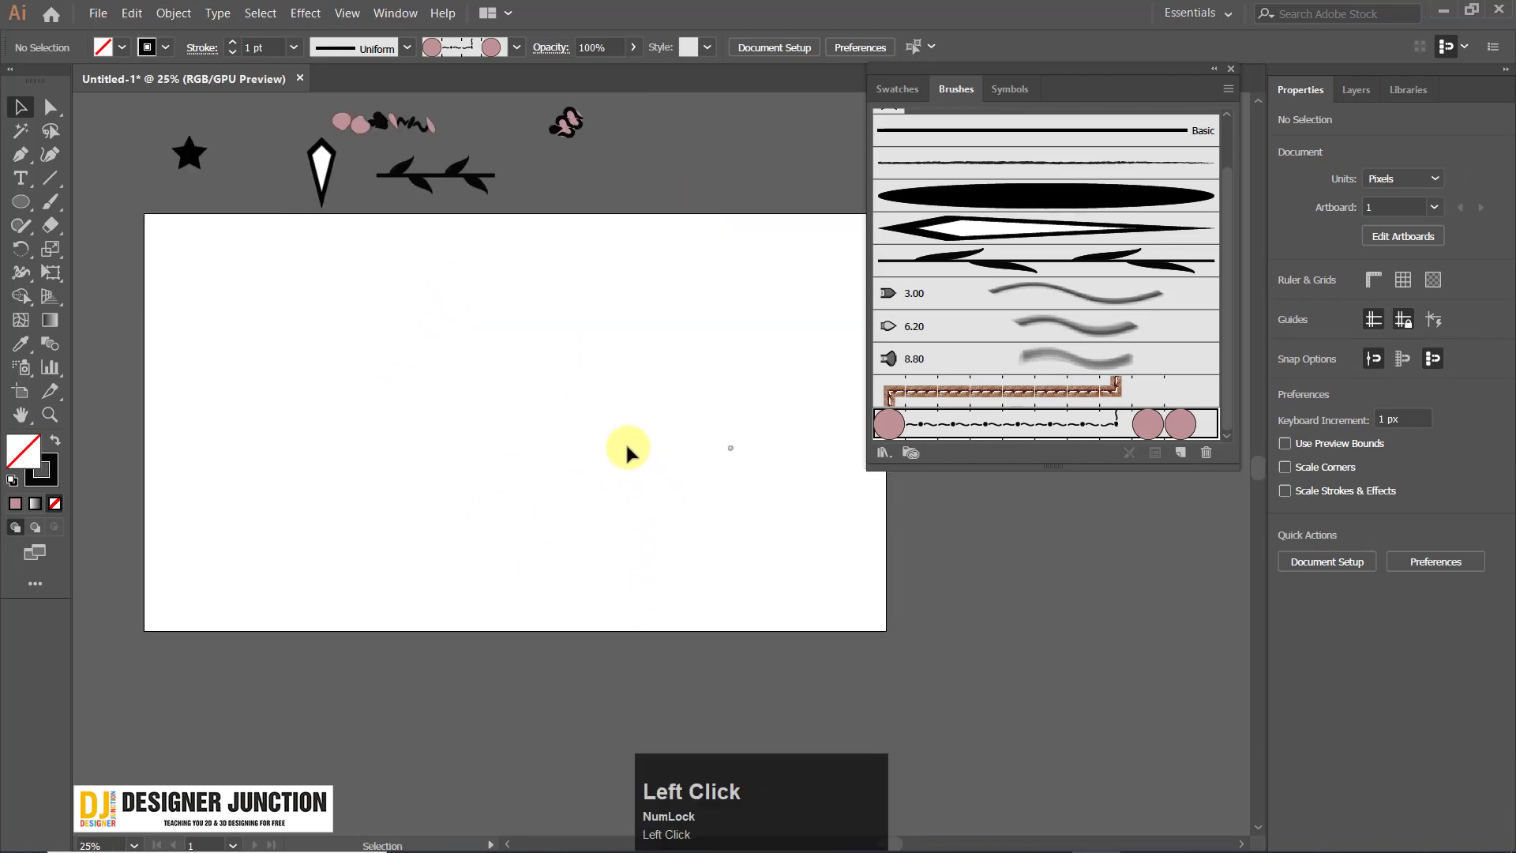
scroll(498, 425, "up", 1)
left_click_drag(545, 371, 531, 474)
scroll(532, 460, "down", 3)
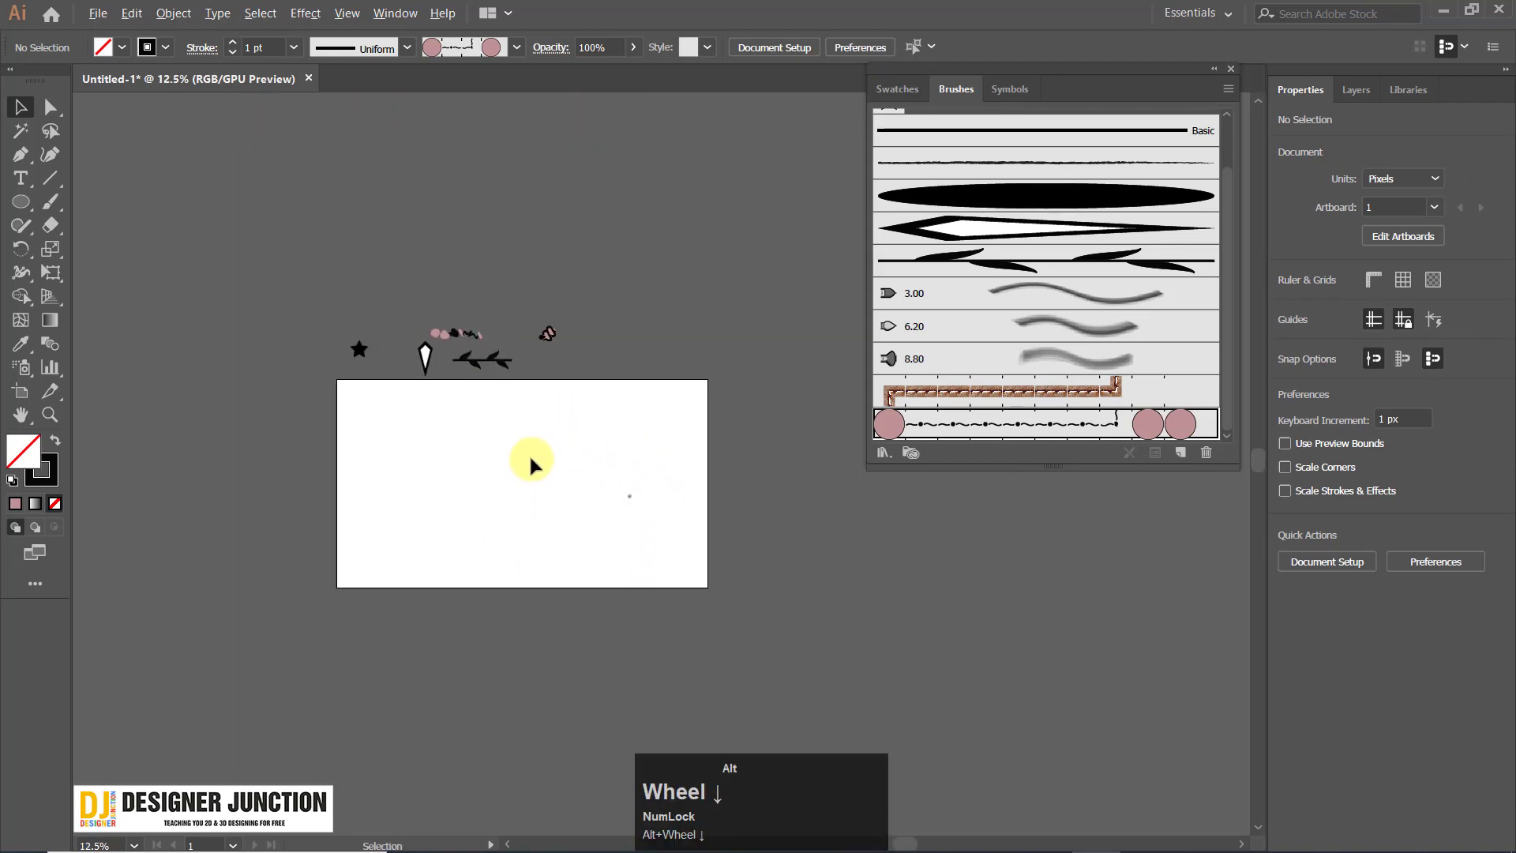
scroll(530, 463, "up", 2)
left_click(978, 604)
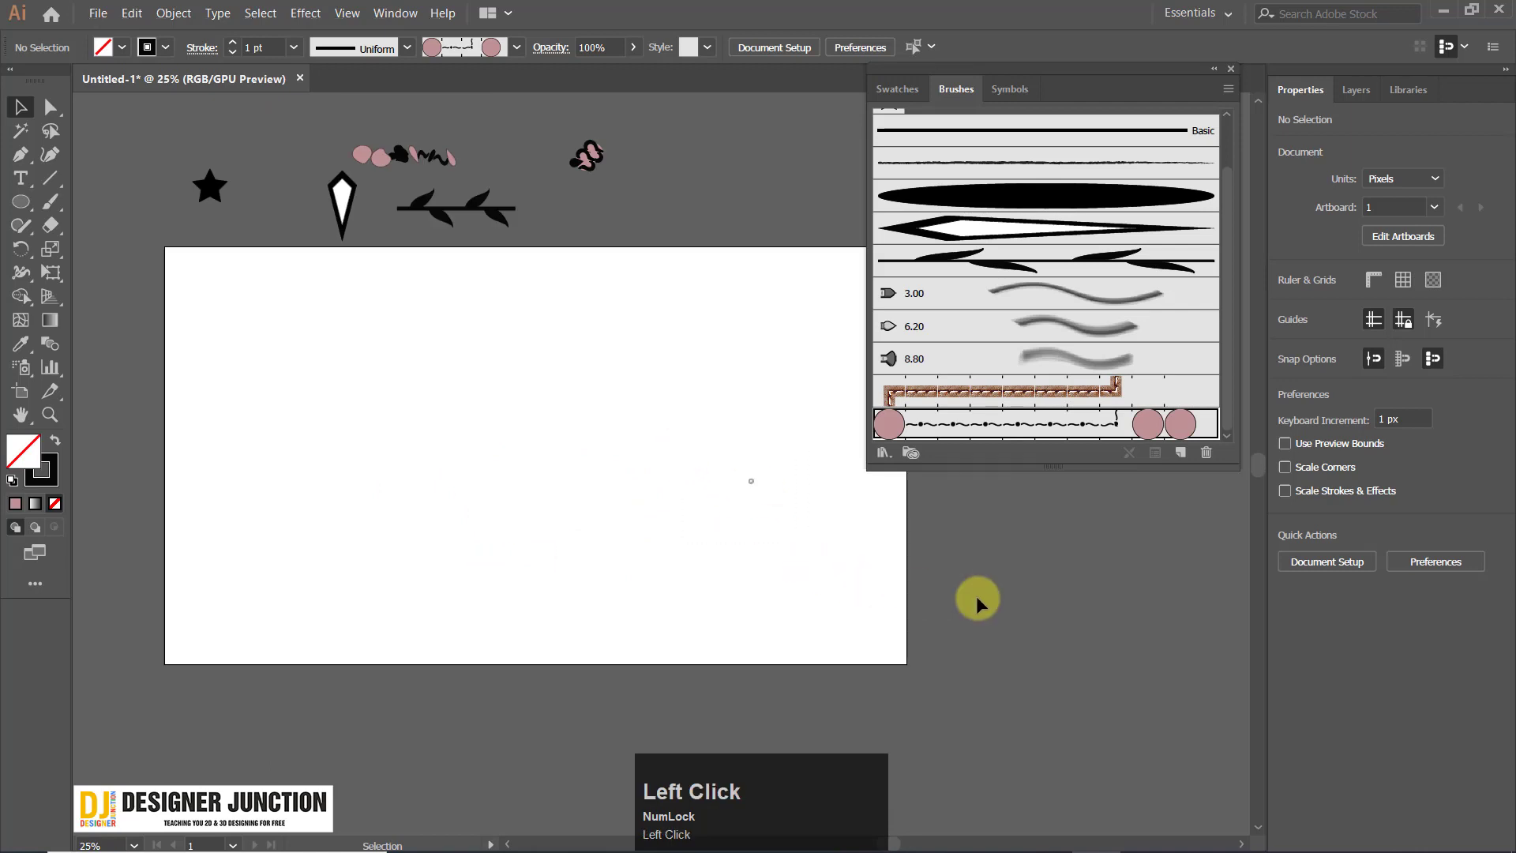
Draw a thin horizontal rectangle about 777 by 10 px in the upper part of the artboard and fill it with orange-red.
right_click(21, 202)
left_click(110, 207)
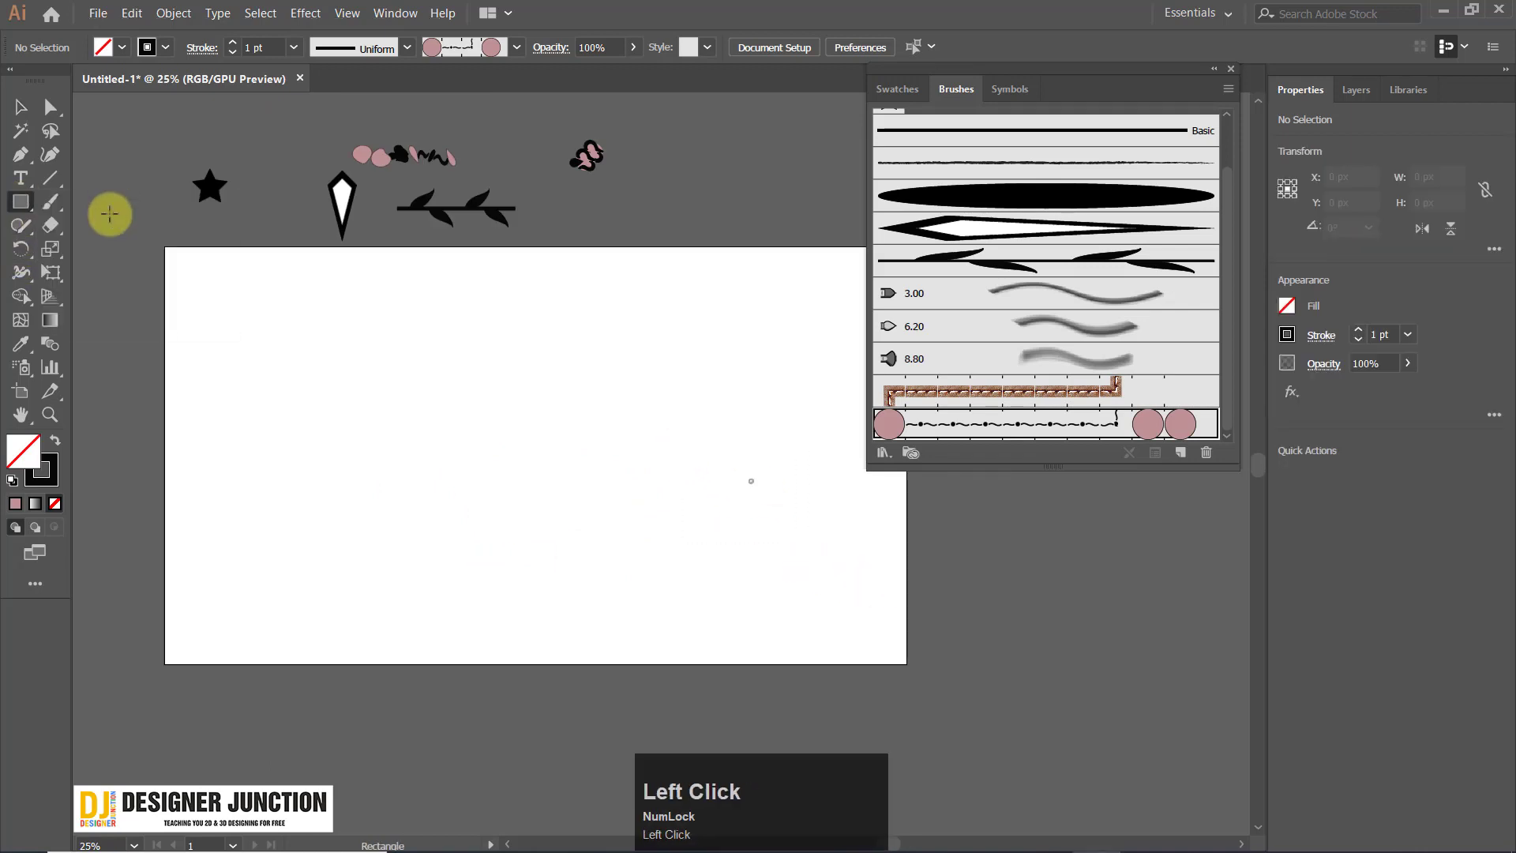
right_click(20, 202)
left_click(107, 208)
scroll(372, 411, "up", 1)
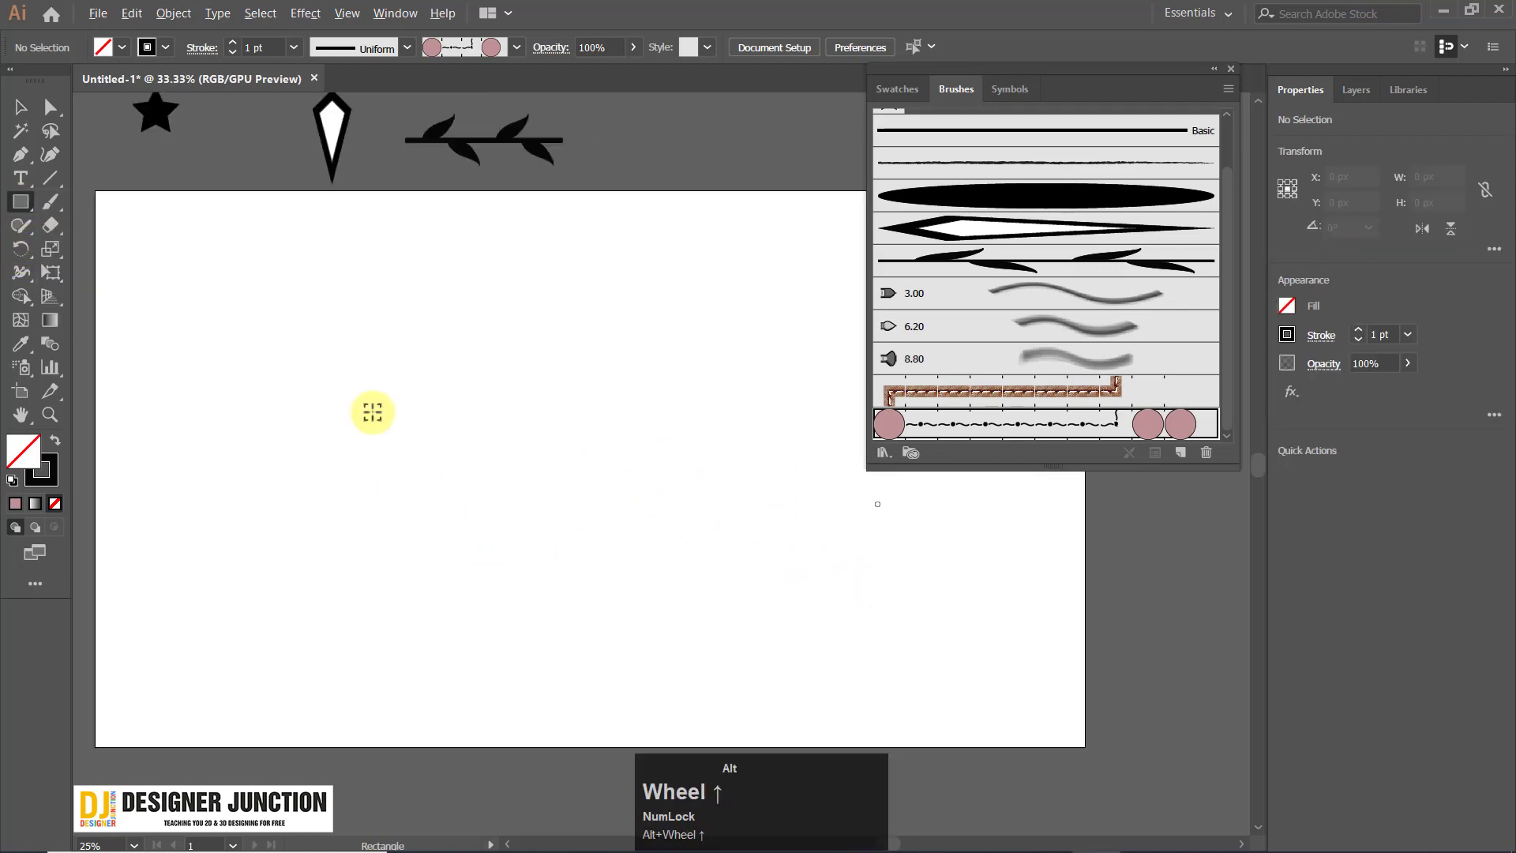
left_click_drag(243, 297, 643, 302)
left_click(22, 108)
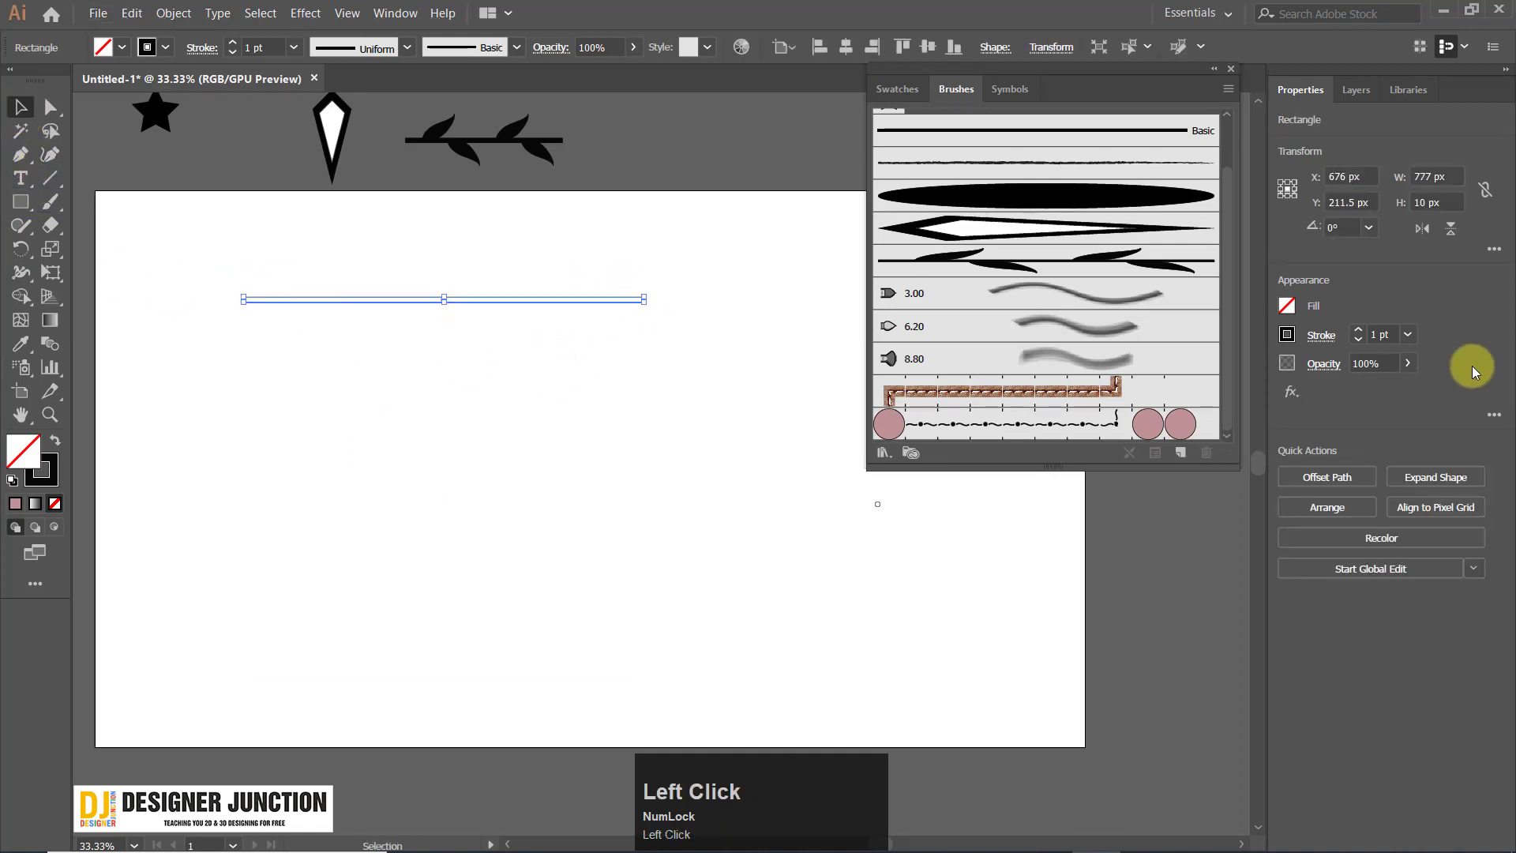
left_click(895, 87)
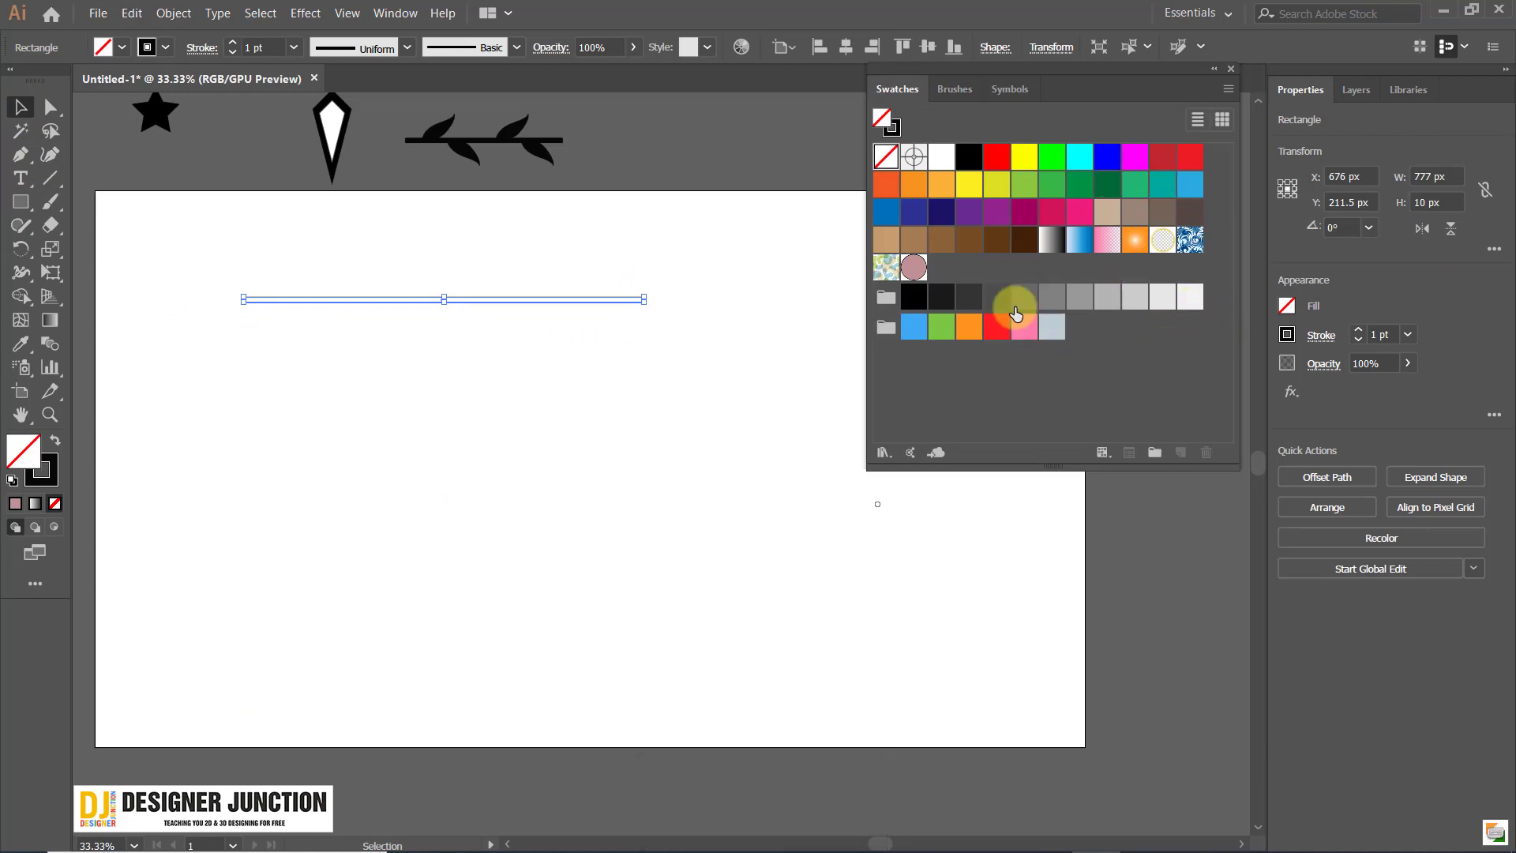
left_click(883, 192)
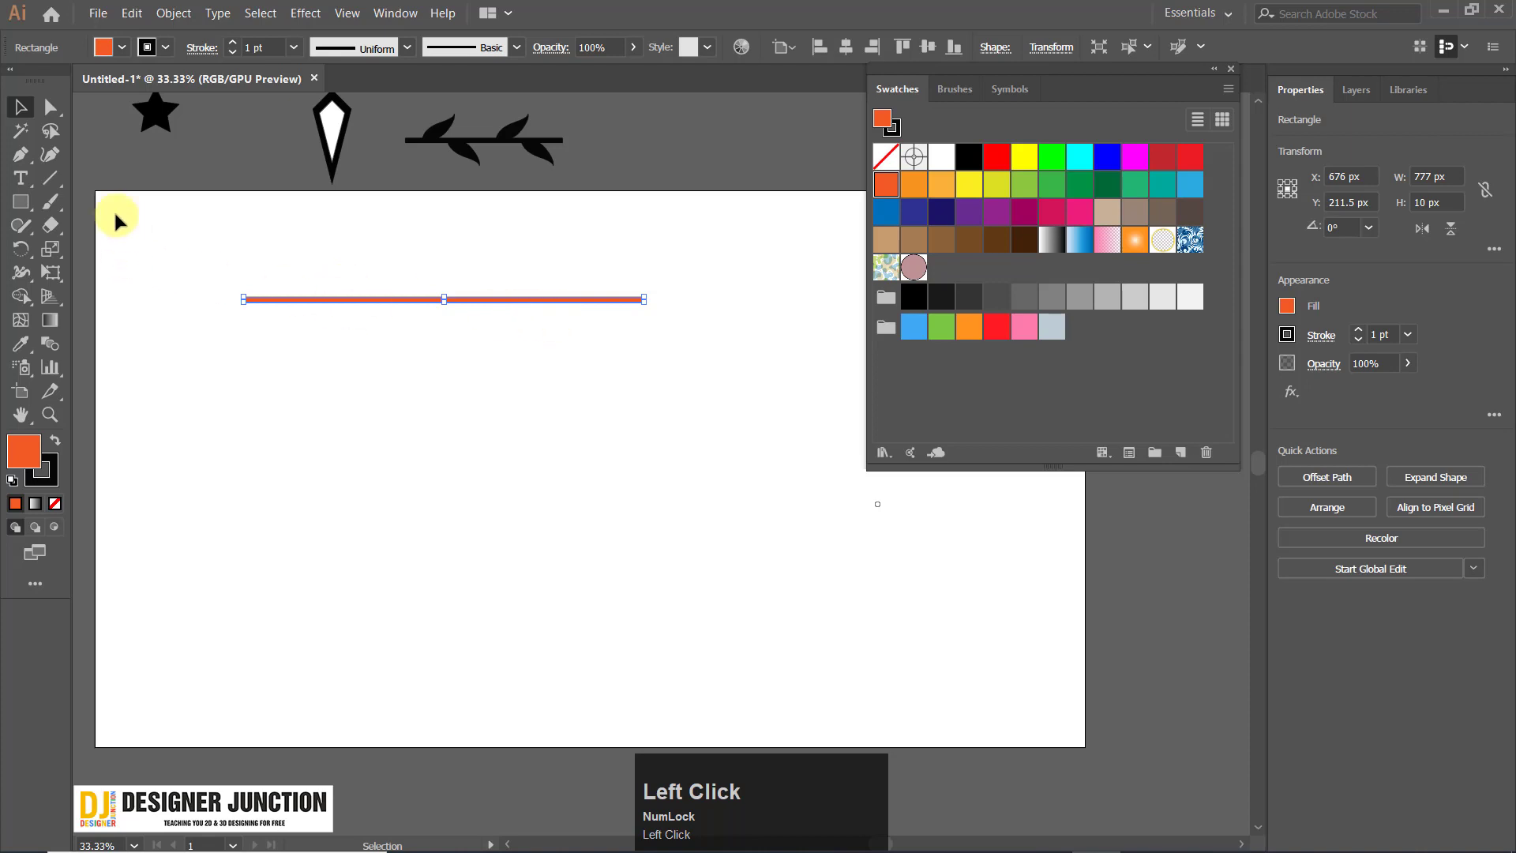
Duplicate the orange-red bar 9 px downward and repeat the copy three times to make a stack of five bars.
scroll(608, 304, "down", 3, "alt")
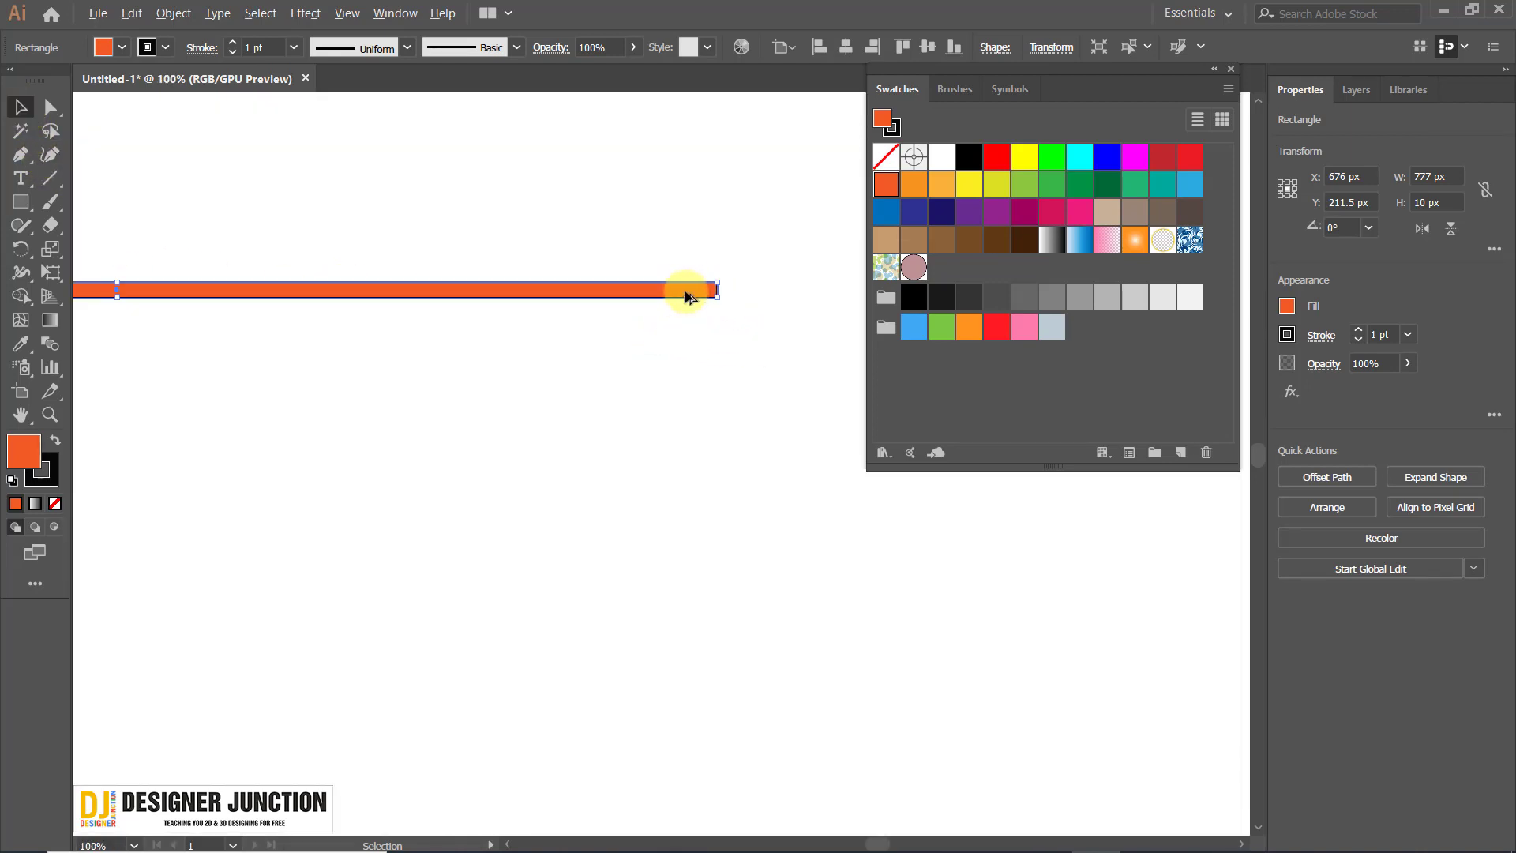
mouse_move(685, 296)
left_mouse_down()
mouse_move(687, 349)
mouse_move(686, 309)
left_mouse_up()
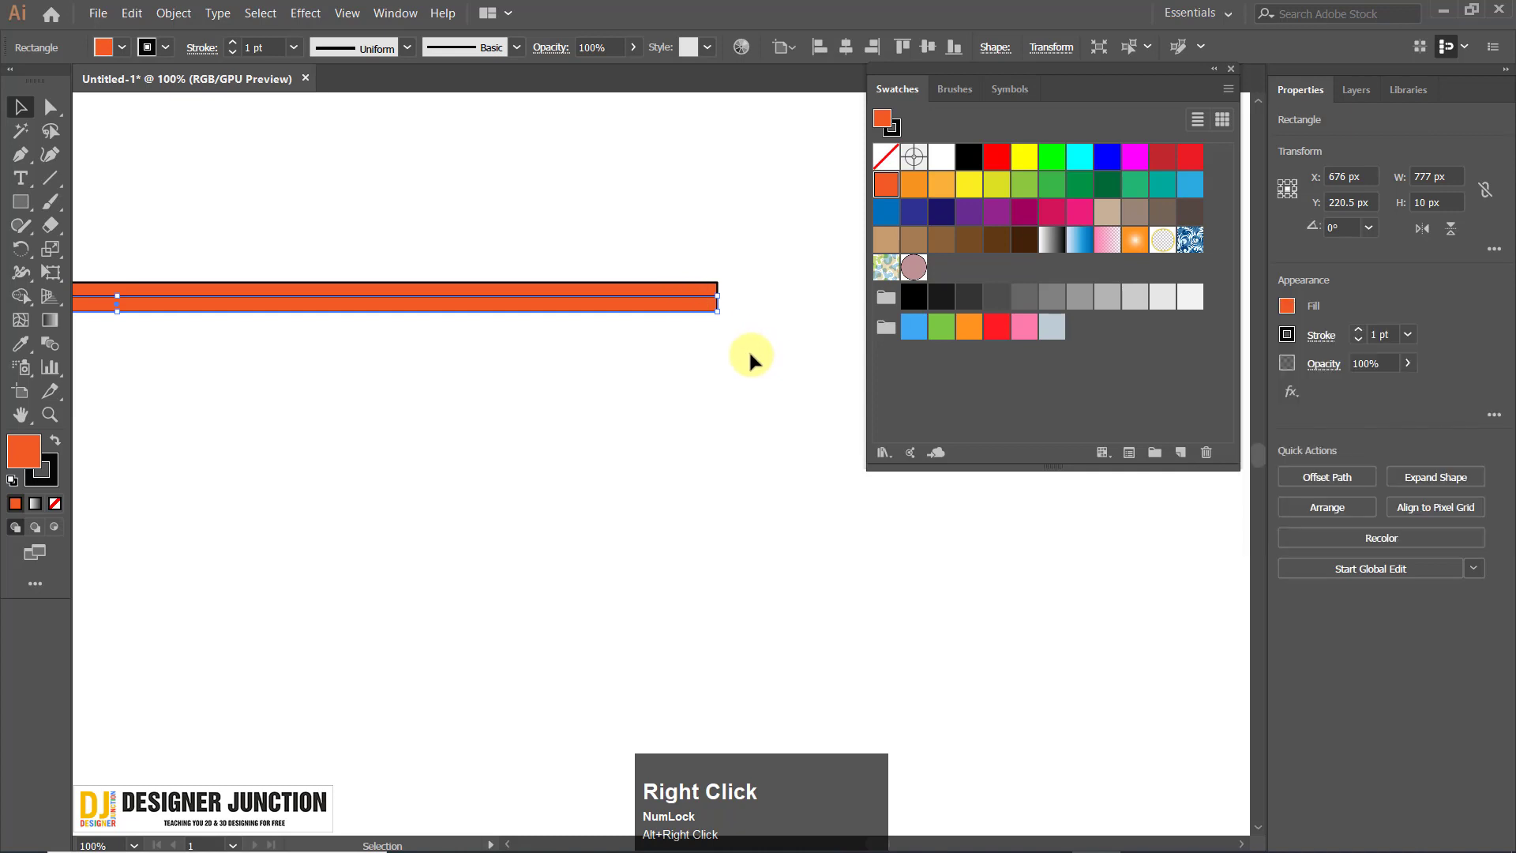
scroll(713, 315, "up", 7)
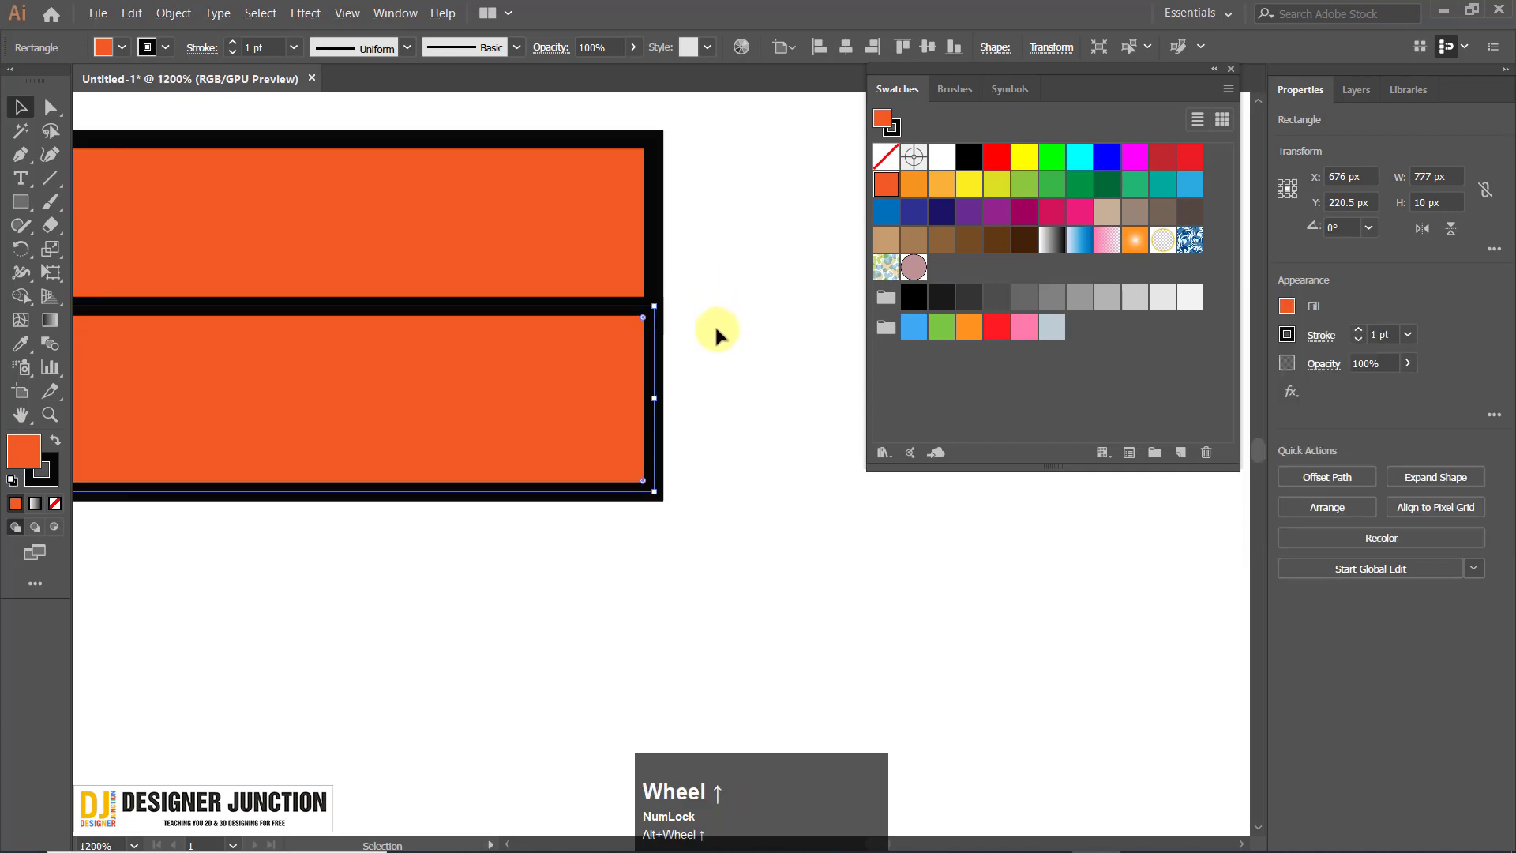
key("ctrl+d")
key("ctrl+d")
key("ctrl+d")
Fill the second bar from the top of the stack with light orange.
scroll(715, 328, "down", 5, "alt")
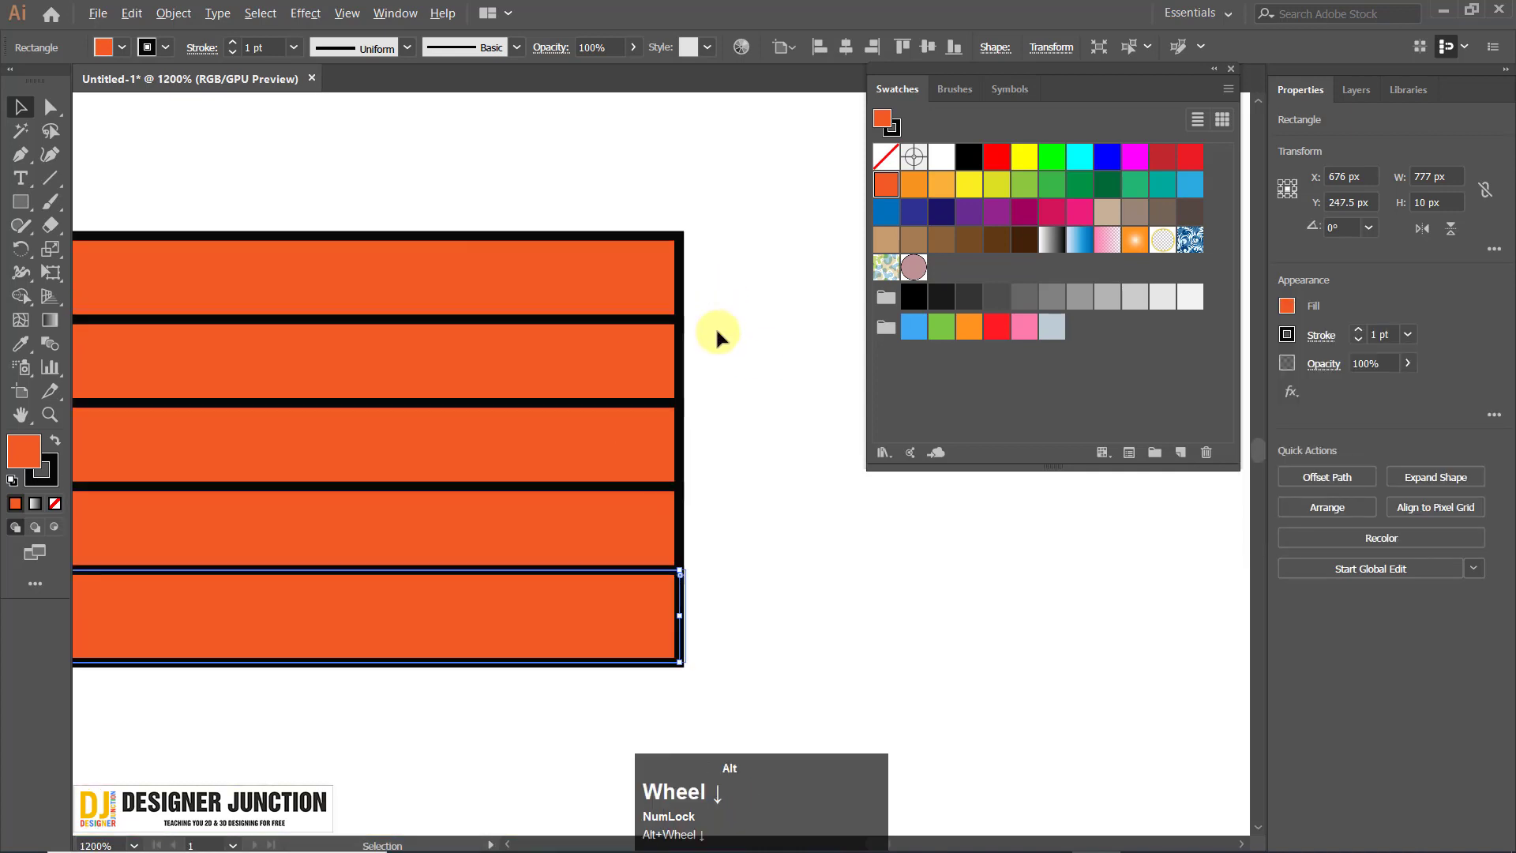
scroll(759, 427, "down", 1)
left_click(758, 425)
left_click(703, 335)
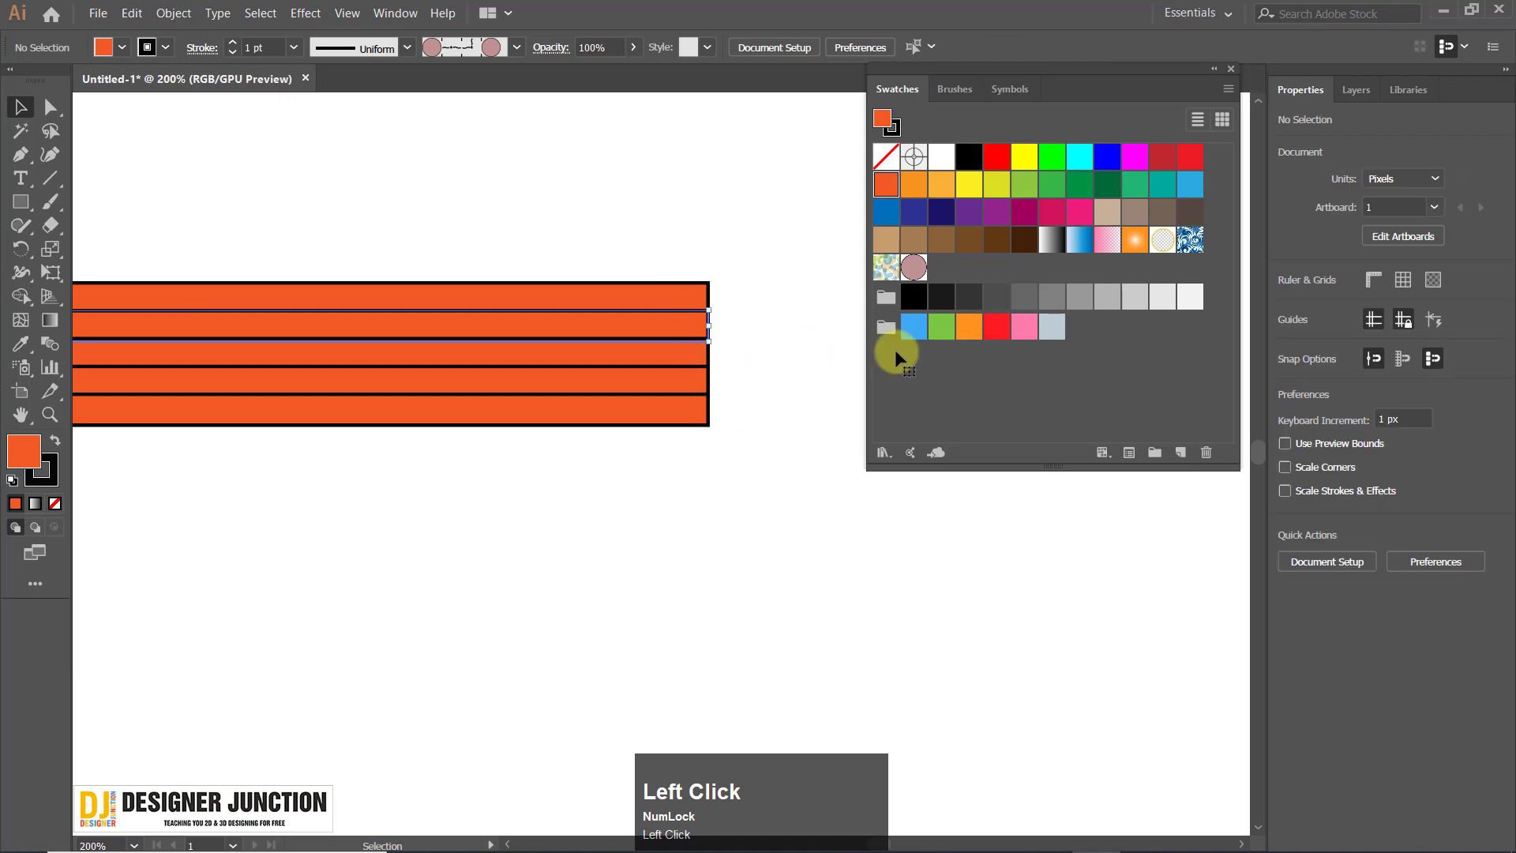
left_click(914, 191)
left_click(700, 352)
left_click(669, 432)
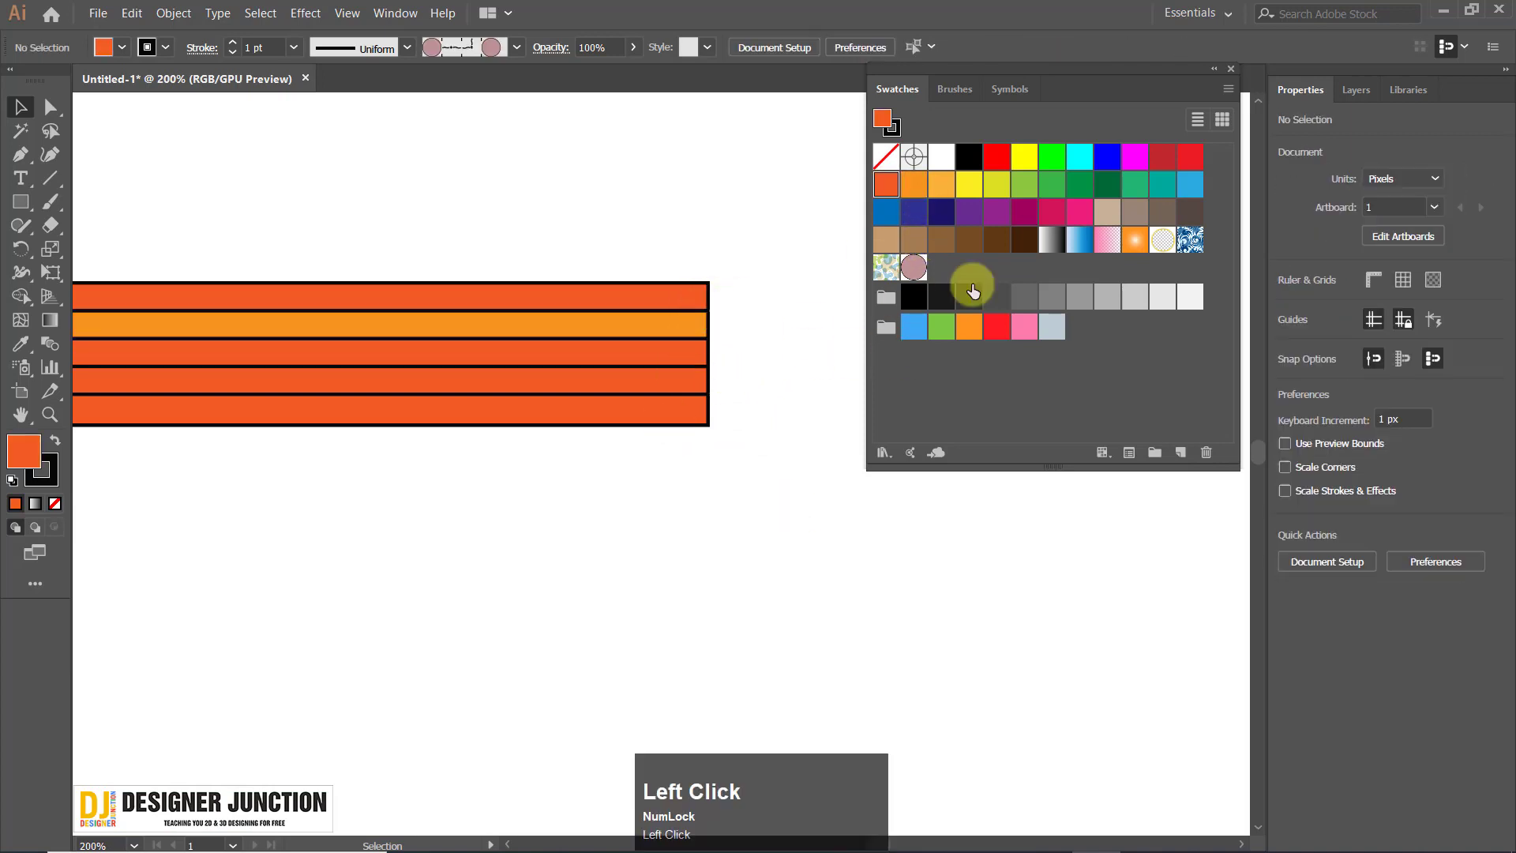
Fill the top three bars of the stack with dark green, medium green and lighter green, from top to bottom.
left_click(702, 297)
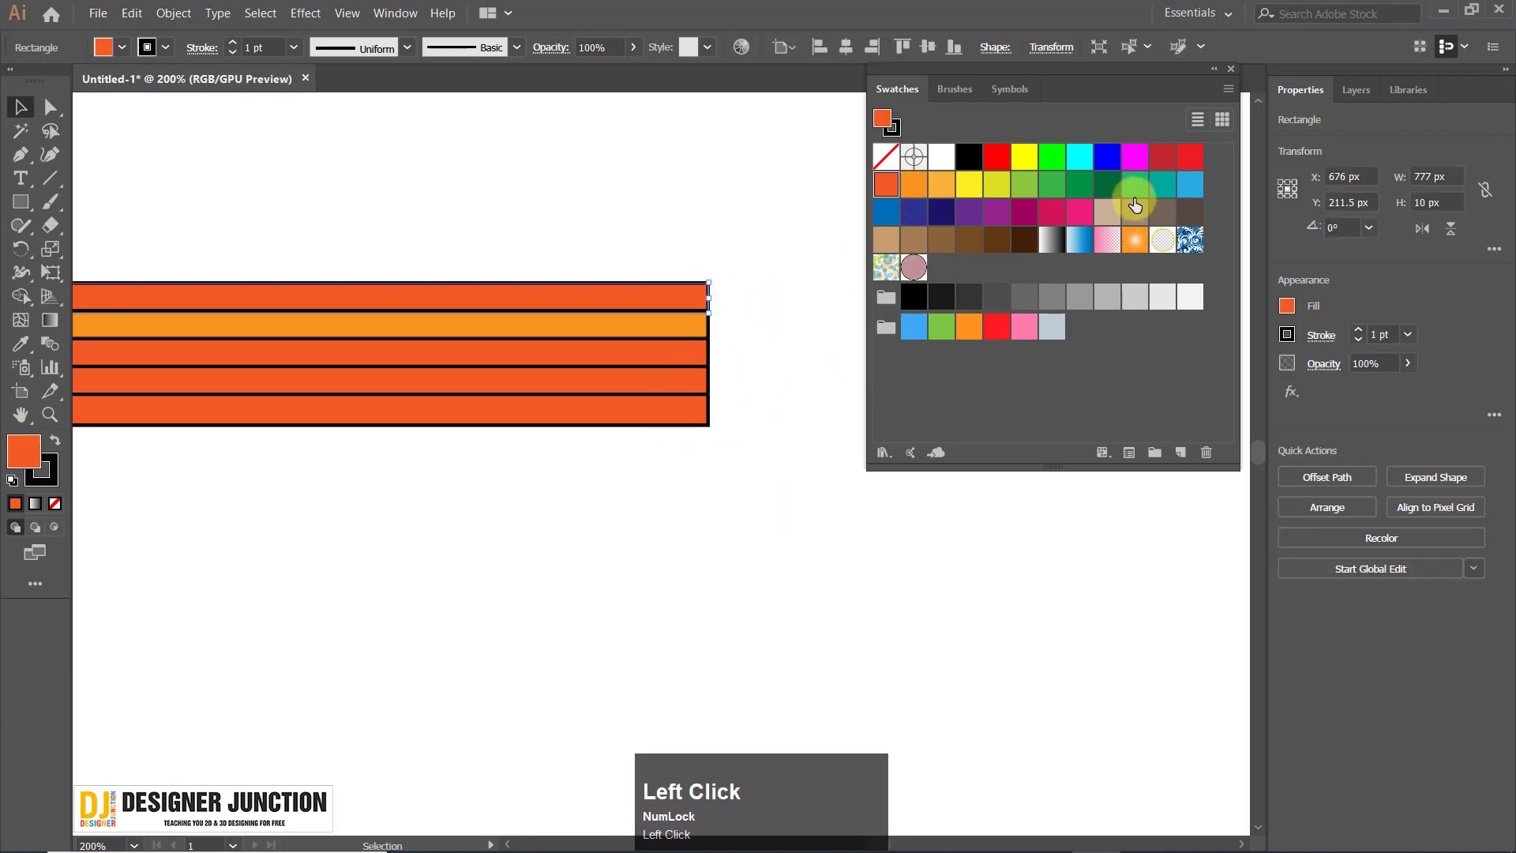
left_click(1107, 185)
left_click(683, 338)
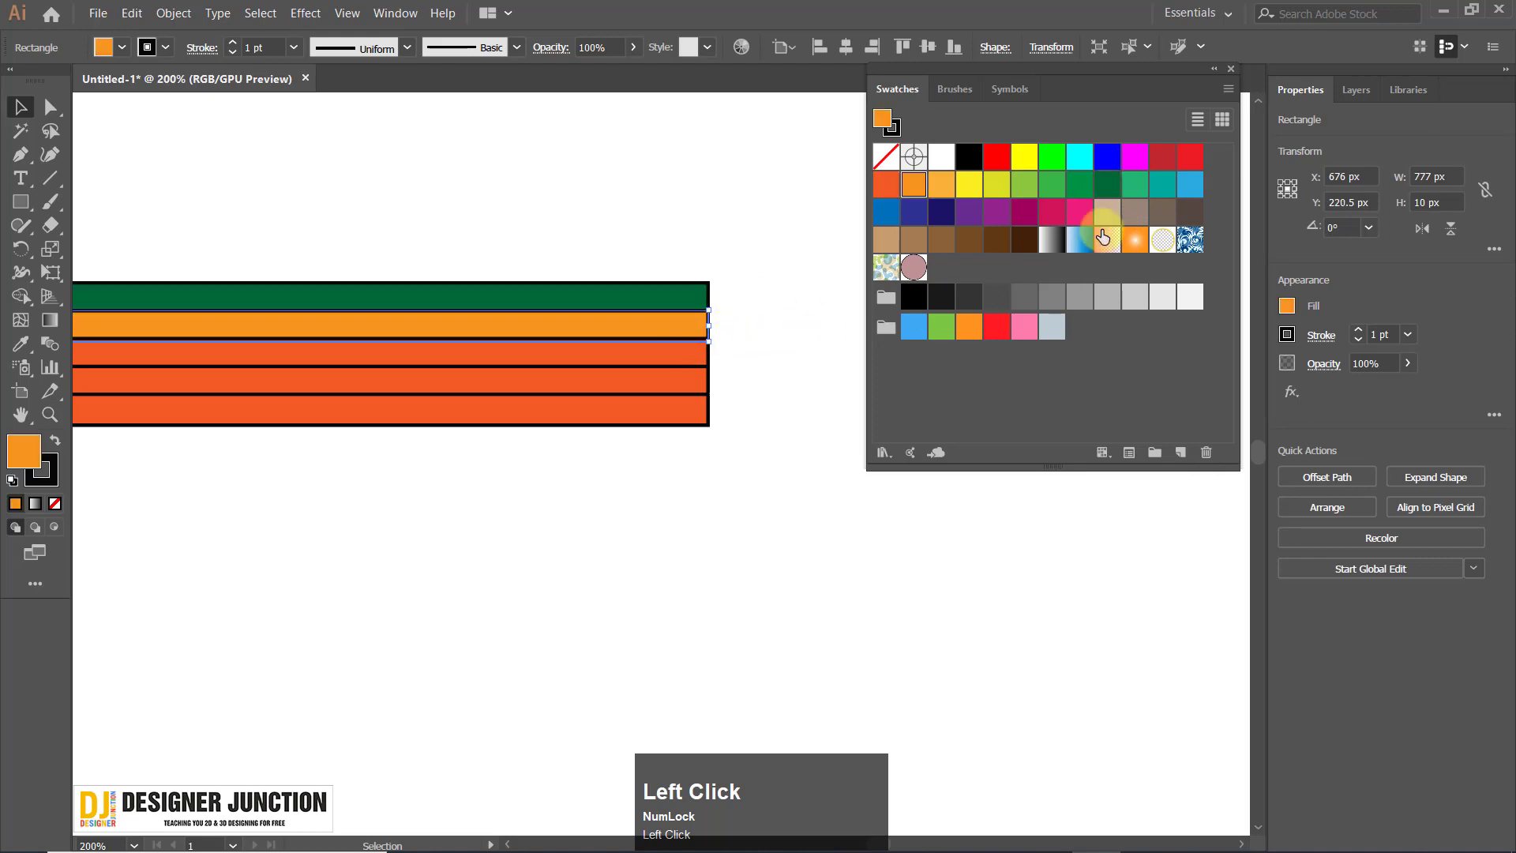
left_click(1079, 185)
left_click(668, 368)
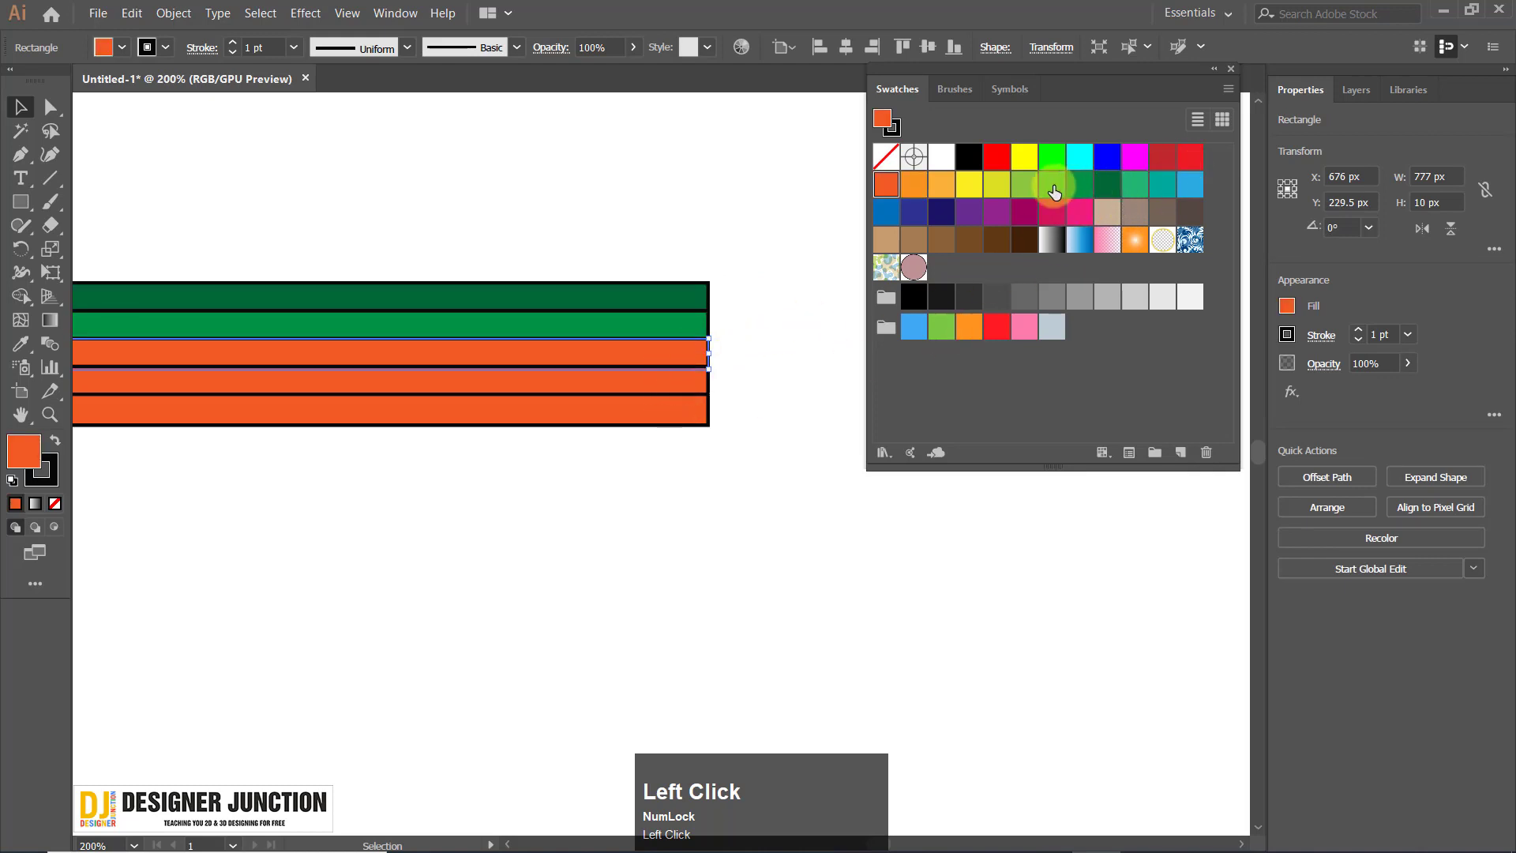
left_click(1054, 192)
Fill the fourth bar with yellow-green and the bottom bar with greenish yellow.
left_click(642, 386)
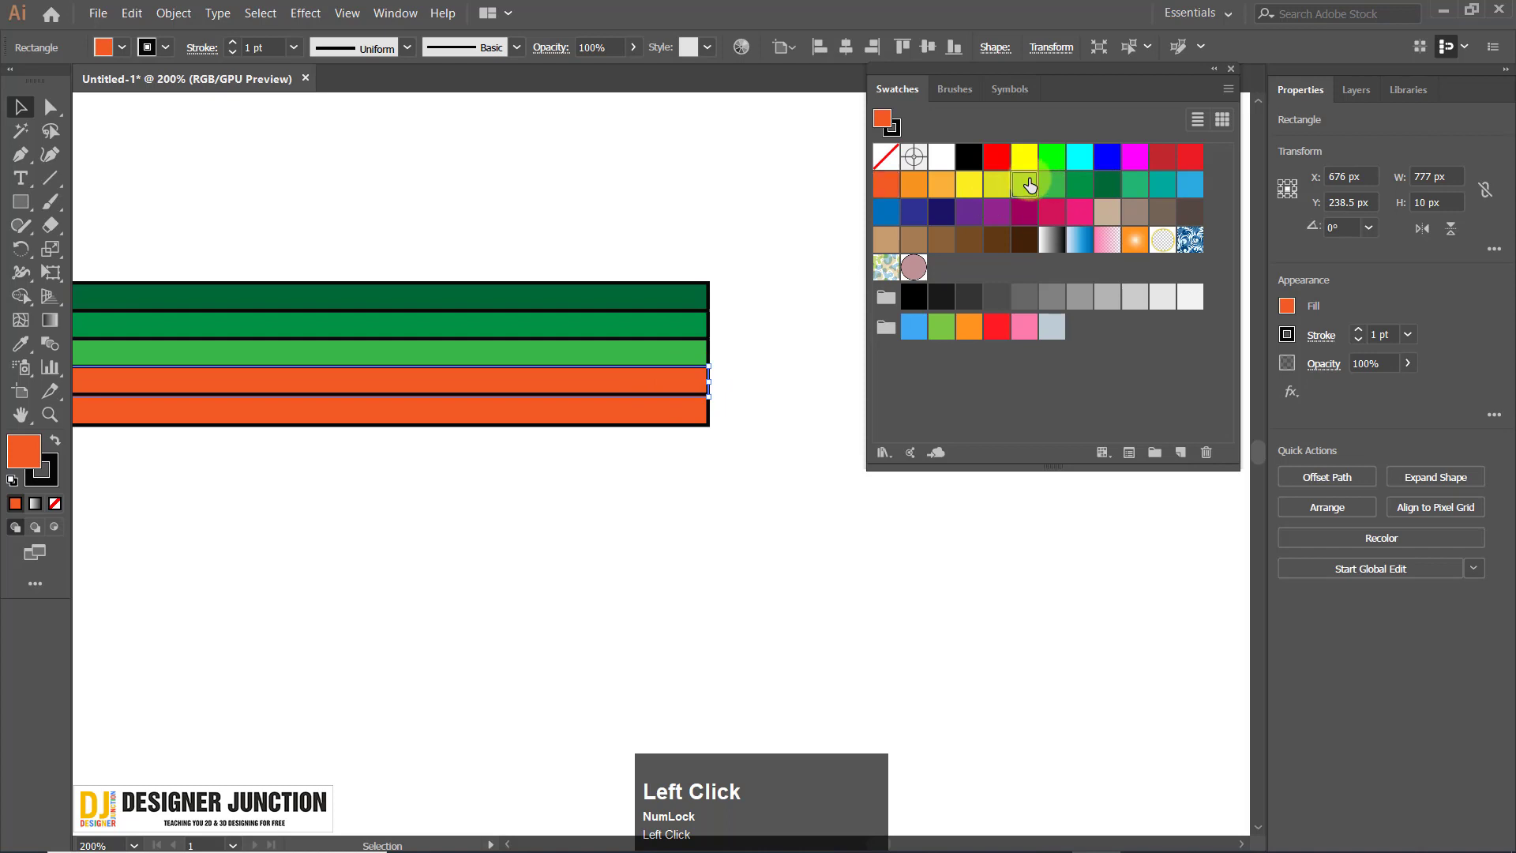
left_click(1030, 185)
left_click(646, 416)
left_click(1022, 186)
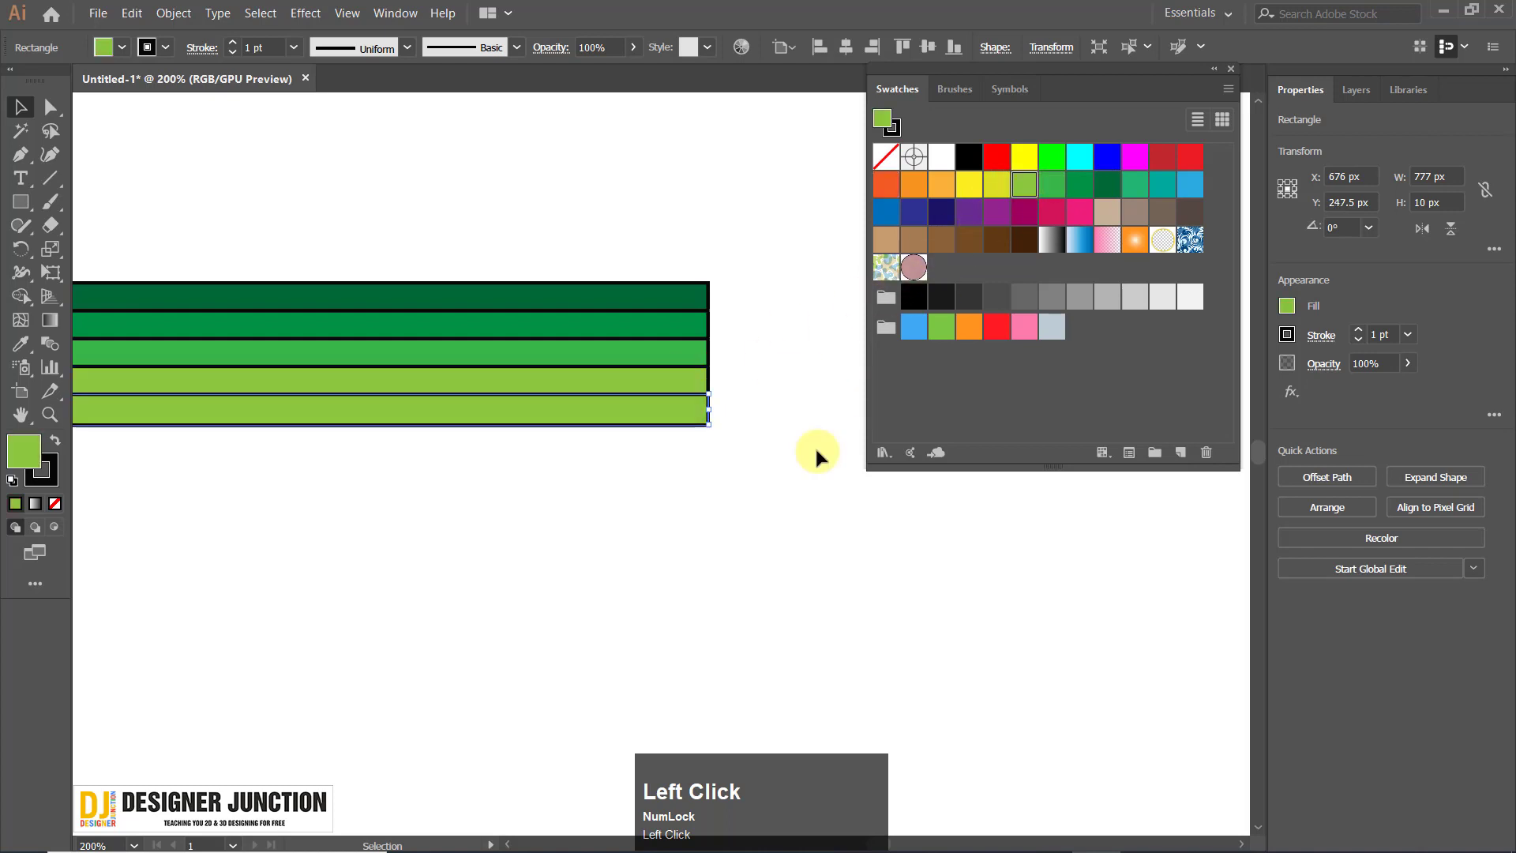
left_click(653, 415)
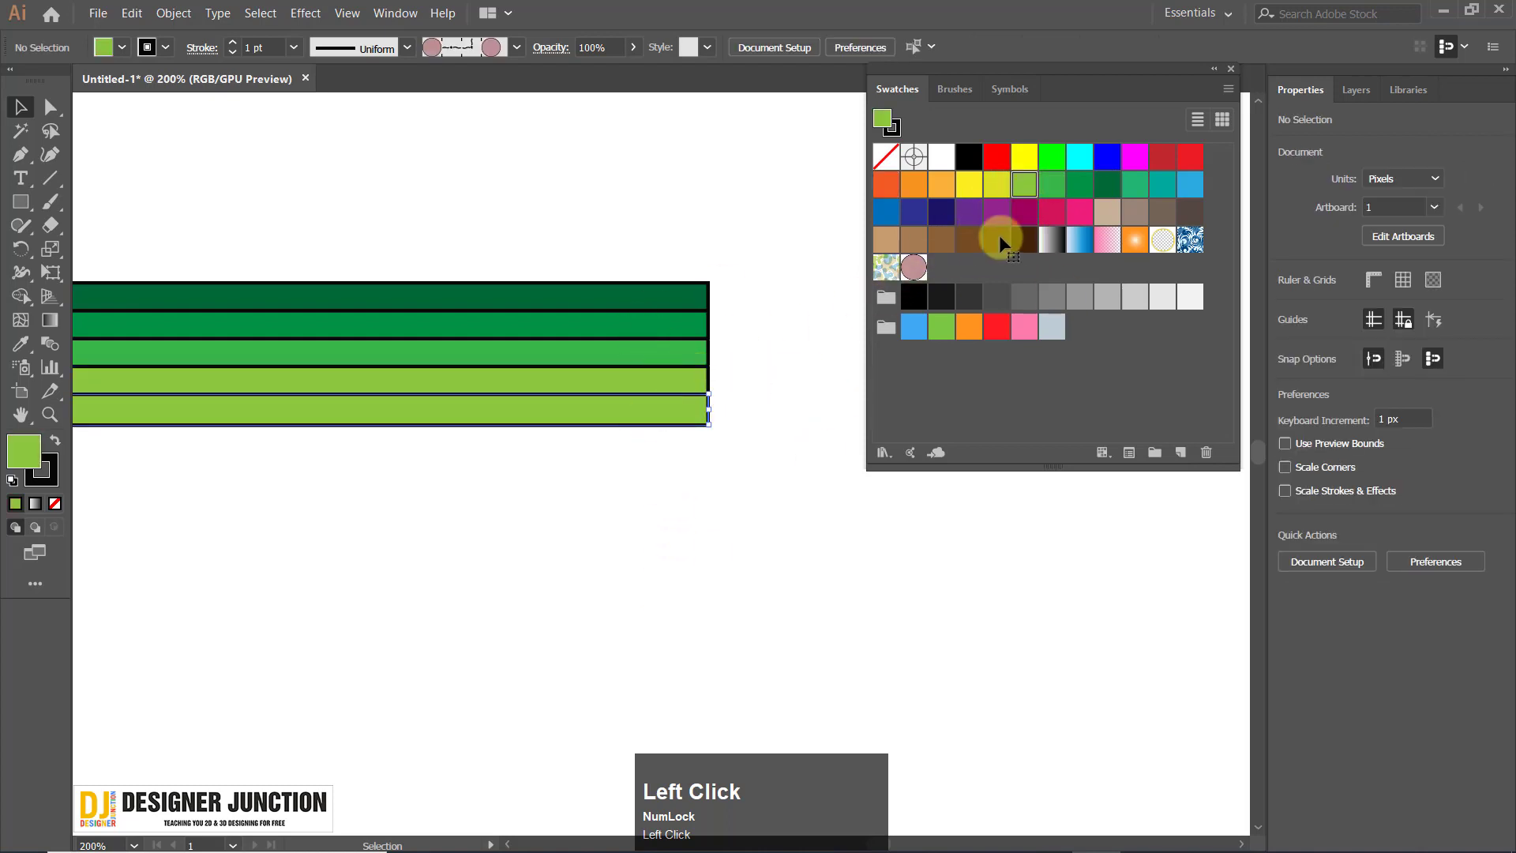
left_click(998, 188)
left_click(656, 494)
Select all five coloured bars on the artboard and group them.
scroll(650, 477, "down", 3)
scroll(328, 440, "up", 2)
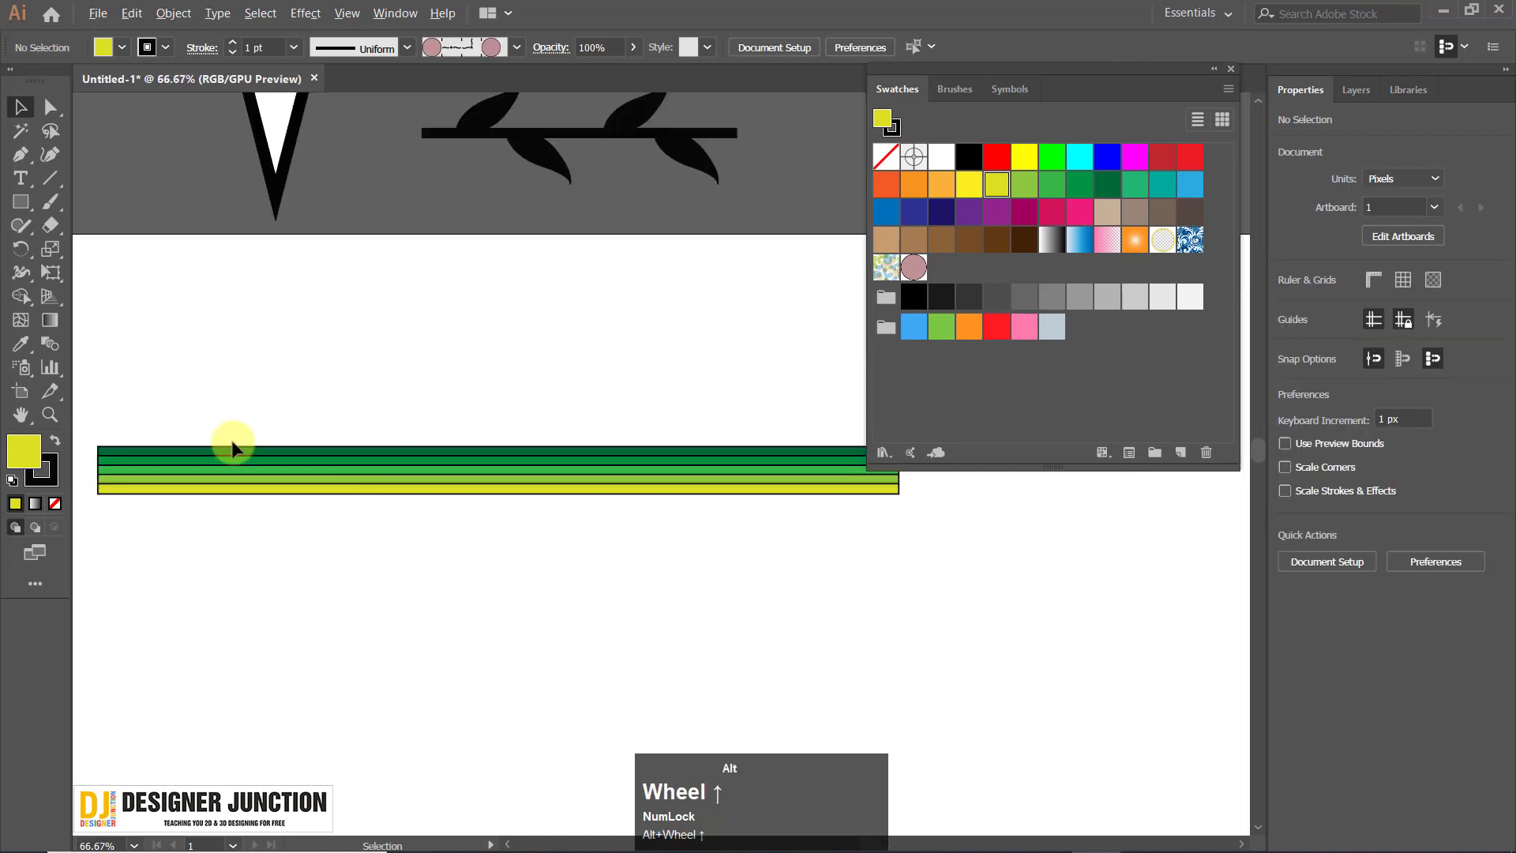
scroll(413, 474, "down", 1)
left_click(1230, 69)
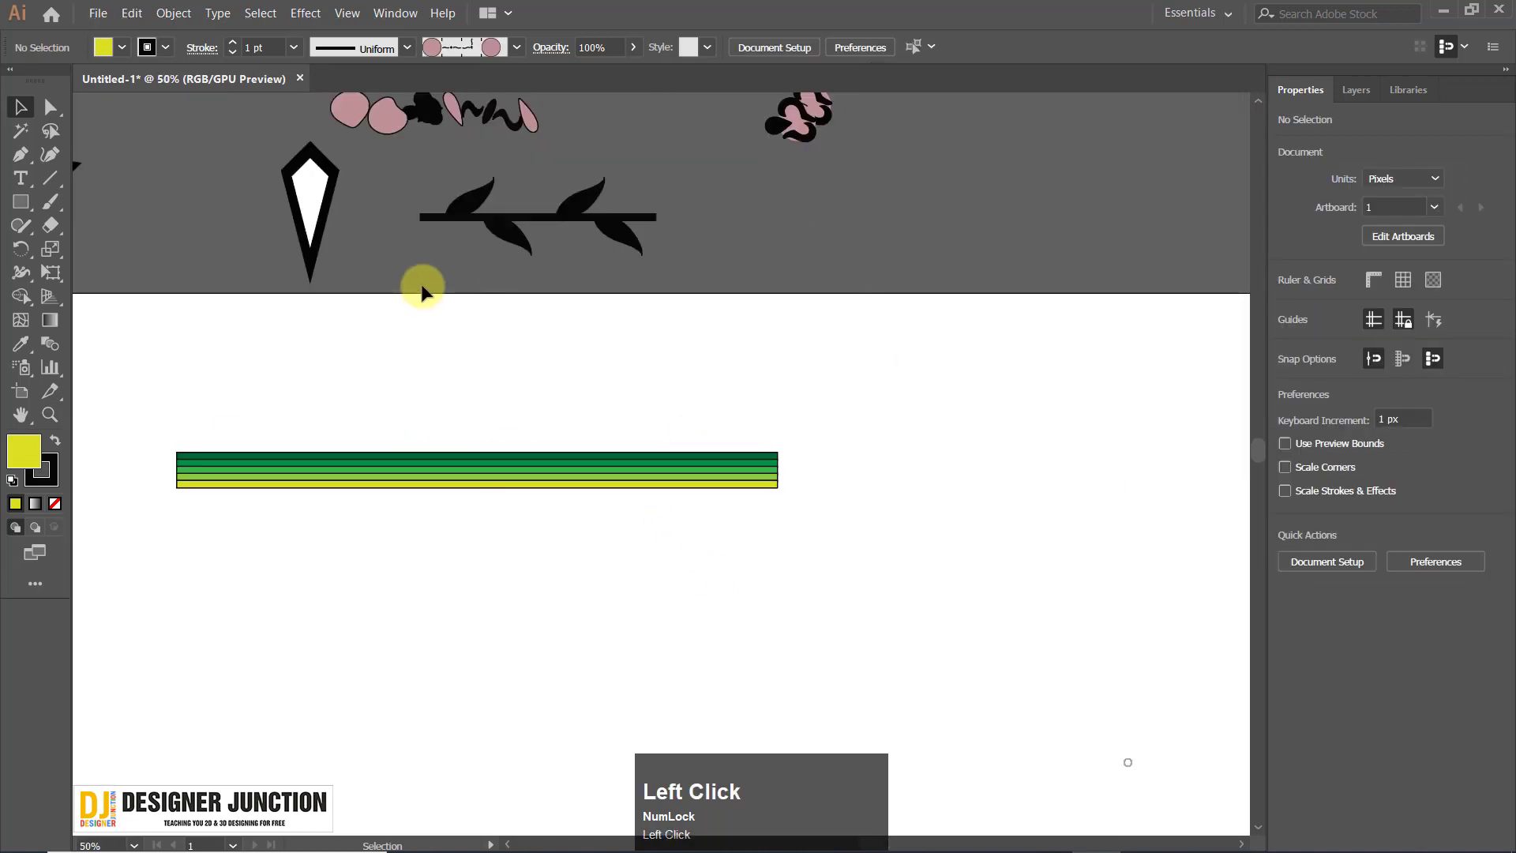
key("space")
left_click_drag(465, 482, 514, 386)
left_click_drag(214, 314, 971, 555)
key("ctrl+g")
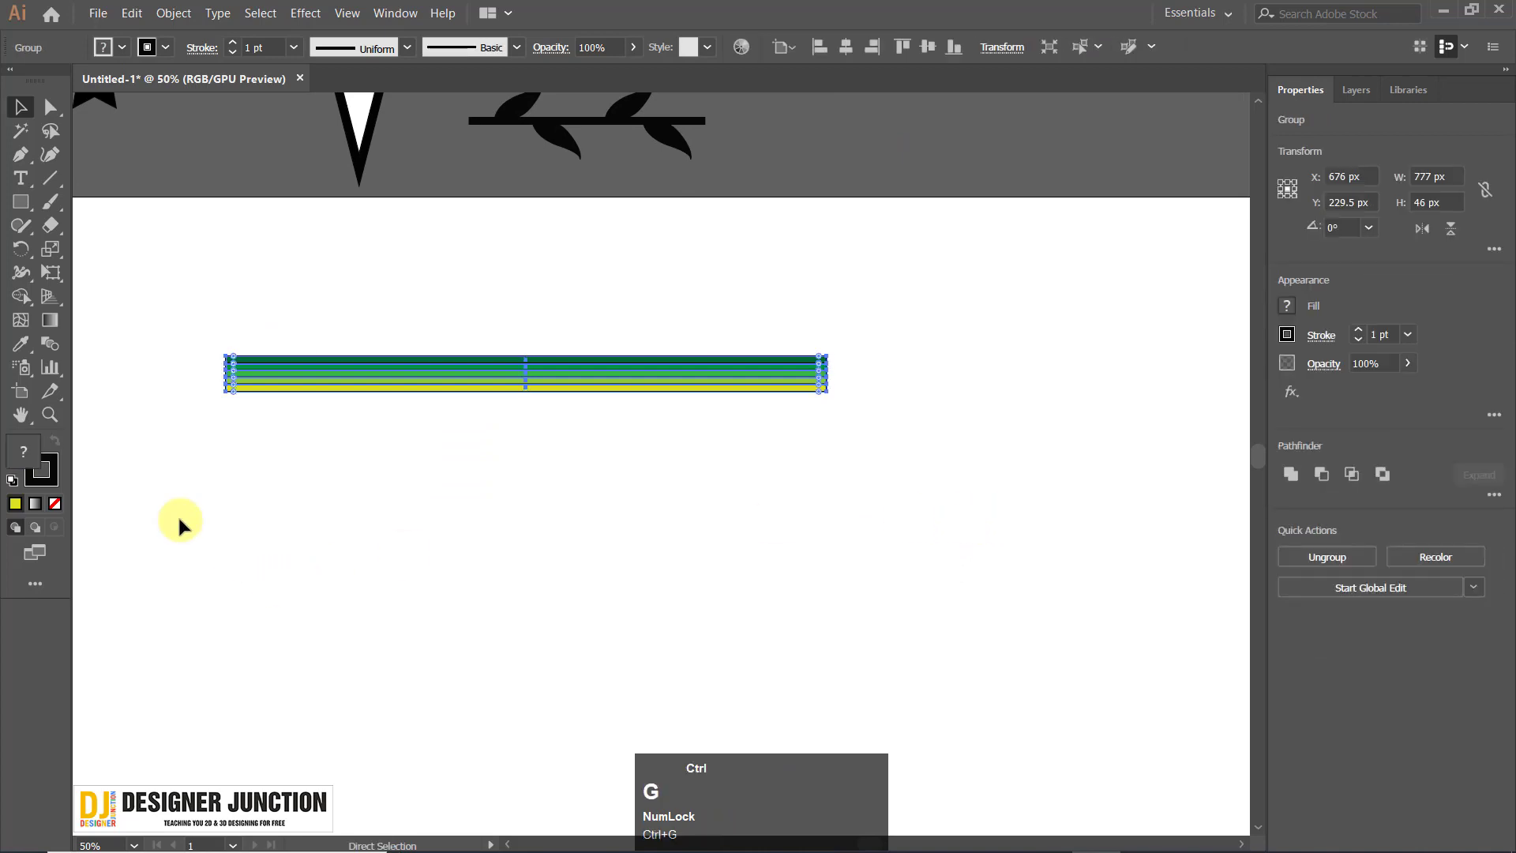
Reselect the grouped bars and display the document's brushes beside the artboard.
left_click(622, 438)
scroll(592, 451, "down", 2)
left_click_drag(313, 371, 761, 490)
key("space")
left_click_drag(704, 424, 585, 409)
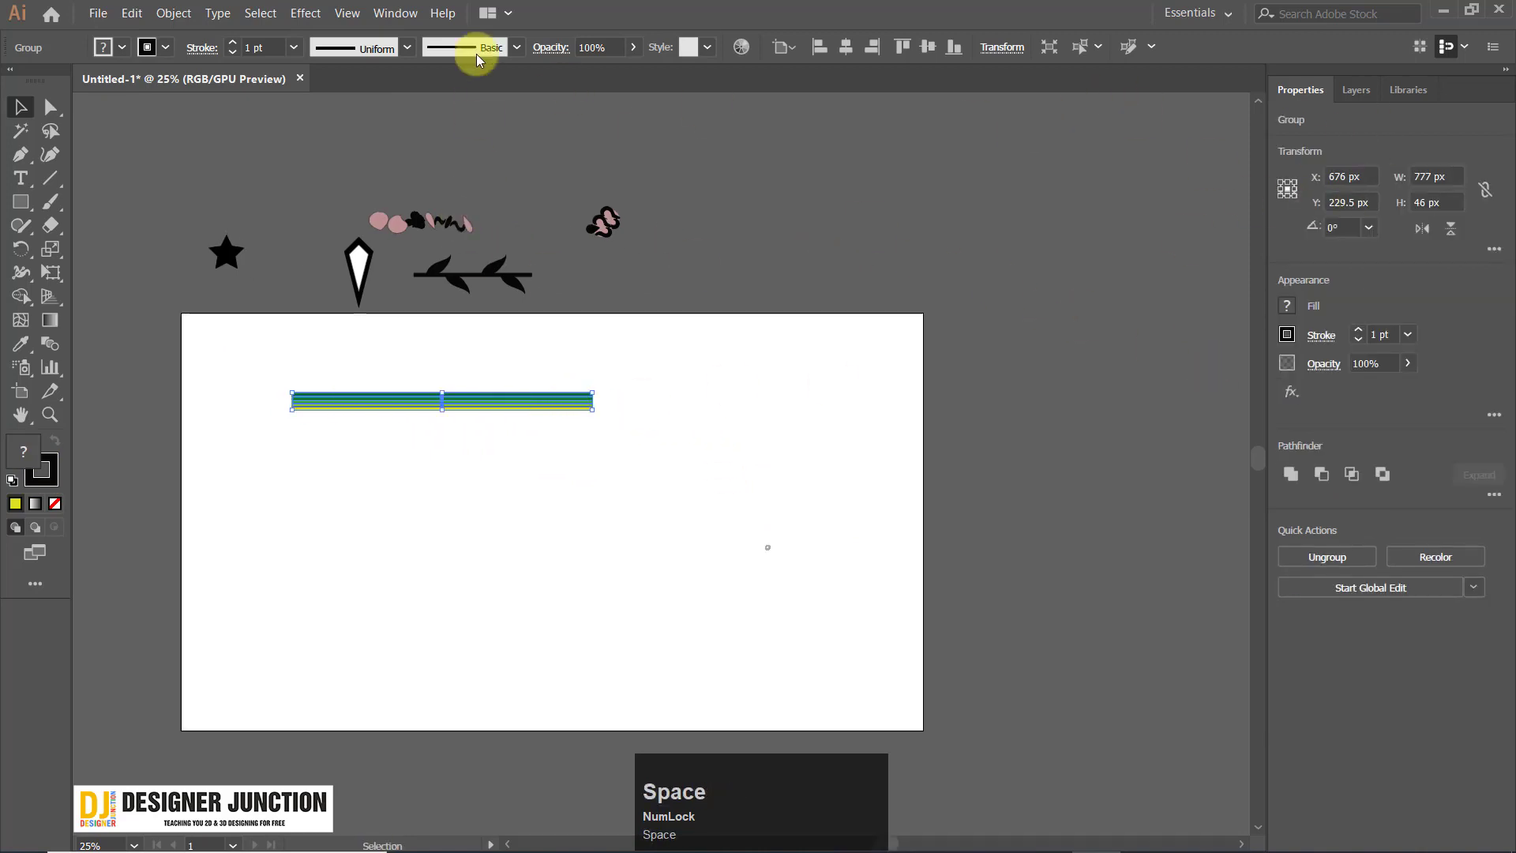
left_click(387, 13)
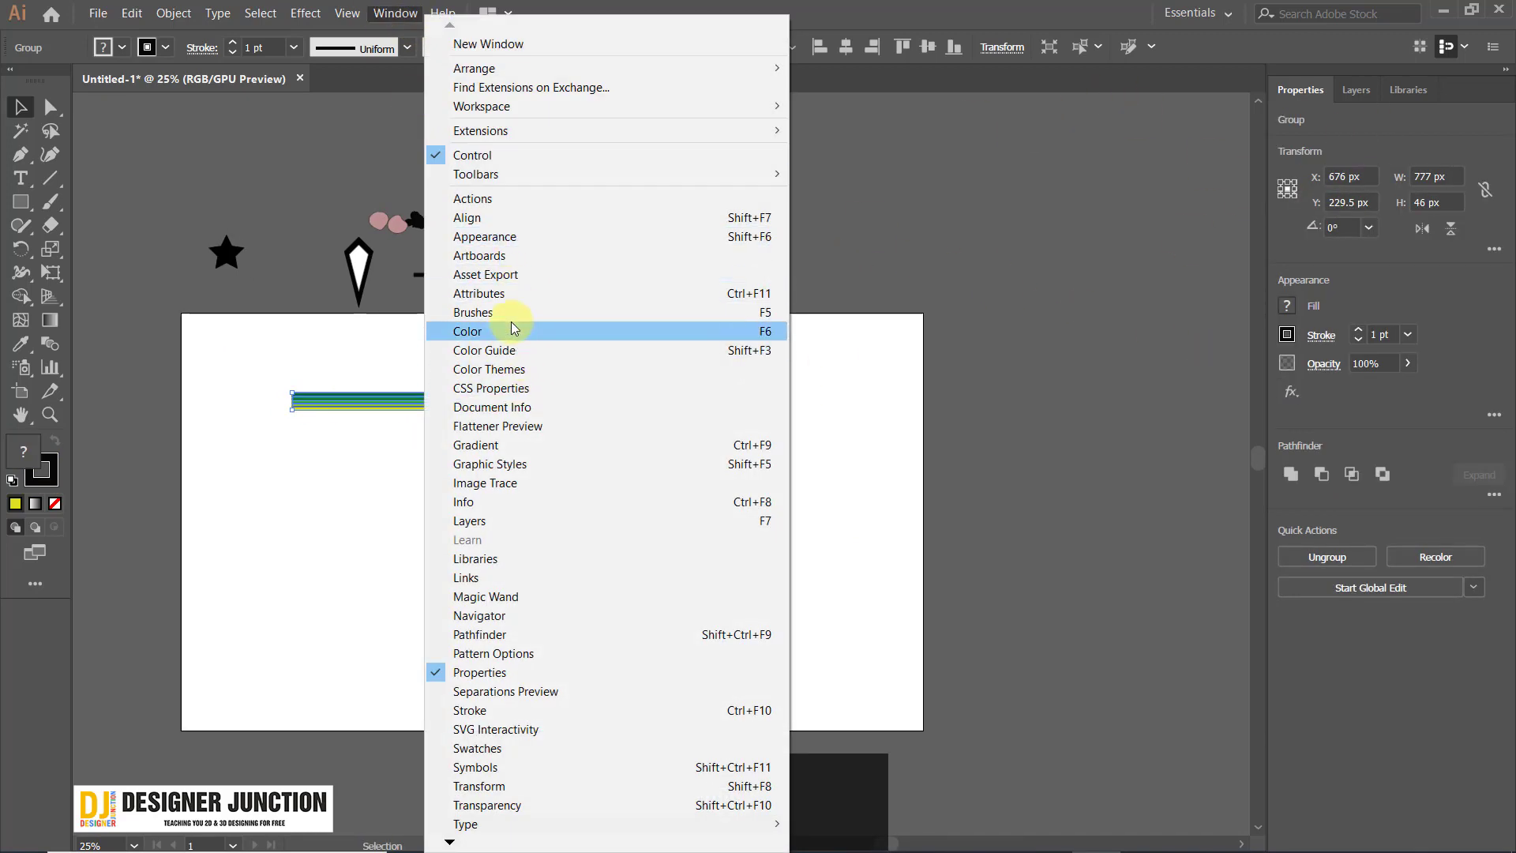
left_click(509, 314)
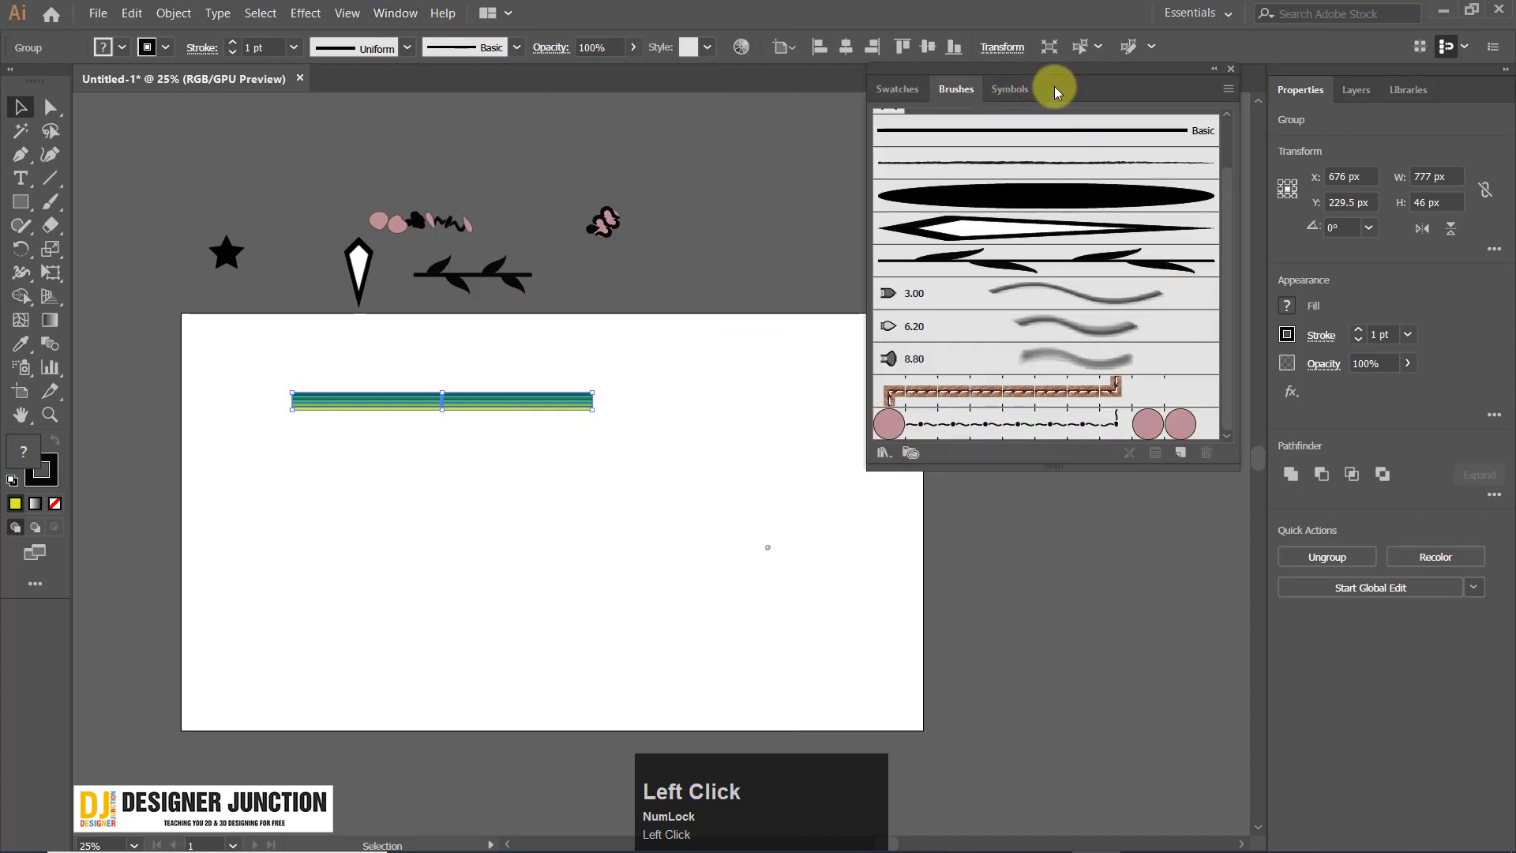
mouse_move(1054, 87)
left_mouse_down()
mouse_move(1161, 63)
mouse_move(1157, 79)
mouse_move(1139, 70)
left_mouse_up()
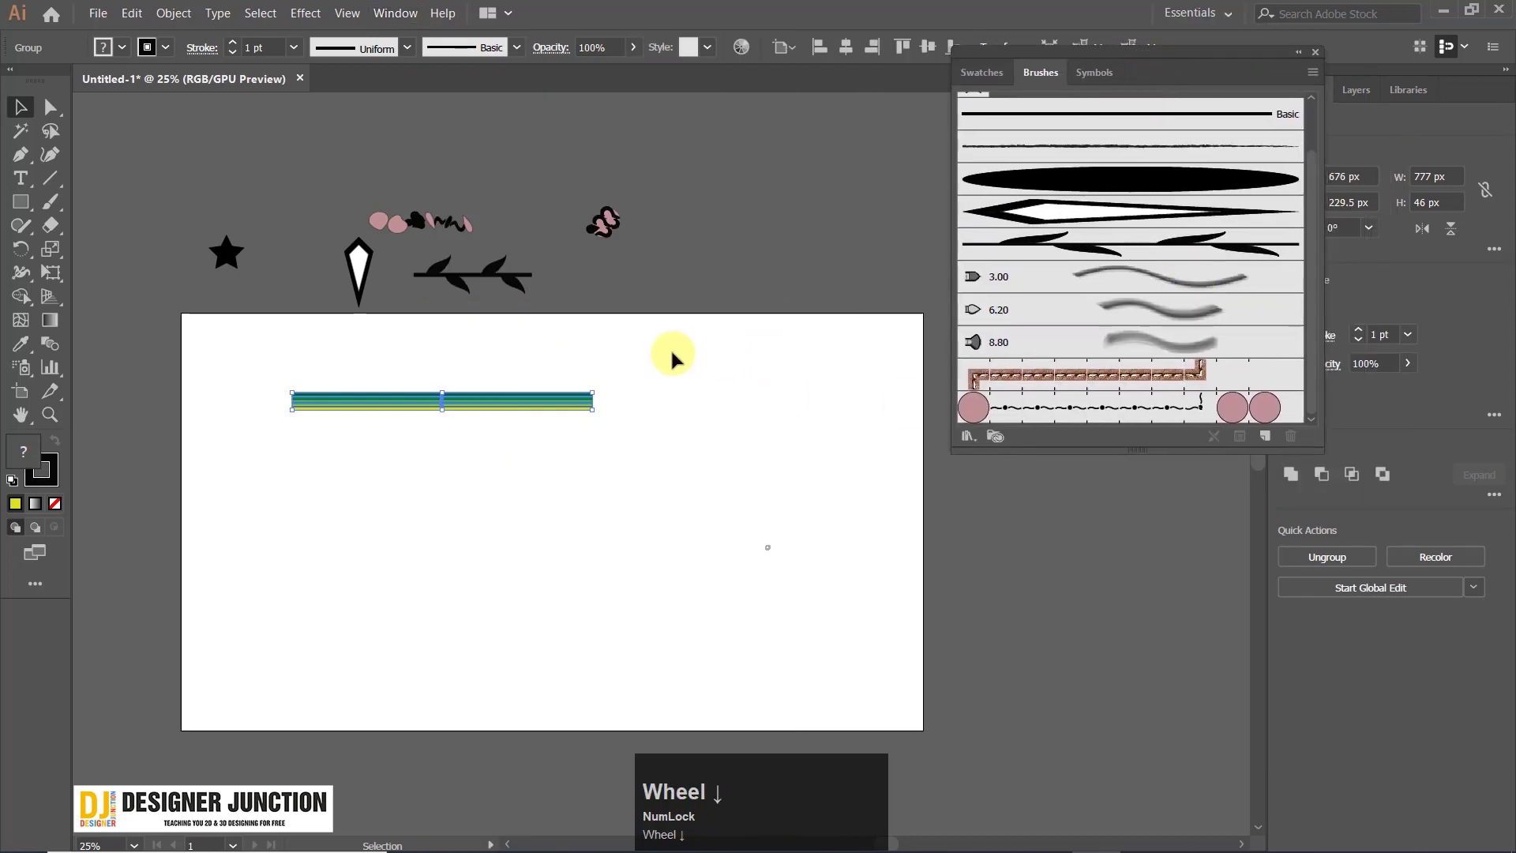
Move the bar group above the artboard and try to make a scatter brush from it.
mouse_move(477, 407)
left_mouse_down()
mouse_move(514, 352)
mouse_move(720, 257)
mouse_move(1125, 352)
left_mouse_up()
left_click(1178, 473)
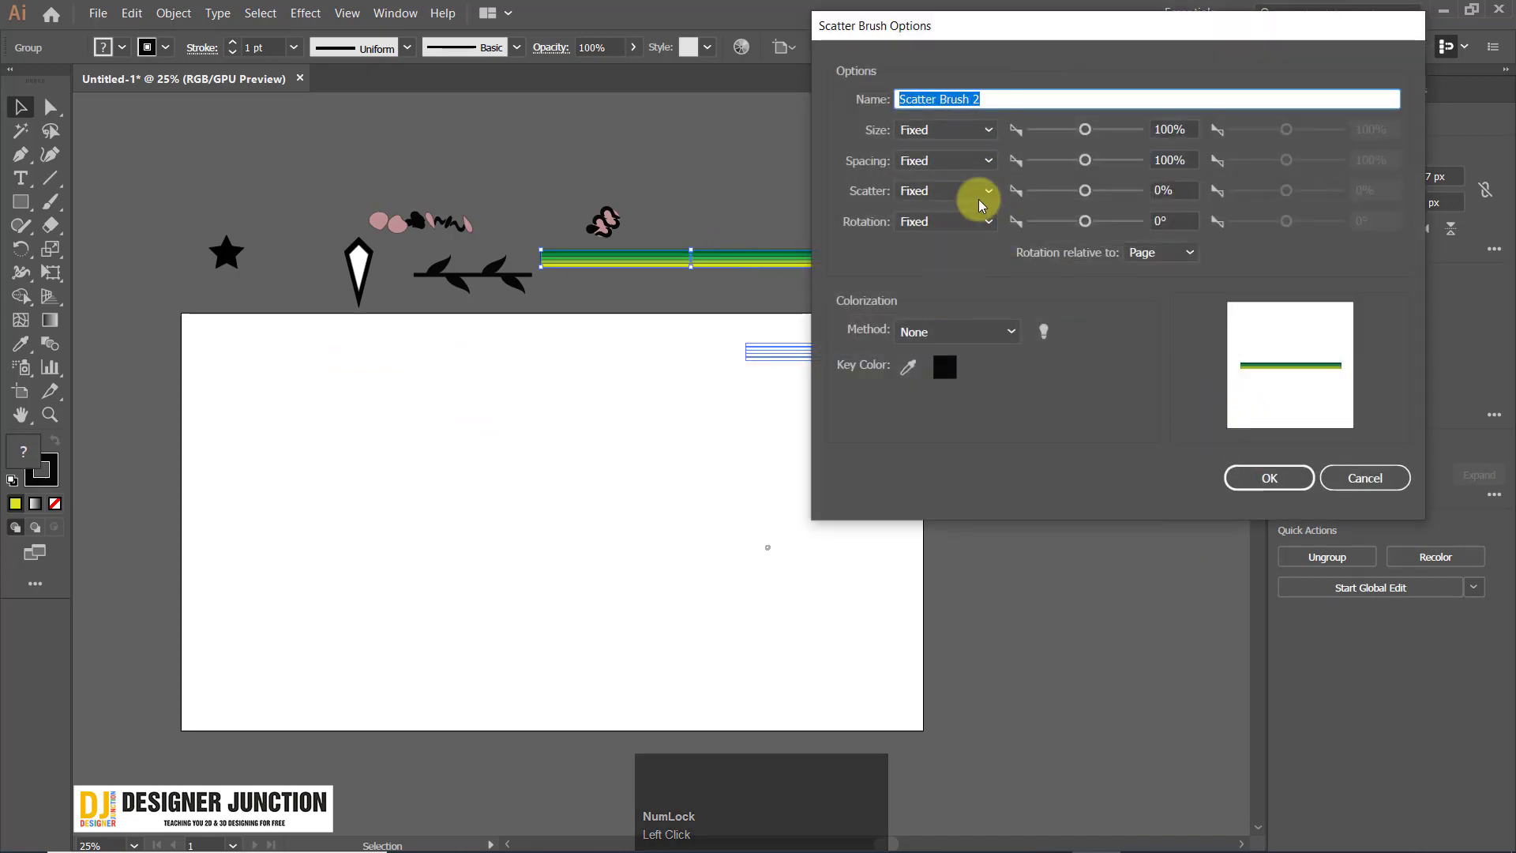
left_click_drag(1026, 43, 880, 48)
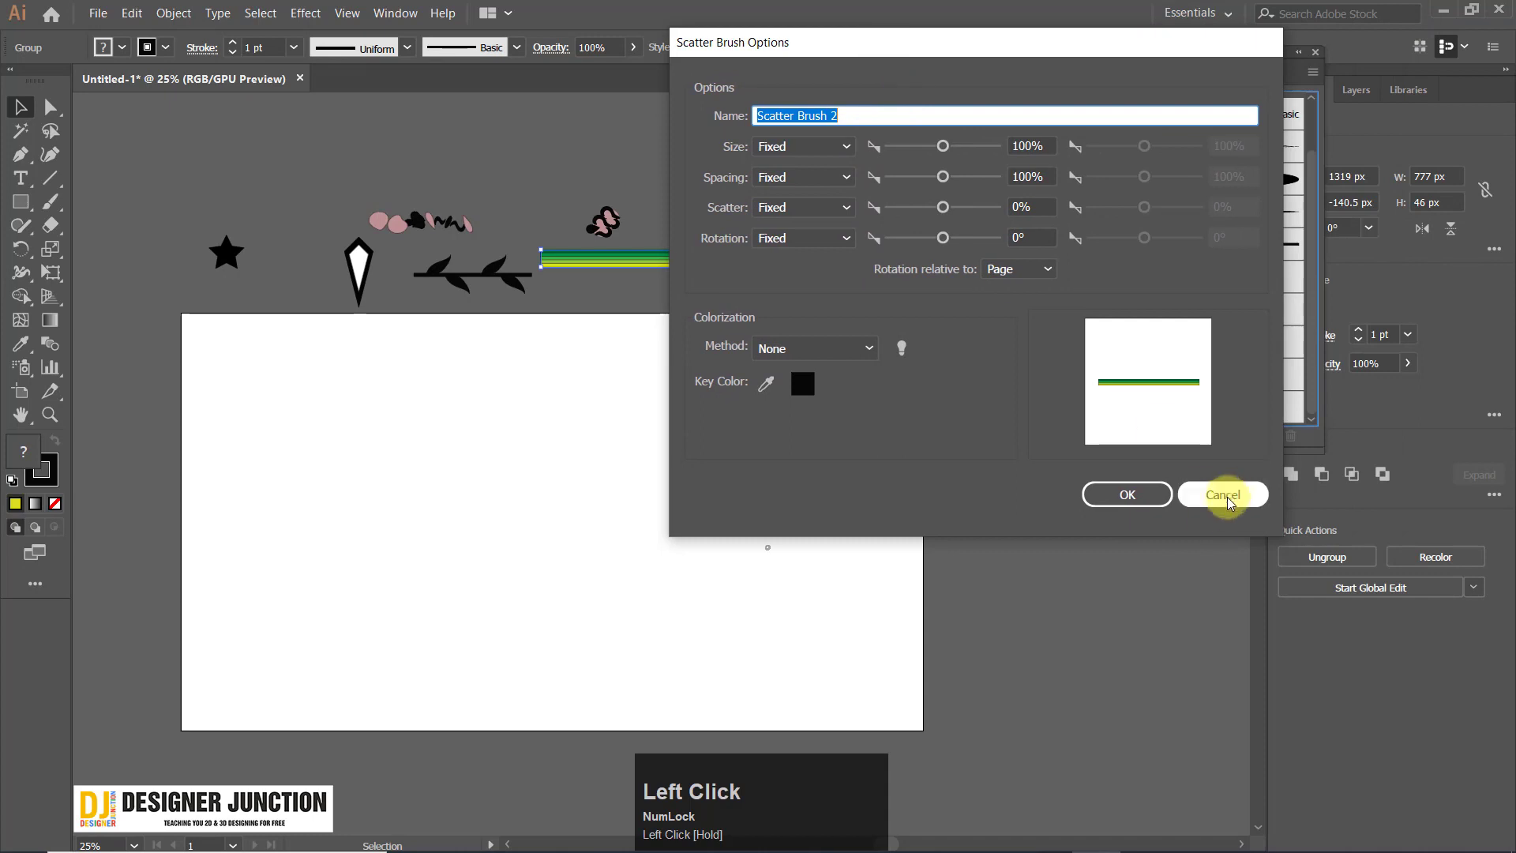
left_click(1225, 494)
Create a pattern brush from the grouped bars with 100% scale, 0% spacing, Stretch to fit and no colorization.
left_click_drag(738, 267, 1137, 383)
left_click(1184, 432)
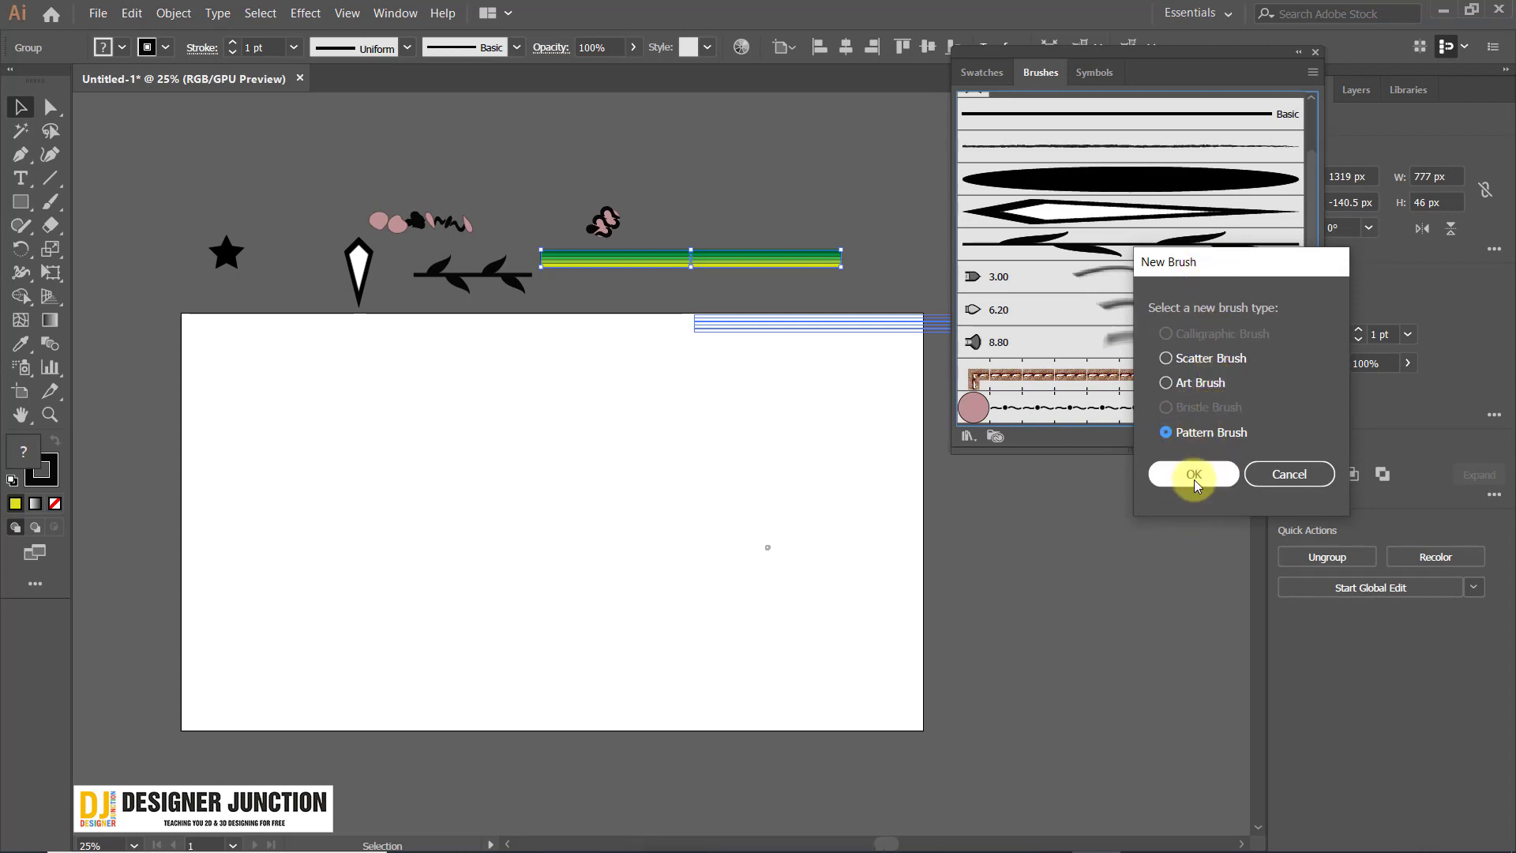
left_click(1192, 472)
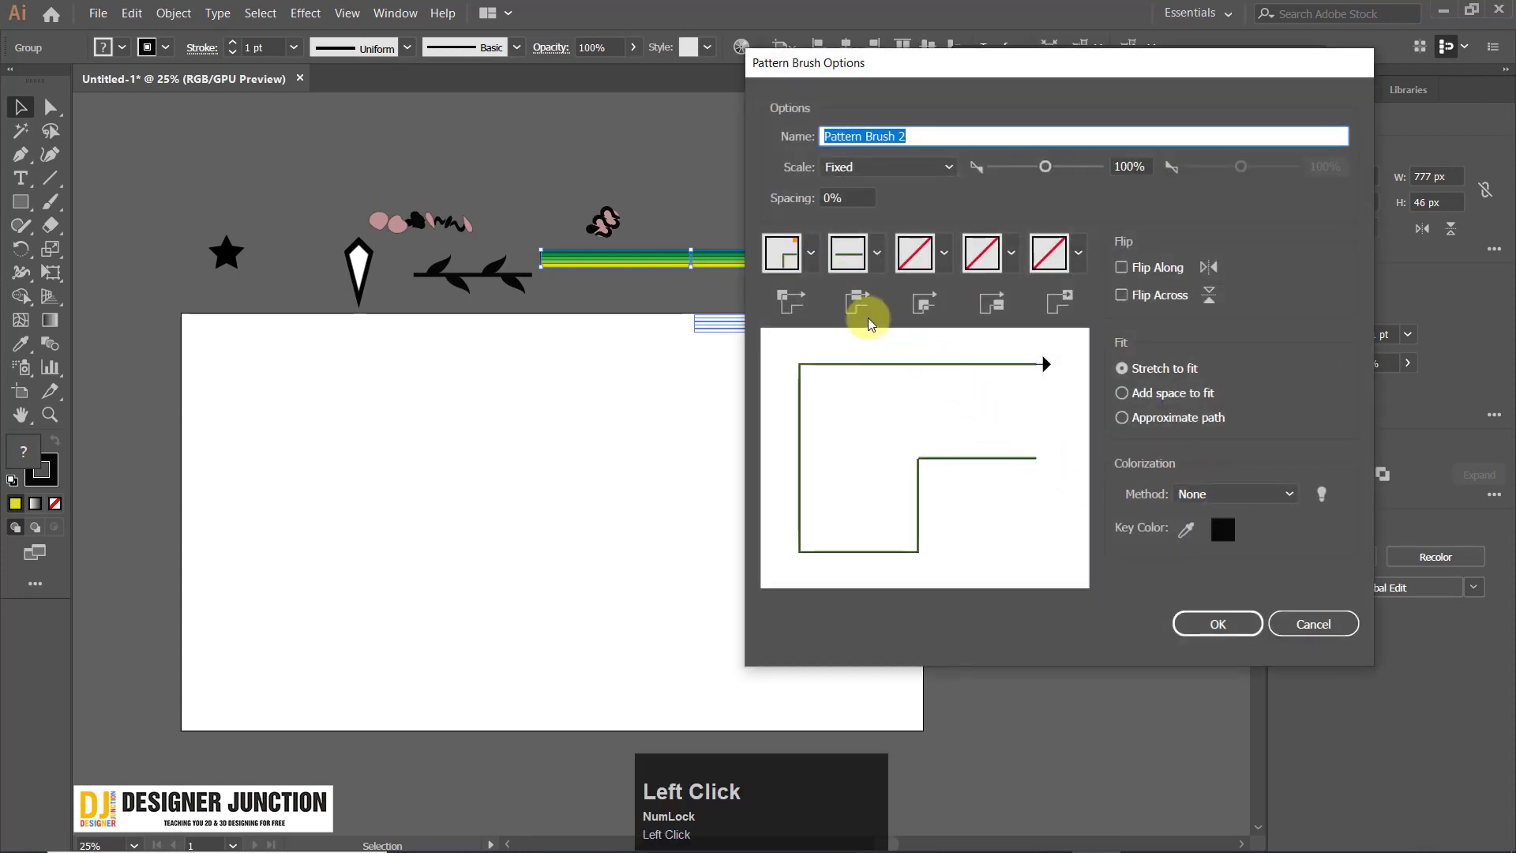
left_click(1215, 624)
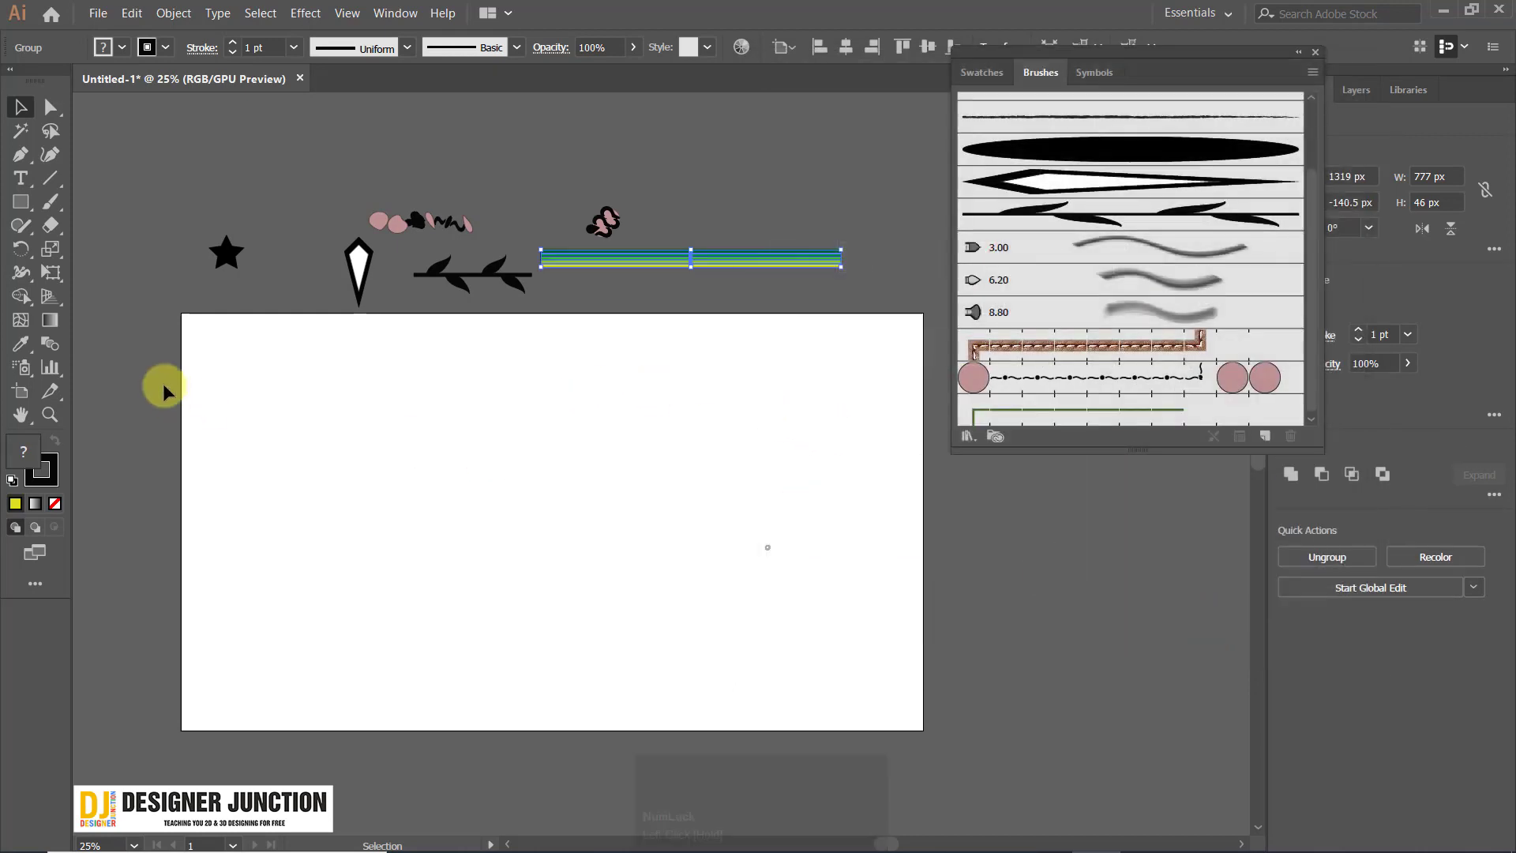
Paint a wavy open stroke across the artboard with the new bar pattern brush, inspect it and undo it.
scroll(1254, 332, "down", 1)
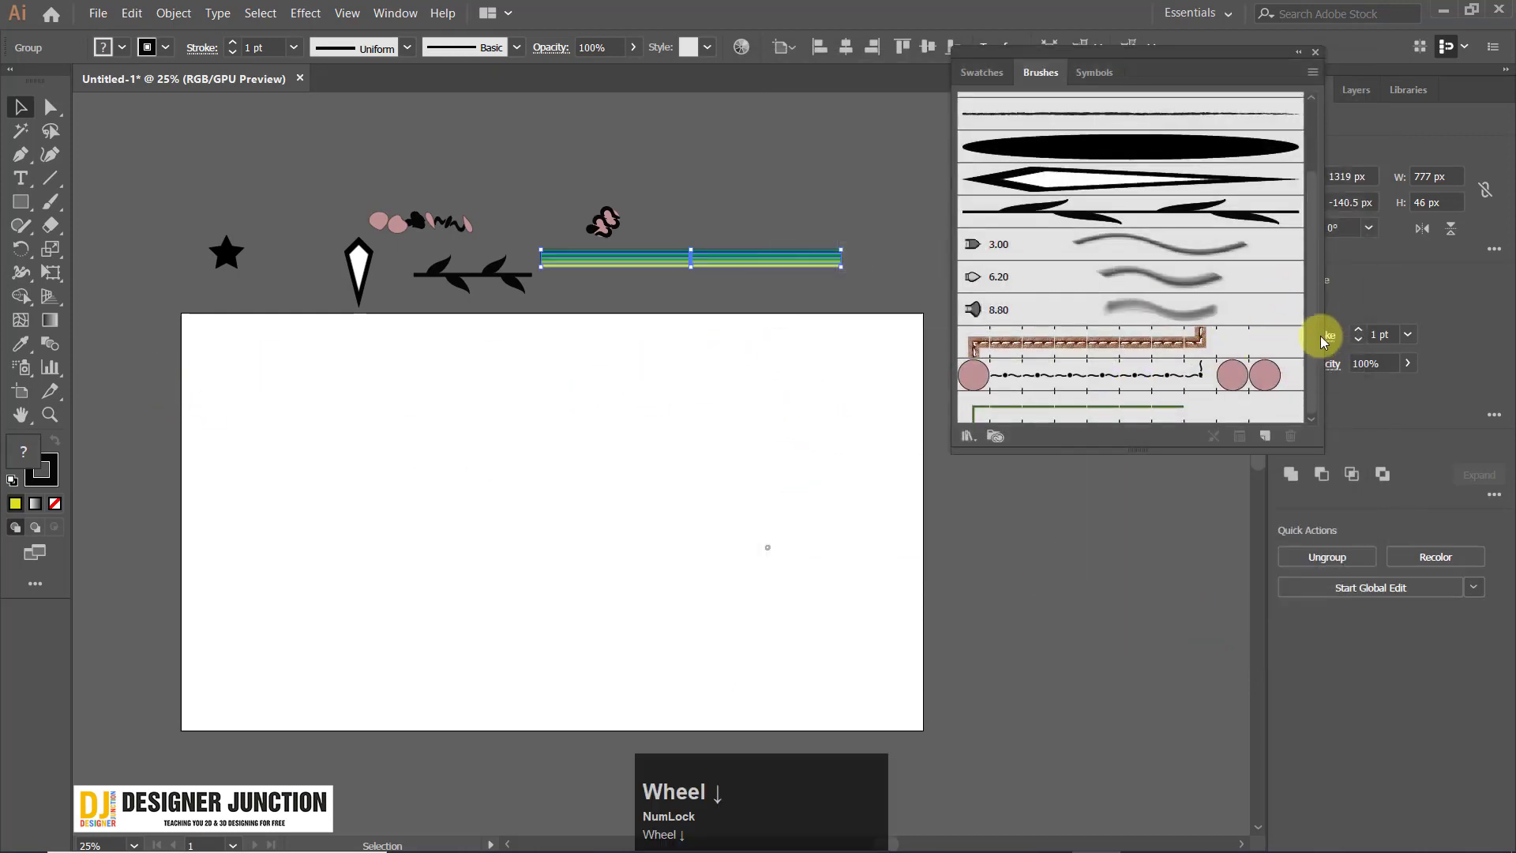
mouse_move(1313, 272)
left_mouse_down()
mouse_move(1303, 60)
mouse_move(1256, 454)
left_mouse_up()
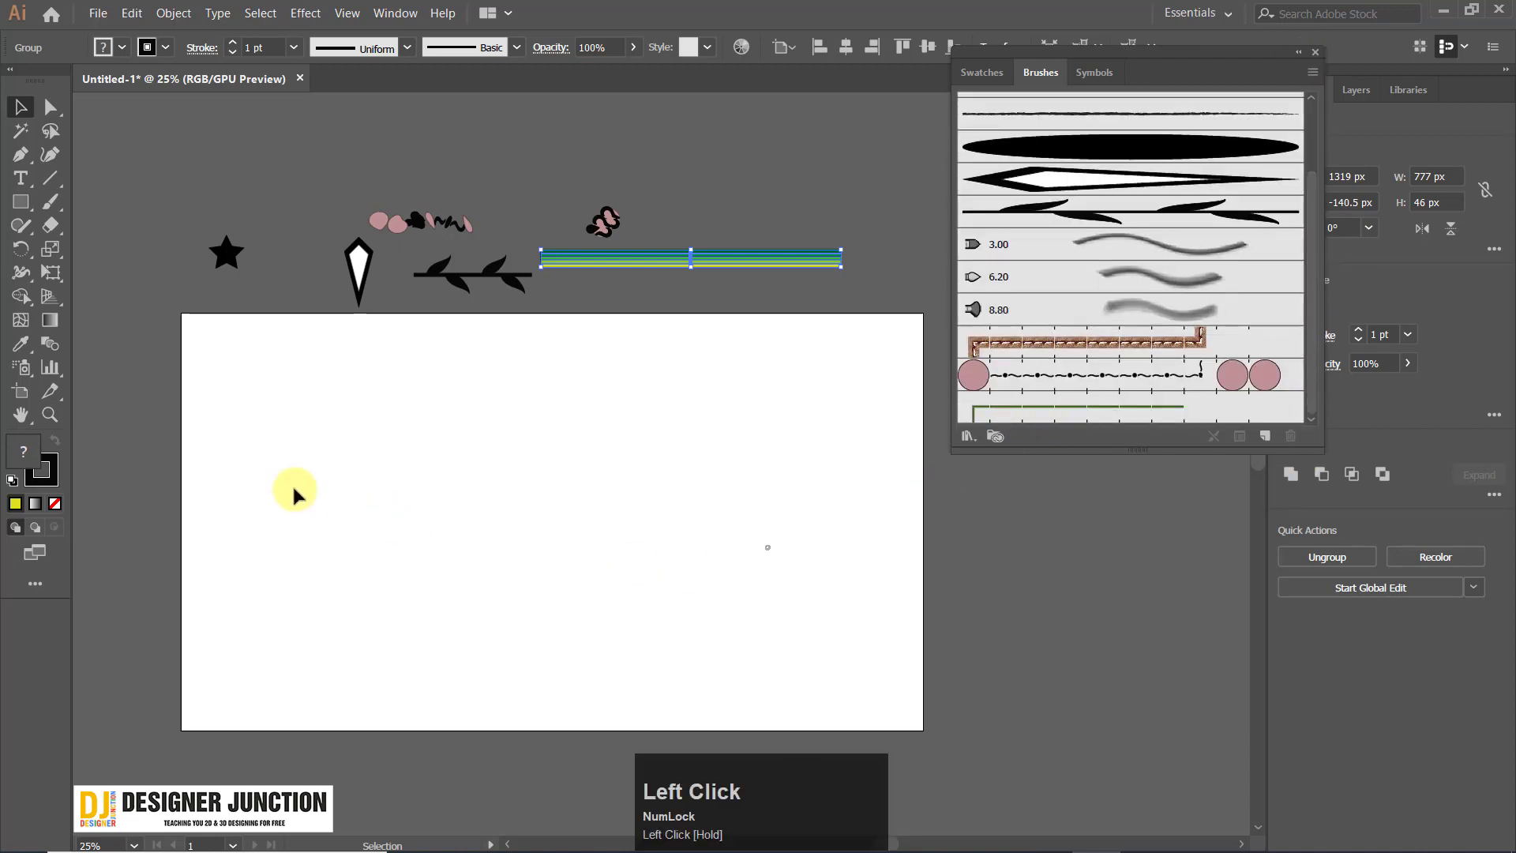
left_click(49, 207)
mouse_move(351, 570)
left_mouse_down()
mouse_move(356, 480)
mouse_move(685, 534)
mouse_move(714, 468)
left_mouse_up()
scroll(459, 595, "up", 2)
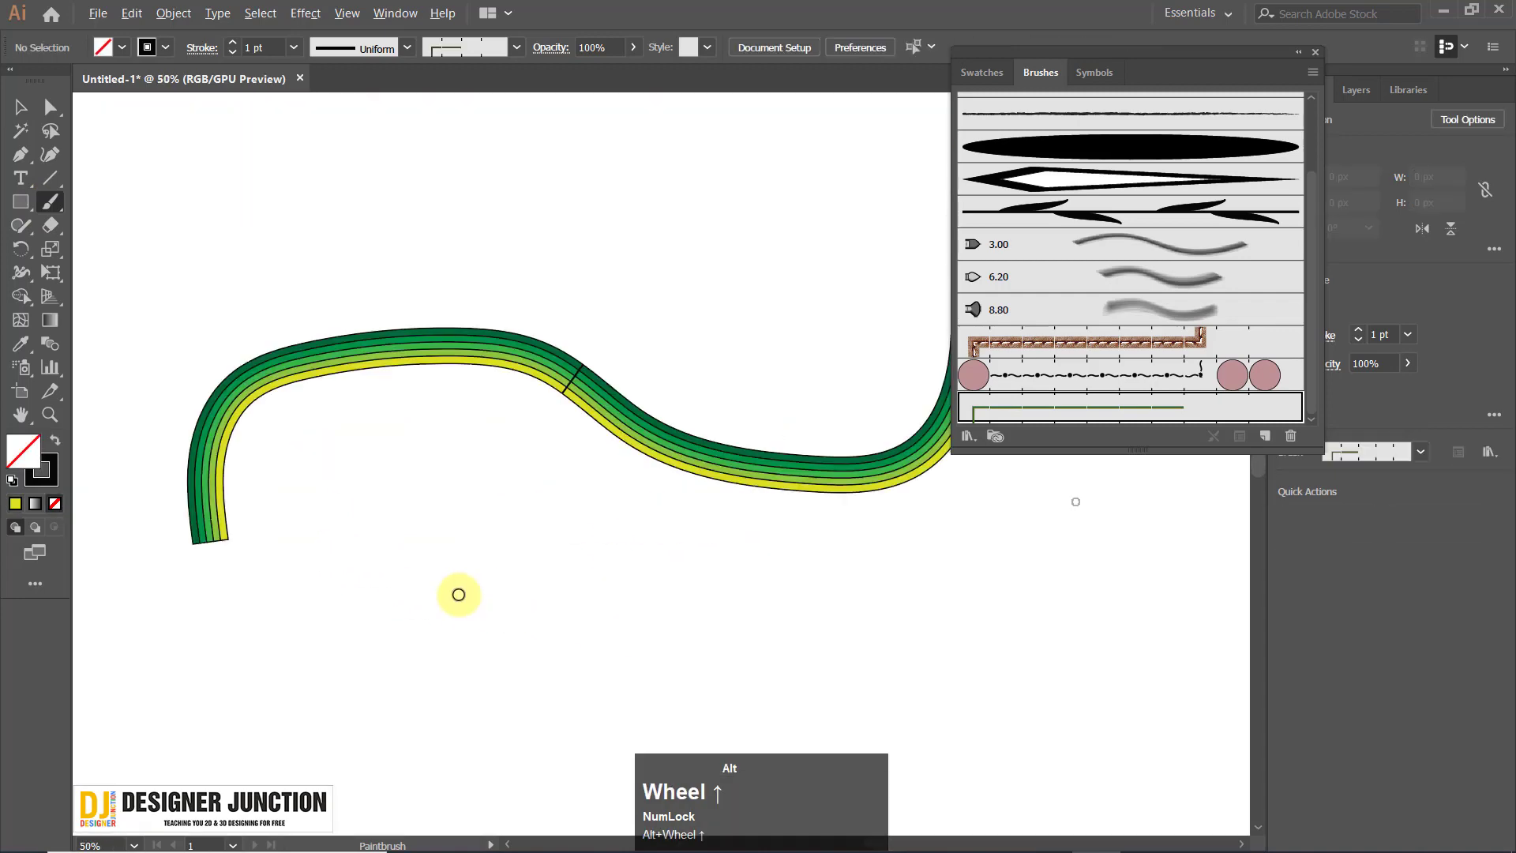
scroll(613, 366, "up", 5)
scroll(614, 367, "down", 7)
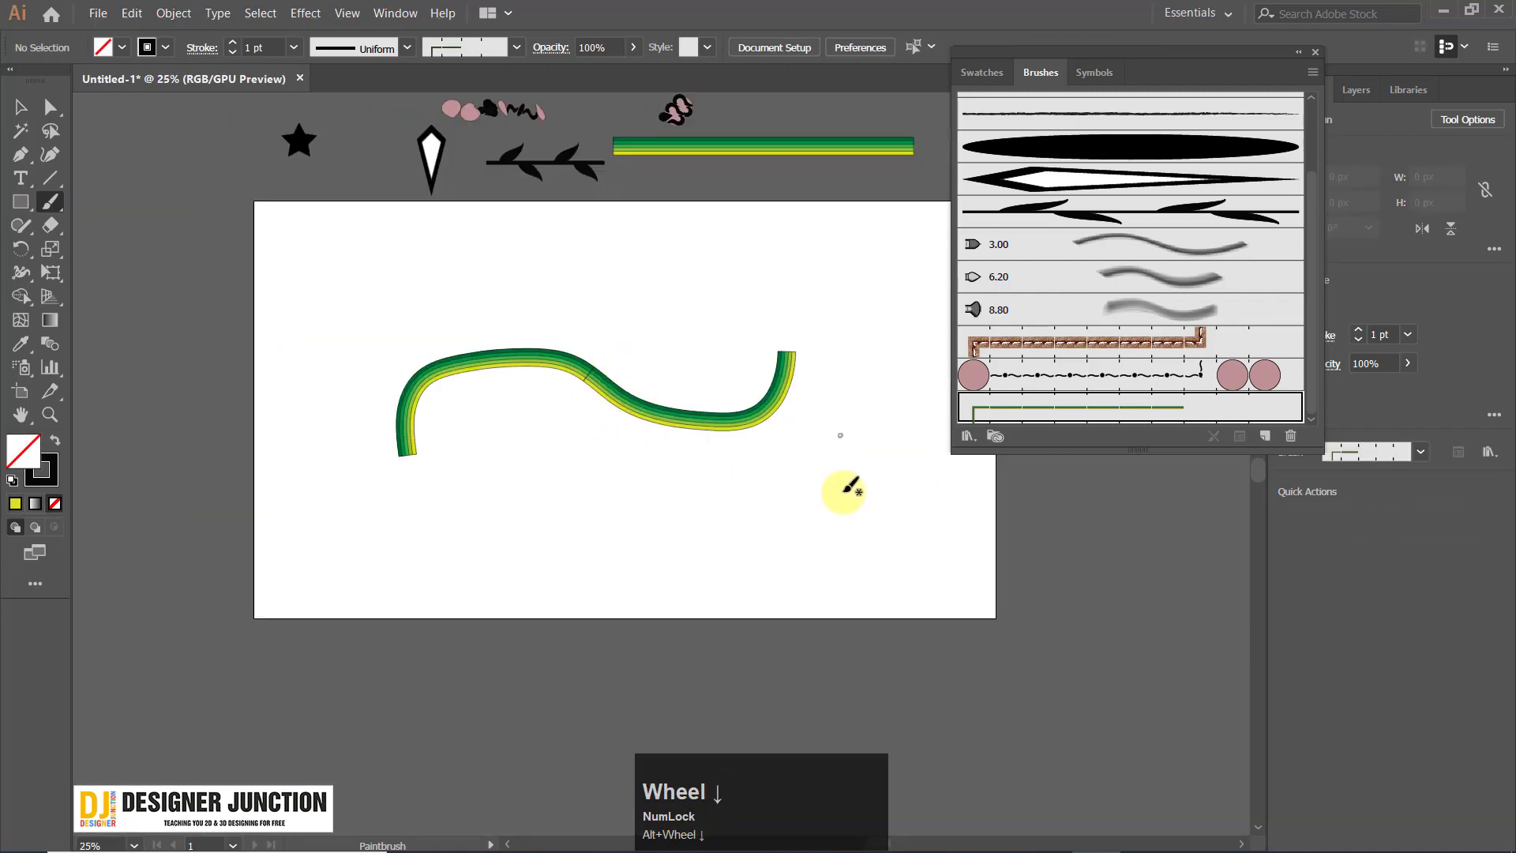
key("ctrl+z")
Try several curved and looping strokes with the bar pattern brush, undoing each of them.
mouse_move(864, 496)
left_mouse_down()
mouse_move(862, 465)
mouse_move(493, 341)
mouse_move(398, 487)
mouse_move(362, 477)
left_mouse_up()
key("ctrl+z")
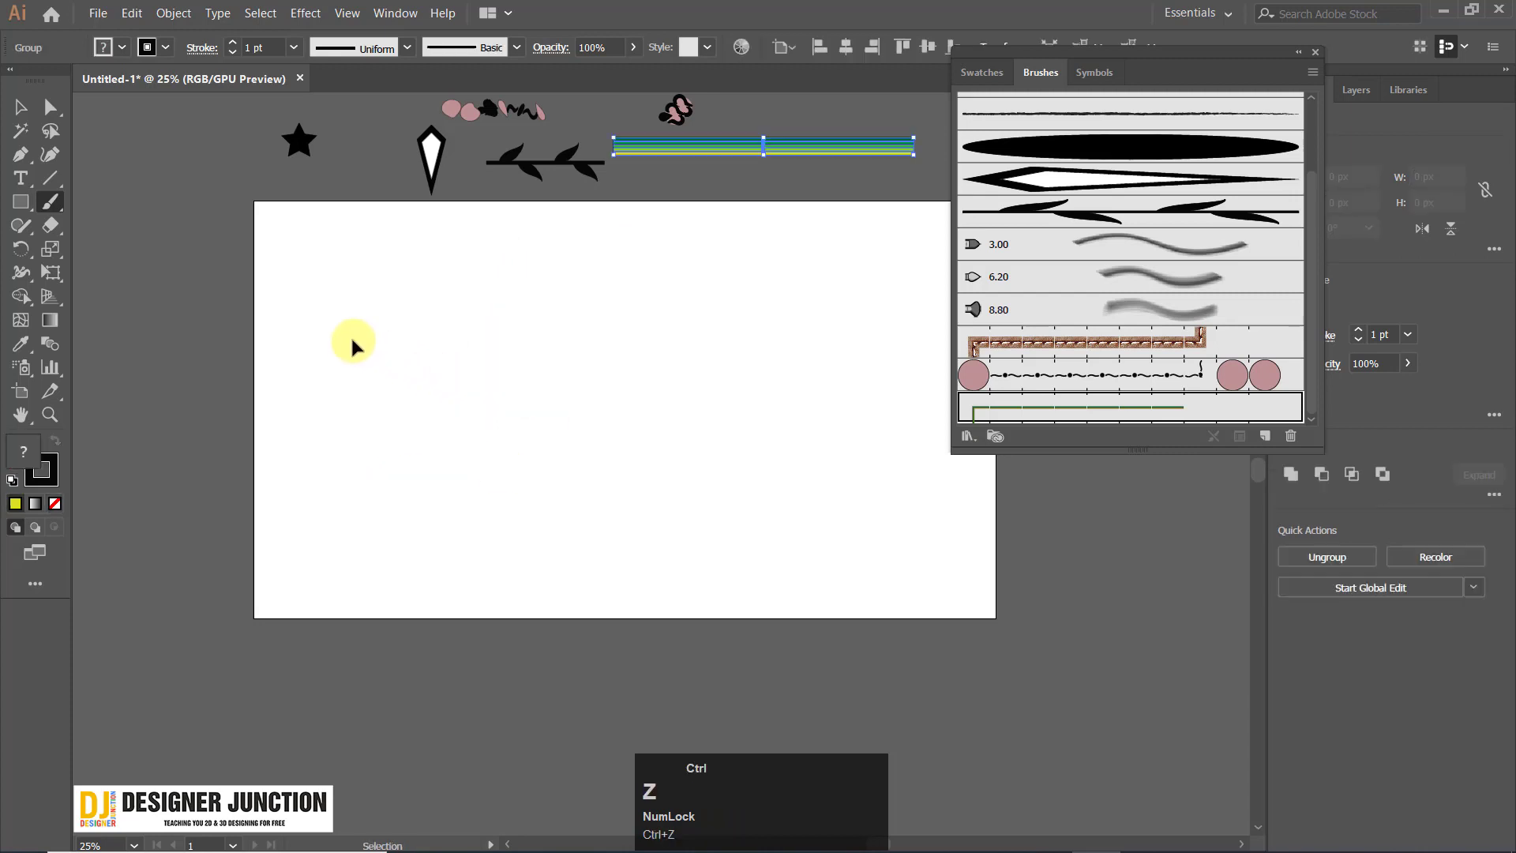
mouse_move(305, 299)
left_mouse_down()
mouse_move(563, 518)
mouse_move(860, 344)
mouse_move(893, 347)
left_mouse_up()
key("ctrl+z")
mouse_move(360, 505)
left_mouse_down()
mouse_move(373, 433)
mouse_move(769, 382)
mouse_move(829, 321)
left_mouse_up()
key("ctrl+z")
mouse_move(315, 466)
left_mouse_down()
mouse_move(507, 453)
mouse_move(835, 283)
left_mouse_up()
key("ctrl+z")
mouse_move(299, 328)
left_mouse_down()
mouse_move(765, 358)
mouse_move(925, 533)
left_mouse_up()
mouse_move(353, 408)
left_mouse_down()
mouse_move(637, 514)
mouse_move(663, 484)
mouse_move(835, 436)
left_mouse_up()
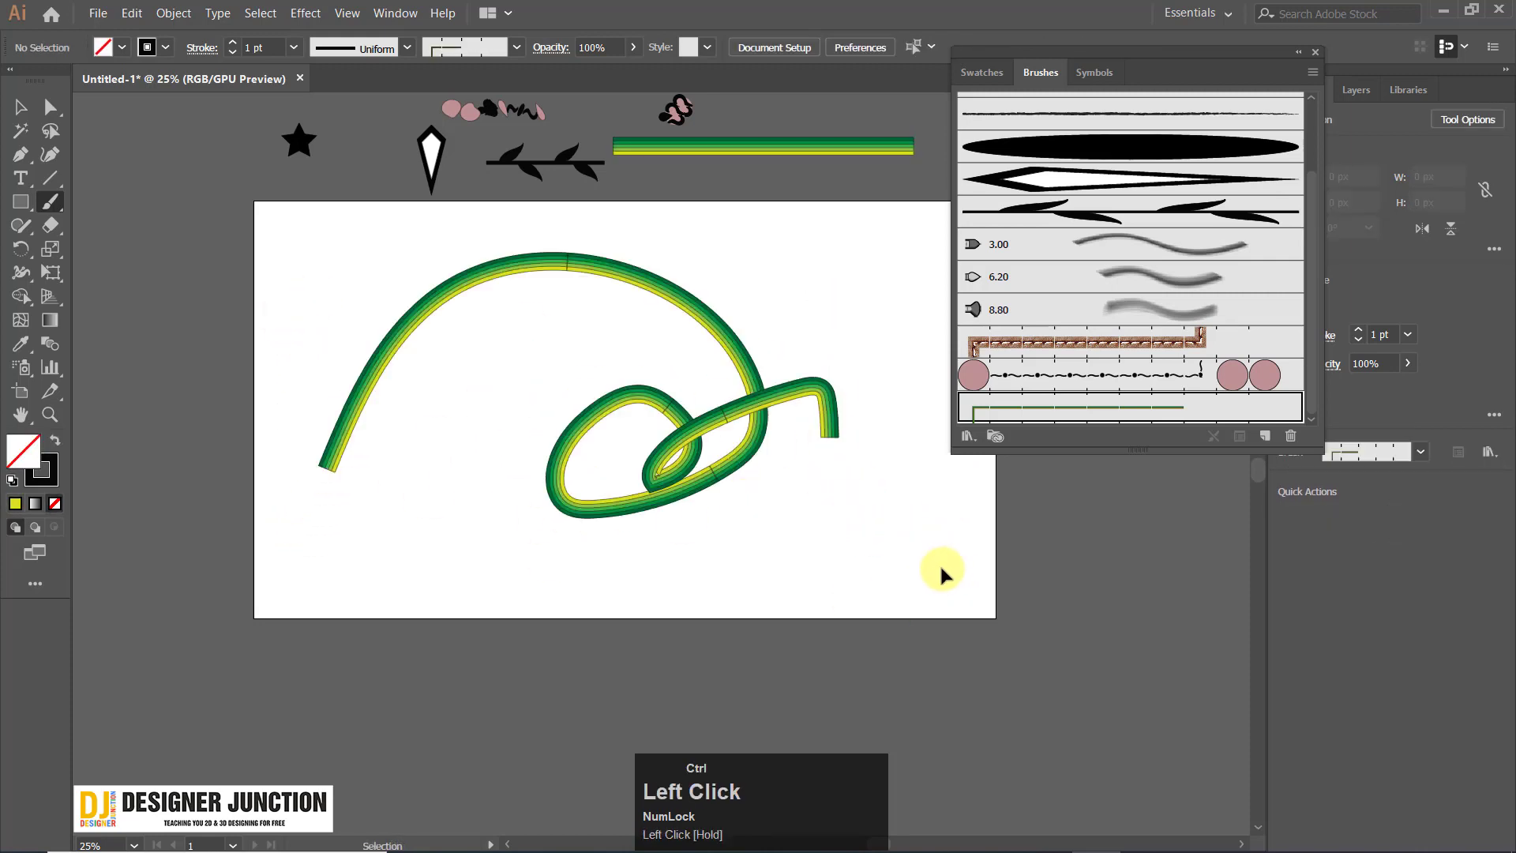
key("ctrl+z")
Draw a square about 688 by 688 px on the artboard and try the bar pattern brush on its outline.
left_click(20, 110)
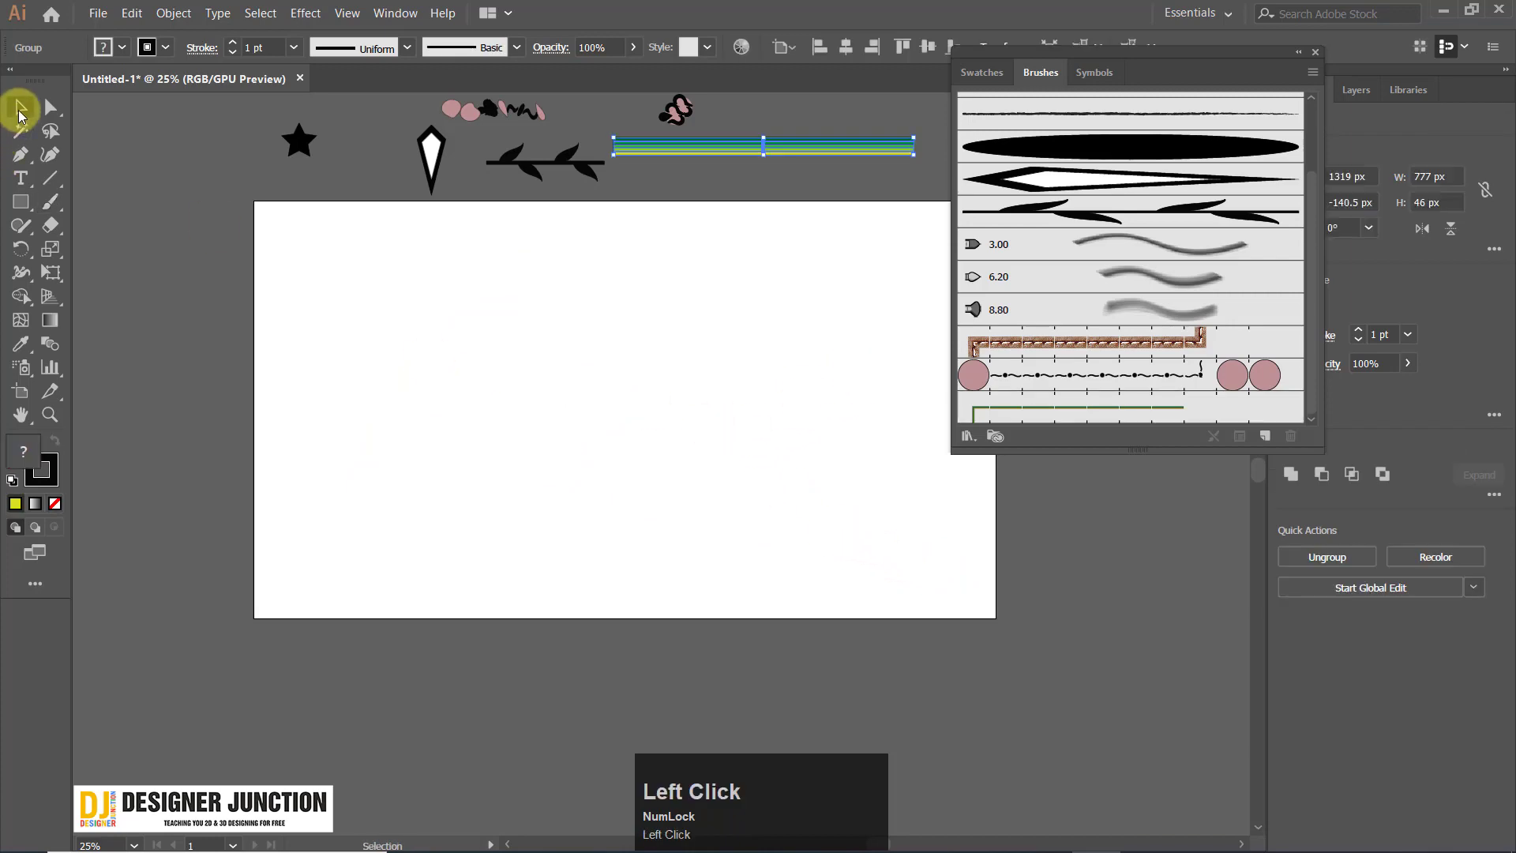
left_click(165, 301)
left_click(22, 200)
mouse_move(394, 273)
left_mouse_down()
mouse_move(656, 464)
mouse_move(660, 539)
left_mouse_up()
left_click(1123, 420)
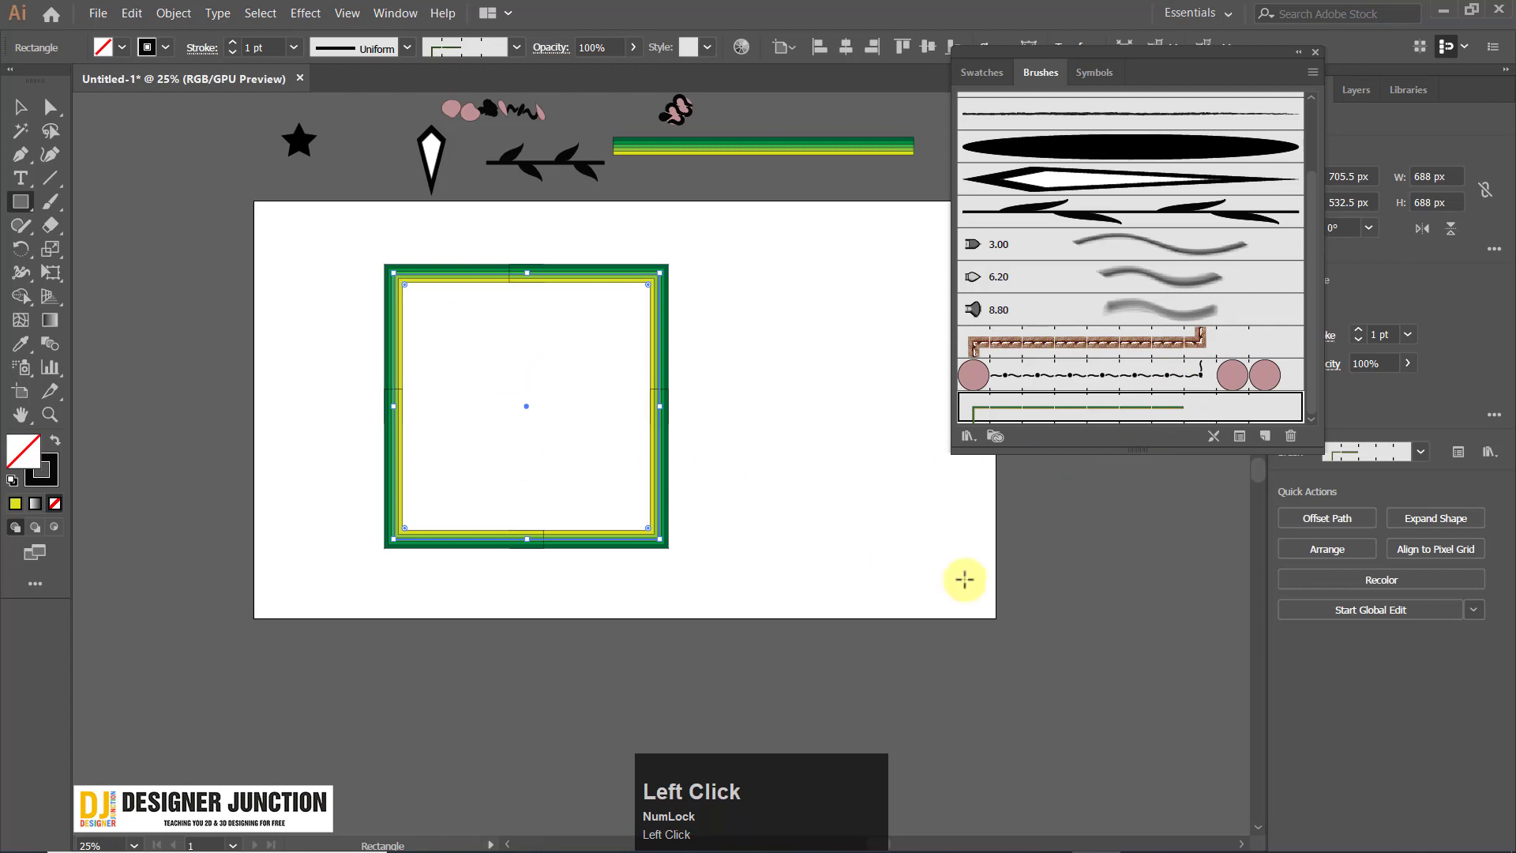
scroll(582, 330, "up", 2)
key("ctrl+z")
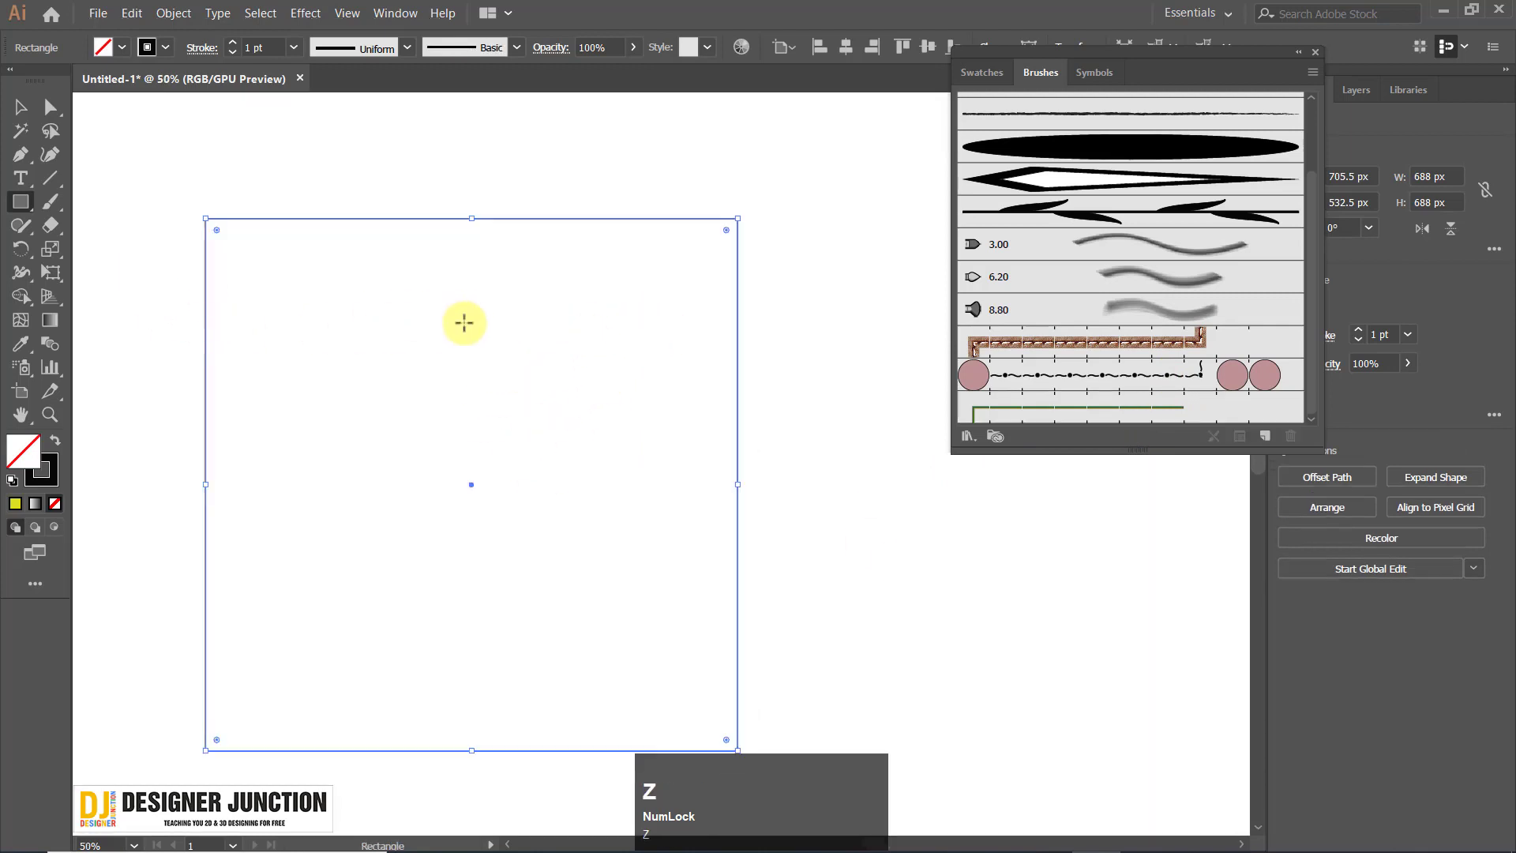
scroll(320, 341, "down", 2)
left_click(1035, 579)
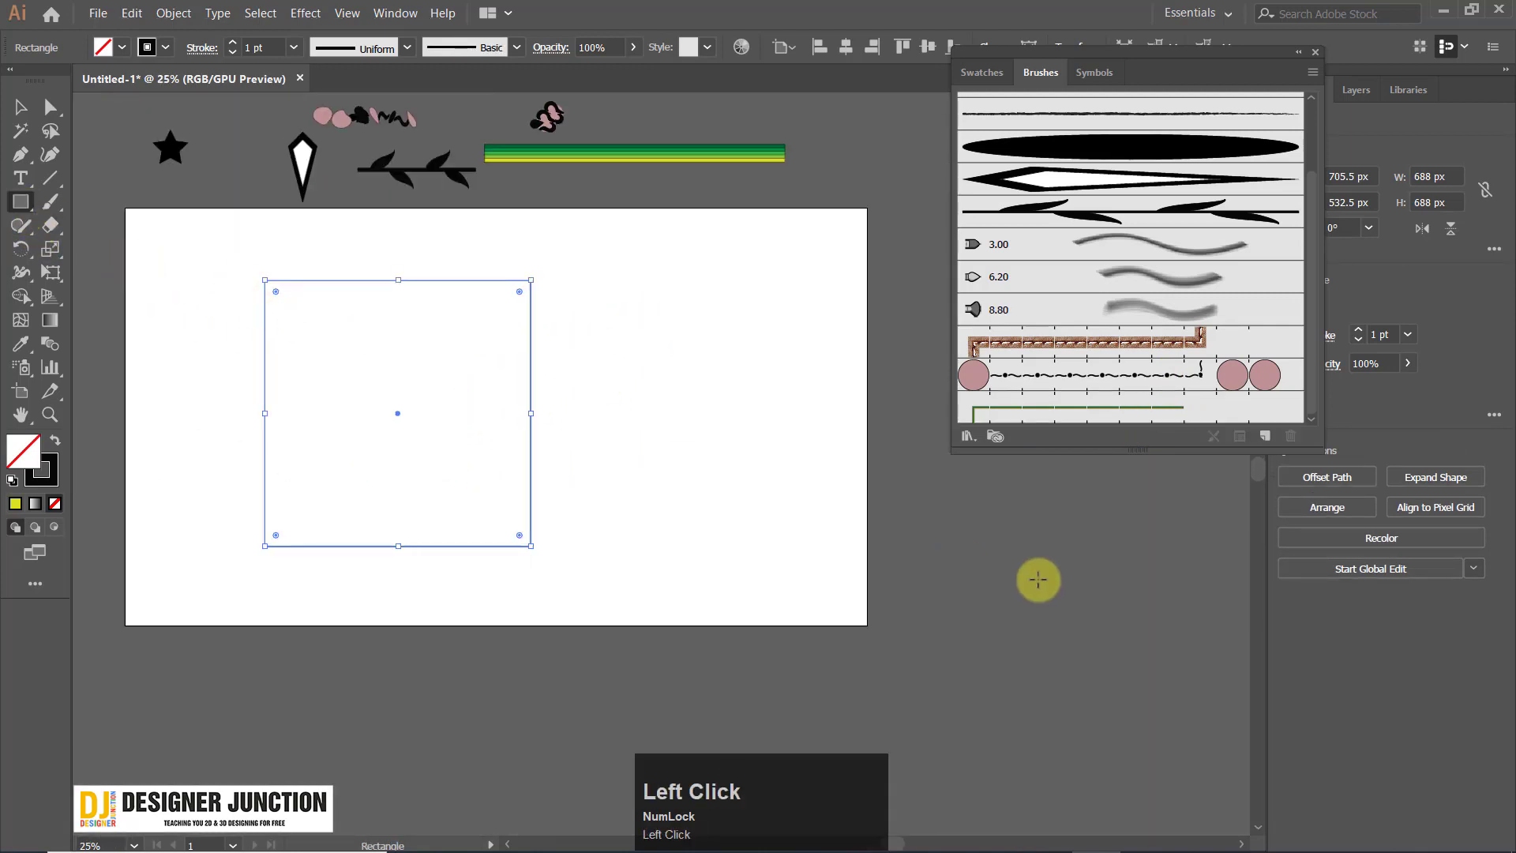
Draw a circle about 488 px wide near the artboard's centre and apply the bar pattern brush to its outline.
right_click(20, 202)
left_click(68, 253)
mouse_move(395, 355)
left_mouse_down()
mouse_move(608, 558)
mouse_move(584, 516)
left_mouse_up()
left_click(21, 106)
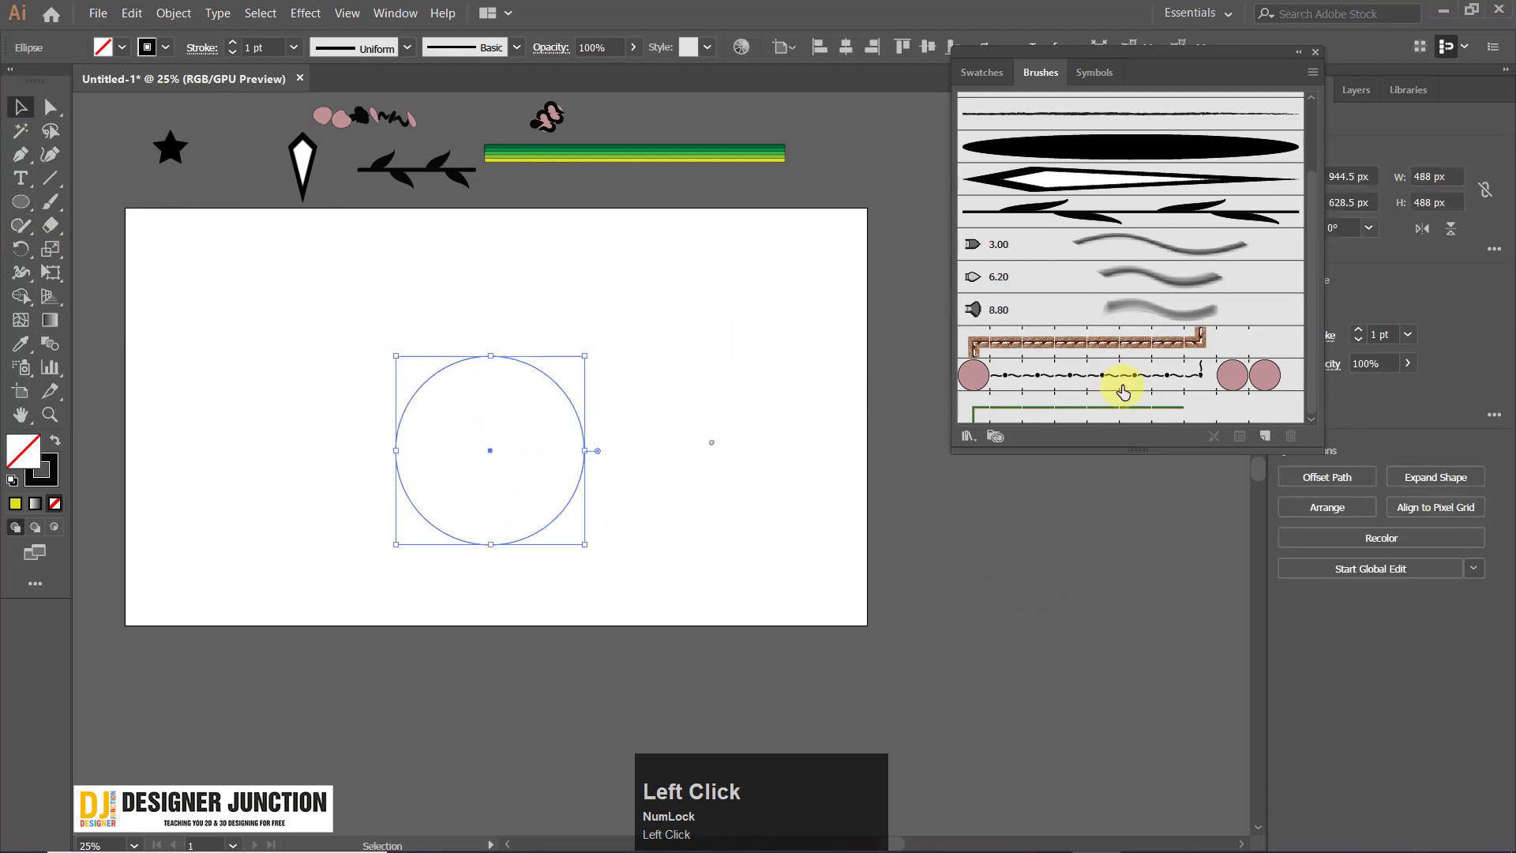
left_click(1096, 407)
left_click(505, 433)
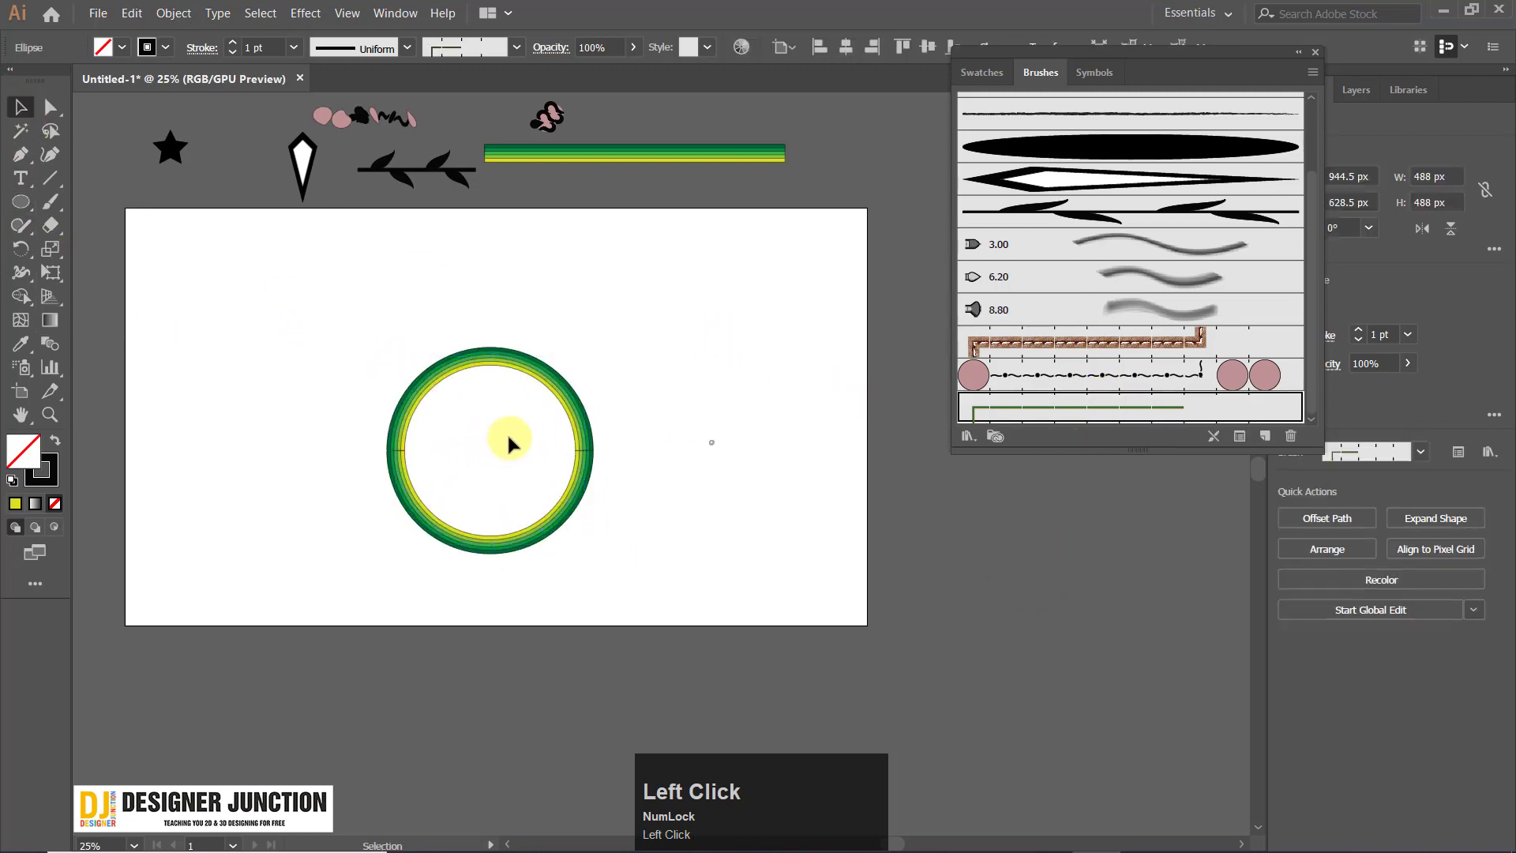
Examine up close how the pattern tiles join at the right side of the brushed circle.
scroll(507, 434, "up", 3, "alt")
scroll(711, 523, "up", 2, "alt")
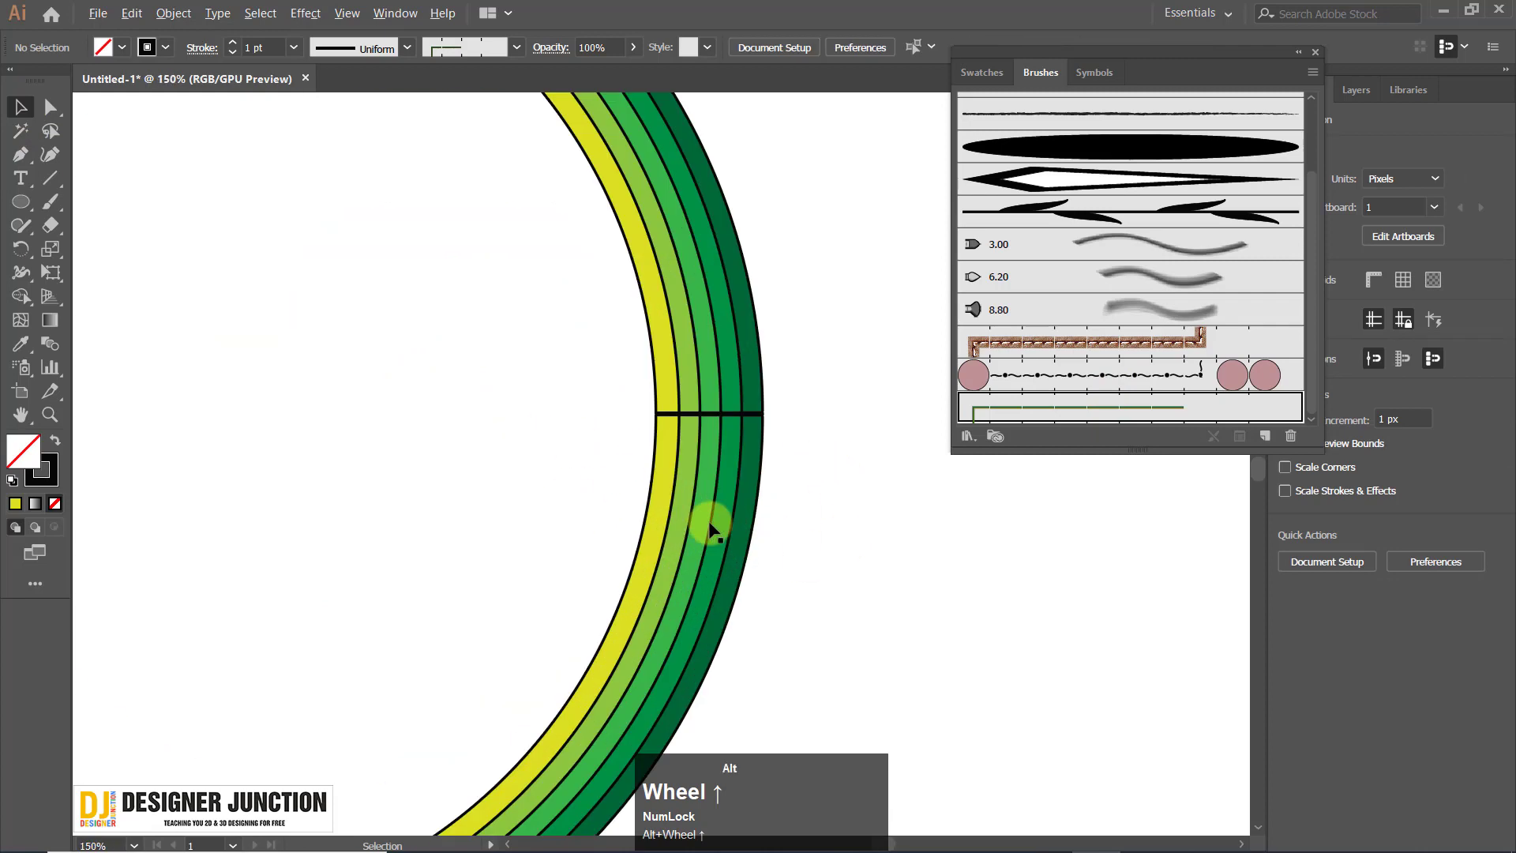
scroll(711, 513, "down", 4, "alt")
scroll(711, 493, "up", 3, "alt")
left_click(716, 517)
left_click_drag(891, 553, 844, 490)
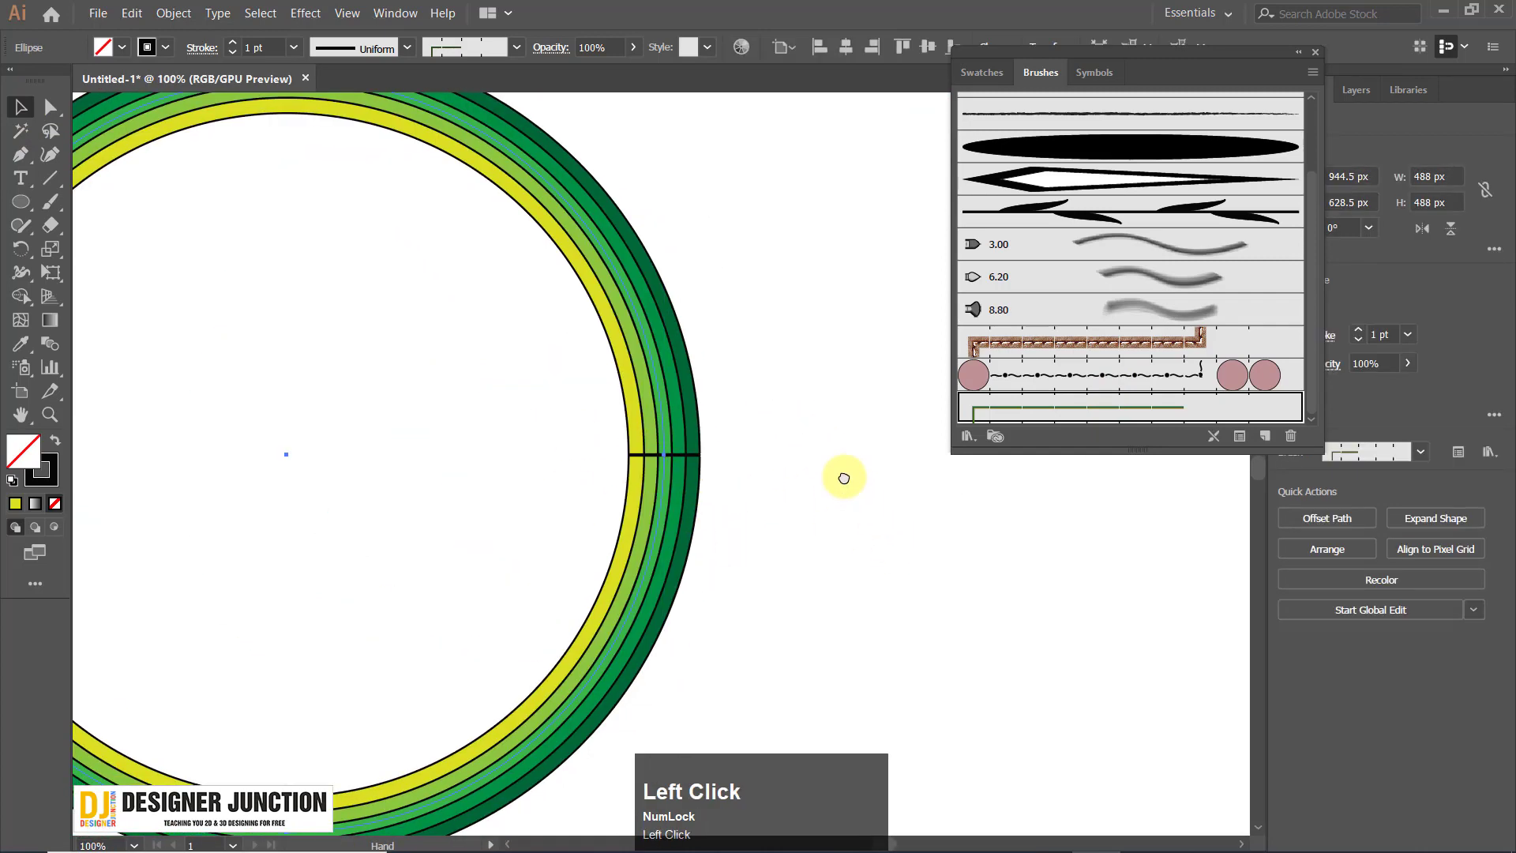
Preview the Tints colorization method on the bar pattern brush and discard the change.
double_click(1152, 426)
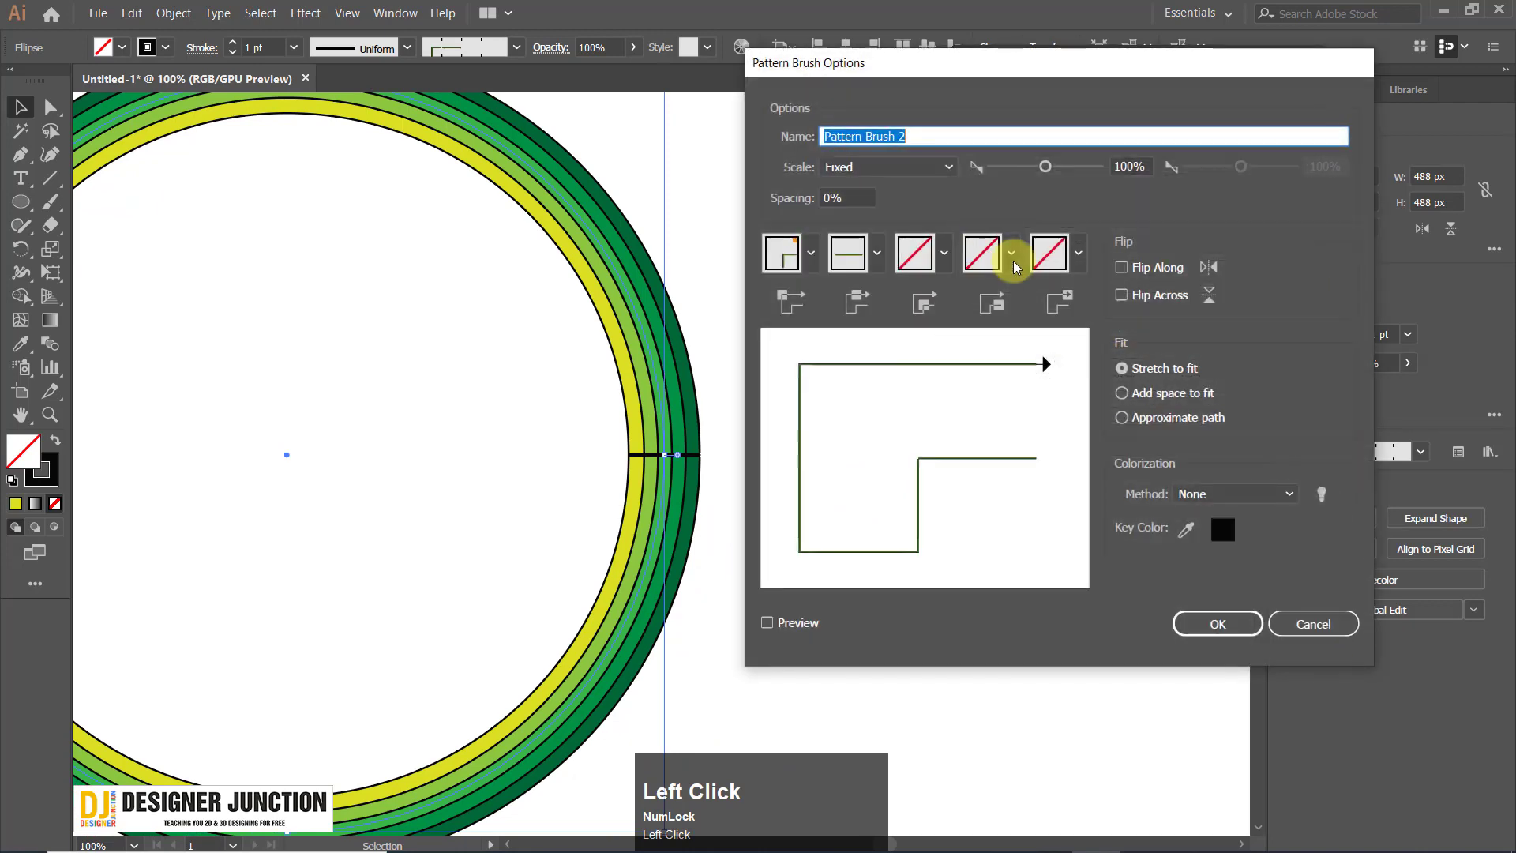
left_click(1233, 494)
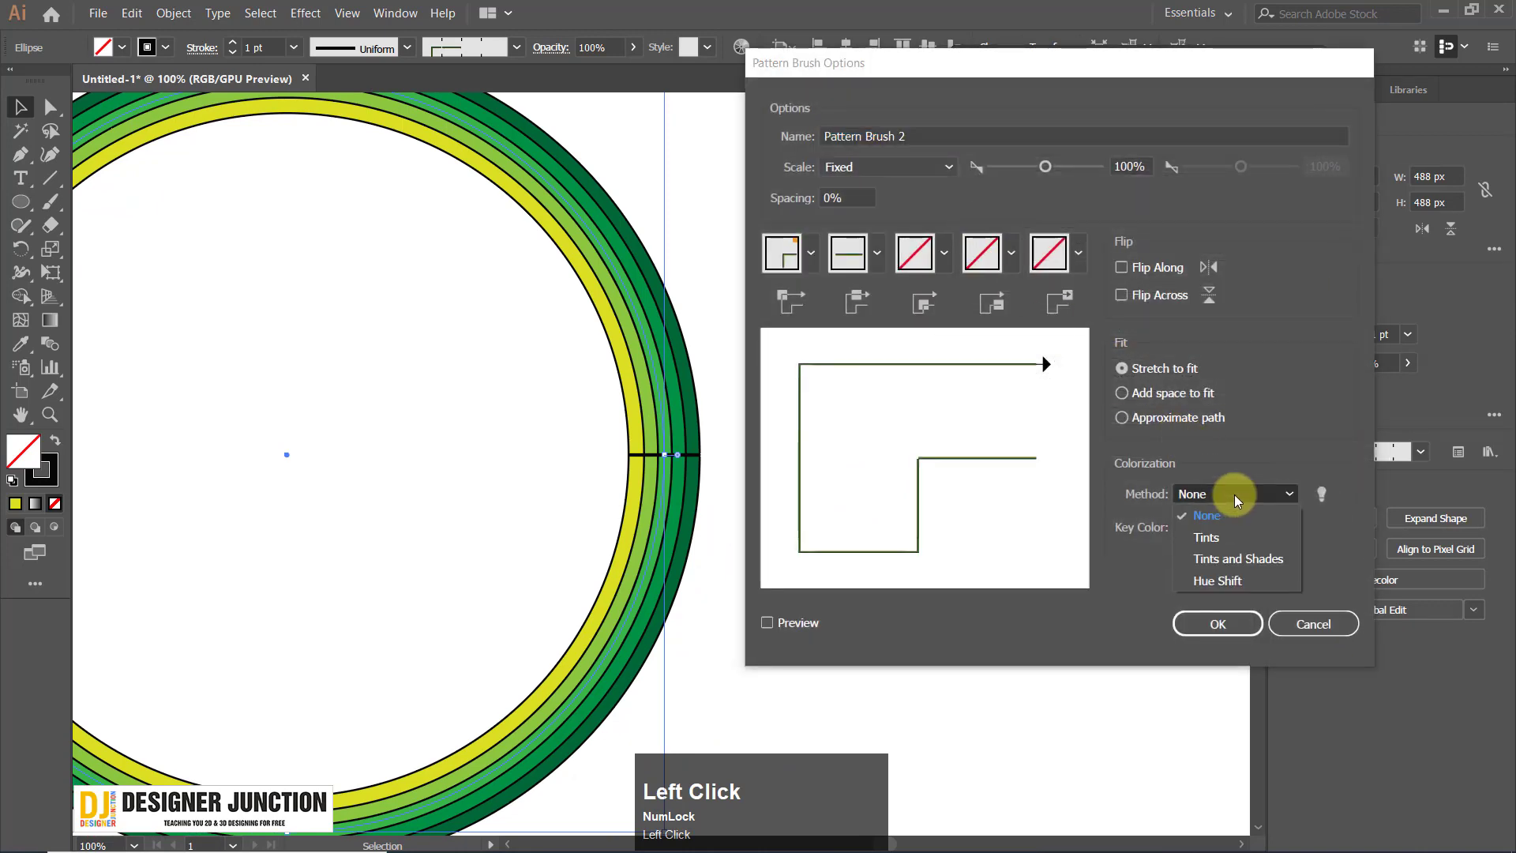
left_click(1246, 540)
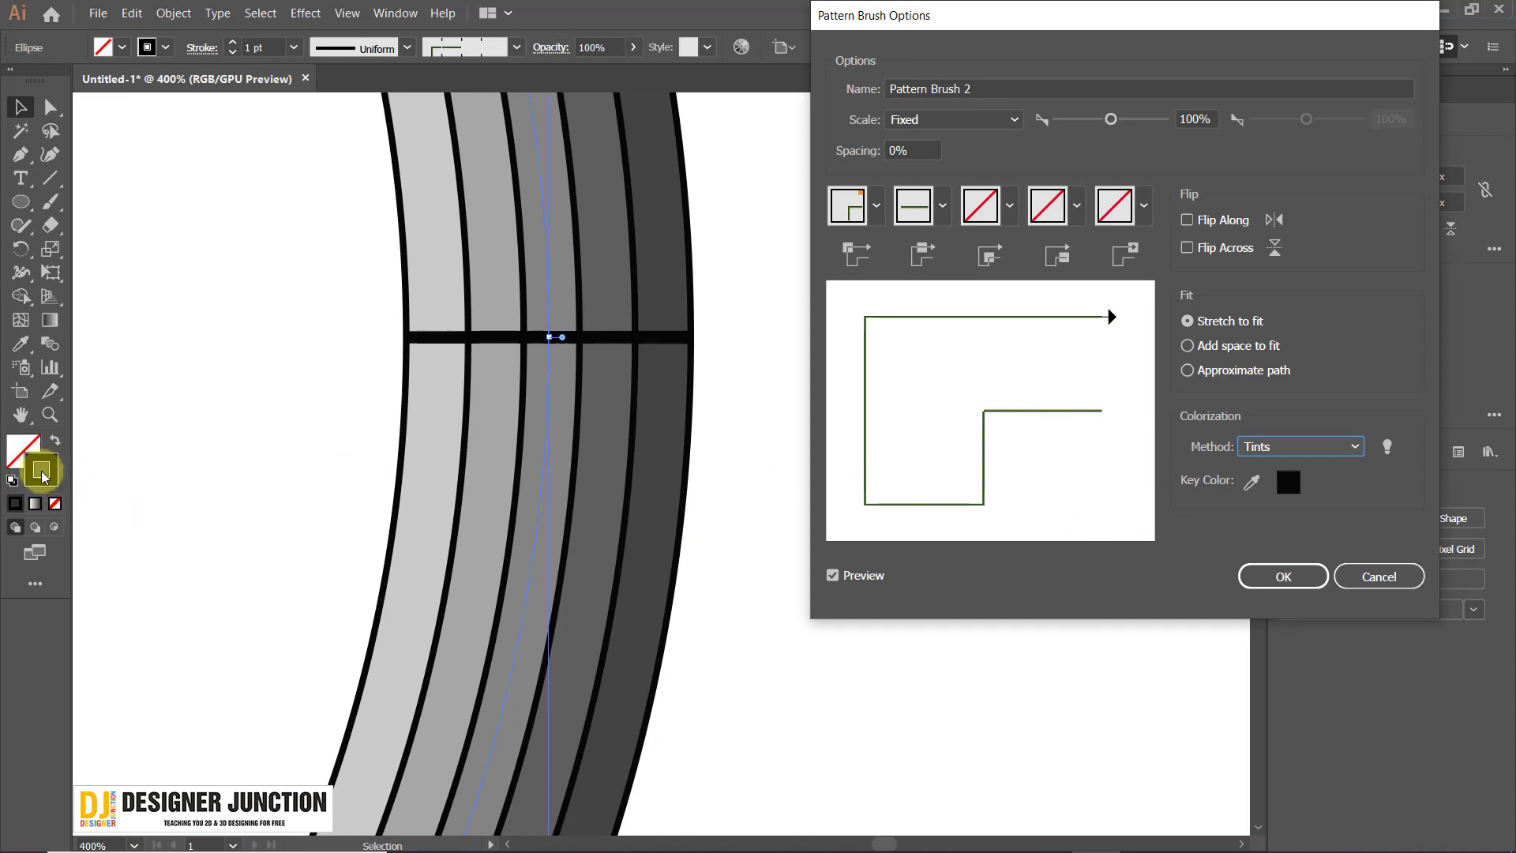
left_click(1375, 578)
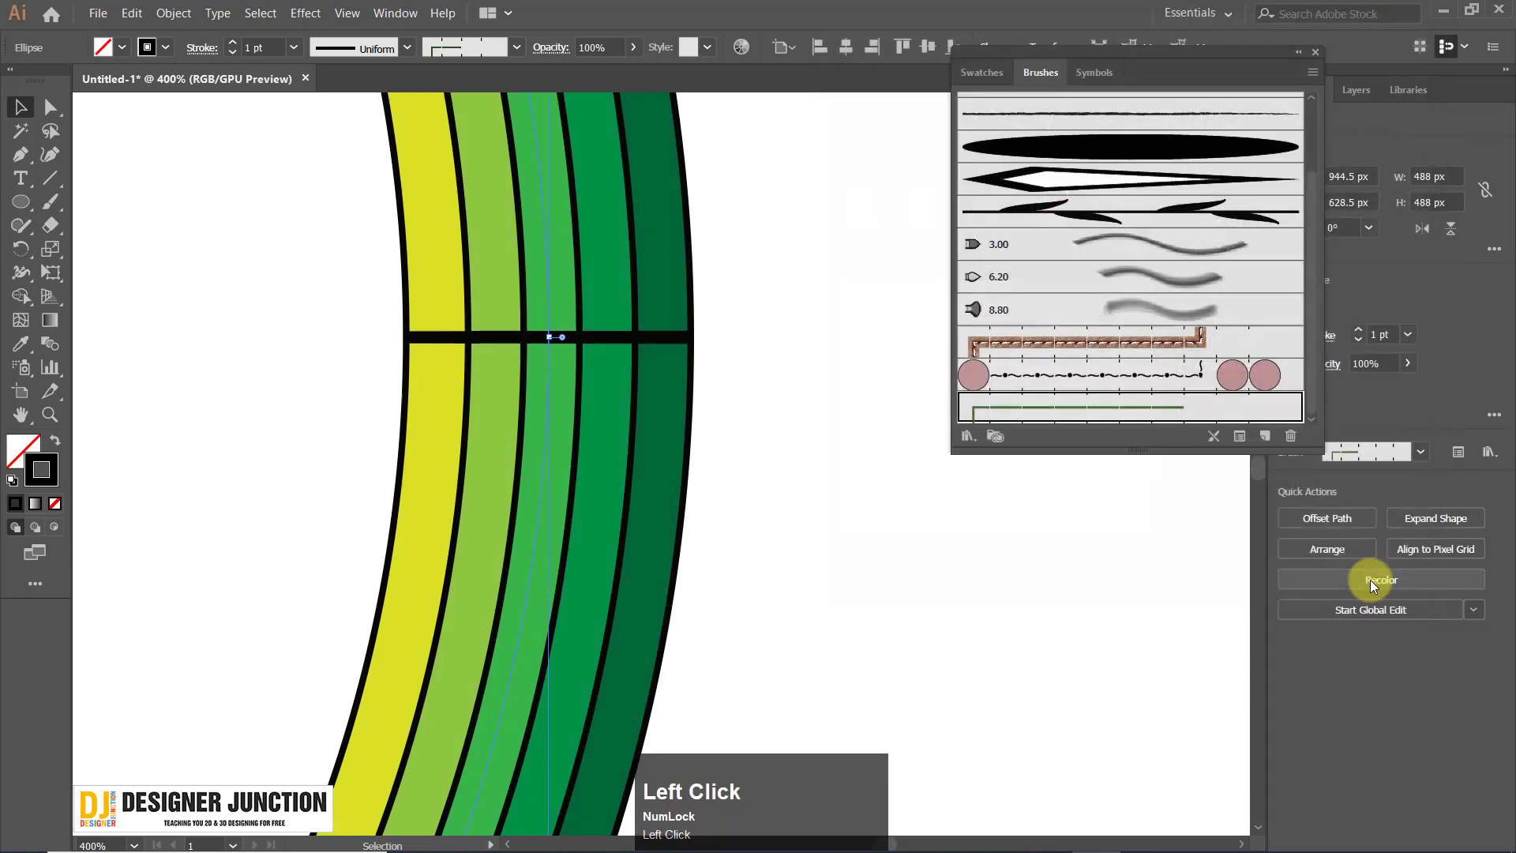
Change the brushed circle's stroke color to the green 108E19.
double_click(56, 464)
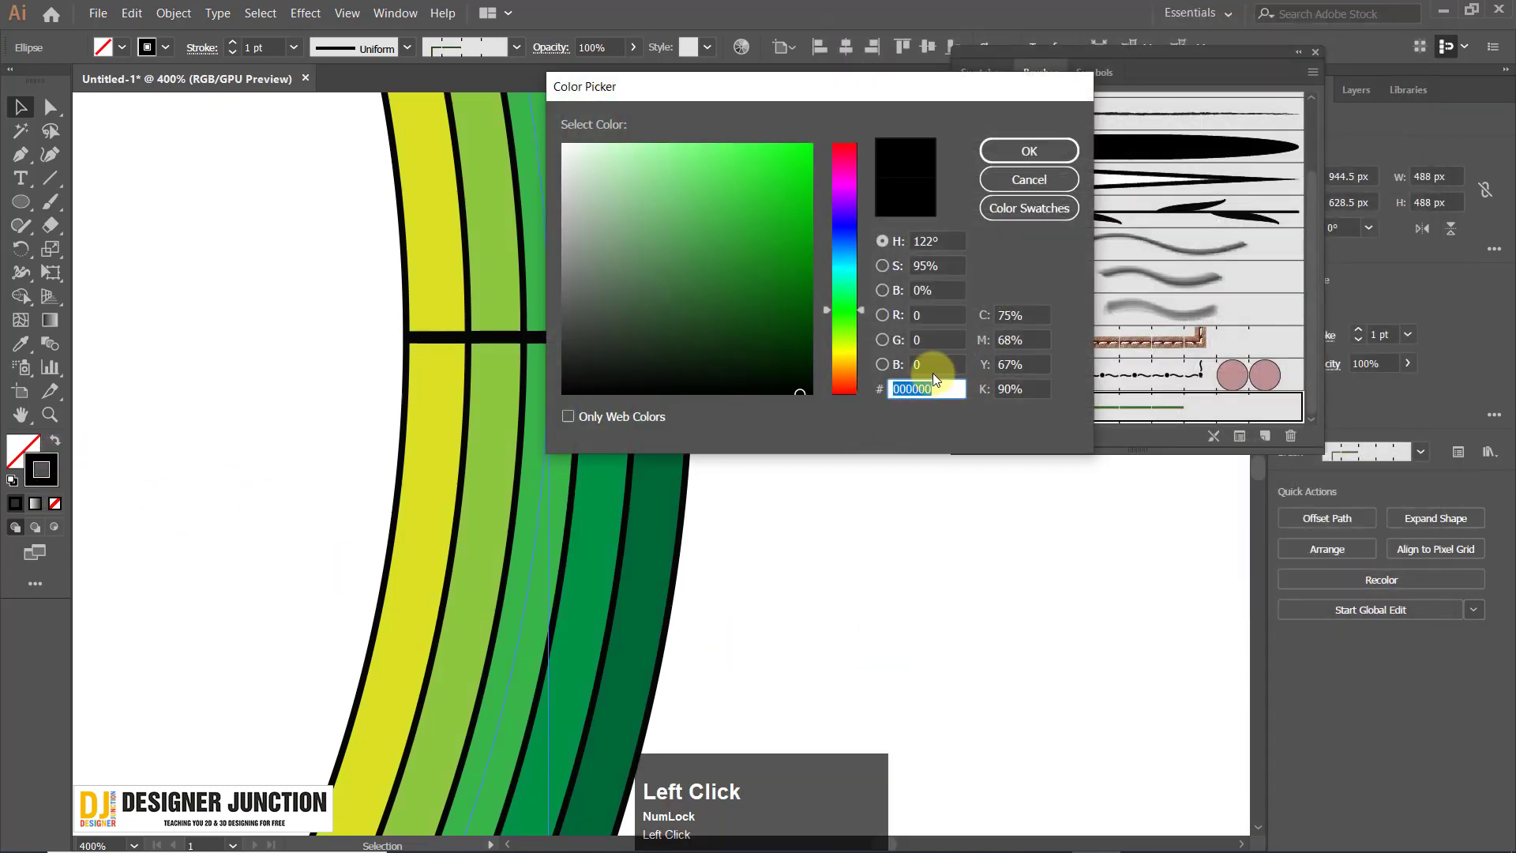
left_click_drag(859, 310, 851, 303)
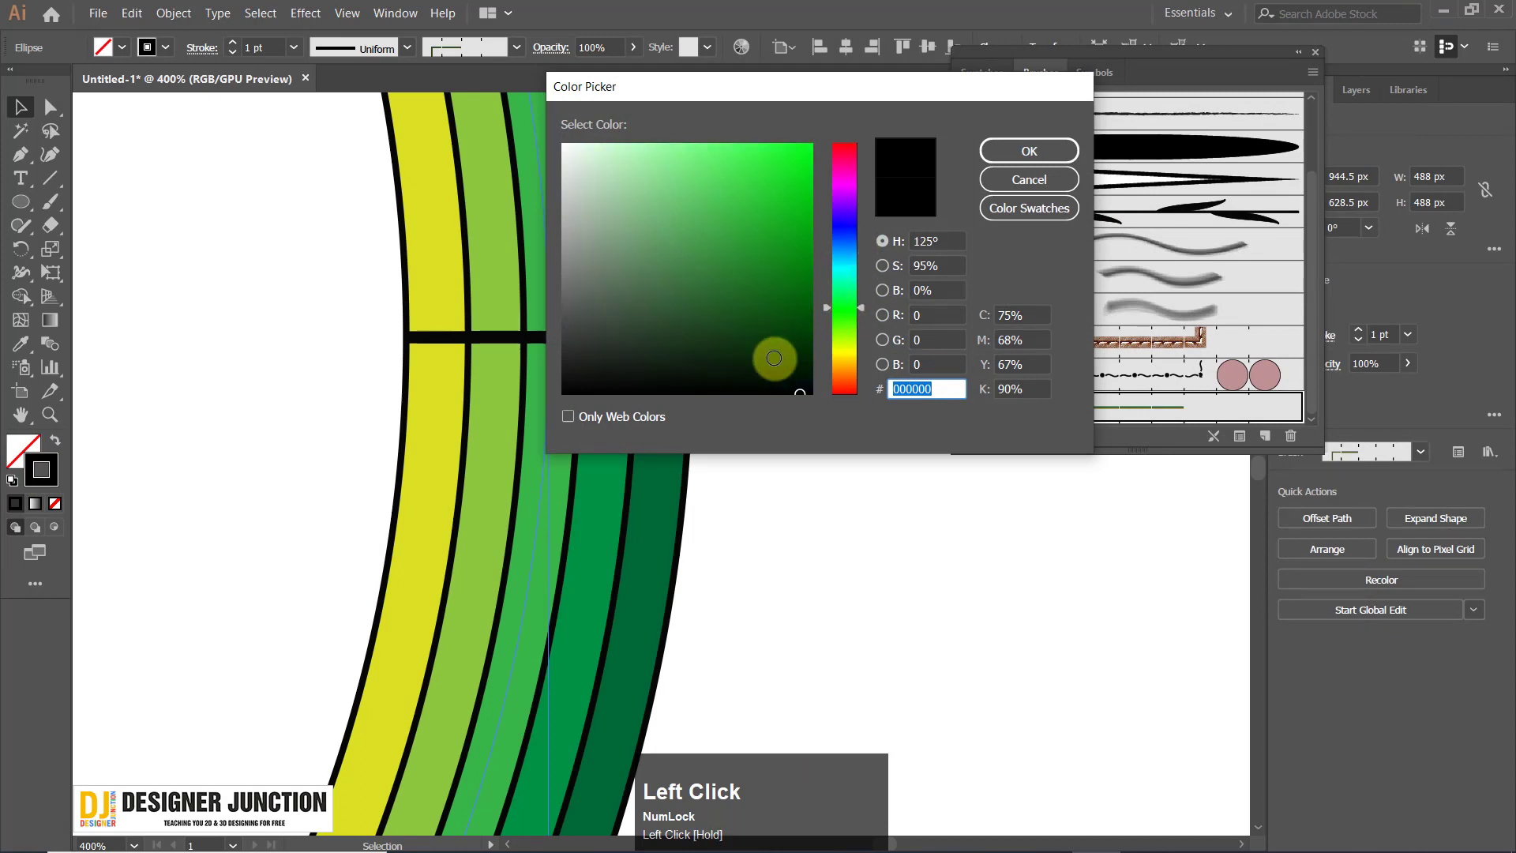
mouse_move(772, 359)
left_mouse_down()
mouse_move(792, 163)
mouse_move(771, 210)
mouse_move(731, 193)
mouse_move(788, 168)
mouse_move(791, 213)
left_mouse_up()
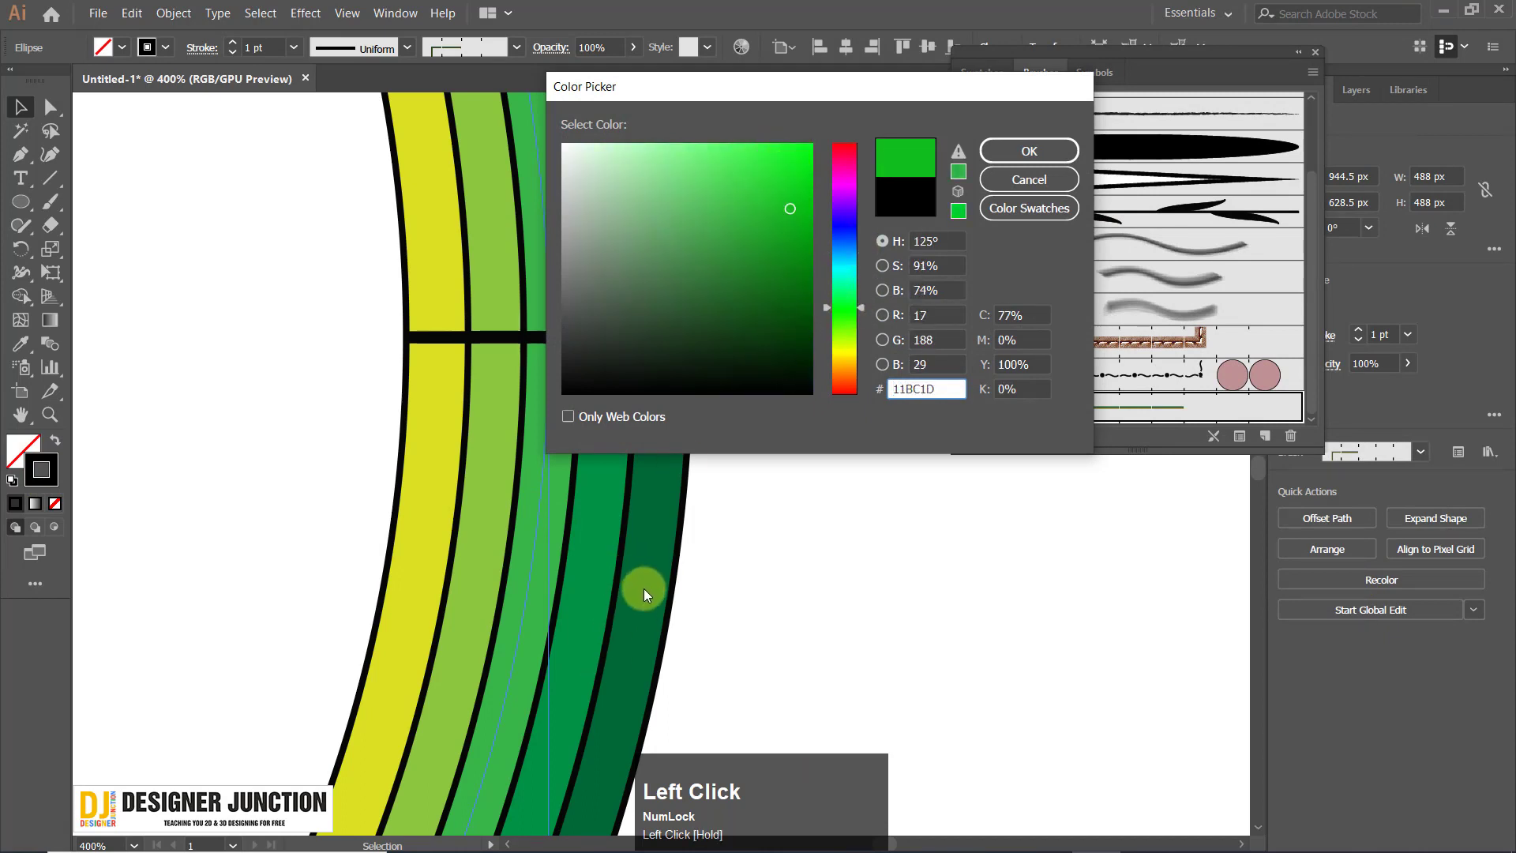
mouse_move(717, 281)
left_mouse_down()
mouse_move(745, 282)
mouse_move(738, 264)
mouse_move(763, 224)
mouse_move(784, 291)
mouse_move(785, 252)
left_mouse_up()
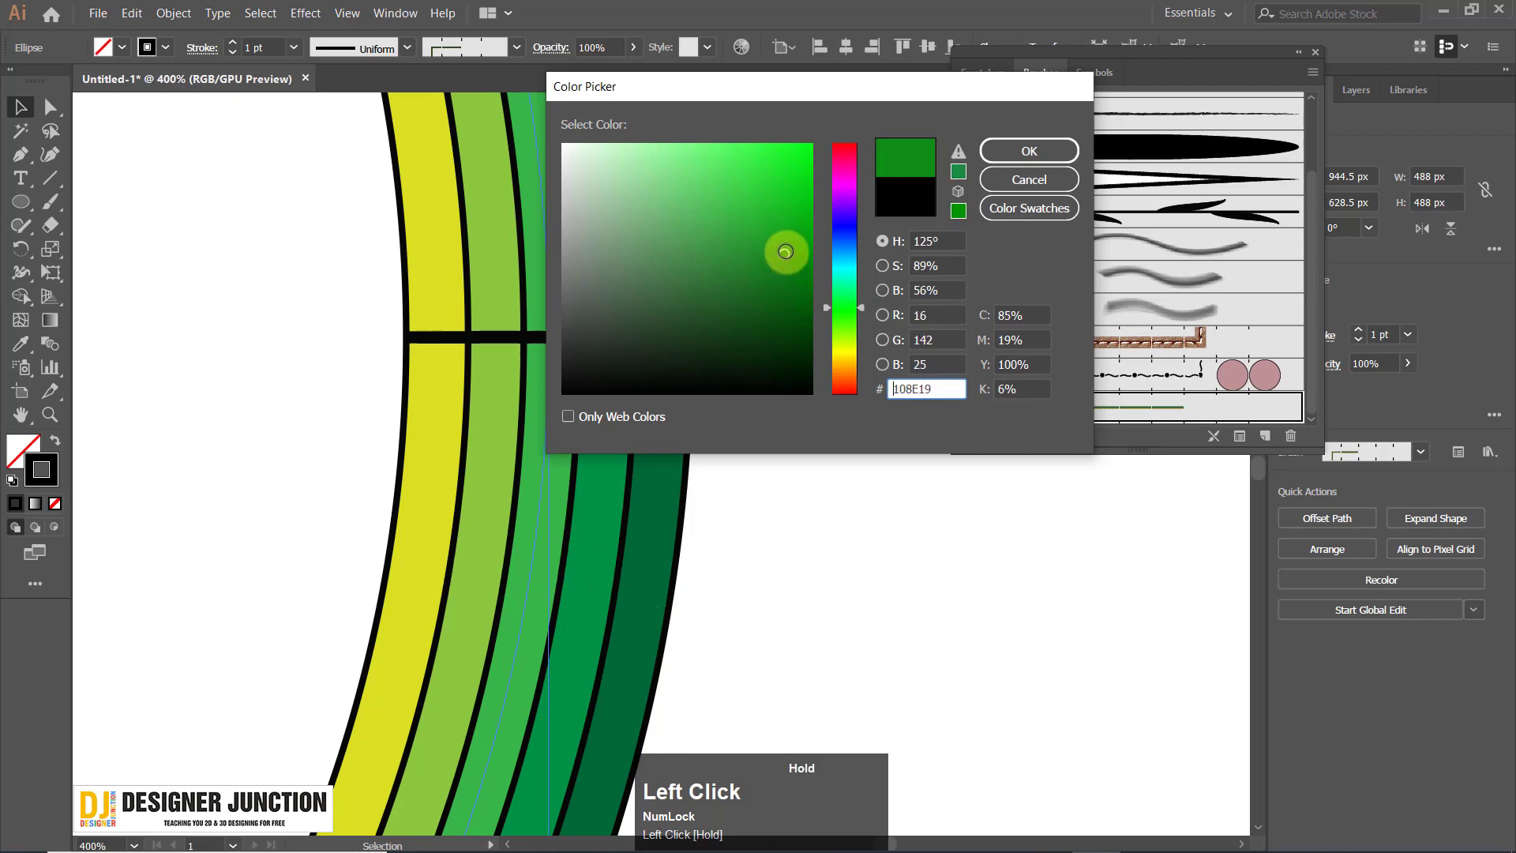
left_click(1044, 150)
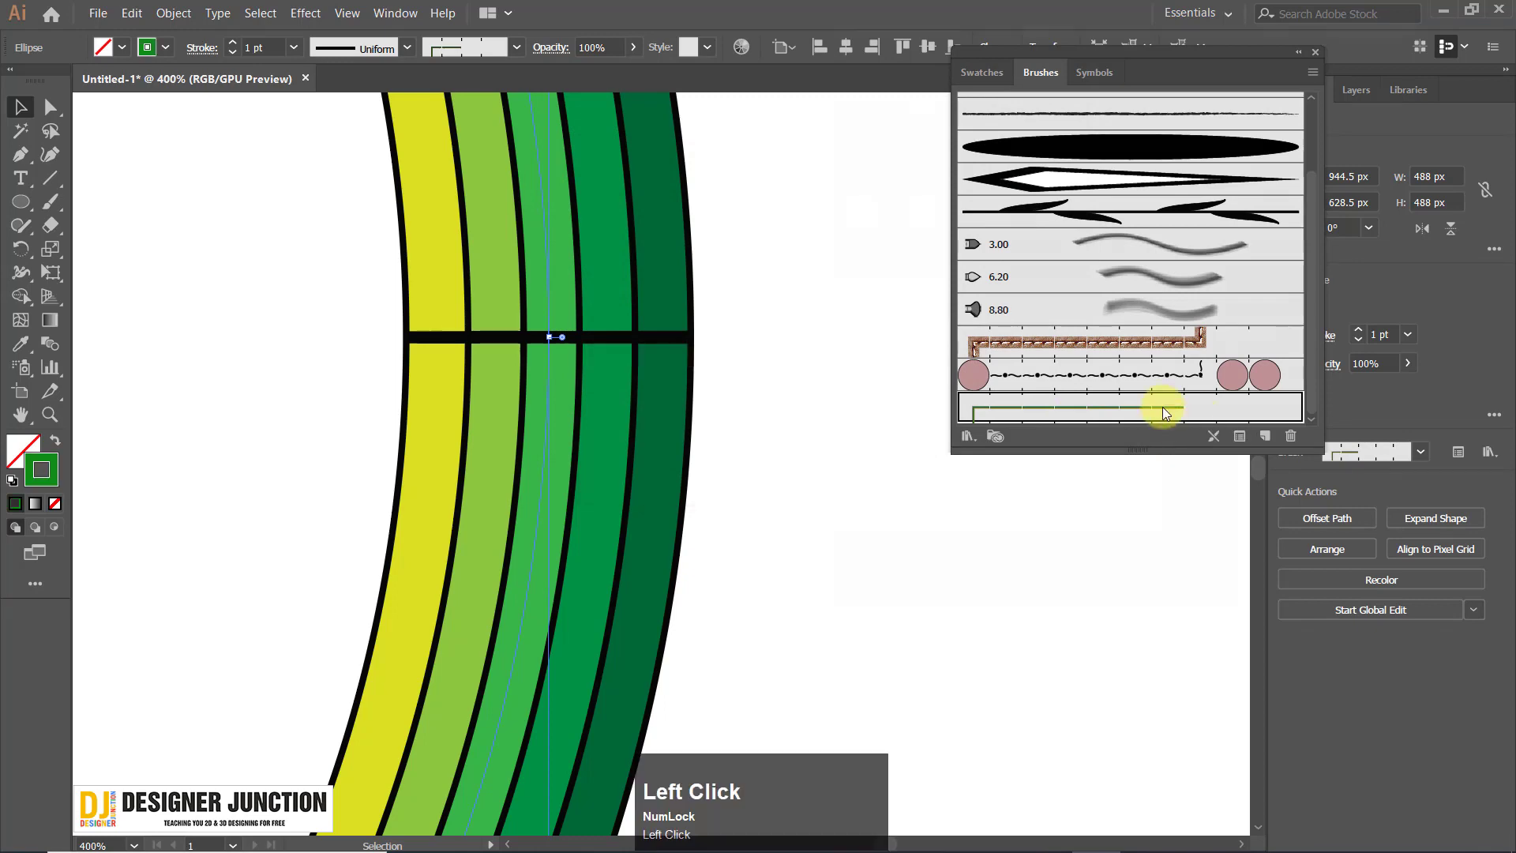
Preview the Tints and the Tints and Shades colorization methods on the bar pattern brush, and return the method to None.
double_click(1163, 409)
left_click(1307, 452)
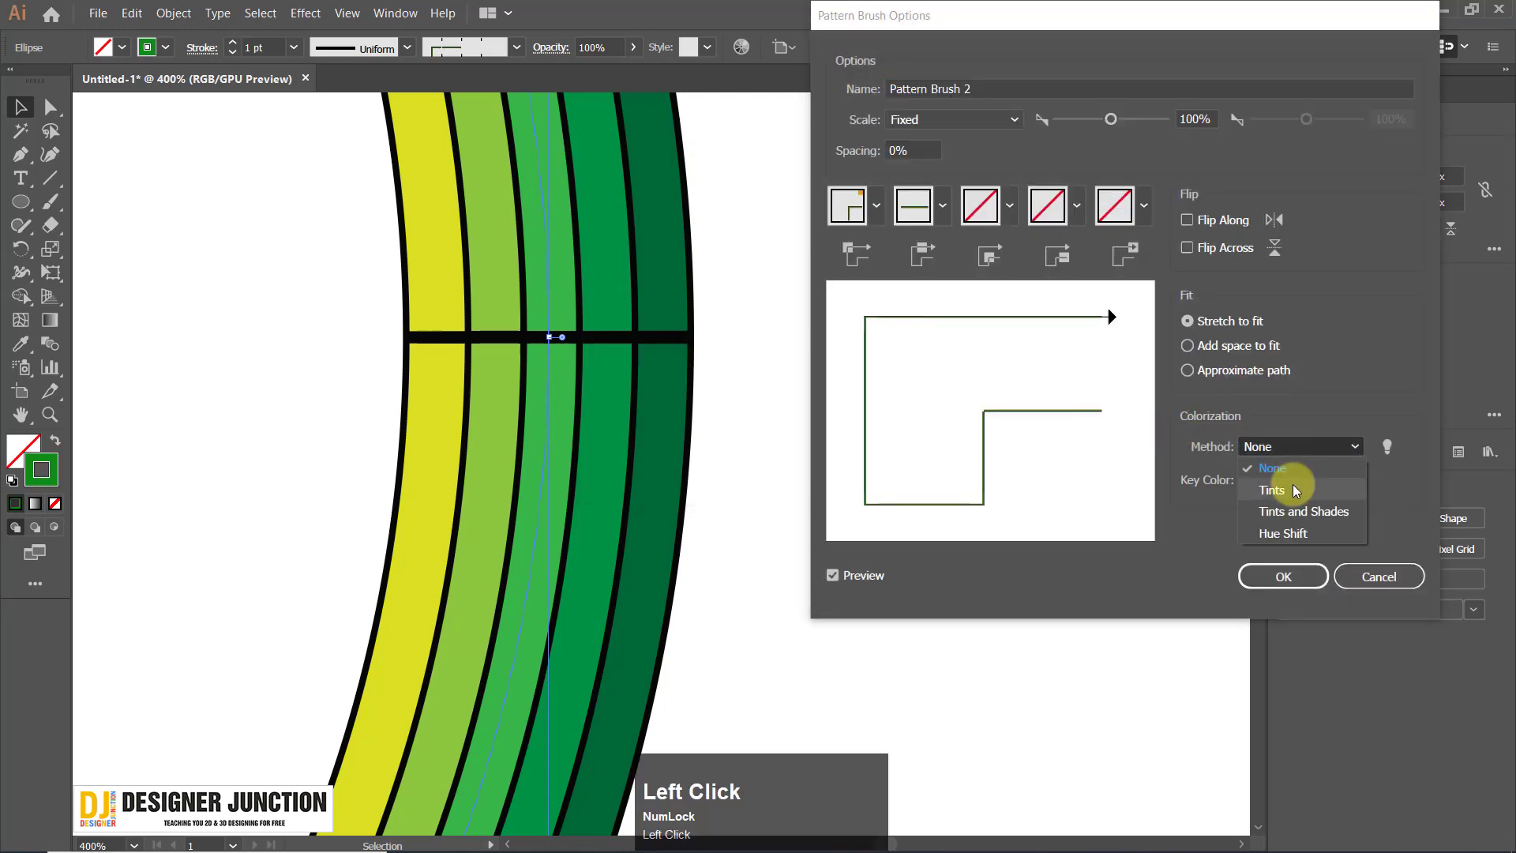
left_click(1291, 484)
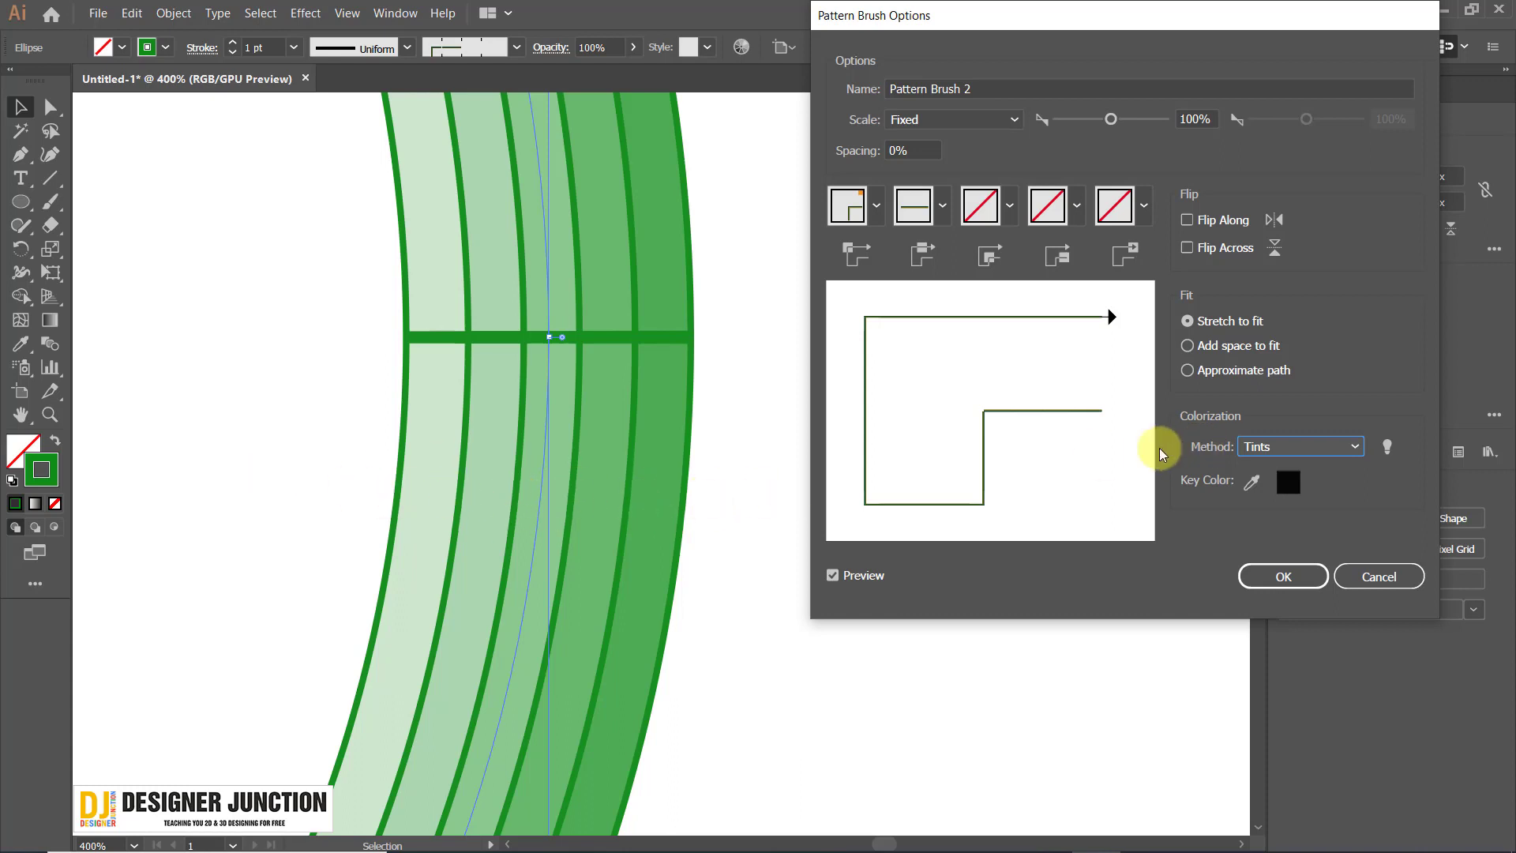
left_click(1272, 448)
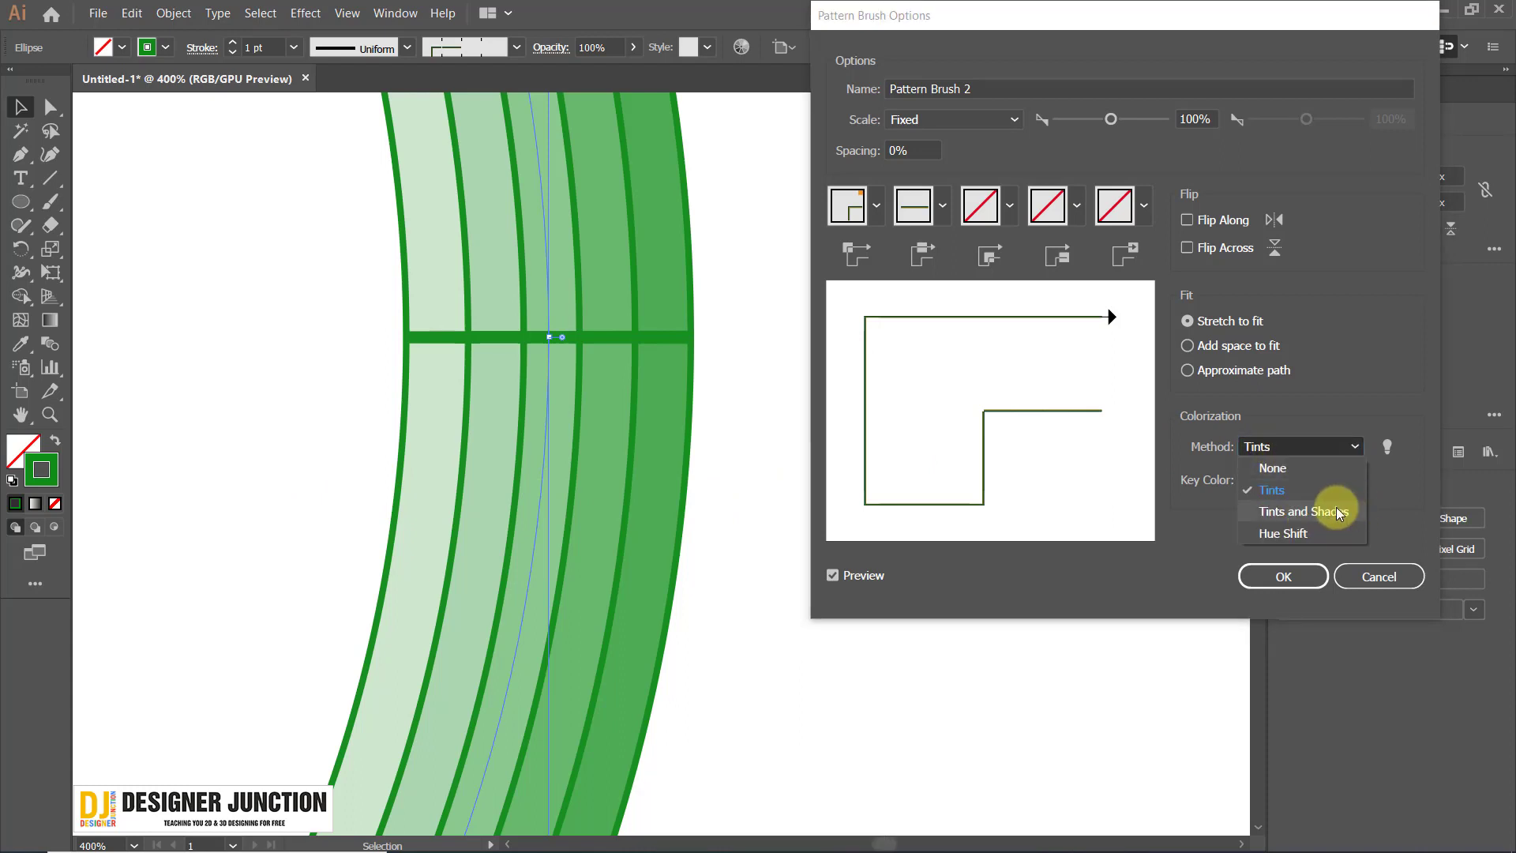
left_click(1334, 509)
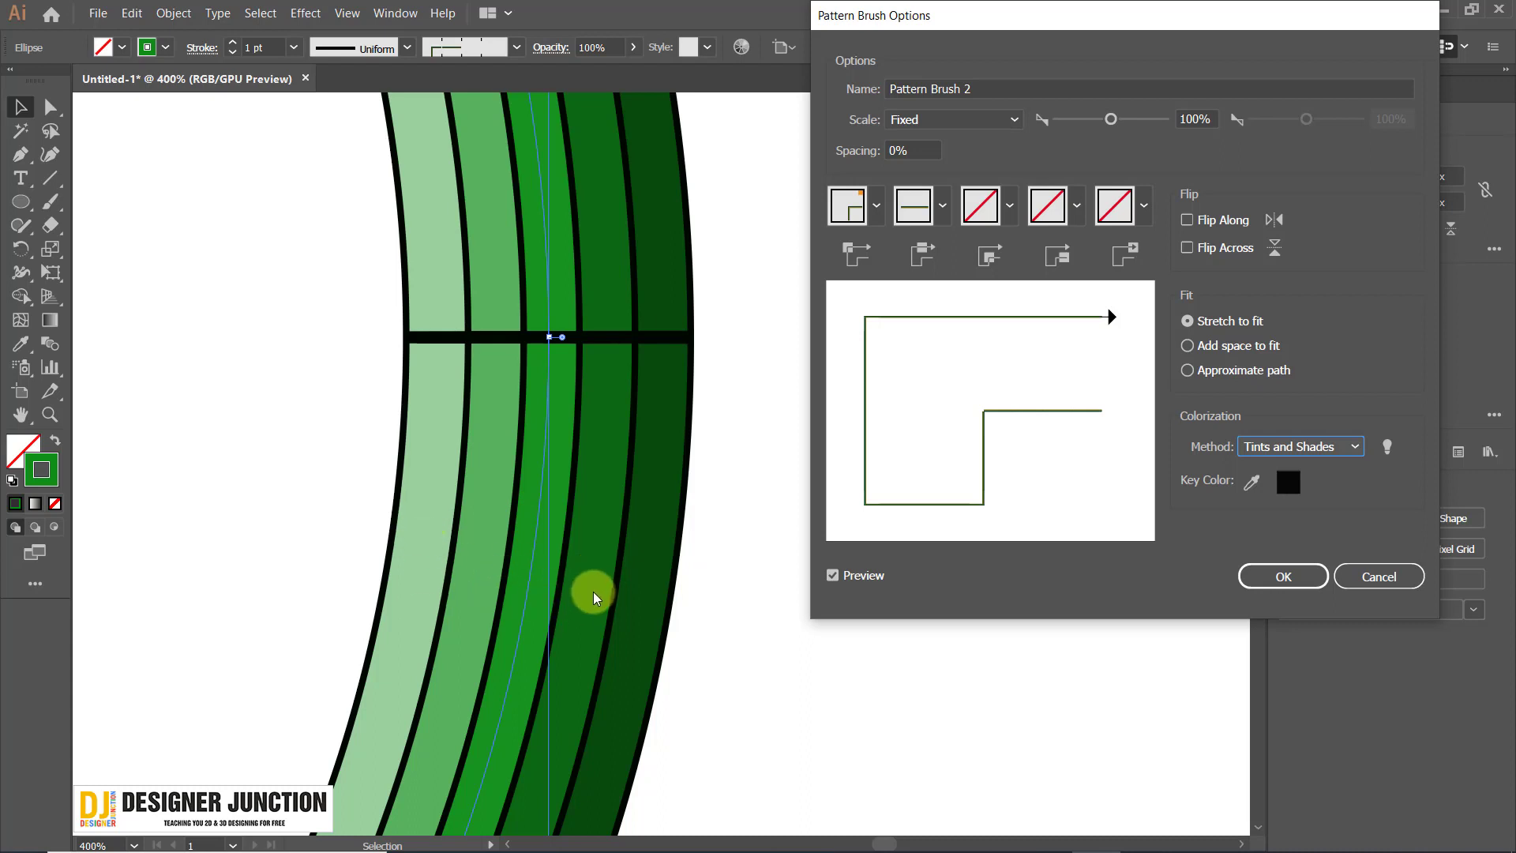
left_click(1324, 448)
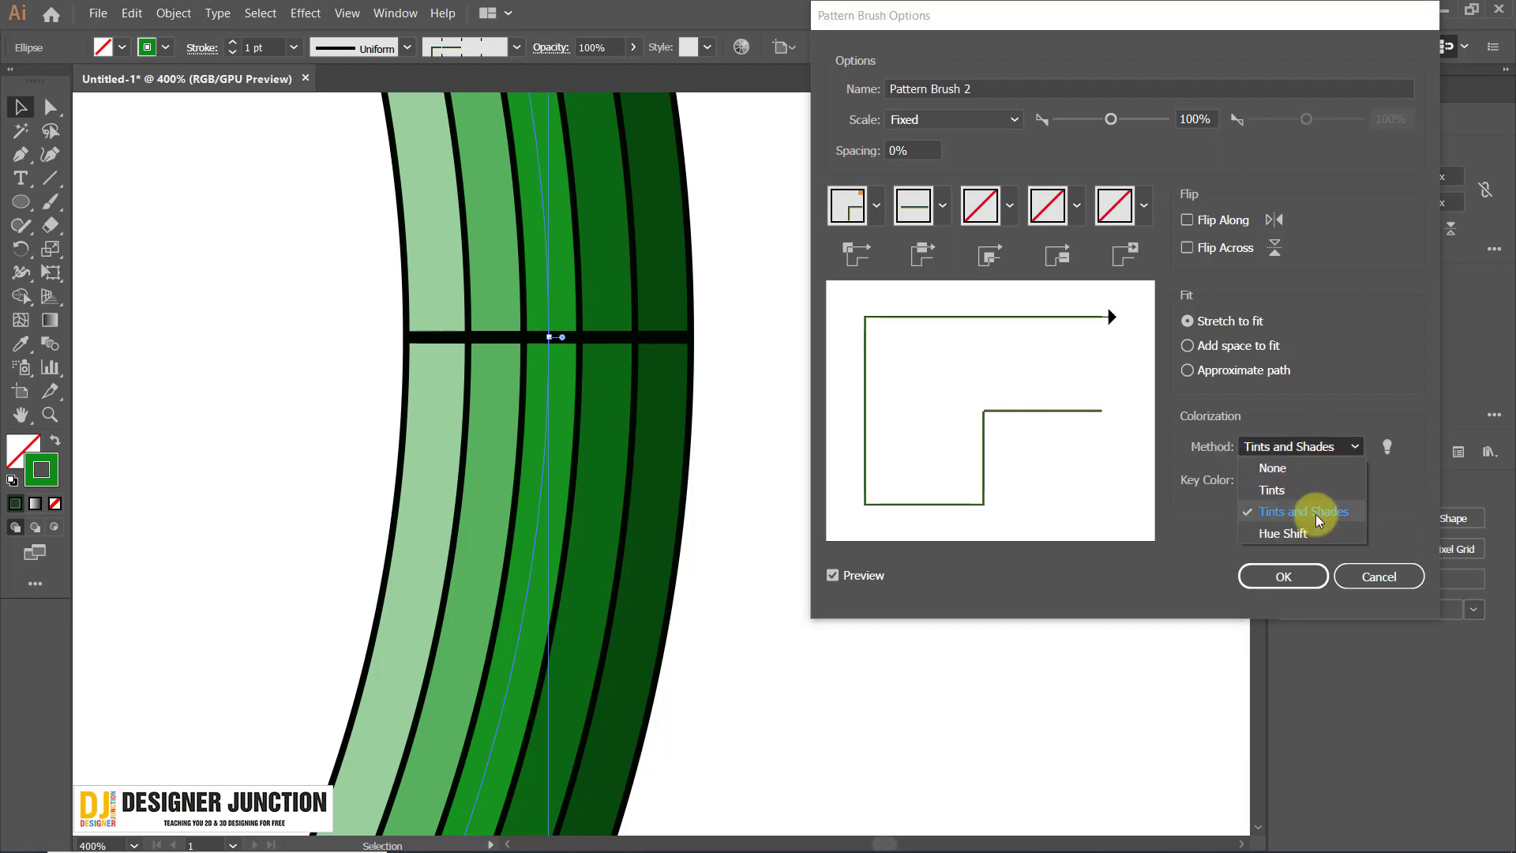
left_click(1324, 452)
left_click(1327, 448)
left_click(1295, 463)
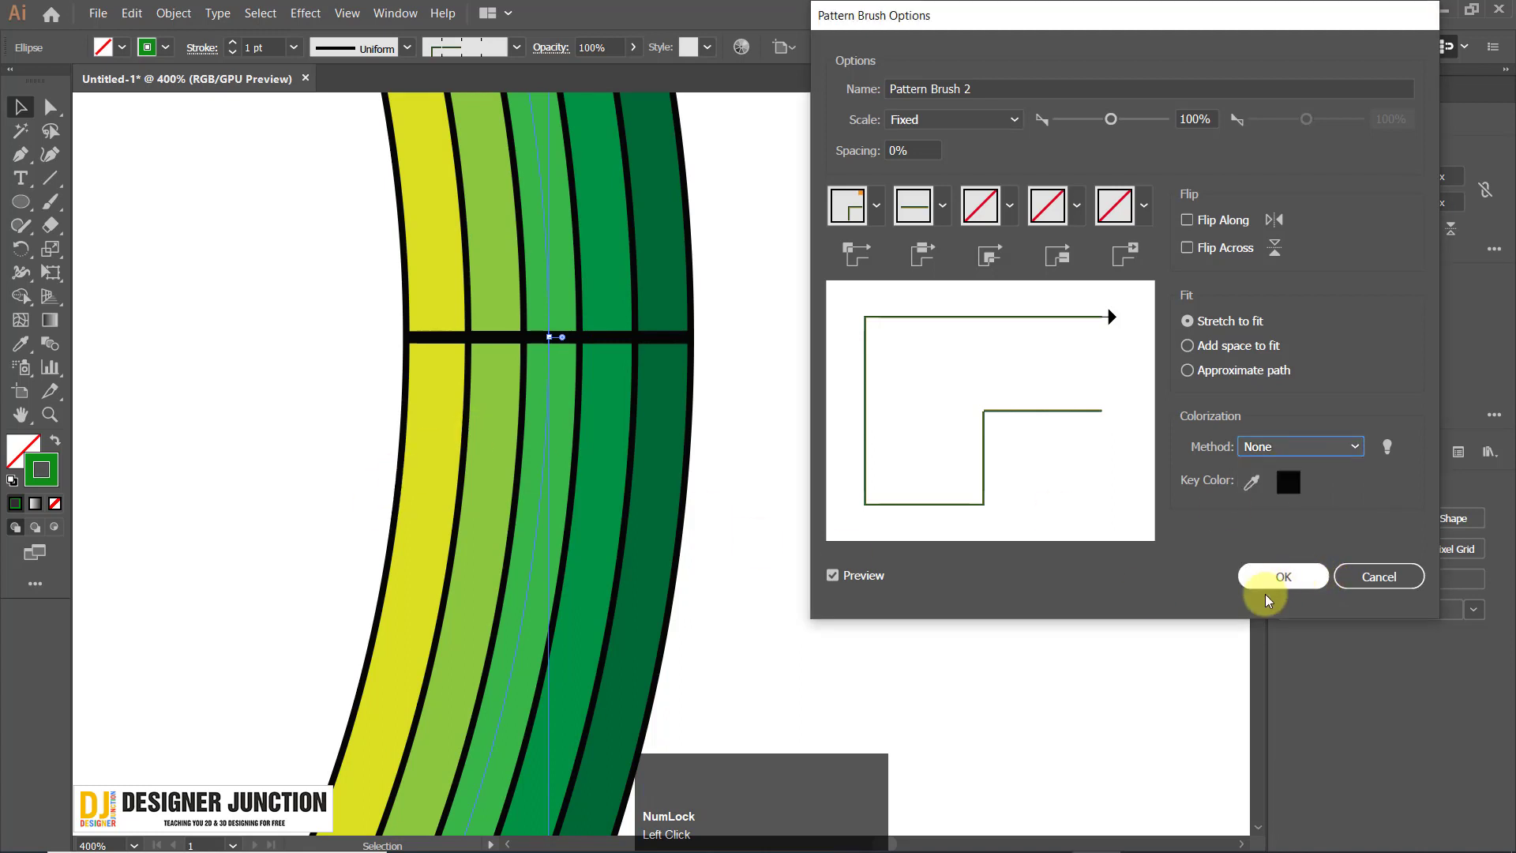
Preview the Hue Shift colorization method on the bar pattern brush, return it to None and accept the brush options.
left_click(1310, 444)
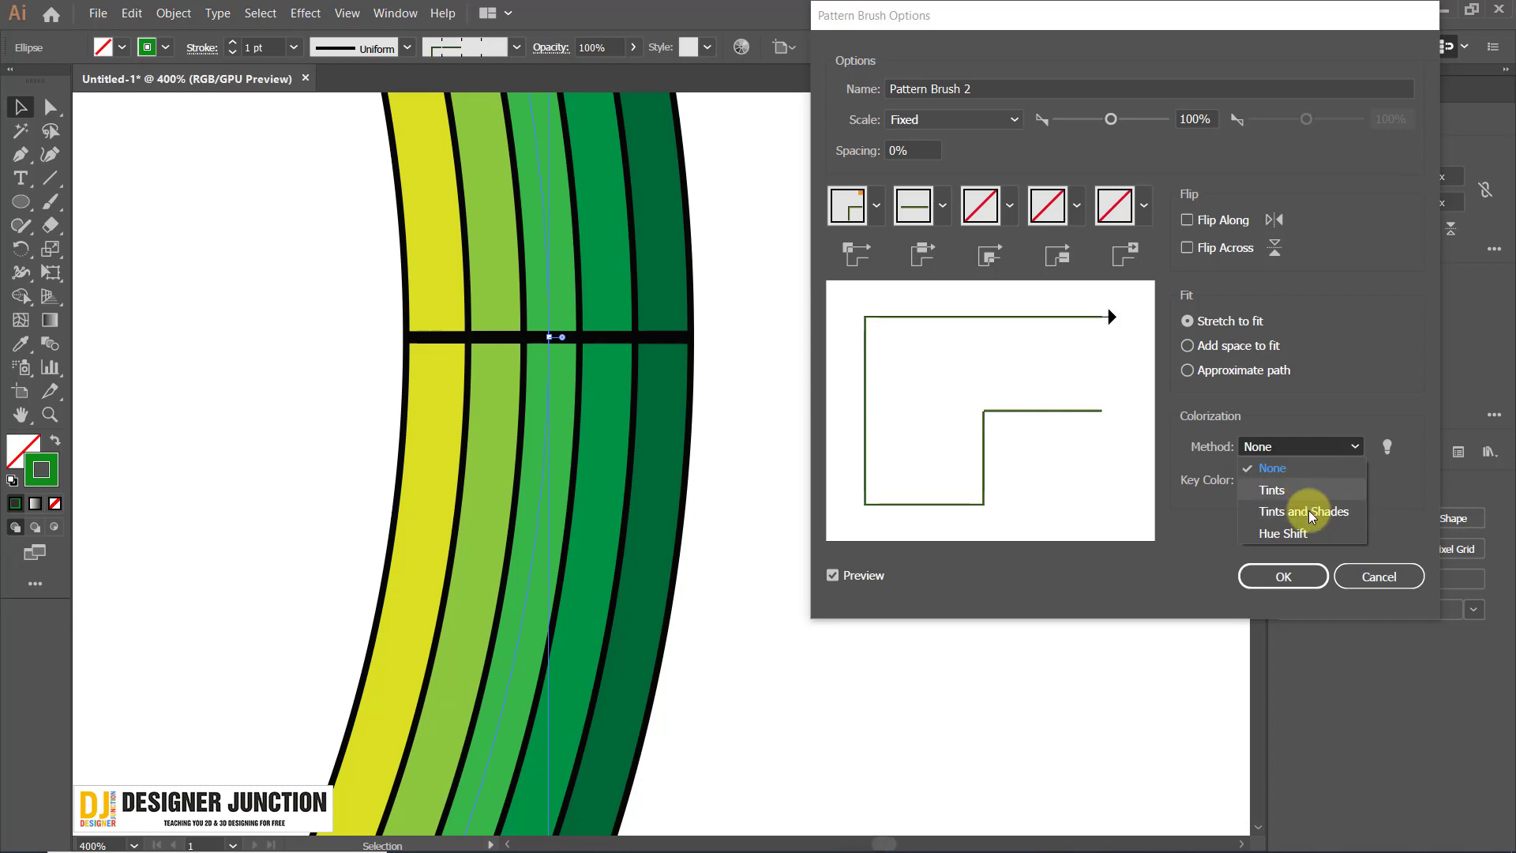
left_click(1312, 533)
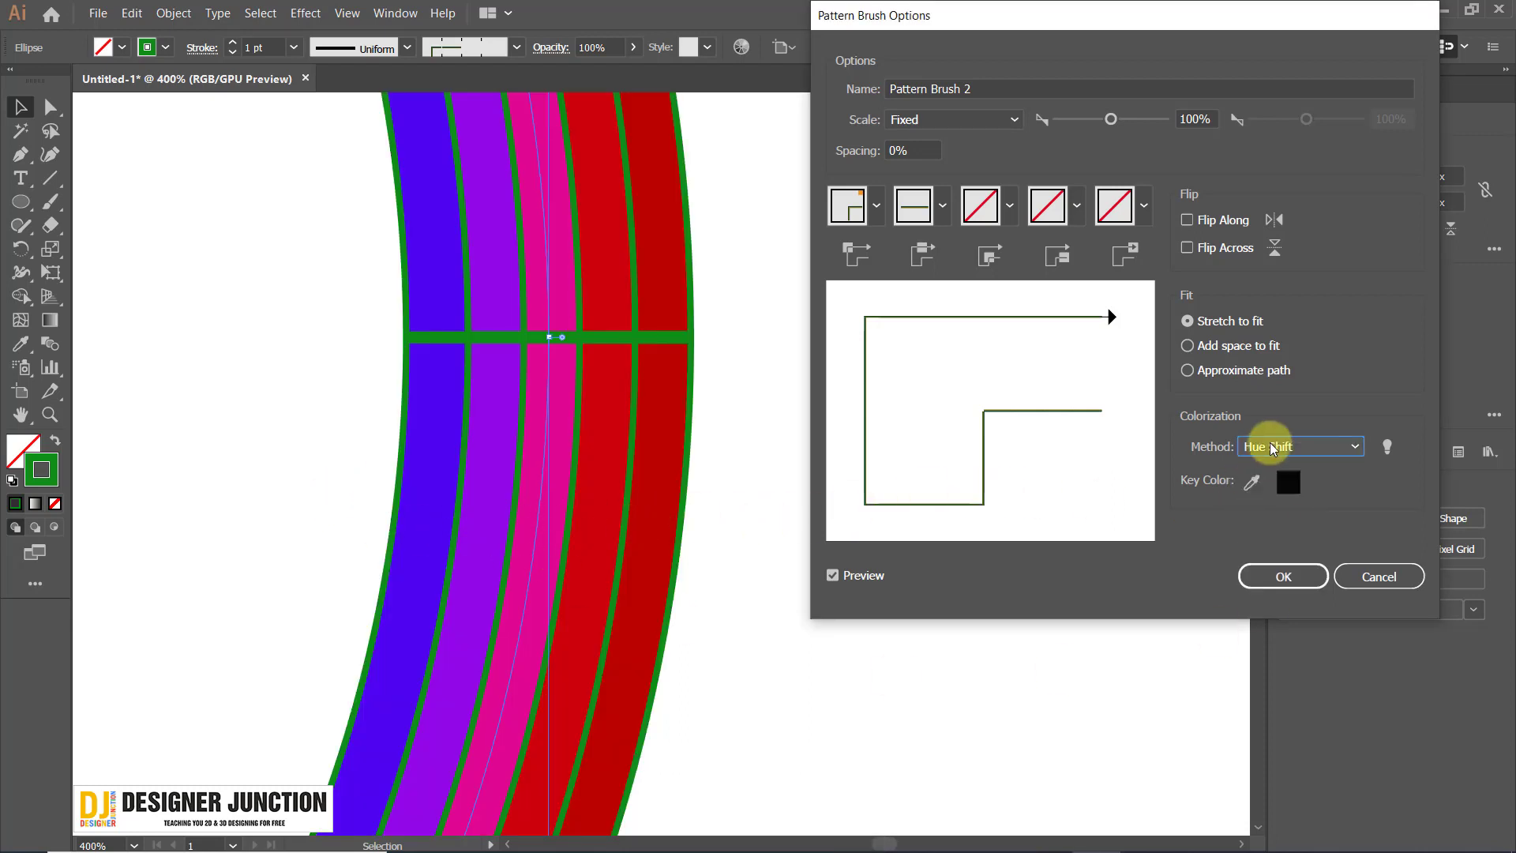
left_click(1273, 445)
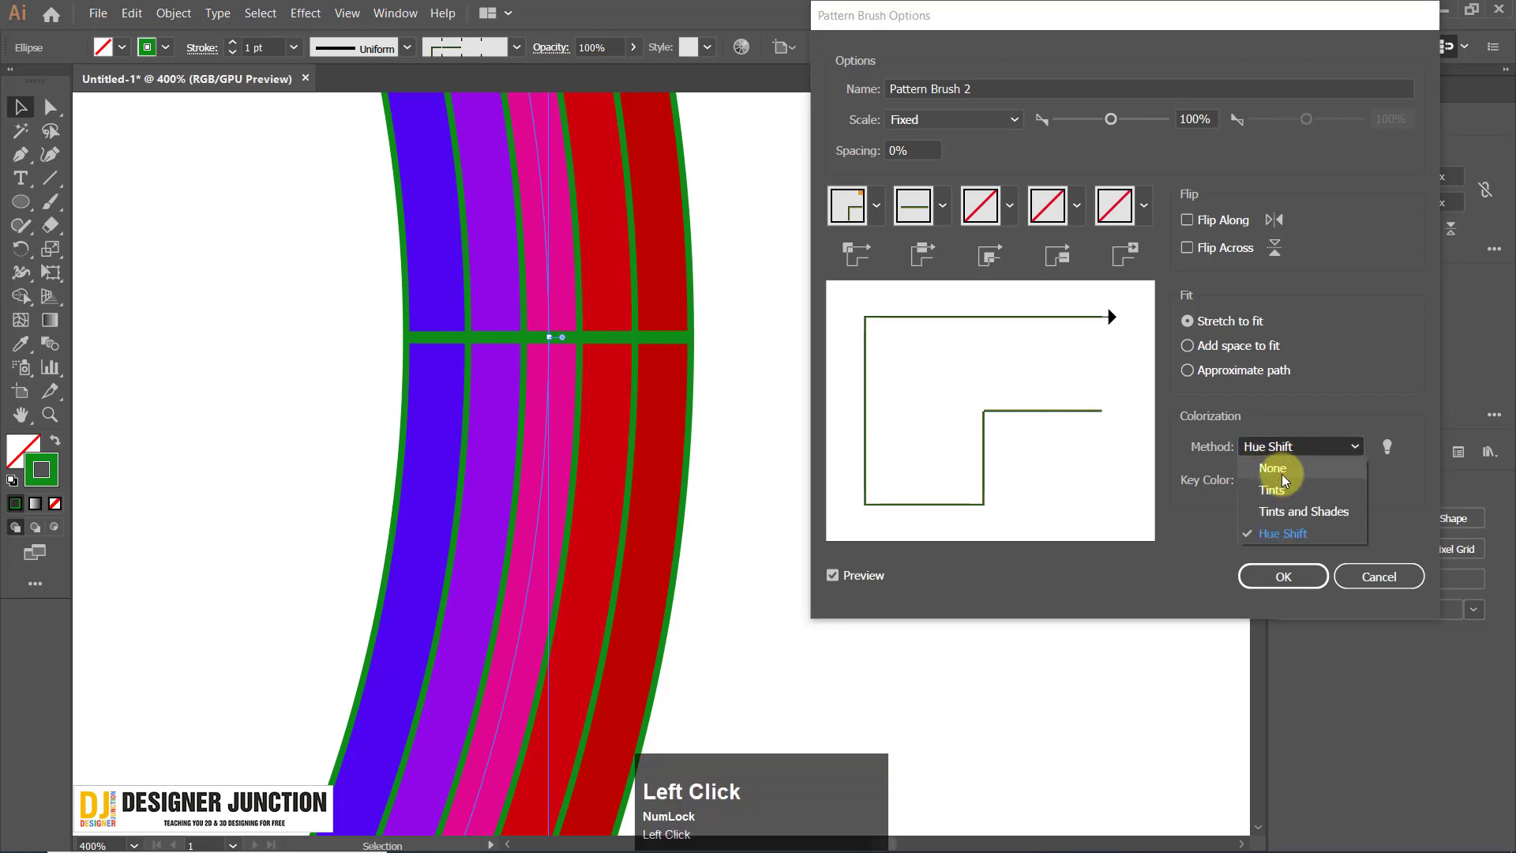
left_click(1279, 469)
left_click(1301, 453)
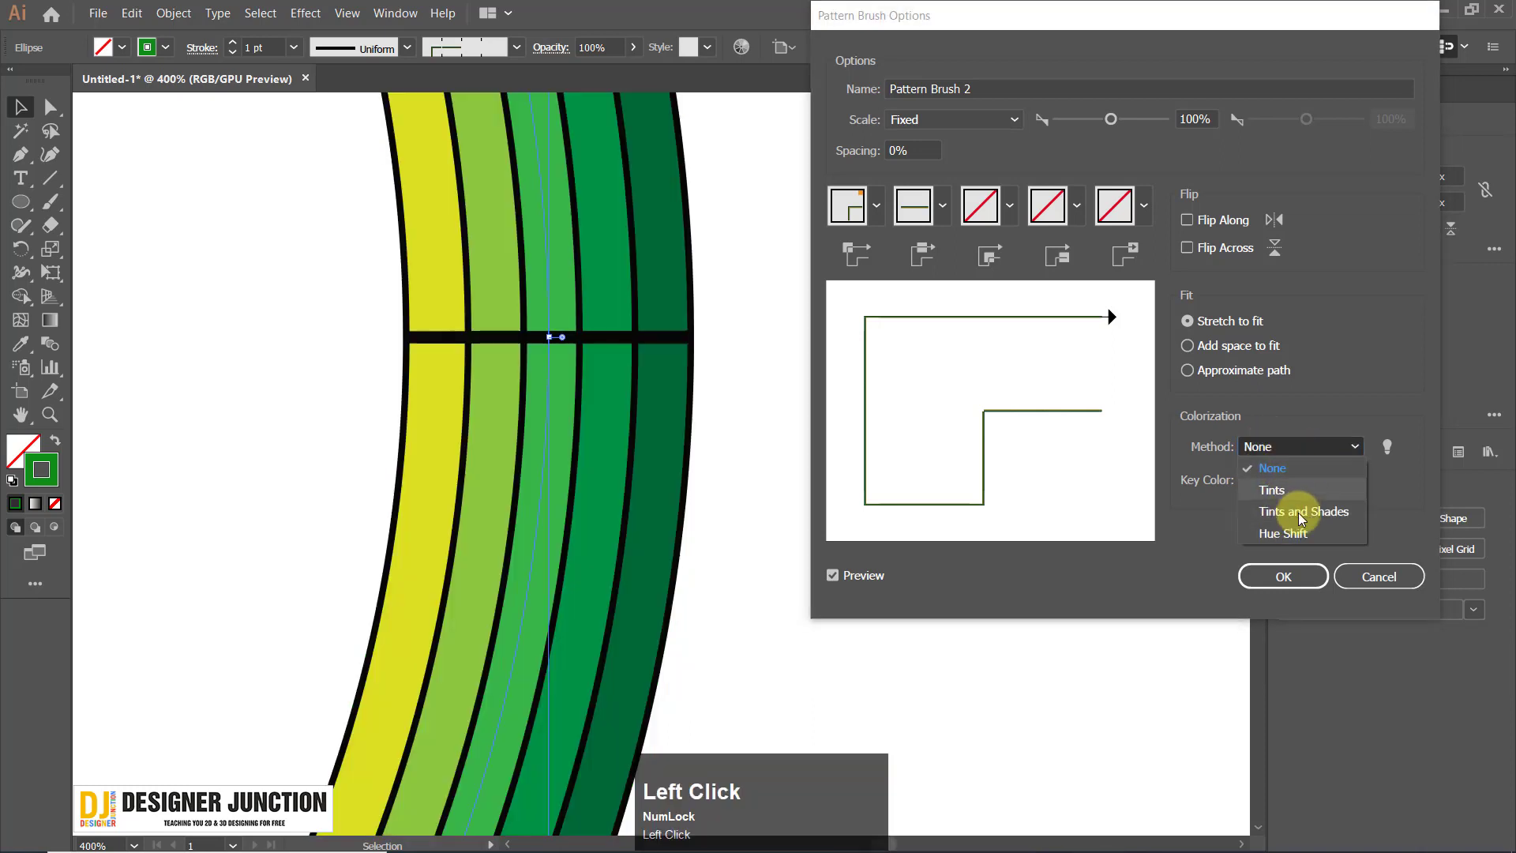
left_click(1330, 446)
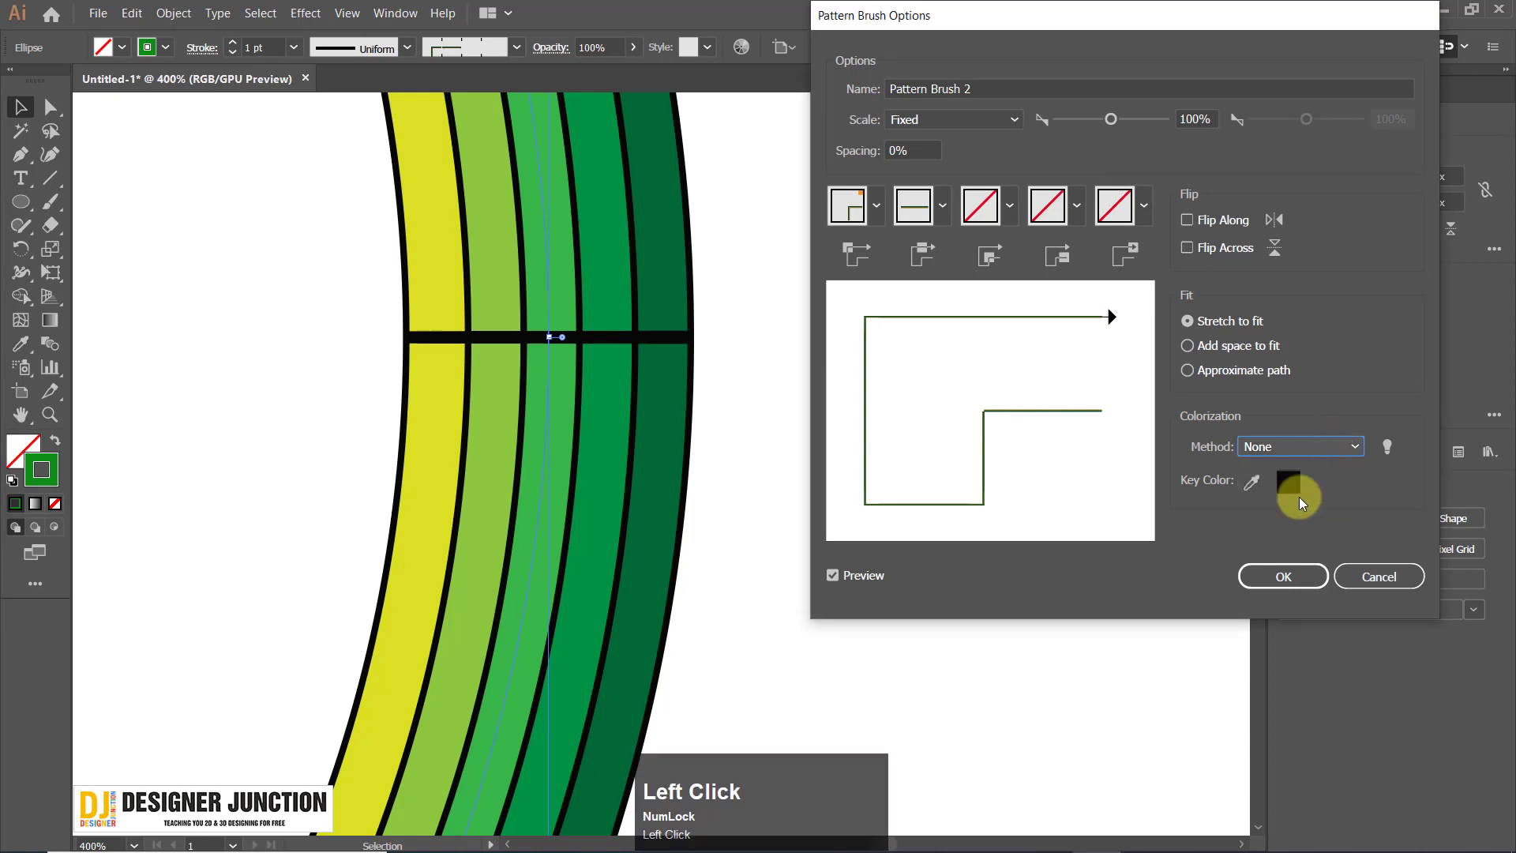
left_click(1283, 576)
Delete the brushed circle from the artboard.
scroll(632, 517, "down", 8)
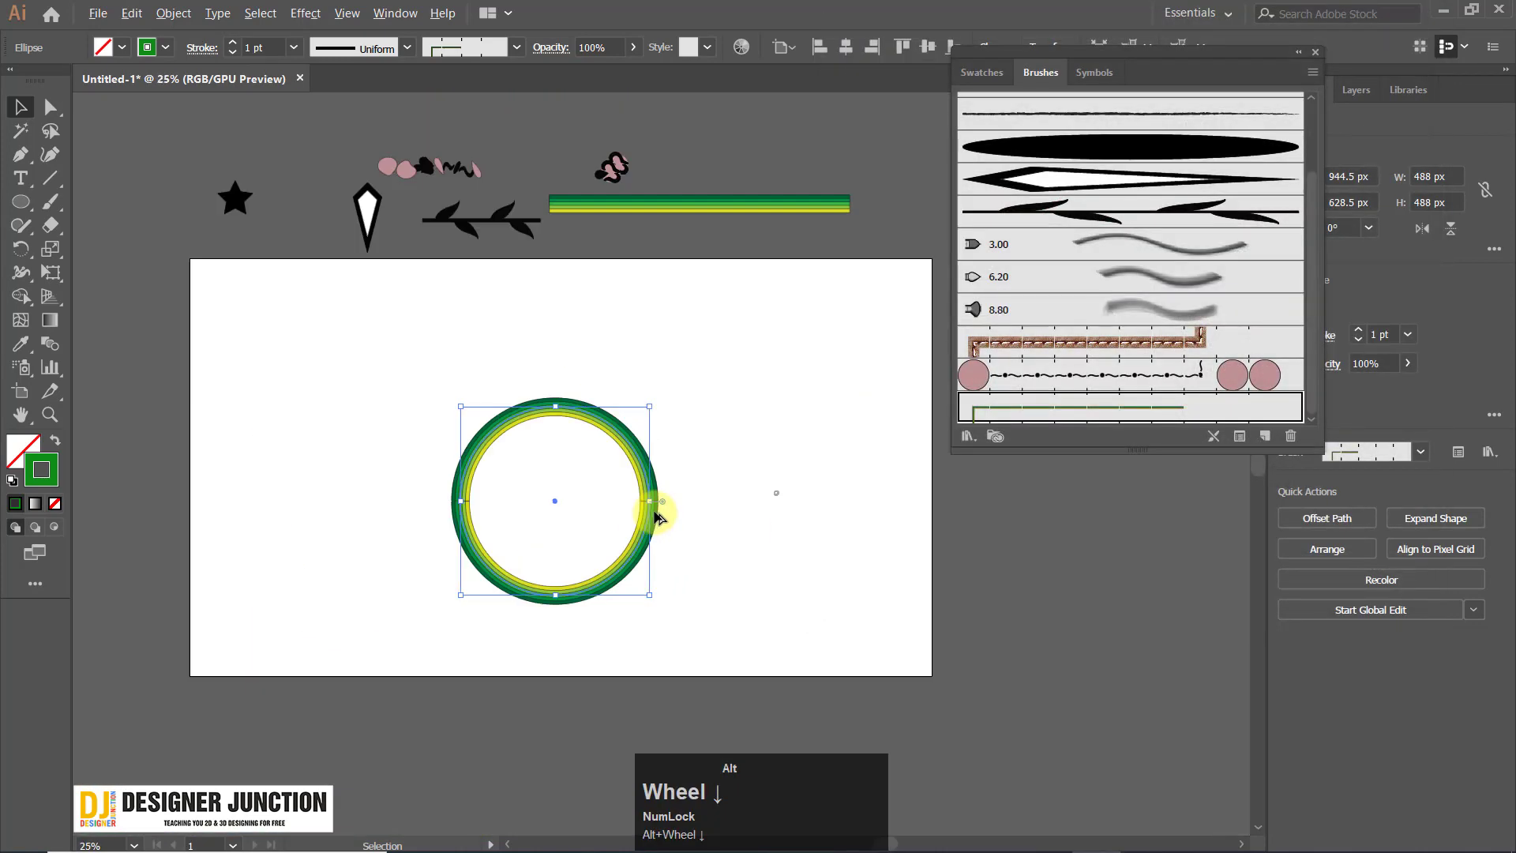
left_click(995, 617)
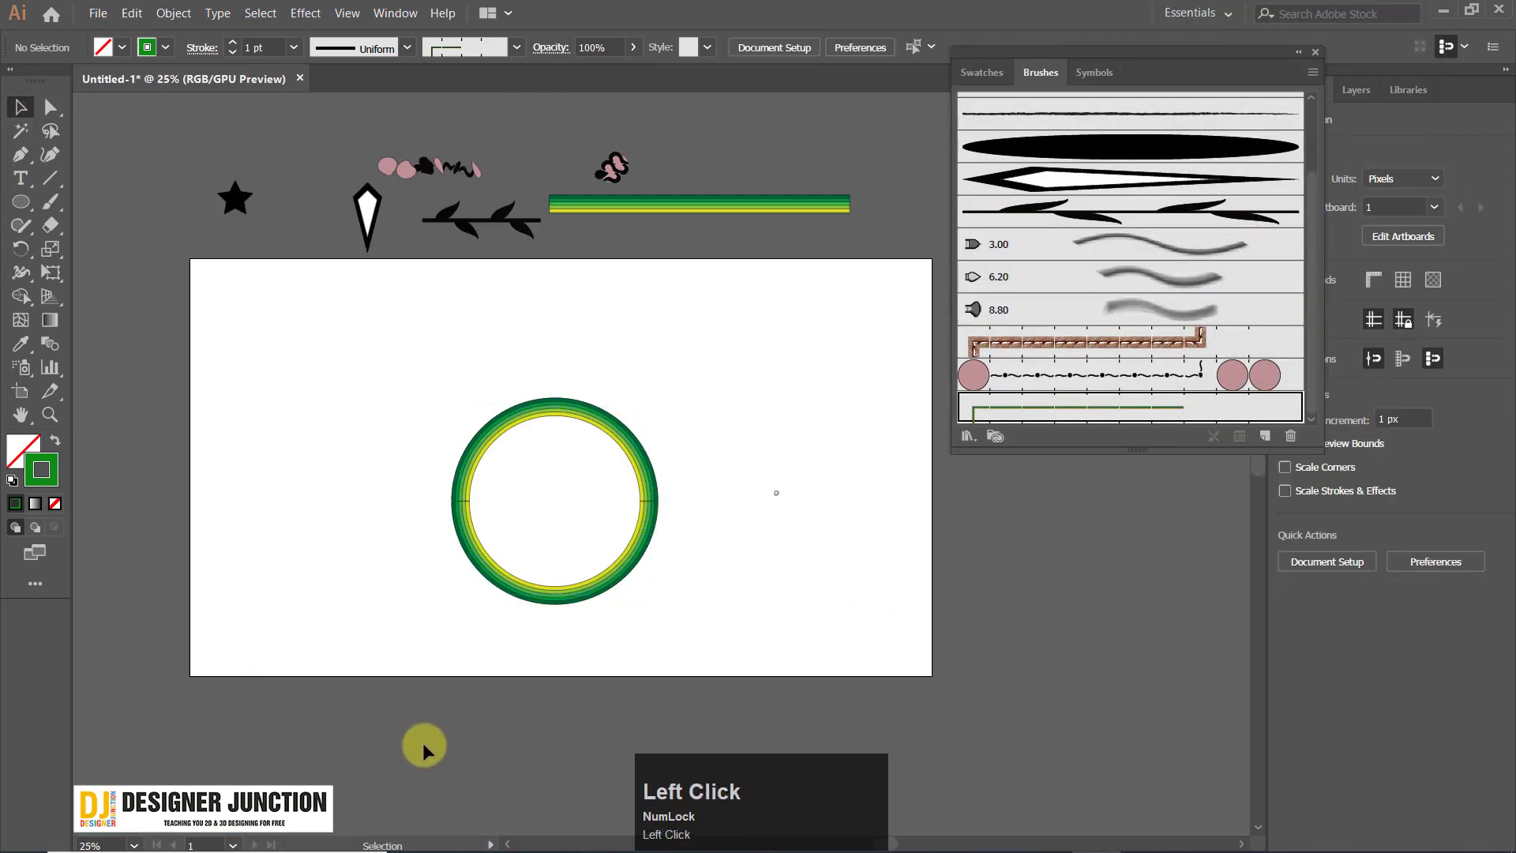
left_click_drag(406, 755, 759, 379)
key("Delete")
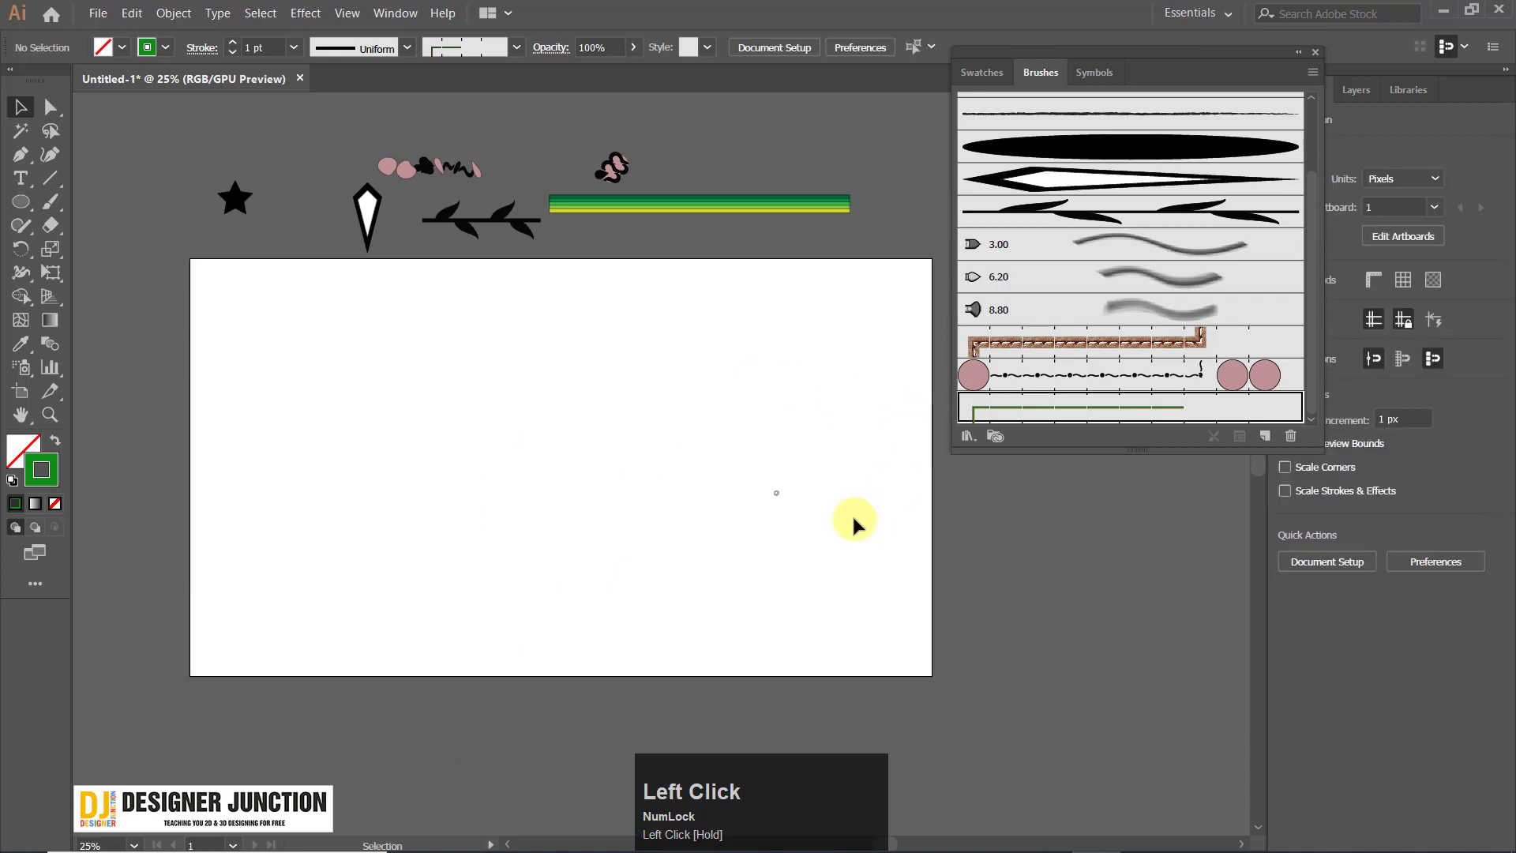
Draw a circle about 394 px wide in the artboard's upper left area and scale down its top anchor's handles into a point.
left_click_drag(576, 733, 613, 736)
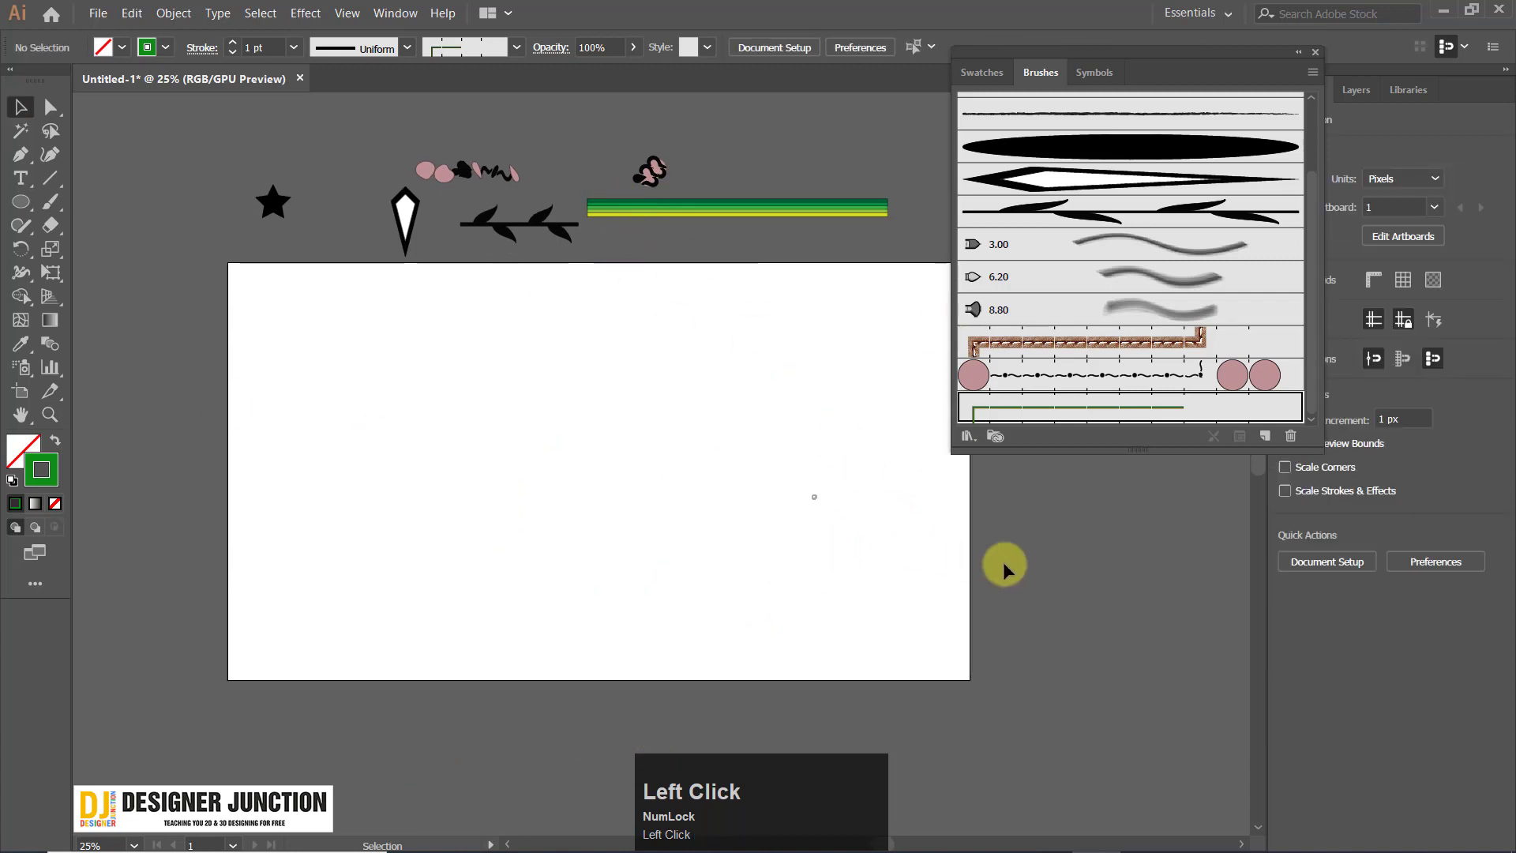
left_click_drag(521, 405, 498, 360)
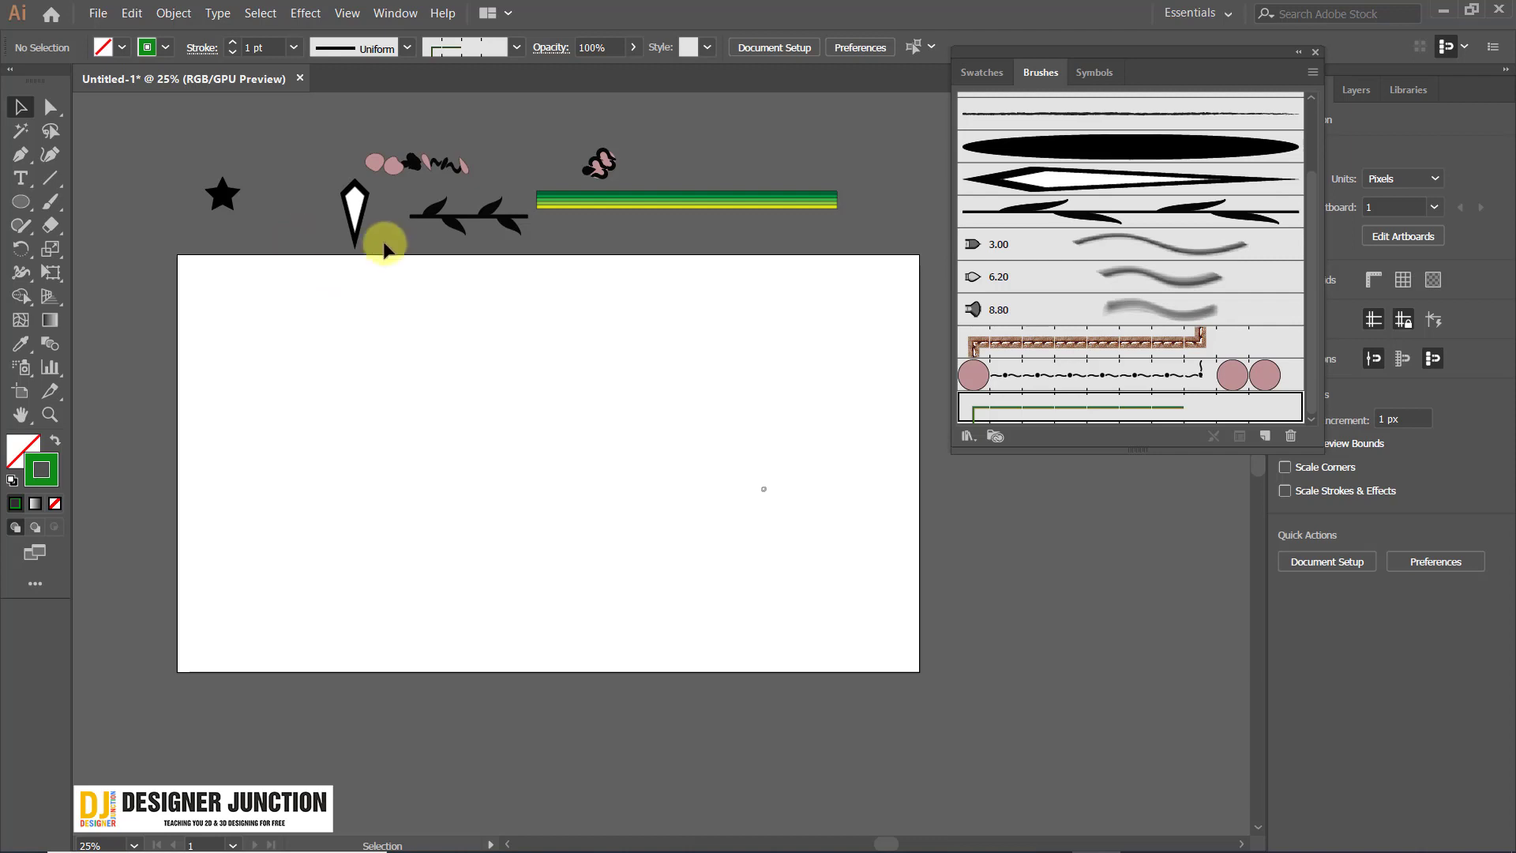
right_click(23, 205)
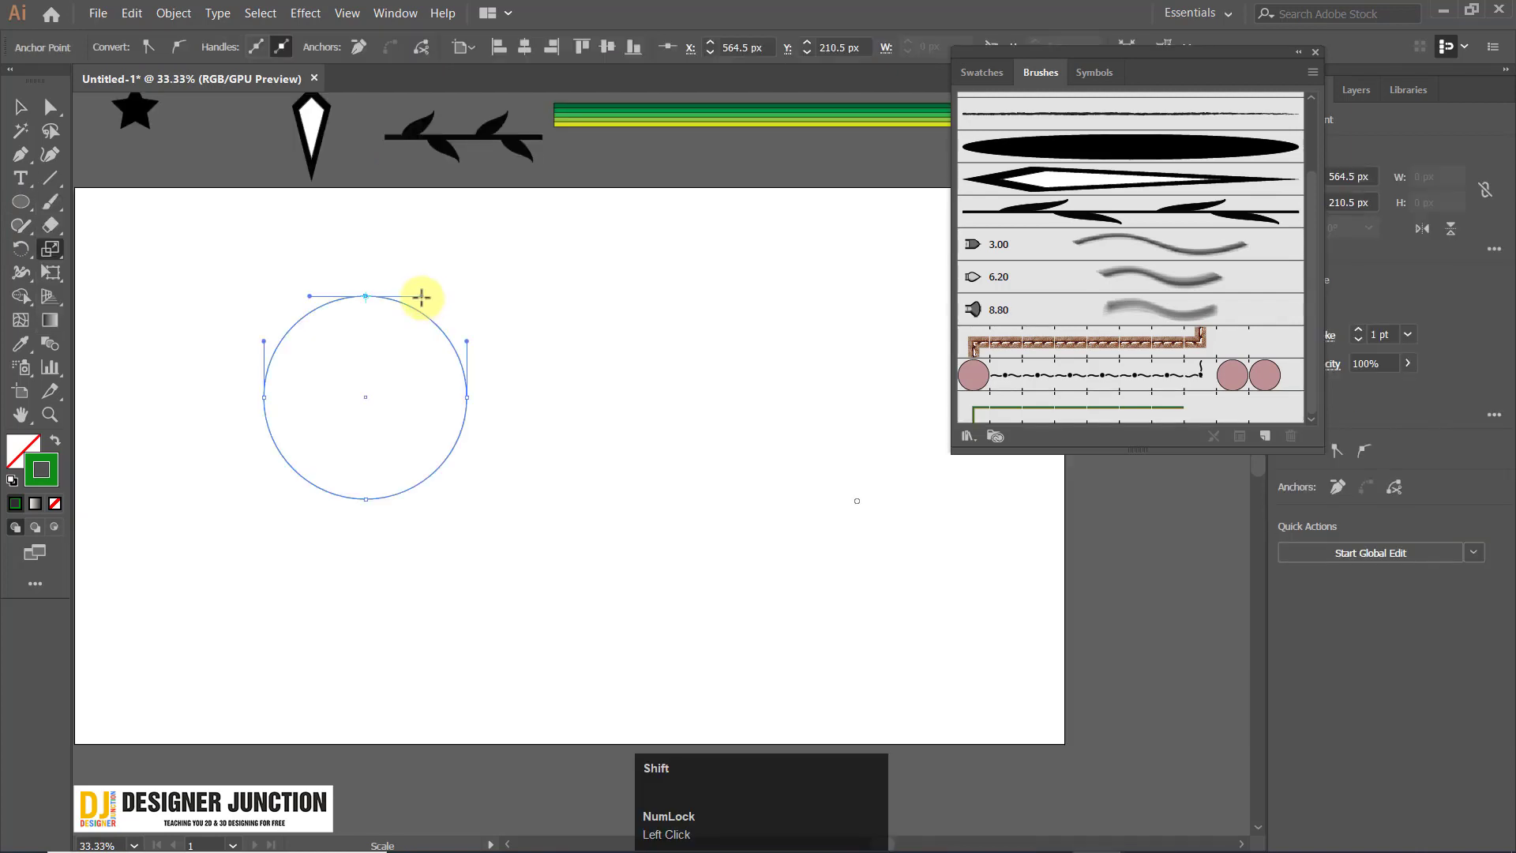
left_click_drag(422, 297, 374, 288)
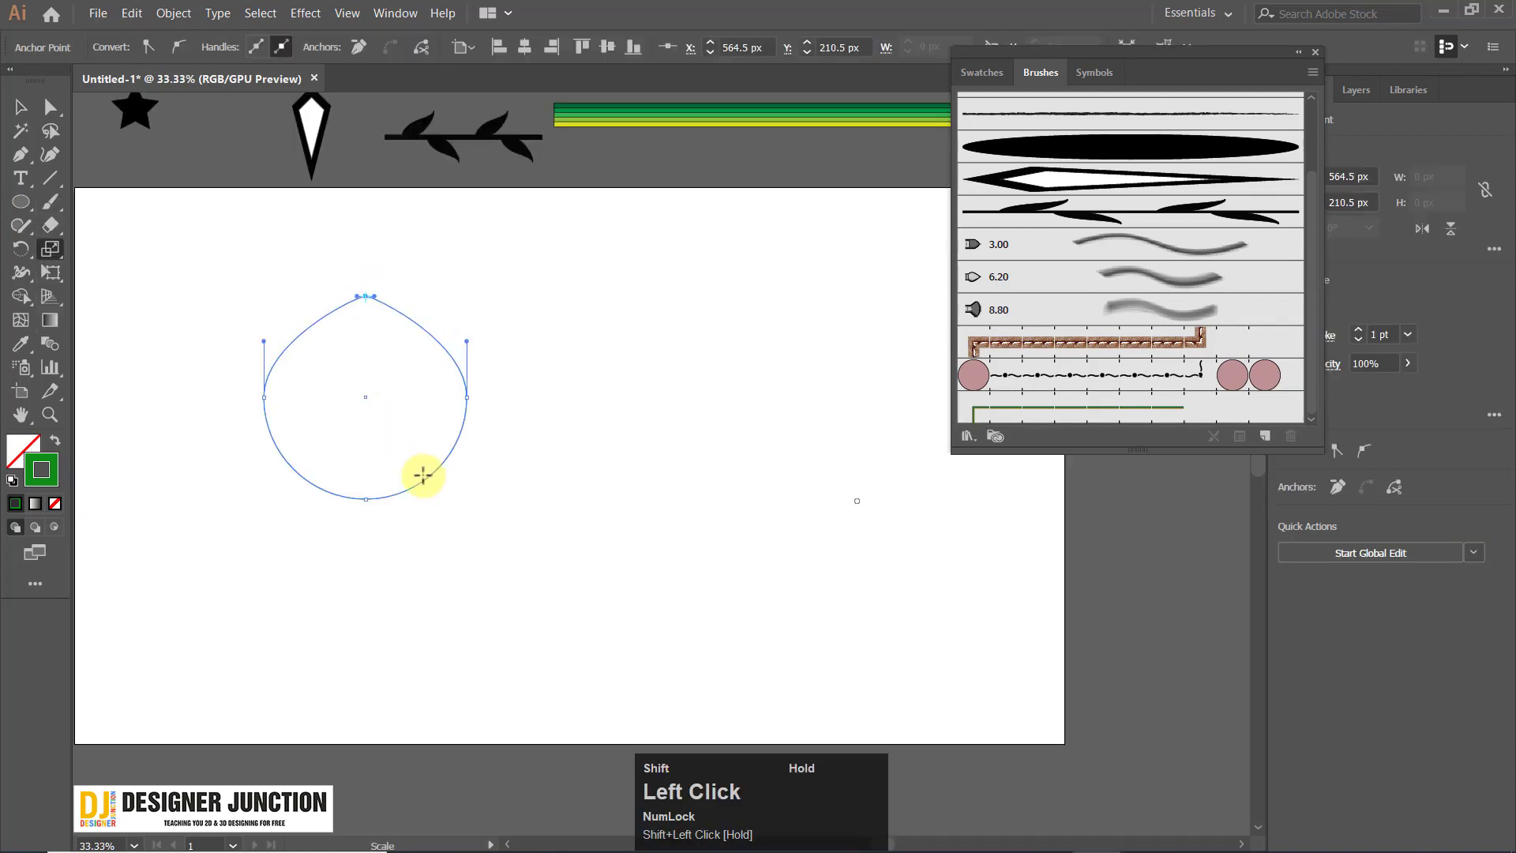
left_click_drag(379, 571, 383, 479)
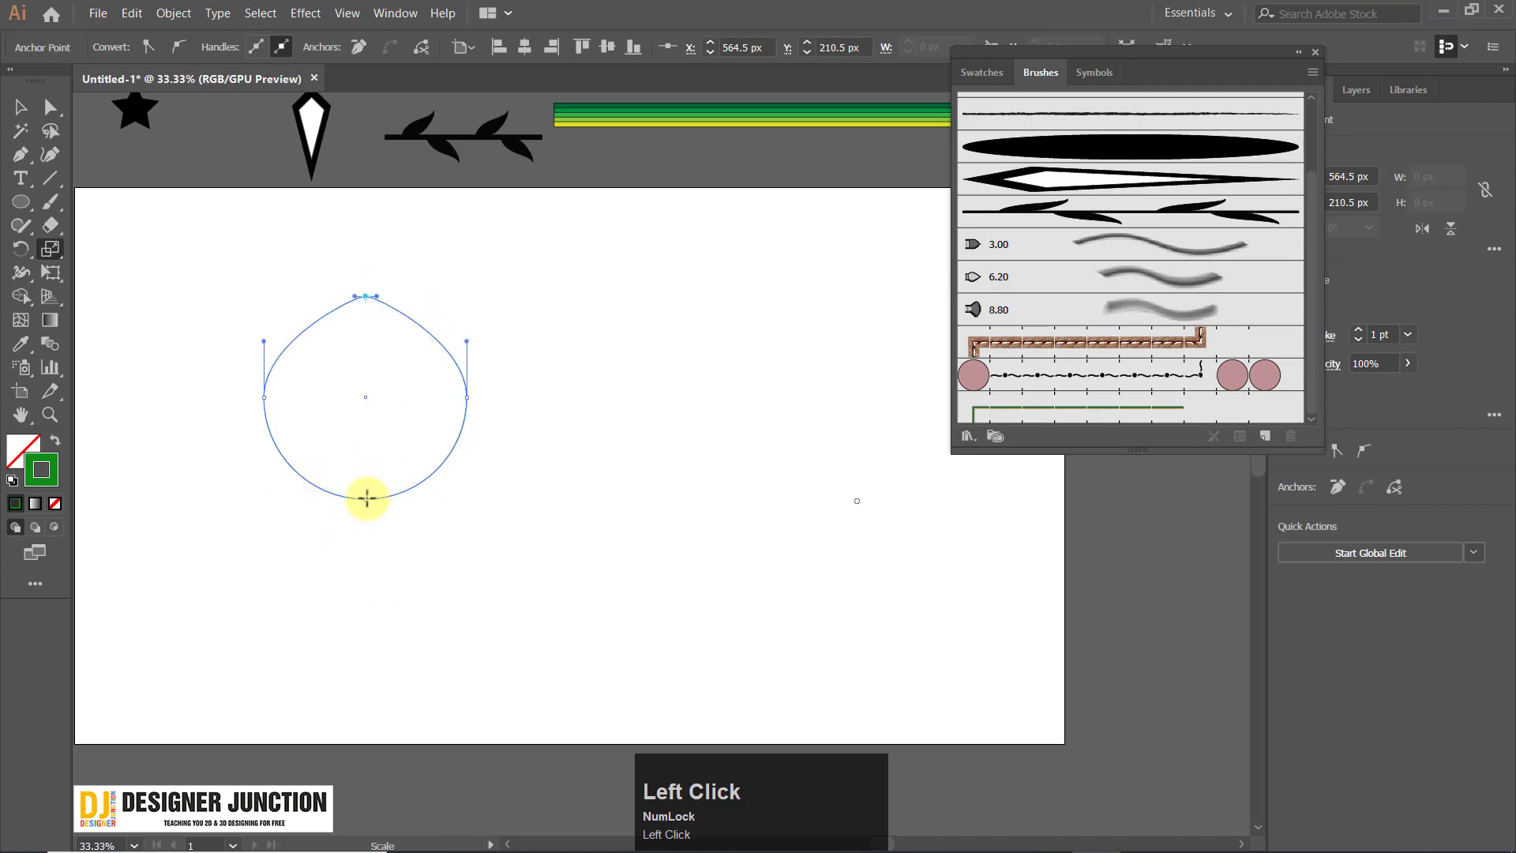
Scale down the handles of the circle's bottom anchor to form a matching point.
left_click(50, 109)
left_click(365, 499)
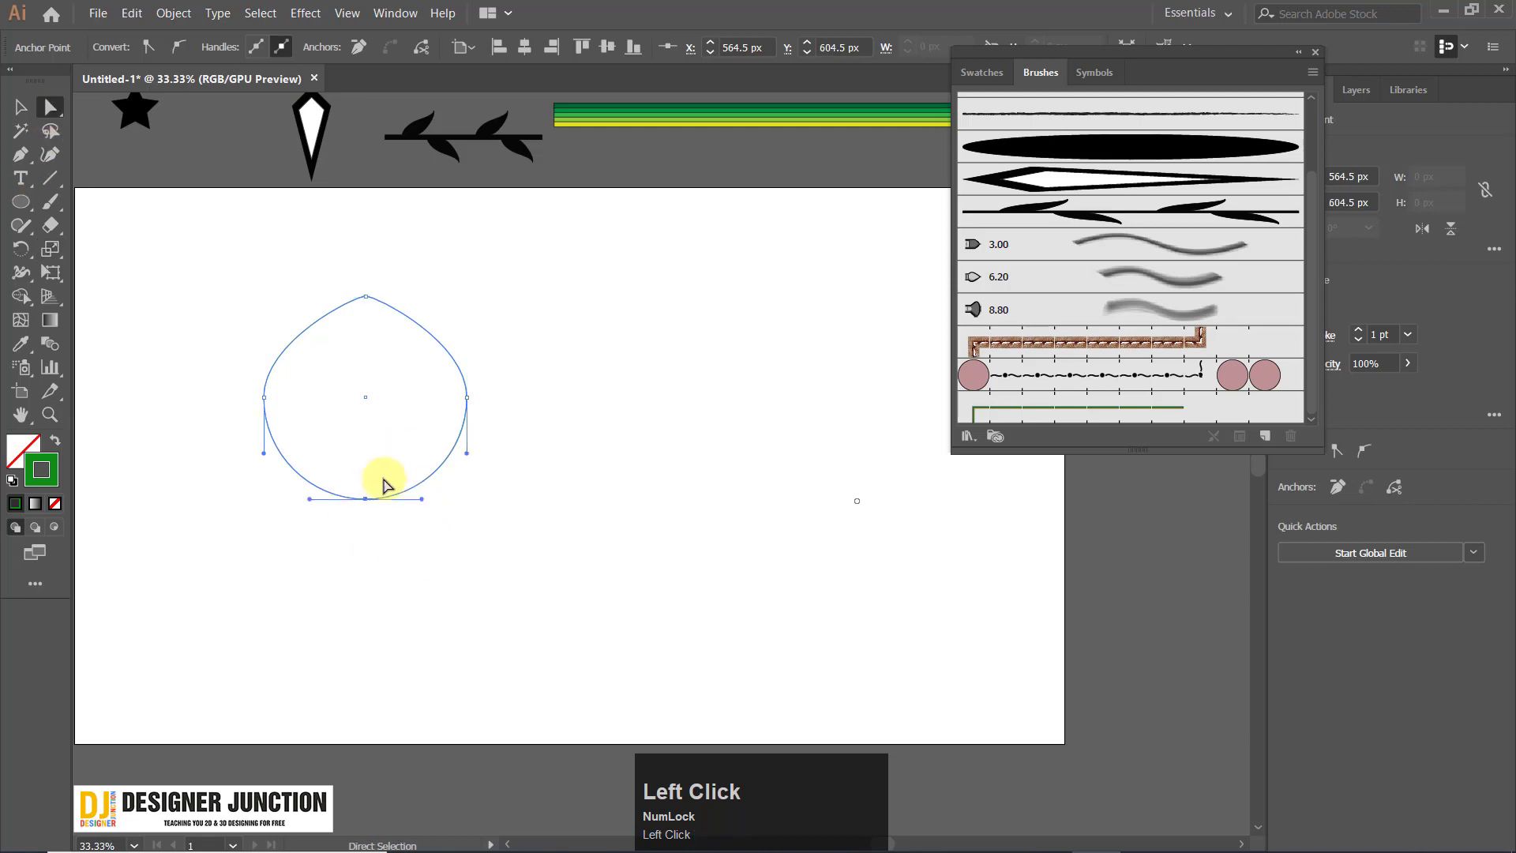
left_click(49, 251)
left_click_drag(425, 501, 367, 497)
Raise the top anchor of the pointed shape to make a petal about 520 px tall.
scroll(312, 393, "up", 1)
left_click(51, 108)
left_click(393, 247)
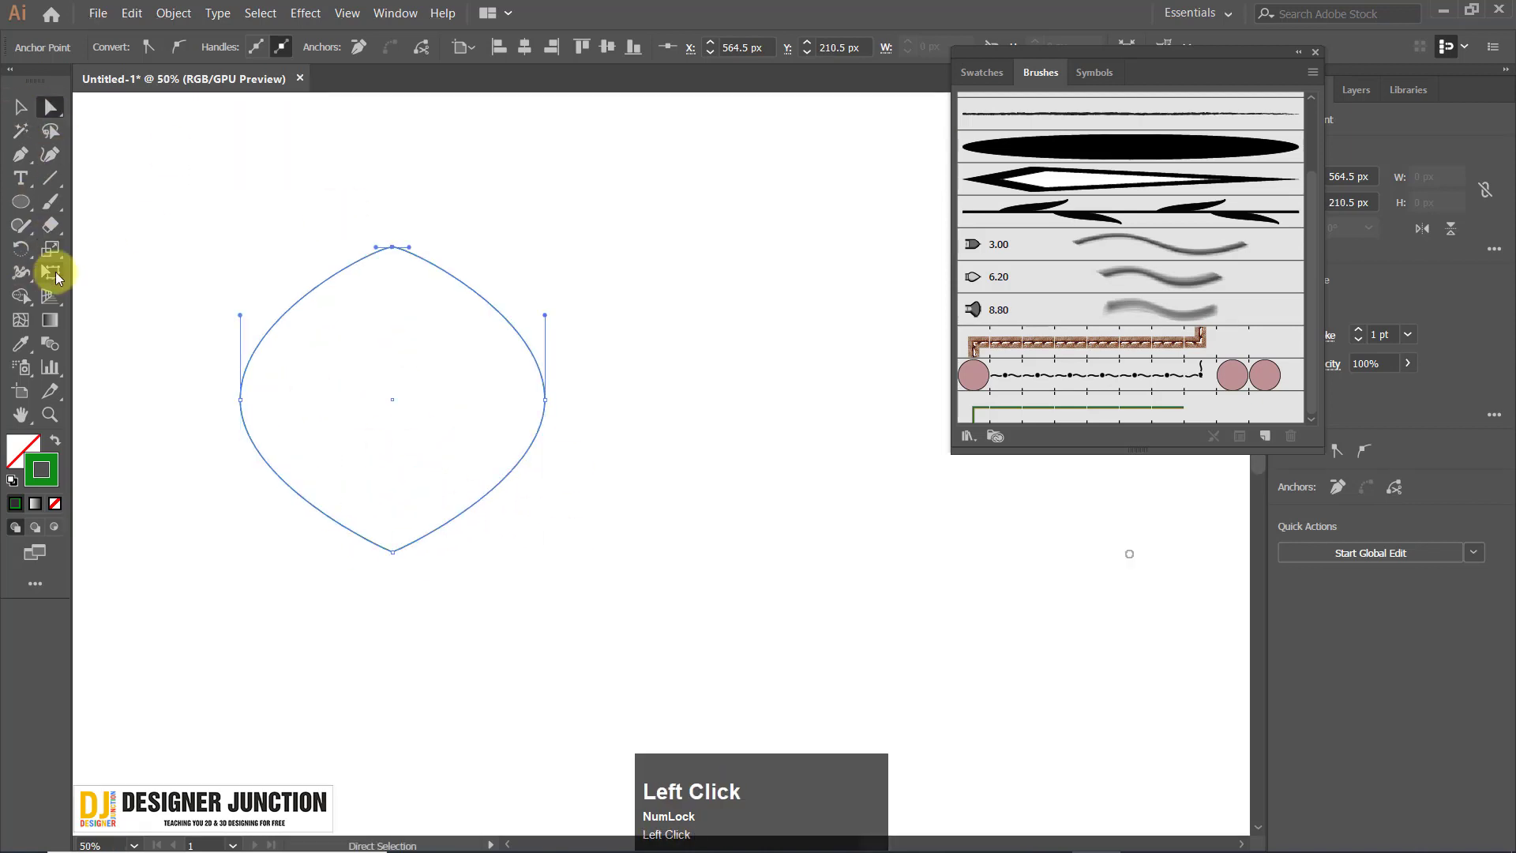
left_click(50, 251)
left_click_drag(412, 249, 396, 157)
left_click(19, 103)
left_click(419, 245)
scroll(452, 340, "down", 3)
left_click(489, 344)
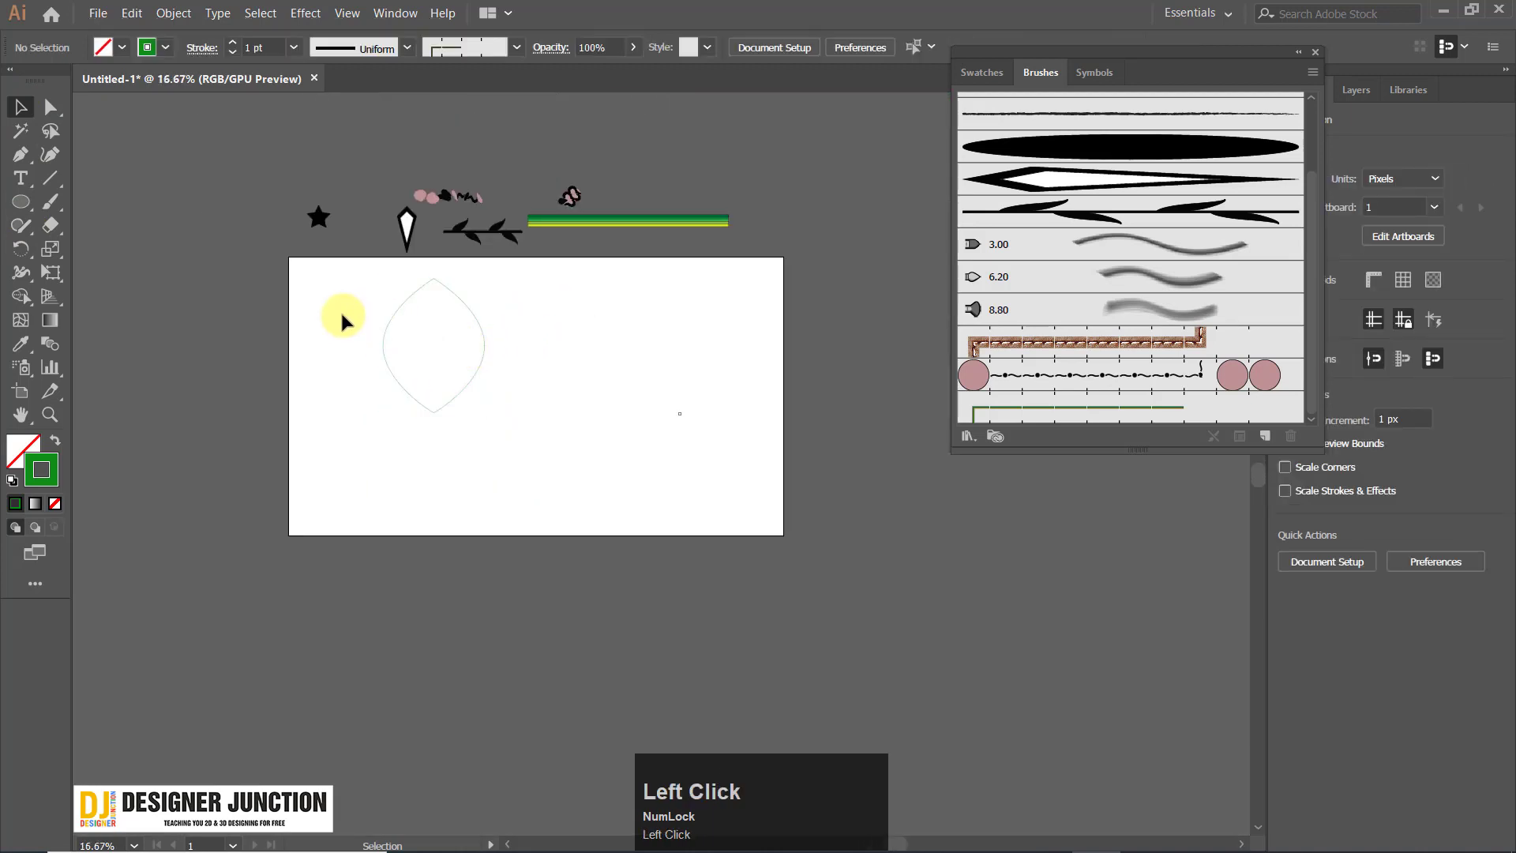
Change the petal shape's stroke color to the near-black 101110.
scroll(427, 341, "up", 2)
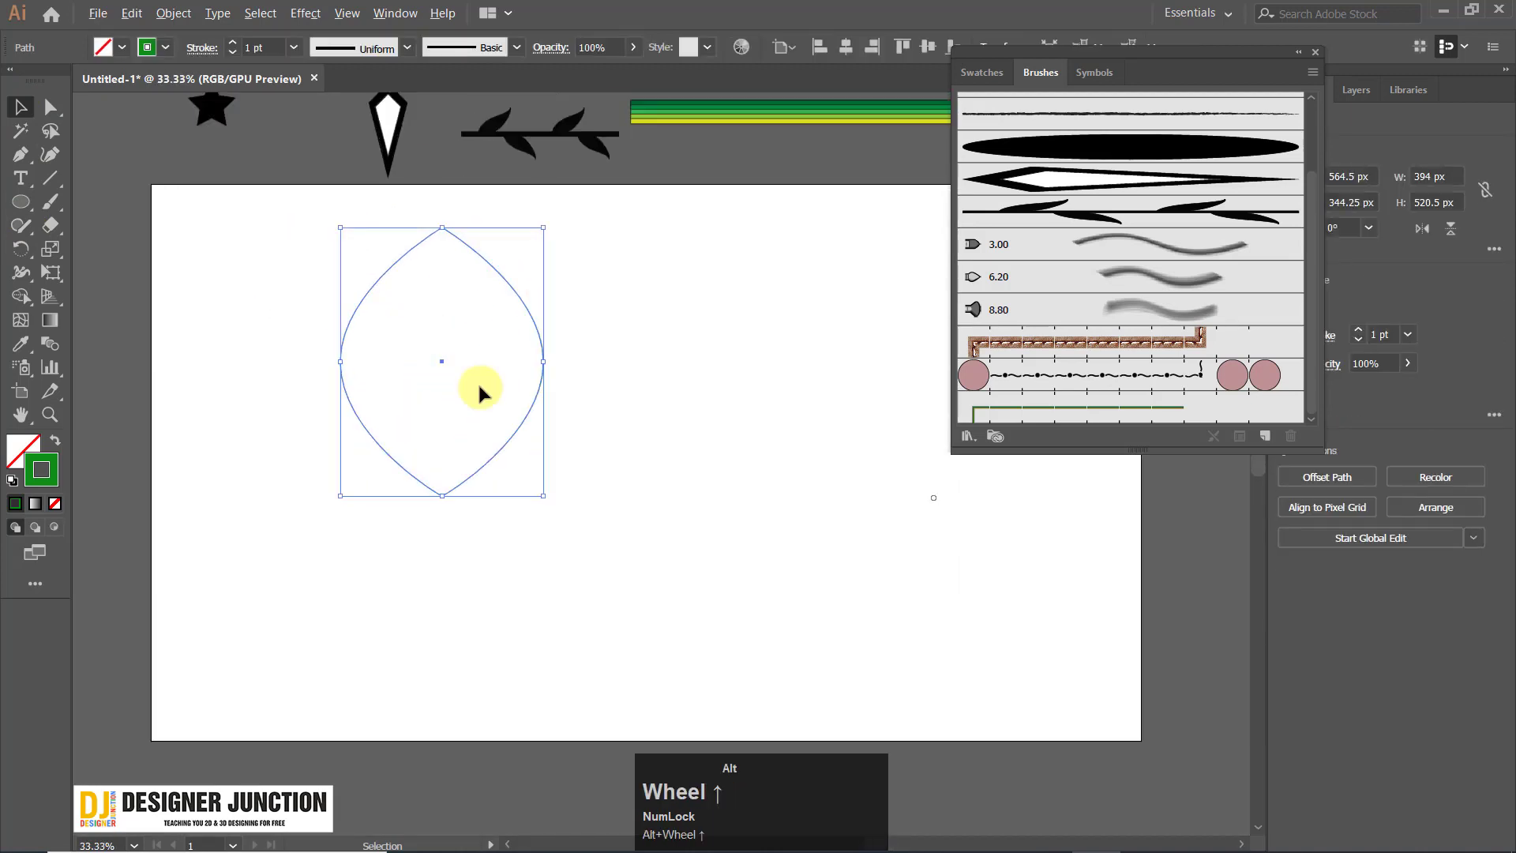
left_click(590, 476)
left_click(363, 424)
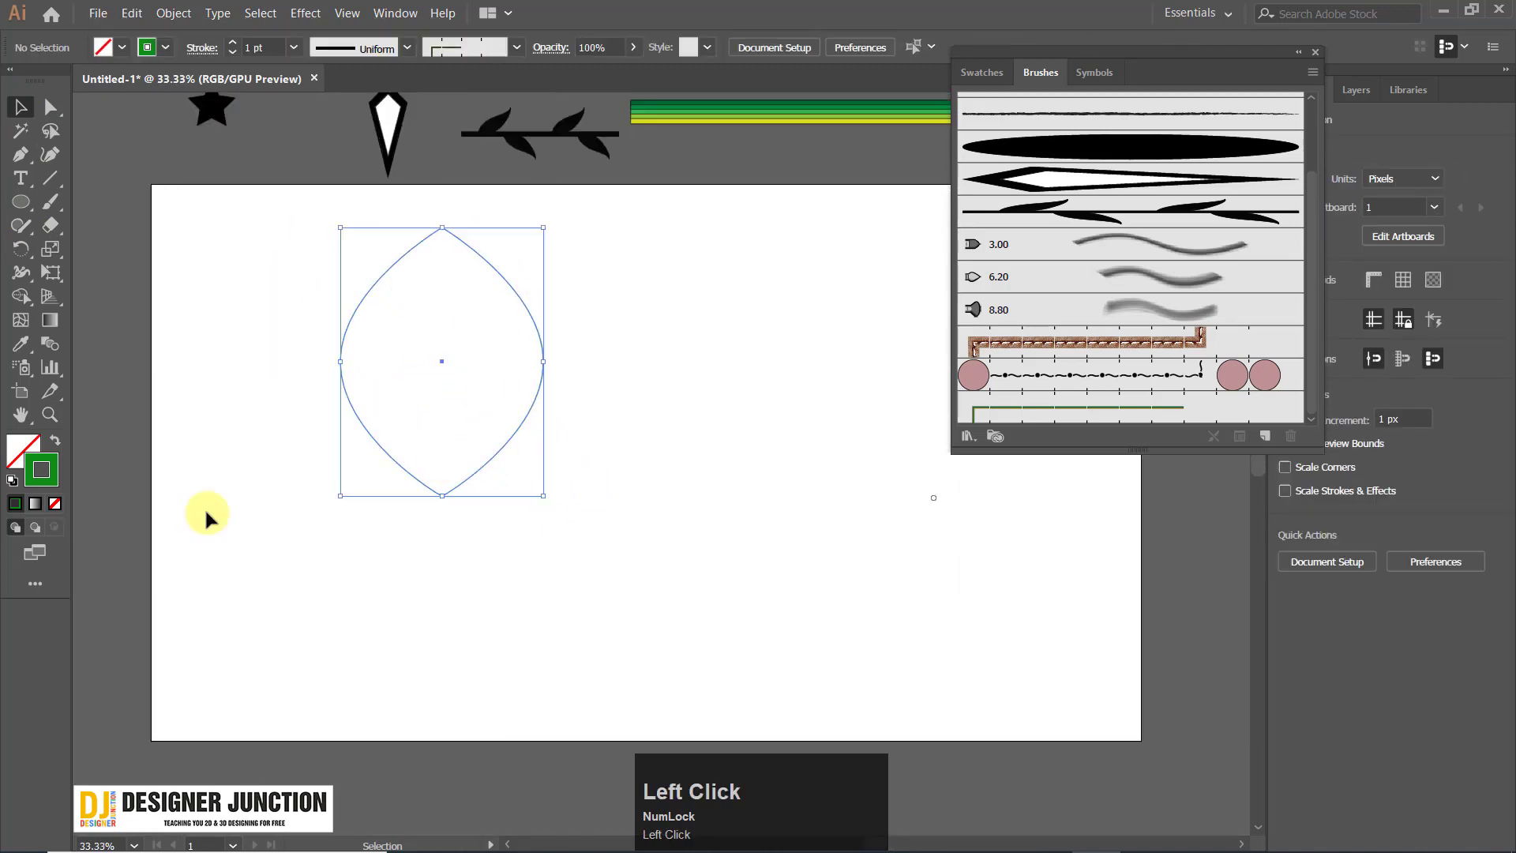
double_click(50, 466)
left_click_drag(790, 257, 584, 377)
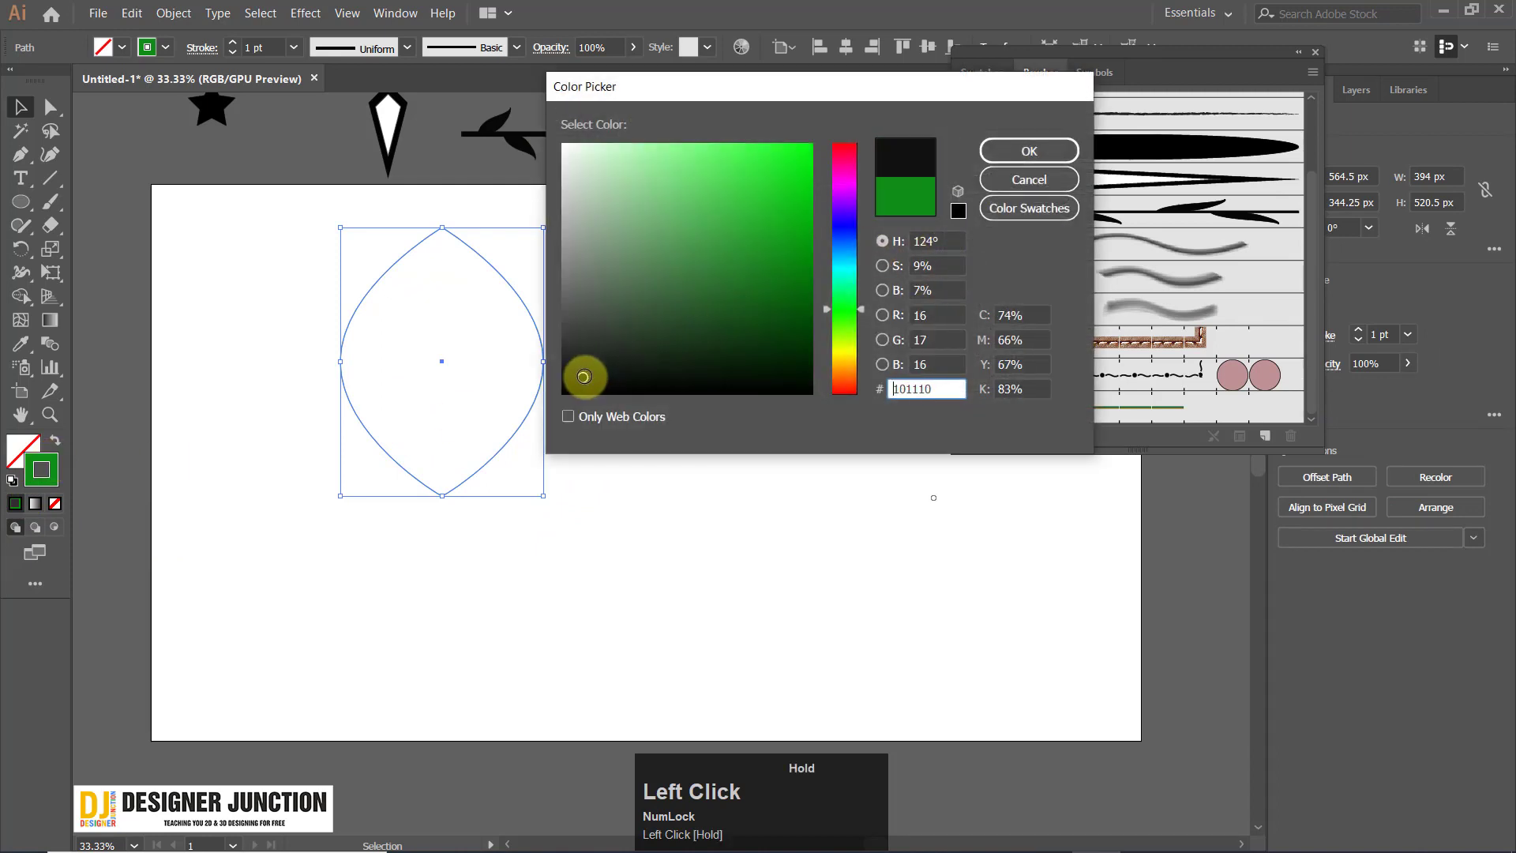
left_click(1022, 150)
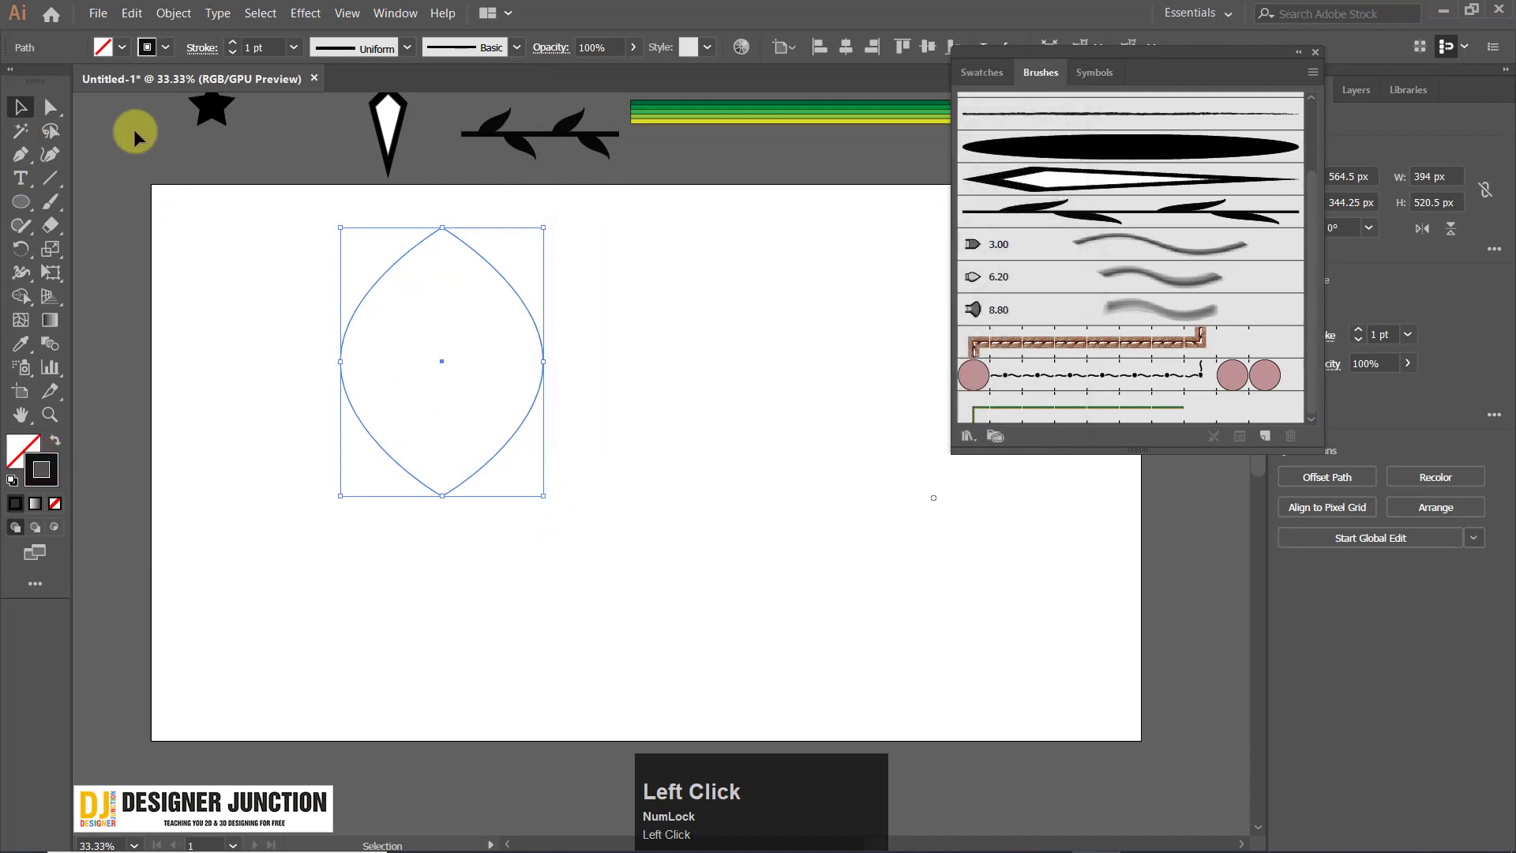
Move the petal shape down and toward the artboard's left edge.
left_click(134, 131)
left_click_drag(282, 209, 506, 395)
left_click_drag(495, 277, 410, 299)
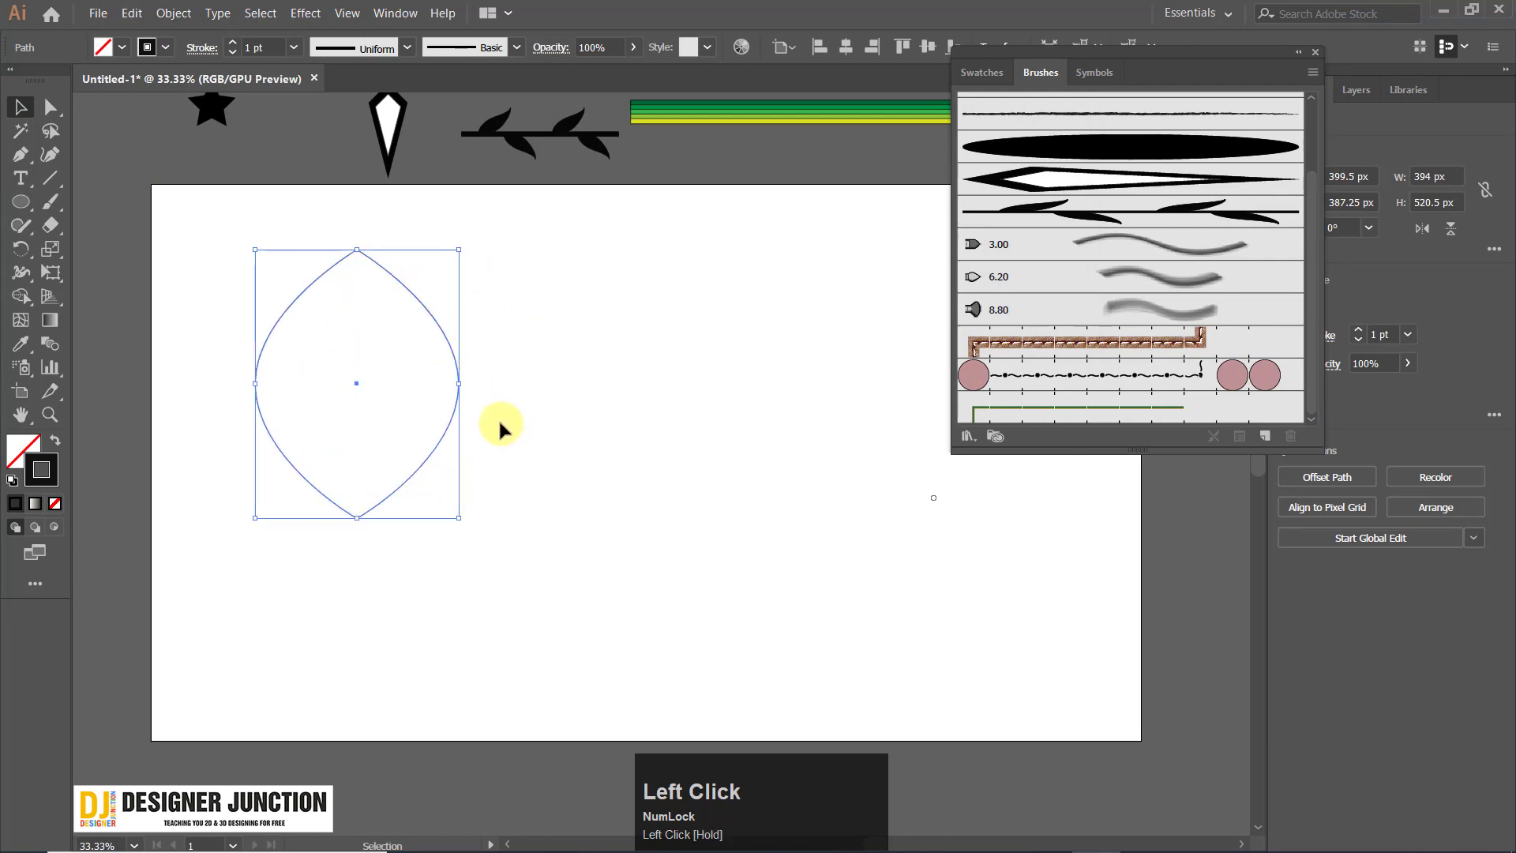
Copy the petal, paste it in front and rotate the copy 90° to form a four-pointed motif.
key("a")
key("ctrl+c")
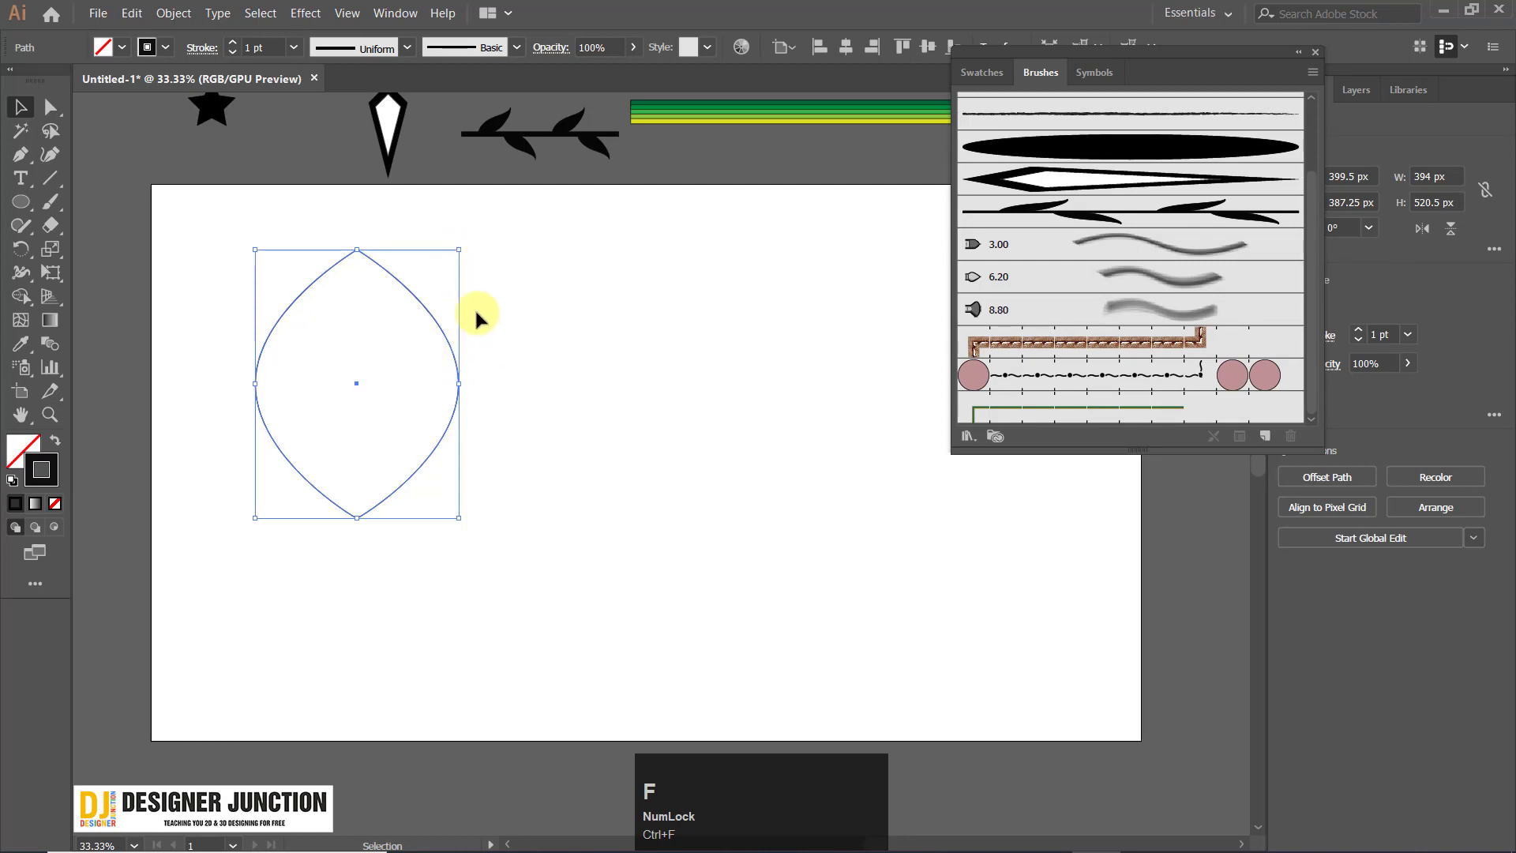
left_click_drag(467, 522, 524, 298)
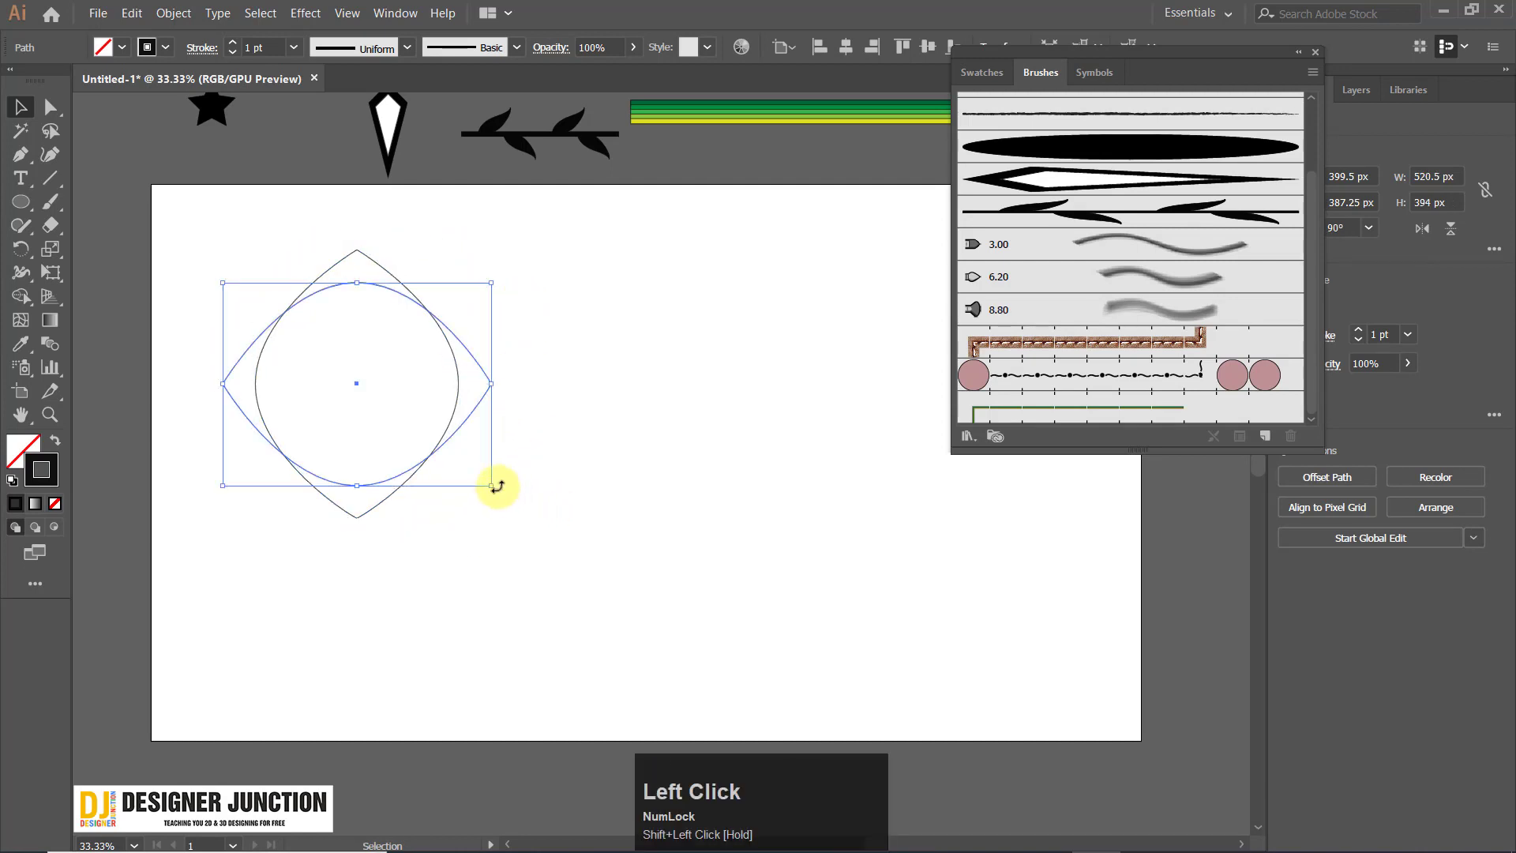
mouse_move(491, 486)
left_mouse_down()
mouse_move(393, 416)
mouse_move(526, 505)
mouse_move(497, 464)
mouse_move(472, 465)
left_mouse_up()
key("ctrl+z")
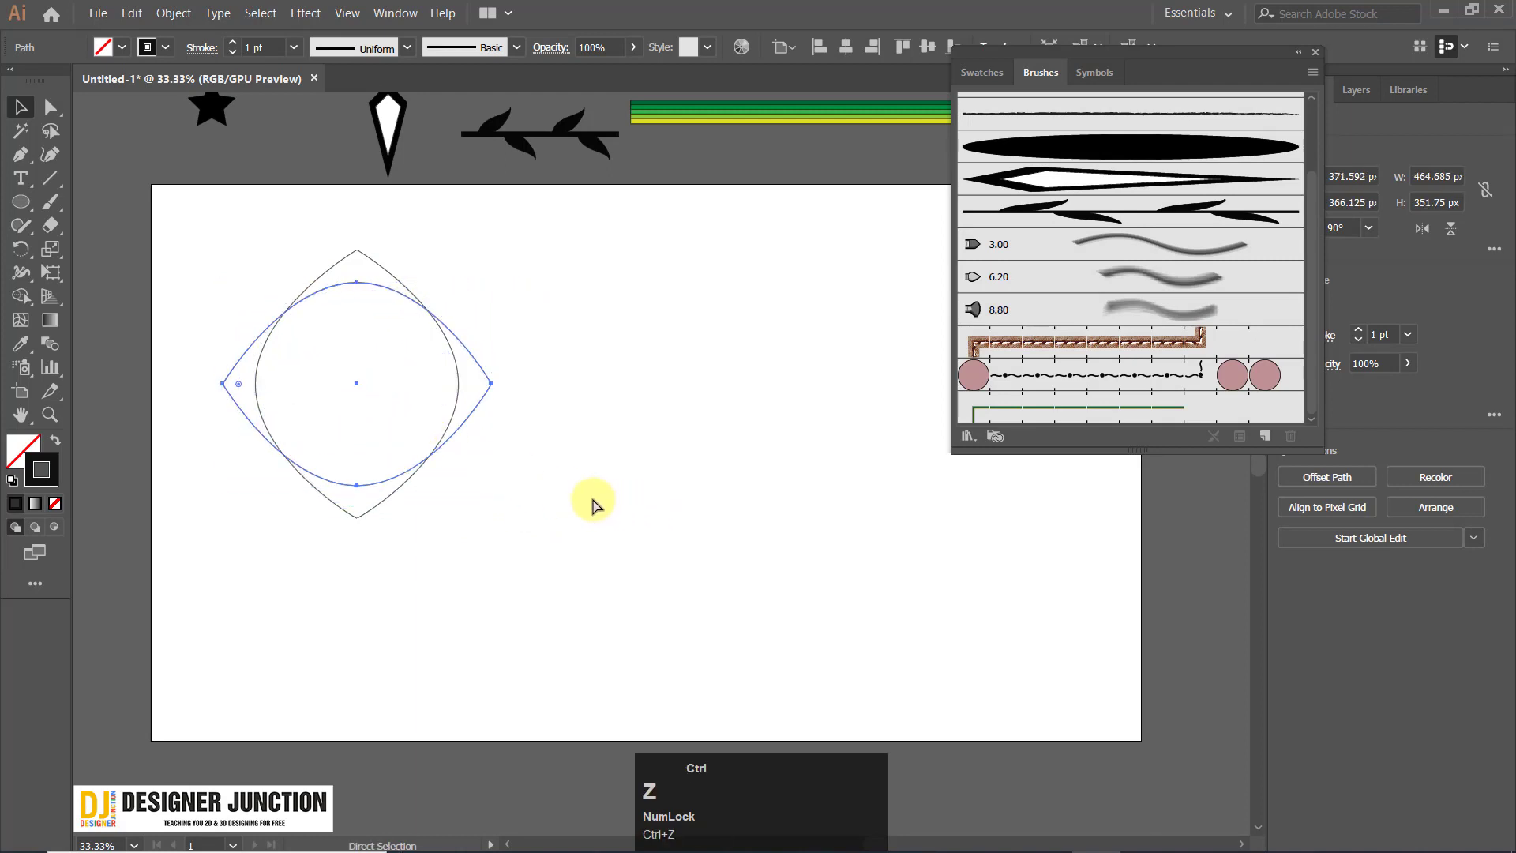
left_click(515, 562)
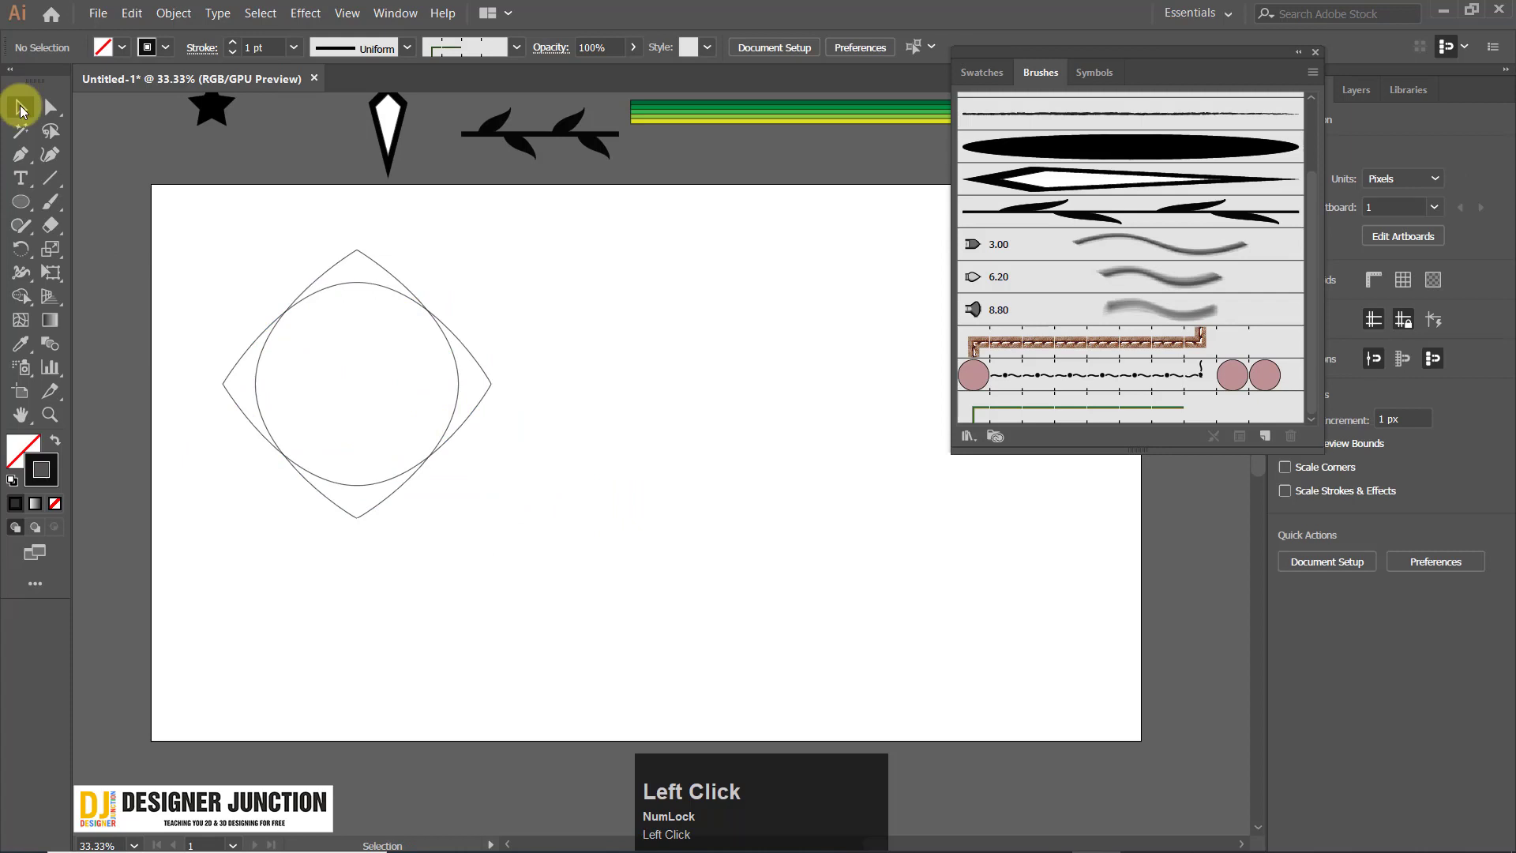
Select both petals and scale them down proportionally to about 253 px wide.
scroll(399, 414, "down", 2)
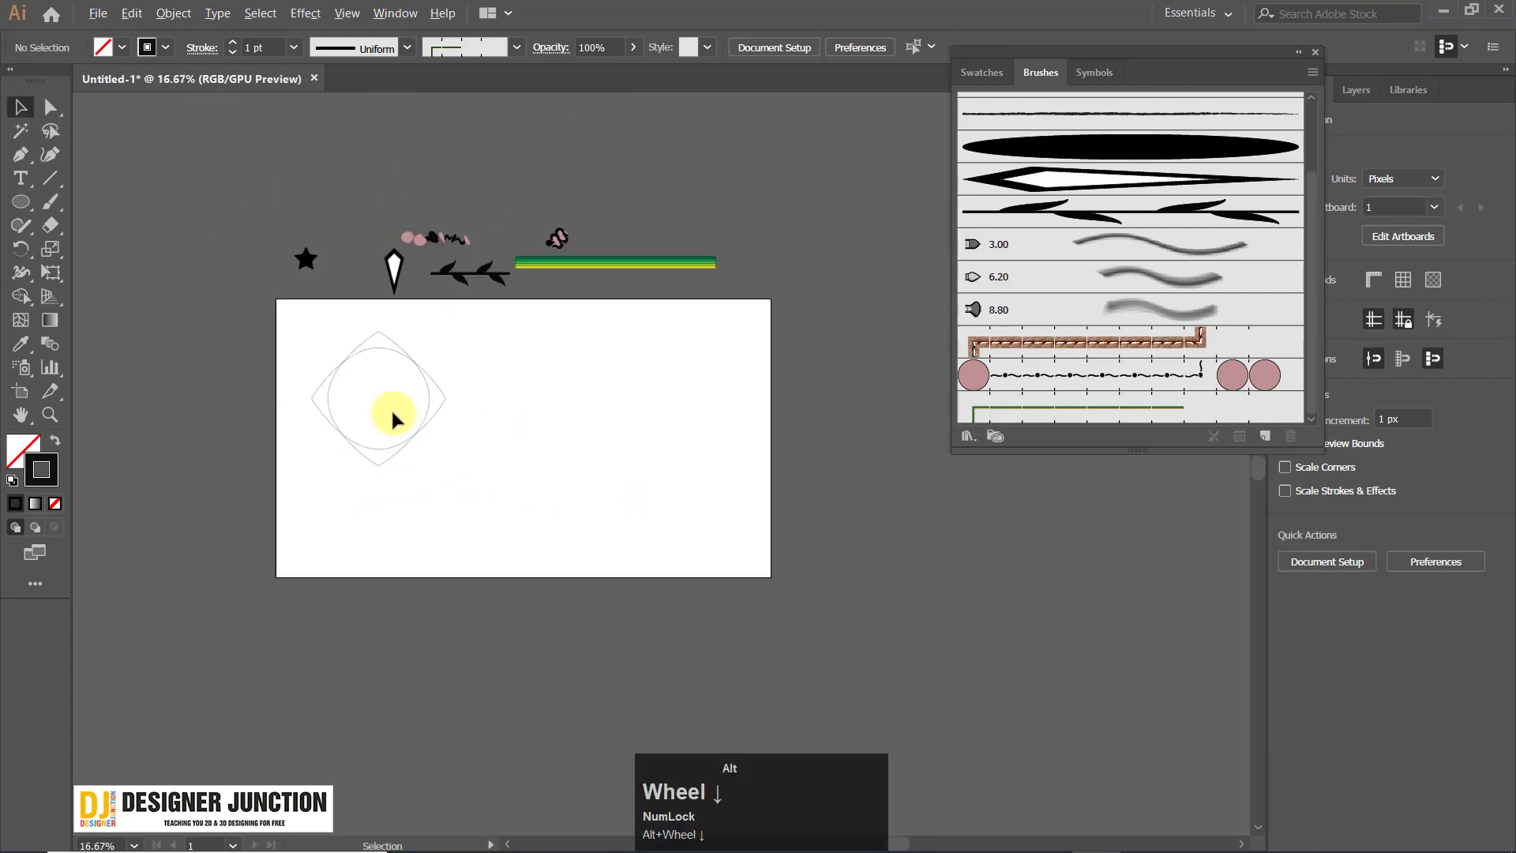
left_click_drag(201, 318, 509, 521)
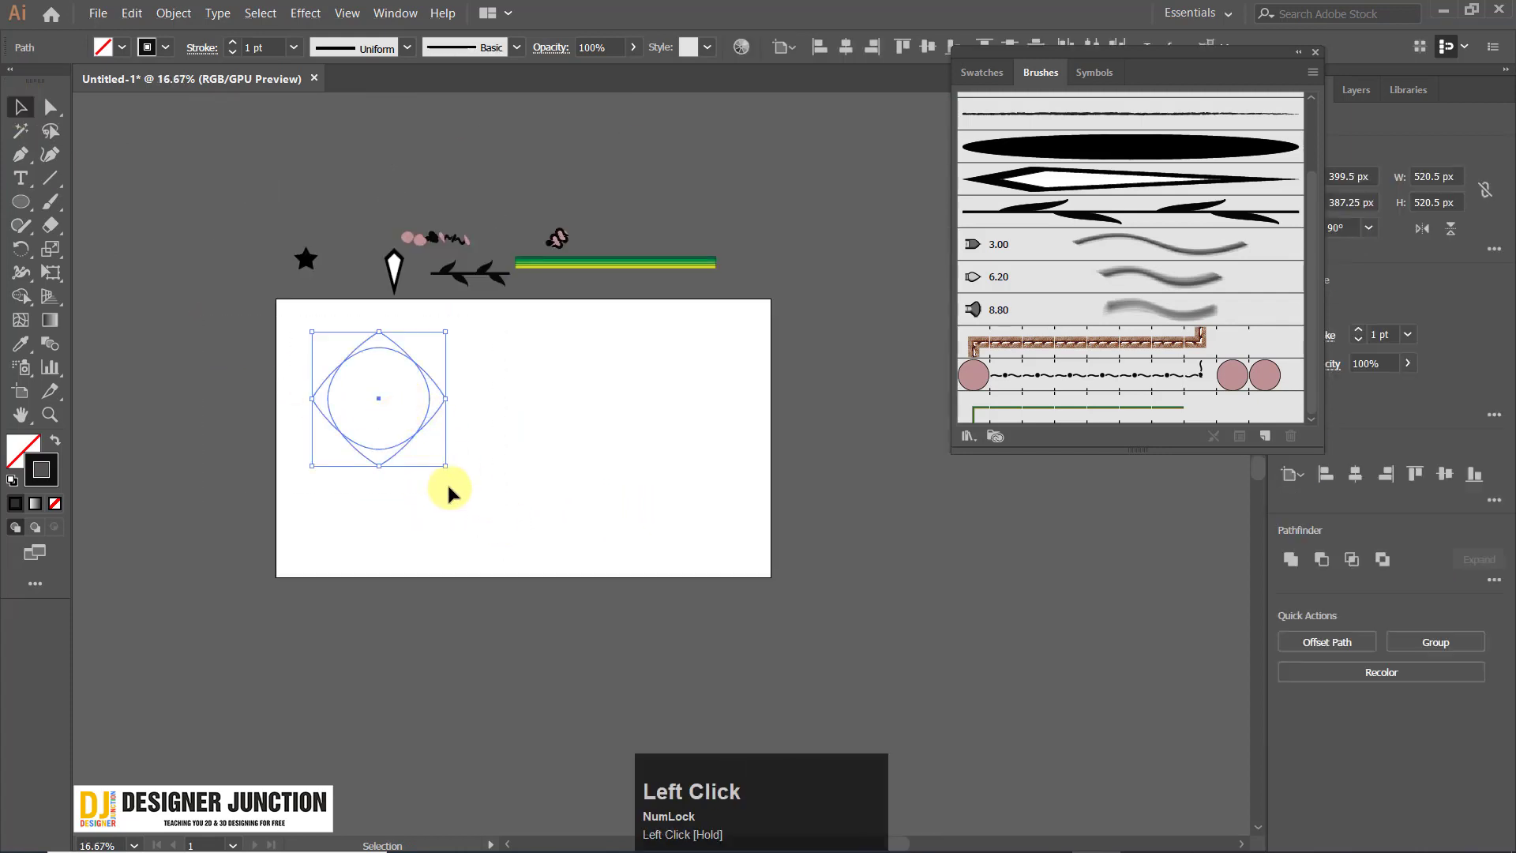
left_click_drag(445, 465, 377, 397)
Create a pattern brush from the two crossed petals, keeping the default brush options.
left_click_drag(253, 317, 443, 464)
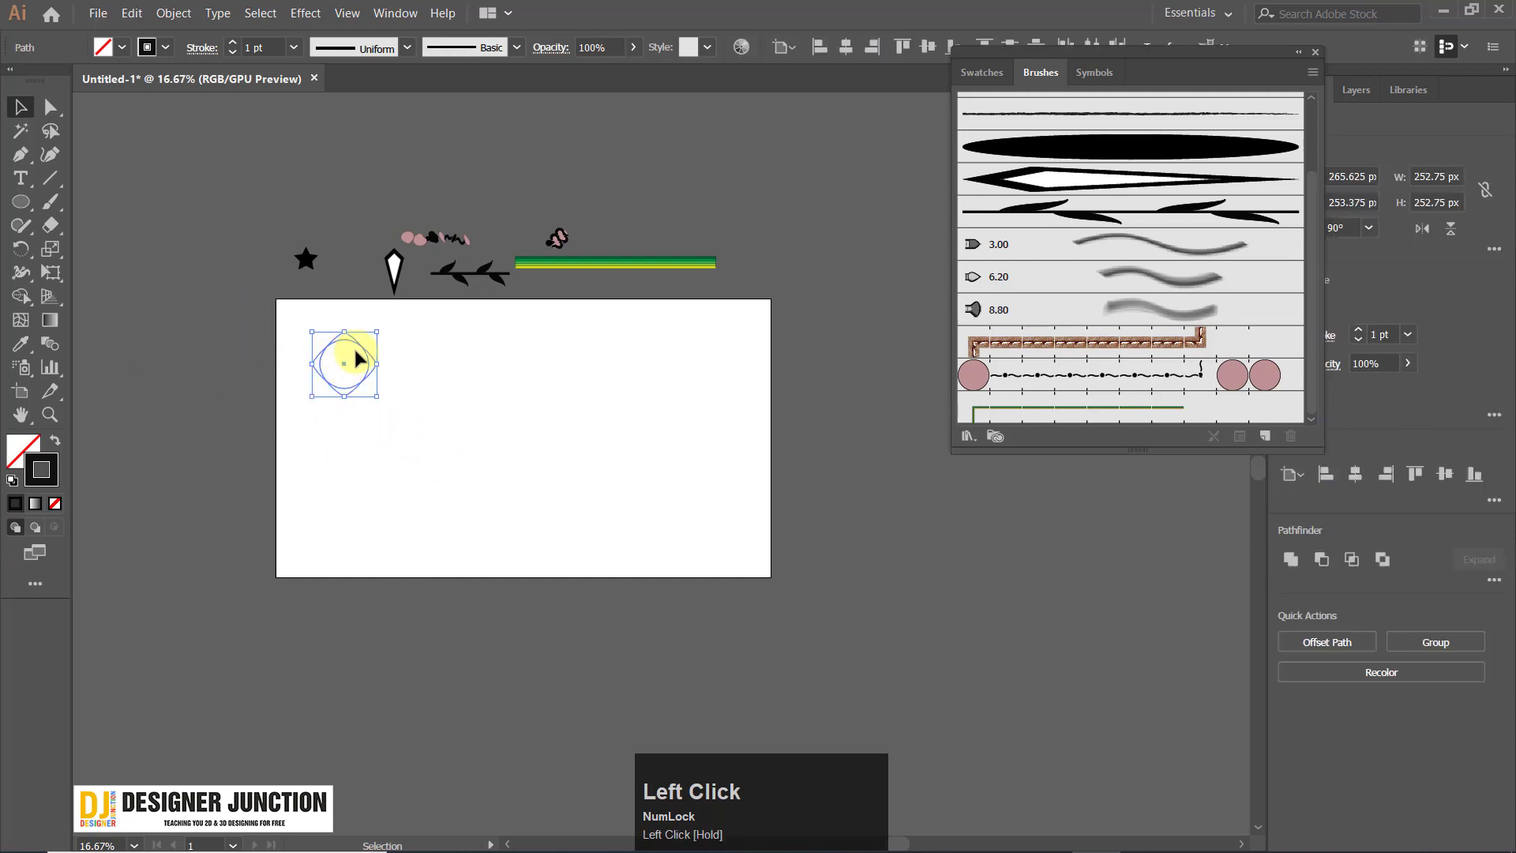
mouse_move(366, 352)
left_mouse_down()
mouse_move(541, 440)
mouse_move(1087, 412)
left_mouse_up()
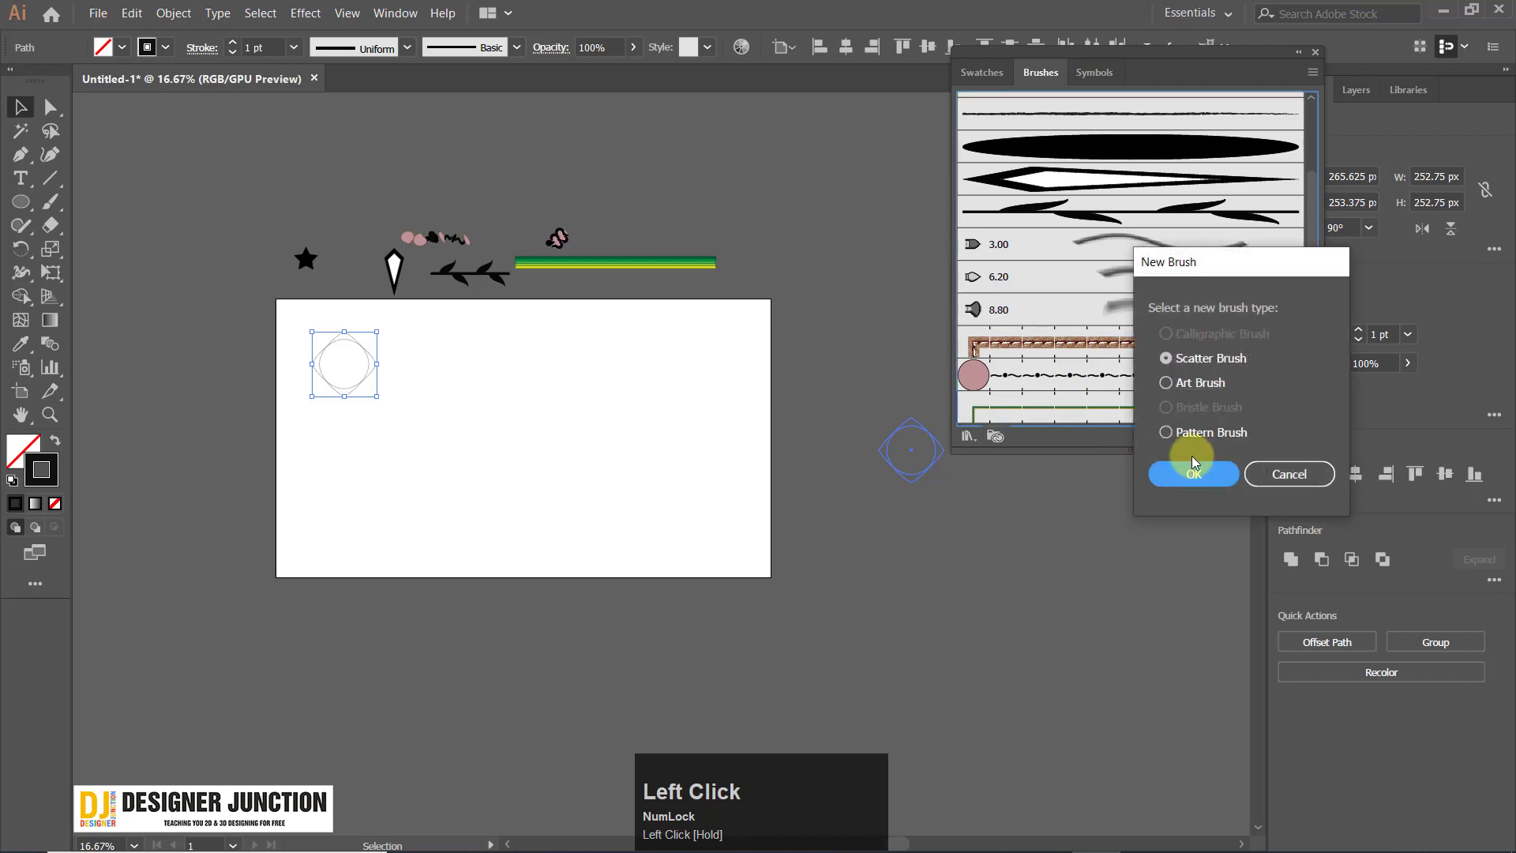
left_click(1184, 430)
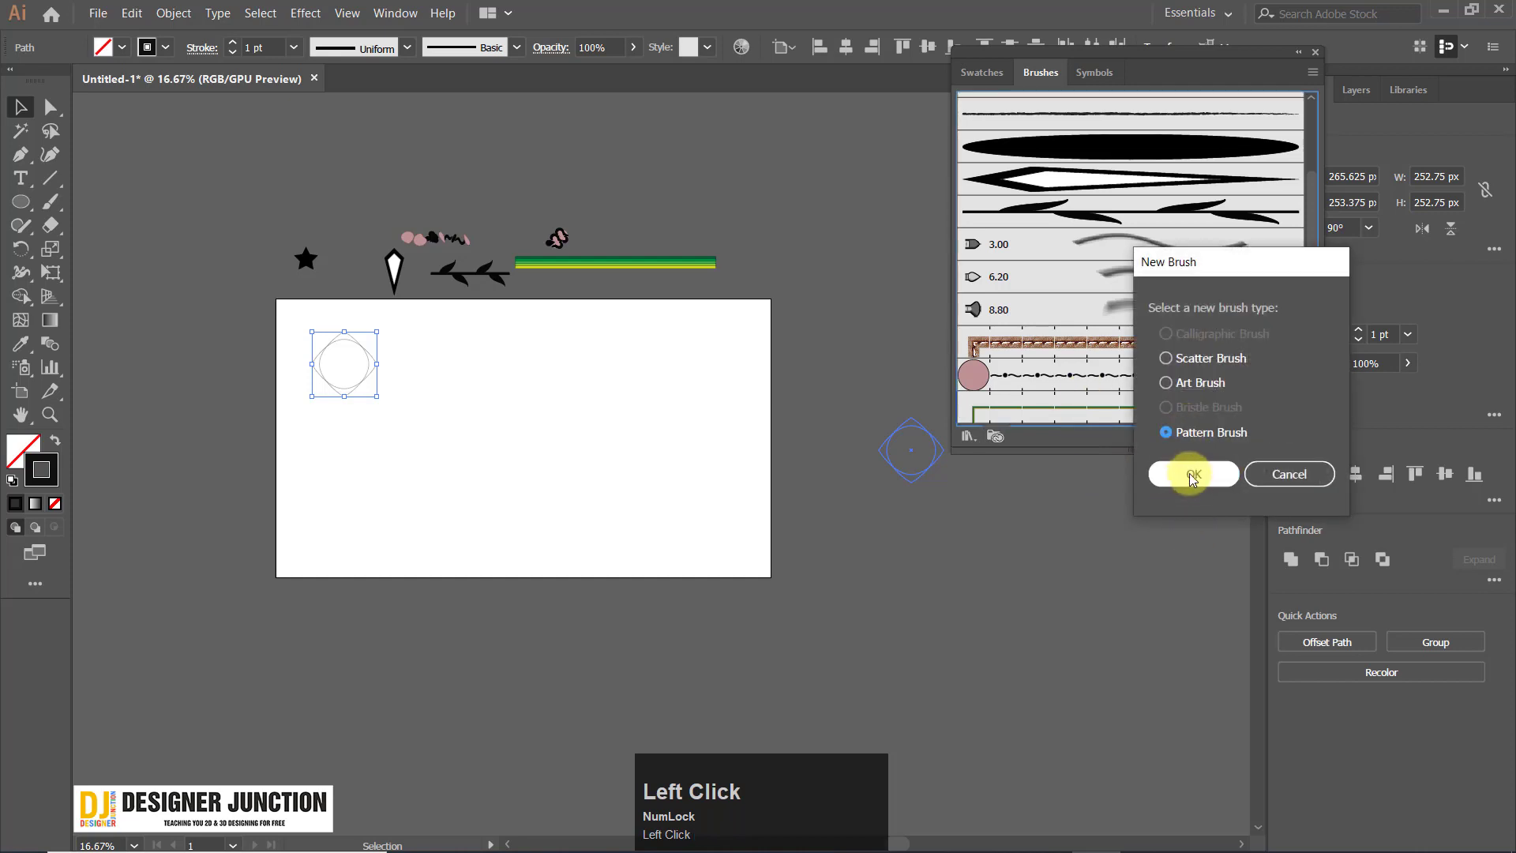
left_click(1192, 474)
scroll(980, 439, "up", 1)
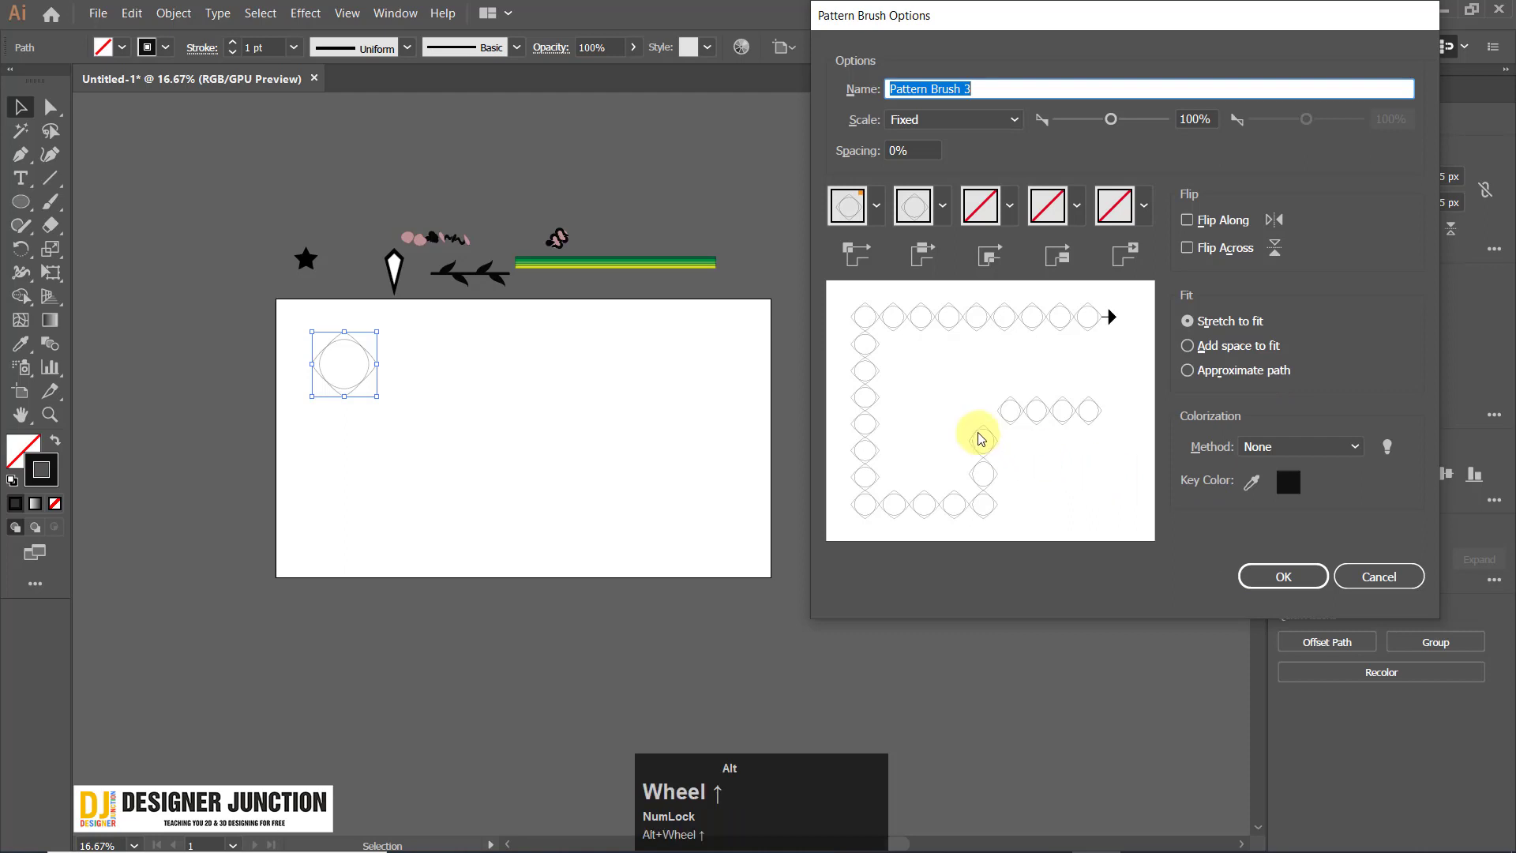
left_click(1279, 574)
Draw a circle about 480 px wide on the artboard and apply the new petal pattern brush to it.
scroll(586, 436, "up", 1)
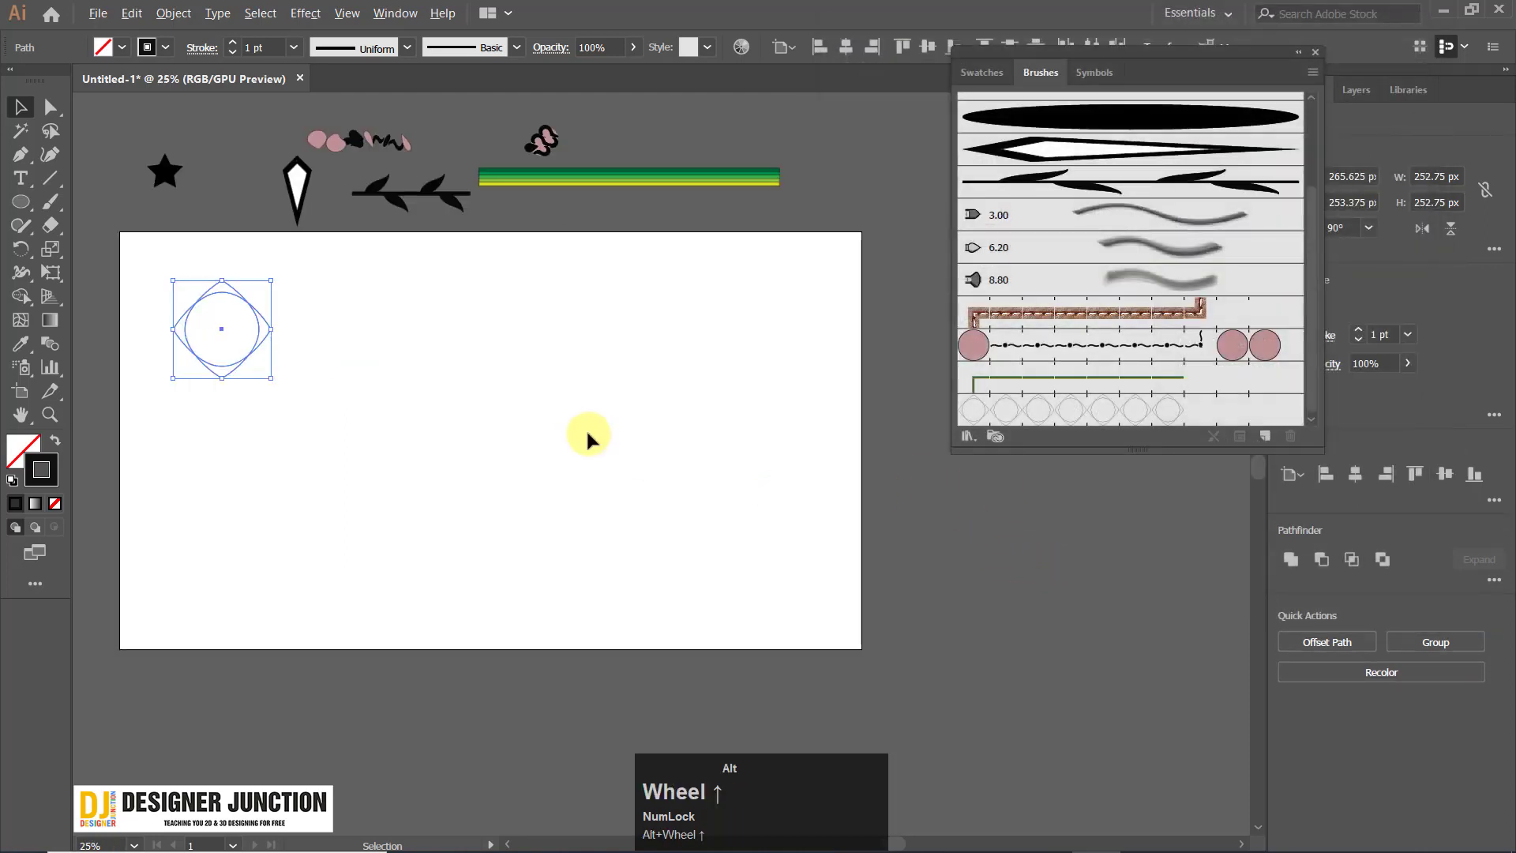
left_click(104, 116)
left_click(20, 202)
left_click_drag(454, 396, 640, 580)
left_click(1093, 426)
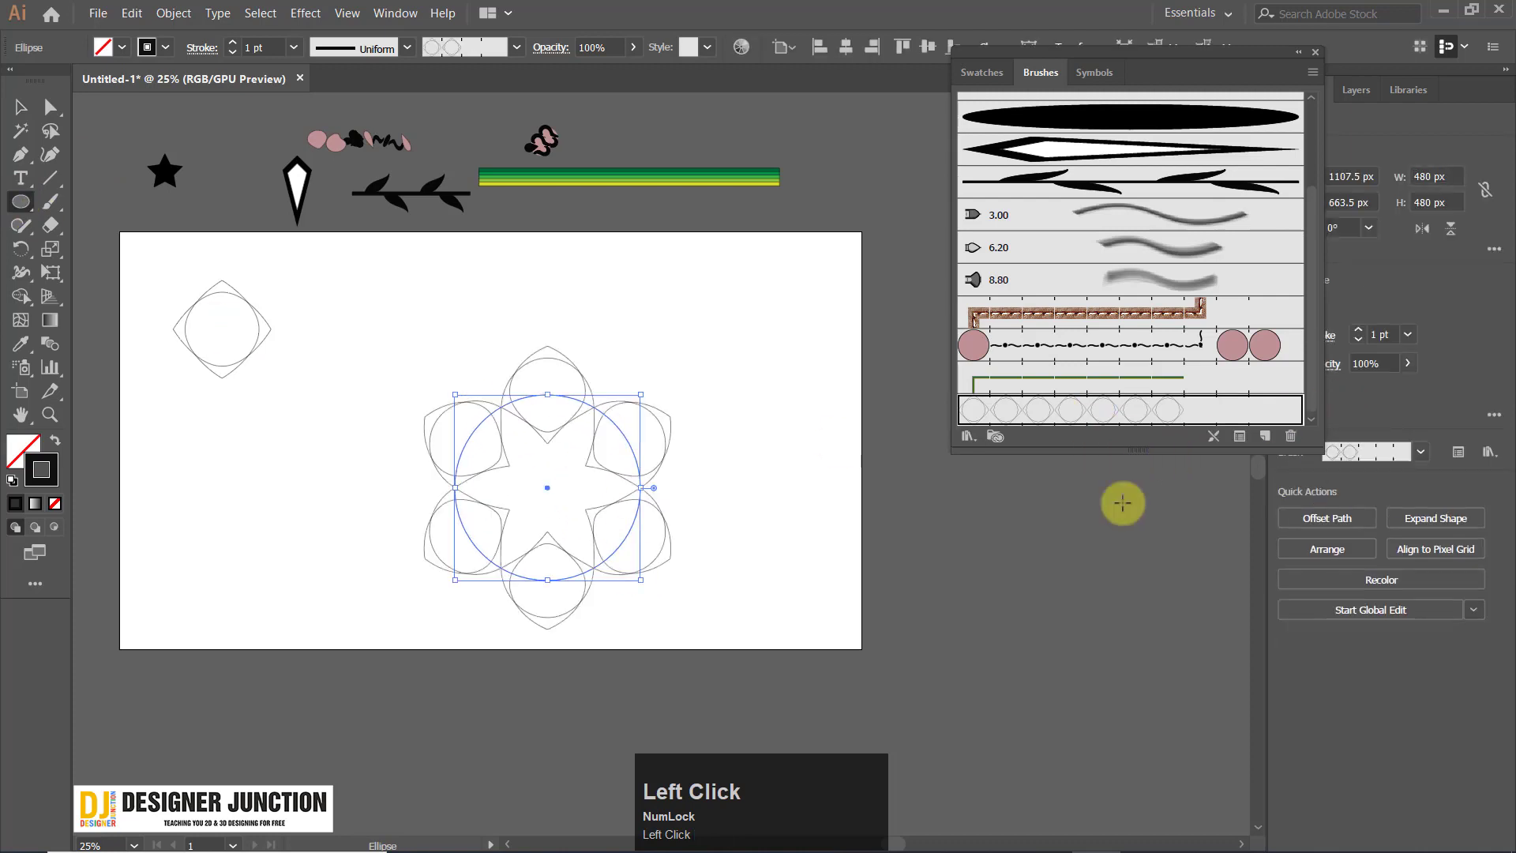
Examine the petal ring up close and delete it from the artboard.
scroll(582, 546, "up", 2)
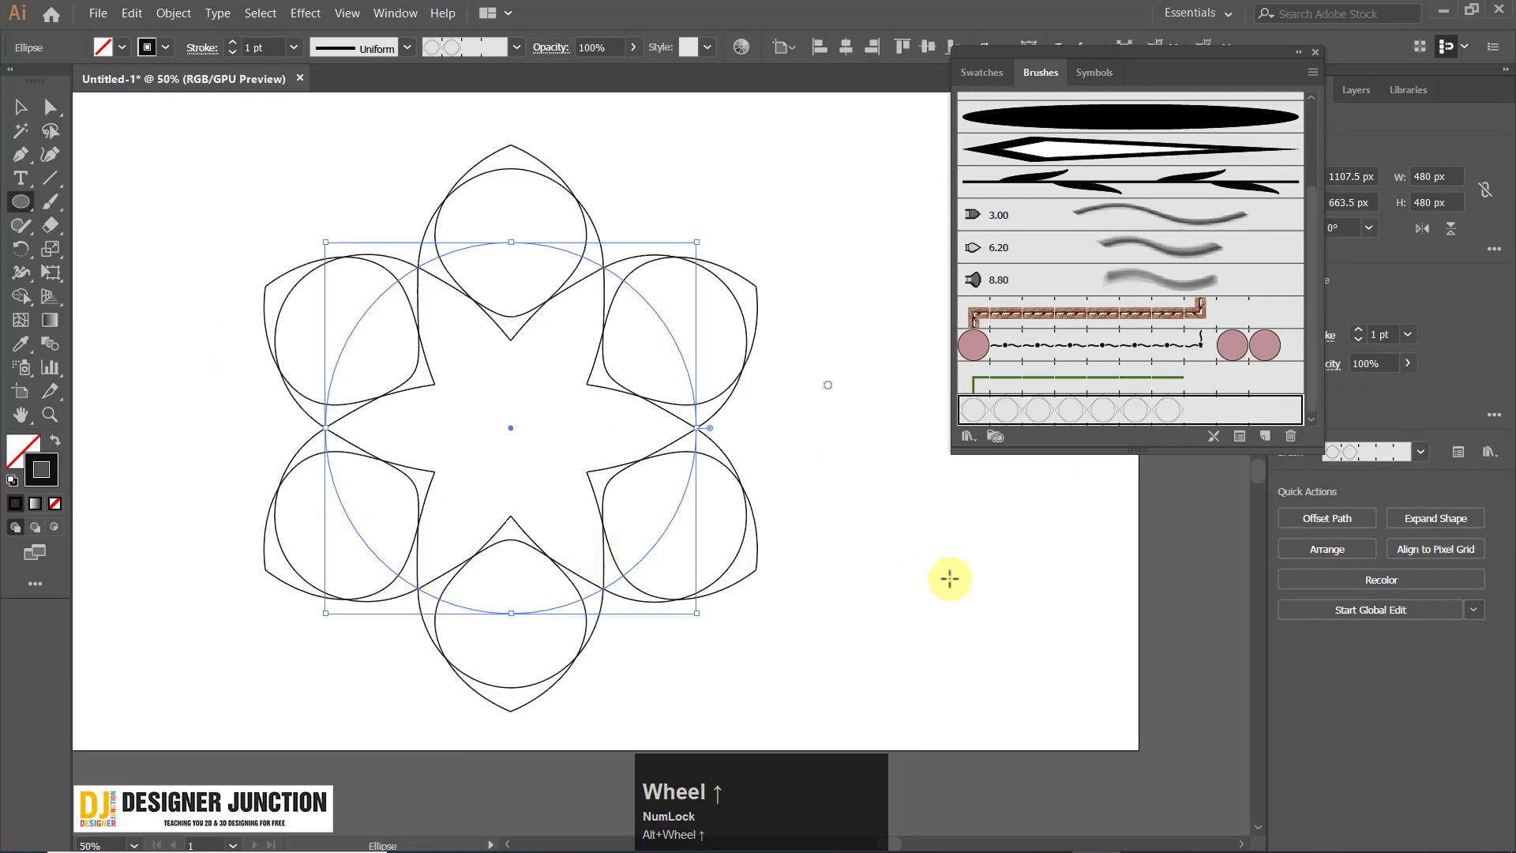
scroll(634, 521, "down", 2)
left_click(22, 105)
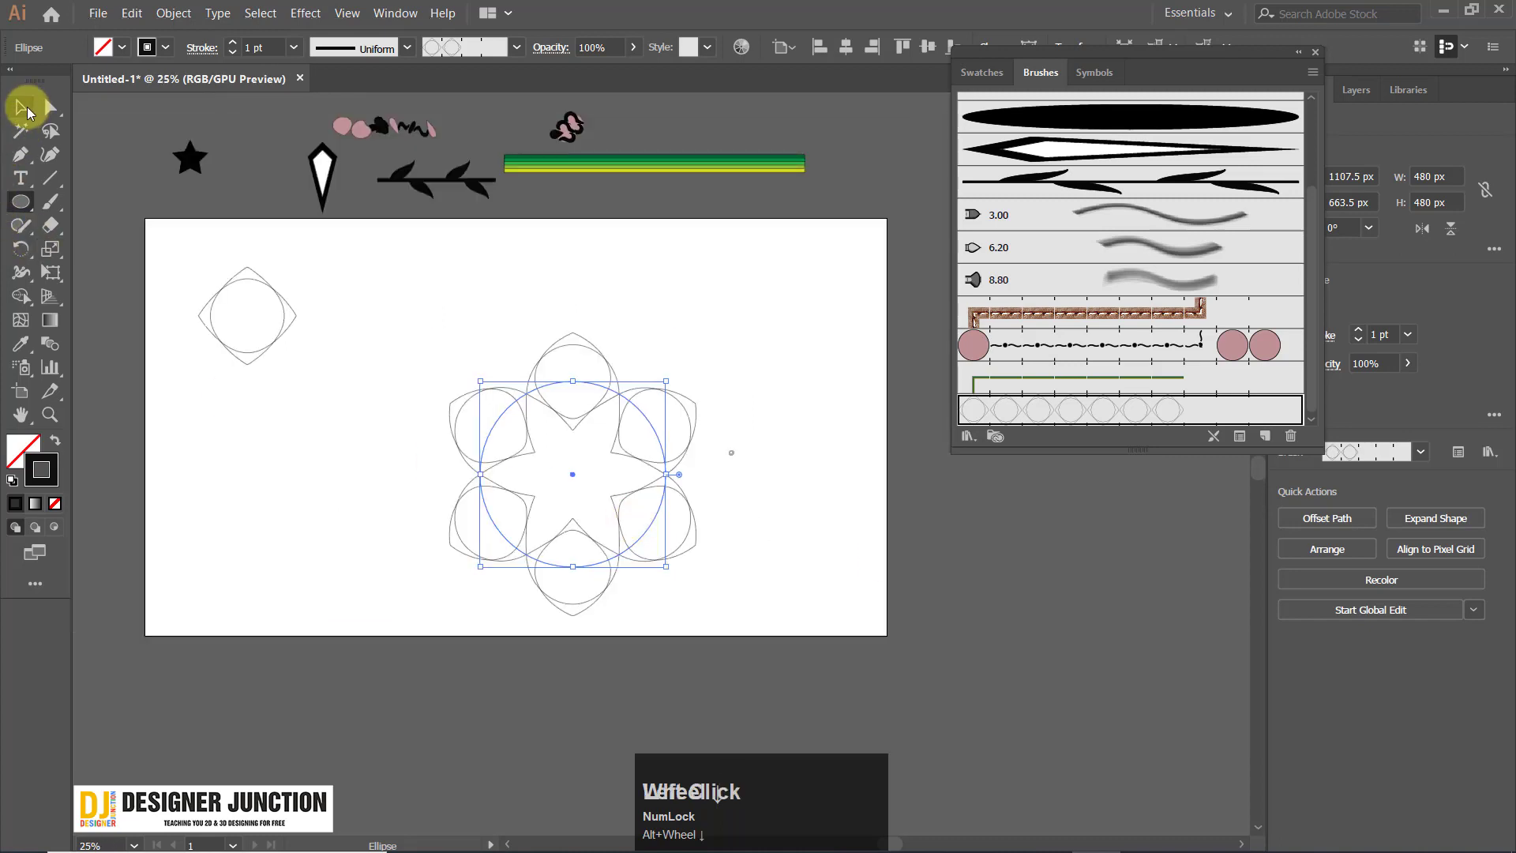
left_click(930, 609)
scroll(473, 457, "up", 1)
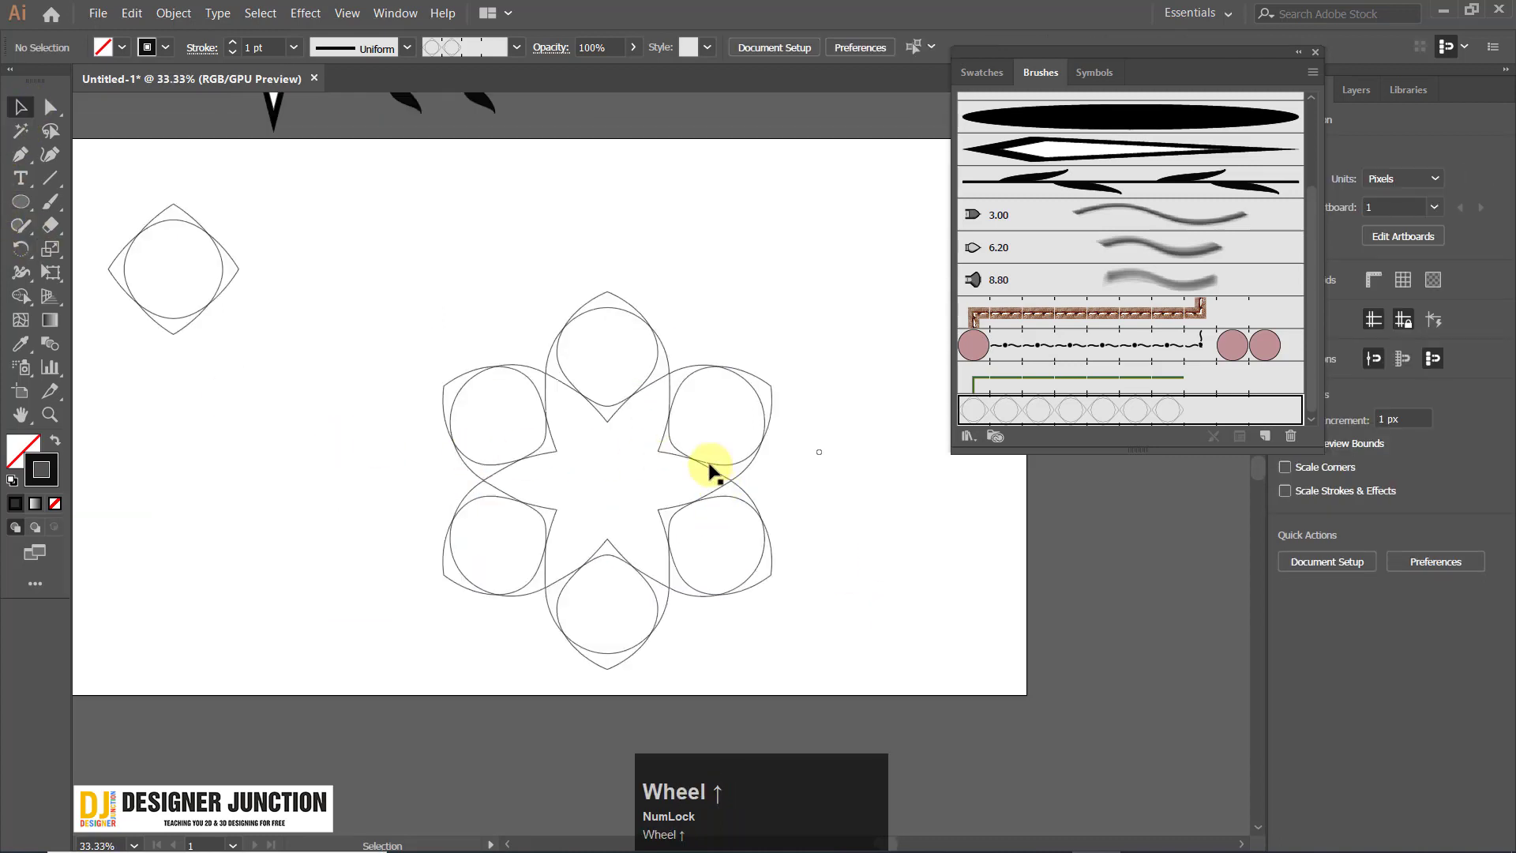
scroll(600, 467, "down", 1)
left_click_drag(466, 297, 762, 676)
key("Delete")
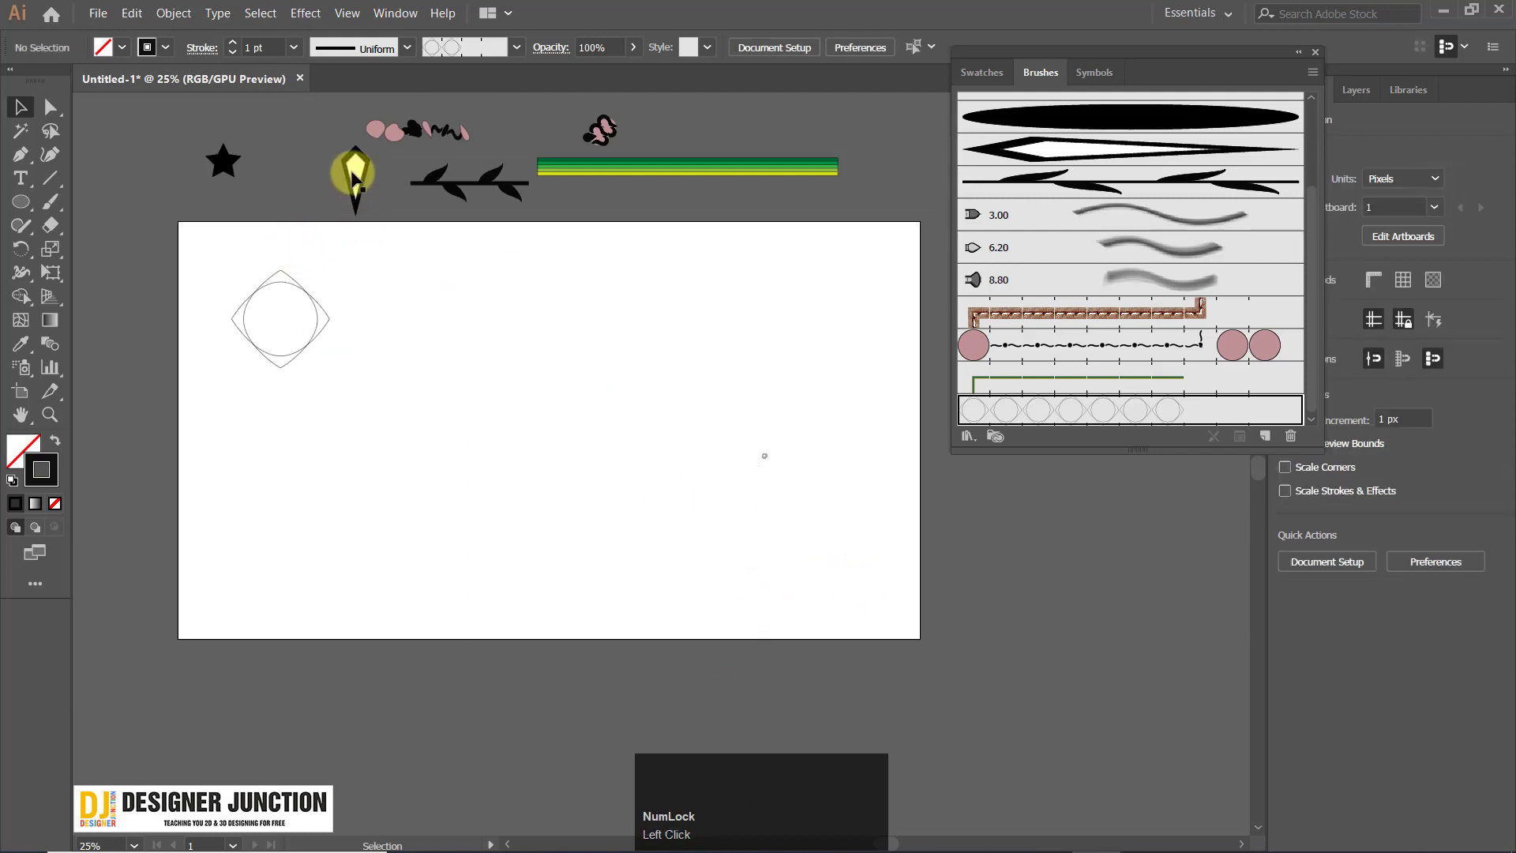
Draw a circle about 437 px wide in the artboard's lower right area and try the gem-shaped art brush on it.
scroll(1057, 261, "up", 3)
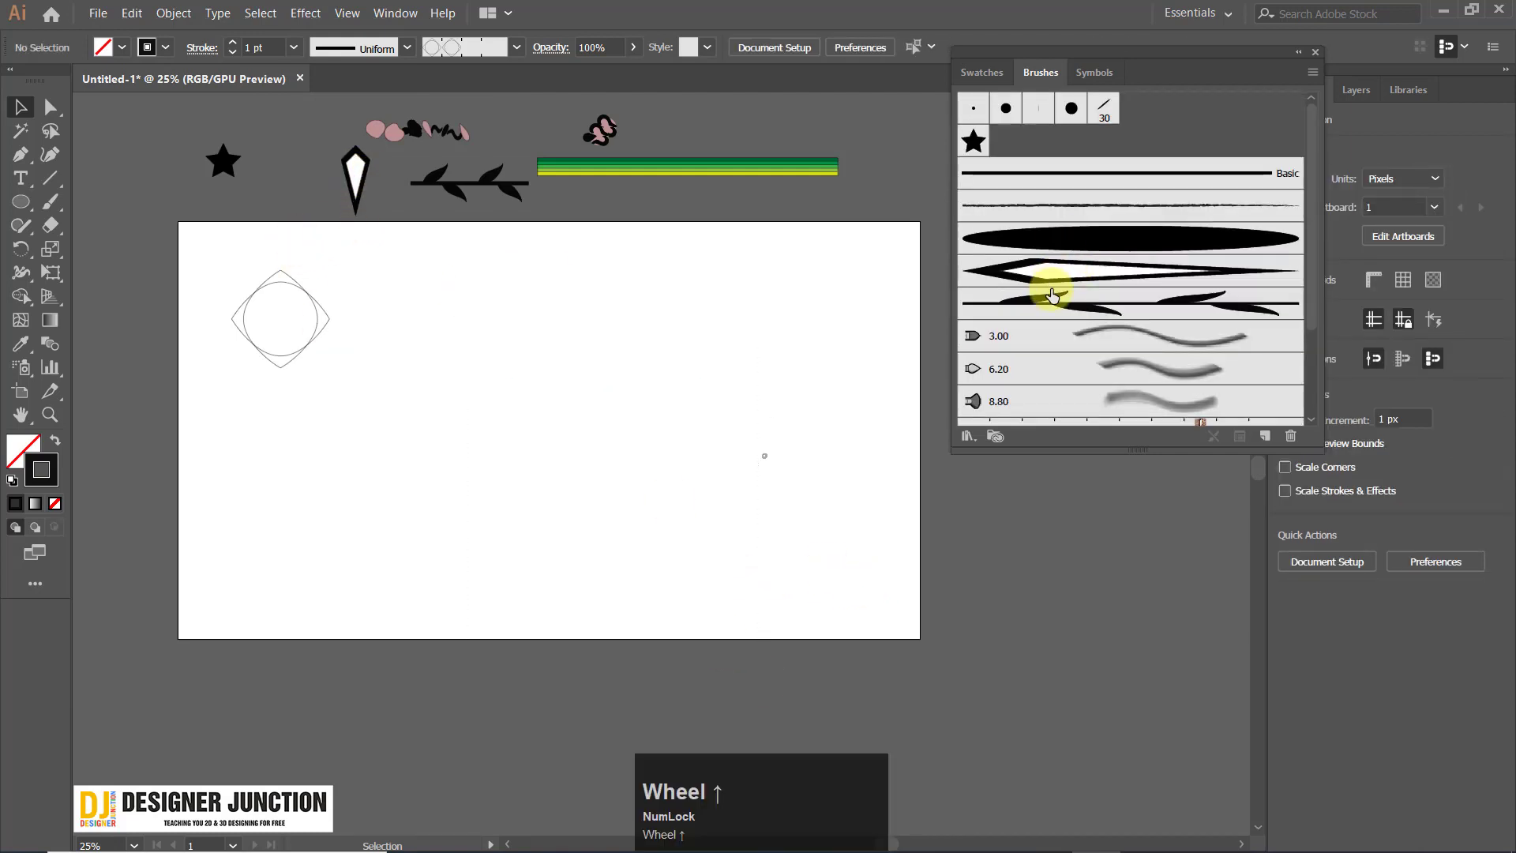
left_click(1058, 271)
left_click(20, 201)
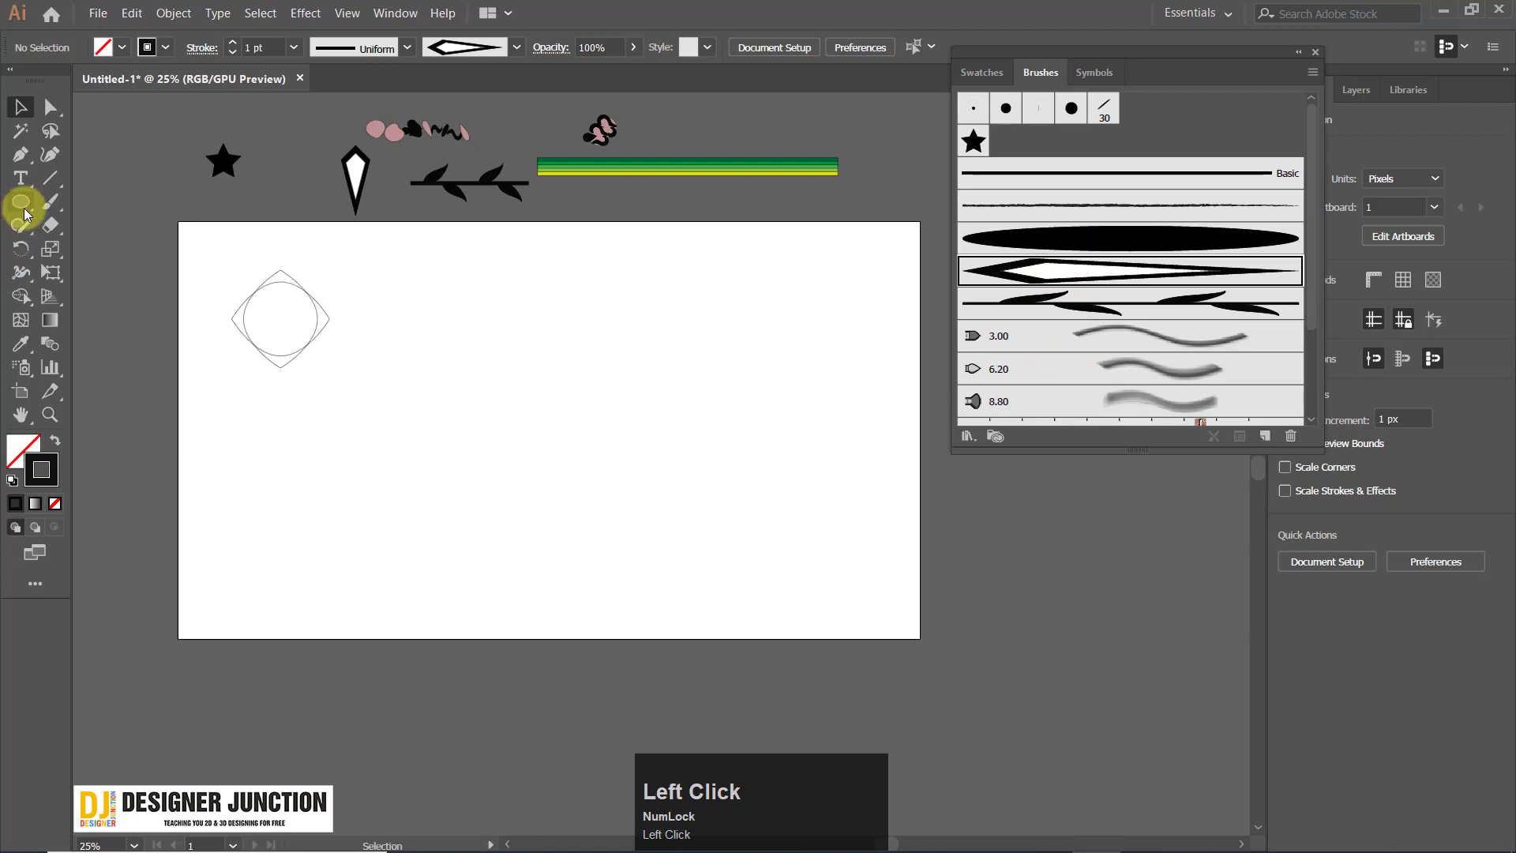
left_click_drag(641, 388, 774, 558)
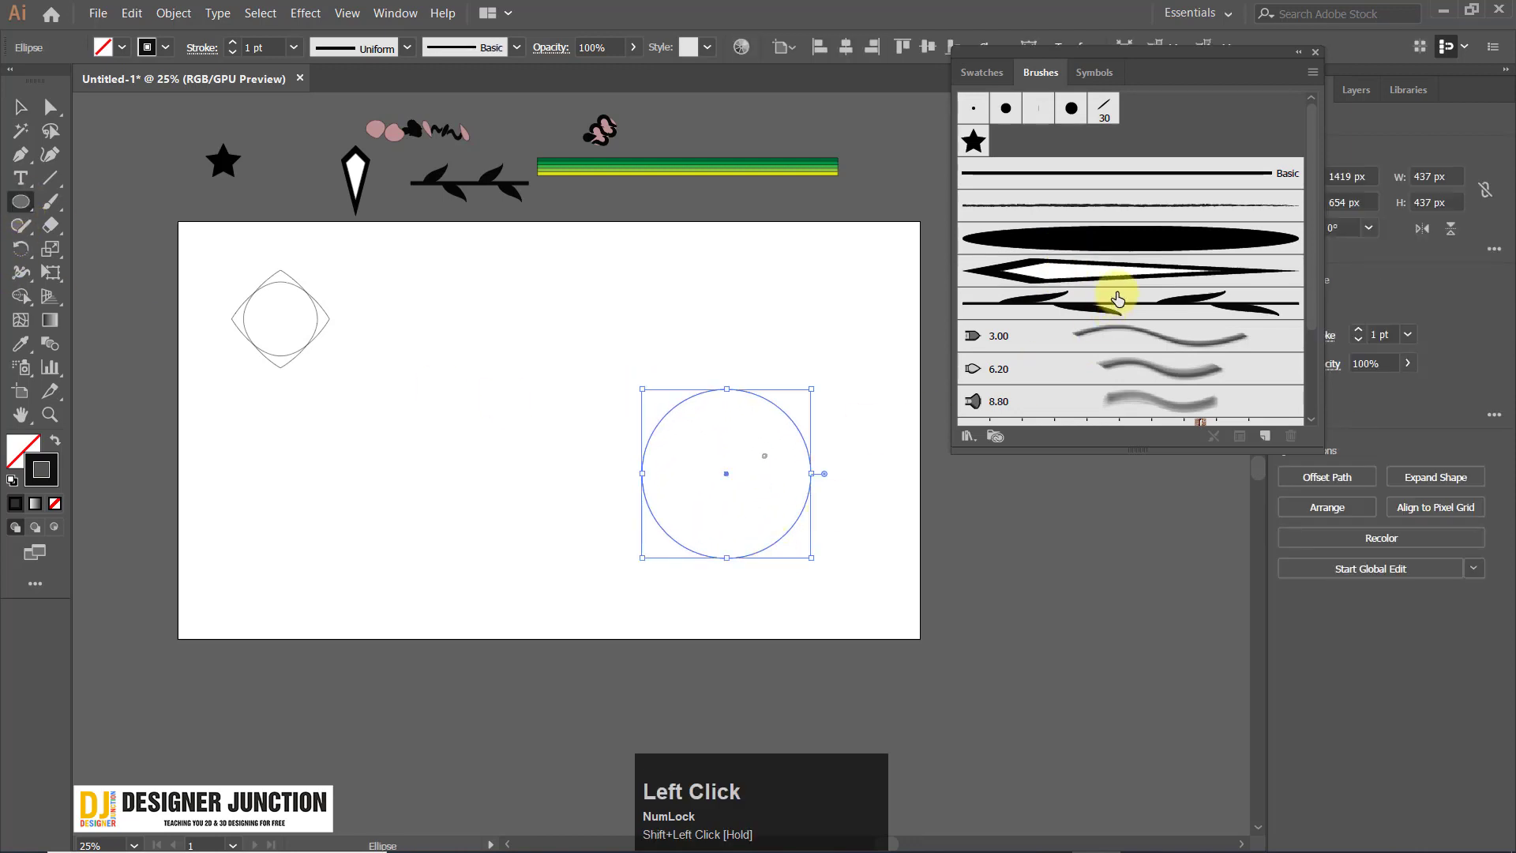
left_click(1100, 275)
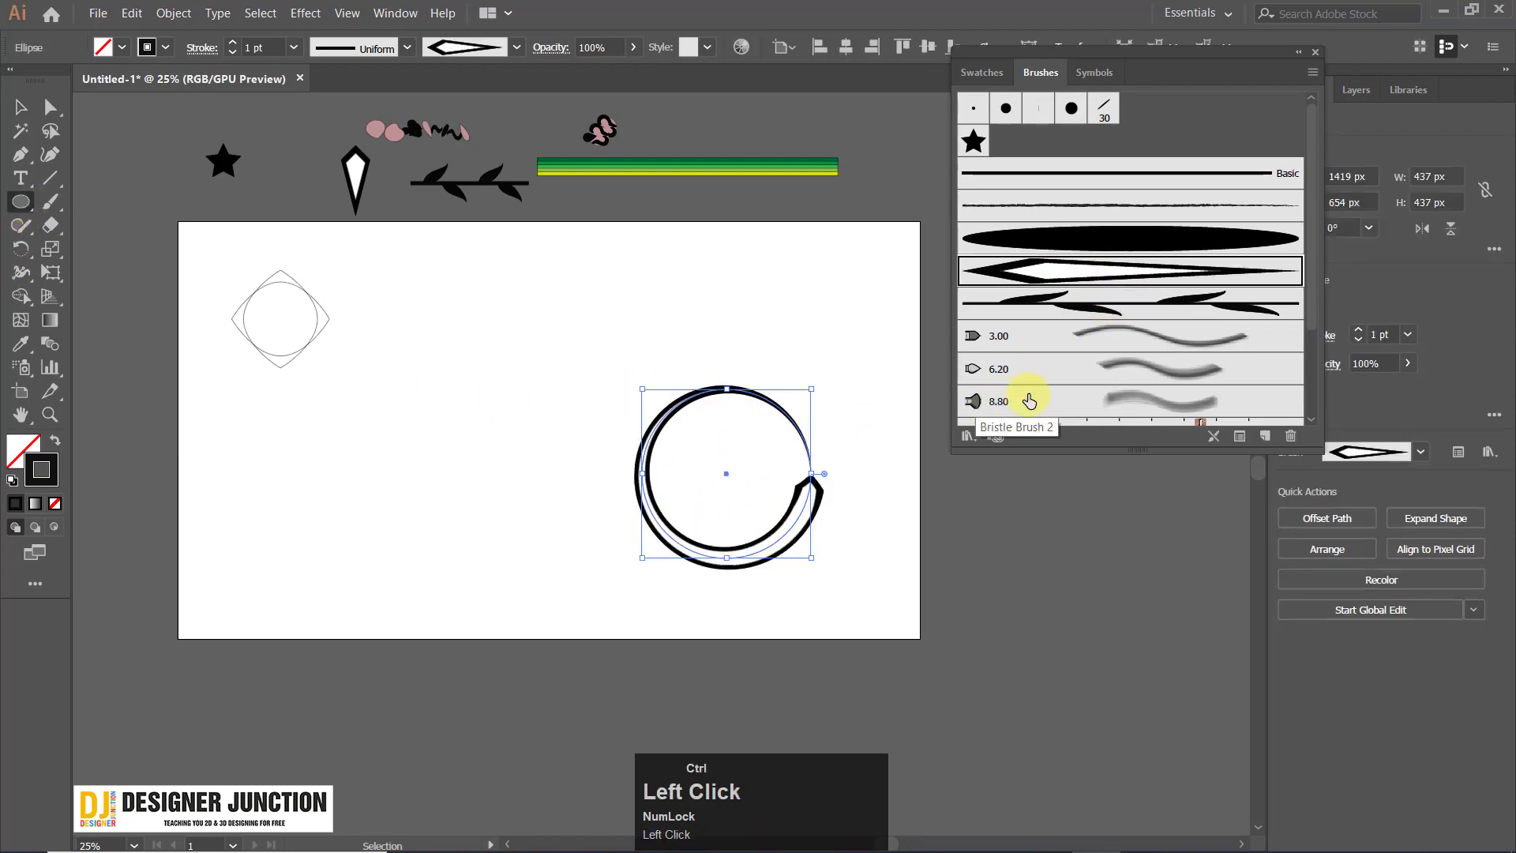
key("ctrl+z")
Create a pattern brush named PB from the gem shape above the artboard.
left_click(28, 110)
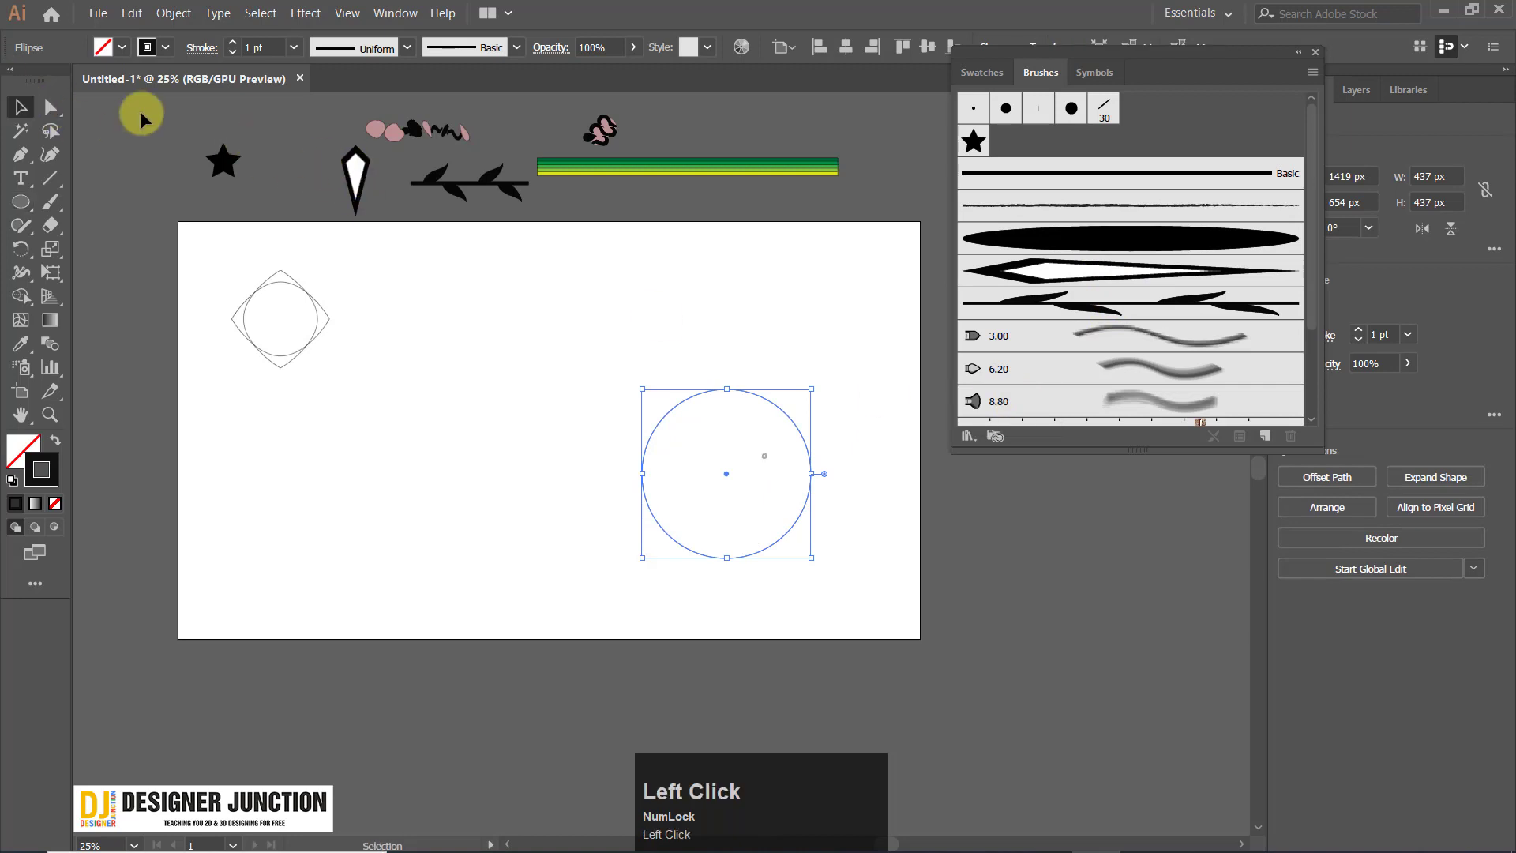
mouse_move(325, 134)
left_mouse_down()
mouse_move(368, 162)
mouse_move(383, 213)
mouse_move(357, 182)
mouse_move(1110, 353)
left_mouse_up()
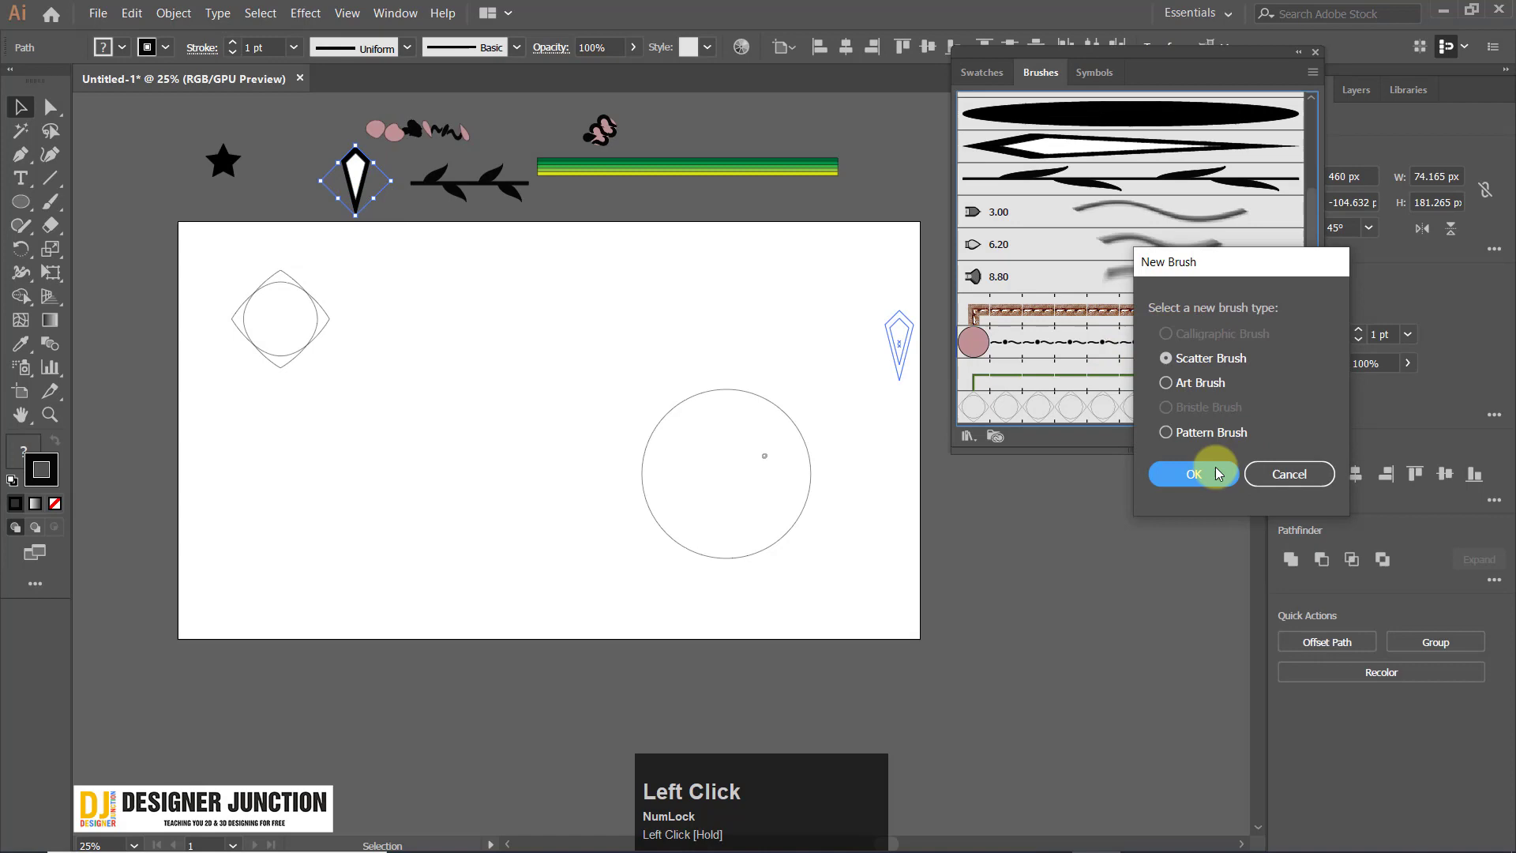
left_click(1192, 434)
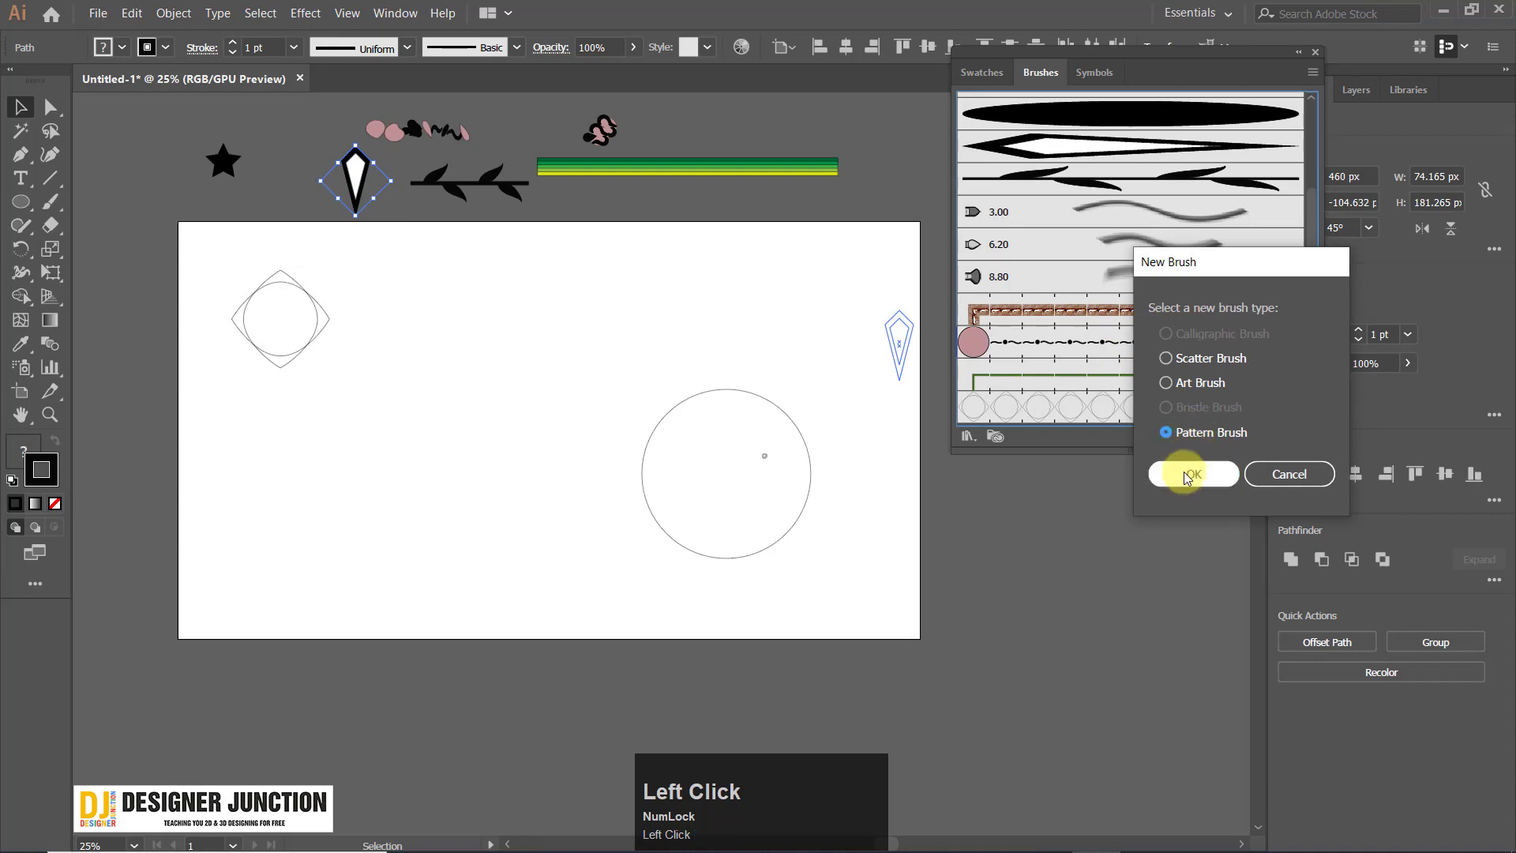
left_click(1184, 474)
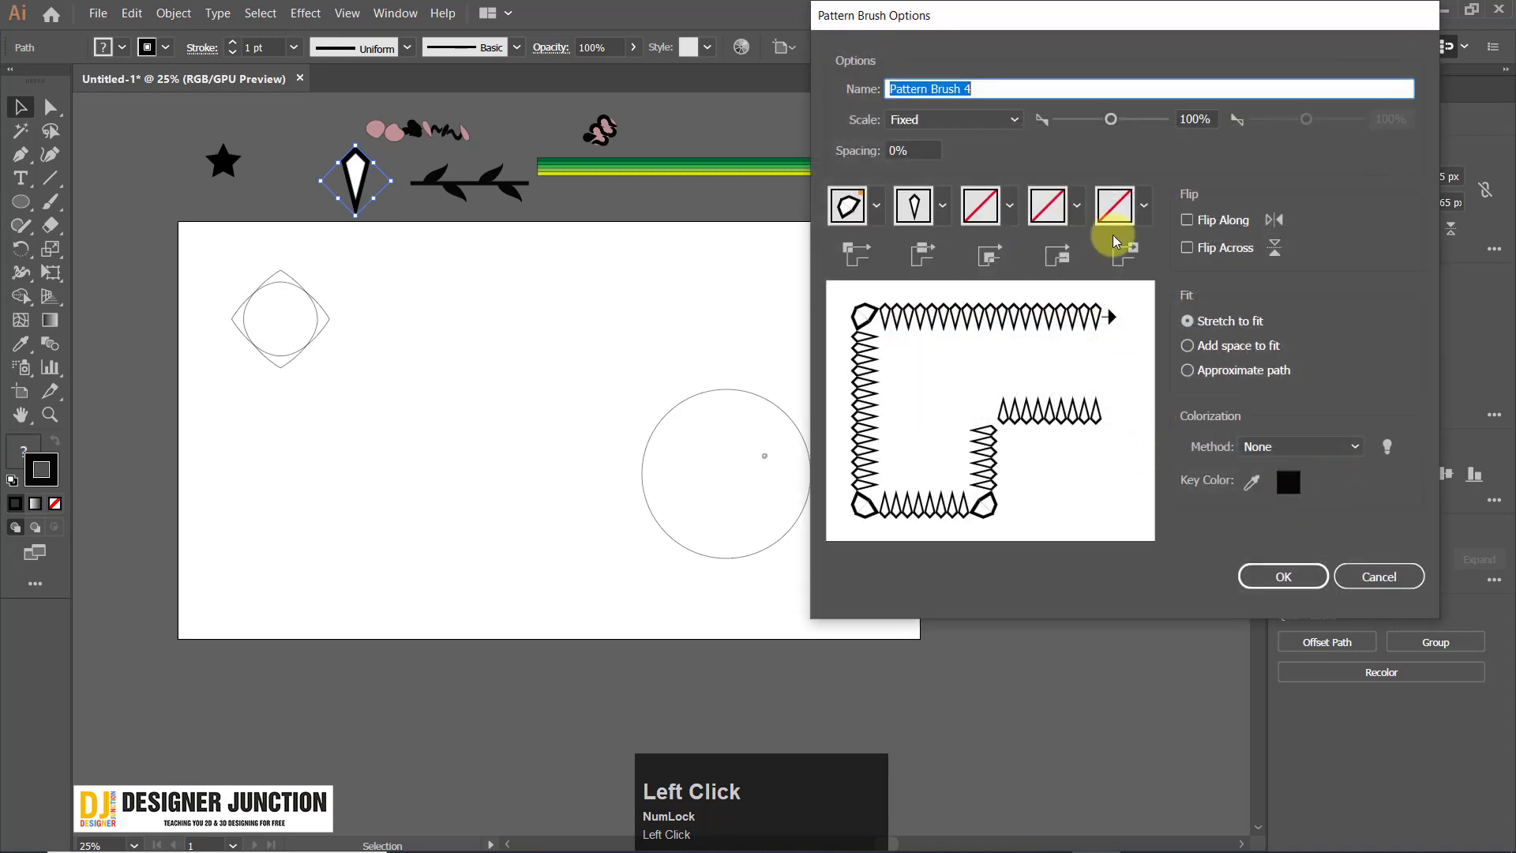
type("PB")
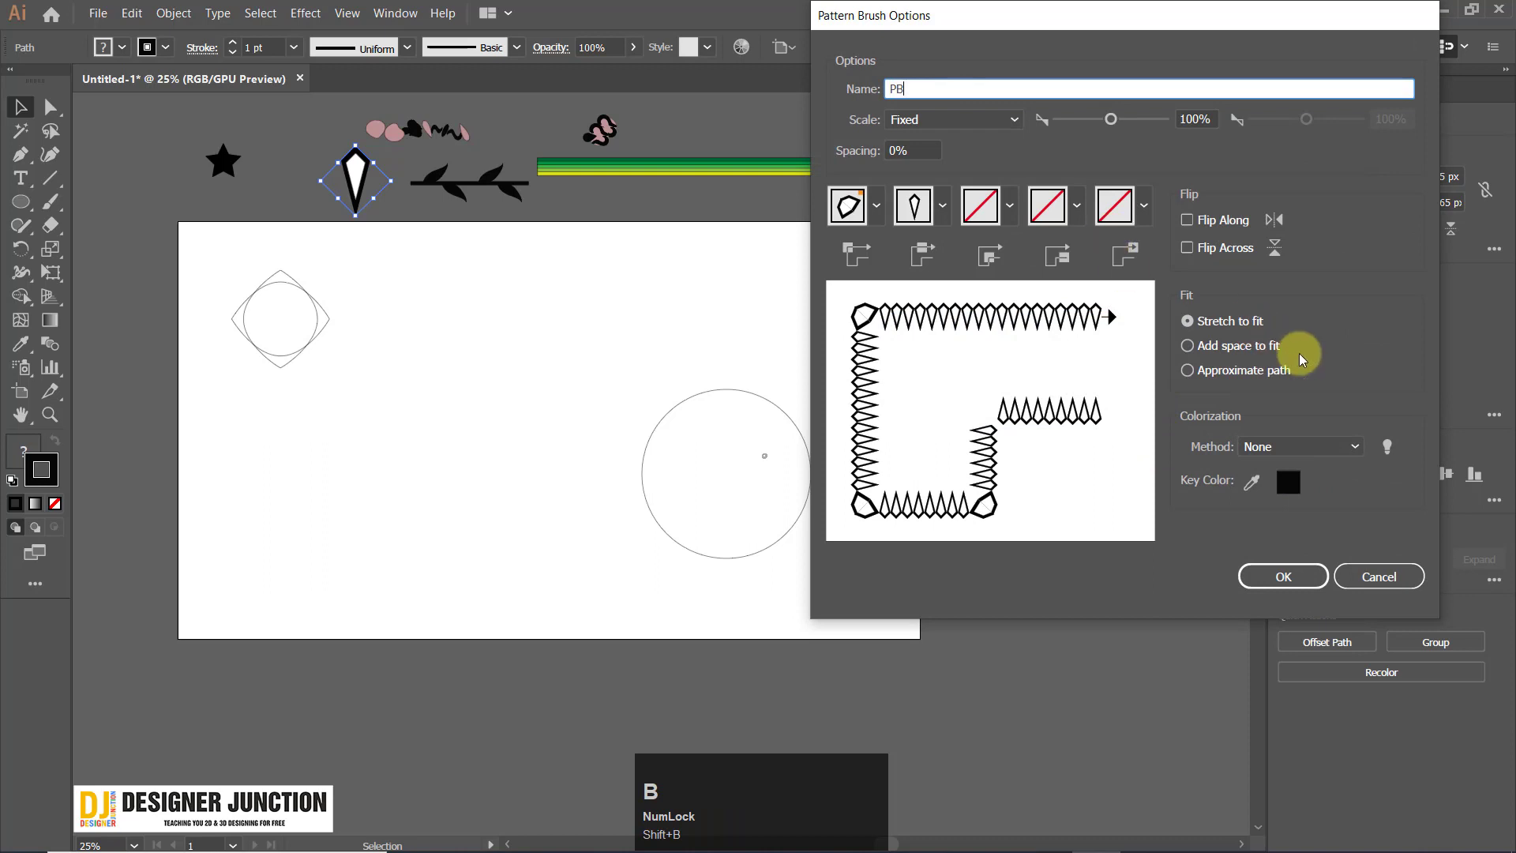
left_click(1283, 577)
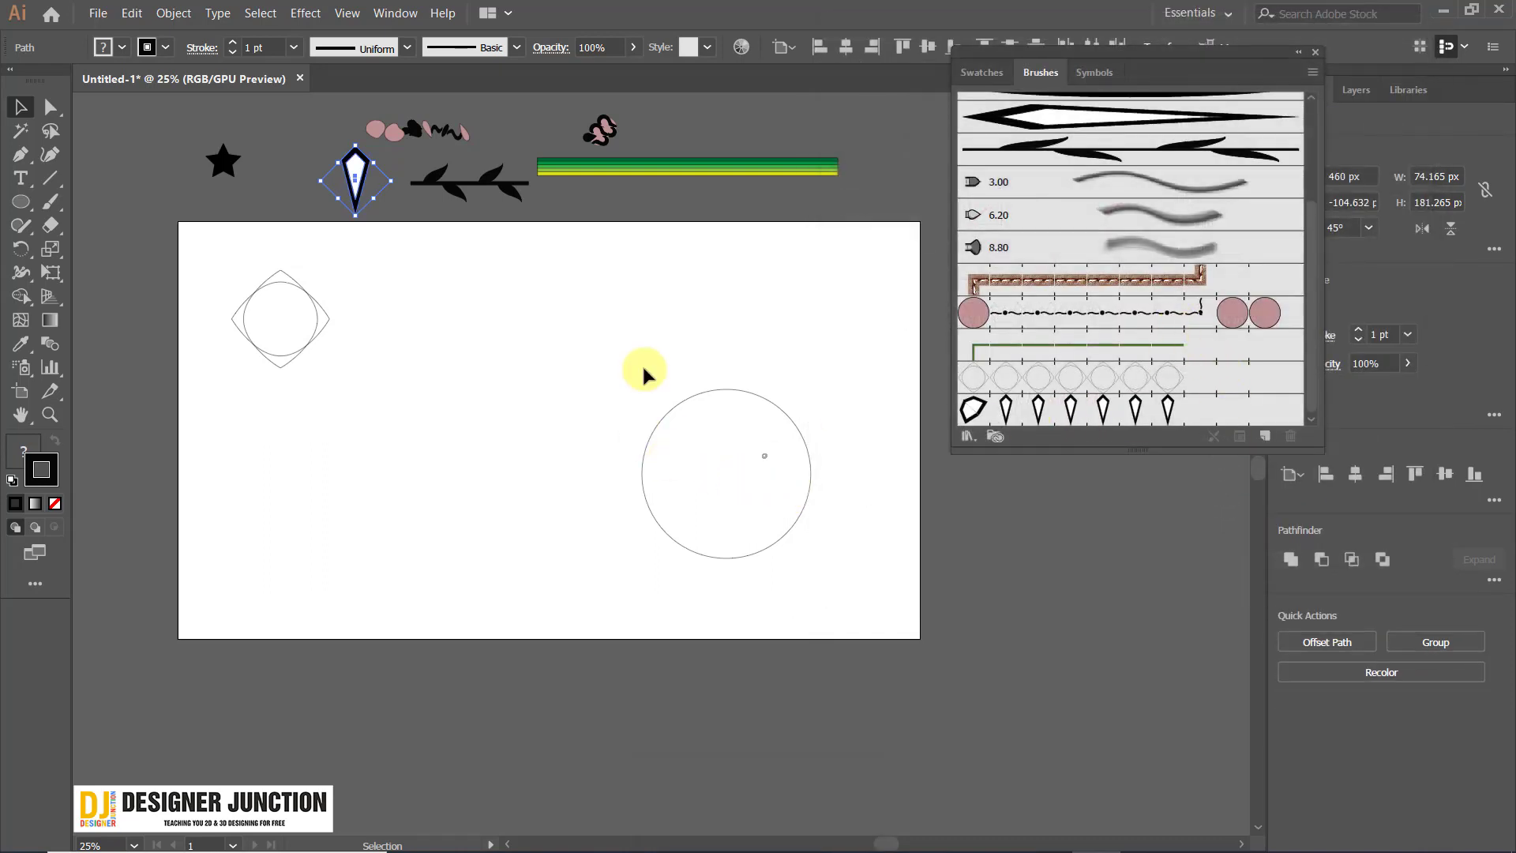
Apply the PB pattern brush to the 437 px circle.
left_click_drag(643, 371, 751, 434)
left_click(1017, 407)
left_click(677, 524)
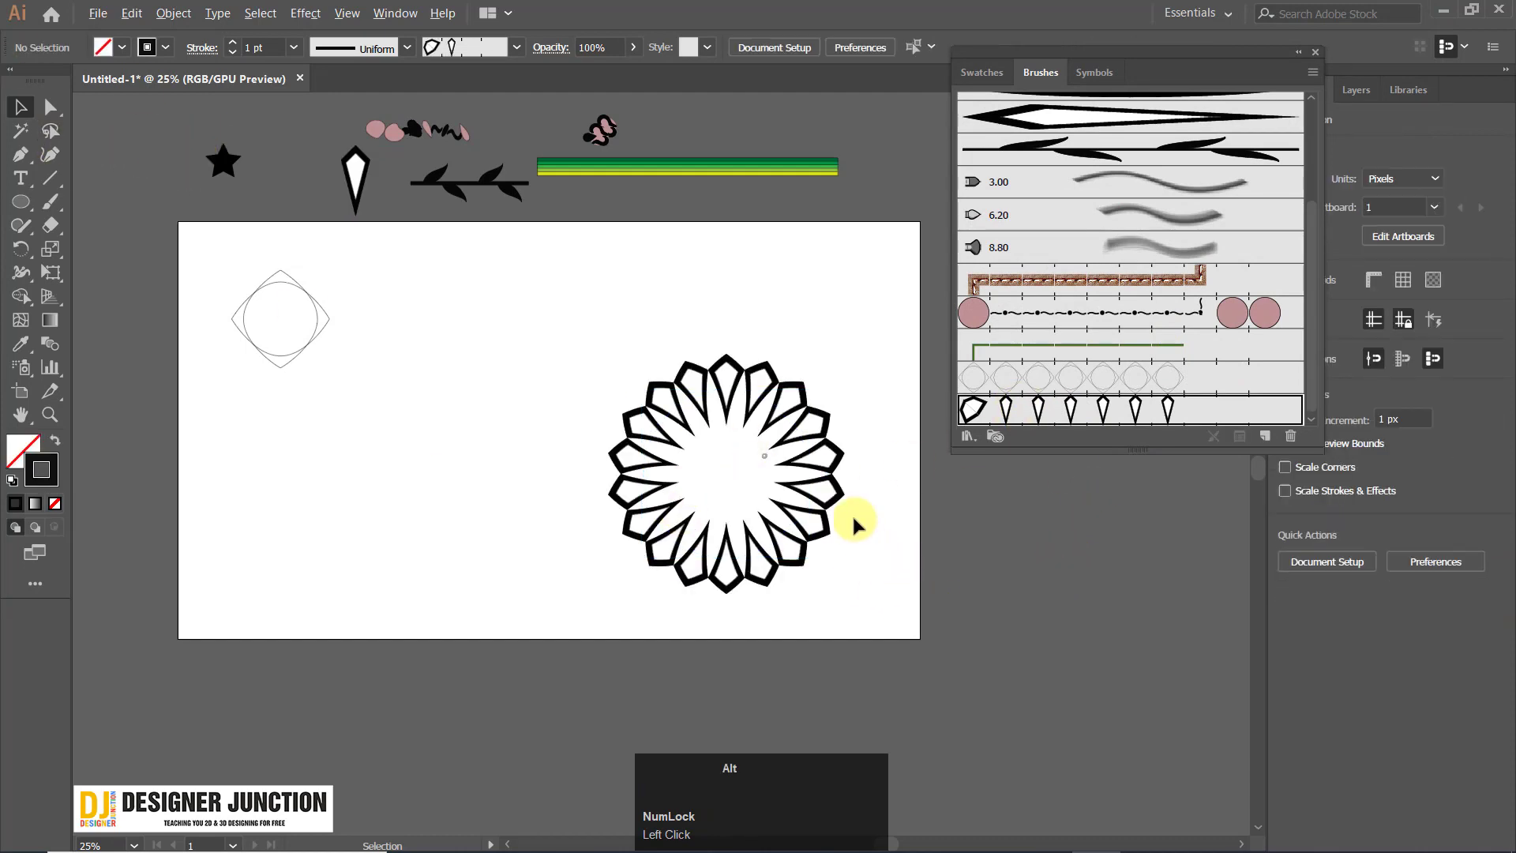
scroll(853, 521, "up", 2)
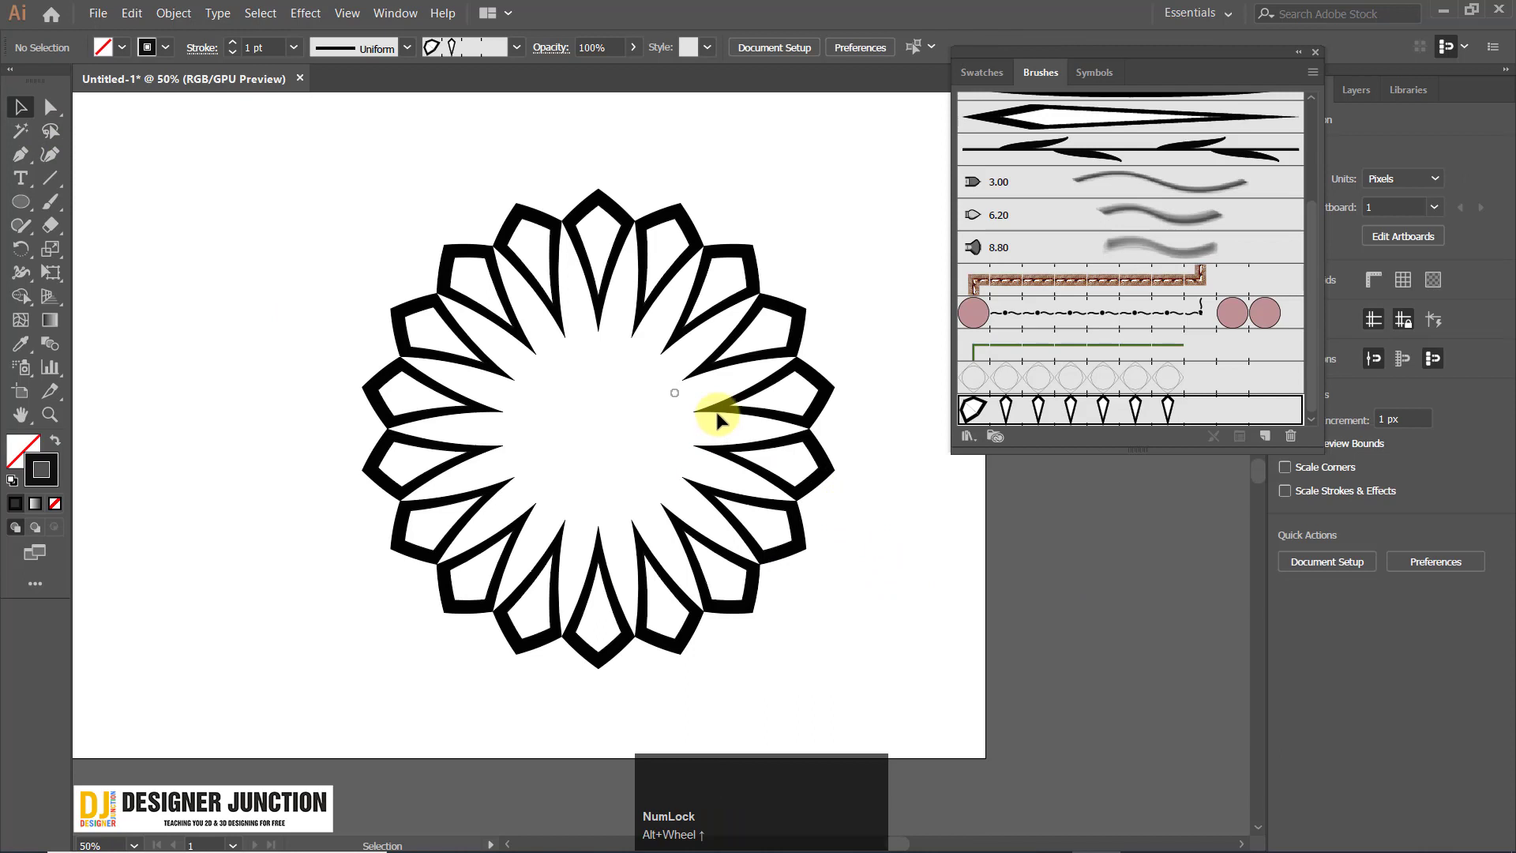
Draw a circle about 143 px wide below and left of the large flower and apply the PB brush to it.
left_click(272, 260)
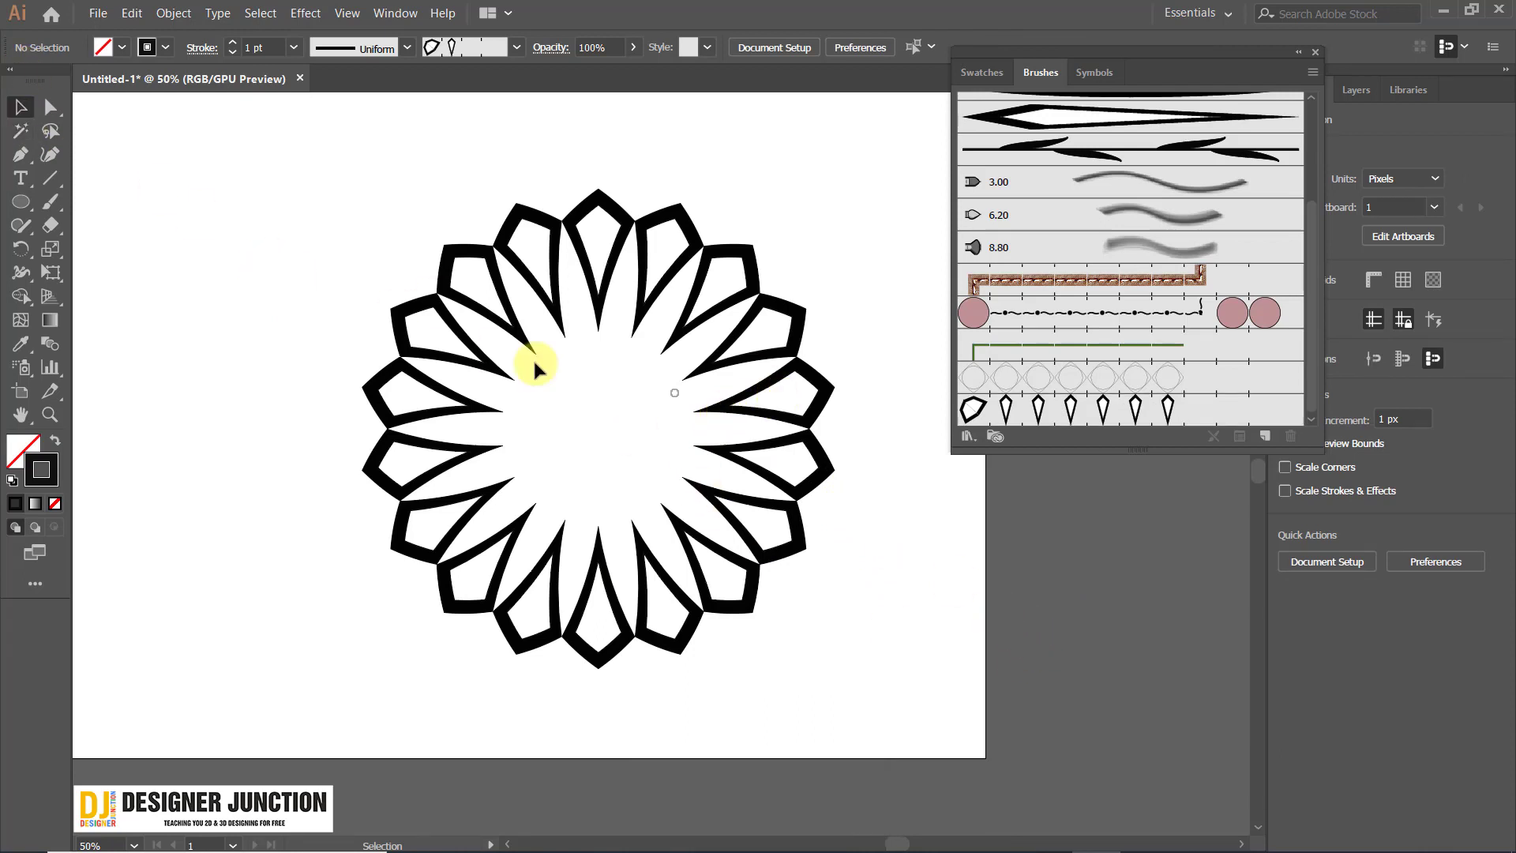
left_click(20, 201)
mouse_move(216, 580)
left_mouse_down()
mouse_move(271, 667)
mouse_move(328, 691)
left_mouse_up()
left_click(1134, 409)
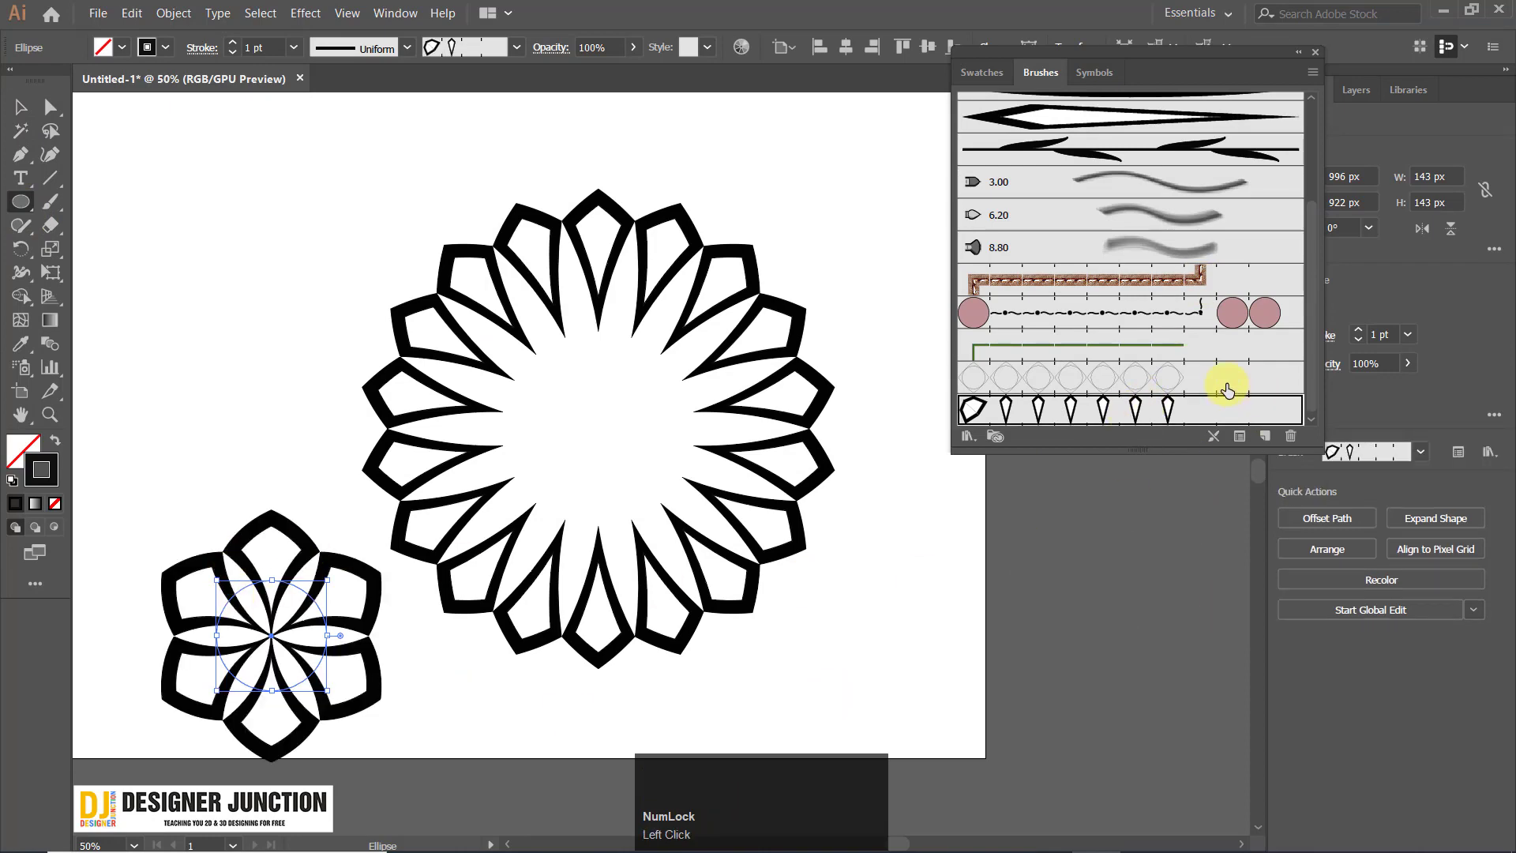
Open the PB brush's options, preview Add space to fit on the circles, and restore Stretch to fit.
double_click(1169, 408)
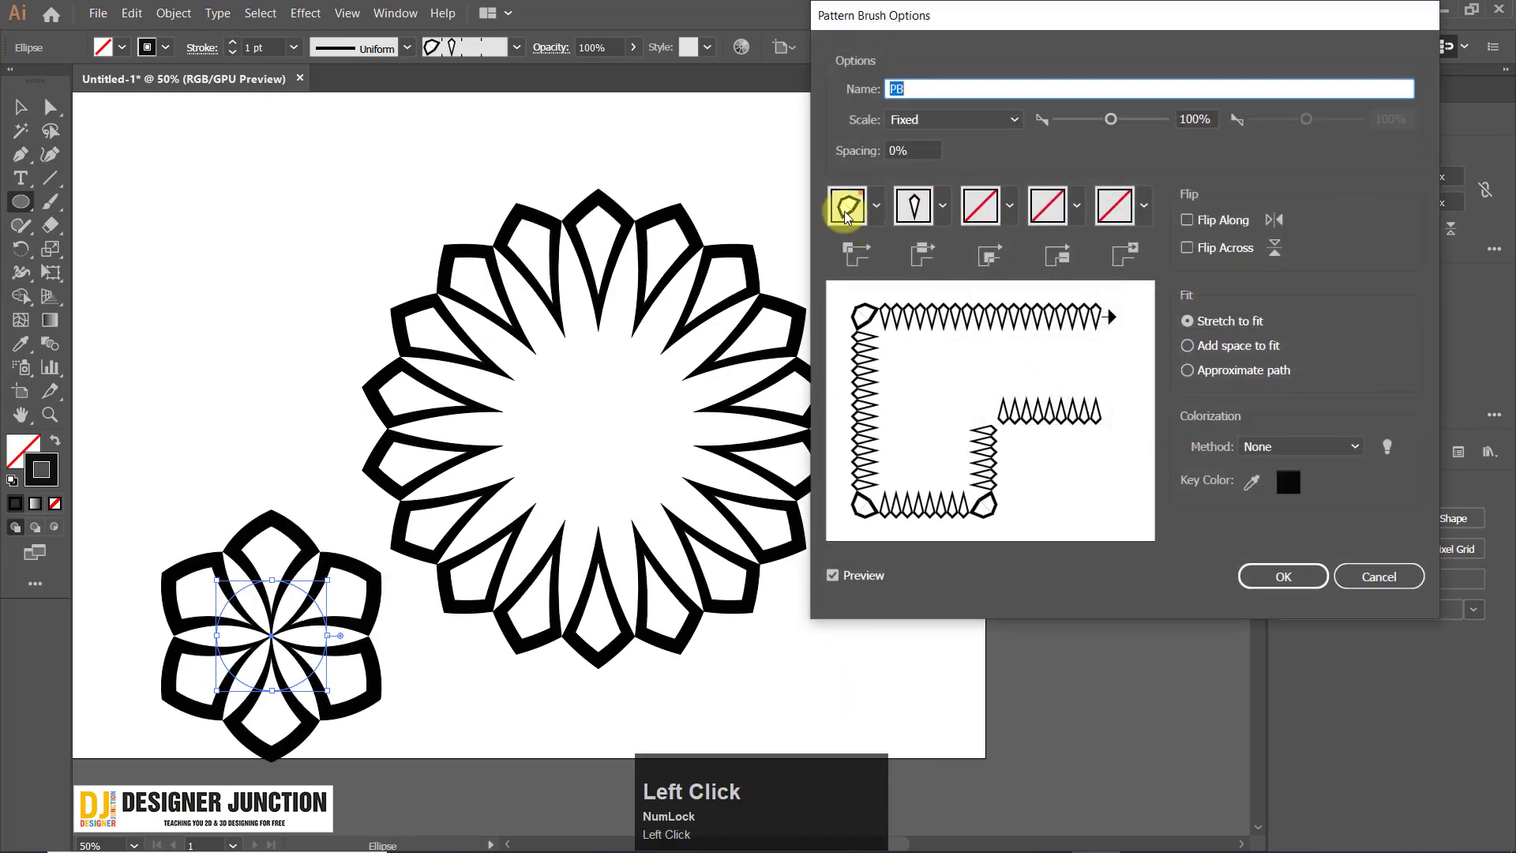
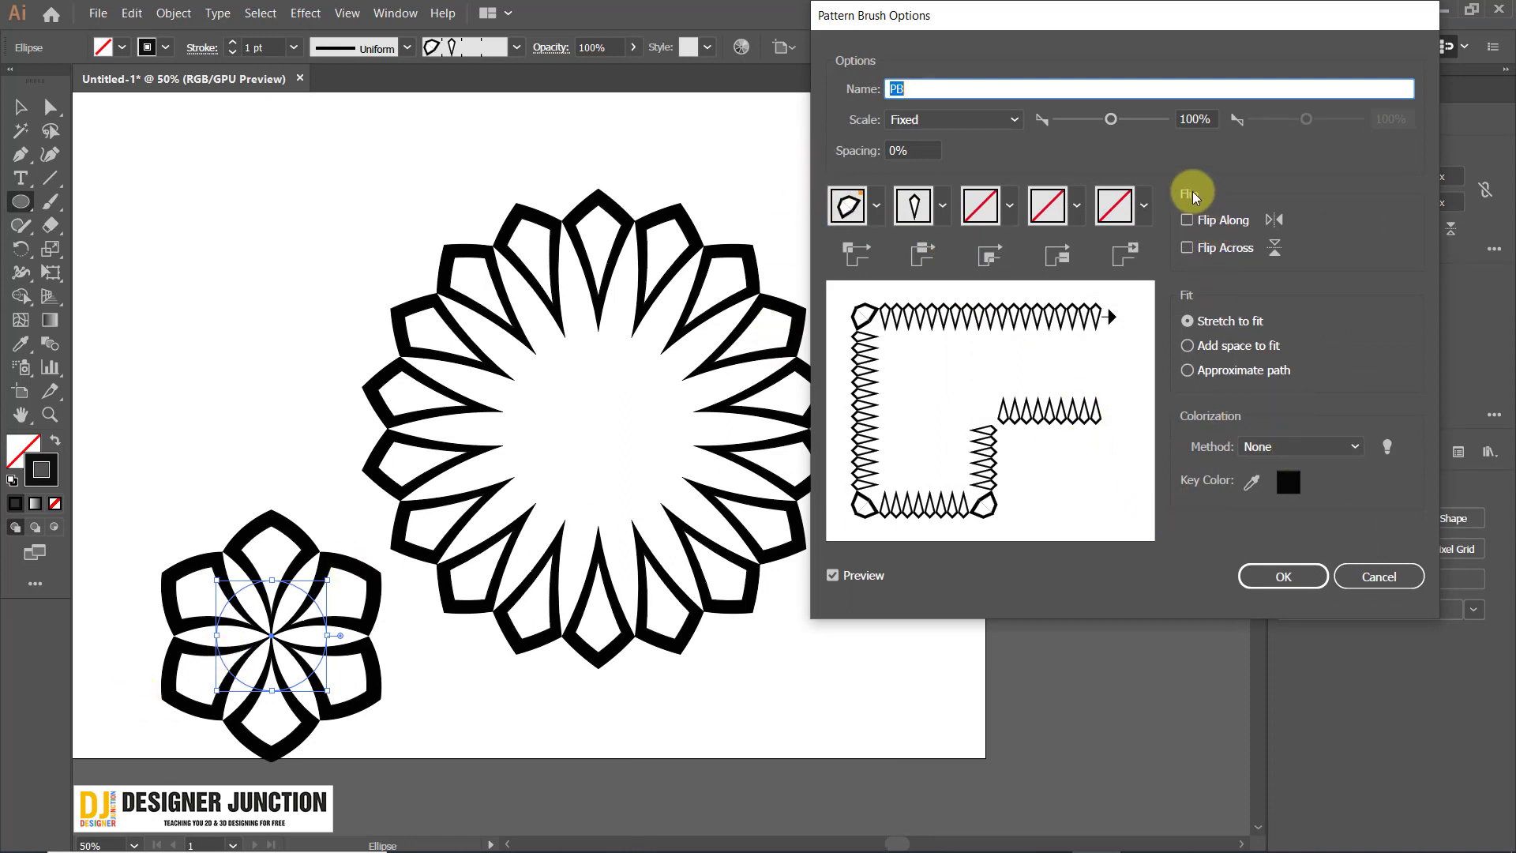
left_click(908, 150)
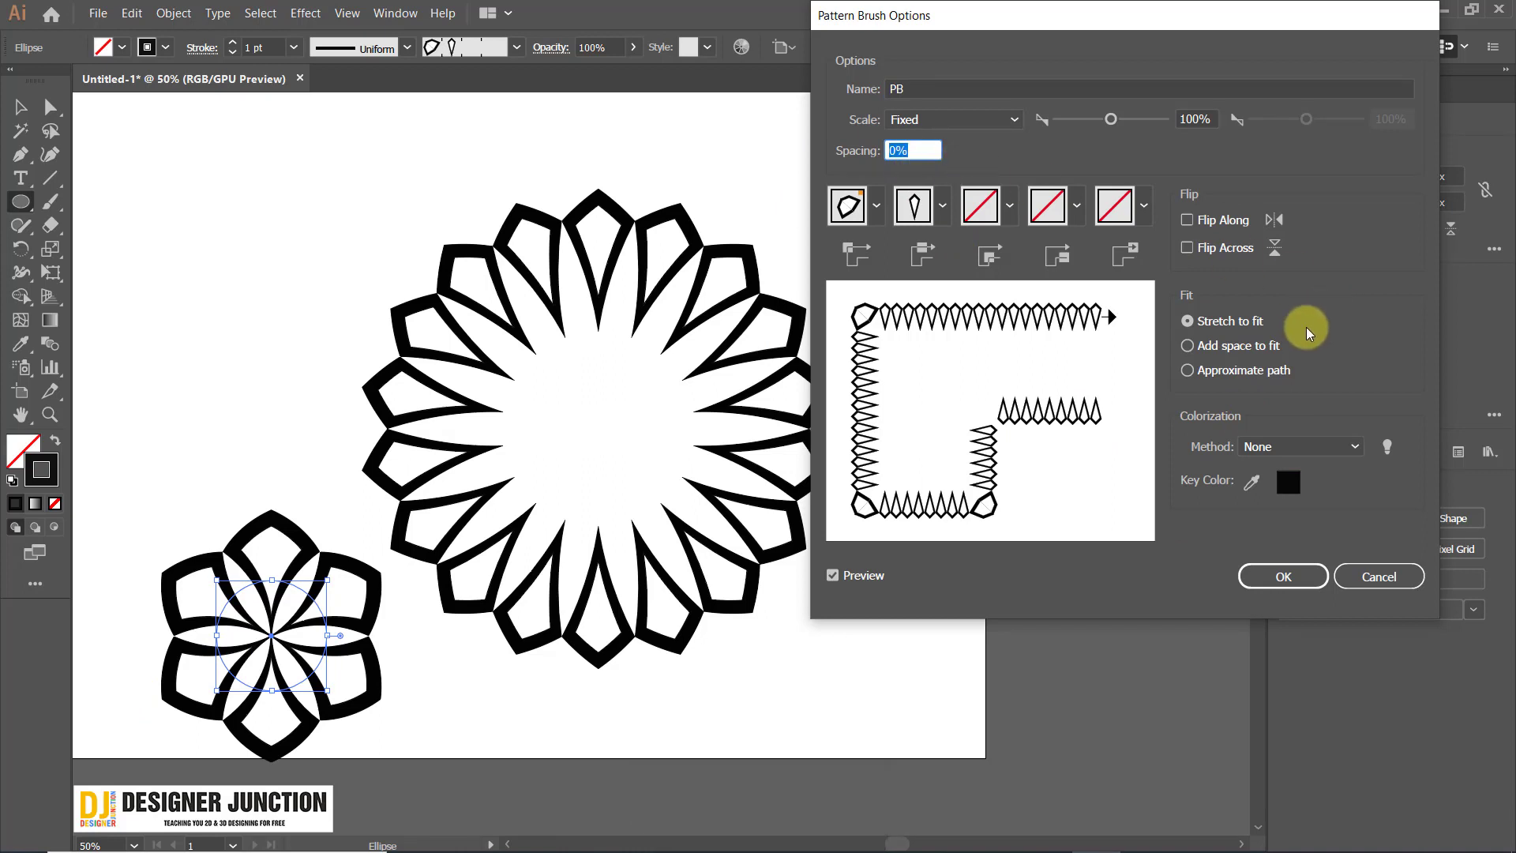
left_click(1200, 345)
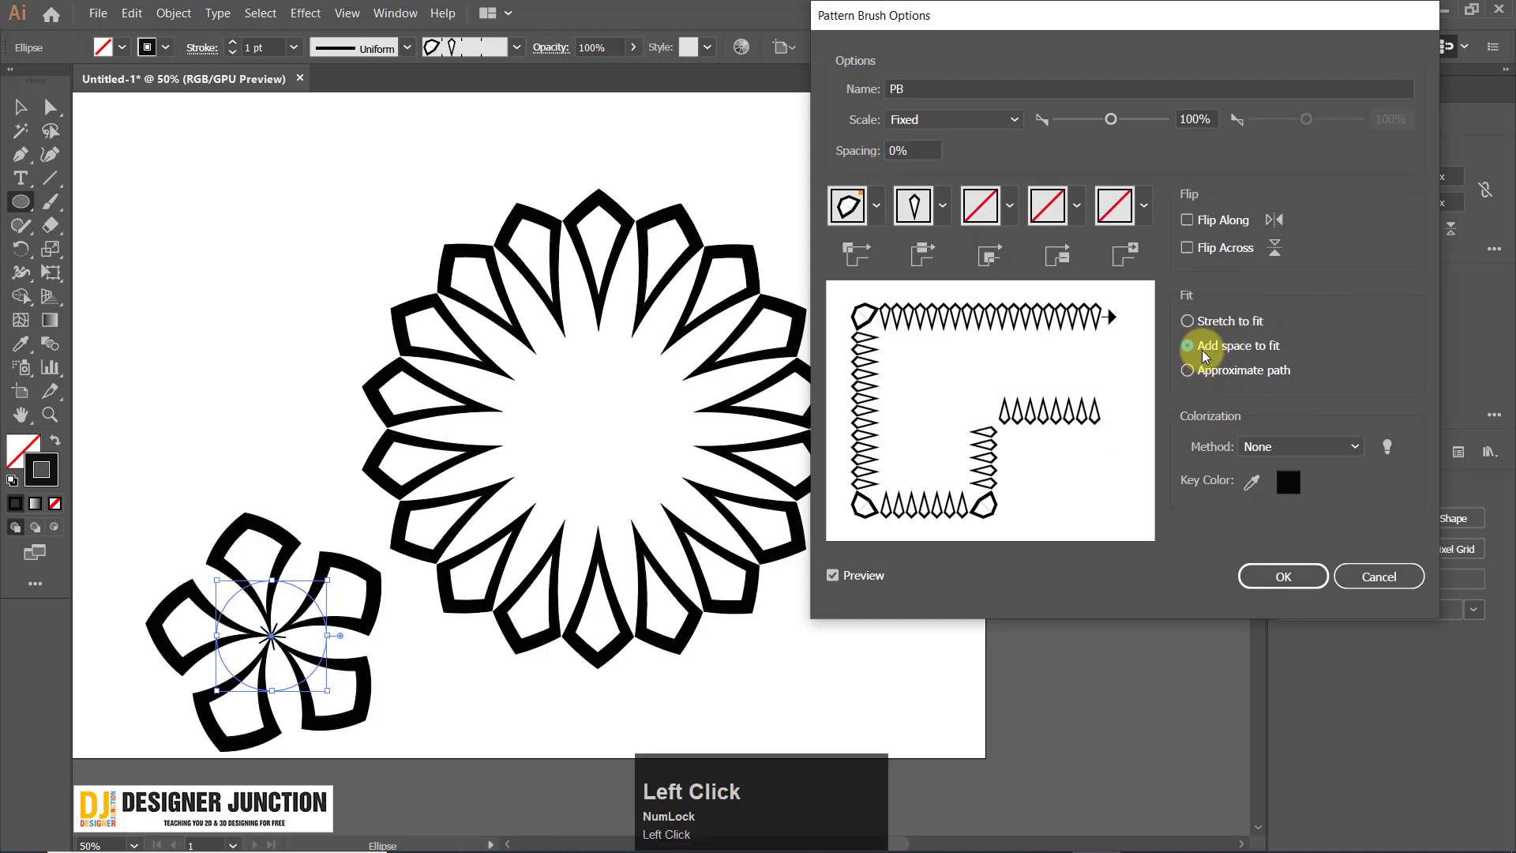
left_click(1199, 324)
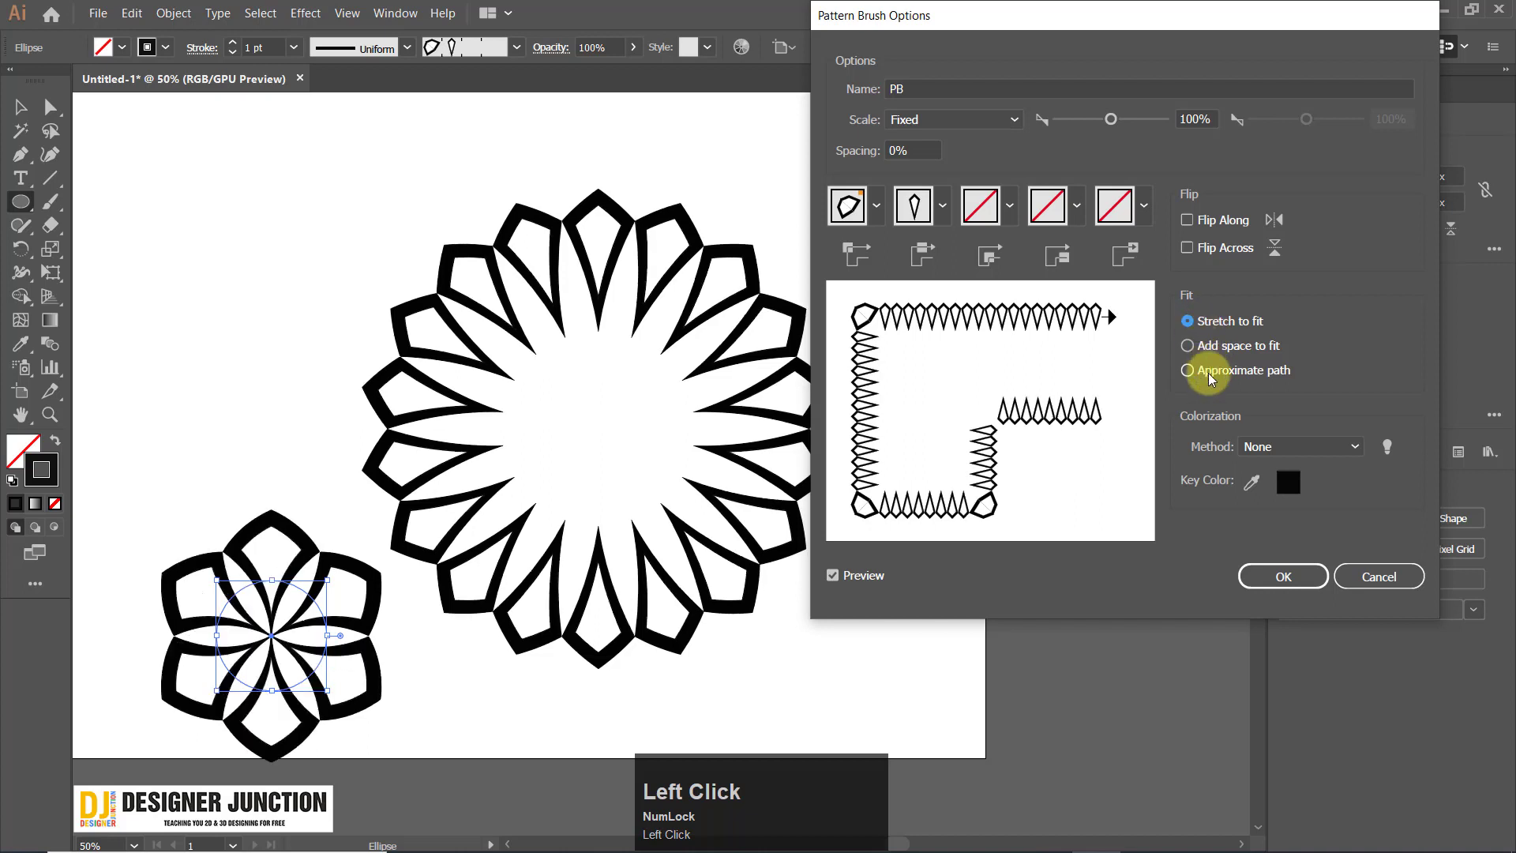
left_click(1200, 323)
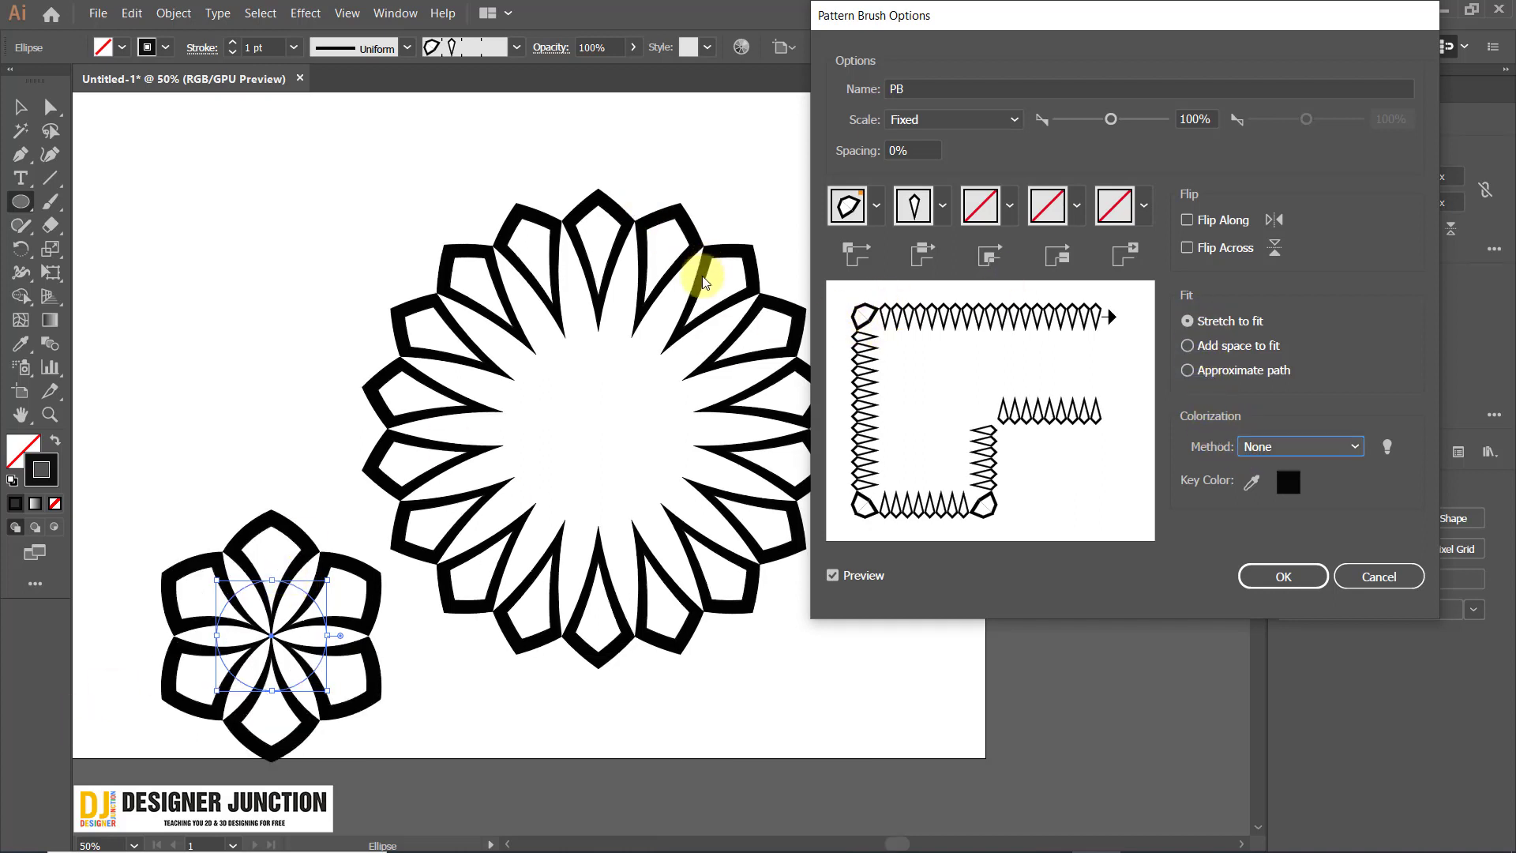
Preview Flip Across on the PB brush several times, leave it off, and close the brush options.
left_click(1187, 248)
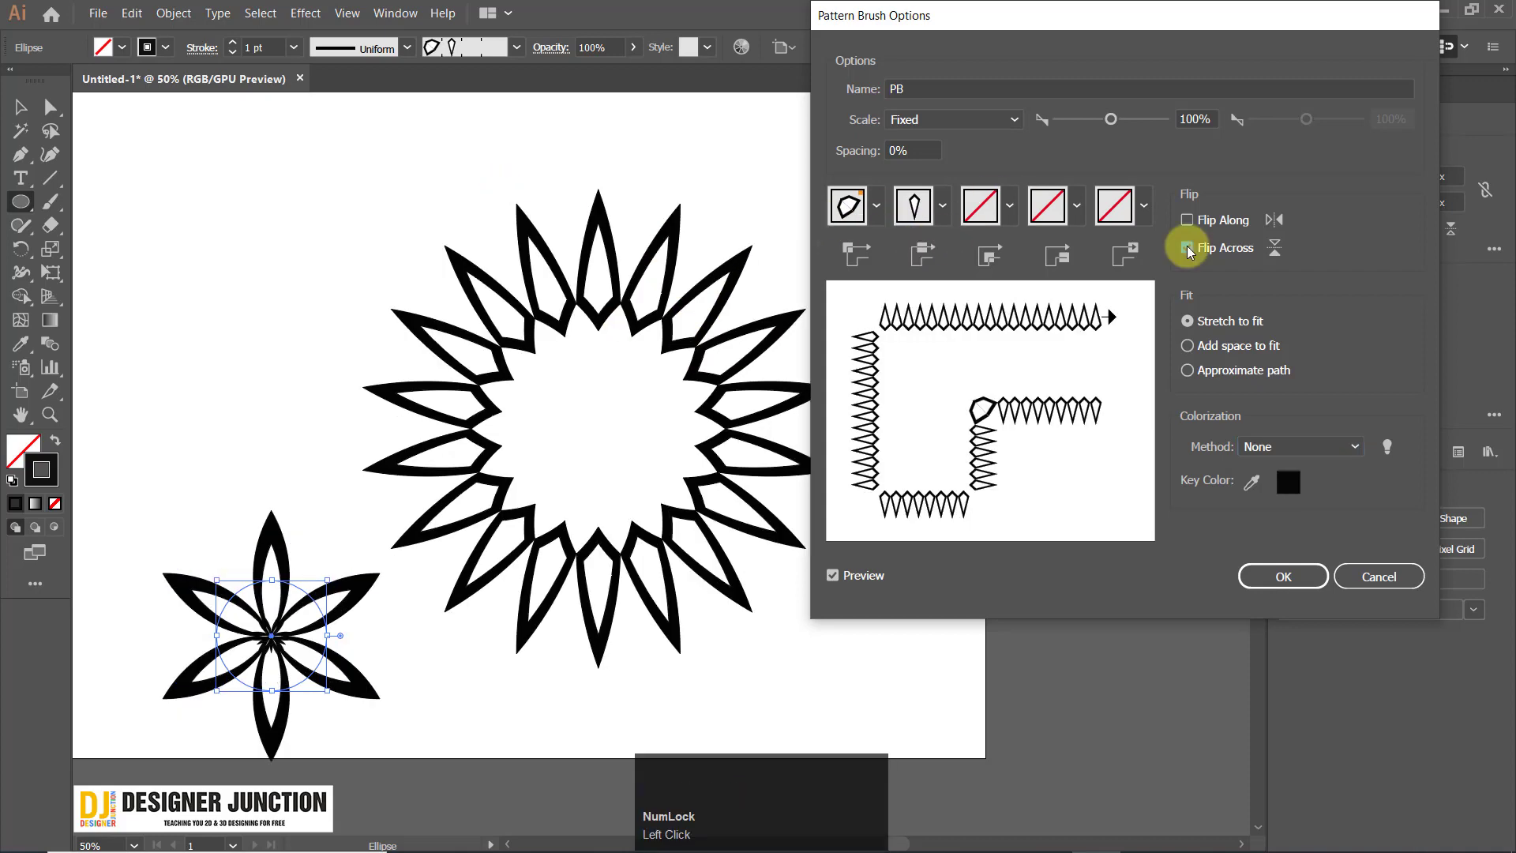
left_click(1187, 248)
left_click(1186, 248)
left_click(1187, 248)
left_click(1186, 248)
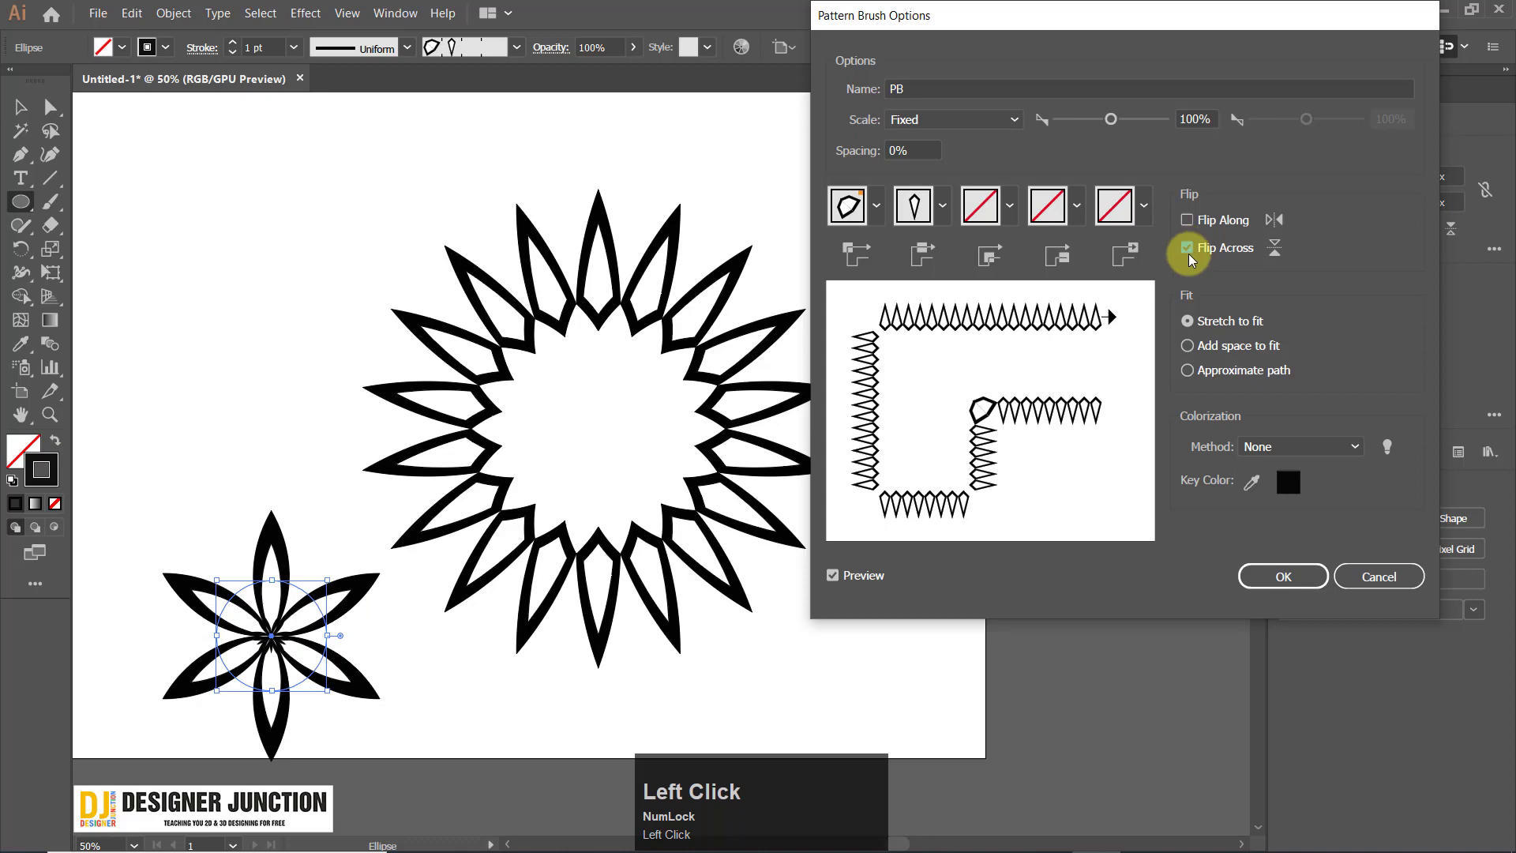
left_click(1190, 257)
left_click(1190, 257)
left_click(1190, 254)
left_click(1271, 572)
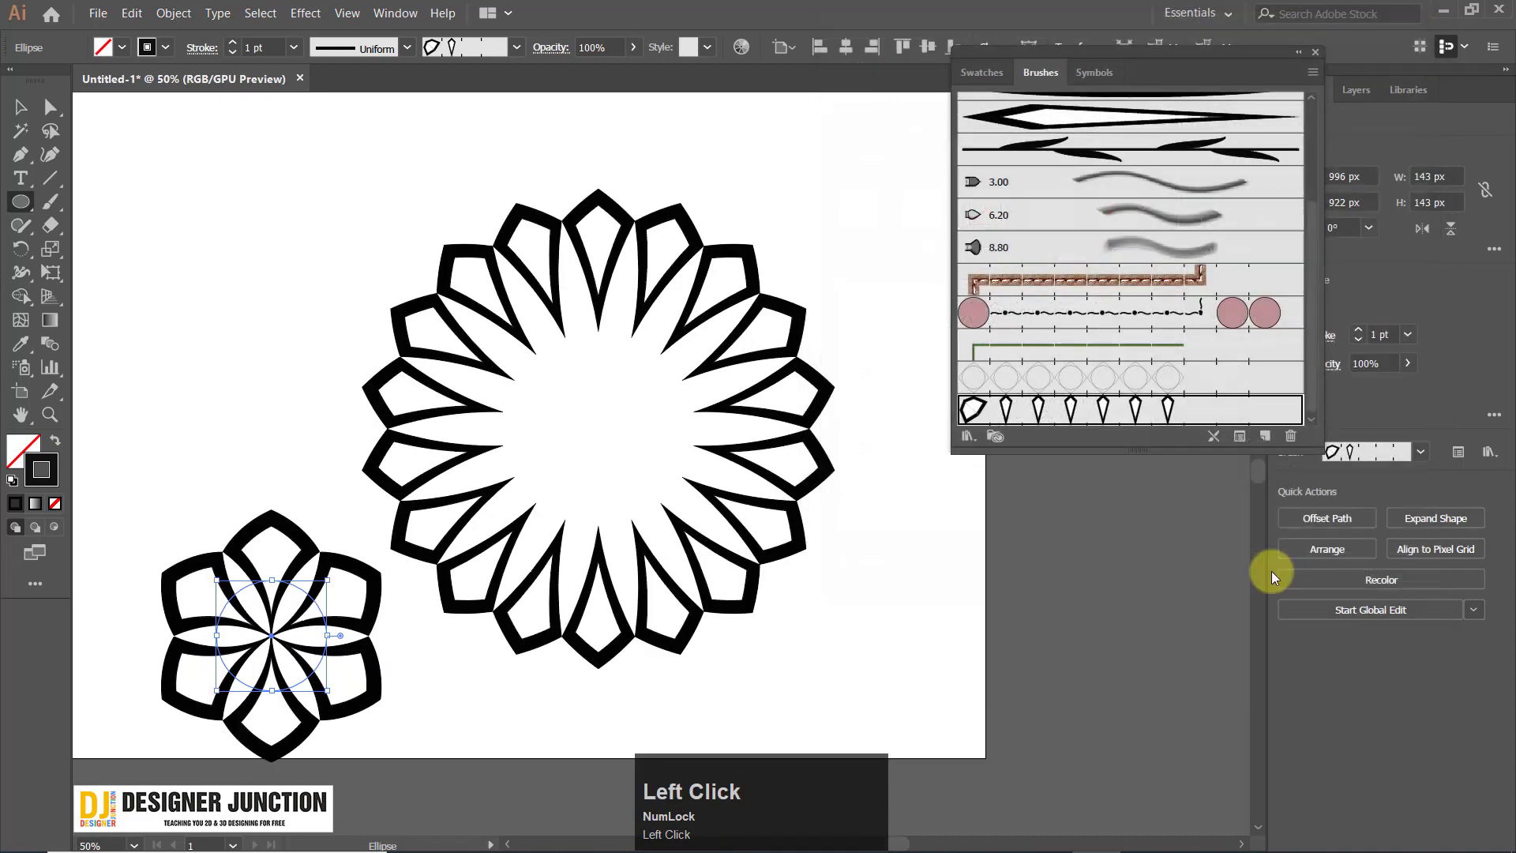
Move the small flower inside the large one and centre both horizontally and vertically on the artboard.
left_click(17, 109)
left_click_drag(311, 545, 561, 461)
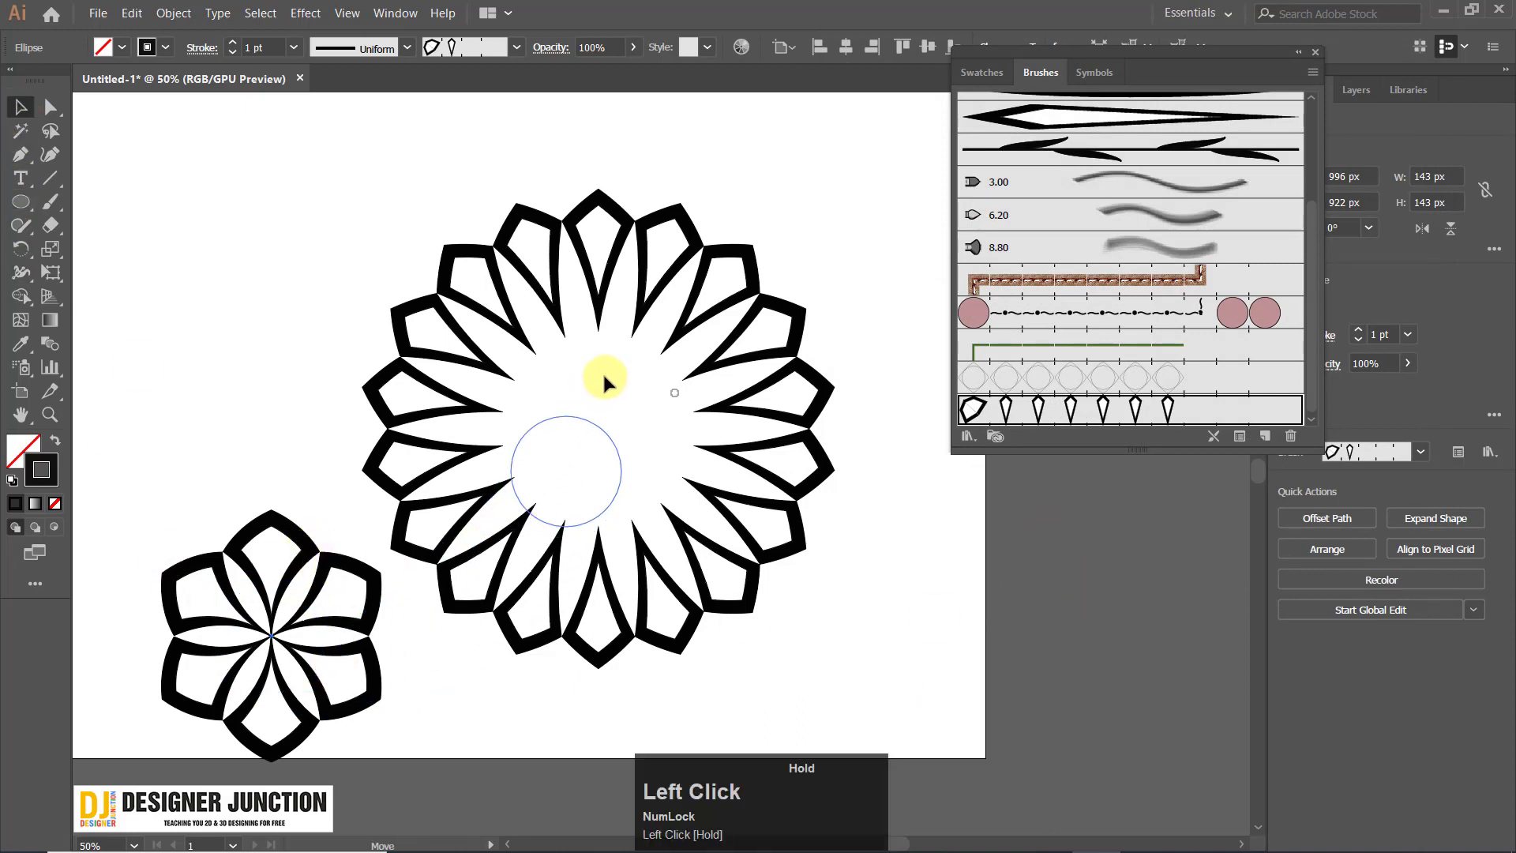
left_click_drag(604, 375, 605, 376)
left_click(748, 325, "shift")
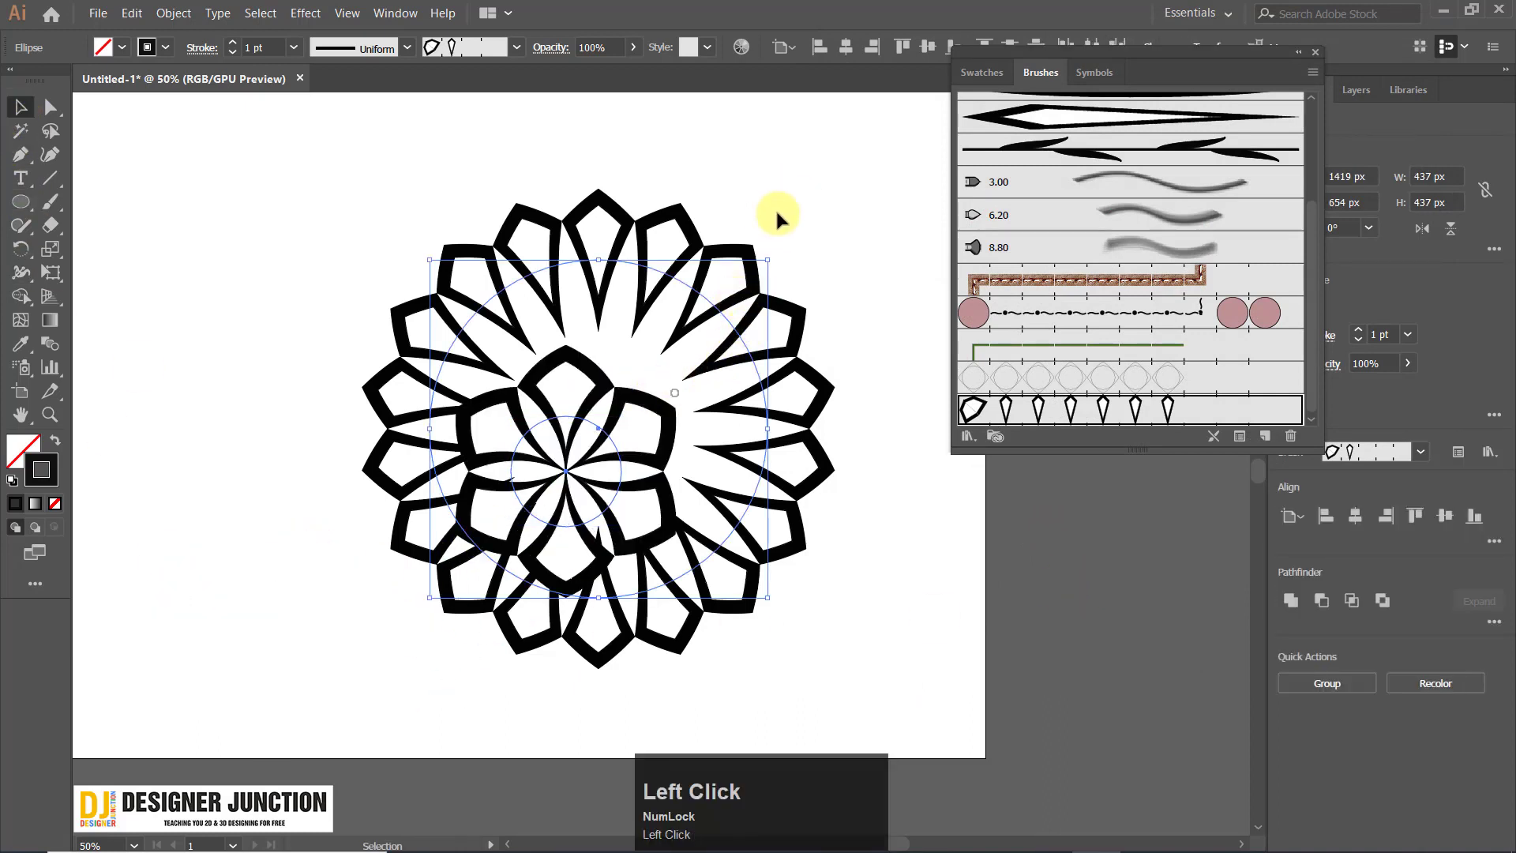
left_click(843, 48)
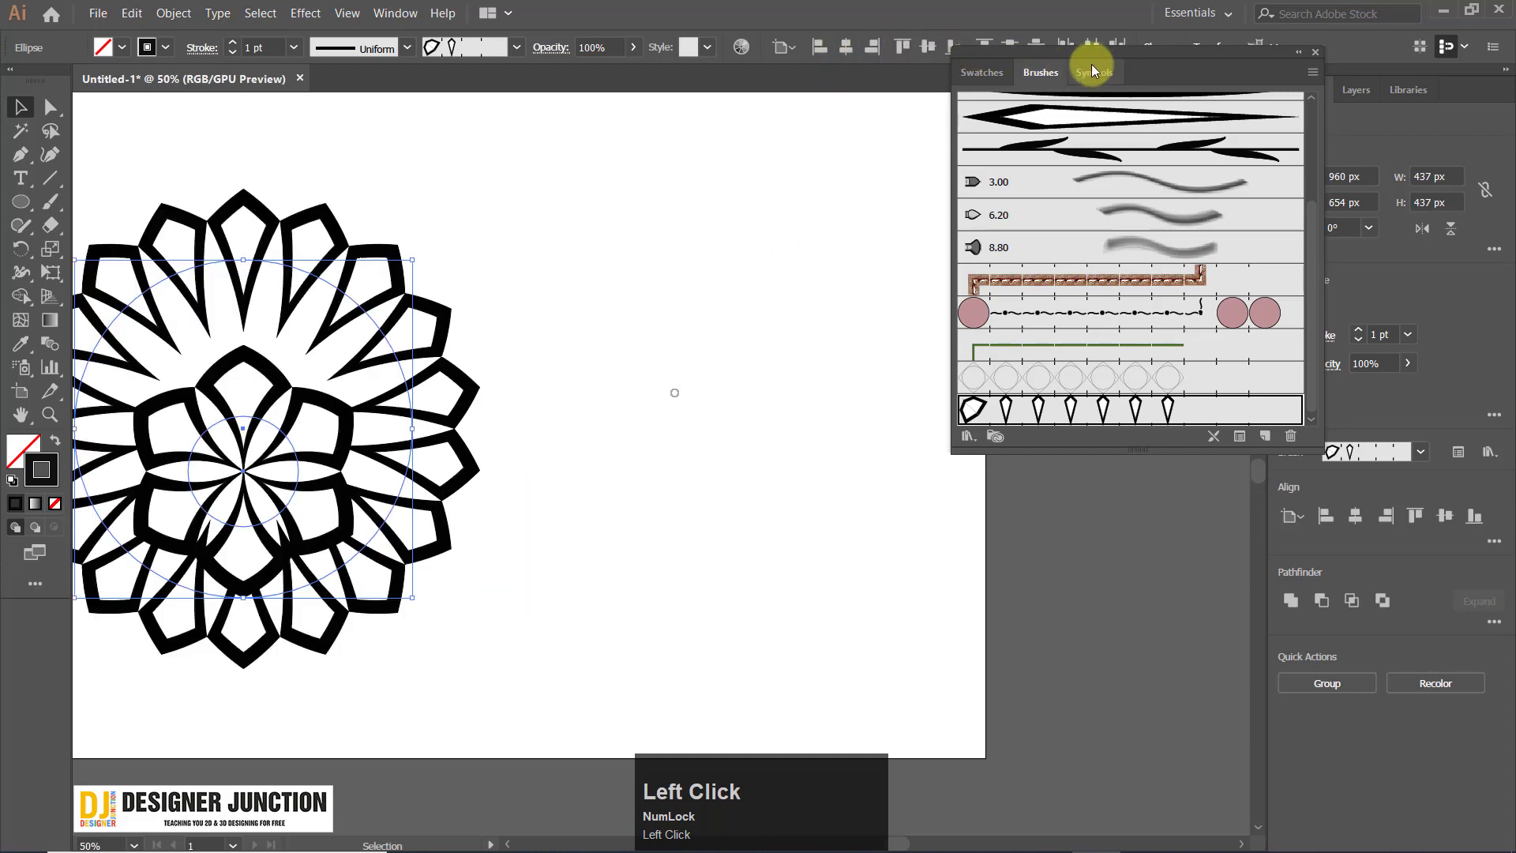
left_click_drag(1091, 64, 1087, 101)
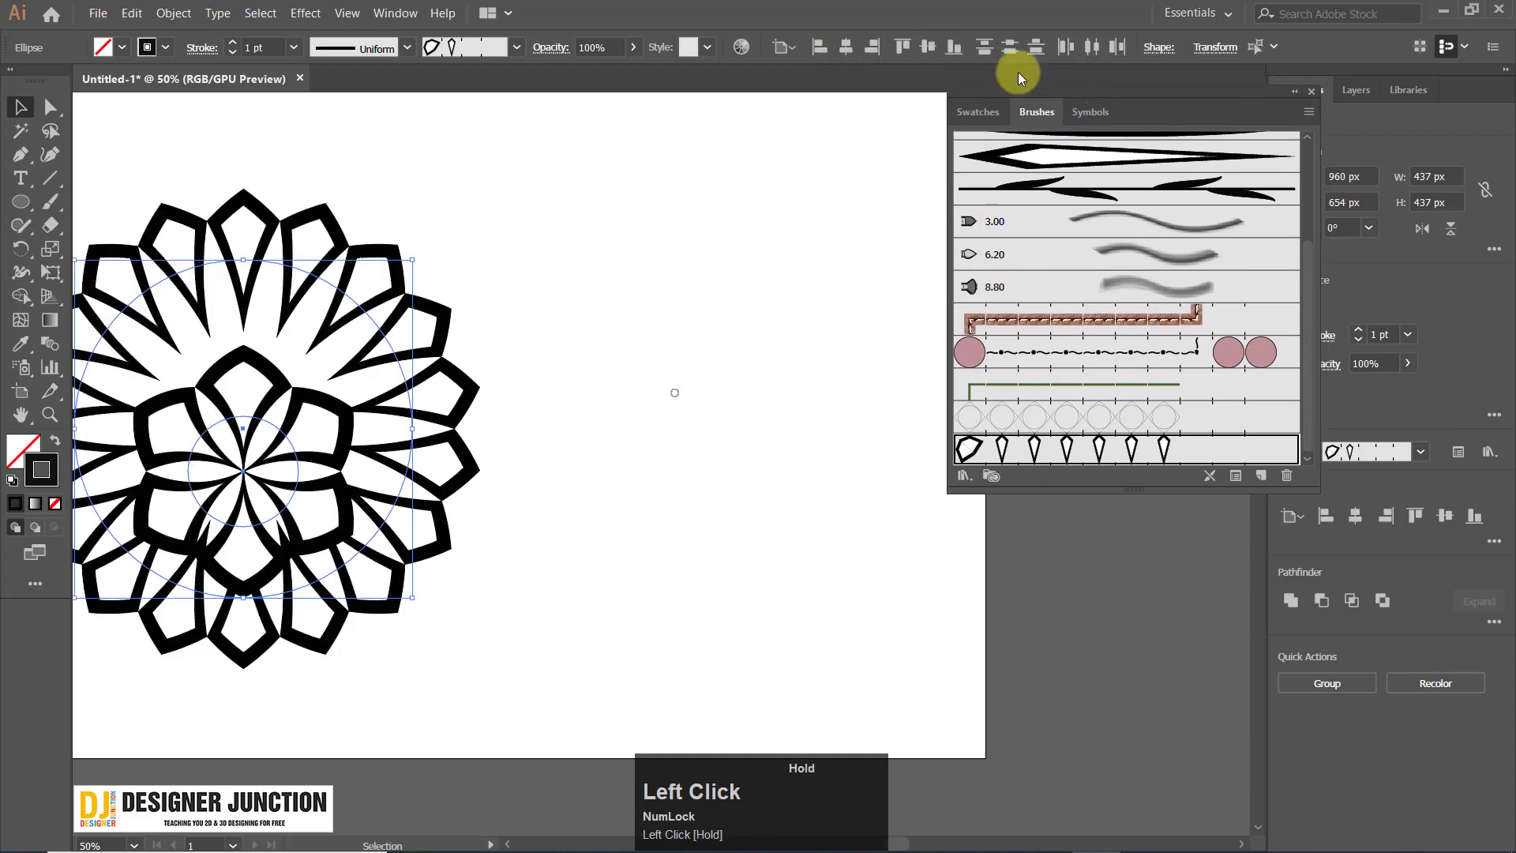
left_click(929, 51)
scroll(628, 372, "down", 3)
left_click(626, 374)
Set the stroke weight of the small inner flower to 0.75 pt.
scroll(525, 363, "up", 4)
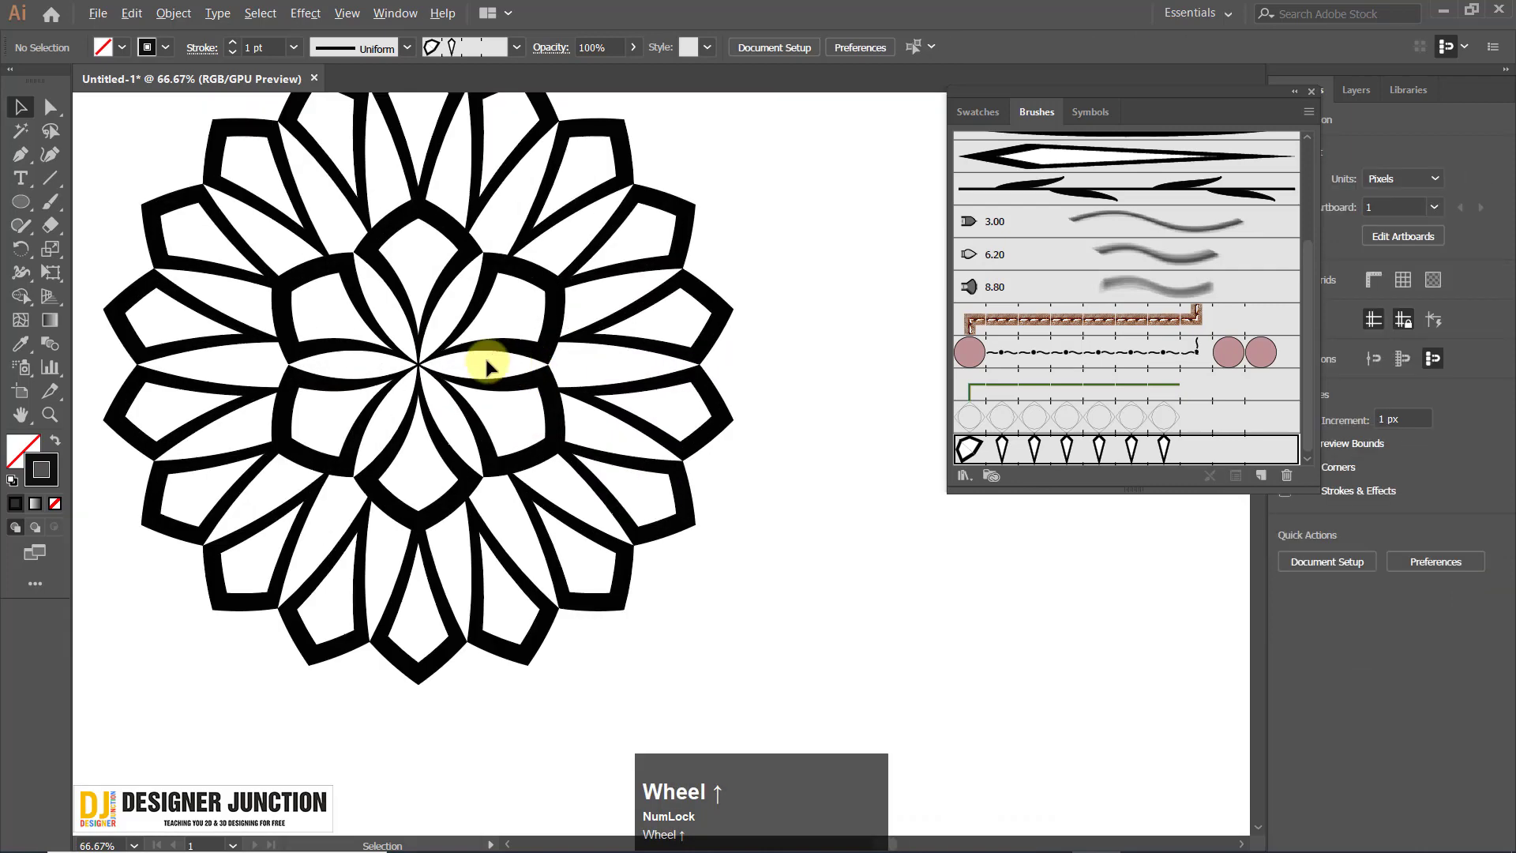
left_click_drag(459, 341, 517, 390)
left_click(489, 431)
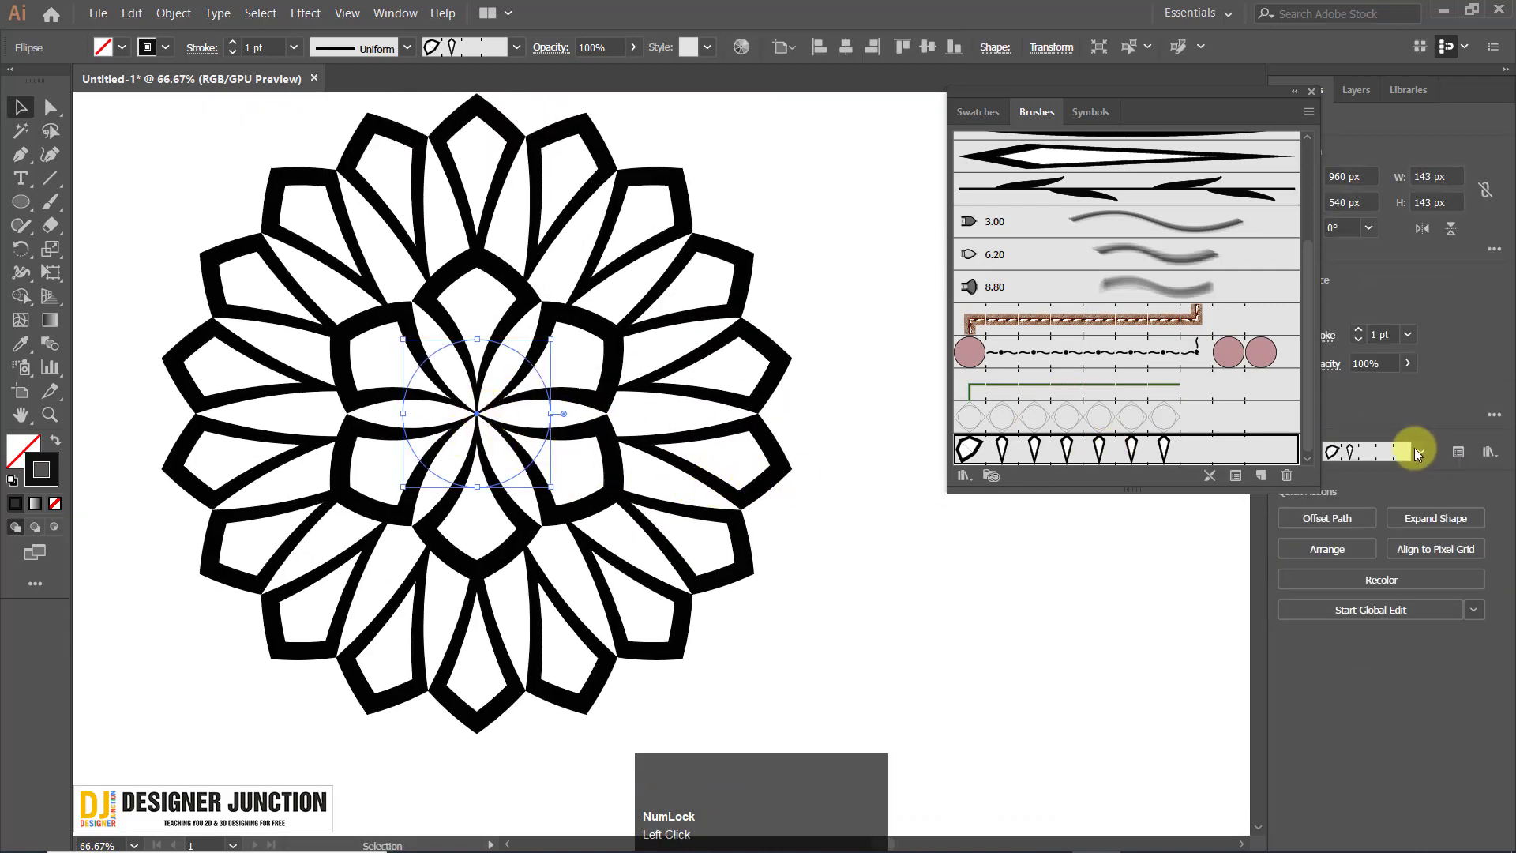
left_click(1407, 334)
left_click(1428, 487)
left_click(1407, 335)
left_click(1426, 399)
Preview Flip Across on the PB brush, turn it off again, and set the brush's fixed scale to 89%.
double_click(1099, 448)
left_click(1187, 248)
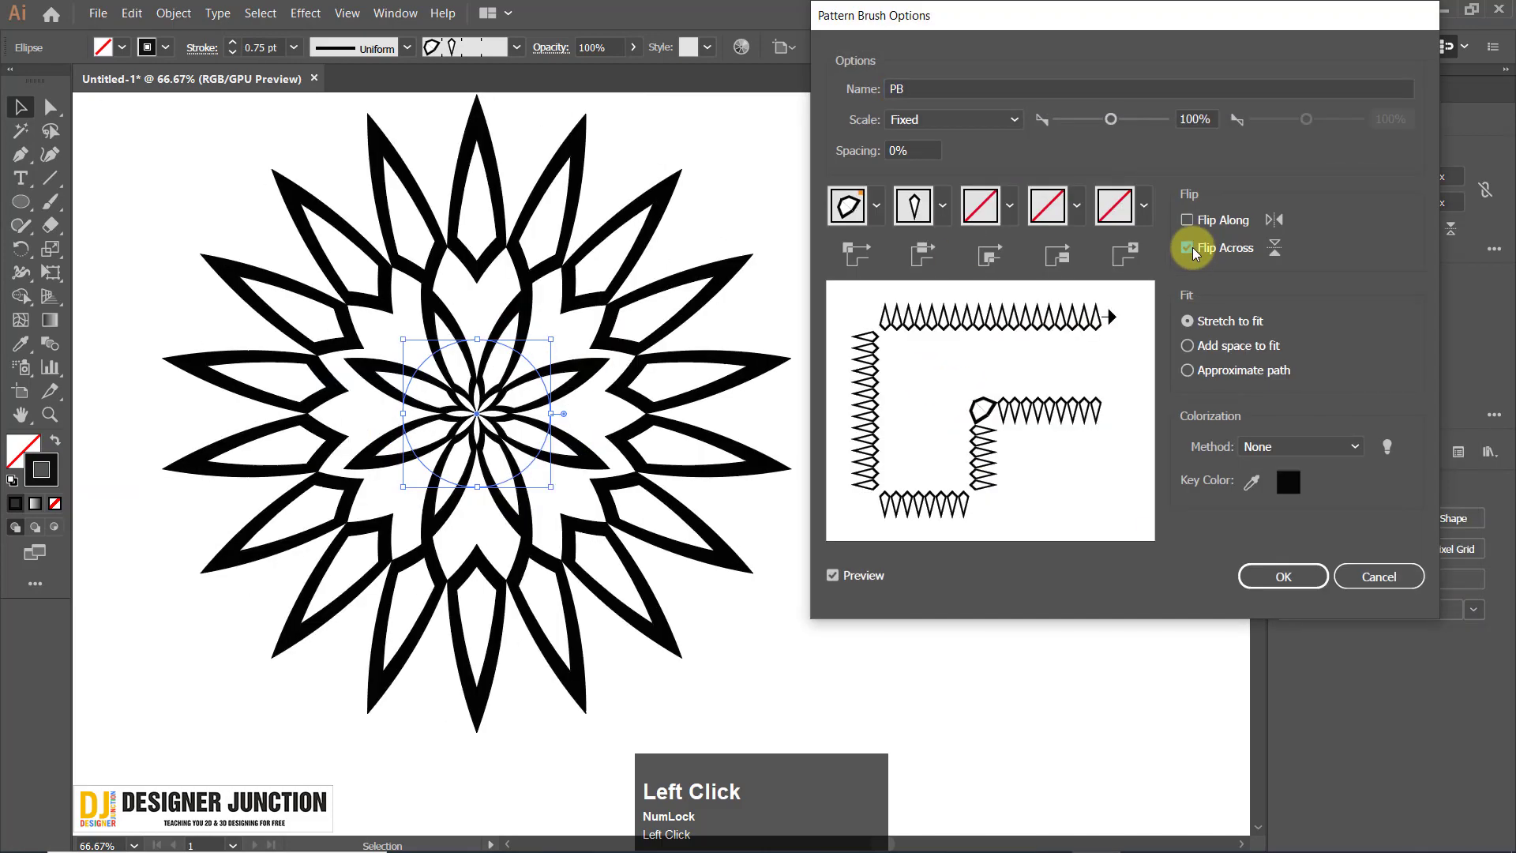
left_click(1189, 248)
left_click(1144, 207)
left_click(1144, 206)
left_click(1014, 120)
left_click(1106, 152)
mouse_move(1111, 120)
left_mouse_down()
mouse_move(1077, 131)
mouse_move(1130, 129)
mouse_move(1079, 120)
mouse_move(1105, 126)
left_mouse_up()
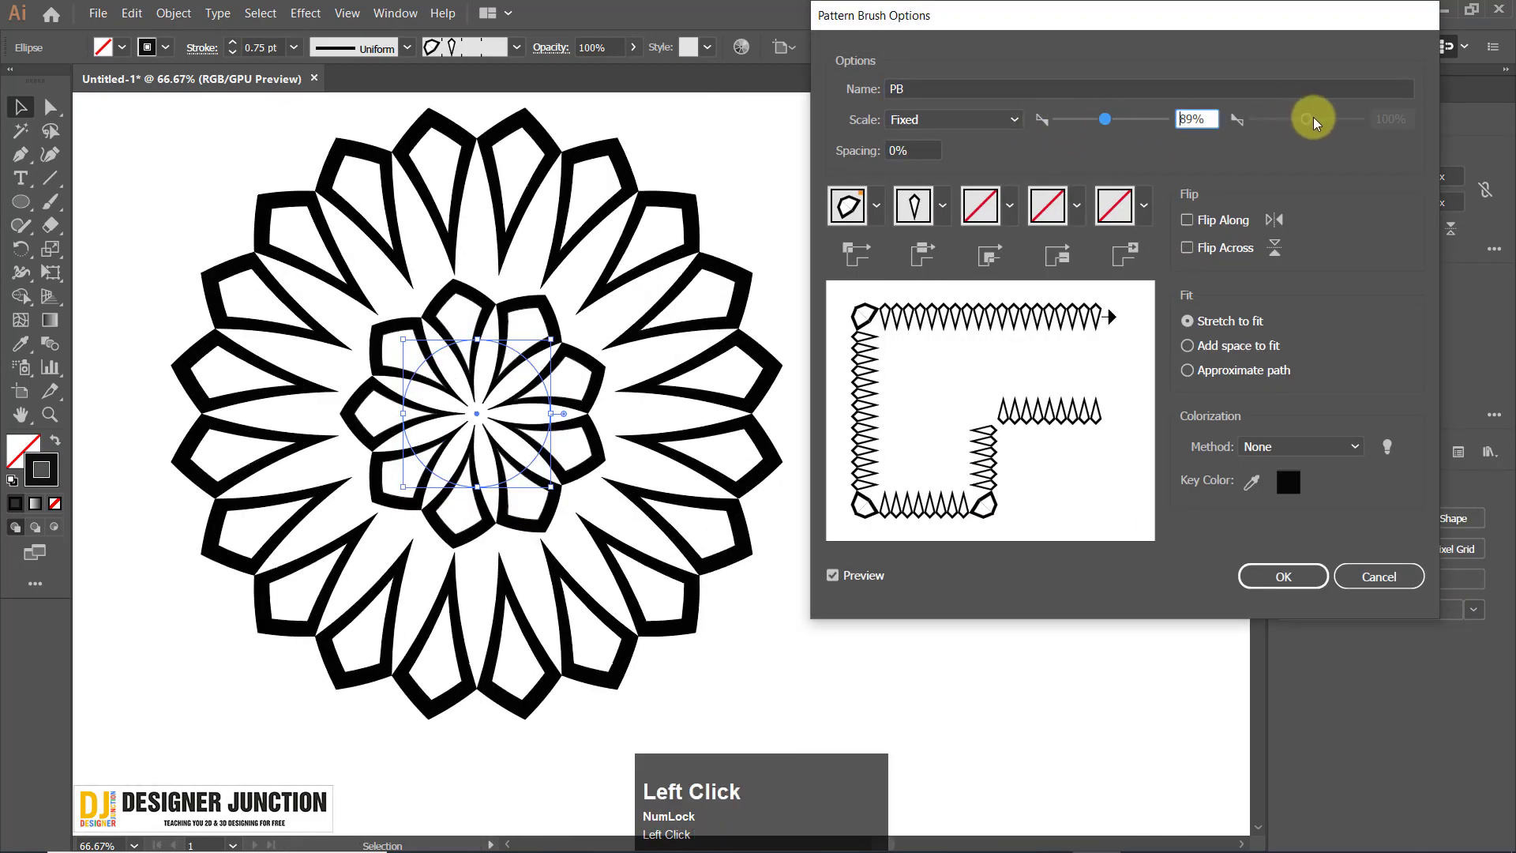
left_click(973, 116)
left_click(1200, 189)
Try PB brush spacings of 50% and 100%, reset the spacing to 0%, and apply the brush changes to the flowers.
left_click_drag(937, 151, 677, 160)
type("50")
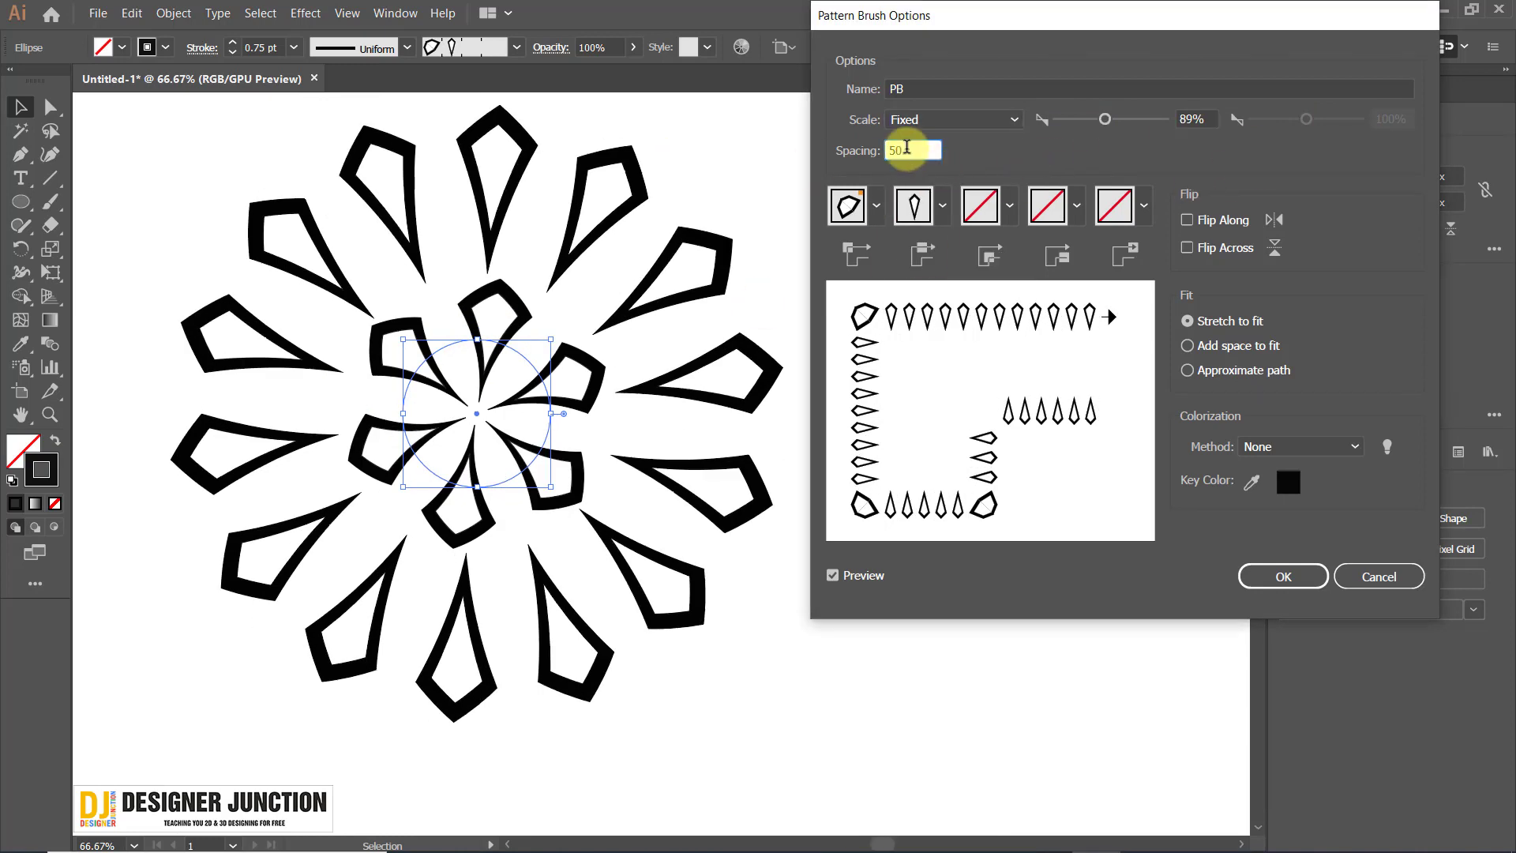
left_click_drag(906, 148, 709, 179)
type("100")
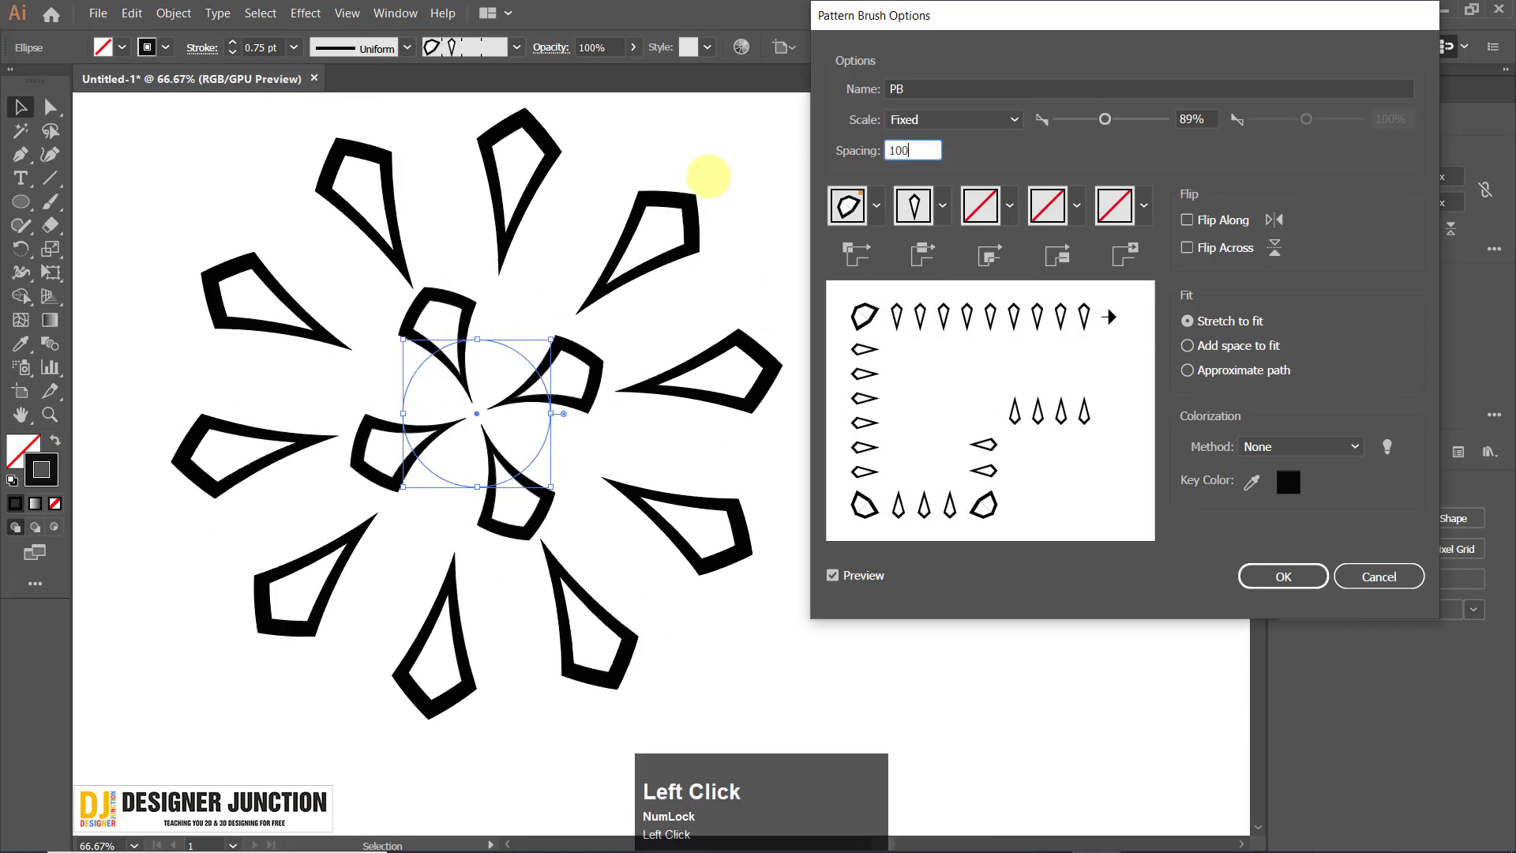
left_click_drag(922, 149, 727, 221)
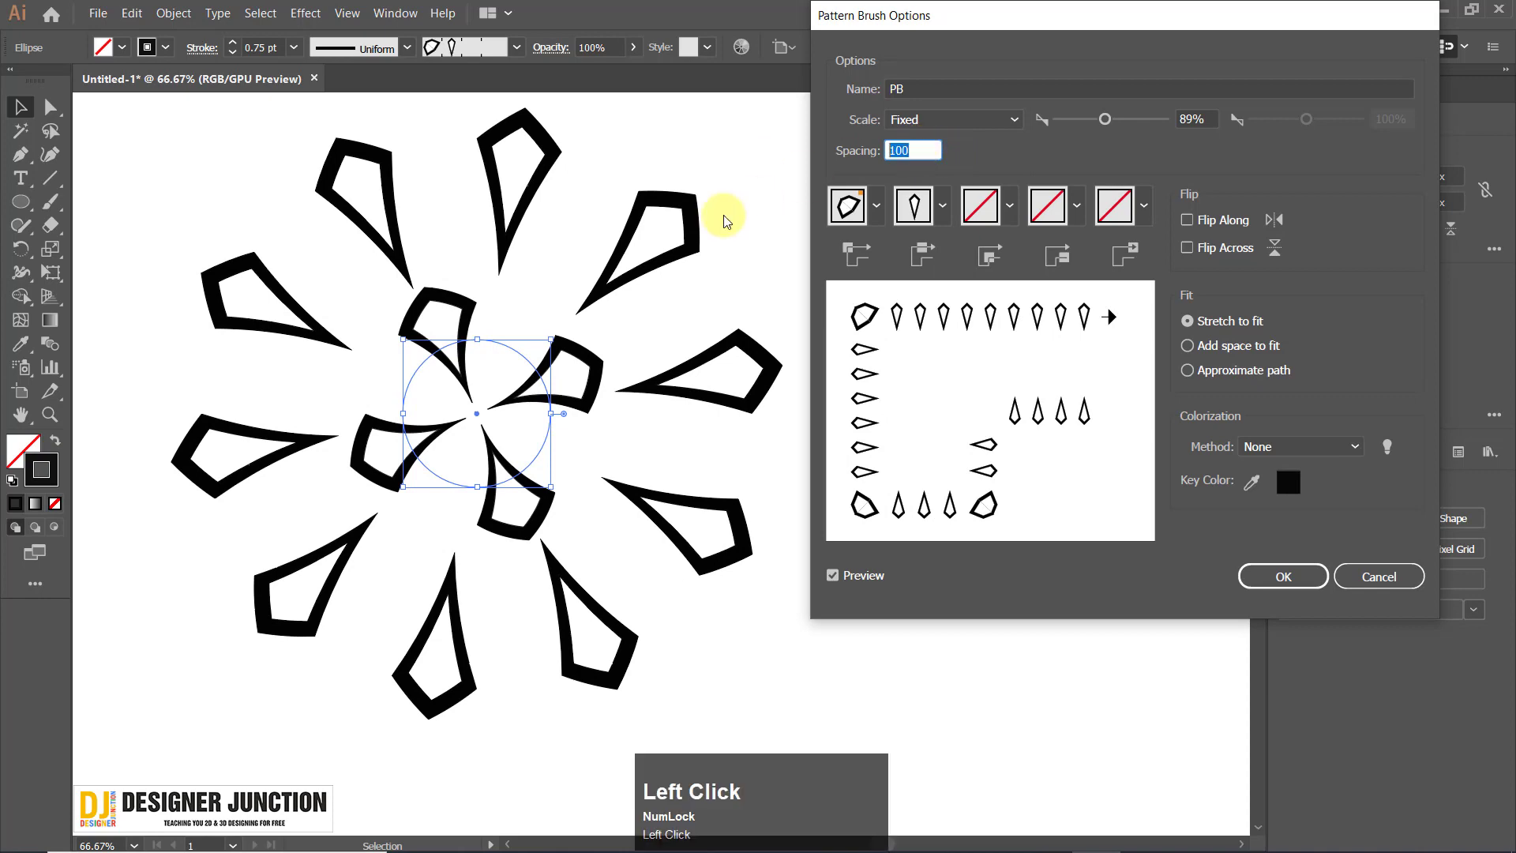
key("Return")
left_click(740, 454)
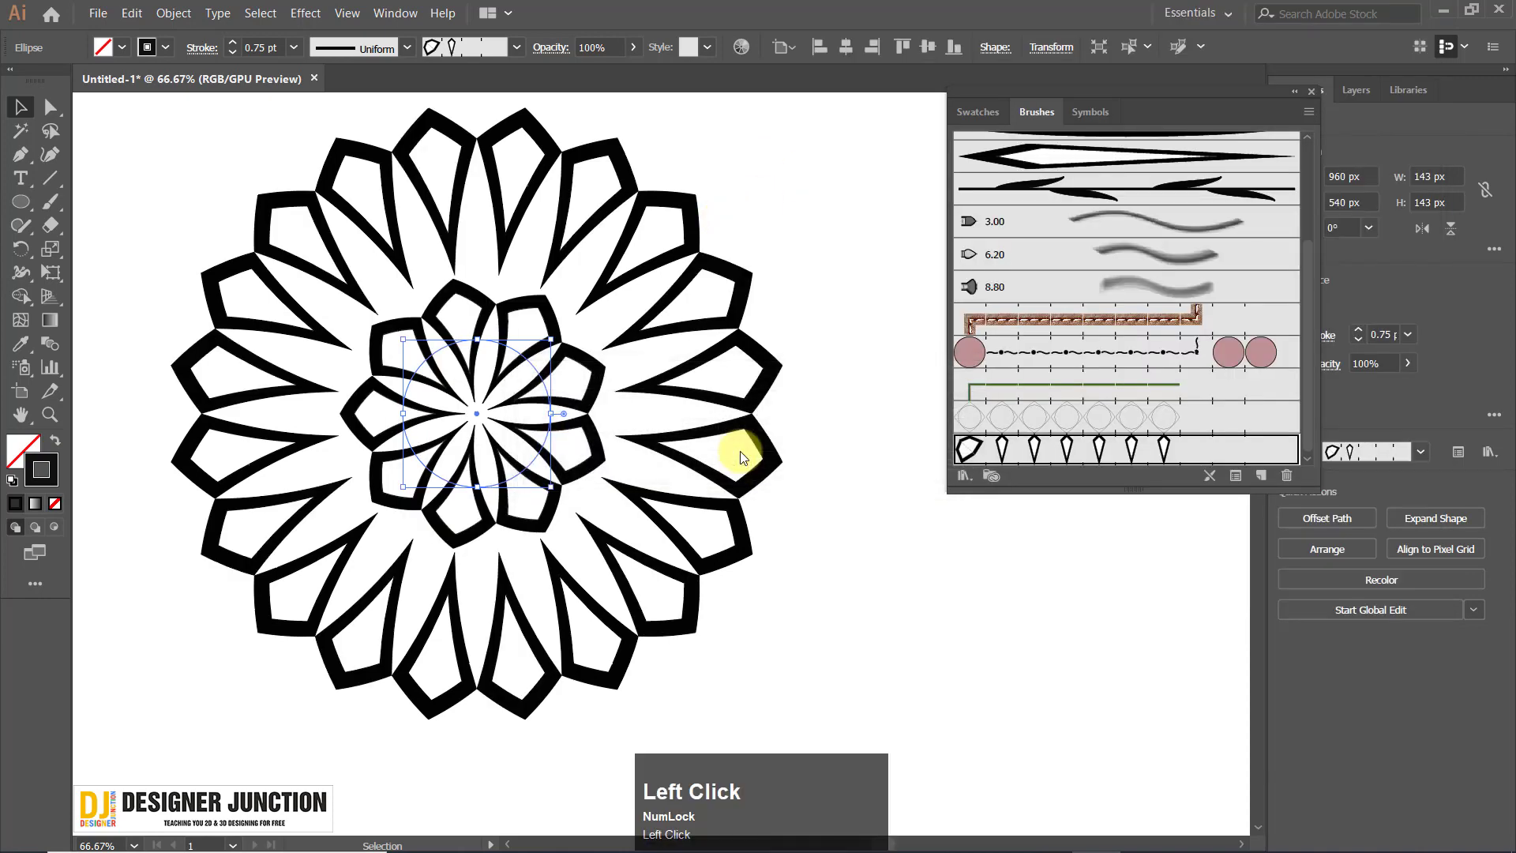
left_click(687, 525)
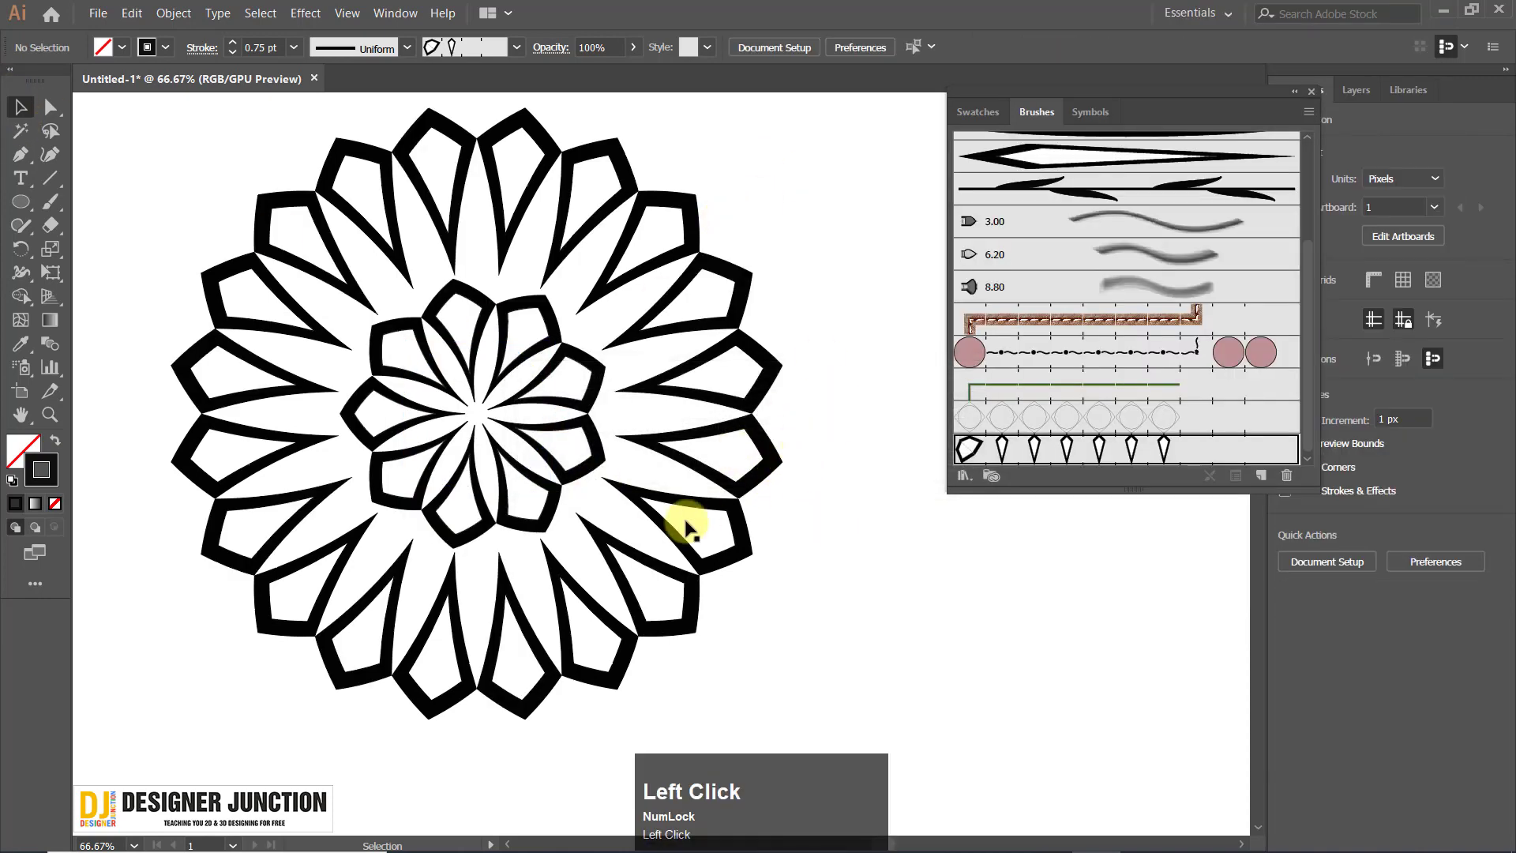
Paint a short, wavy vertical stem in the middle of the artboard with the leafy vine pattern brush, redoing the first stroke.
scroll(679, 486, "down", 4)
left_click_drag(544, 641, 735, 374)
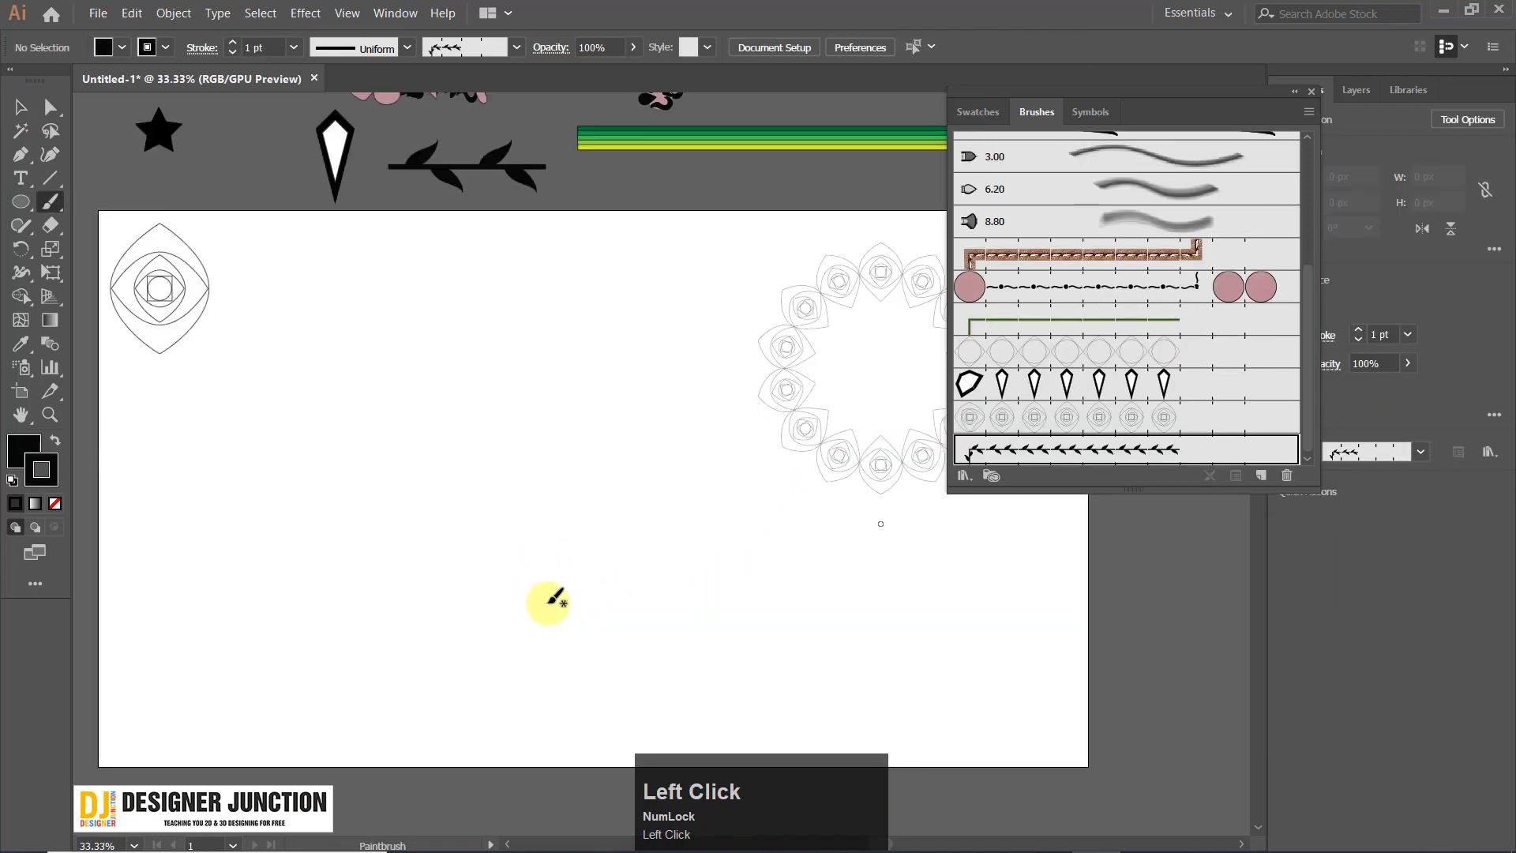
left_click_drag(496, 539, 520, 448)
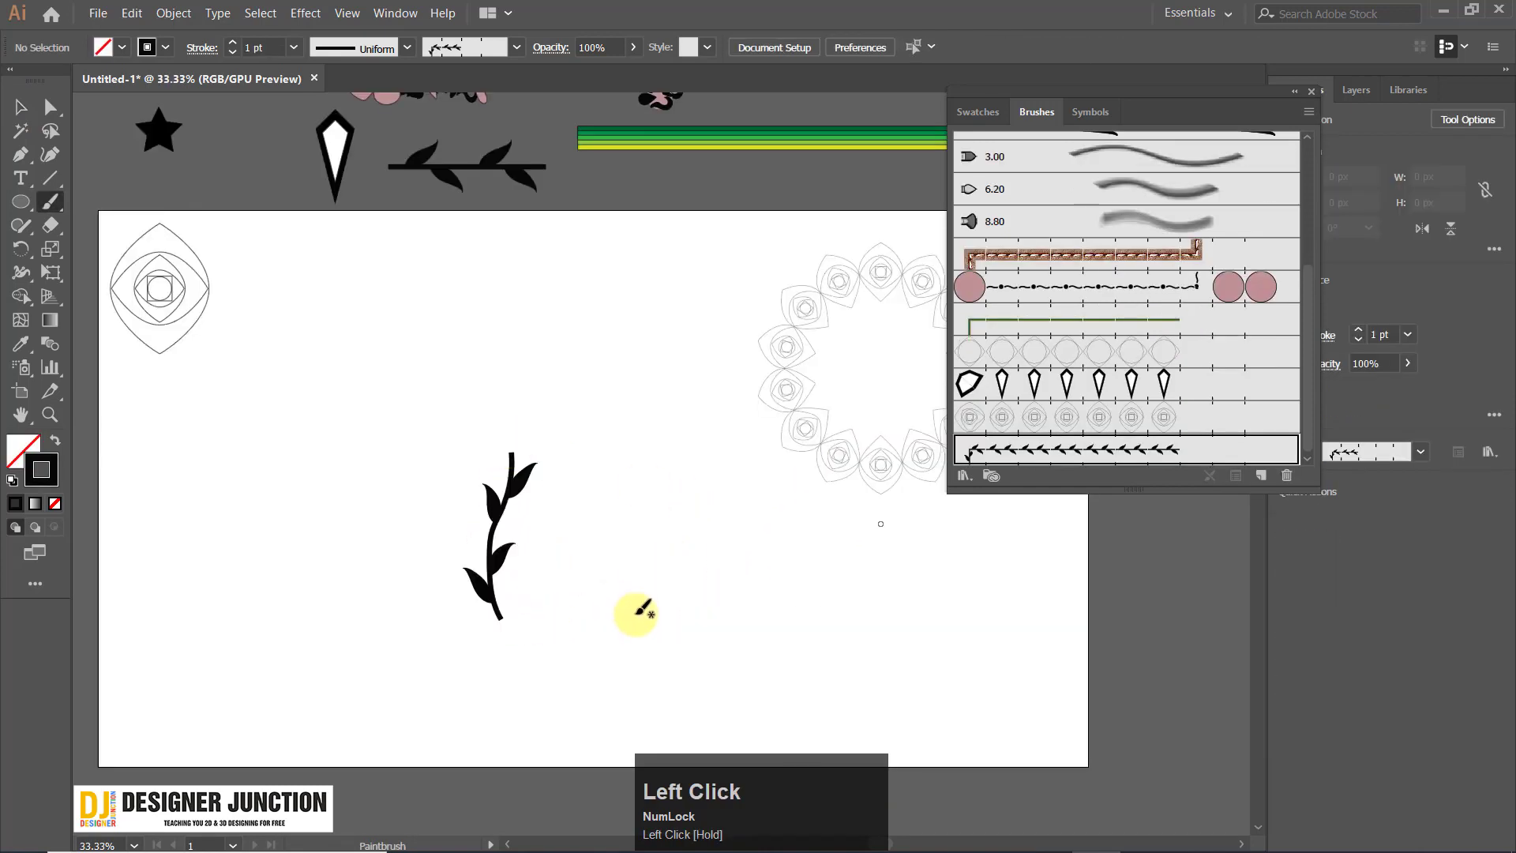
key("ctrl+z")
left_click_drag(544, 615, 531, 447)
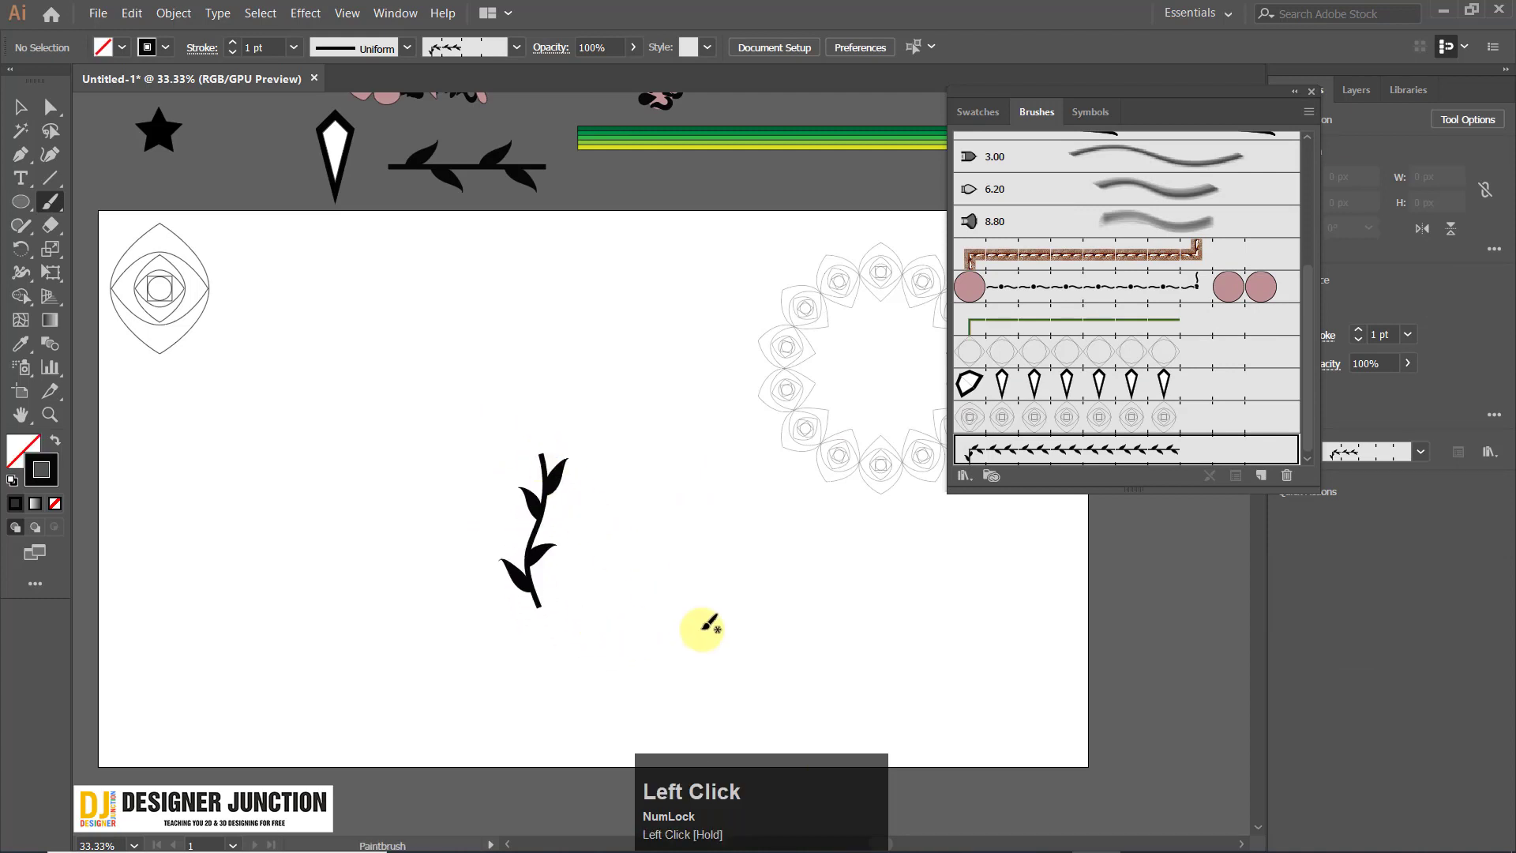
Draw a circle about 32 px wide above and to the right of the leafy stem's tip.
scroll(569, 498, "up", 3)
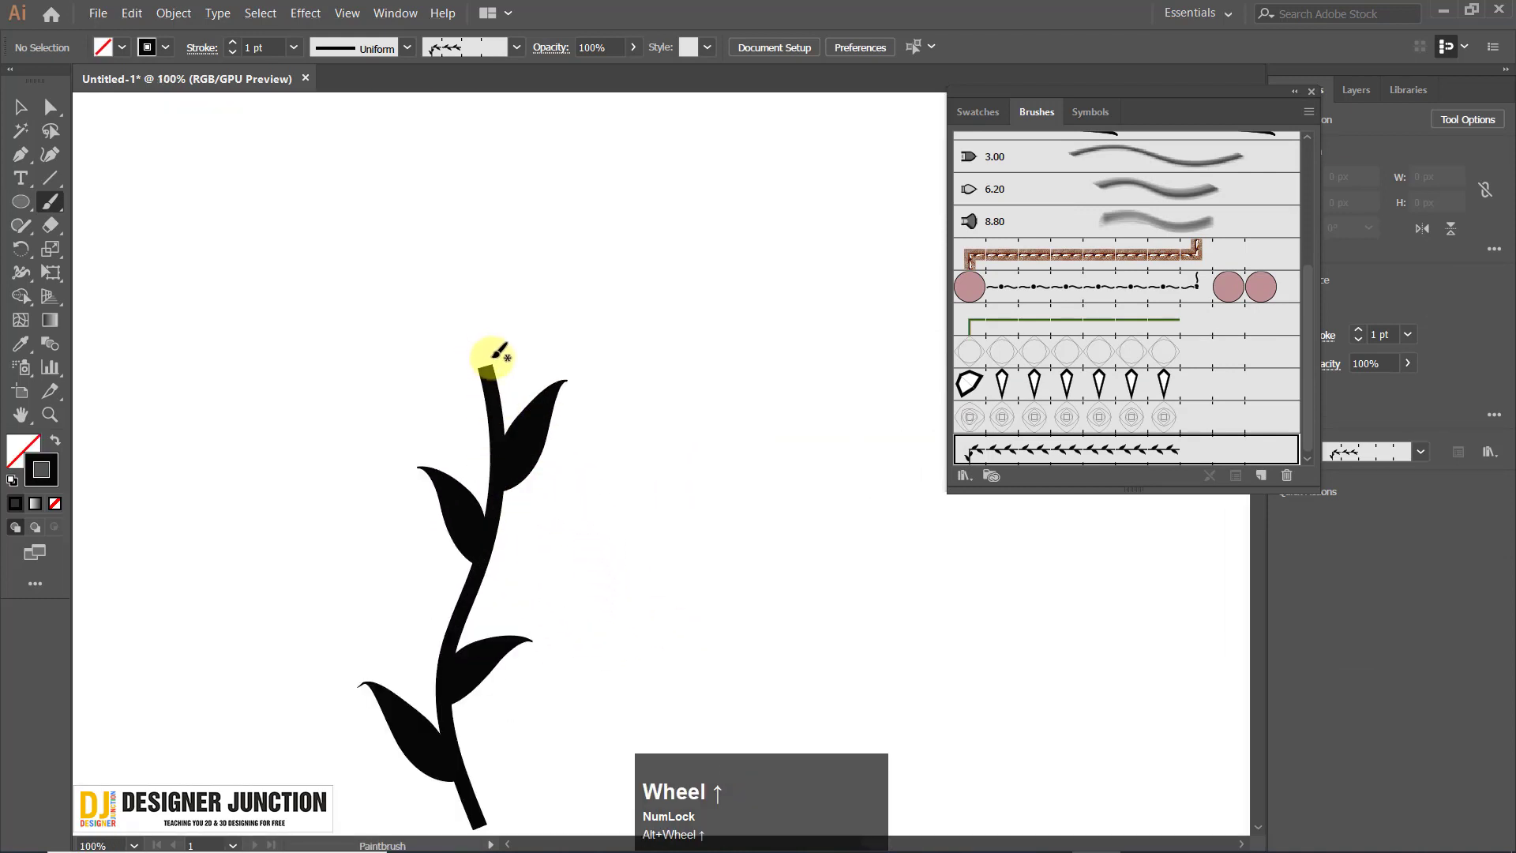
left_click(21, 107)
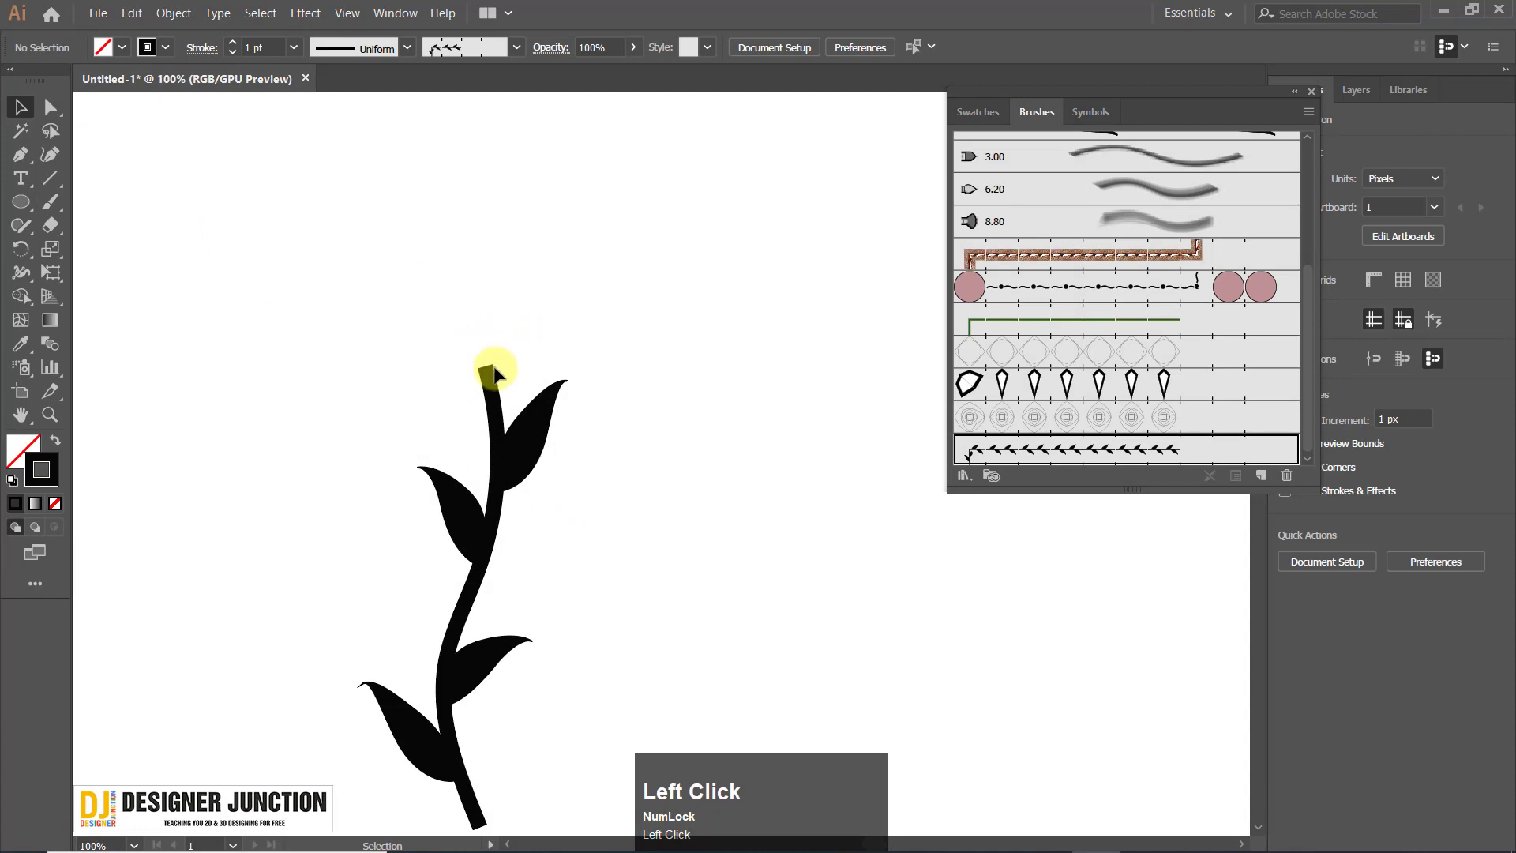
left_click(20, 203)
left_click_drag(625, 229, 673, 278)
left_click(21, 109)
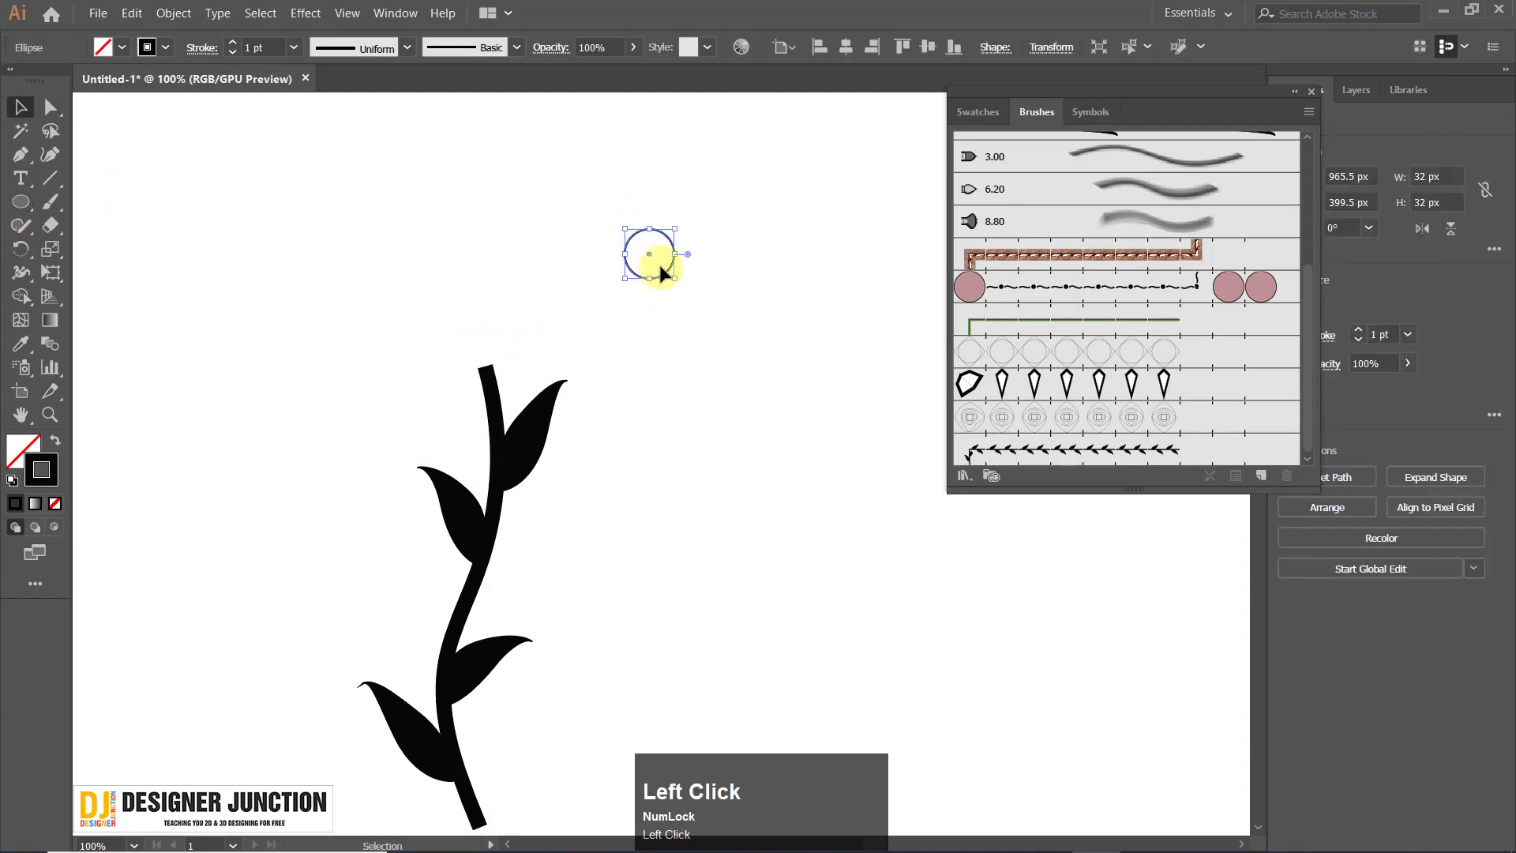
Fill the 32 px circle with the near-black colour 070707.
scroll(670, 221, "up", 1)
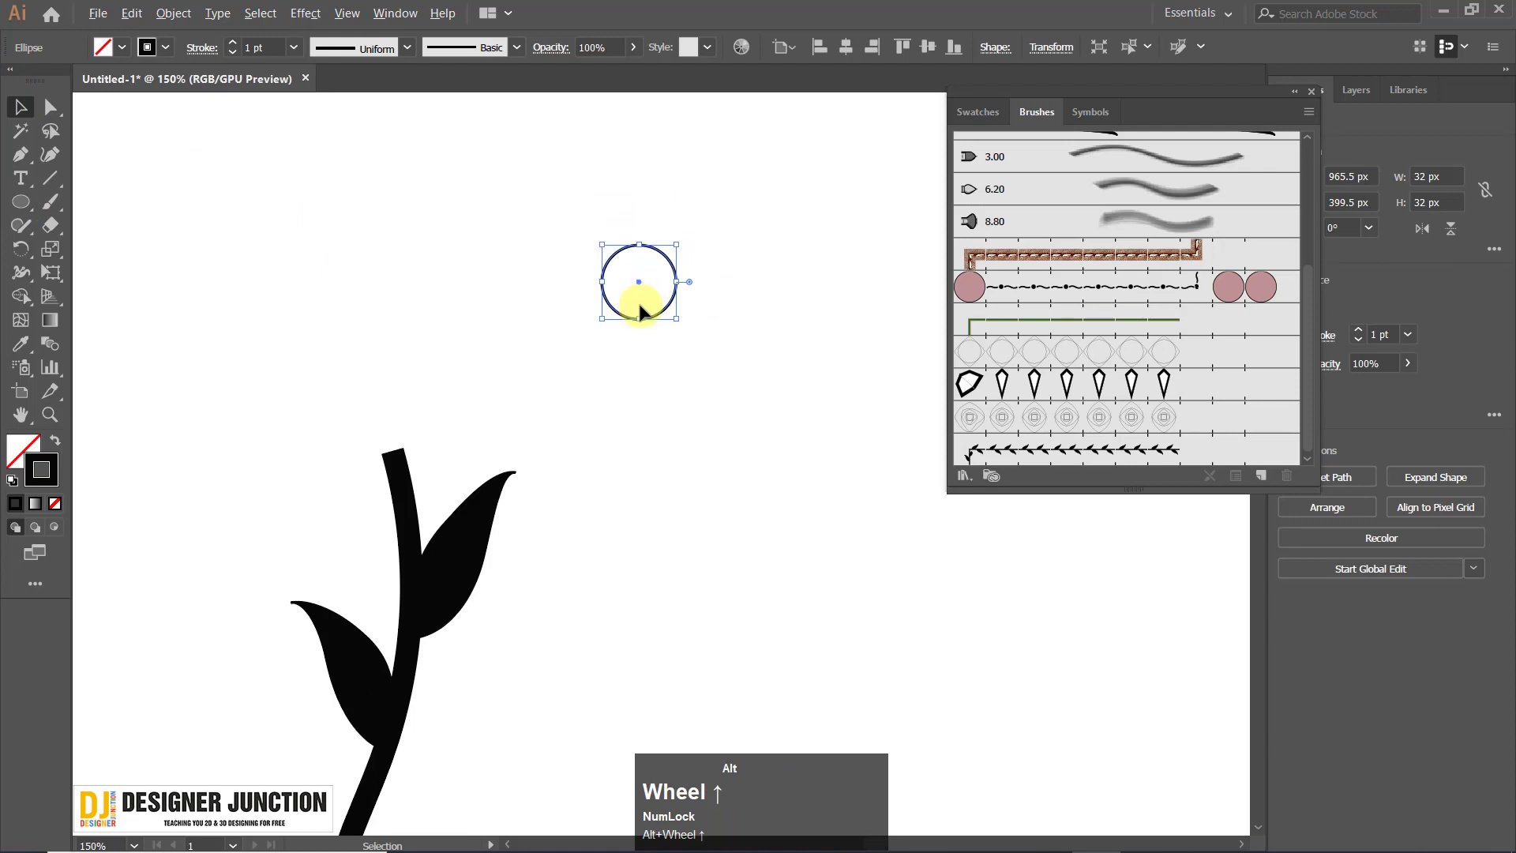
double_click(31, 445)
left_click_drag(604, 337, 575, 387)
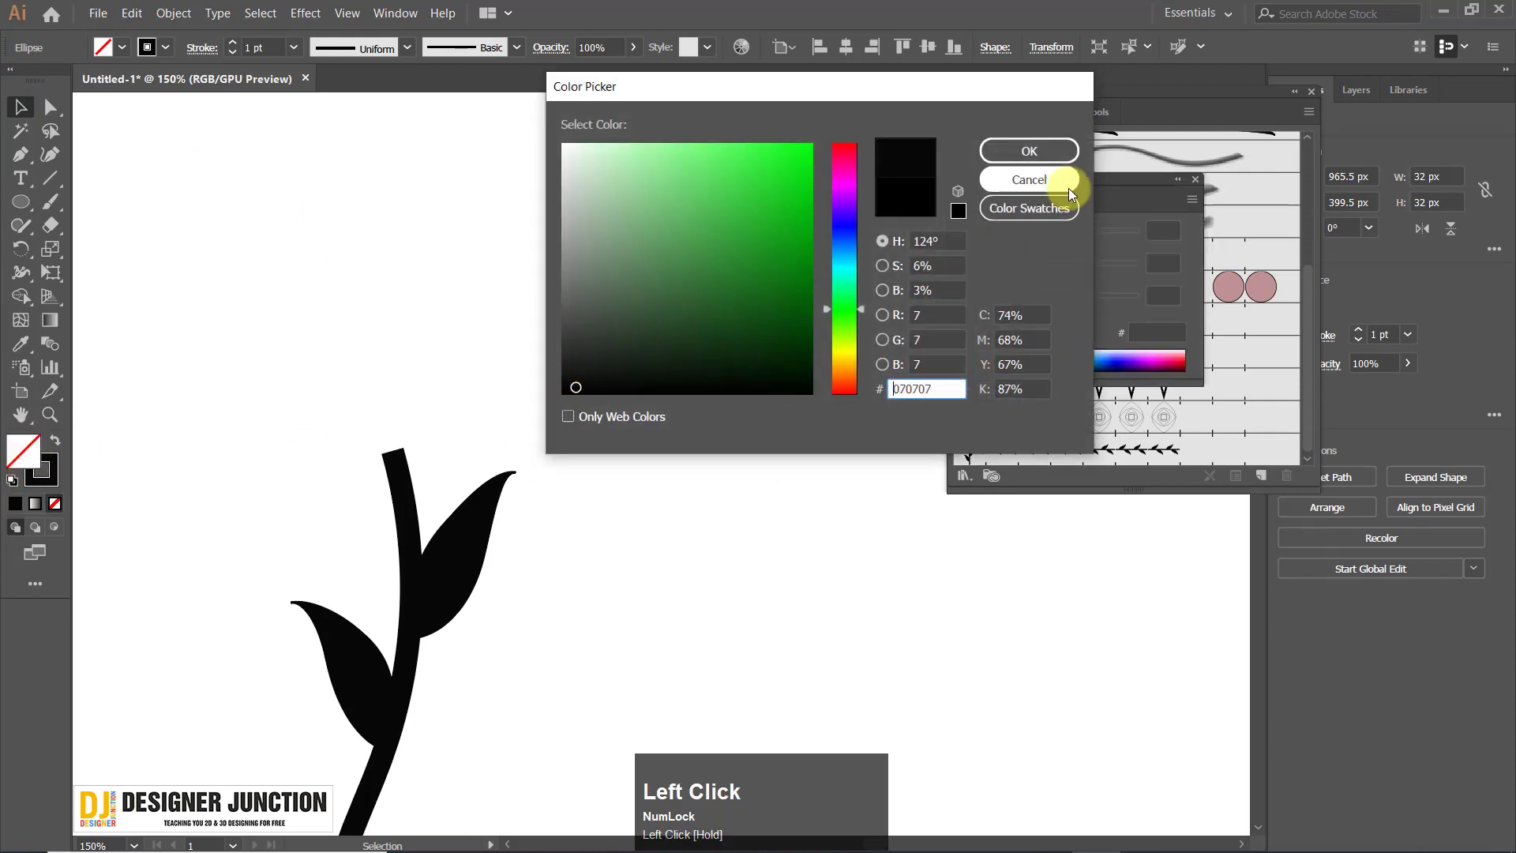
left_click(1052, 150)
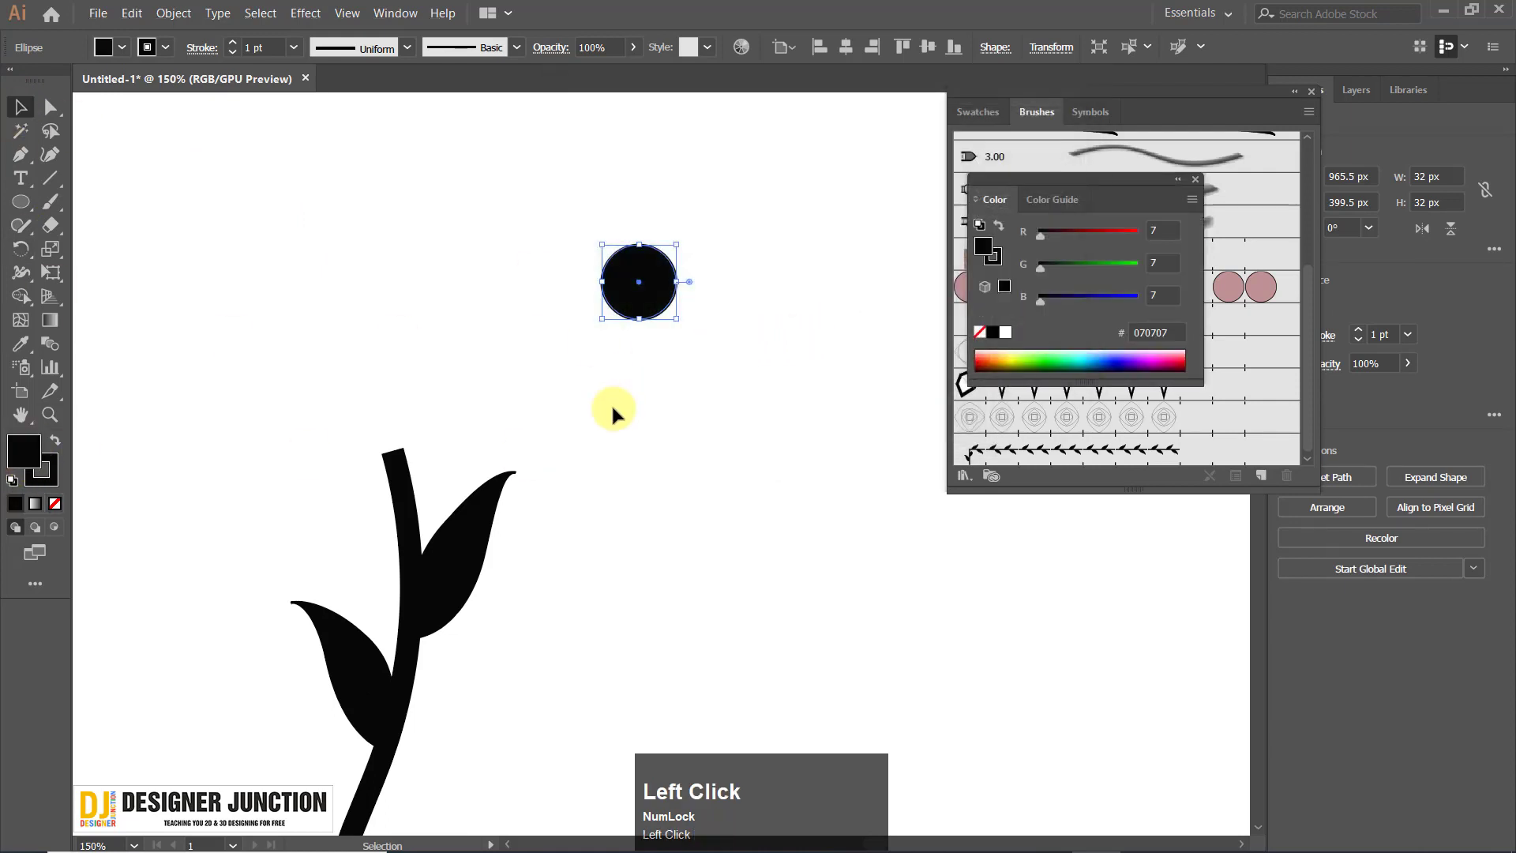
Duplicate the black circle above the original and stretch the copy into a pointed petal about 32 px wide and 61 px high.
left_click_drag(649, 266, 674, 207)
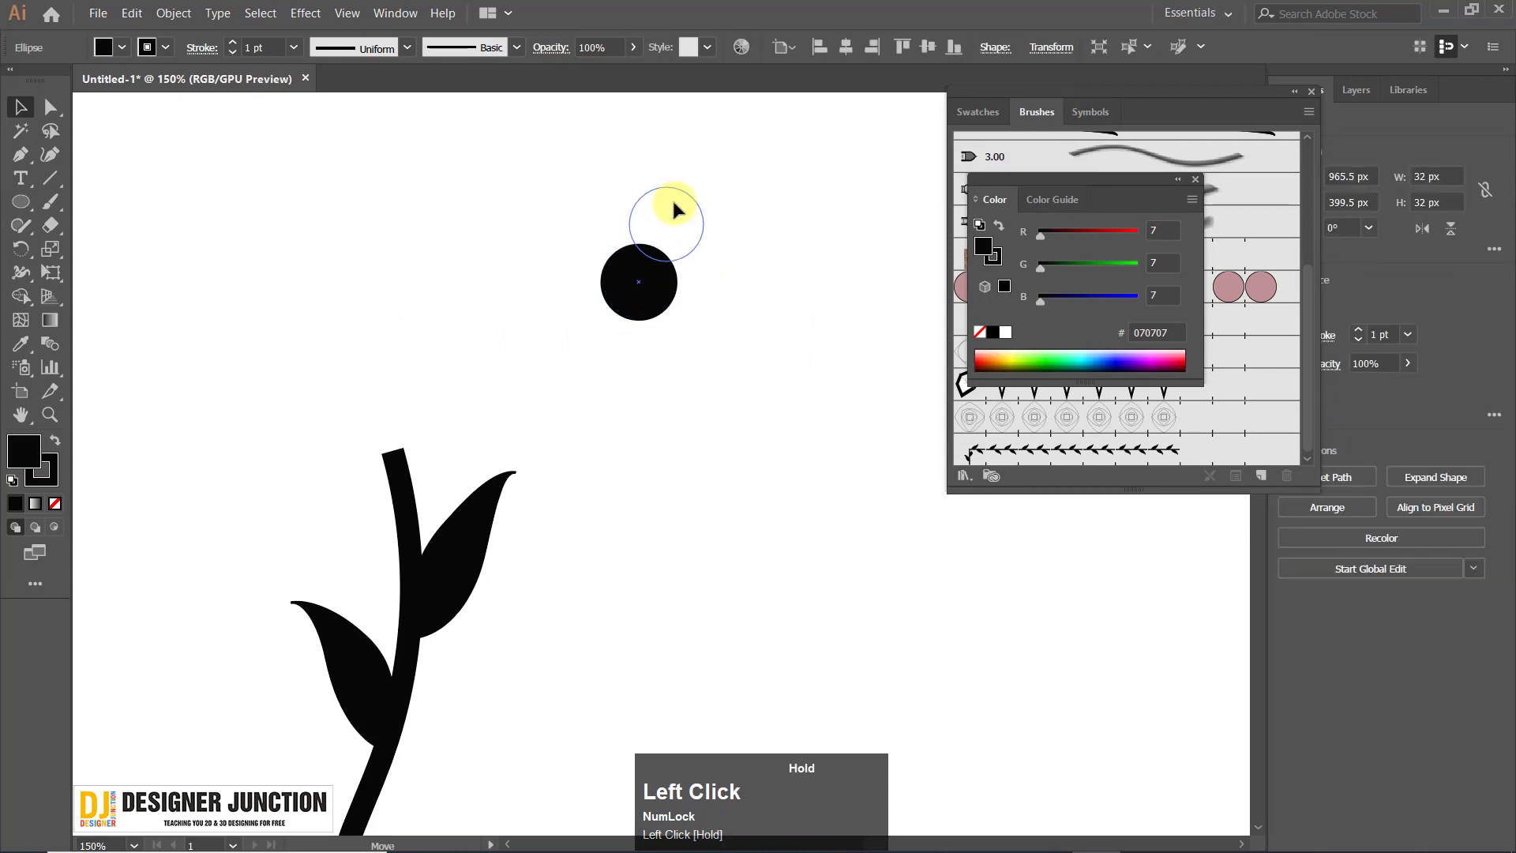
key("ctrl+z")
left_click_drag(654, 269, 668, 223)
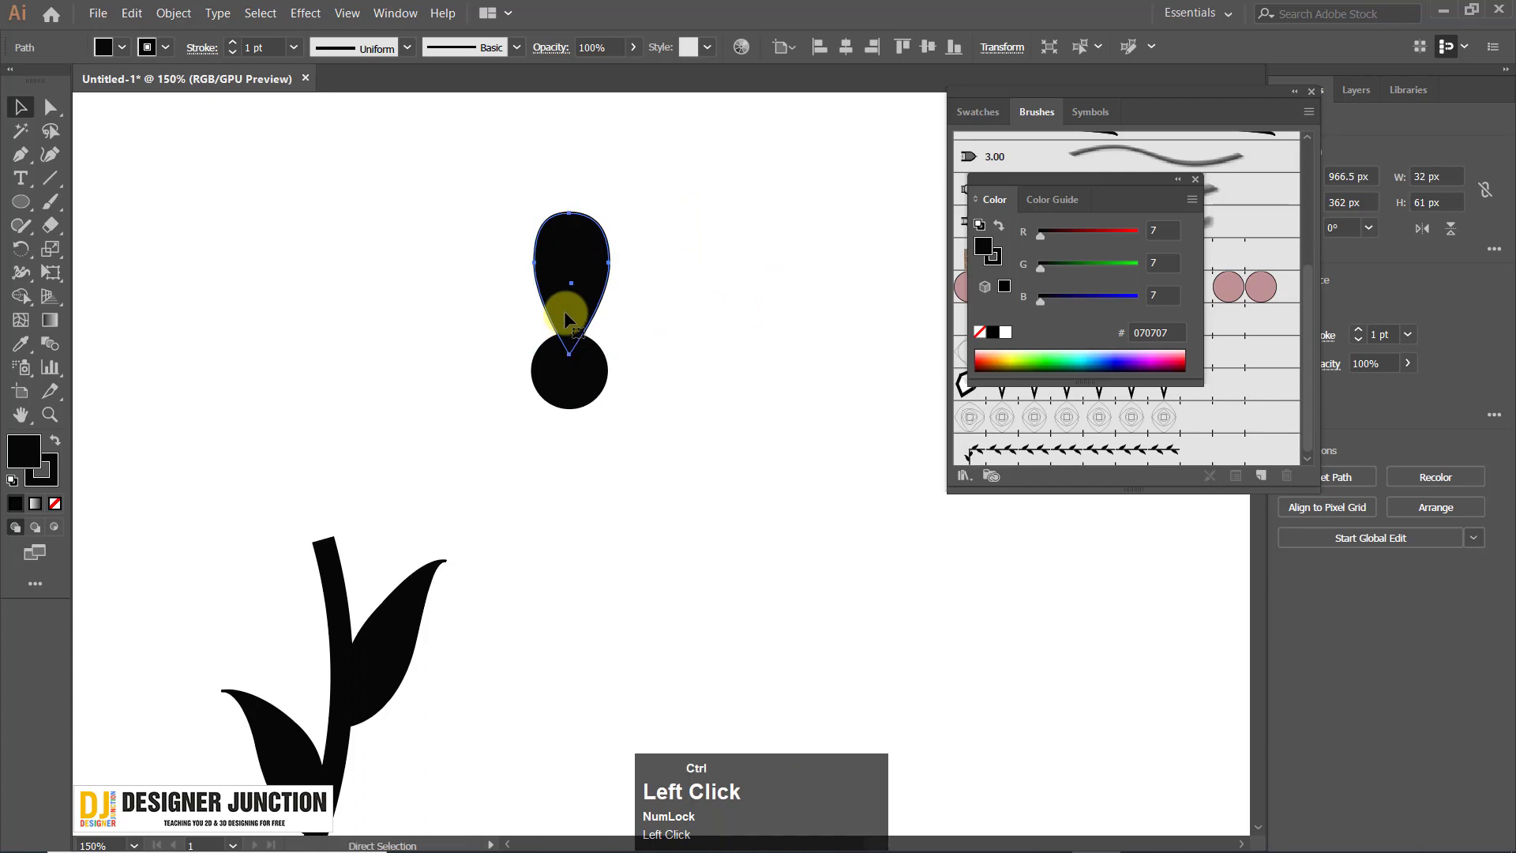
Duplicate the petal in place and rotate the copies outward to both sides, forming a three-petal fan.
key("ctrl+c")
key("ctrl+f")
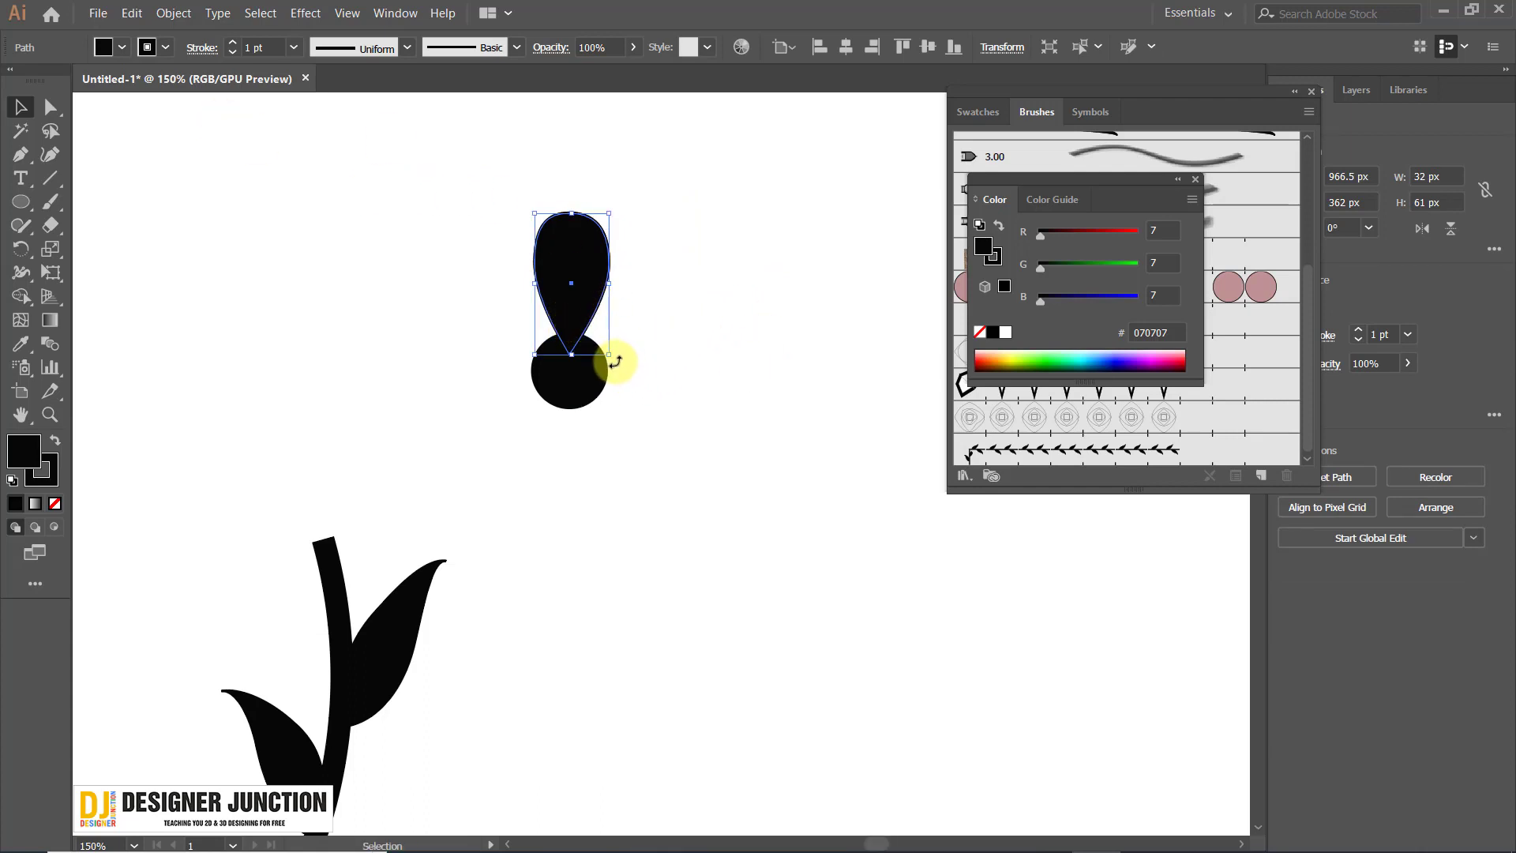
left_click_drag(615, 361, 652, 315)
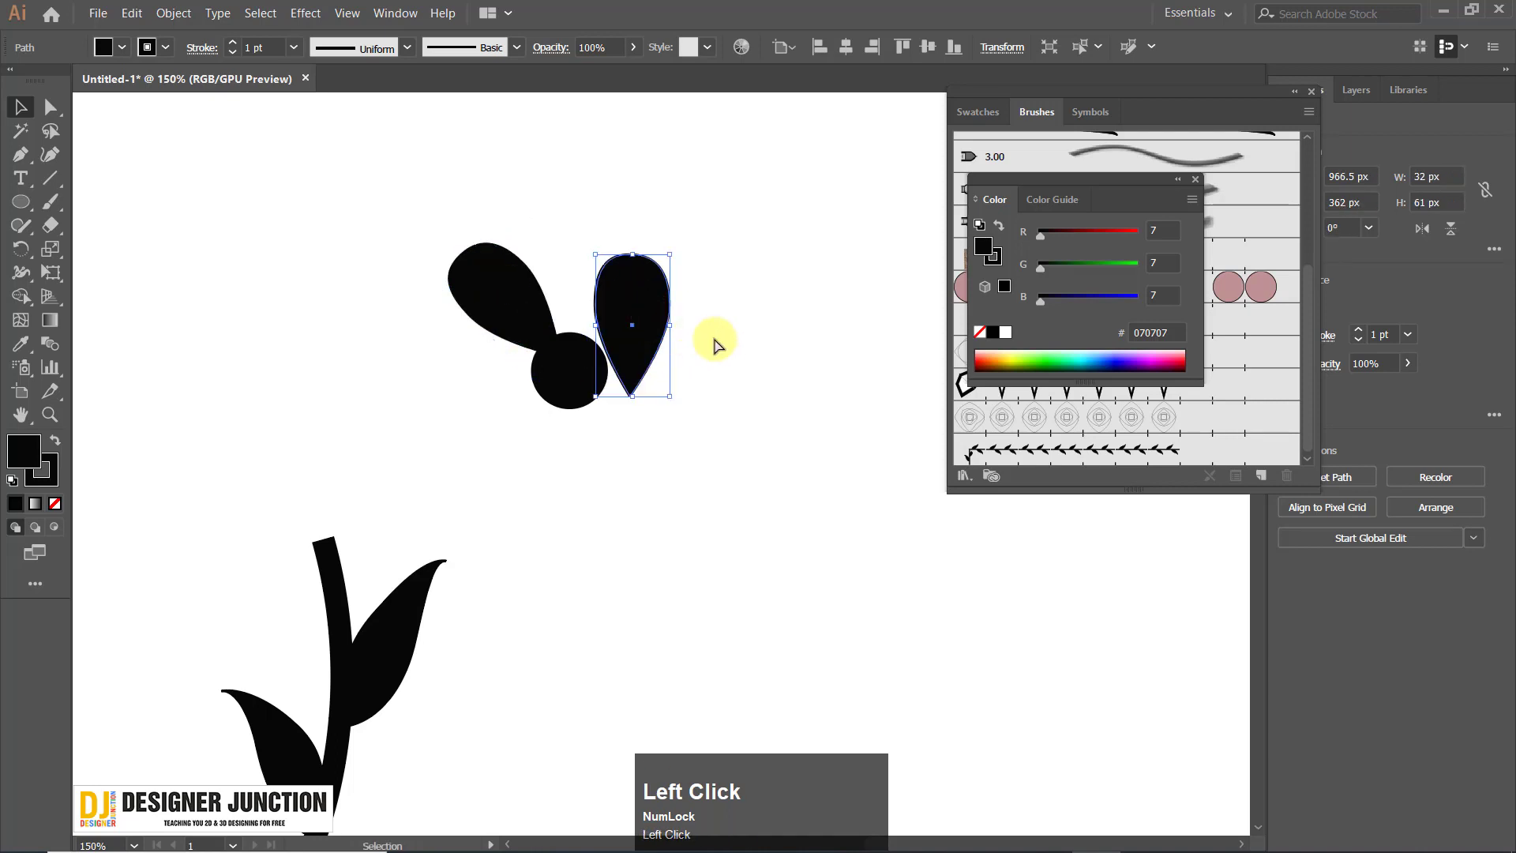
key("ctrl+z")
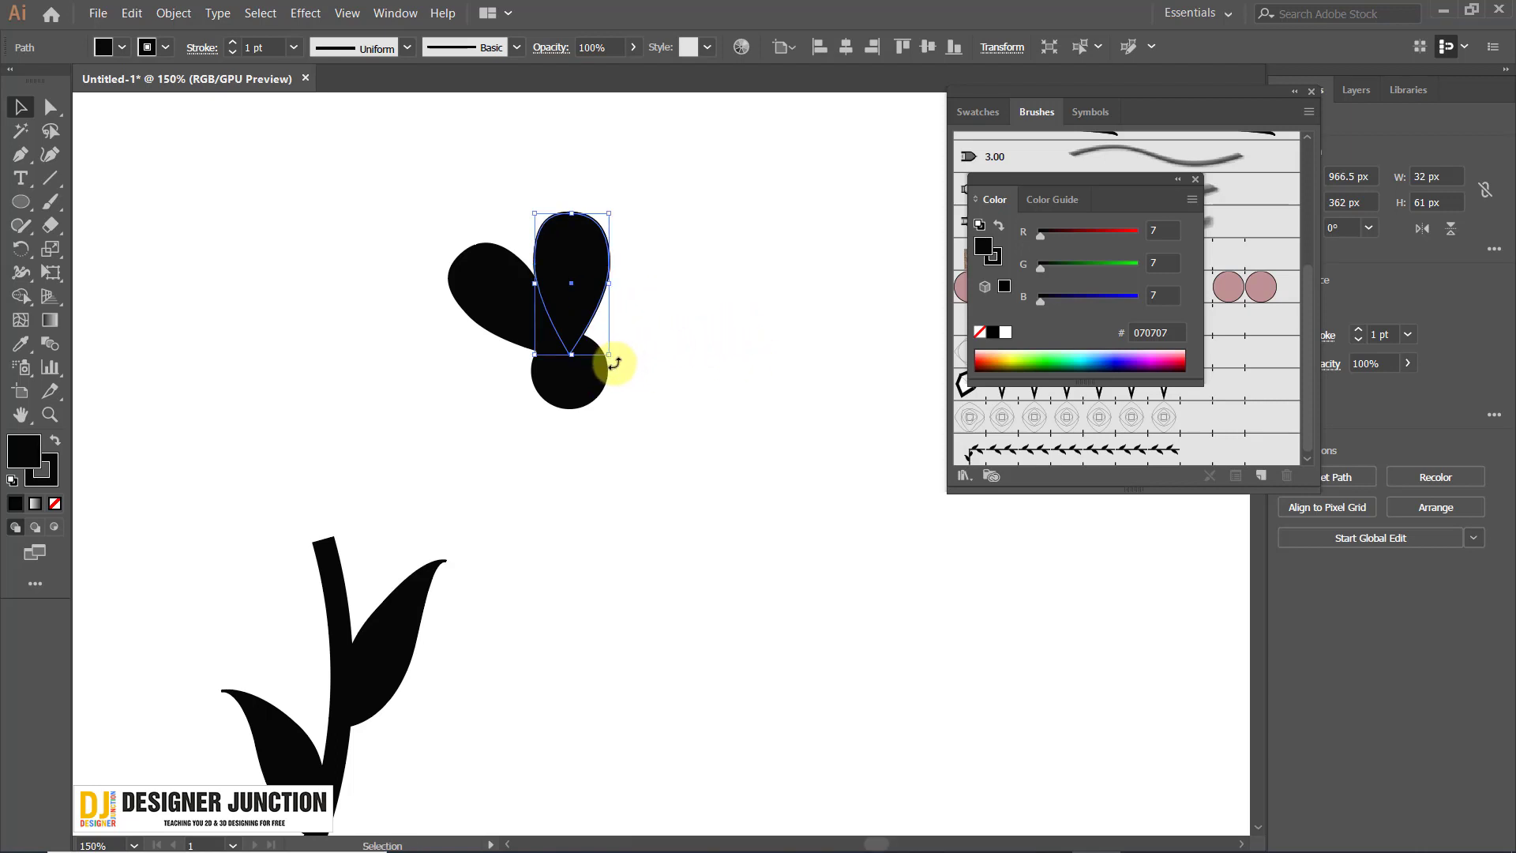
left_click_drag(611, 353, 553, 361)
left_click_drag(632, 303, 633, 332)
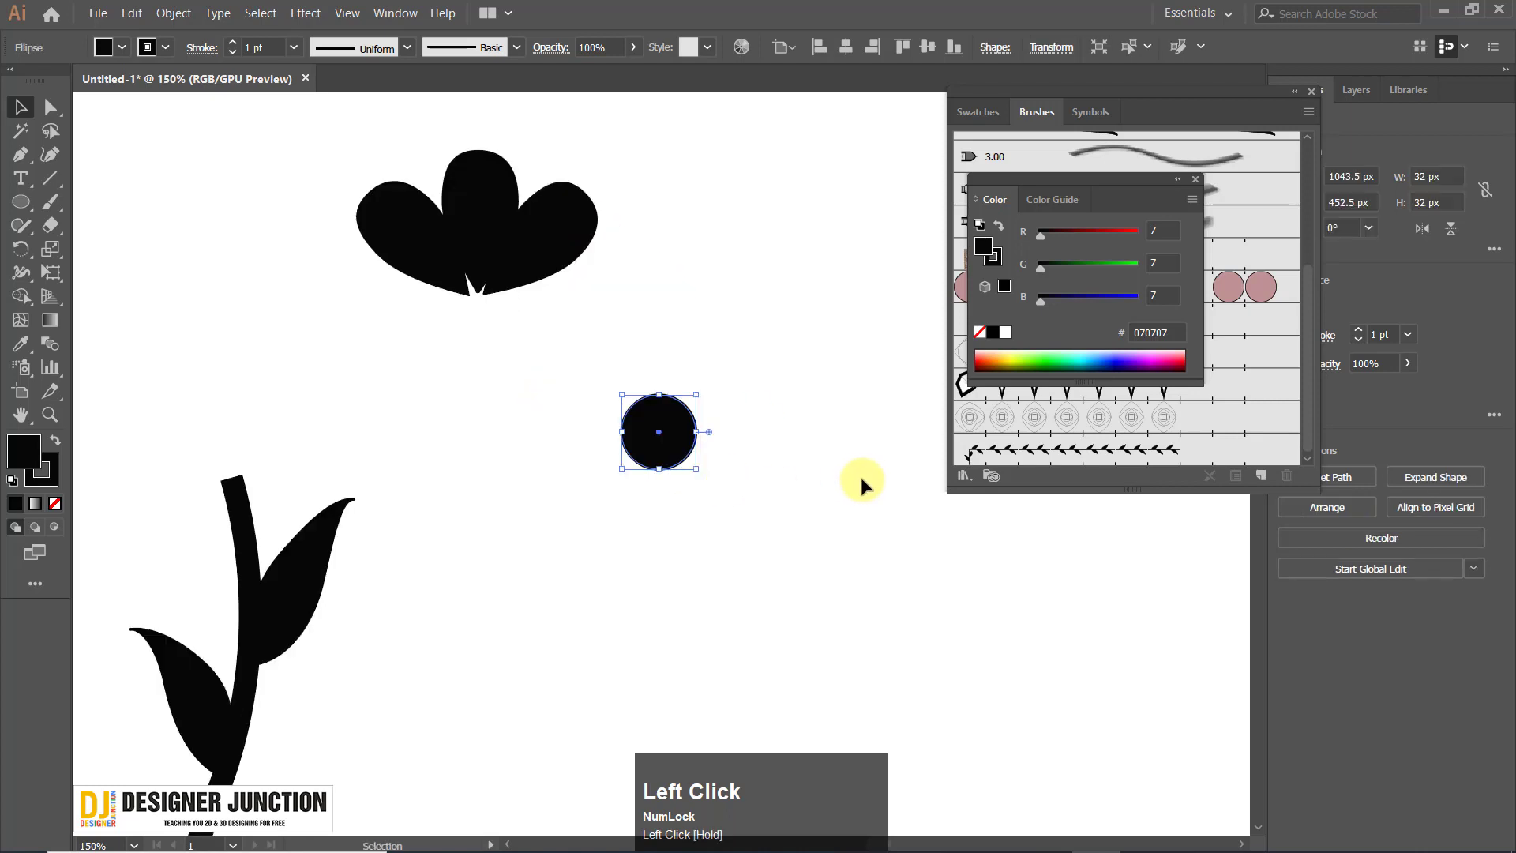
Move the black circle away from the petals and delete it.
left_click(636, 410)
left_click_drag(636, 410, 560, 382)
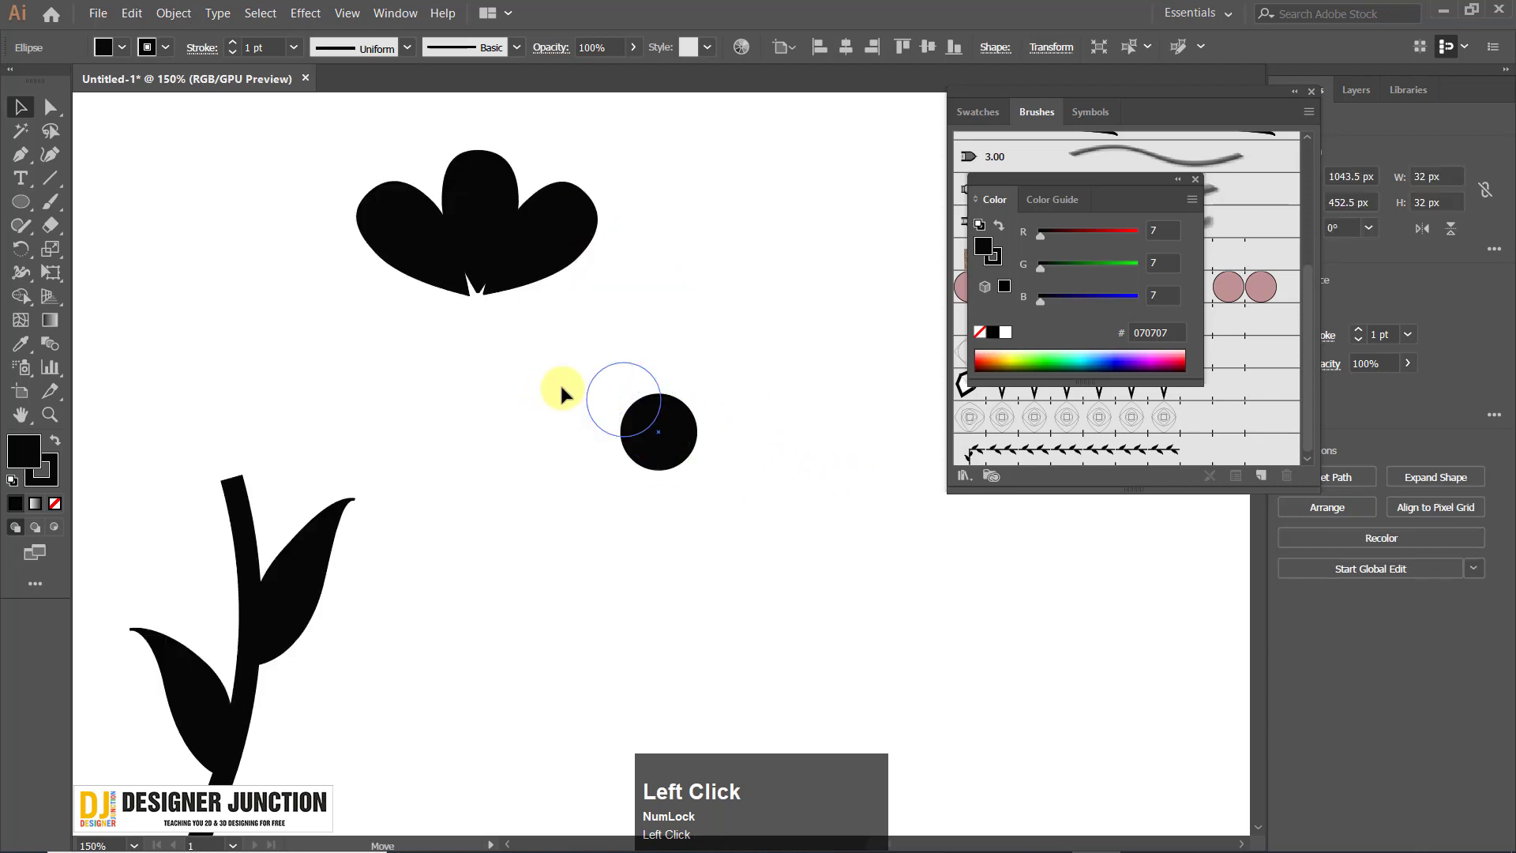
left_click(409, 251)
left_click(686, 428)
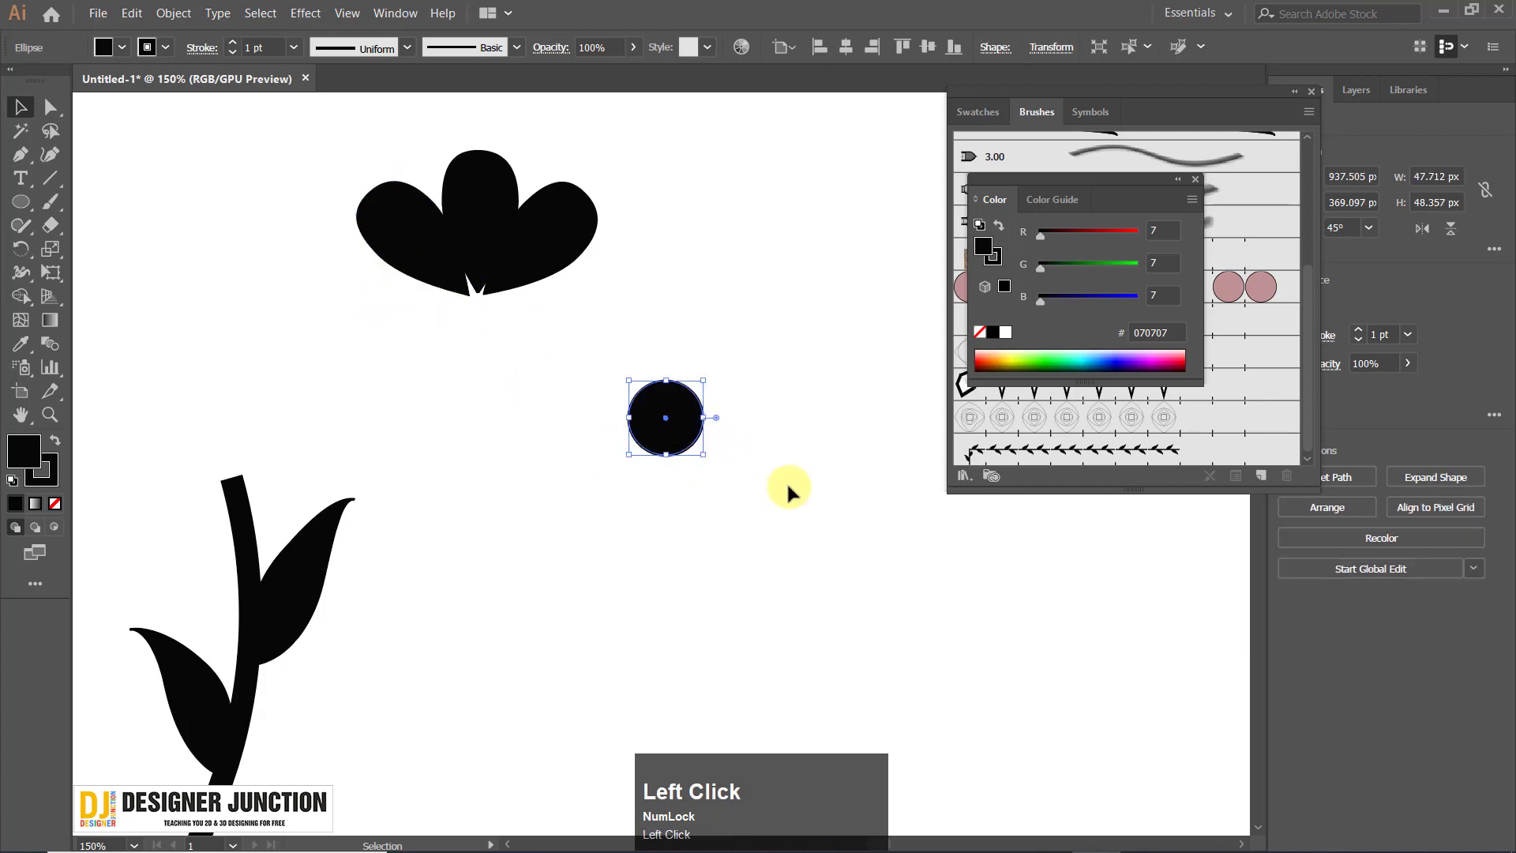
key("Delete")
Move the two side petals inward so their tips meet at the base of the middle petal.
left_click_drag(436, 253, 442, 282)
left_click(472, 318)
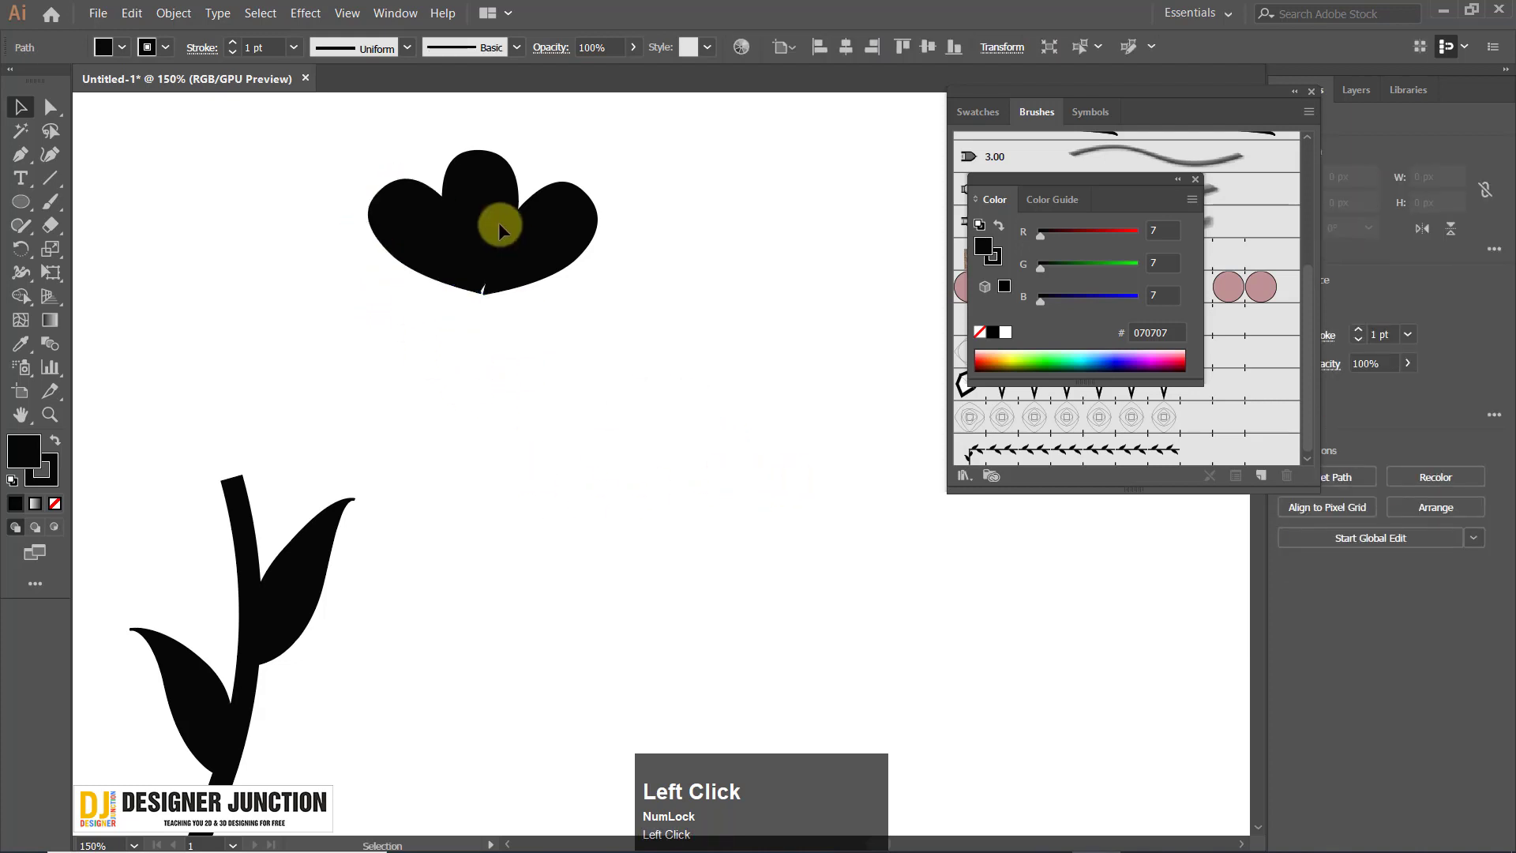
scroll(499, 221, "up", 3)
mouse_move(610, 349)
left_mouse_down()
mouse_move(605, 327)
mouse_move(591, 350)
left_mouse_up()
left_click(609, 462)
Select the three petals and group them into one flower.
scroll(551, 485, "down", 6)
left_click_drag(451, 382, 566, 377)
key("ctrl+g")
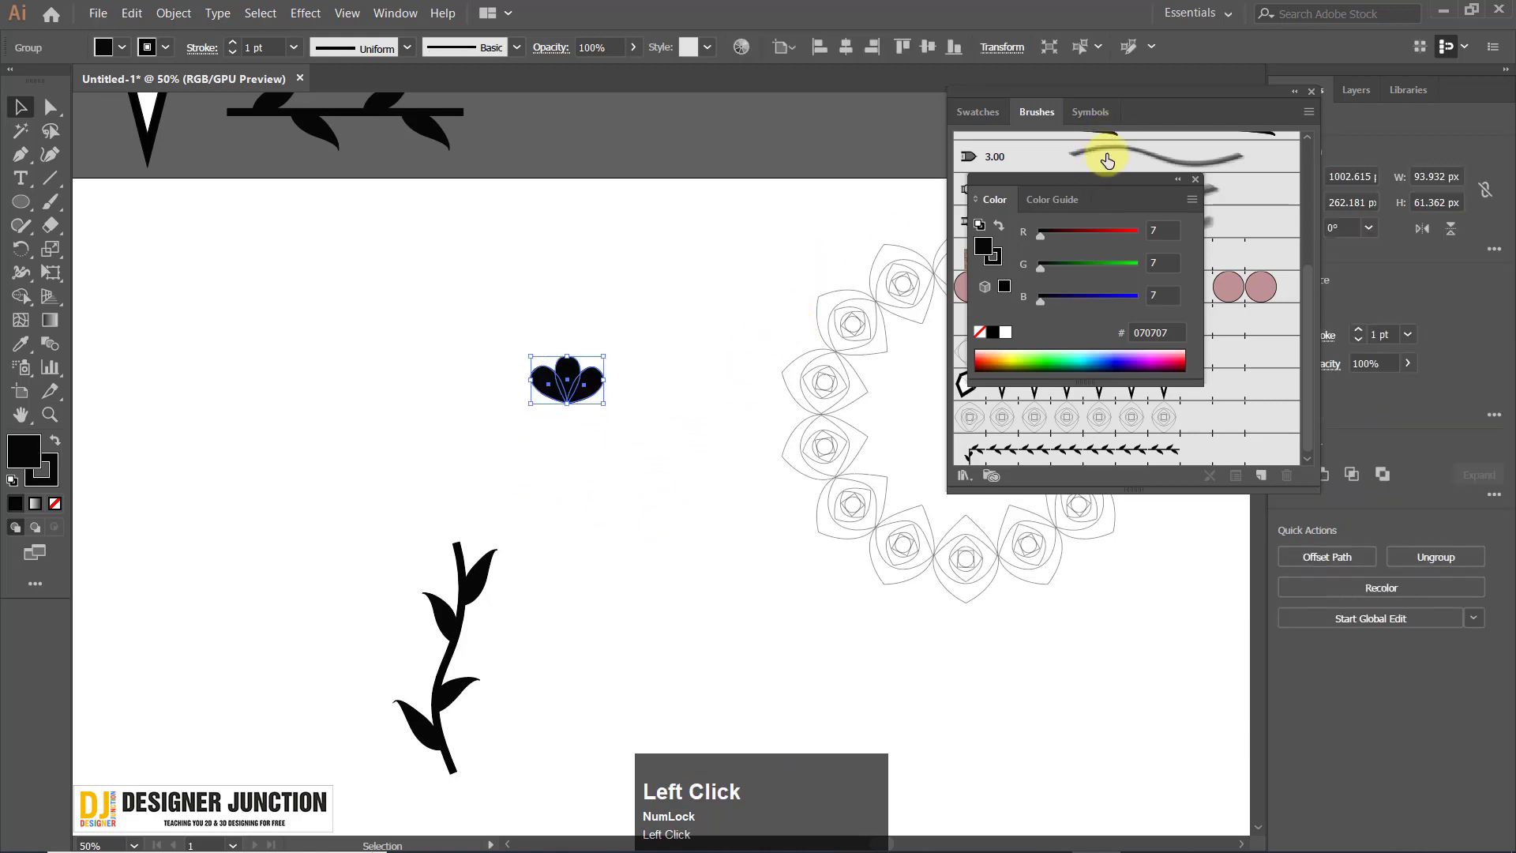
Save the upright flower group as a pattern swatch, and delete its artwork from the artboard.
left_click(1194, 180)
left_click(972, 109)
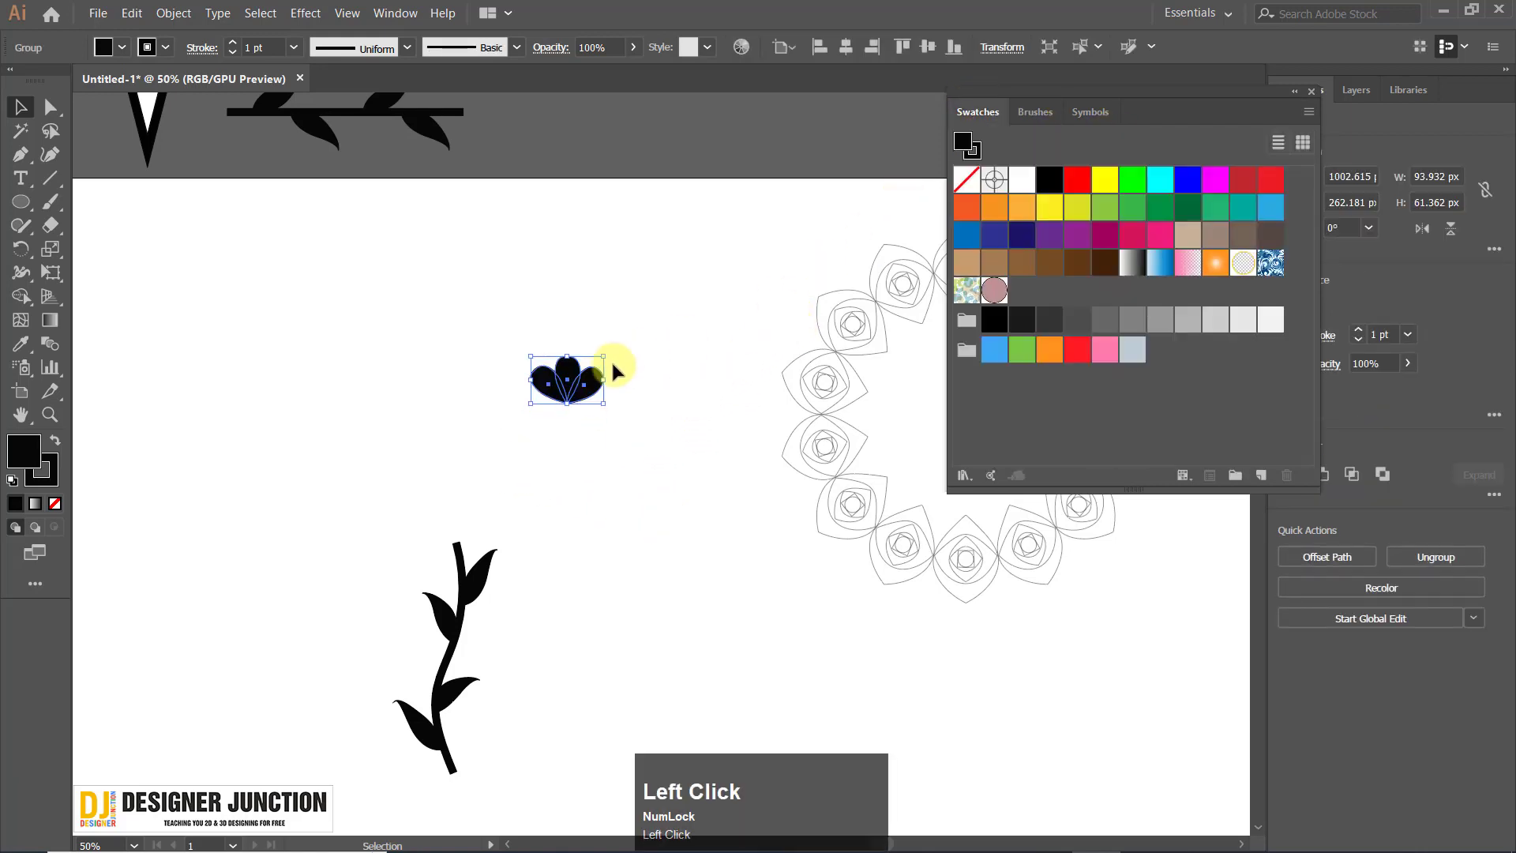
mouse_move(589, 377)
left_mouse_down()
mouse_move(1088, 385)
mouse_move(1011, 447)
left_mouse_up()
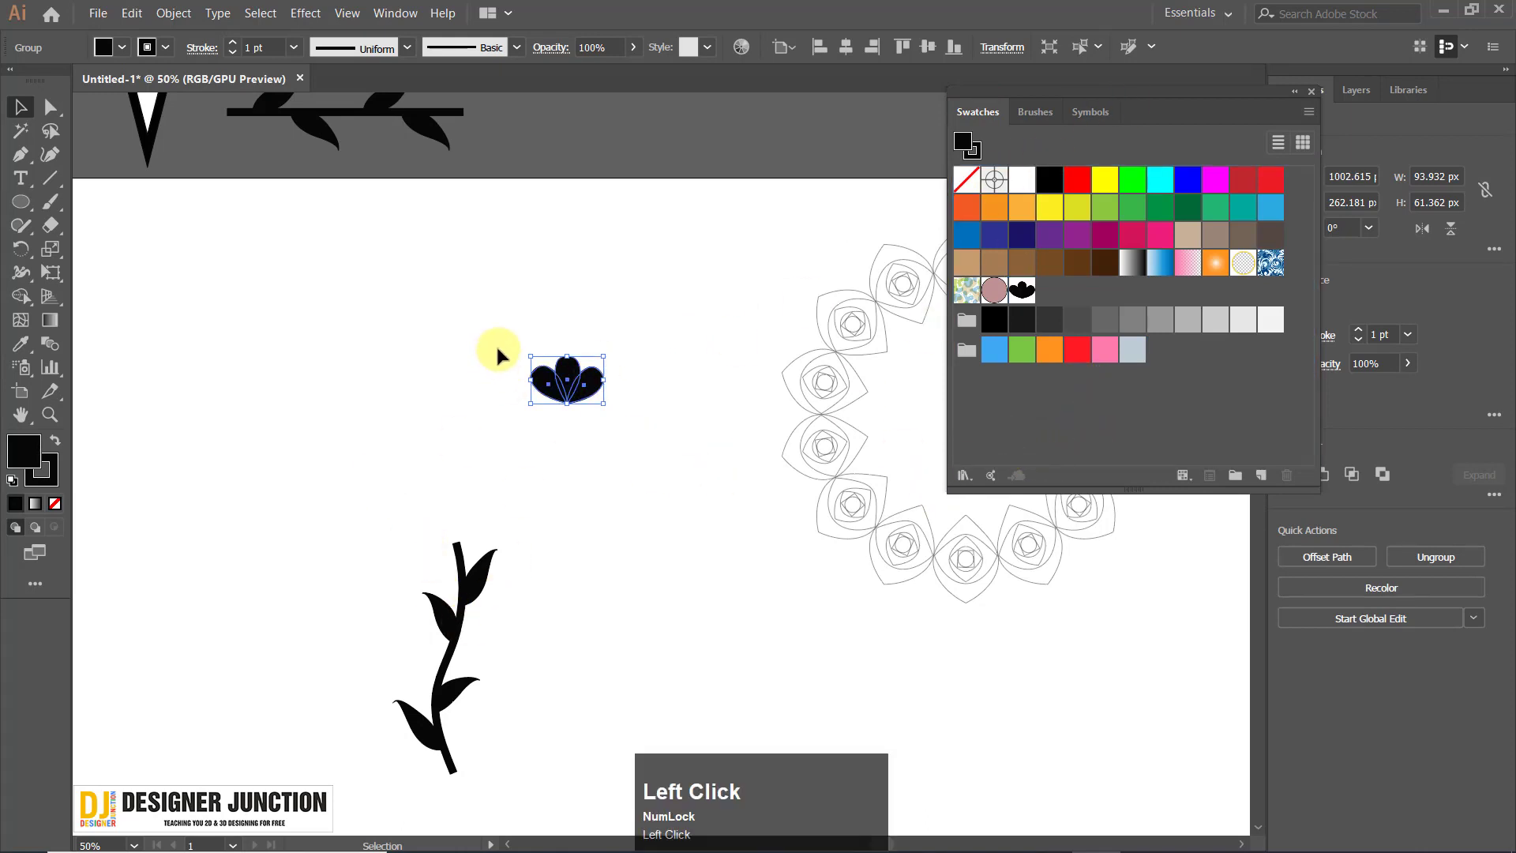
left_click_drag(497, 348, 619, 412)
key("Delete")
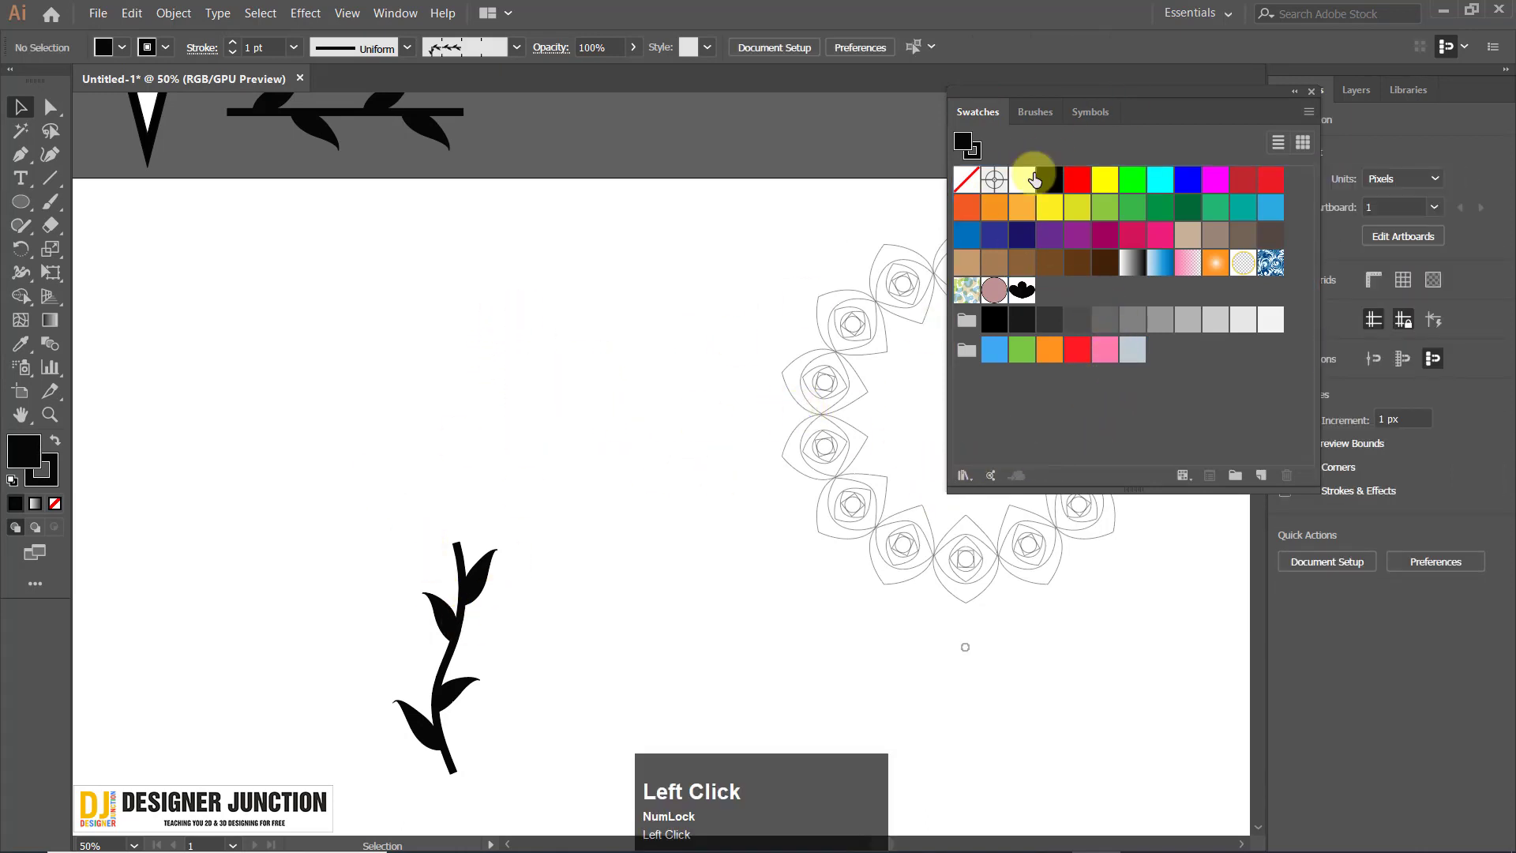
left_click_drag(339, 499, 471, 638)
key("space")
left_click_drag(714, 548, 726, 403)
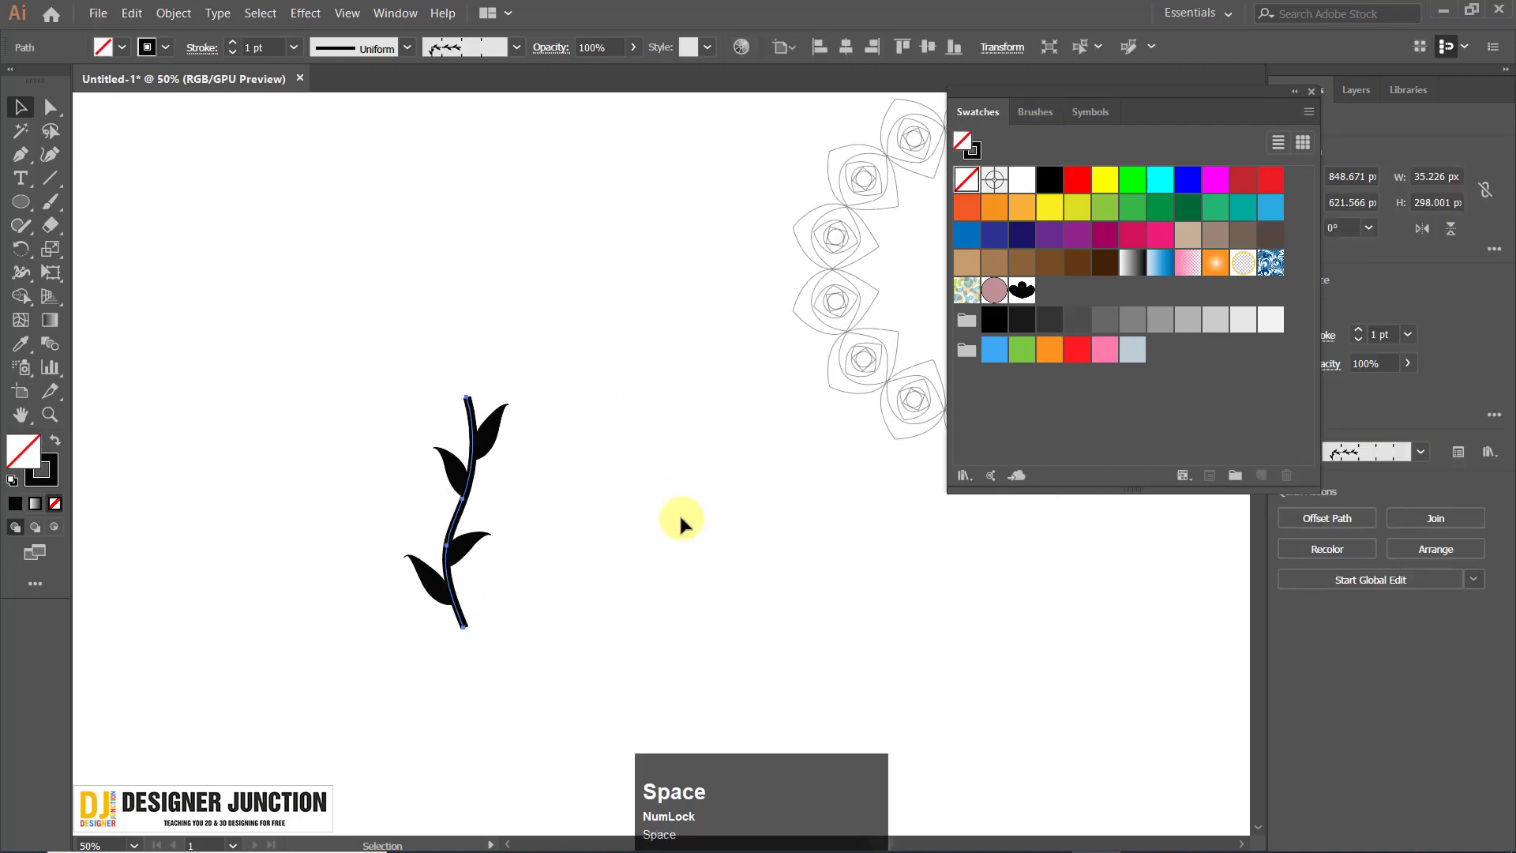
left_click(681, 520)
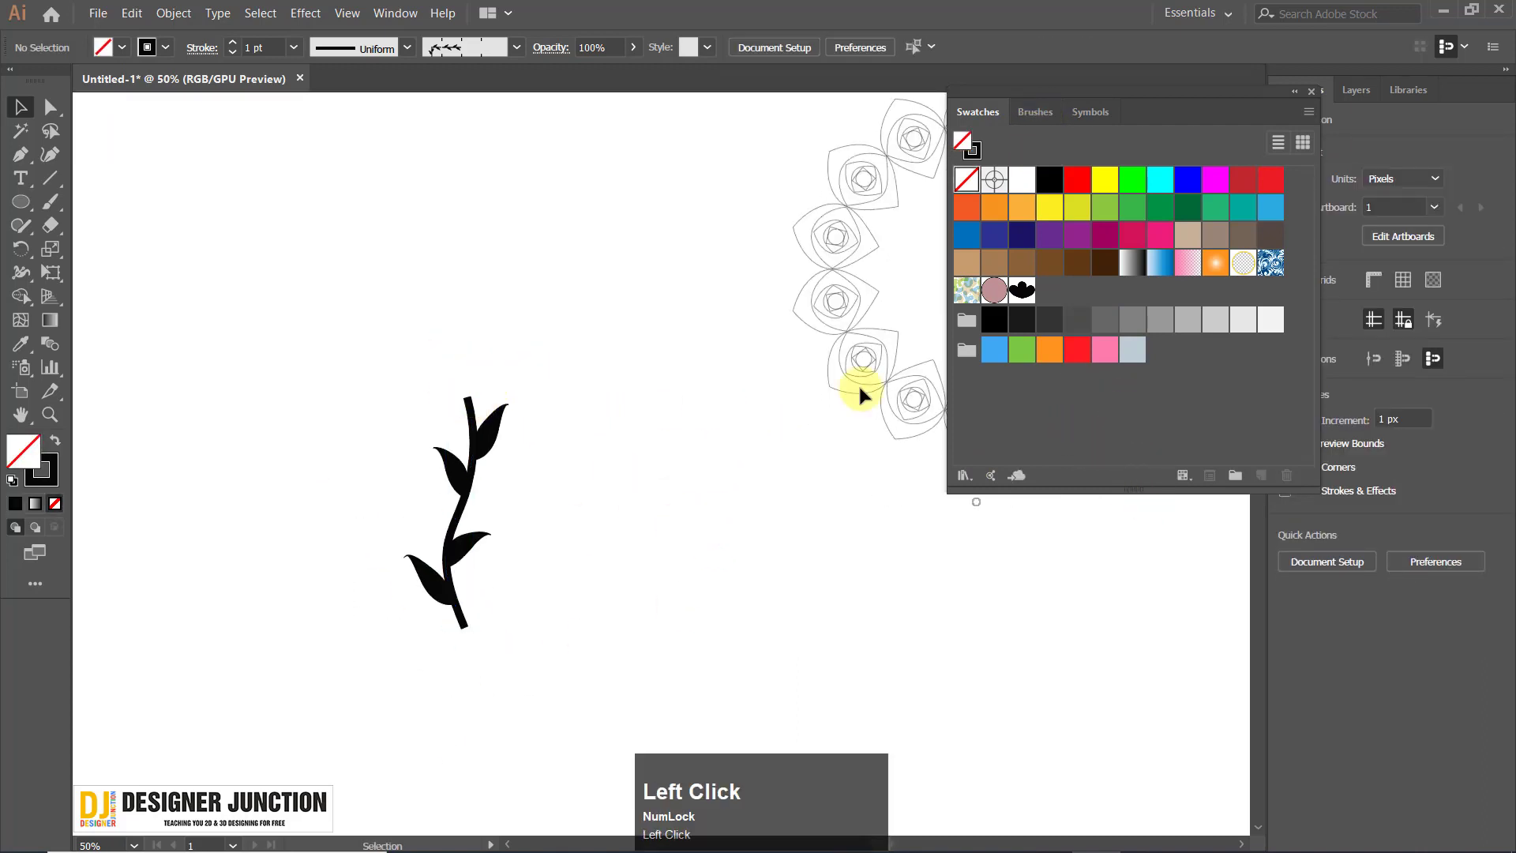
left_click(474, 432)
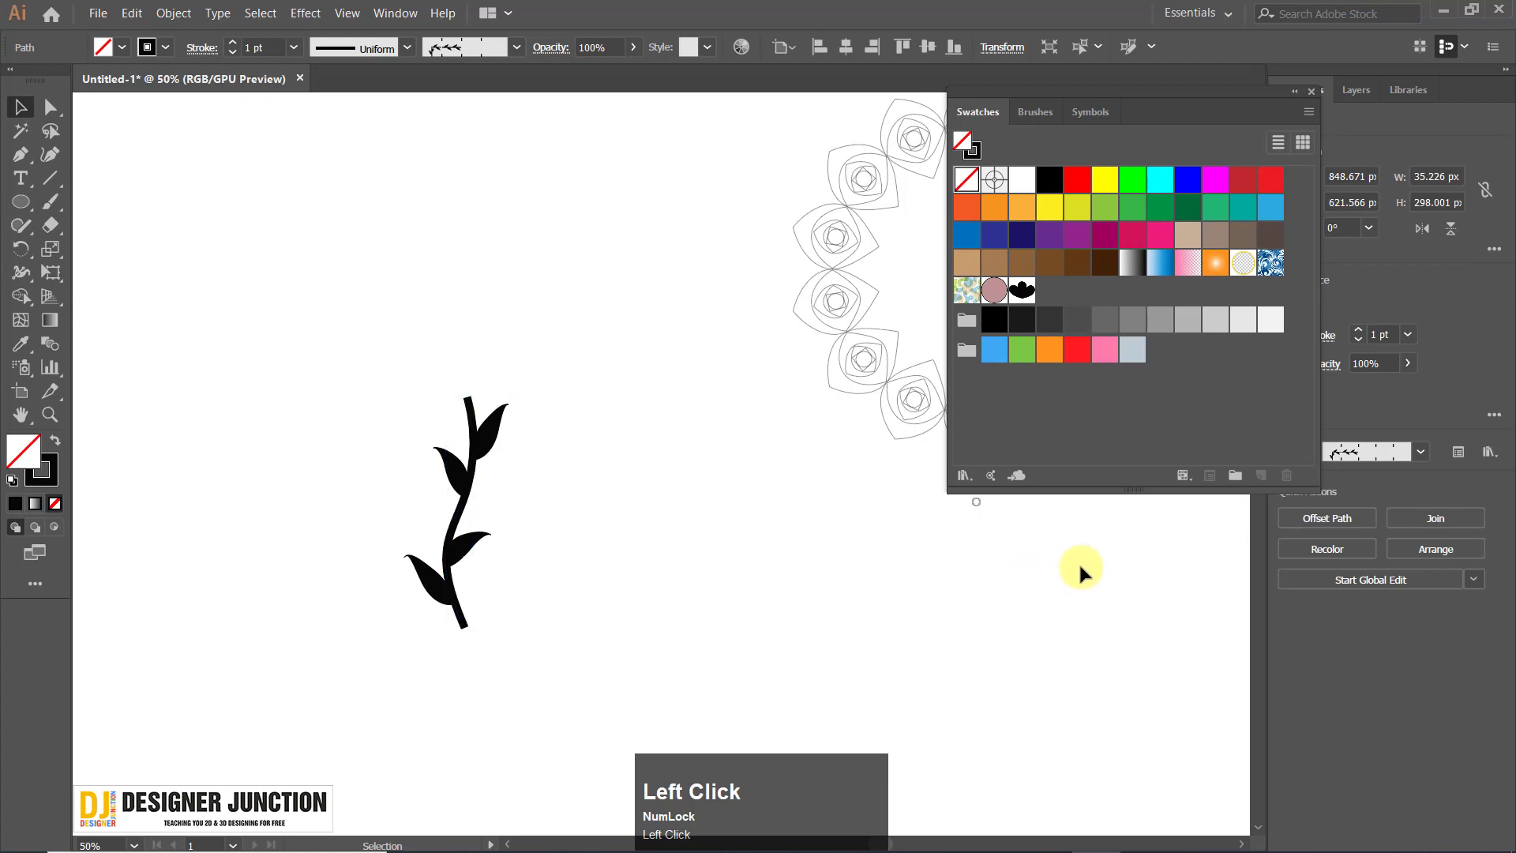
left_click(1079, 567)
Set the flower swatch as the end tile of the leafy vine pattern brush and apply the change to existing strokes.
left_click(471, 442)
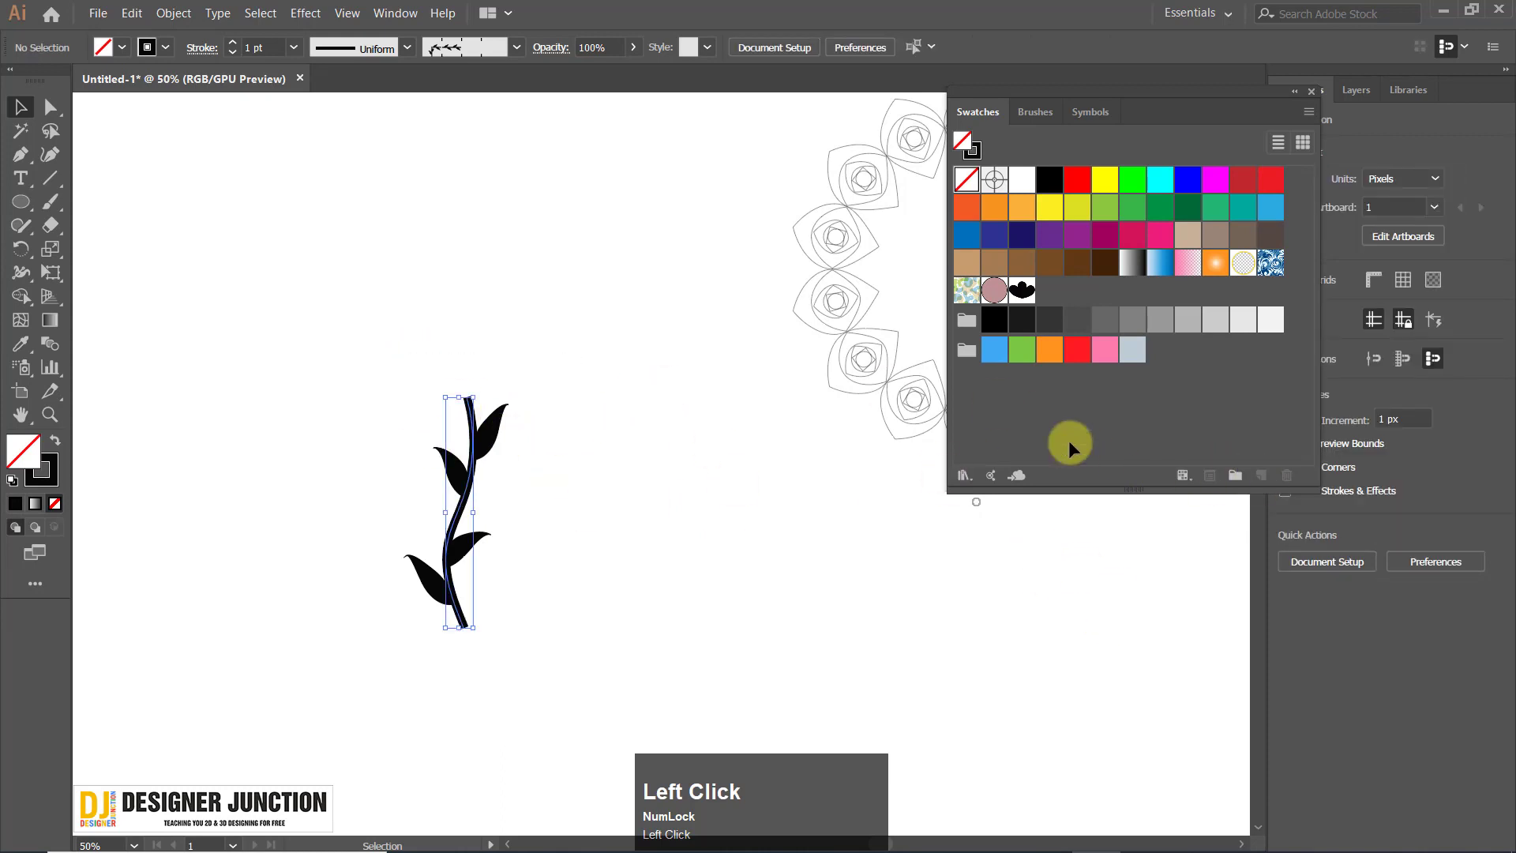
left_click(1036, 116)
scroll(1157, 448, "down", 3)
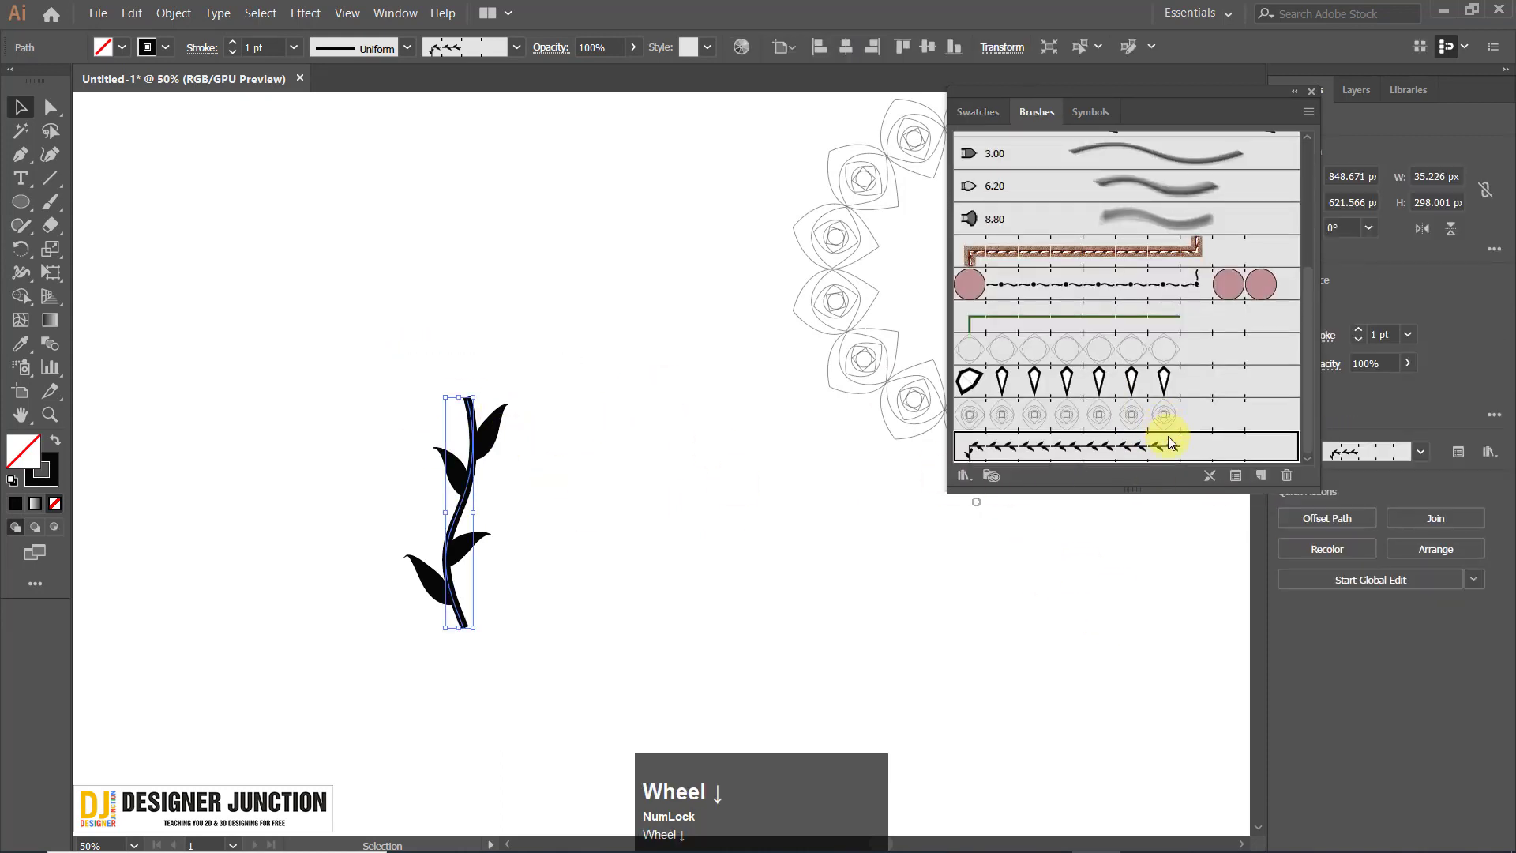
left_click(1132, 443)
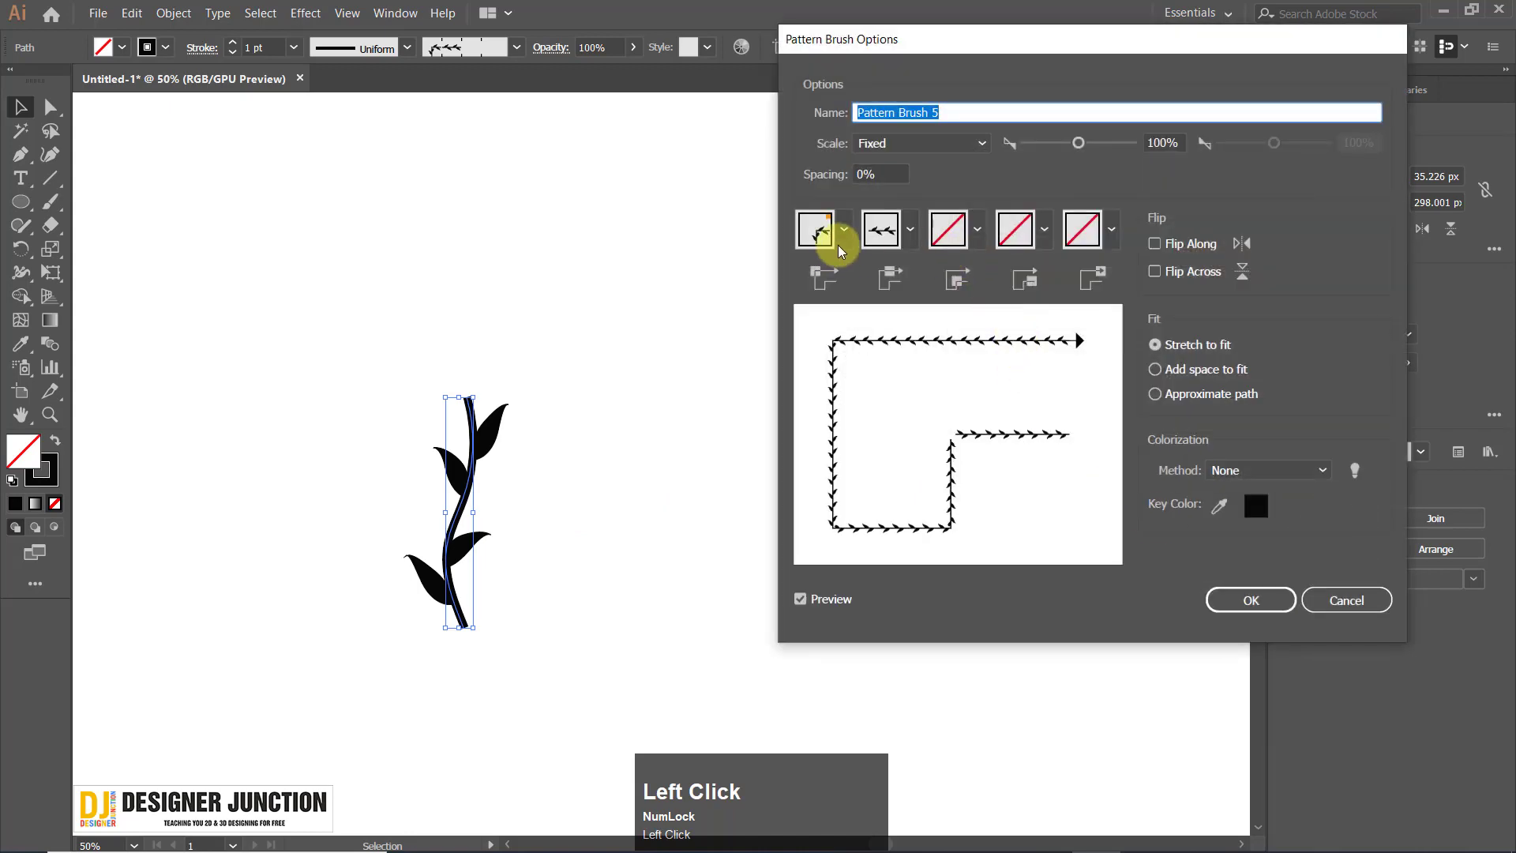
left_click(1111, 229)
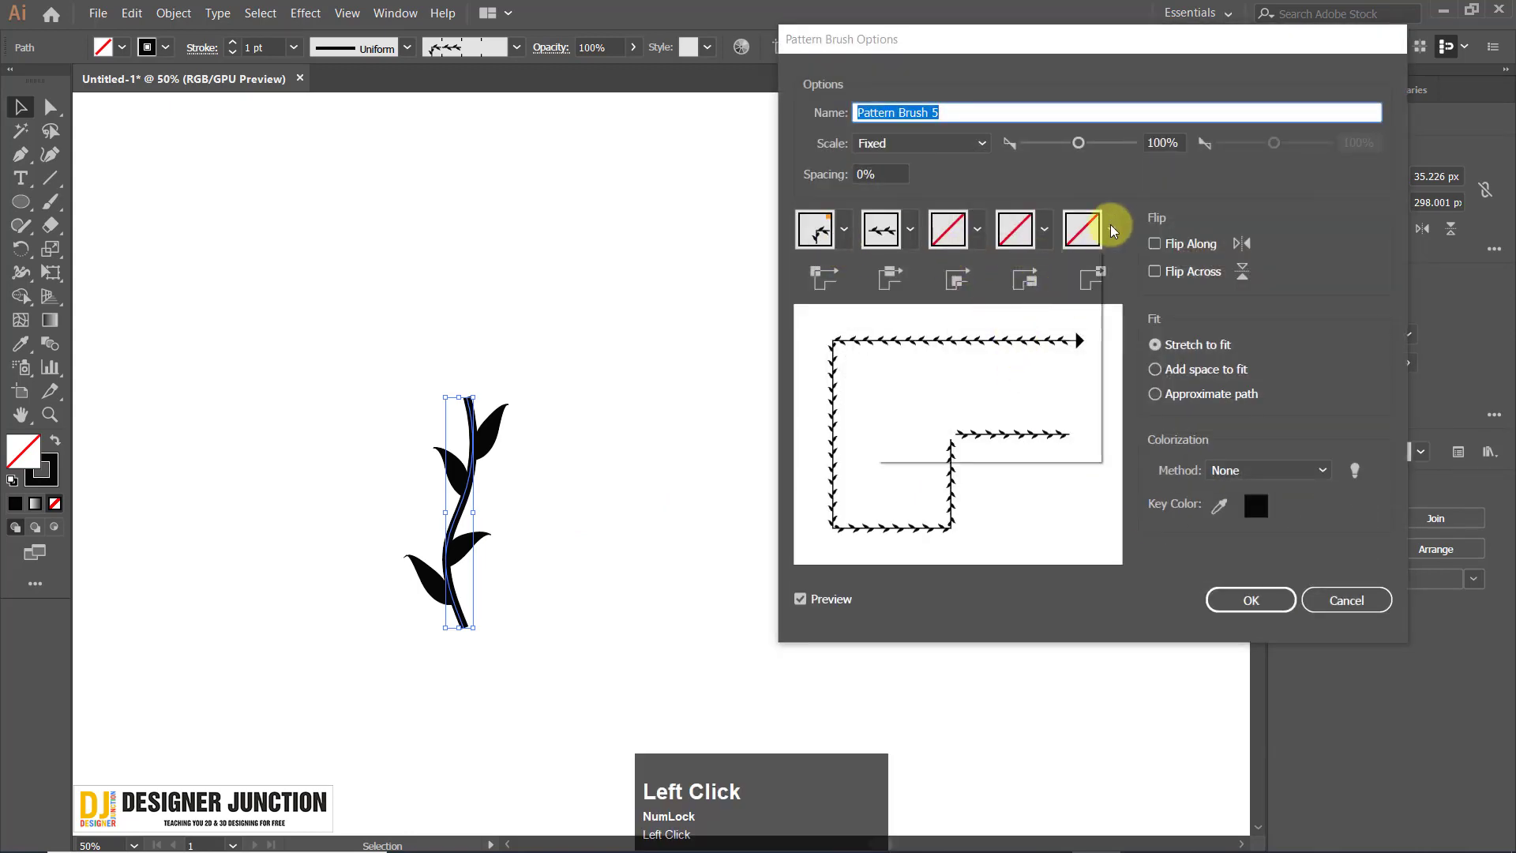
scroll(954, 411, "down", 1)
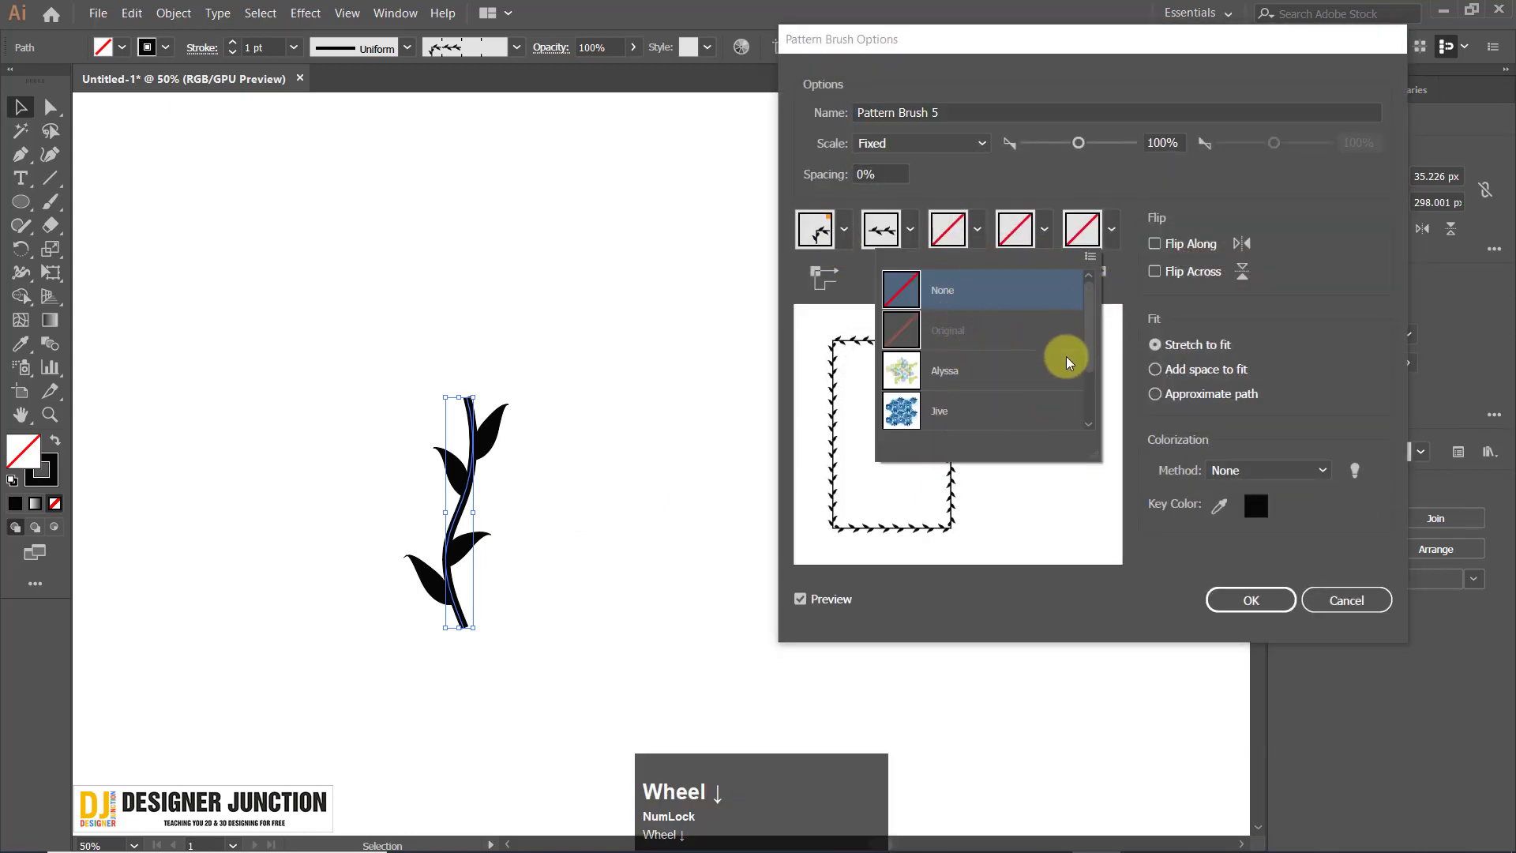
left_click_drag(1087, 321, 1086, 459)
left_click(957, 404)
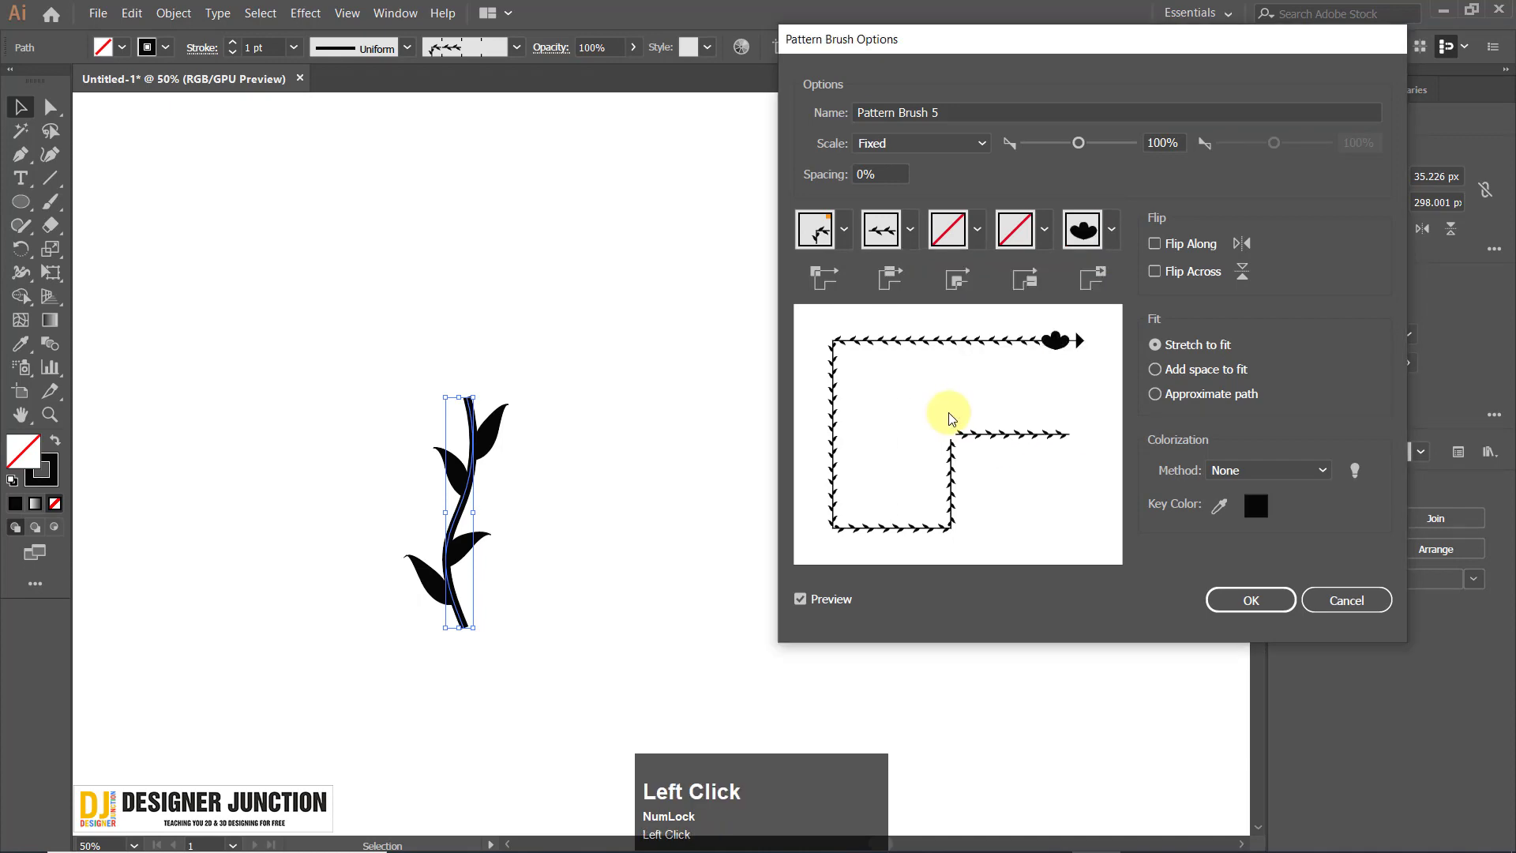
left_click(1251, 600)
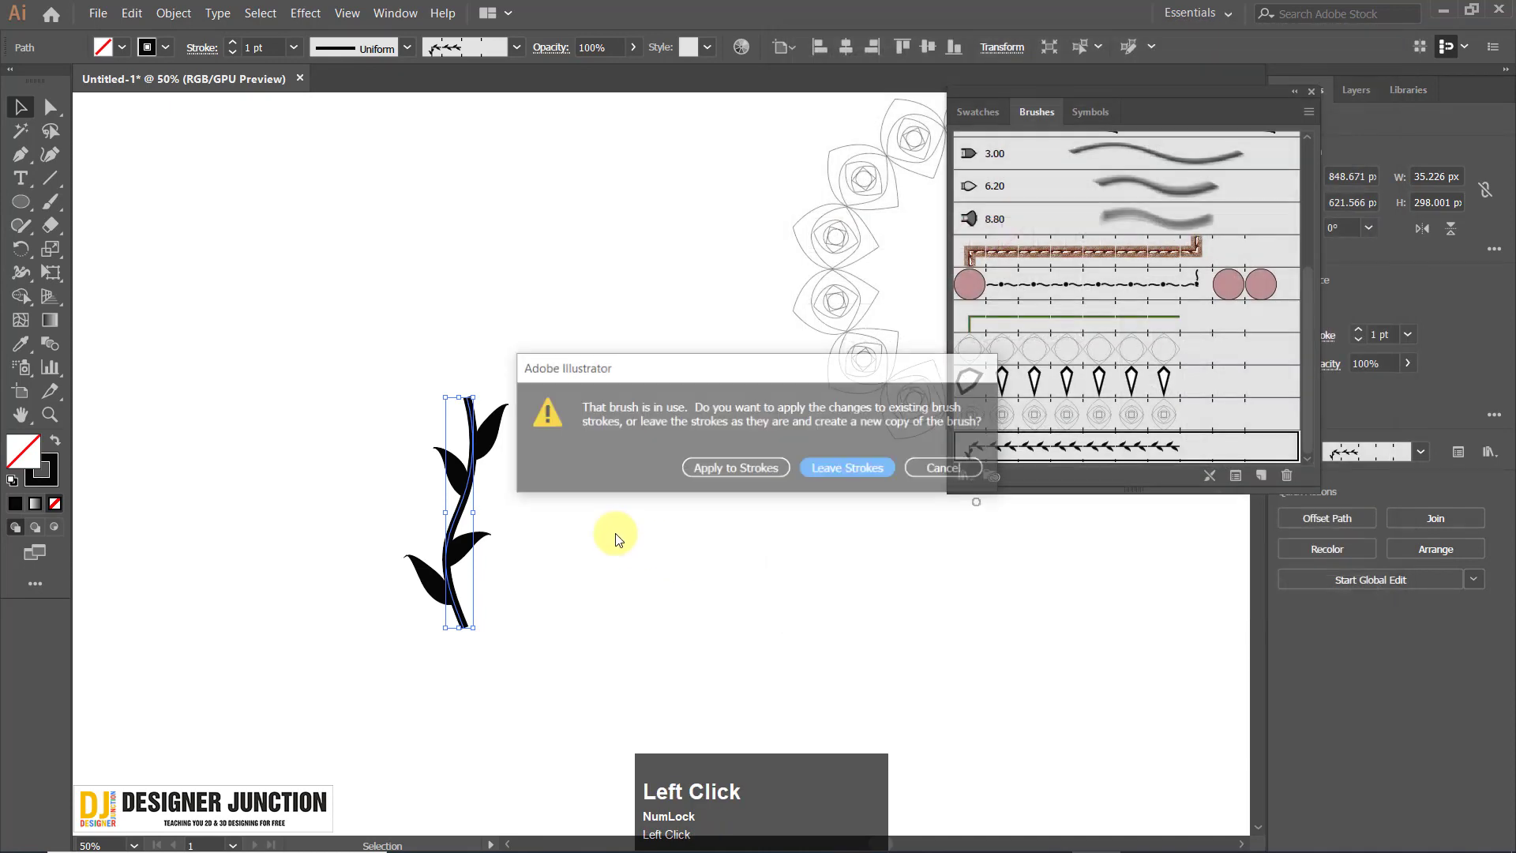
left_click(738, 473)
Try the Flip Across and Flip Along options of the leafy vine brush on the flowered stem.
scroll(487, 410, "up", 3)
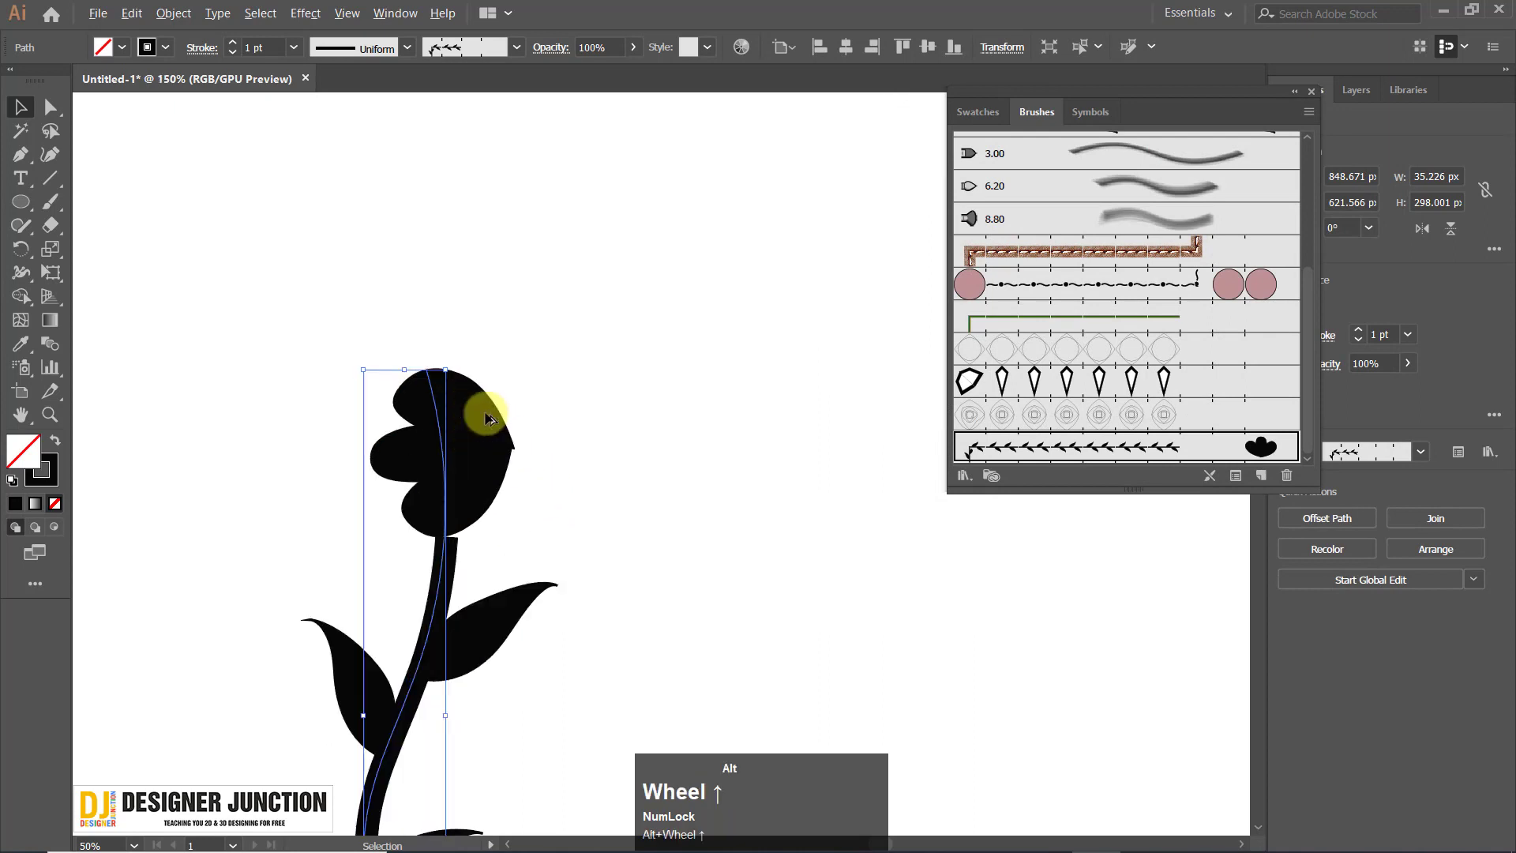
left_click_drag(614, 355, 620, 182)
scroll(481, 336, "down", 1)
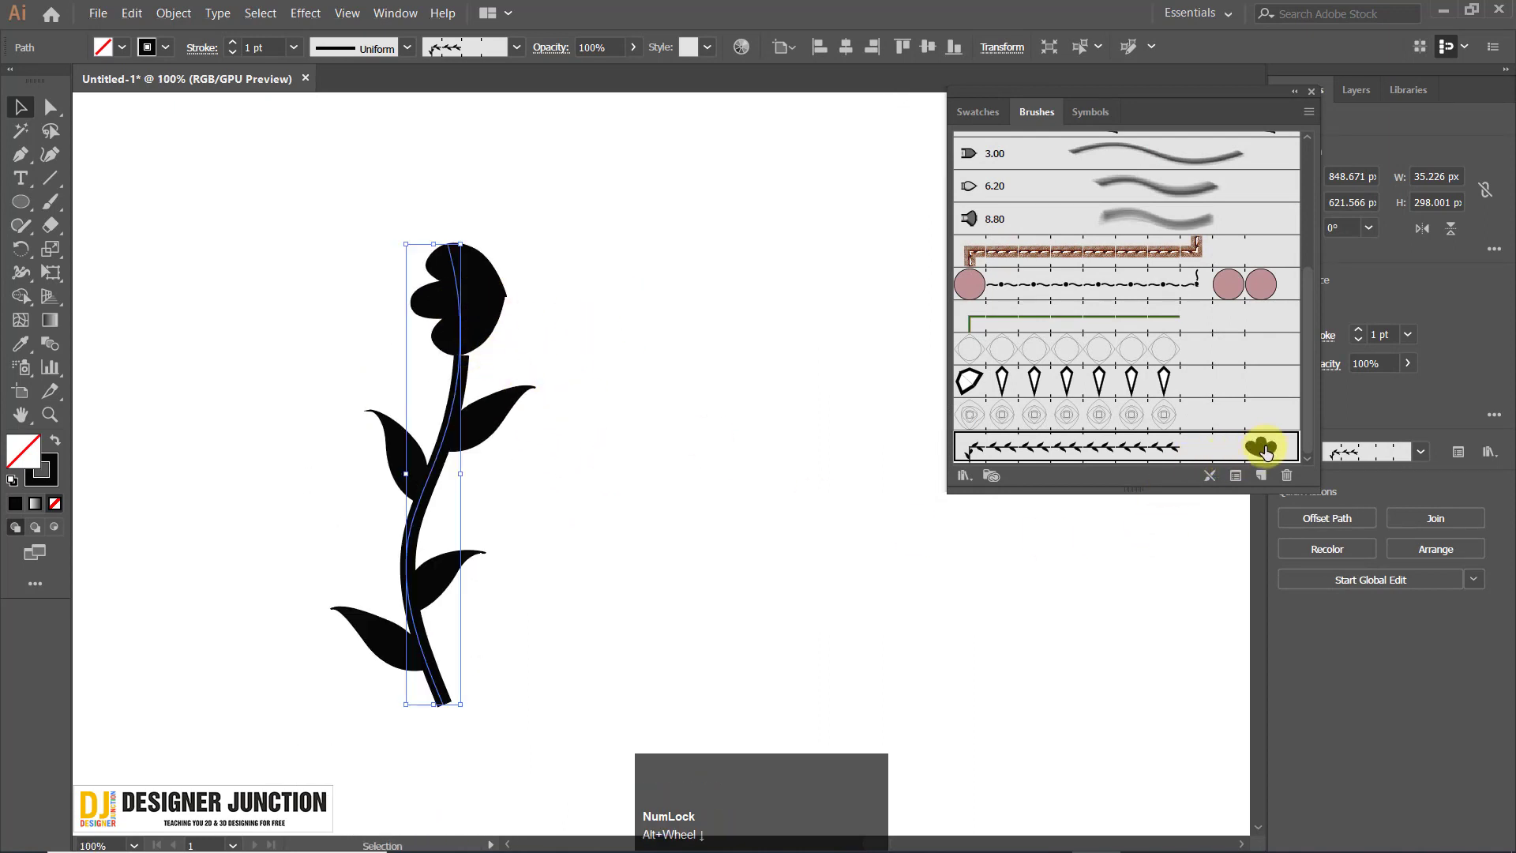
left_click(1198, 457)
double_click(1198, 457)
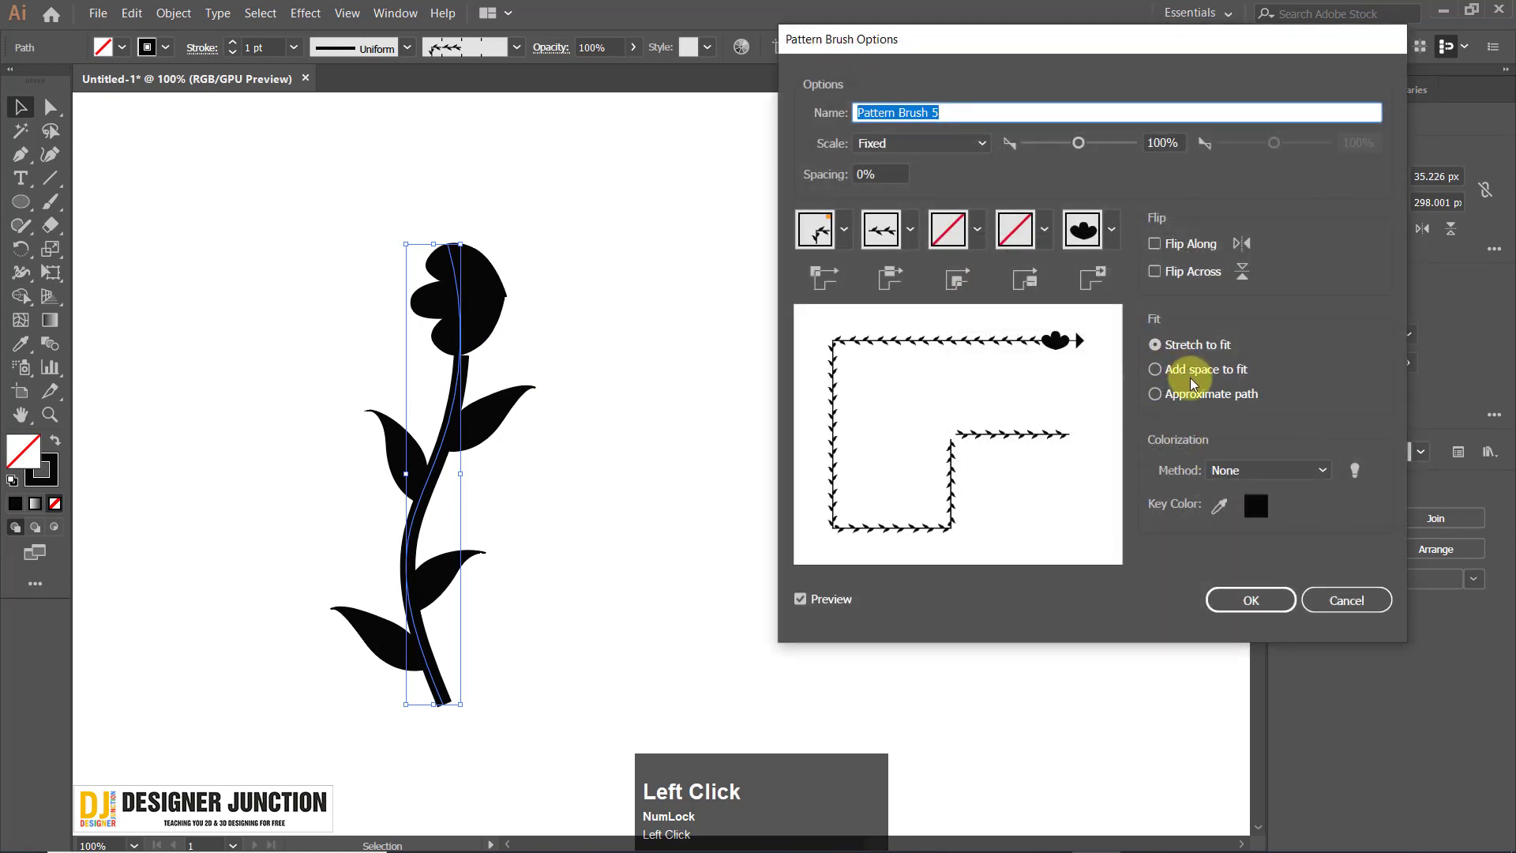
left_click(1193, 275)
left_click(1193, 274)
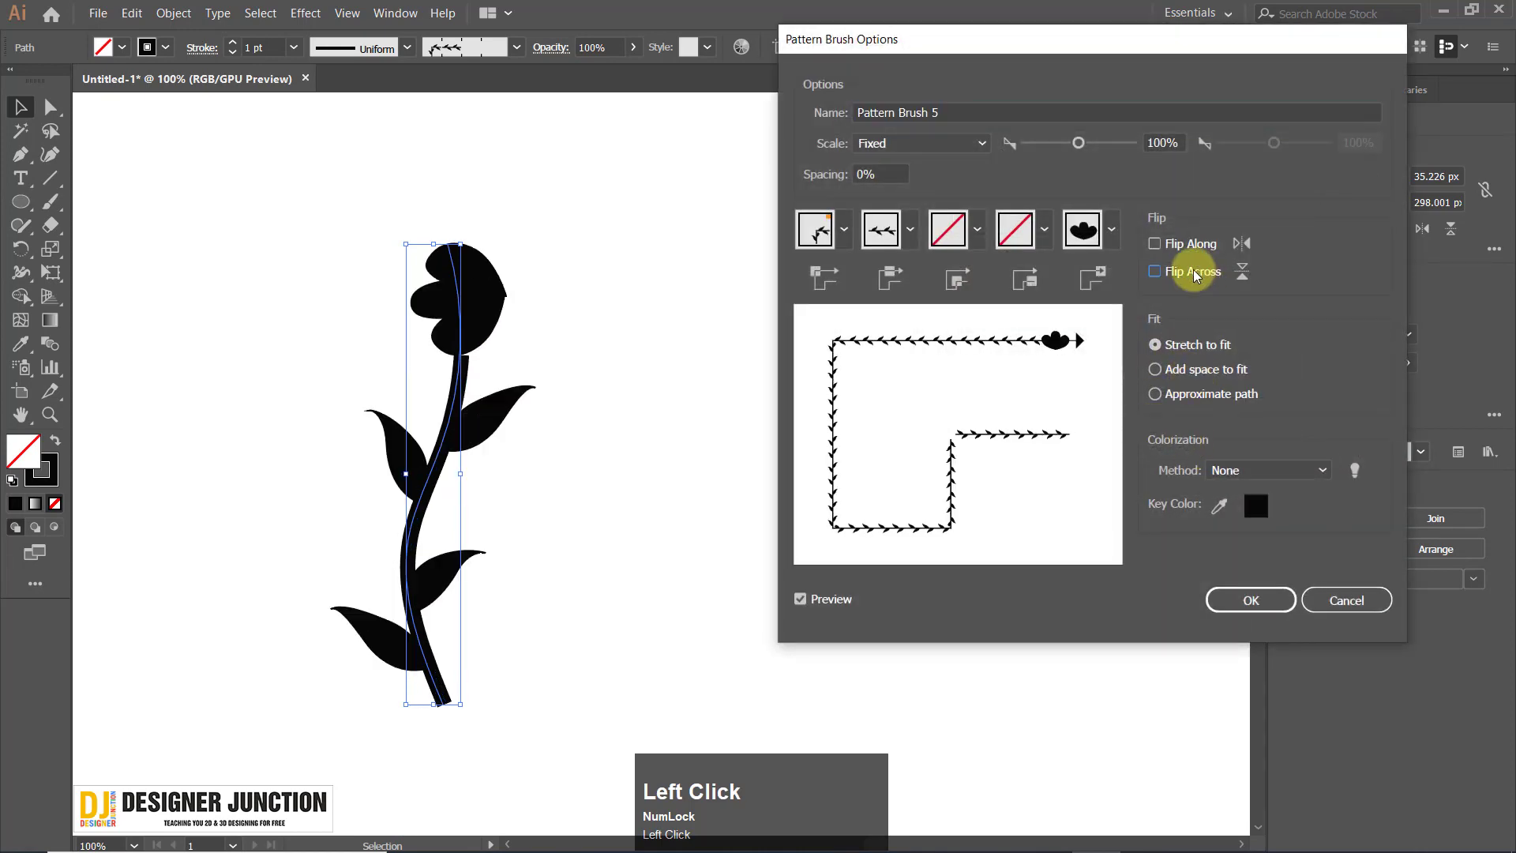
left_click(1188, 246)
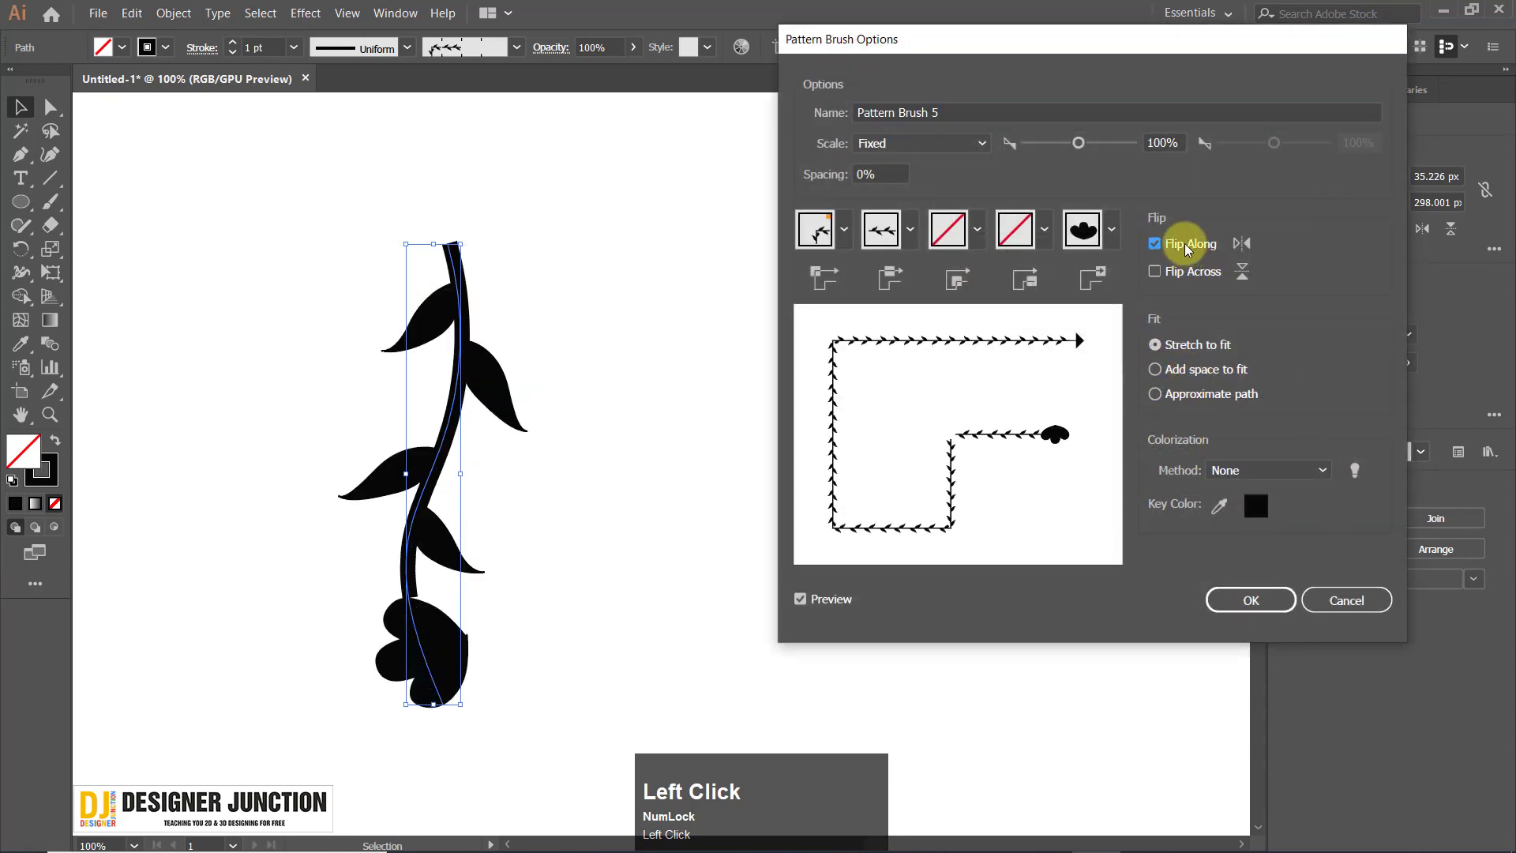
left_click(1189, 246)
left_click(1188, 246)
left_click(1187, 247)
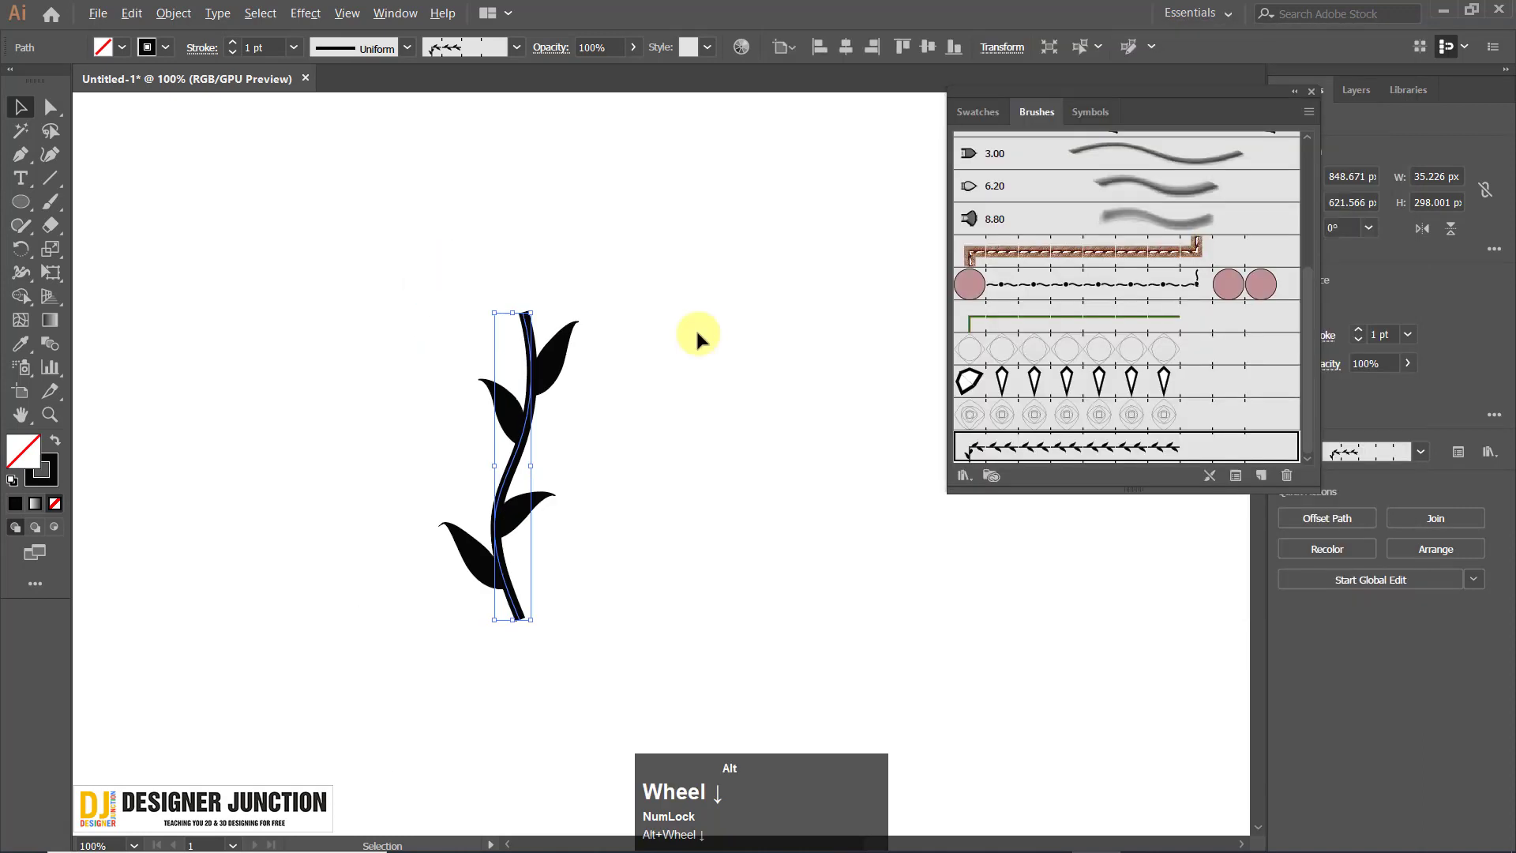
Undo back to the flower artwork's deletion so the flower group is on the artboard again, and show the swatches.
scroll(695, 329, "down", 4)
scroll(720, 281, "up", 2)
mouse_move(575, 274)
left_mouse_down()
mouse_move(547, 376)
mouse_move(708, 430)
left_mouse_up()
key("ctrl+z")
left_click(701, 468)
left_click(990, 110)
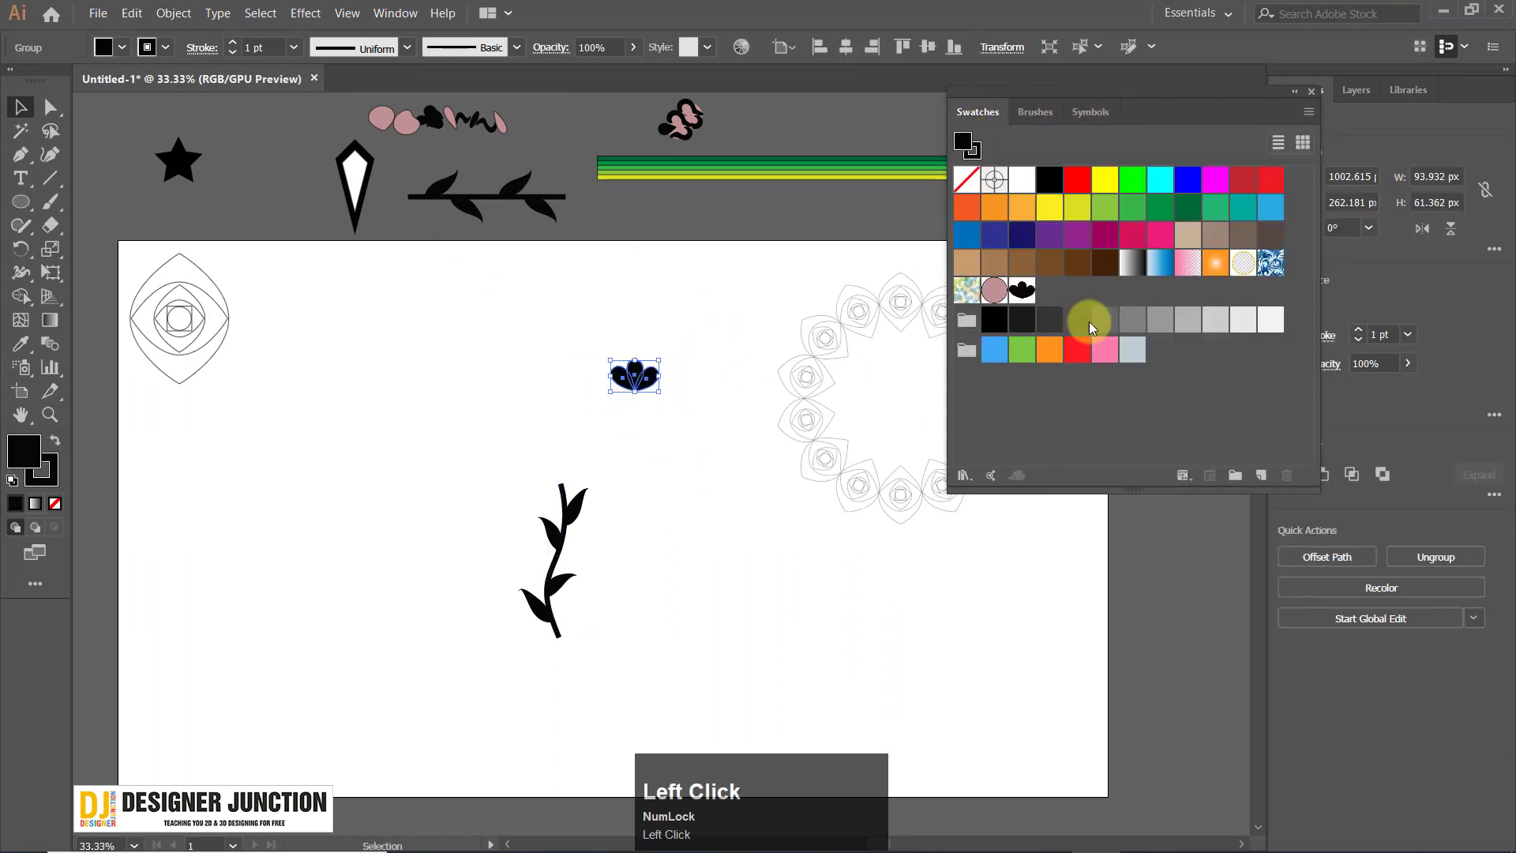
left_click(1021, 289)
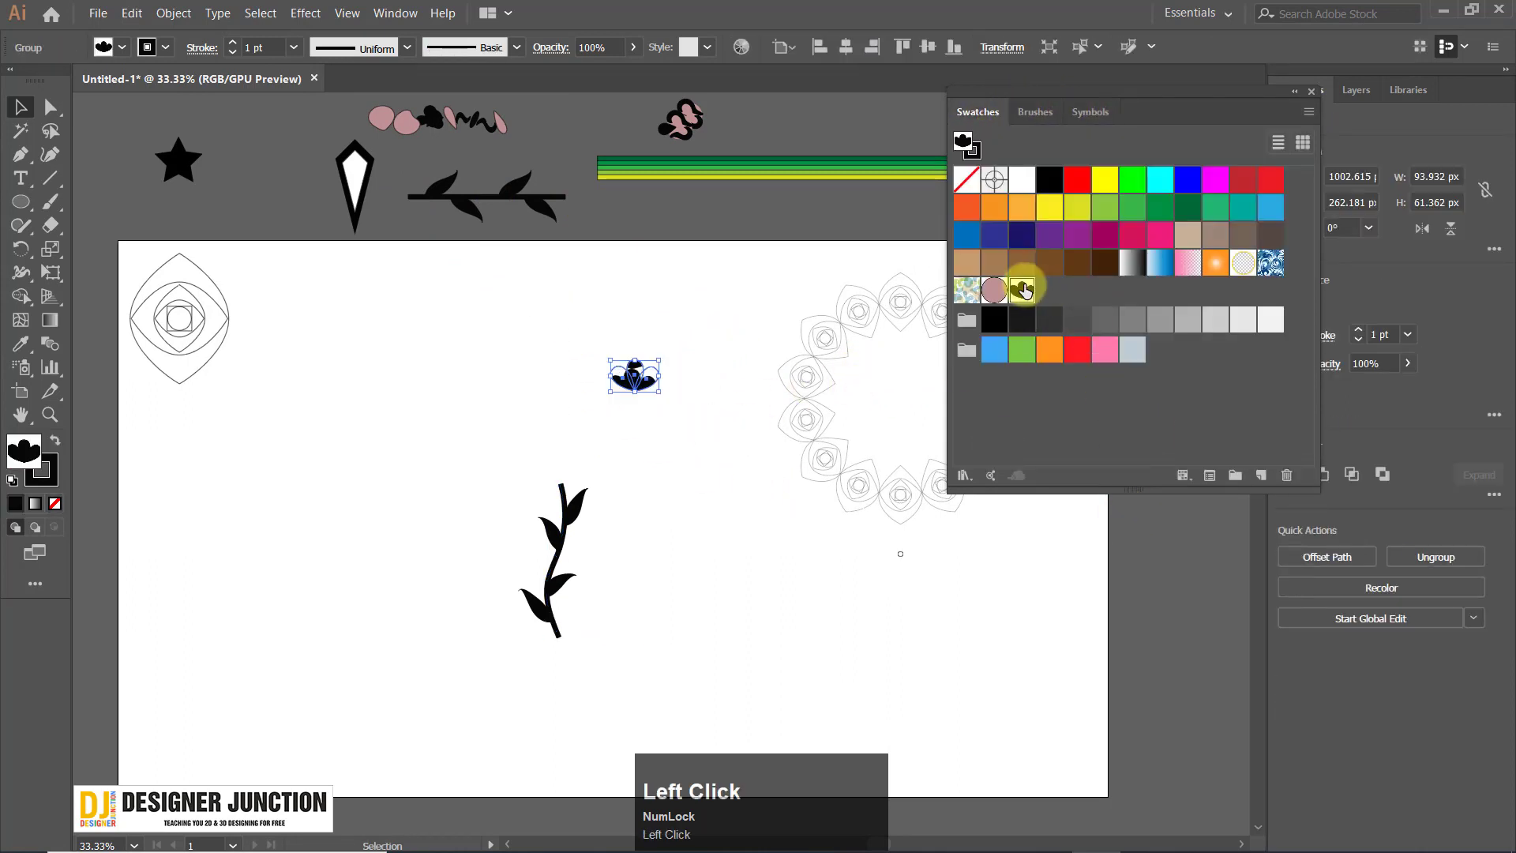
left_click_drag(1024, 289, 1288, 475)
left_click_drag(537, 314, 693, 418)
key("ctrl+z")
key("ctrl+z")
left_click(700, 454)
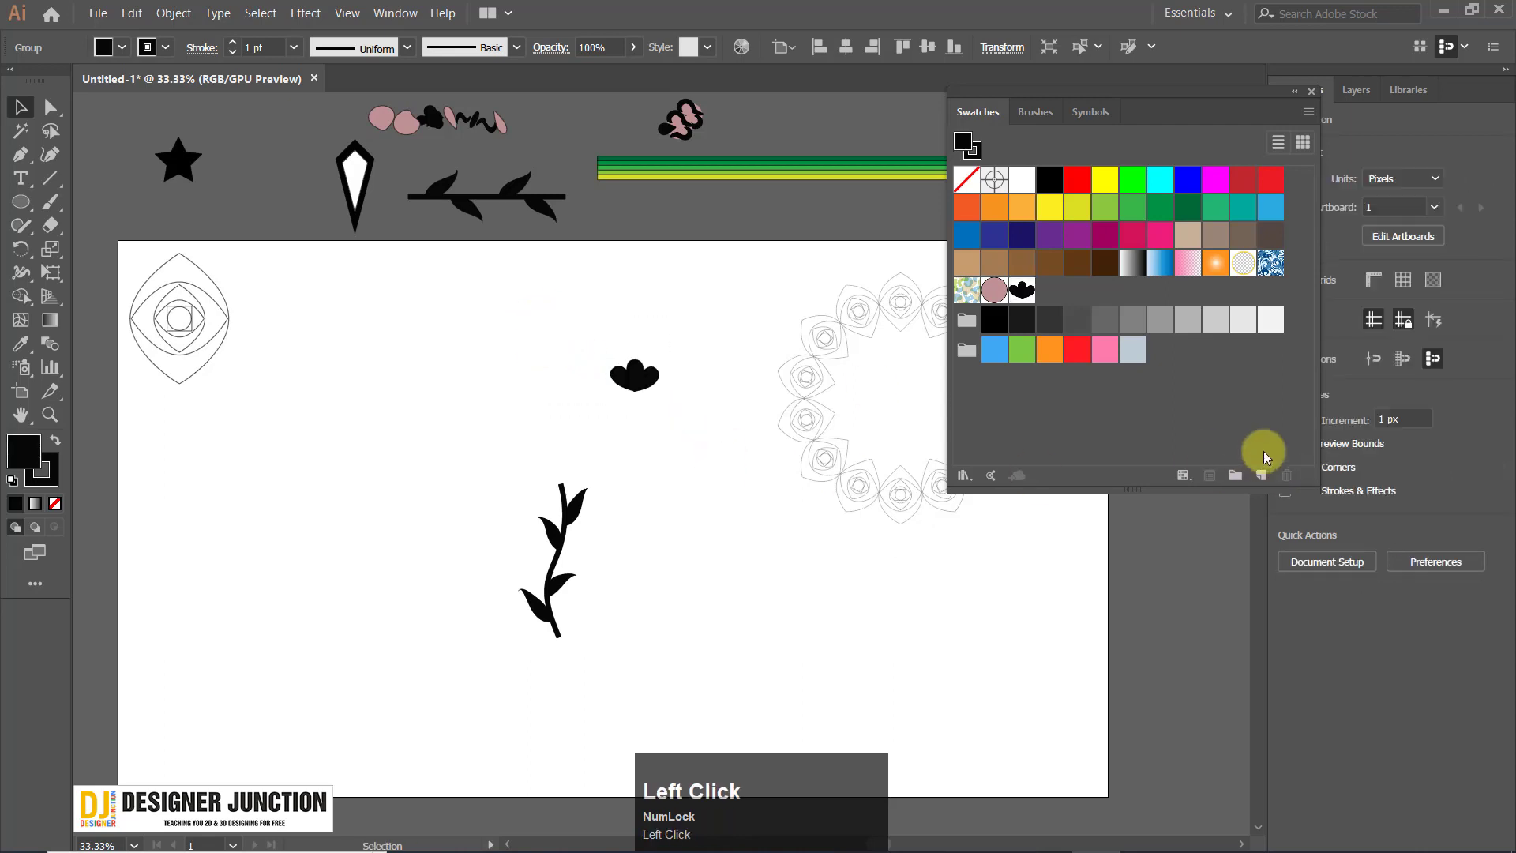
Delete the upright flower pattern swatch with nothing selected on the artboard.
left_click(1022, 290)
left_click(1287, 476)
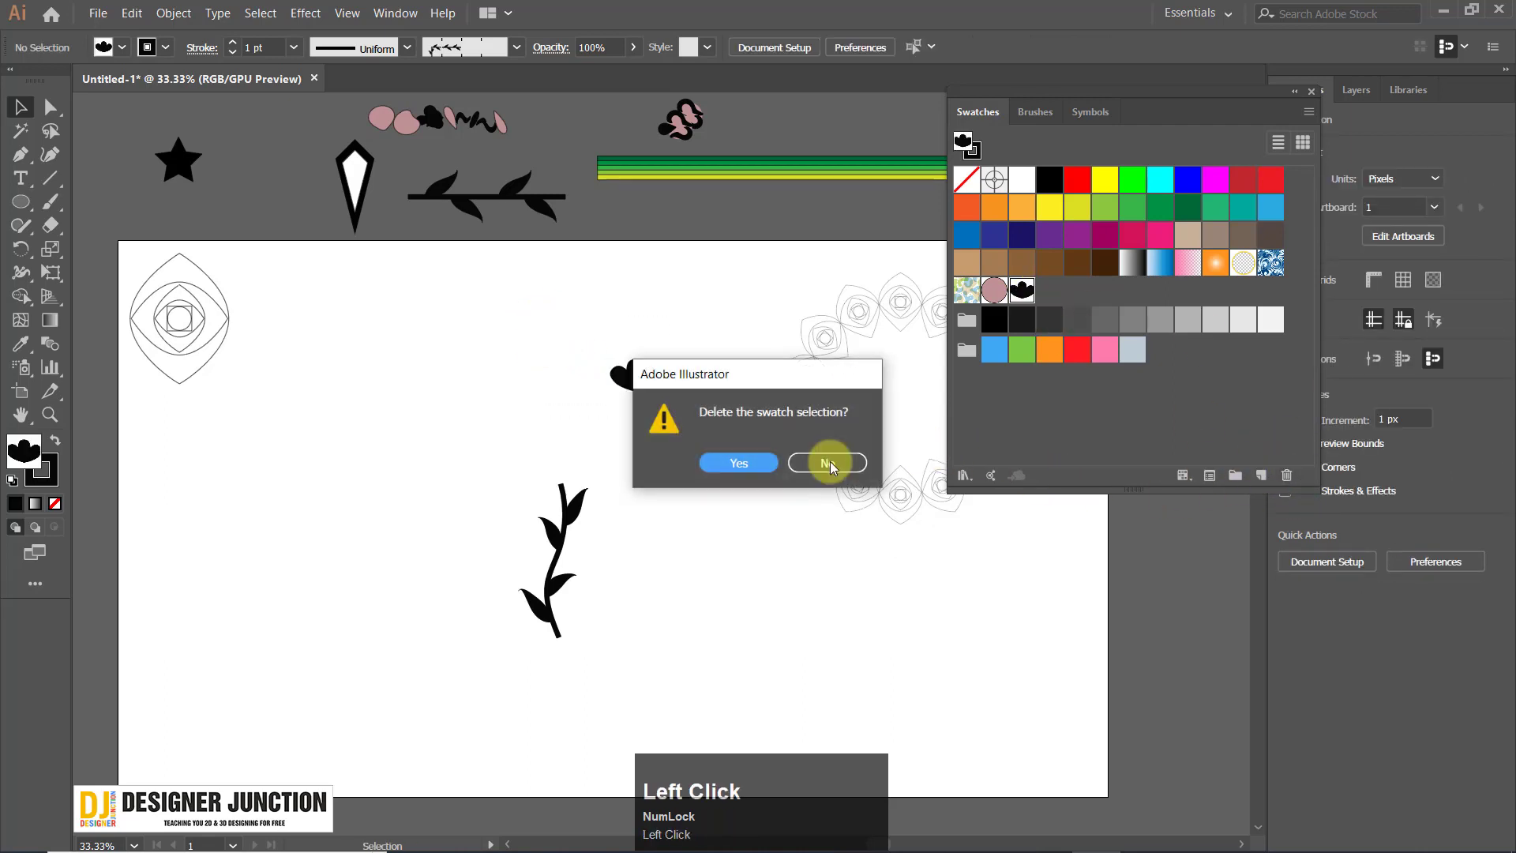
left_click(722, 464)
Rotate the flower group 90° clockwise so its petals point right, and save it as a pattern swatch.
left_click_drag(585, 328, 734, 427)
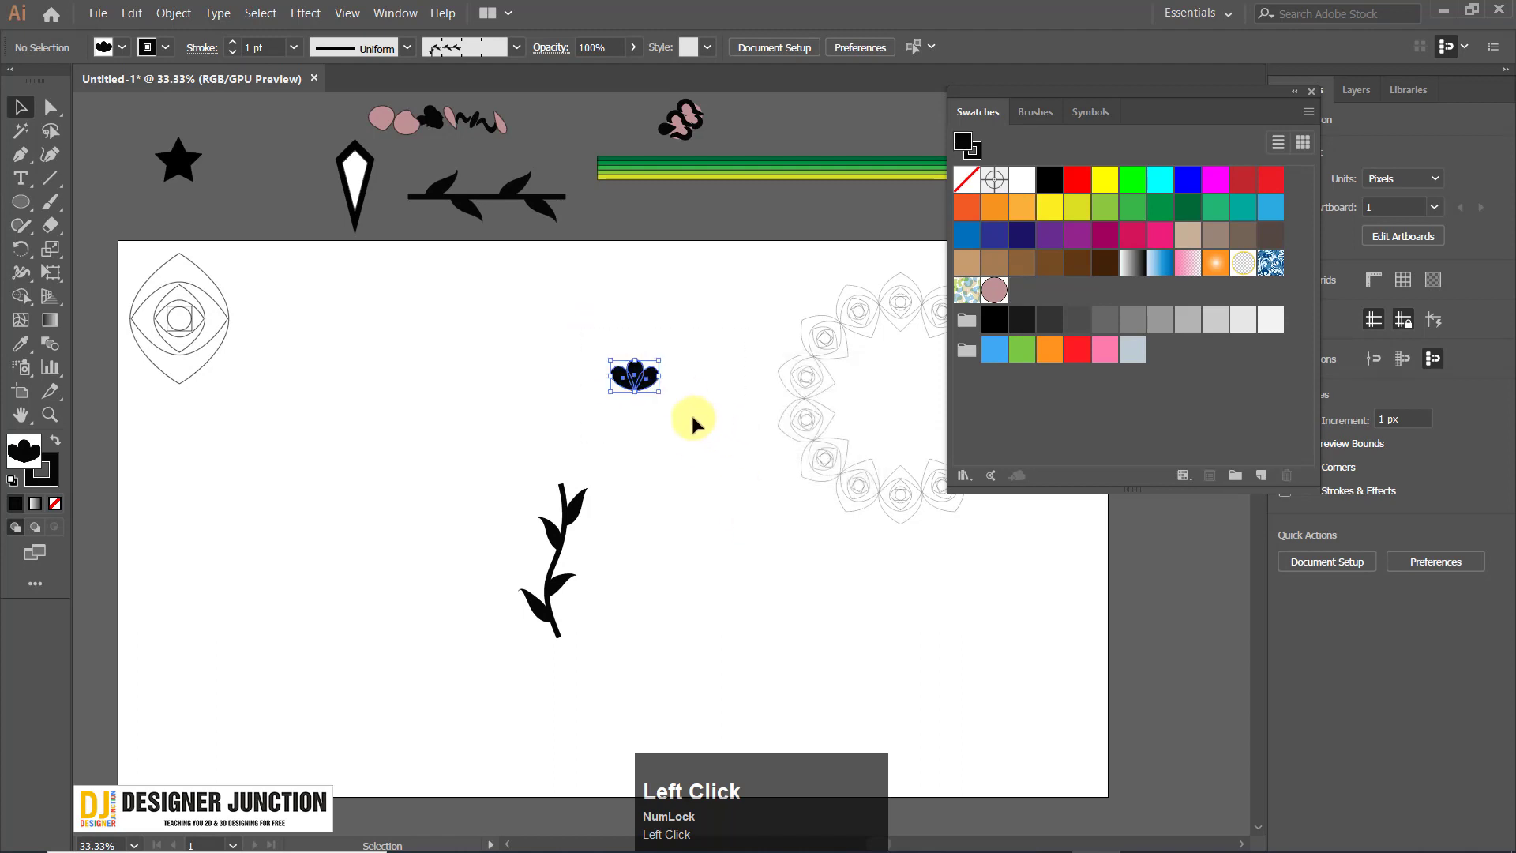
left_click_drag(666, 392, 574, 446)
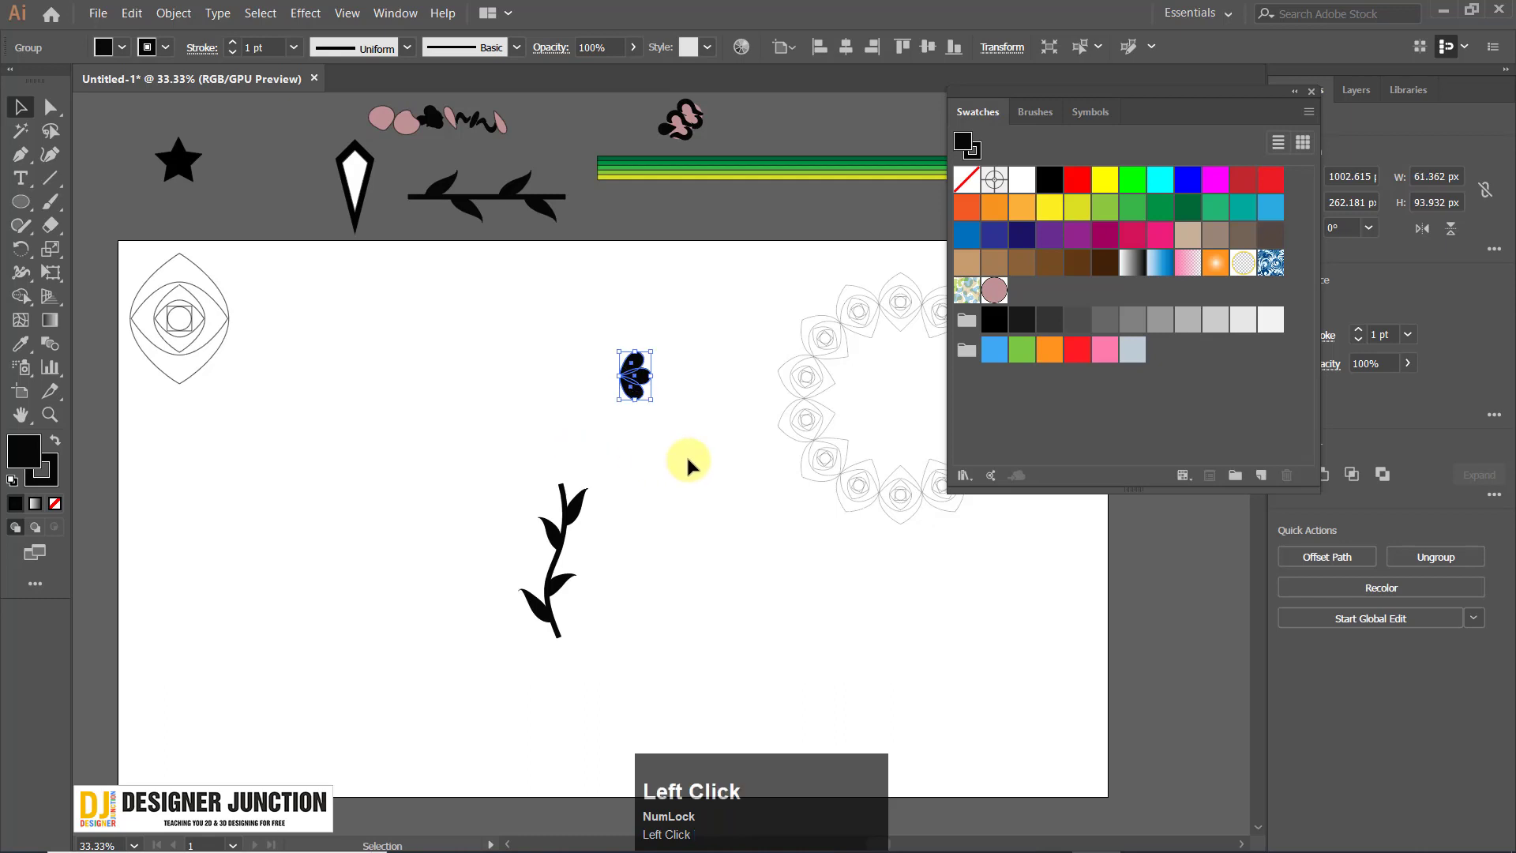
left_click_drag(586, 318, 725, 452)
left_click_drag(636, 376, 1056, 416)
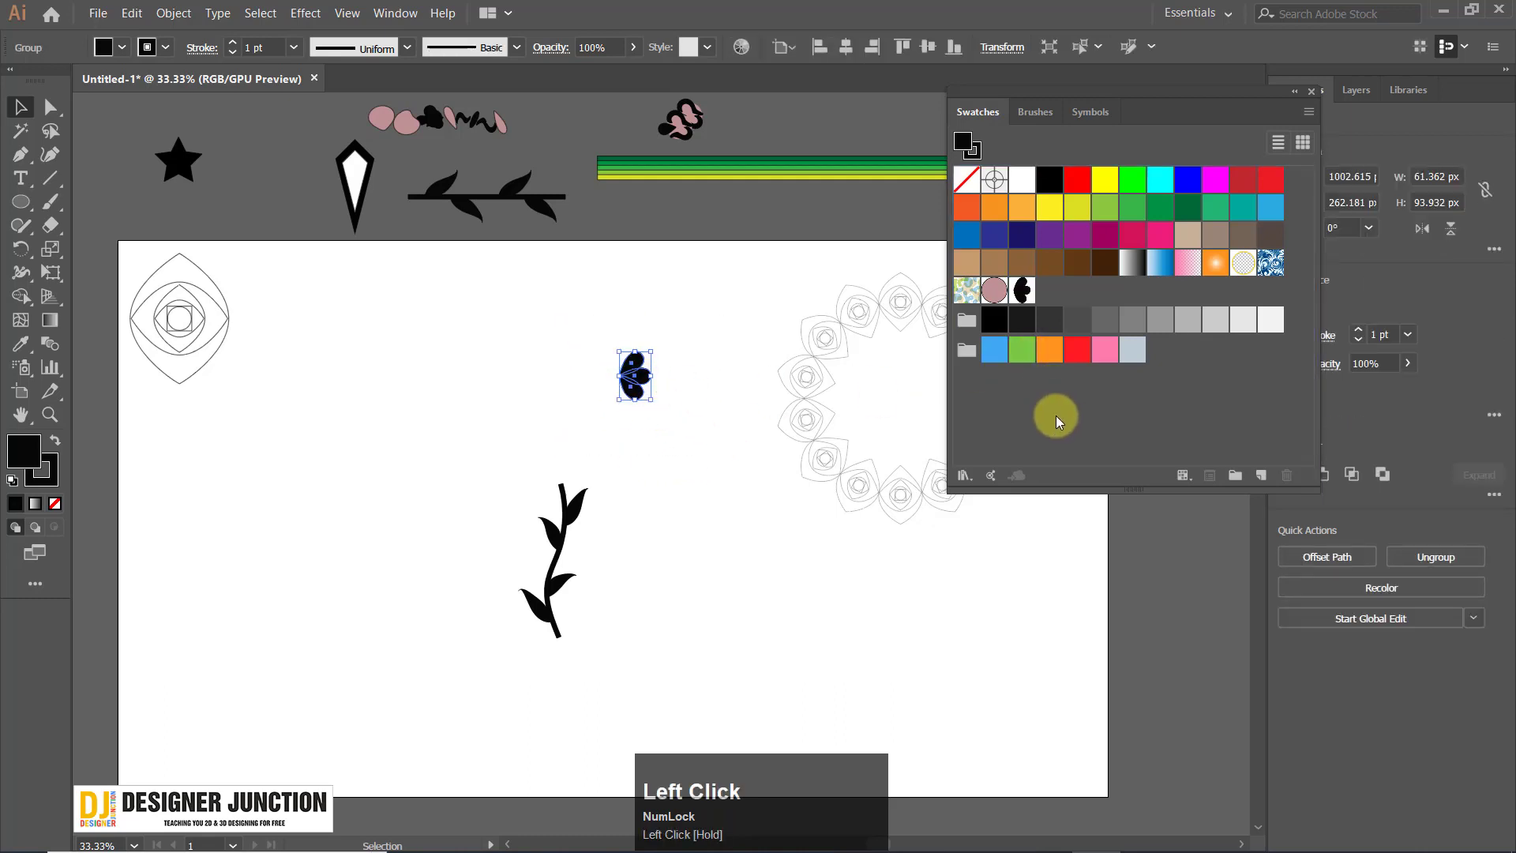
Delete the rotated flower artwork from the artboard.
left_click(914, 543)
left_click_drag(684, 319, 633, 429)
key("Delete")
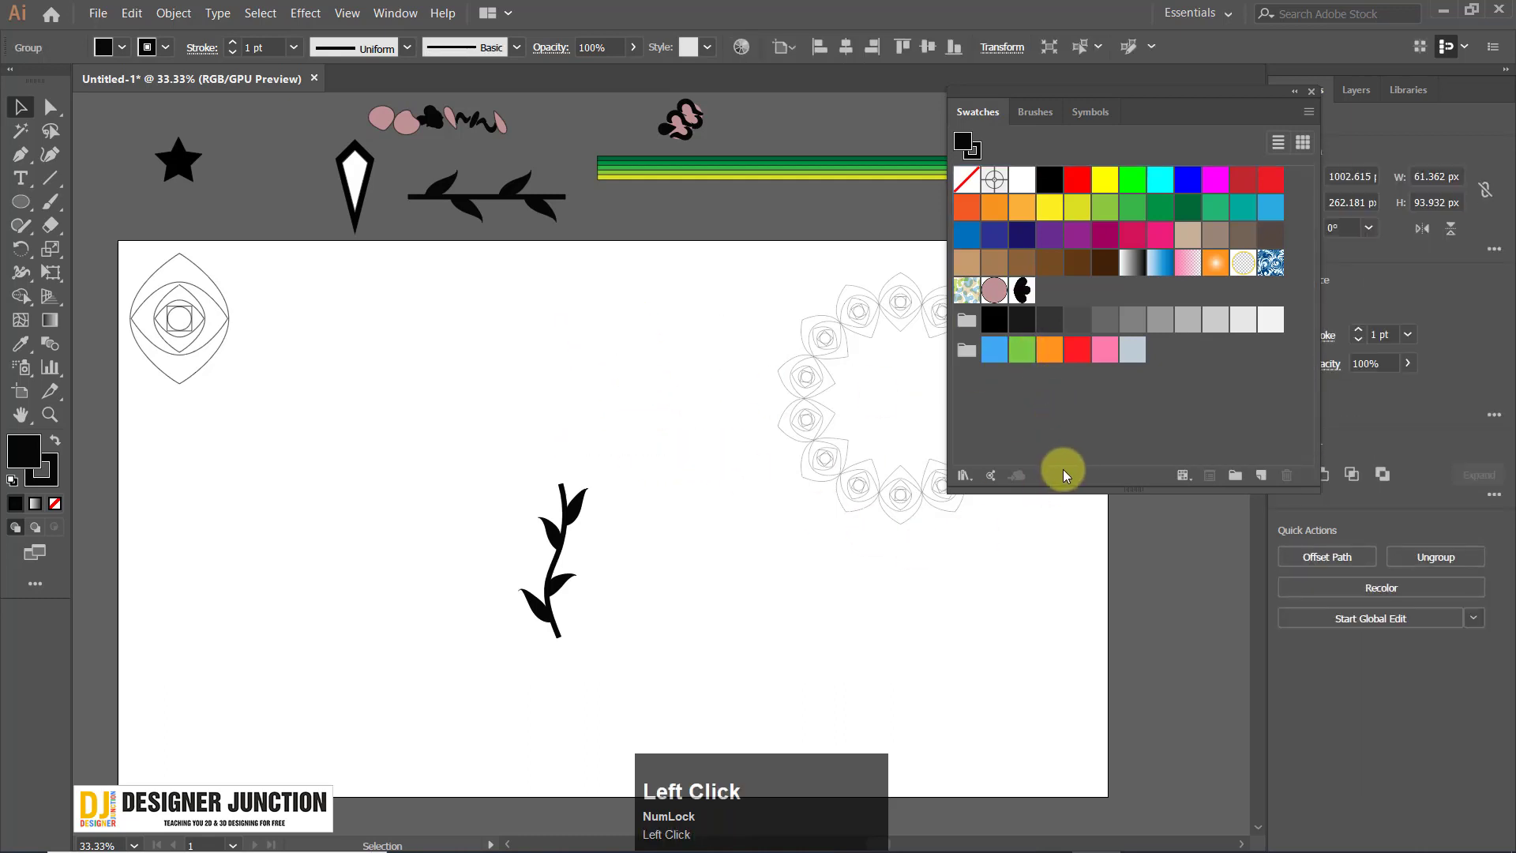
Inspect the leafy vine stroke on the artboard up close.
left_click_drag(468, 427, 635, 616)
key("alt")
left_click(635, 616)
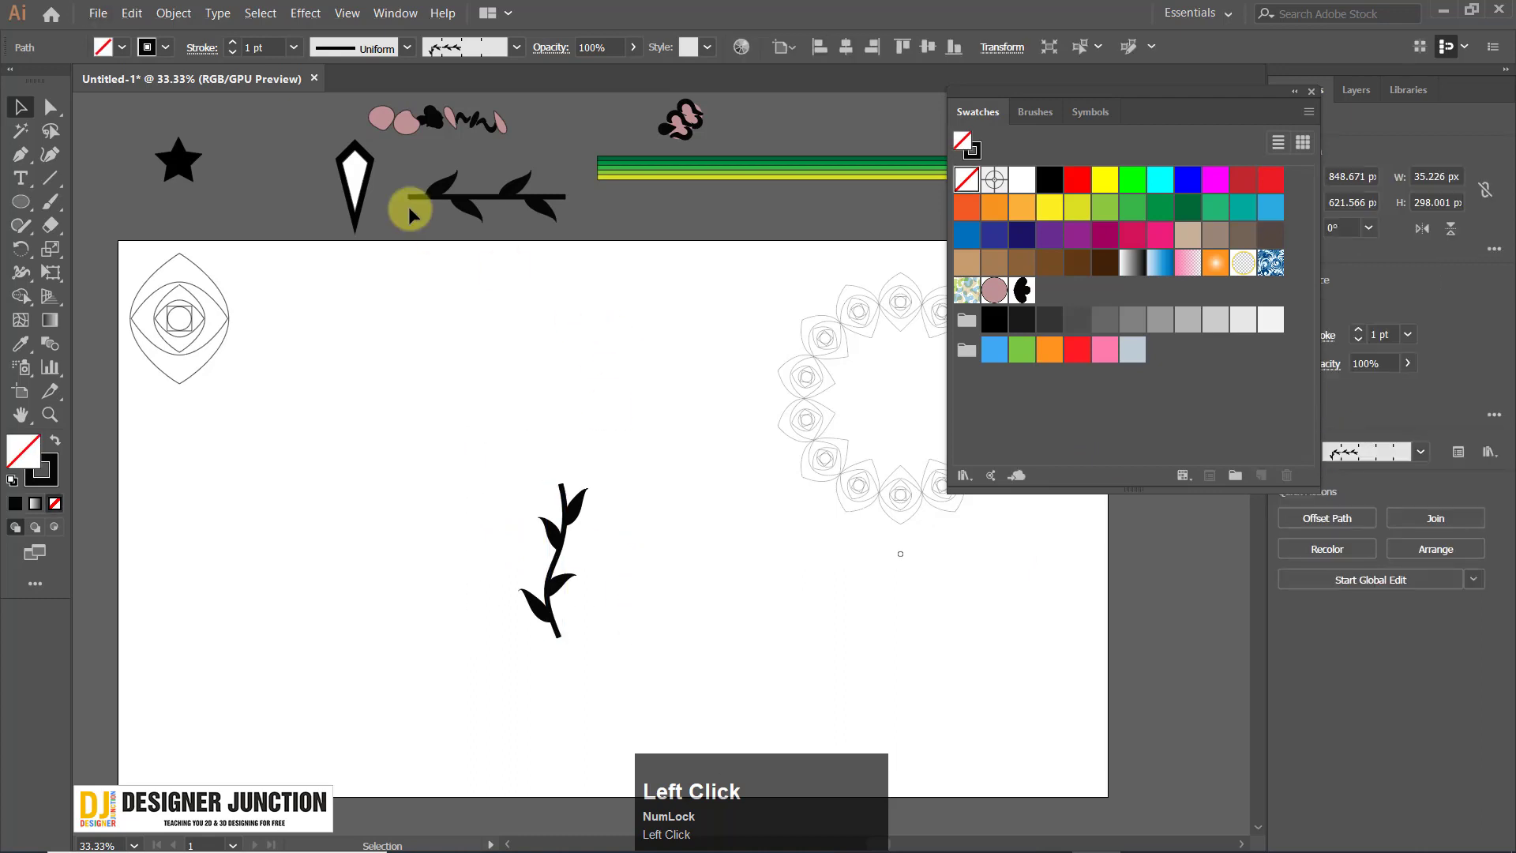
scroll(619, 589, "up", 1)
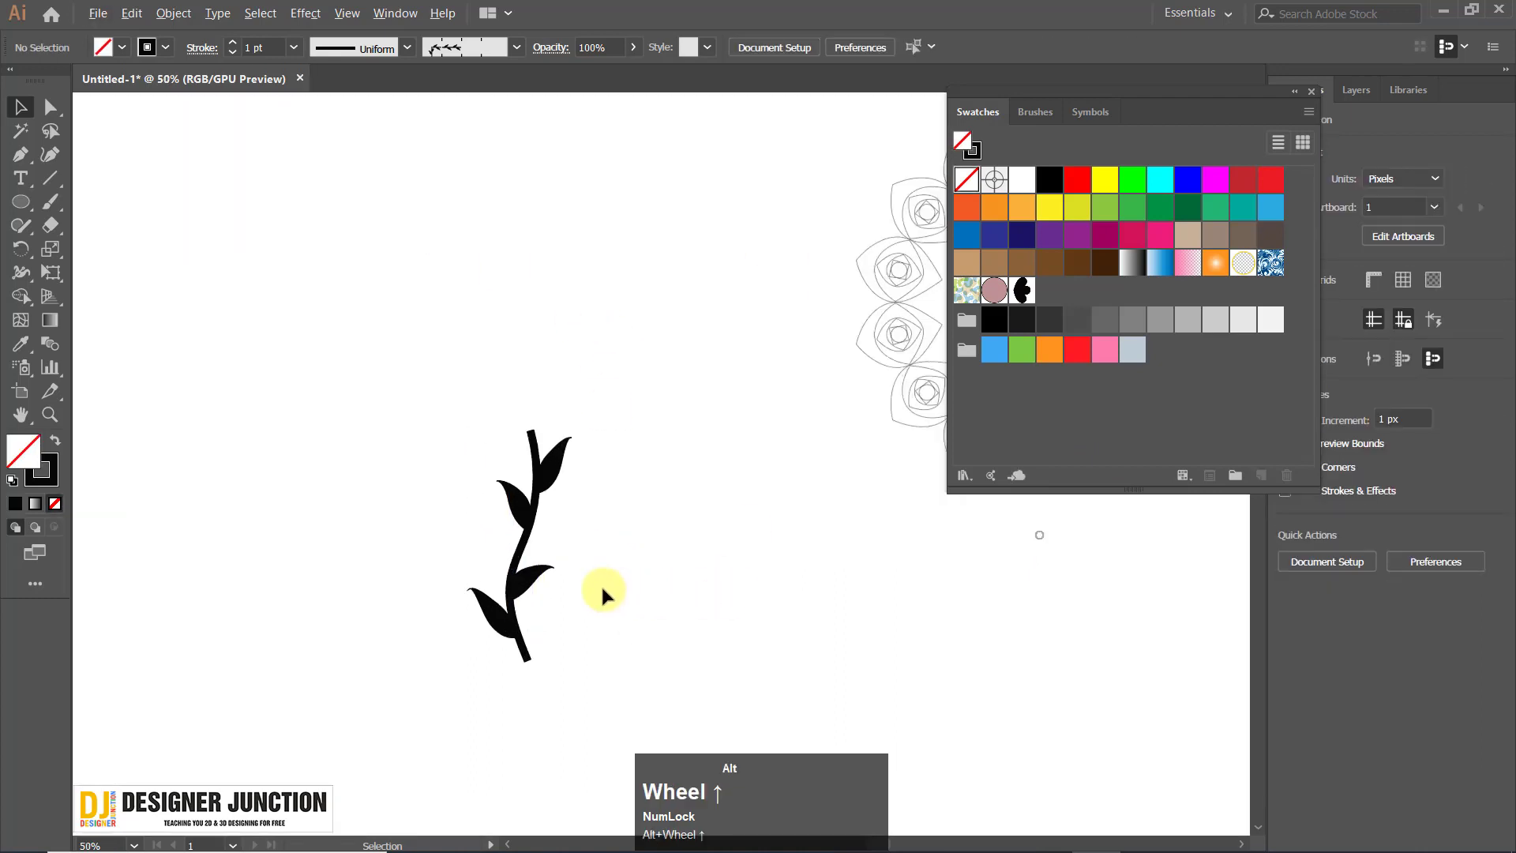
scroll(544, 589, "down", 1)
scroll(517, 545, "up", 3)
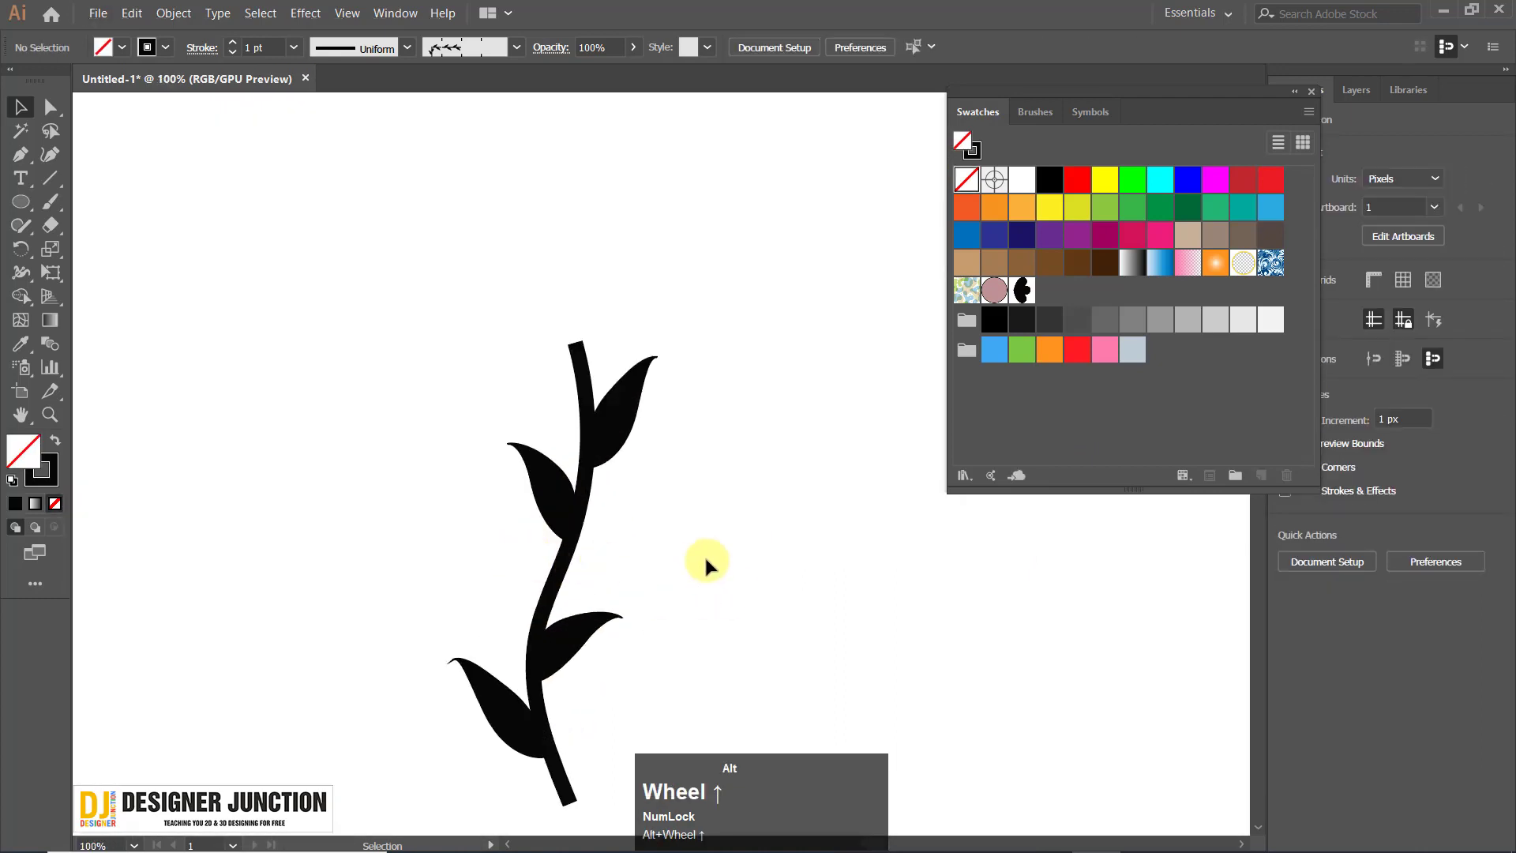
left_click_drag(707, 513, 711, 434)
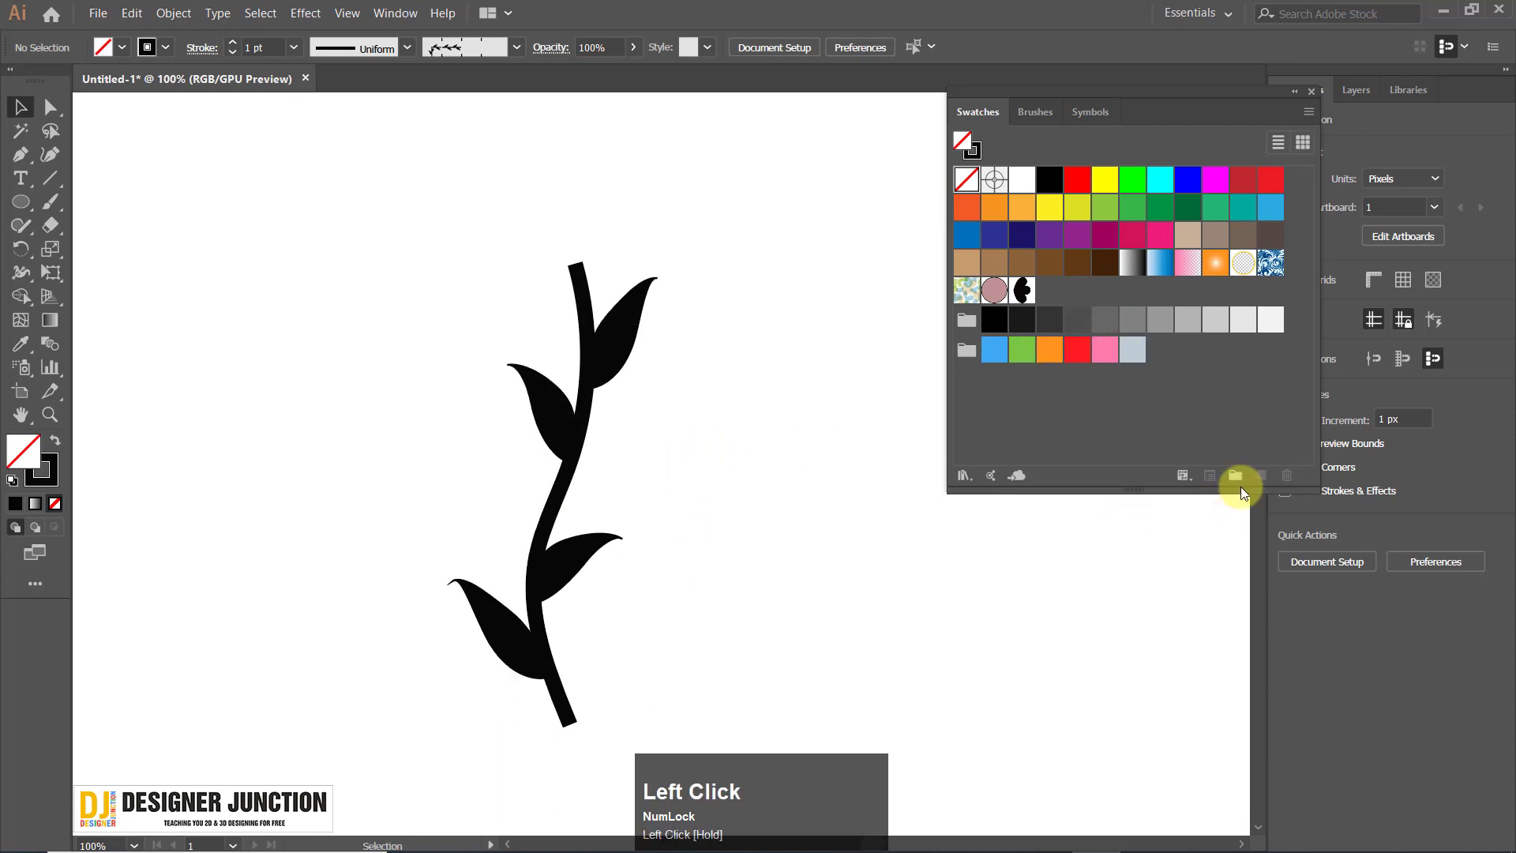
scroll(478, 415, "down", 4)
scroll(438, 502, "up", 4)
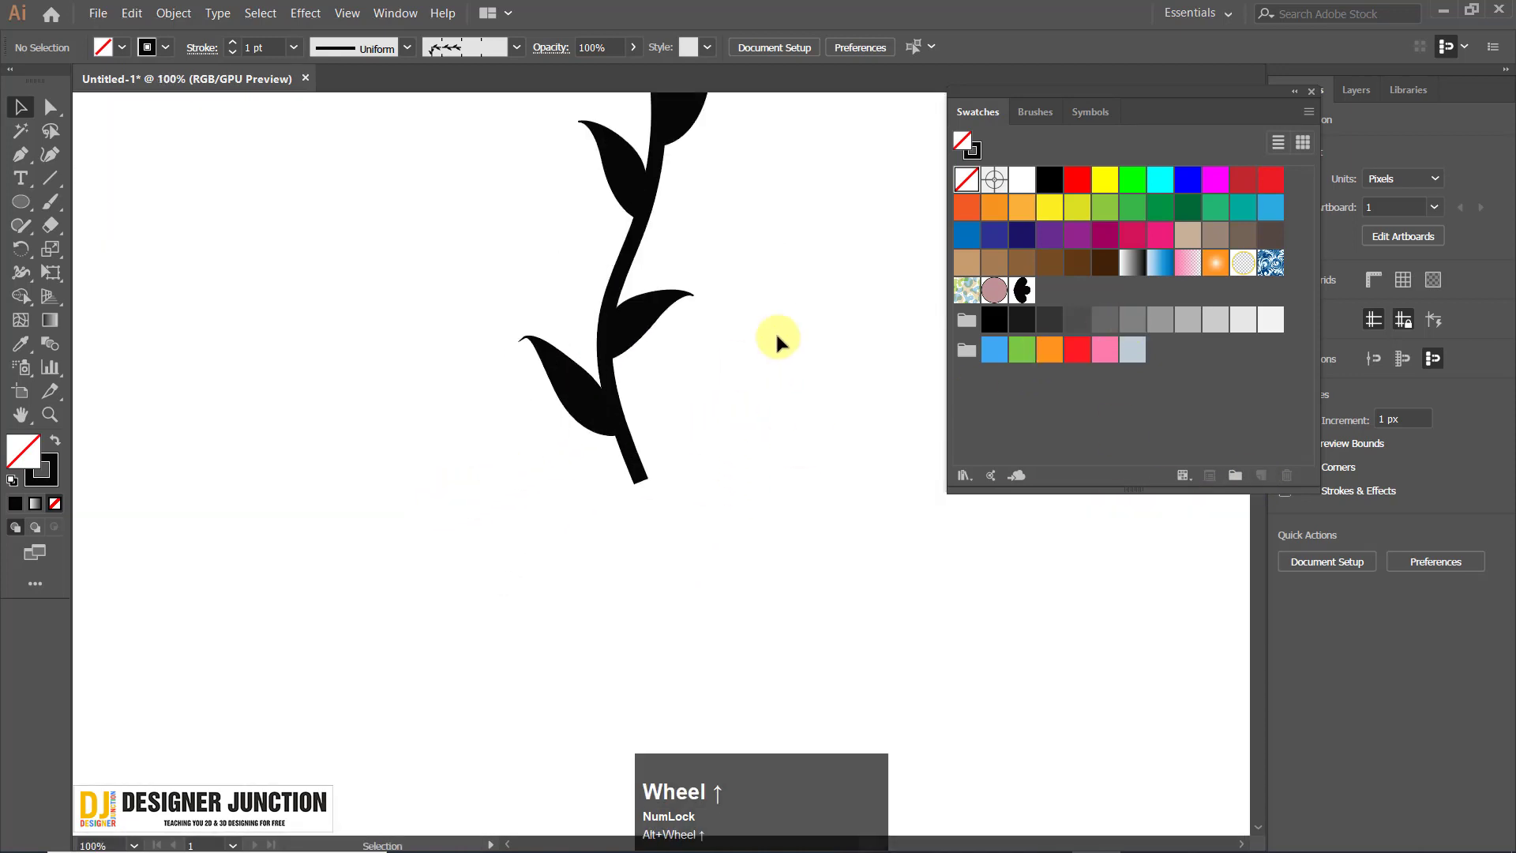
left_click_drag(757, 337, 605, 556)
scroll(655, 453, "down", 1)
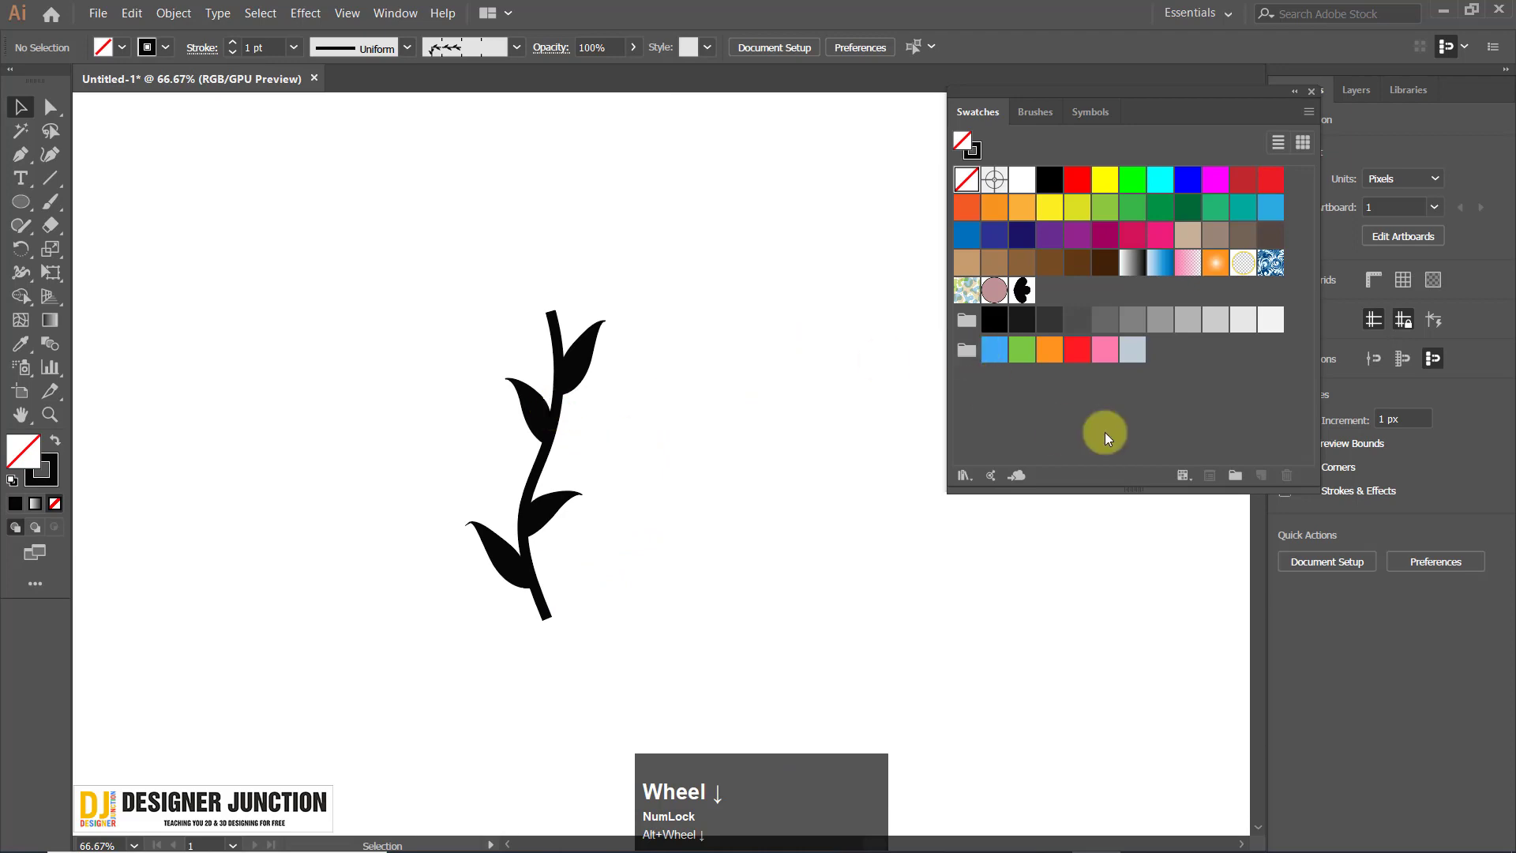
Set the flower pattern swatch as the end tile of the leafy vine's pattern brush and apply the change to existing strokes.
left_click(1026, 113)
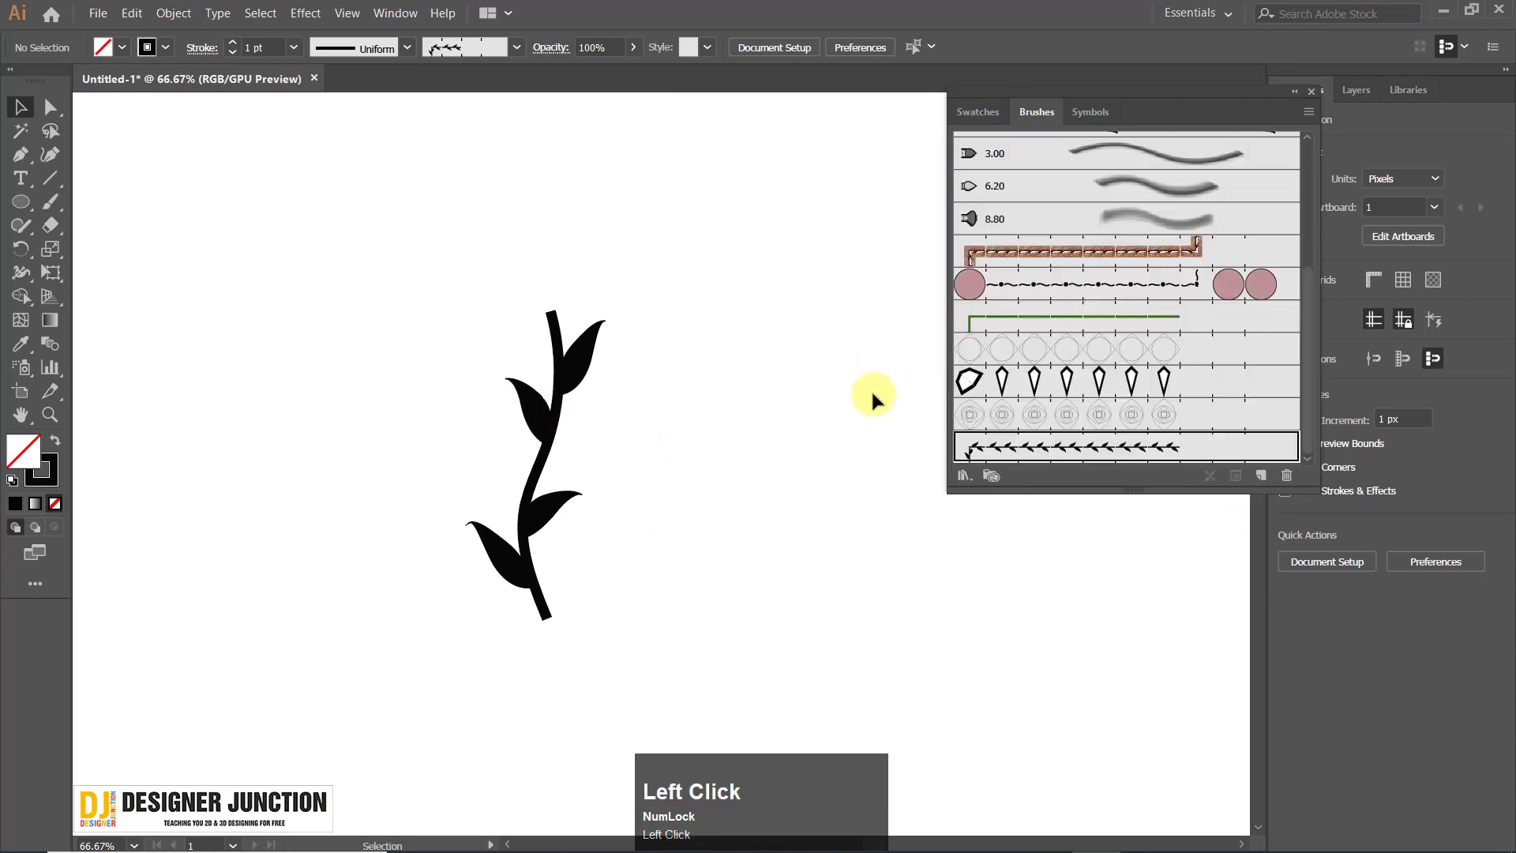
left_click(561, 362)
double_click(1177, 455)
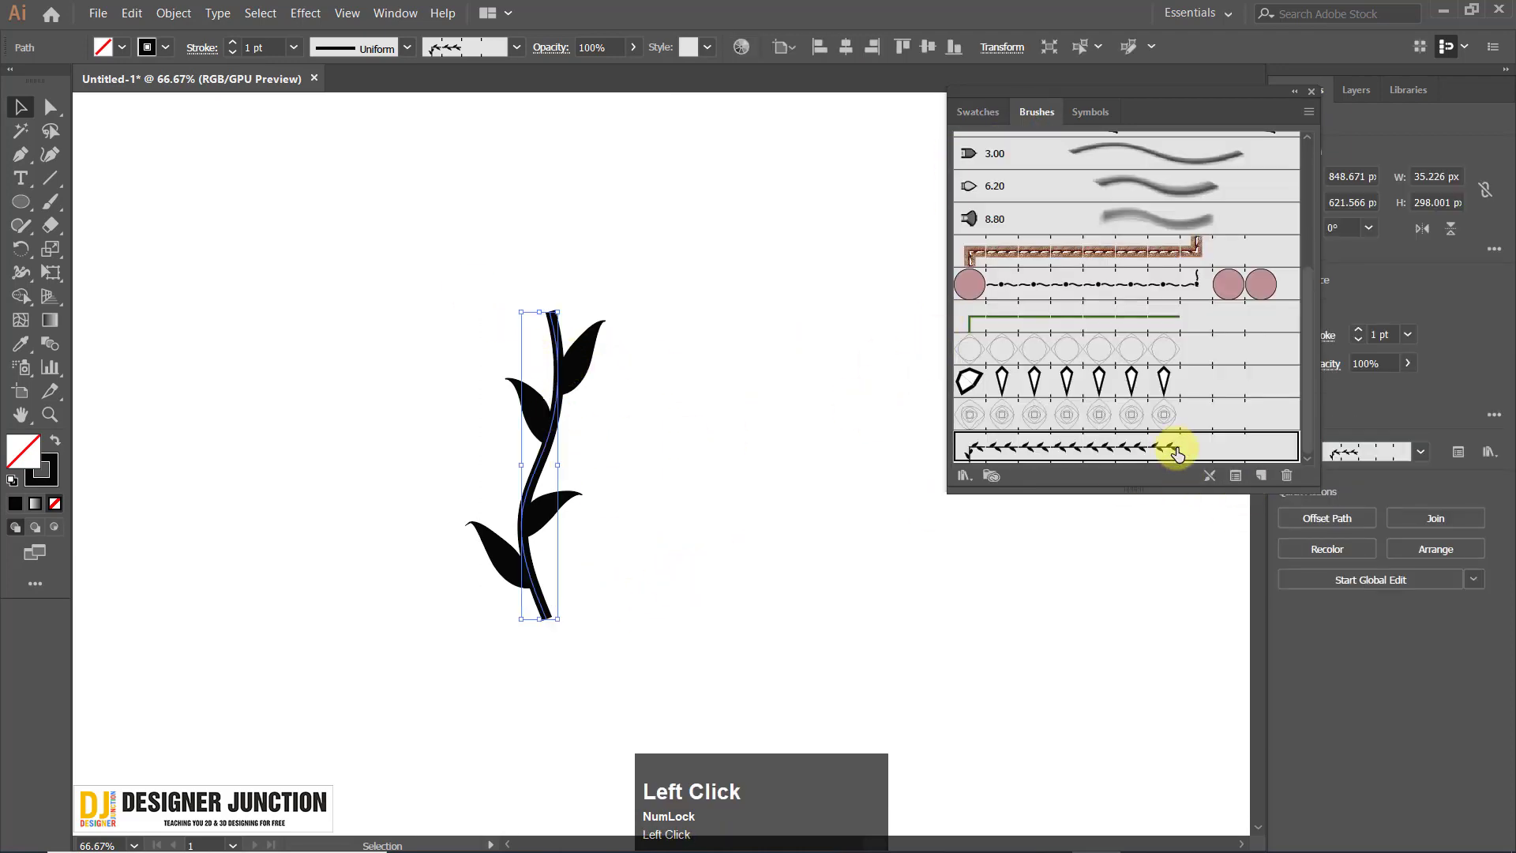
left_click(1089, 222)
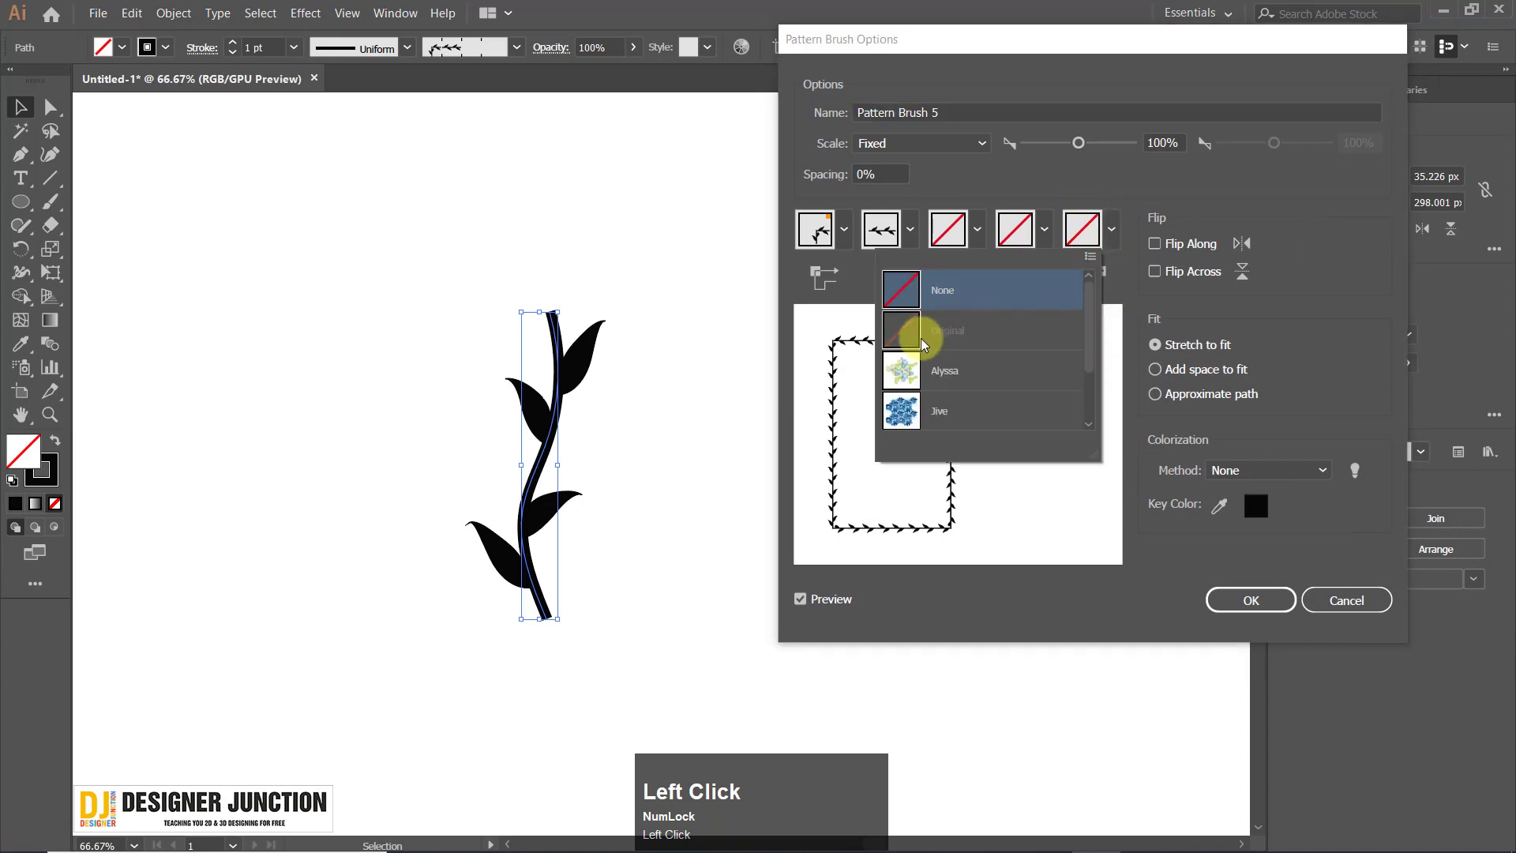
scroll(947, 428, "down", 2)
left_click_drag(1091, 342, 1098, 443)
left_click(991, 412)
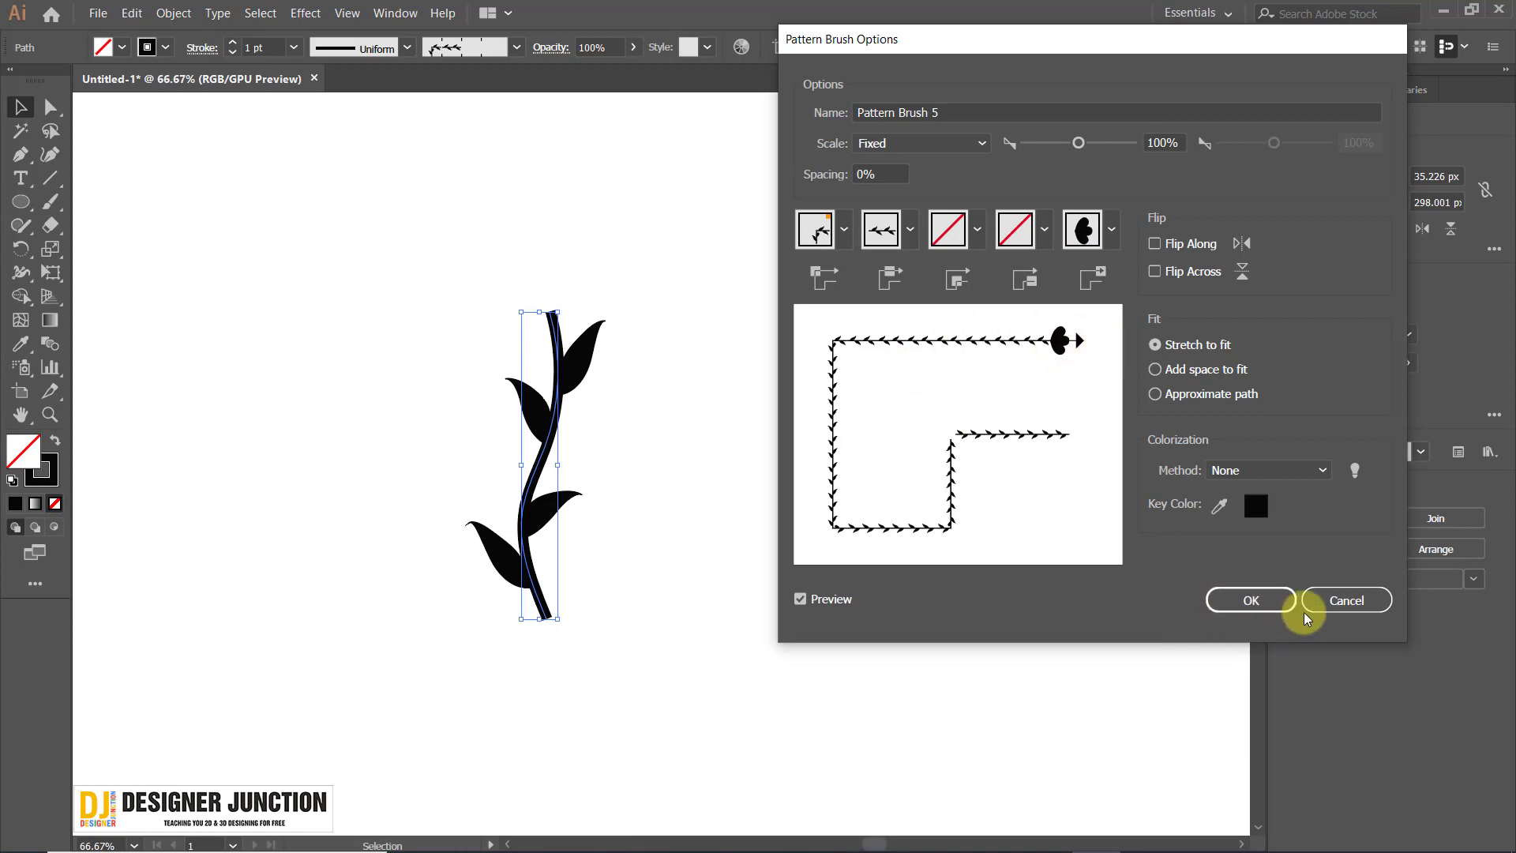
left_click(1250, 599)
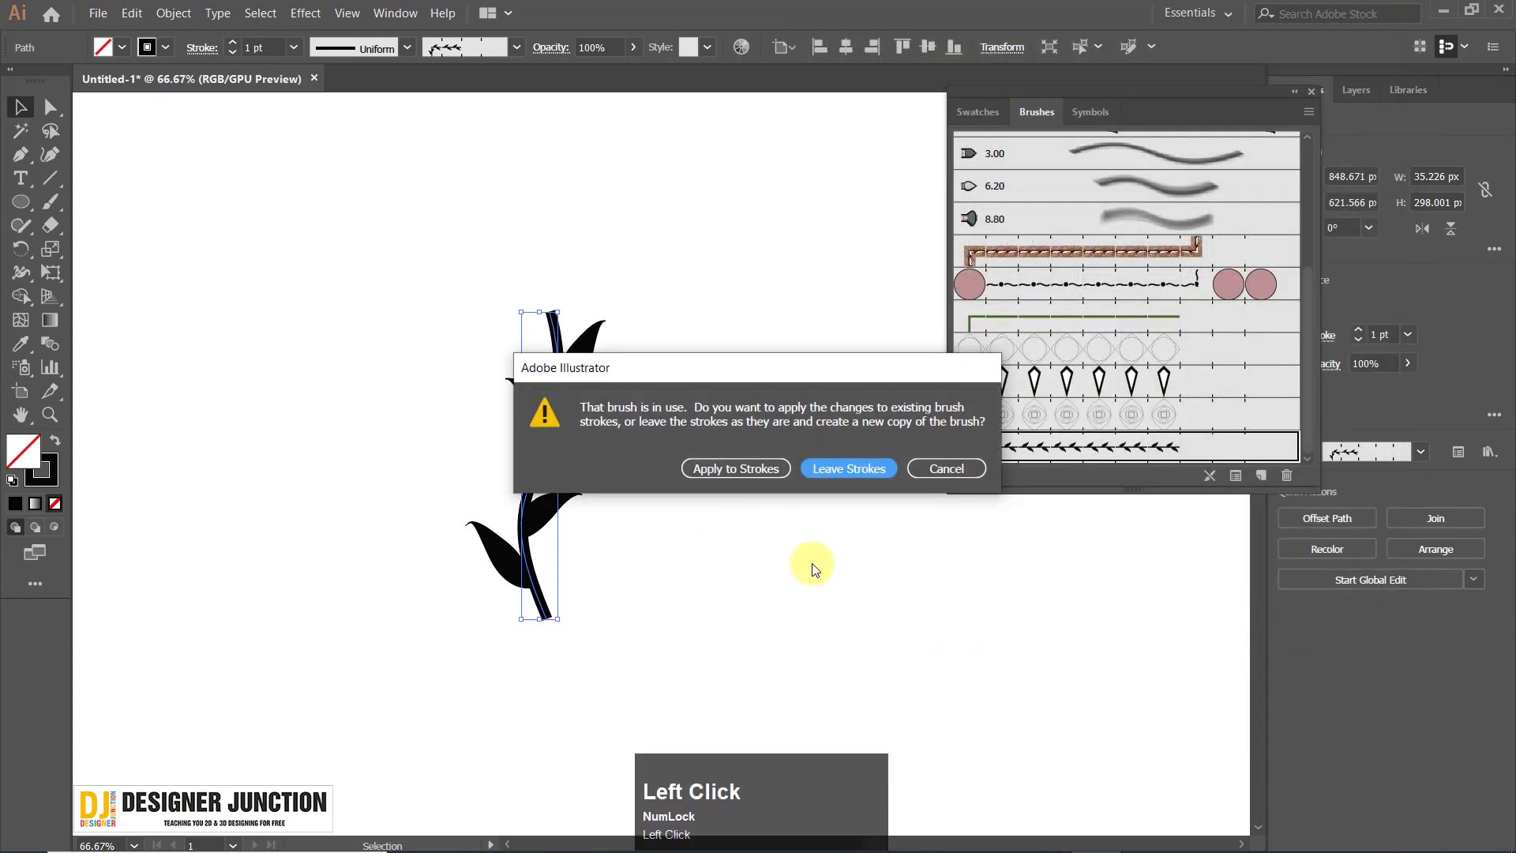
left_click(735, 469)
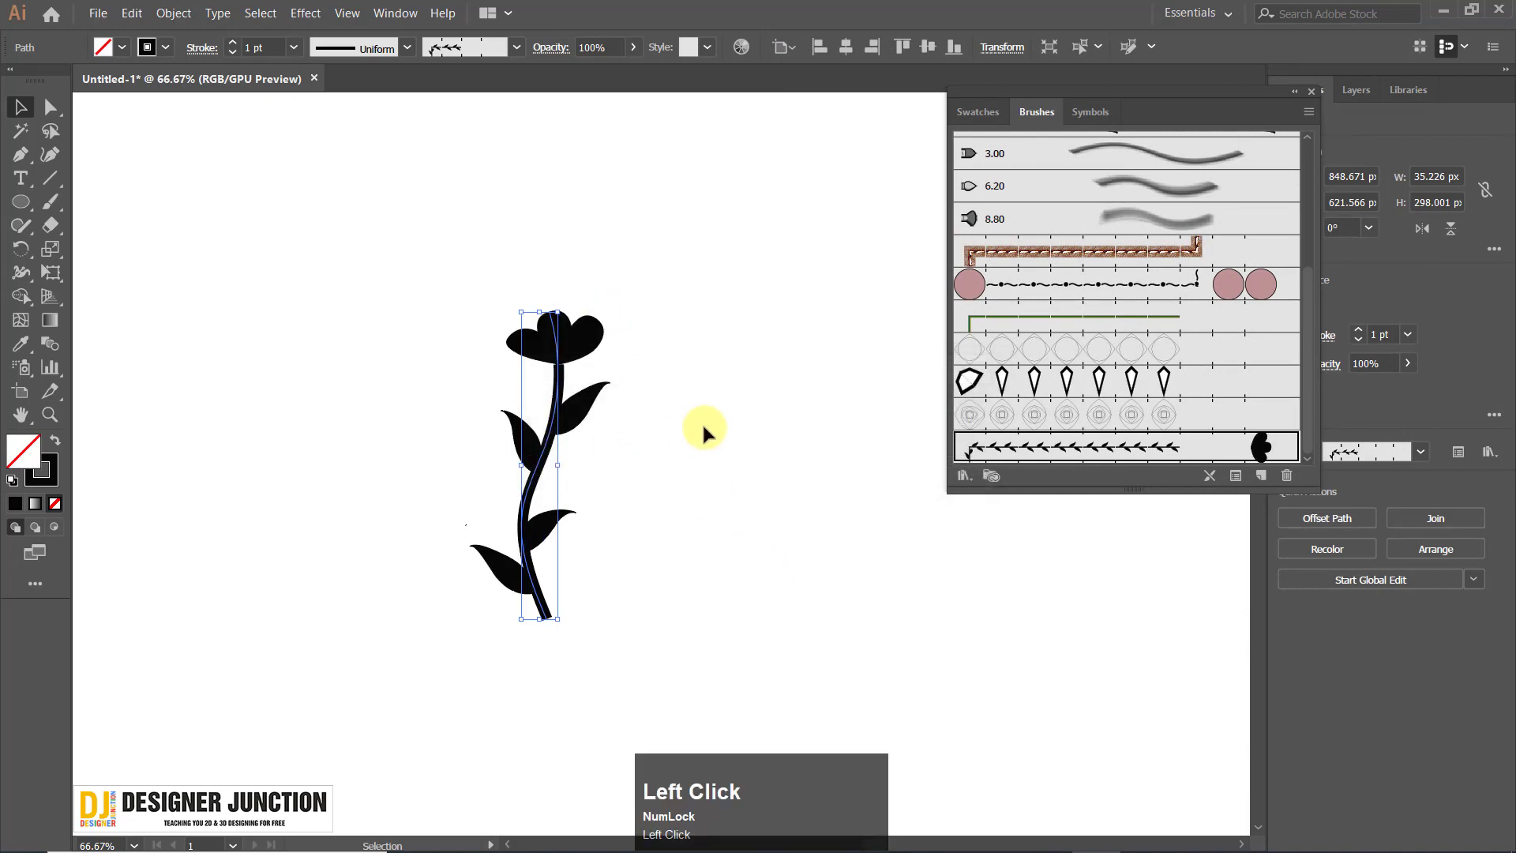
Deselect the vine and move the ring of petal ornaments to just beside the flowering vine.
left_click(704, 426)
scroll(572, 412, "down", 6)
scroll(591, 401, "up", 4)
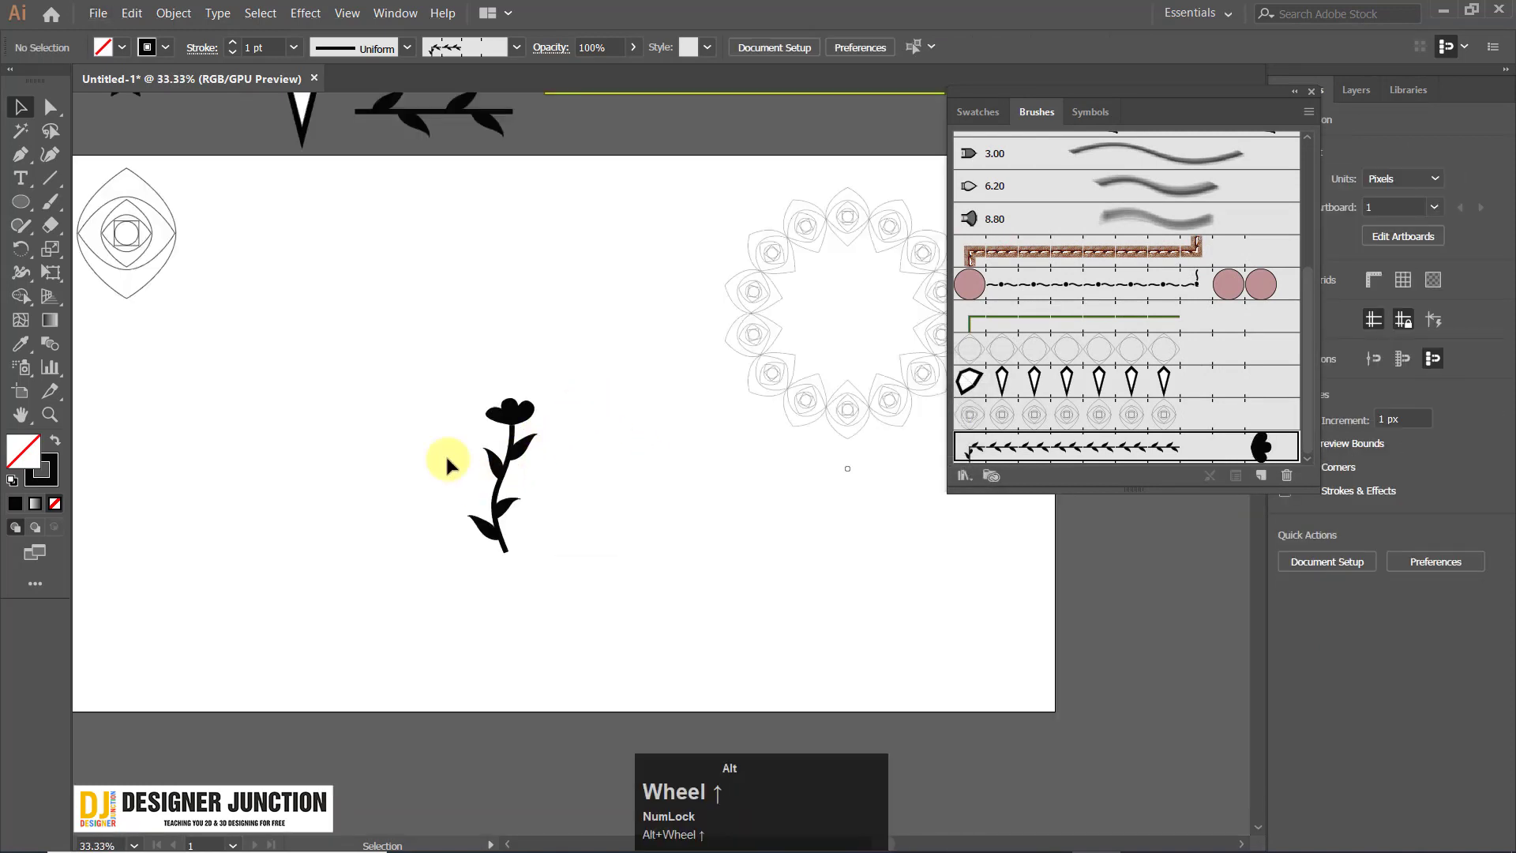
left_click_drag(776, 293, 625, 439)
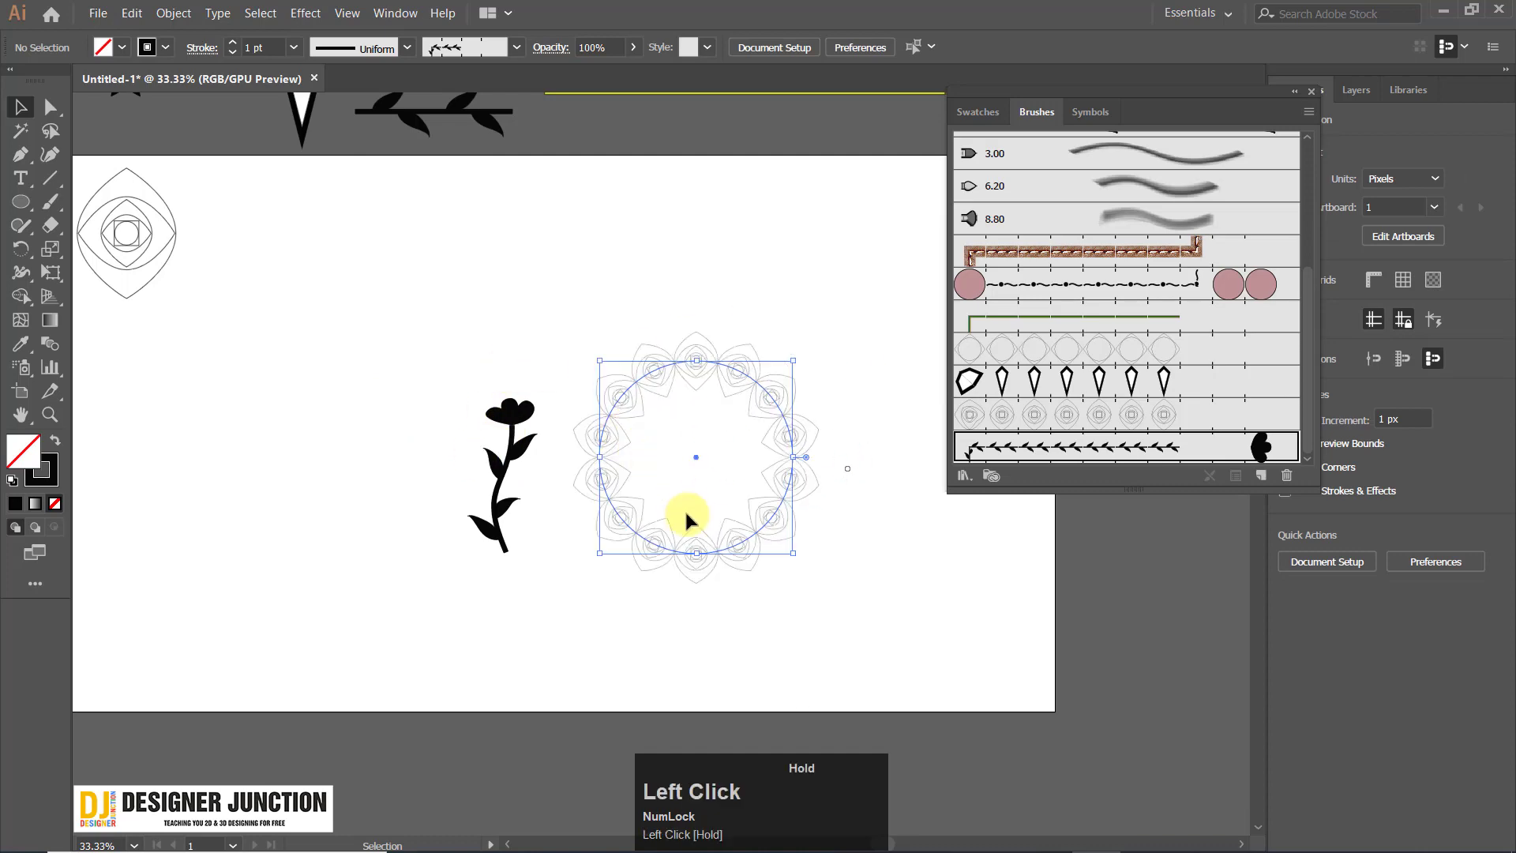
scroll(686, 435, "up", 3)
scroll(686, 365, "down", 4)
left_click(792, 296)
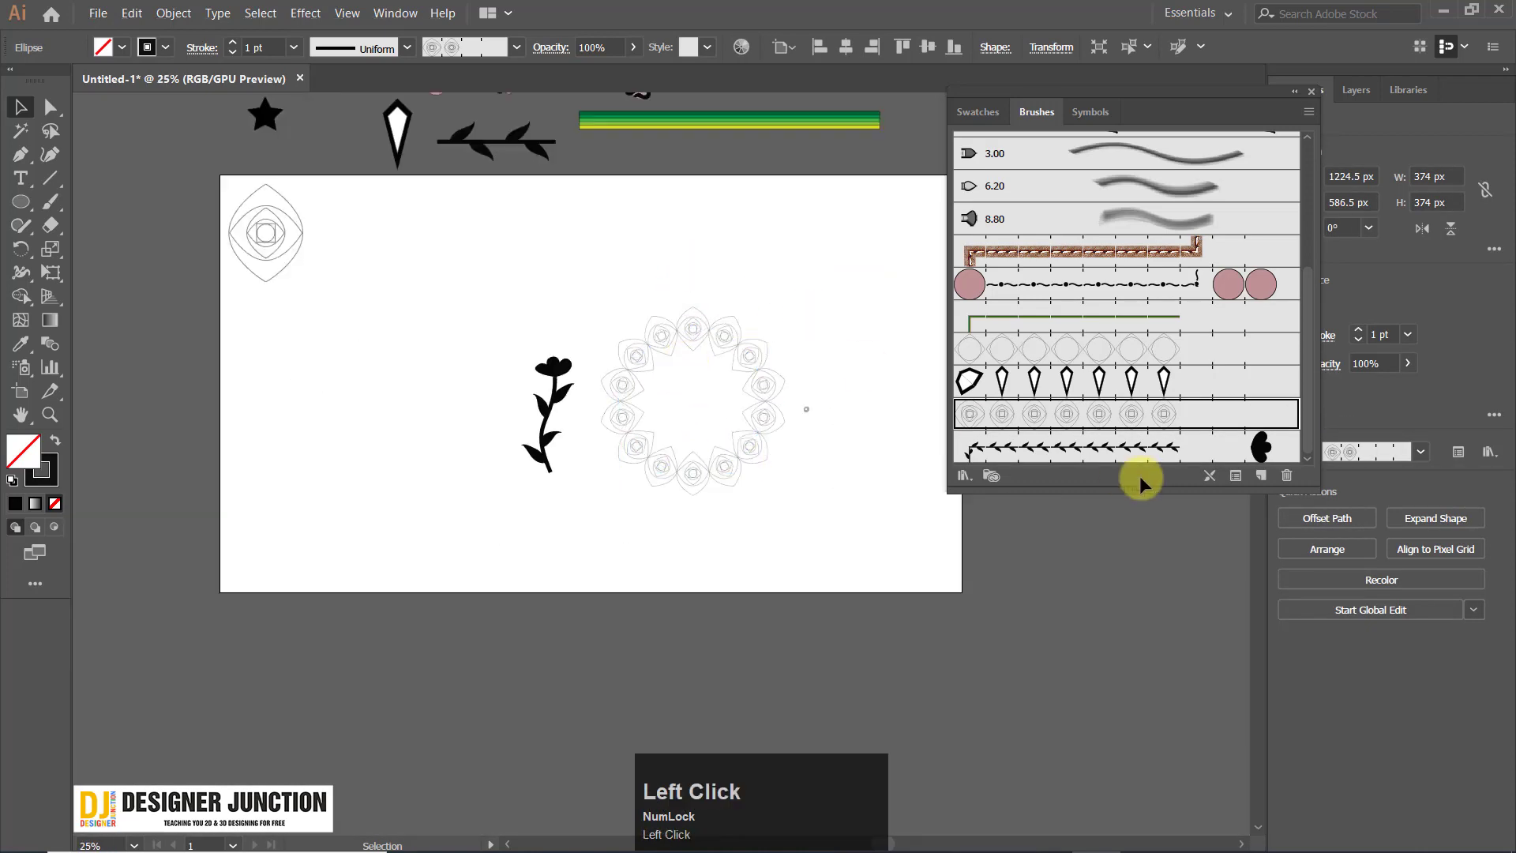
Review the brush types offered for a new brush and the list of brush libraries without creating or loading anything.
left_click(1260, 474)
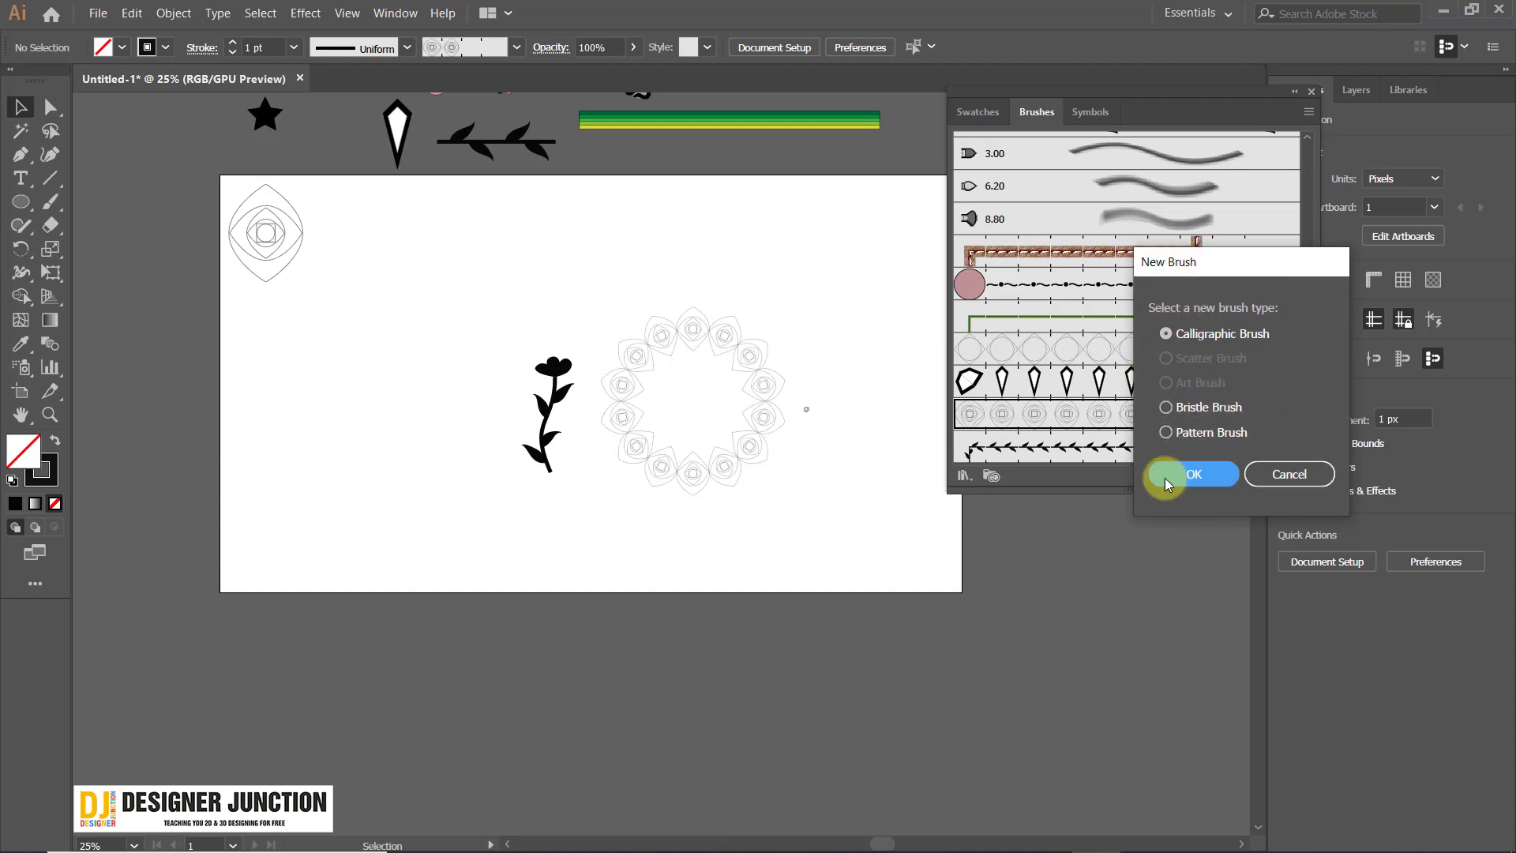
left_click(1281, 478)
left_click(962, 475)
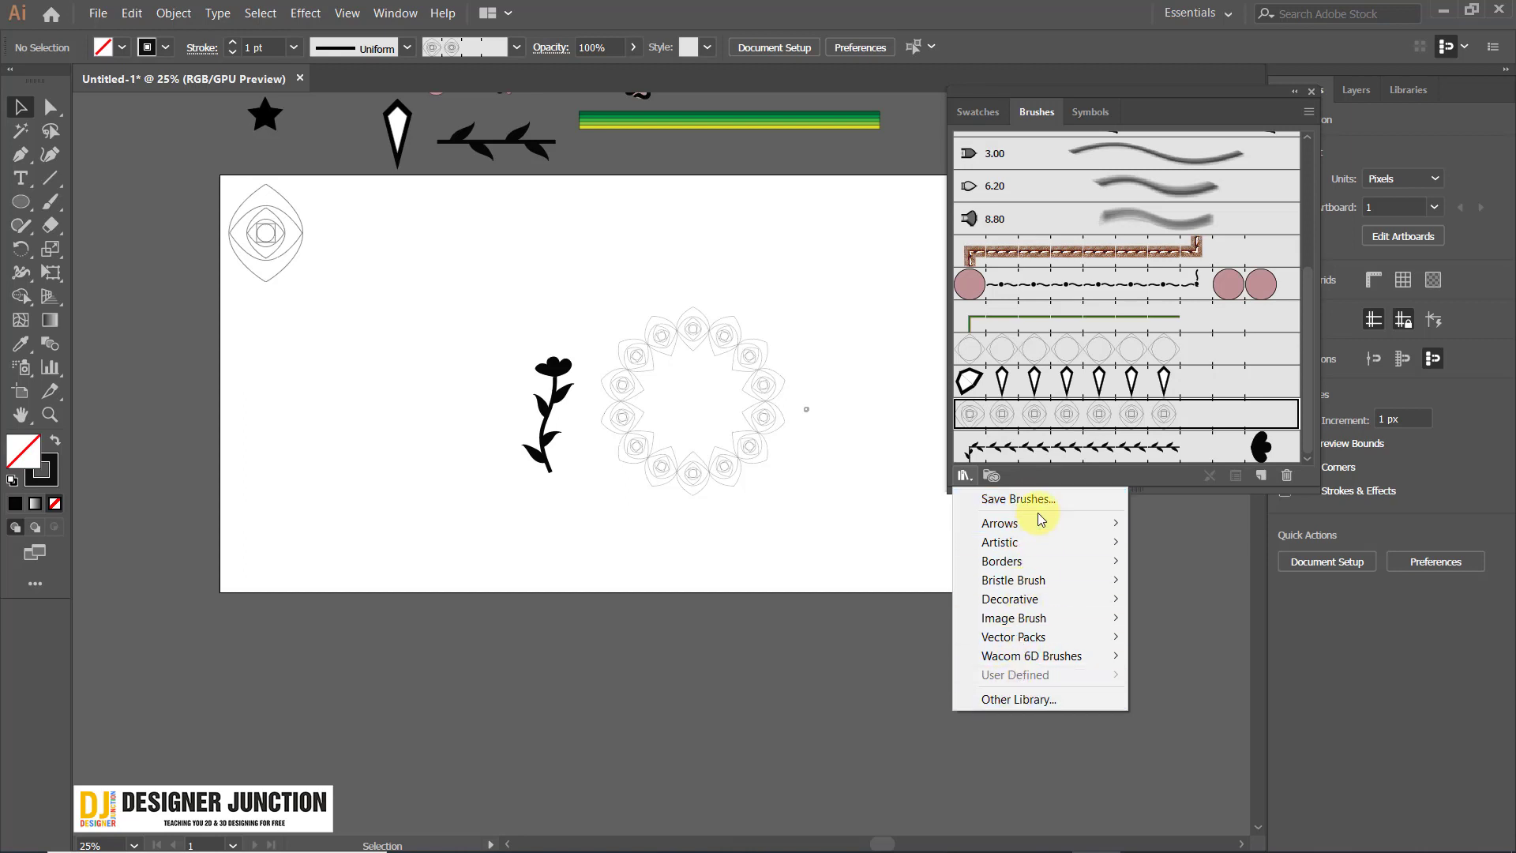
left_click(1125, 473)
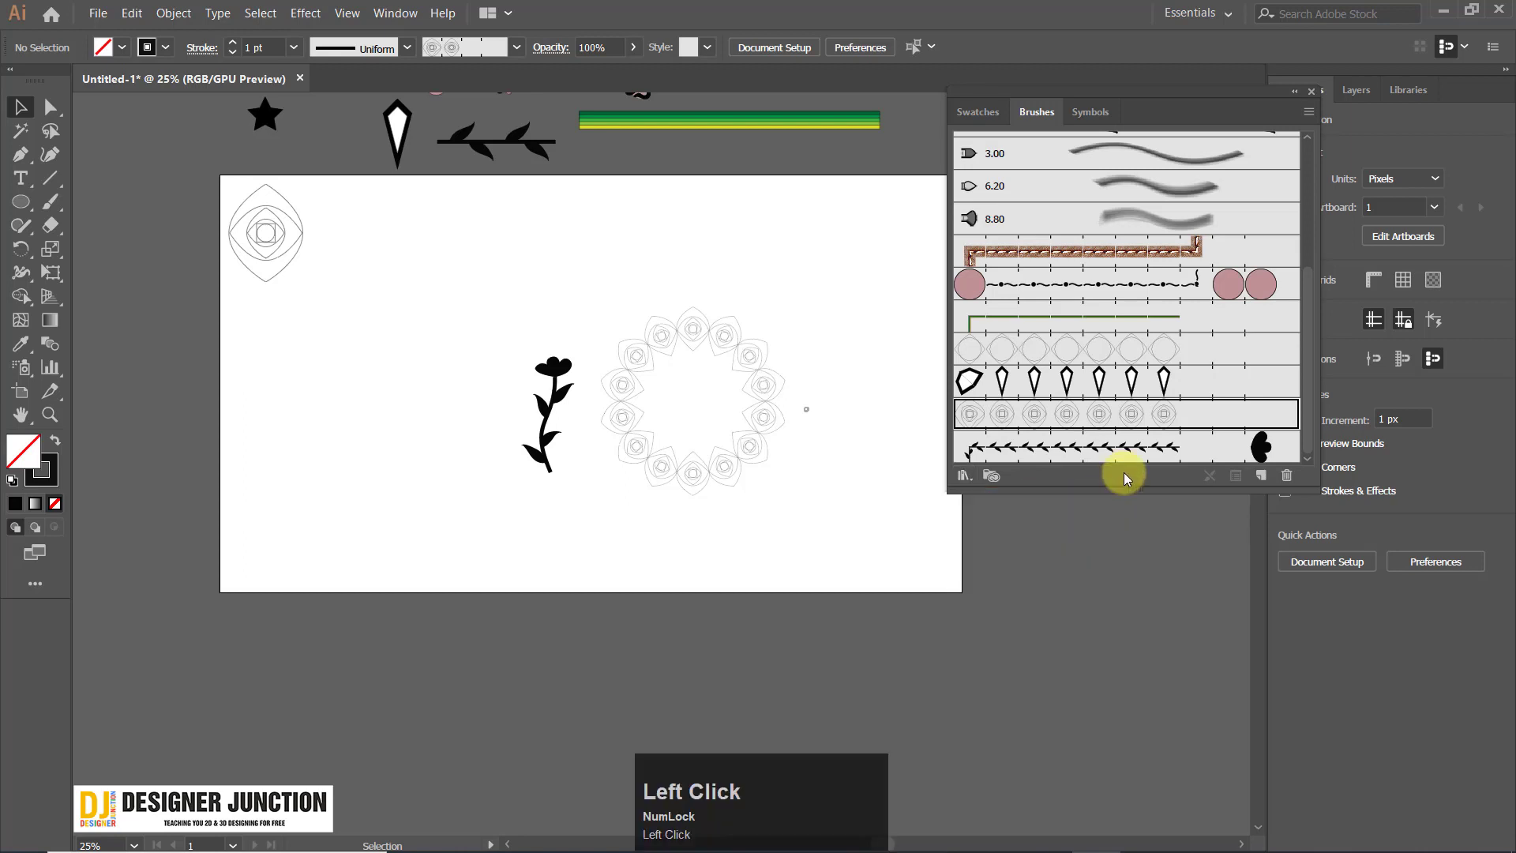